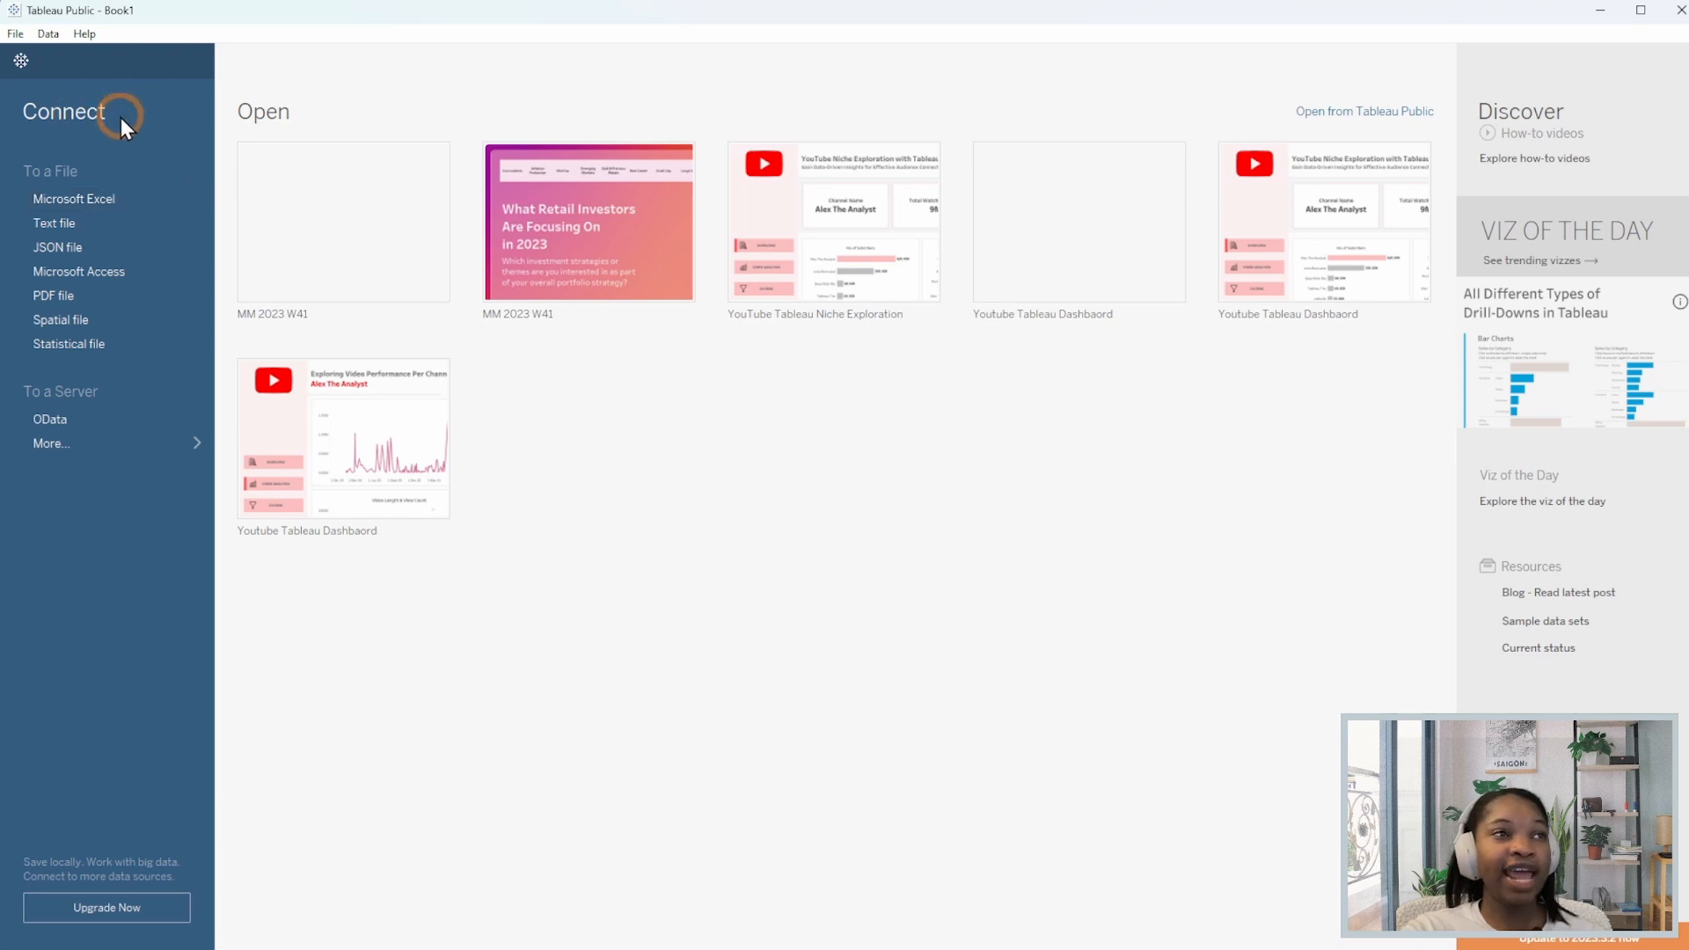
Connect to the Adidas-Dashboard-START Microsoft Excel workbook as the data source.
{"action": "left_click", "coordinate": [126, 201]}
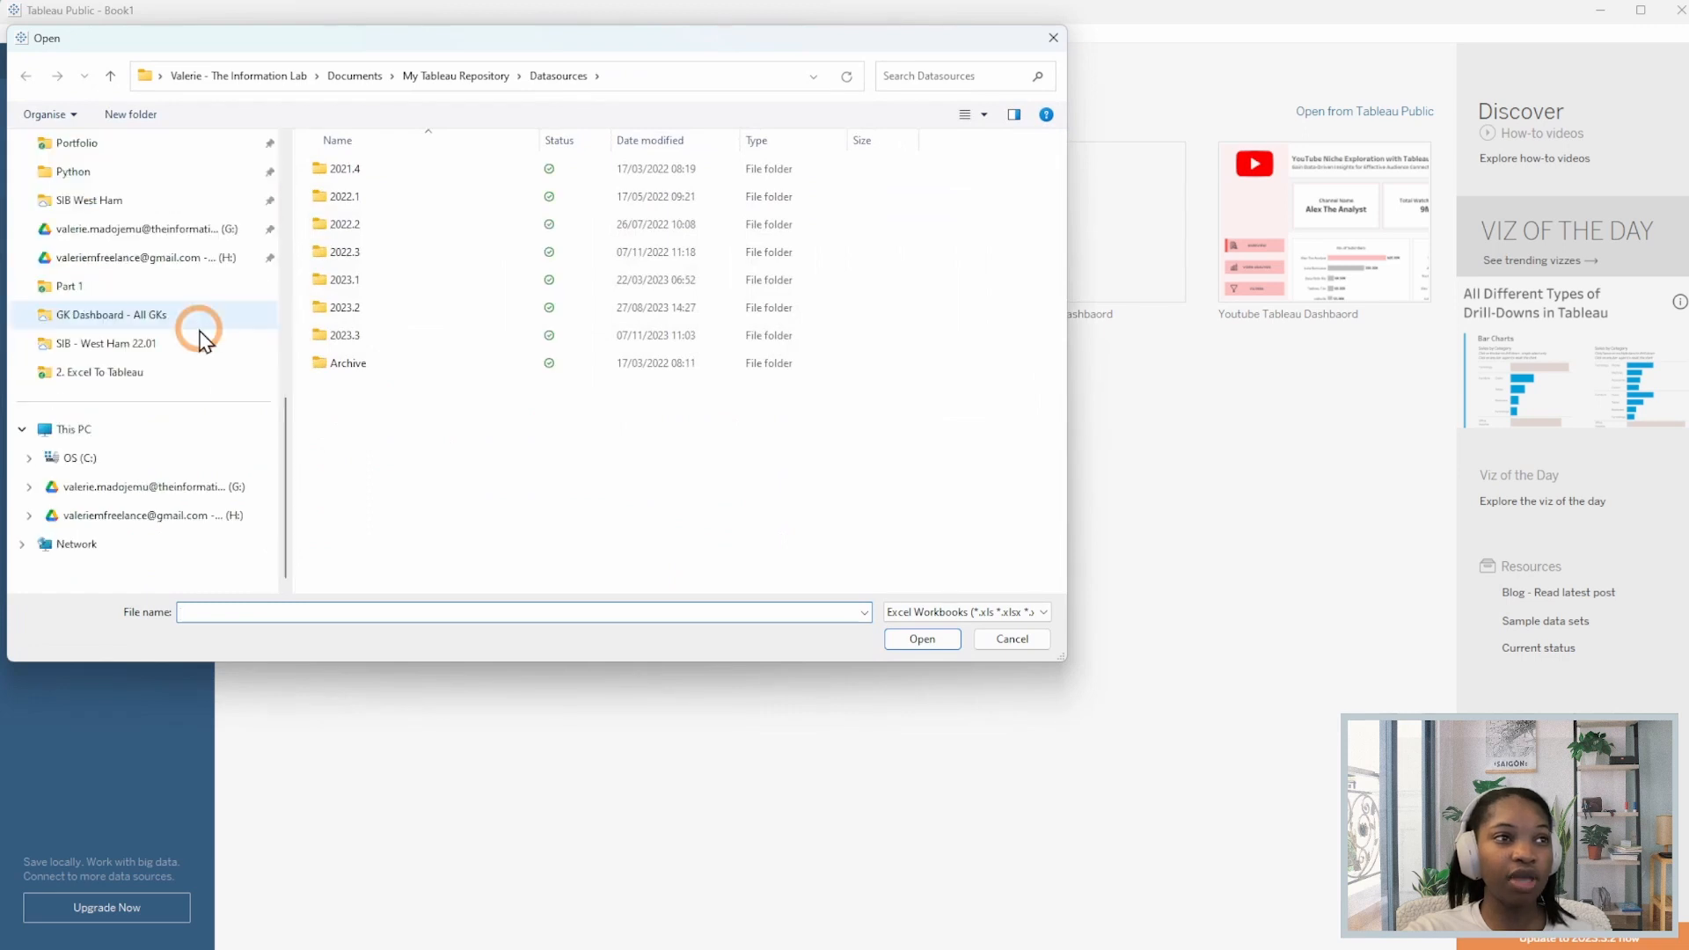
{"action": "left_click", "coordinate": [233, 517]}
{"action": "left_click", "coordinate": [414, 174]}
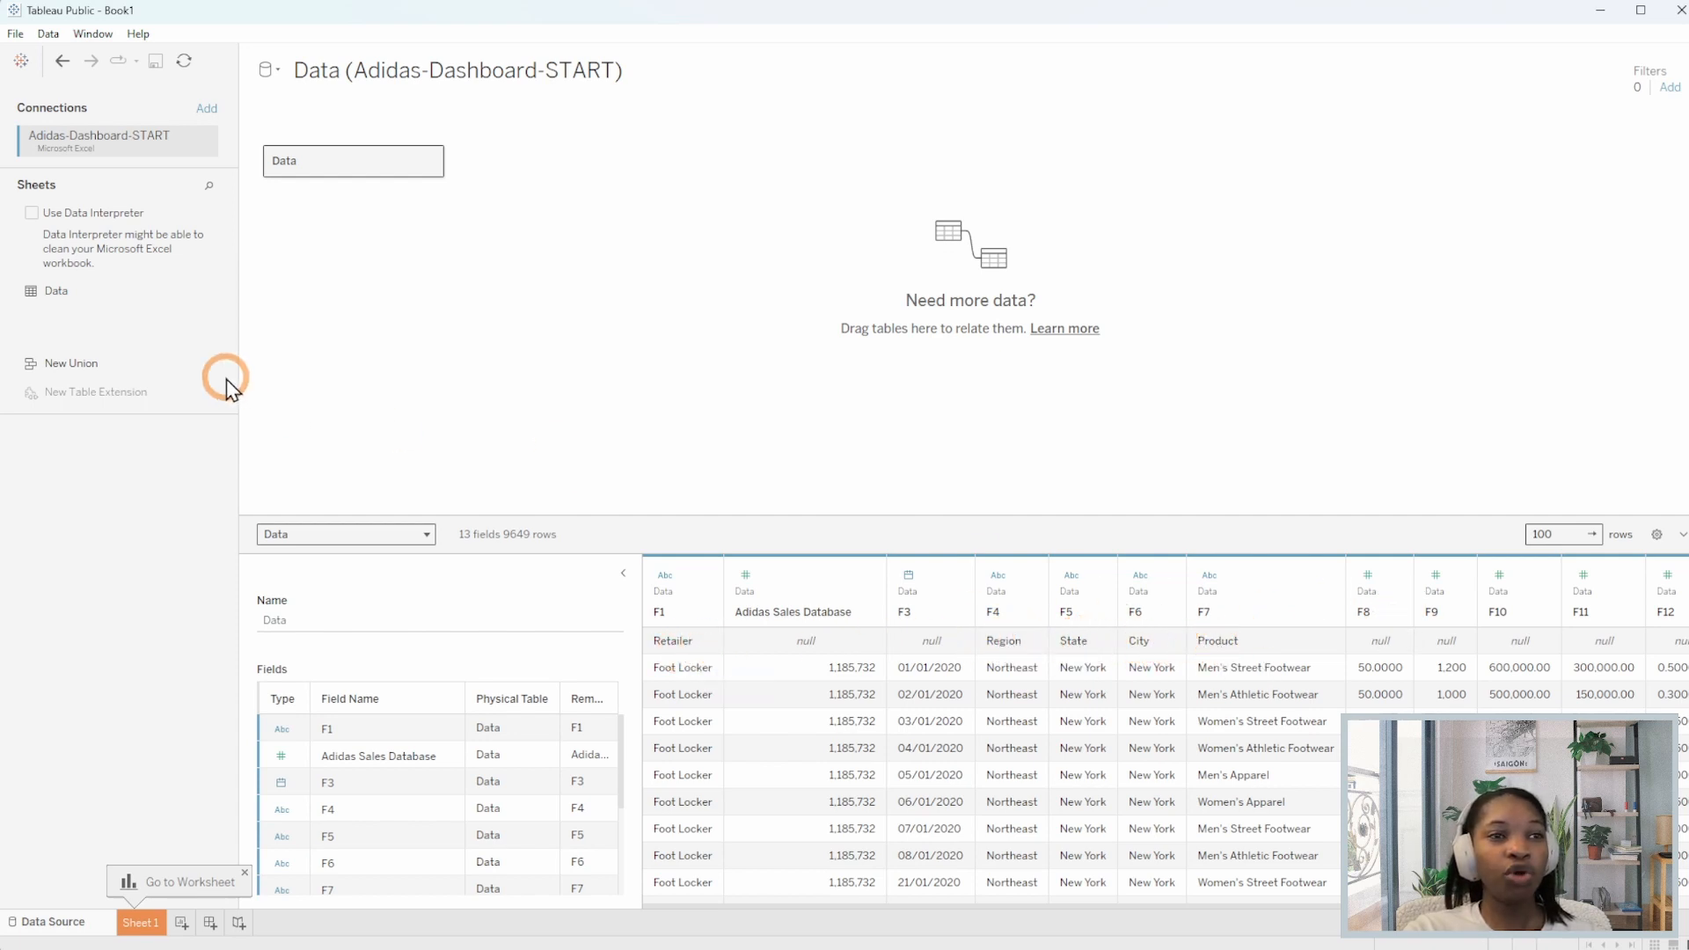
Clean the connected sheet with Data Interpreter and open the empty Sheet 1 worksheet.
{"action": "left_click", "coordinate": [32, 213]}
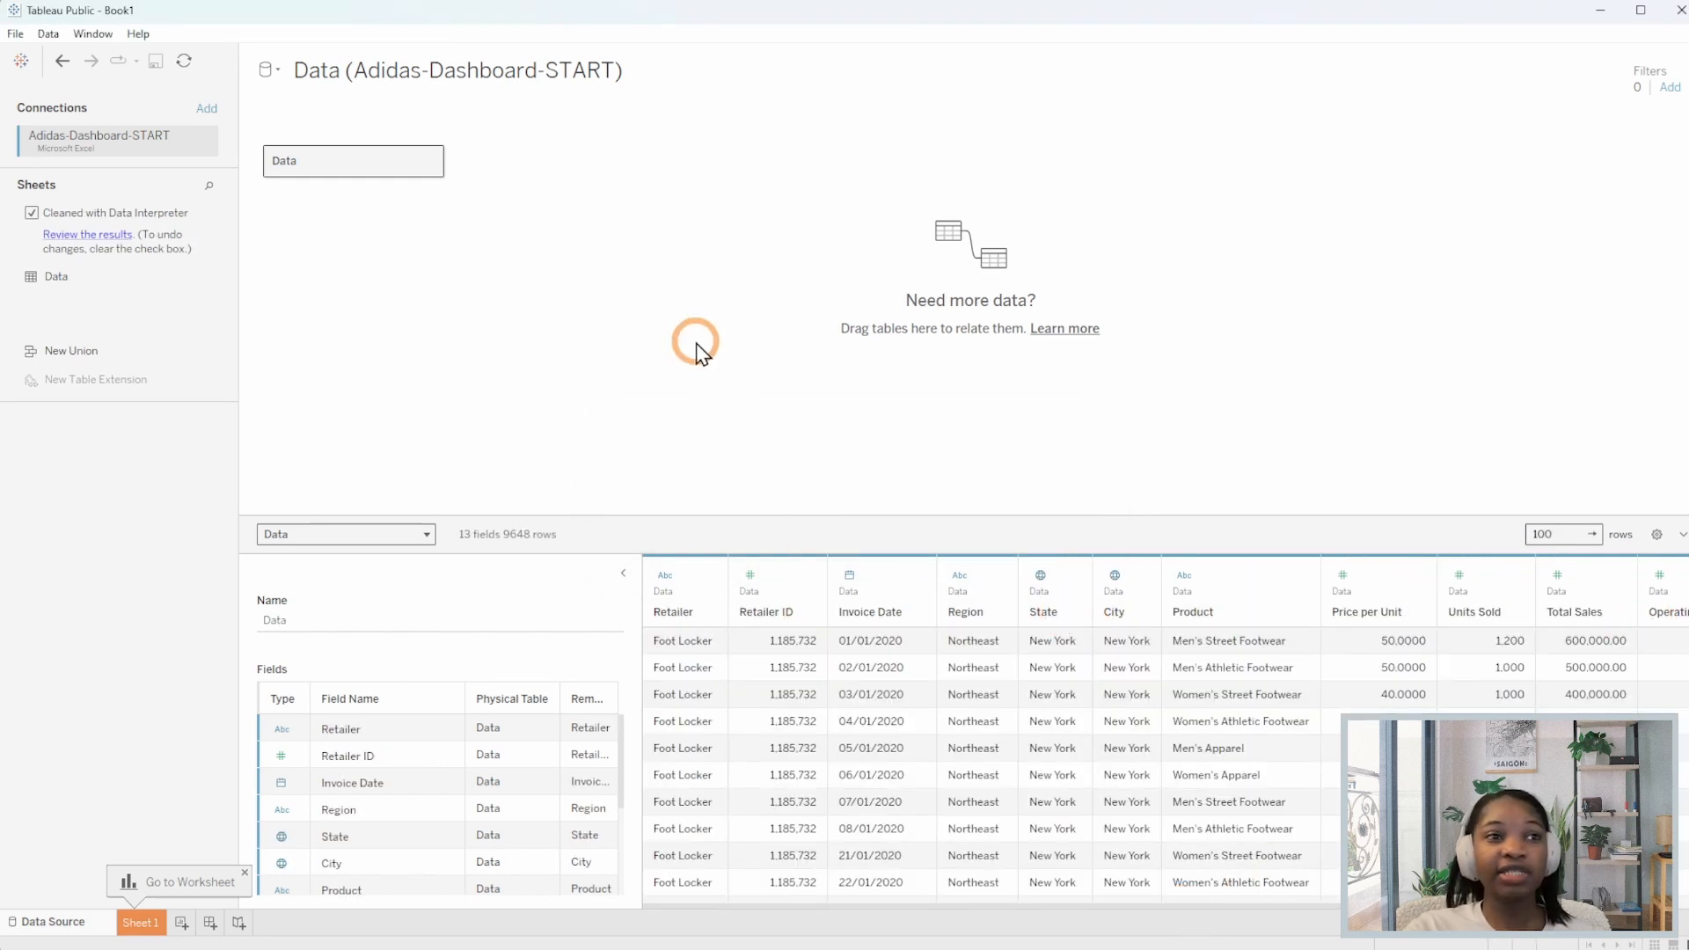
{"action": "left_click", "coordinate": [141, 928]}
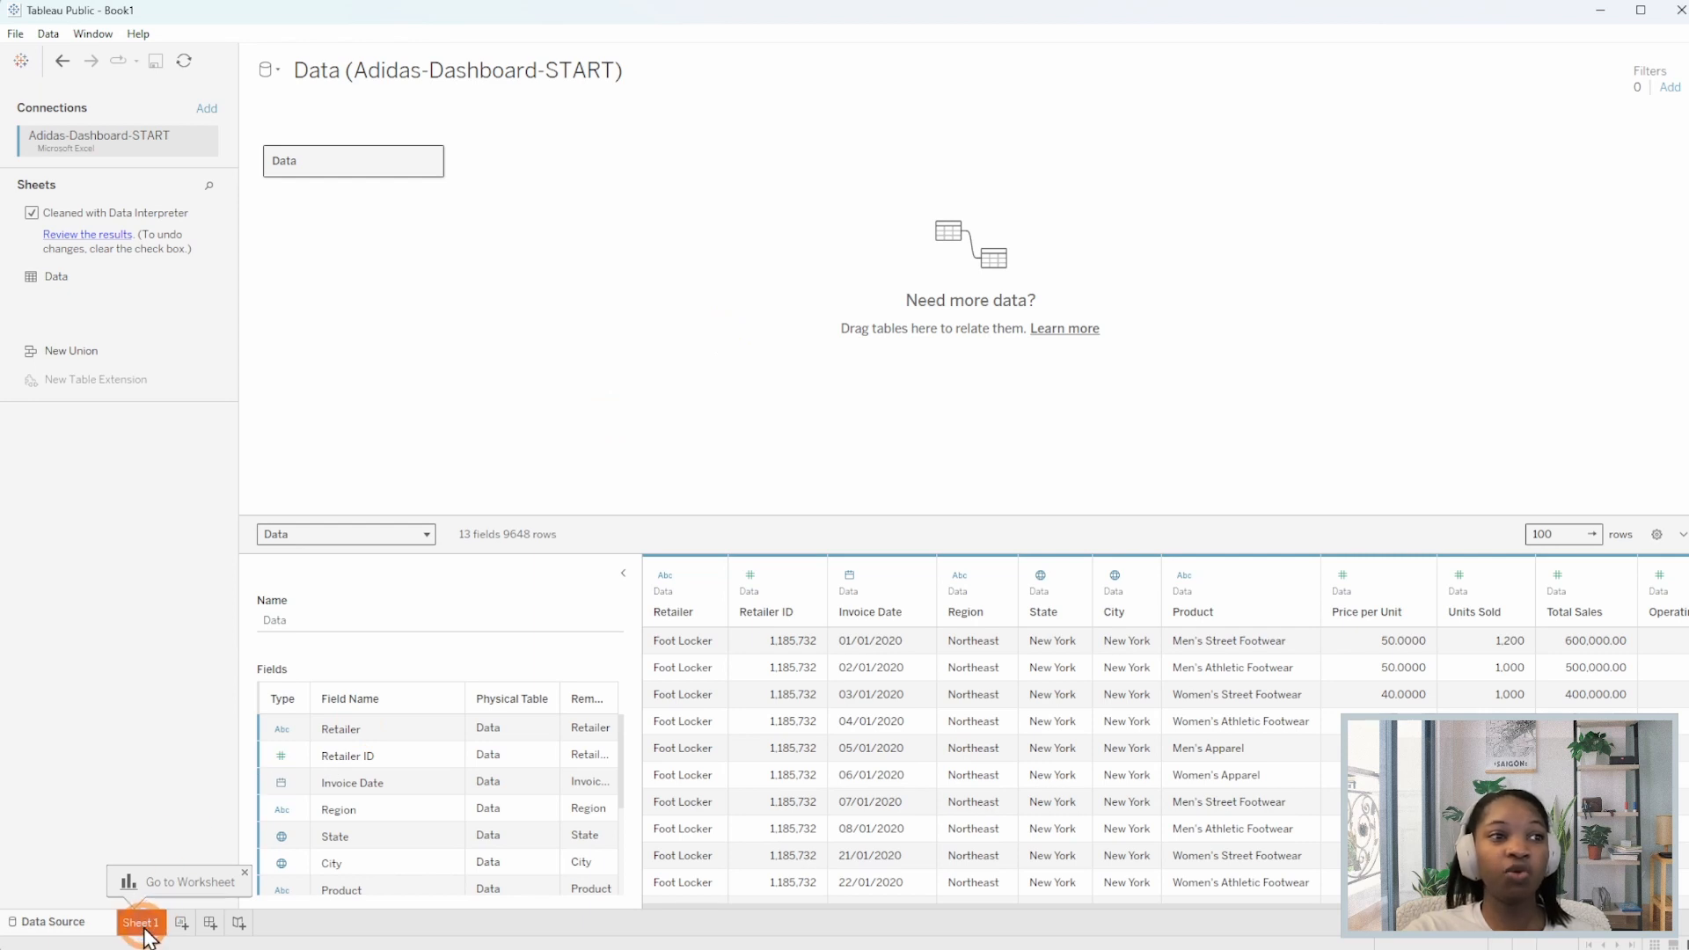
{"action": "left_click", "coordinate": [517, 616]}
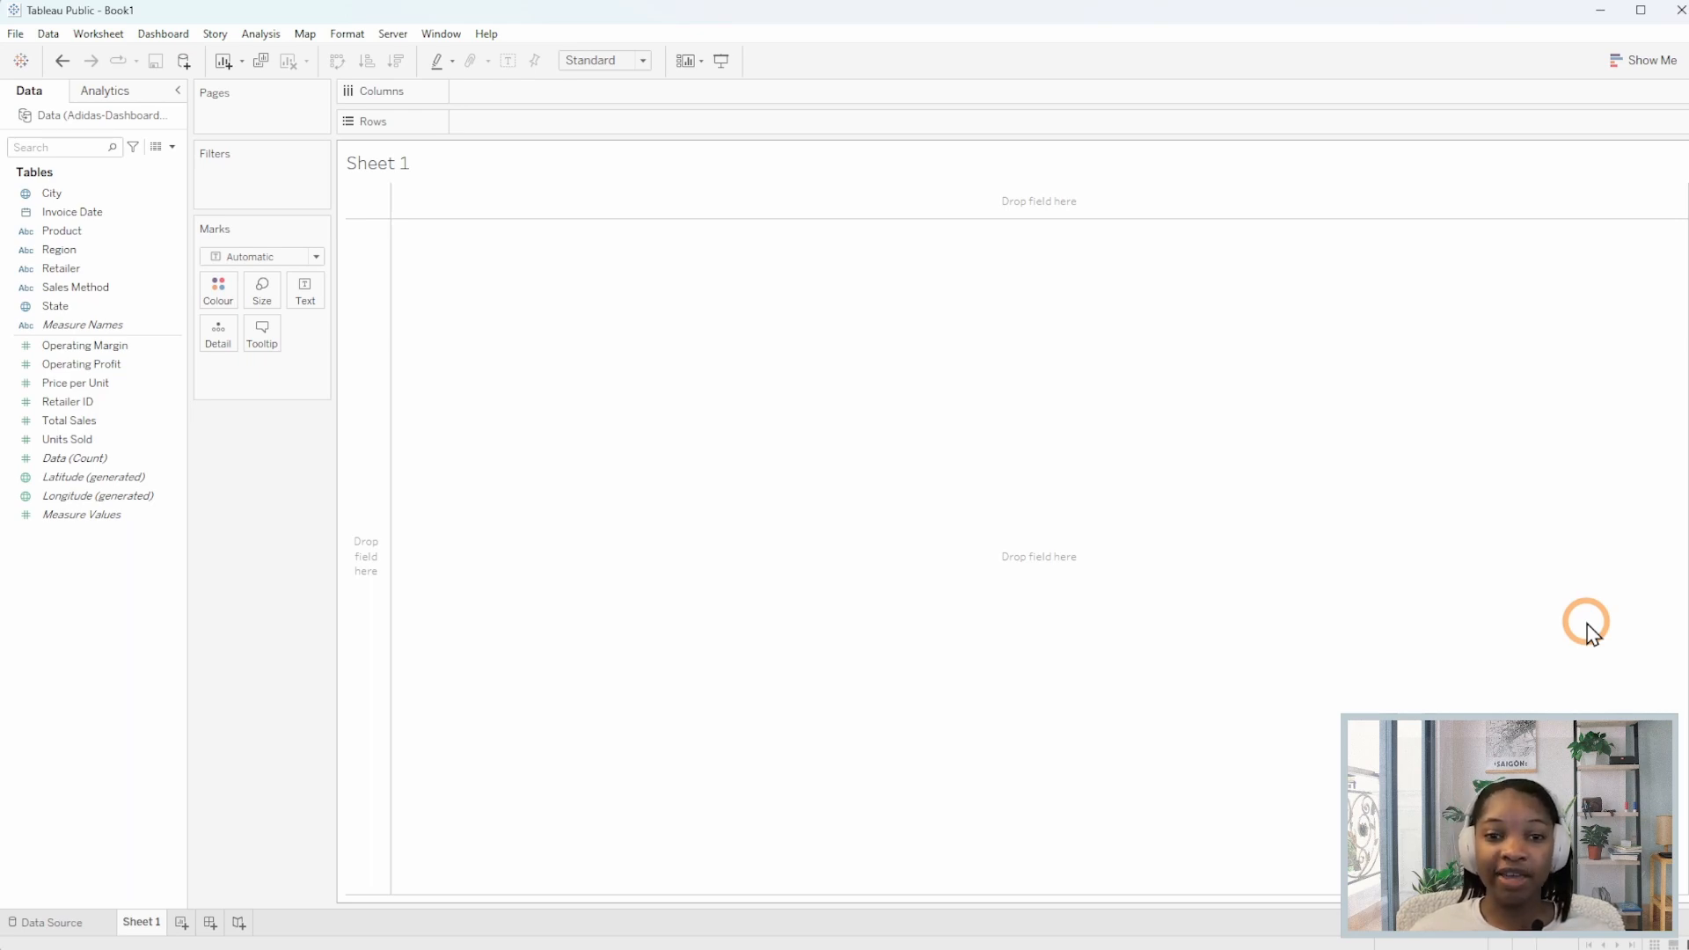
Switch to the Template workbook and examine the charts and filters of its finished Adidas US Interactive Sales Dashboard.
{"action": "left_click_drag", "start_coordinate": [1688, 220], "coordinate": [932, 15]}
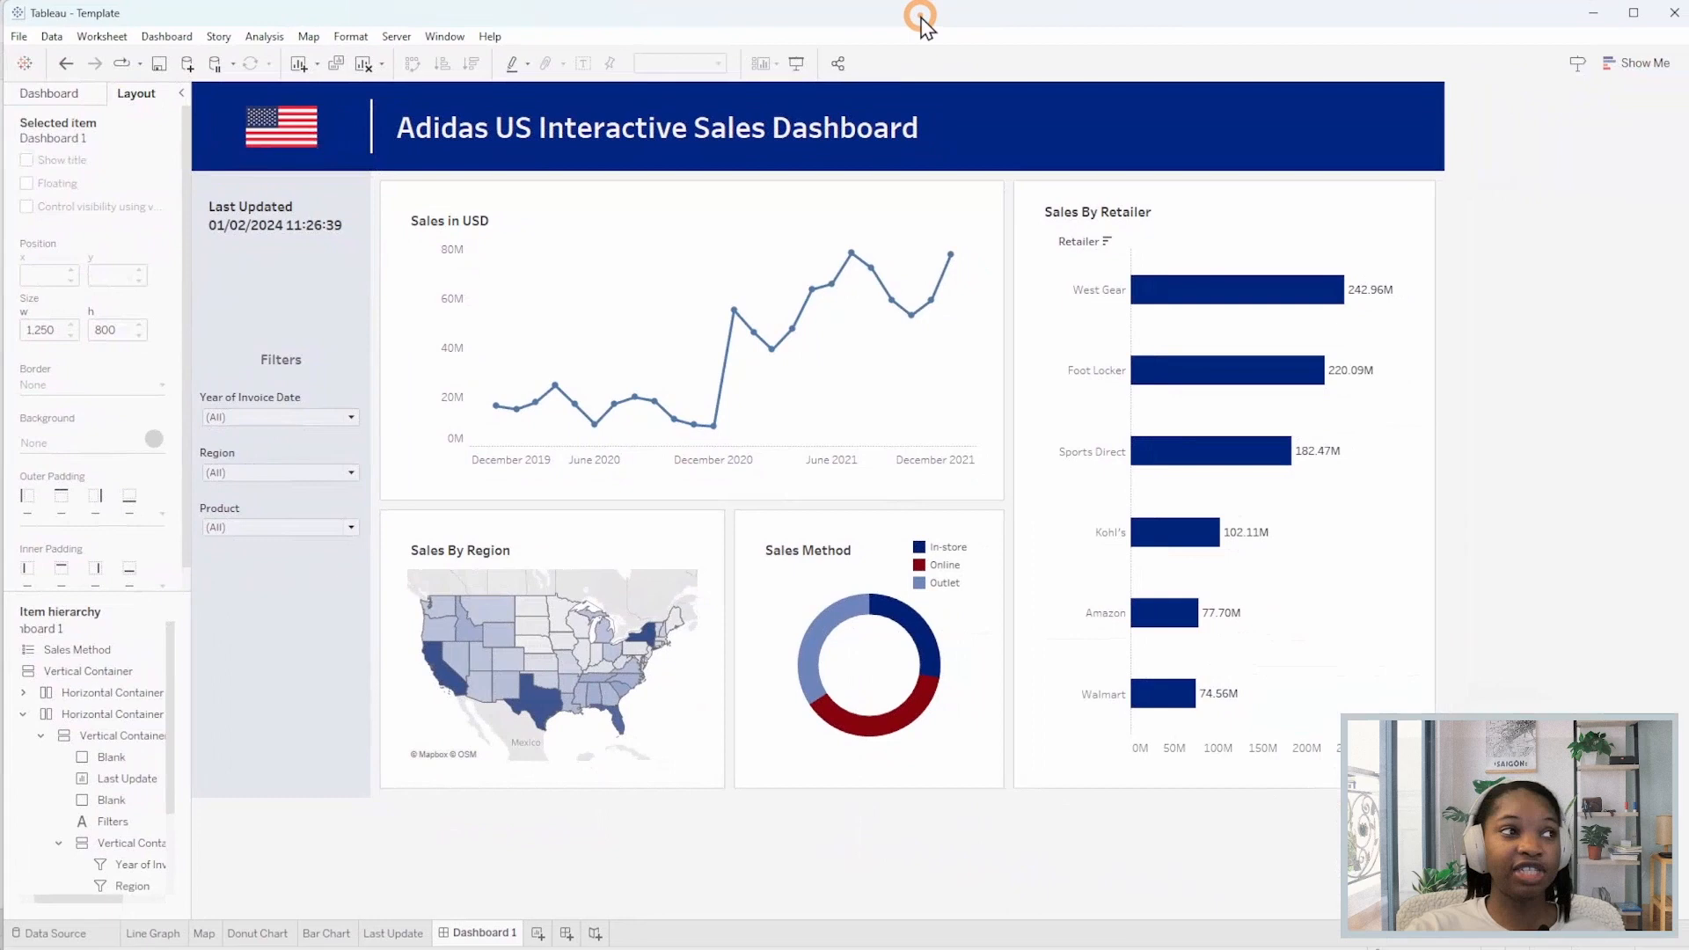
{"action": "left_click", "coordinate": [688, 599]}
{"action": "left_click", "coordinate": [971, 623]}
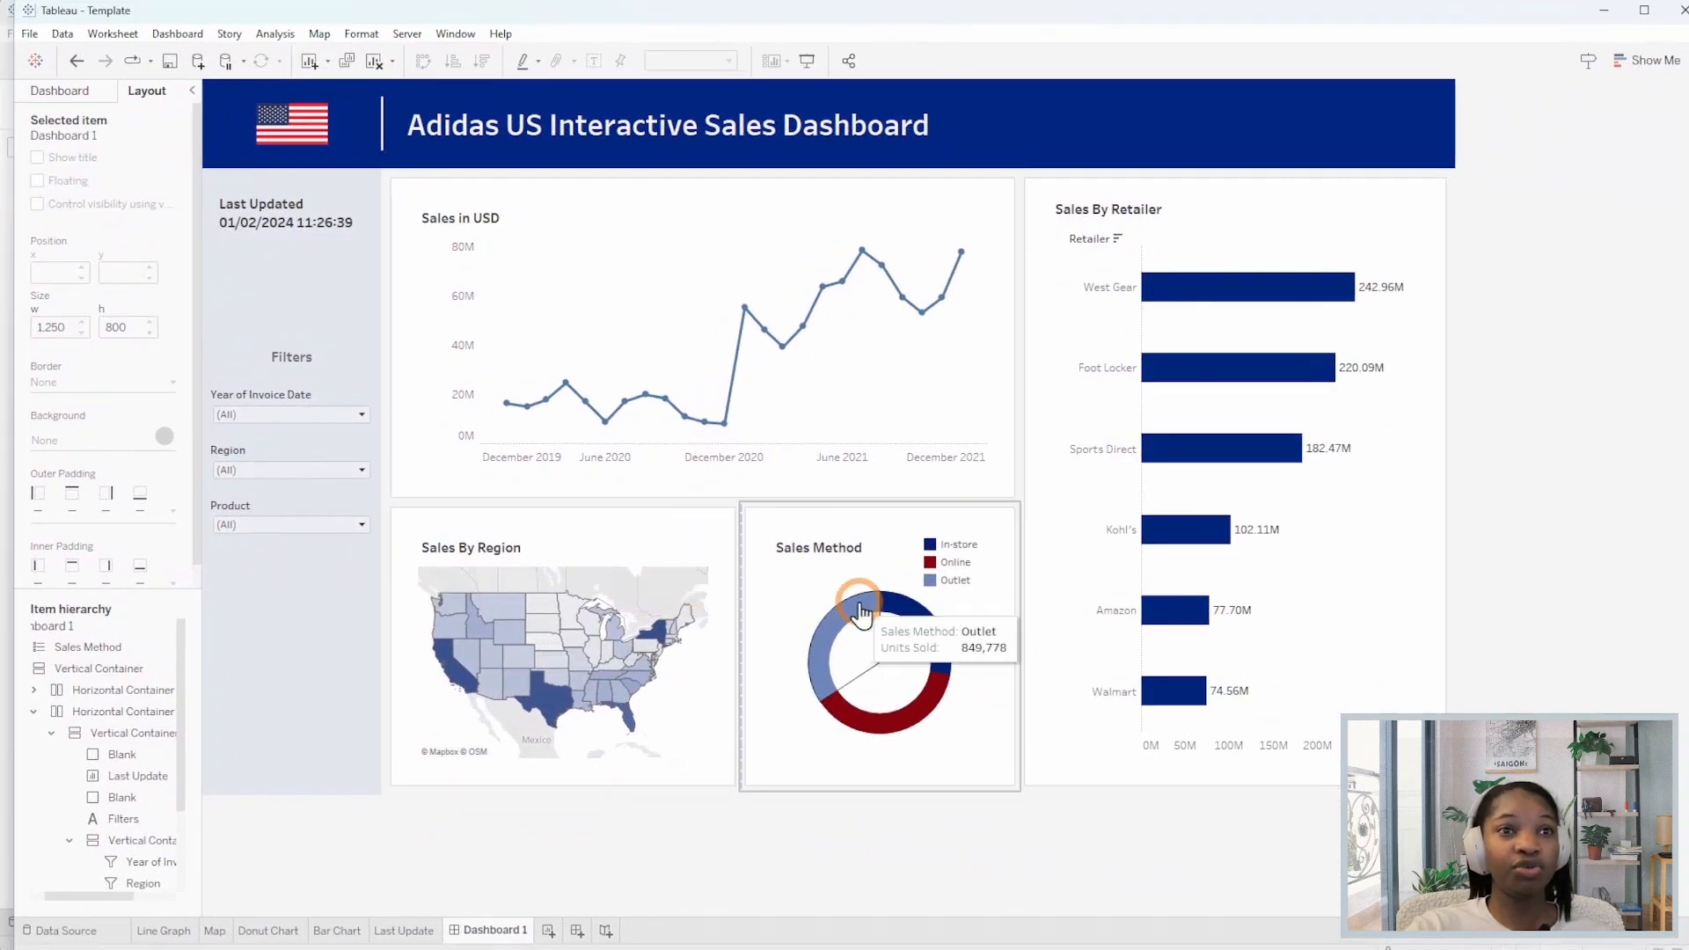
{"action": "left_click", "coordinate": [1308, 493]}
{"action": "left_click", "coordinate": [357, 249]}
{"action": "left_click", "coordinate": [294, 214]}
{"action": "left_click", "coordinate": [1418, 520]}
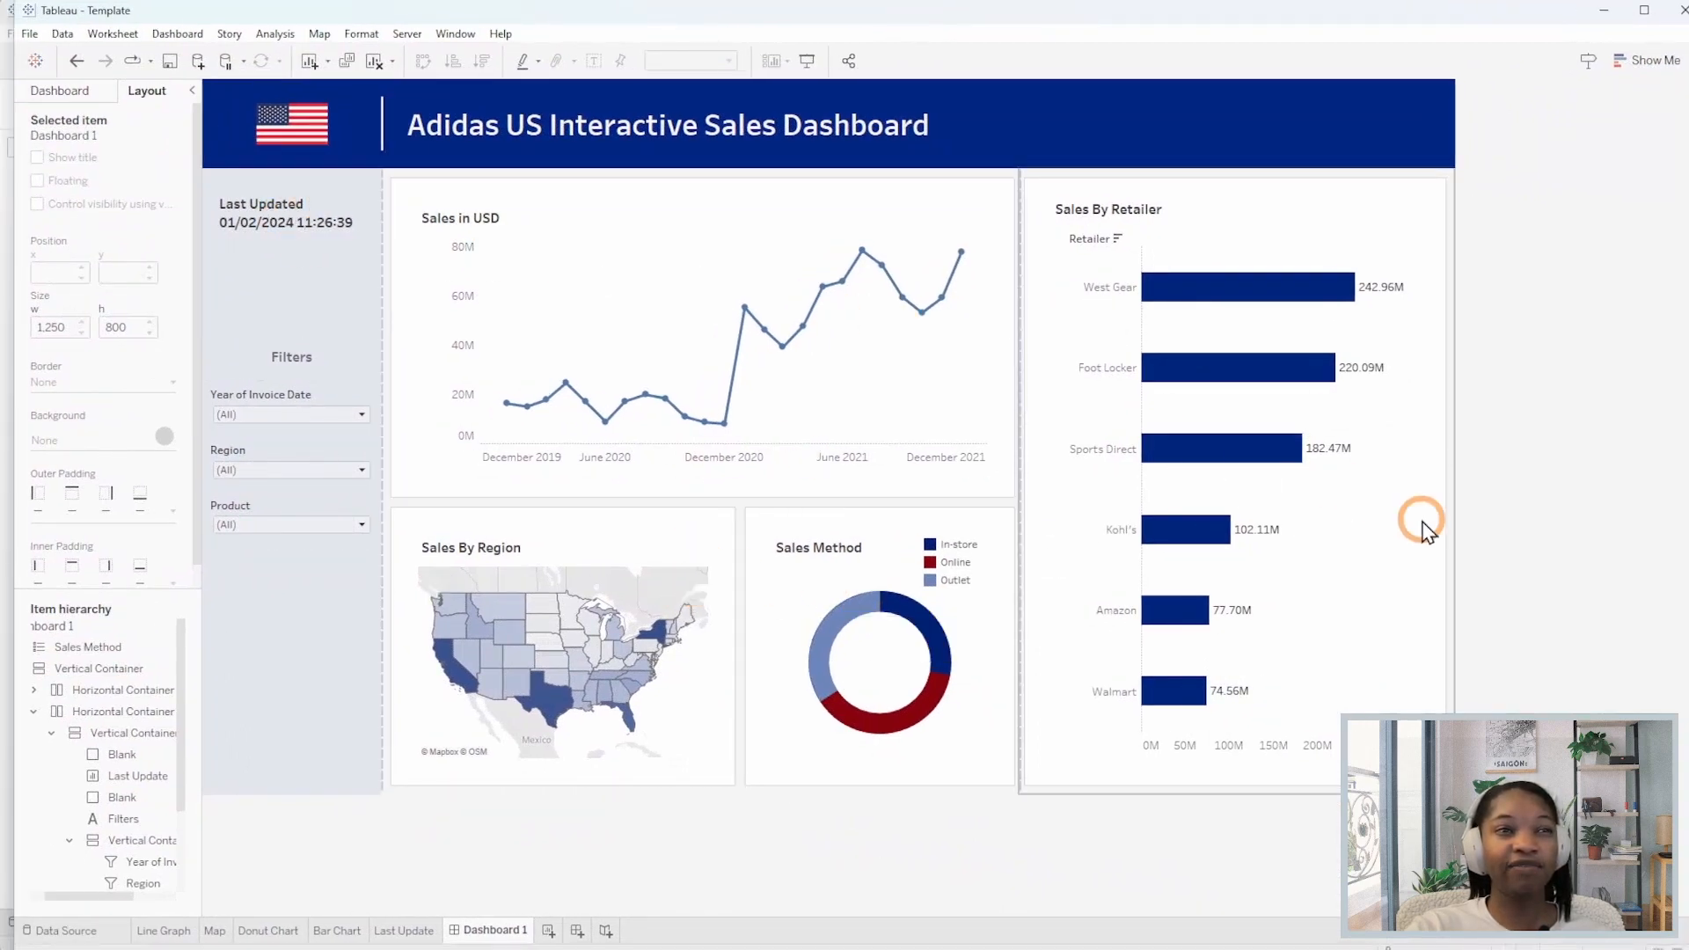
{"action": "left_click", "coordinate": [1501, 551]}
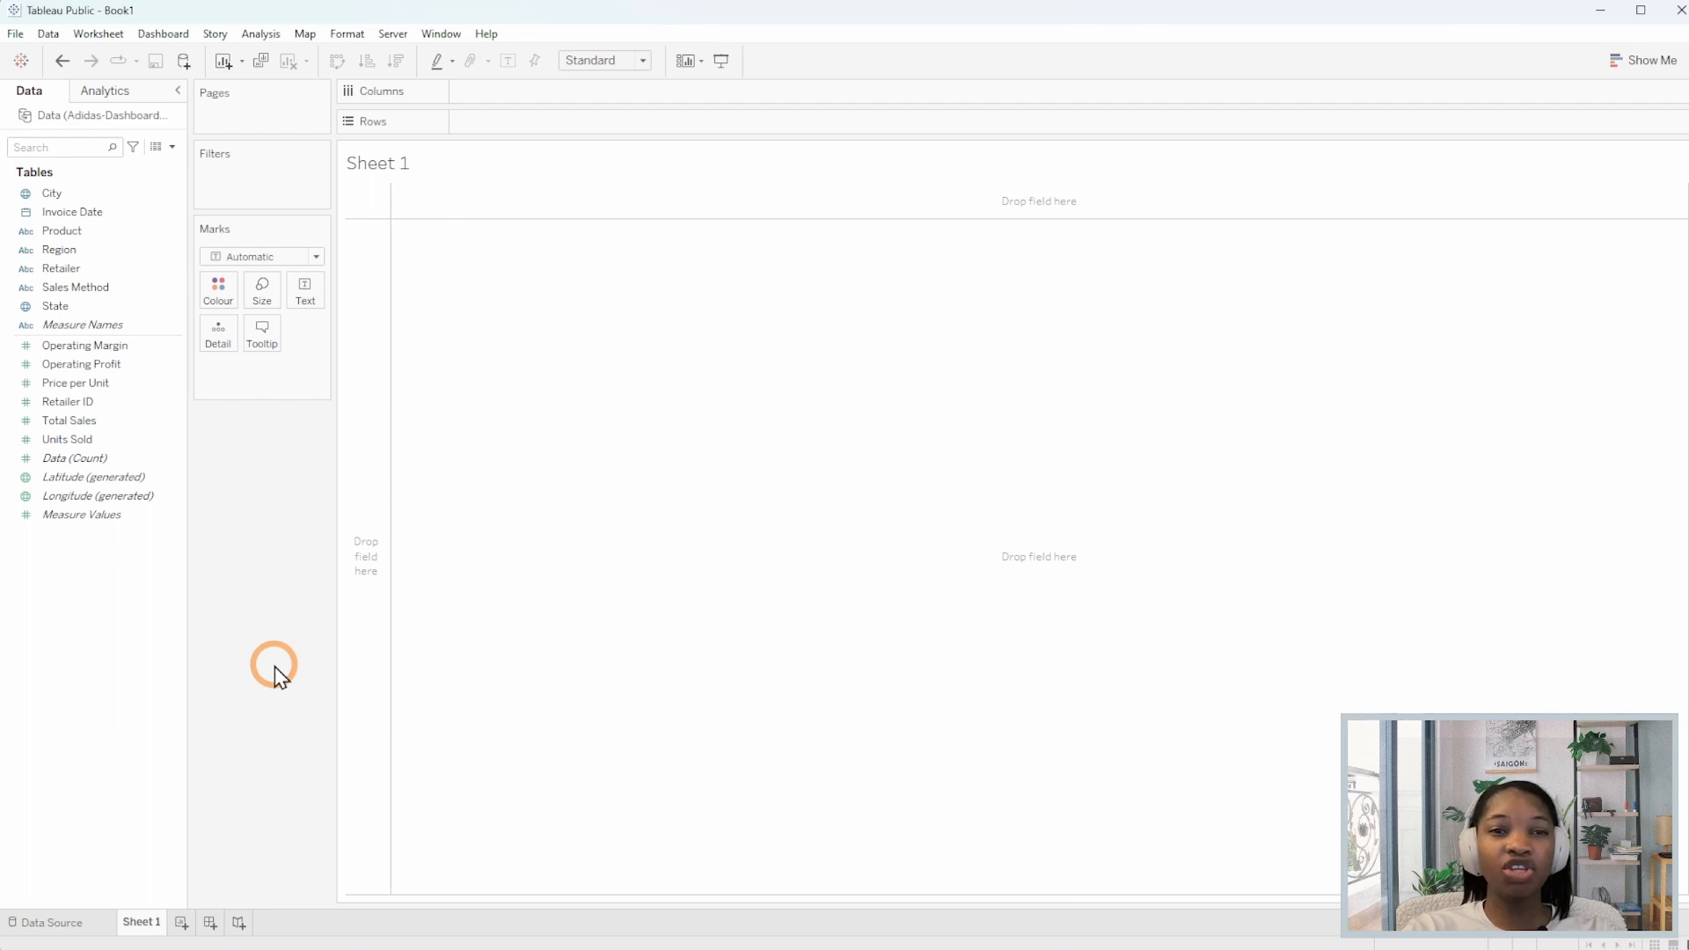
Build a line chart with Invoice Date as continuous MONTH on Columns and Total Sales on Rows.
{"action": "left_click", "coordinate": [123, 214]}
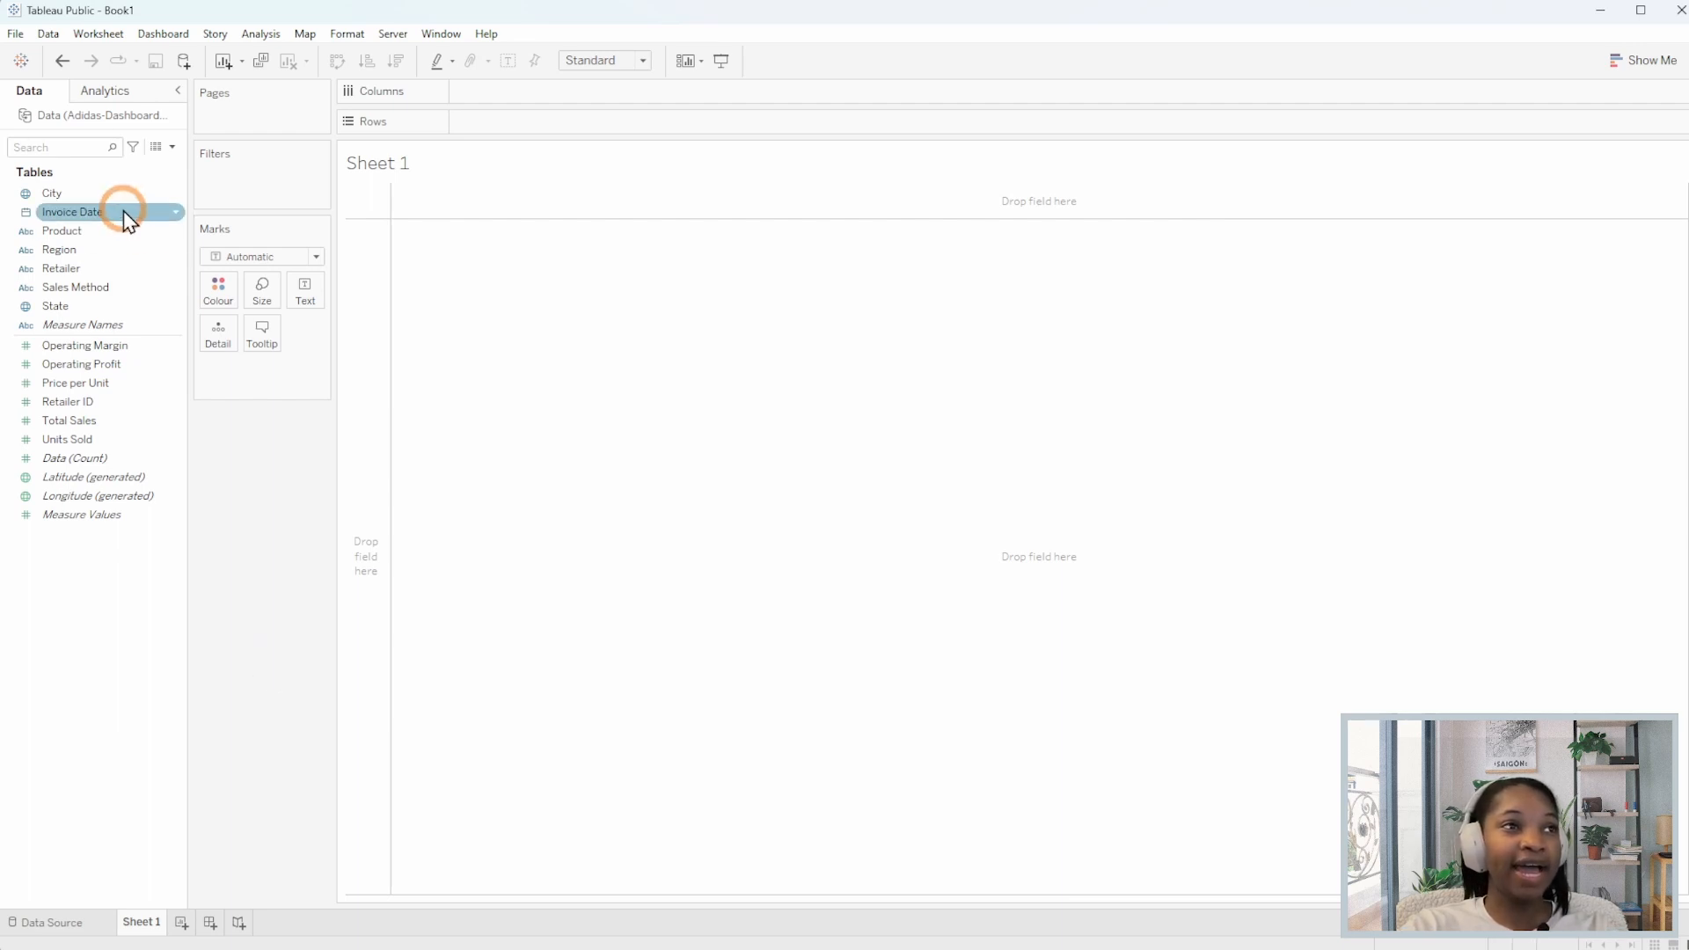
{"action": "left_click_drag", "start_coordinate": [120, 213], "coordinate": [558, 89]}
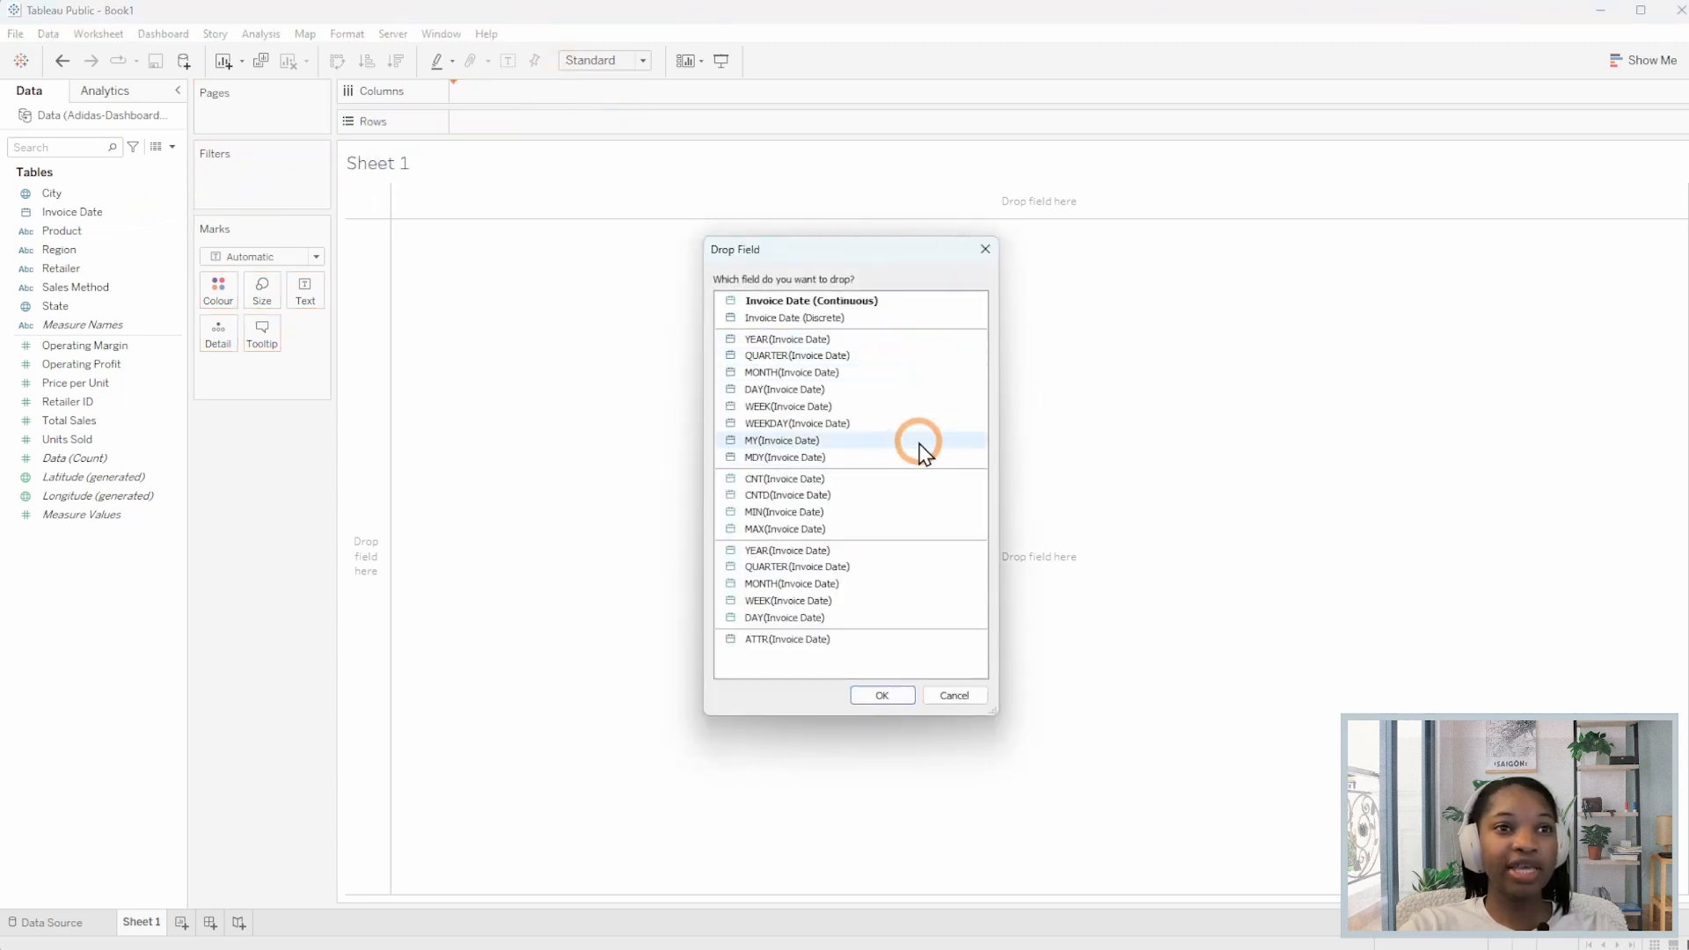
{"action": "left_click", "coordinate": [840, 588]}
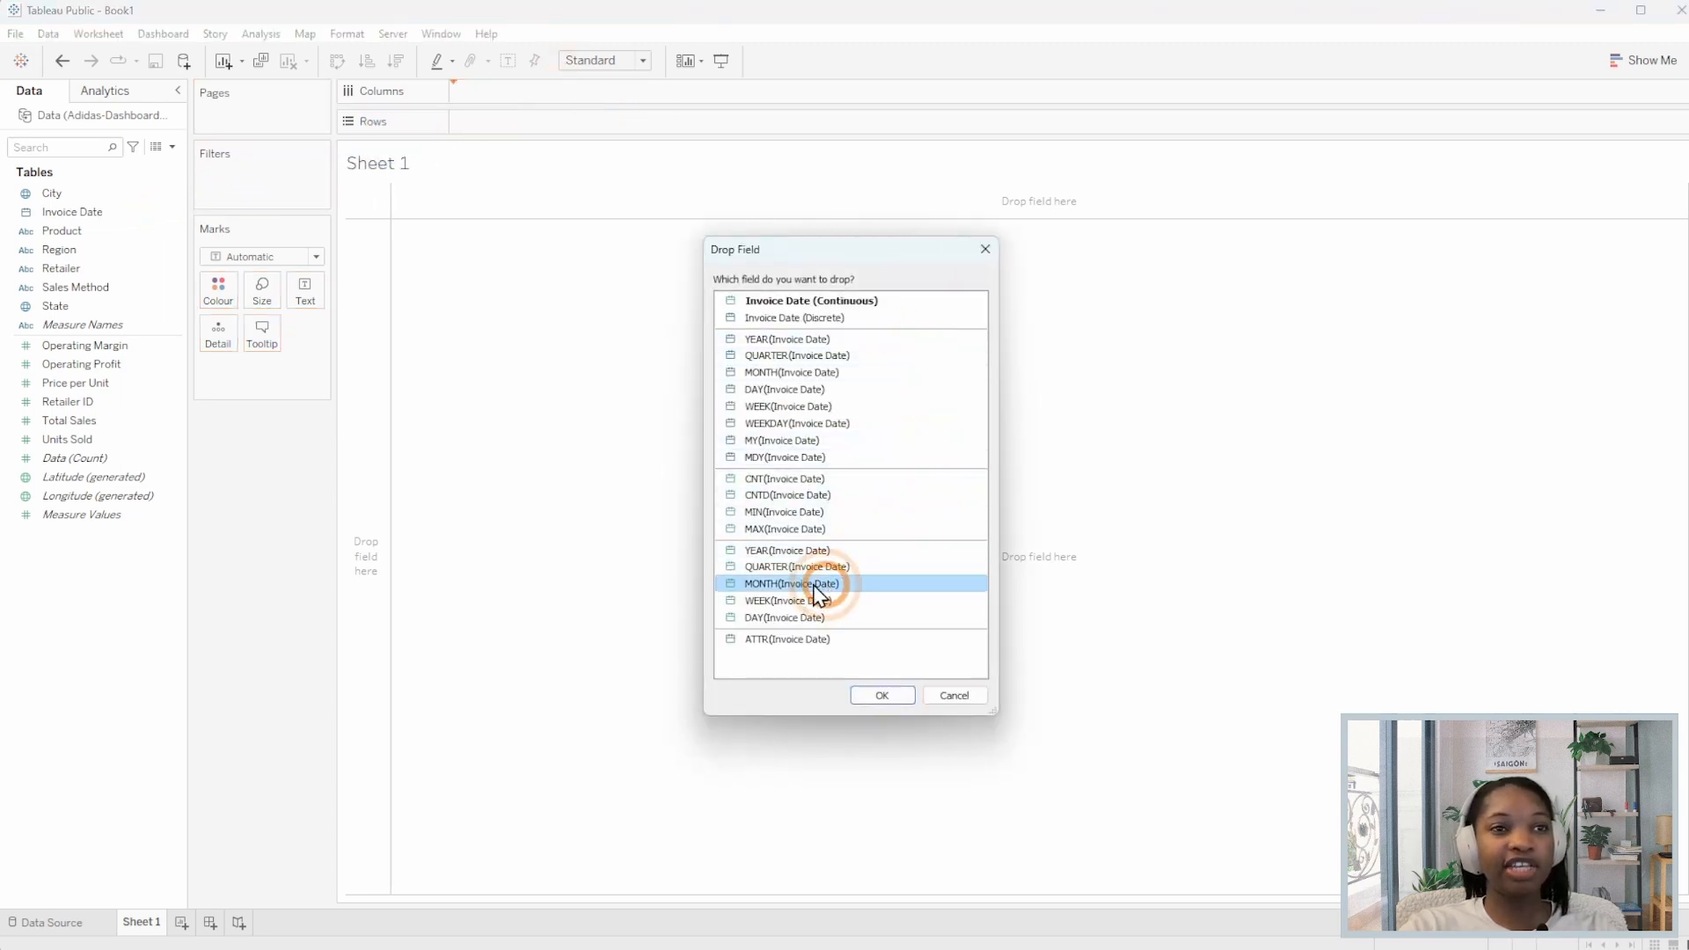
{"action": "left_click", "coordinate": [907, 700]}
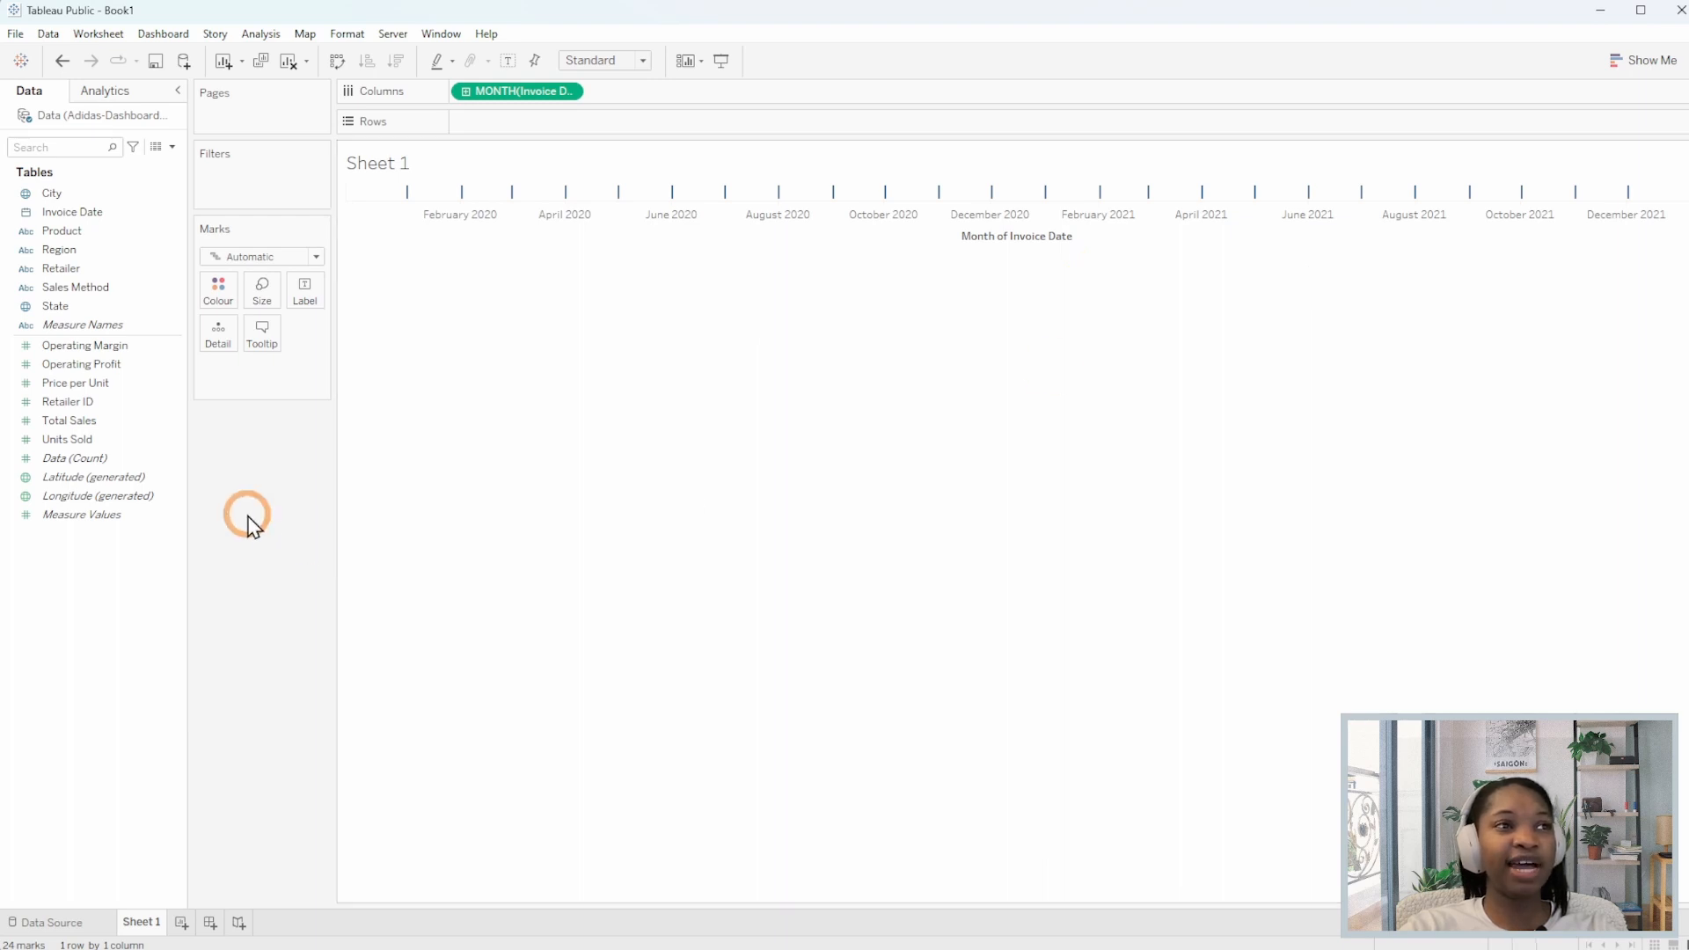
{"action": "left_click", "coordinate": [134, 424]}
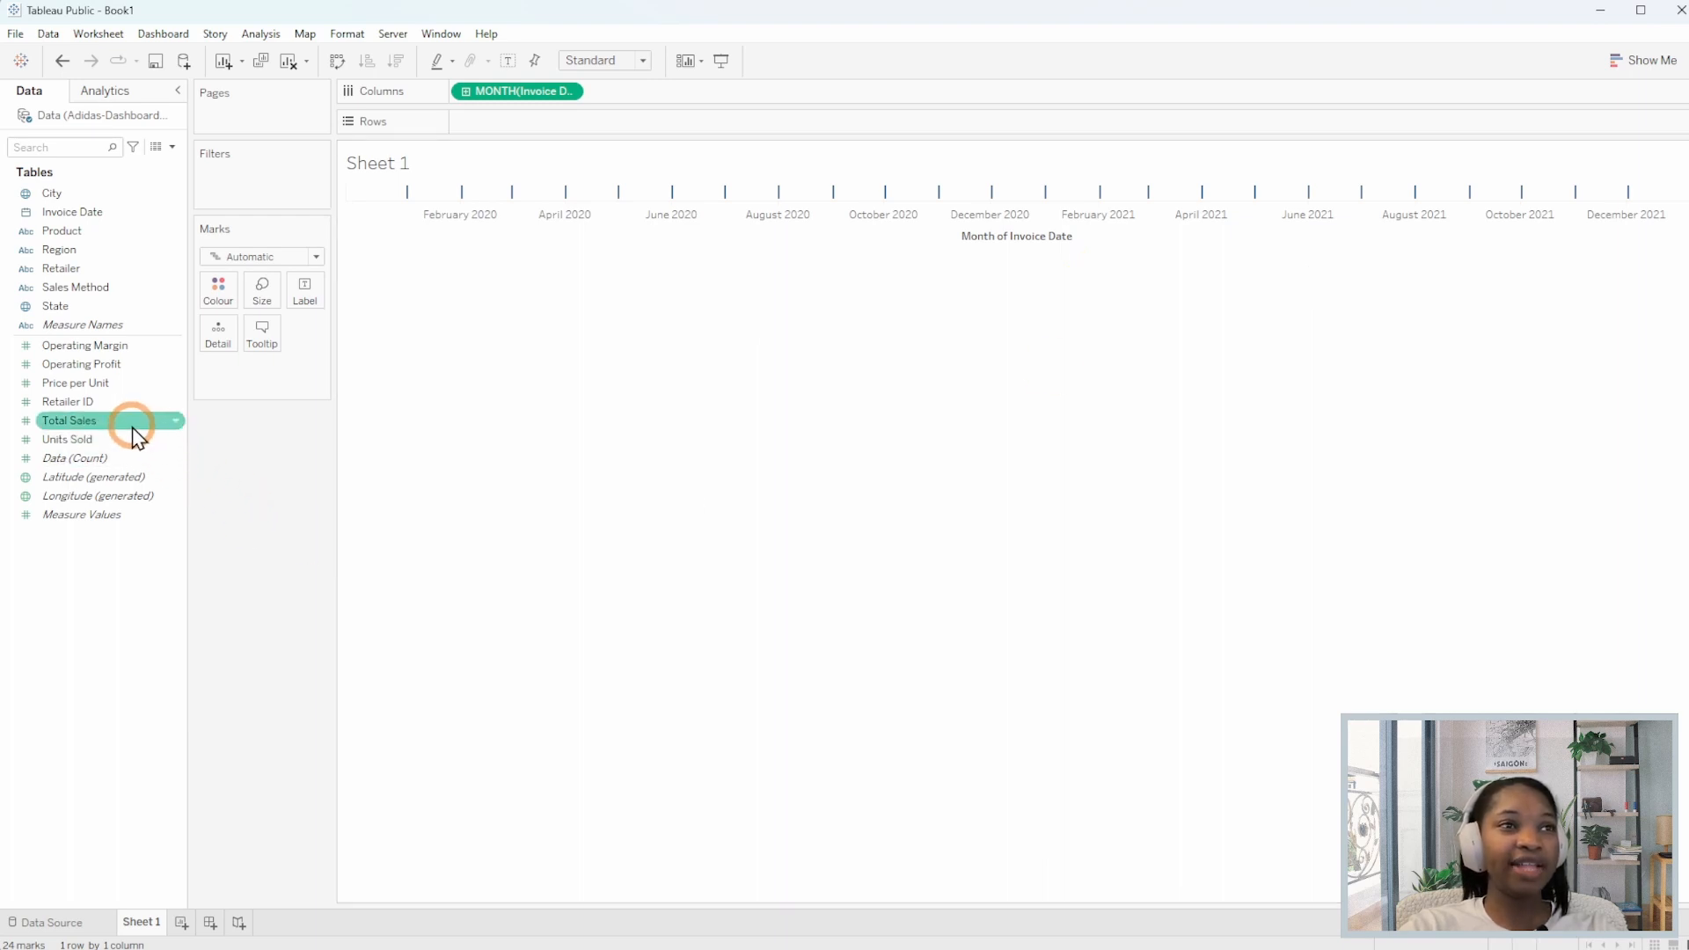
{"action": "left_click_drag", "start_coordinate": [128, 426], "coordinate": [727, 129]}
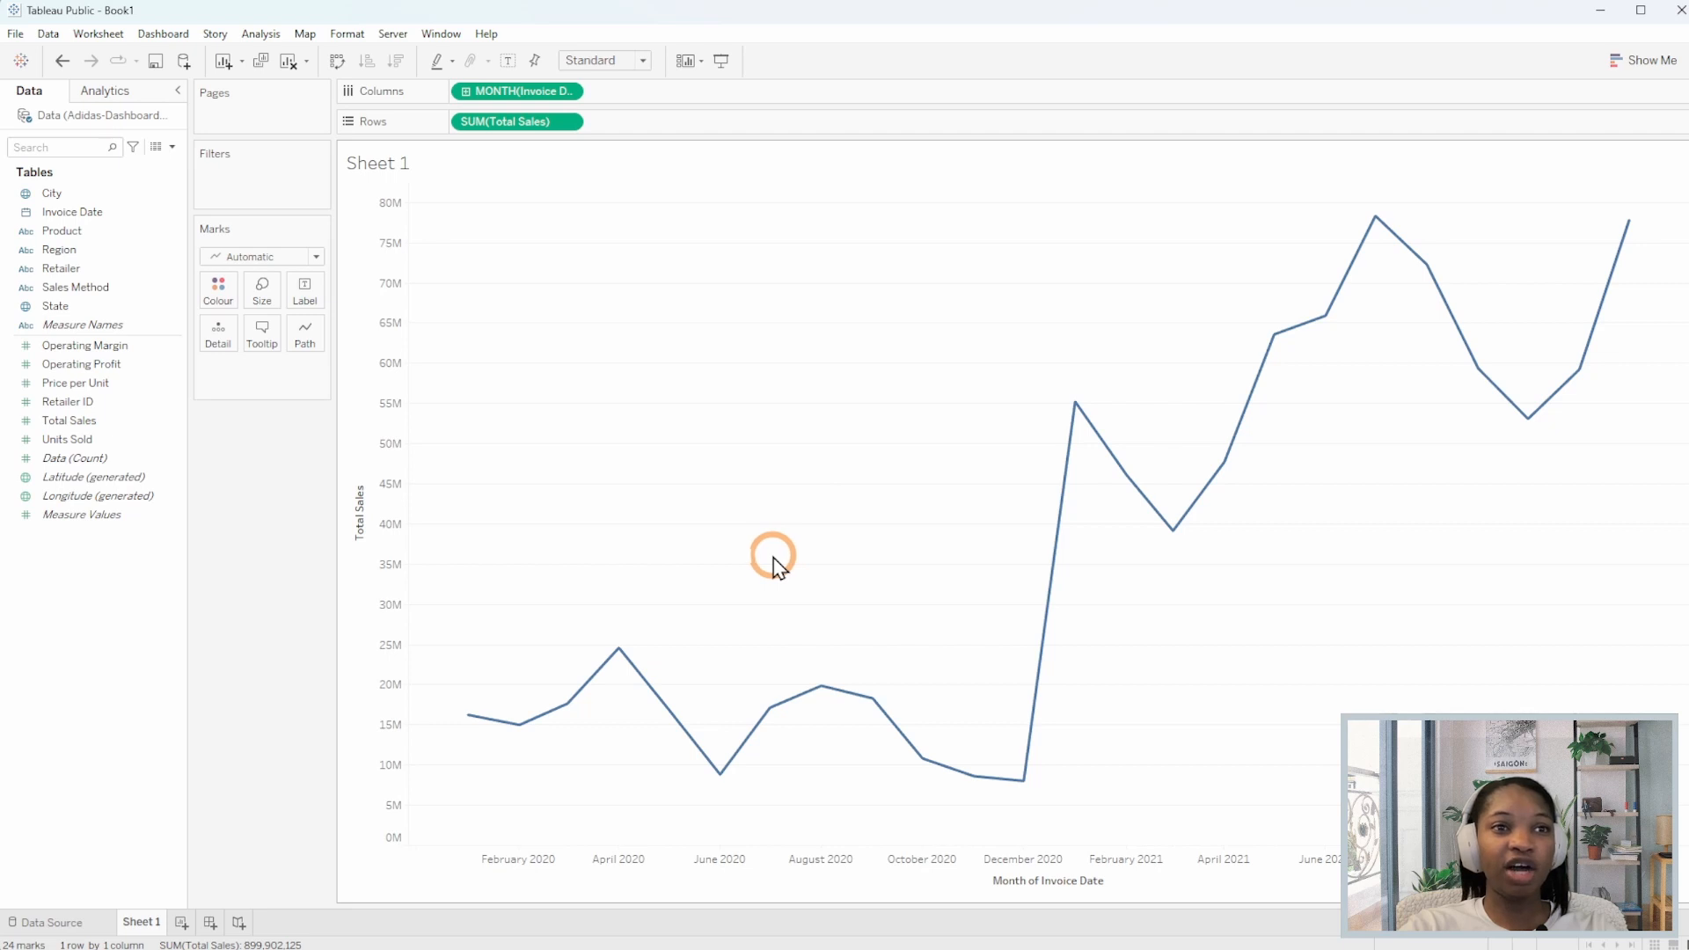
Format the worksheet's lines so that the row grid lines are set to None.
{"action": "right_click", "coordinate": [810, 445]}
{"action": "left_click", "coordinate": [860, 456]}
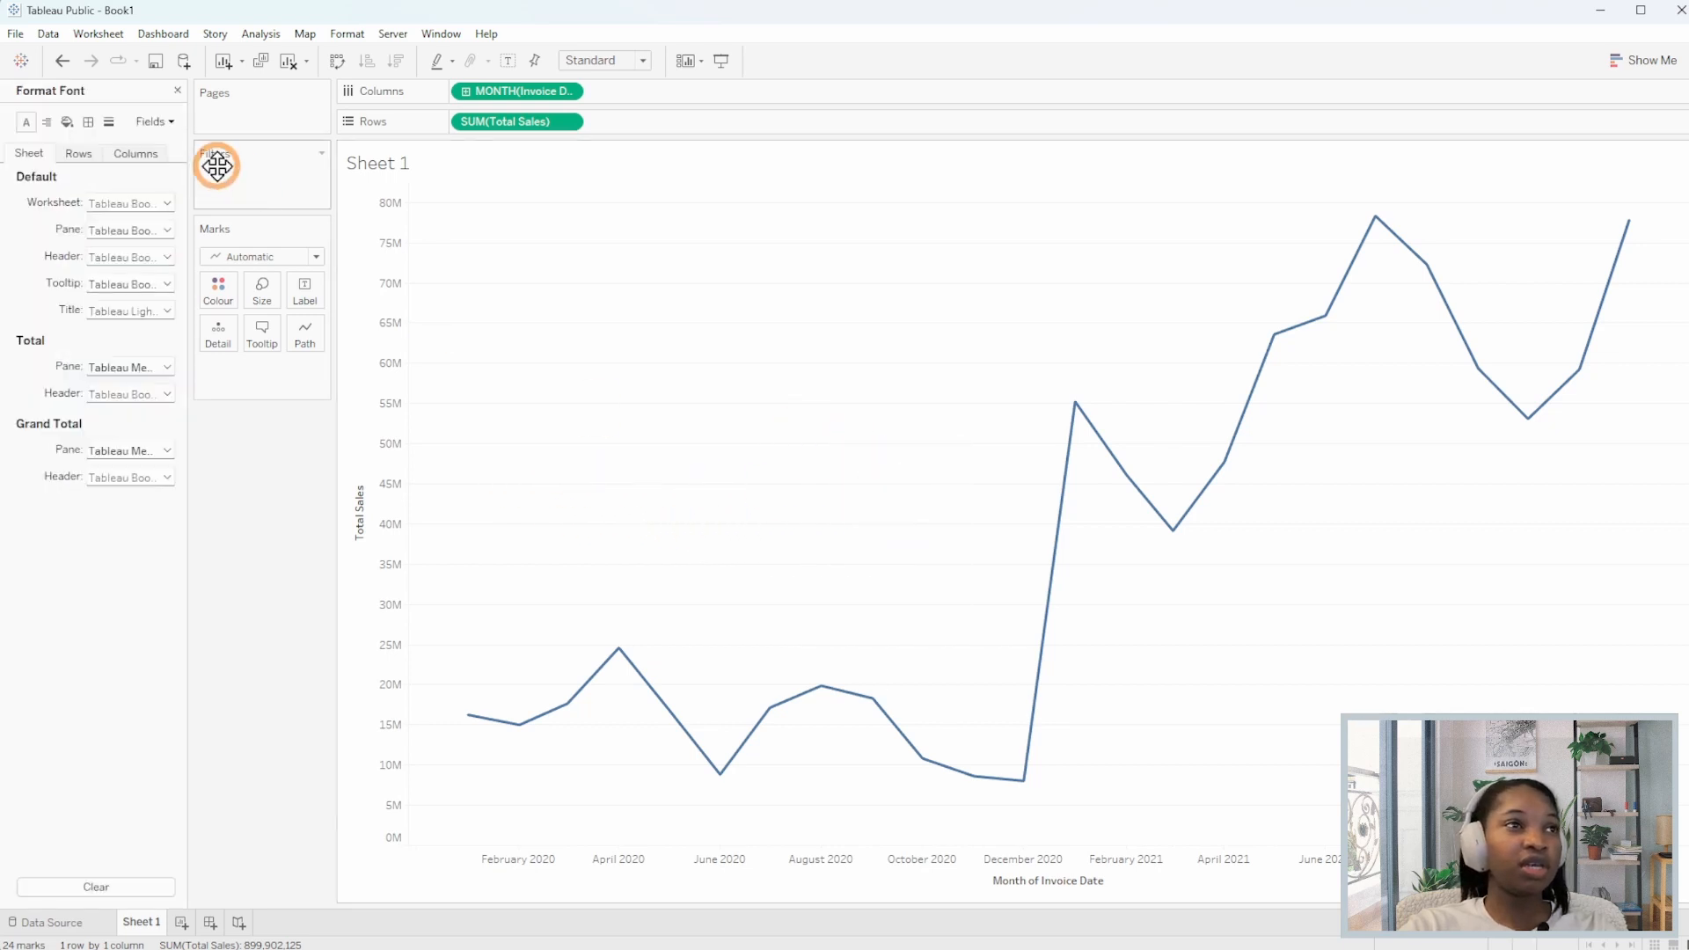
{"action": "left_click", "coordinate": [88, 121]}
{"action": "left_click", "coordinate": [88, 121]}
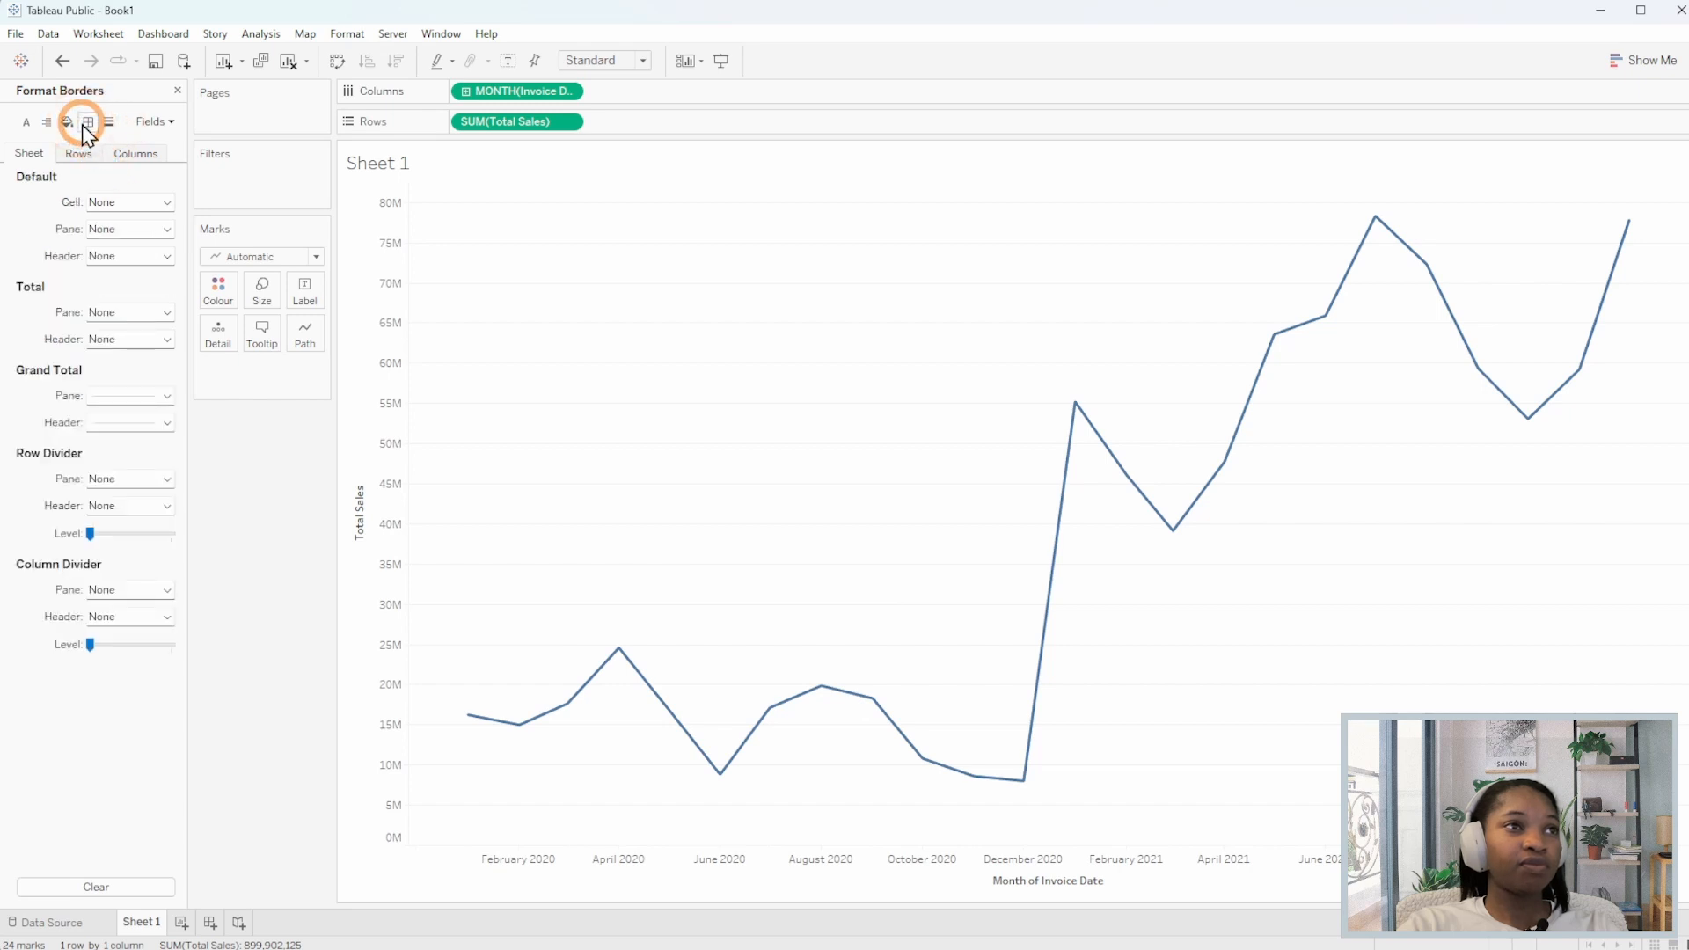
{"action": "left_click", "coordinate": [108, 121]}
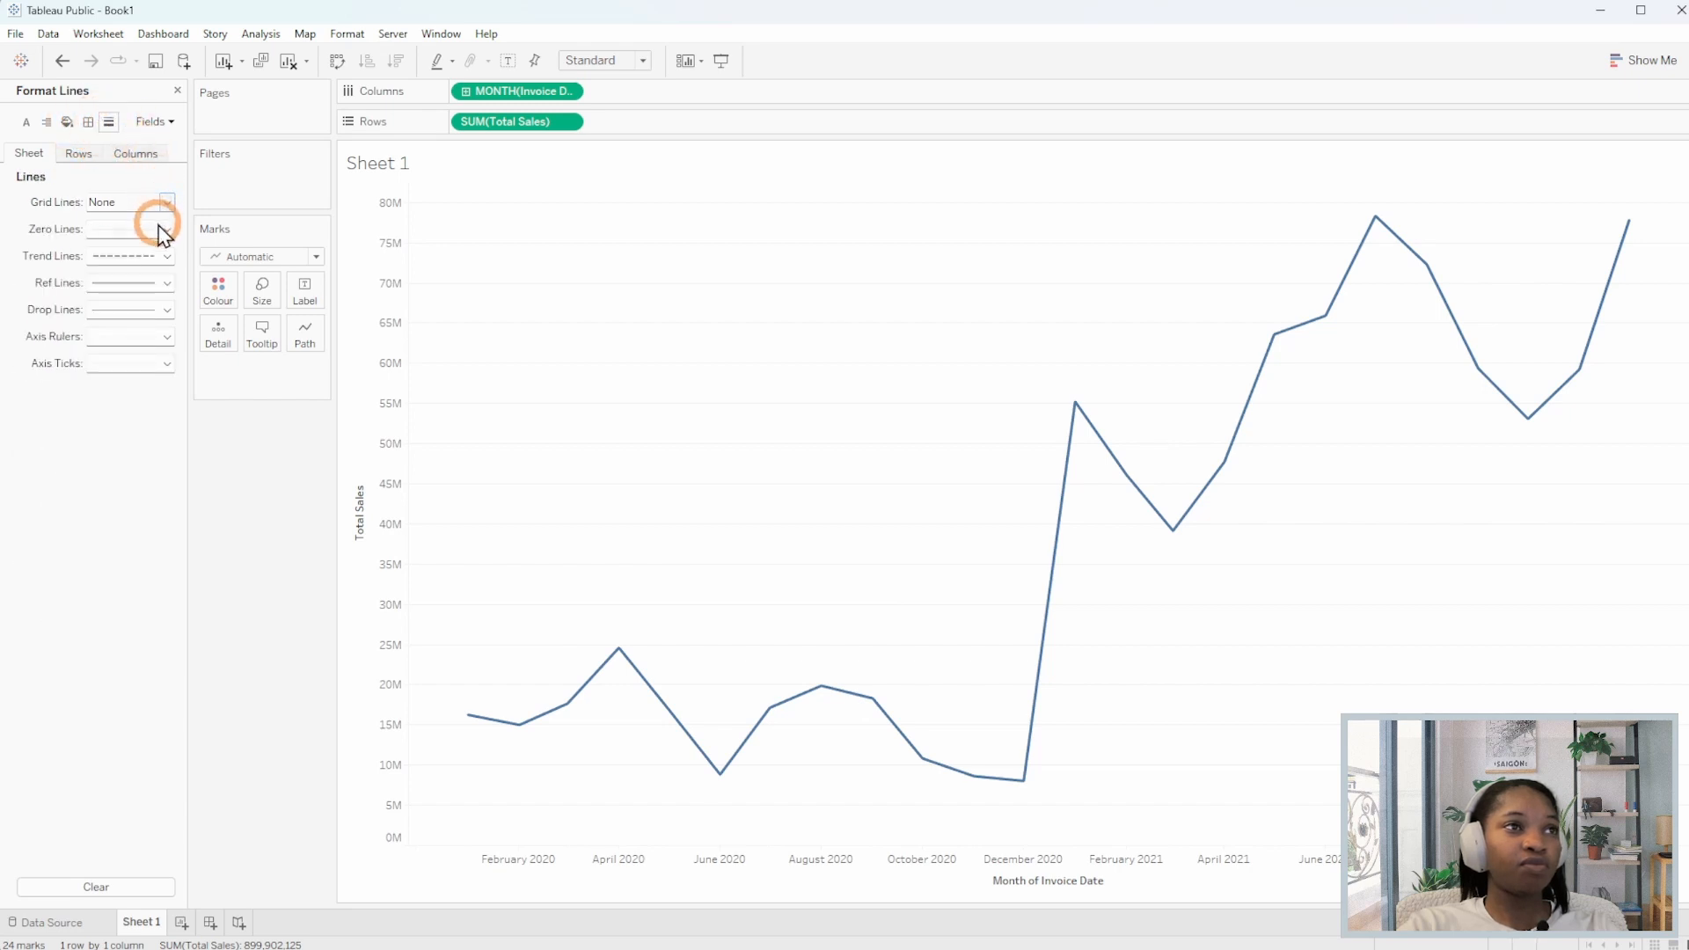
{"action": "left_click", "coordinate": [83, 153]}
{"action": "left_click", "coordinate": [80, 154]}
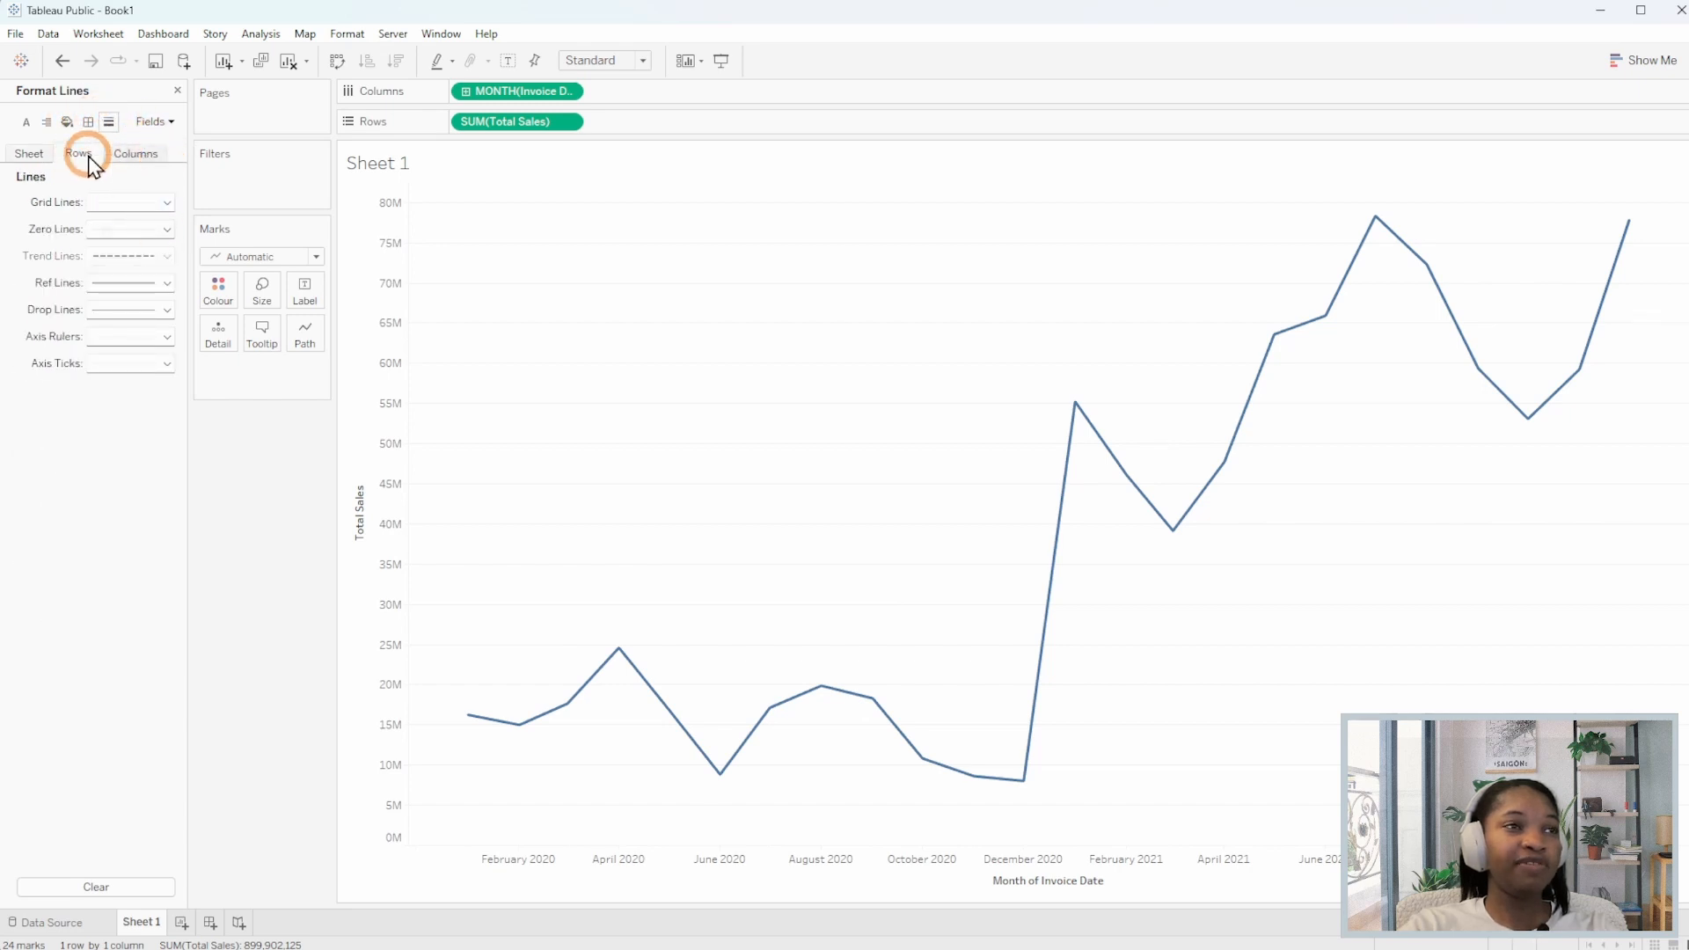
{"action": "left_click", "coordinate": [166, 202]}
{"action": "left_click", "coordinate": [158, 226]}
{"action": "left_click", "coordinate": [968, 403]}
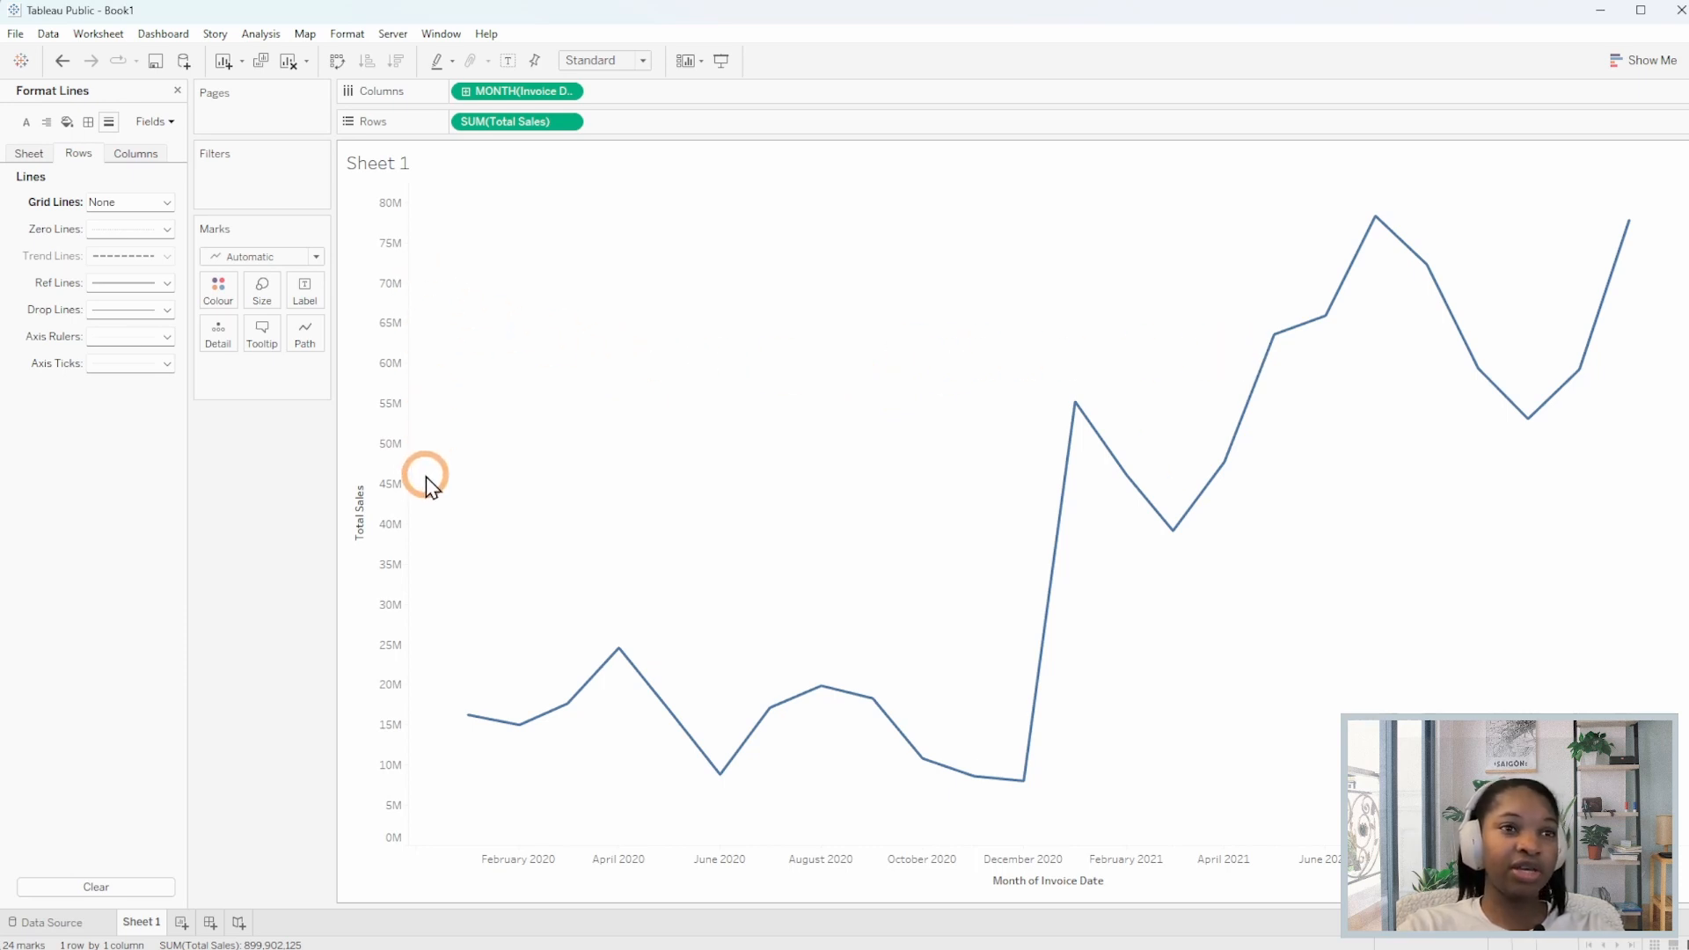
Set the axis rulers to None for both columns and rows, and finish formatting the chart.
{"action": "left_click", "coordinate": [144, 153]}
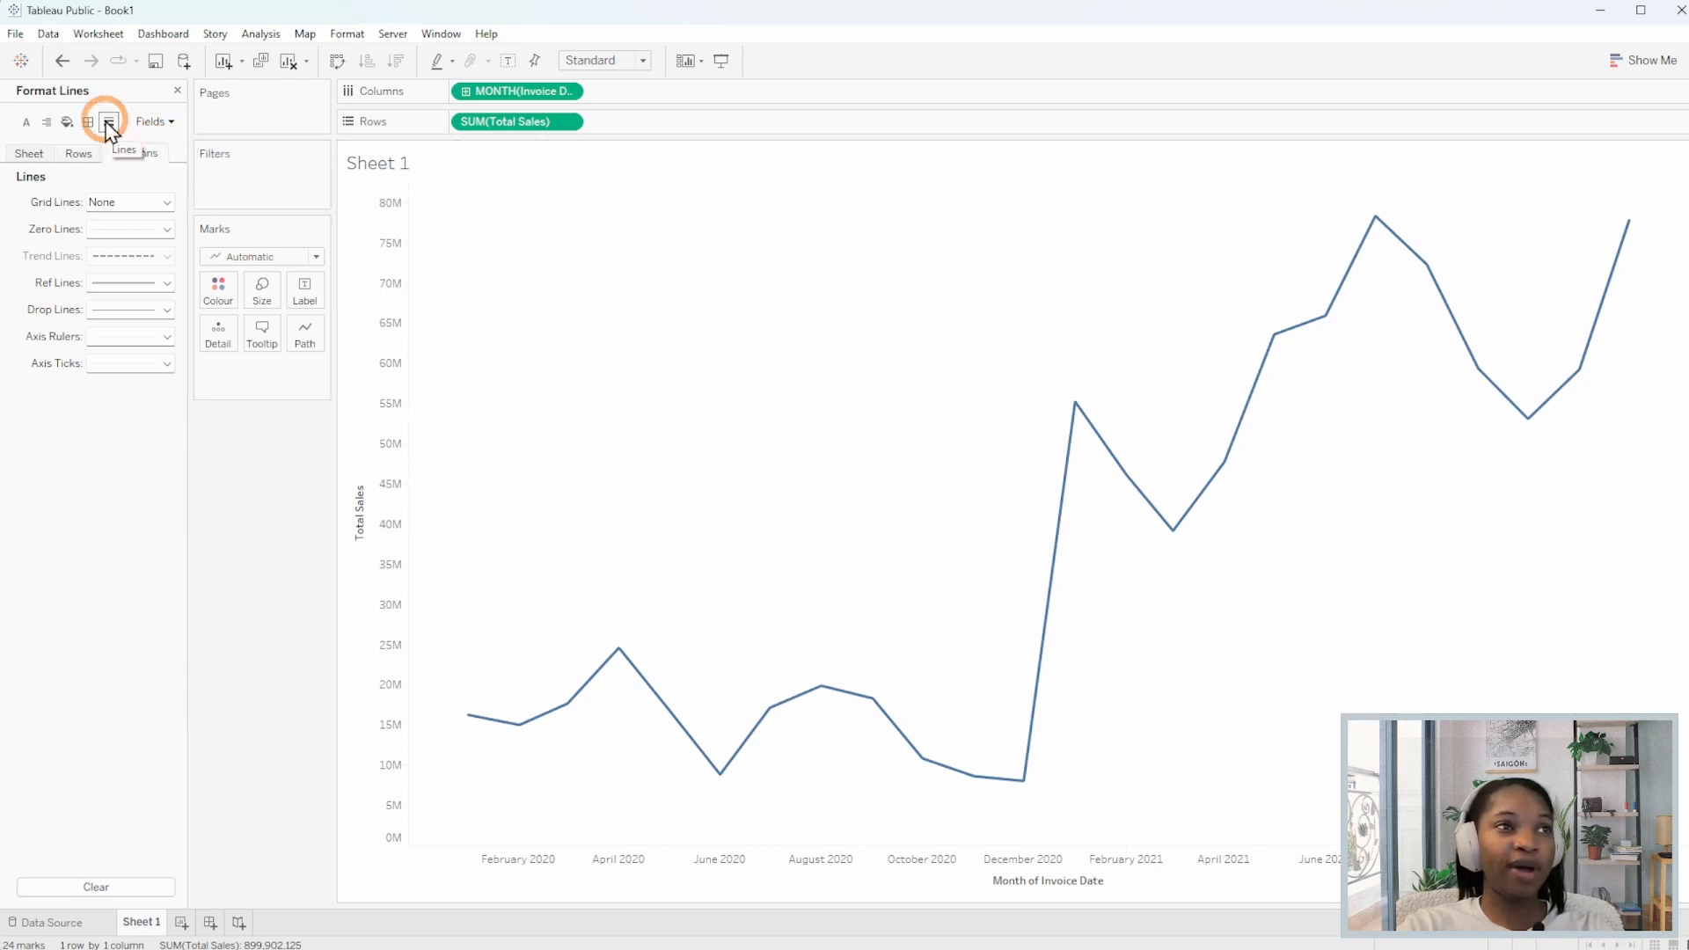
{"action": "left_click", "coordinate": [148, 340]}
{"action": "left_click", "coordinate": [149, 361]}
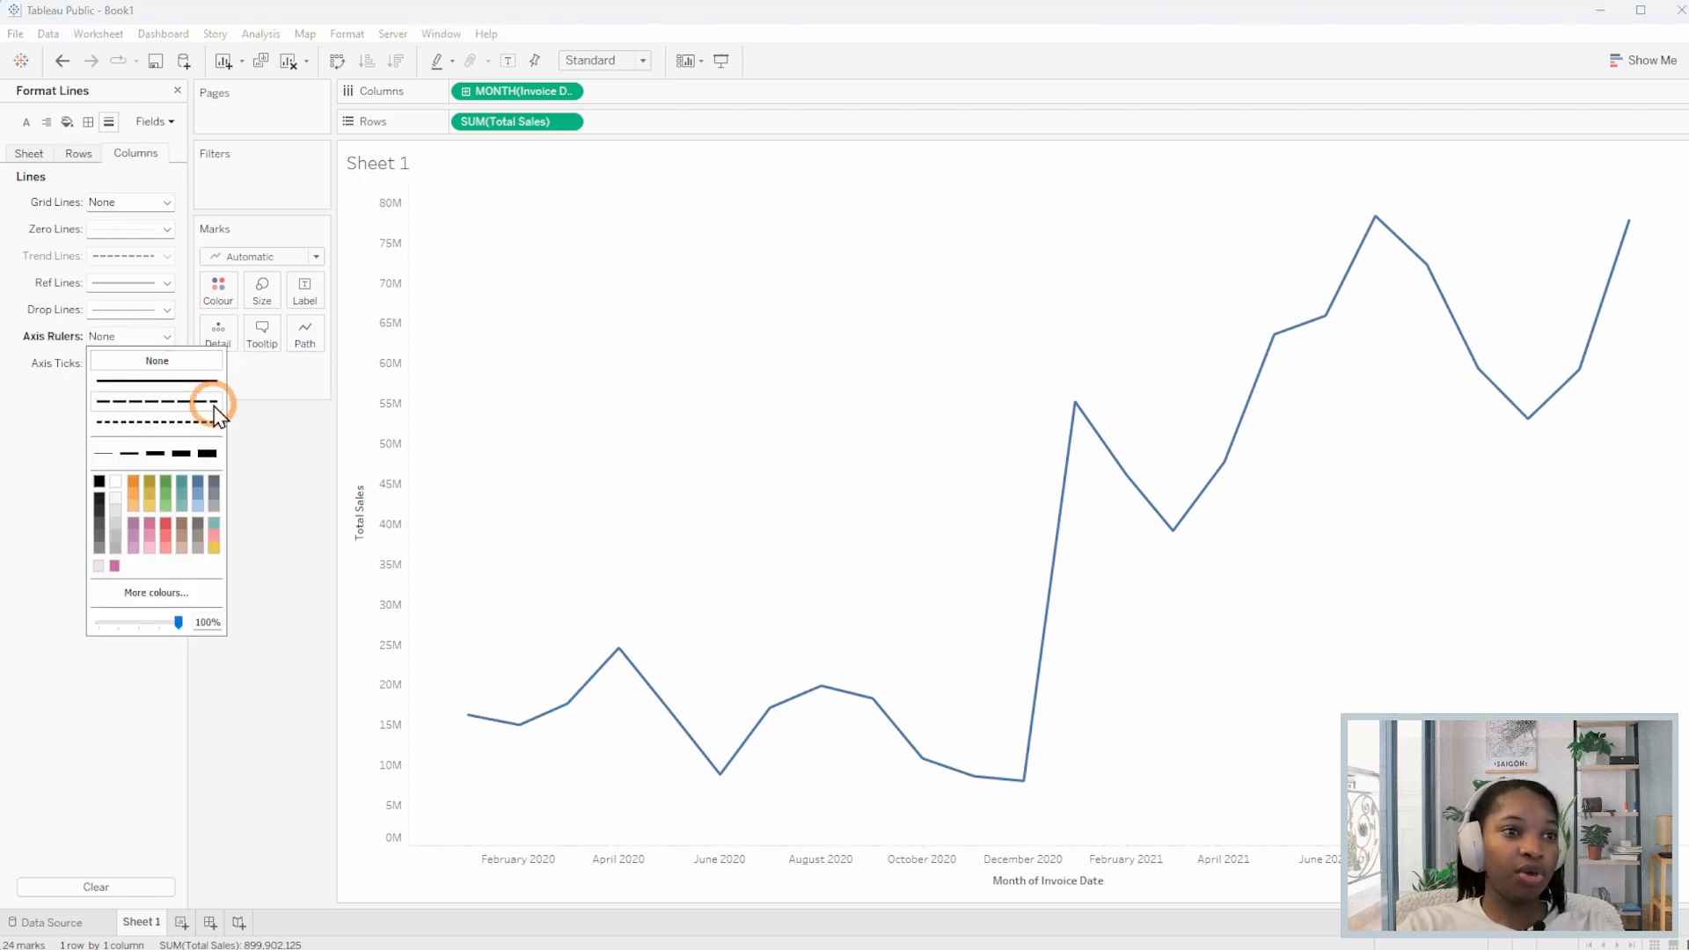
{"action": "left_click", "coordinate": [78, 154]}
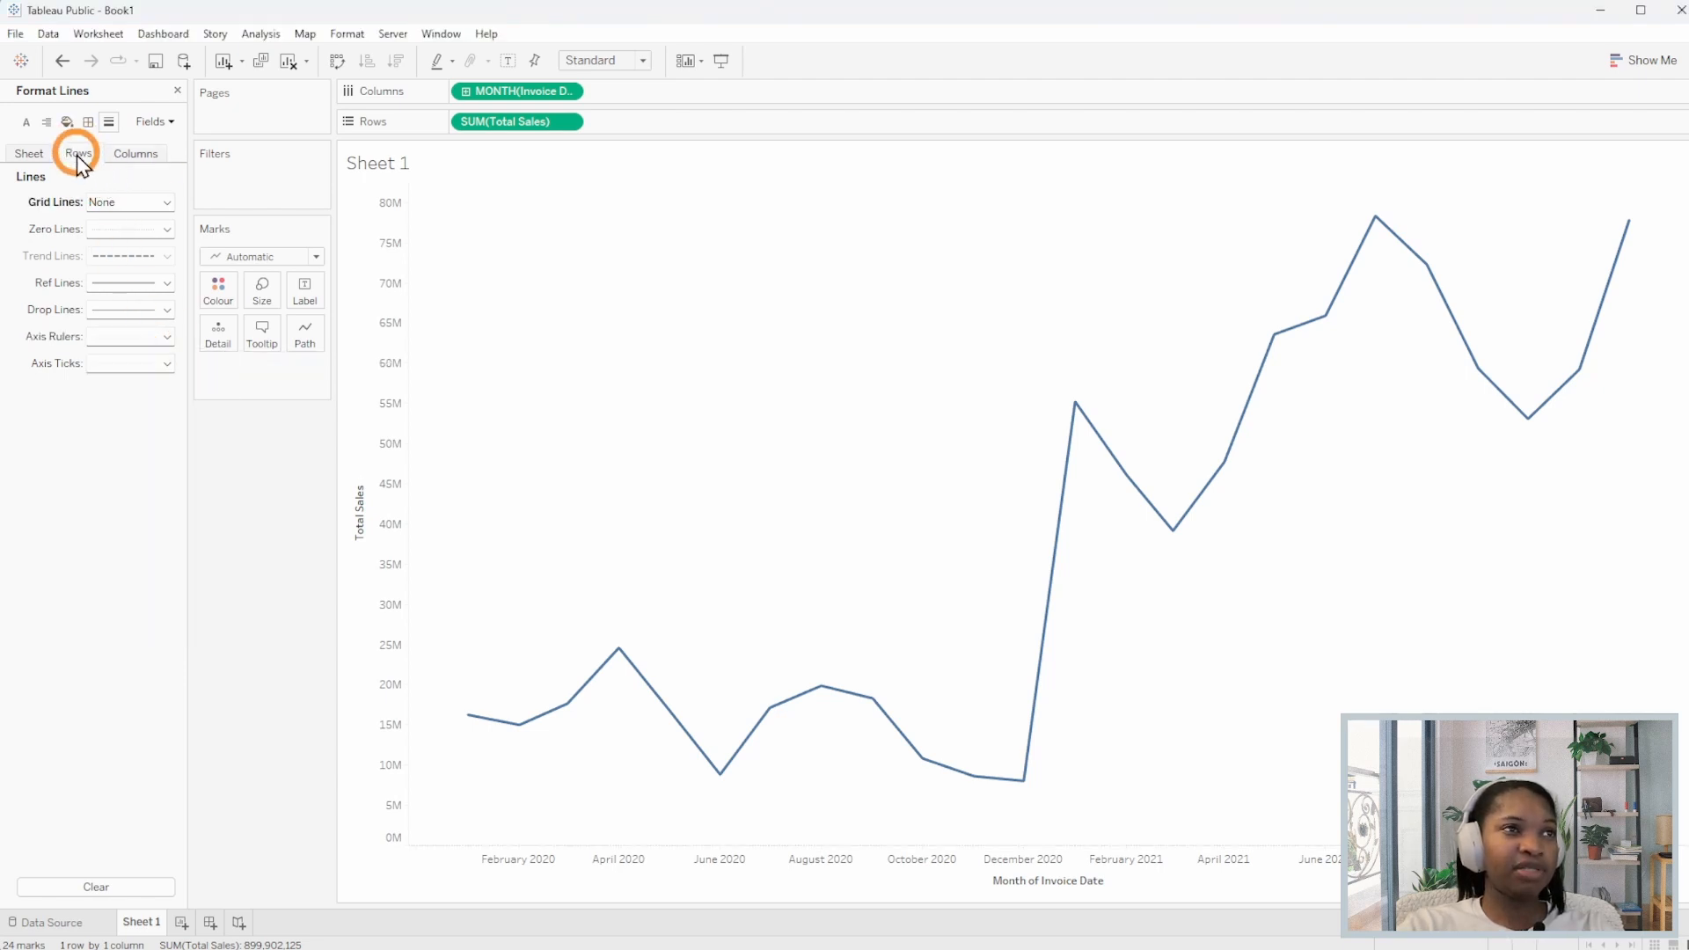
{"action": "left_click", "coordinate": [129, 333]}
{"action": "left_click", "coordinate": [151, 360]}
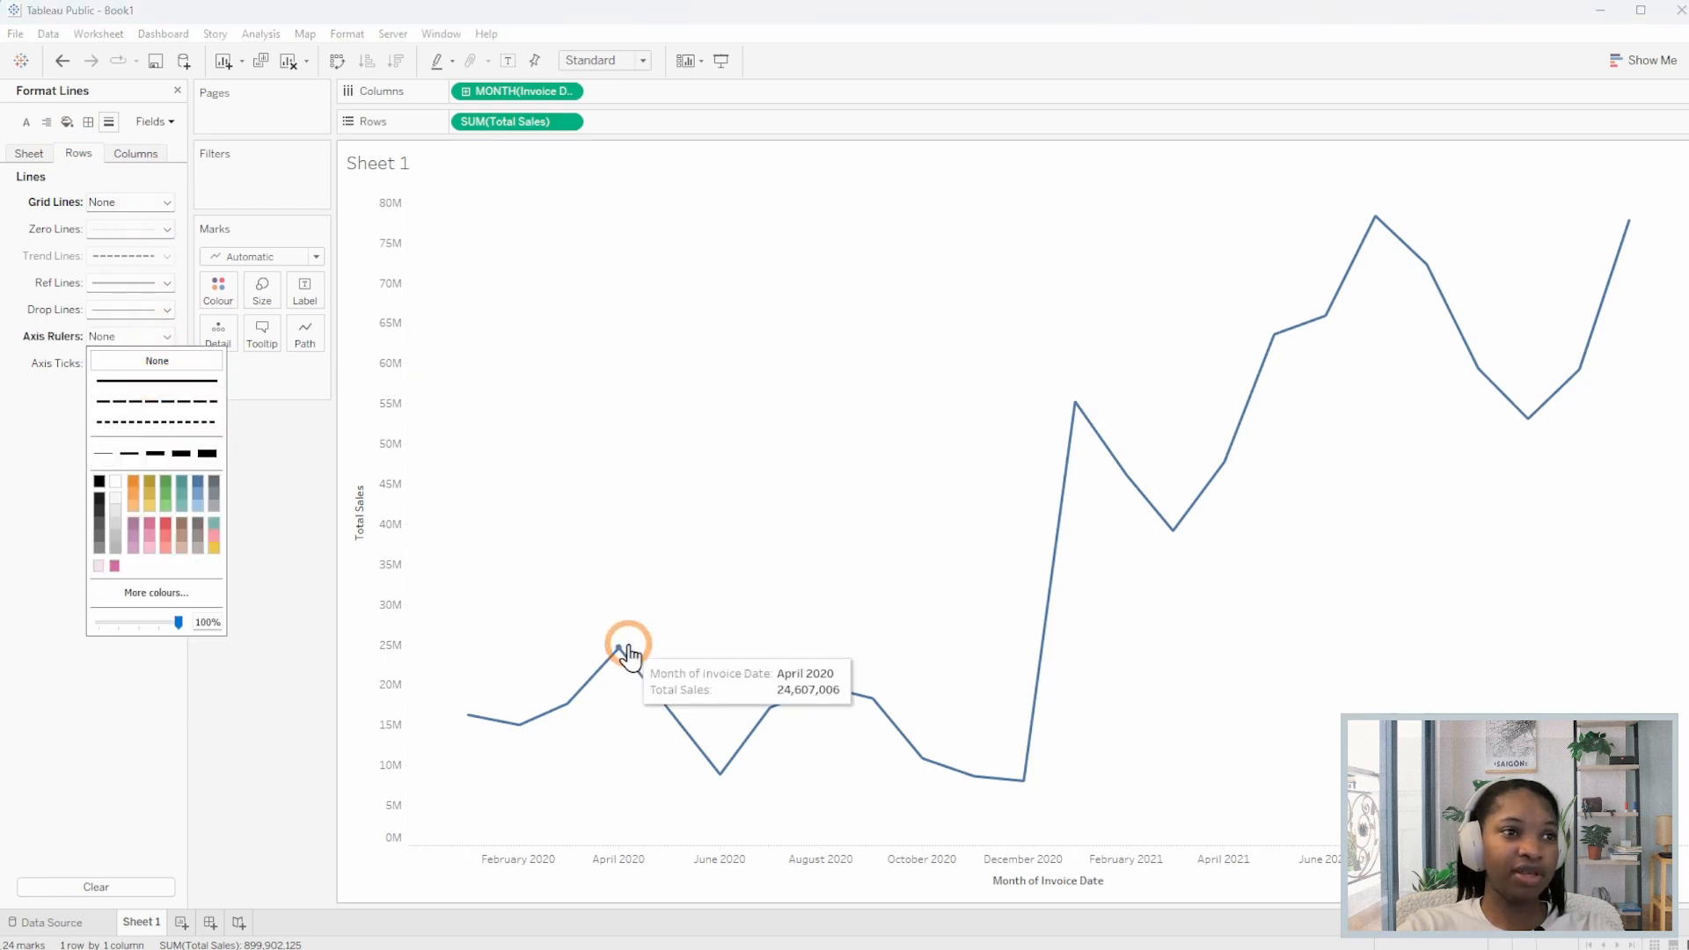
{"action": "left_click", "coordinate": [794, 498]}
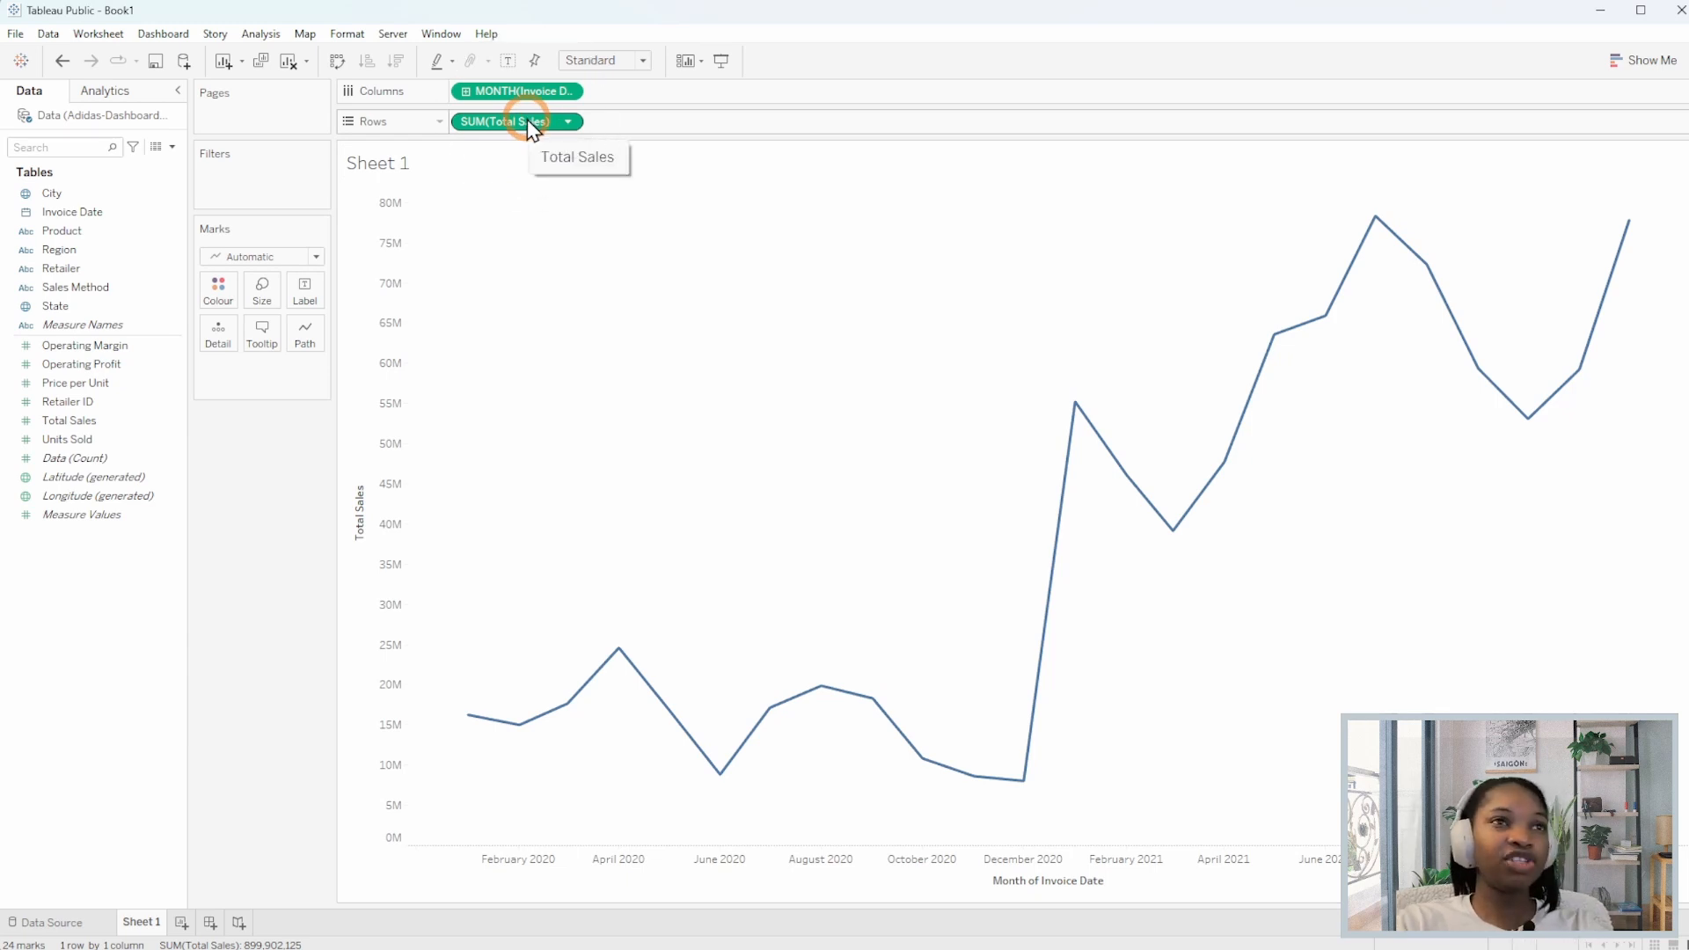
Duplicate SUM(Total Sales) on Rows and combine the two line charts as a dual axis.
{"action": "left_click_drag", "start_coordinate": [536, 118], "coordinate": [693, 116]}
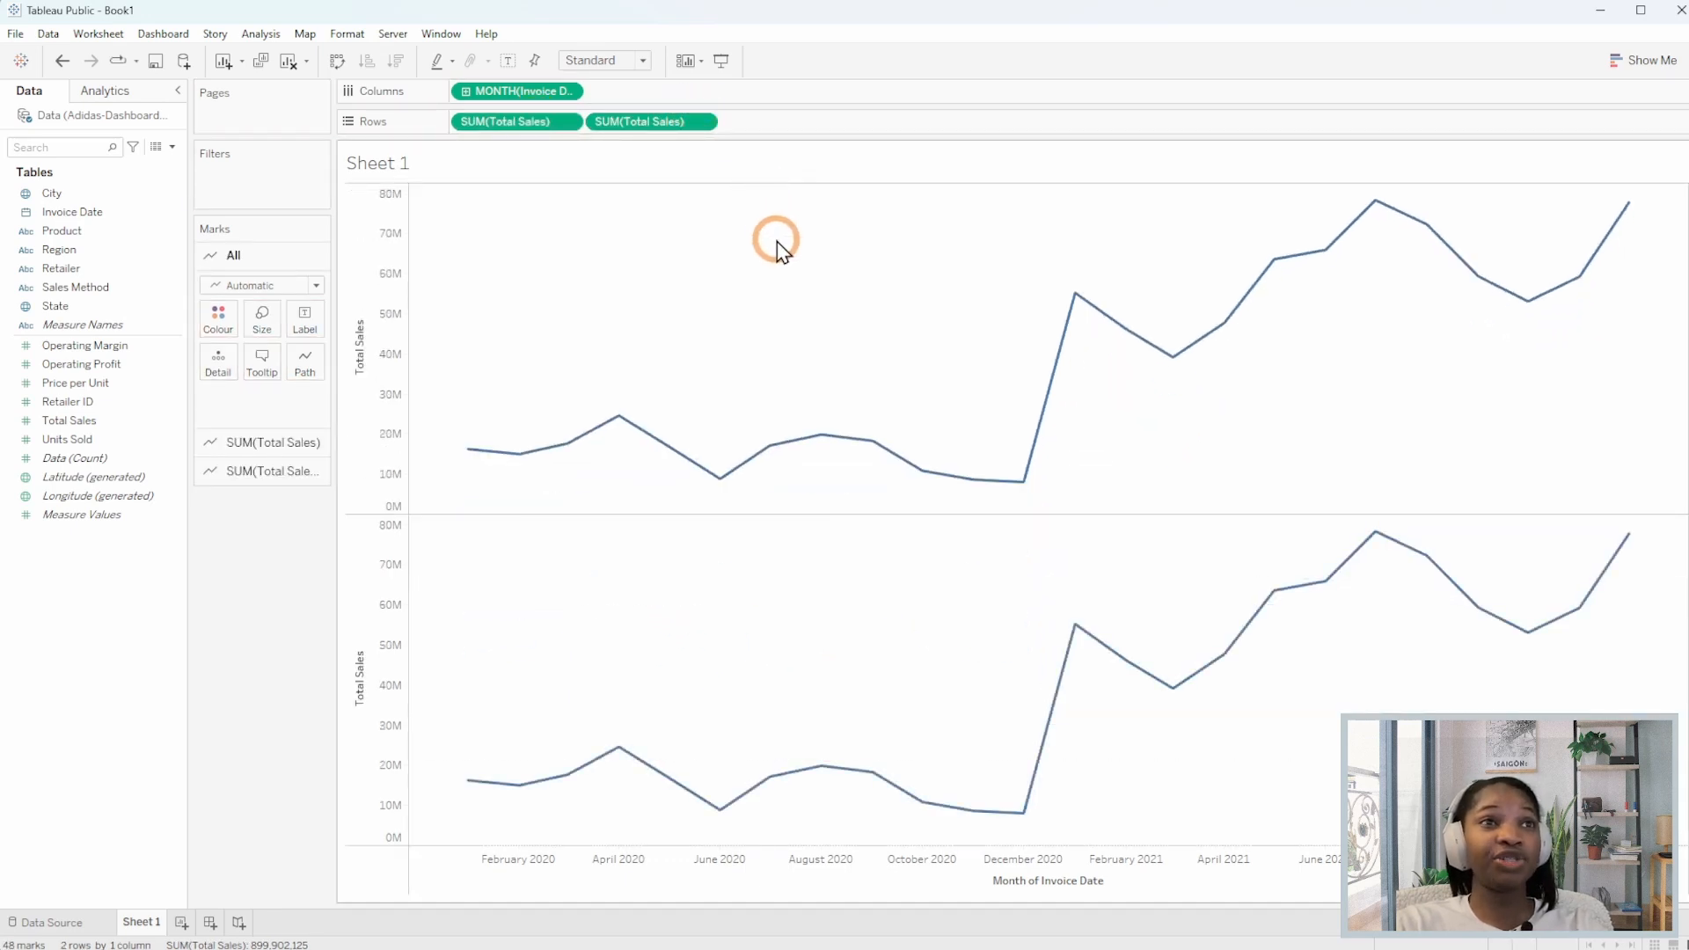
{"action": "right_click", "coordinate": [660, 124]}
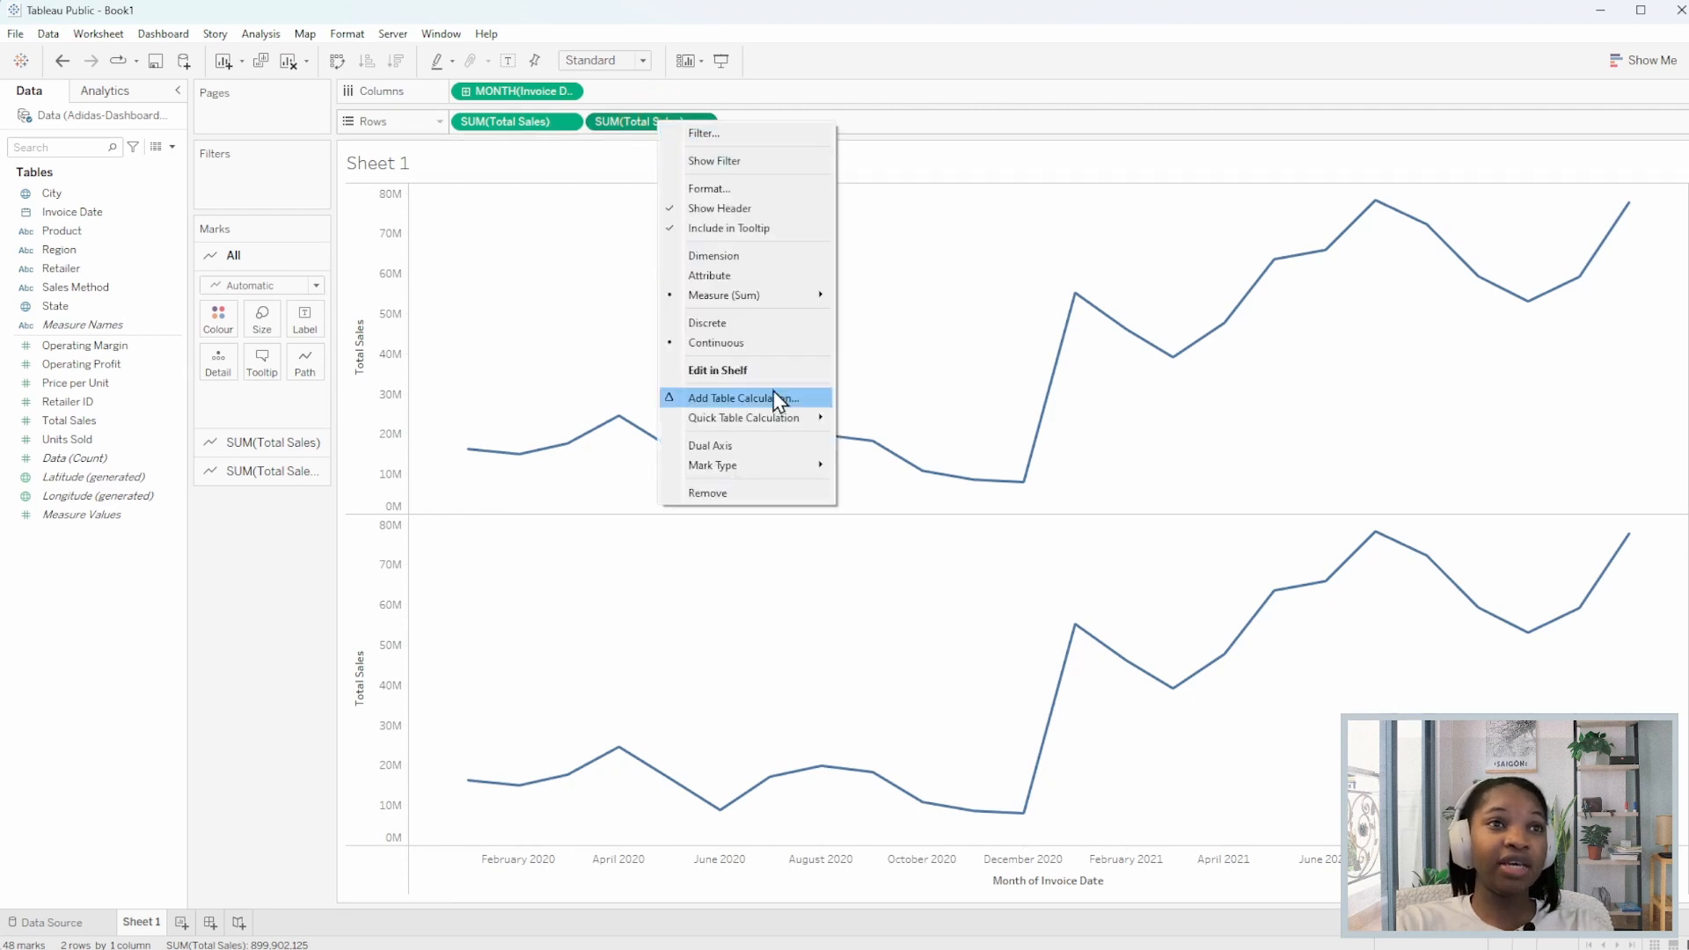
{"action": "left_click", "coordinate": [762, 445]}
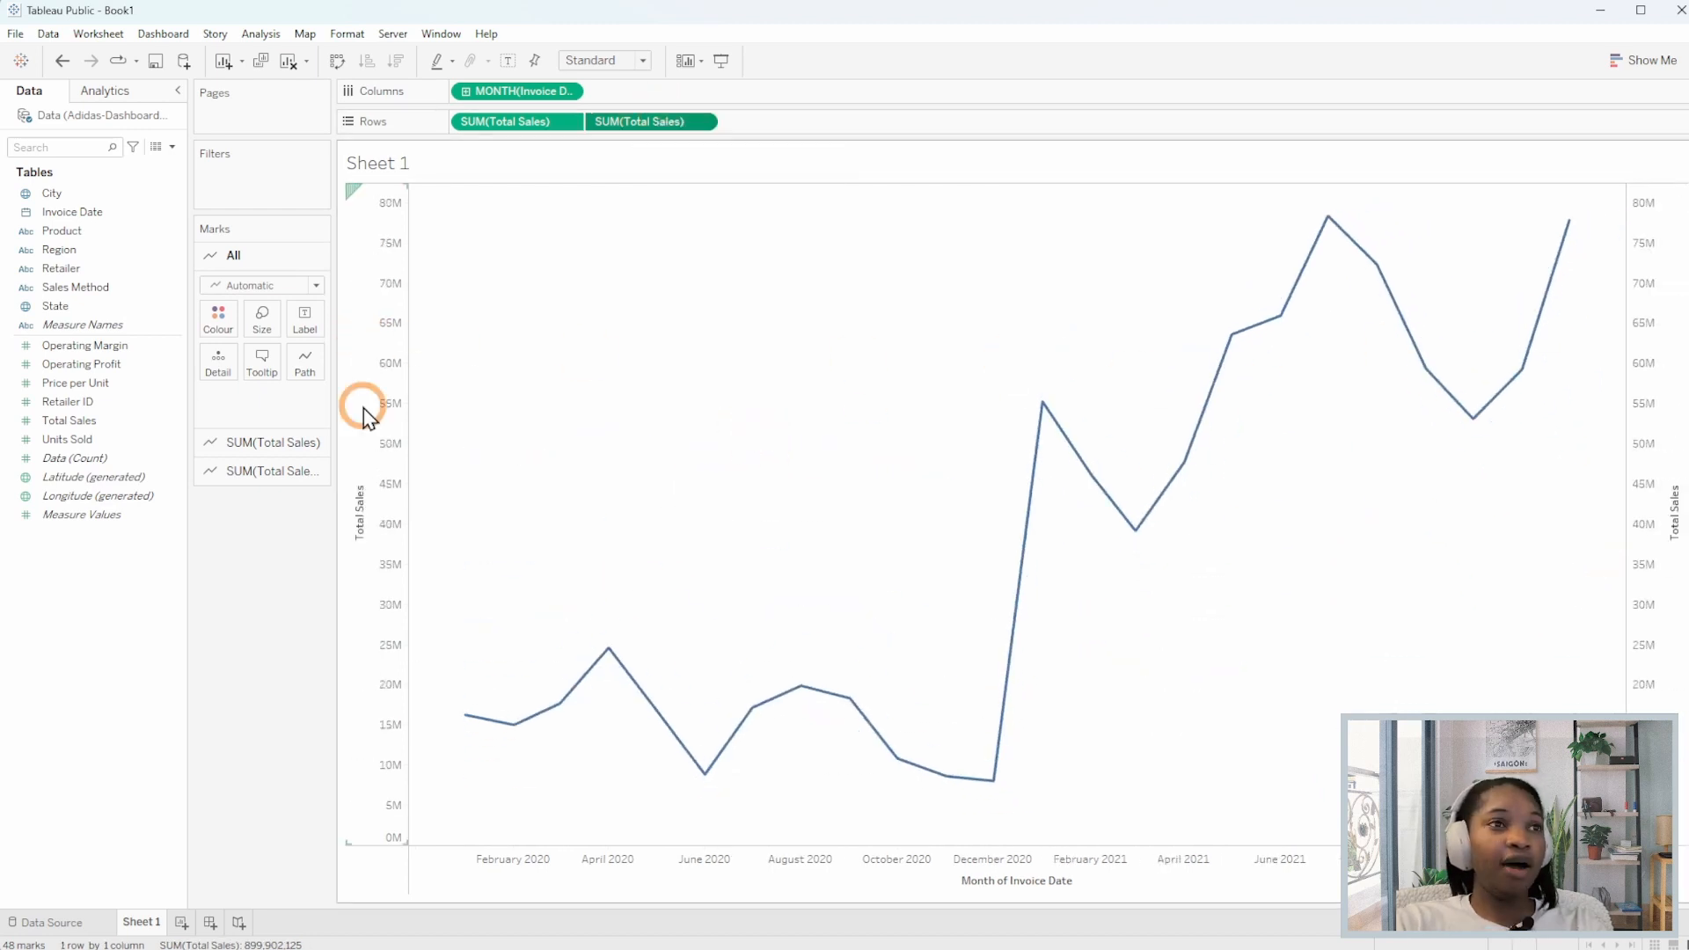
Change the mark type of the second SUM(Total Sales) to Circle.
{"action": "left_click", "coordinate": [264, 475]}
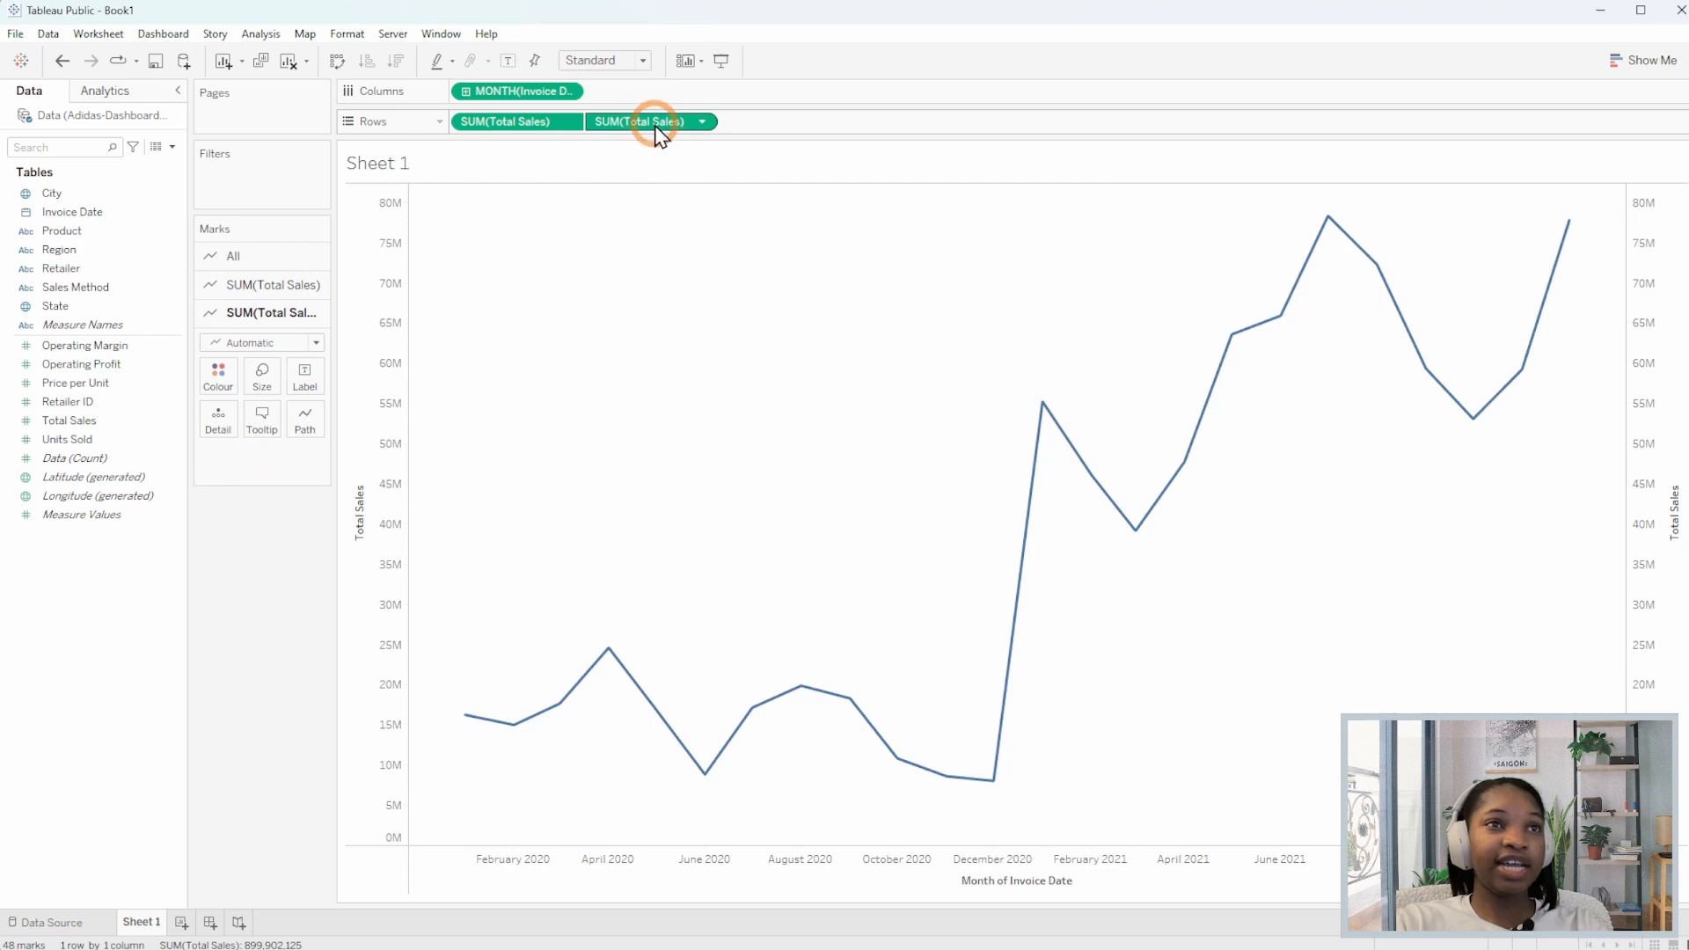
{"action": "left_click", "coordinate": [276, 344]}
{"action": "left_click", "coordinate": [238, 465]}
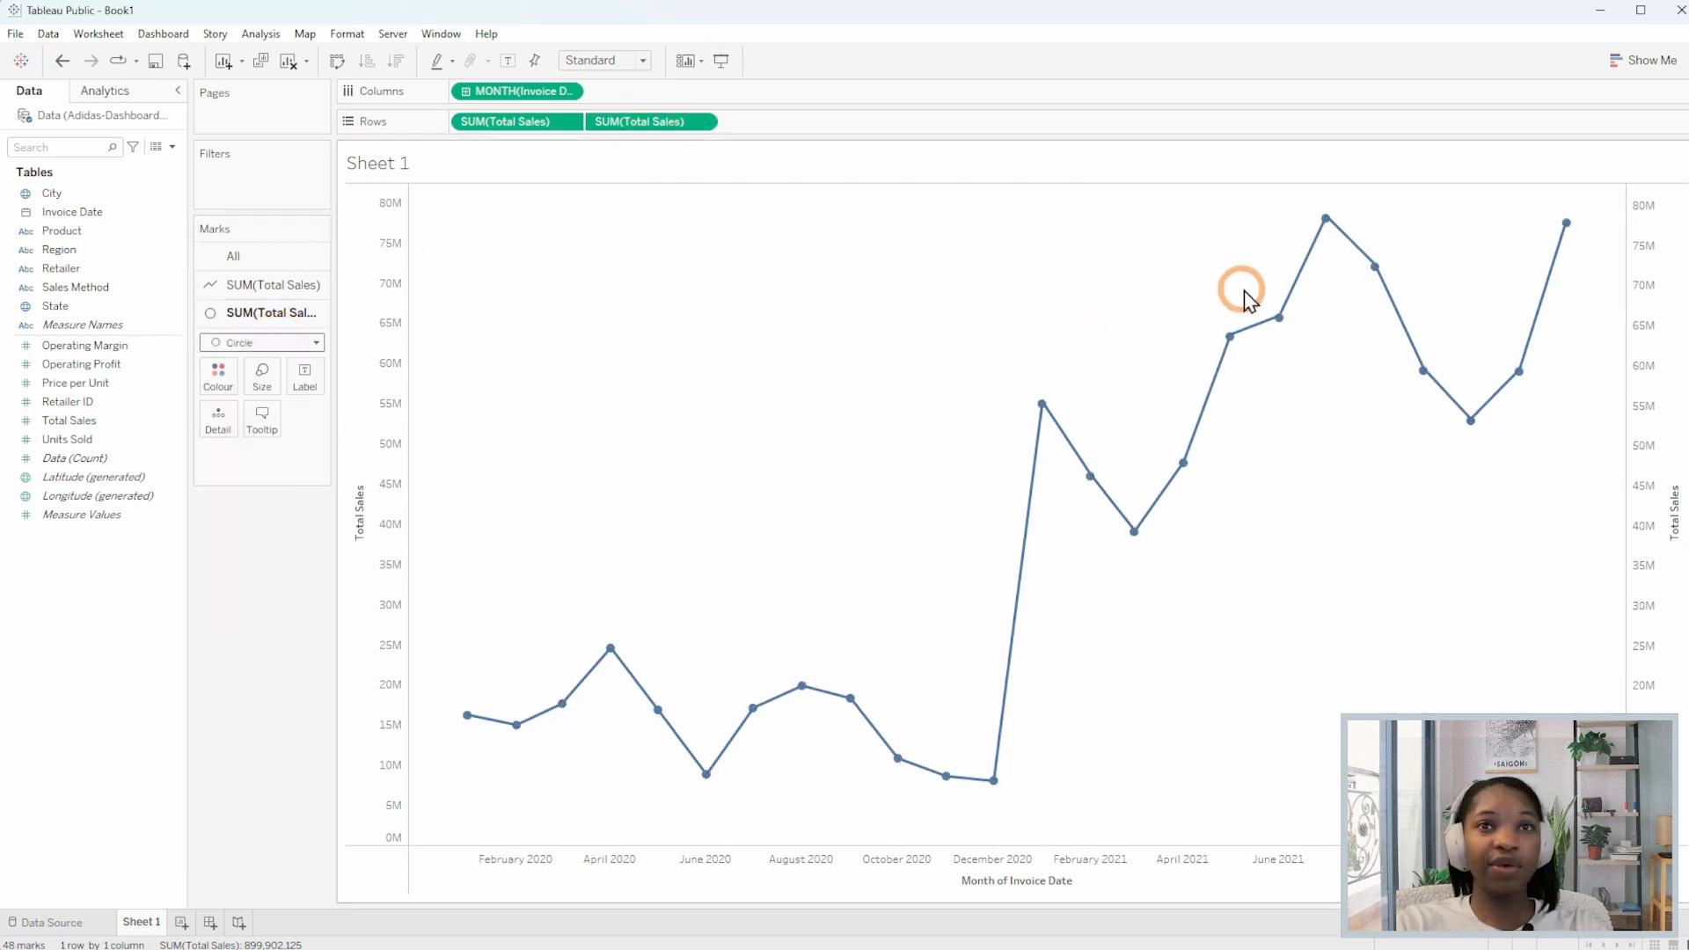
Synchronise the secondary Total Sales axis with the primary one.
{"action": "right_click", "coordinate": [1657, 433]}
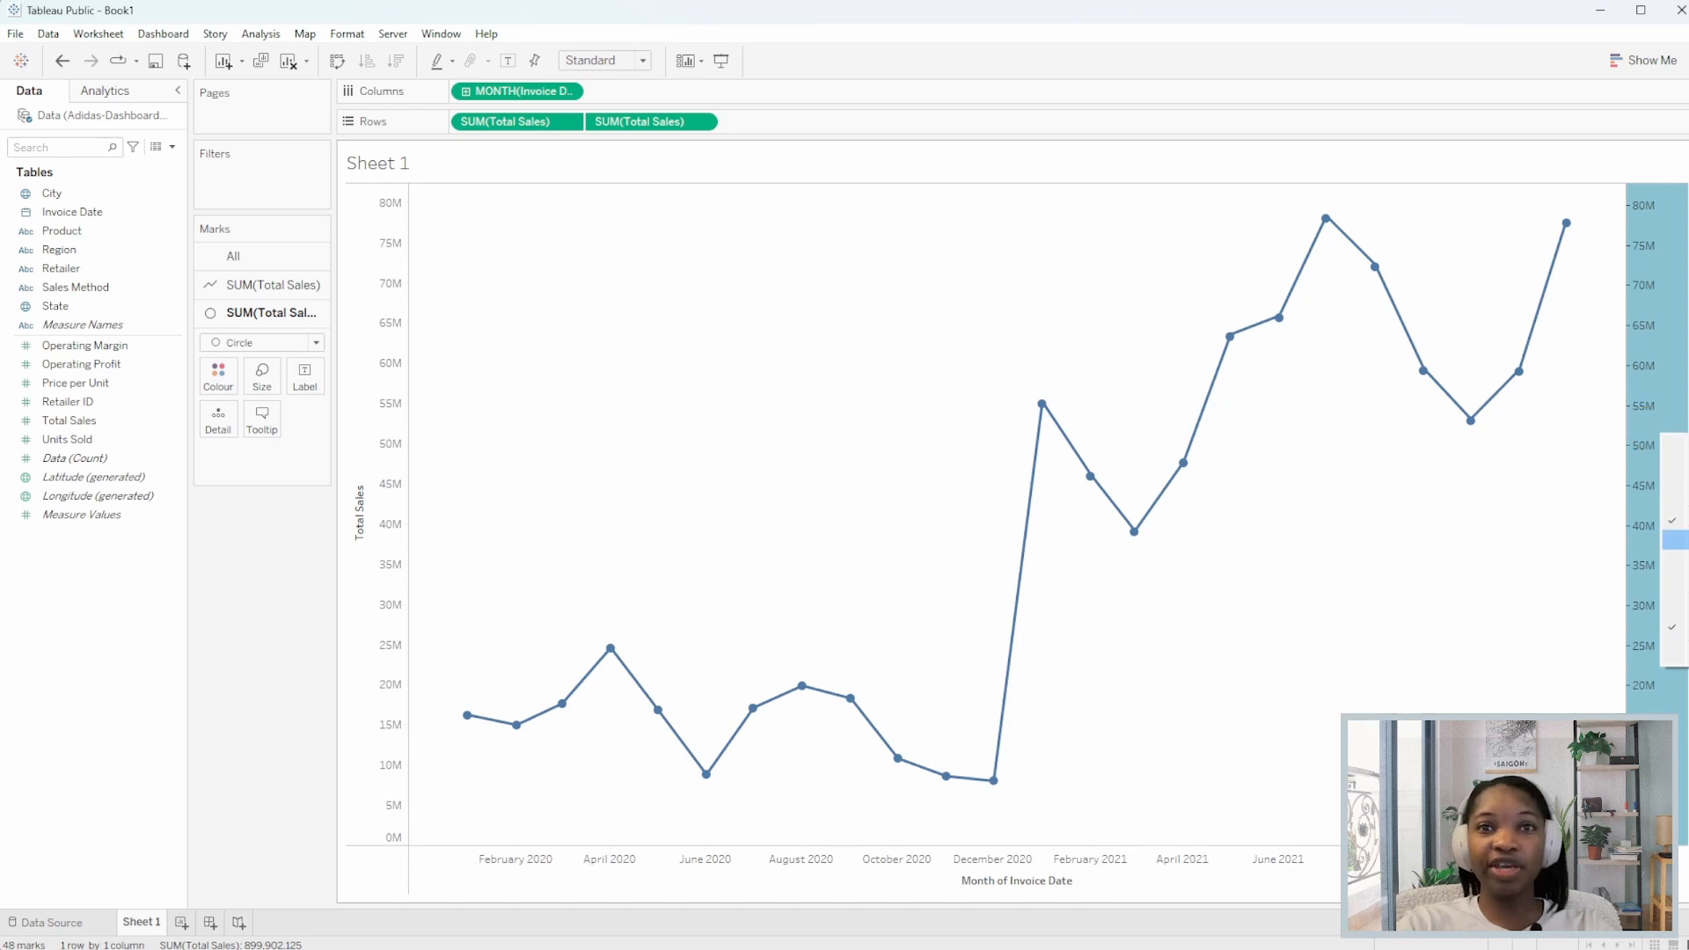
{"action": "left_click", "coordinate": [1676, 540]}
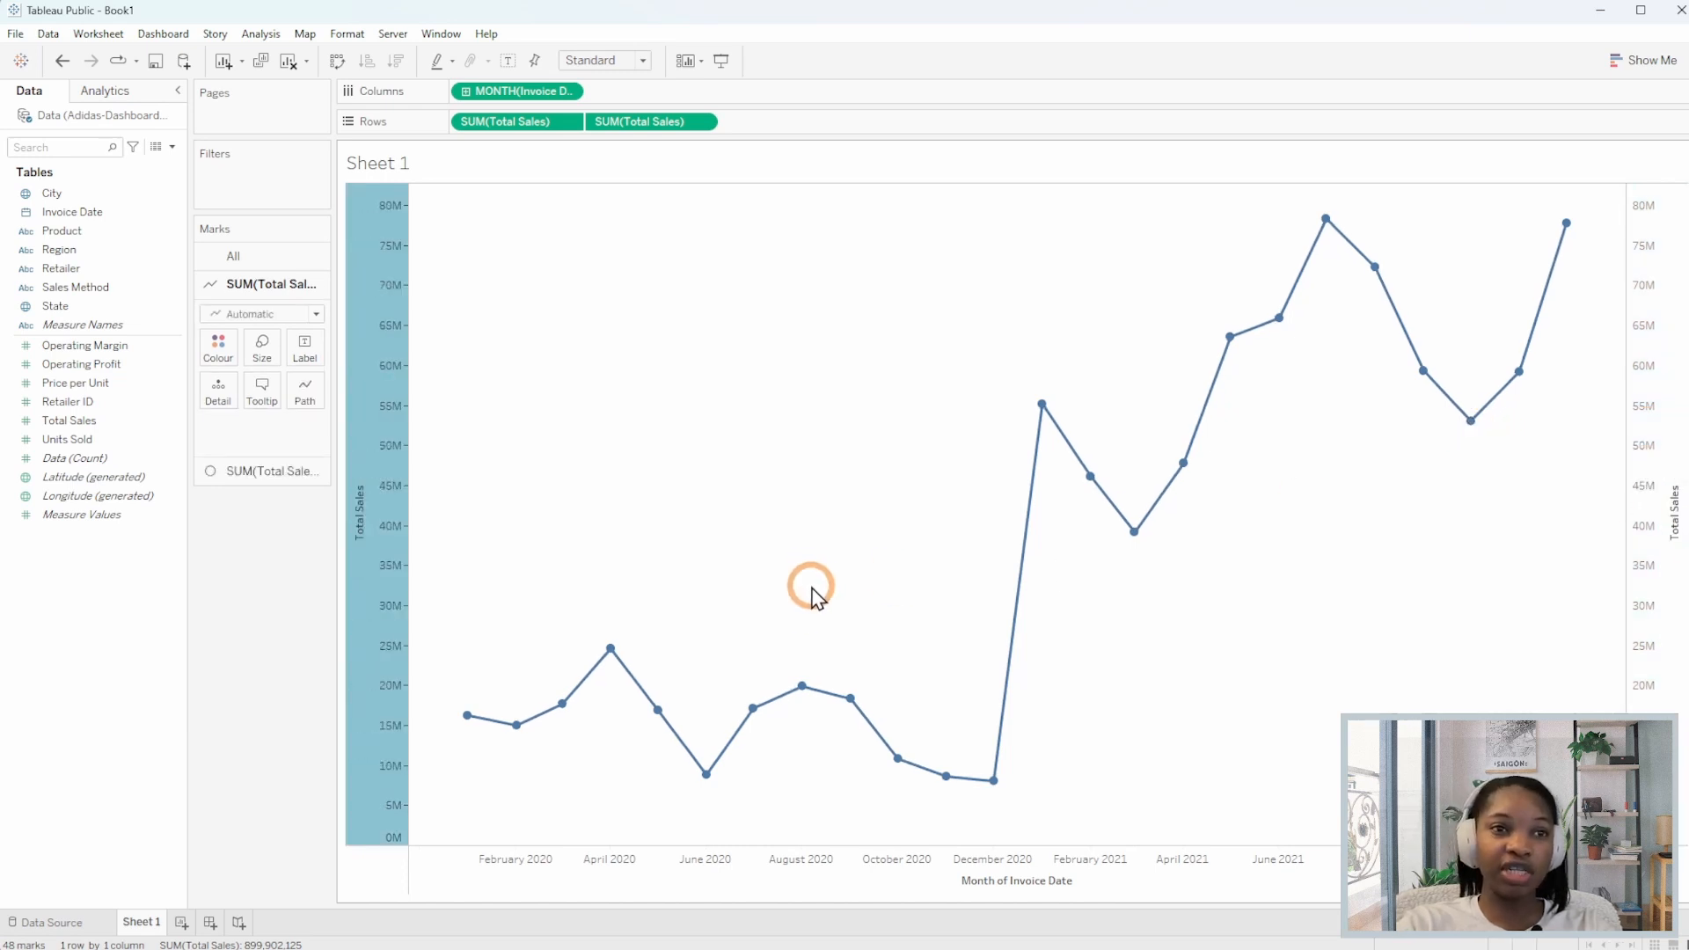
{"action": "left_click", "coordinate": [616, 514]}
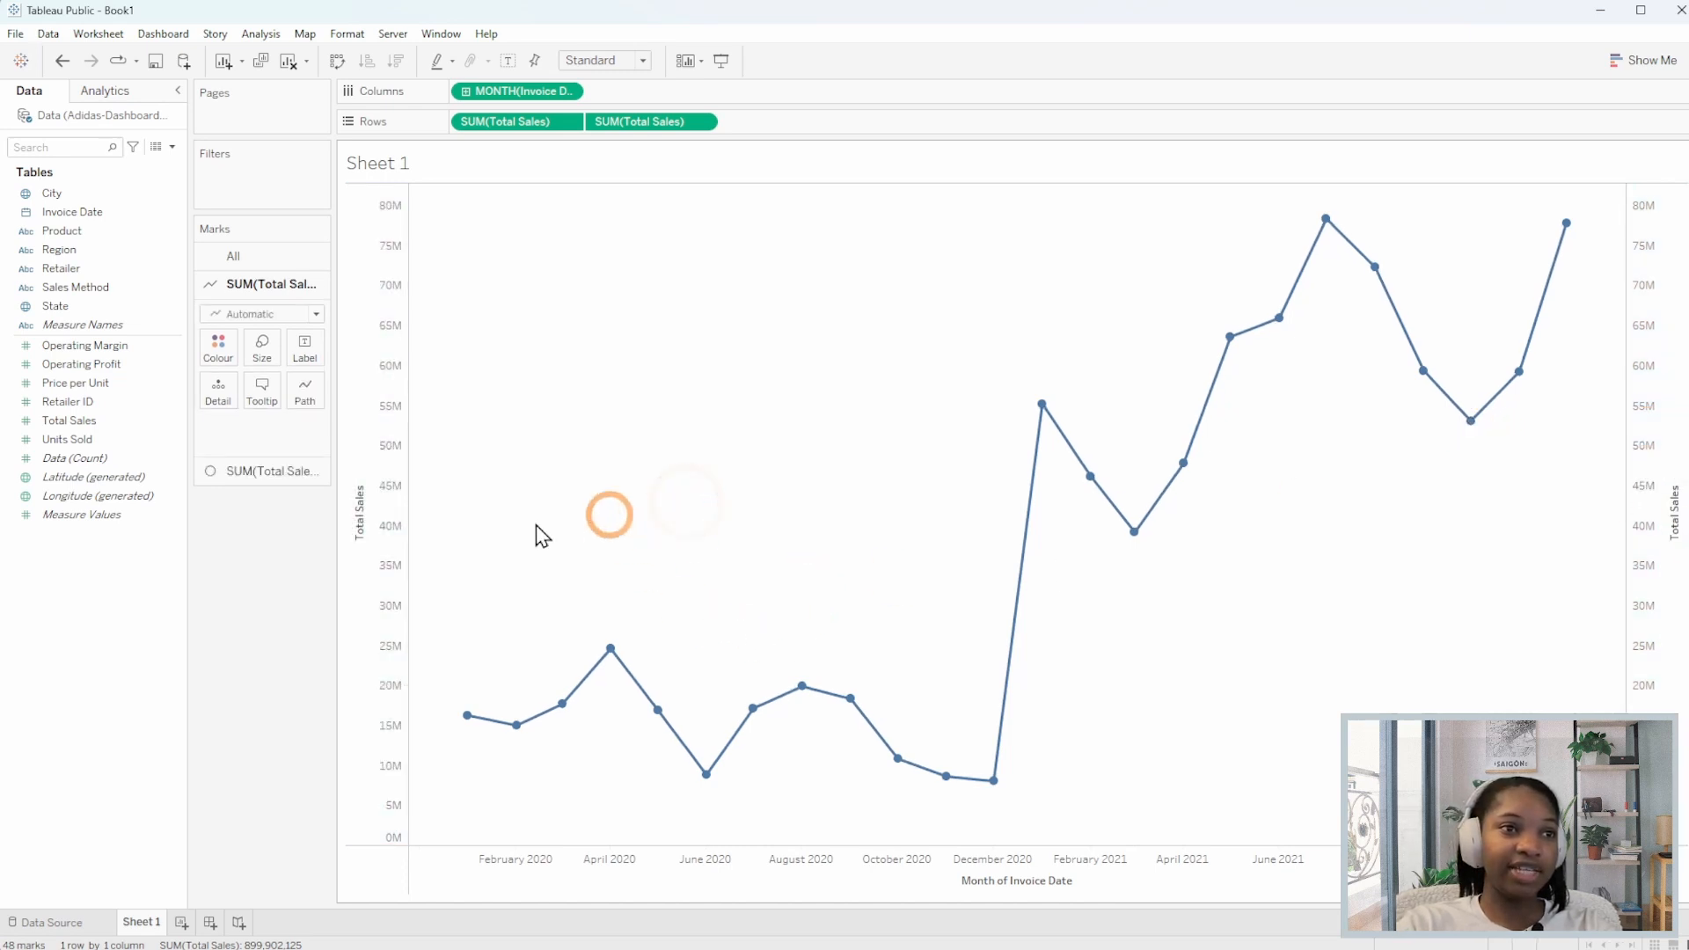
Hide the header of the secondary Total Sales axis.
{"action": "left_click", "coordinate": [1667, 493]}
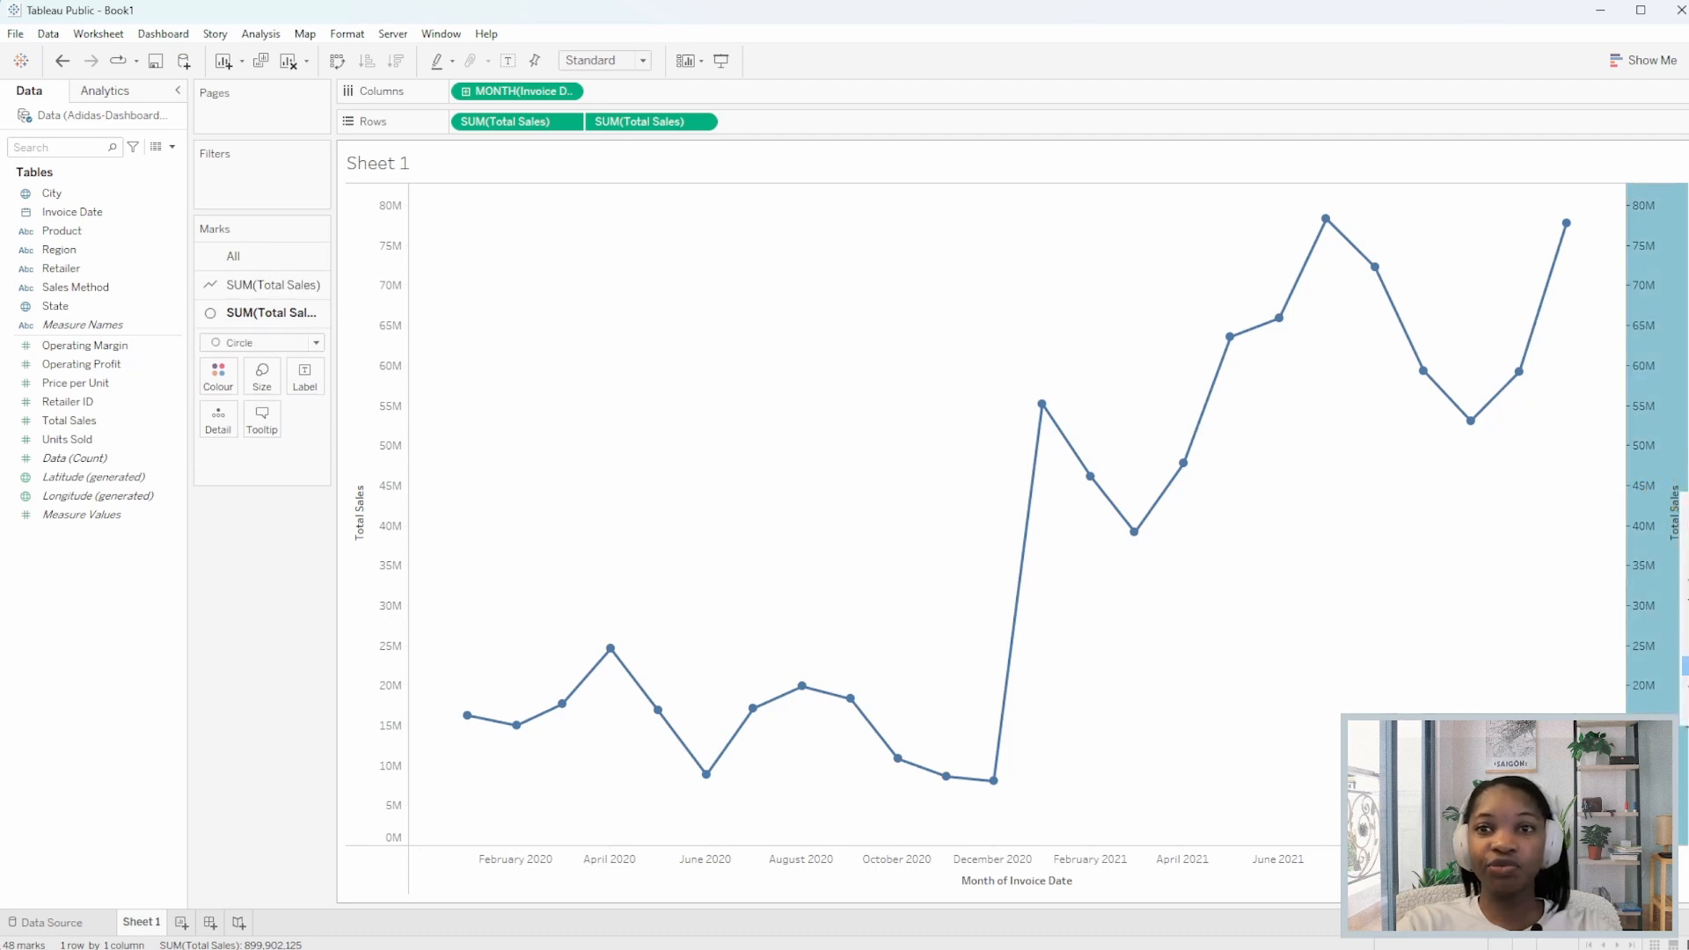
{"action": "left_click", "coordinate": [1685, 686]}
{"action": "left_click", "coordinate": [774, 407]}
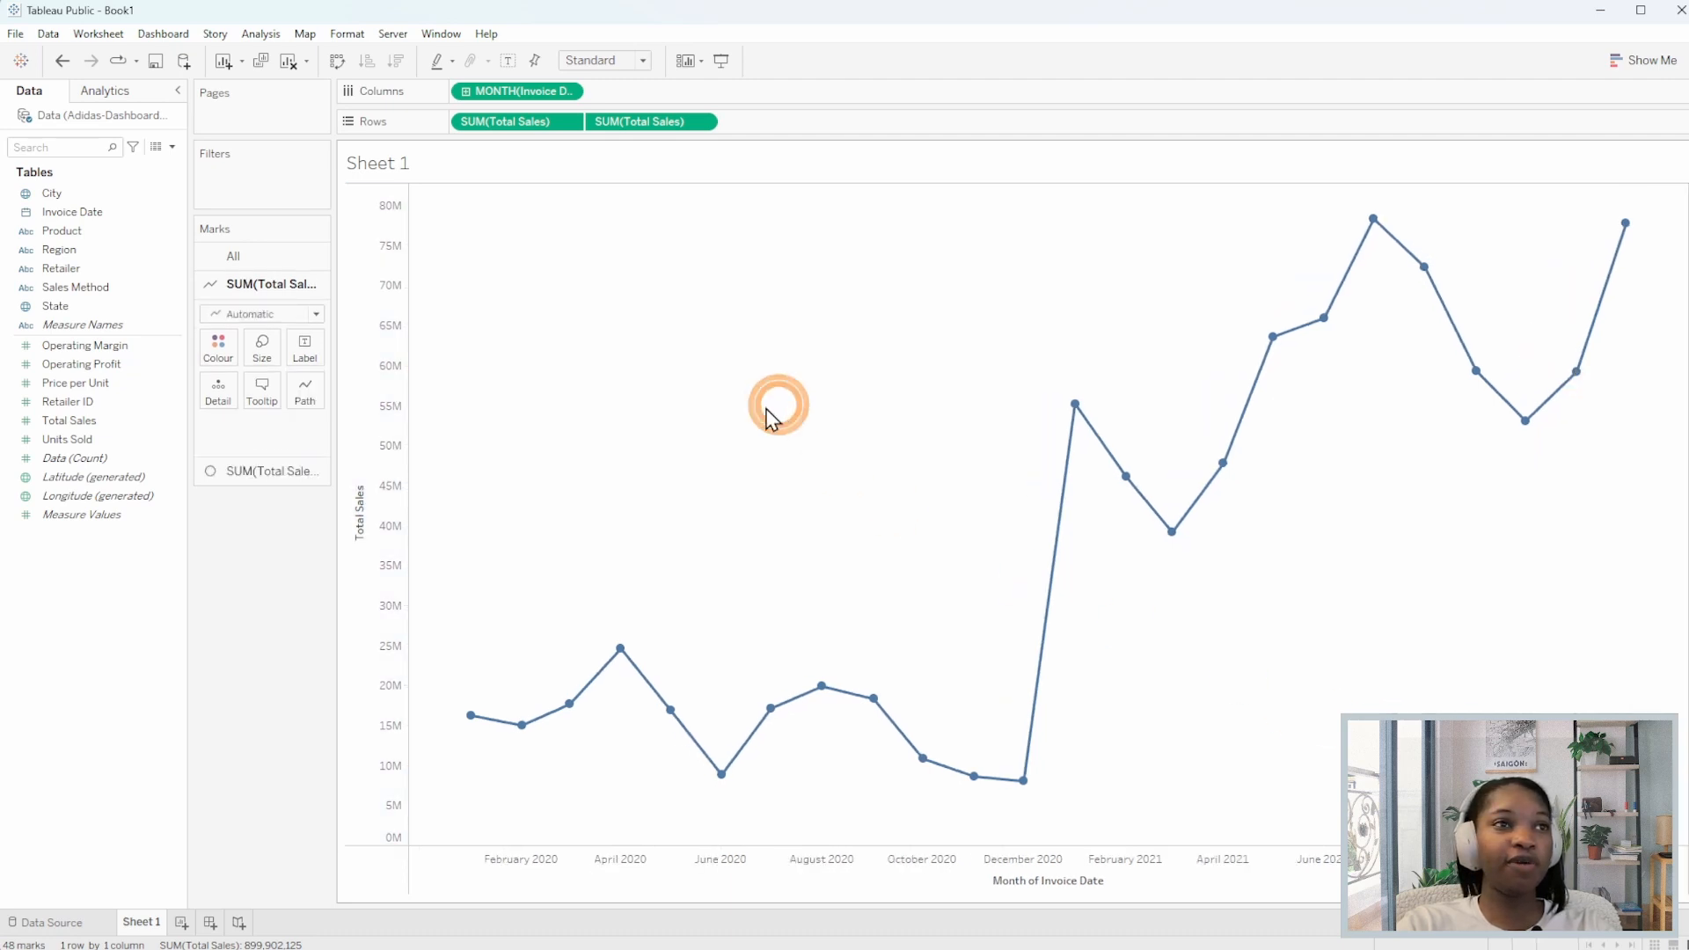
Check the row and column divider settings in the chart's border formatting.
{"action": "right_click", "coordinate": [679, 380]}
{"action": "left_click", "coordinate": [733, 432]}
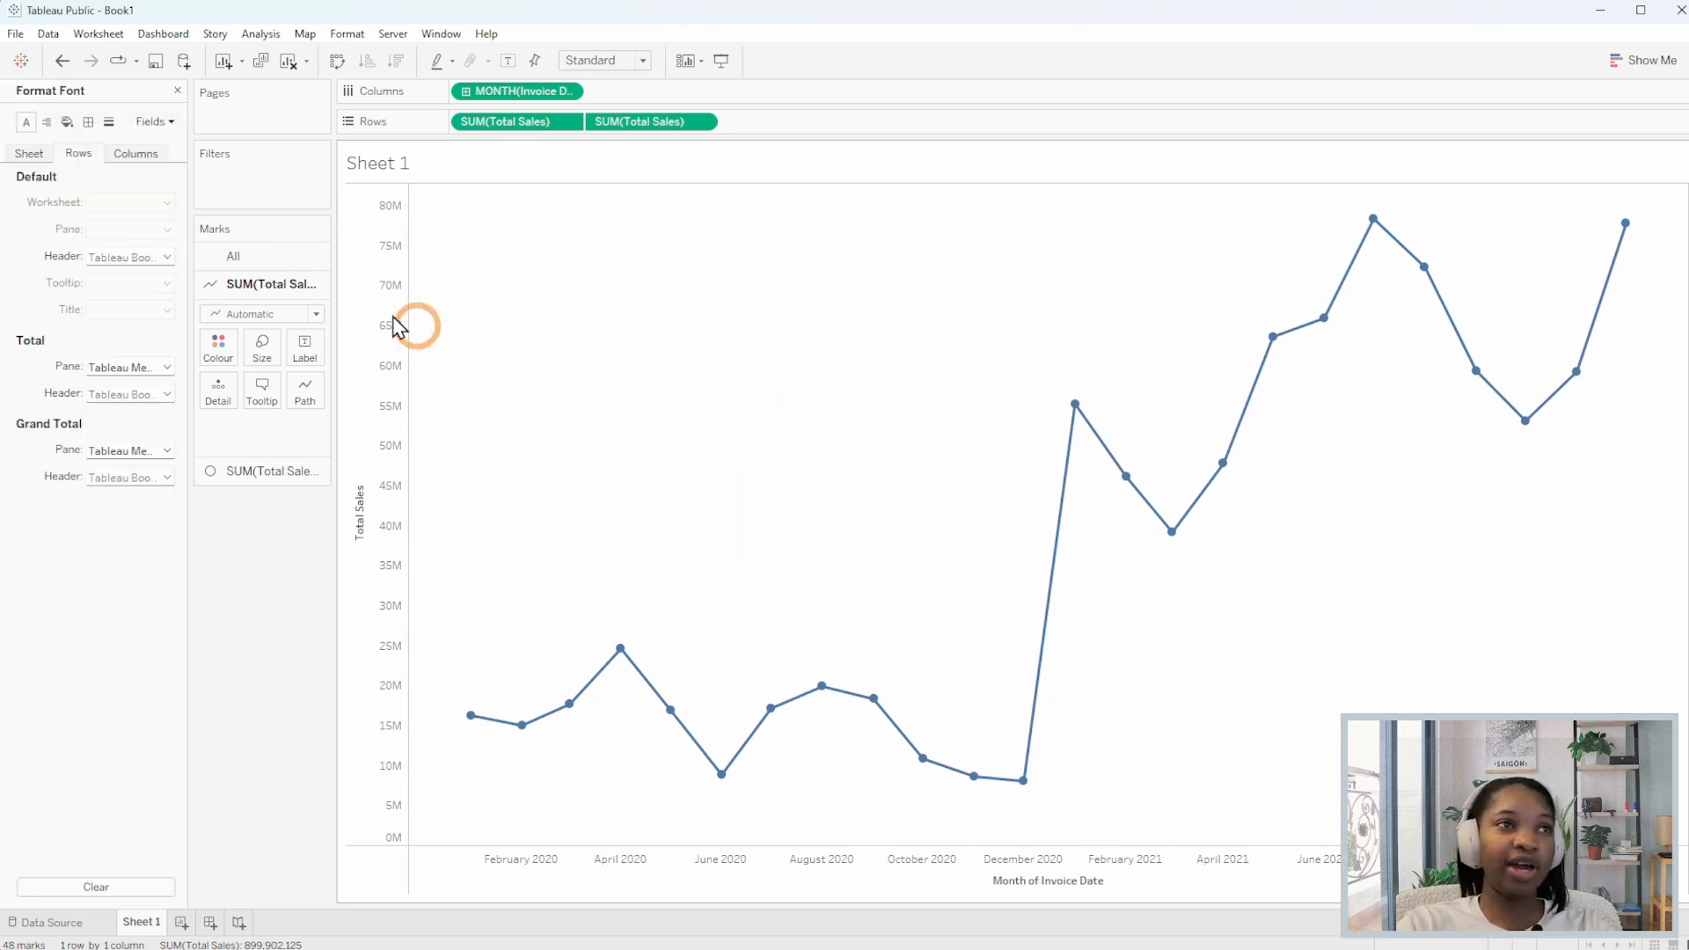
{"action": "left_click", "coordinate": [88, 121]}
{"action": "left_click", "coordinate": [167, 480]}
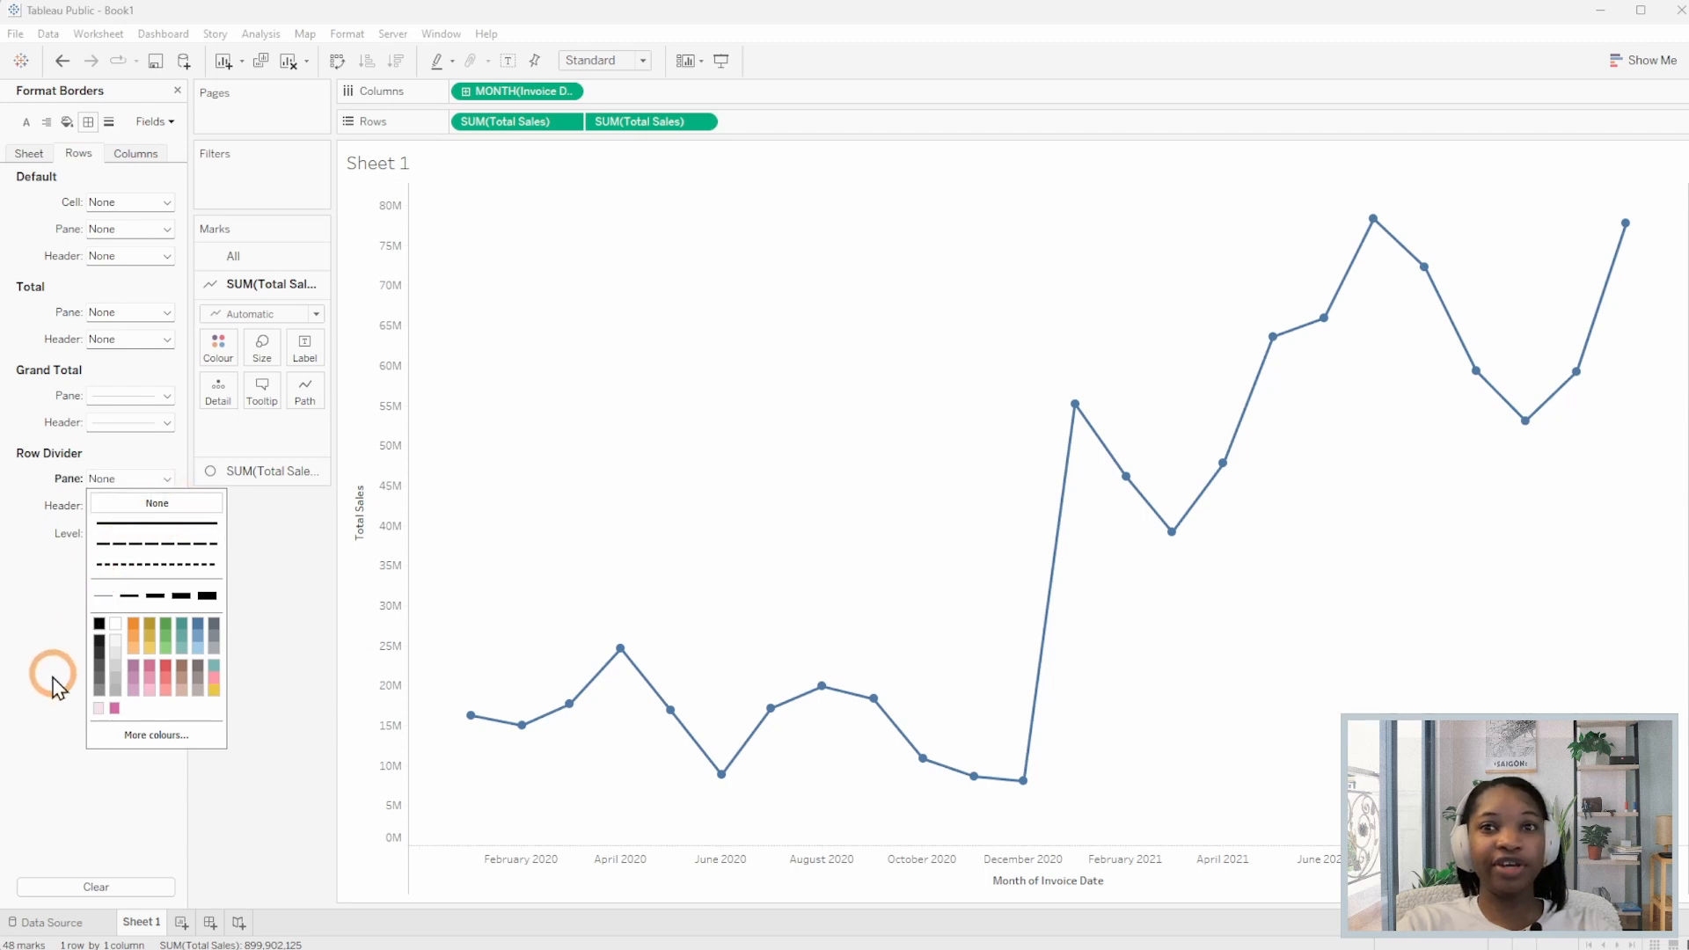
{"action": "left_click", "coordinate": [53, 807]}
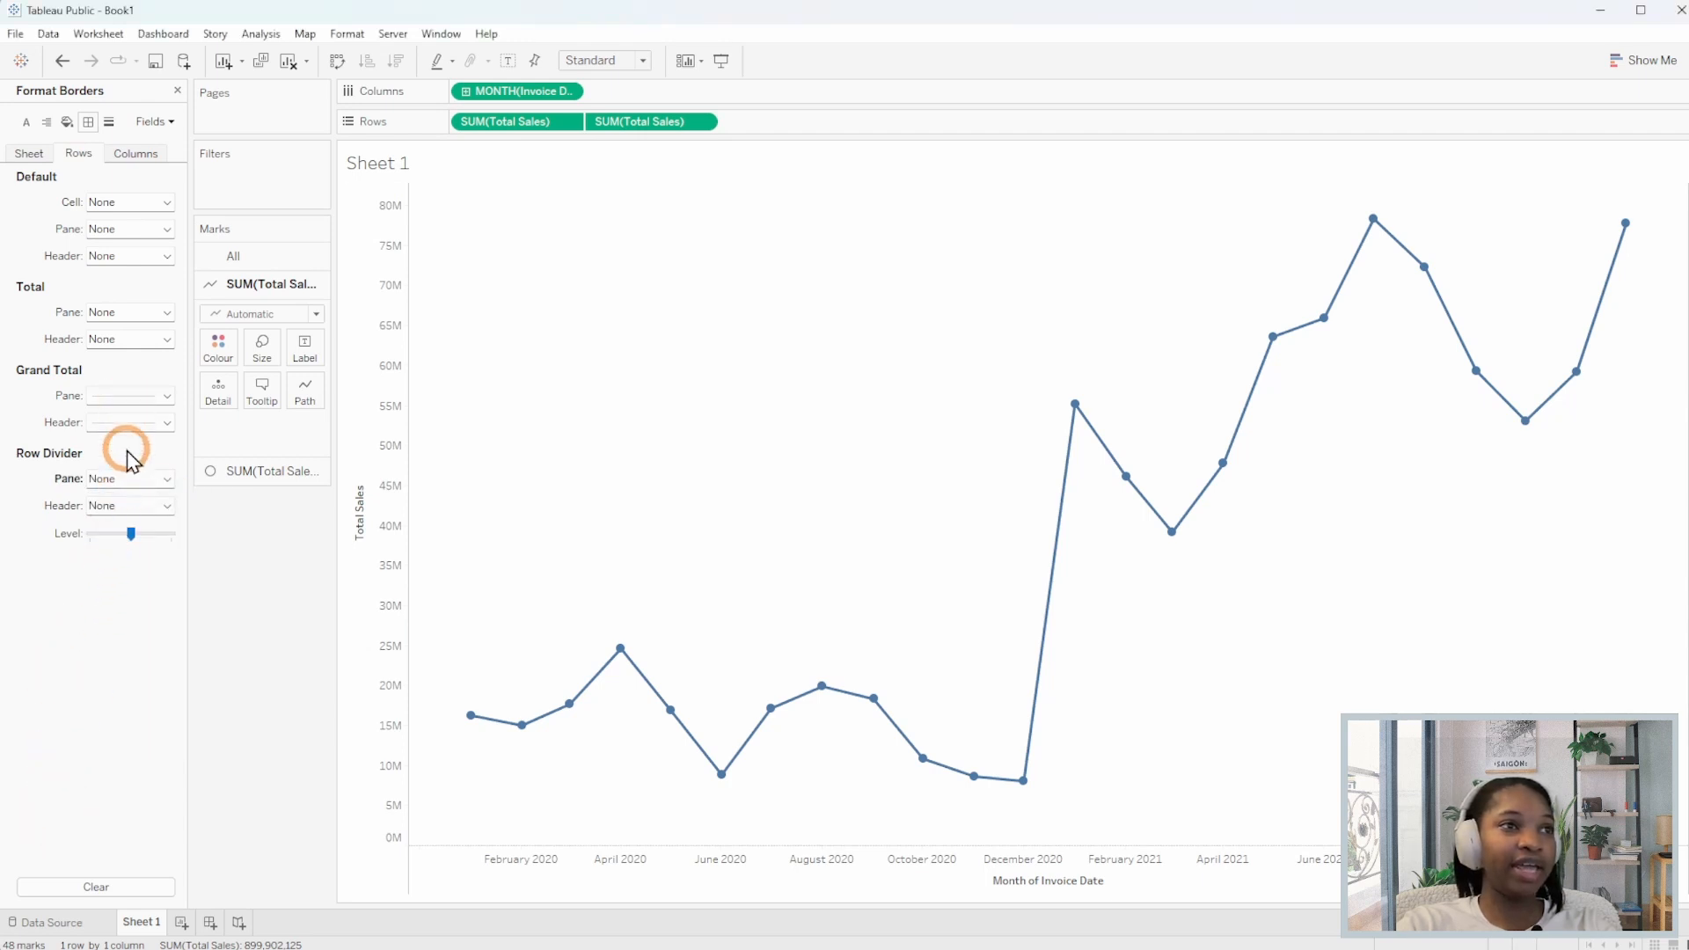
{"action": "left_click", "coordinate": [136, 153]}
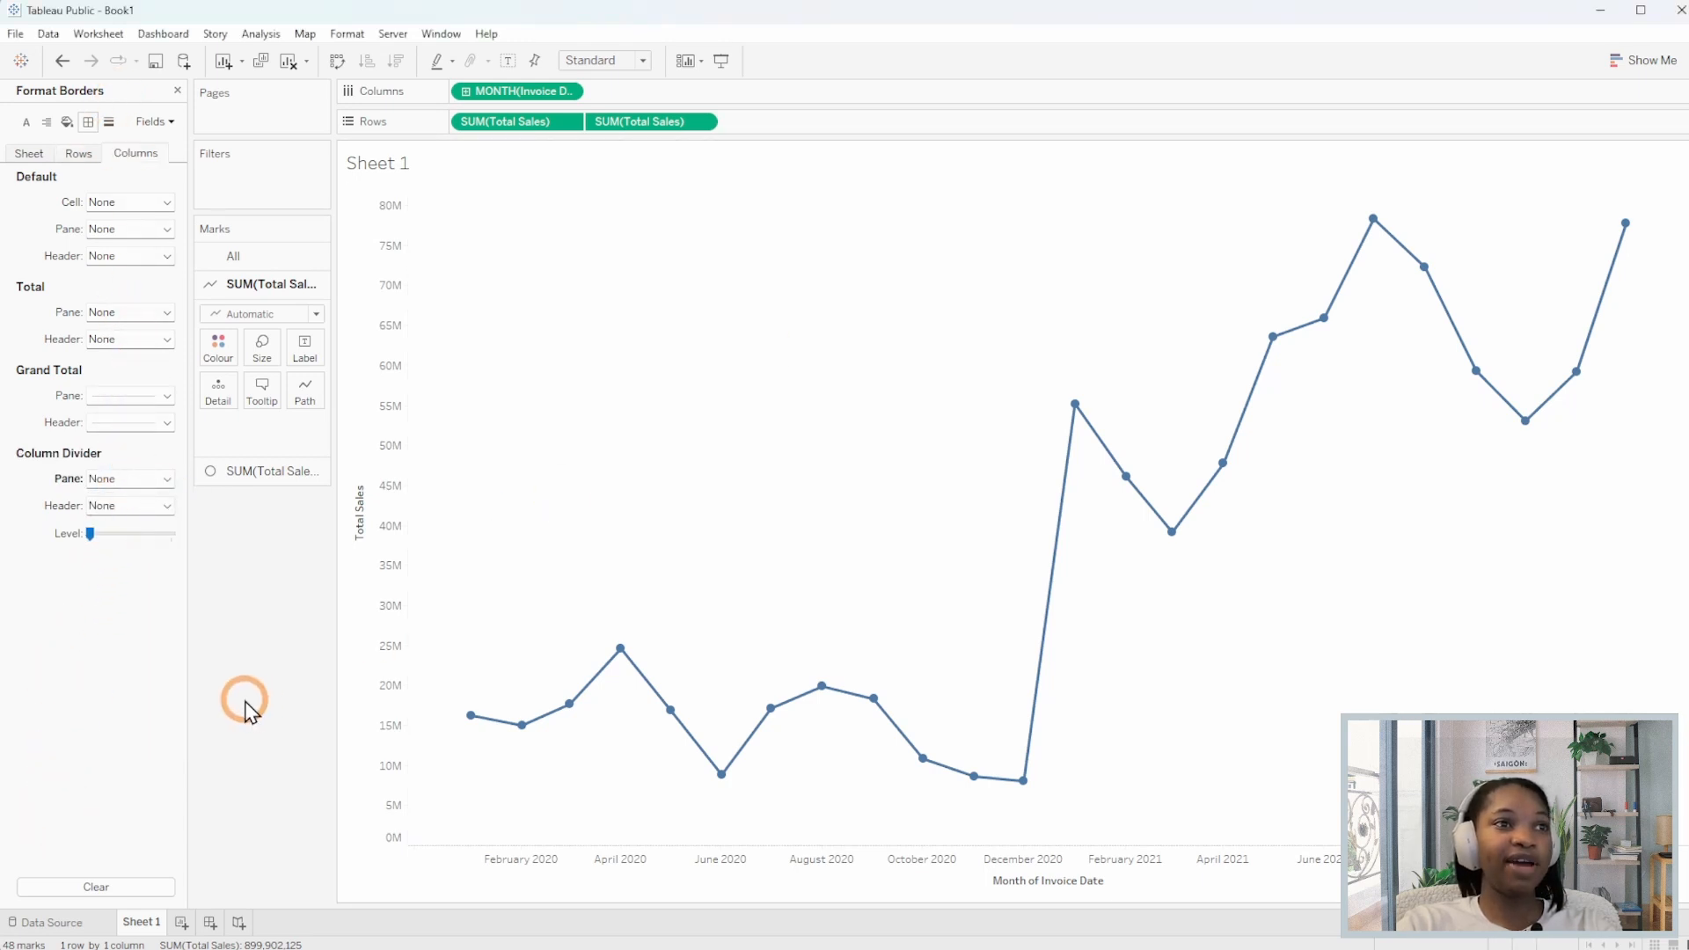
{"action": "left_click", "coordinate": [176, 91]}
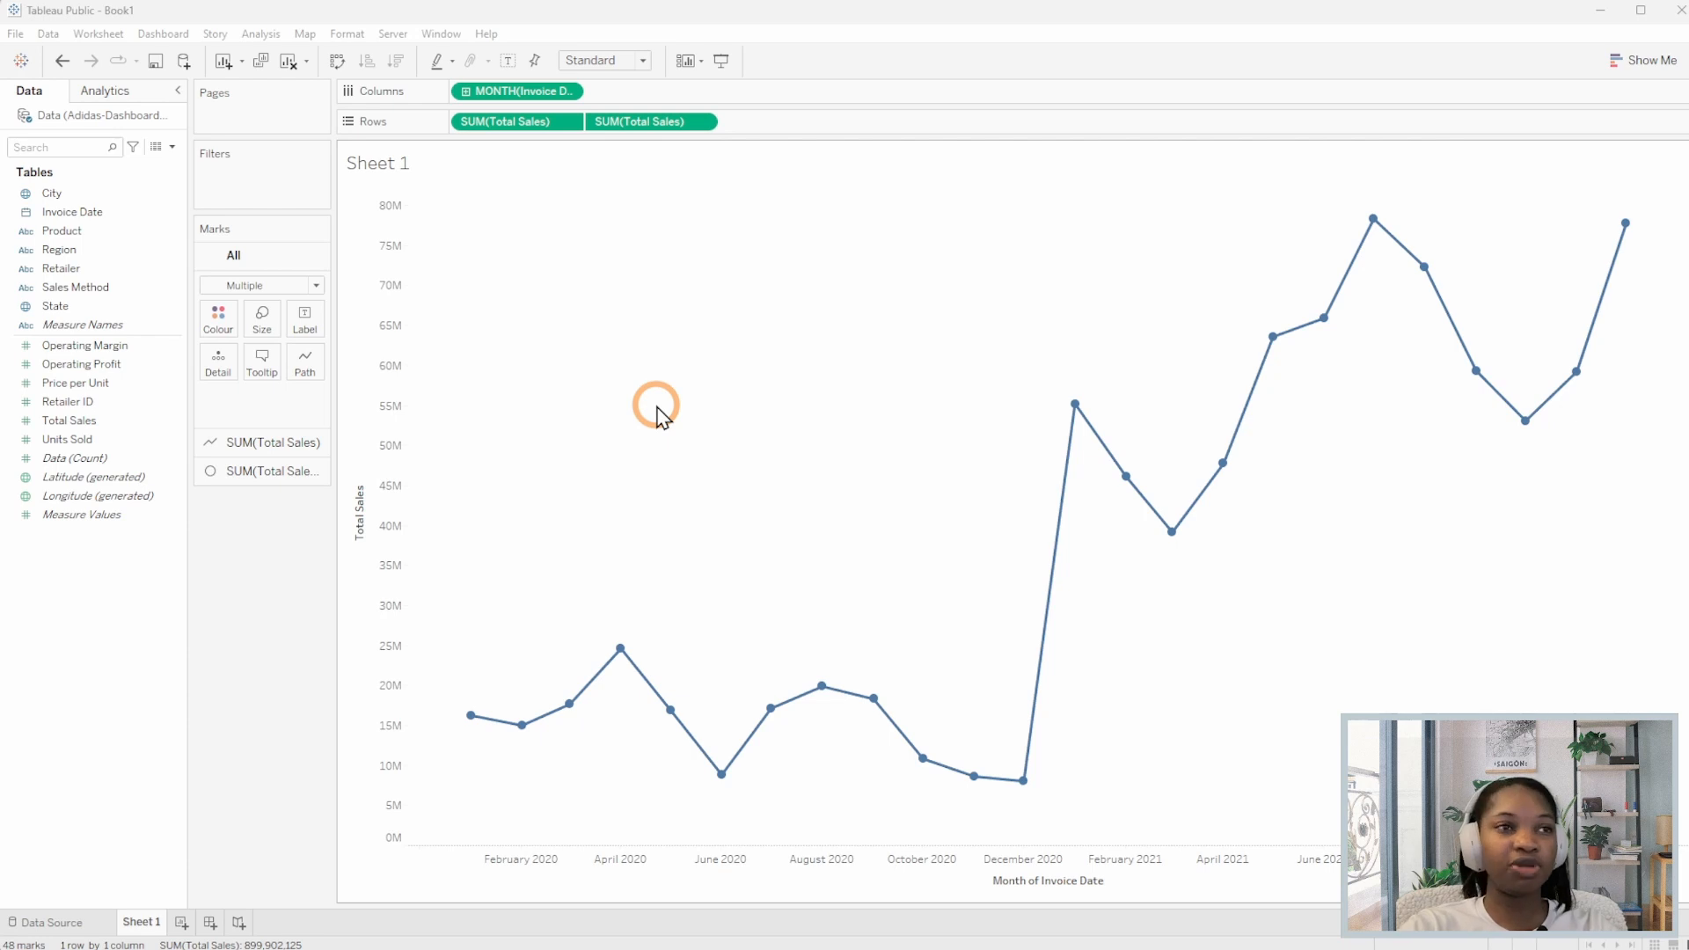
Recolour both the line and circle marks of Total Sales dark blue #00257d using the screen colour picker.
{"action": "left_click", "coordinate": [219, 321]}
{"action": "left_click", "coordinate": [288, 485]}
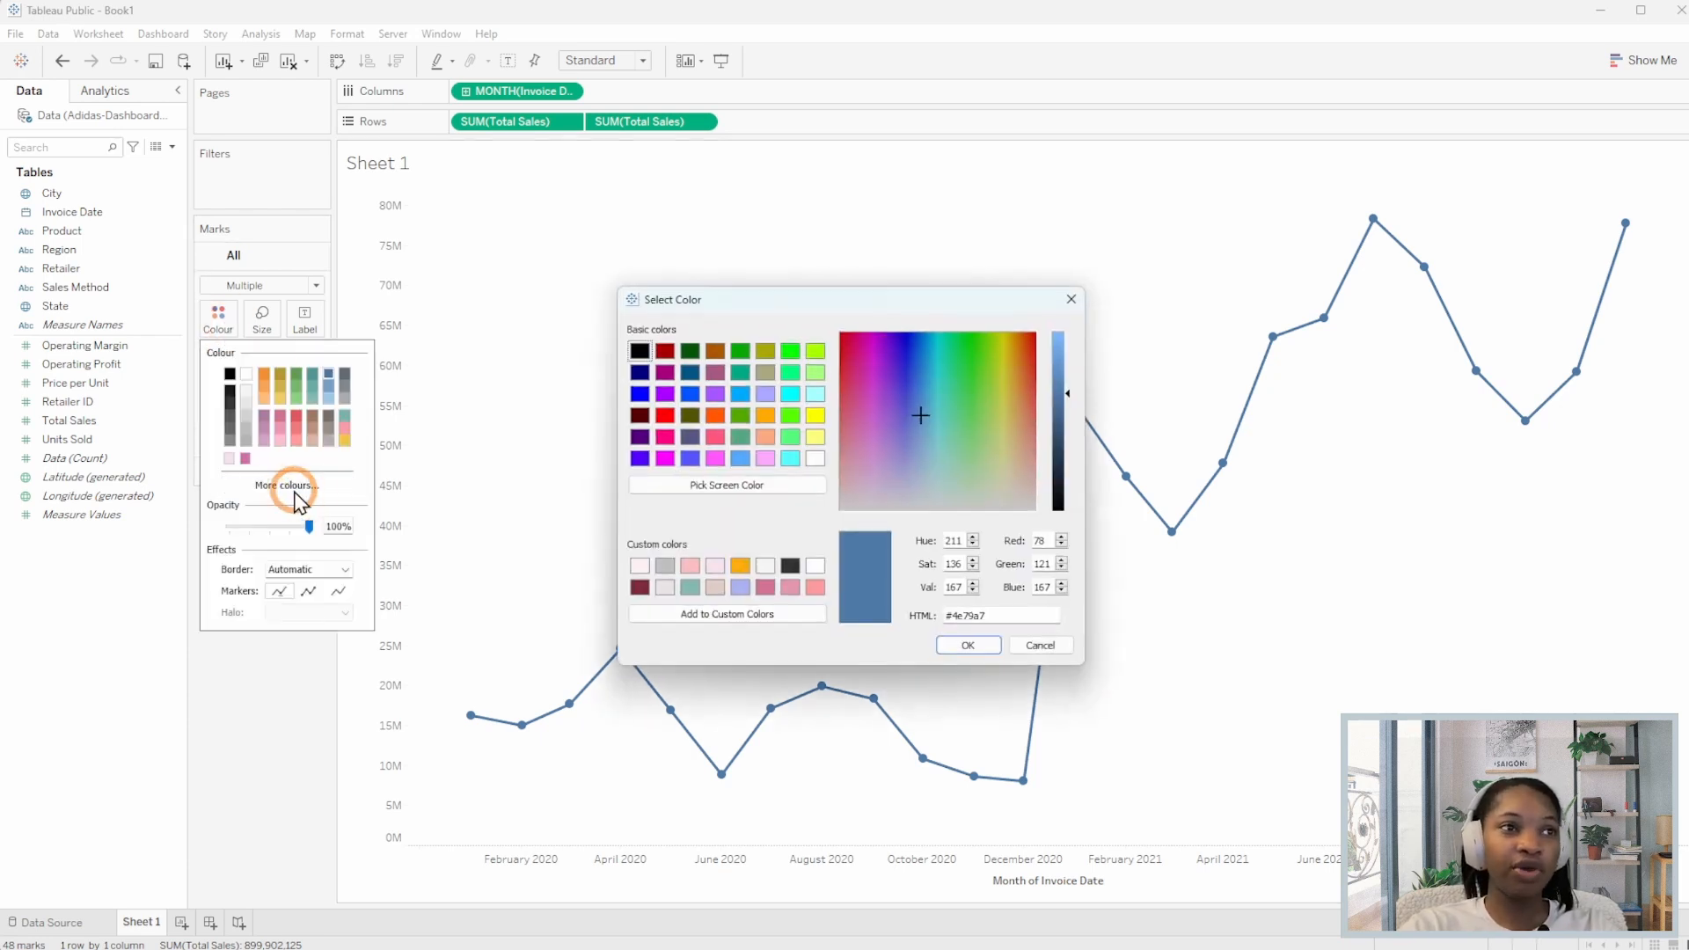
{"action": "left_click", "coordinate": [973, 609]}
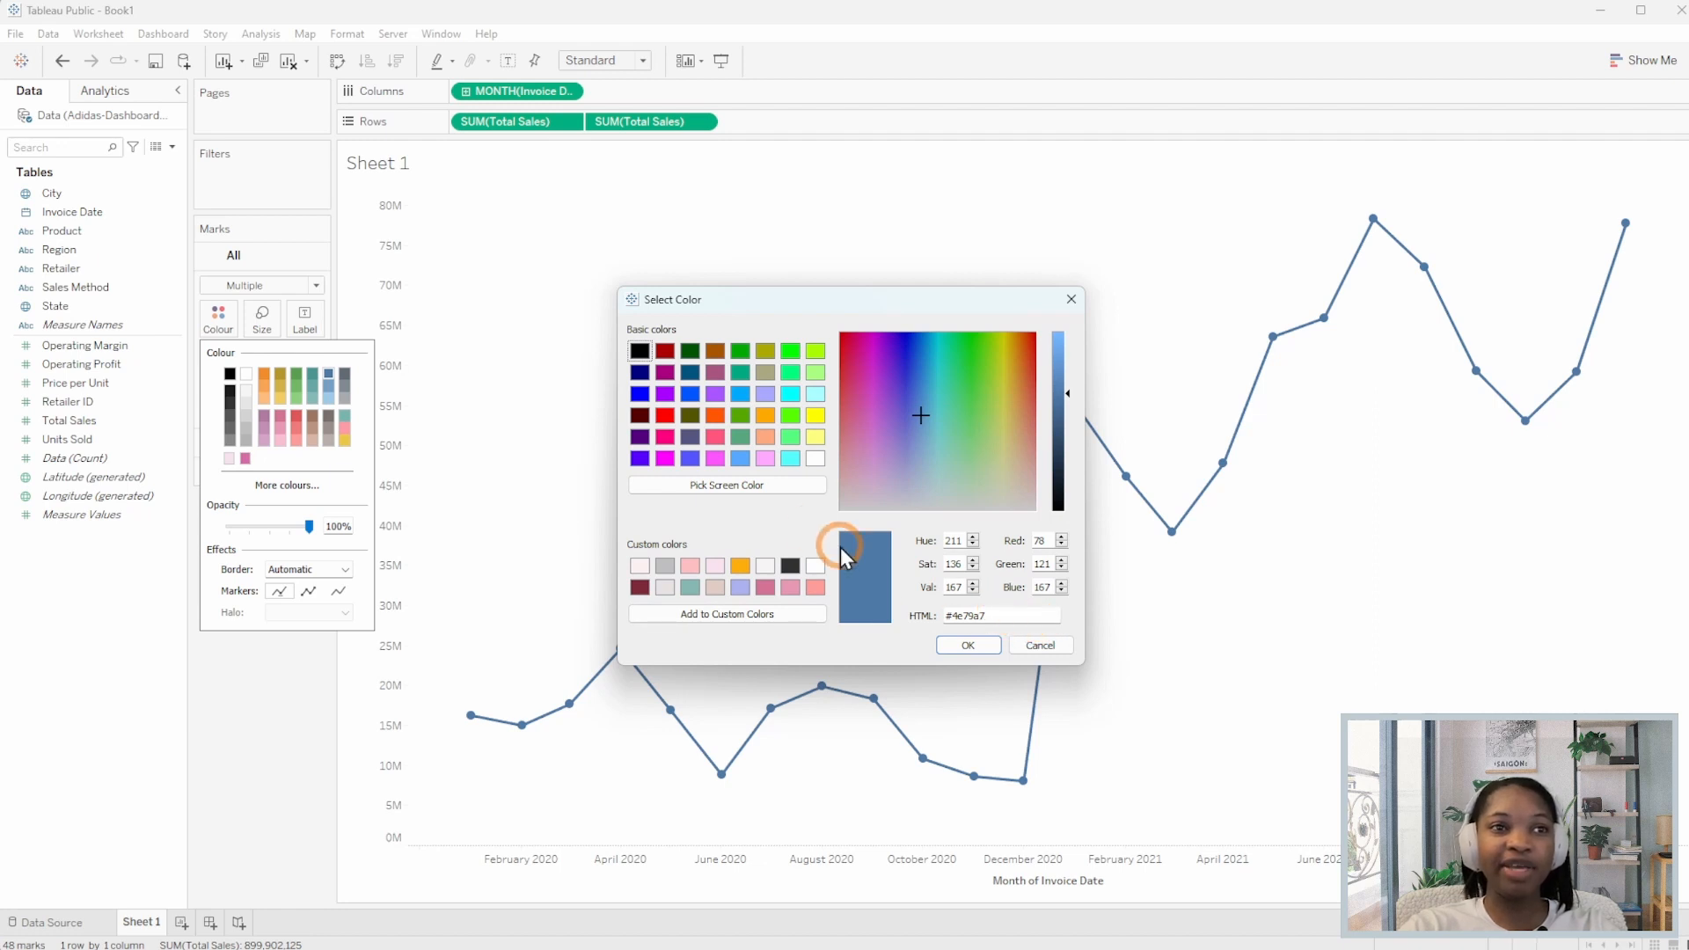
{"action": "left_click", "coordinate": [736, 489]}
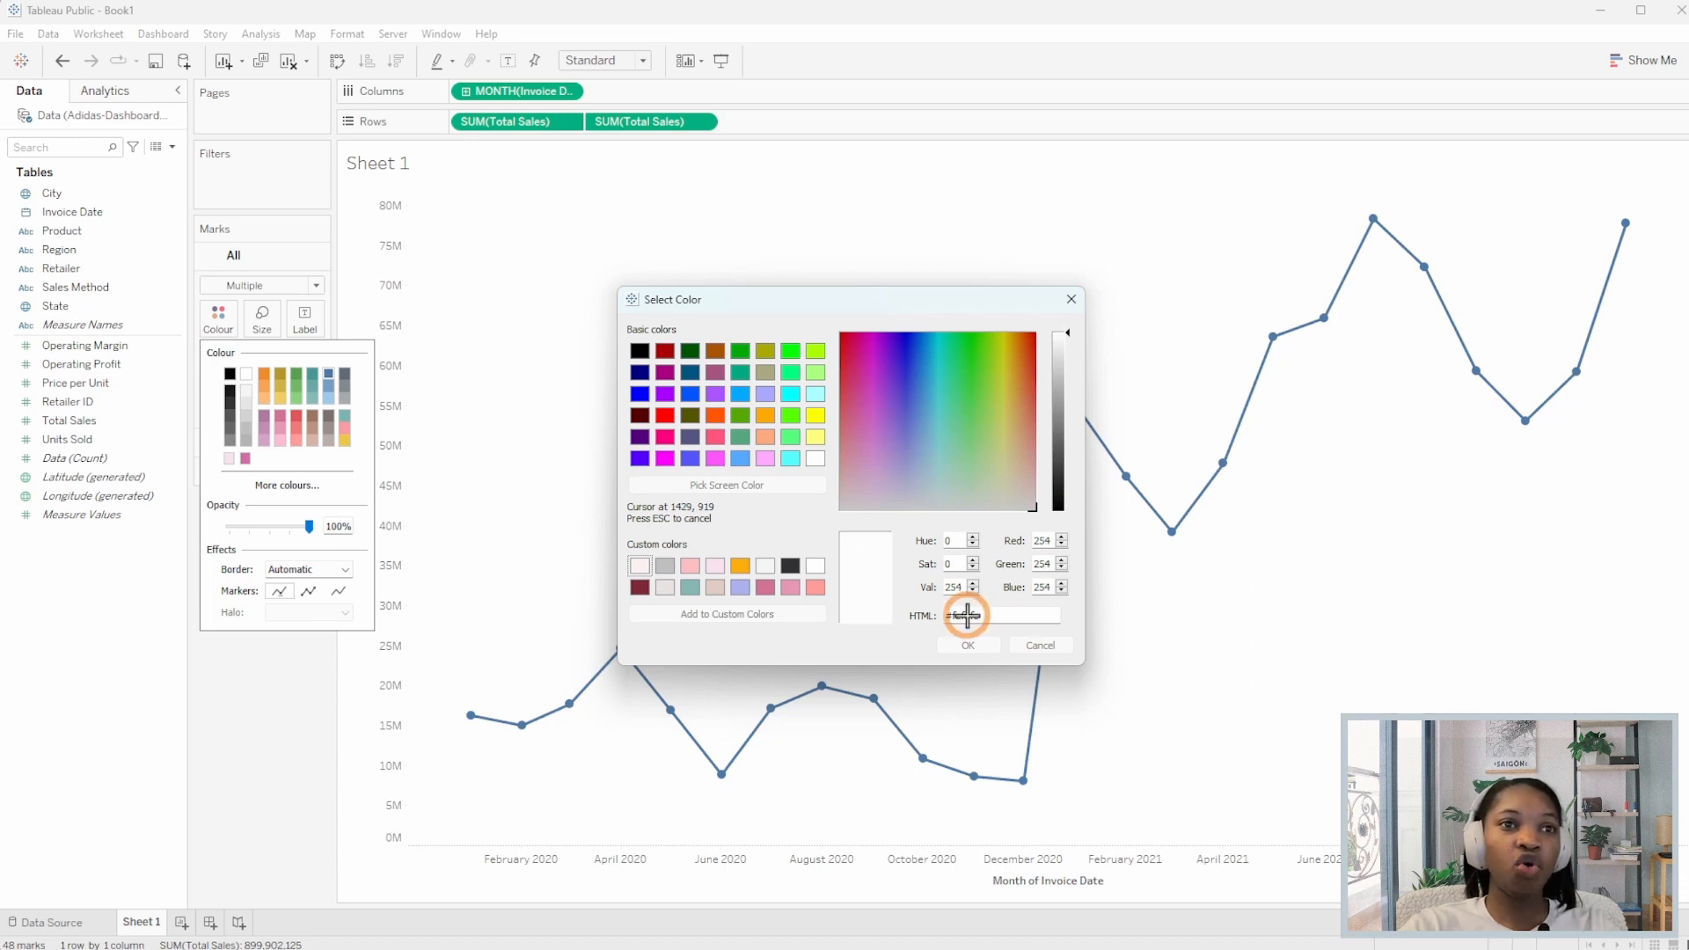
{"action": "left_click", "coordinate": [760, 500]}
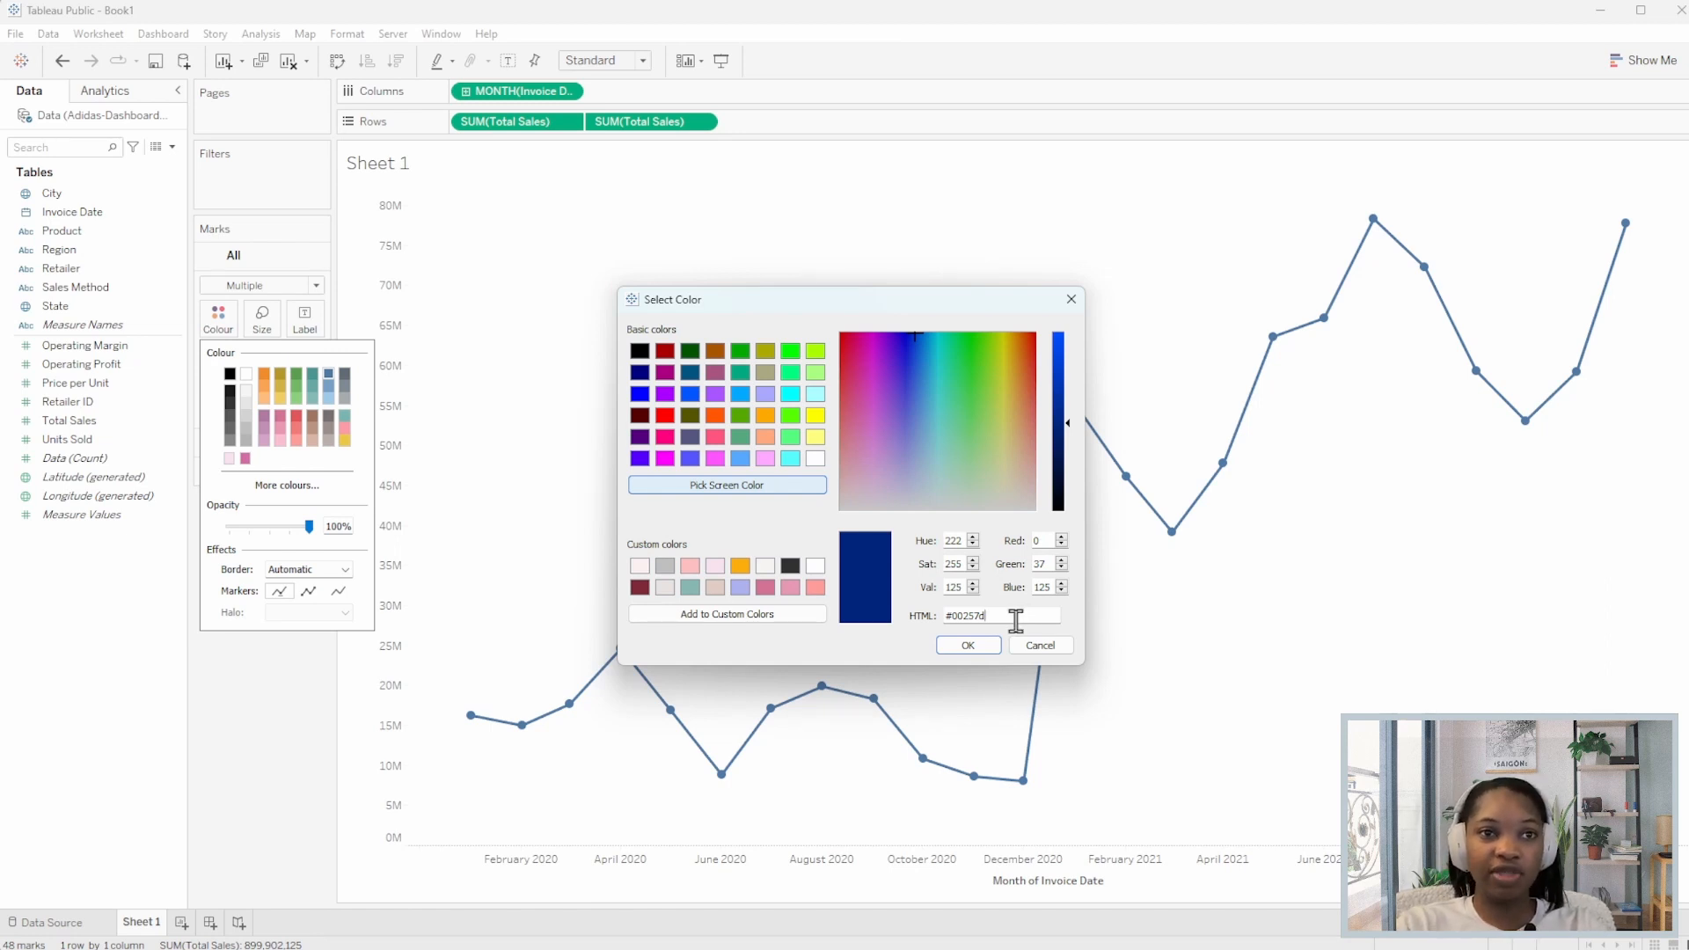
{"action": "left_click", "coordinate": [968, 645]}
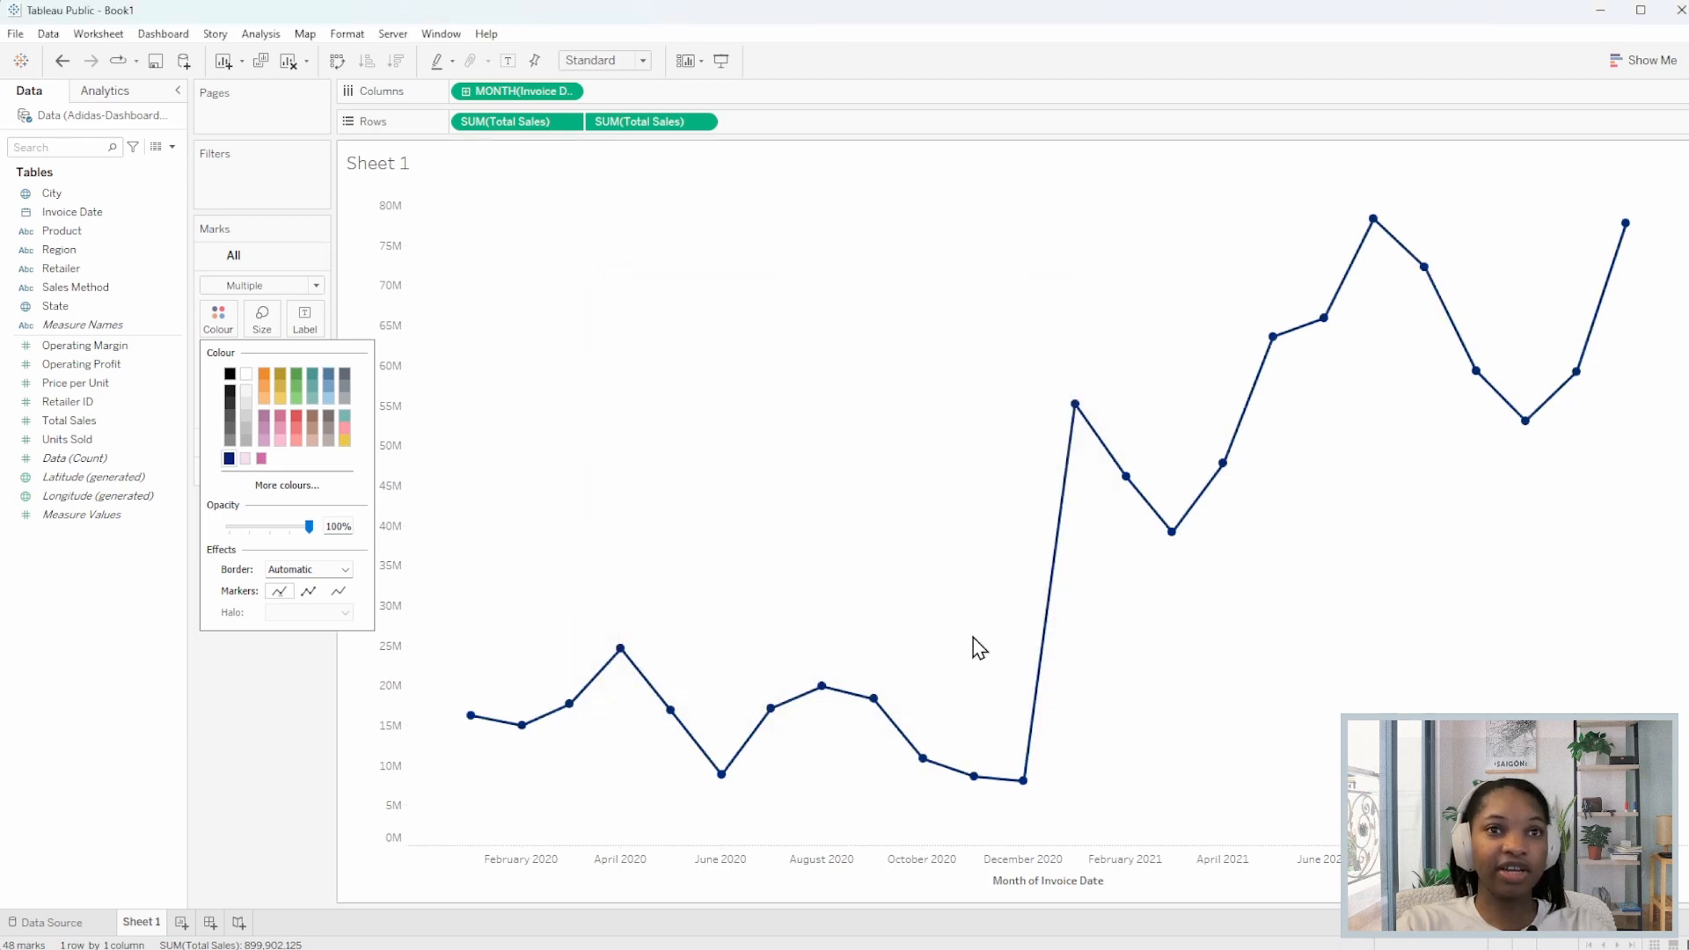
{"action": "left_click", "coordinate": [321, 734]}
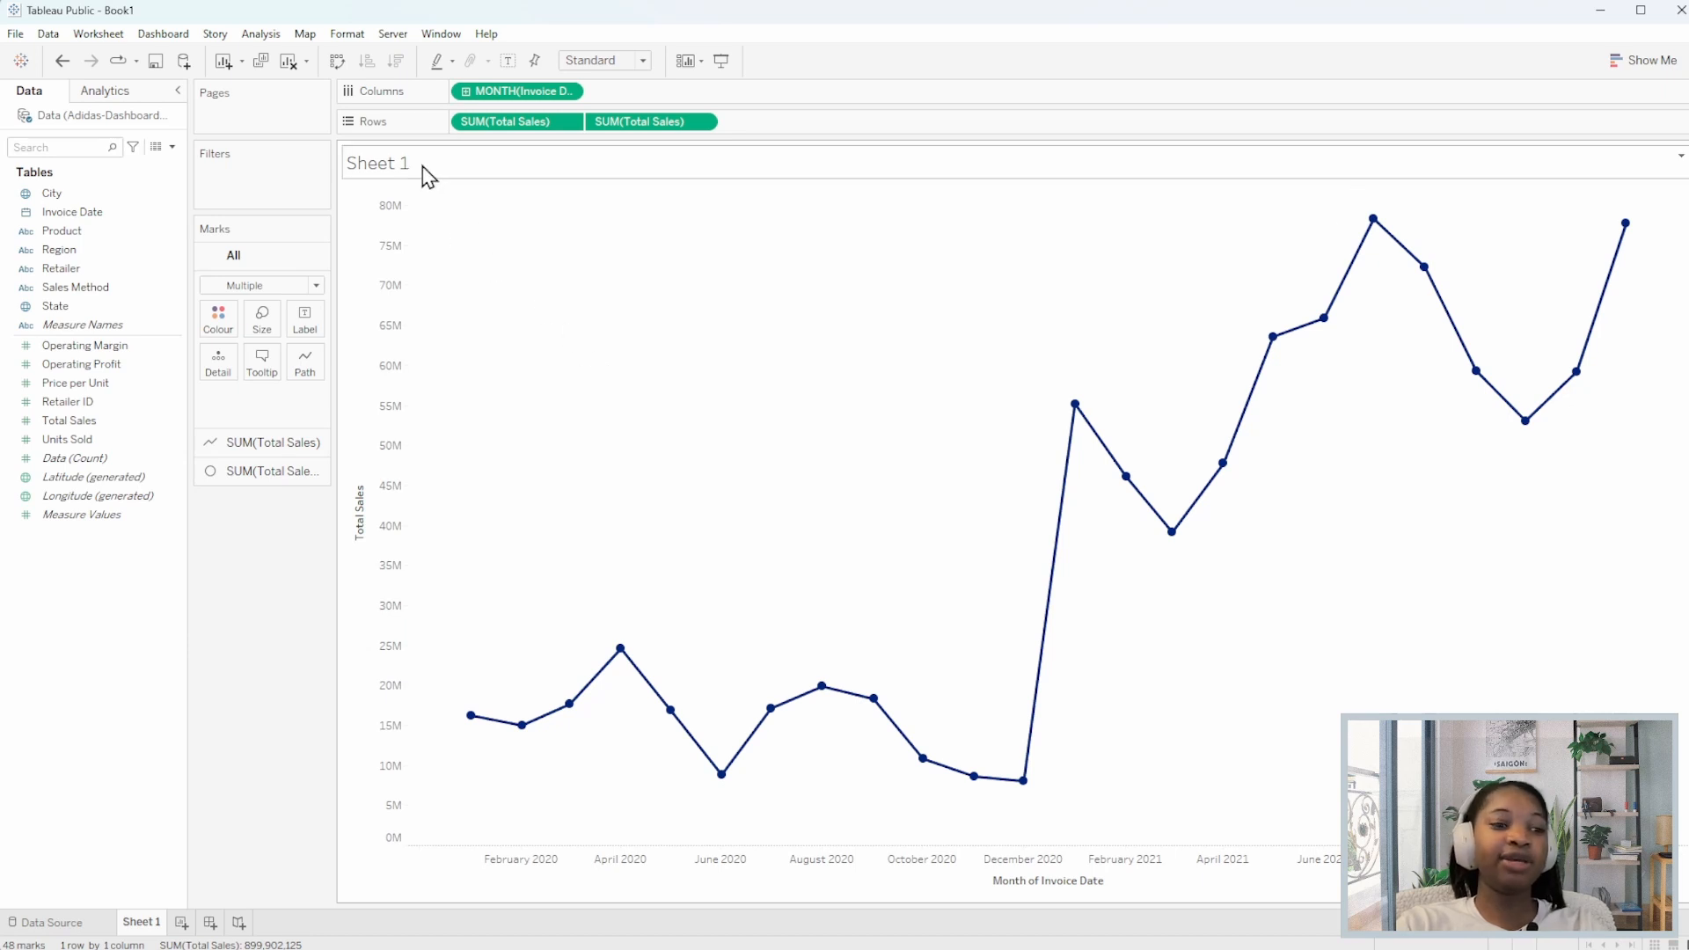
Consult the reference image Dashboard Image.png for the line chart's title styling, and return to the worksheet.
{"action": "key", "text": "super"}
{"action": "left_click", "coordinate": [1161, 949]}
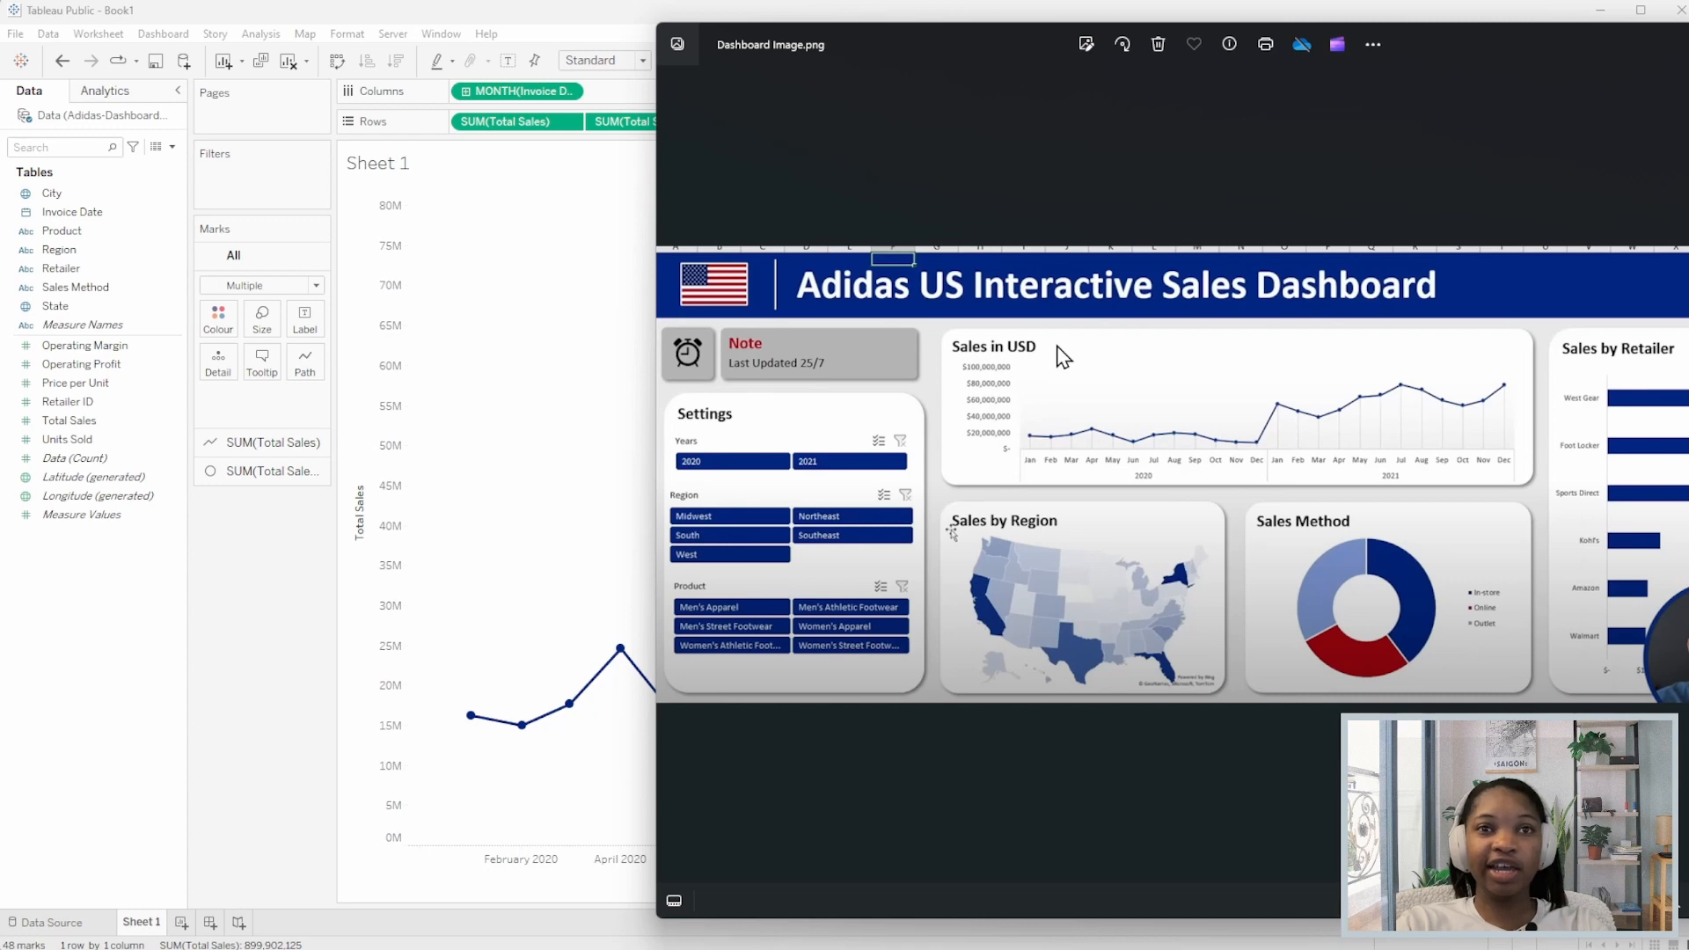
{"action": "left_click", "coordinate": [1687, 44]}
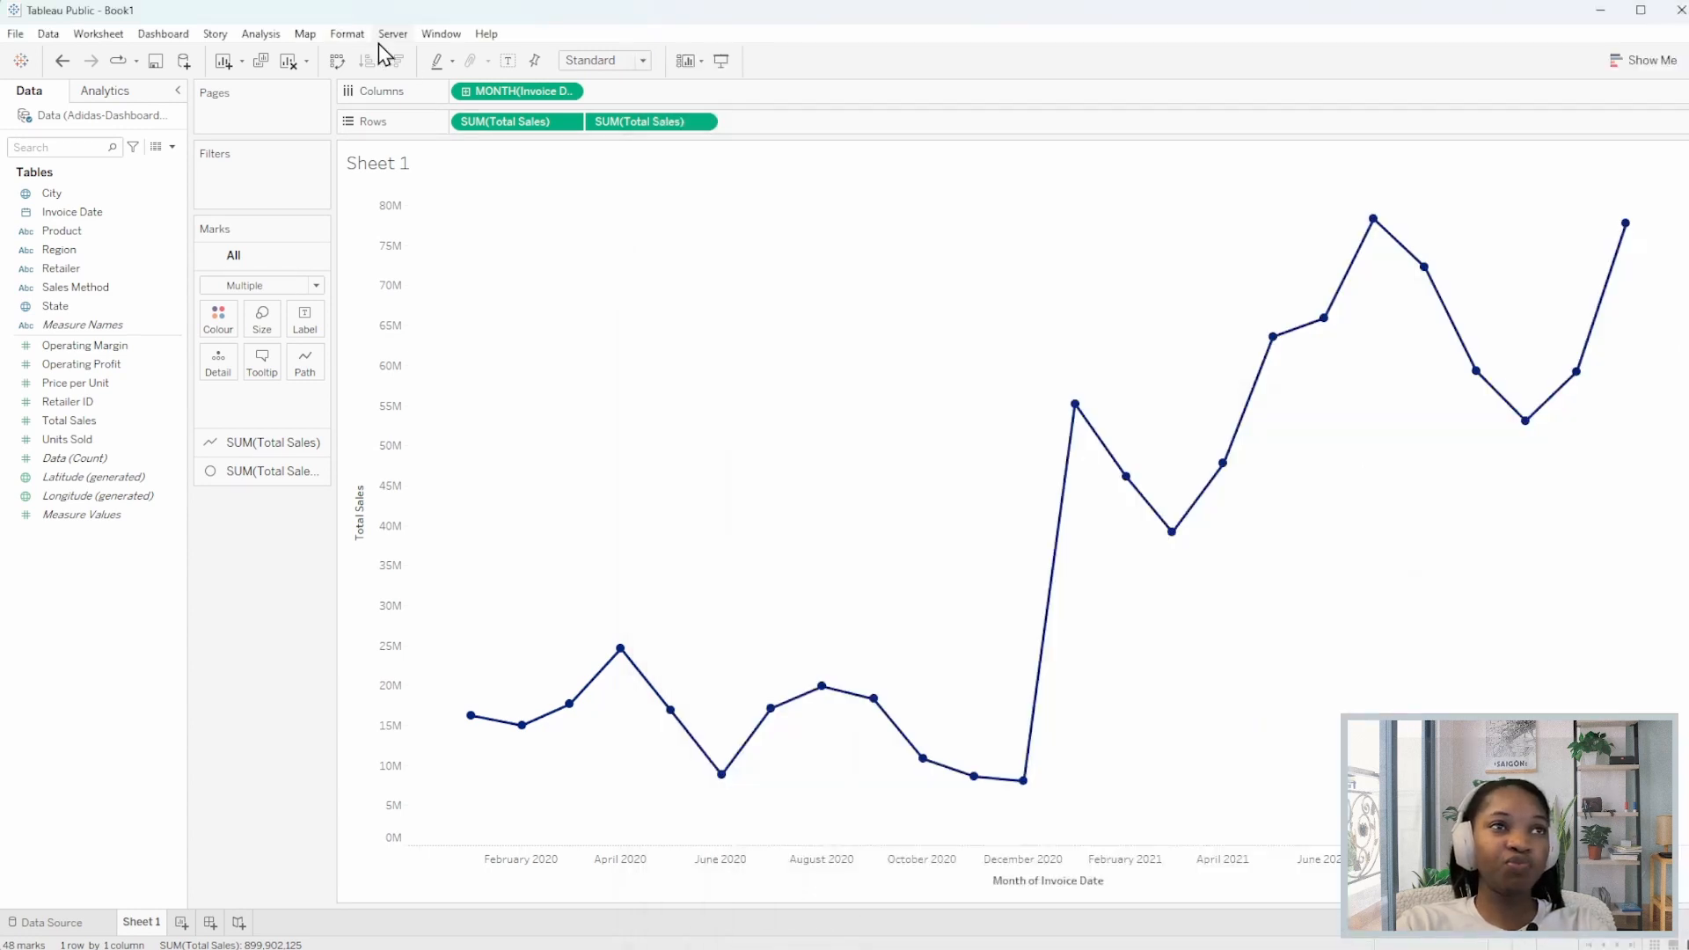
Set the workbook-wide worksheet title font to Tableau Semibold at size 11.
{"action": "left_click", "coordinate": [366, 37]}
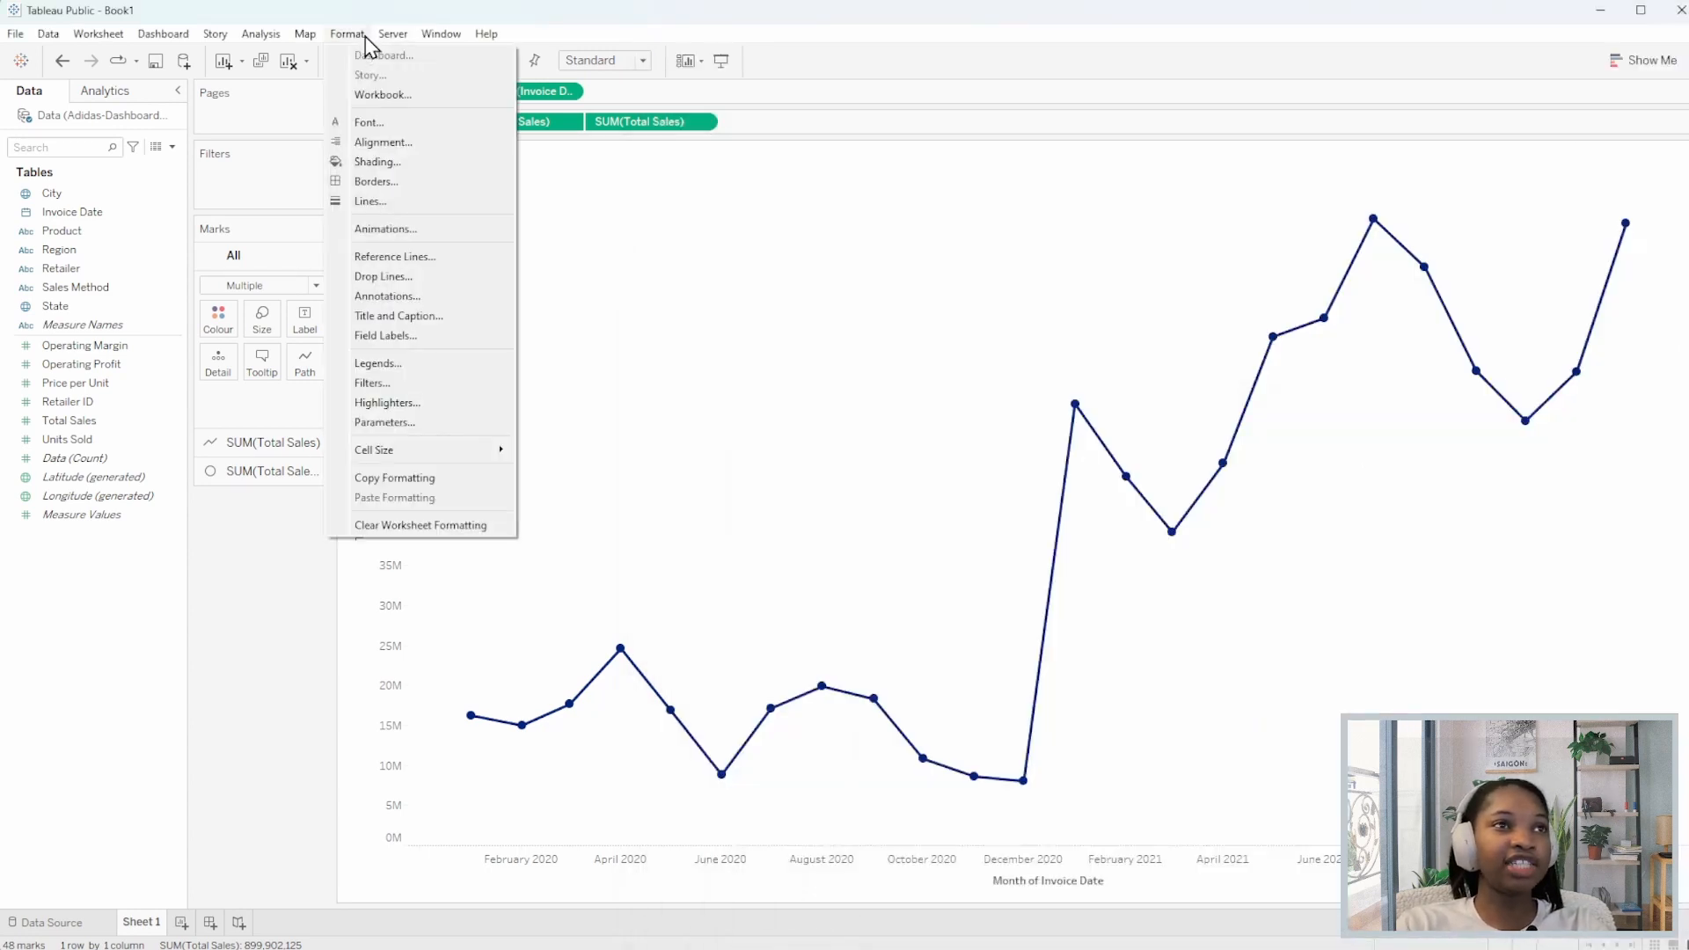
{"action": "left_click", "coordinate": [380, 94]}
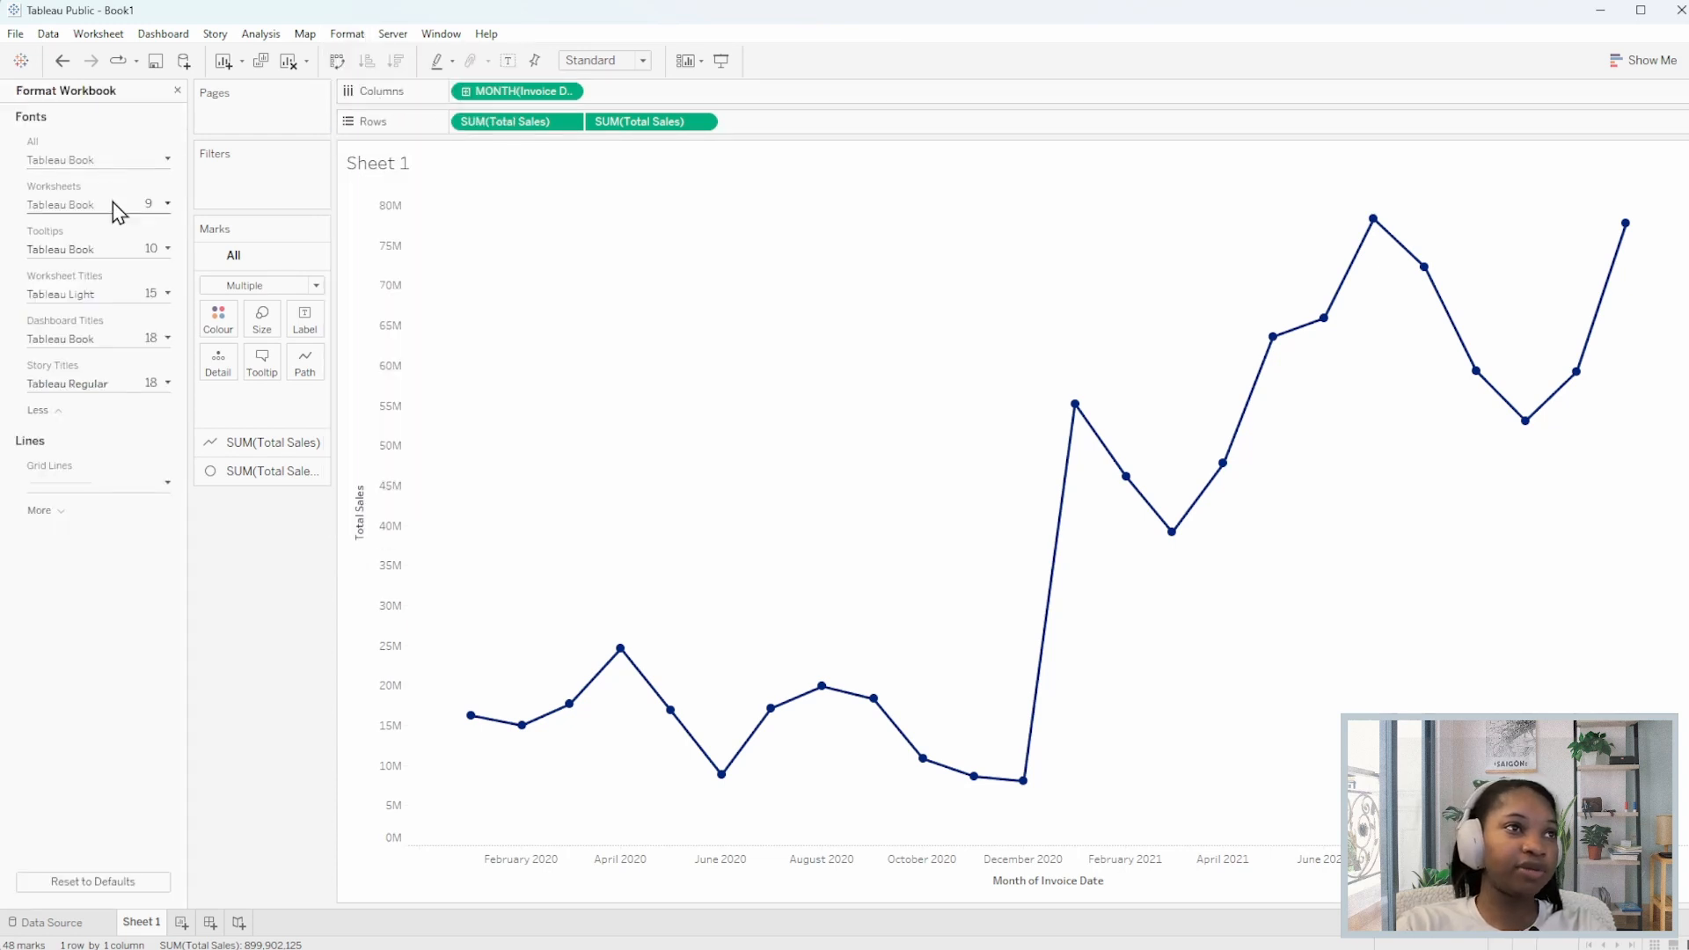
{"action": "left_click", "coordinate": [151, 295]}
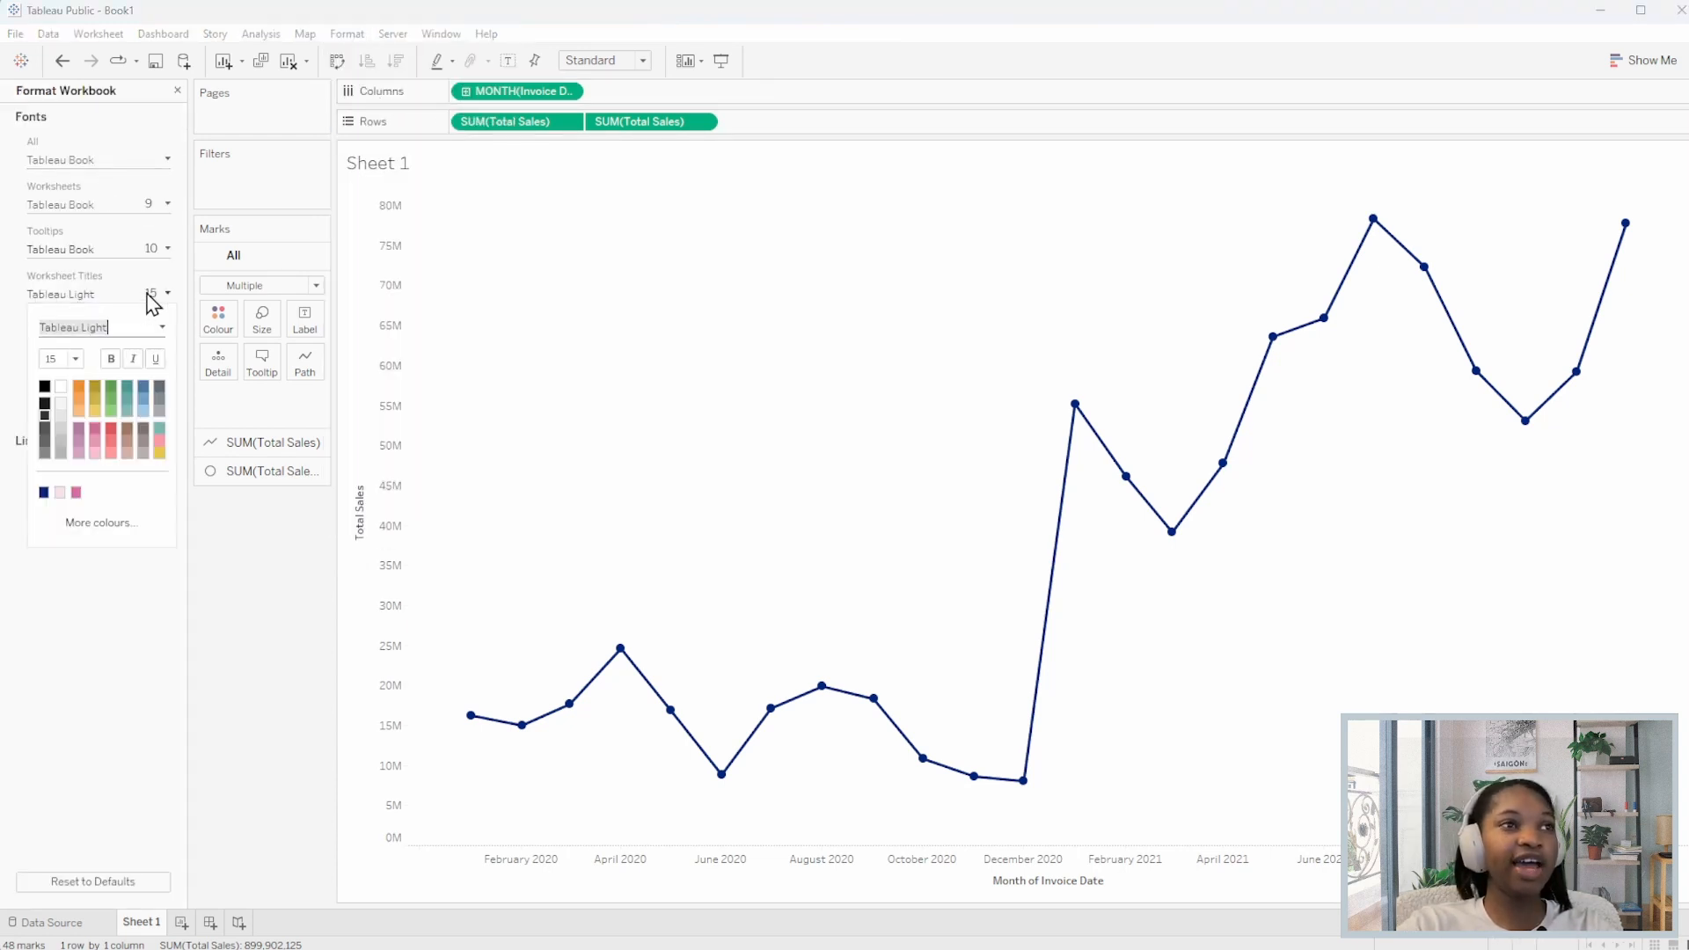
{"action": "left_click", "coordinate": [76, 359]}
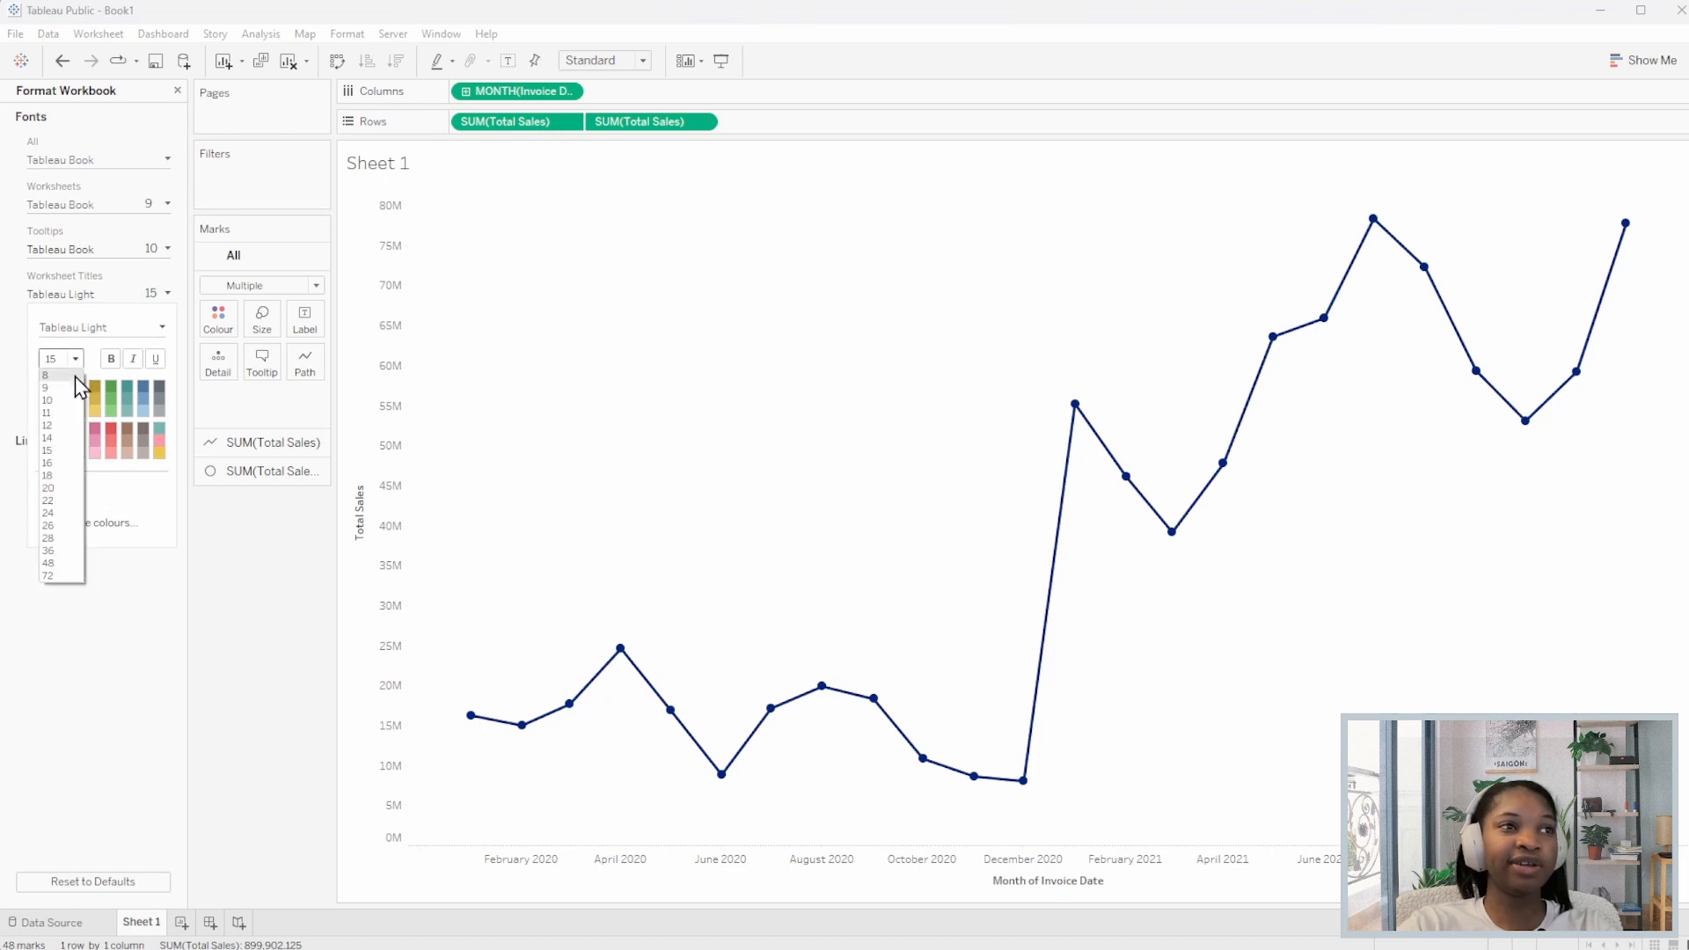
{"action": "left_click", "coordinate": [63, 412]}
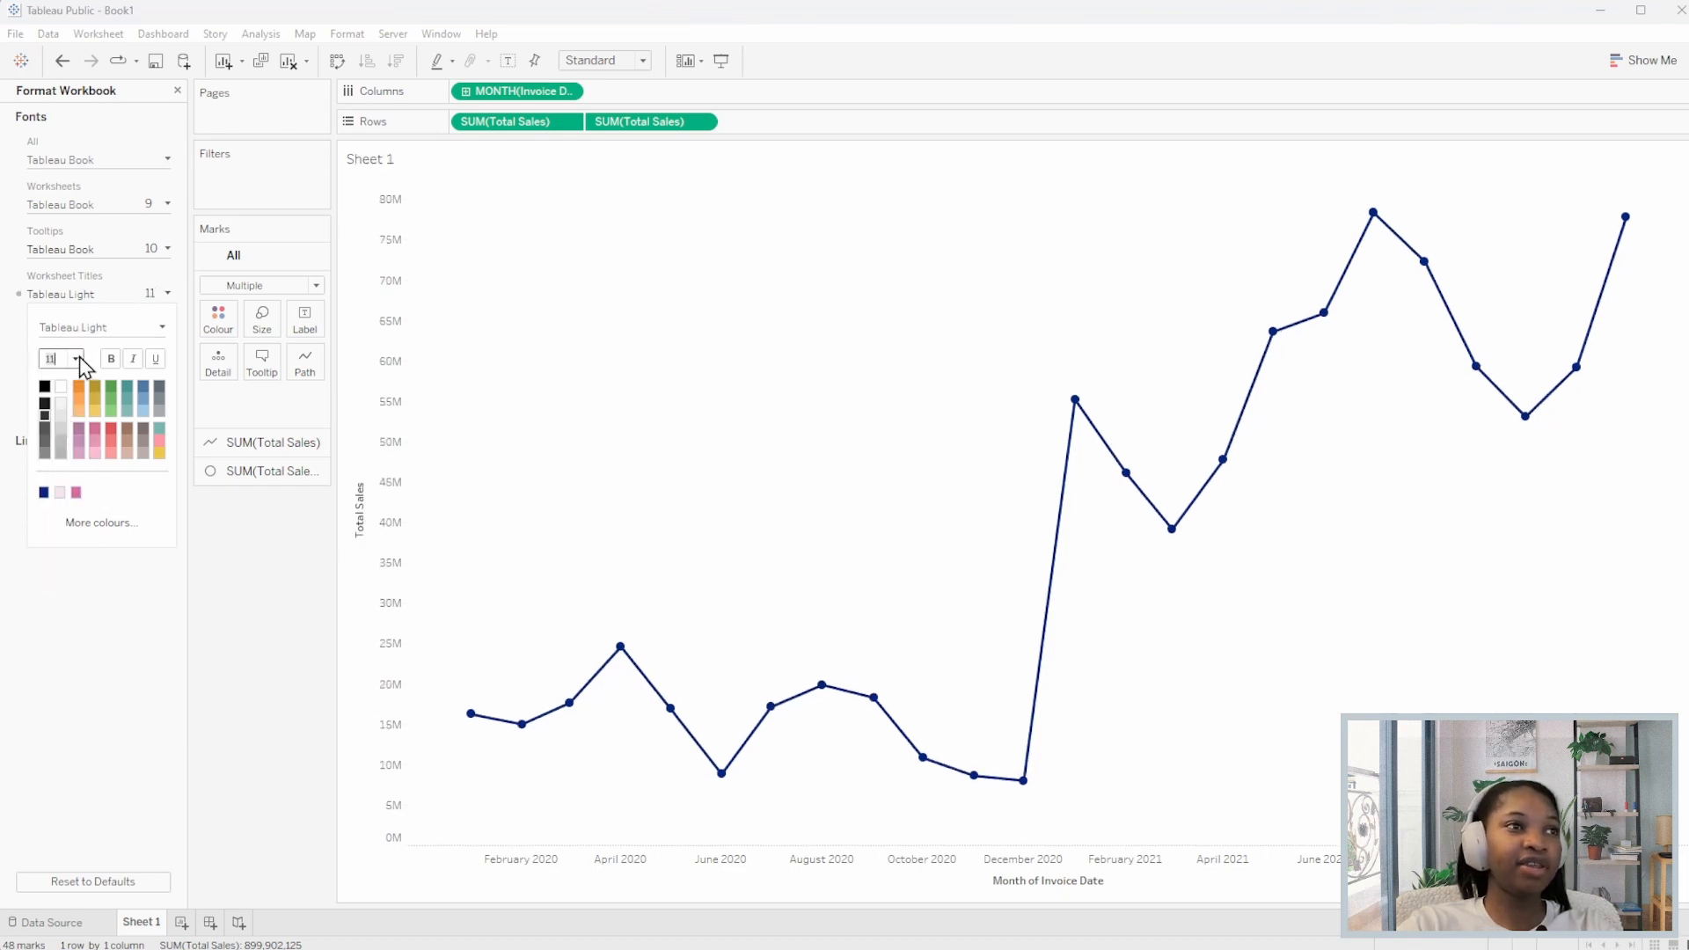
{"action": "left_click", "coordinate": [152, 328]}
{"action": "left_click", "coordinate": [162, 327]}
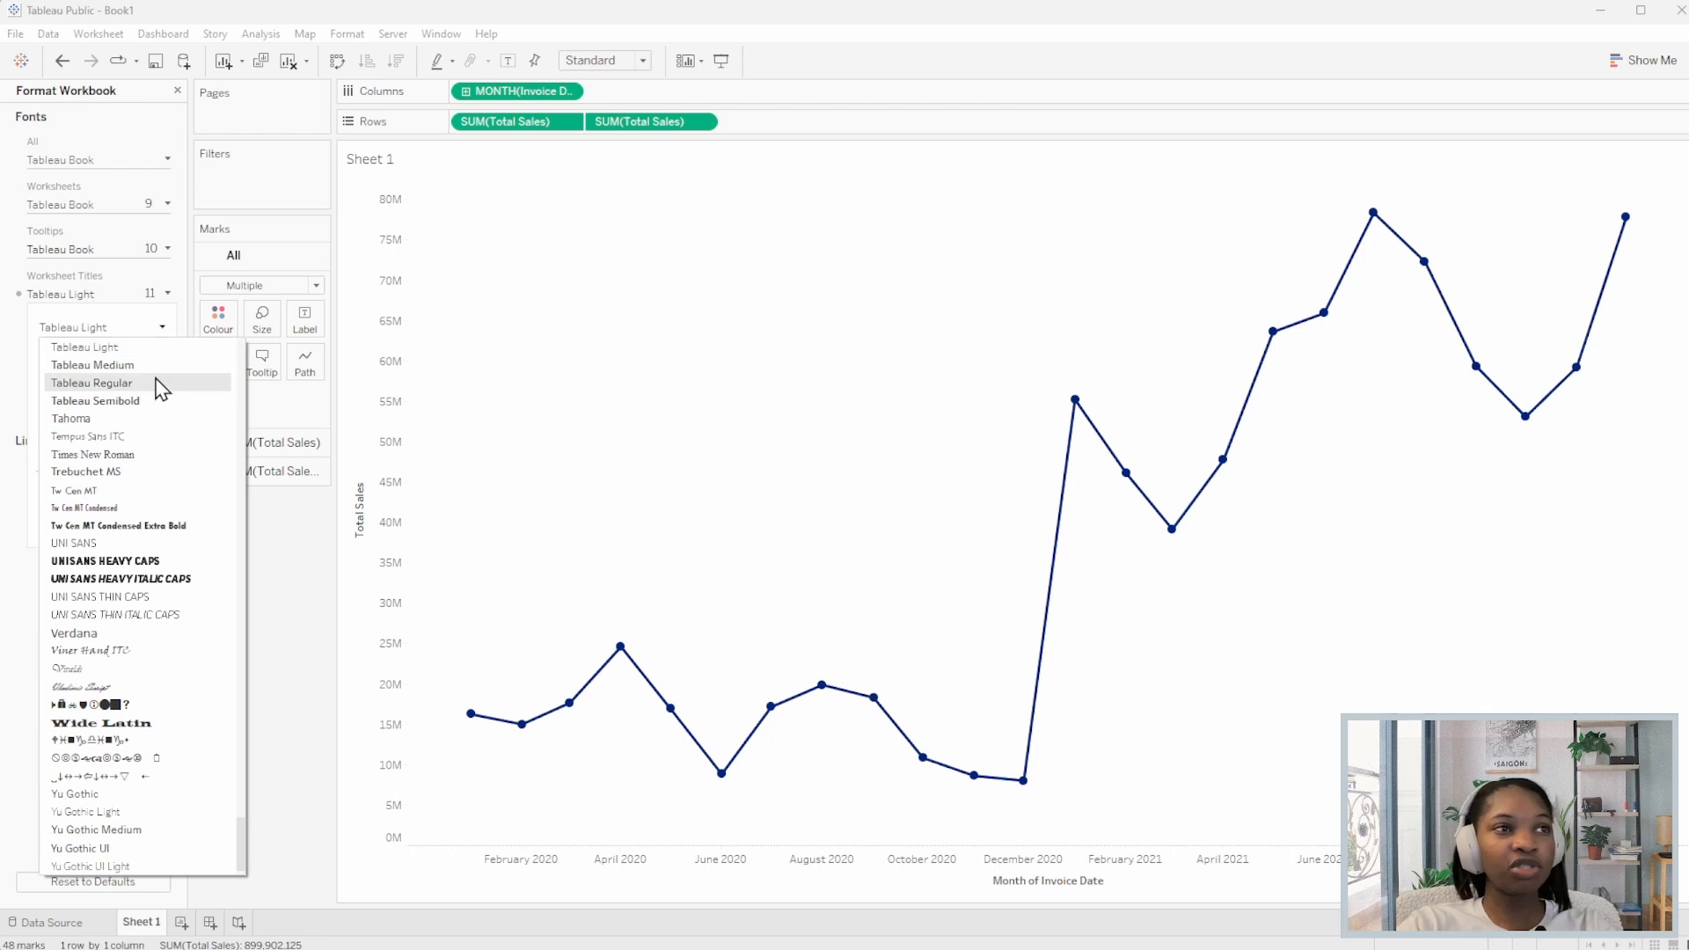
{"action": "left_click", "coordinate": [95, 401]}
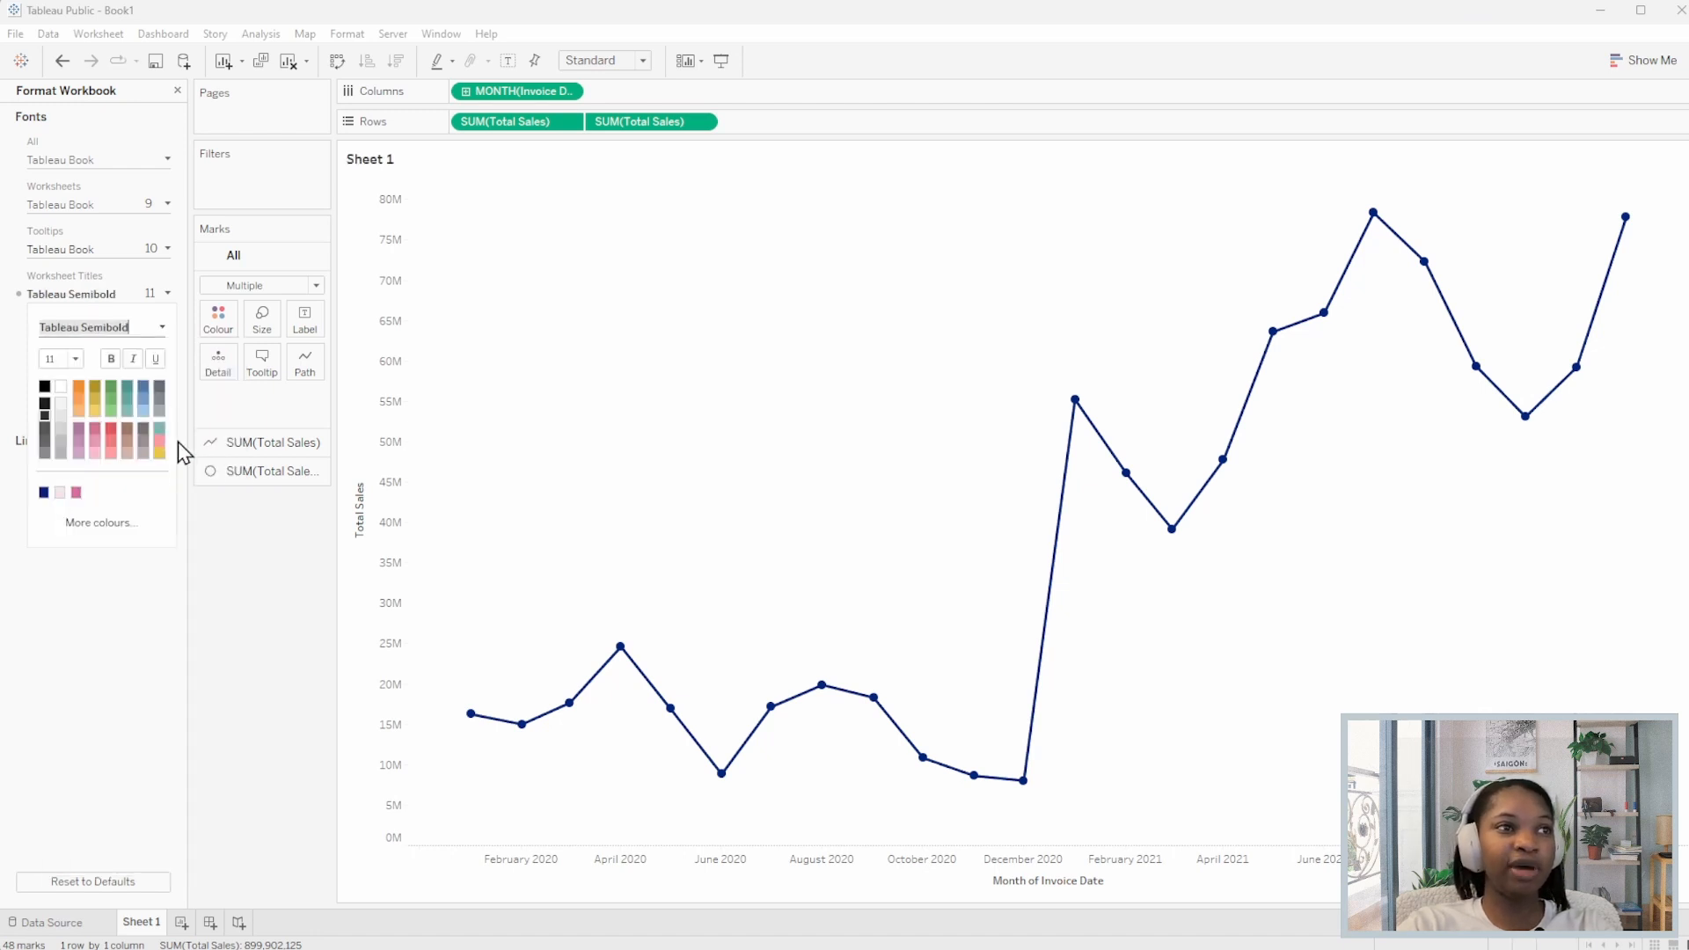
{"action": "left_click", "coordinate": [211, 554]}
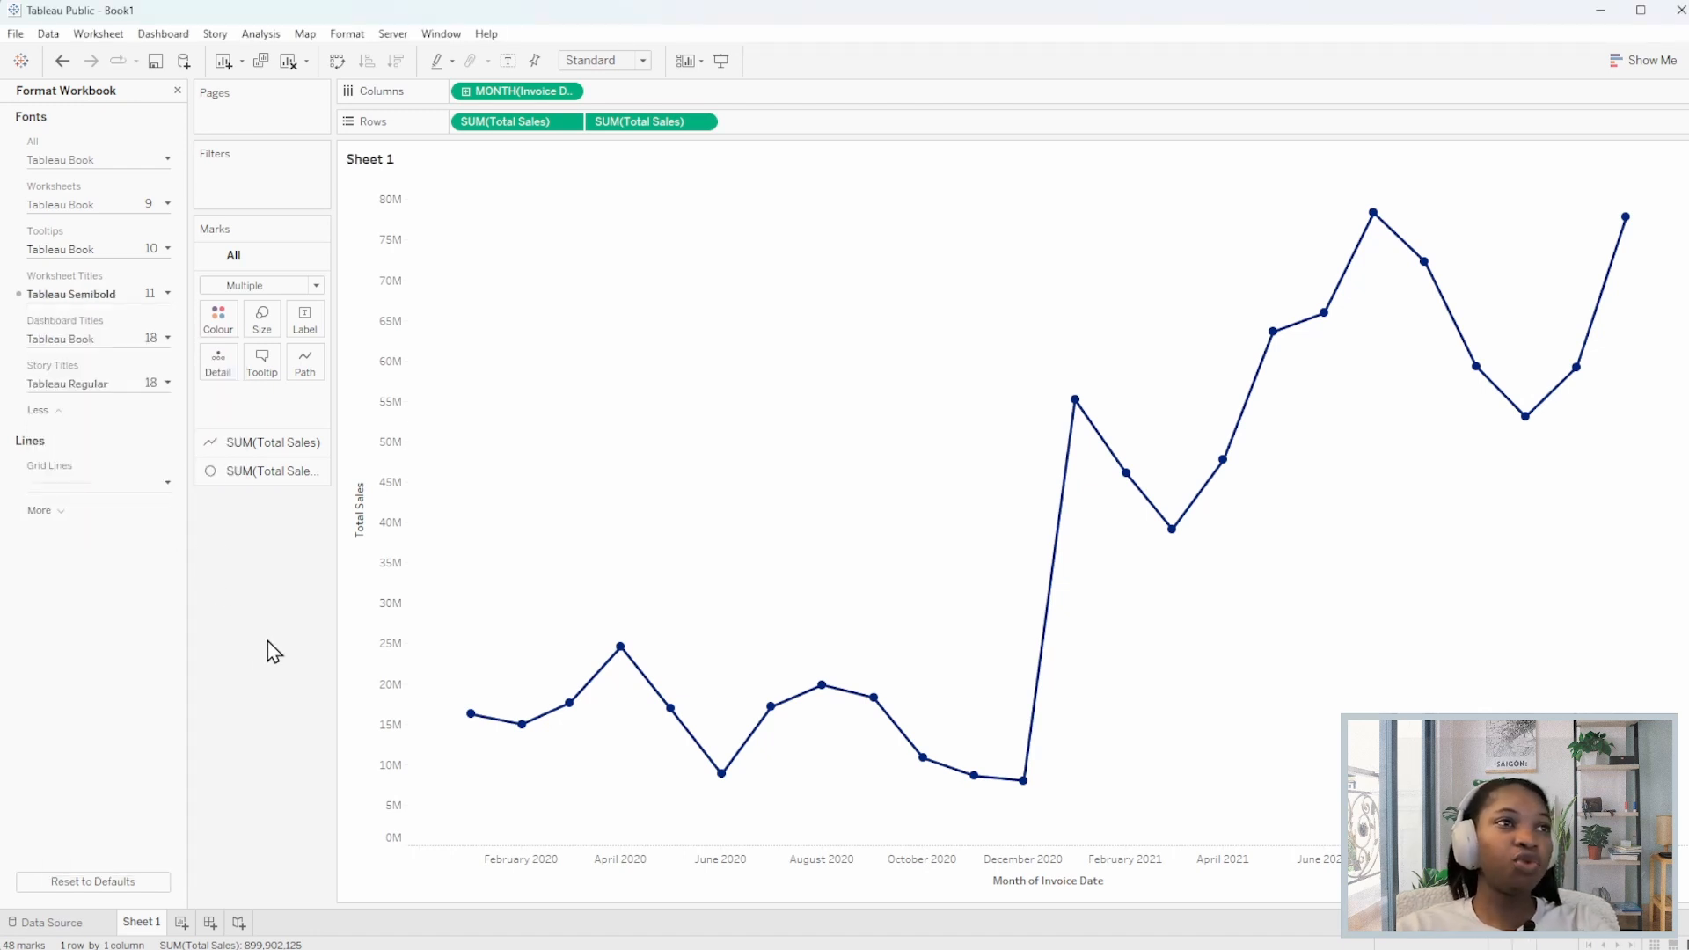
Replace the chart title with "Sales in USD" and close the workbook formatting pane.
{"action": "double_click", "coordinate": [390, 167]}
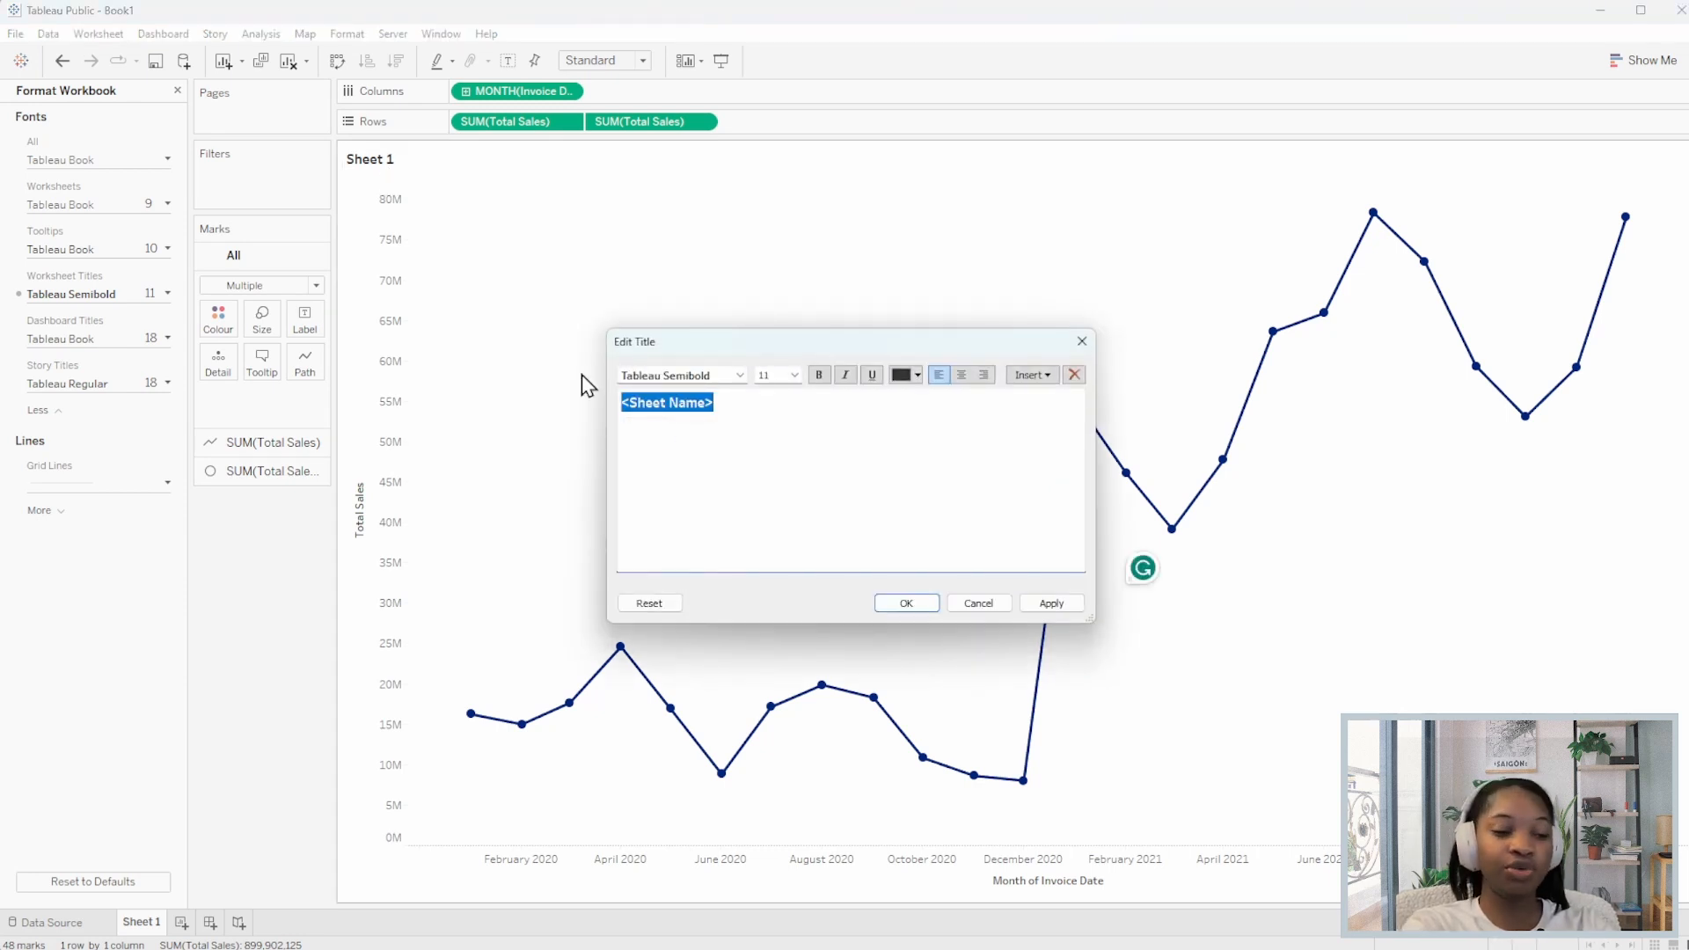
{"action": "type", "text": "Sales in USD"}
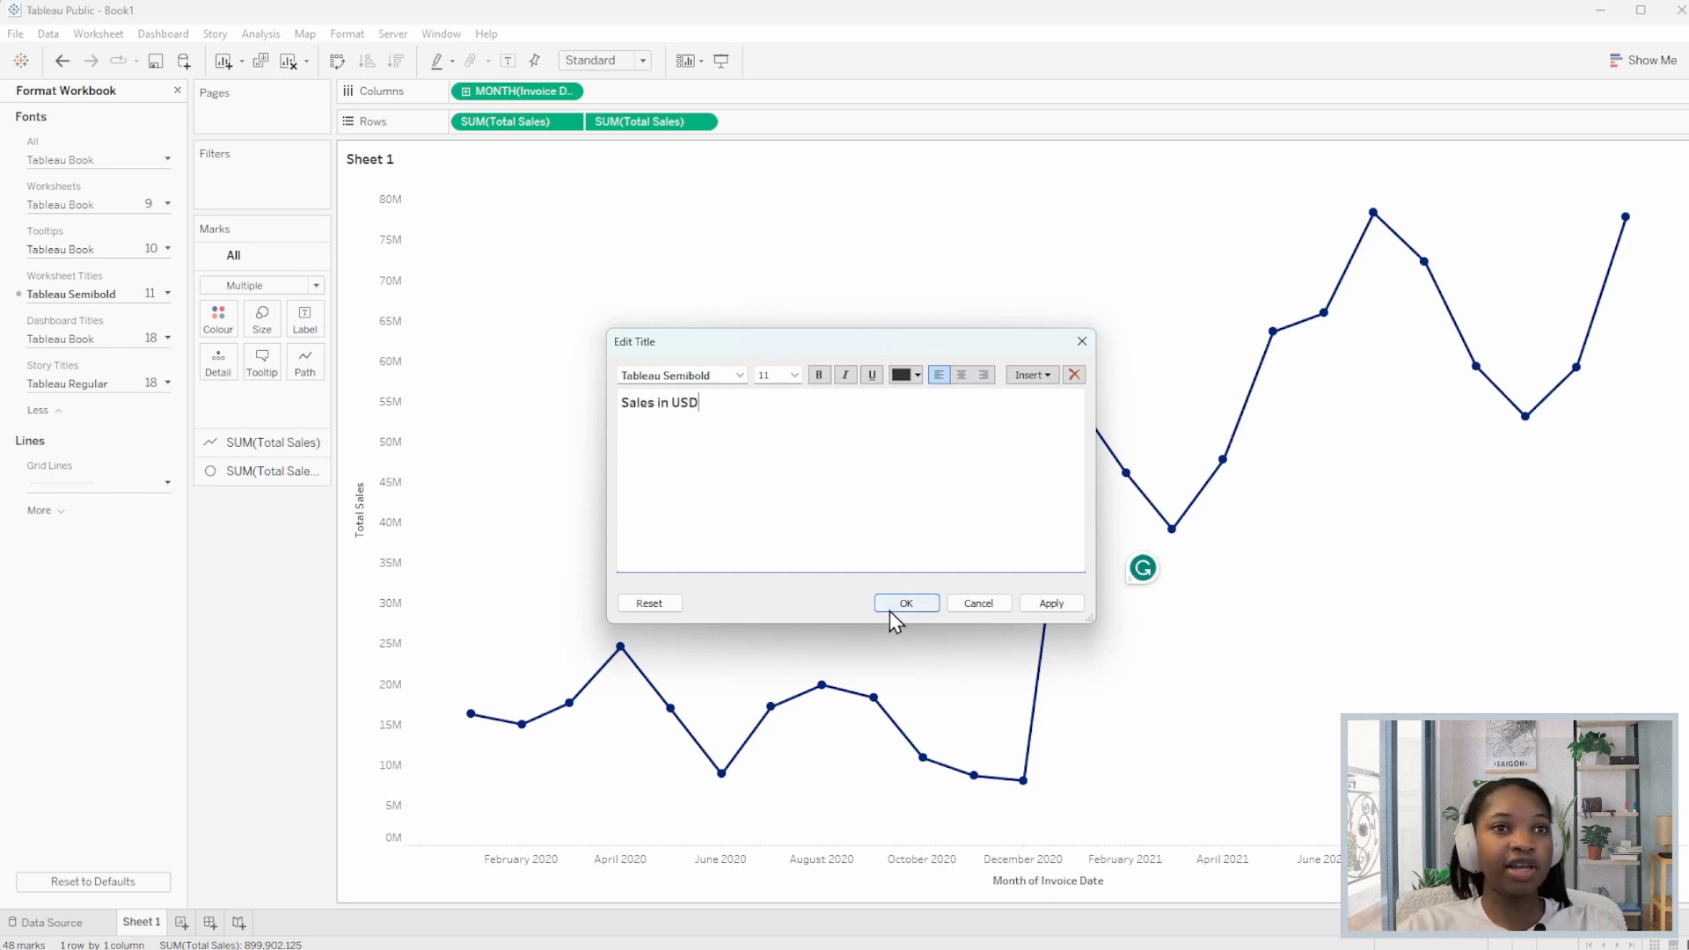
{"action": "left_click", "coordinate": [890, 607]}
{"action": "left_click", "coordinate": [179, 90]}
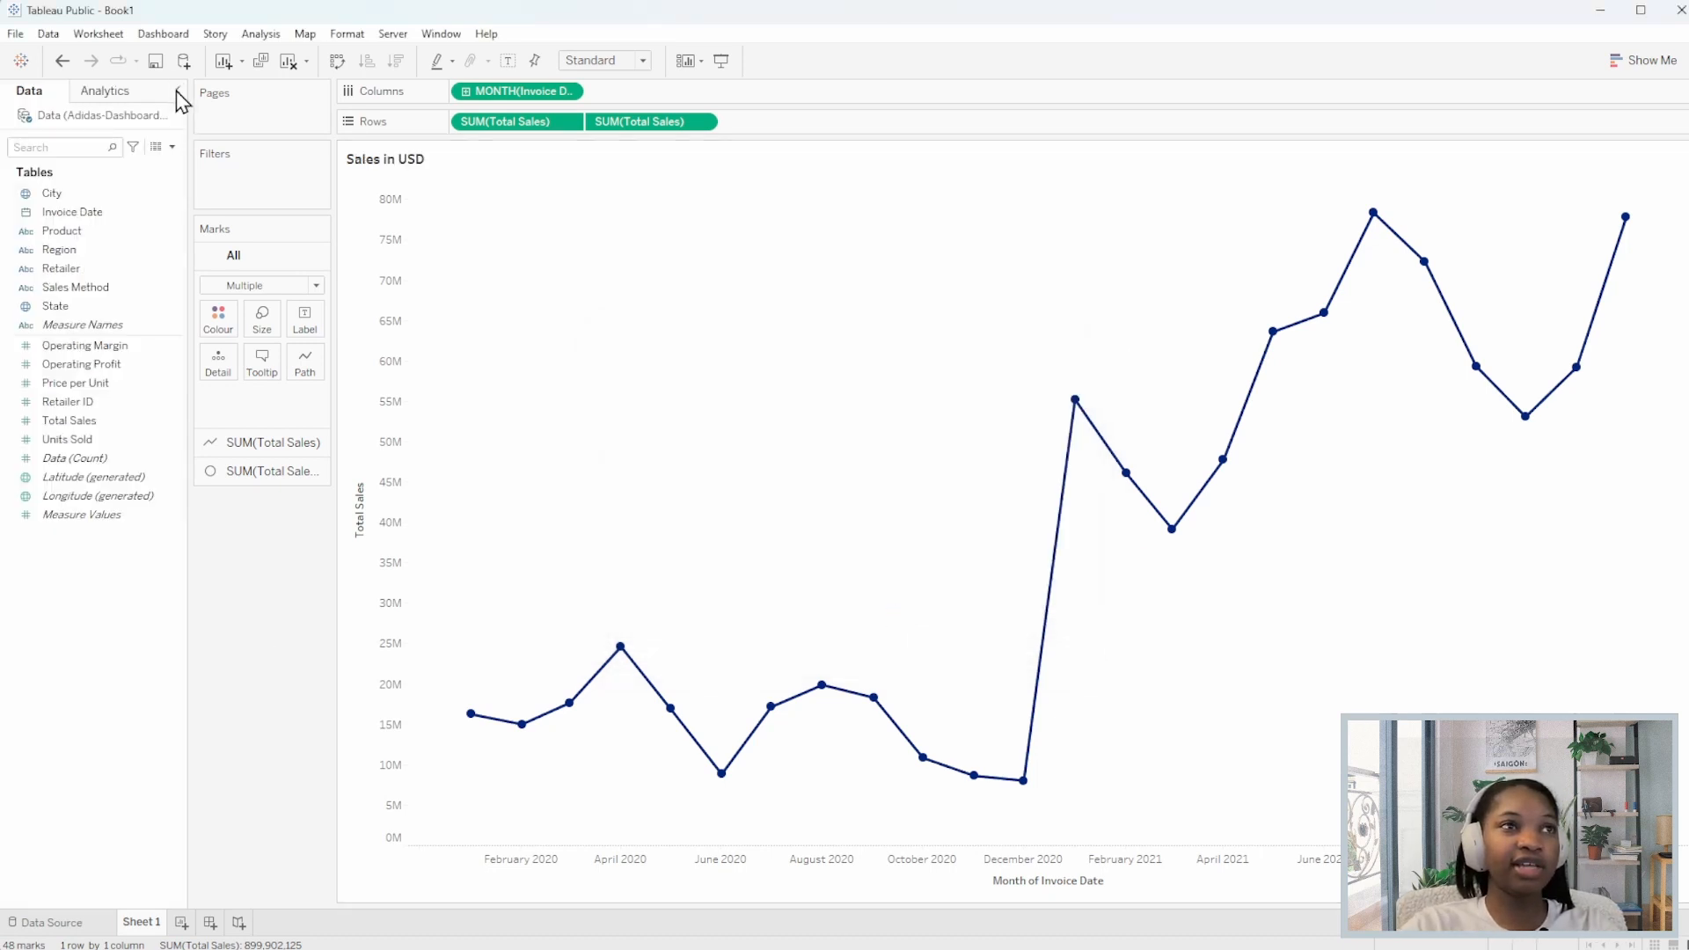
Rename the worksheet Sheet 1 as "Line Chart".
{"action": "right_click", "coordinate": [142, 922]}
{"action": "left_click", "coordinate": [253, 720]}
{"action": "type", "text": "L"}
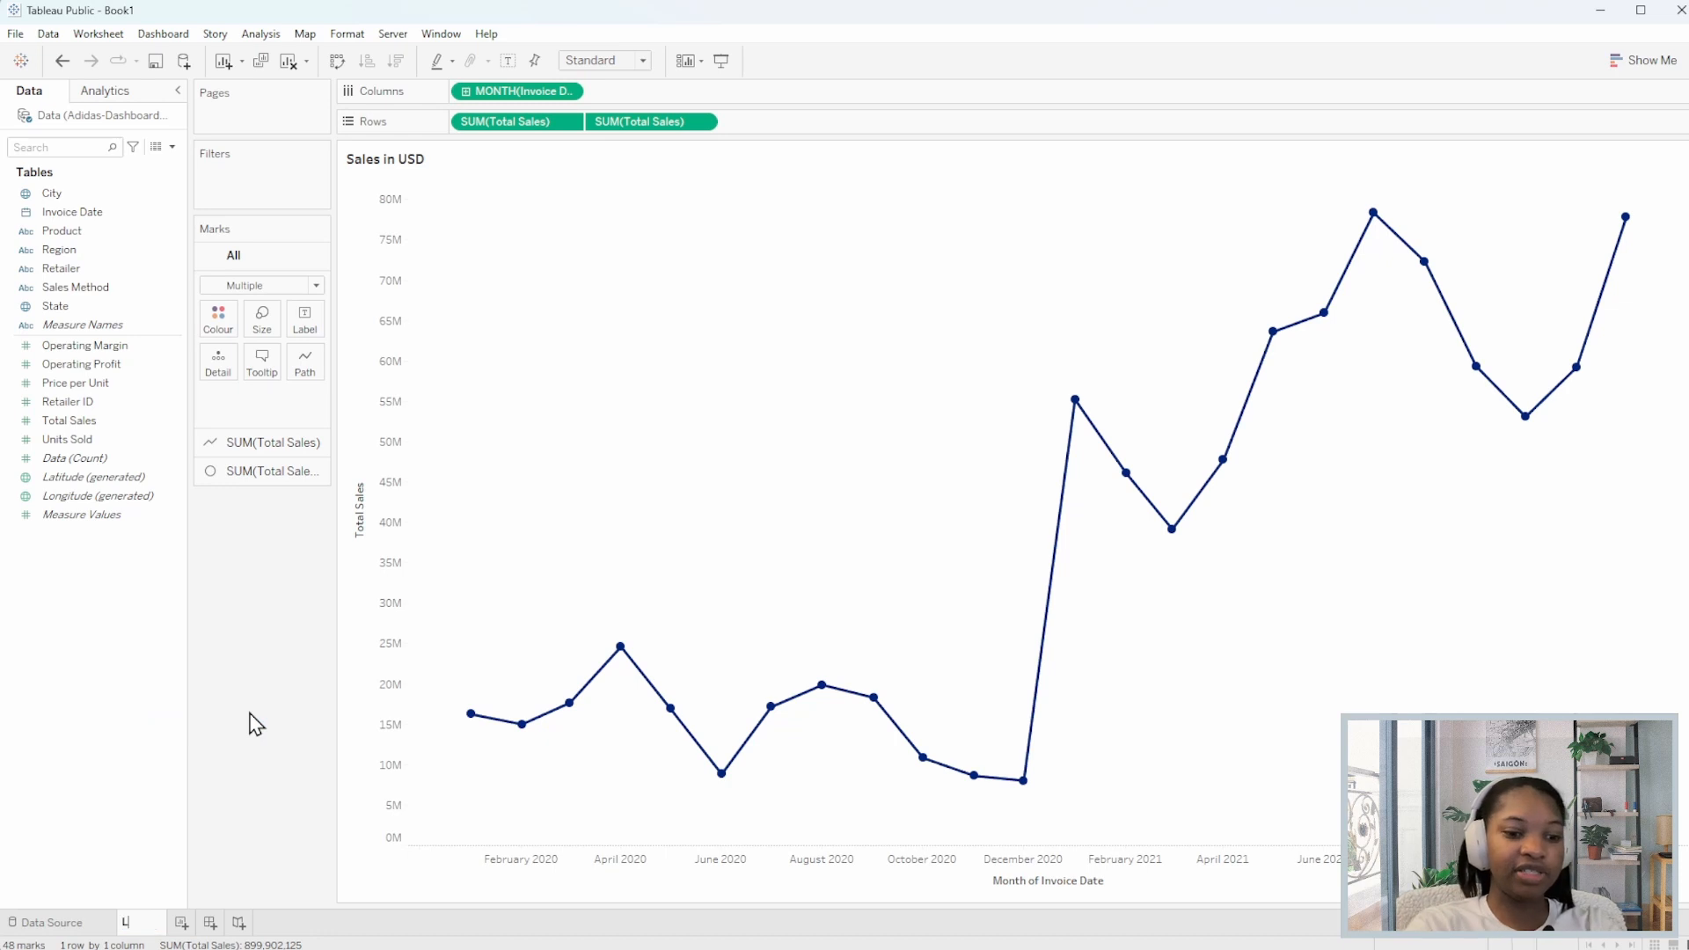
{"action": "type", "text": "ine Chart"}
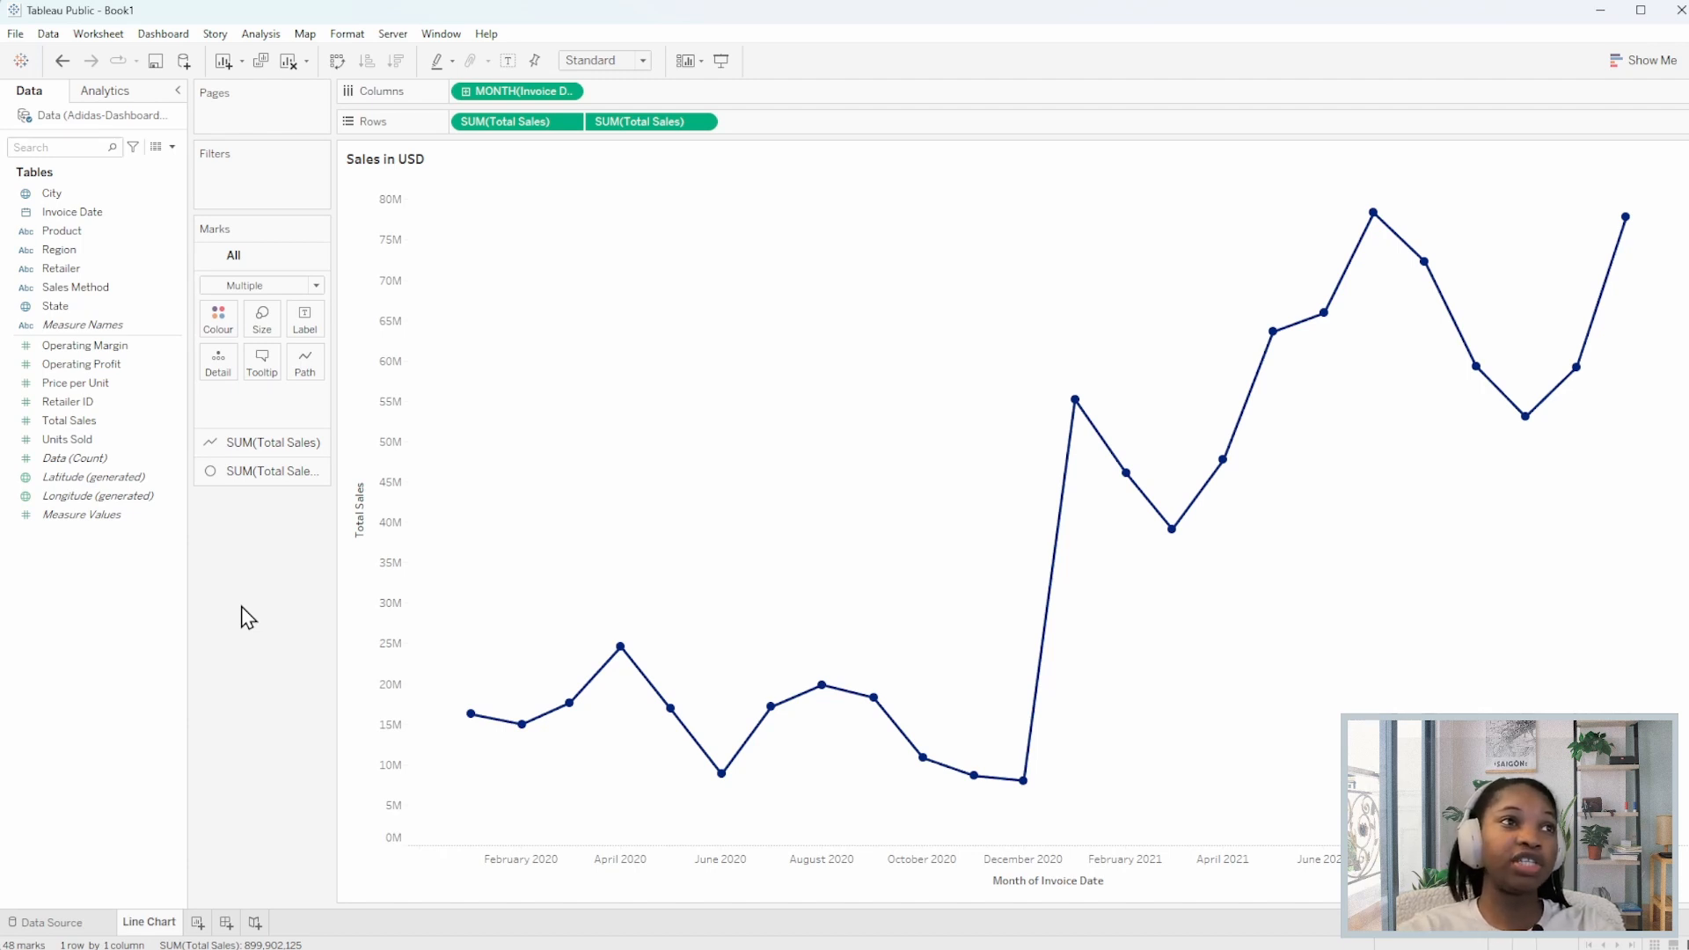
Review the Years, Region and Product filters in the reference dashboard image.
{"action": "key", "text": "super"}
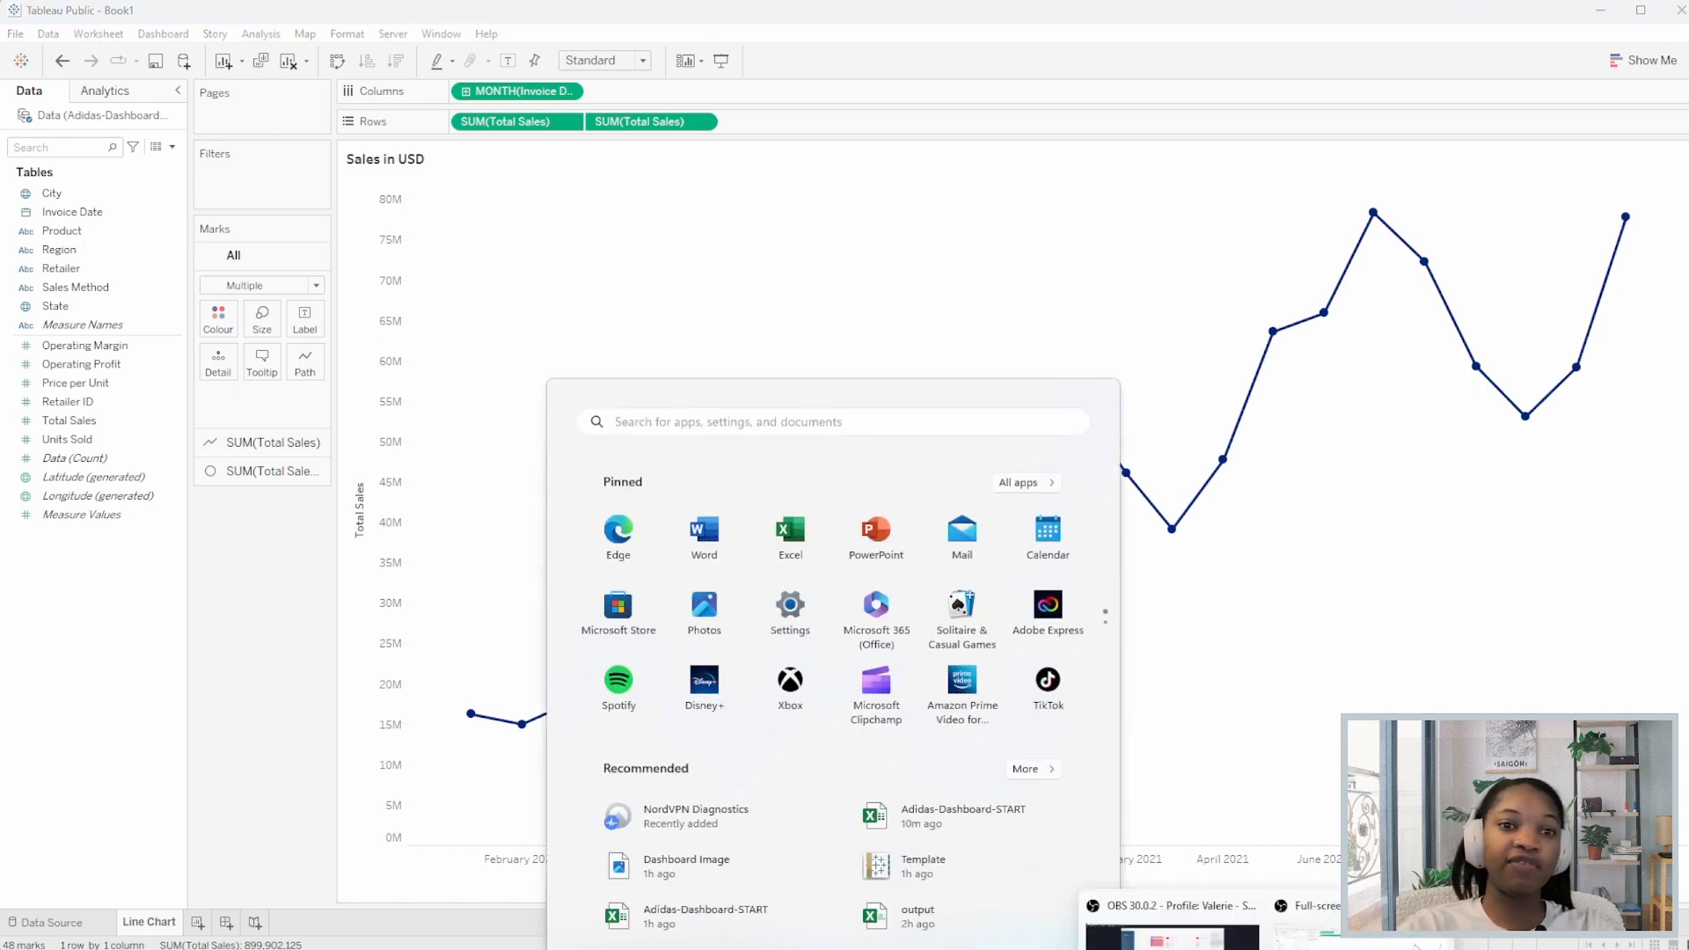
{"action": "left_click", "coordinate": [1363, 948]}
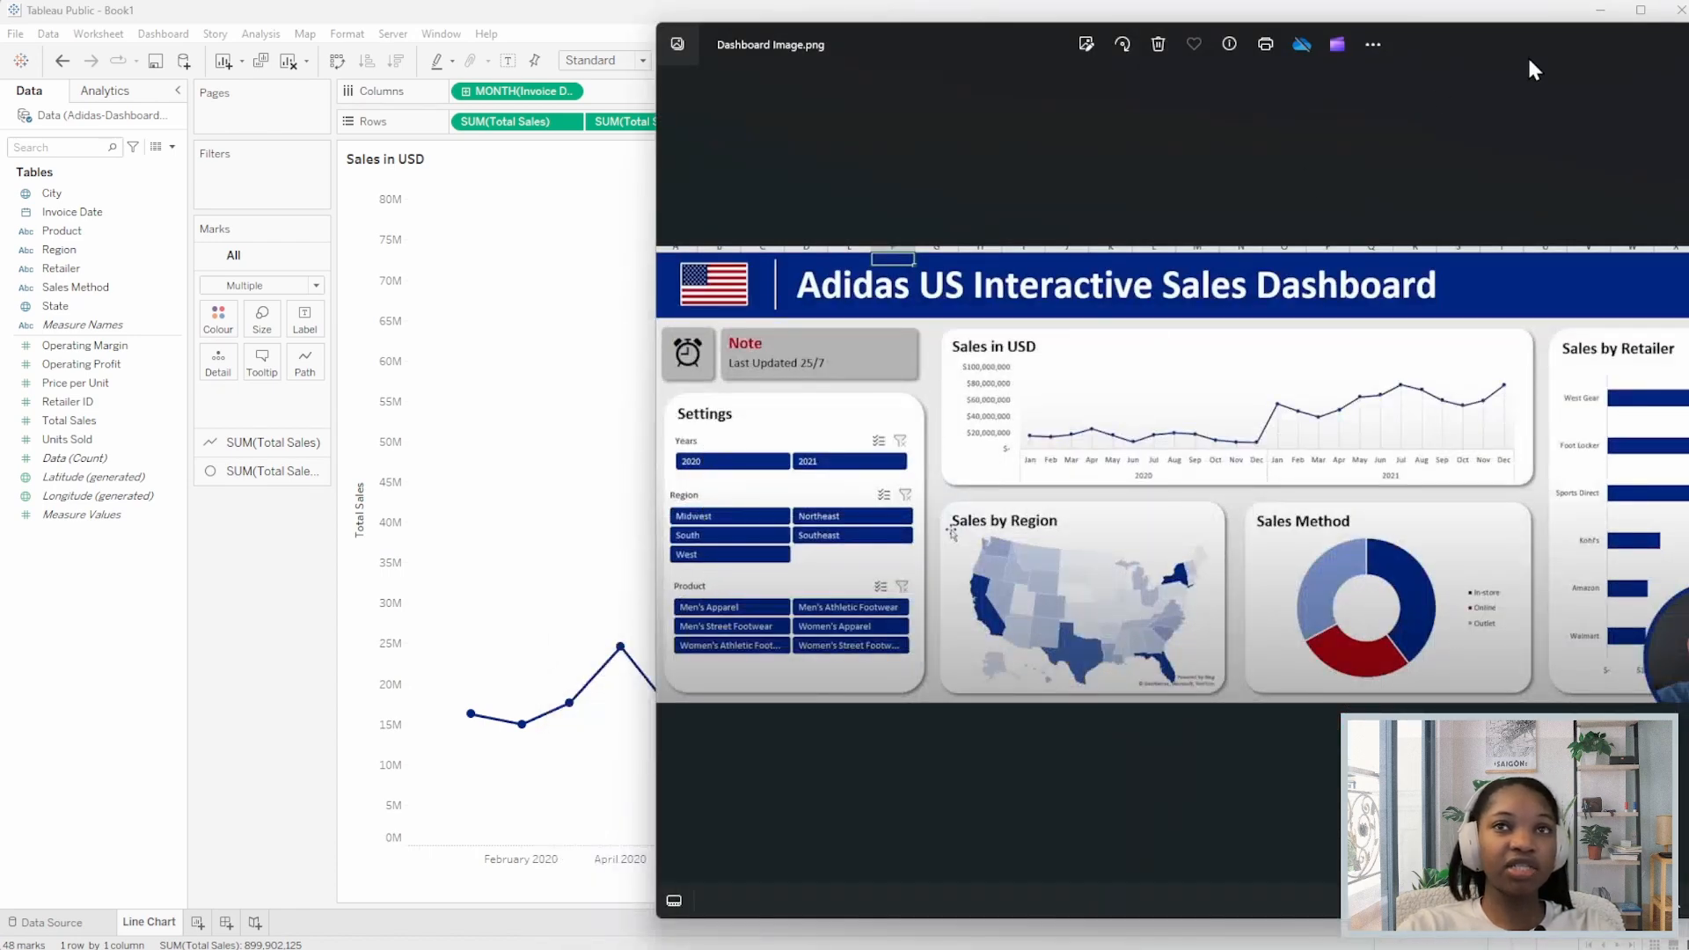
{"action": "left_click", "coordinate": [1684, 44]}
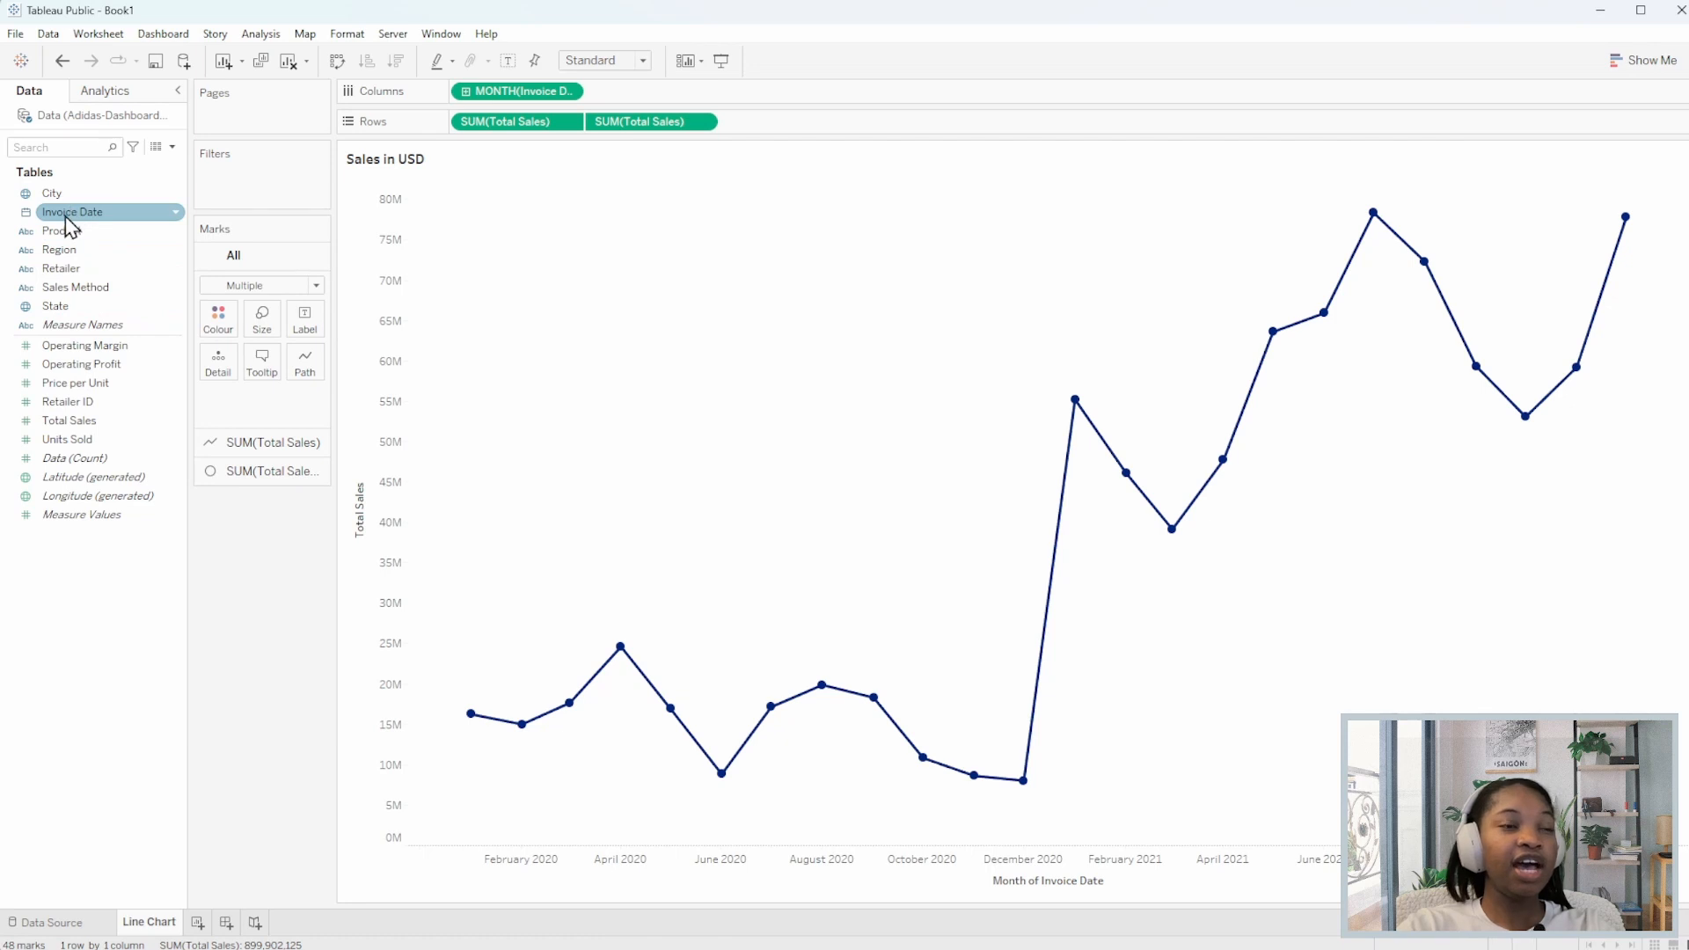
Add an Invoice Date filter by Years that includes 2020 and 2021.
{"action": "left_click_drag", "start_coordinate": [66, 218], "coordinate": [245, 185]}
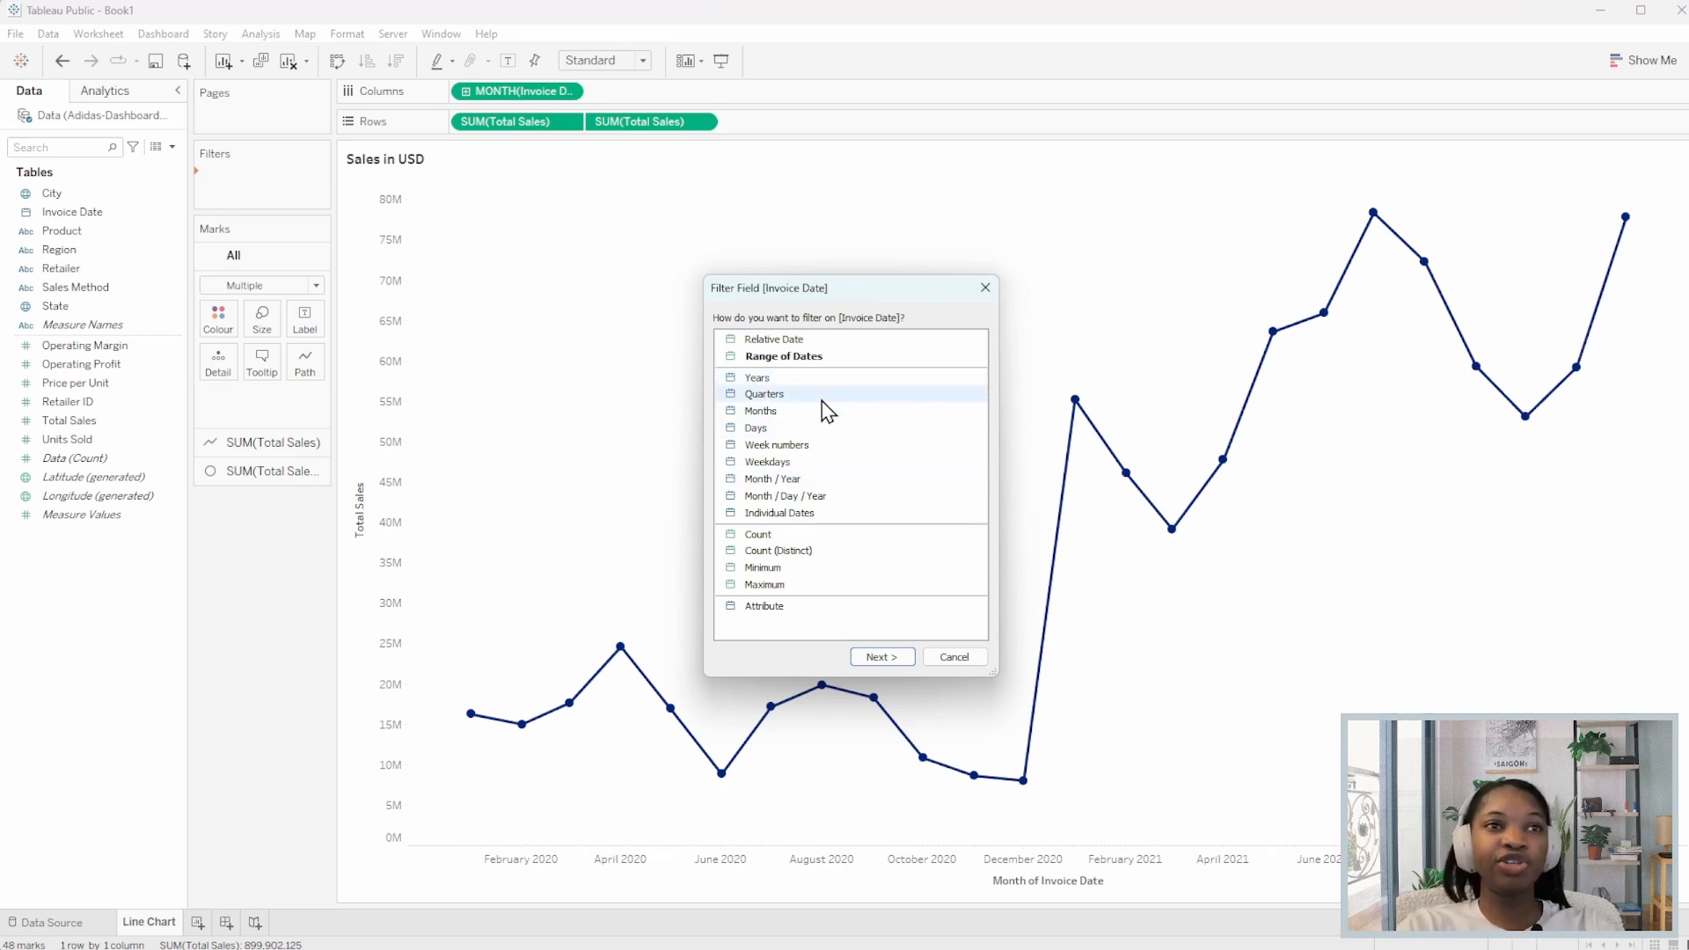
{"action": "left_click", "coordinate": [811, 378]}
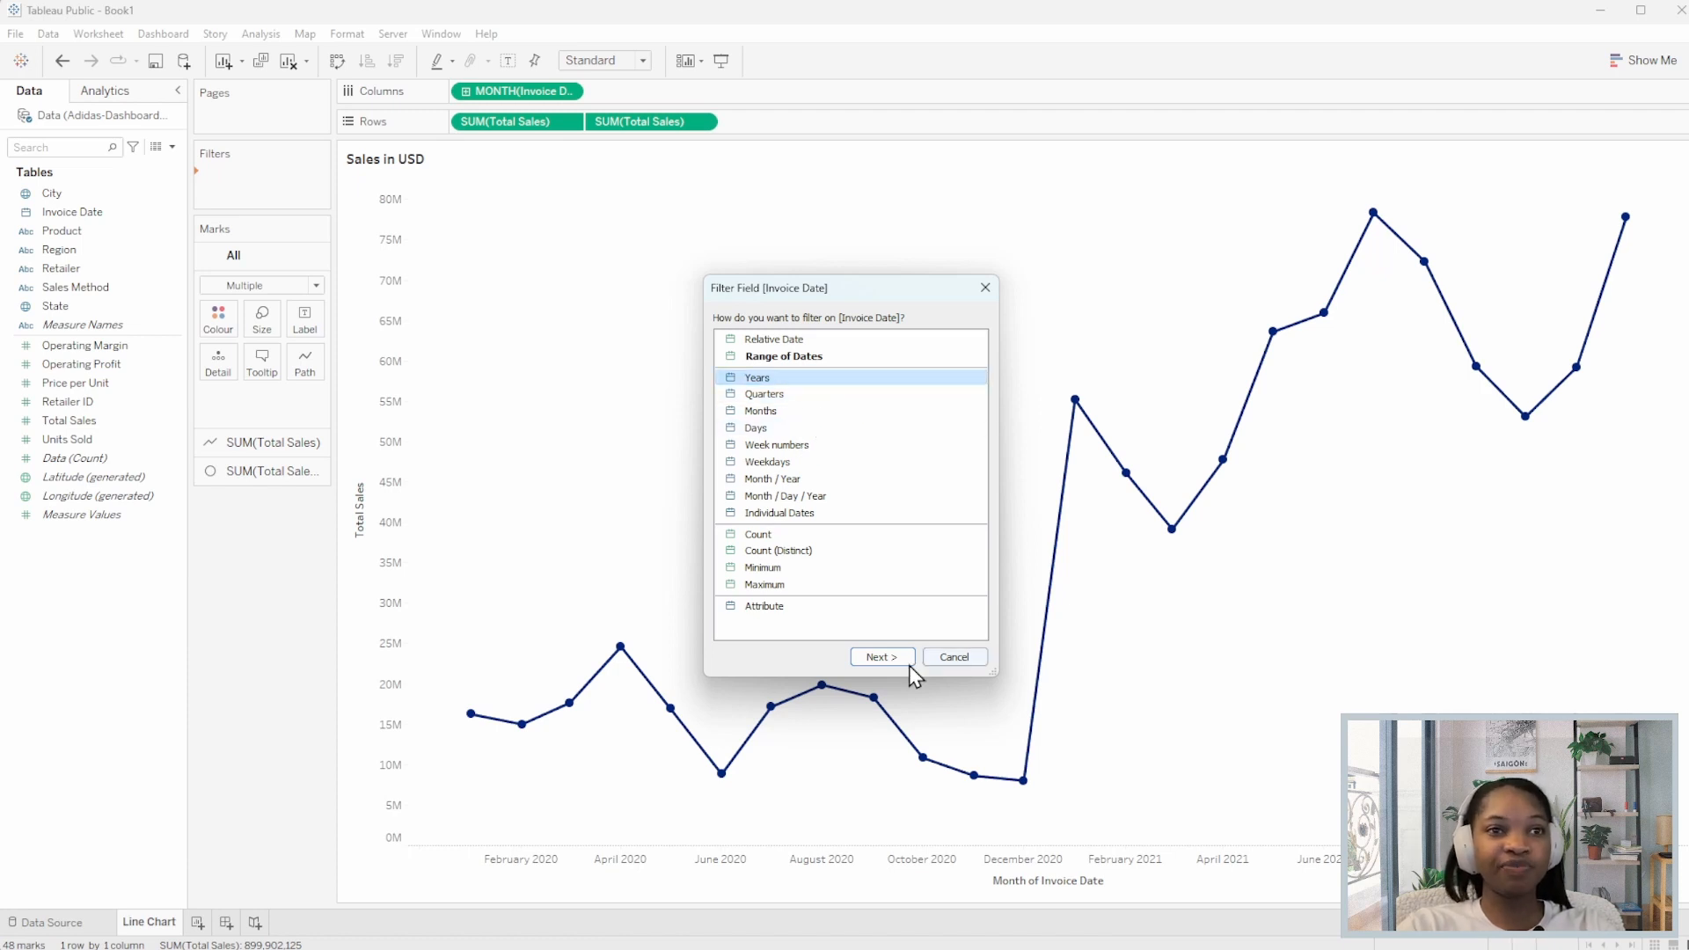
{"action": "left_click", "coordinate": [883, 656]}
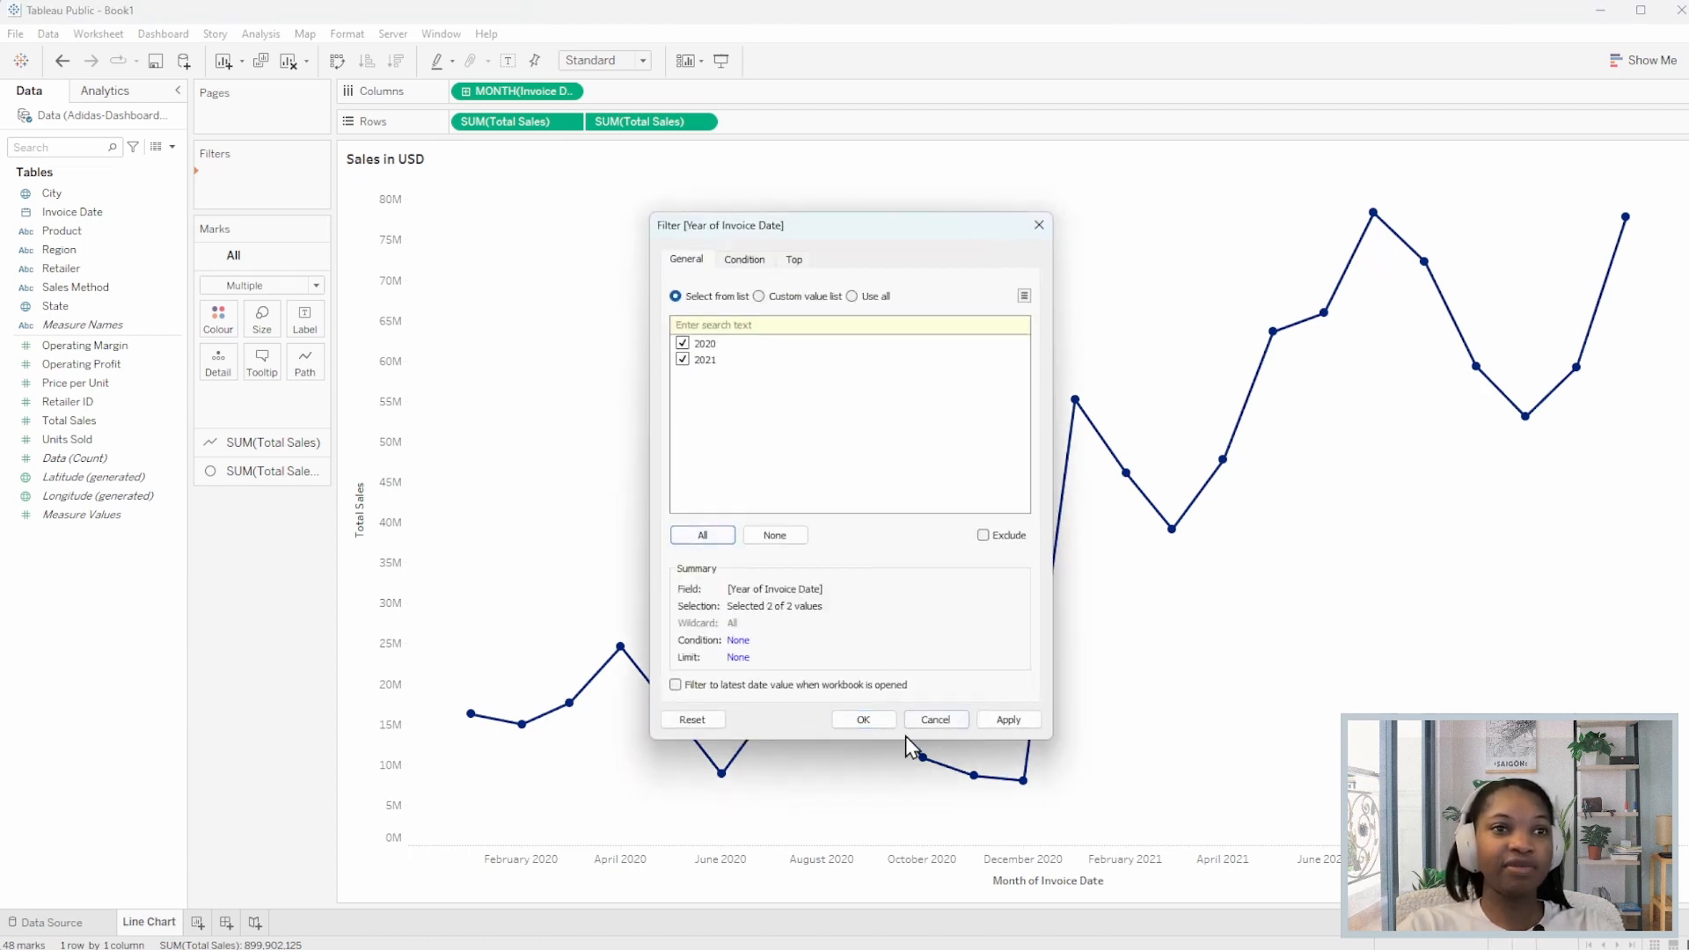
{"action": "left_click", "coordinate": [863, 720]}
Apply the Invoice Date year filter to all worksheets using this data source.
{"action": "right_click", "coordinate": [274, 187]}
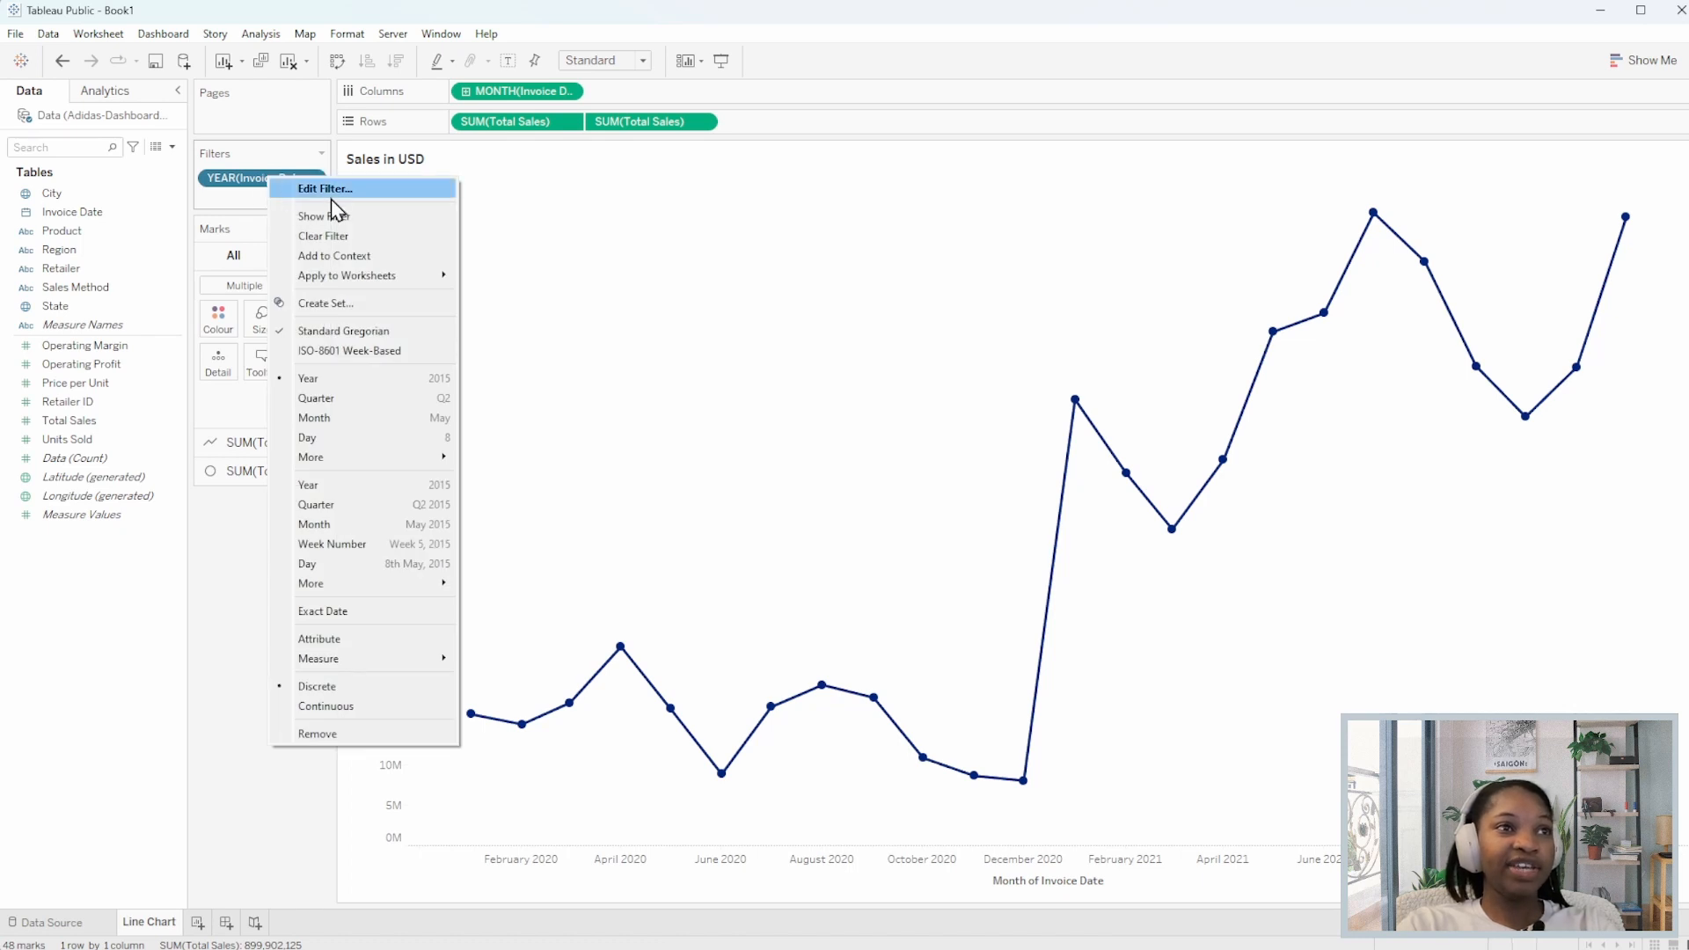
{"action": "mouse_move", "coordinate": [368, 278]}
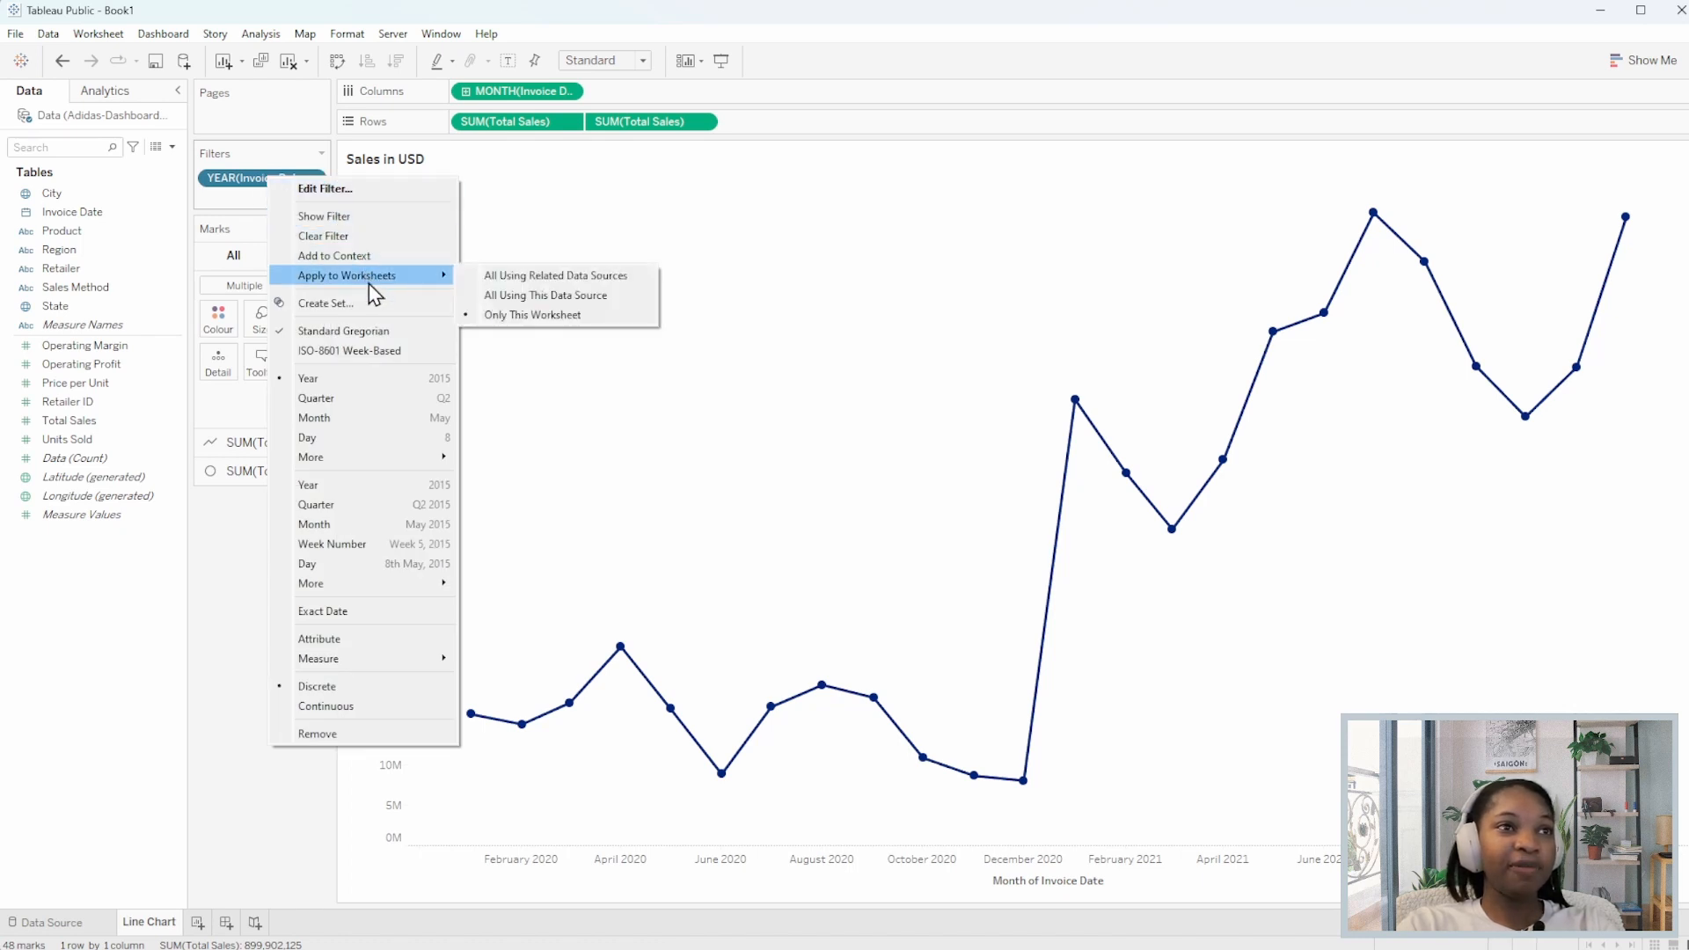
{"action": "left_click", "coordinate": [563, 299]}
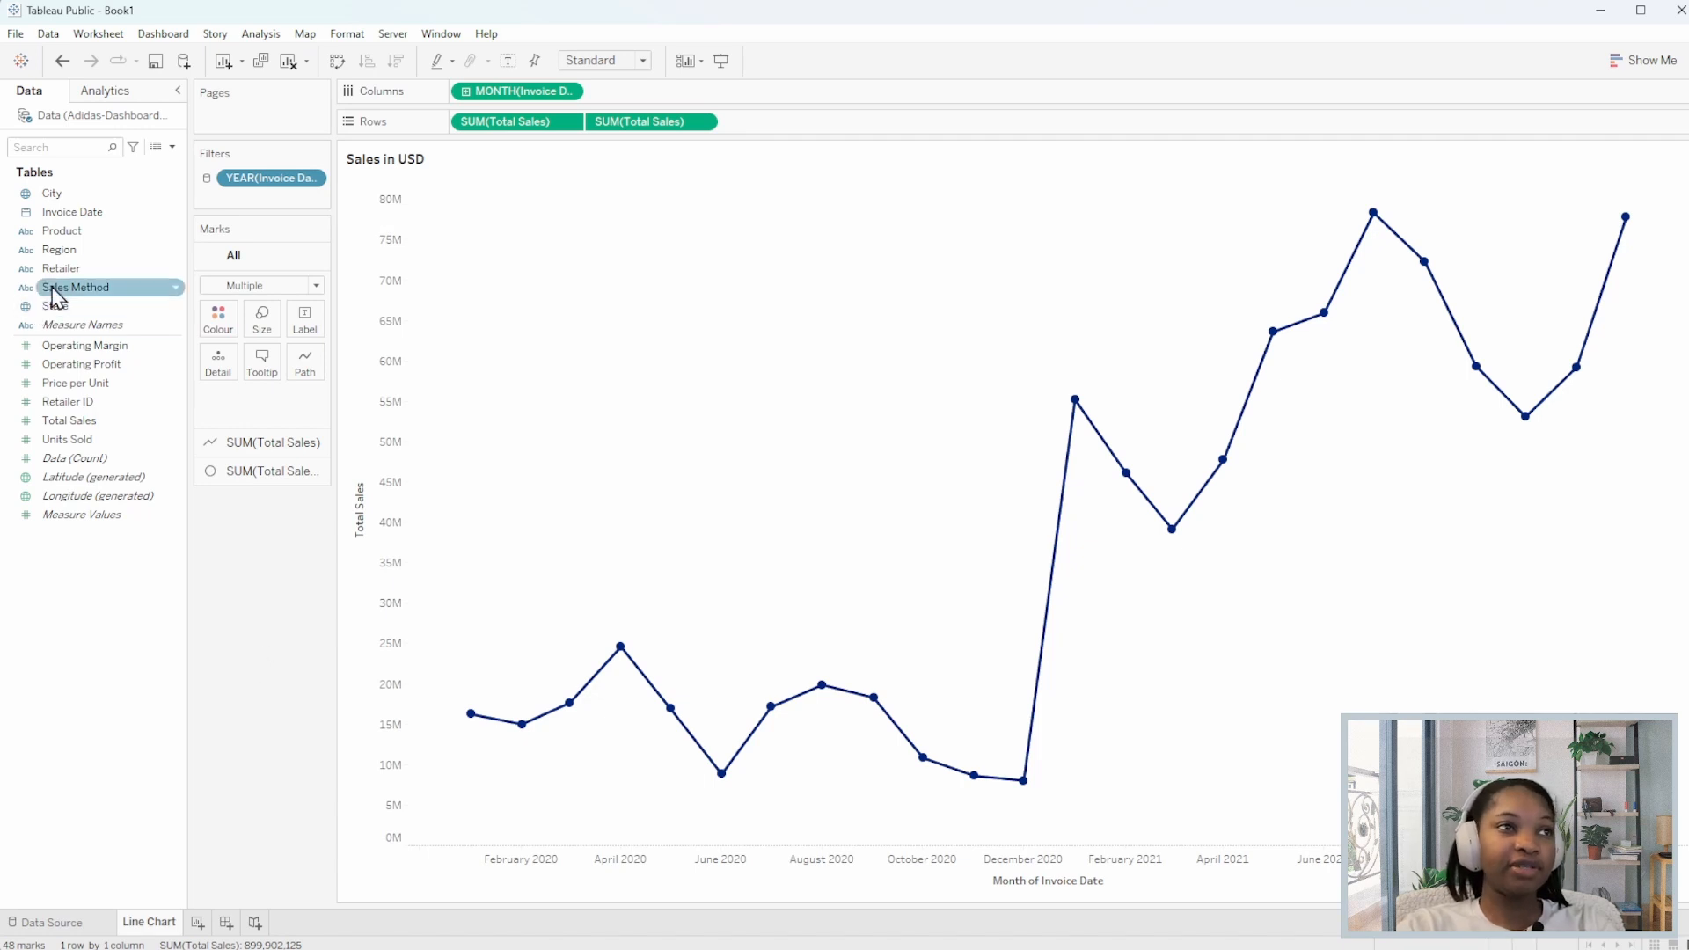
Add a Region filter that includes all five regions and apply it to all worksheets using this data source.
{"action": "left_click_drag", "start_coordinate": [72, 251], "coordinate": [246, 198]}
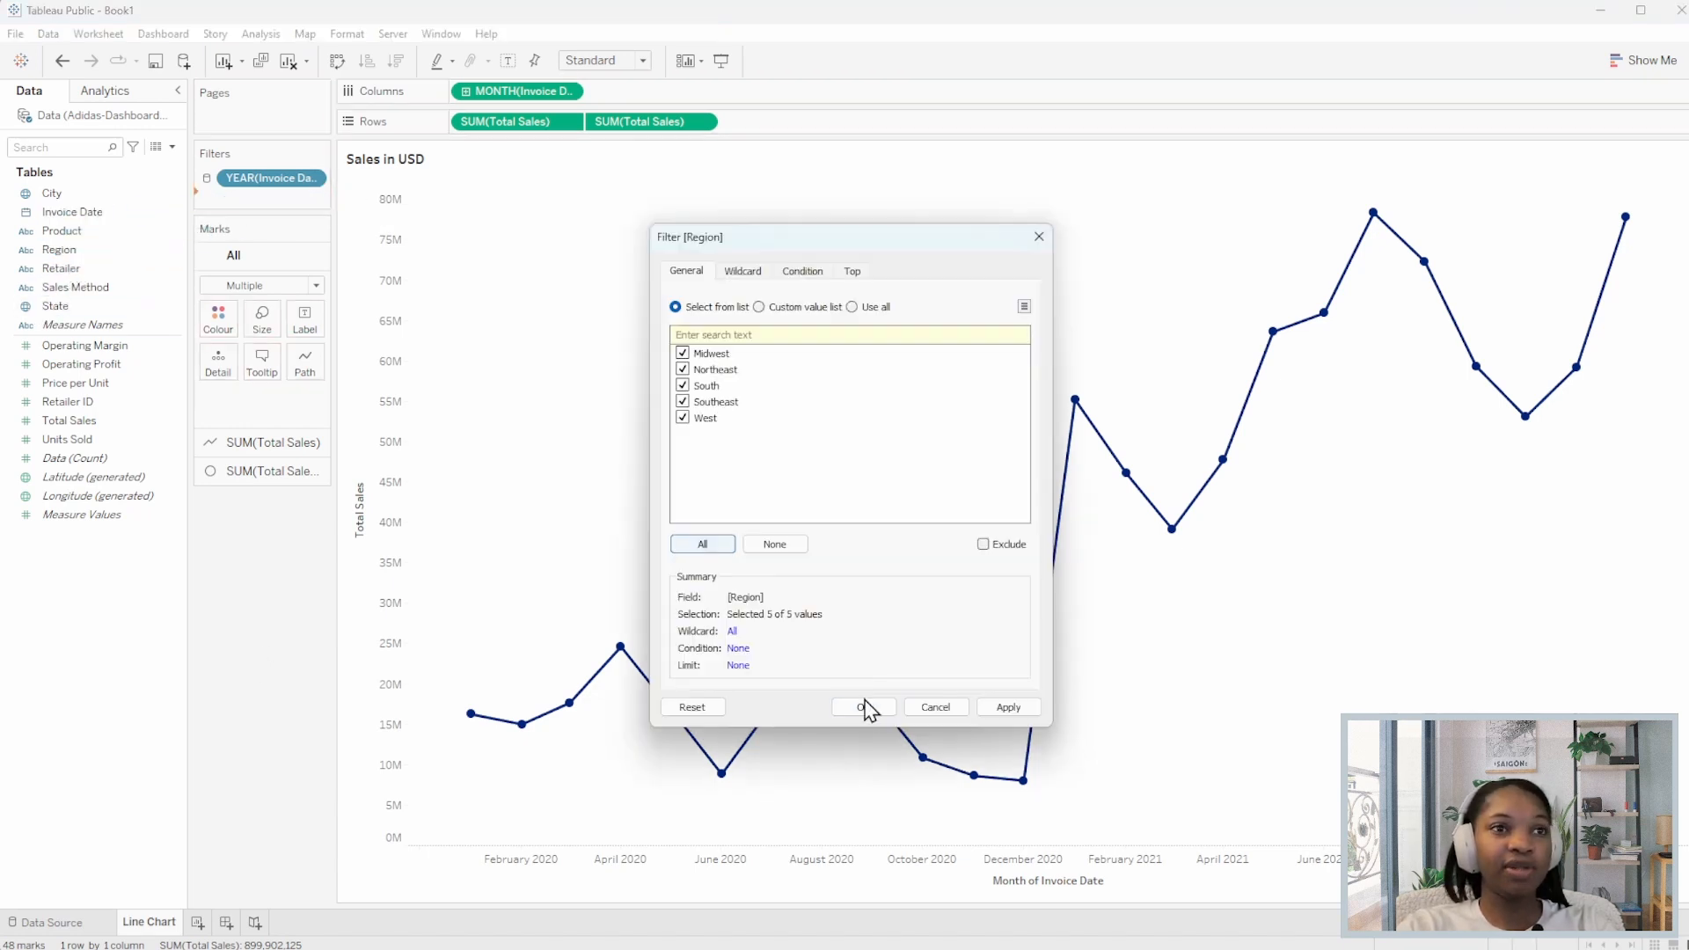
{"action": "left_click", "coordinate": [871, 709]}
{"action": "right_click", "coordinate": [264, 200]}
{"action": "mouse_move", "coordinate": [430, 294]}
{"action": "left_click", "coordinate": [500, 317]}
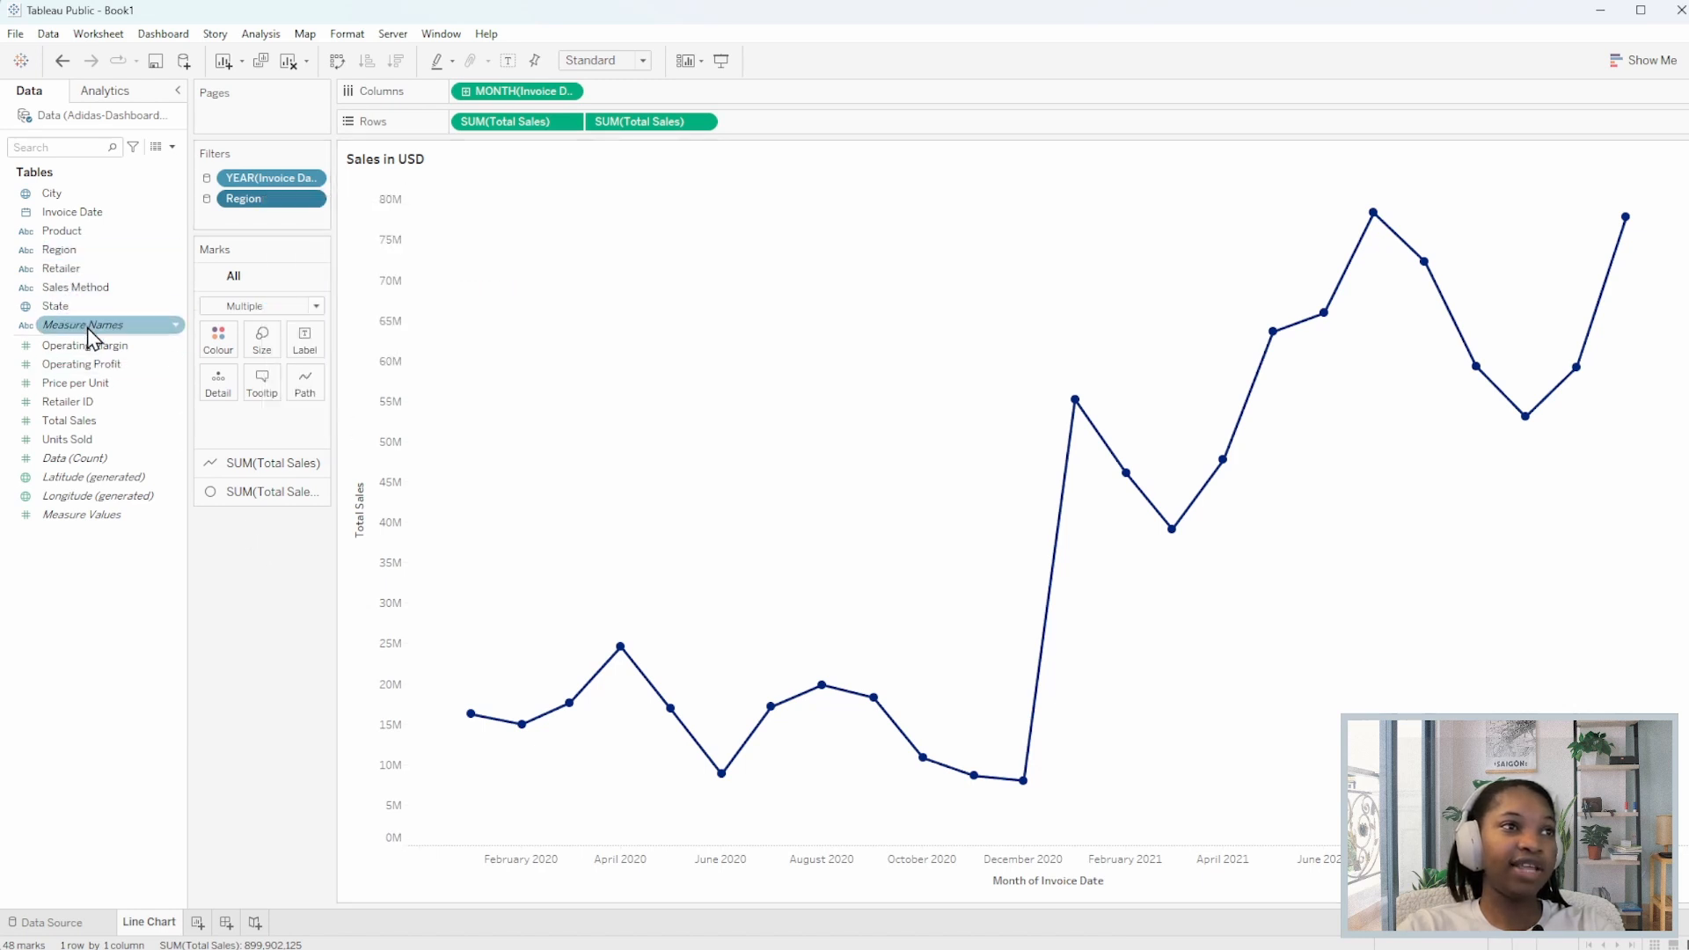
Add a Product filter and apply it to all worksheets using this data source.
{"action": "left_click_drag", "start_coordinate": [63, 231], "coordinate": [255, 219]}
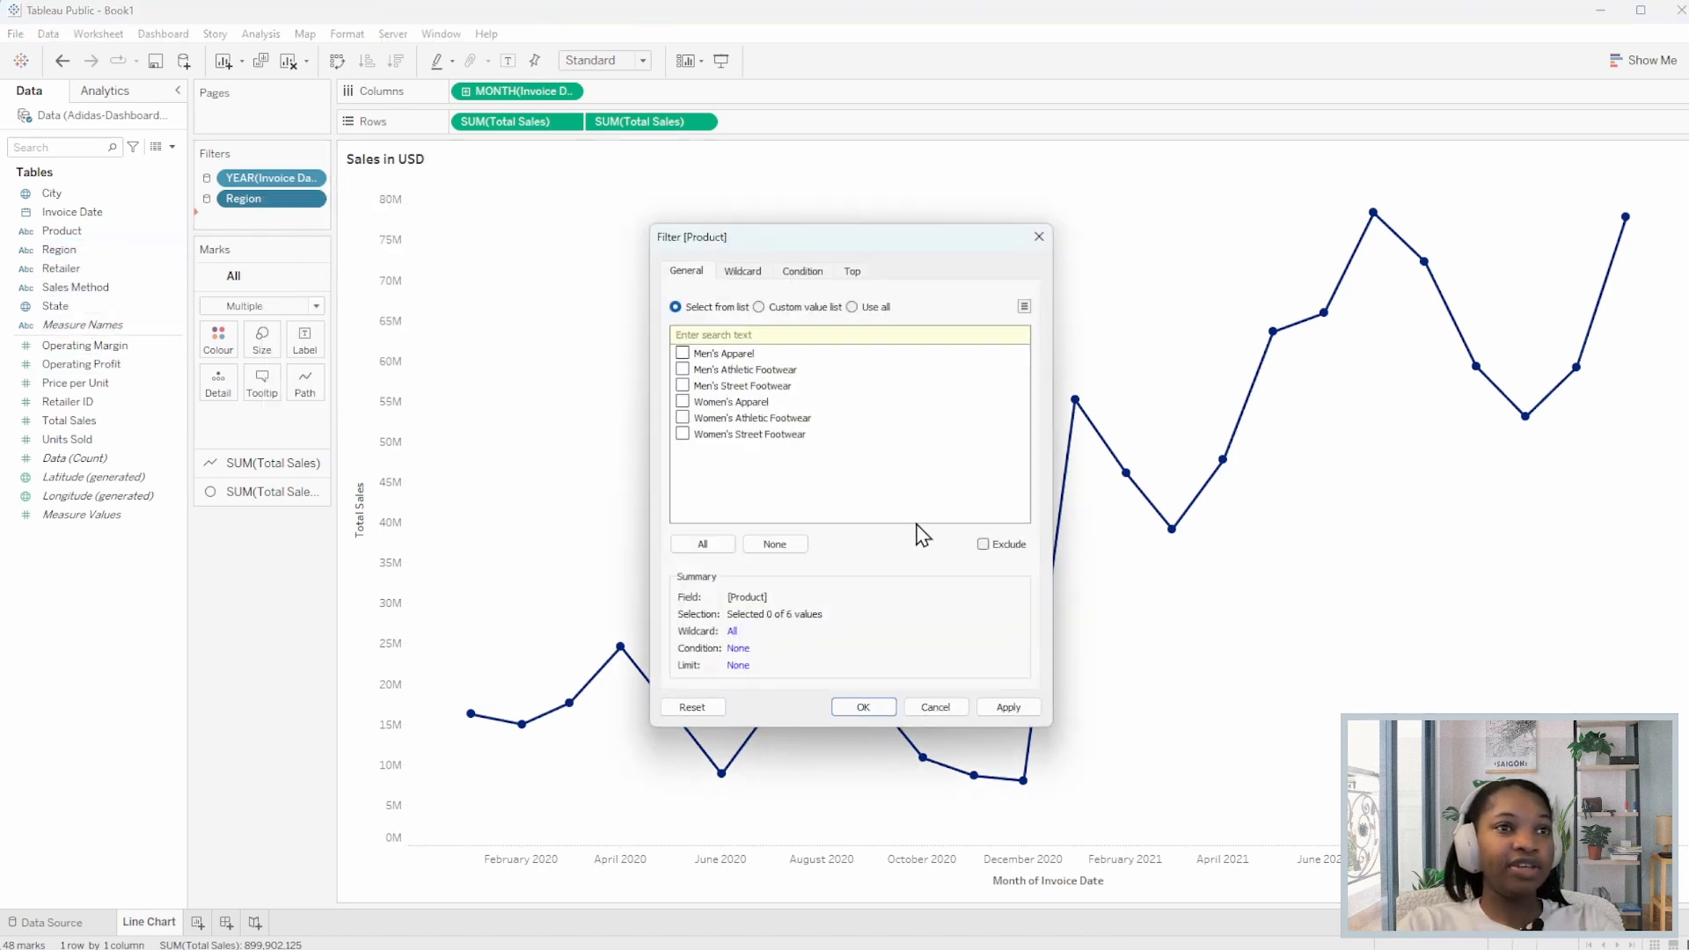
{"action": "left_click", "coordinate": [865, 709]}
{"action": "right_click", "coordinate": [254, 221]}
{"action": "mouse_move", "coordinate": [405, 323]}
{"action": "left_click", "coordinate": [489, 345]}
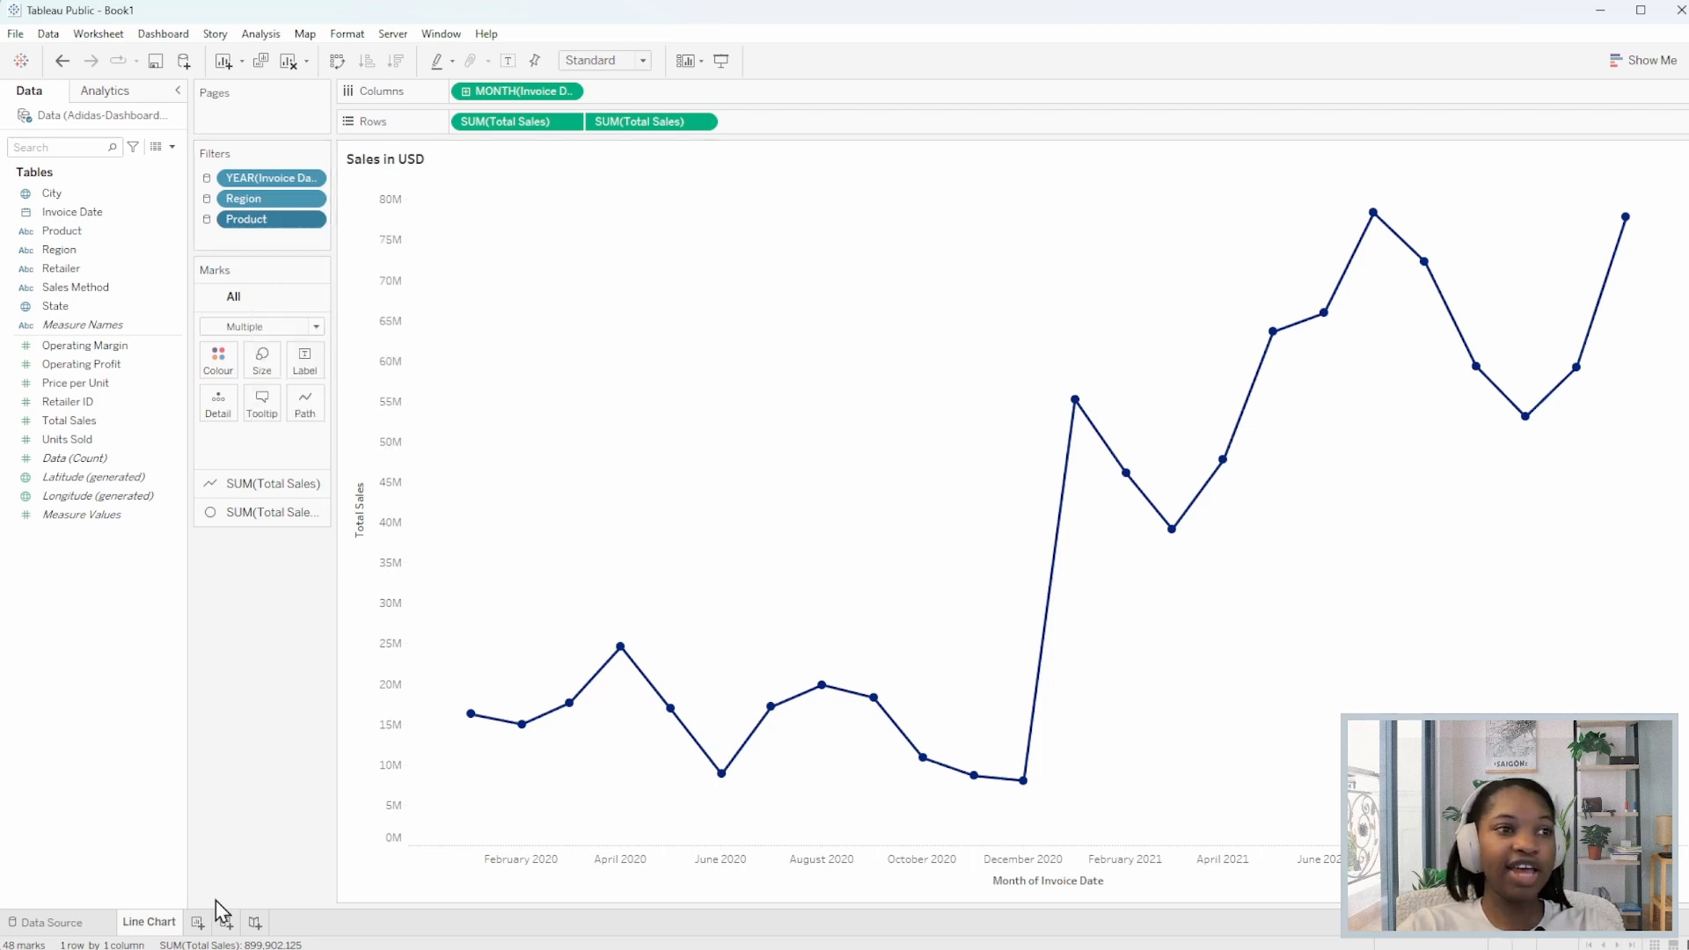
Create a new worksheet and name it "Map".
{"action": "left_click", "coordinate": [207, 923]}
{"action": "right_click", "coordinate": [192, 933]}
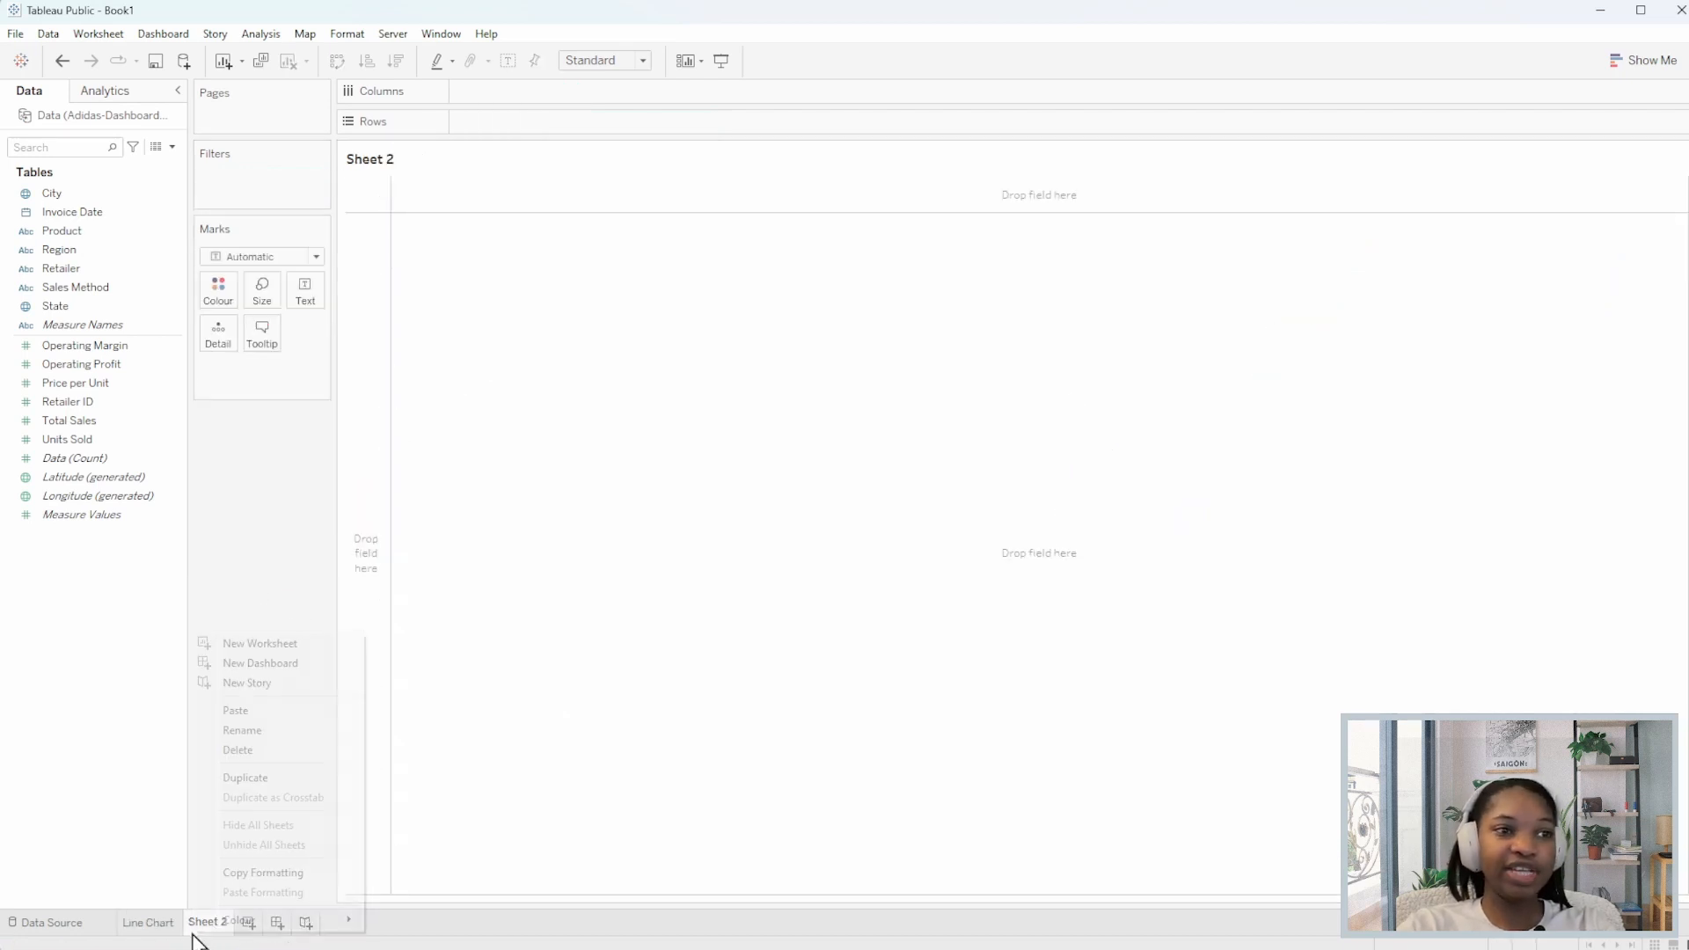
{"action": "left_click", "coordinate": [257, 731]}
{"action": "type", "text": "Map"}
{"action": "key", "text": "Return"}
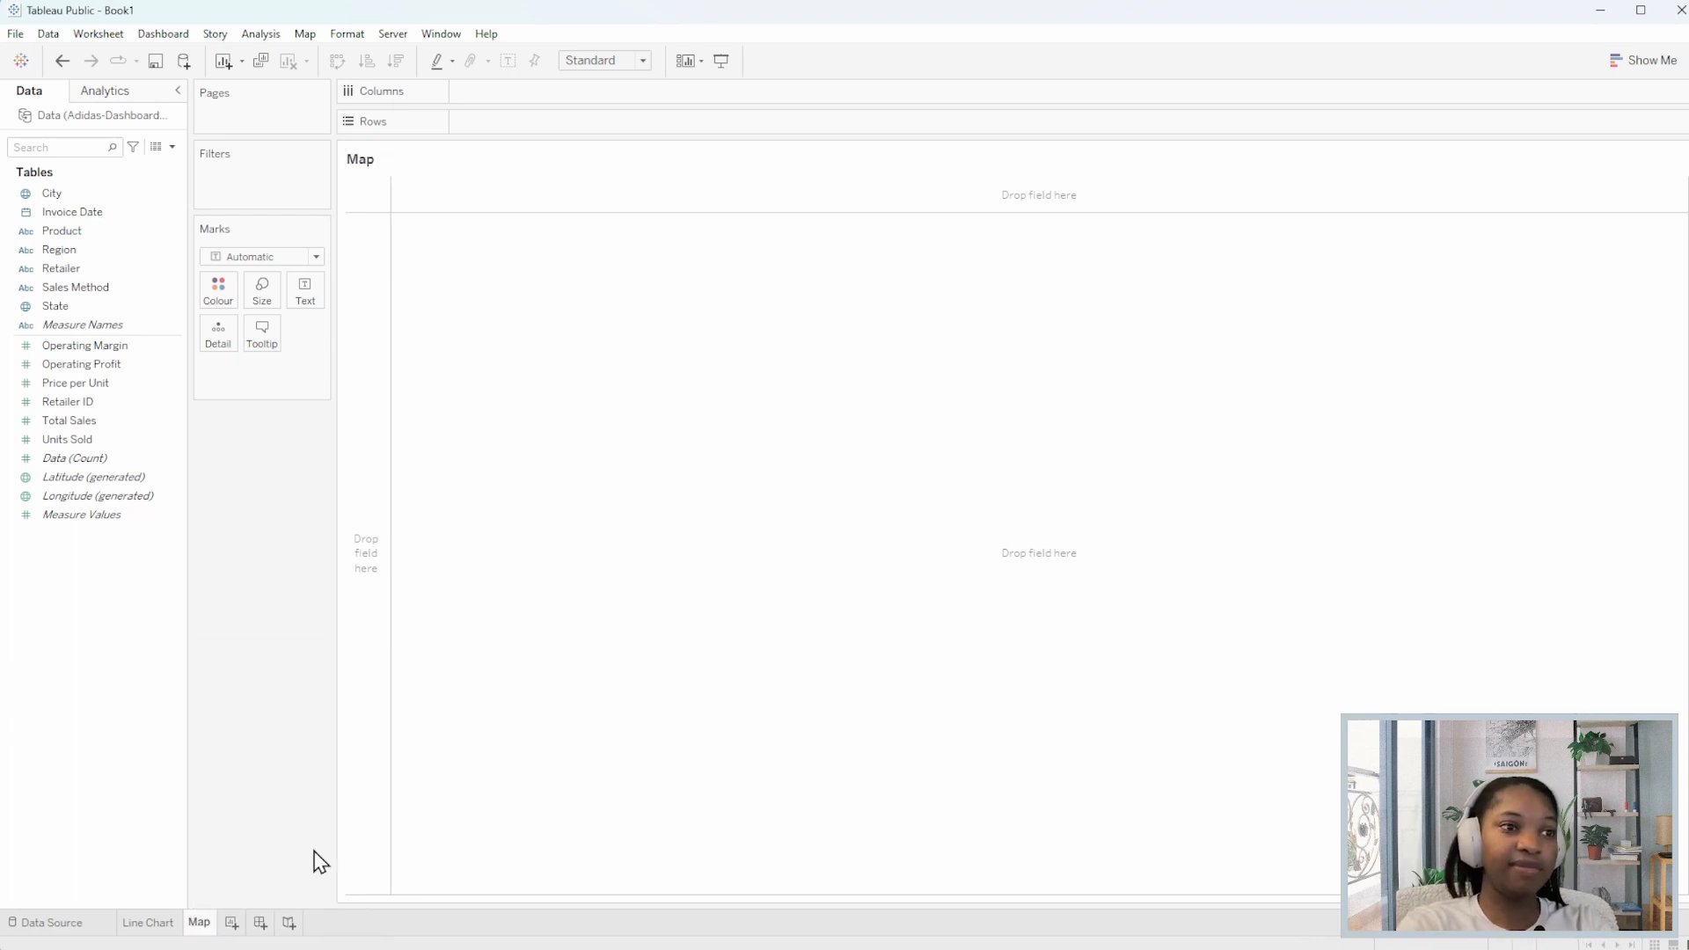
Build a symbol map from the Latitude (generated) and Longitude (generated) fields.
{"action": "left_click", "coordinate": [176, 480]}
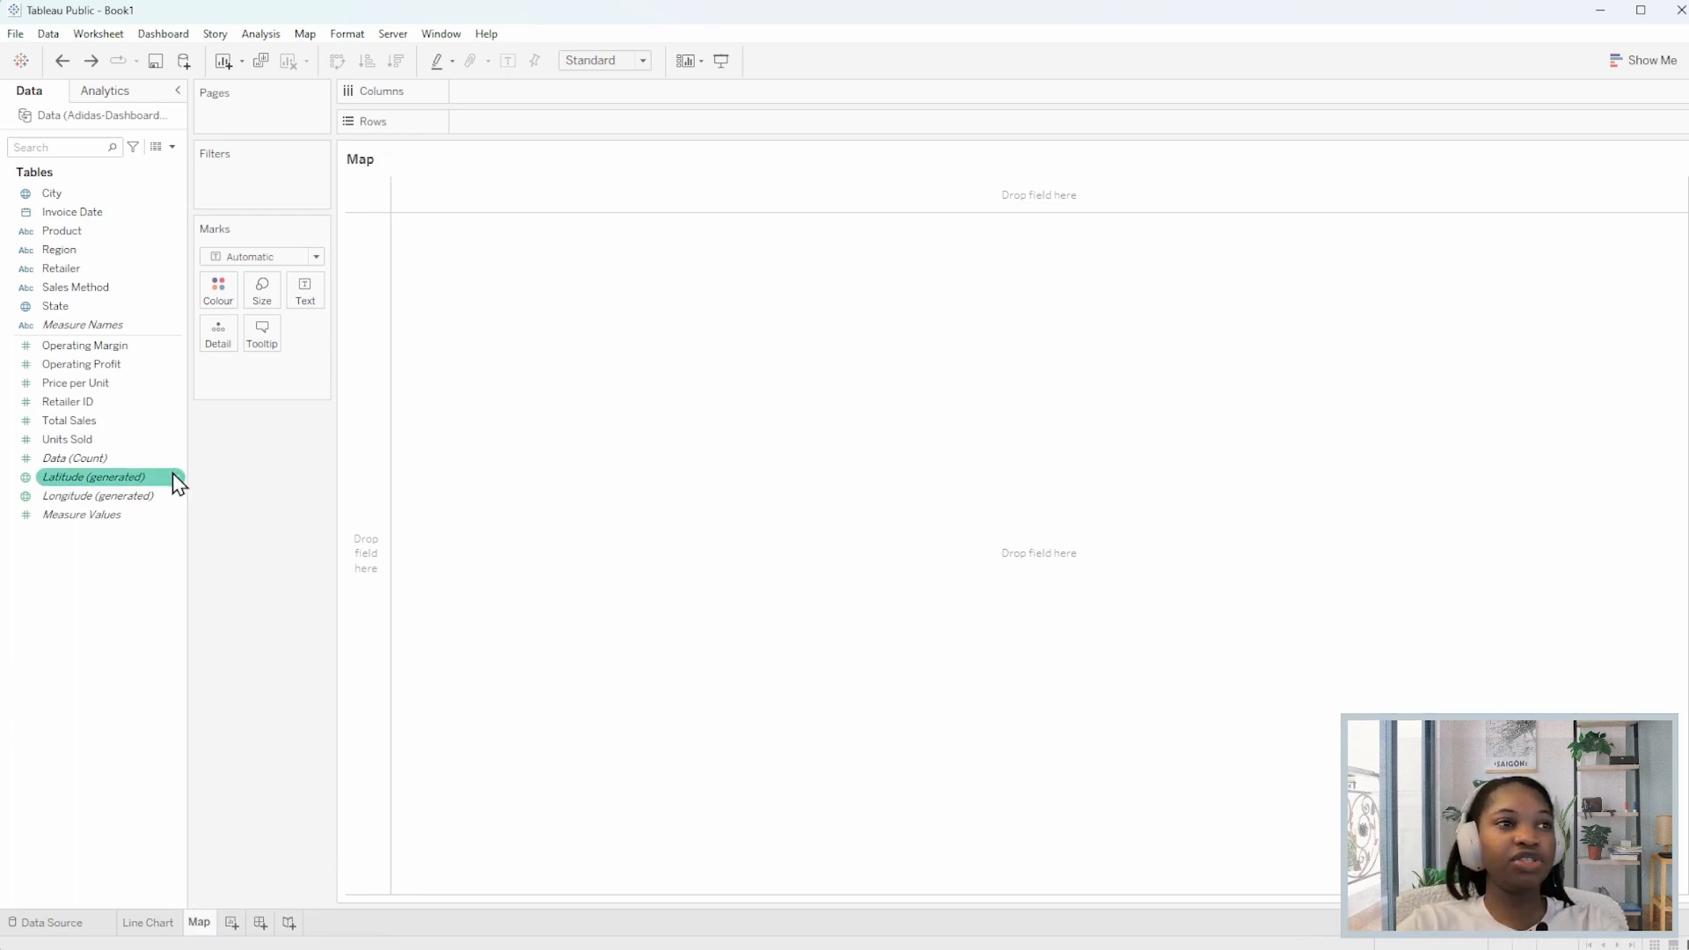
{"action": "left_click", "coordinate": [136, 498], "text": "ctrl"}
{"action": "left_click", "coordinate": [1645, 63]}
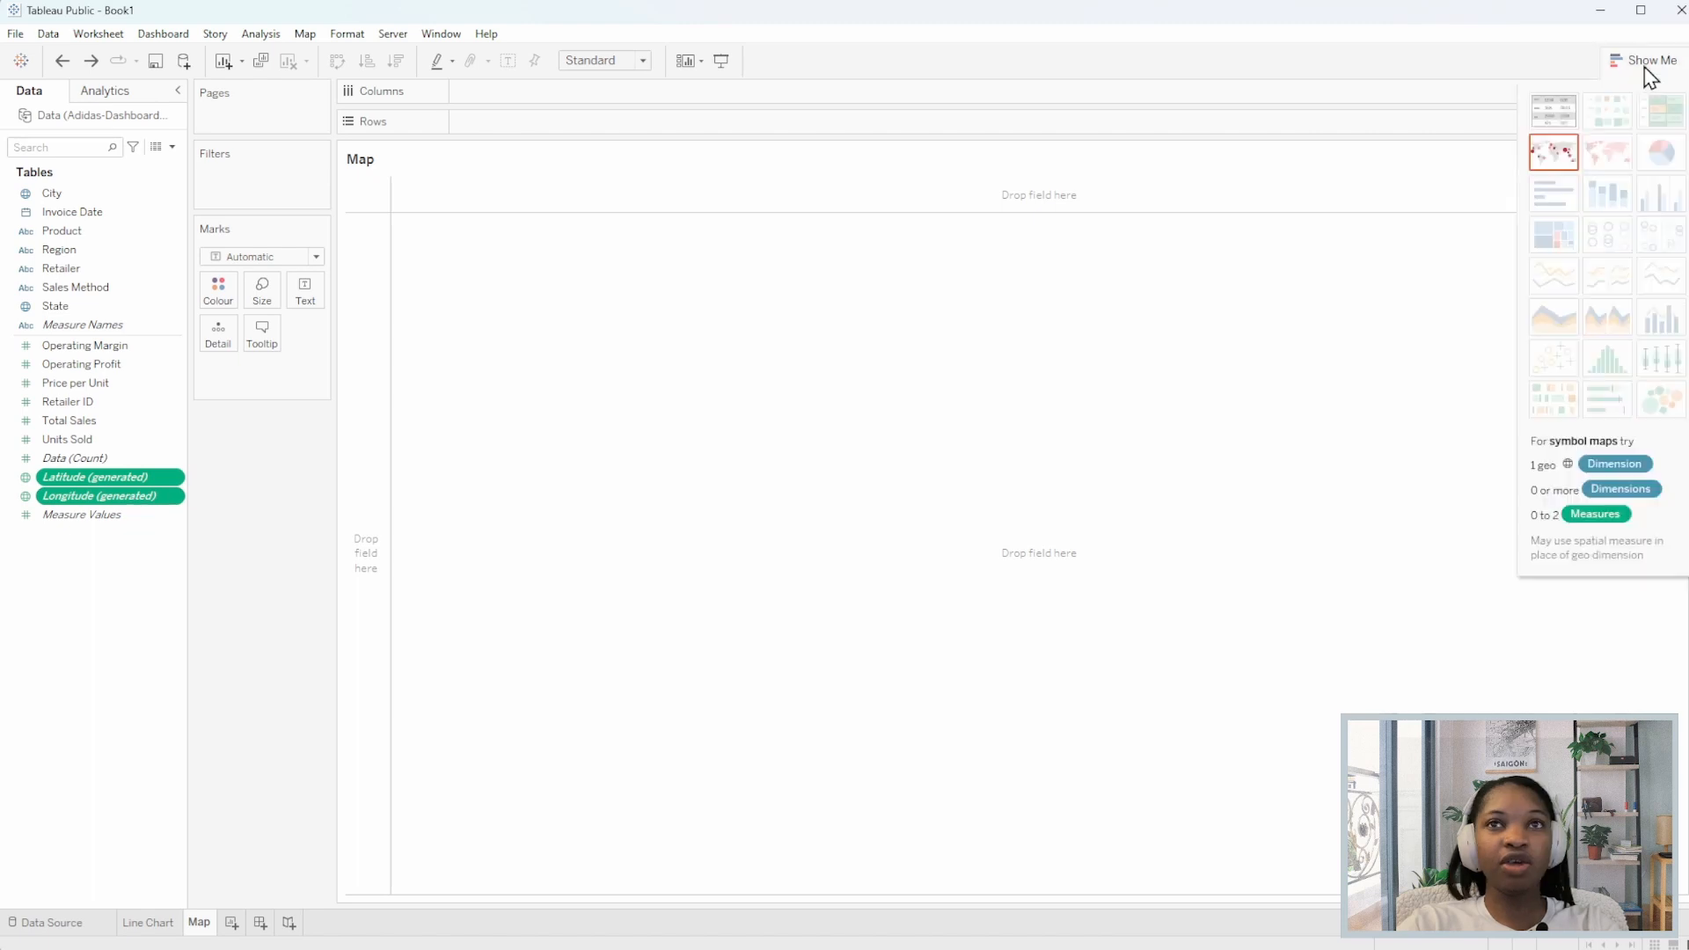
{"action": "left_click", "coordinate": [1547, 150]}
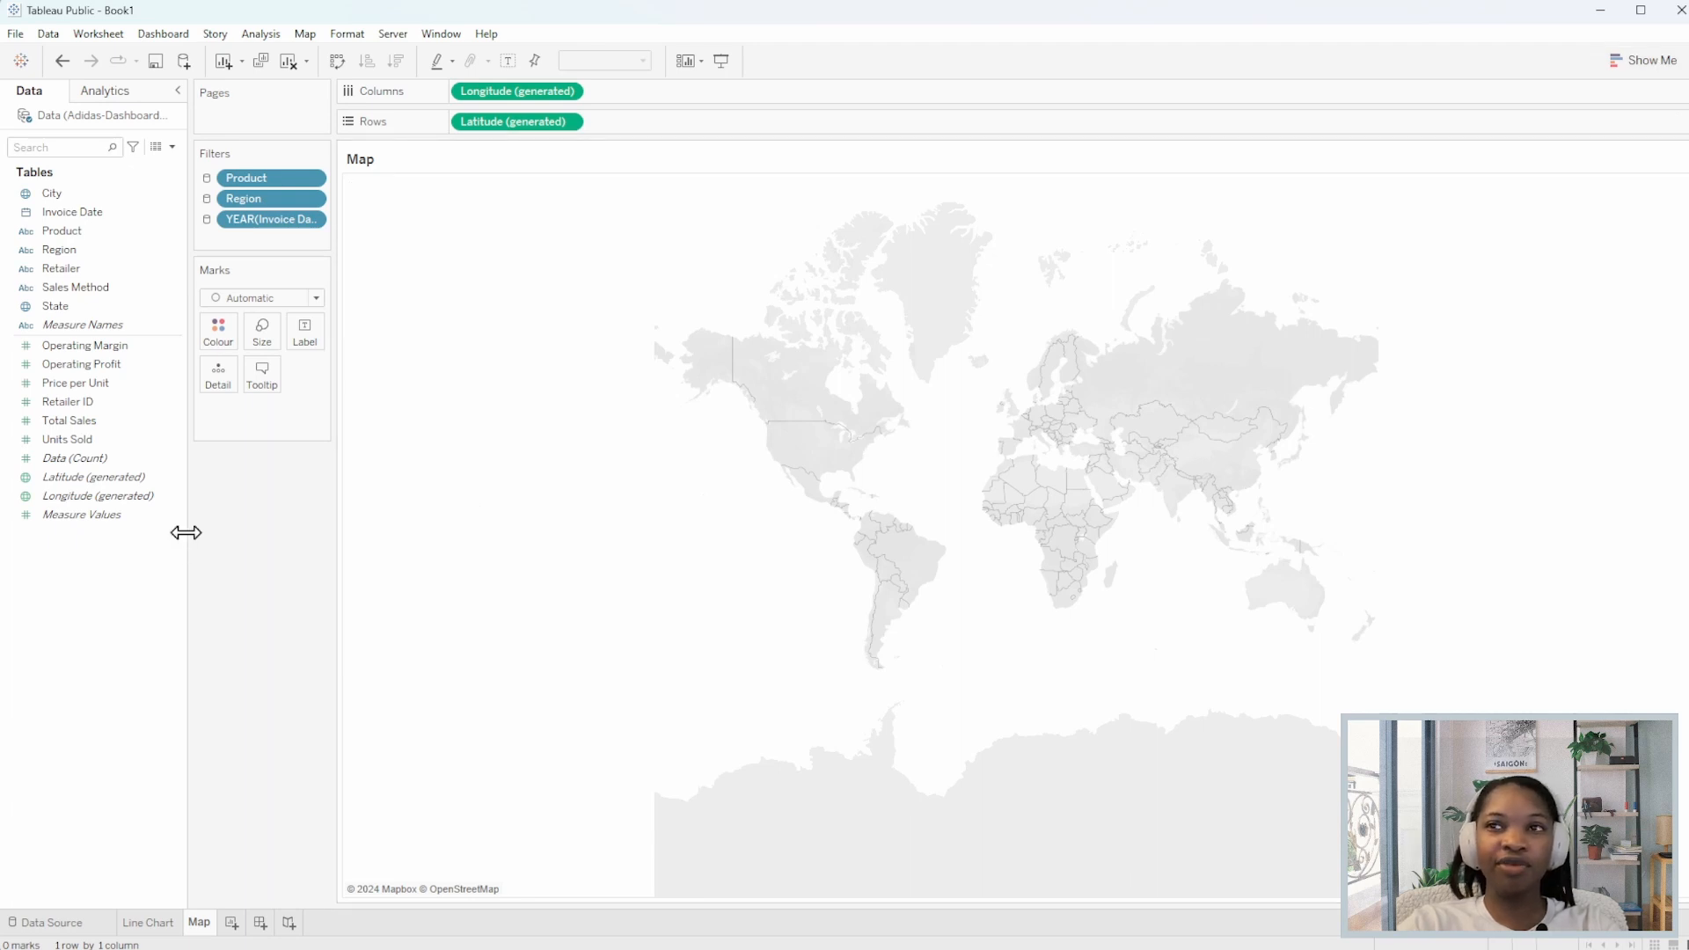
{"action": "left_click", "coordinate": [249, 595]}
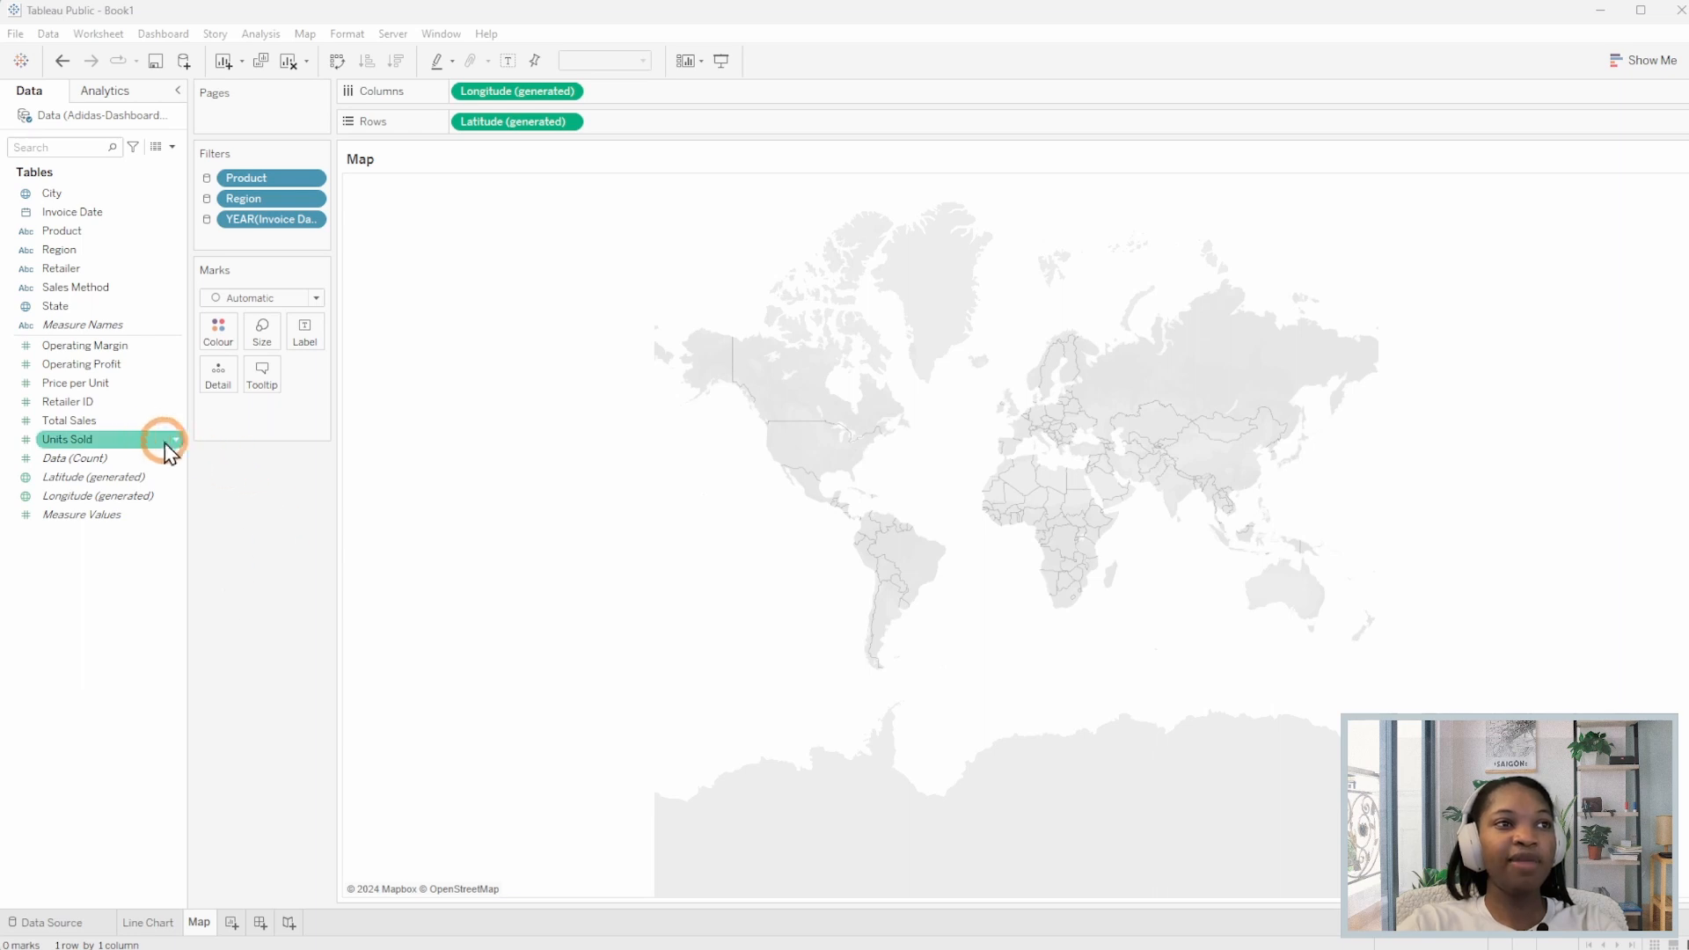
Colour the map by Total Sales and add State as its level of detail.
{"action": "left_click_drag", "start_coordinate": [132, 422], "coordinate": [225, 343]}
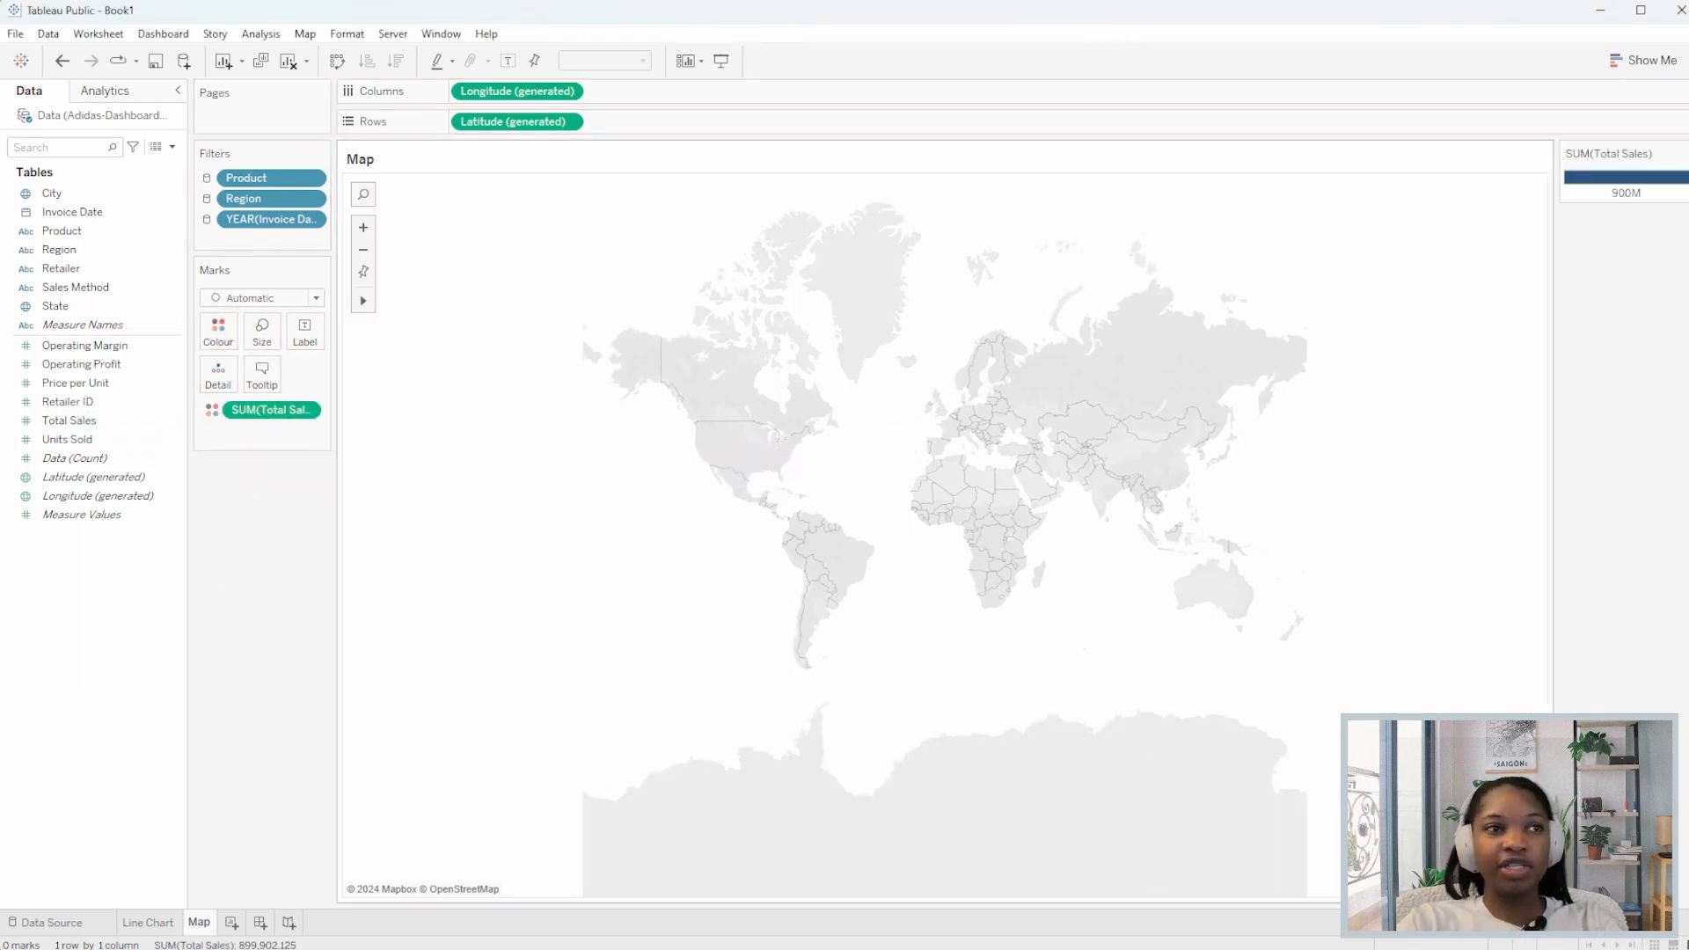
{"action": "left_click", "coordinate": [1284, 769]}
{"action": "left_click", "coordinate": [906, 491]}
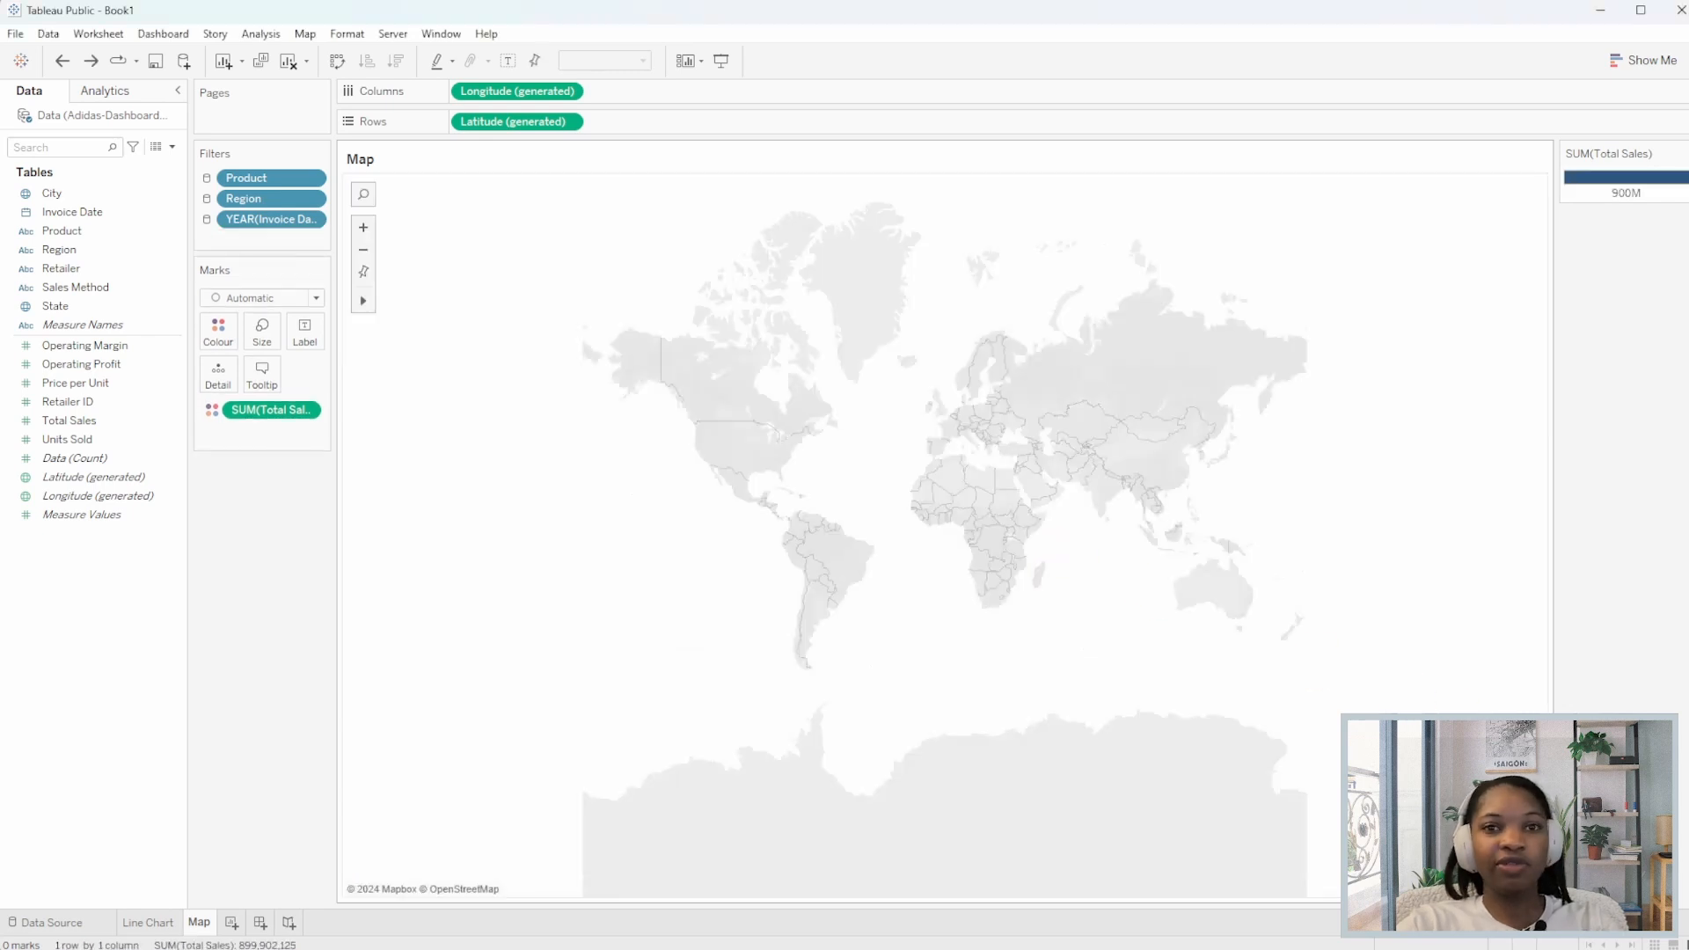
{"action": "left_click", "coordinate": [296, 479]}
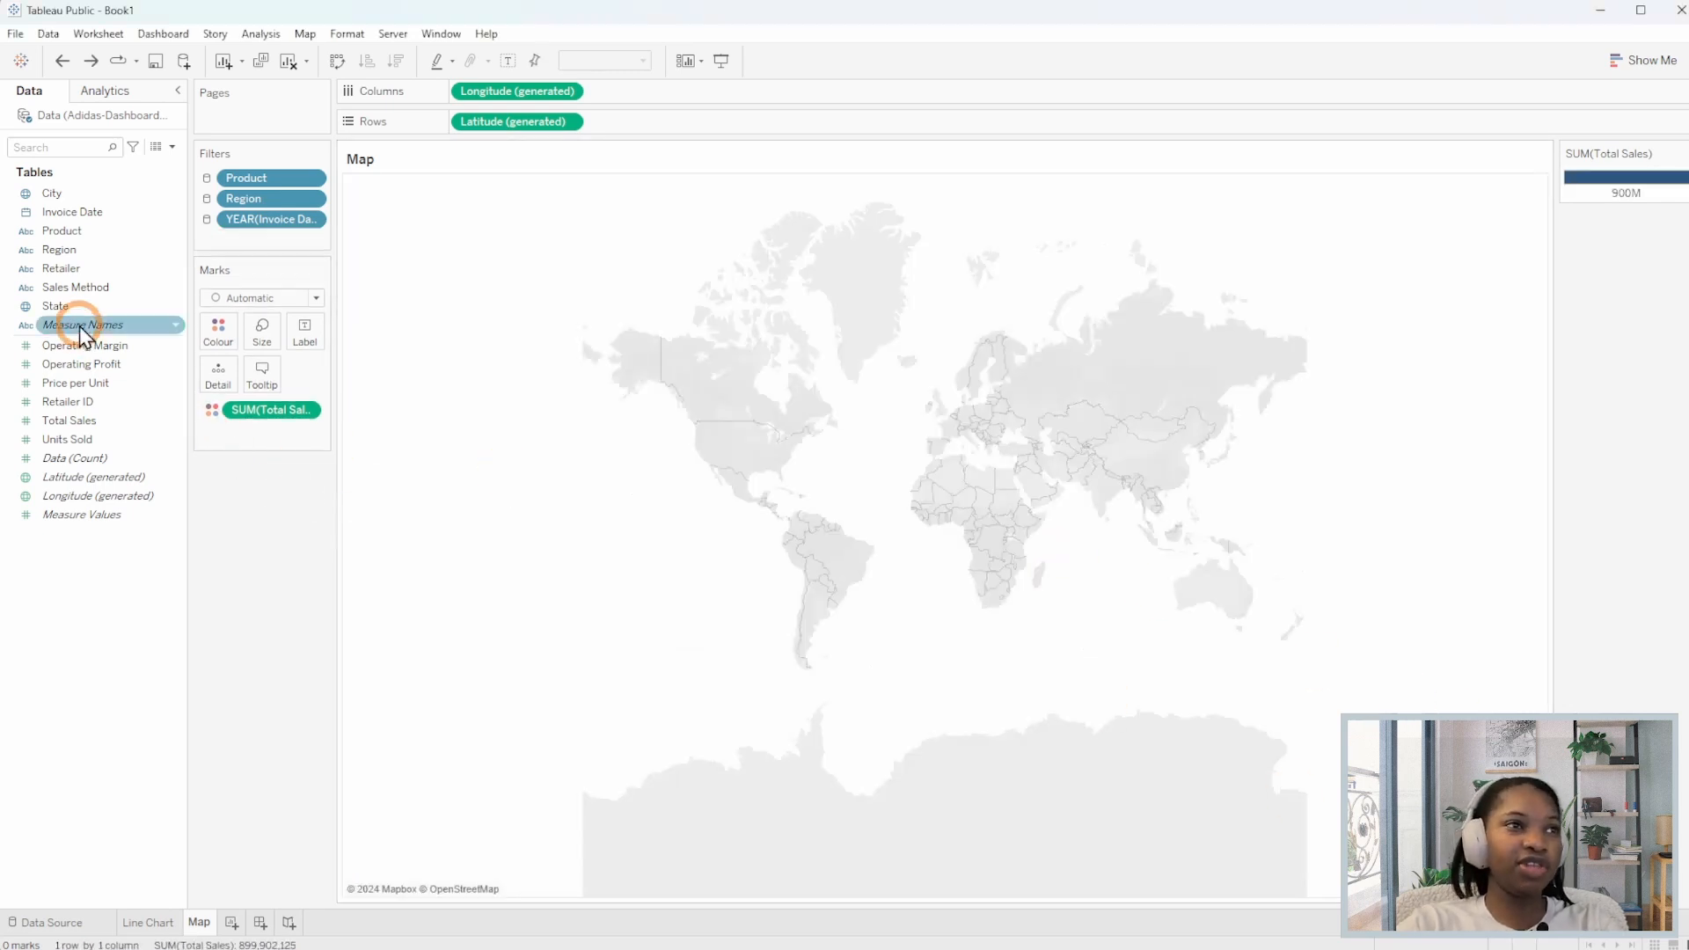
{"action": "left_click_drag", "start_coordinate": [83, 305], "coordinate": [215, 380]}
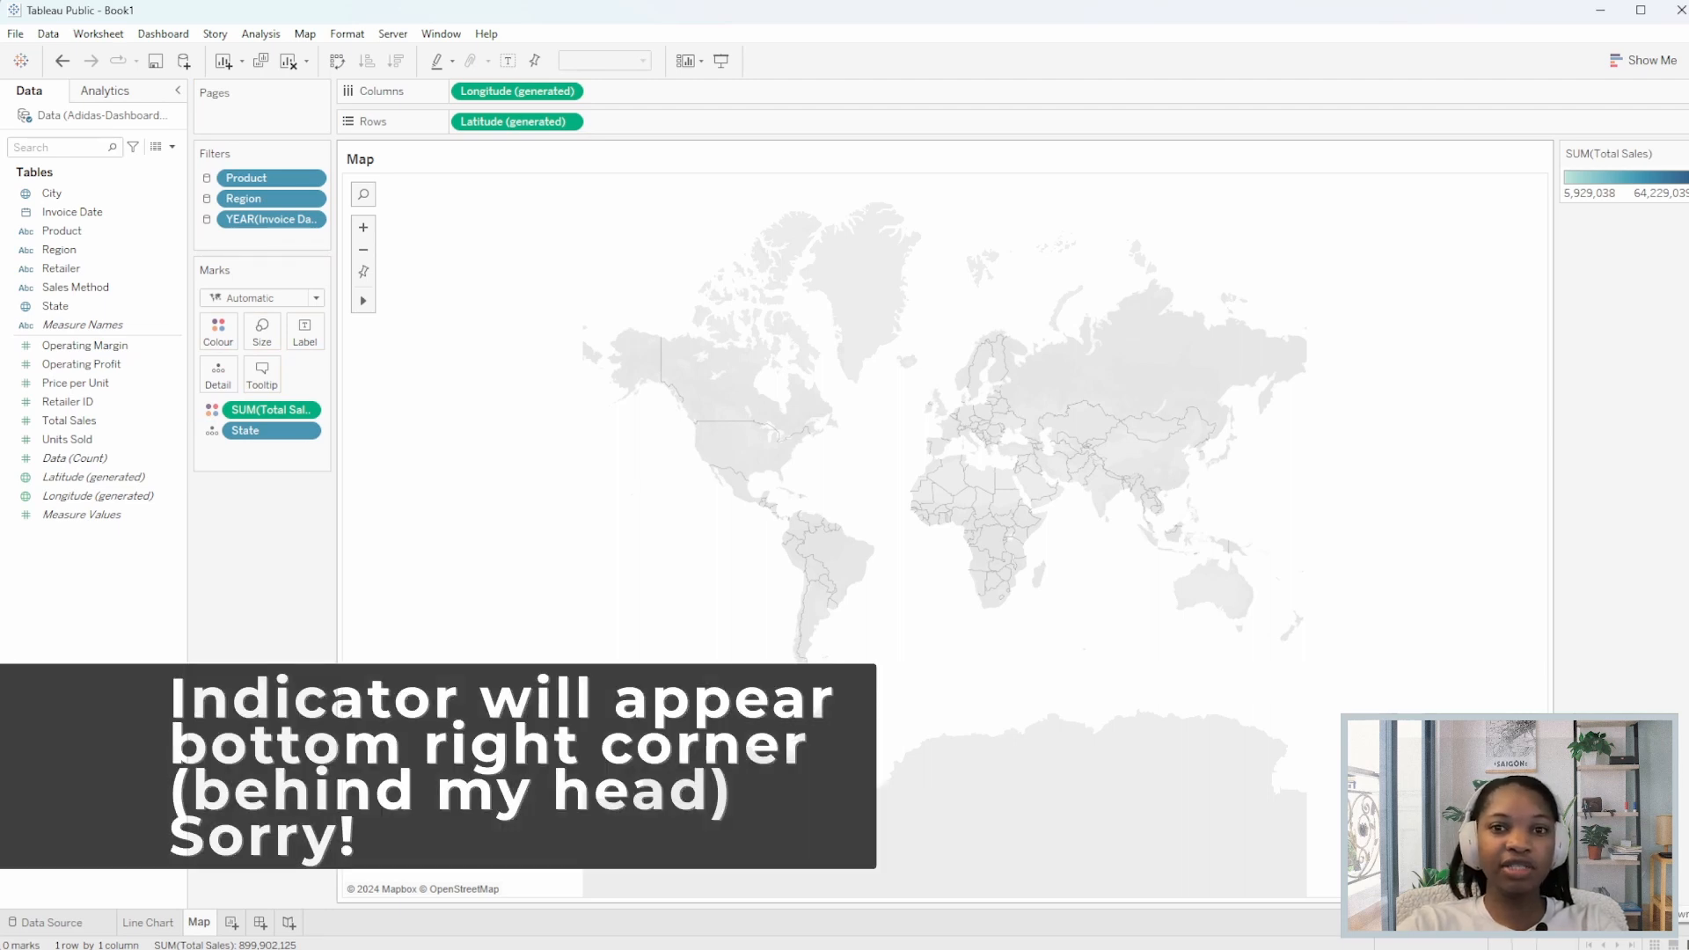
Resolve the unknown State locations by fixing their country to USA.
{"action": "left_click", "coordinate": [1515, 890]}
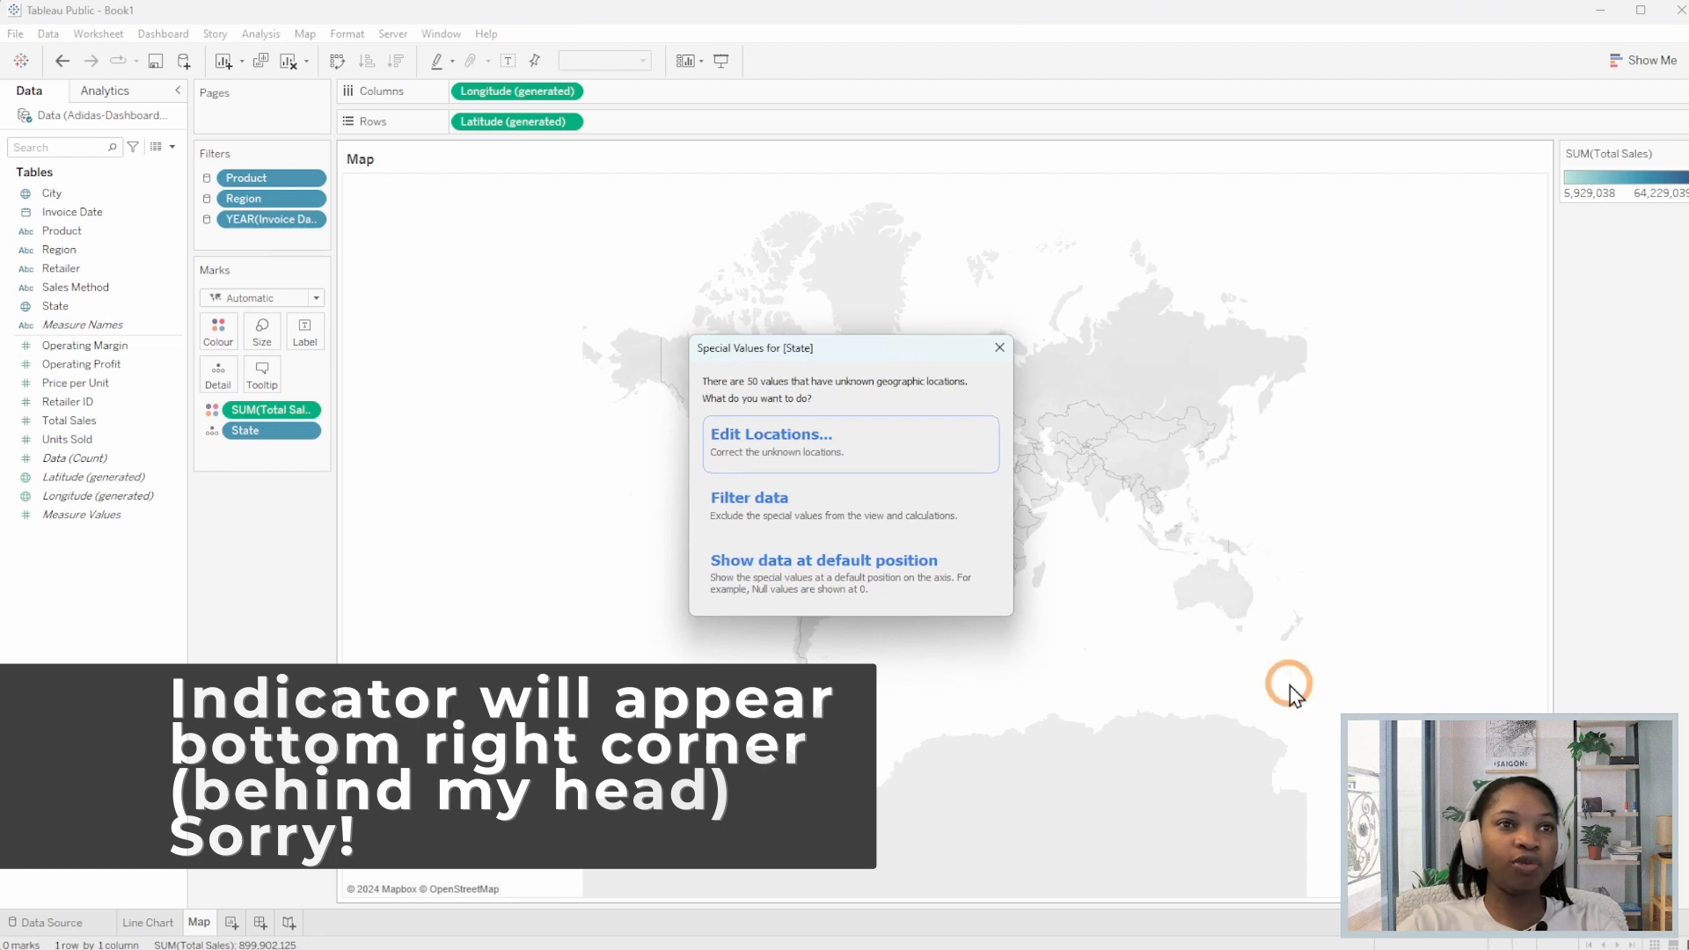
{"action": "left_click", "coordinate": [820, 438]}
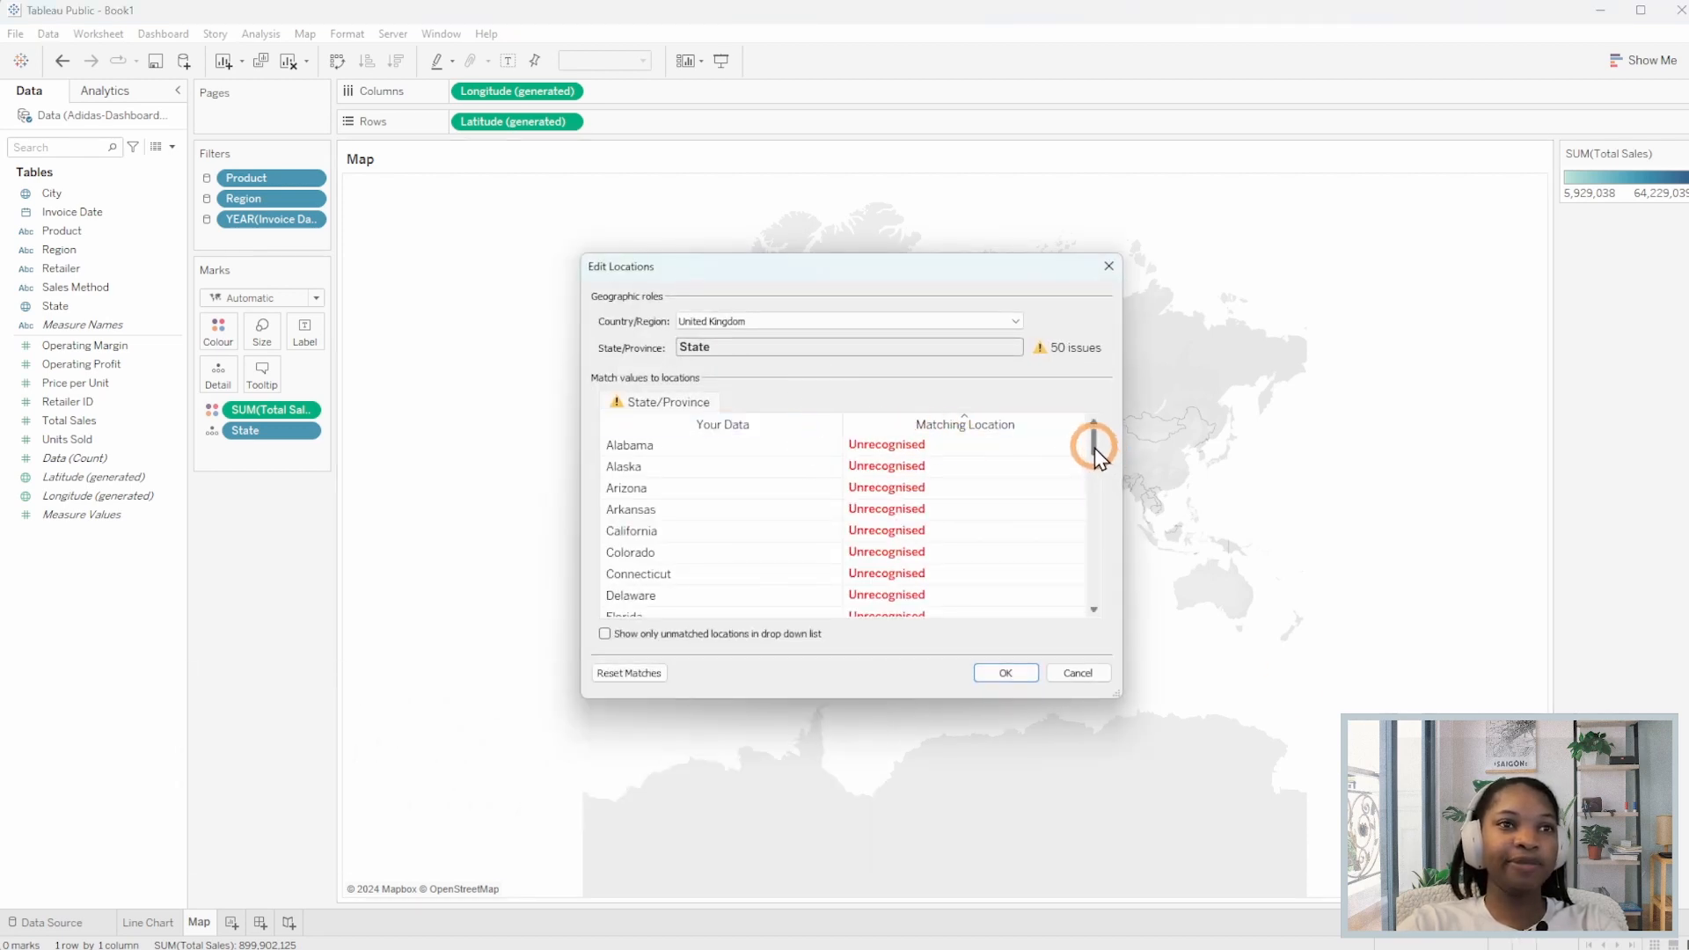
{"action": "mouse_move", "coordinate": [1095, 447]}
{"action": "left_mouse_down"}
{"action": "mouse_move", "coordinate": [1094, 487]}
{"action": "mouse_move", "coordinate": [1086, 441]}
{"action": "left_mouse_up"}
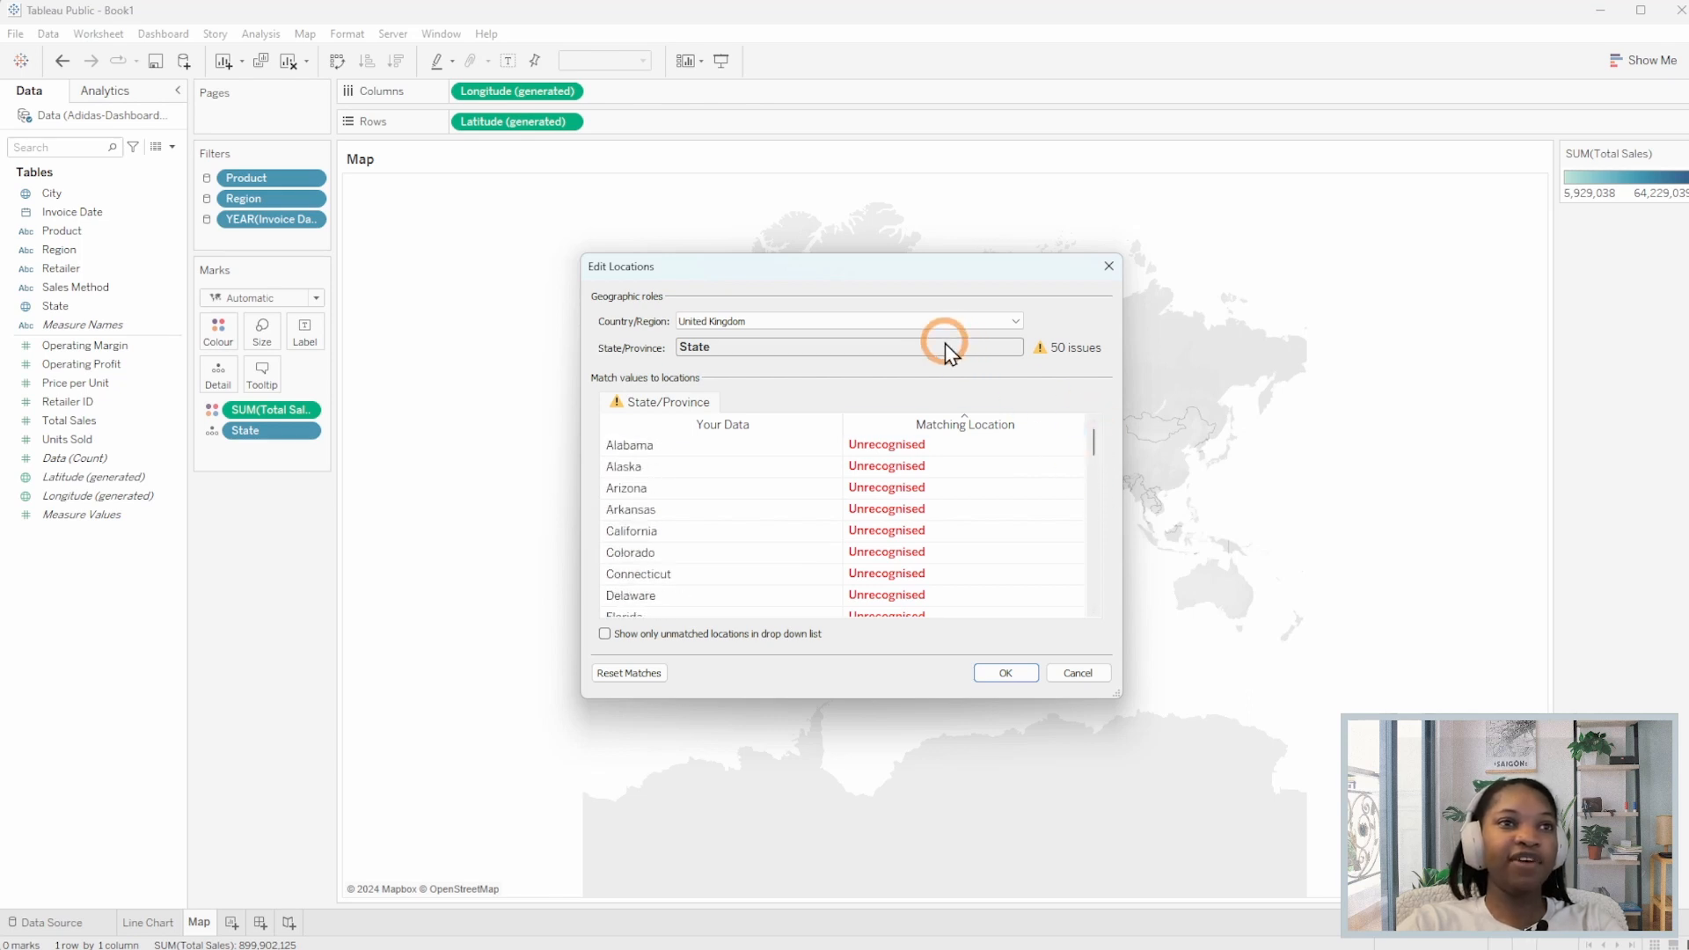
{"action": "left_click", "coordinate": [790, 320]}
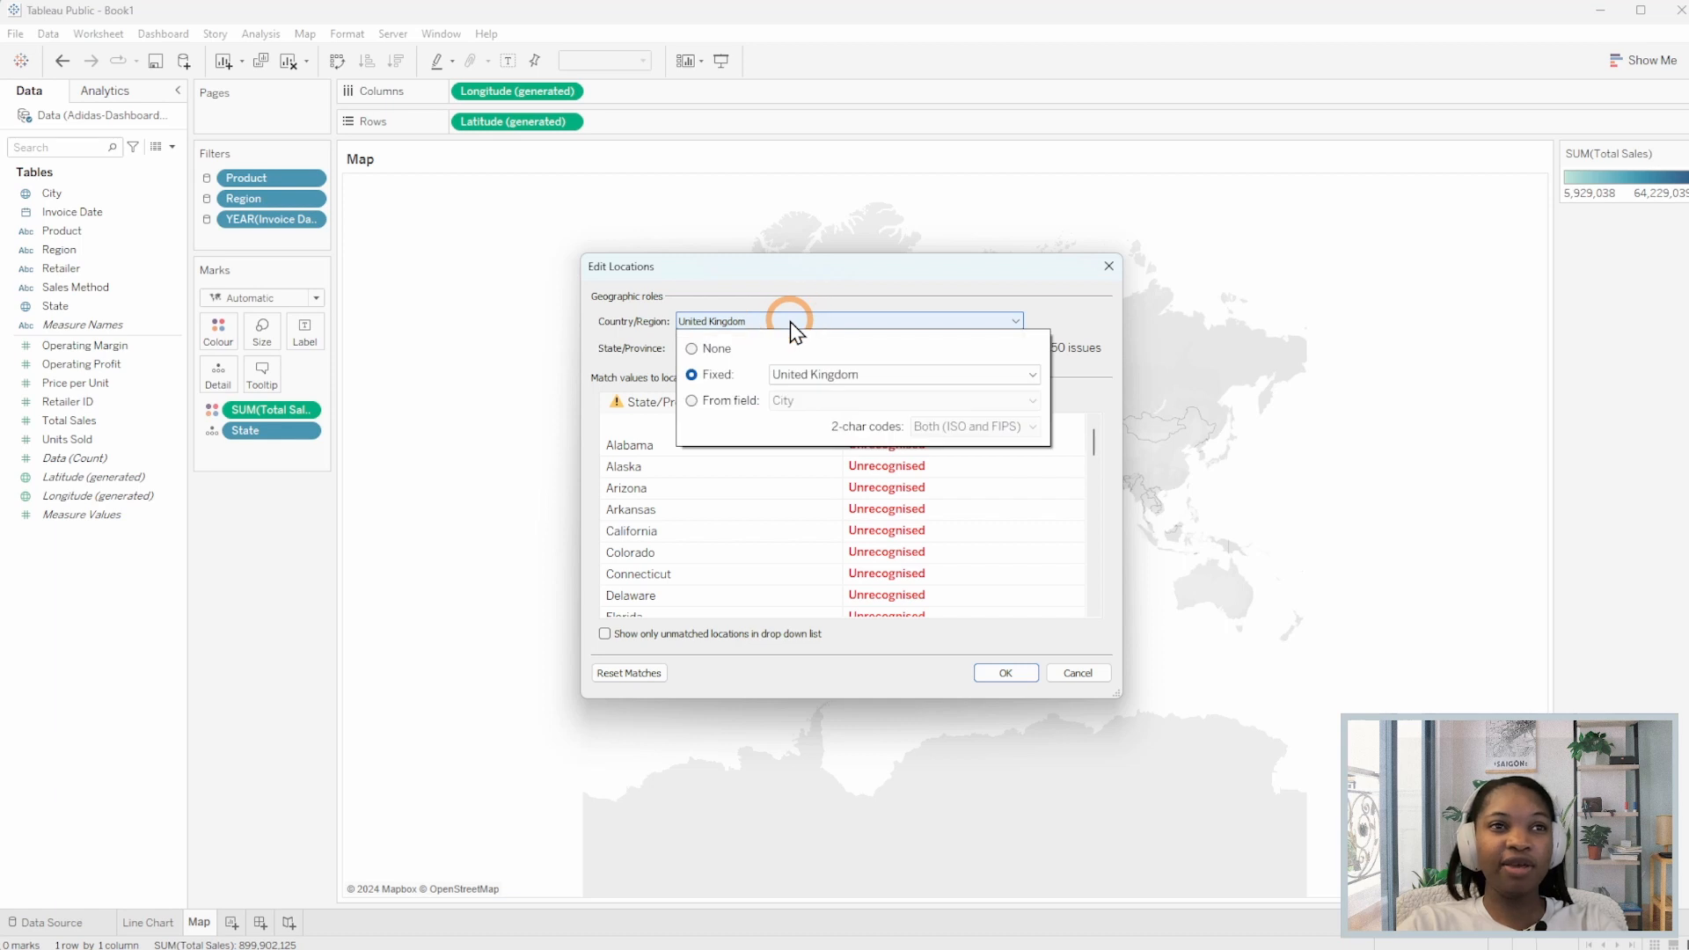
{"action": "left_click", "coordinate": [815, 379]}
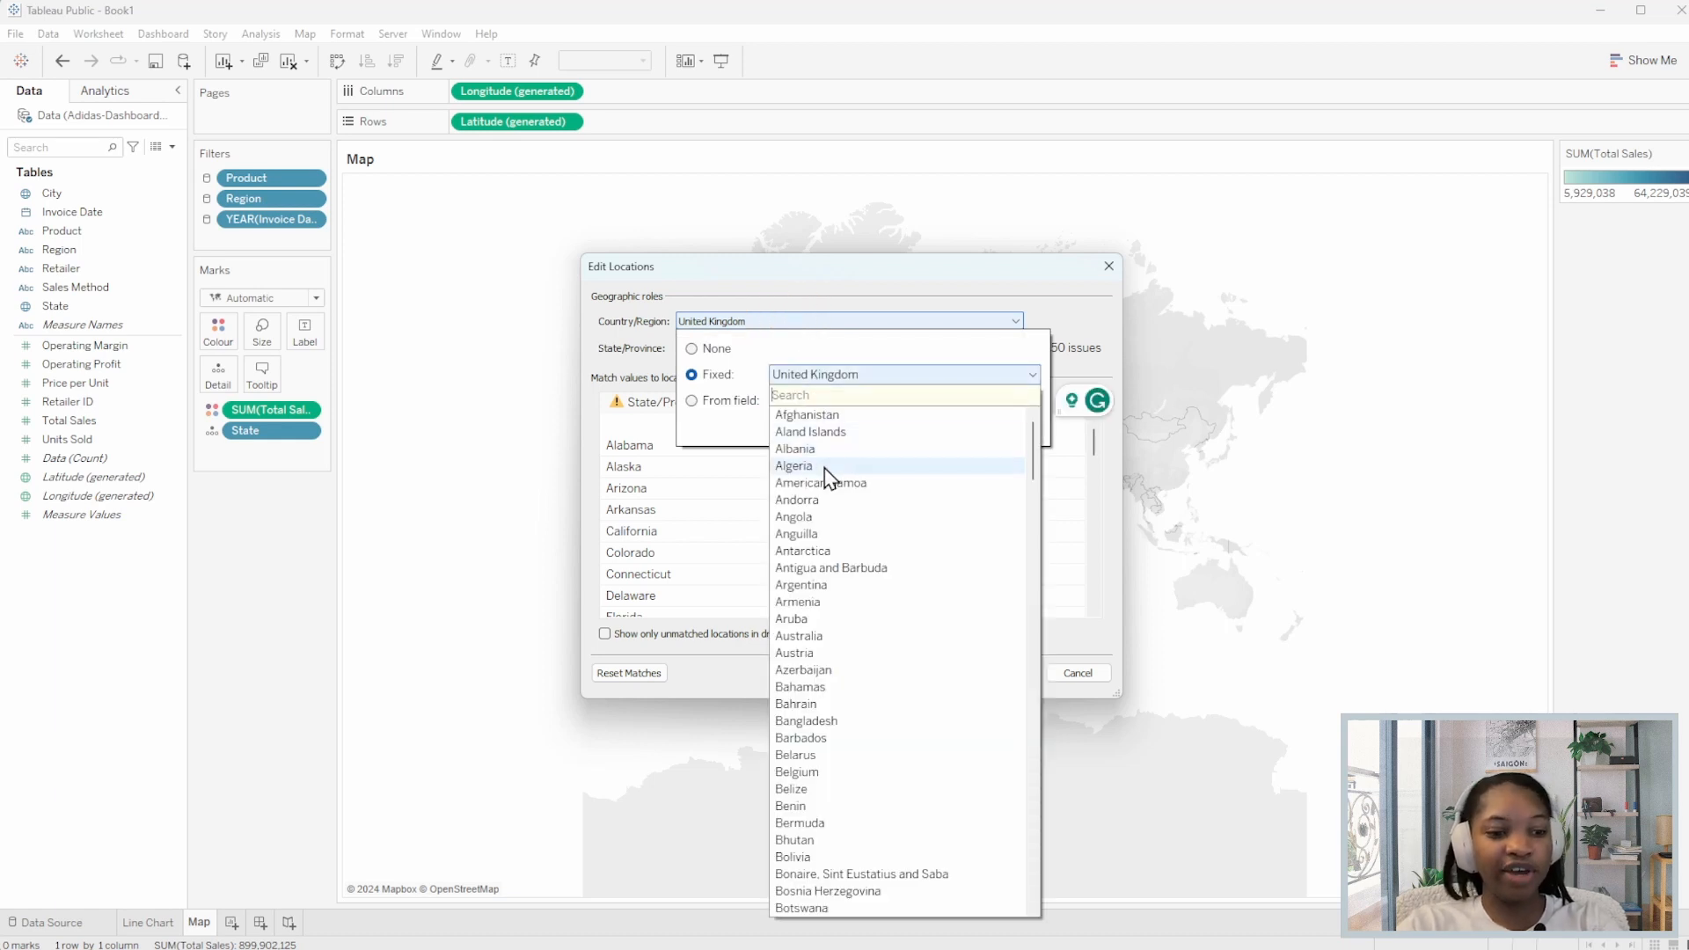
{"action": "type", "text": "usa"}
{"action": "left_click", "coordinate": [836, 415]}
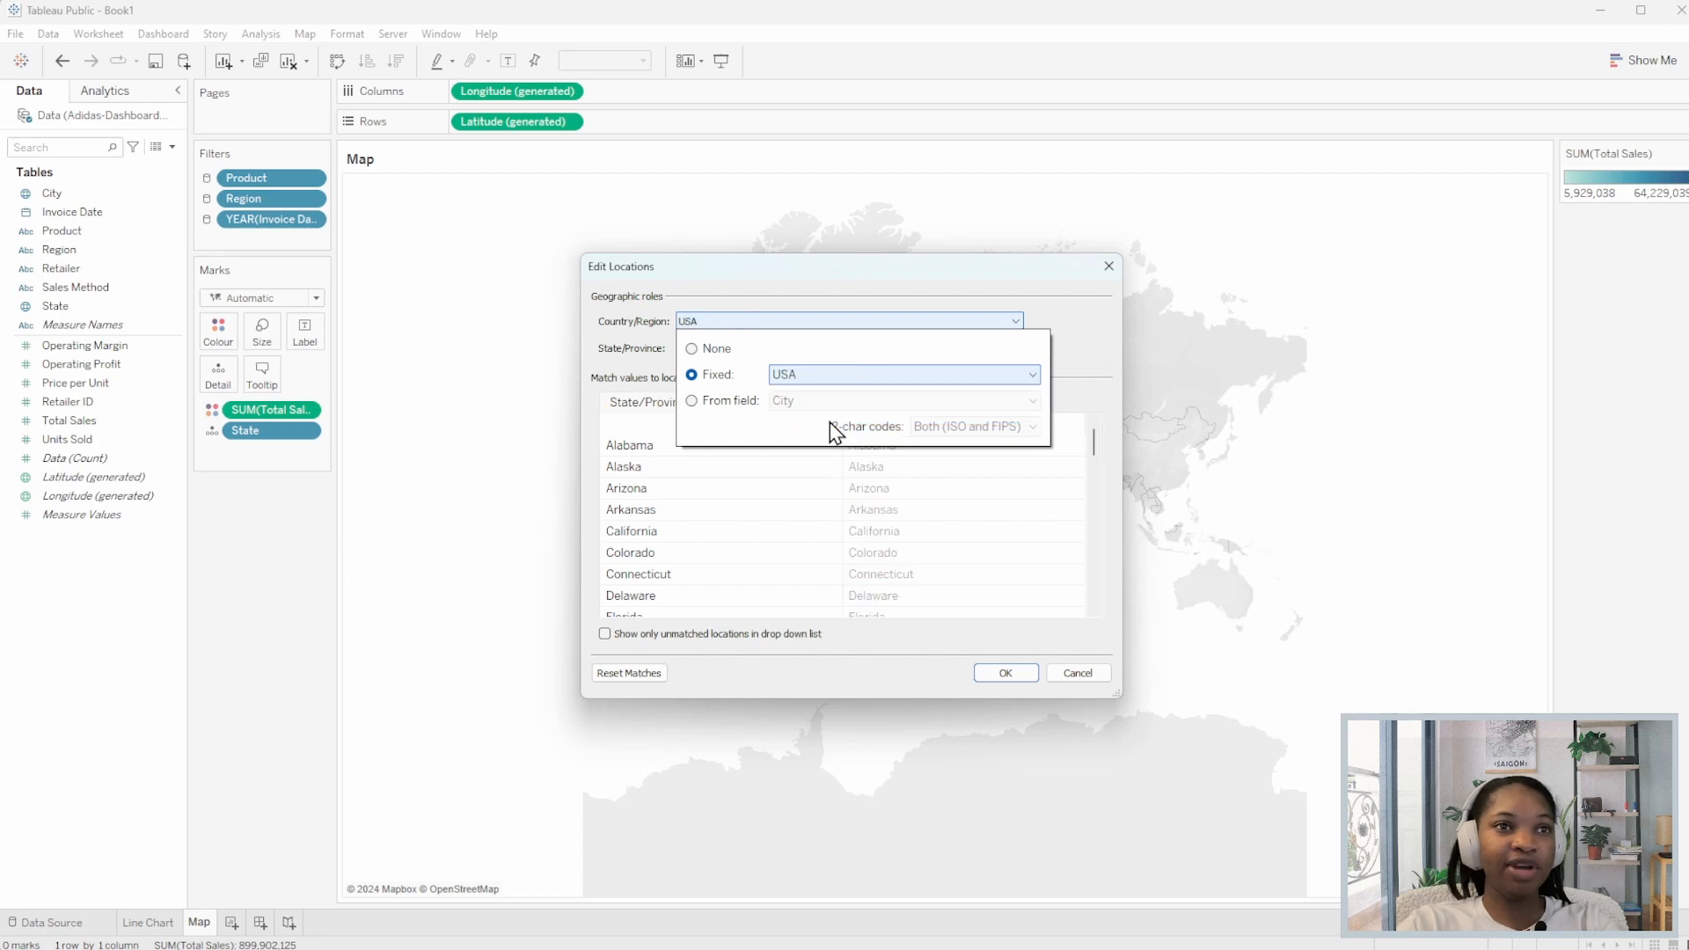
{"action": "left_click", "coordinate": [950, 547]}
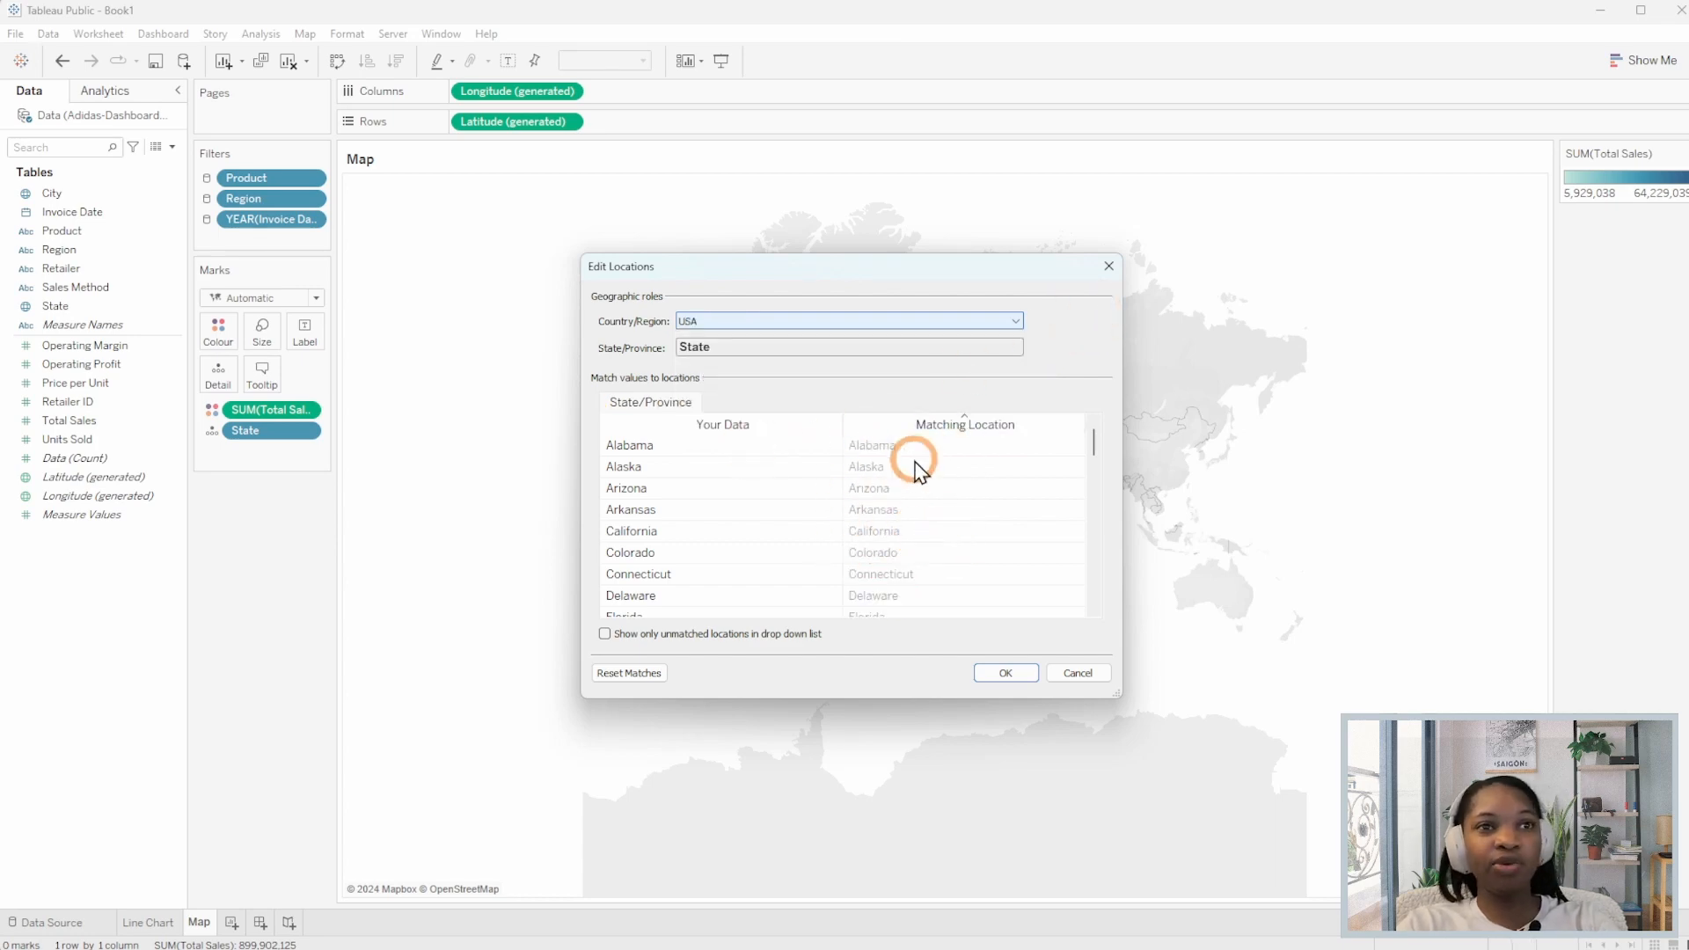
{"action": "left_click", "coordinate": [1005, 673]}
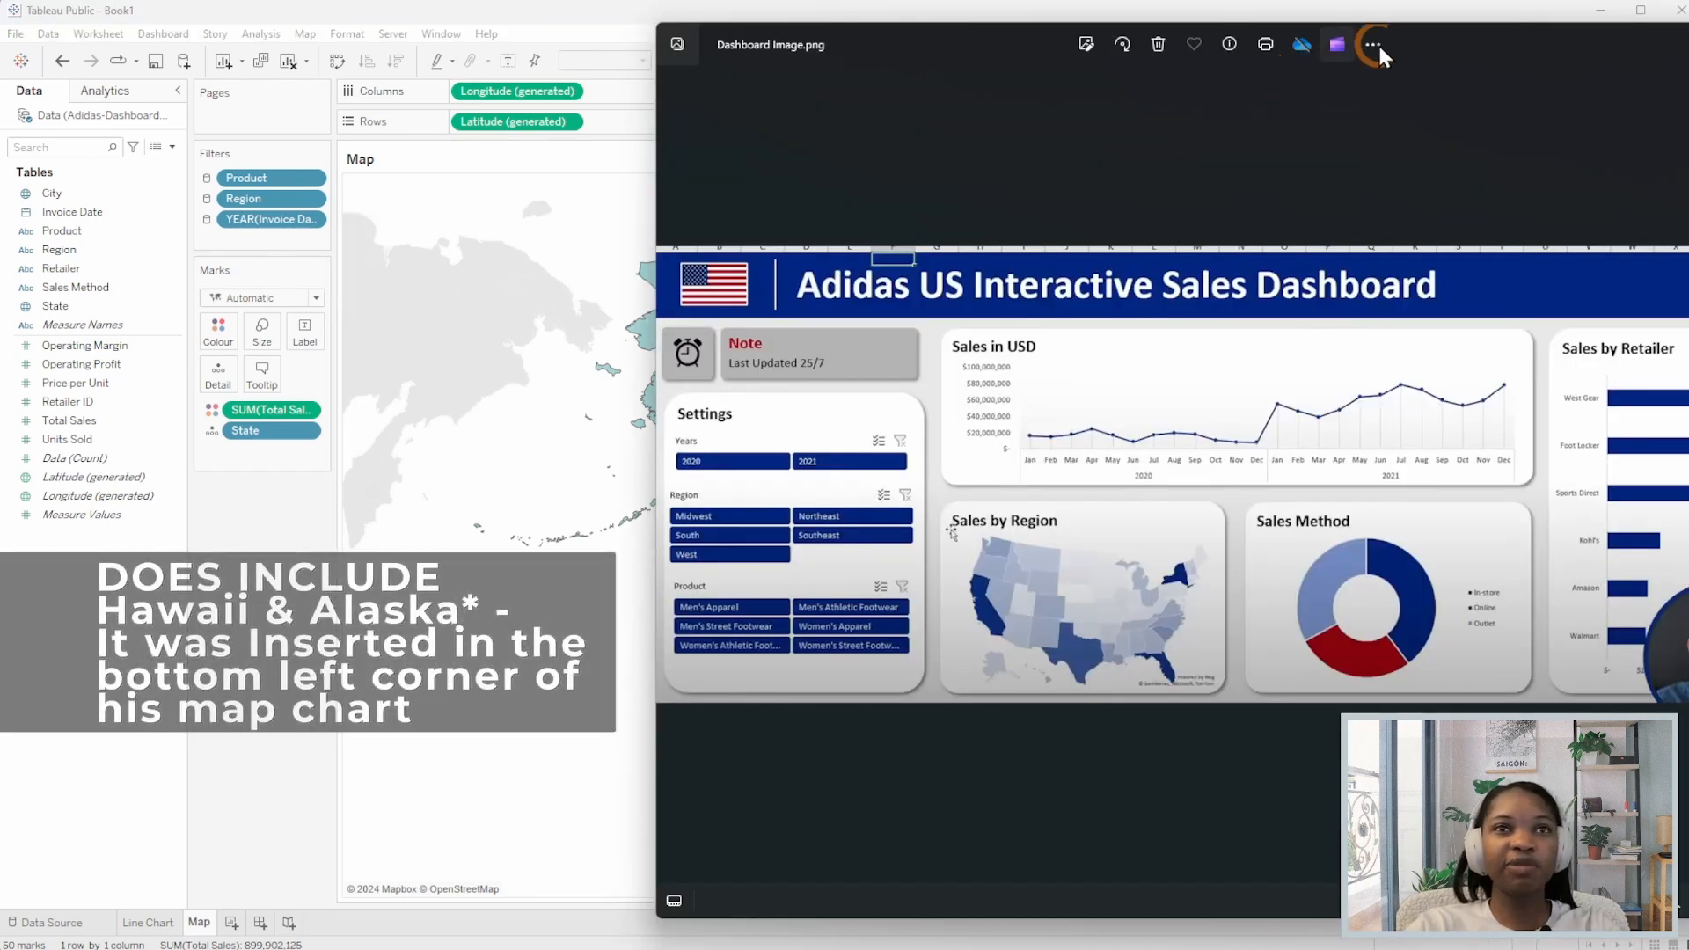
Compare Alaska and Hawaii on the map with the Sales by Region map in the reference dashboard image.
{"action": "left_click_drag", "start_coordinate": [1448, 45], "coordinate": [1528, 170]}
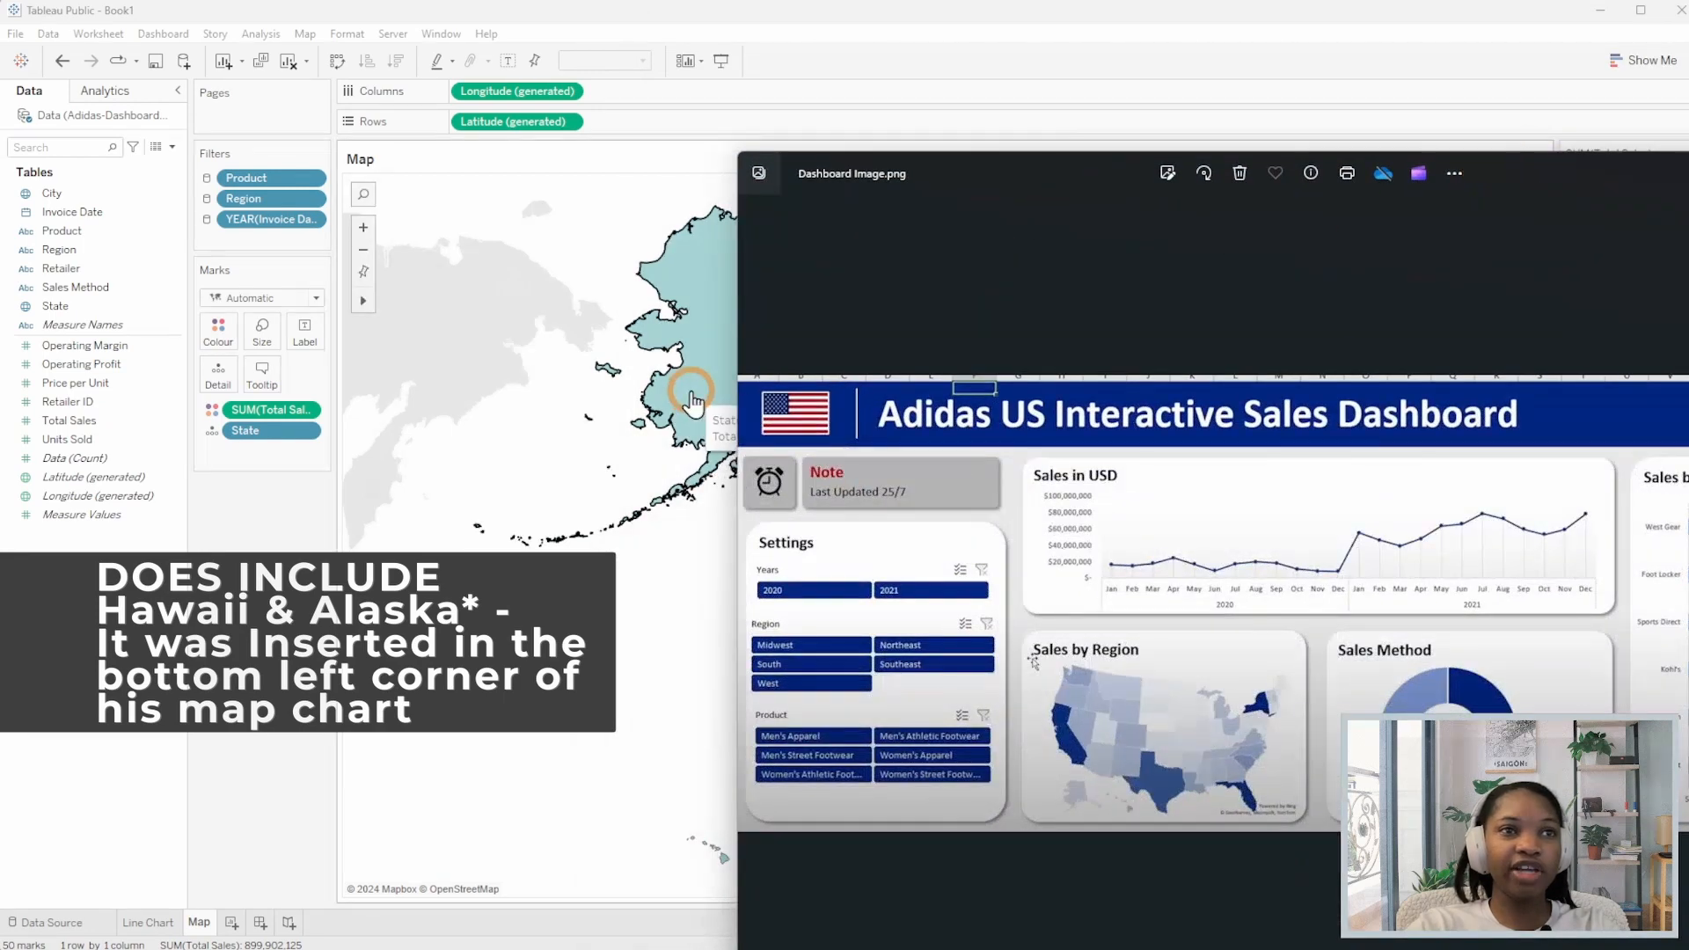
{"action": "left_click_drag", "start_coordinate": [1149, 173], "coordinate": [1345, 218]}
{"action": "left_click", "coordinate": [761, 308]}
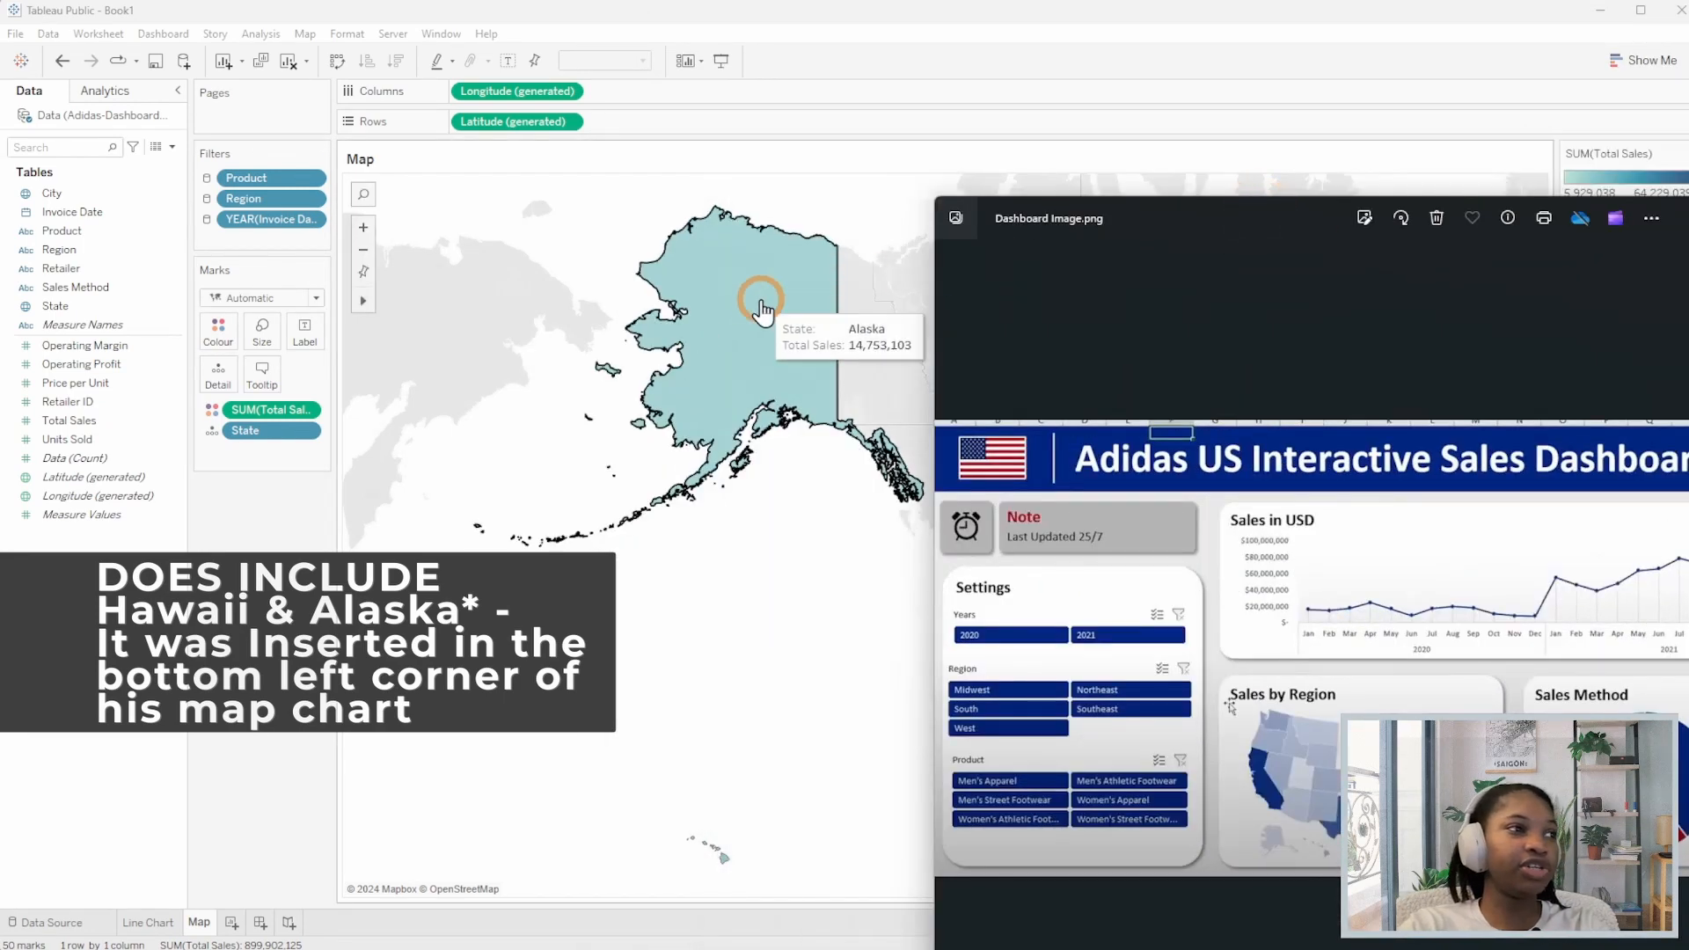
{"action": "left_click_drag", "start_coordinate": [1688, 219], "coordinate": [1390, 60]}
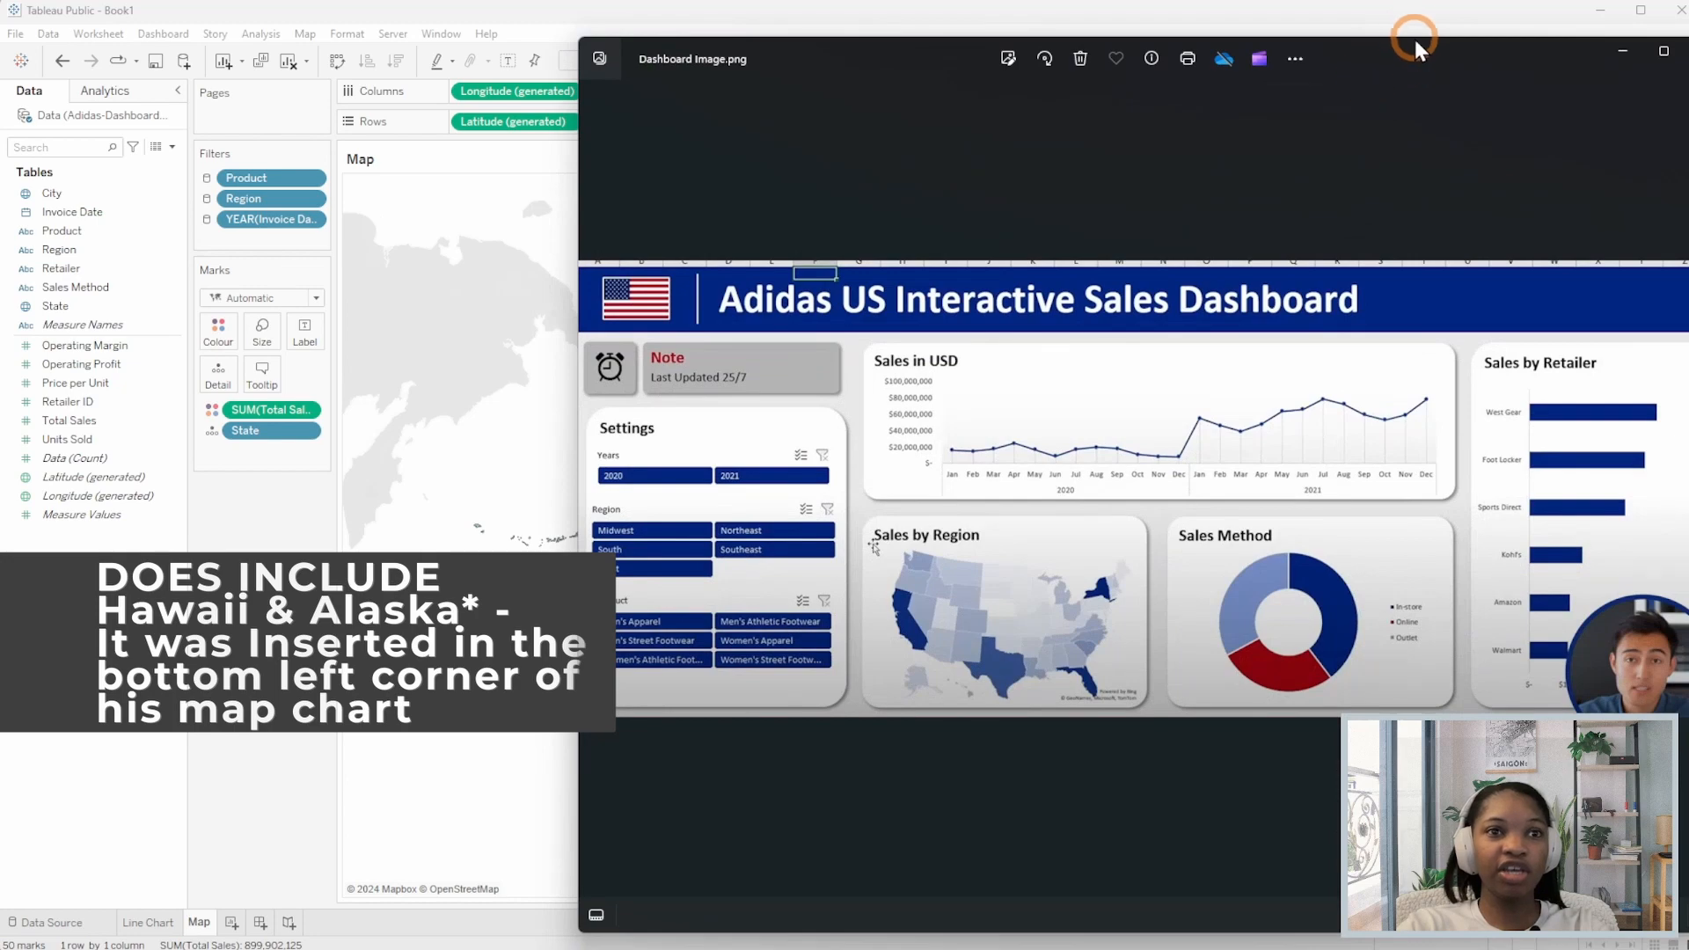
{"action": "left_click", "coordinate": [1073, 653]}
{"action": "left_click", "coordinate": [1618, 60]}
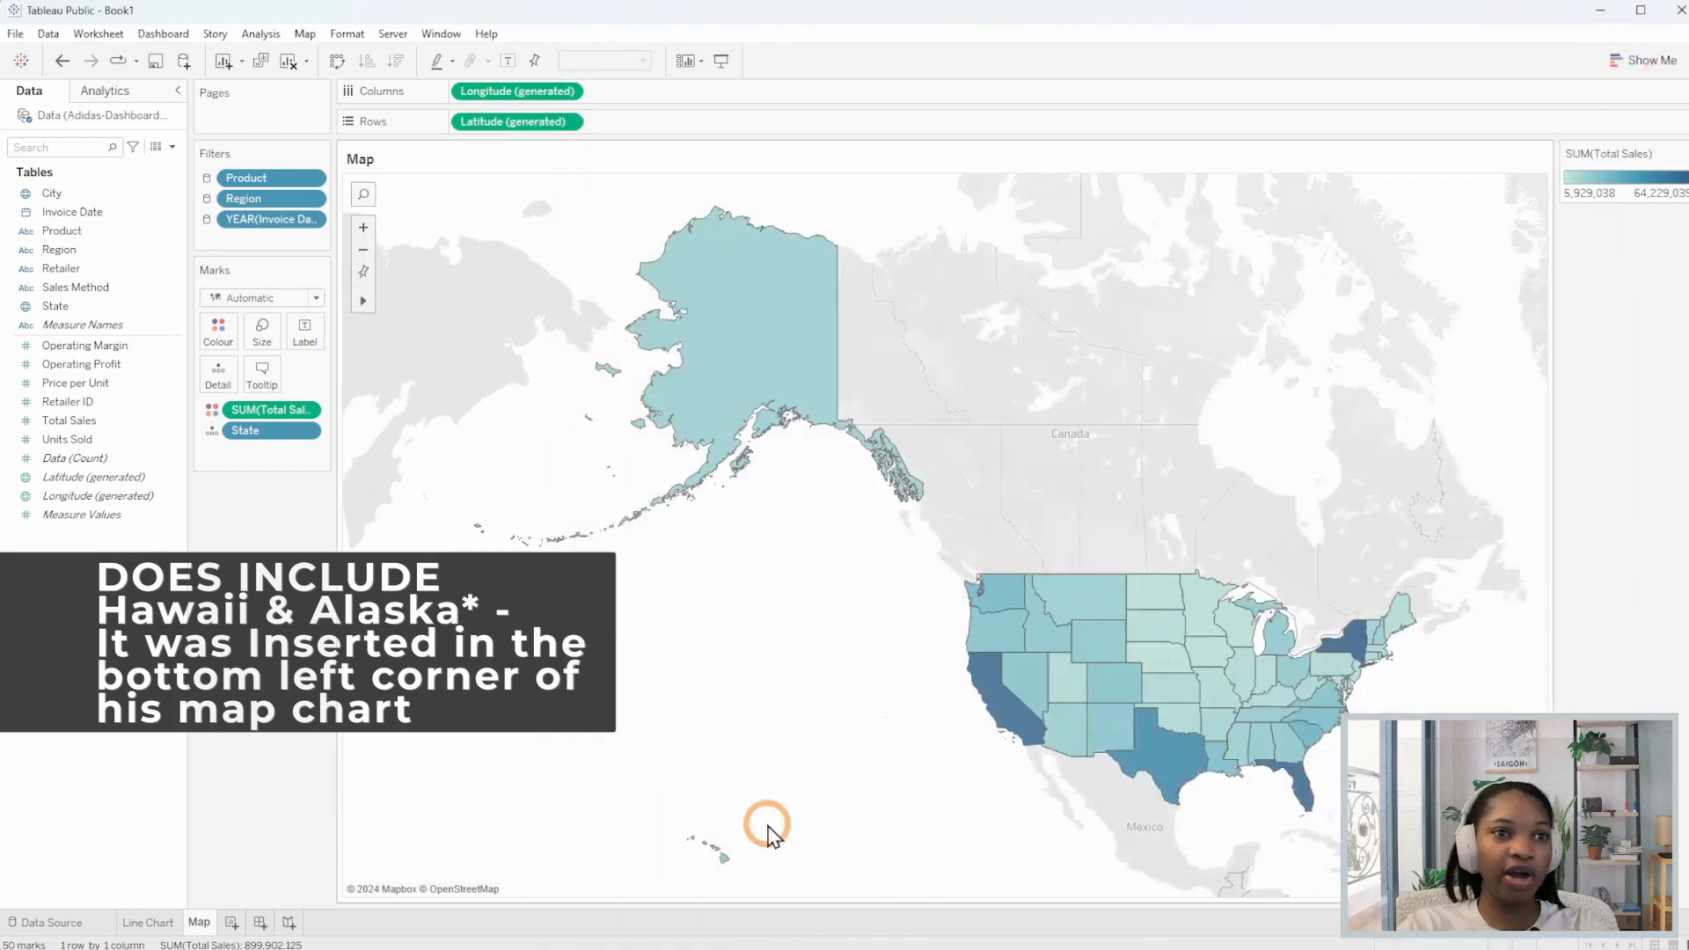
{"action": "mouse_move", "coordinate": [723, 866]}
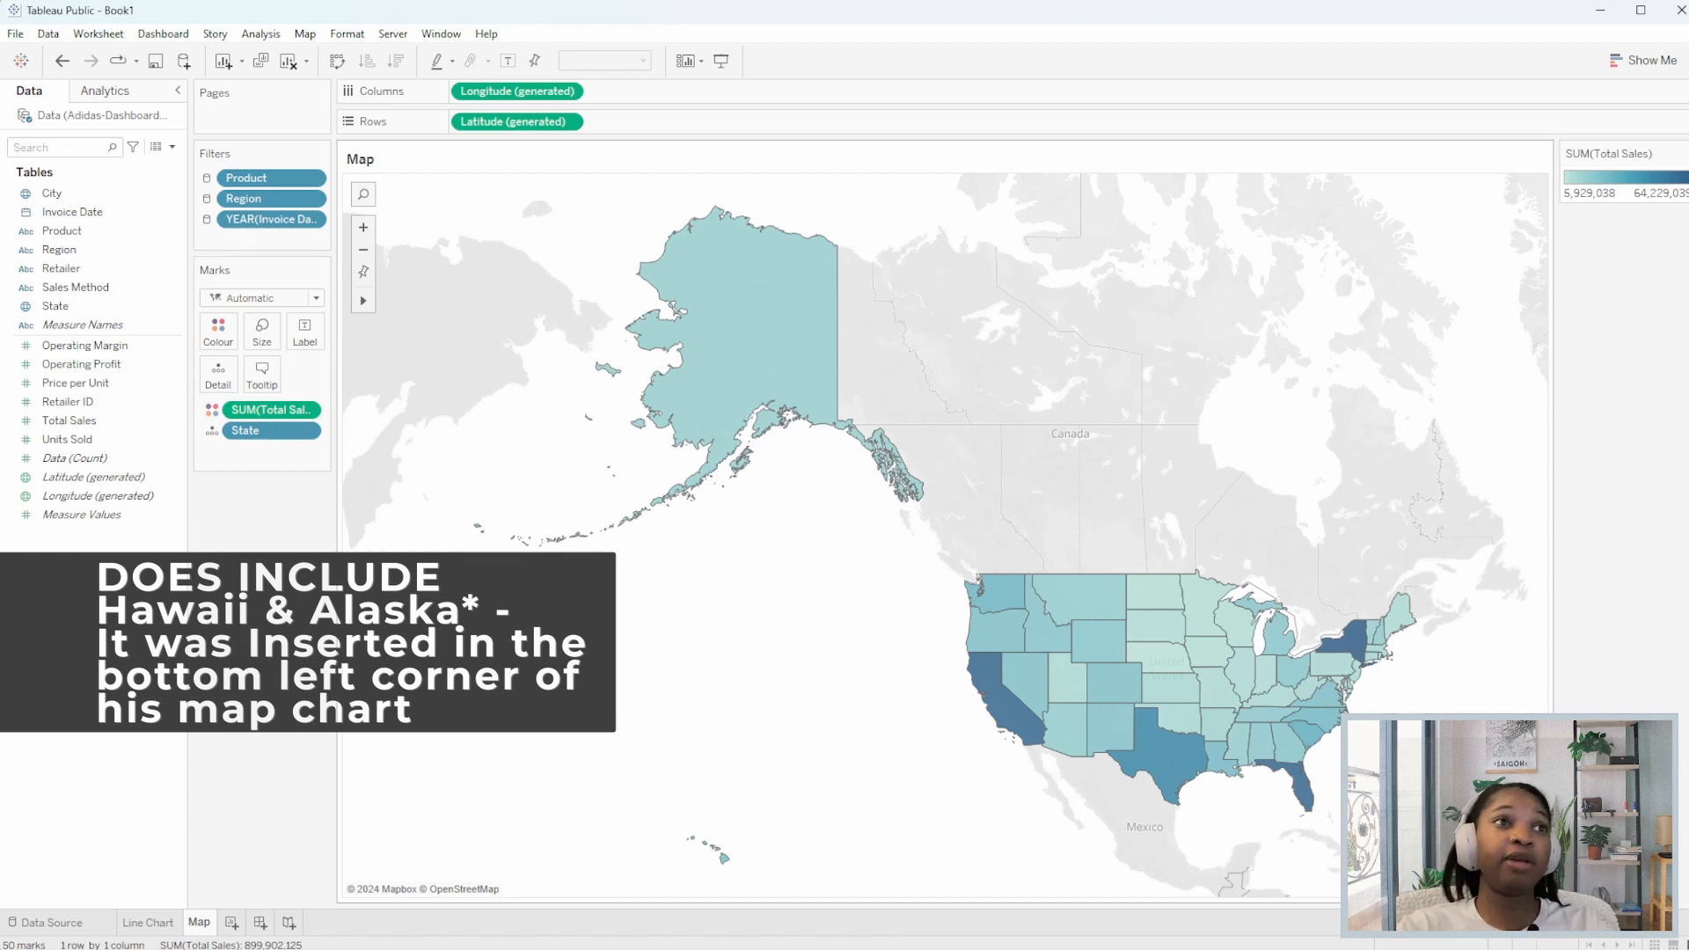
Add a State filter to the map that leaves out Alaska and Hawaii.
{"action": "left_click", "coordinate": [137, 308]}
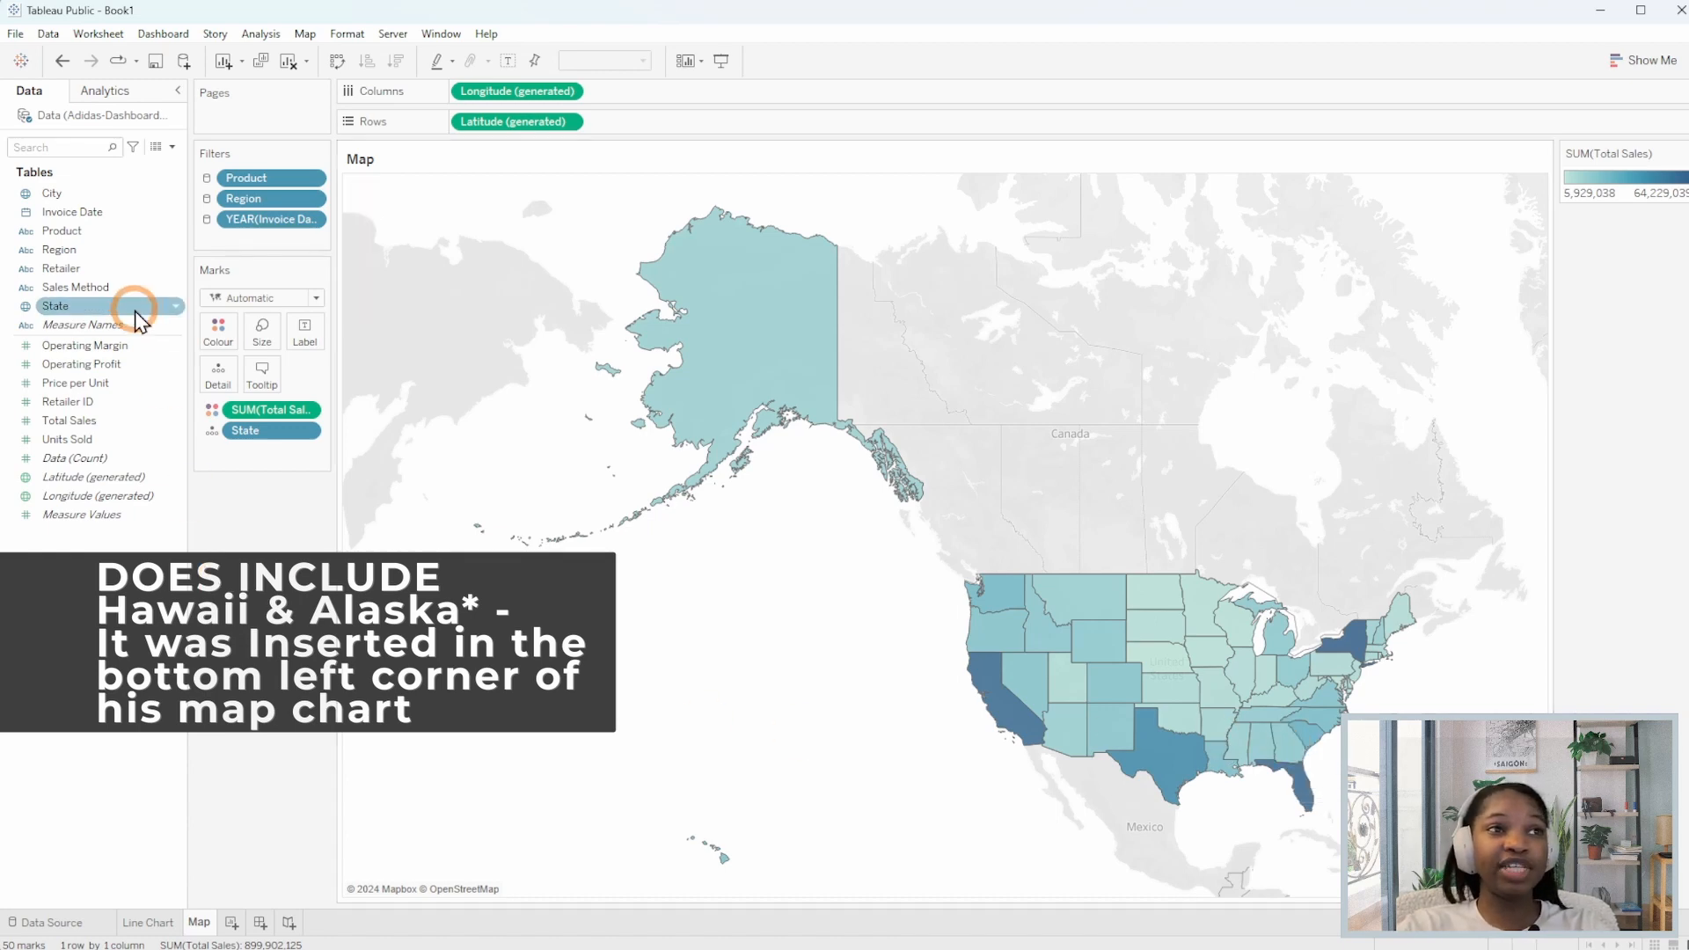
{"action": "left_click_drag", "start_coordinate": [136, 308], "coordinate": [264, 233]}
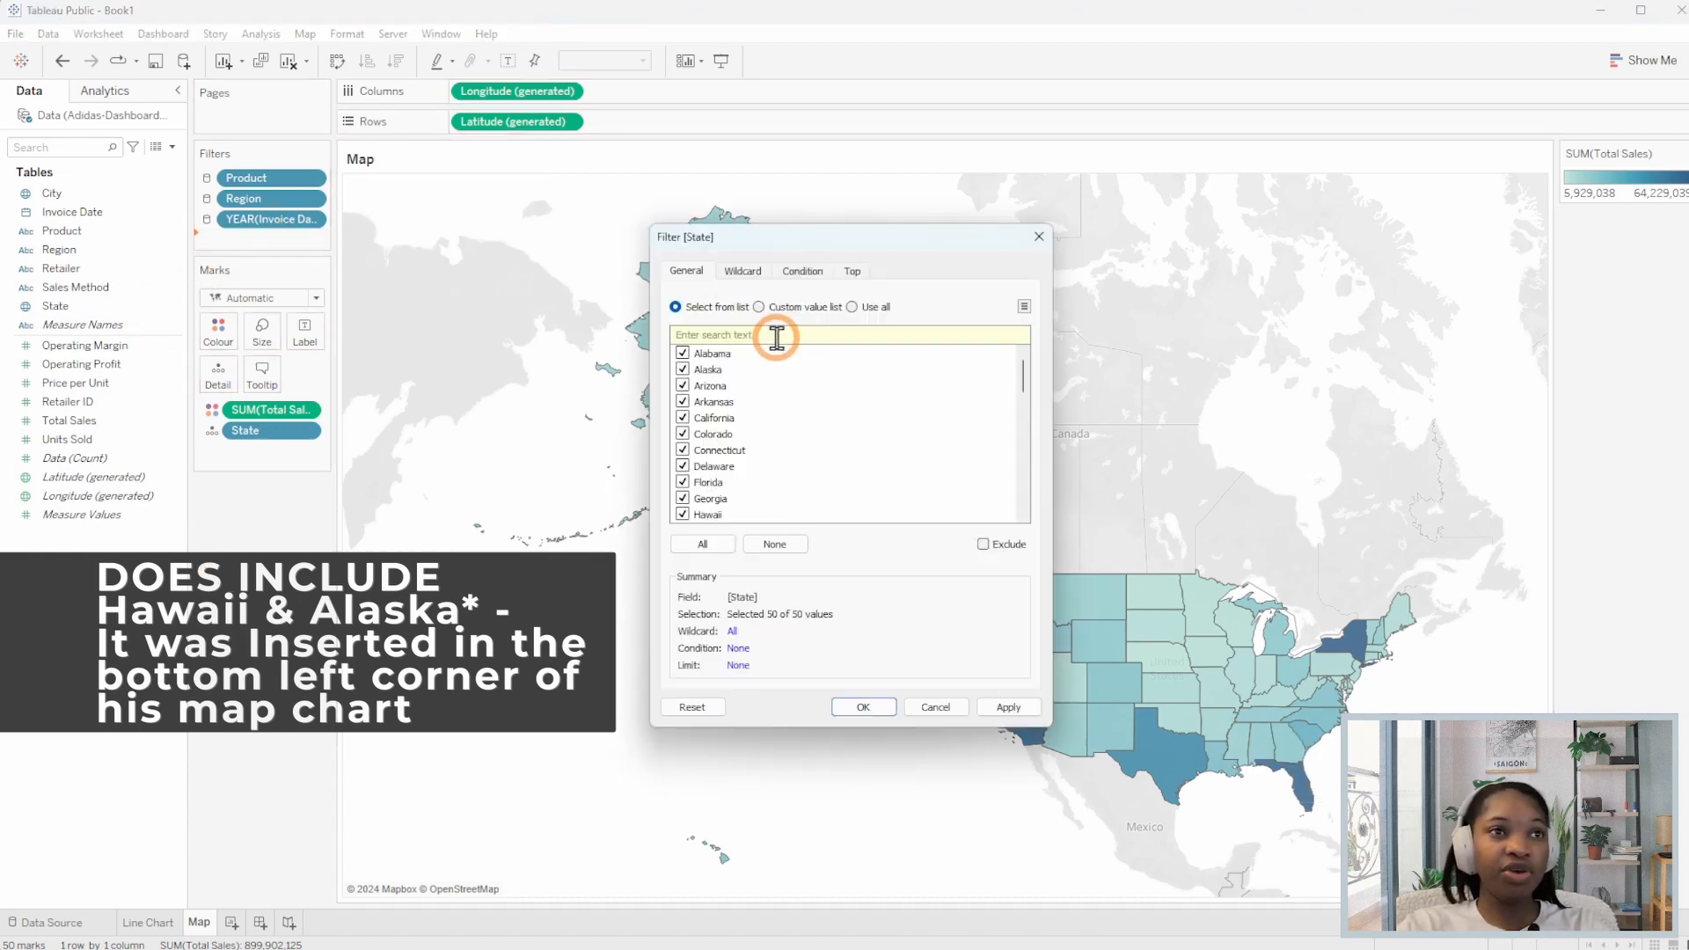
{"action": "left_click", "coordinate": [683, 369]}
{"action": "left_click", "coordinate": [754, 334]}
{"action": "type", "text": "haw"}
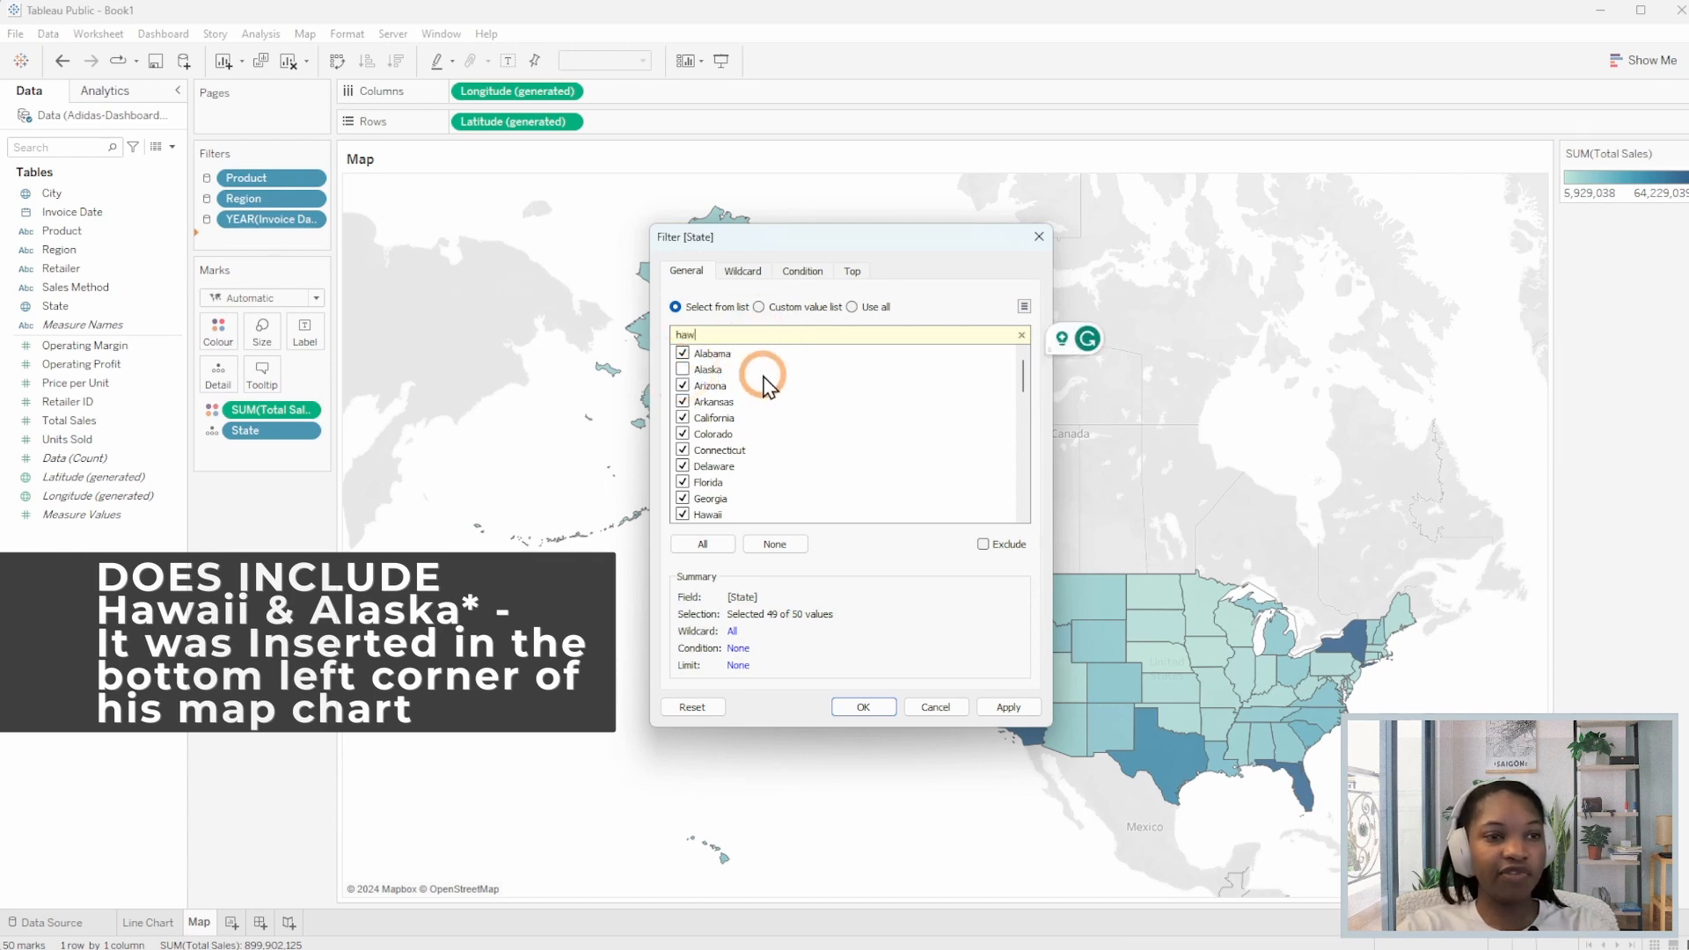
{"action": "left_click", "coordinate": [683, 354]}
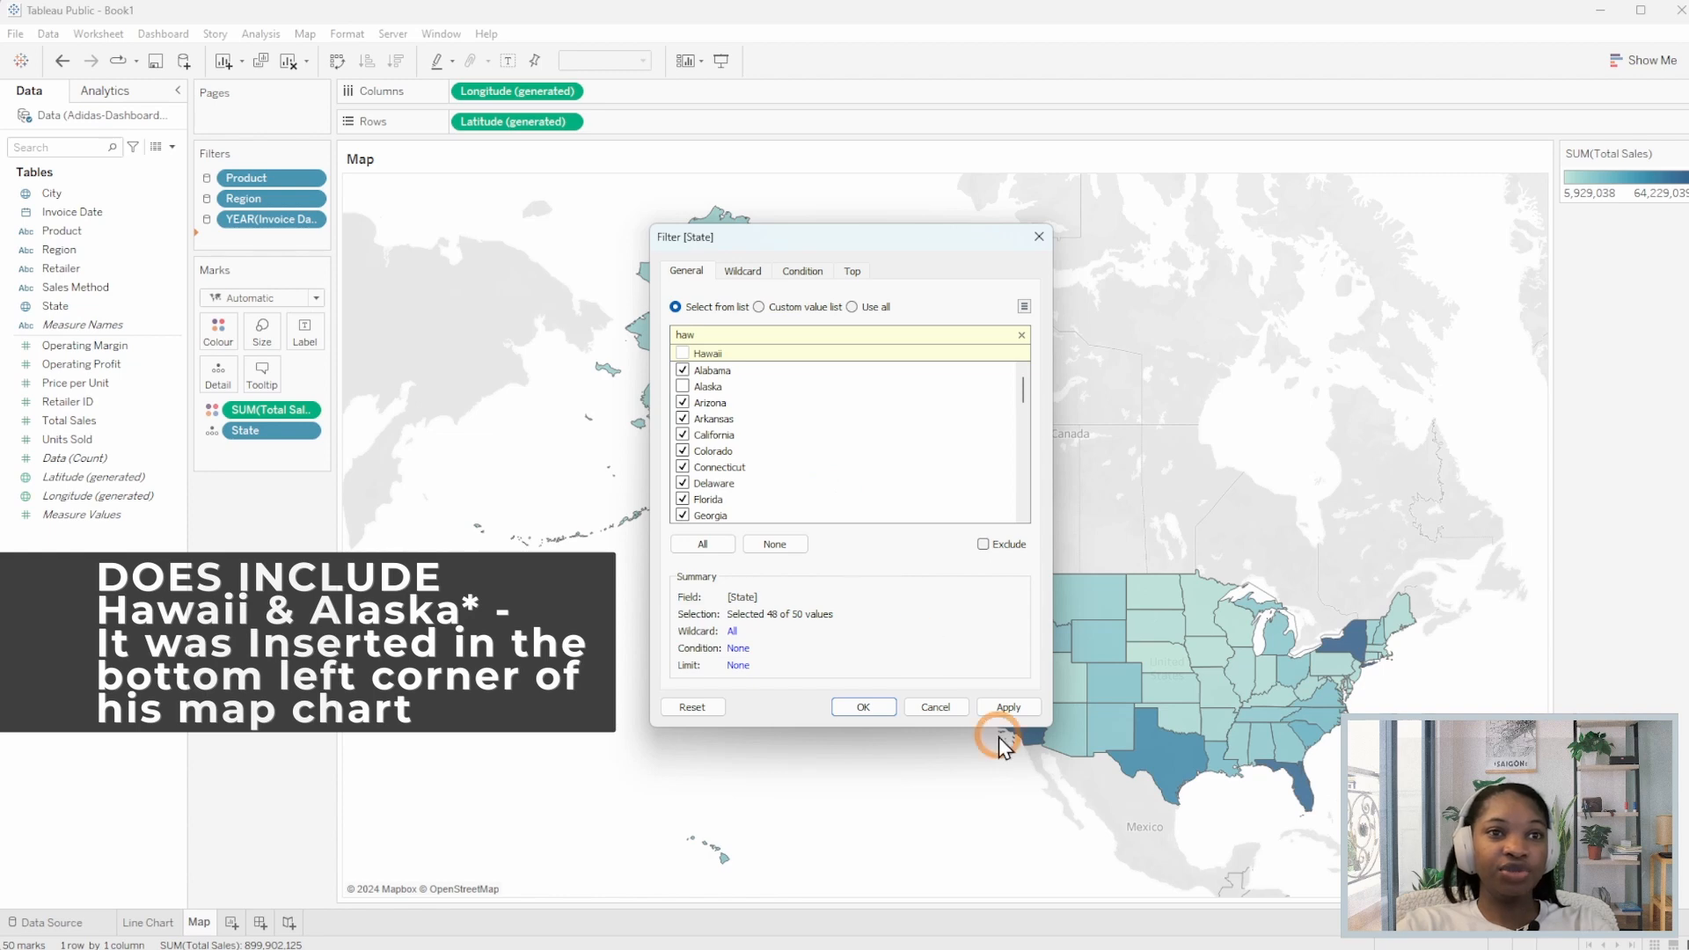
{"action": "left_click", "coordinate": [1008, 707]}
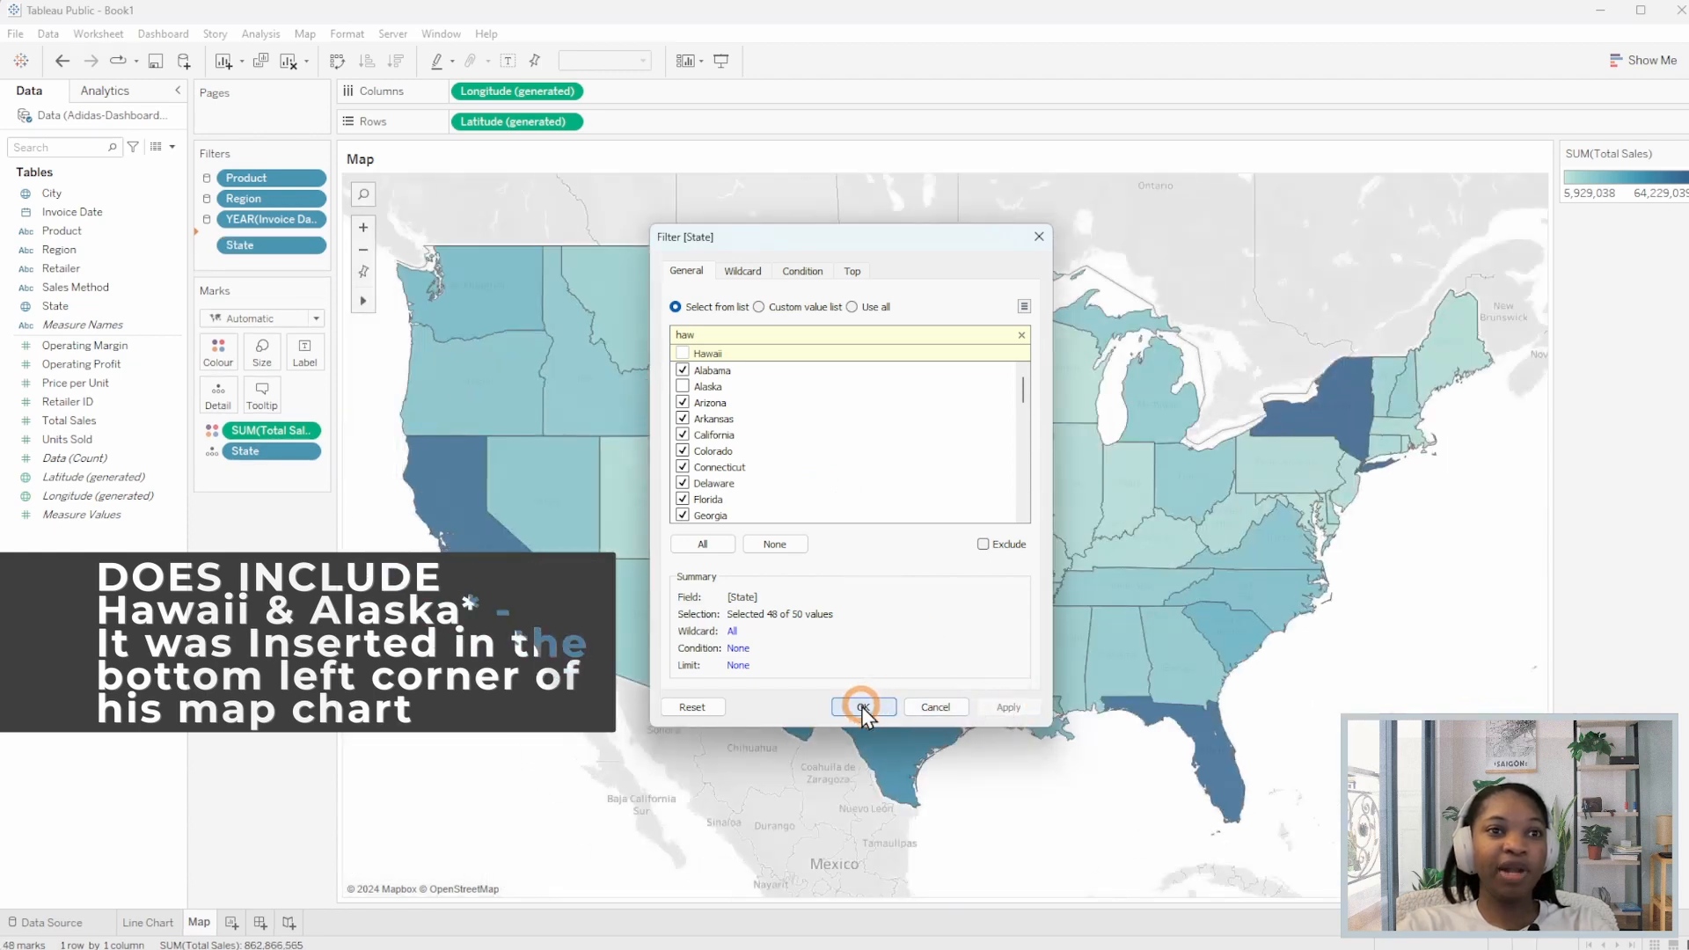
{"action": "left_click", "coordinate": [863, 707]}
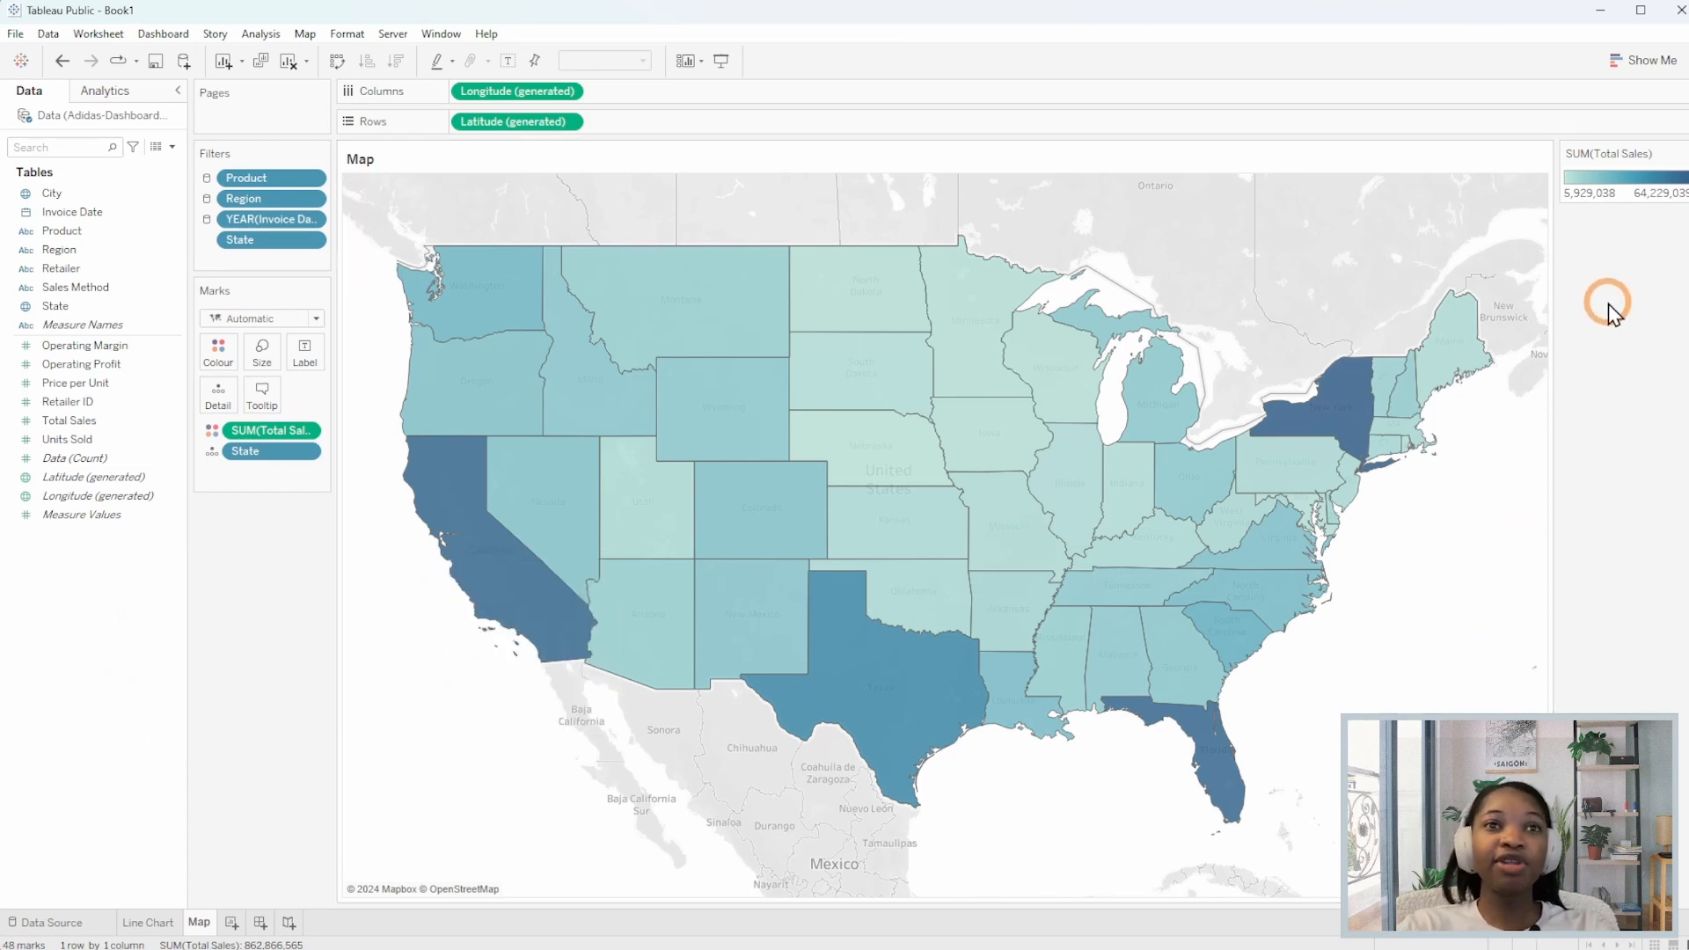
Recolour the Total Sales map with a custom sequential palette based on the dark blue #00257d.
{"action": "left_click", "coordinate": [218, 352]}
{"action": "left_click", "coordinate": [299, 422]}
{"action": "left_click", "coordinate": [1014, 441]}
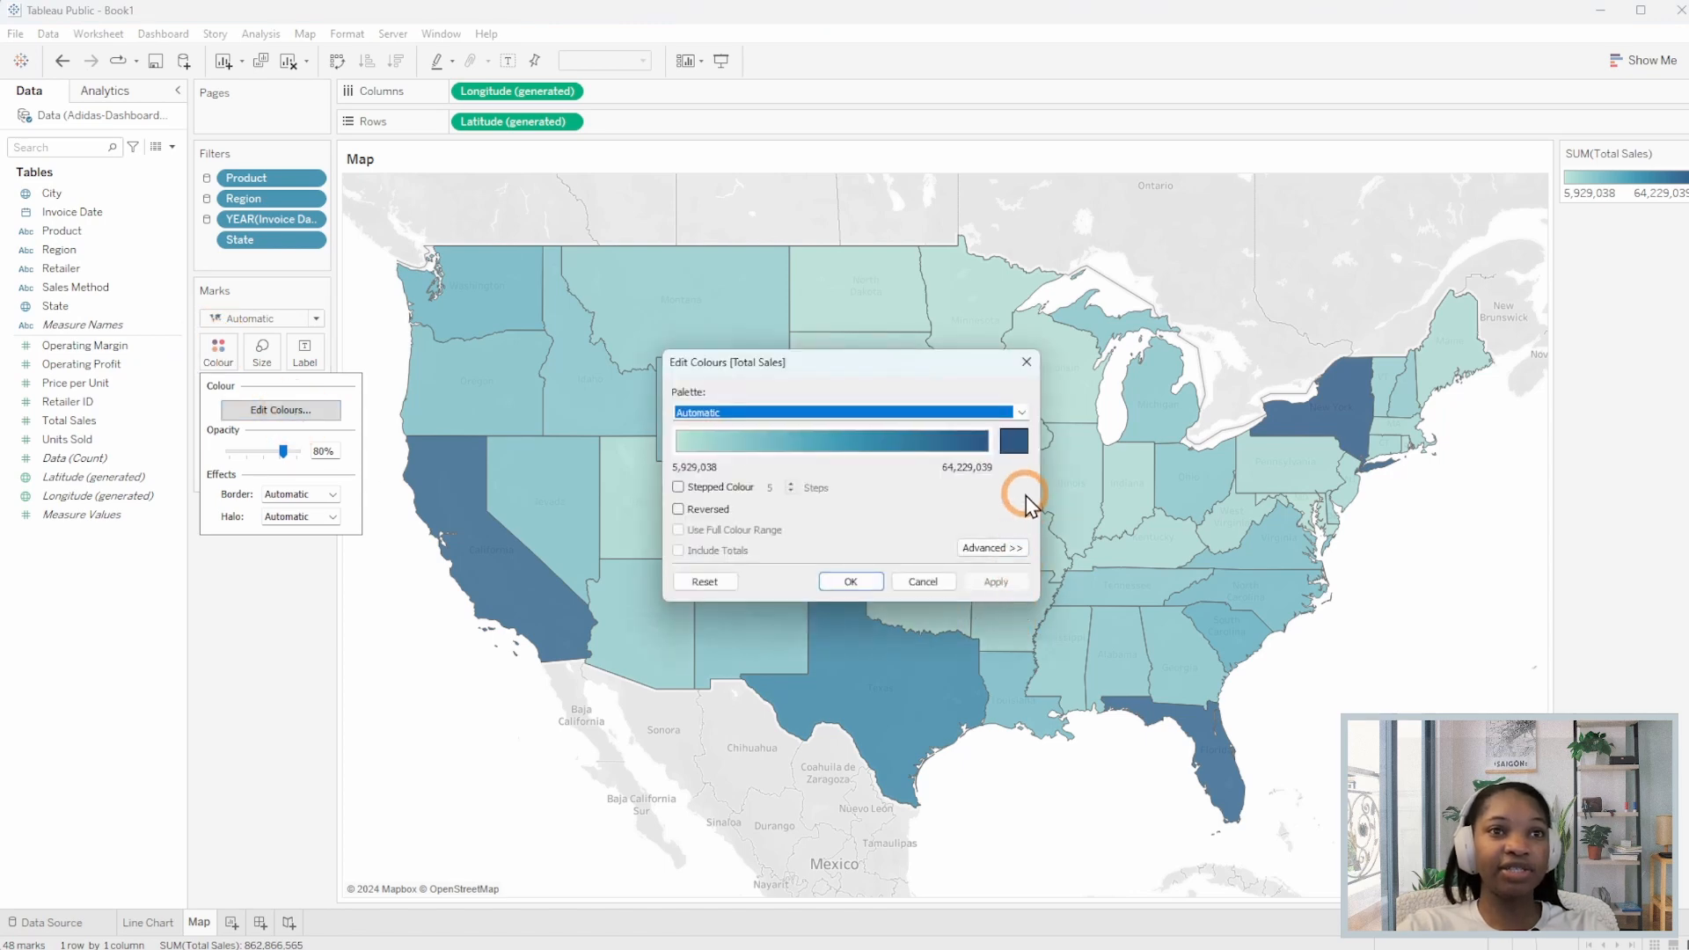
{"action": "left_click", "coordinate": [1021, 635]}
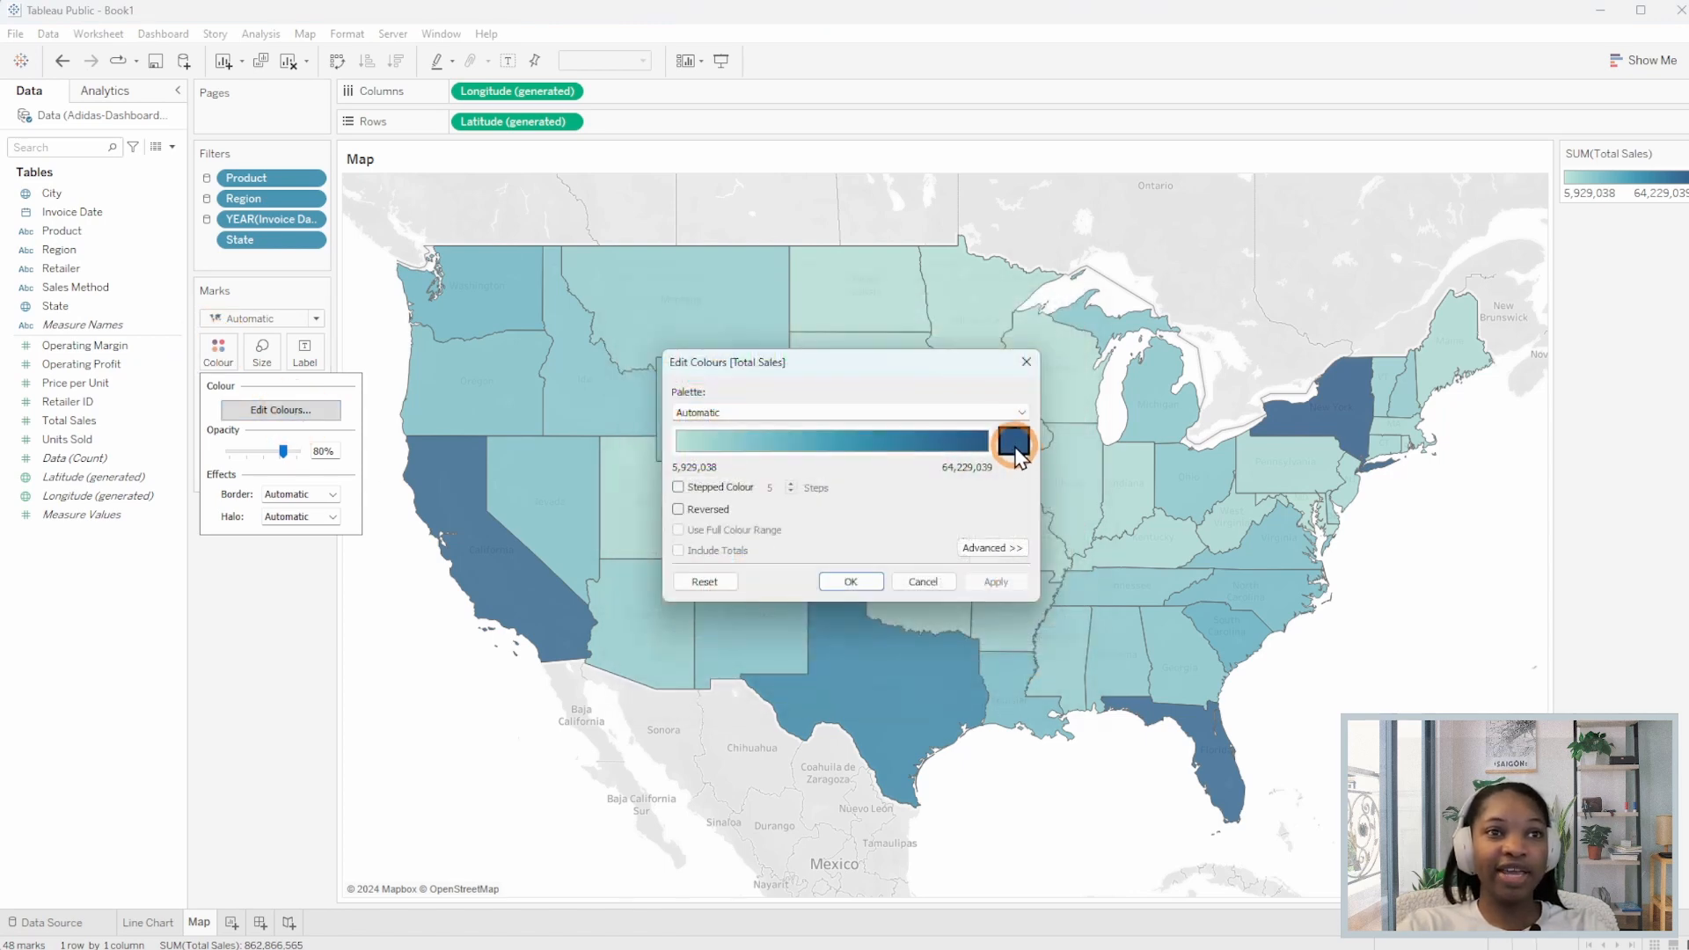
{"action": "left_click", "coordinate": [1021, 411]}
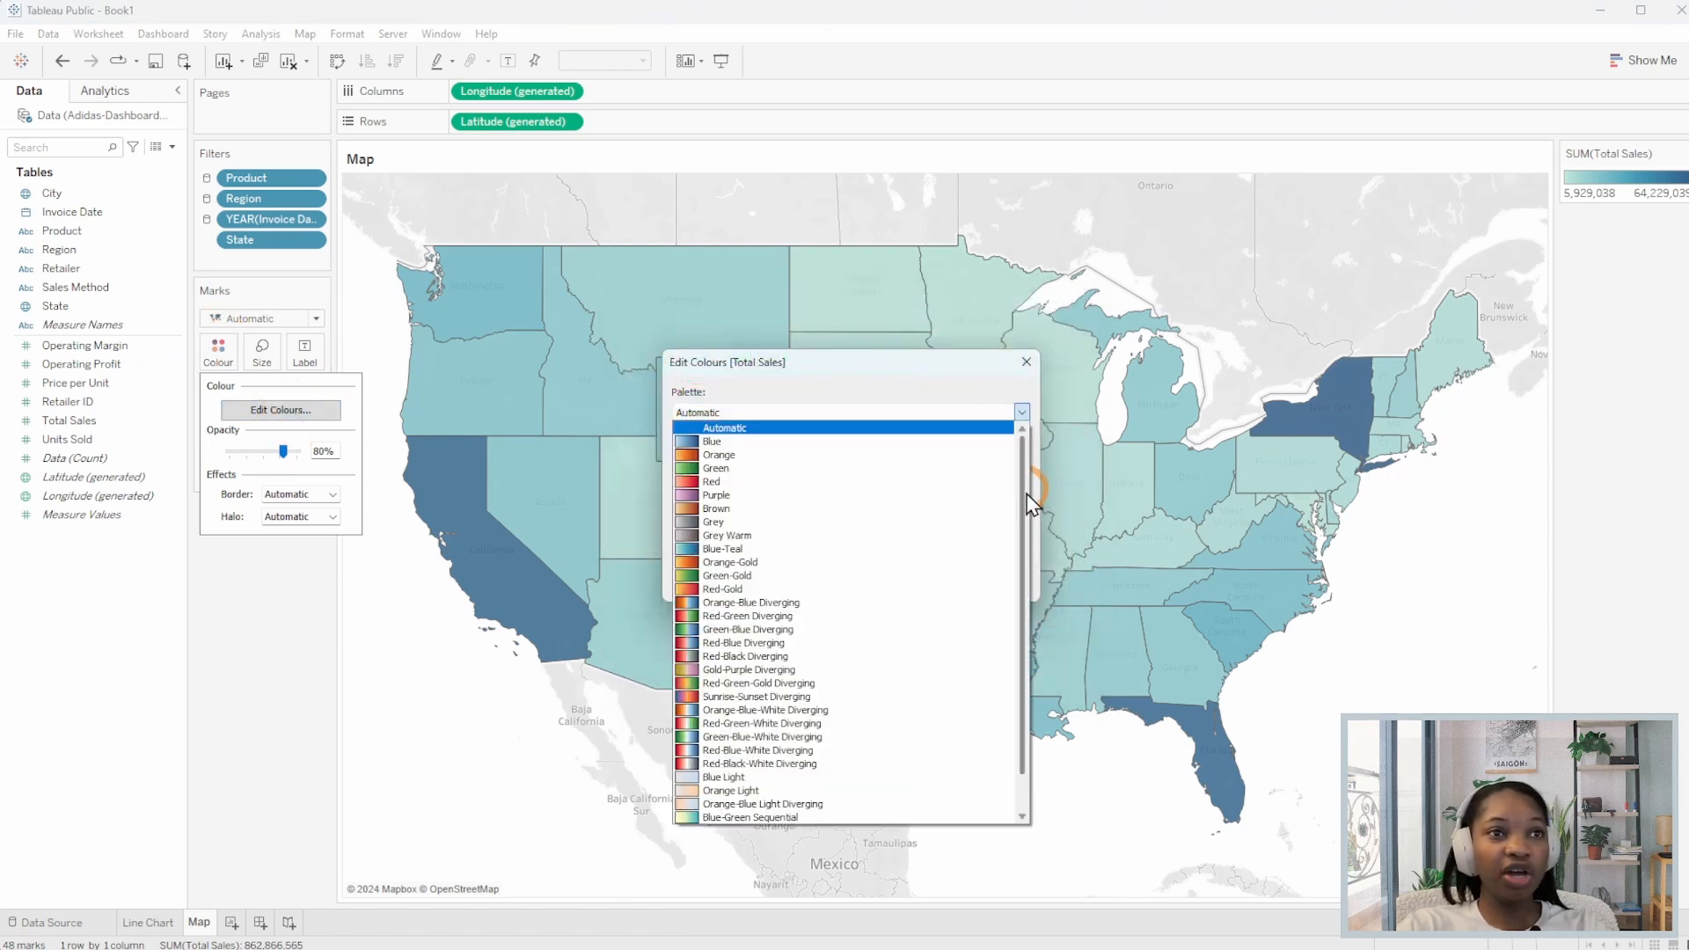
{"action": "mouse_move", "coordinate": [1025, 494]}
{"action": "left_mouse_down"}
{"action": "mouse_move", "coordinate": [1030, 572]}
{"action": "mouse_move", "coordinate": [1024, 467]}
{"action": "left_mouse_up"}
{"action": "left_click", "coordinate": [1024, 413]}
{"action": "left_click", "coordinate": [1010, 447]}
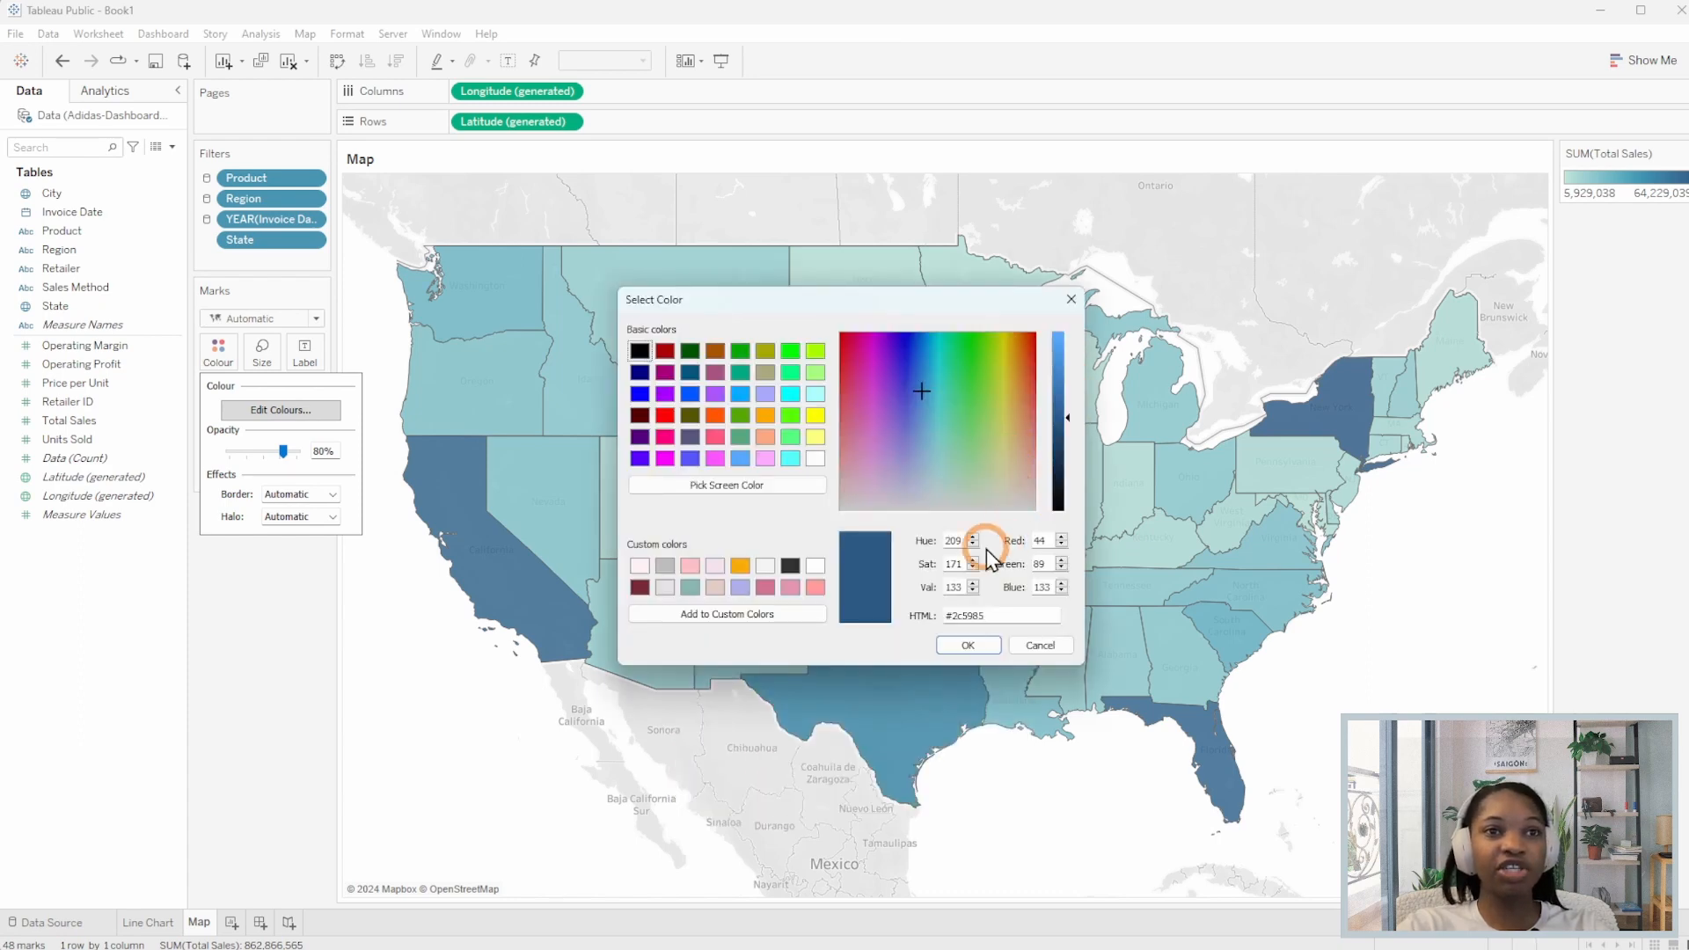
{"action": "triple_click", "coordinate": [1018, 622]}
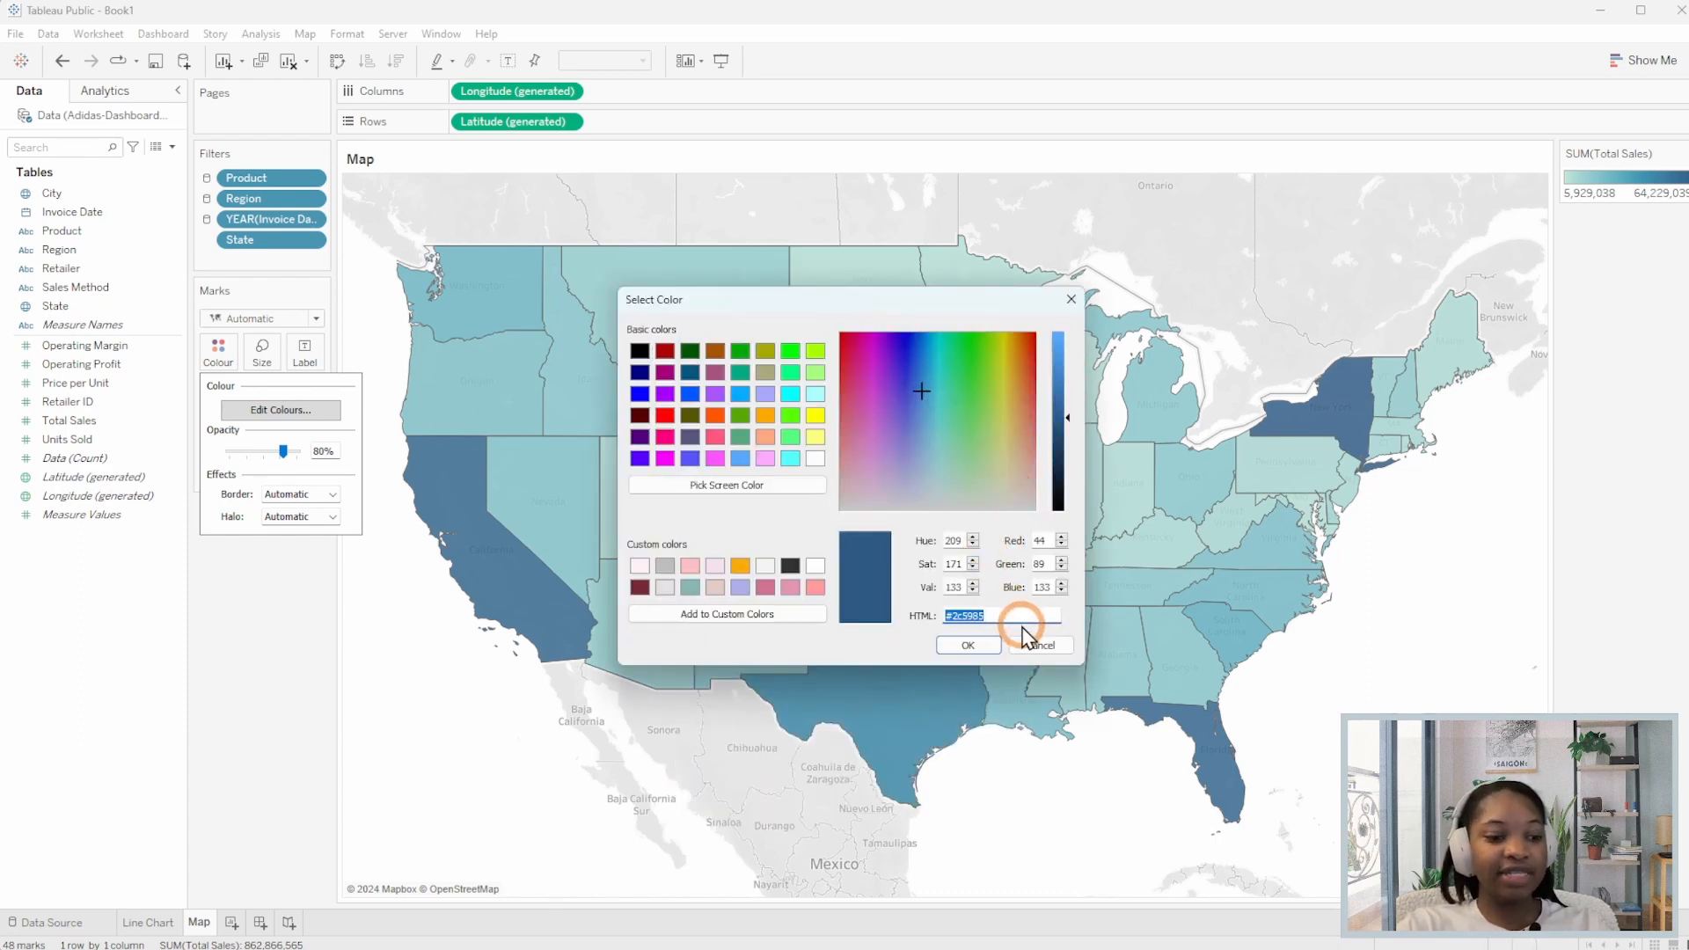
{"action": "left_click", "coordinate": [1022, 645]}
{"action": "triple_click", "coordinate": [1018, 619]}
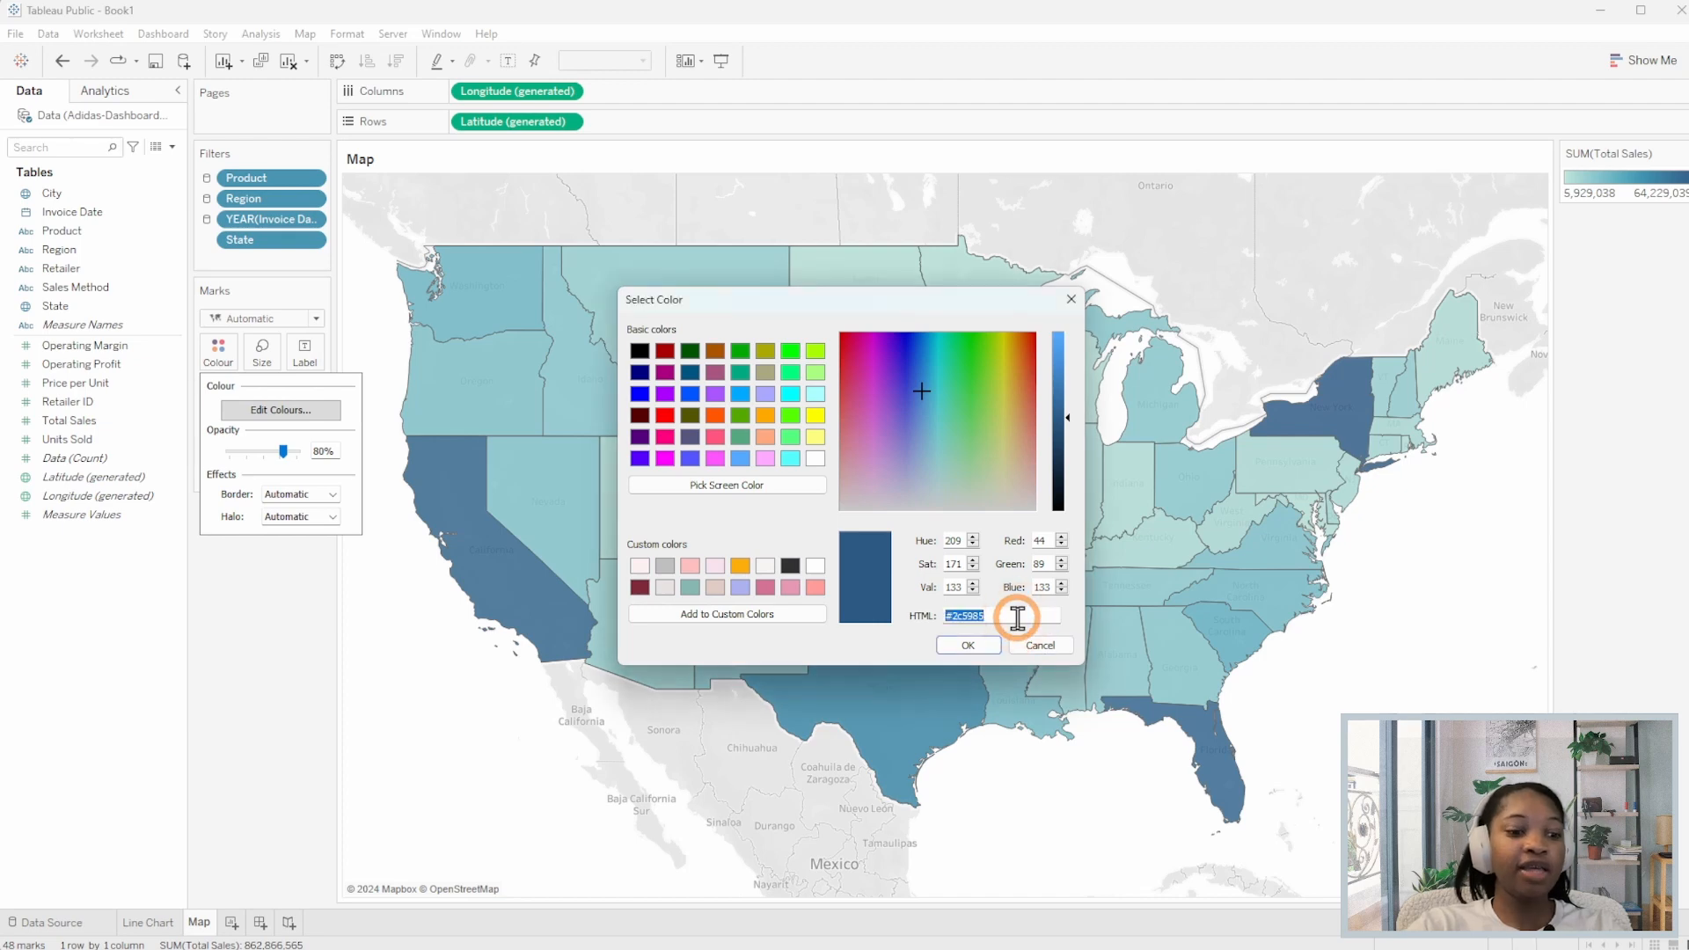
{"action": "type", "text": "#00257d"}
{"action": "left_click", "coordinate": [992, 643]}
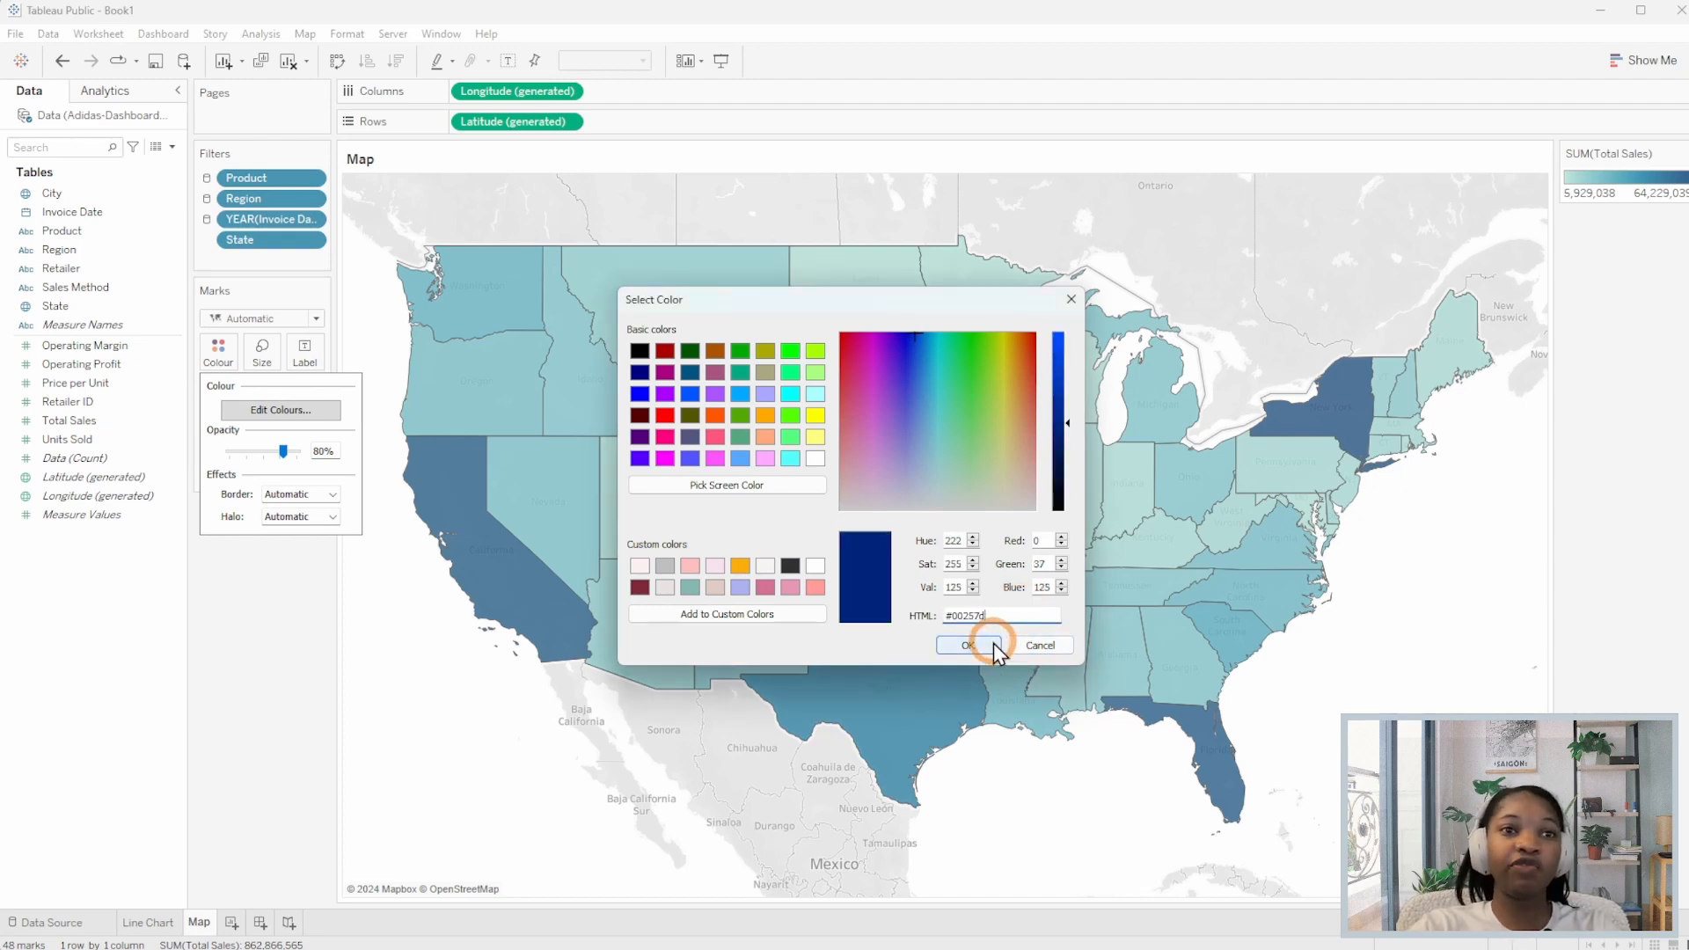
{"action": "left_click", "coordinate": [996, 584]}
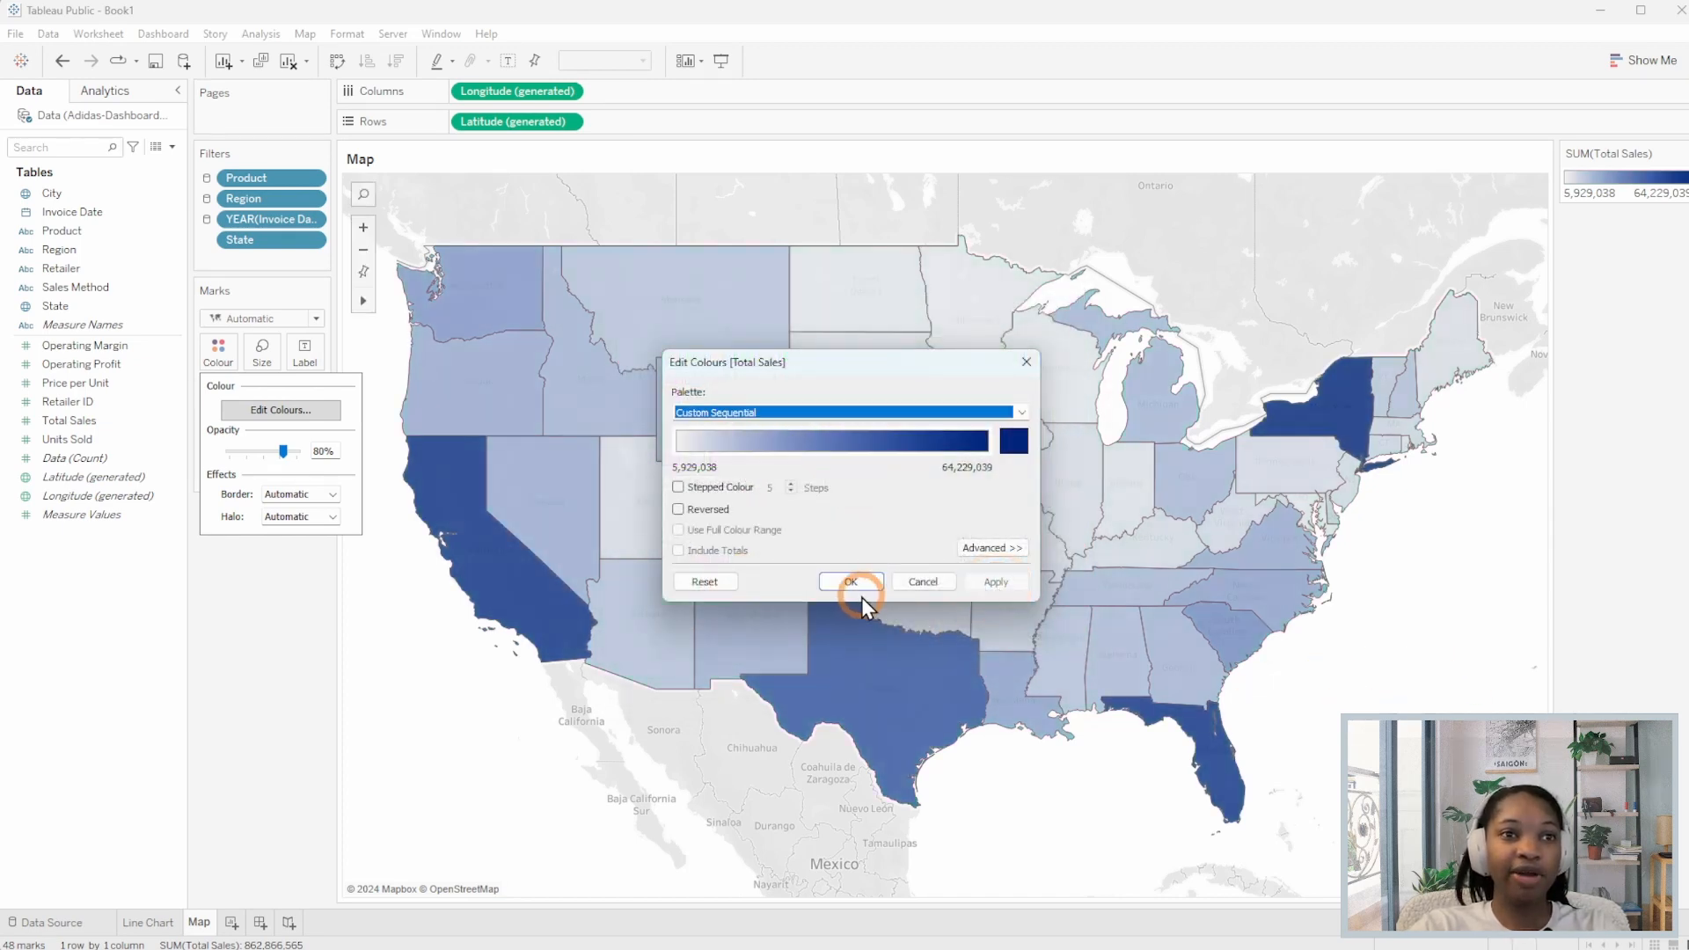
{"action": "left_click", "coordinate": [851, 582]}
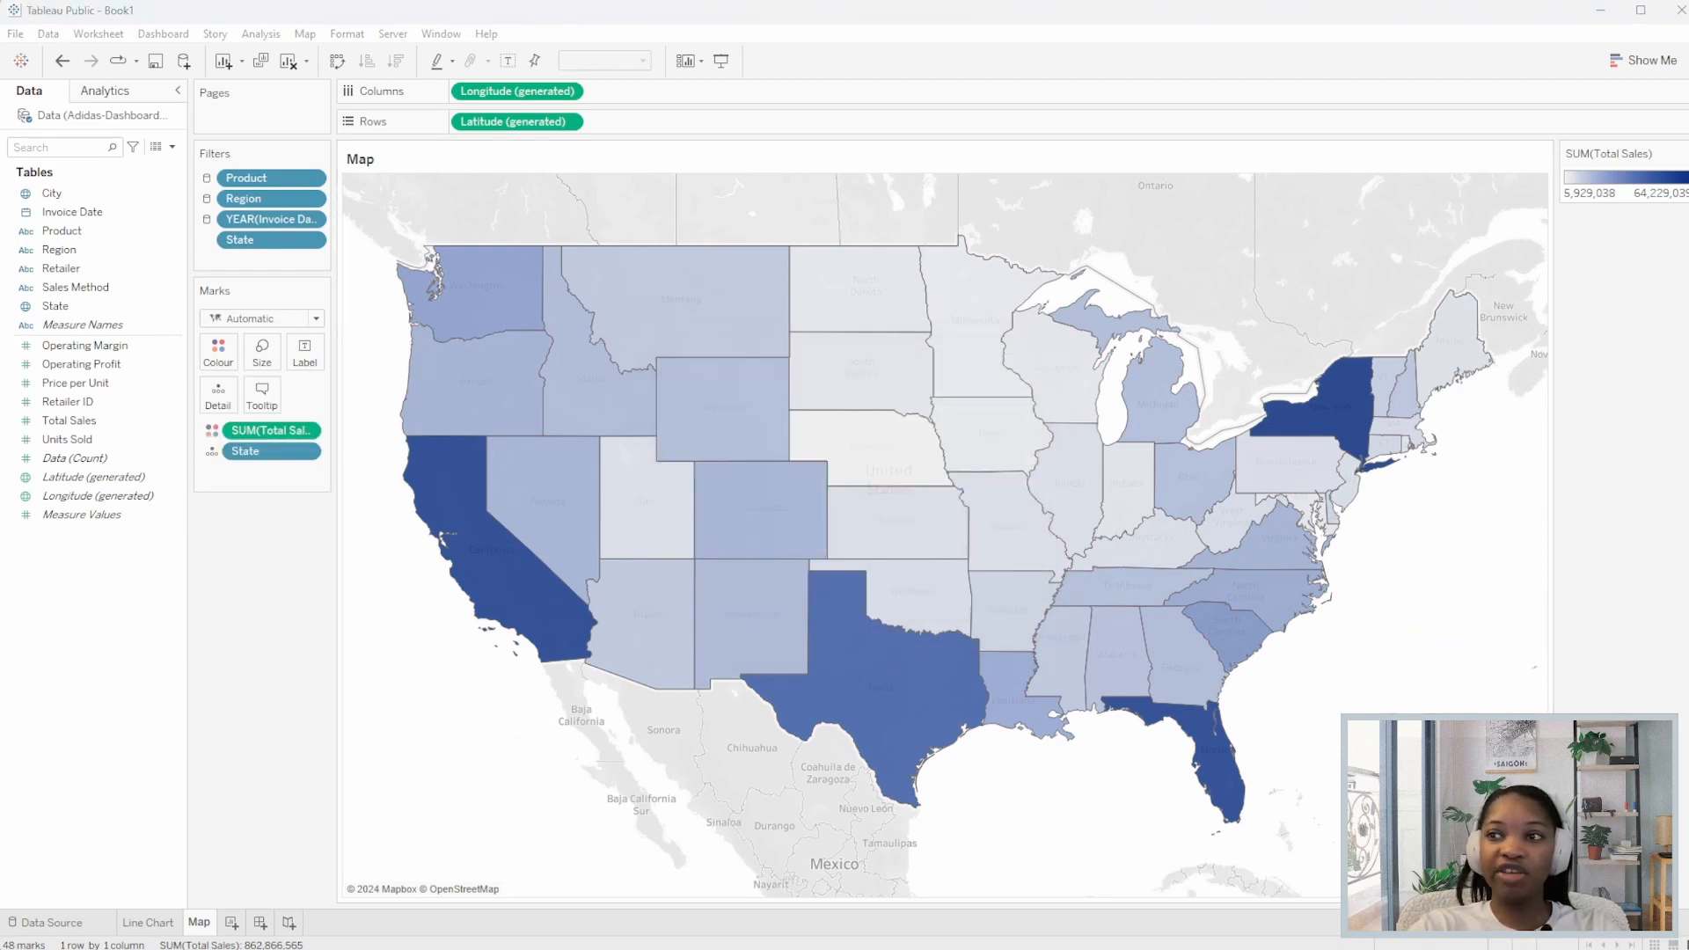
Raise the colour opacity of the map's states to 100%.
{"action": "left_click", "coordinate": [218, 352]}
{"action": "left_click_drag", "start_coordinate": [284, 453], "coordinate": [321, 452]}
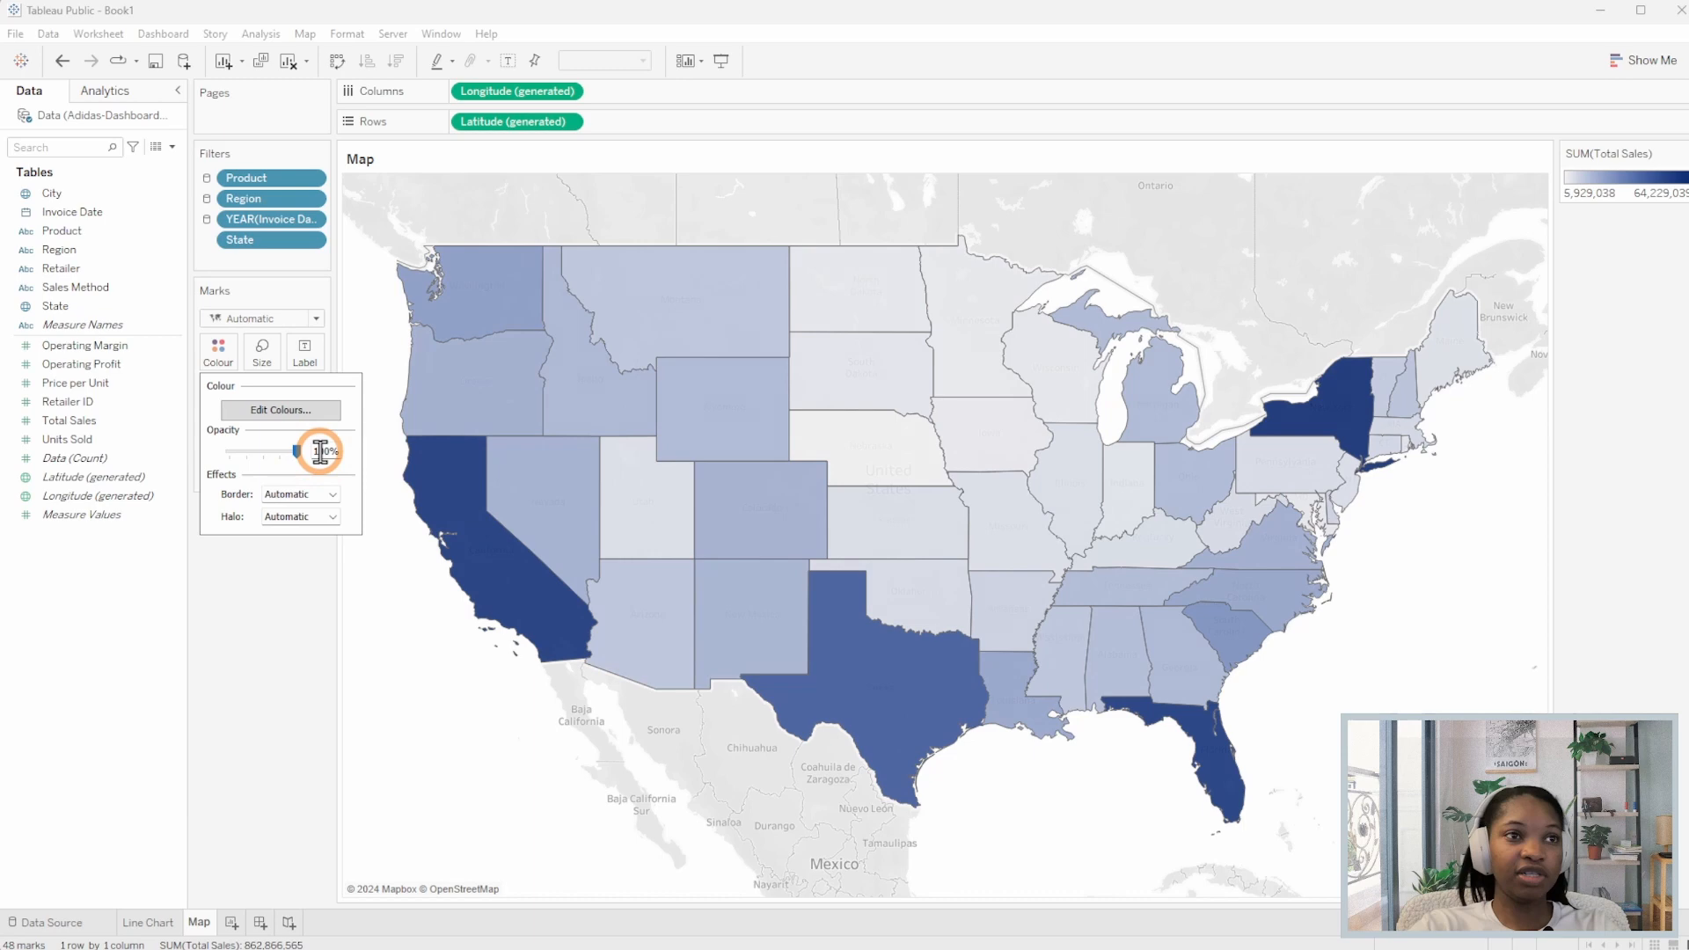
{"action": "left_click", "coordinate": [267, 689]}
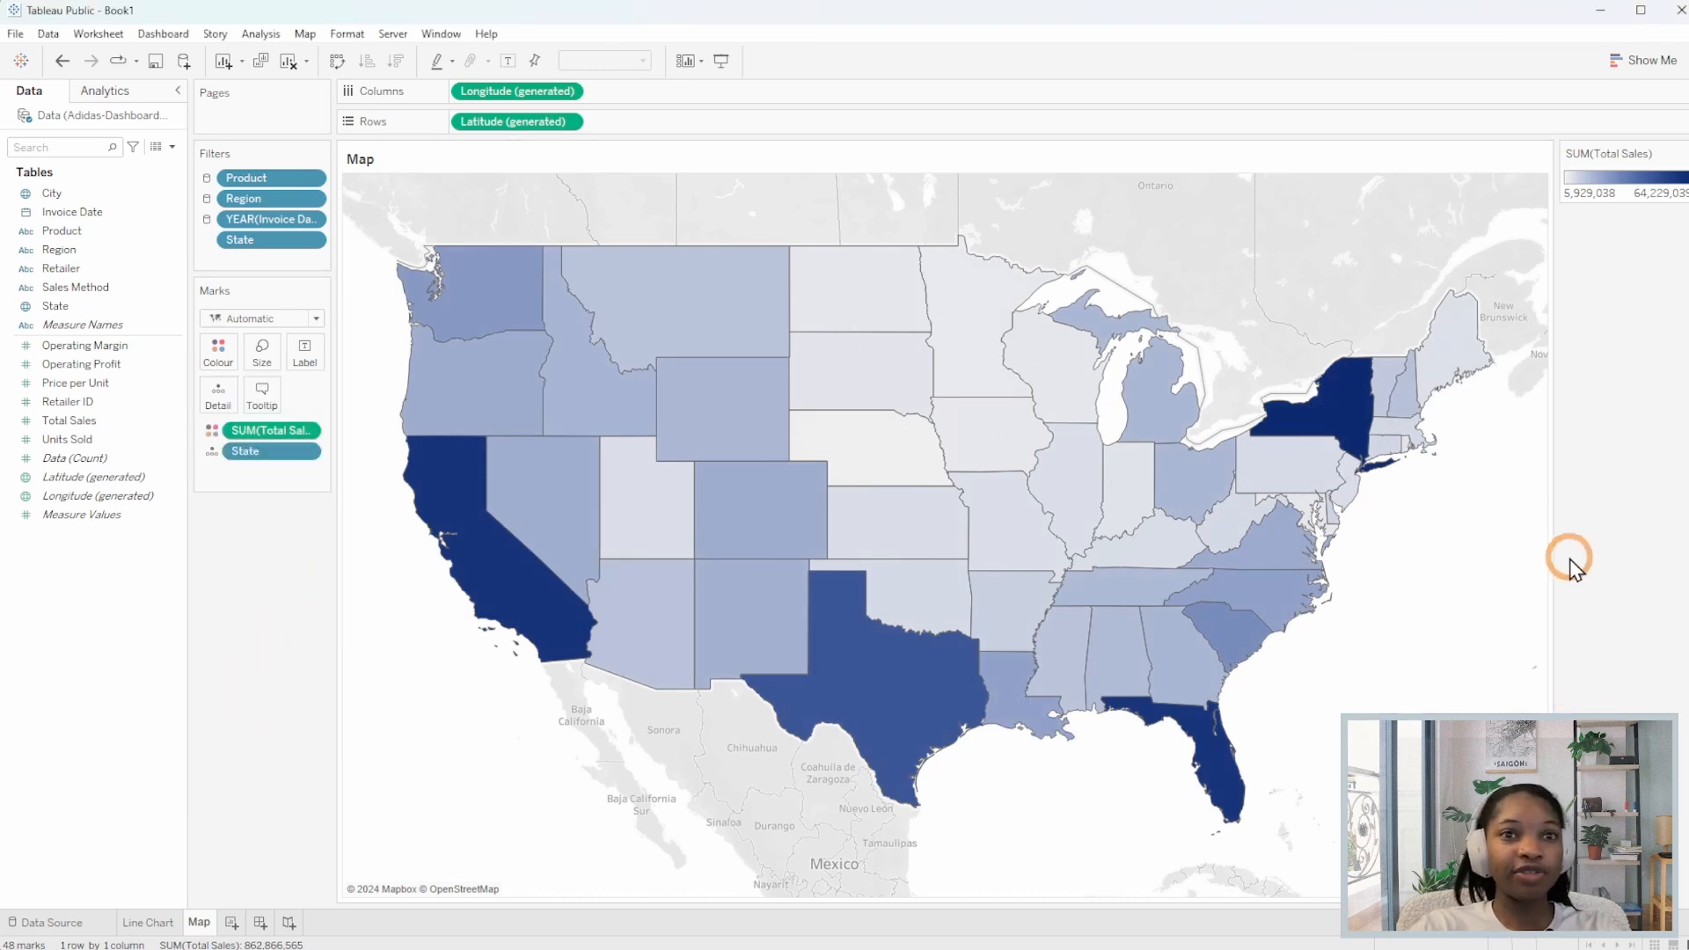
Replace the map's sheet-name title with "Sales By Region".
{"action": "left_click", "coordinate": [376, 163]}
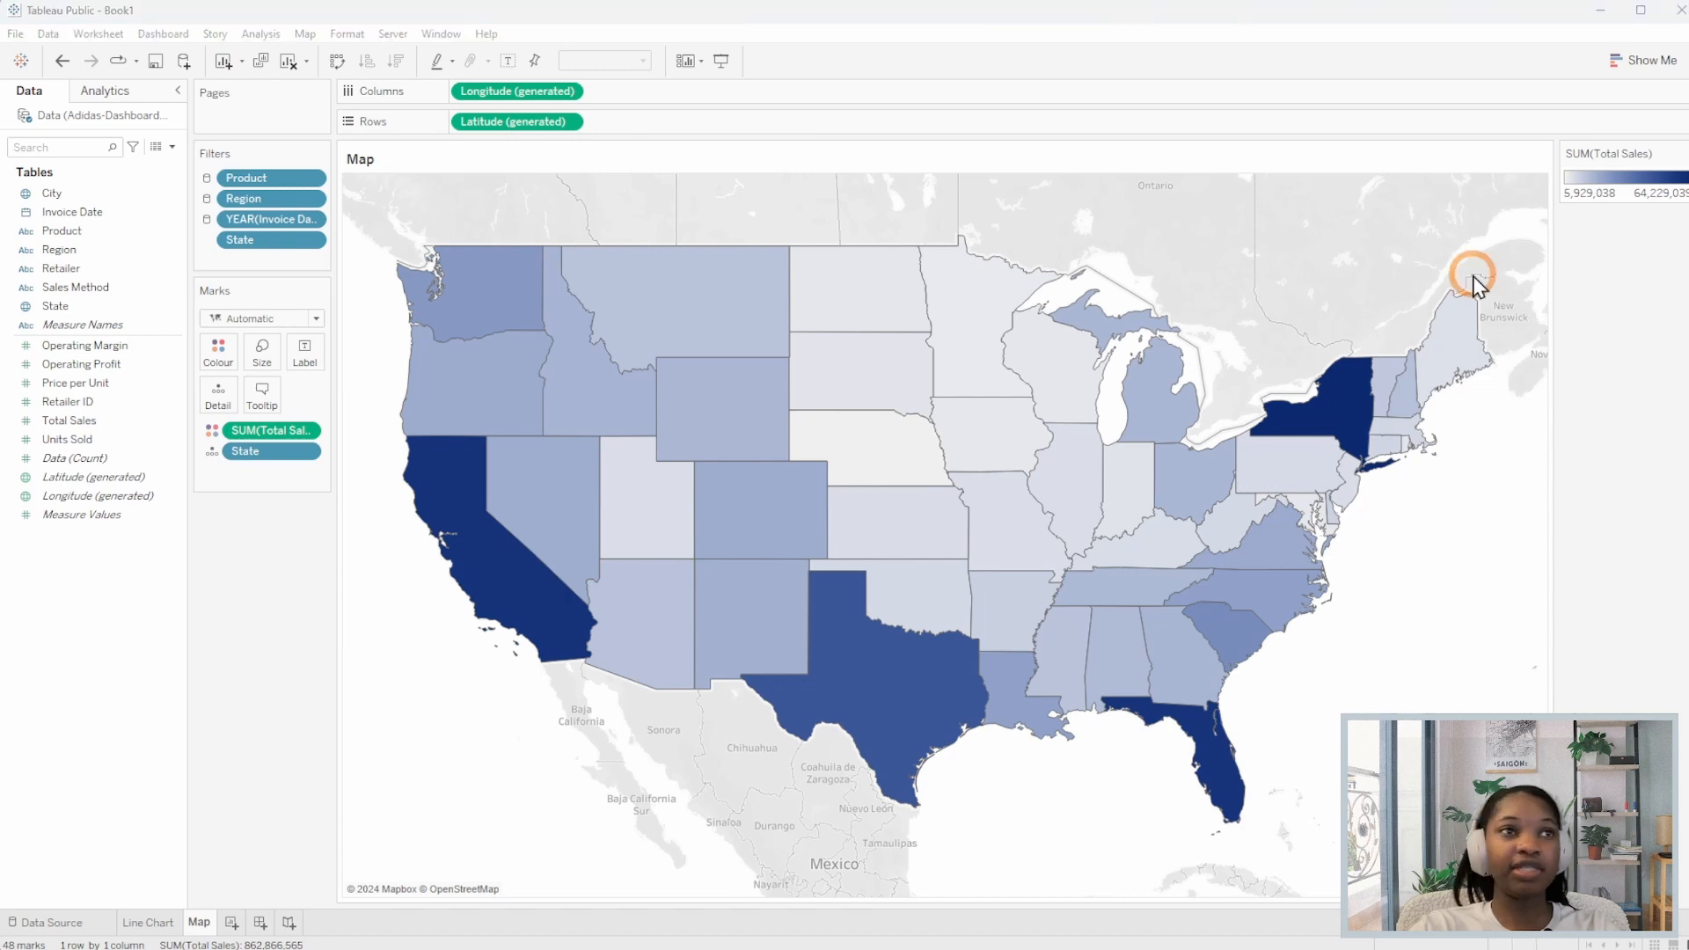
{"action": "double_click", "coordinate": [360, 160]}
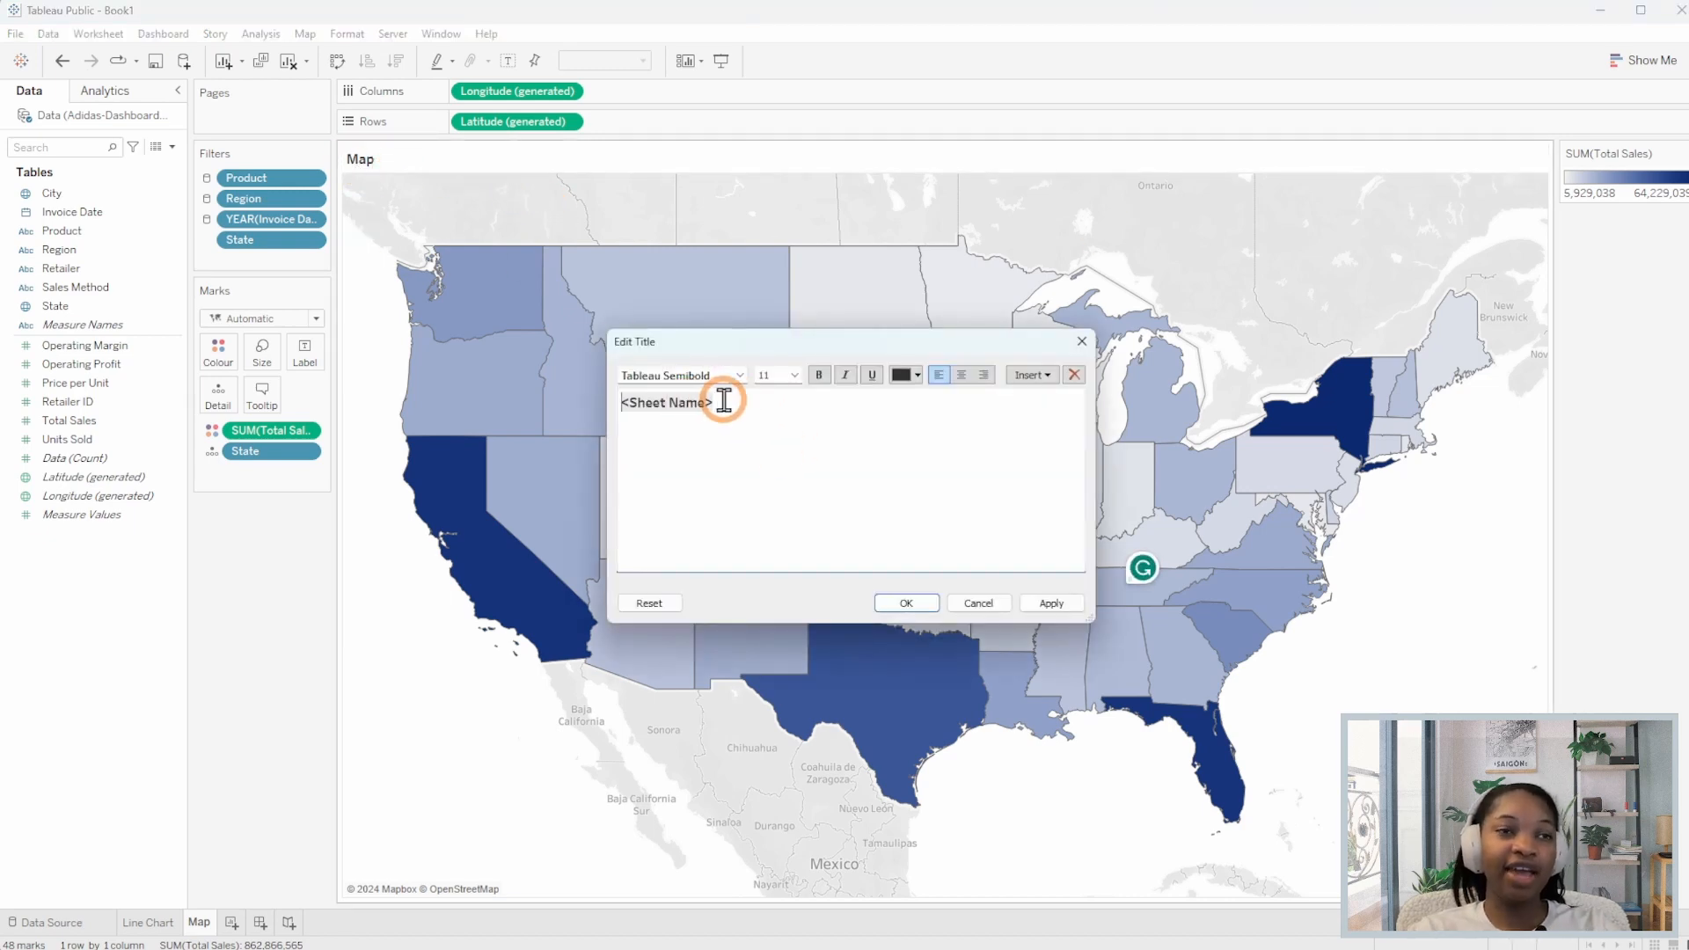
{"action": "left_click_drag", "start_coordinate": [724, 400], "coordinate": [619, 402]}
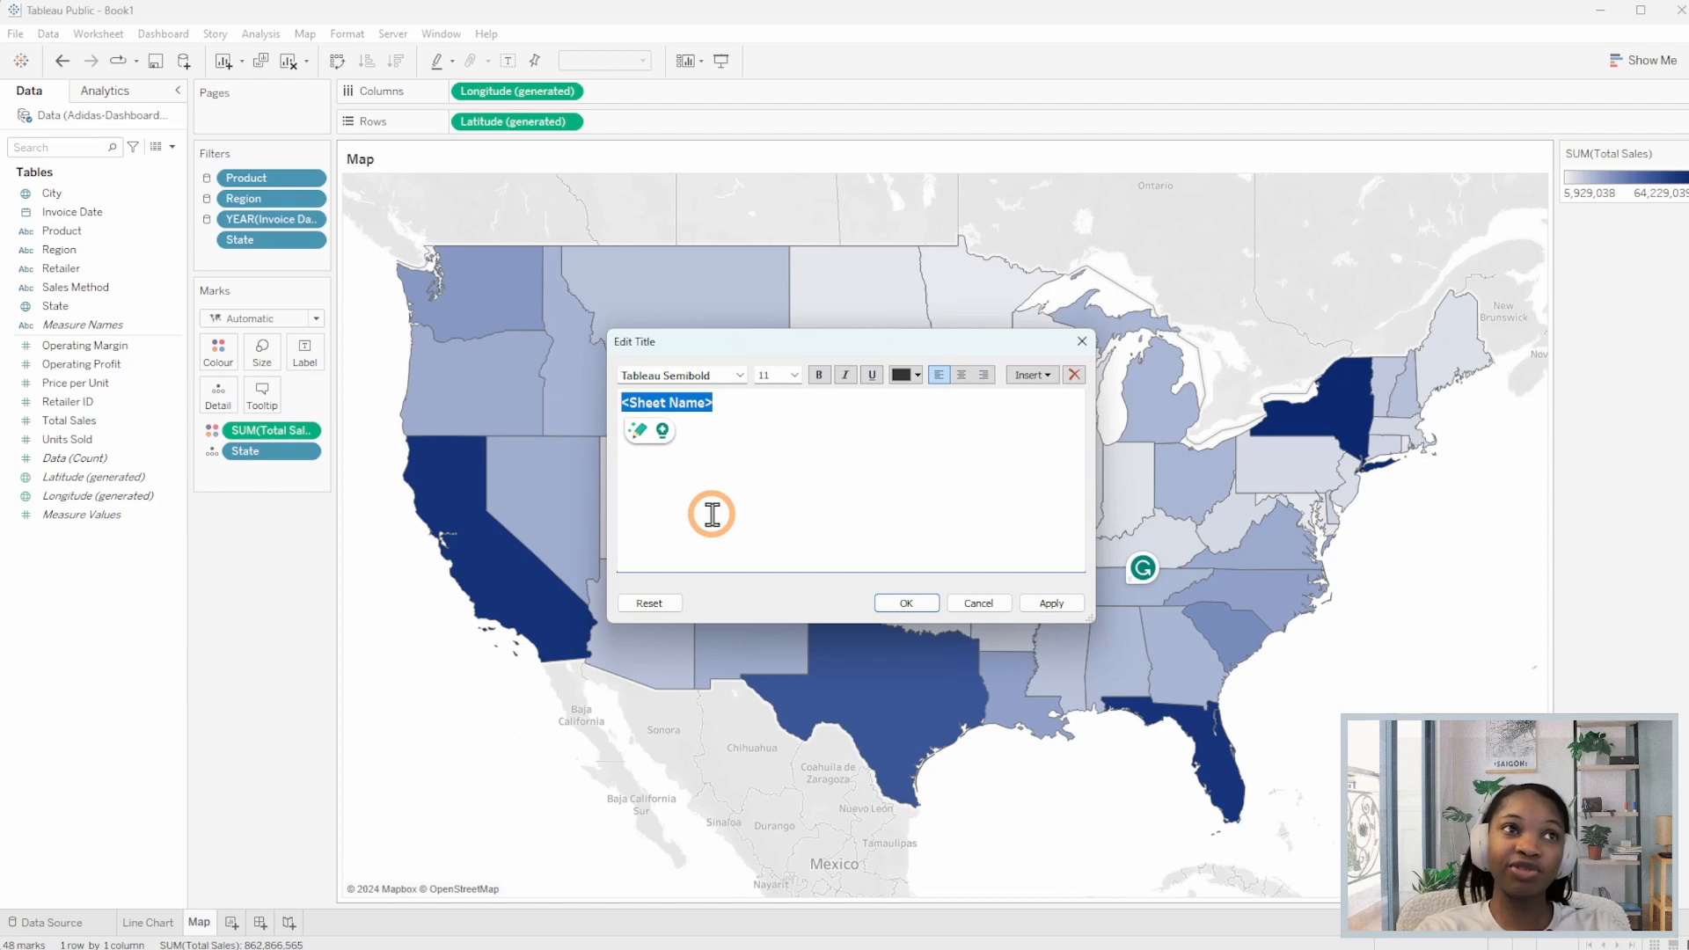
{"action": "type", "text": "Sales"}
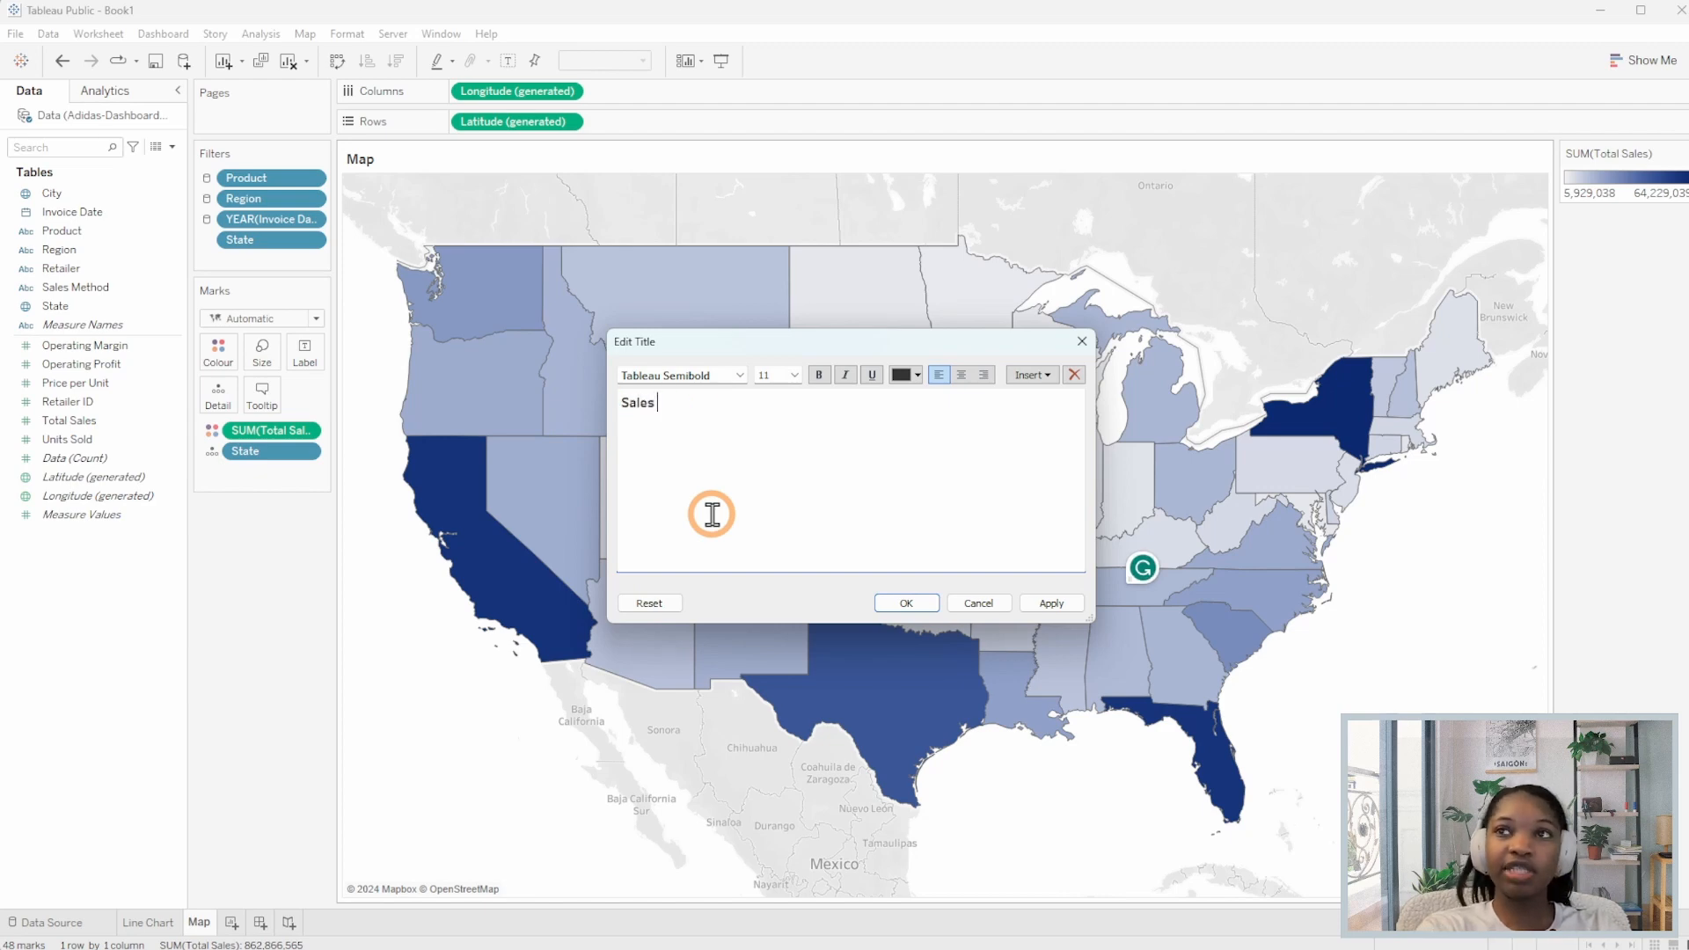
{"action": "type", "text": " By Region"}
{"action": "left_click", "coordinate": [907, 603]}
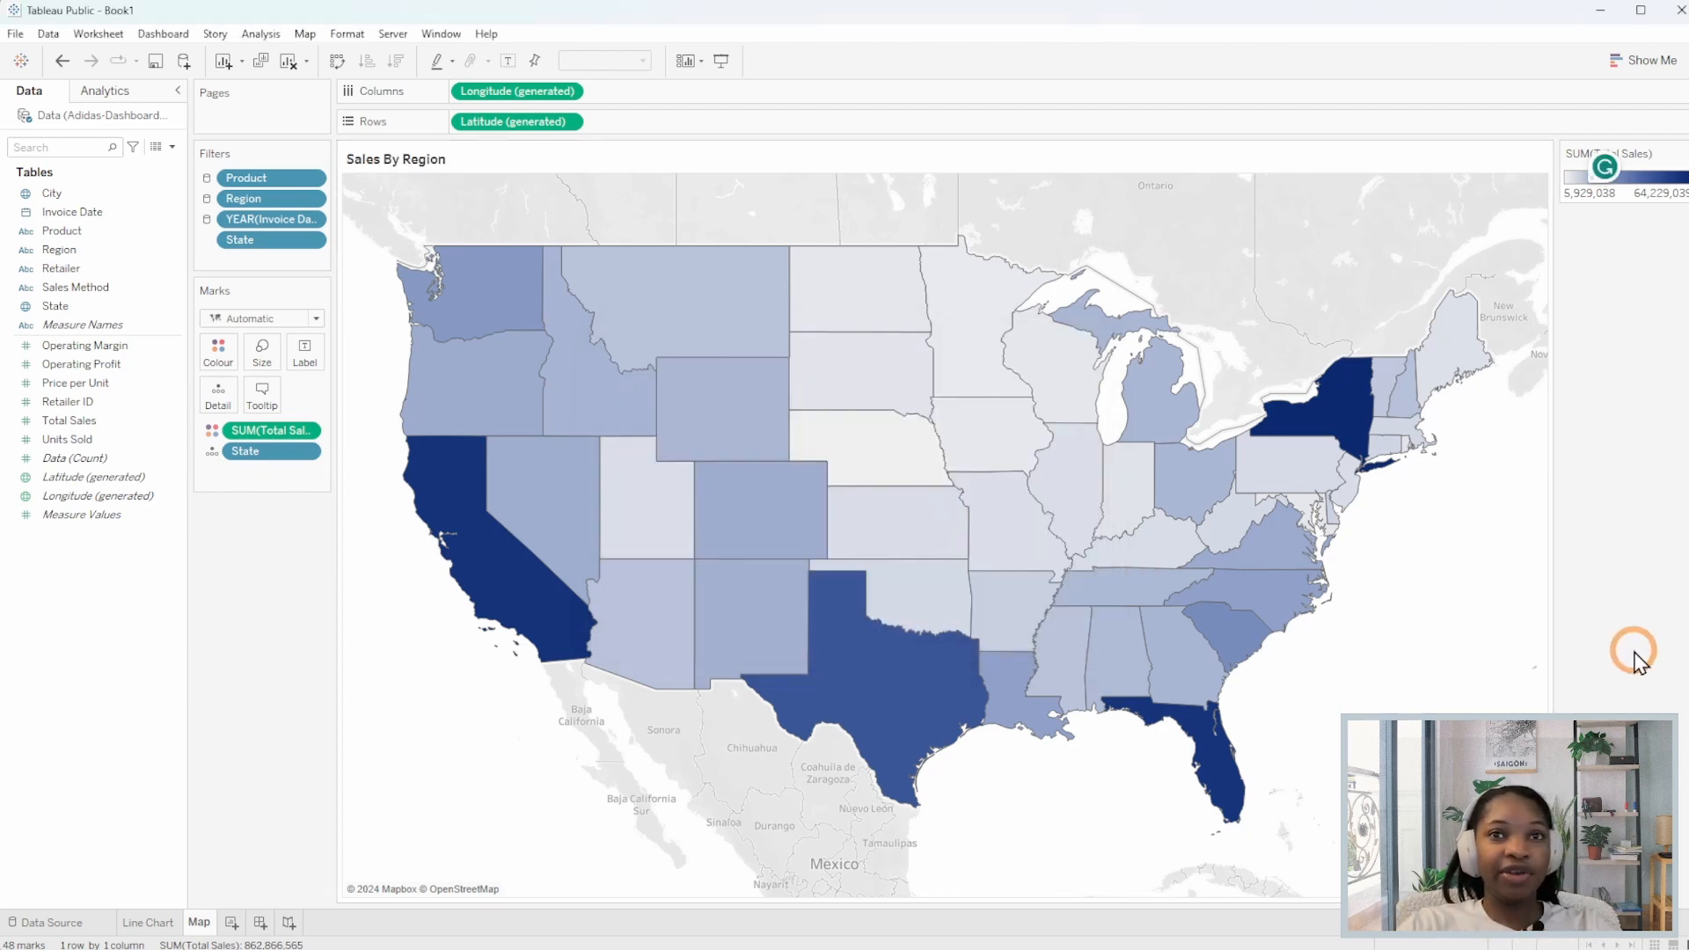
Format the map's borders so the column divider is None for both pane and header.
{"action": "right_click", "coordinate": [1461, 661]}
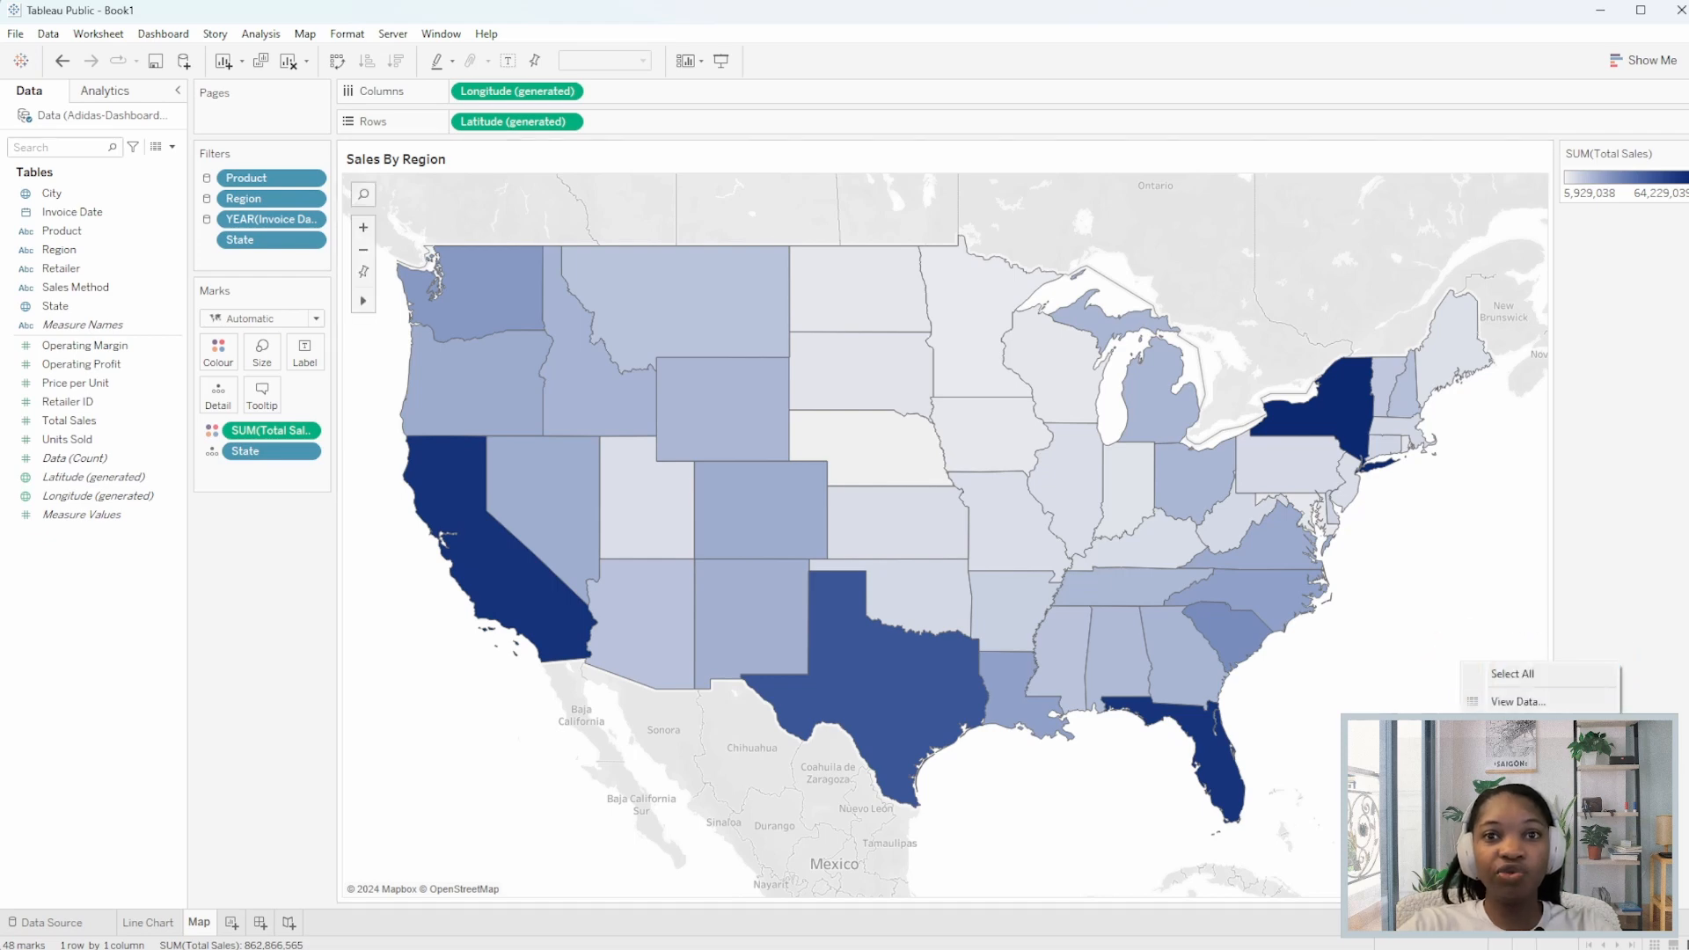
{"action": "left_click", "coordinate": [1540, 715]}
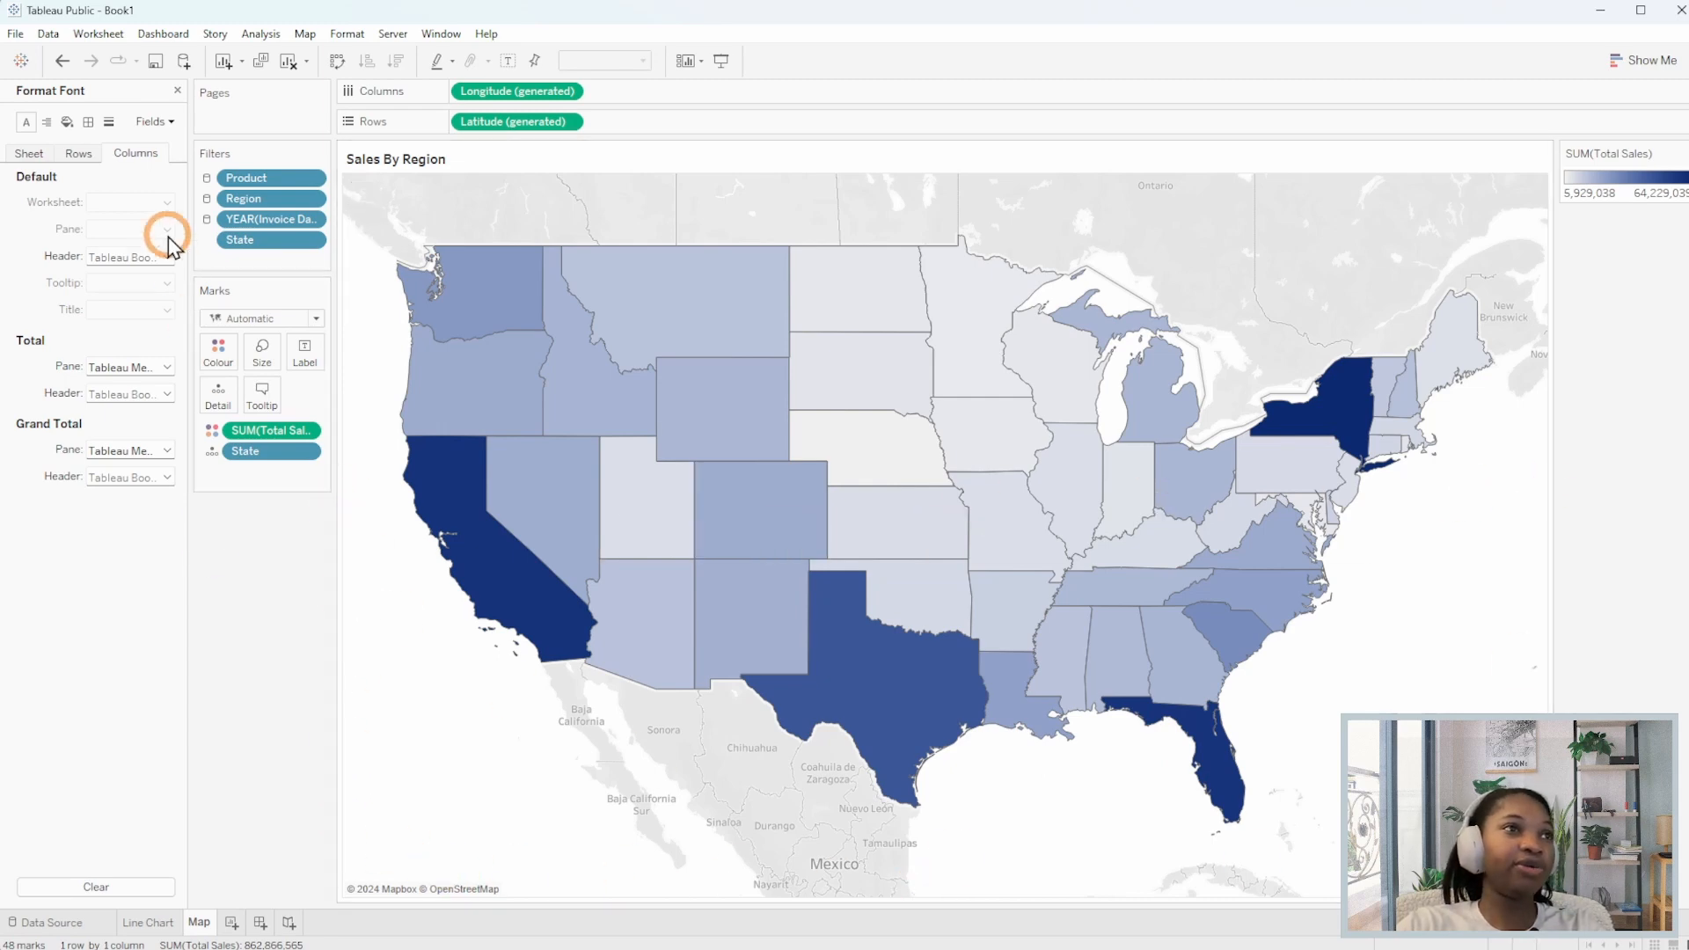
{"action": "left_click", "coordinate": [109, 121]}
{"action": "left_click", "coordinate": [88, 123]}
{"action": "left_click", "coordinate": [141, 480]}
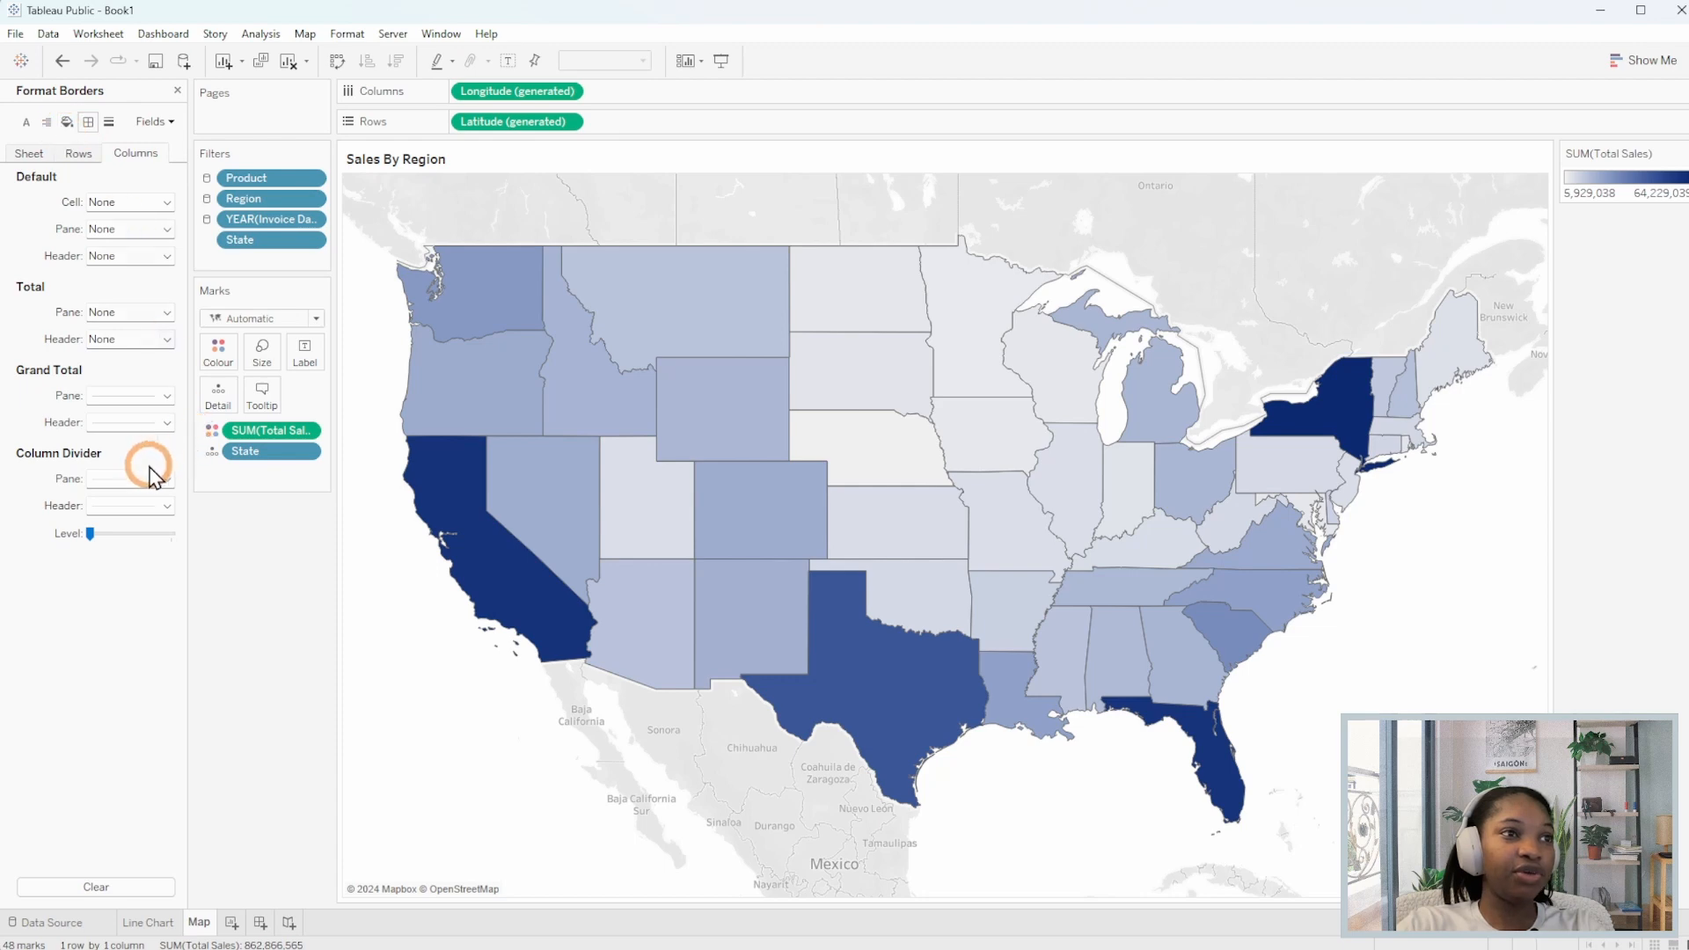
{"action": "left_click", "coordinate": [141, 505]}
{"action": "left_click", "coordinate": [61, 522]}
{"action": "left_click", "coordinate": [42, 583]}
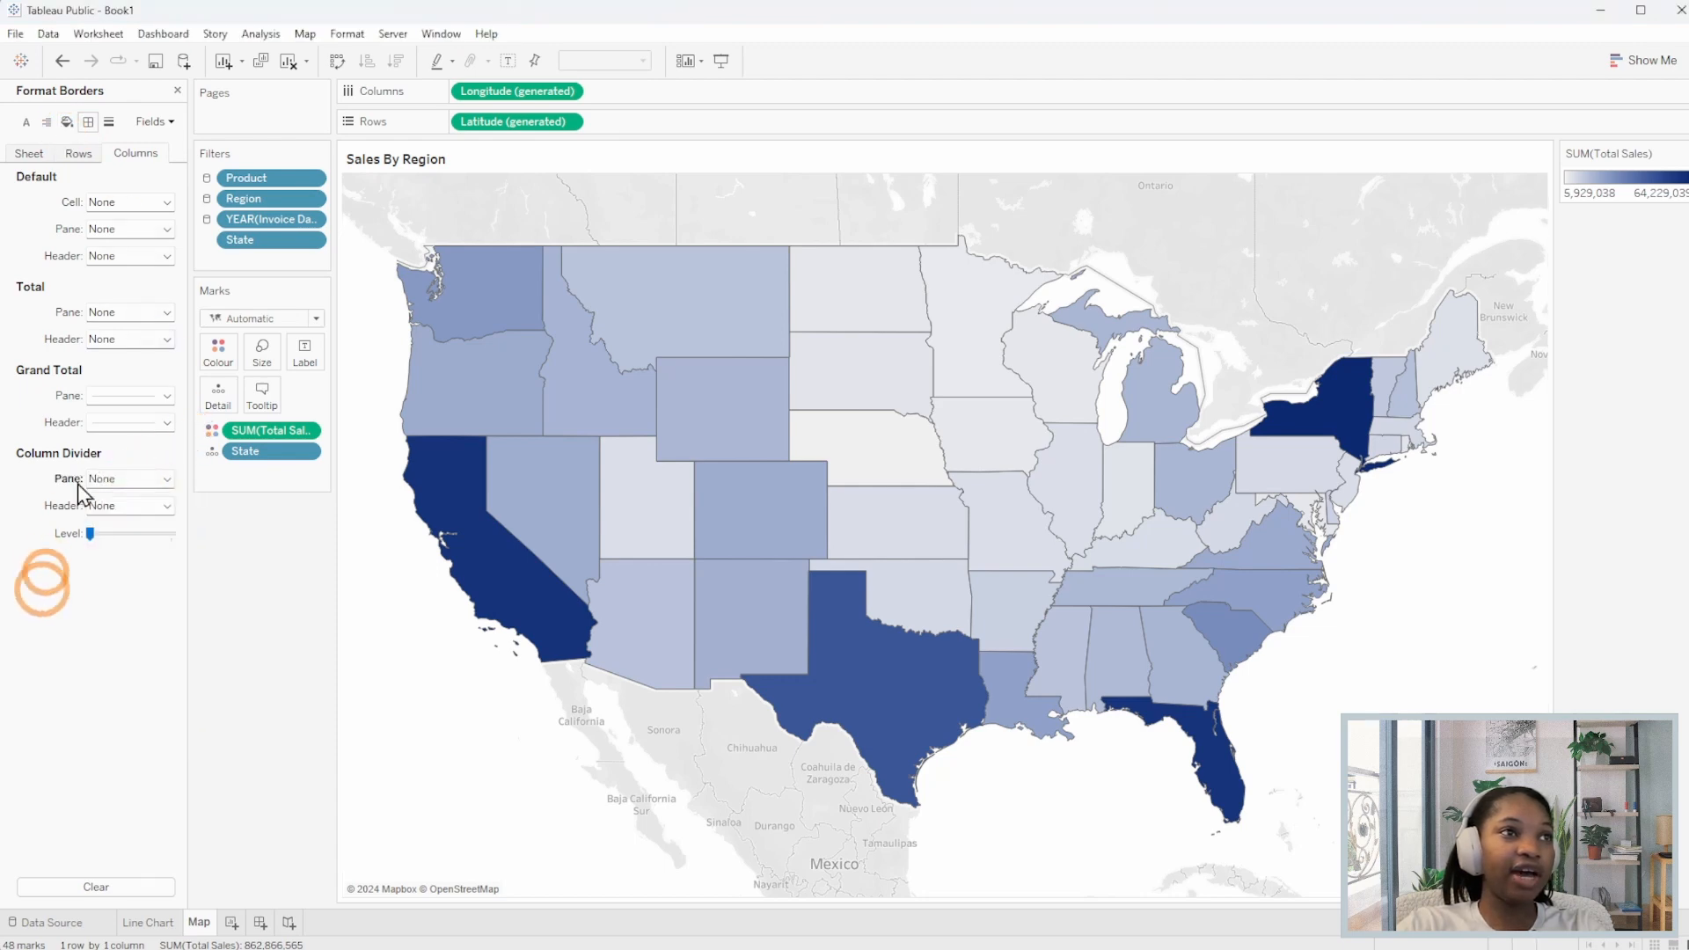
Set the pane line of the map's row divider to None in the sheet-level border formatting.
{"action": "left_click", "coordinate": [80, 159]}
{"action": "left_click", "coordinate": [34, 159]}
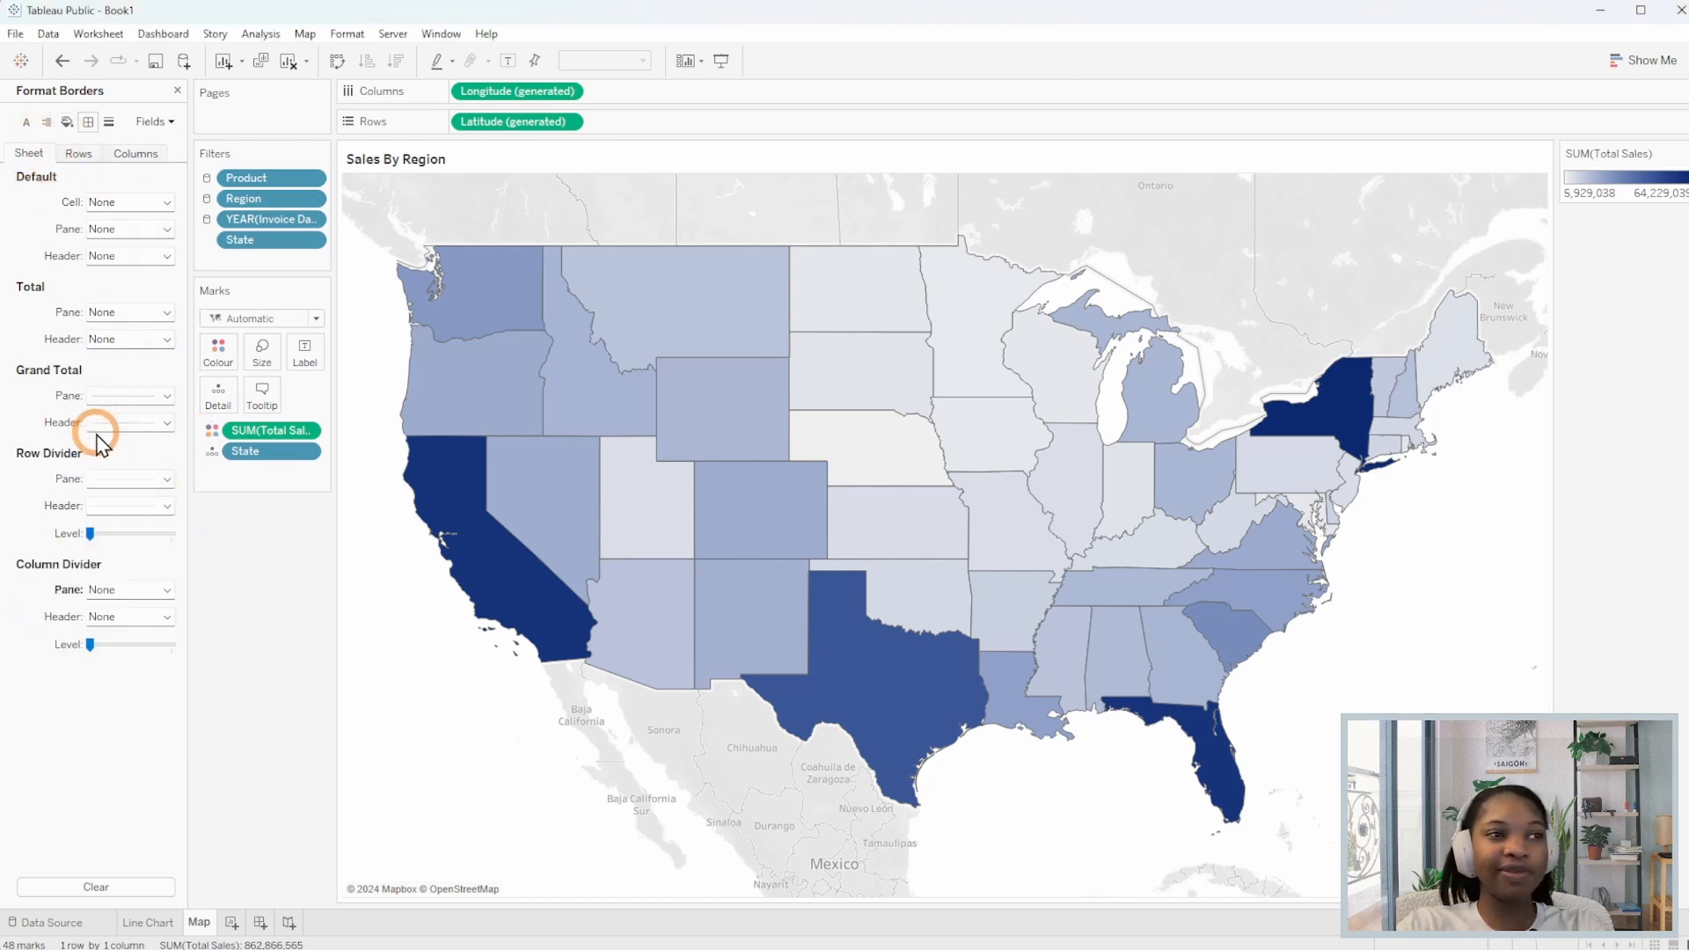
{"action": "left_click", "coordinate": [132, 479]}
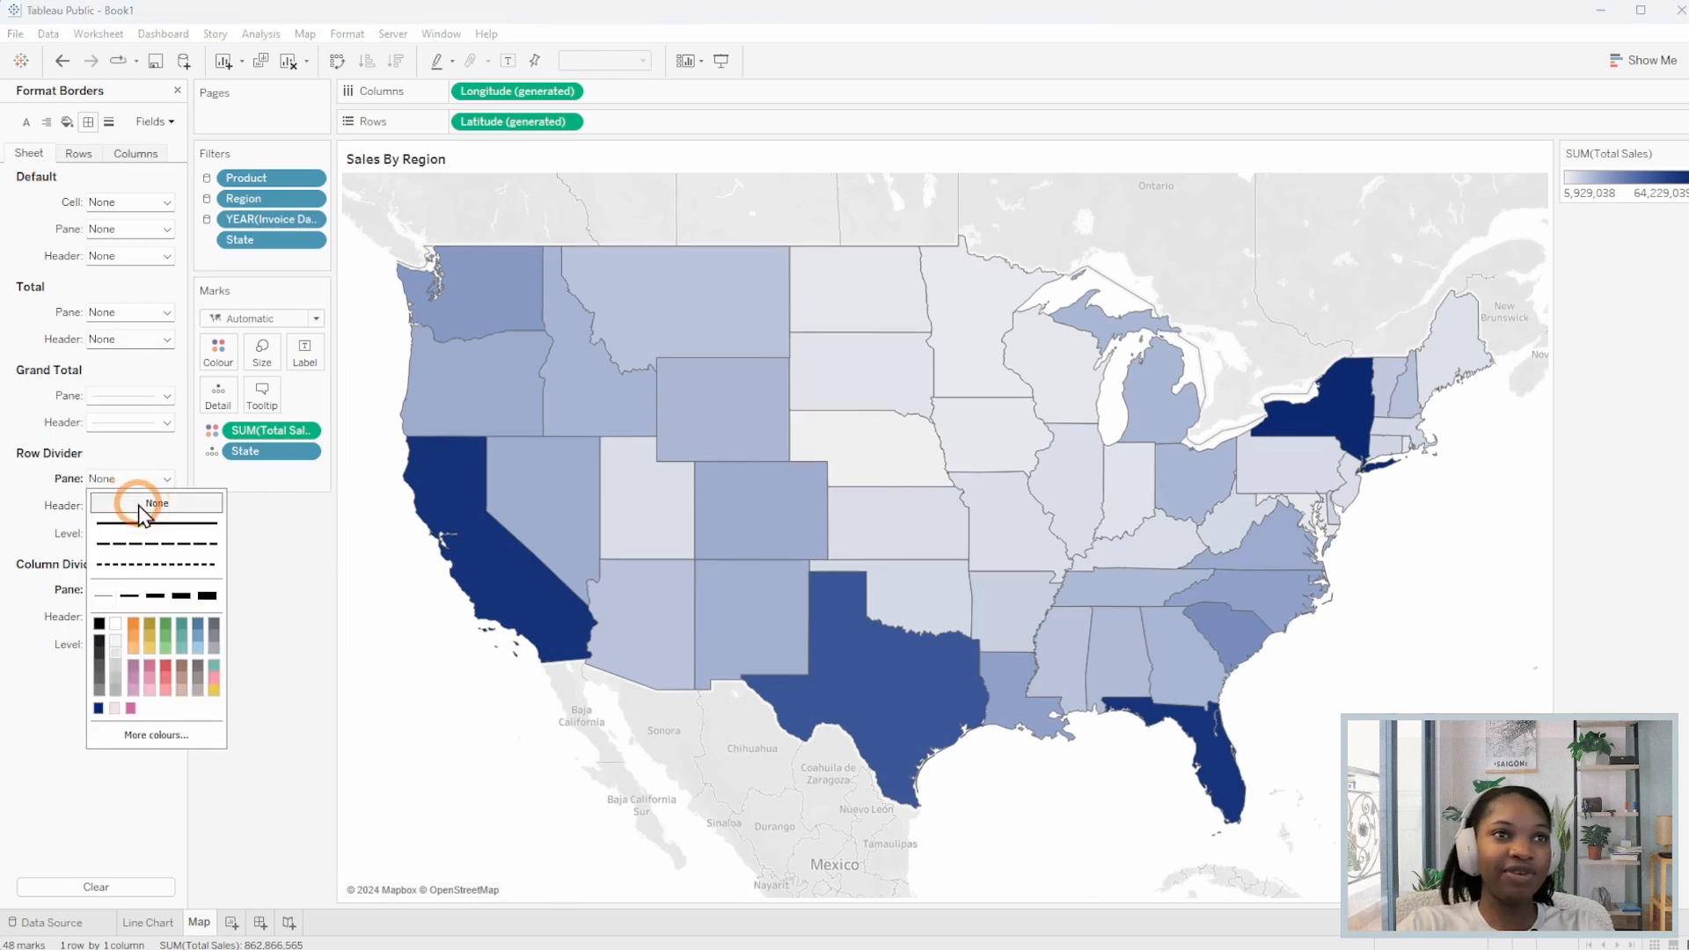
{"action": "left_click", "coordinate": [266, 798]}
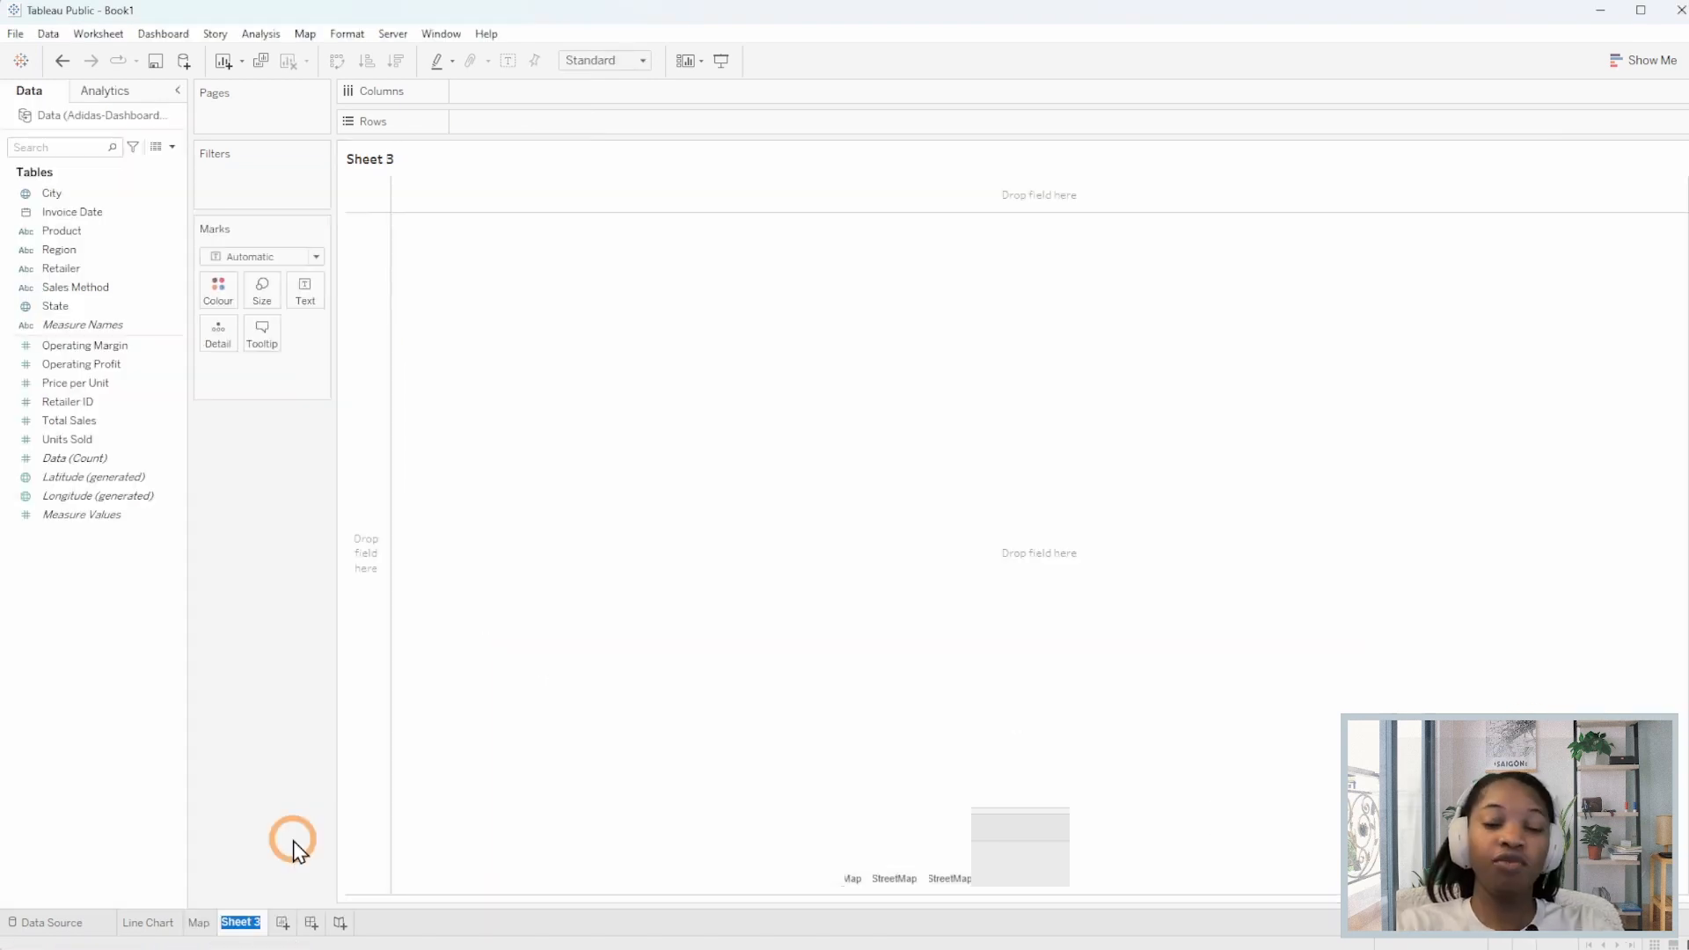
Add a new worksheet named Donut Chart and check the Sales Method donut in the reference dashboard image.
{"action": "type", "text": "Donut "}
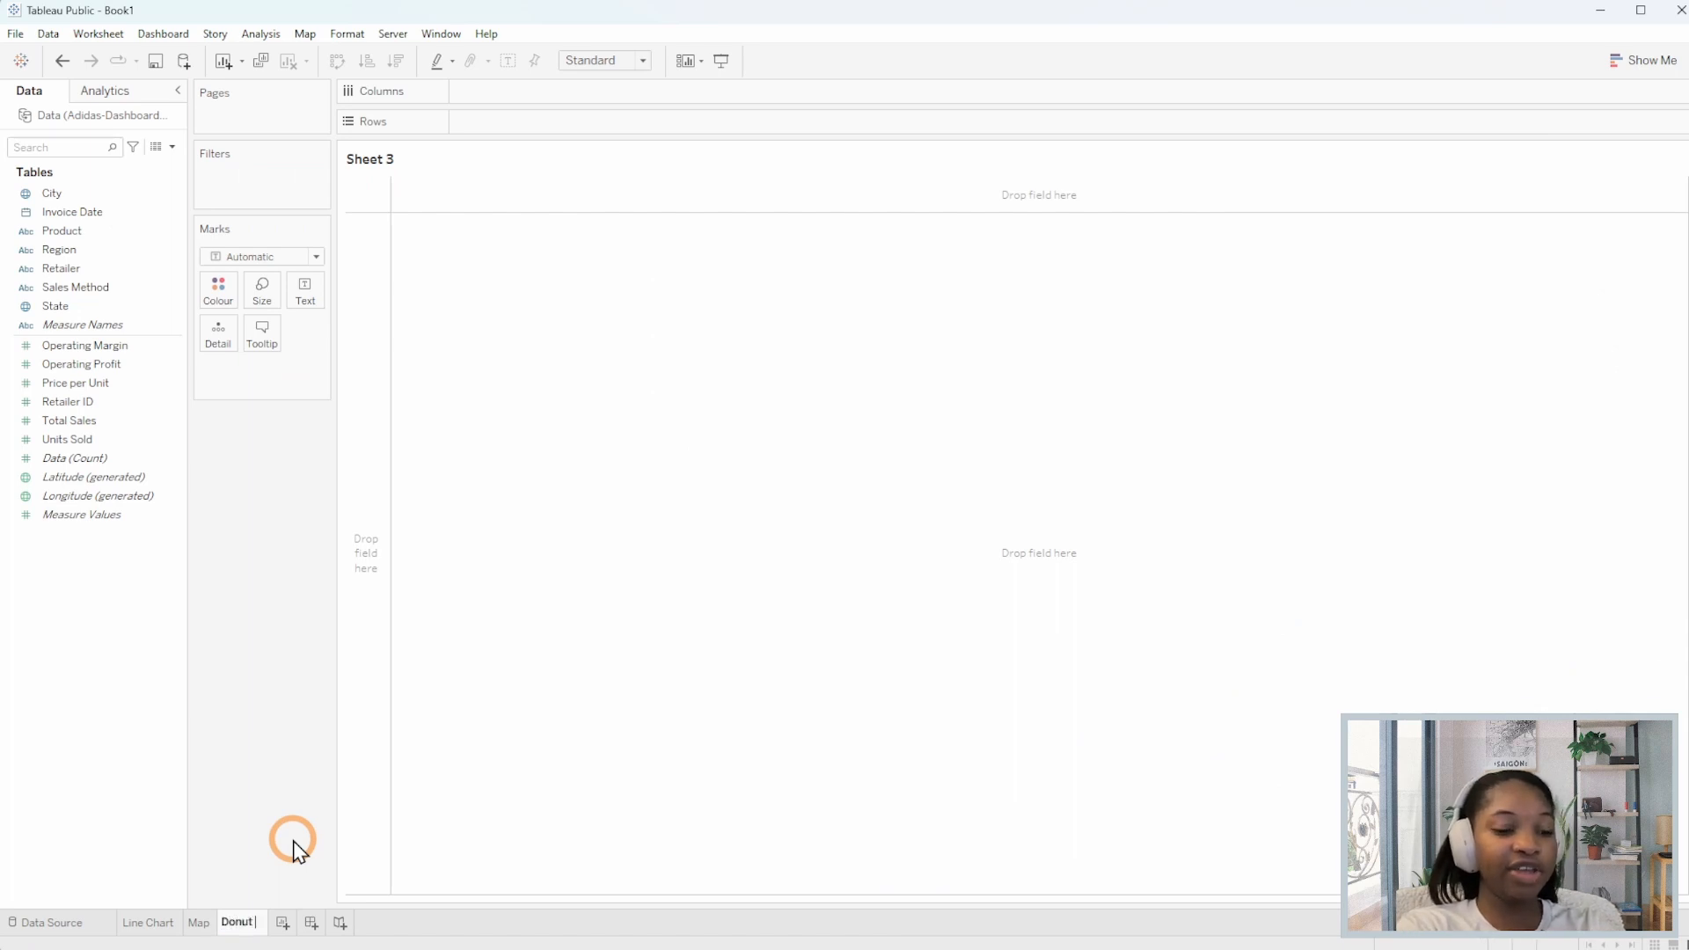
{"action": "type", "text": "Chart"}
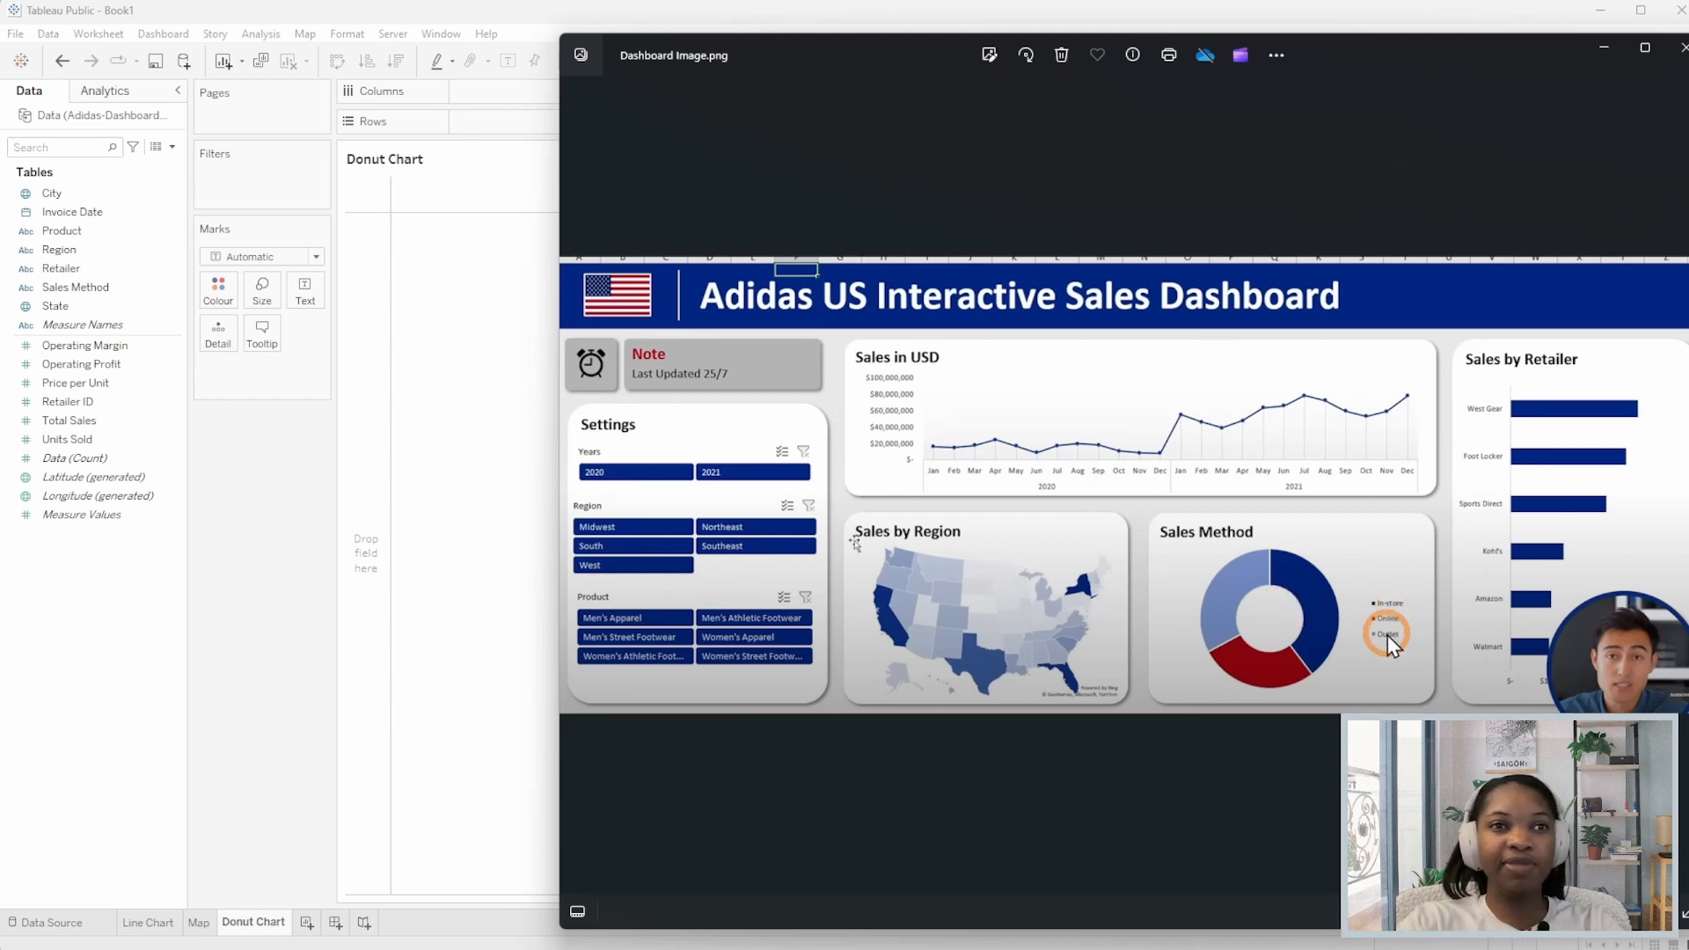
{"action": "left_click", "coordinate": [1603, 48]}
Fit the Donut Chart sheet to Entire View and change its mark type to Pie.
{"action": "left_click", "coordinate": [121, 289]}
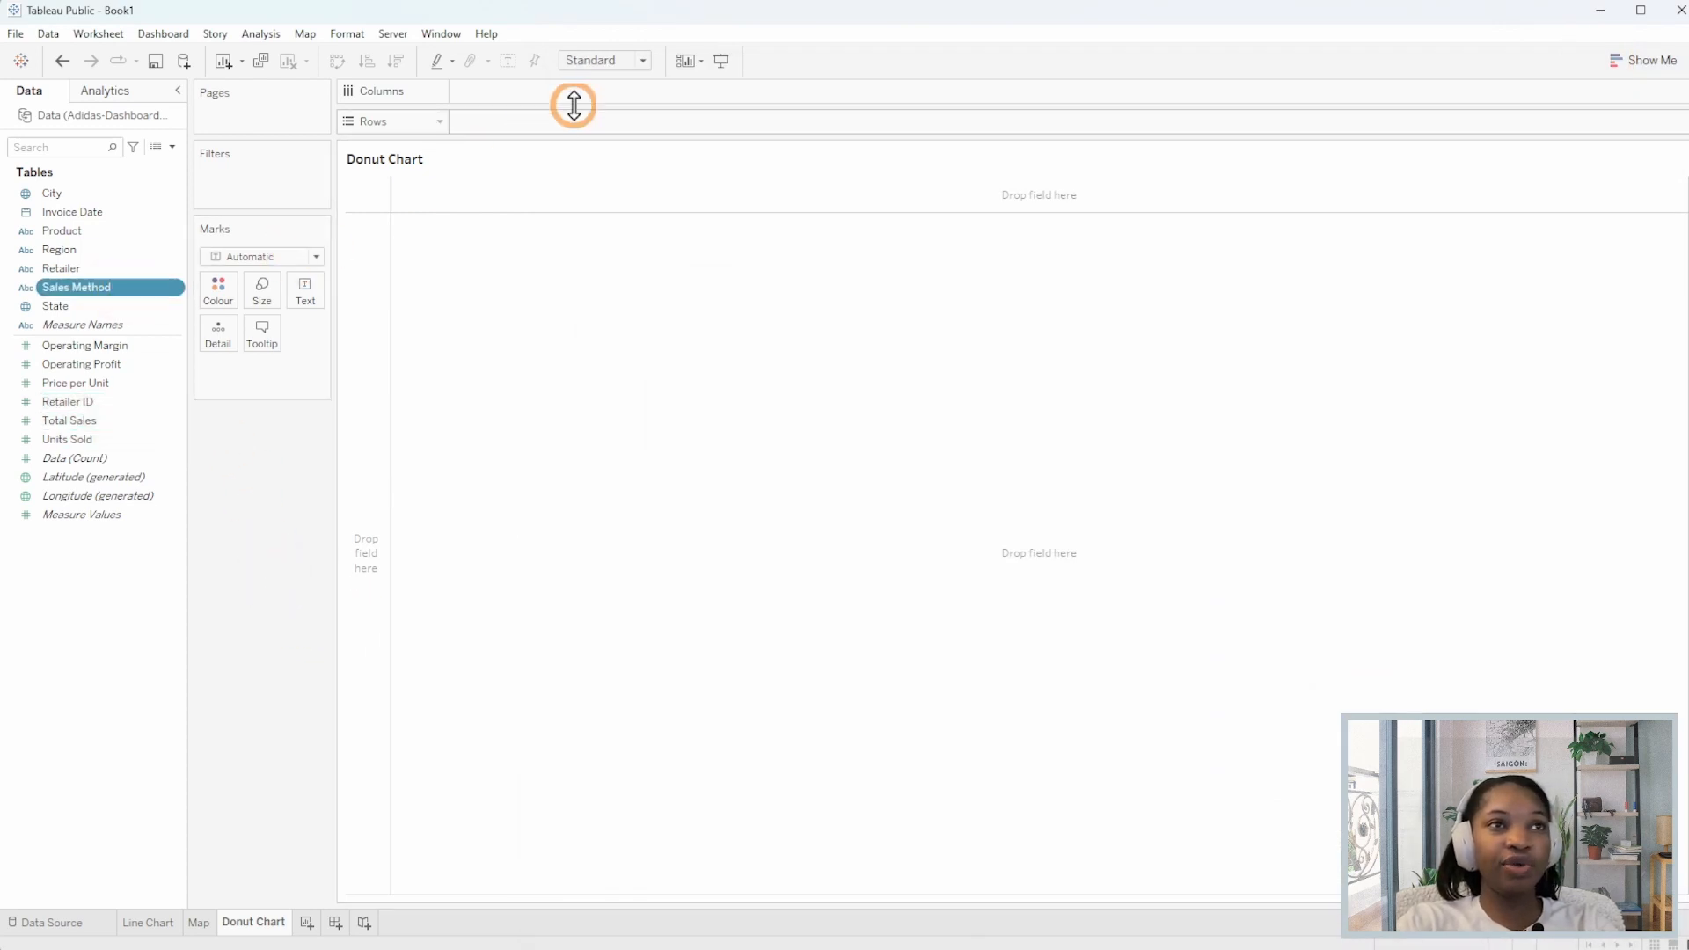
{"action": "left_click", "coordinate": [616, 60]}
{"action": "left_click", "coordinate": [626, 128]}
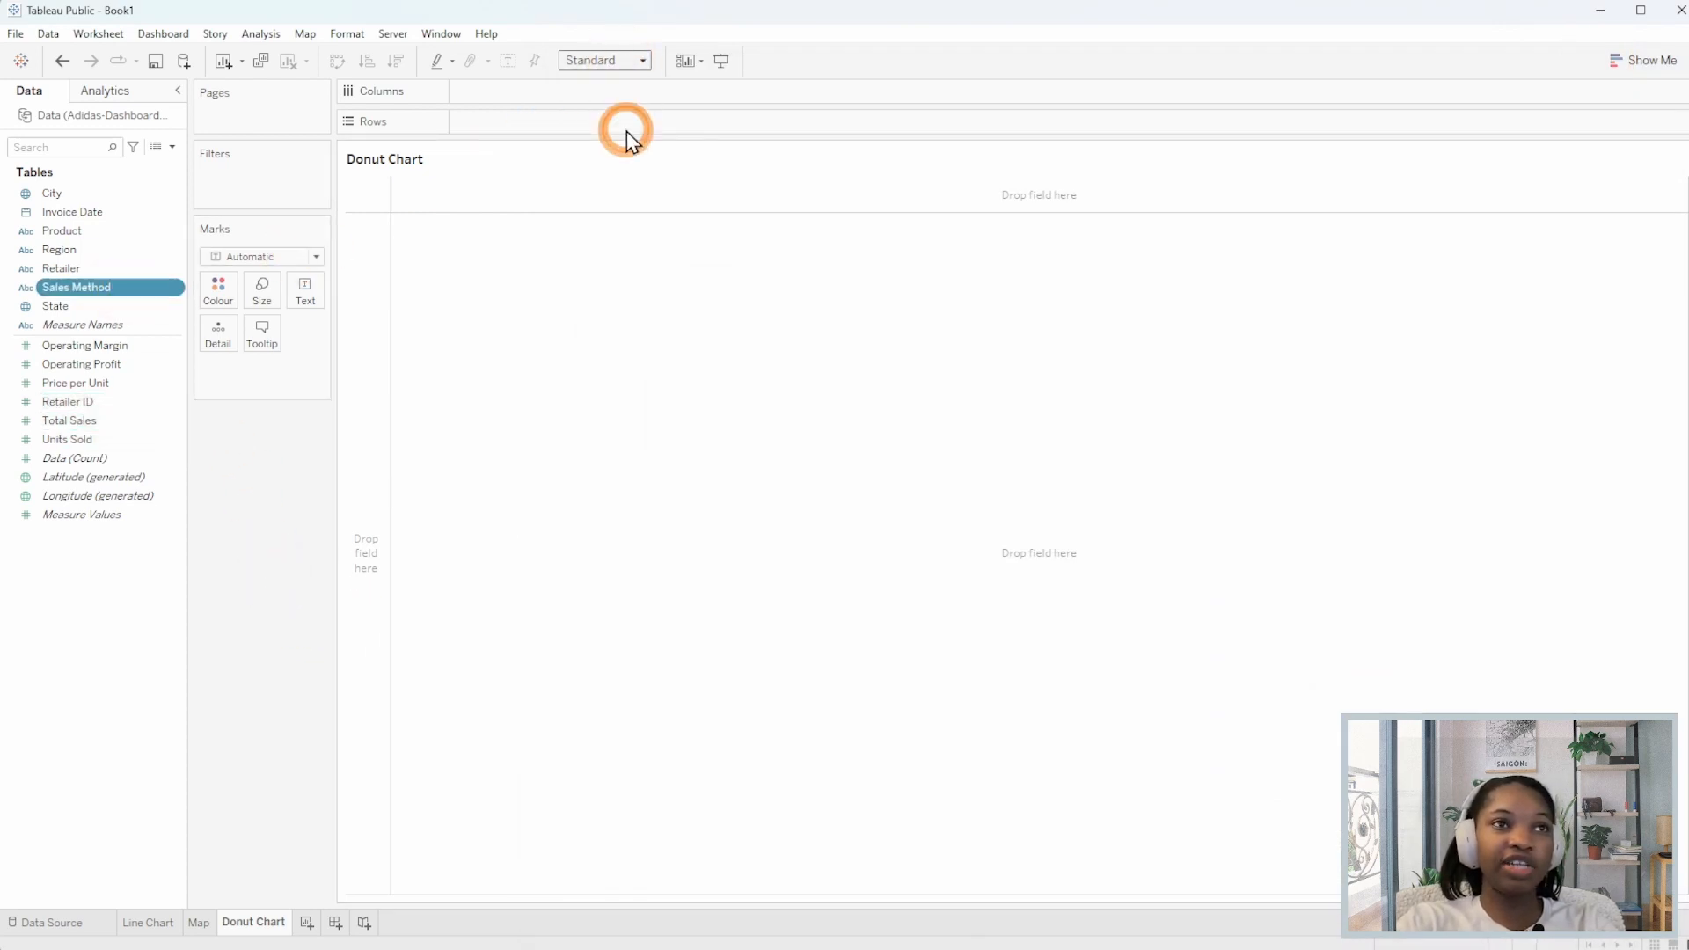
{"action": "left_click", "coordinate": [279, 256]}
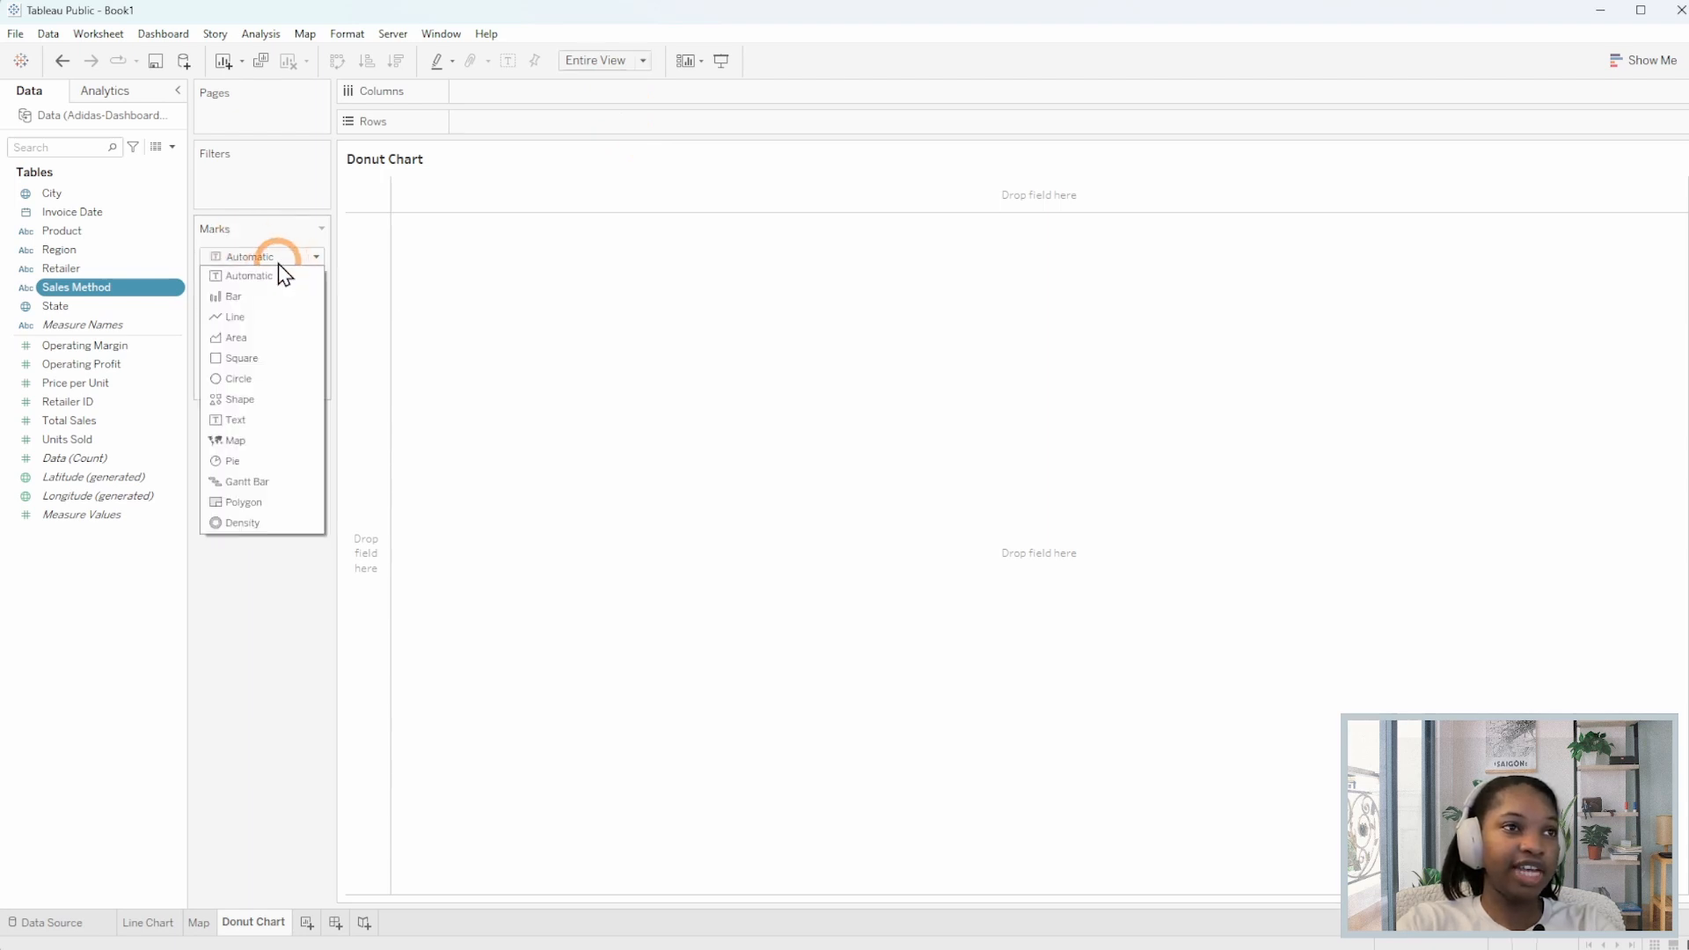
{"action": "left_click", "coordinate": [298, 461]}
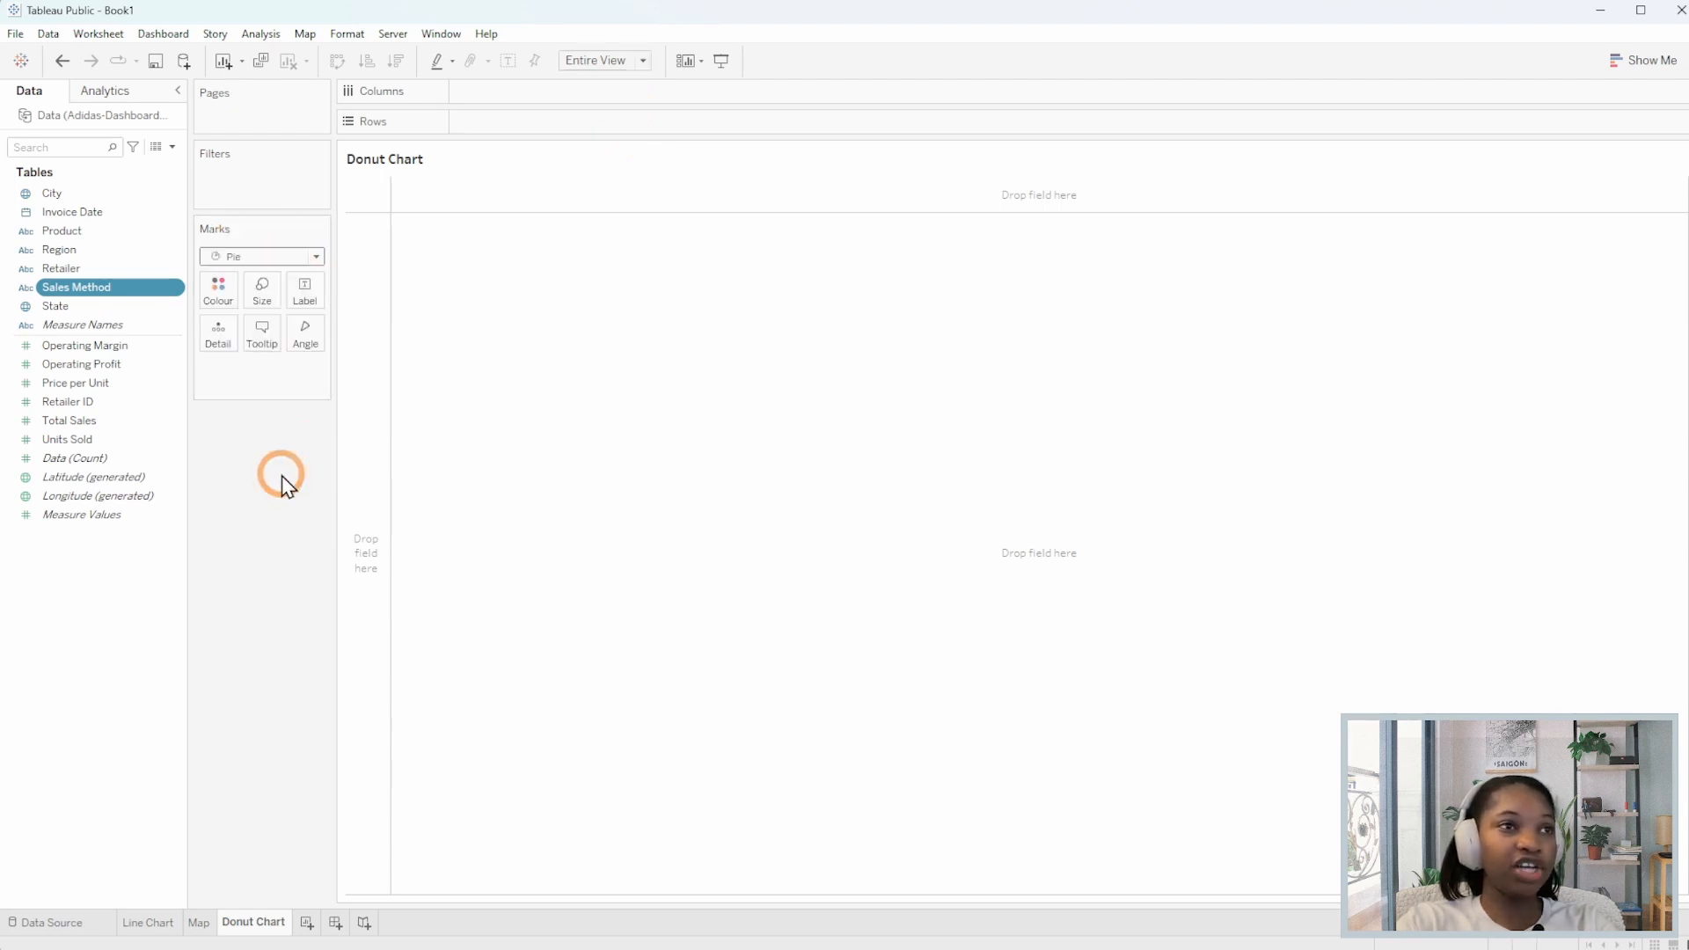
Build the pie with Total Sales as both angle and size, coloured by Sales Method.
{"action": "left_click_drag", "start_coordinate": [69, 420], "coordinate": [308, 343]}
{"action": "left_click", "coordinate": [106, 437]}
{"action": "left_click_drag", "start_coordinate": [151, 446], "coordinate": [276, 342]}
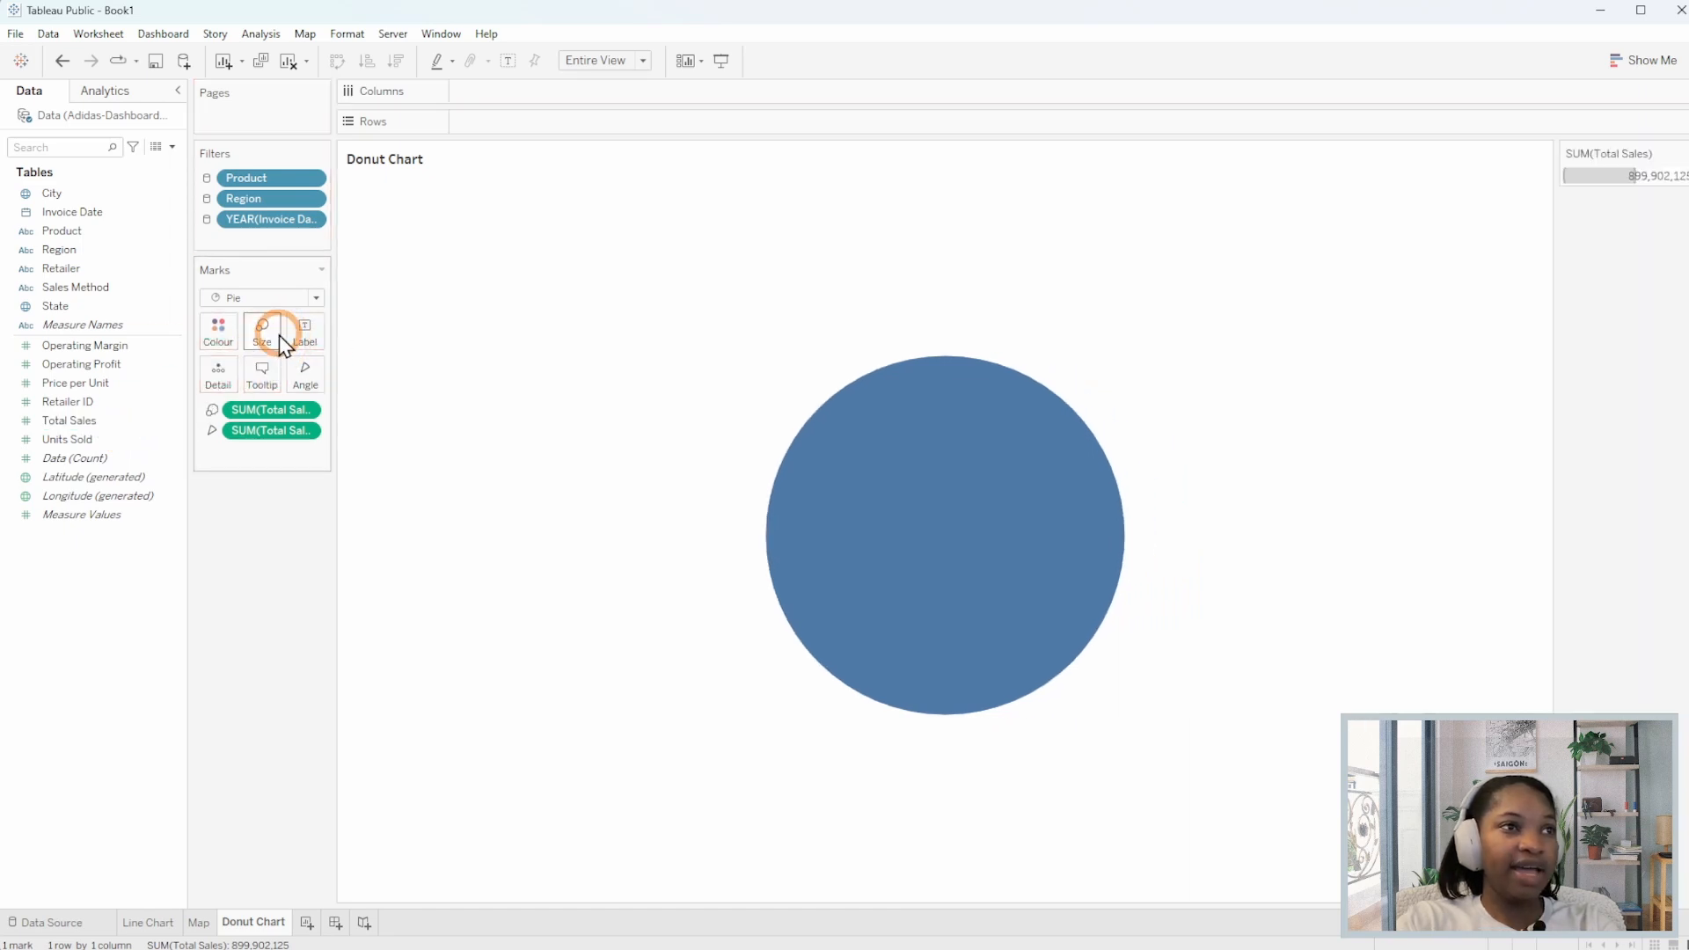
{"action": "left_click_drag", "start_coordinate": [97, 288], "coordinate": [224, 341]}
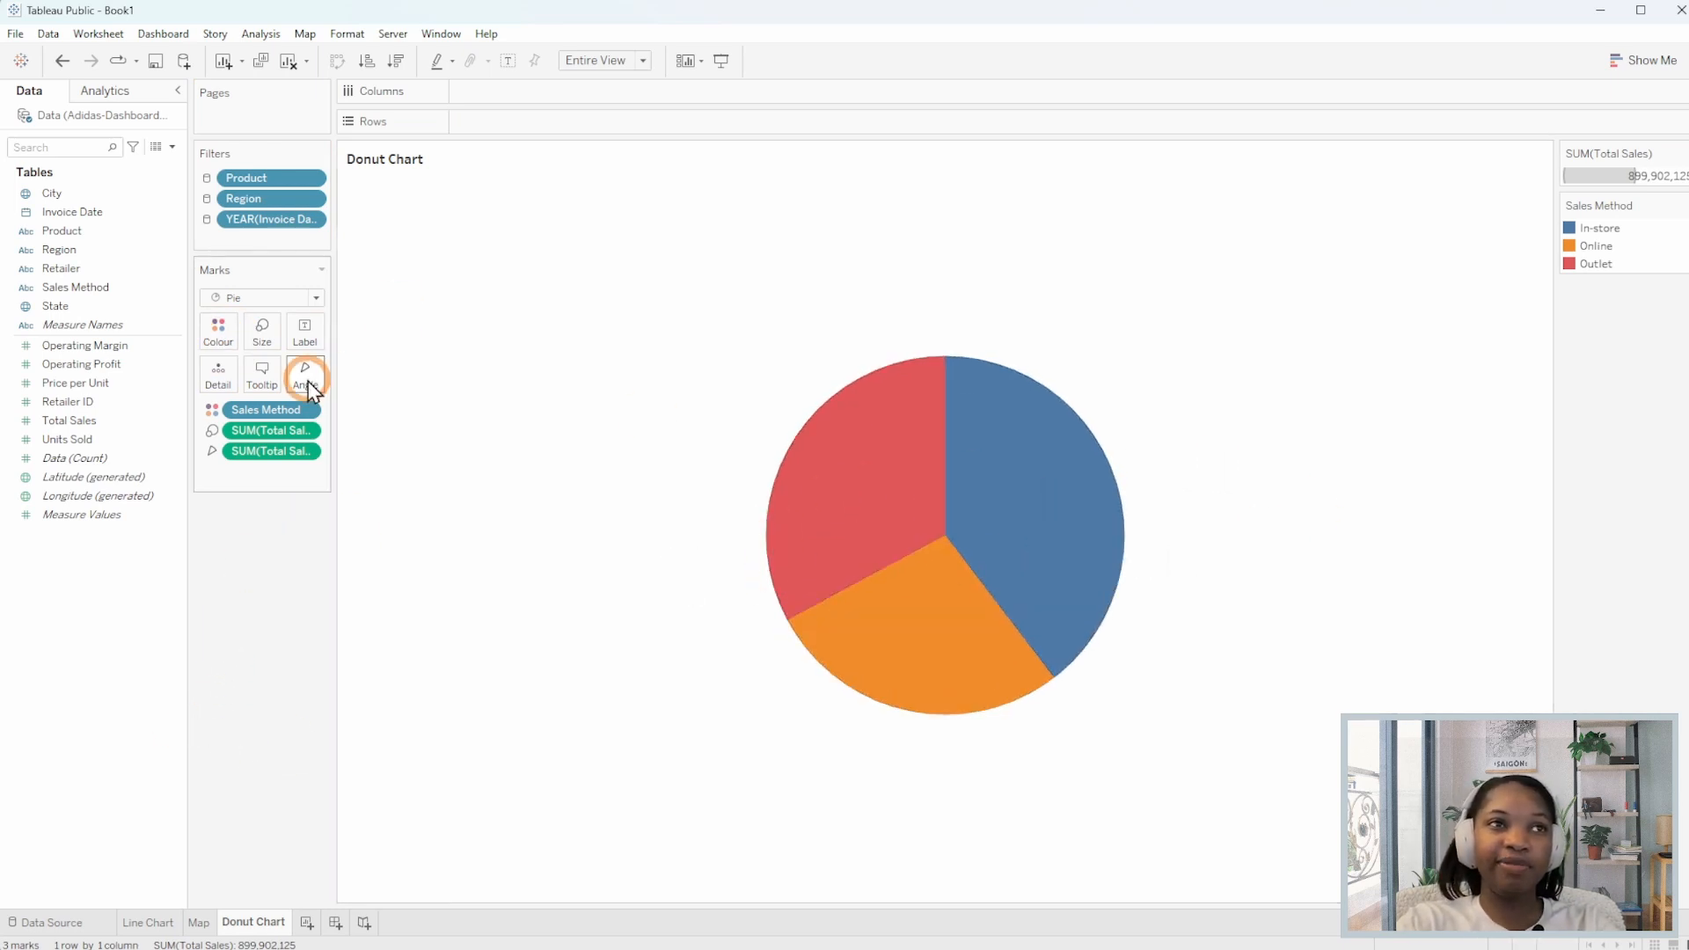
Add the calculation MIN(1) to the columns and duplicate it beside itself to get two pies.
{"action": "double_click", "coordinate": [494, 88]}
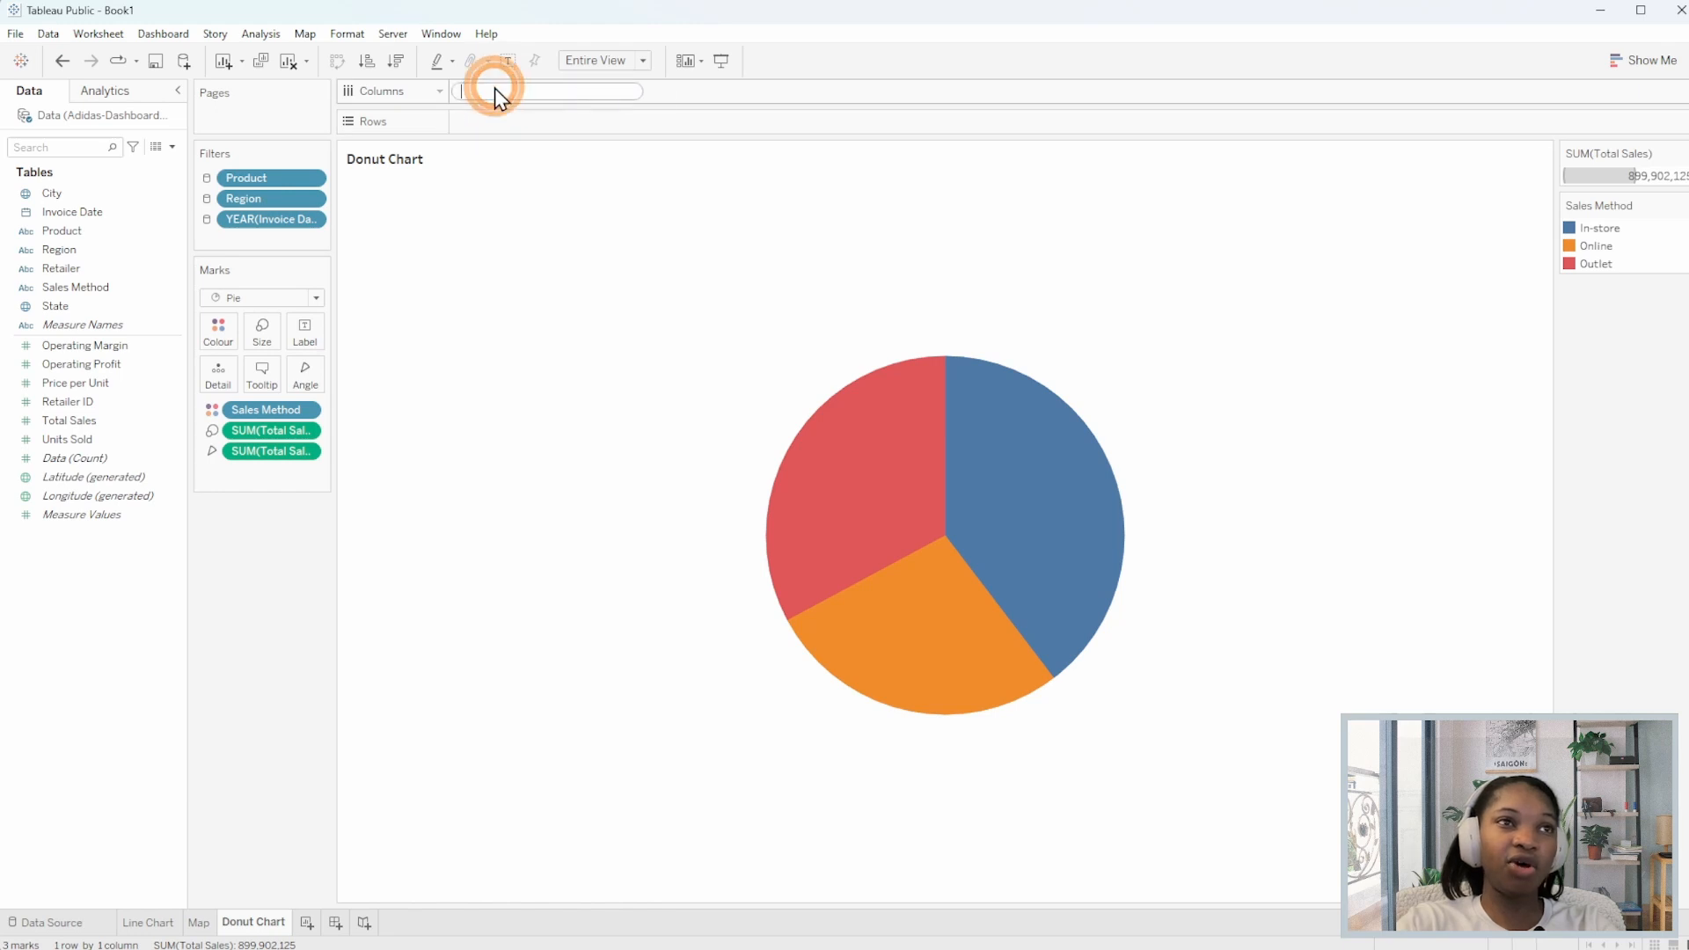
{"action": "type", "text": "MIN("}
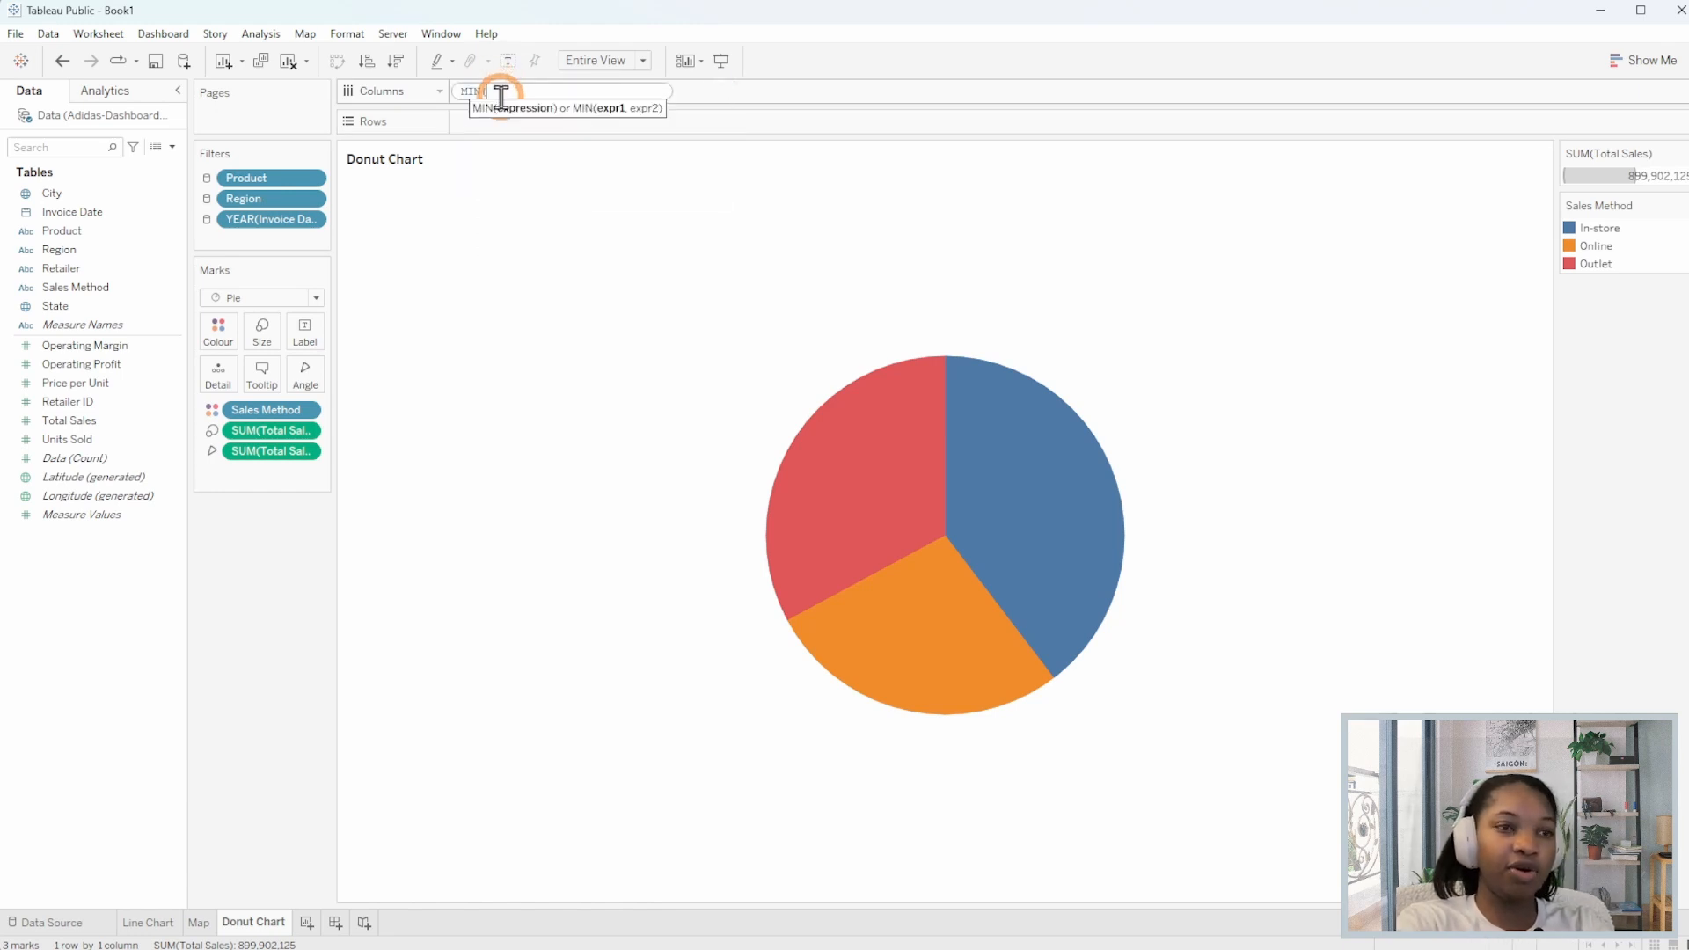
{"action": "type", "text": "1)"}
{"action": "key", "text": "Return"}
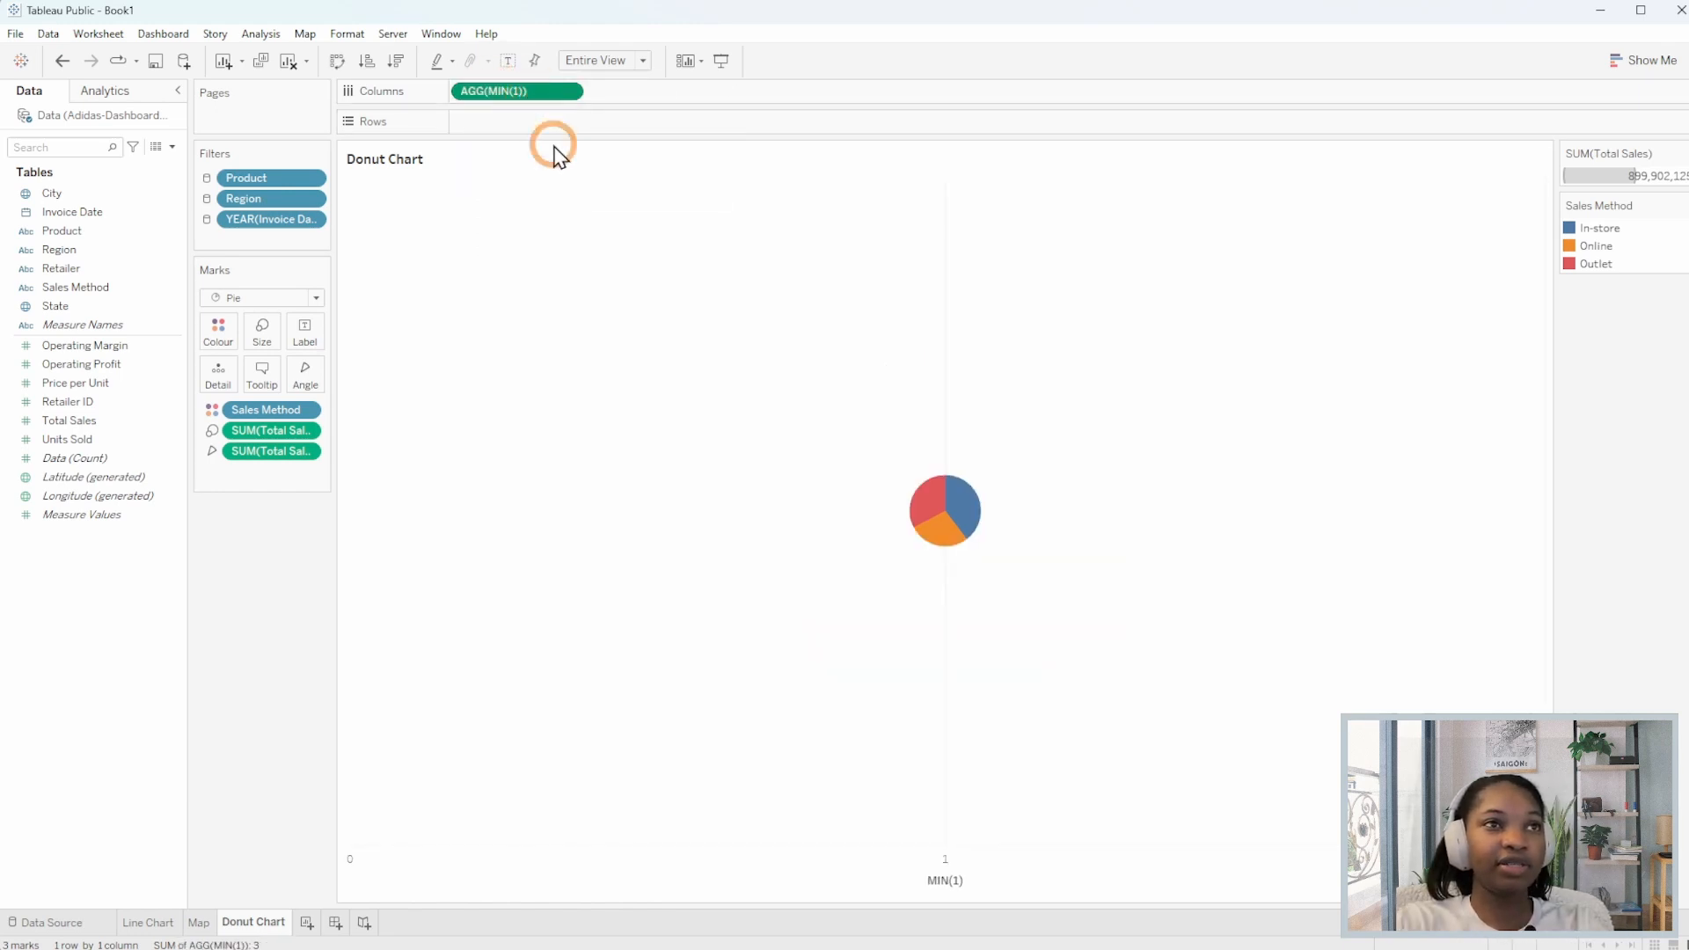
{"action": "left_click_drag", "start_coordinate": [499, 92], "coordinate": [683, 90]}
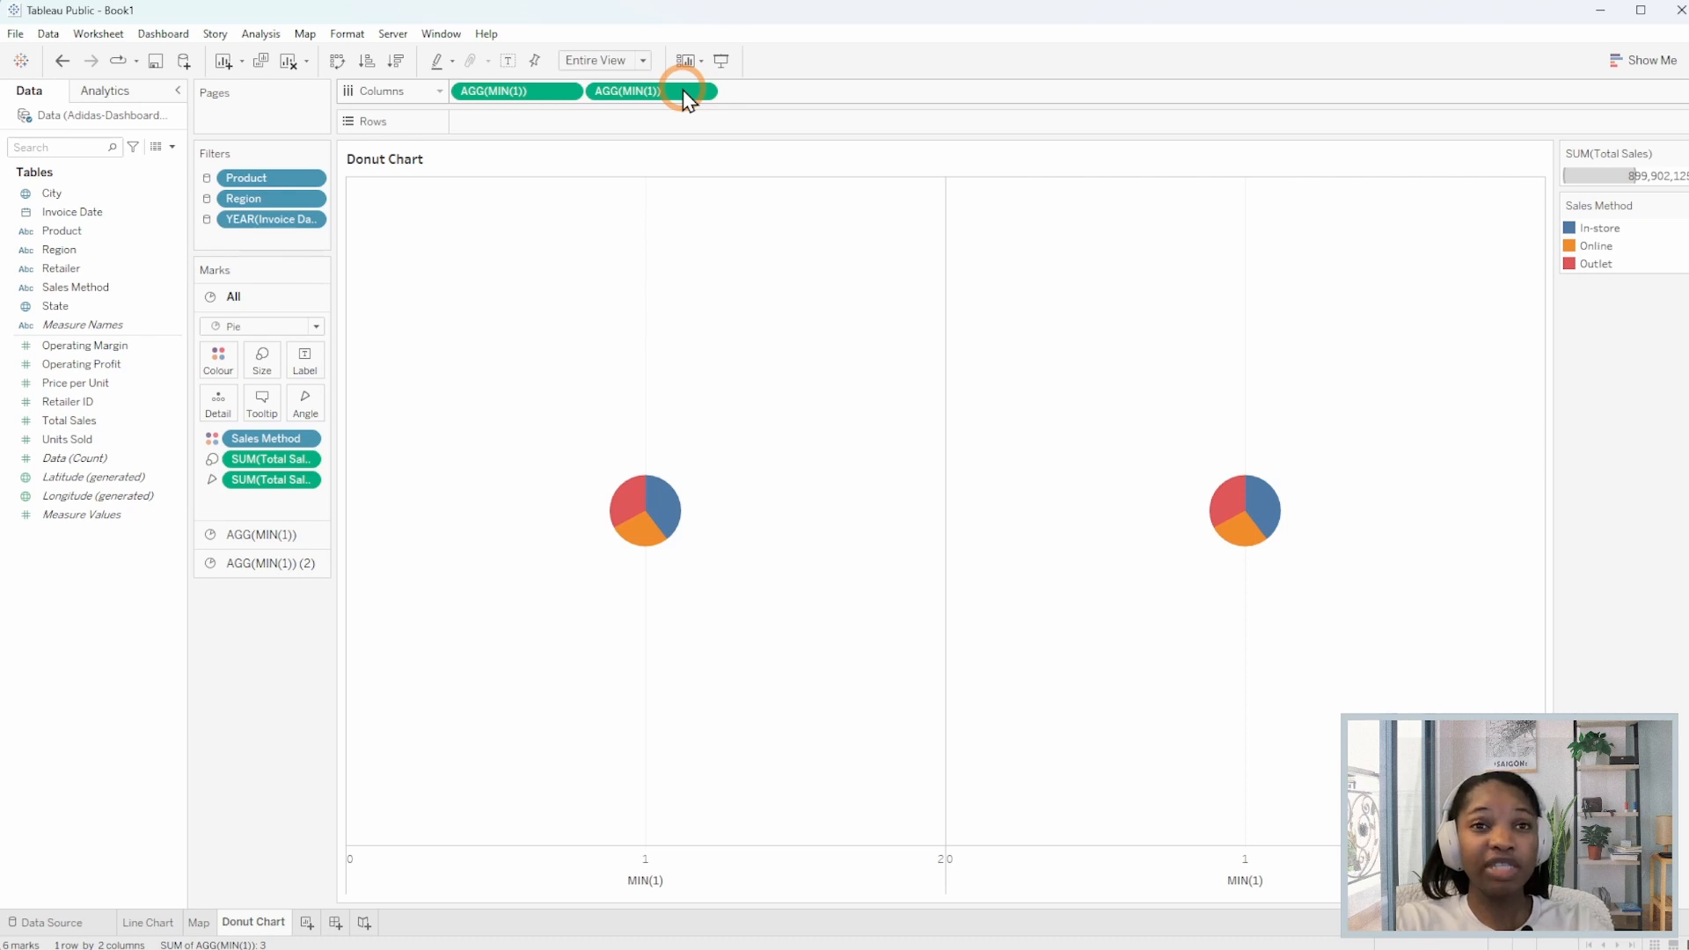
Clear Sales Method and Total Sales from the second pie's marks and combine both MIN(1) pies on a dual axis.
{"action": "left_click", "coordinate": [283, 564]}
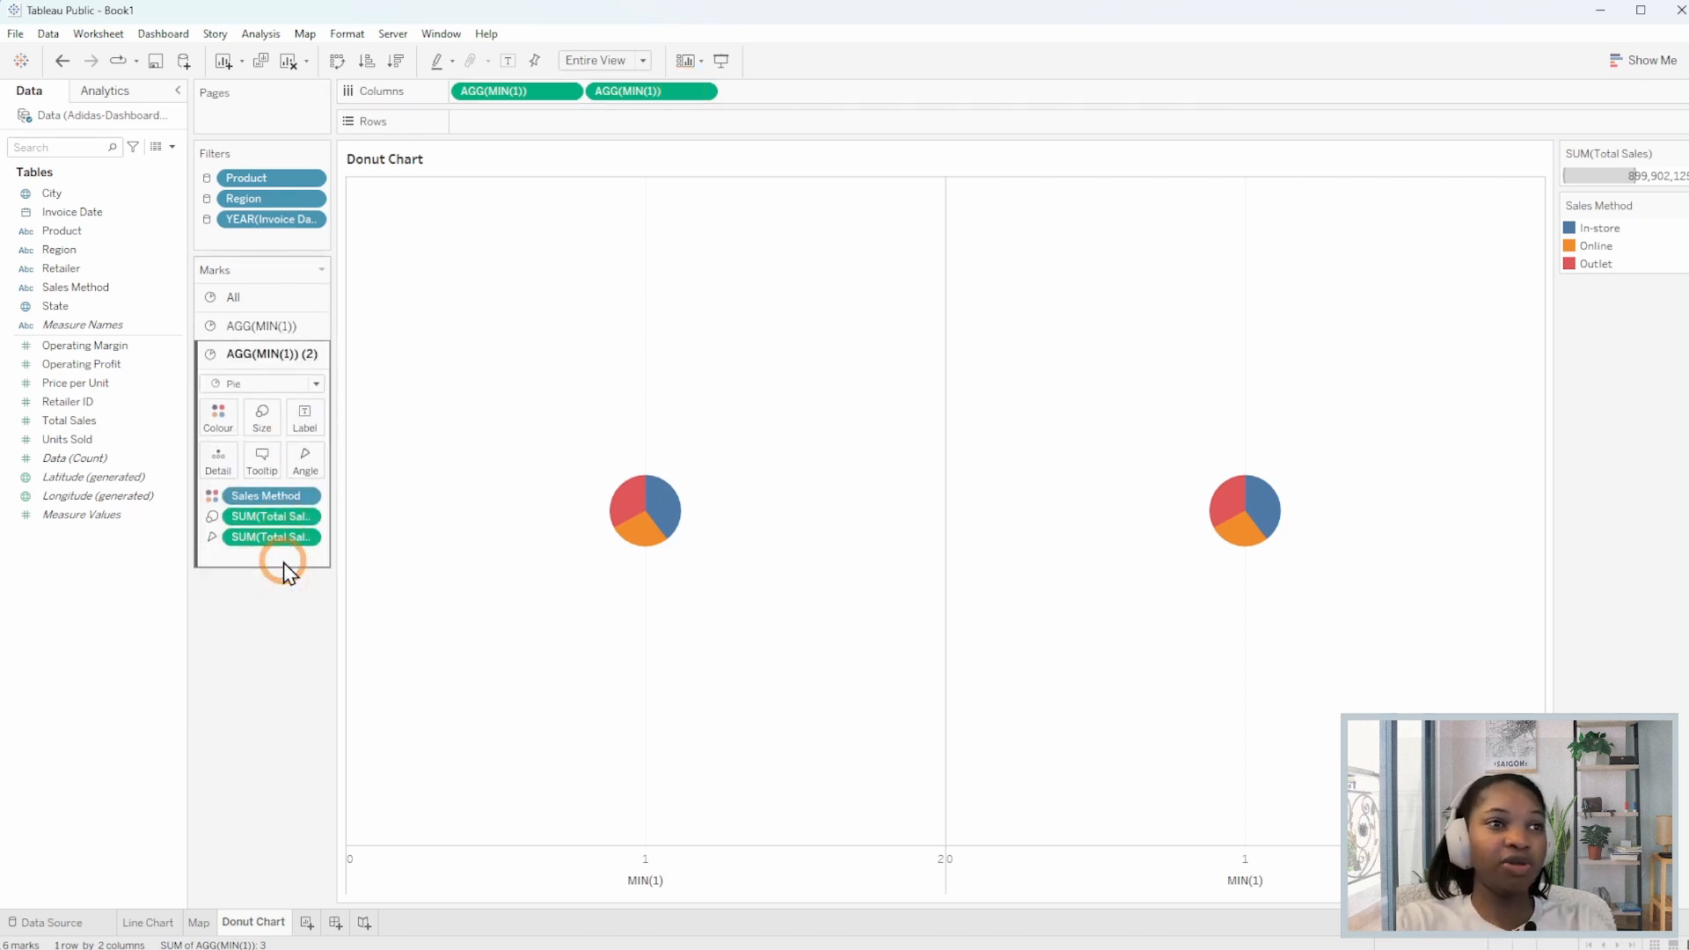
{"action": "left_click_drag", "start_coordinate": [277, 497], "coordinate": [237, 678]}
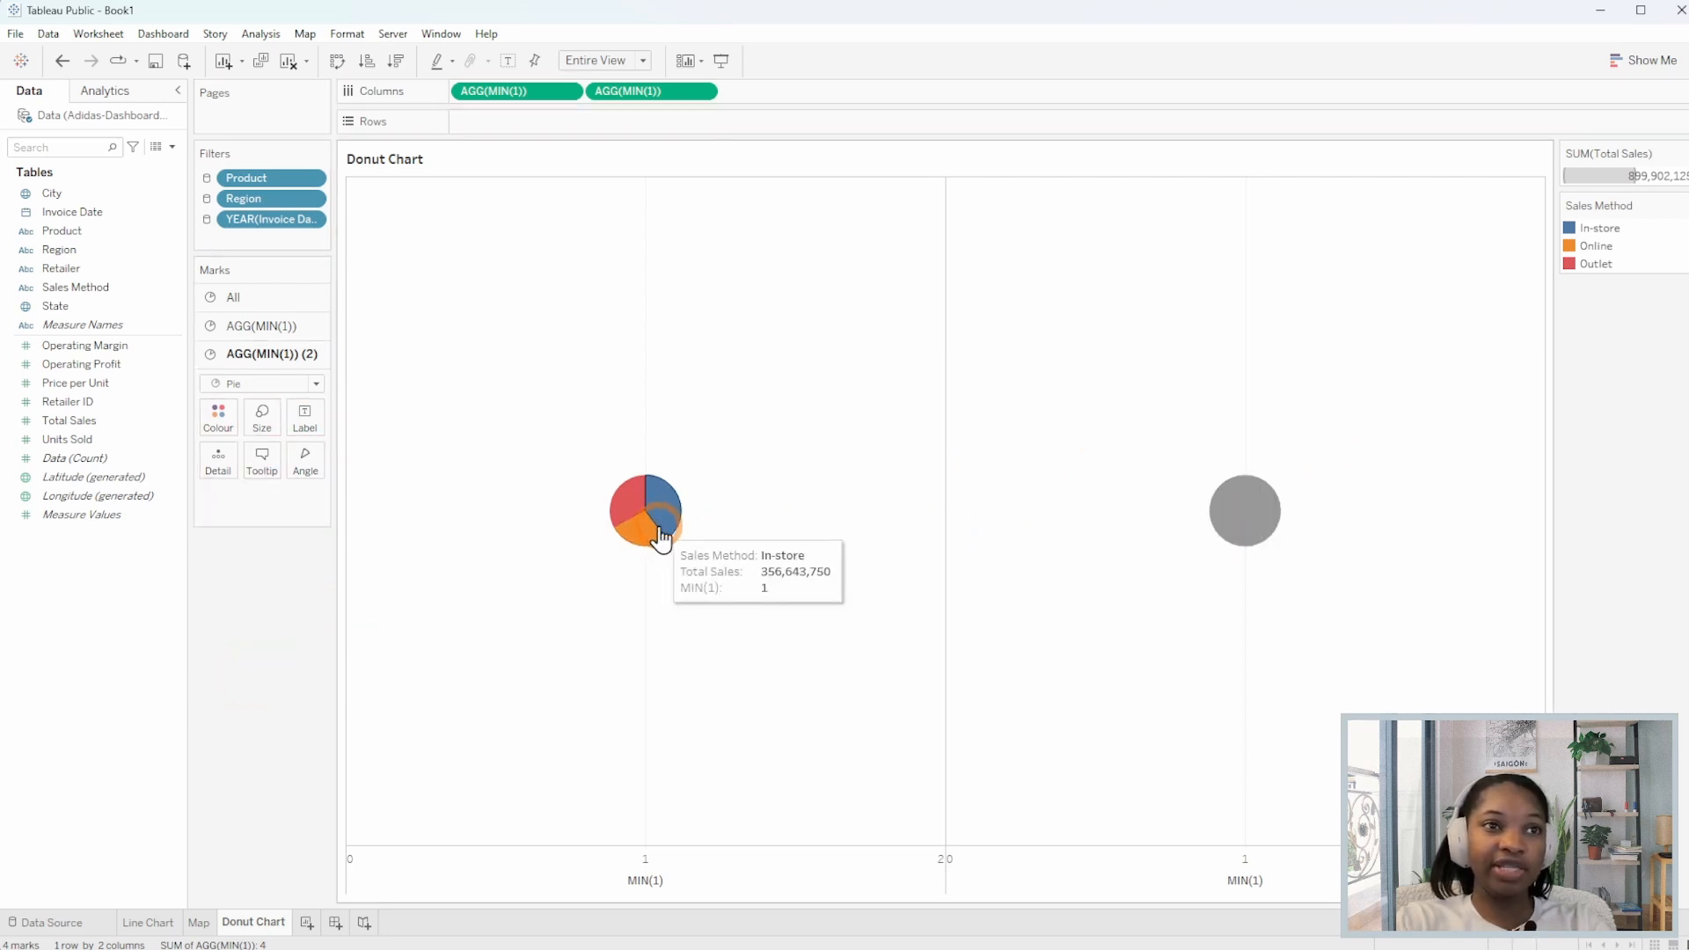
{"action": "right_click", "coordinate": [678, 94]}
{"action": "left_click", "coordinate": [769, 296]}
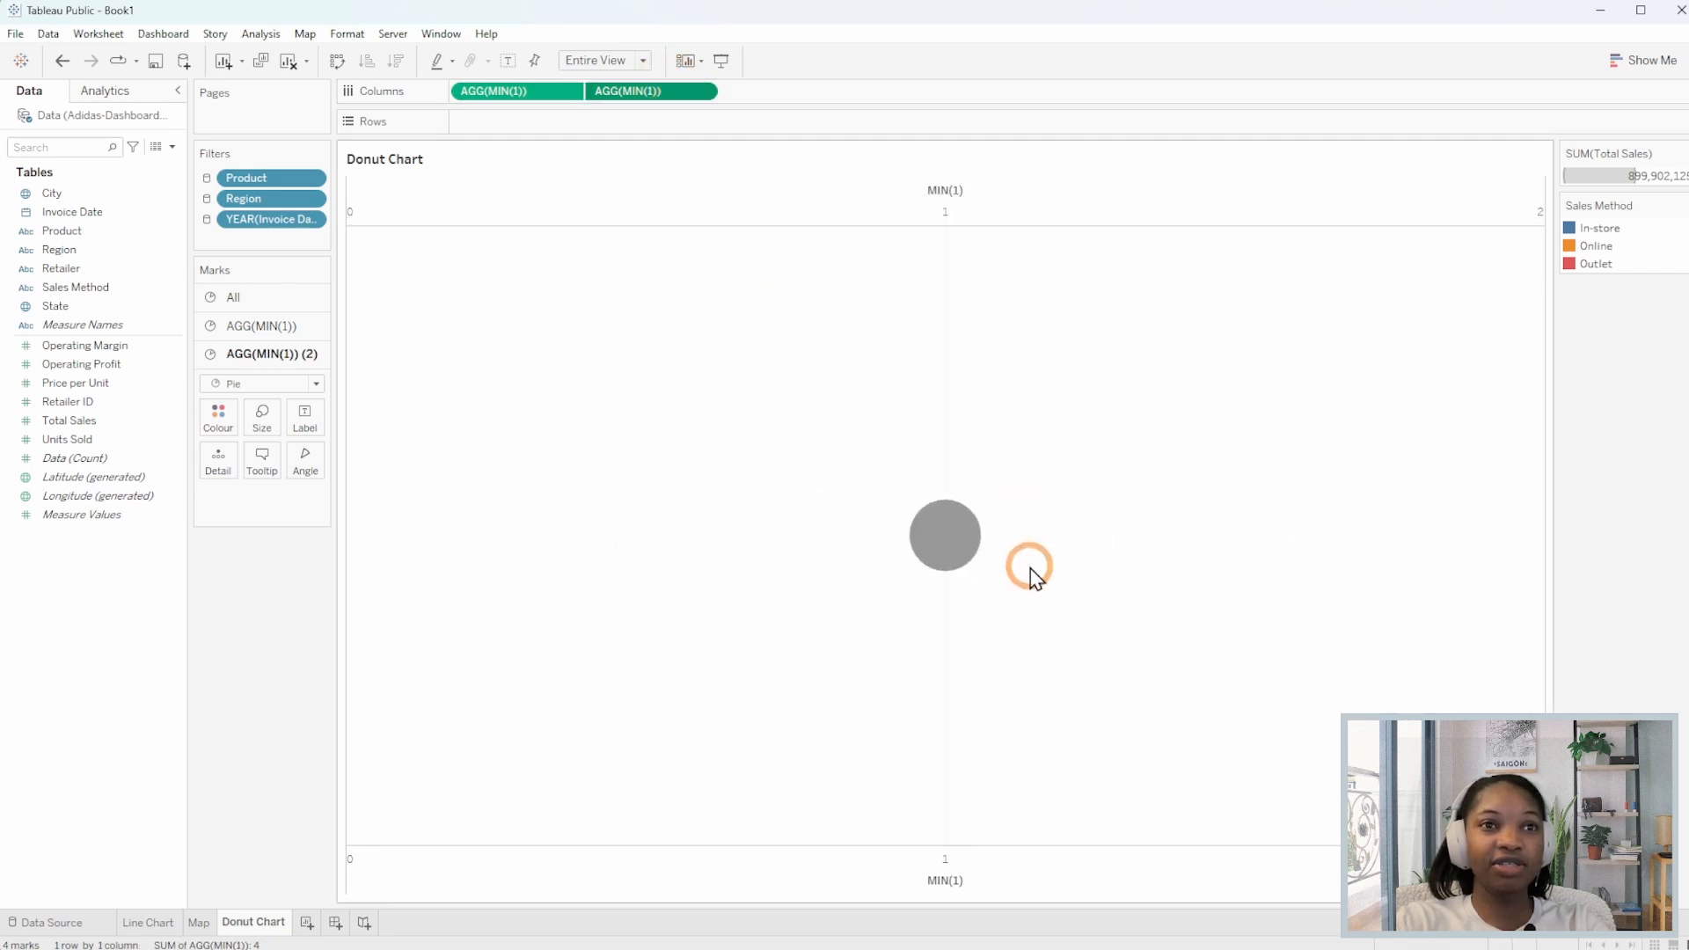
Shrink the second pie inside the coloured one and make it white to form the donut hole.
{"action": "left_click", "coordinate": [262, 418]}
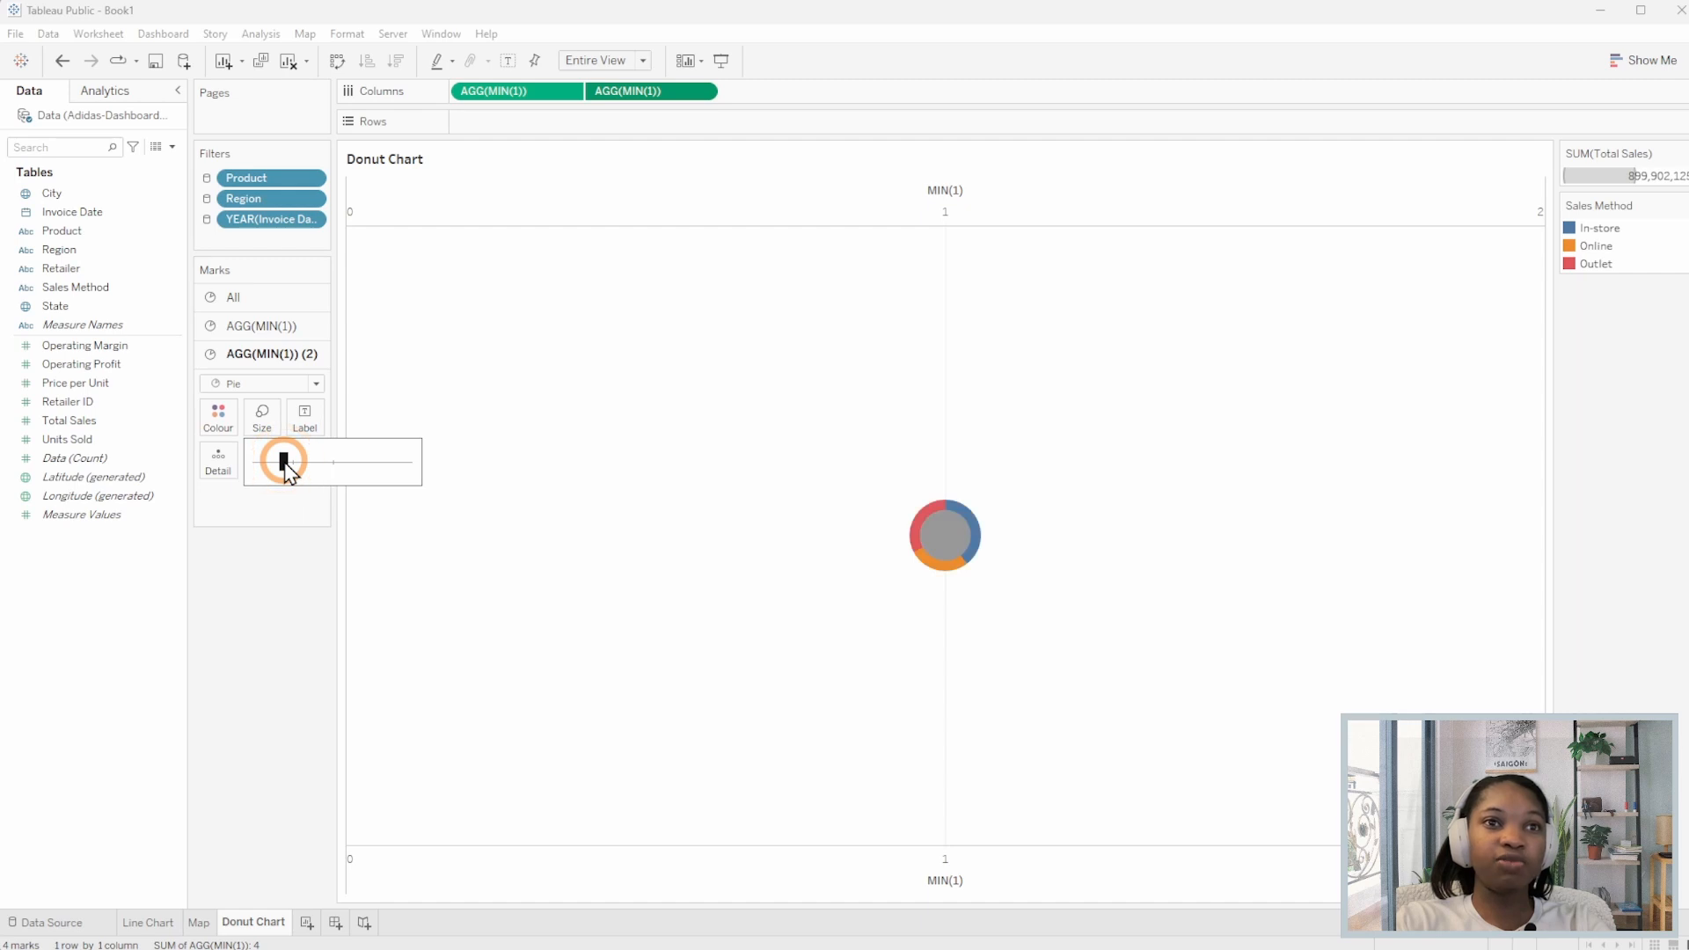
{"action": "left_click", "coordinate": [220, 419]}
{"action": "left_click", "coordinate": [246, 475]}
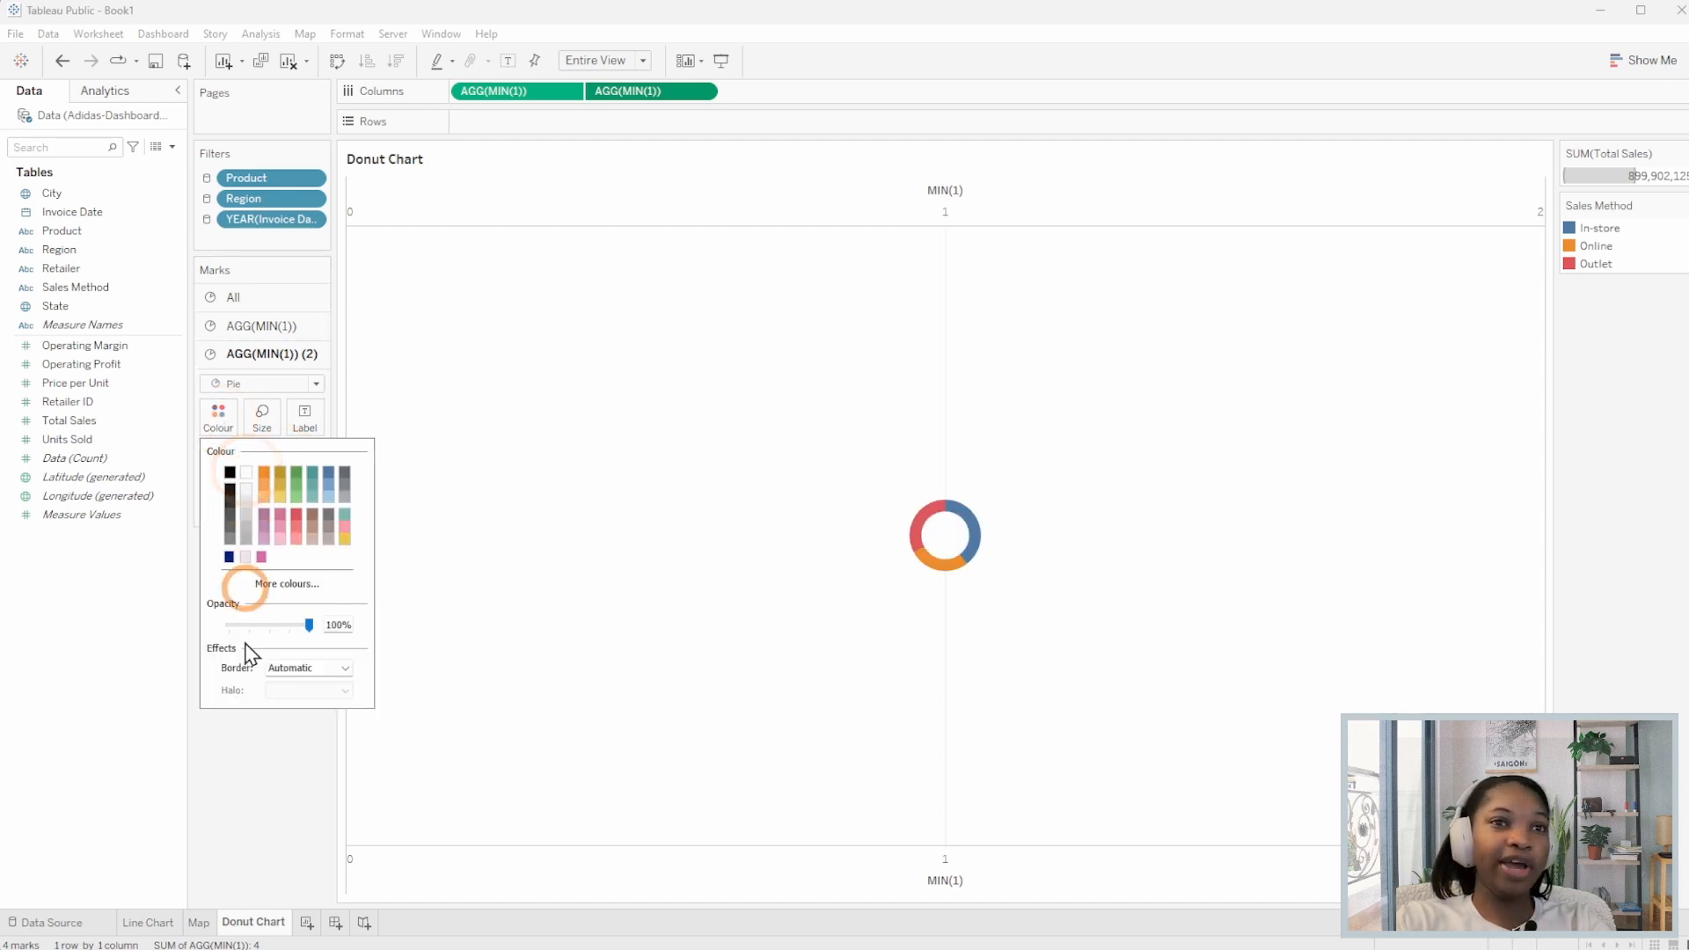
{"action": "left_click", "coordinate": [229, 766]}
Synchronise the two MIN(1) axes and hide their headers.
{"action": "left_click", "coordinate": [874, 856]}
{"action": "left_click", "coordinate": [846, 185]}
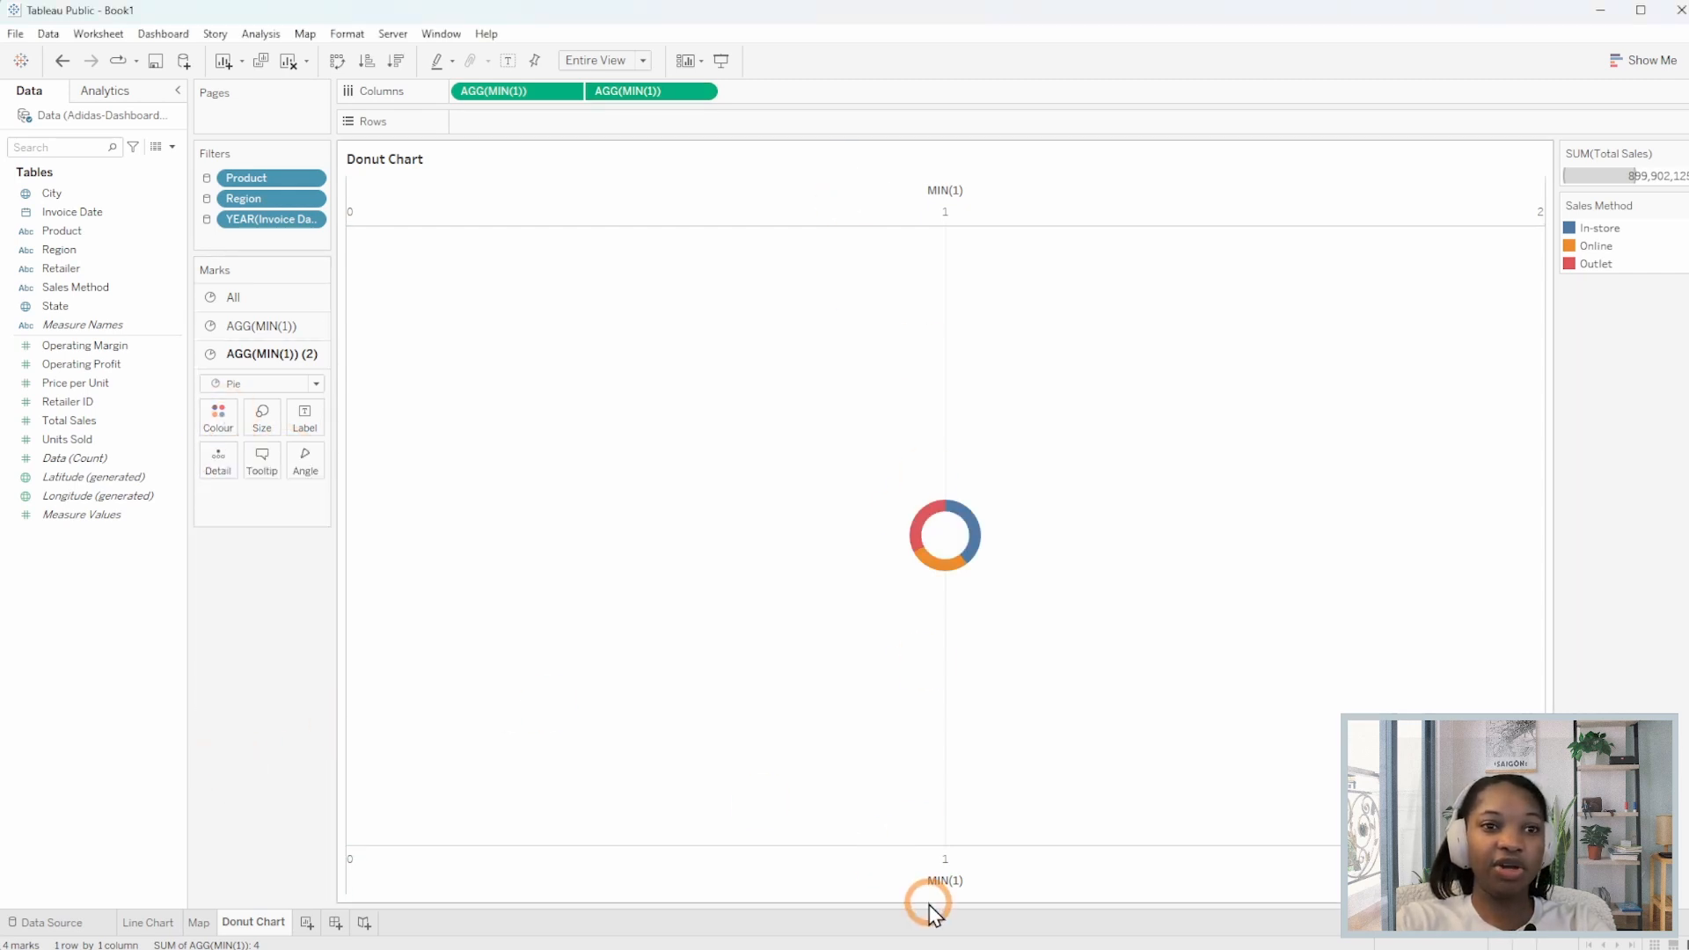
{"action": "left_click", "coordinate": [928, 885]}
{"action": "right_click", "coordinate": [920, 869]}
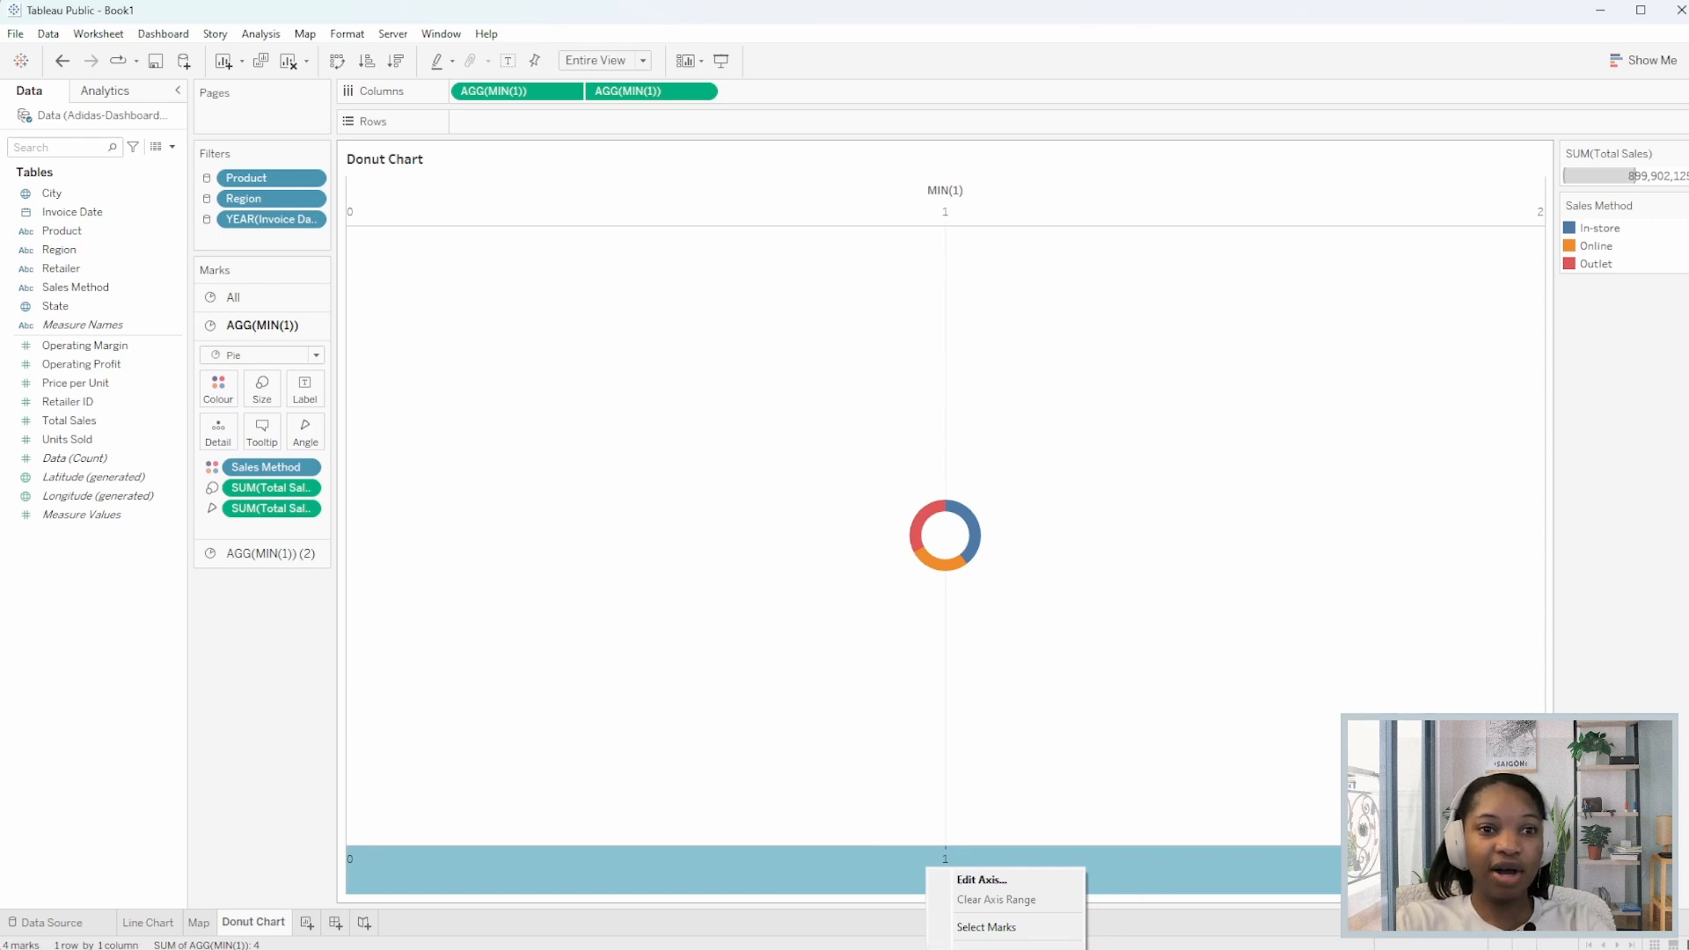
{"action": "left_click", "coordinate": [999, 948]}
{"action": "right_click", "coordinate": [1006, 871]}
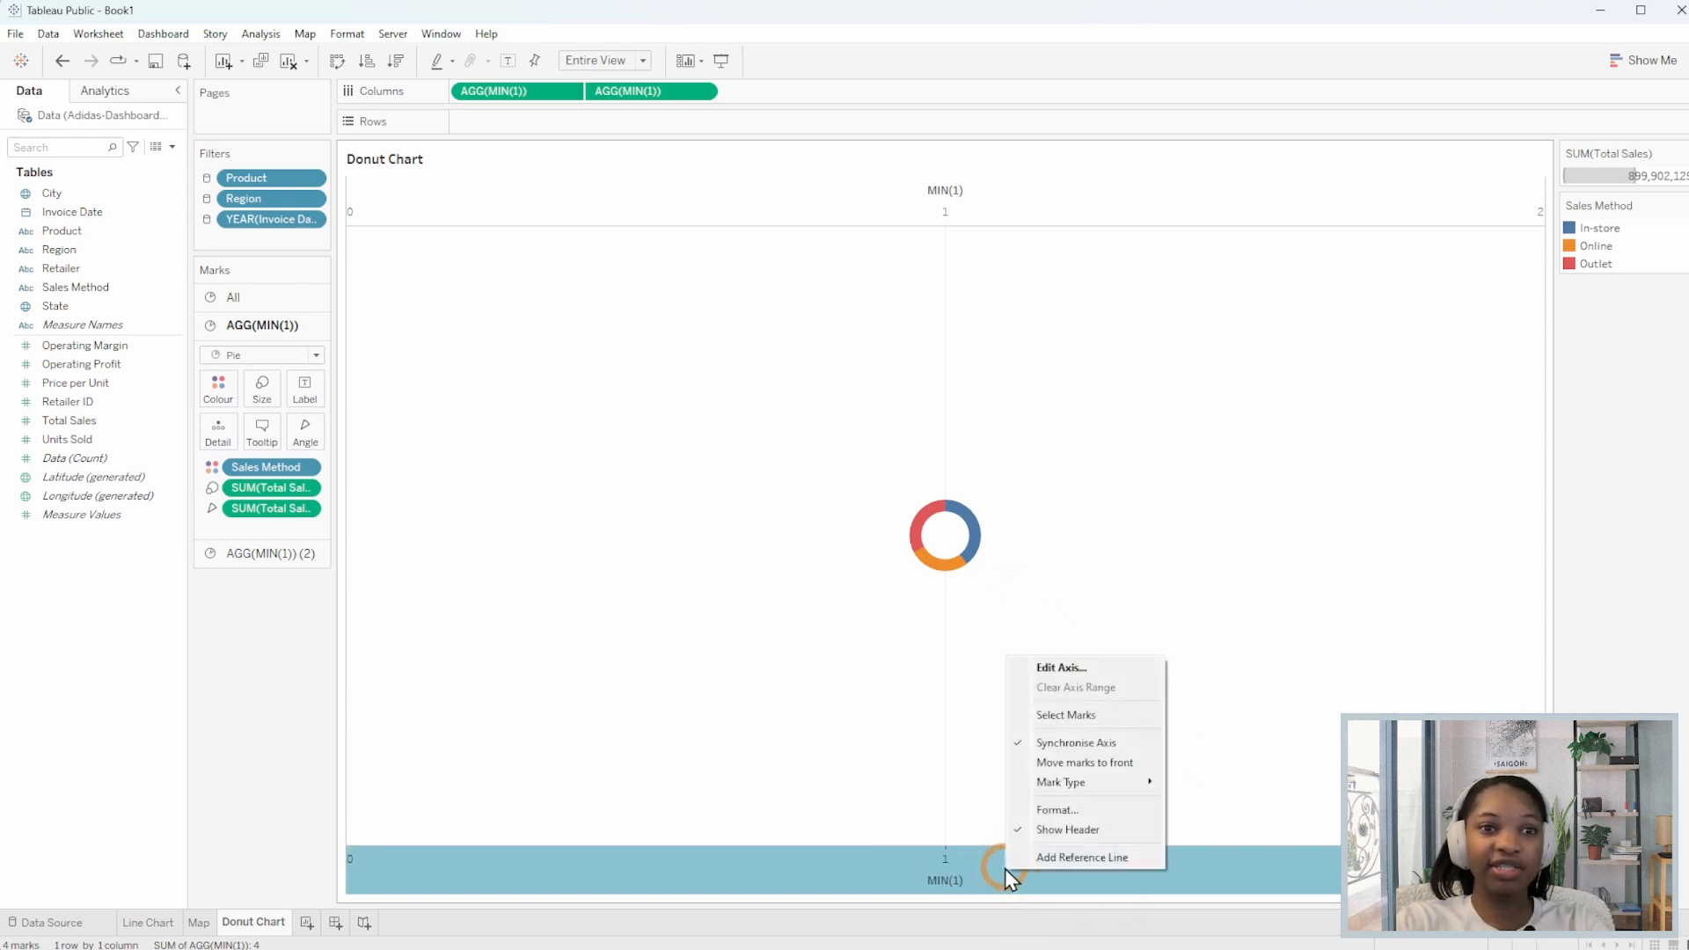
{"action": "left_click", "coordinate": [1088, 841]}
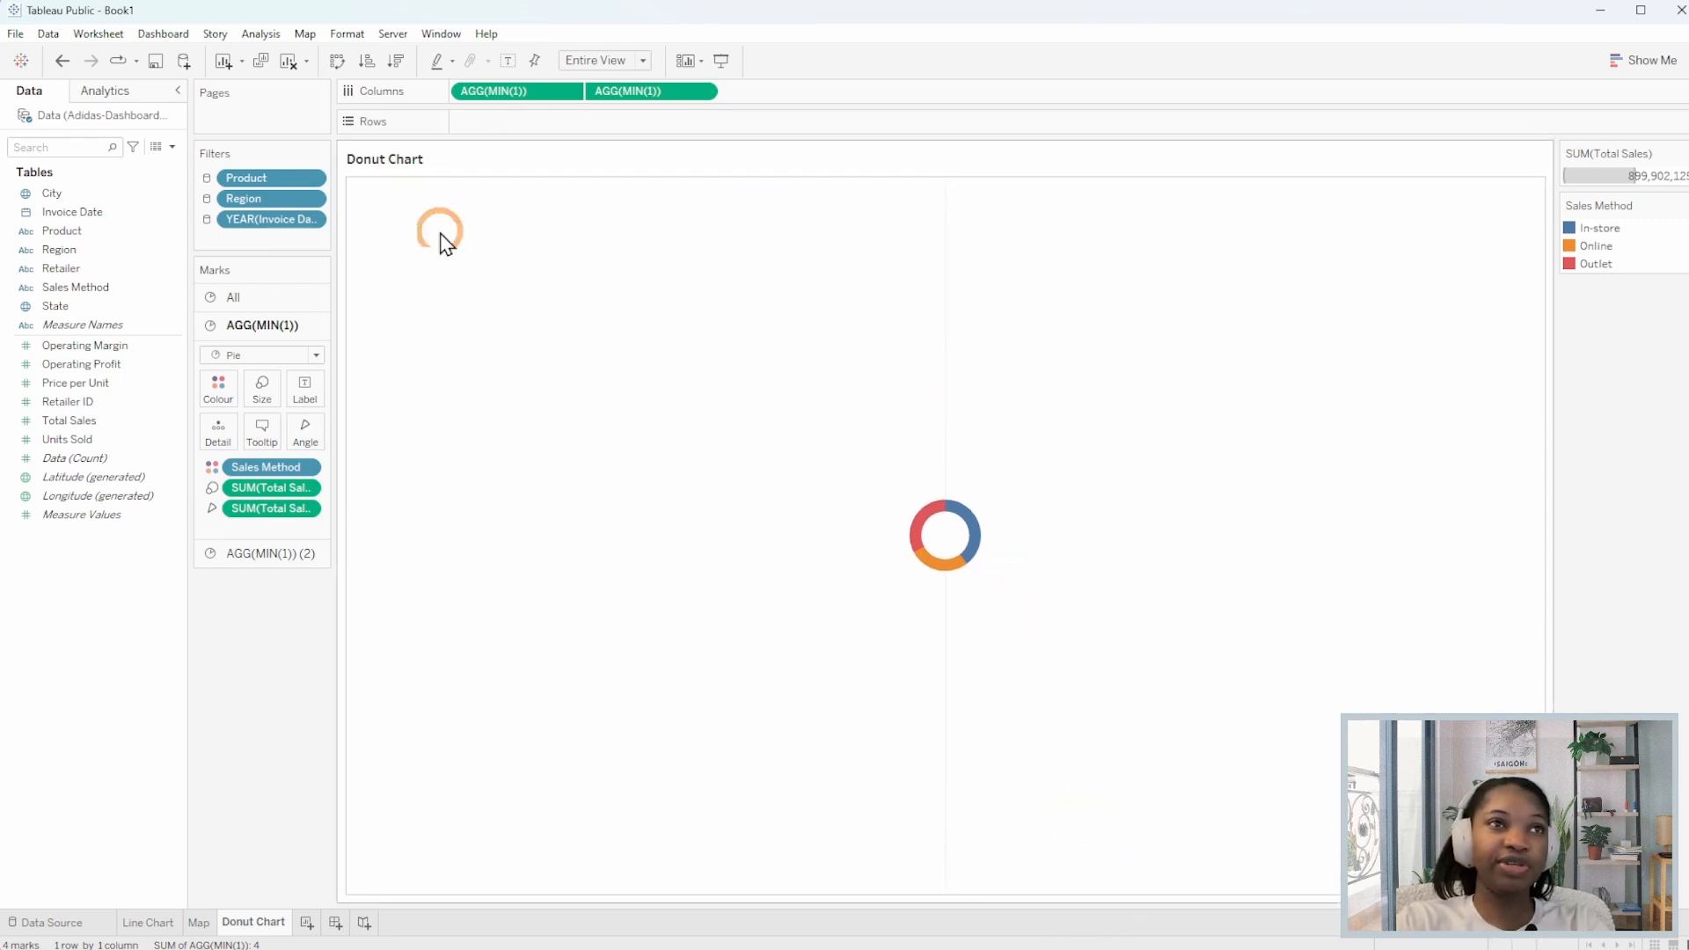
Enlarge both the Sales Method ring and the white inner circle of the donut.
{"action": "left_click", "coordinate": [264, 299]}
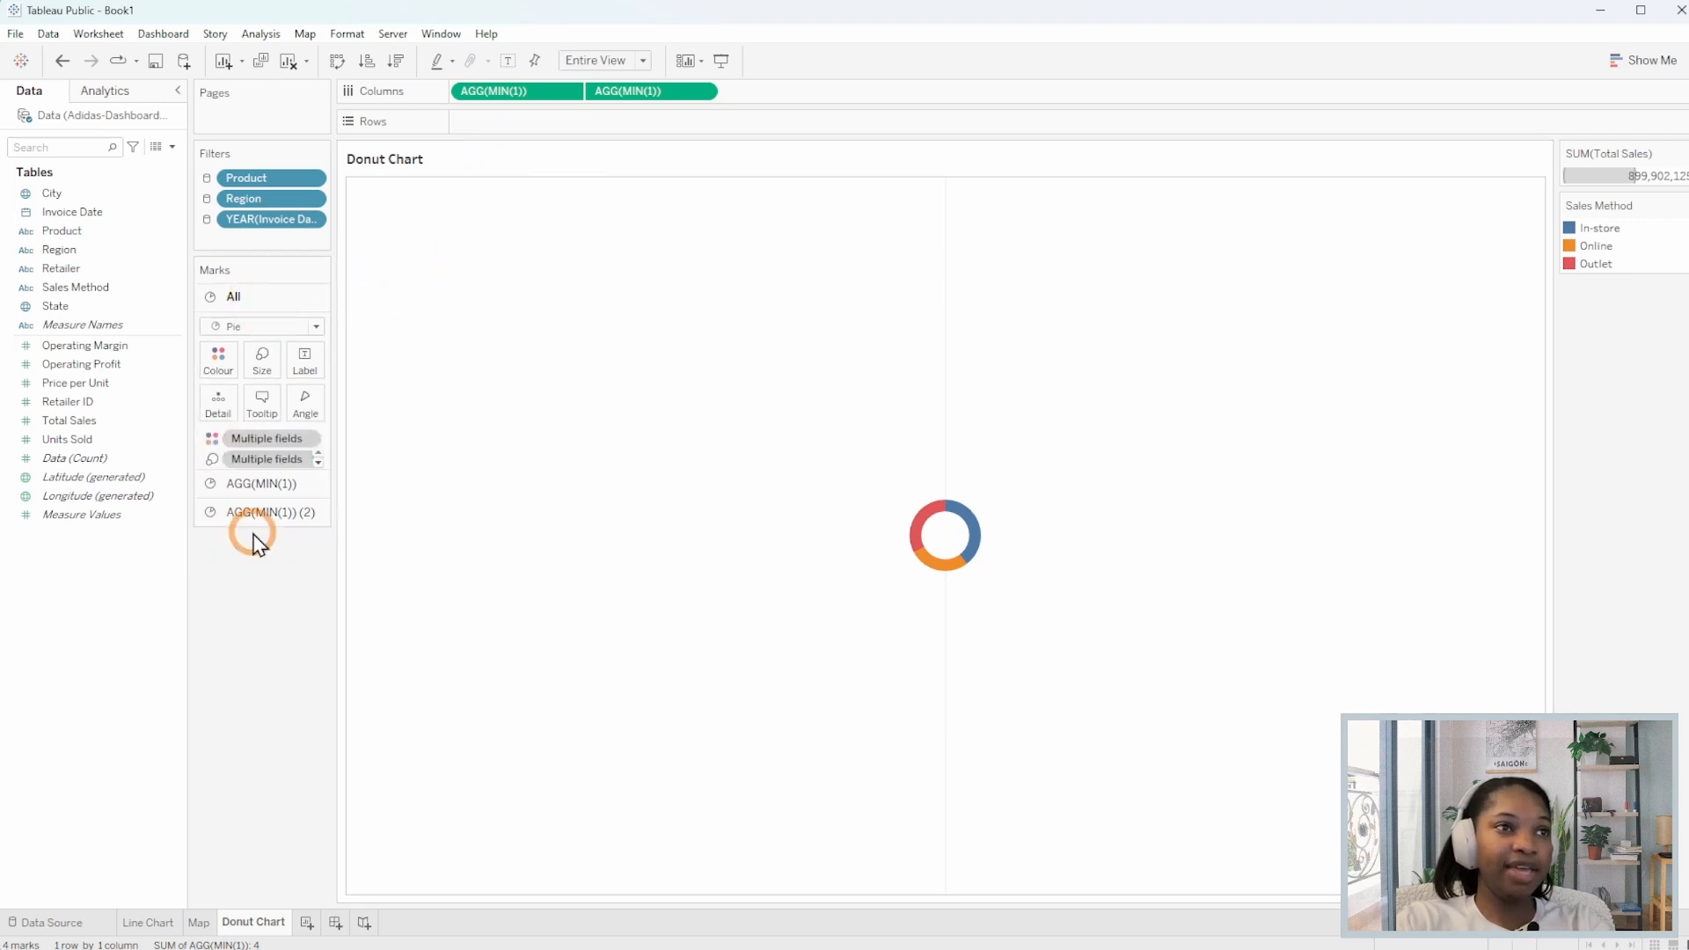
{"action": "left_click", "coordinate": [264, 483]}
{"action": "left_click", "coordinate": [259, 391]}
Format the sheet's lines with Zero Lines set to None and the column Grid Lines set to None.
{"action": "right_click", "coordinate": [823, 290]}
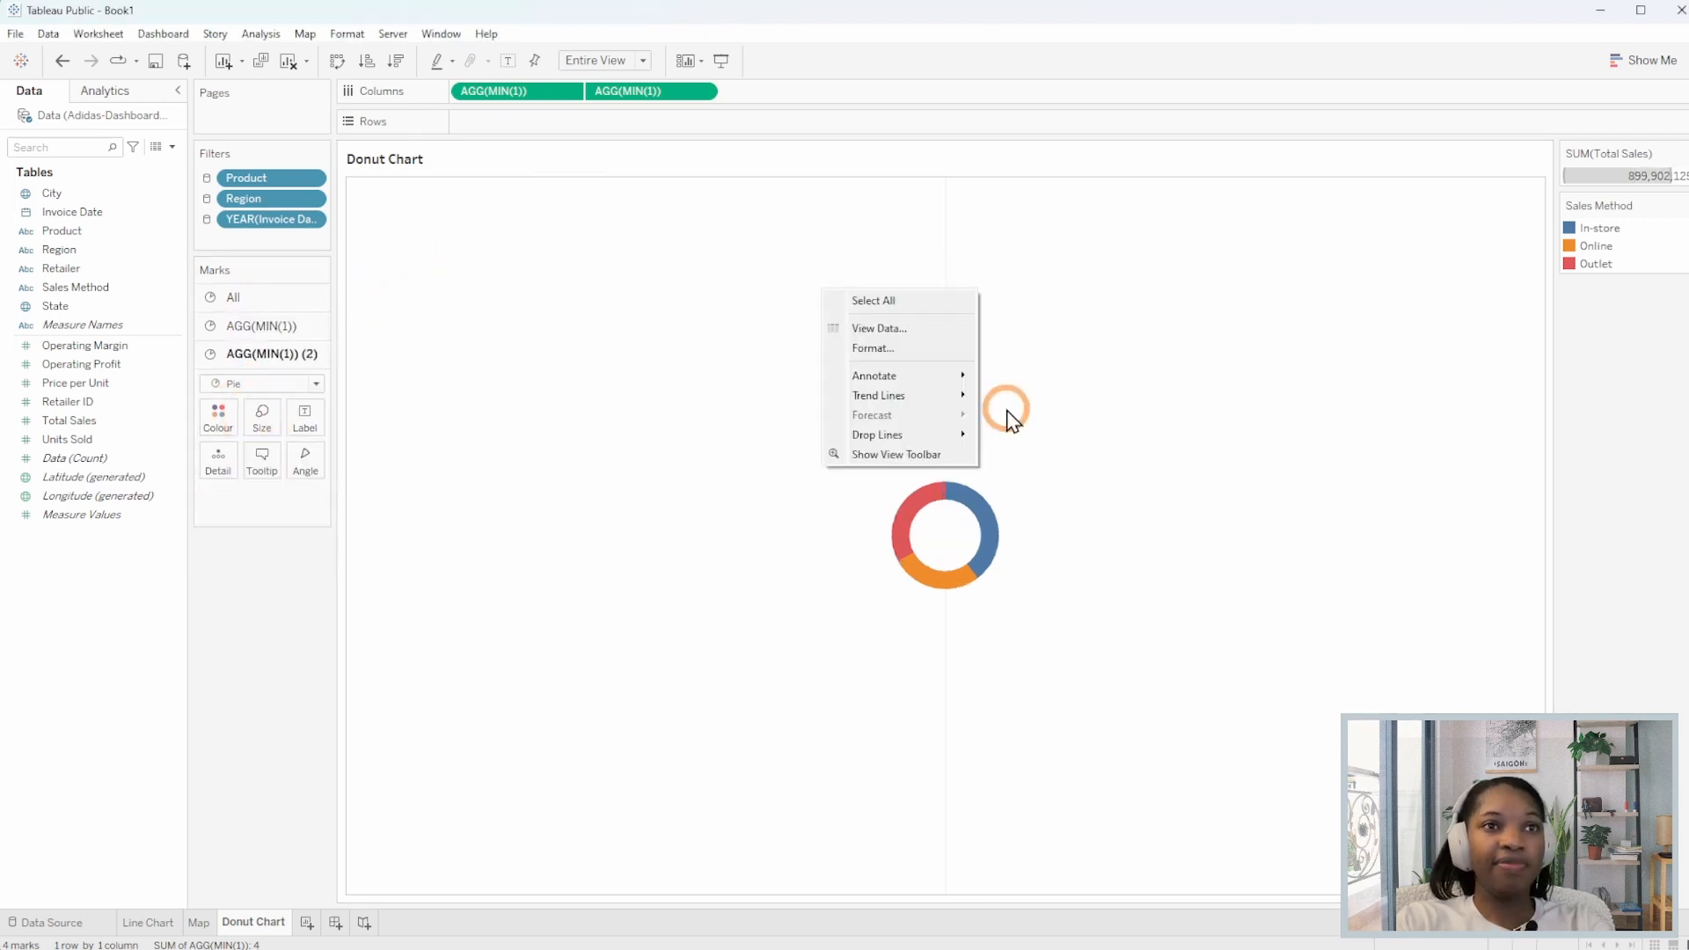
{"action": "left_click", "coordinate": [948, 352]}
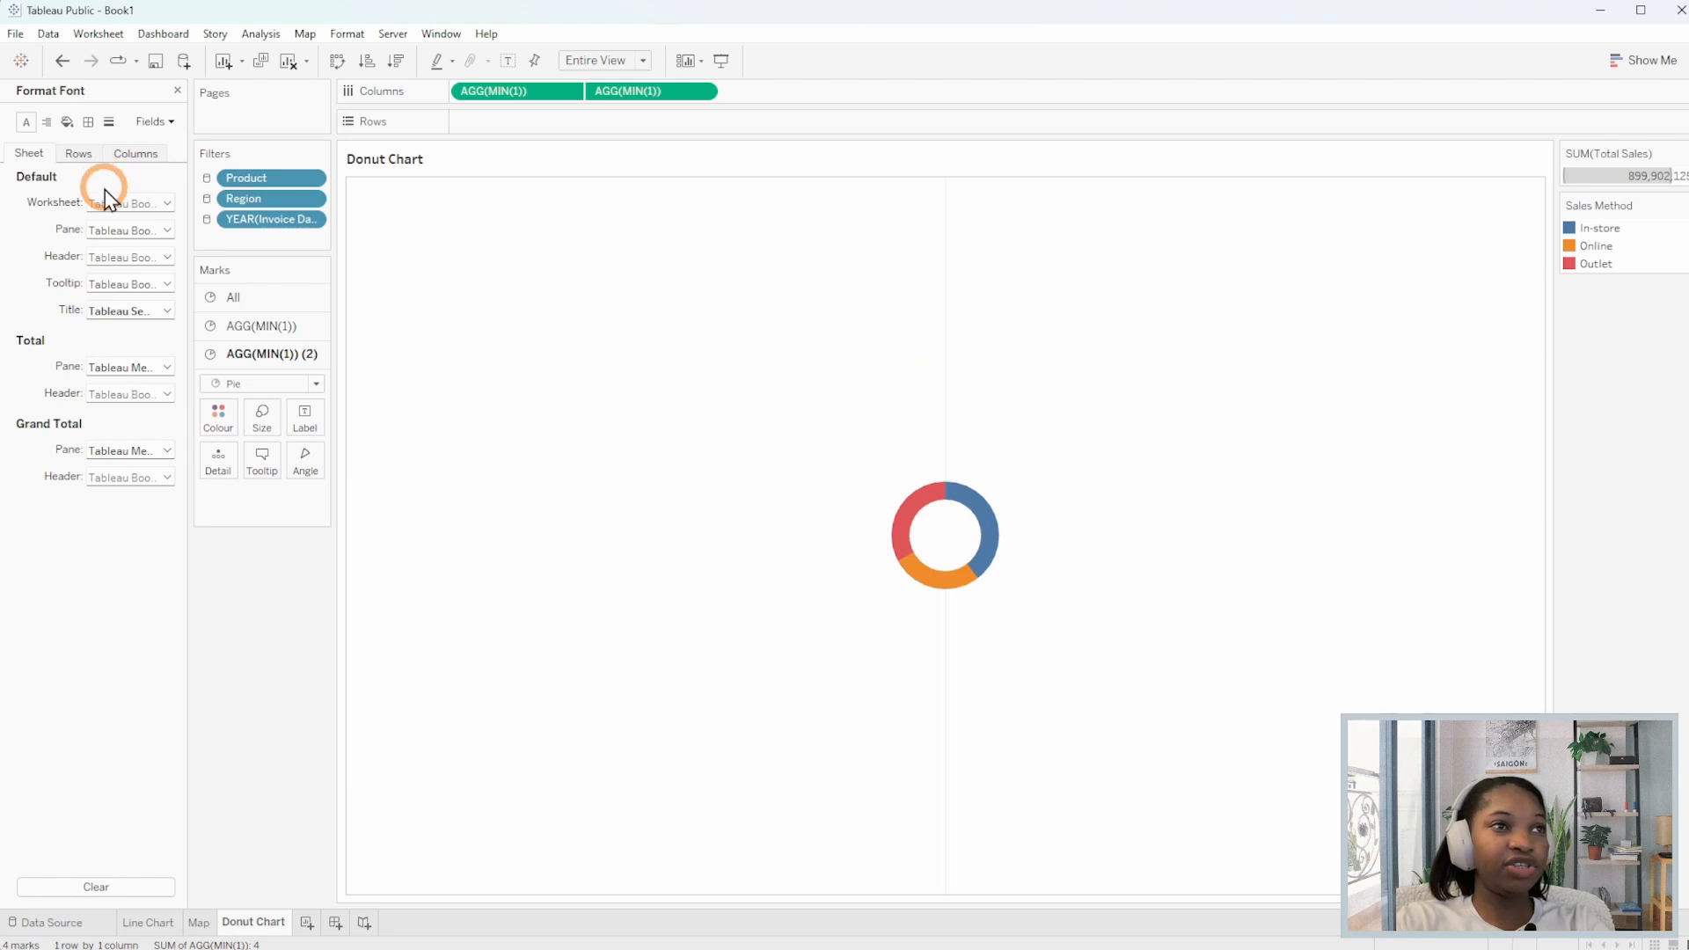
{"action": "left_click", "coordinate": [90, 121]}
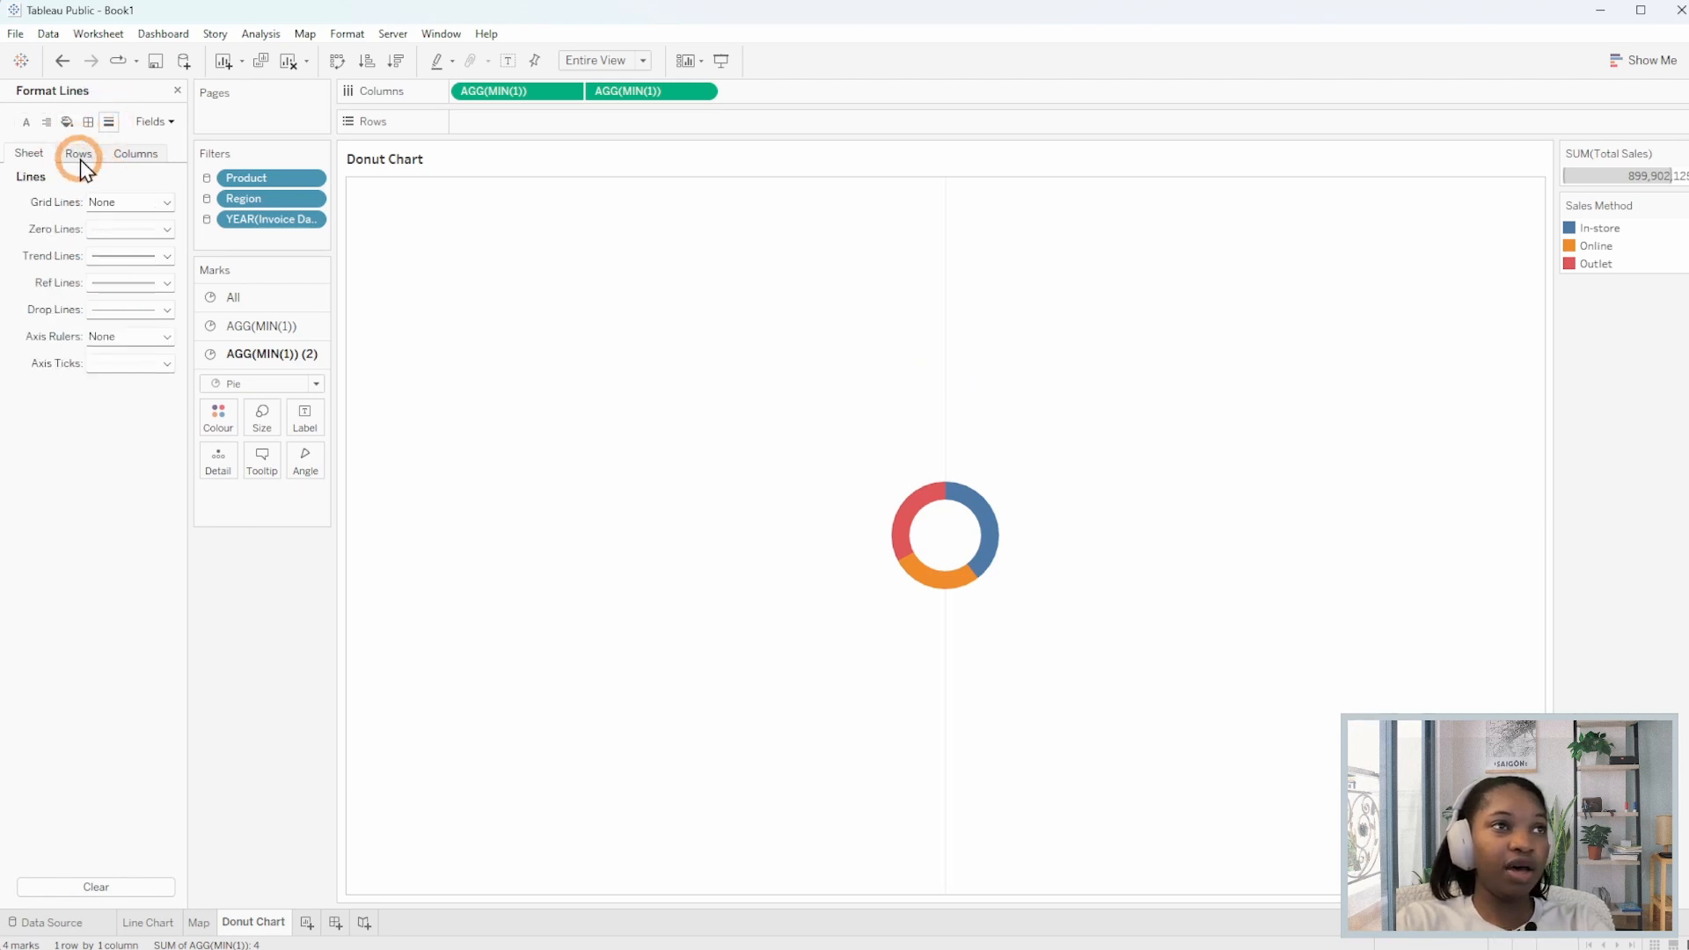
{"action": "left_click", "coordinate": [87, 125]}
{"action": "left_click", "coordinate": [134, 585]}
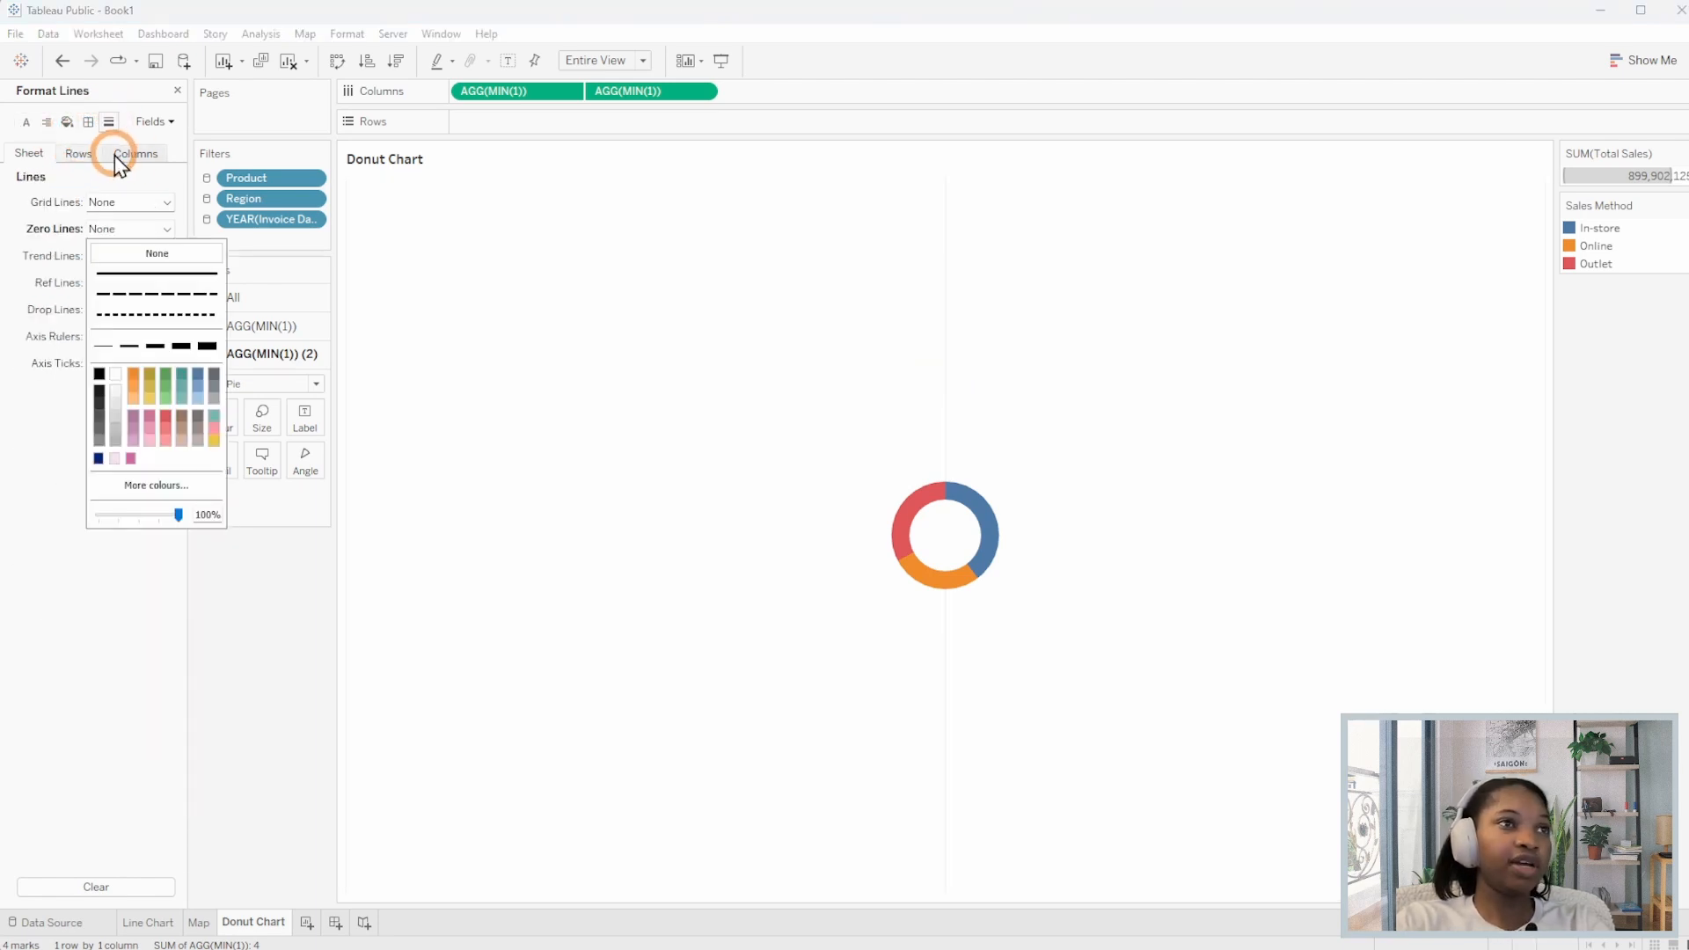
{"action": "left_click", "coordinate": [115, 155]}
{"action": "left_click", "coordinate": [139, 204]}
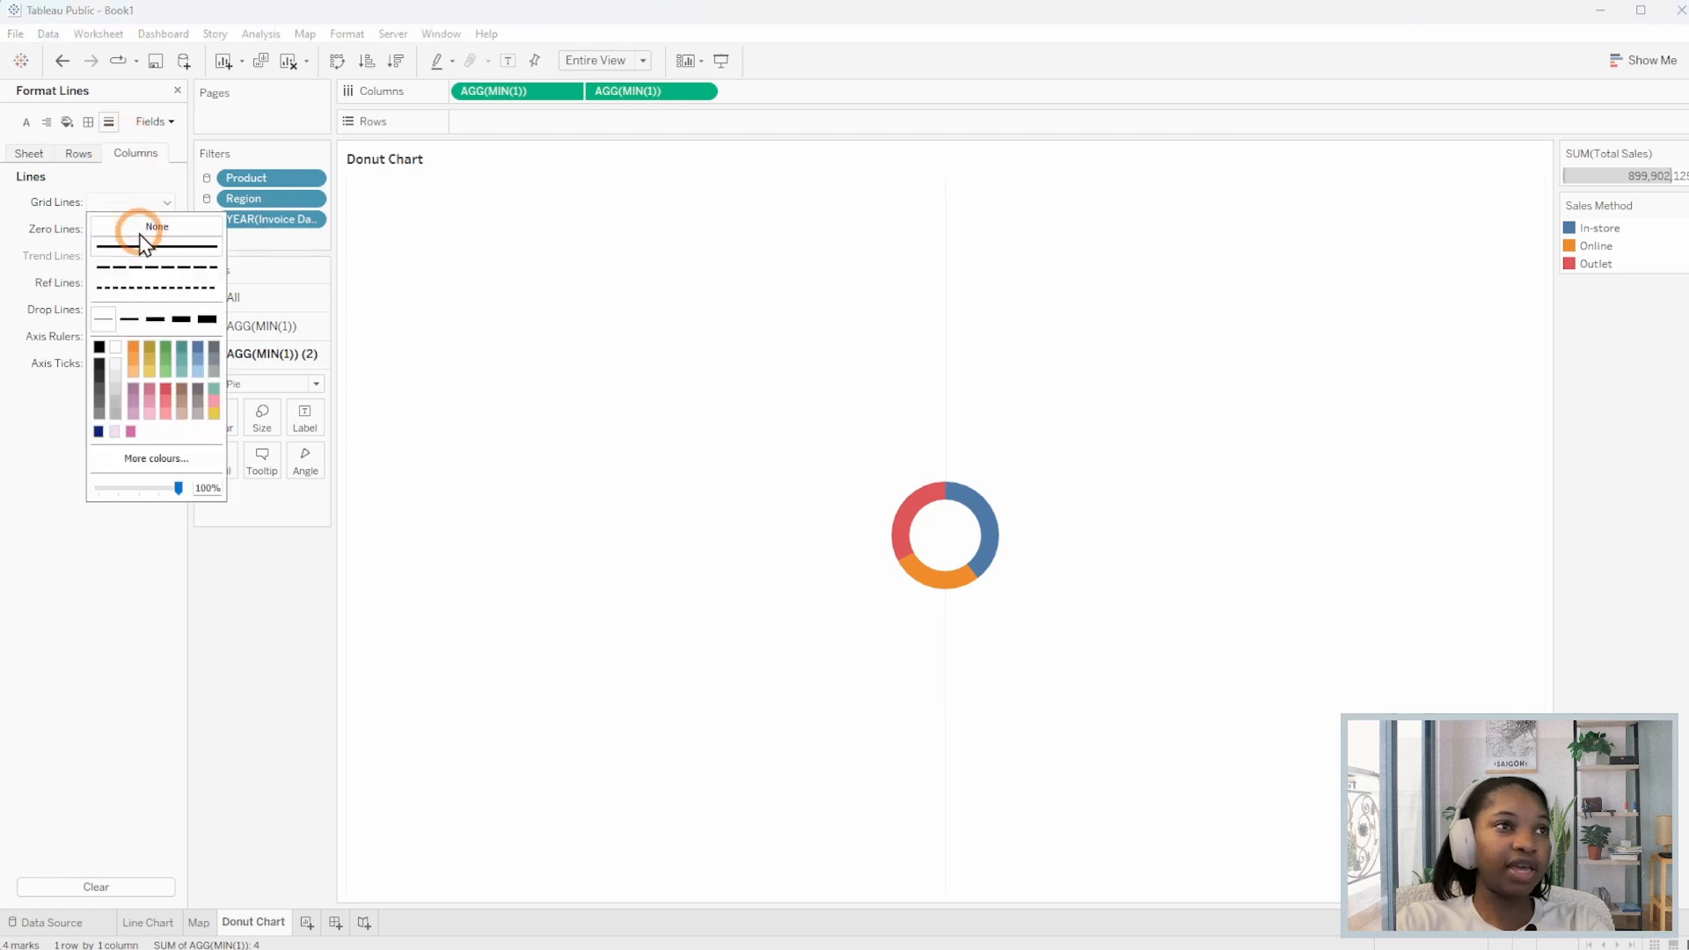
{"action": "left_click", "coordinate": [141, 229]}
{"action": "left_click", "coordinate": [640, 468]}
{"action": "left_click", "coordinate": [689, 505]}
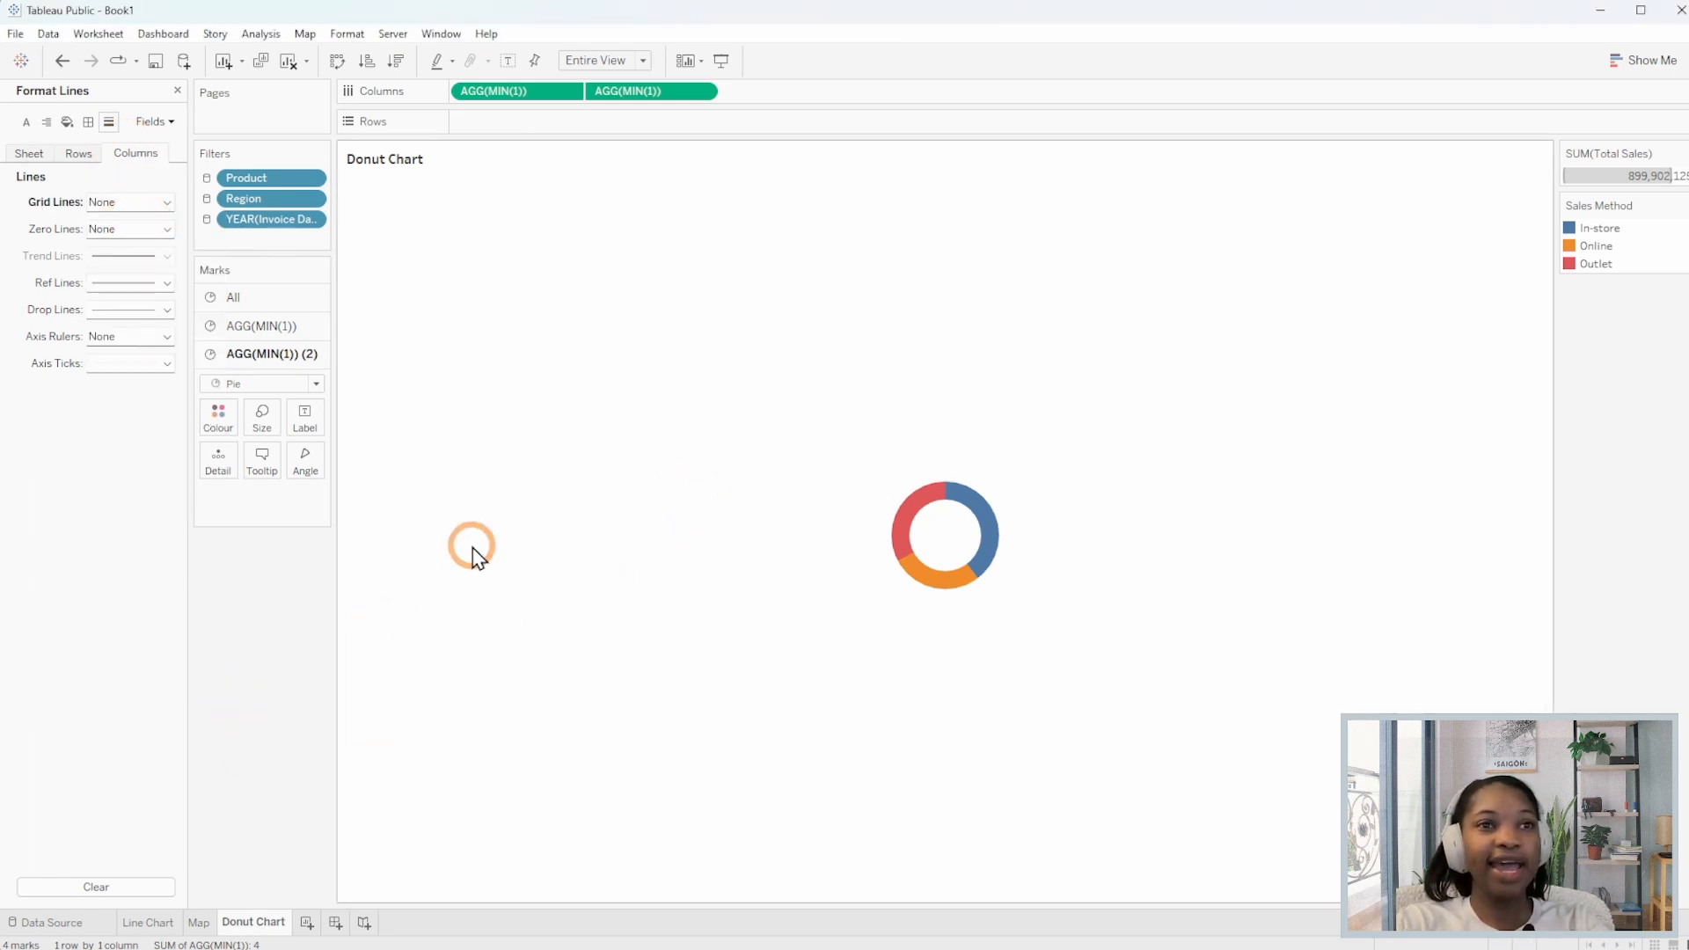
Turn off tooltips for all marks of the donut chart.
{"action": "left_click", "coordinate": [286, 334]}
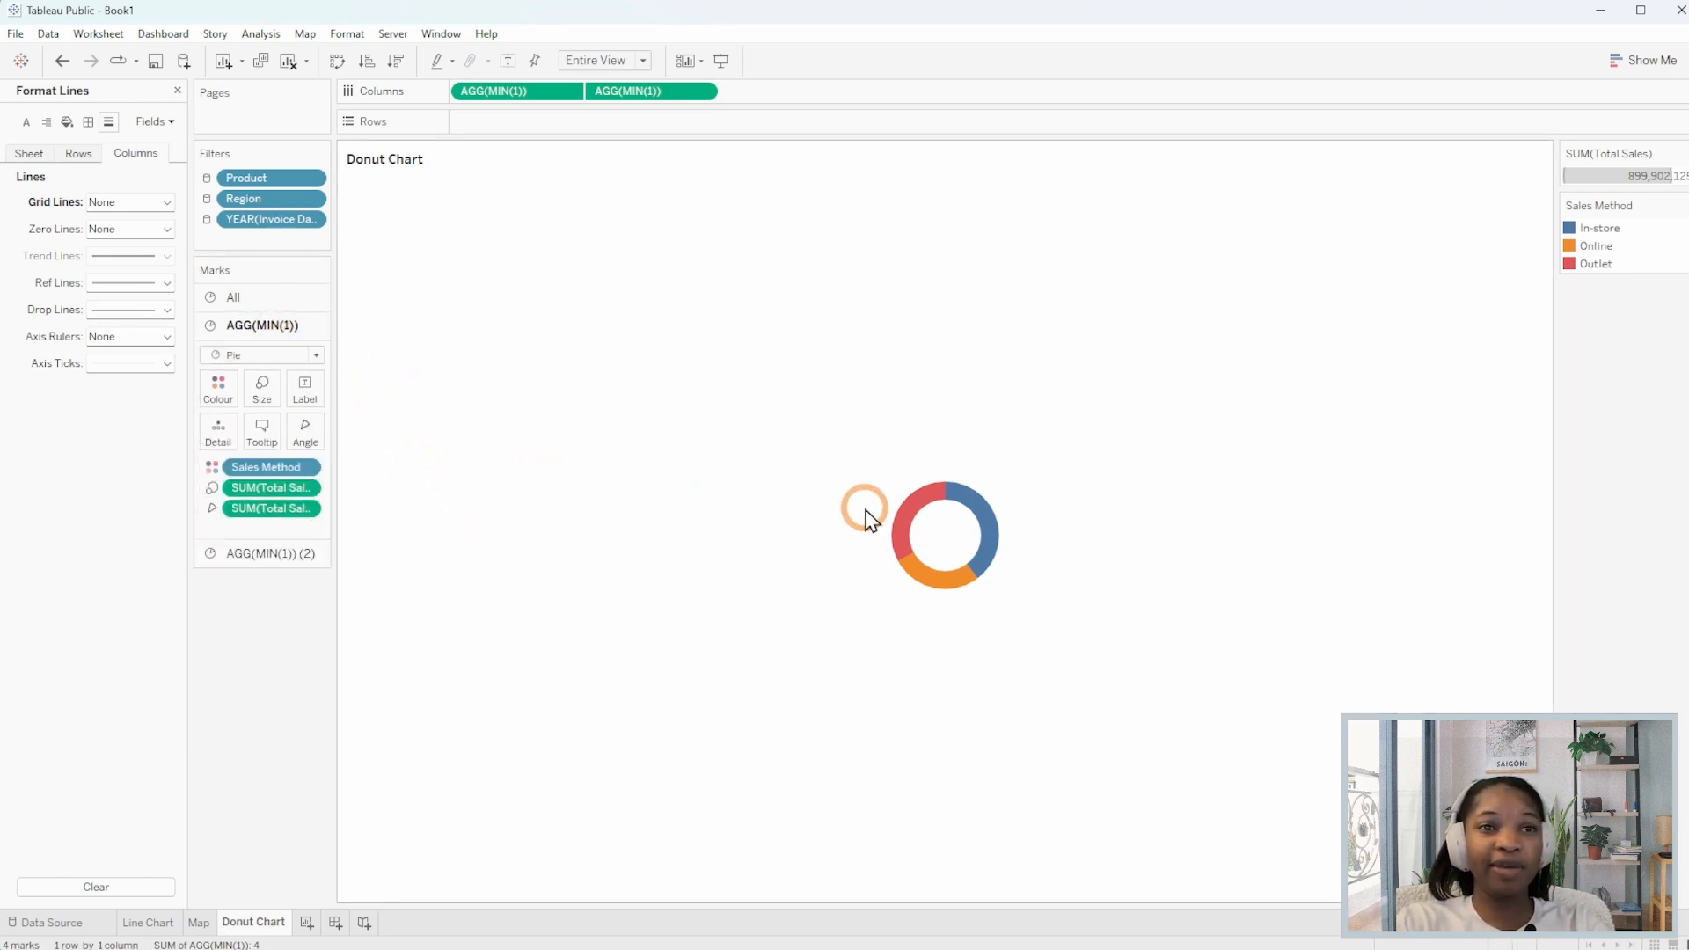
{"action": "mouse_move", "coordinate": [918, 530]}
{"action": "left_click", "coordinate": [709, 626]}
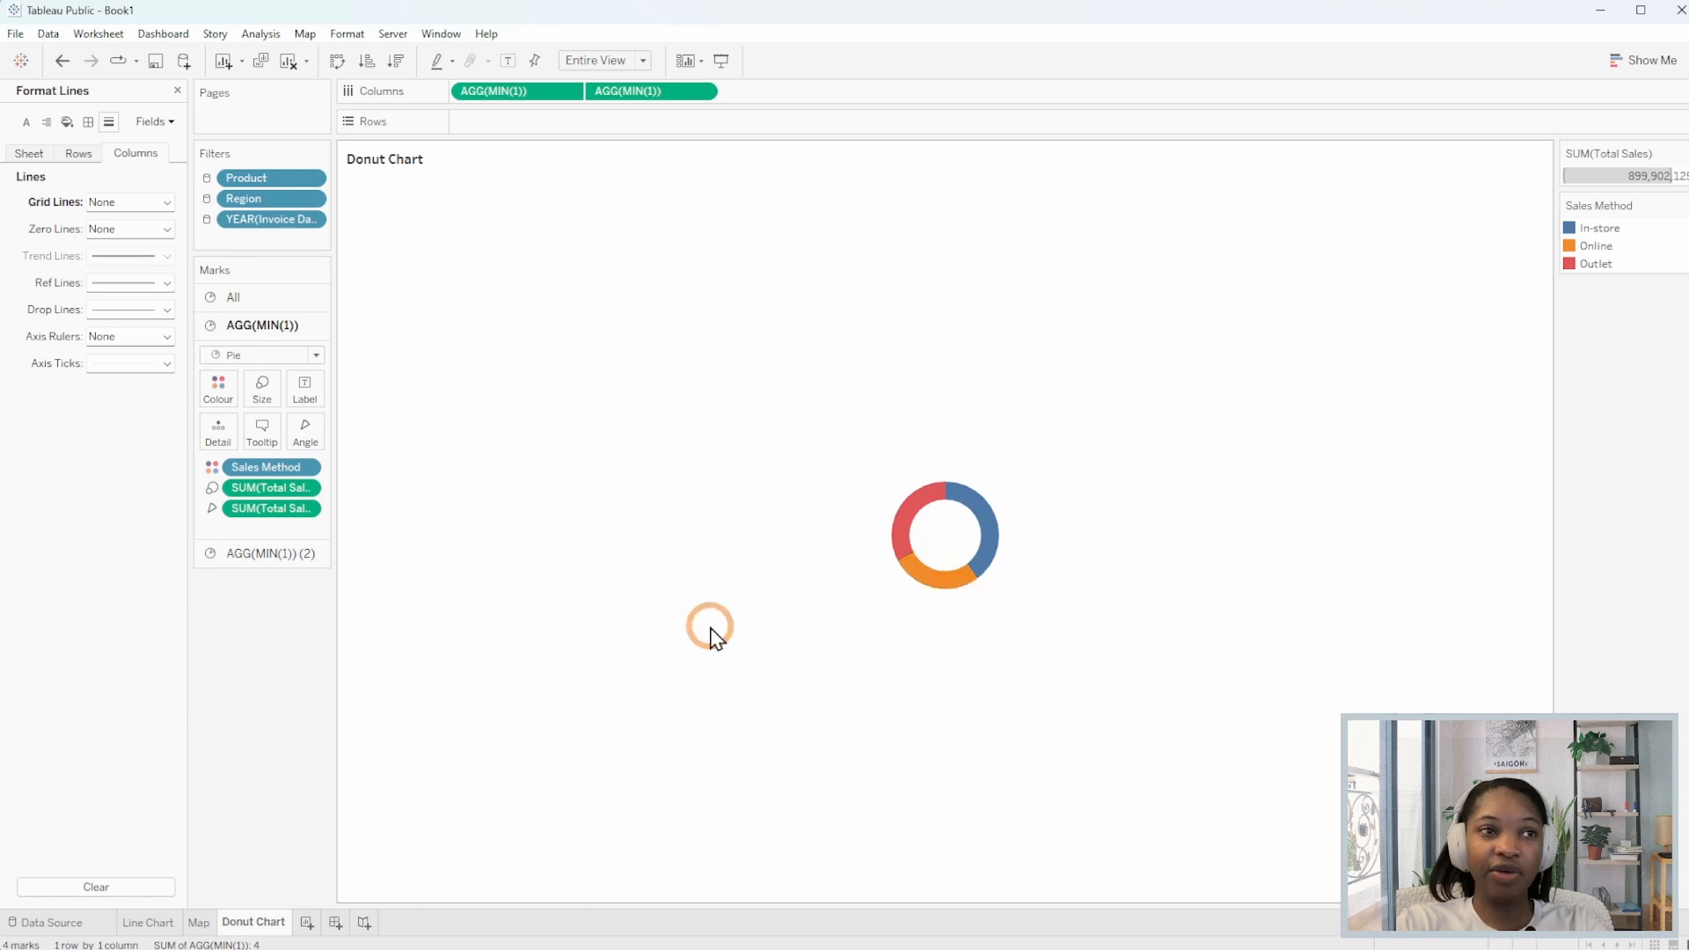
{"action": "left_click", "coordinate": [1003, 517]}
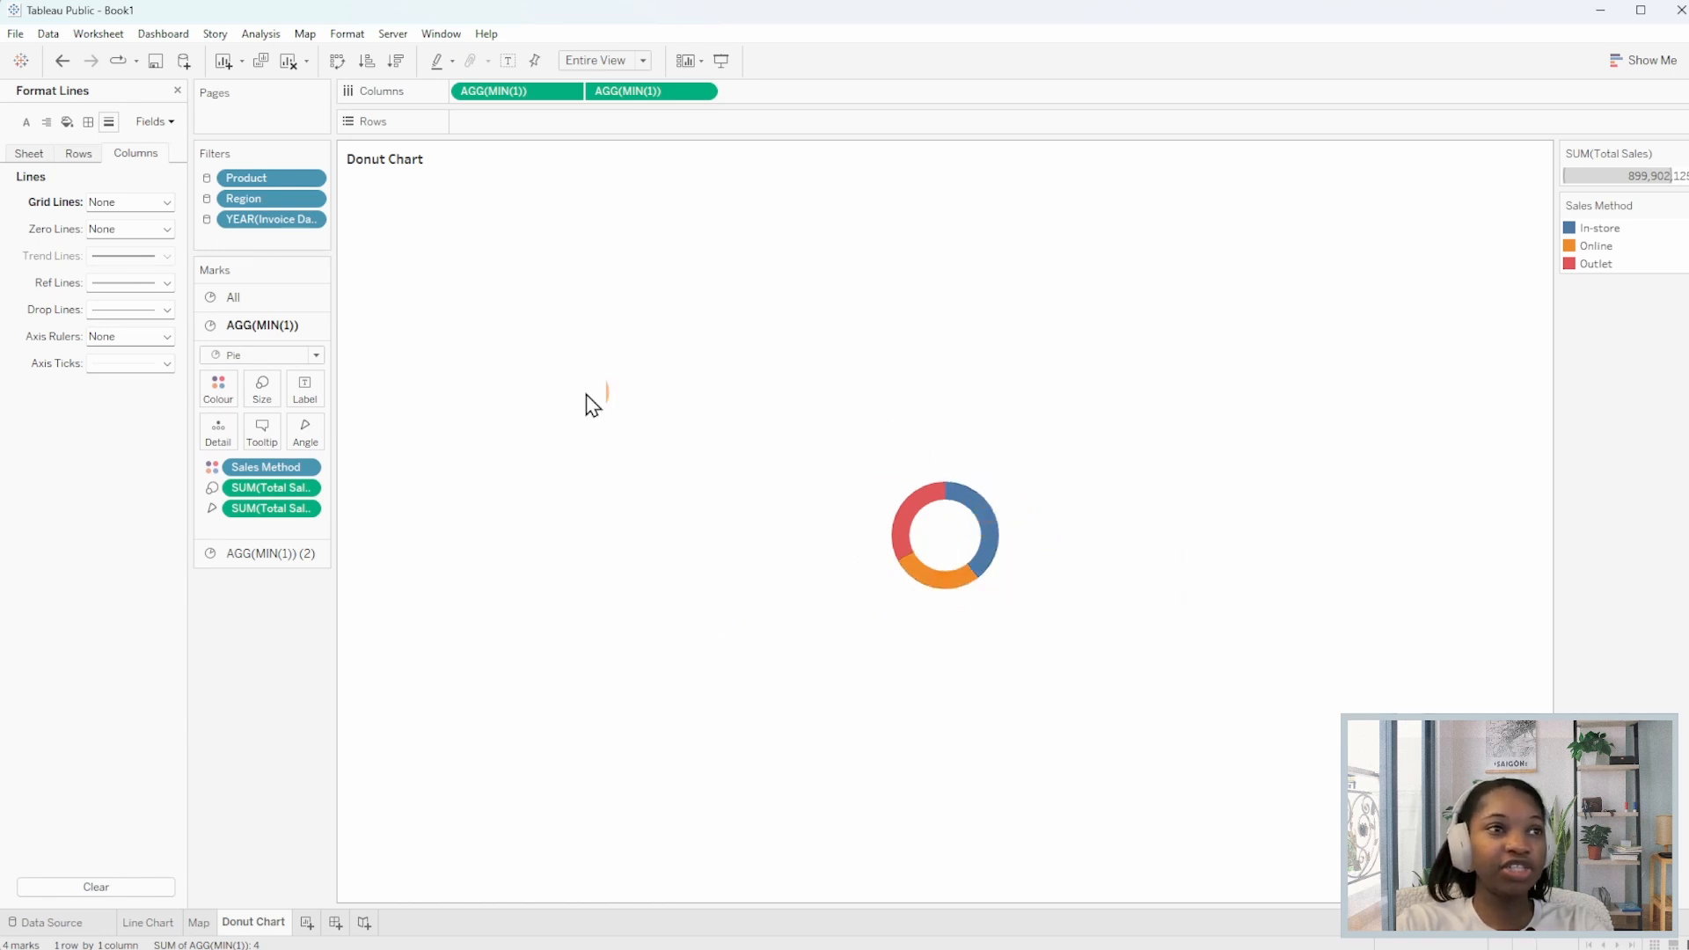
{"action": "left_click", "coordinate": [272, 294]}
{"action": "left_click", "coordinate": [263, 408]}
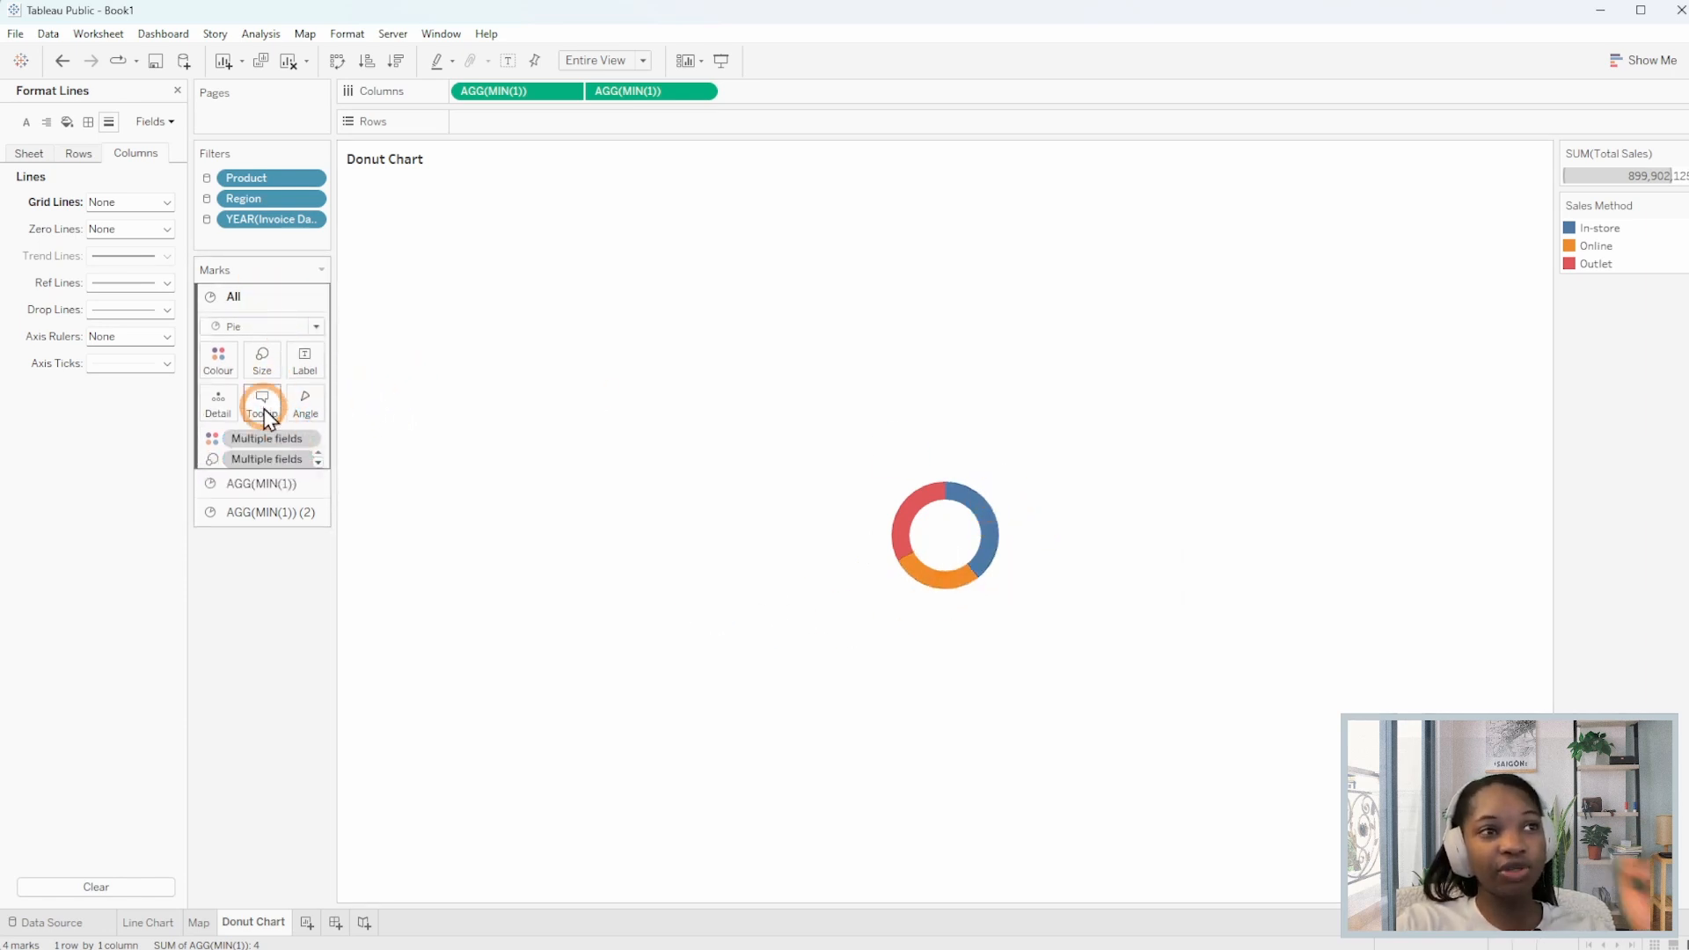
{"action": "left_click", "coordinate": [641, 519]}
{"action": "left_click", "coordinate": [964, 595]}
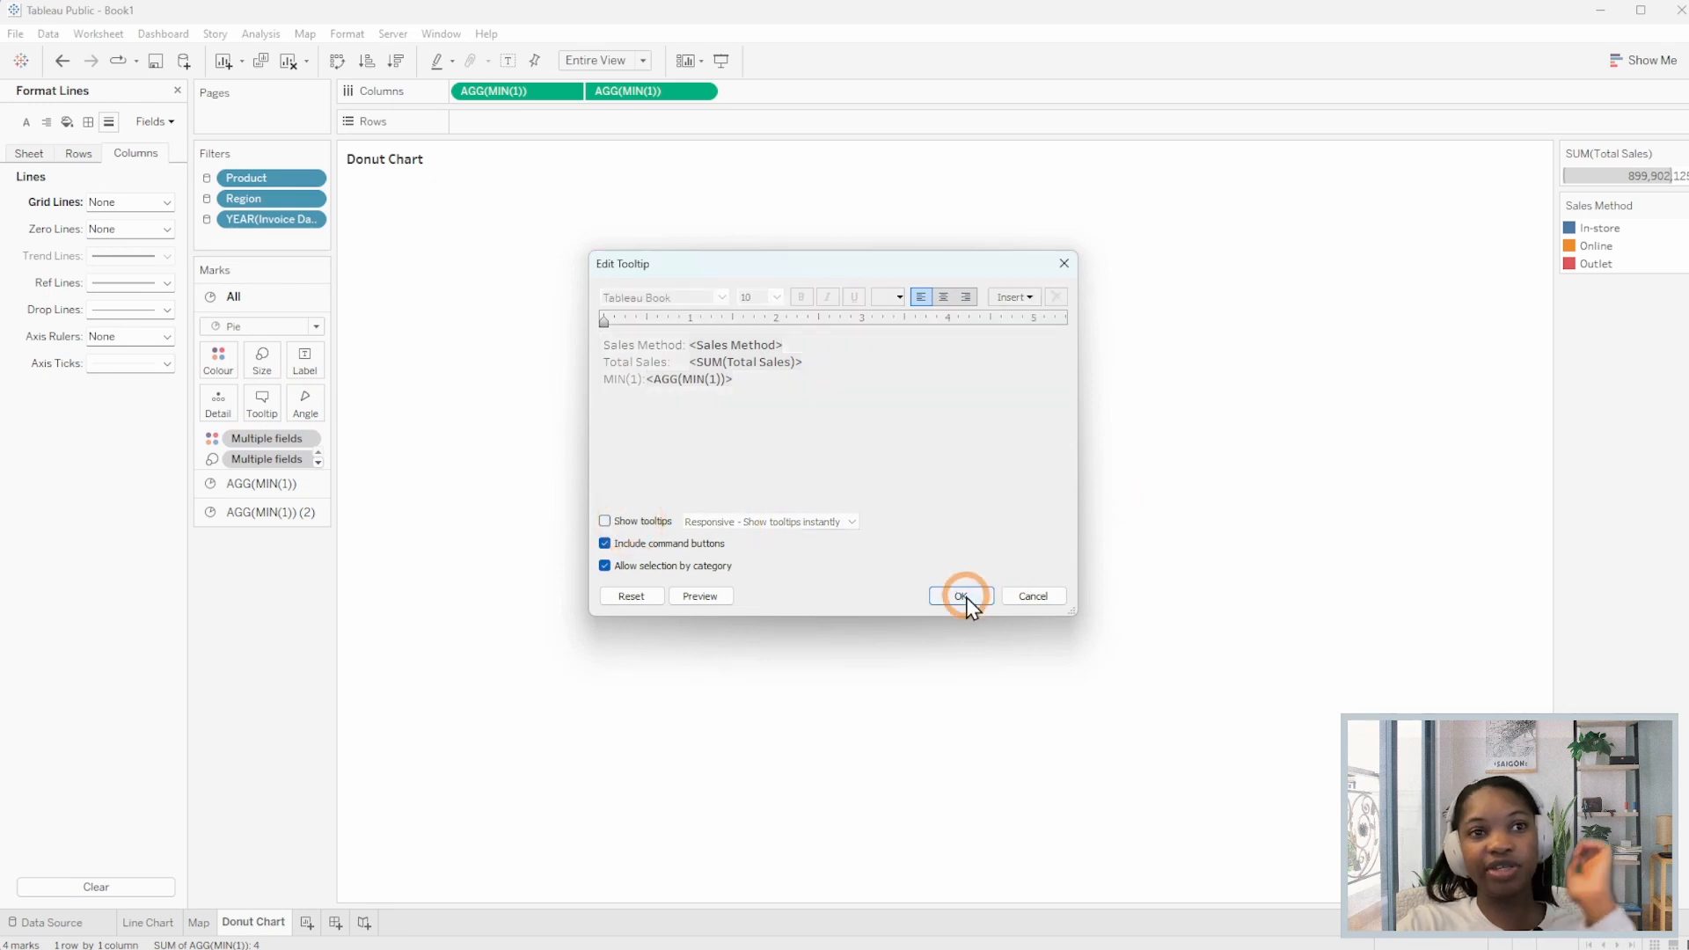
Edit the Sales Method colours and recolour In-store dark navy blue.
{"action": "left_click", "coordinate": [299, 483]}
{"action": "left_click", "coordinate": [263, 394]}
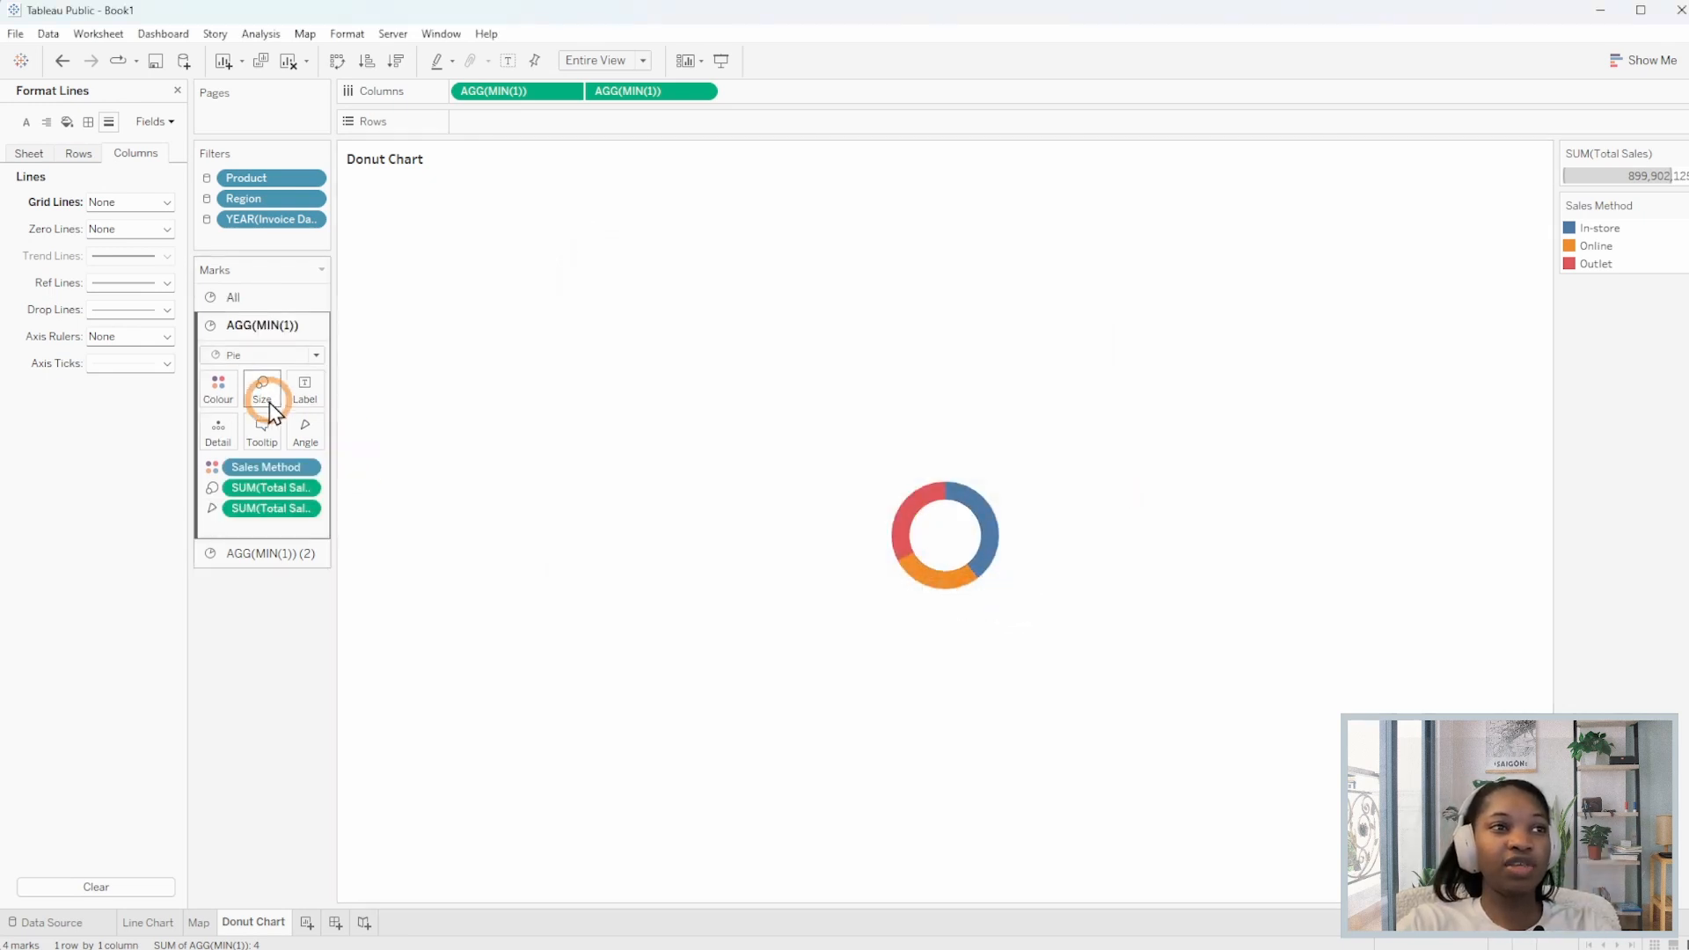
{"action": "left_click", "coordinate": [220, 389]}
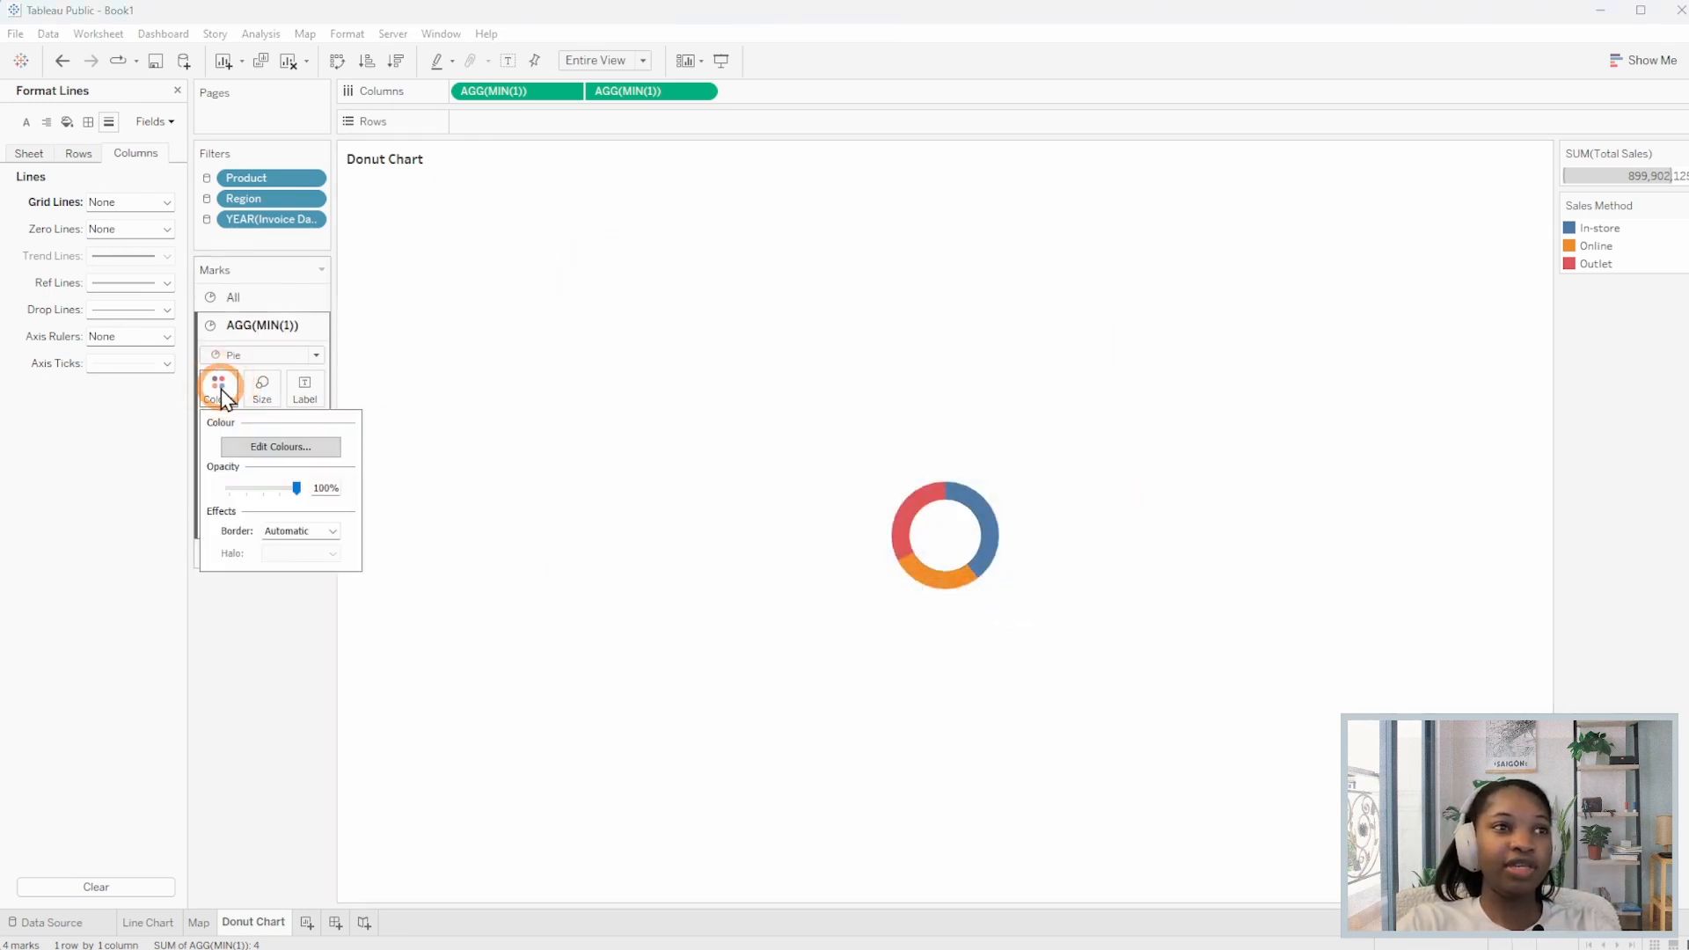
{"action": "left_click", "coordinate": [267, 452]}
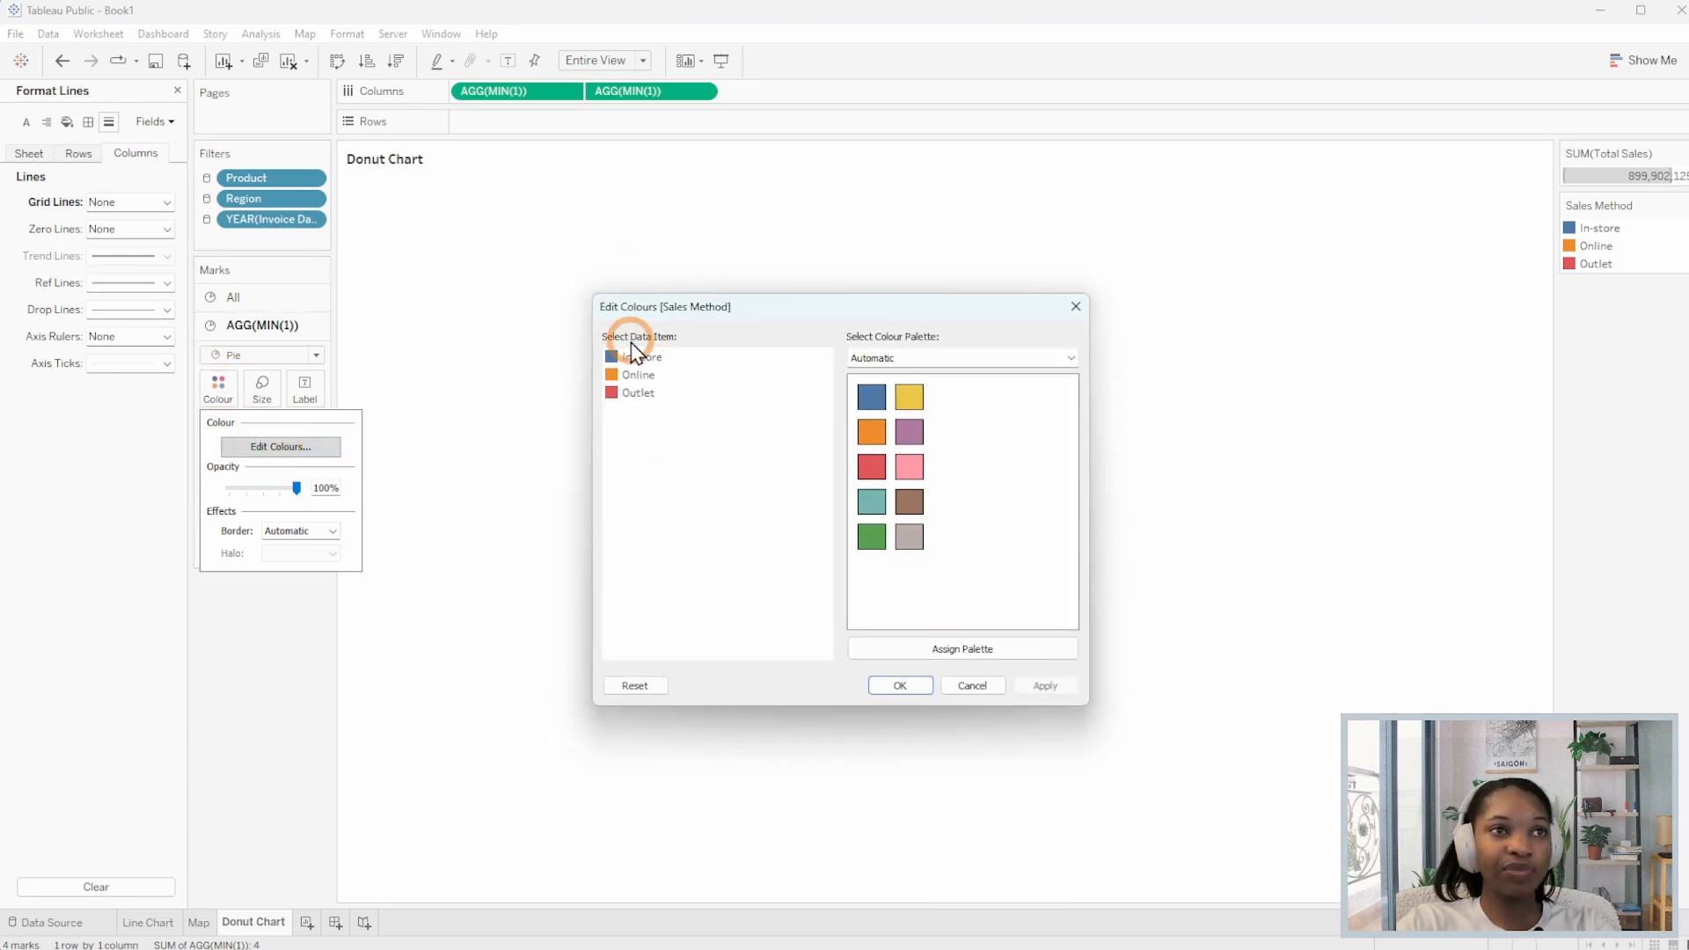
{"action": "left_click", "coordinate": [621, 394]}
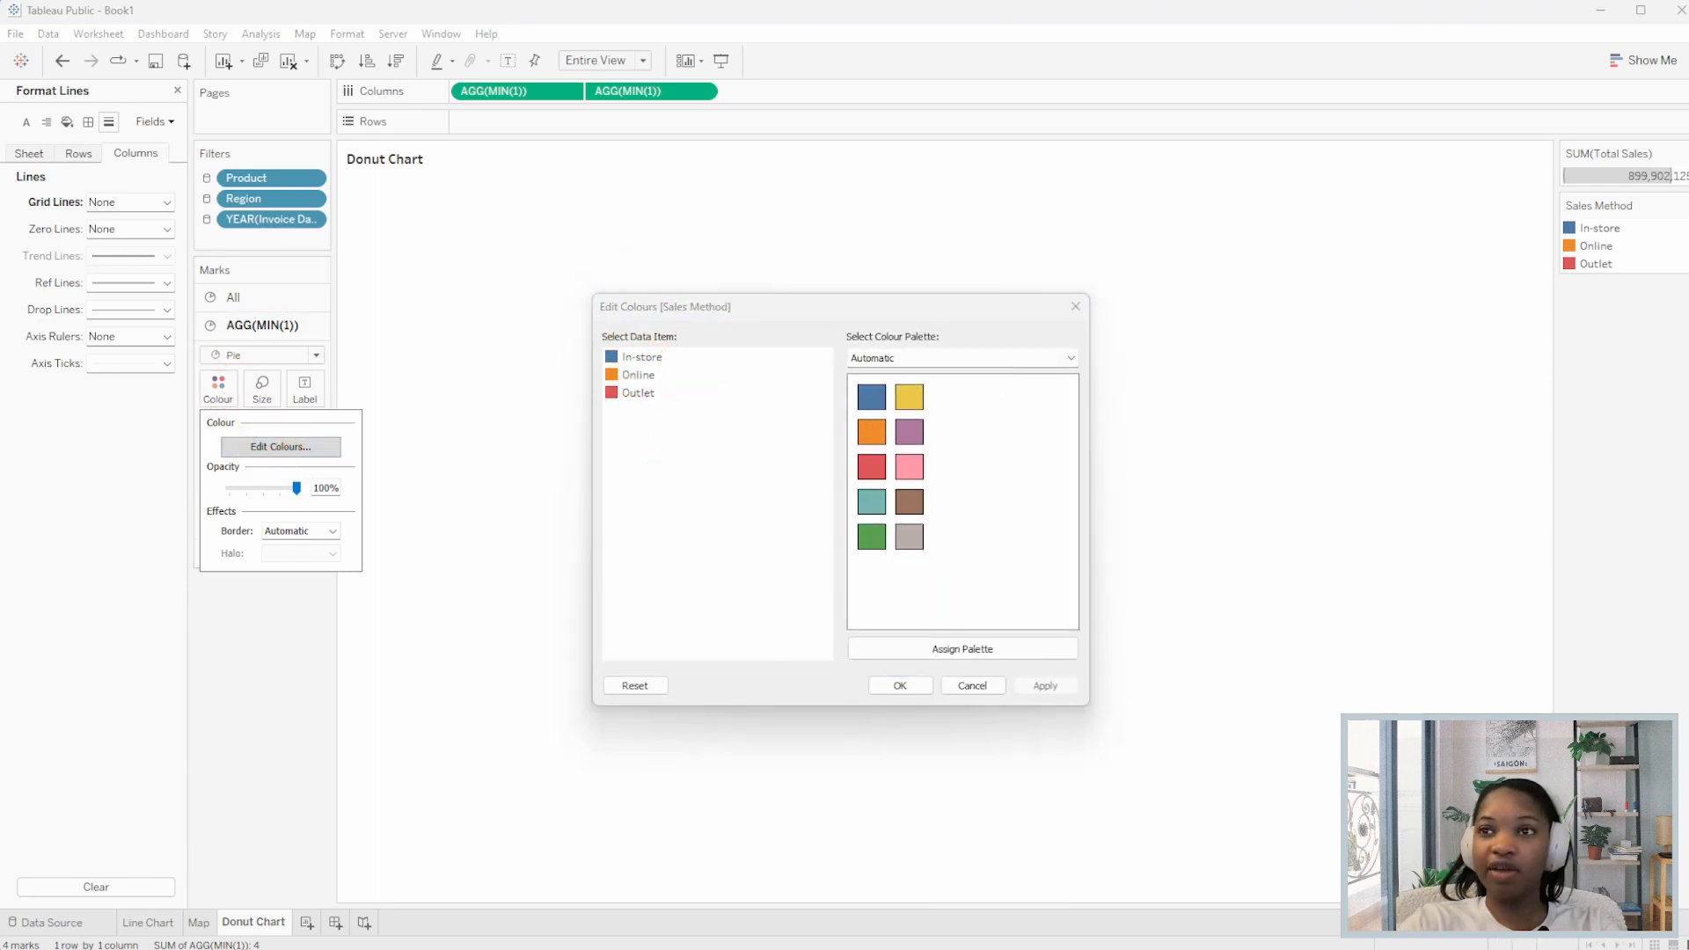
{"action": "left_click", "coordinate": [776, 413]}
{"action": "double_click", "coordinate": [614, 360]}
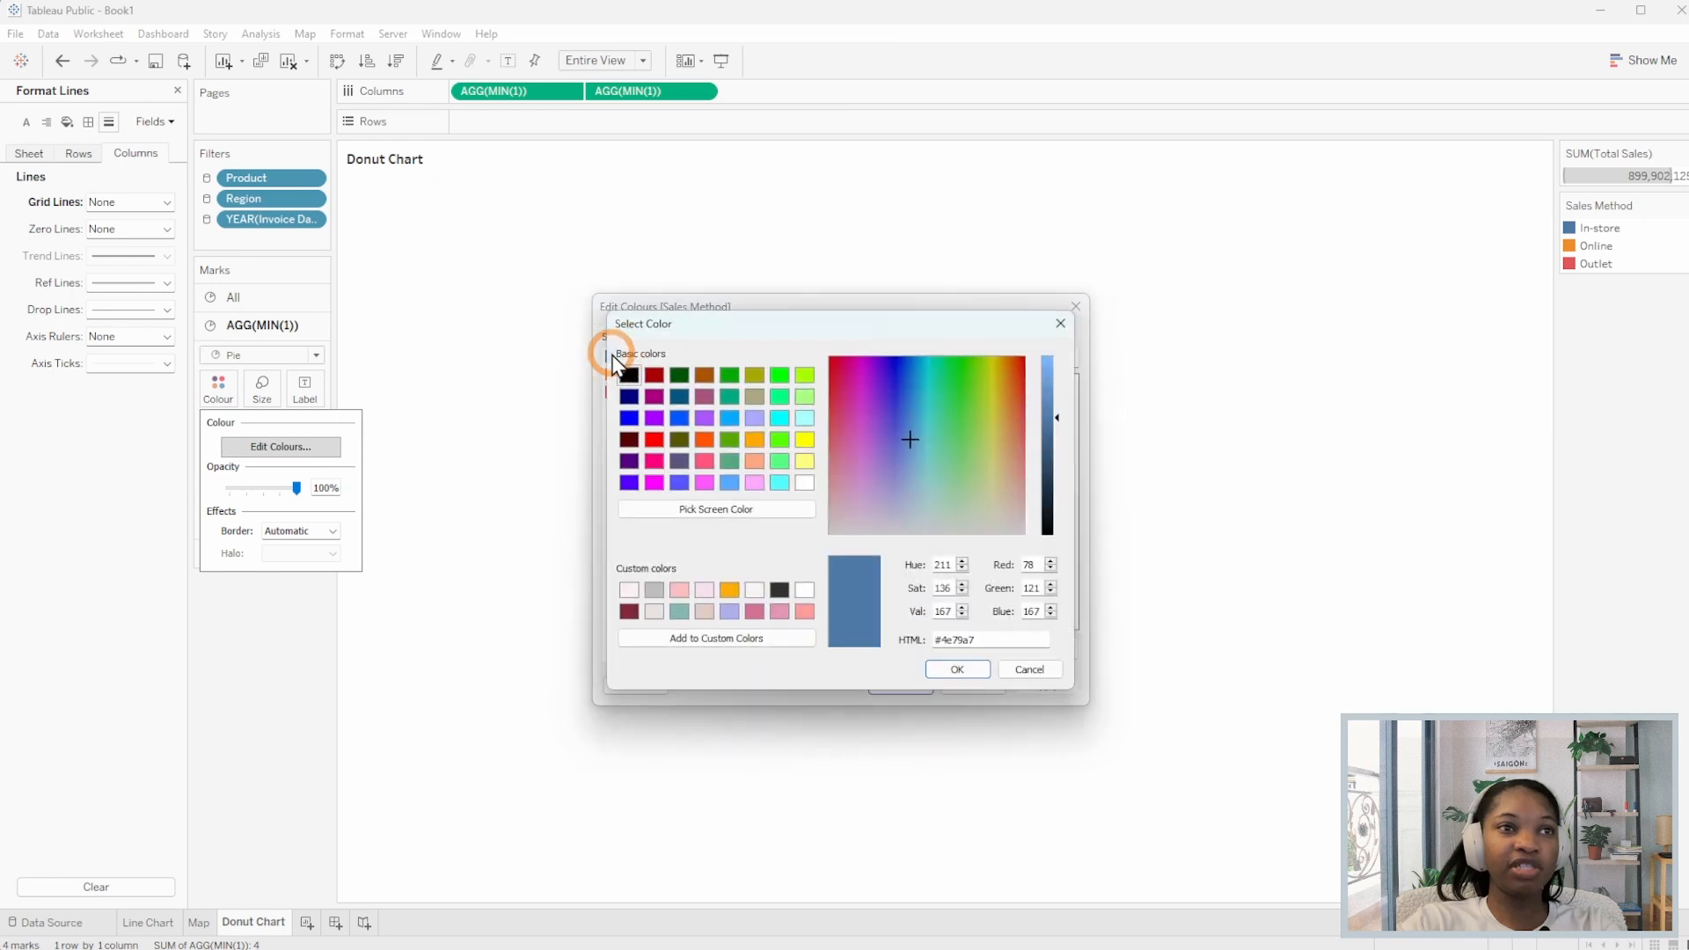
{"action": "left_click_drag", "start_coordinate": [753, 306], "coordinate": [832, 348]}
{"action": "left_click", "coordinate": [1216, 598]}
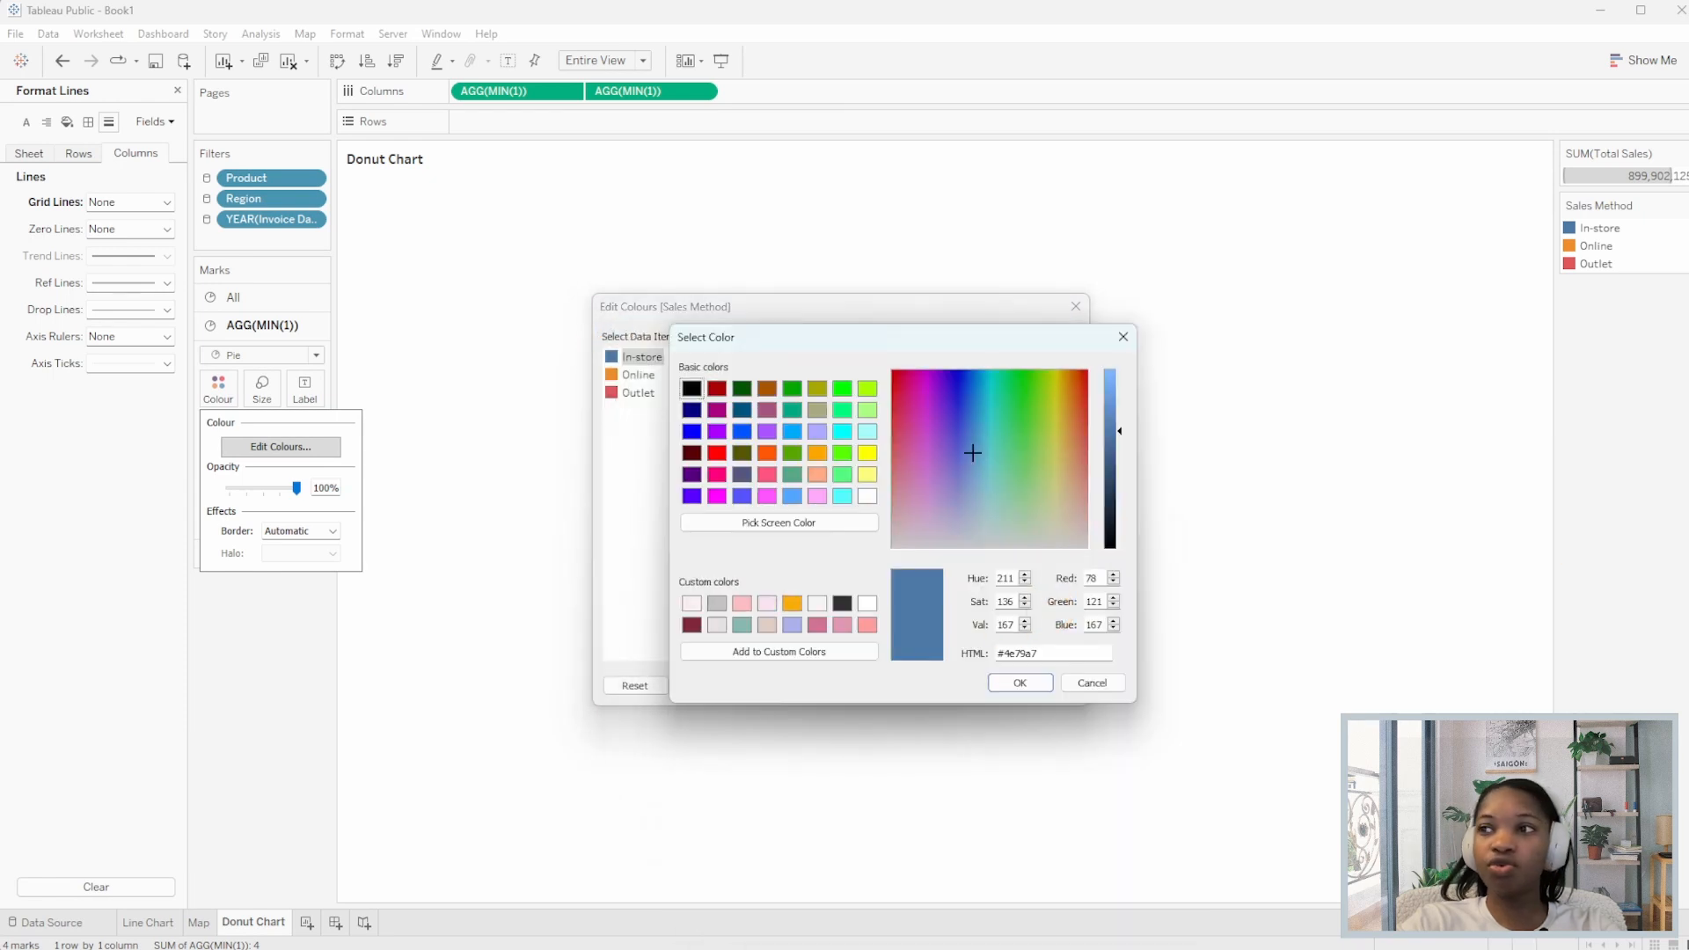
{"action": "left_click", "coordinate": [1188, 671]}
{"action": "triple_click", "coordinate": [1086, 653]}
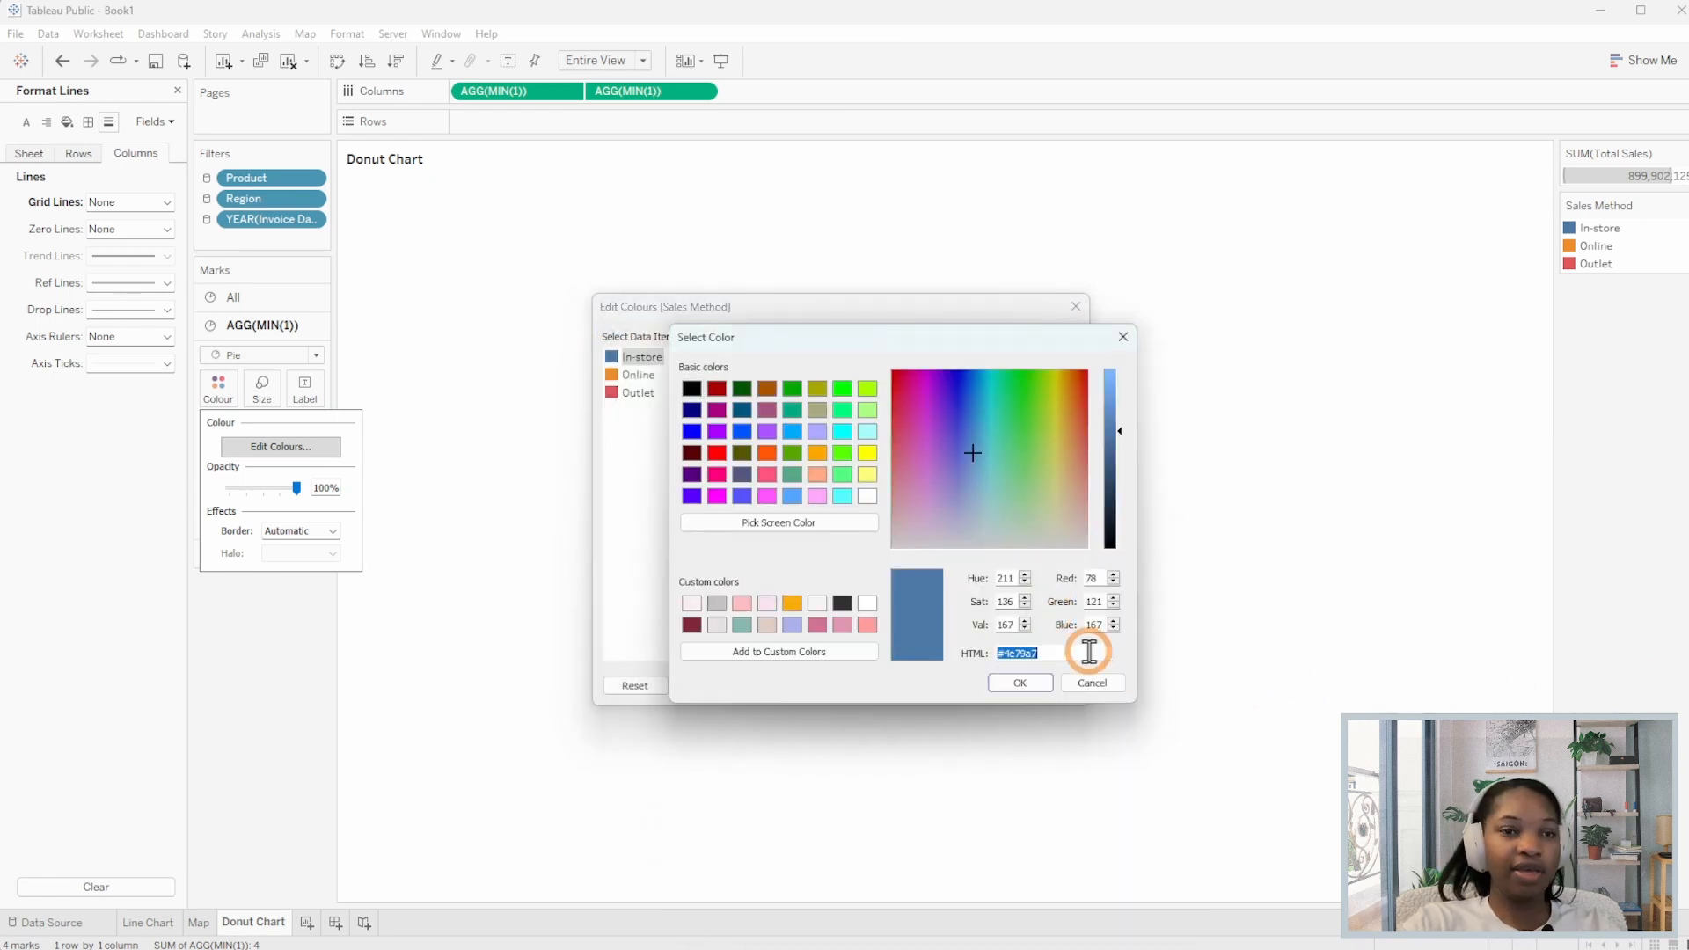
{"action": "left_click", "coordinate": [1014, 655]}
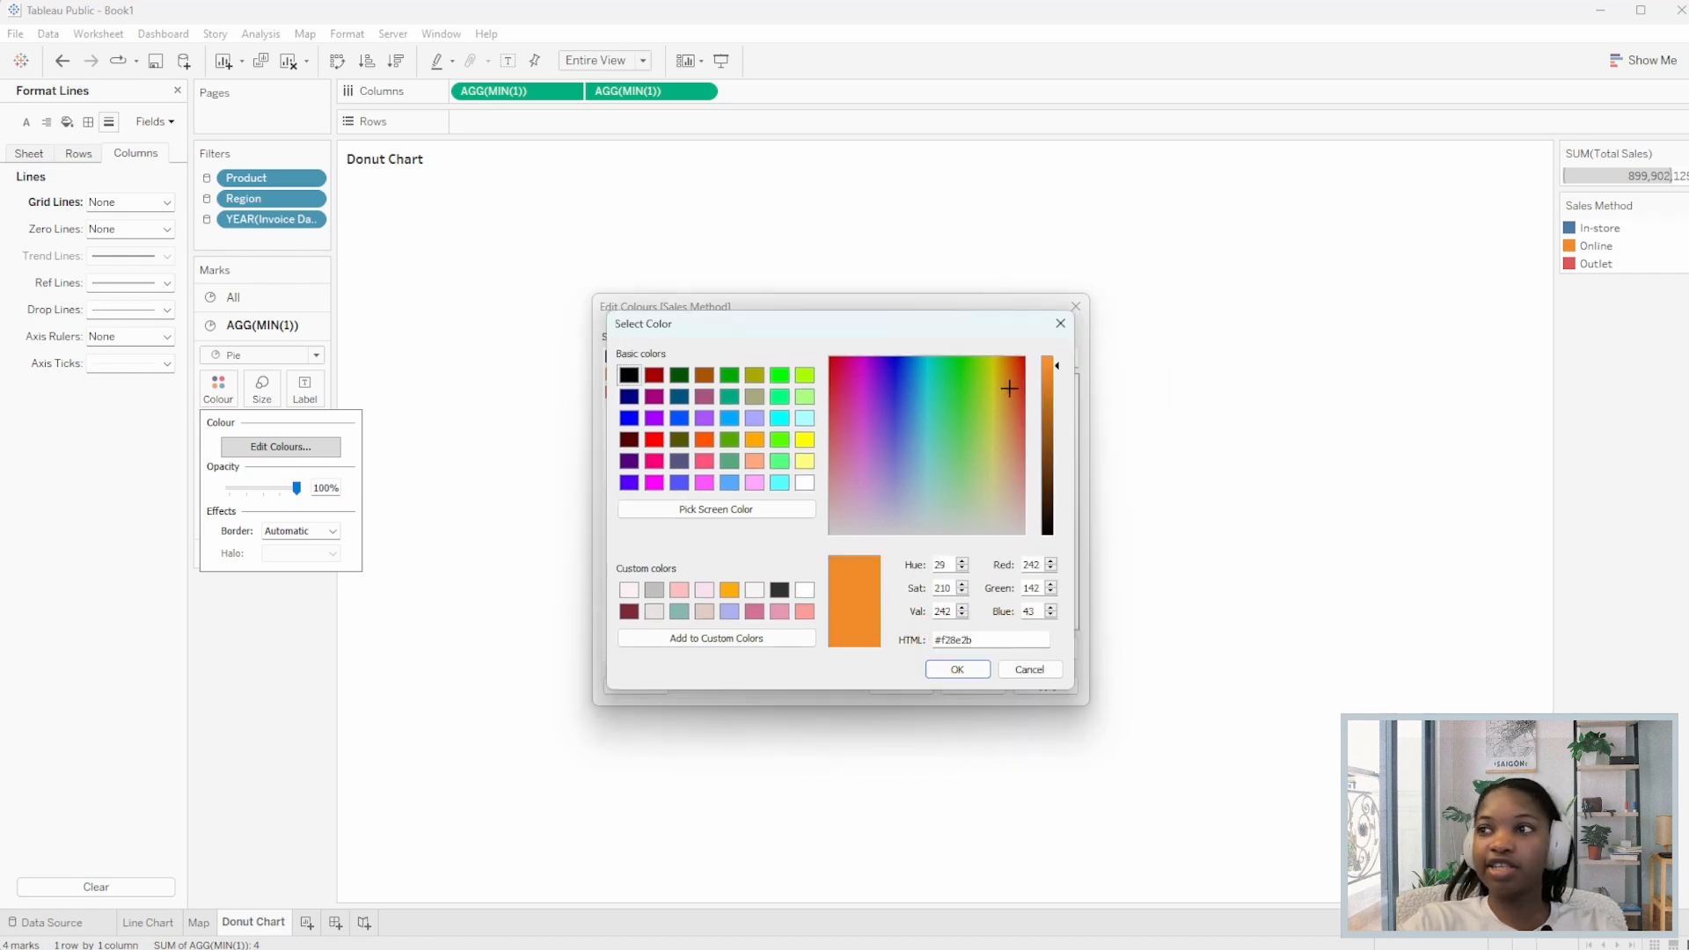
Recolour Online dark red and Outlet light blue, and apply the Sales Method colours.
{"action": "left_click", "coordinate": [957, 669]}
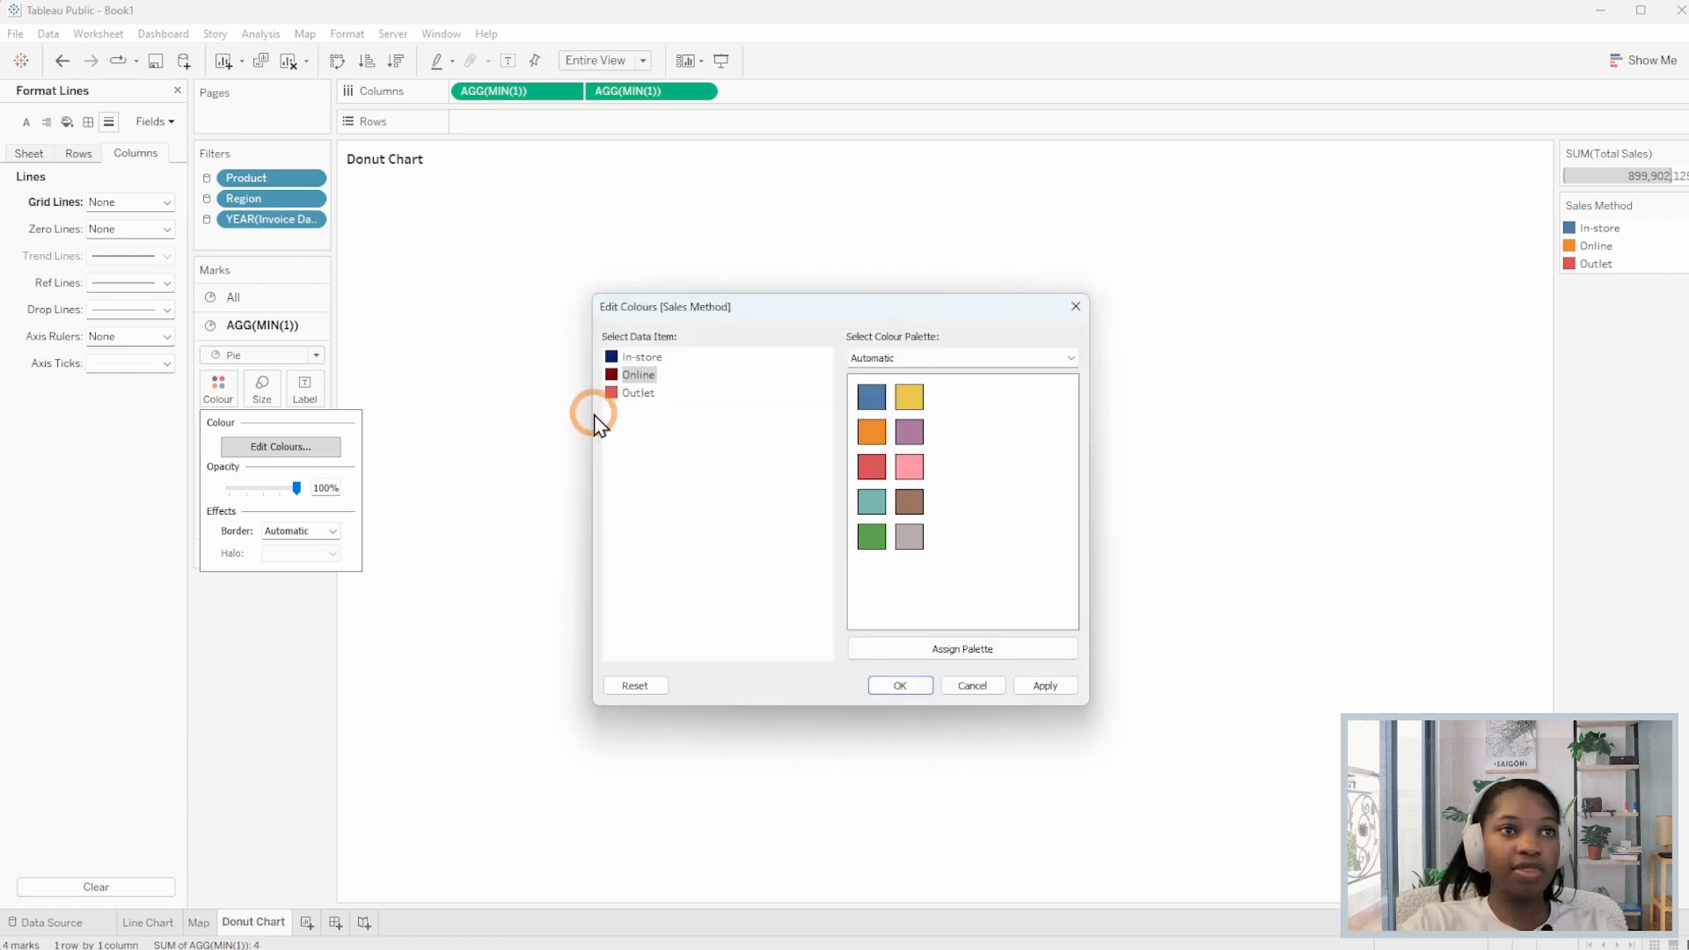
{"action": "left_click", "coordinate": [616, 393]}
{"action": "double_click", "coordinate": [616, 394]}
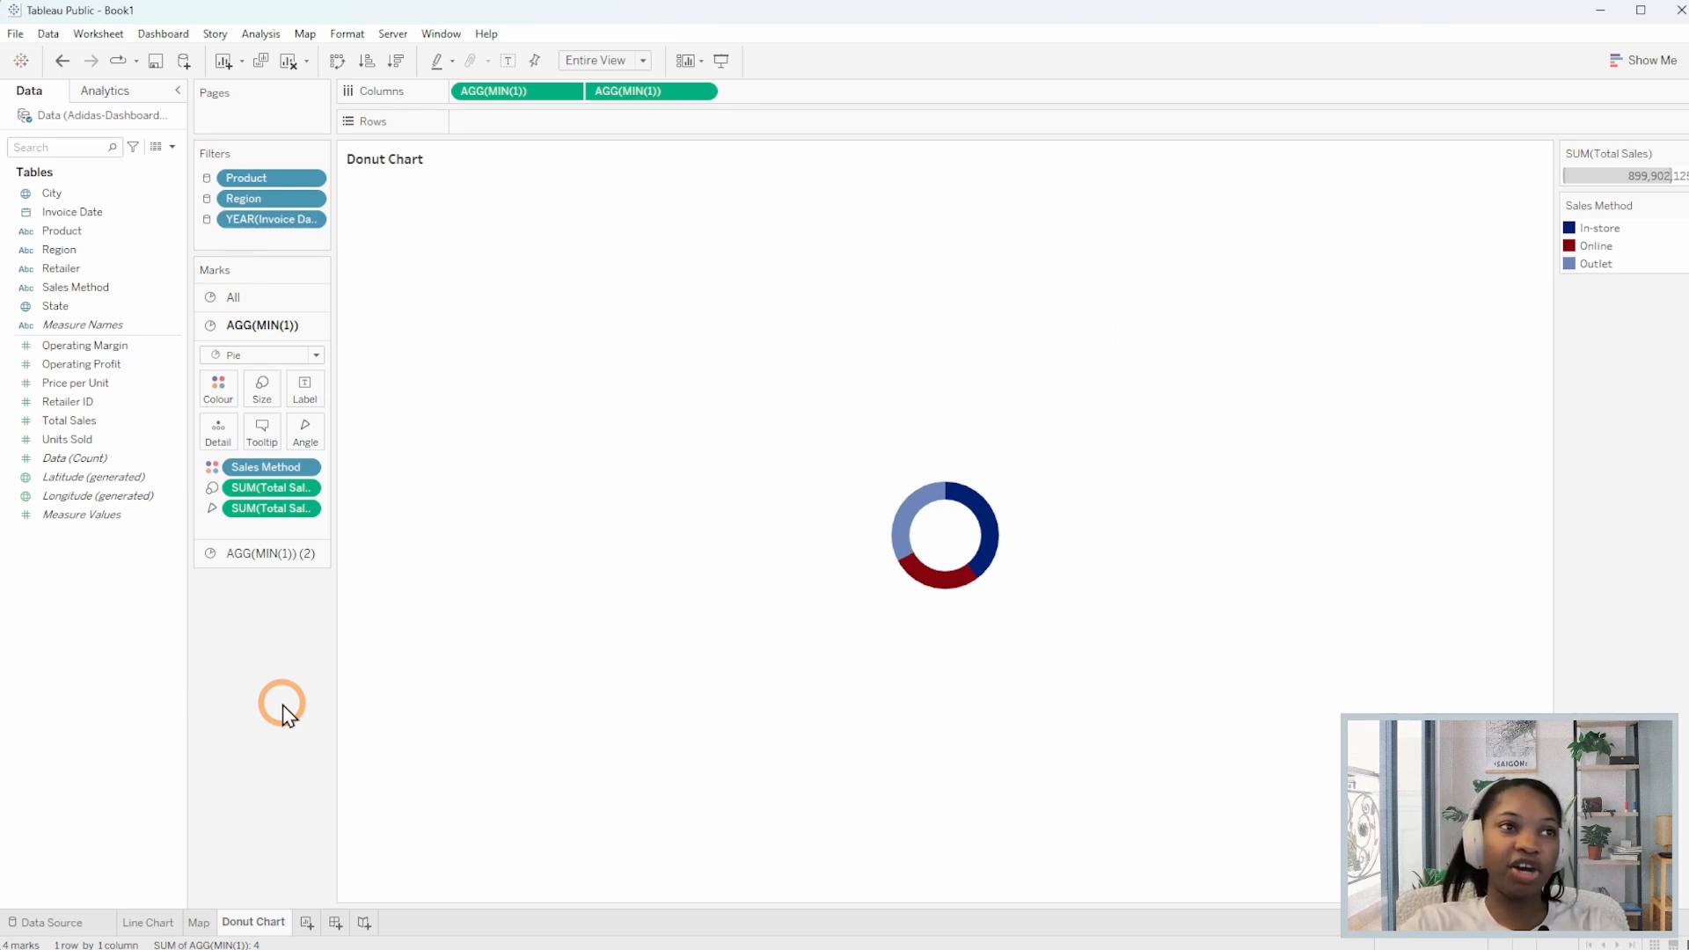
Try showing mark labels on the donut's Sales Method slices.
{"action": "left_click", "coordinate": [305, 390]}
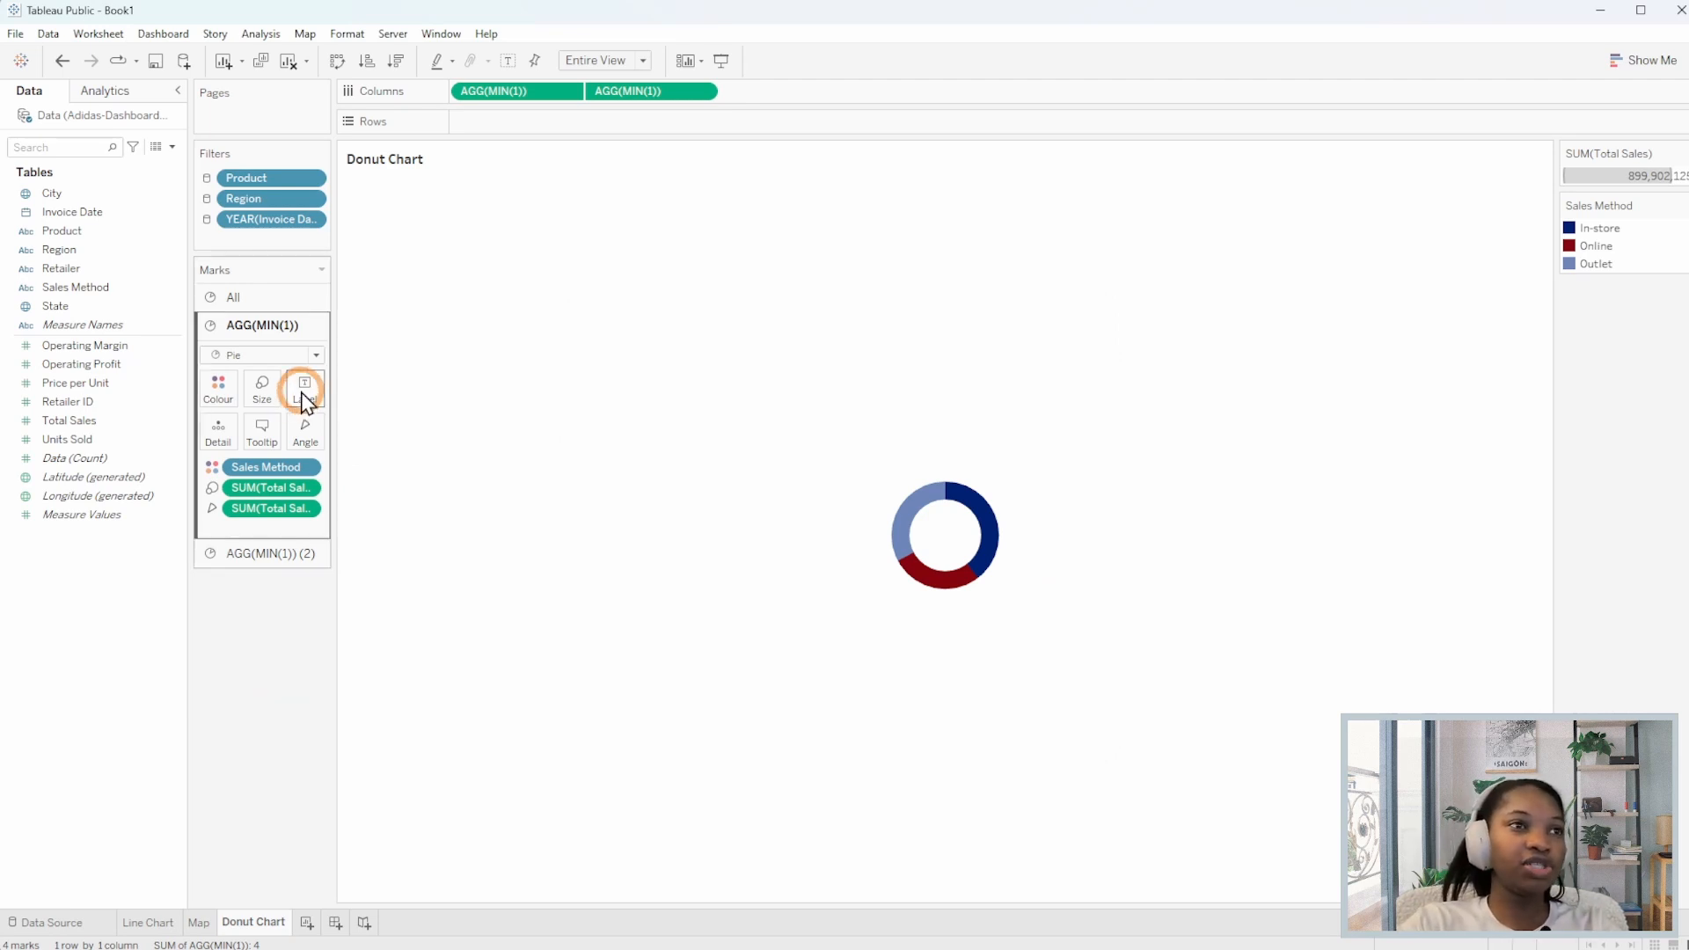
{"action": "left_click", "coordinate": [344, 430]}
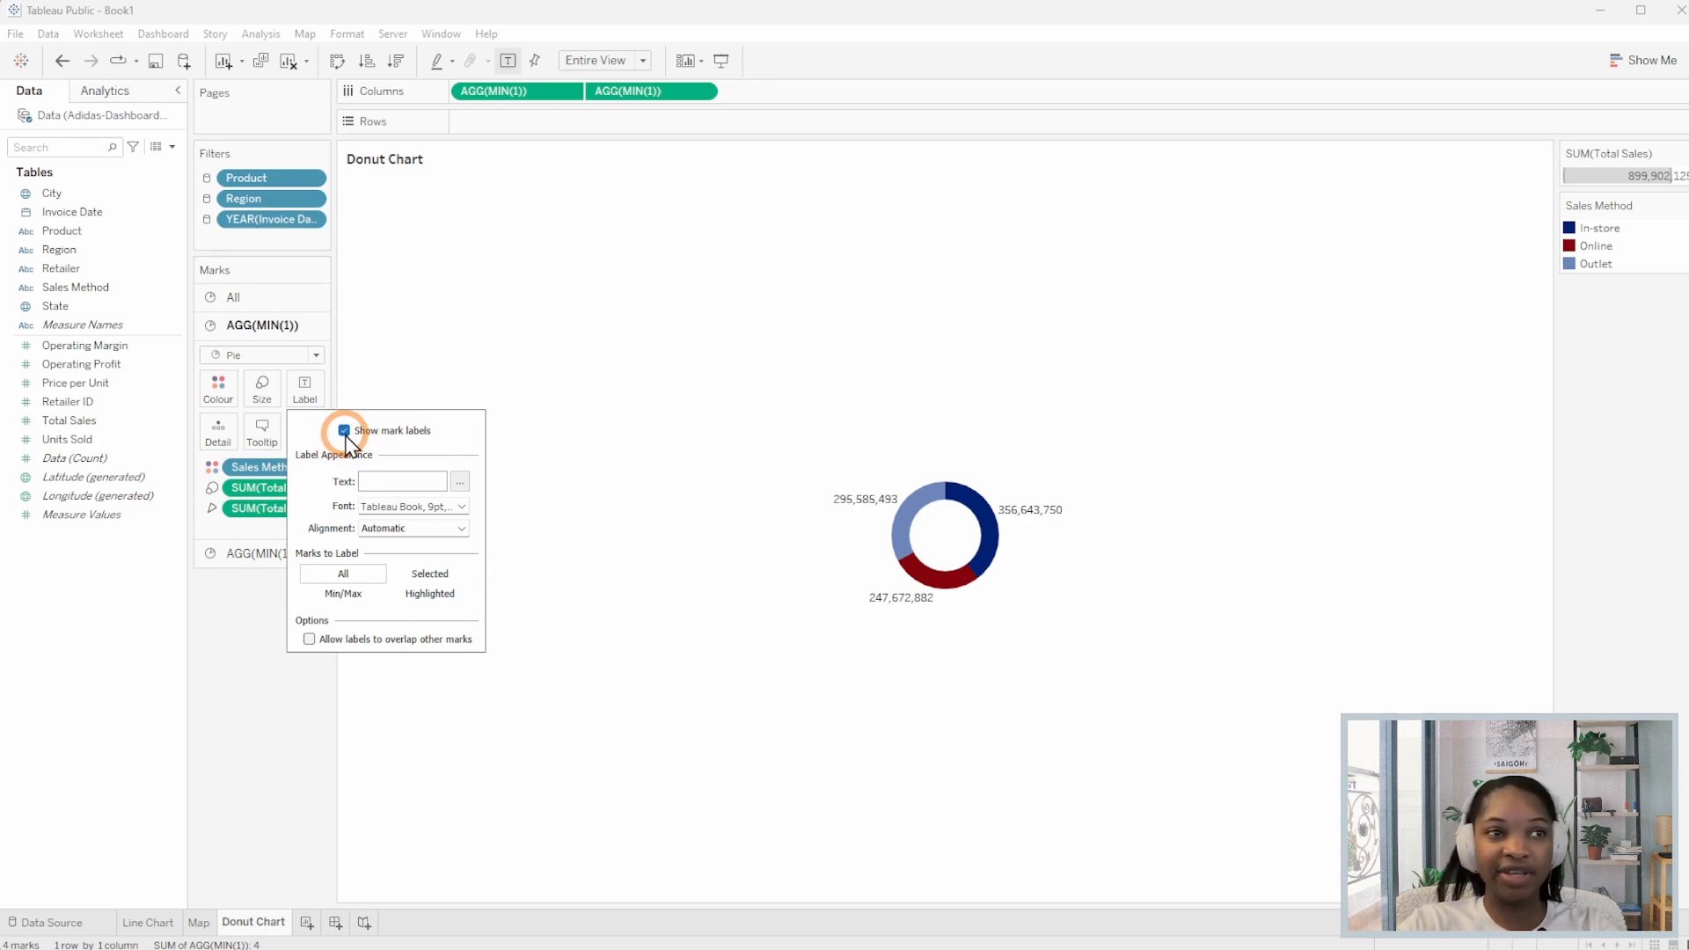
{"action": "left_click", "coordinate": [344, 431]}
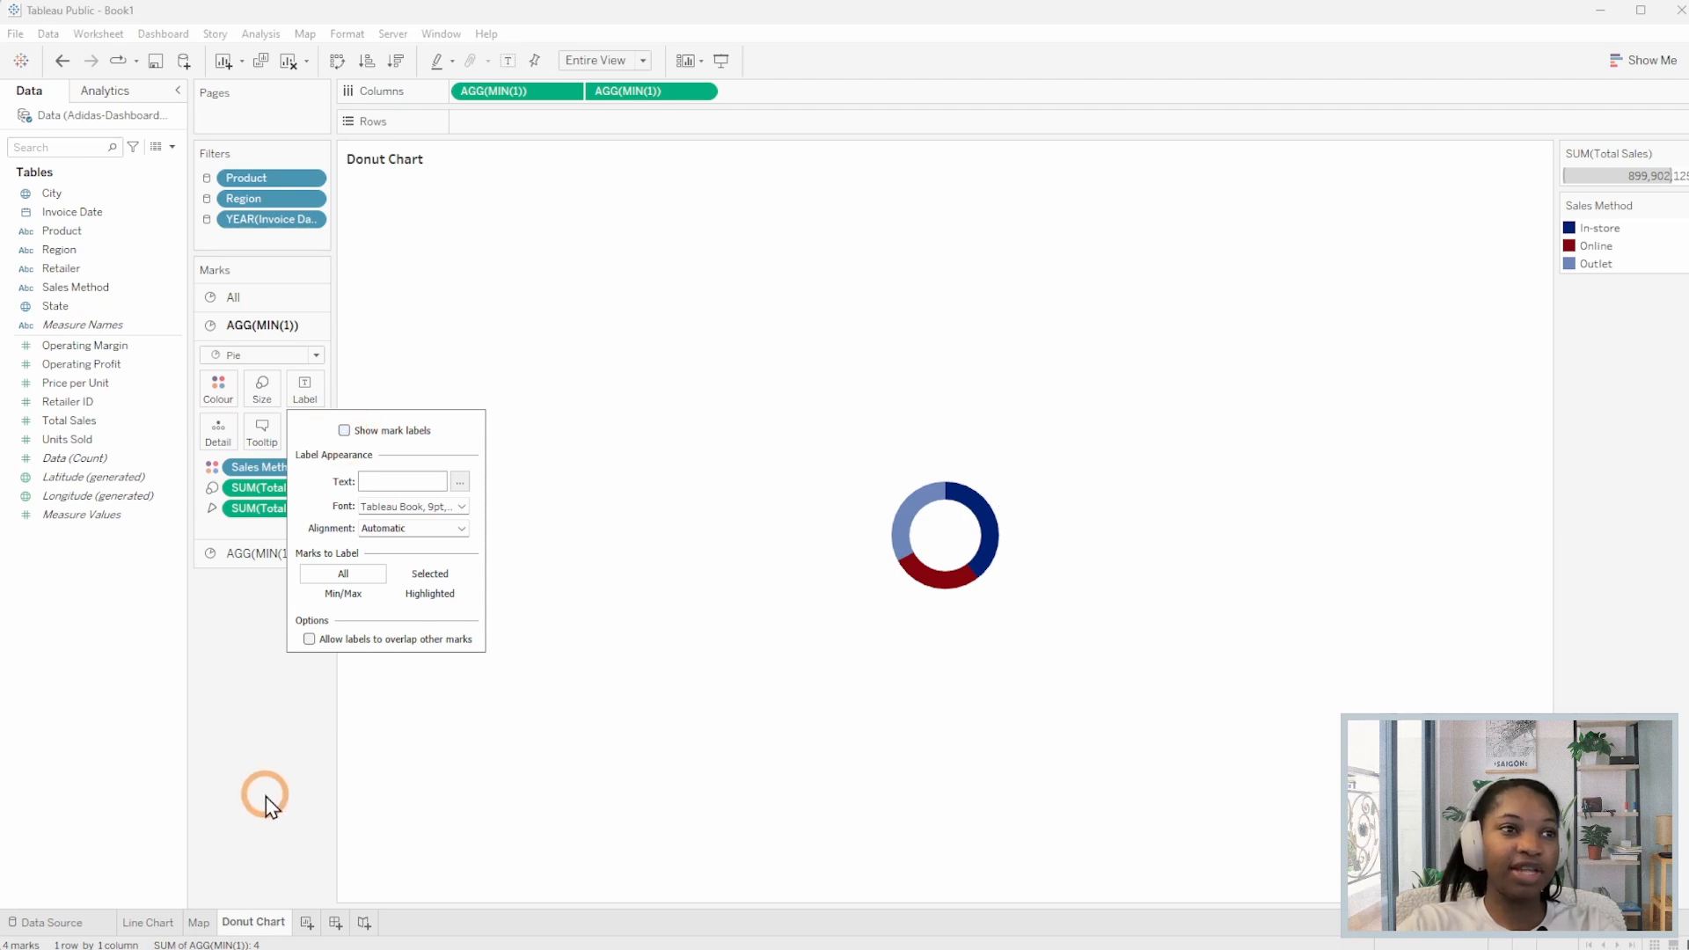
{"action": "left_click", "coordinate": [257, 804]}
Add a new worksheet after the donut chart and rename it Bsr Chart.
{"action": "left_click", "coordinate": [307, 922]}
{"action": "right_click", "coordinate": [312, 928]}
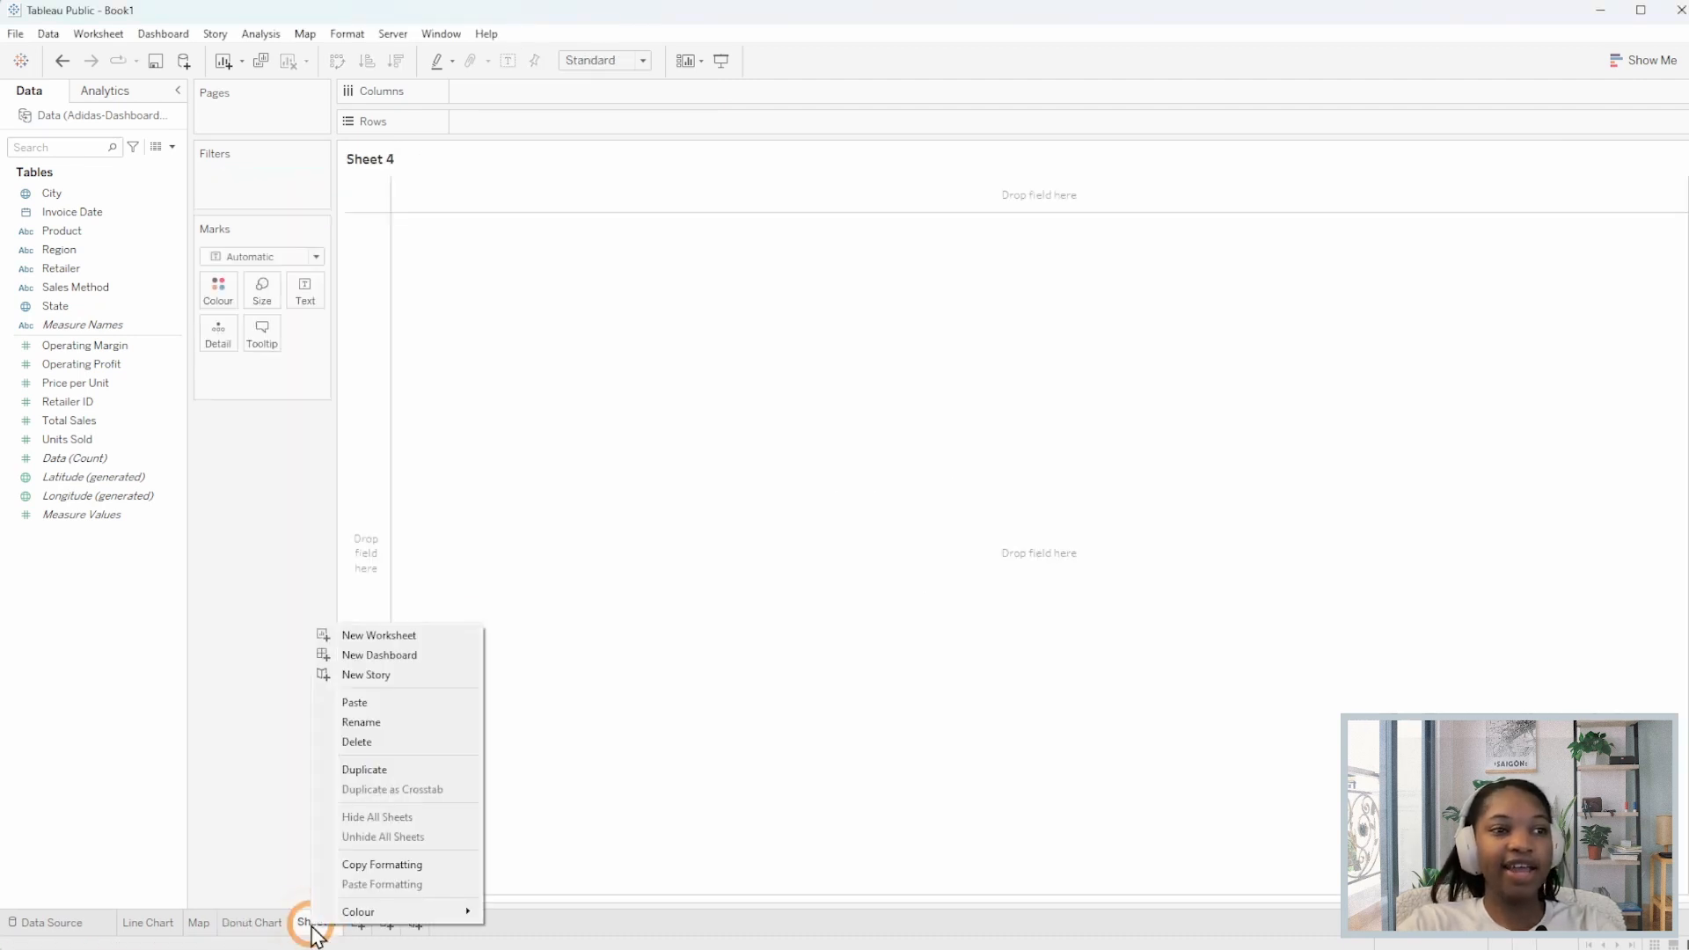
{"action": "left_click", "coordinate": [388, 705]}
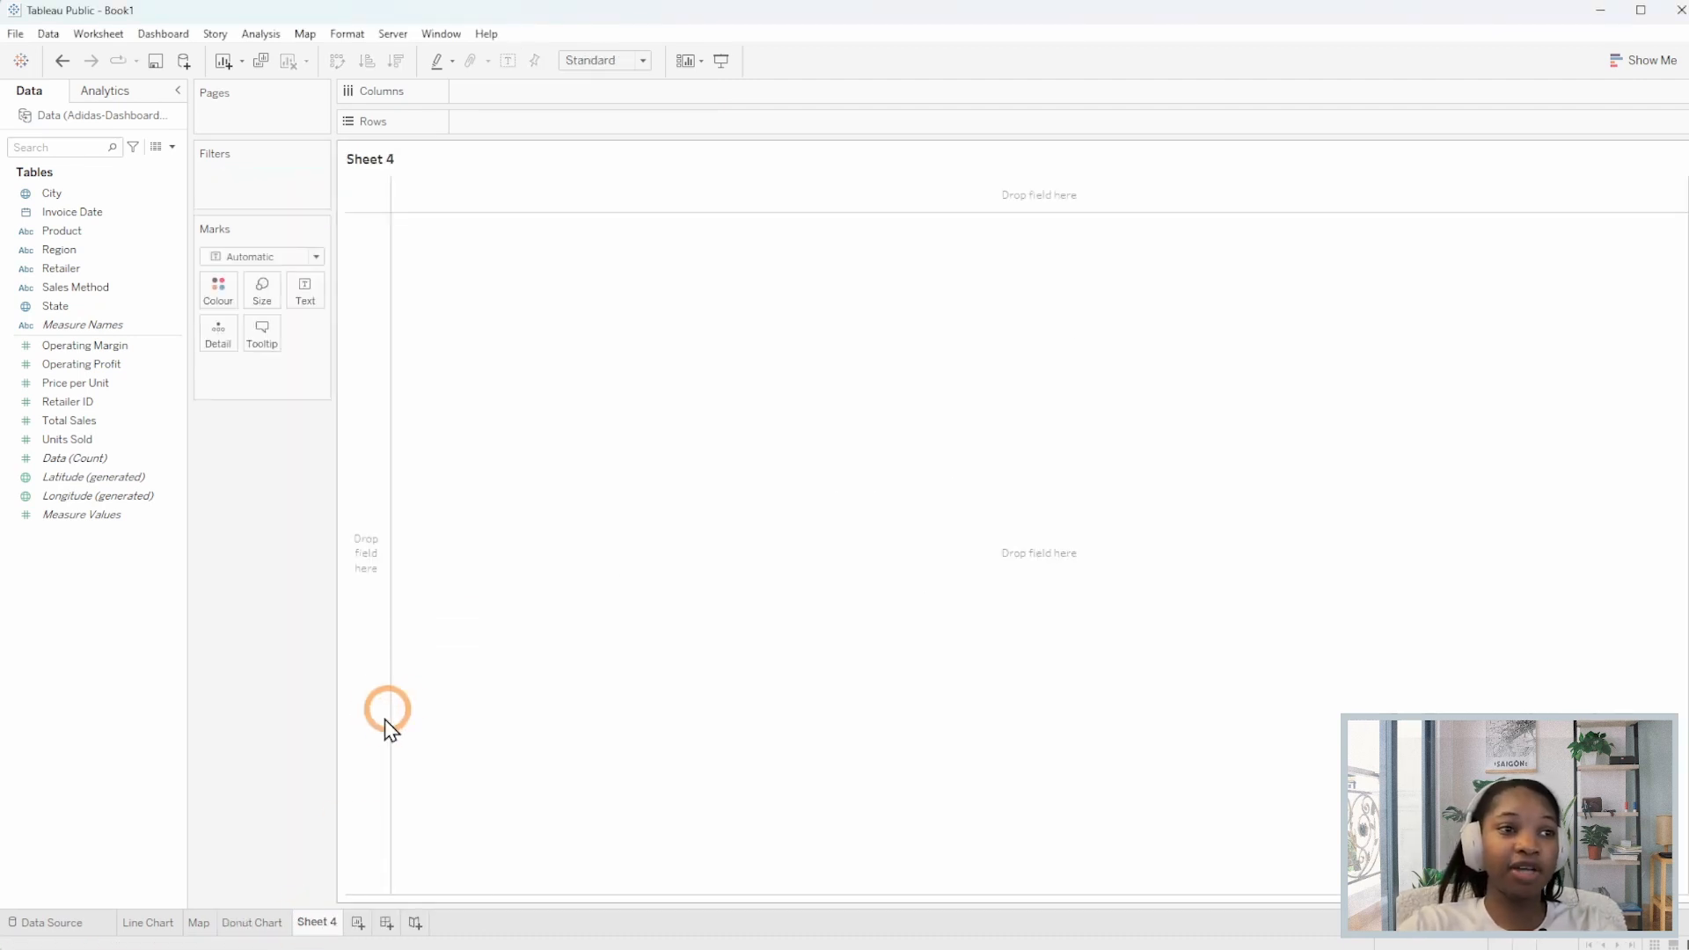
{"action": "left_click", "coordinate": [1051, 352]}
{"action": "right_click", "coordinate": [321, 922]}
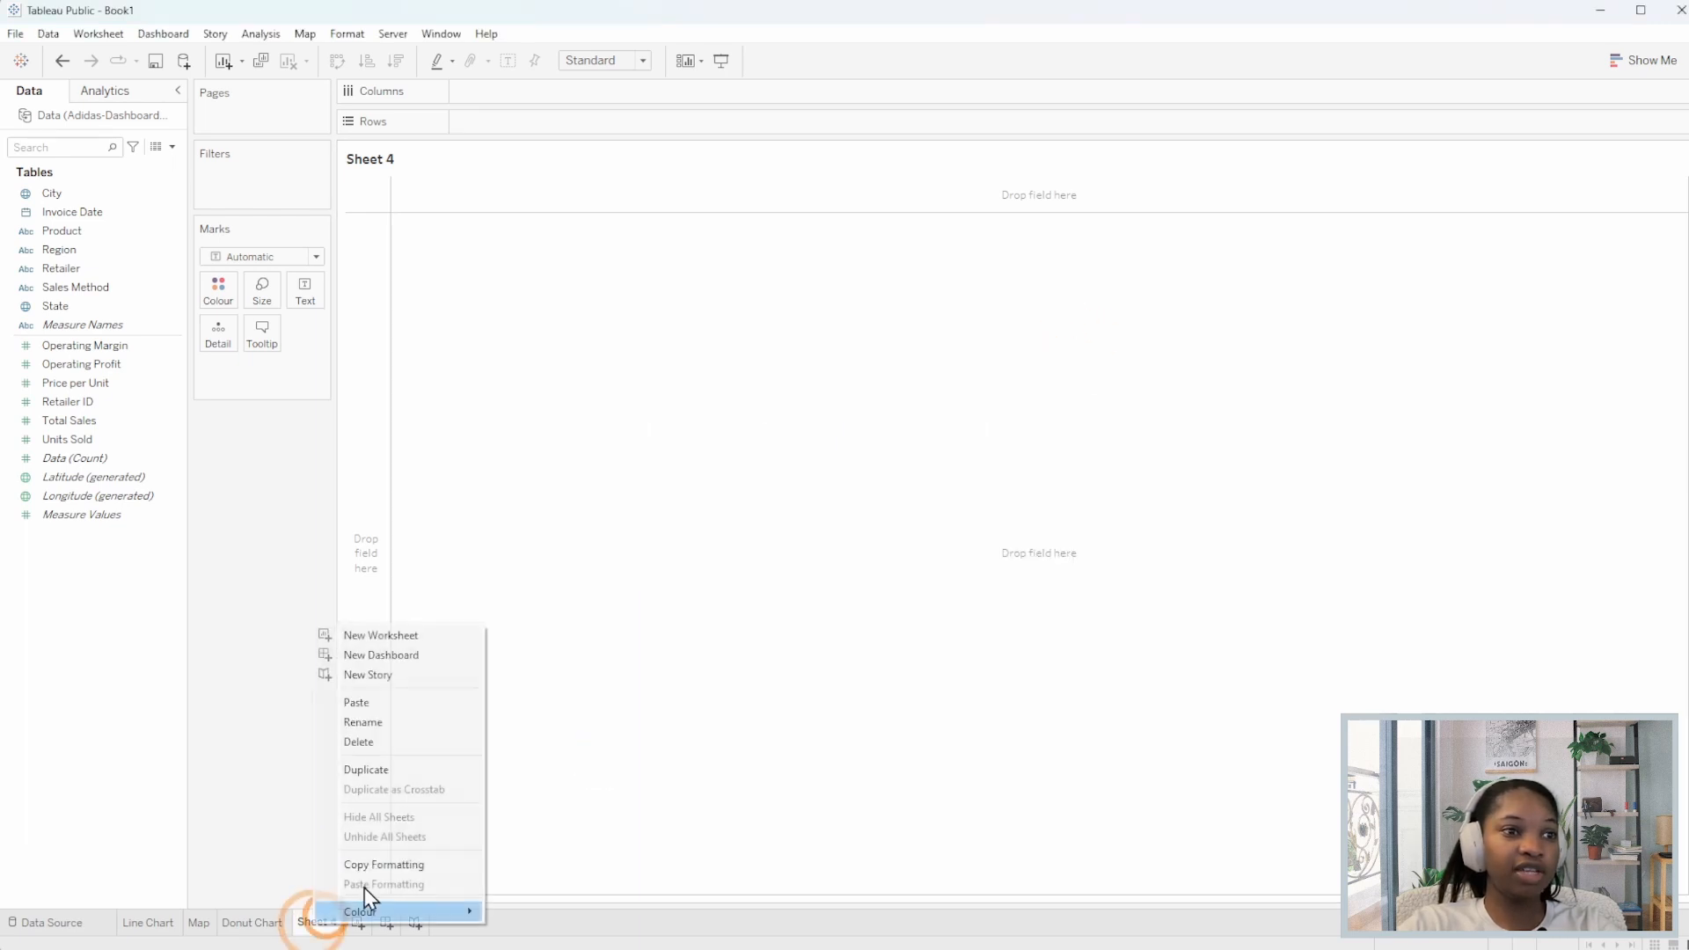
{"action": "left_click", "coordinate": [383, 721]}
{"action": "type", "text": "Bsr Chart"}
{"action": "key", "text": "Return"}
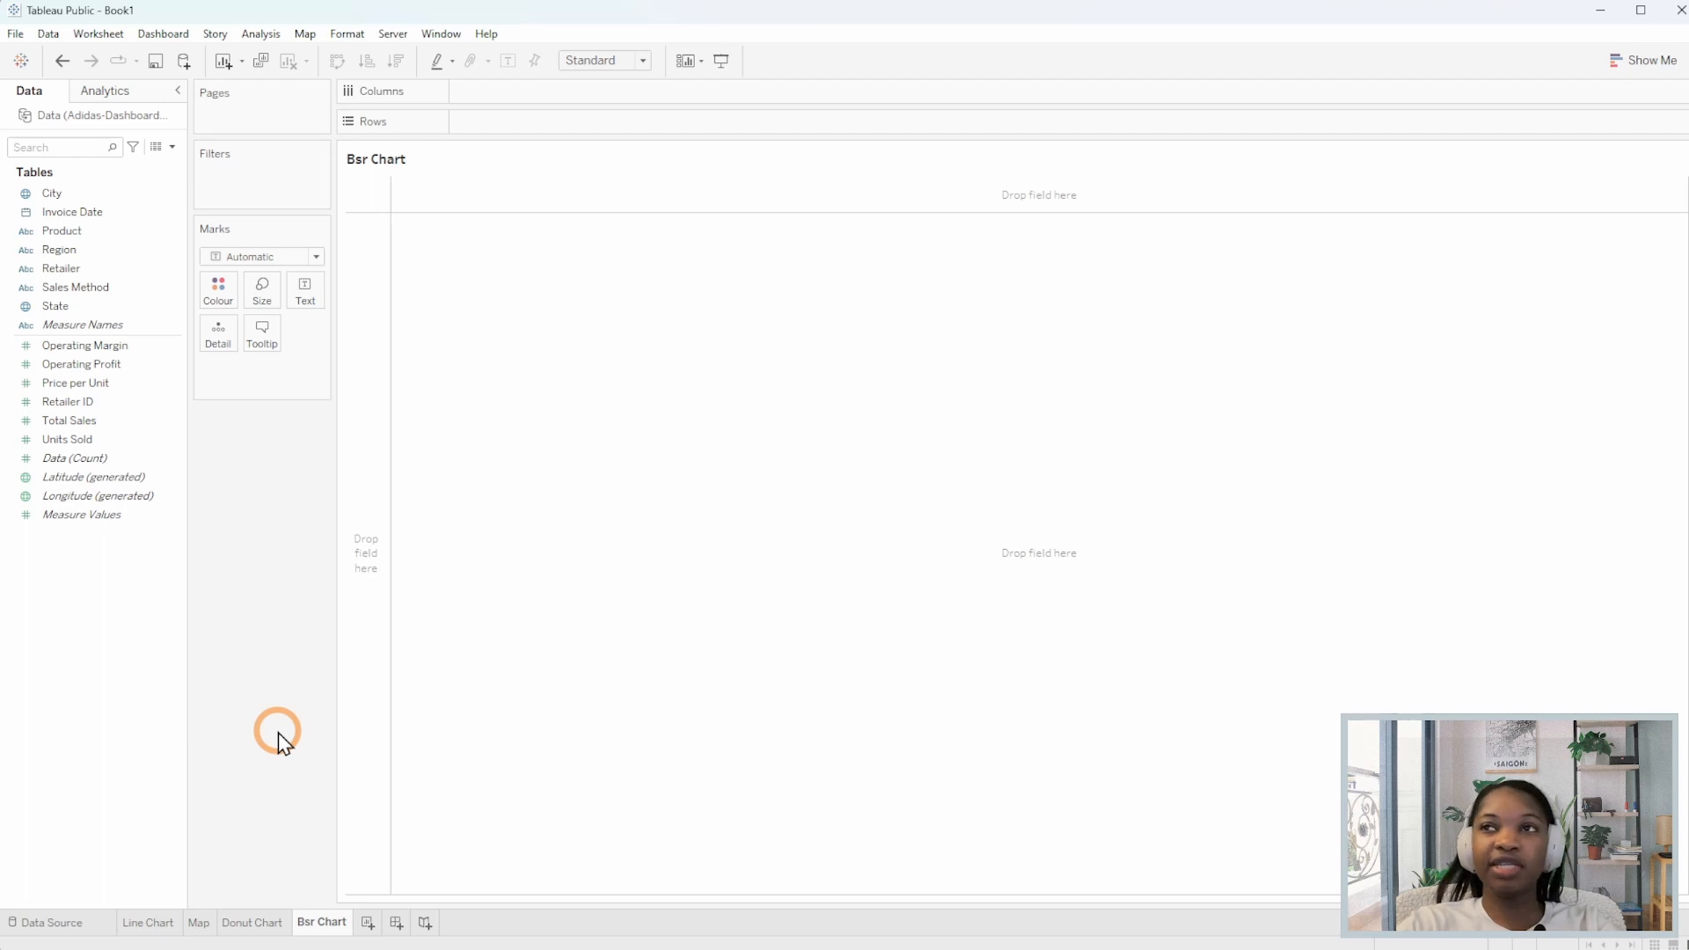
Build a horizontal bar chart of Total Sales by Retailer in Entire View and sort the retailers in descending order.
{"action": "left_click", "coordinate": [121, 269]}
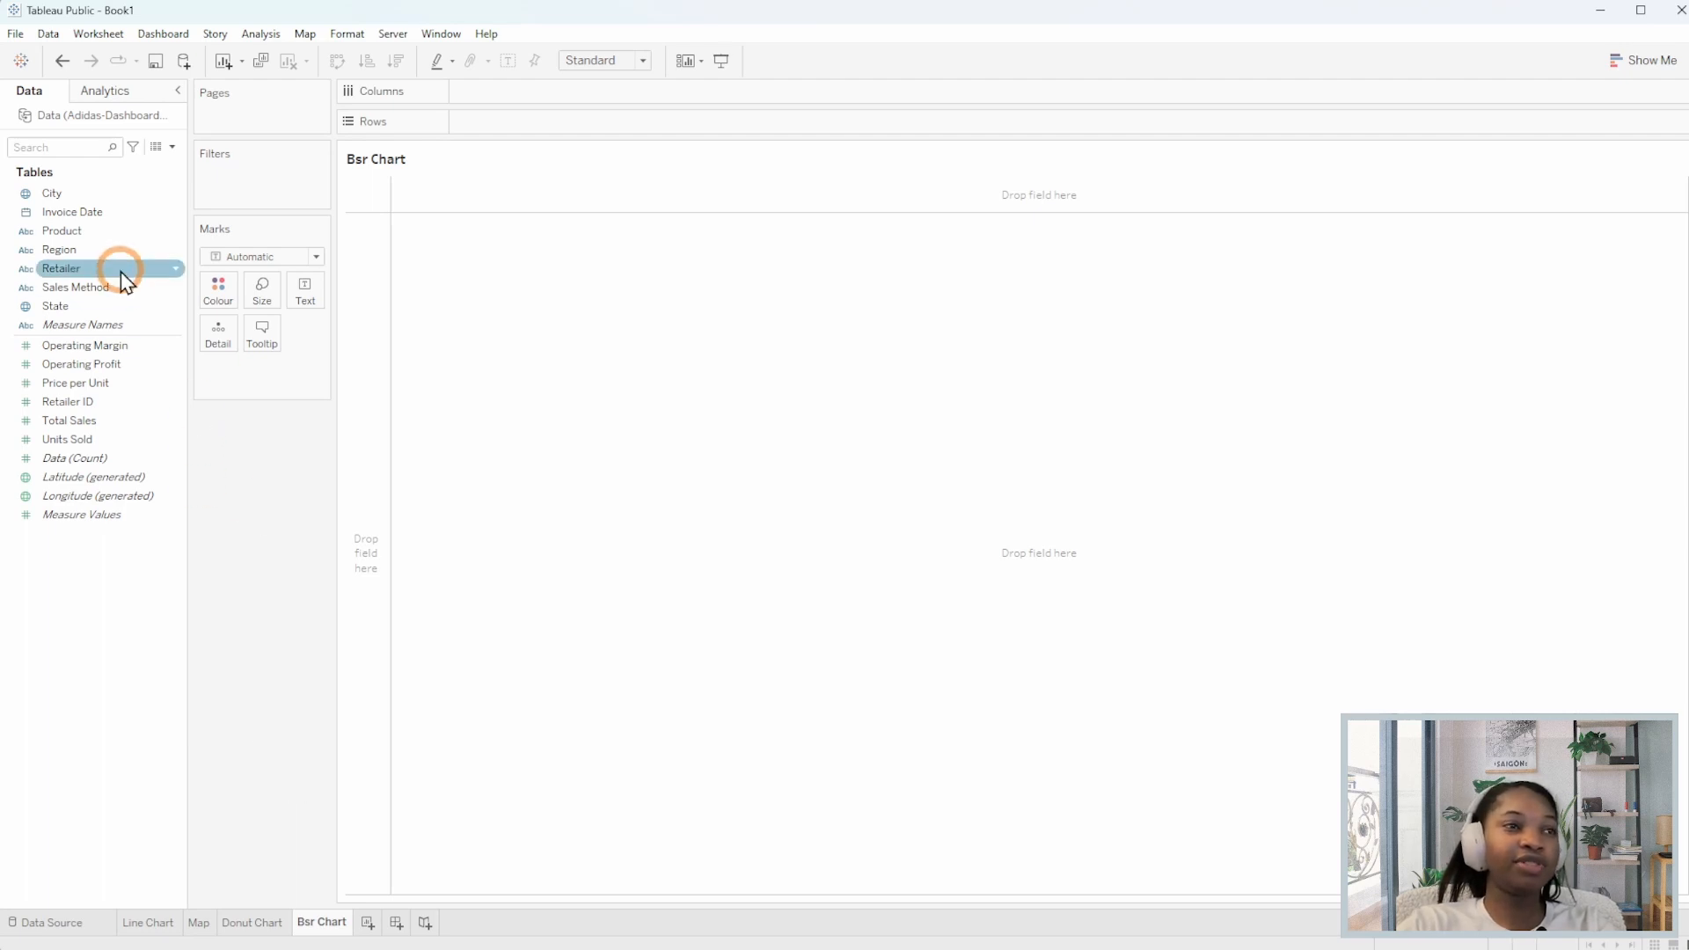
{"action": "left_click_drag", "start_coordinate": [135, 268], "coordinate": [630, 125]}
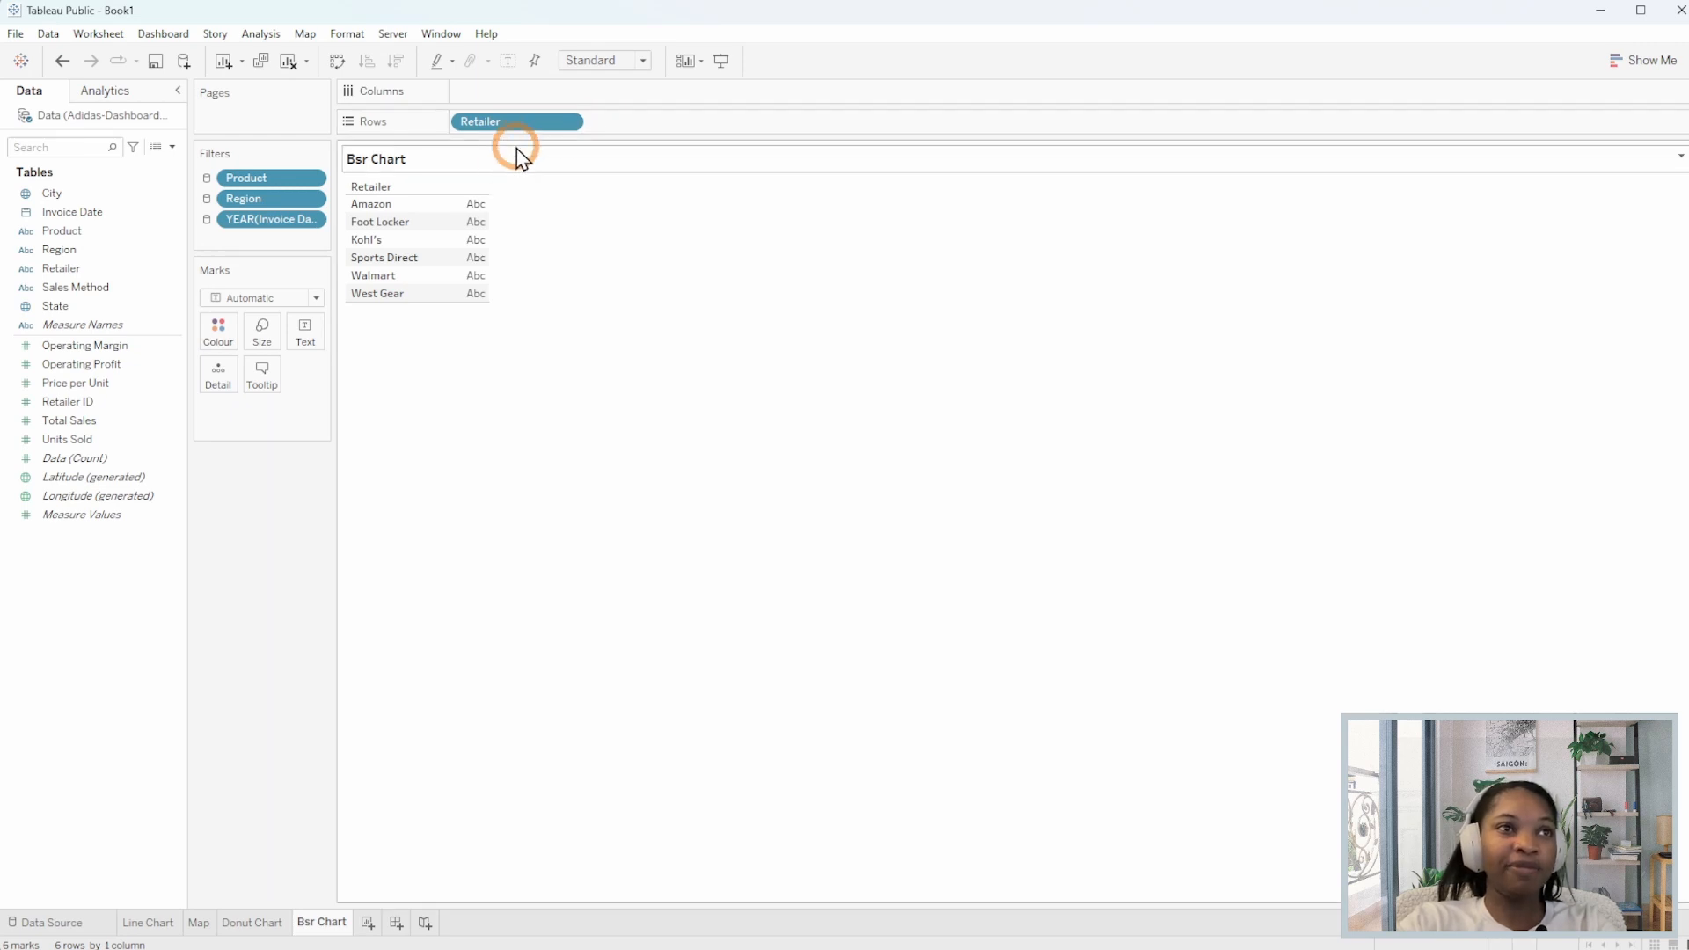
{"action": "left_click", "coordinate": [643, 60]}
{"action": "left_click", "coordinate": [629, 123]}
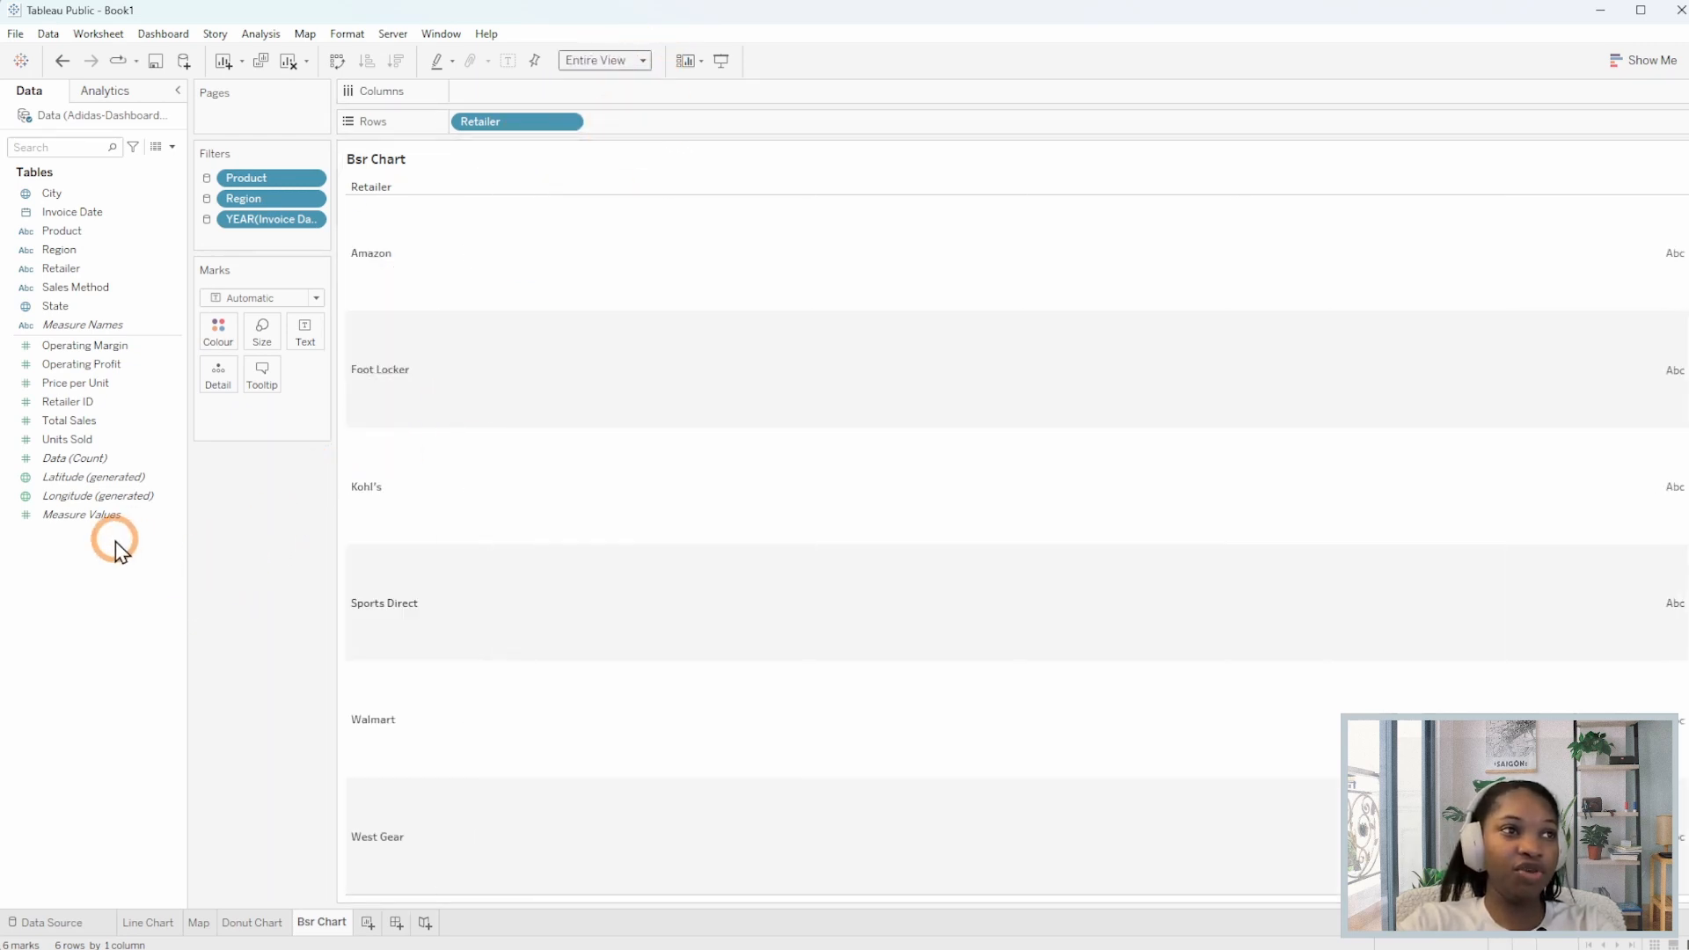
{"action": "left_click_drag", "start_coordinate": [88, 421], "coordinate": [540, 98]}
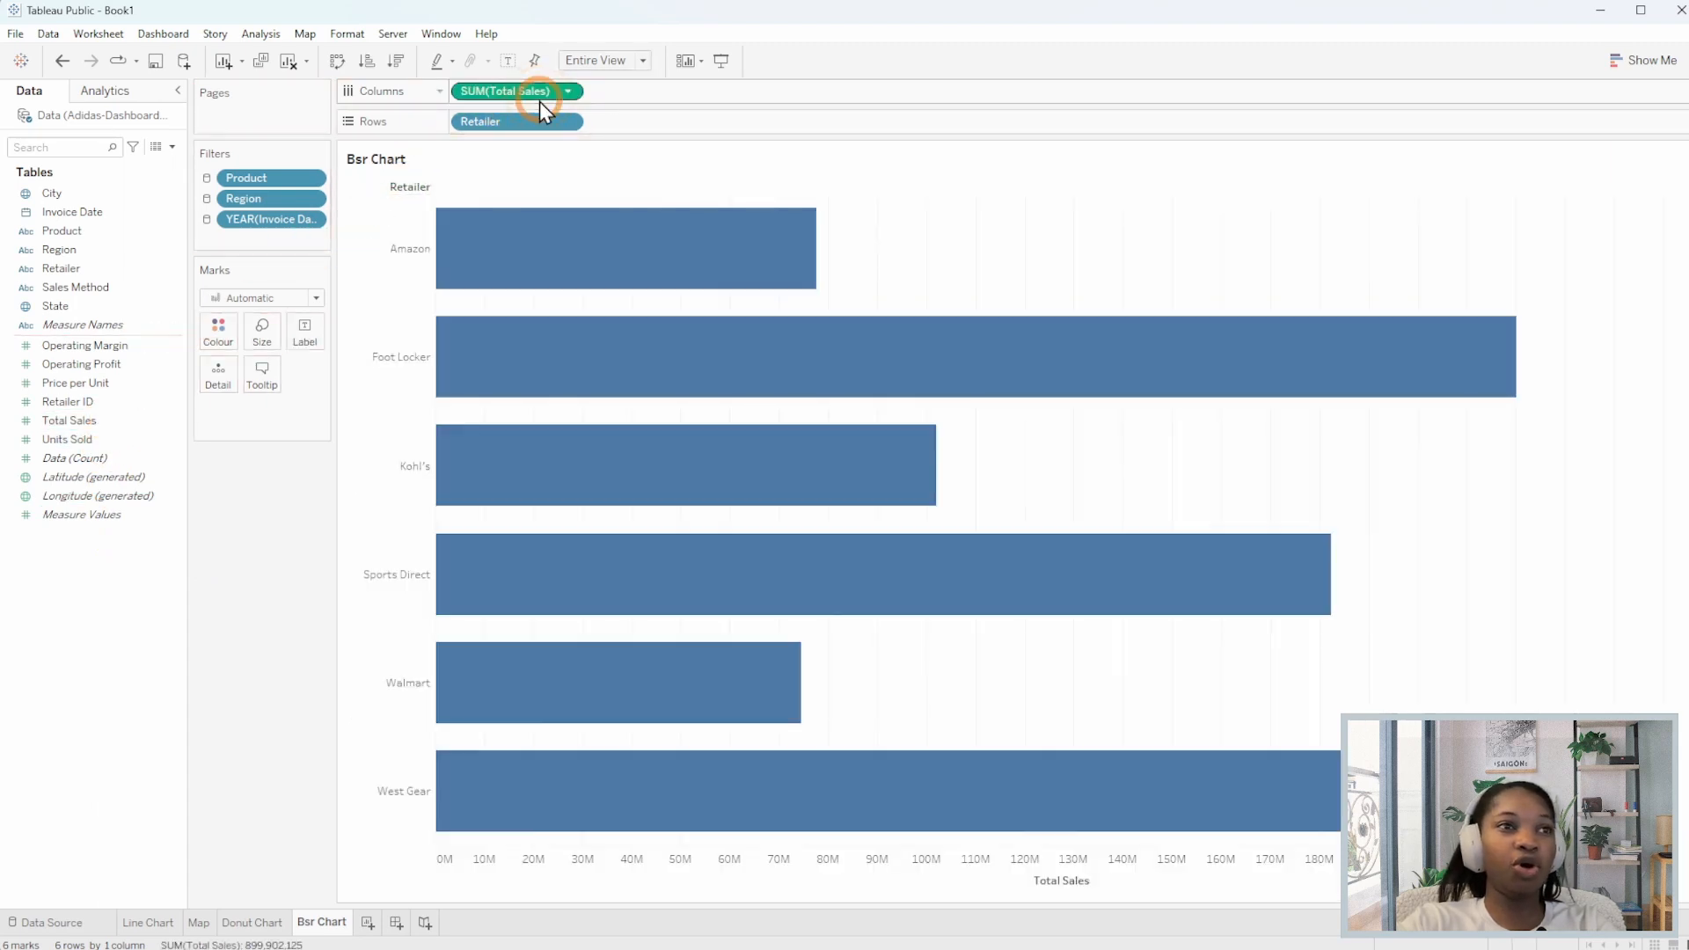
{"action": "left_click", "coordinate": [399, 60]}
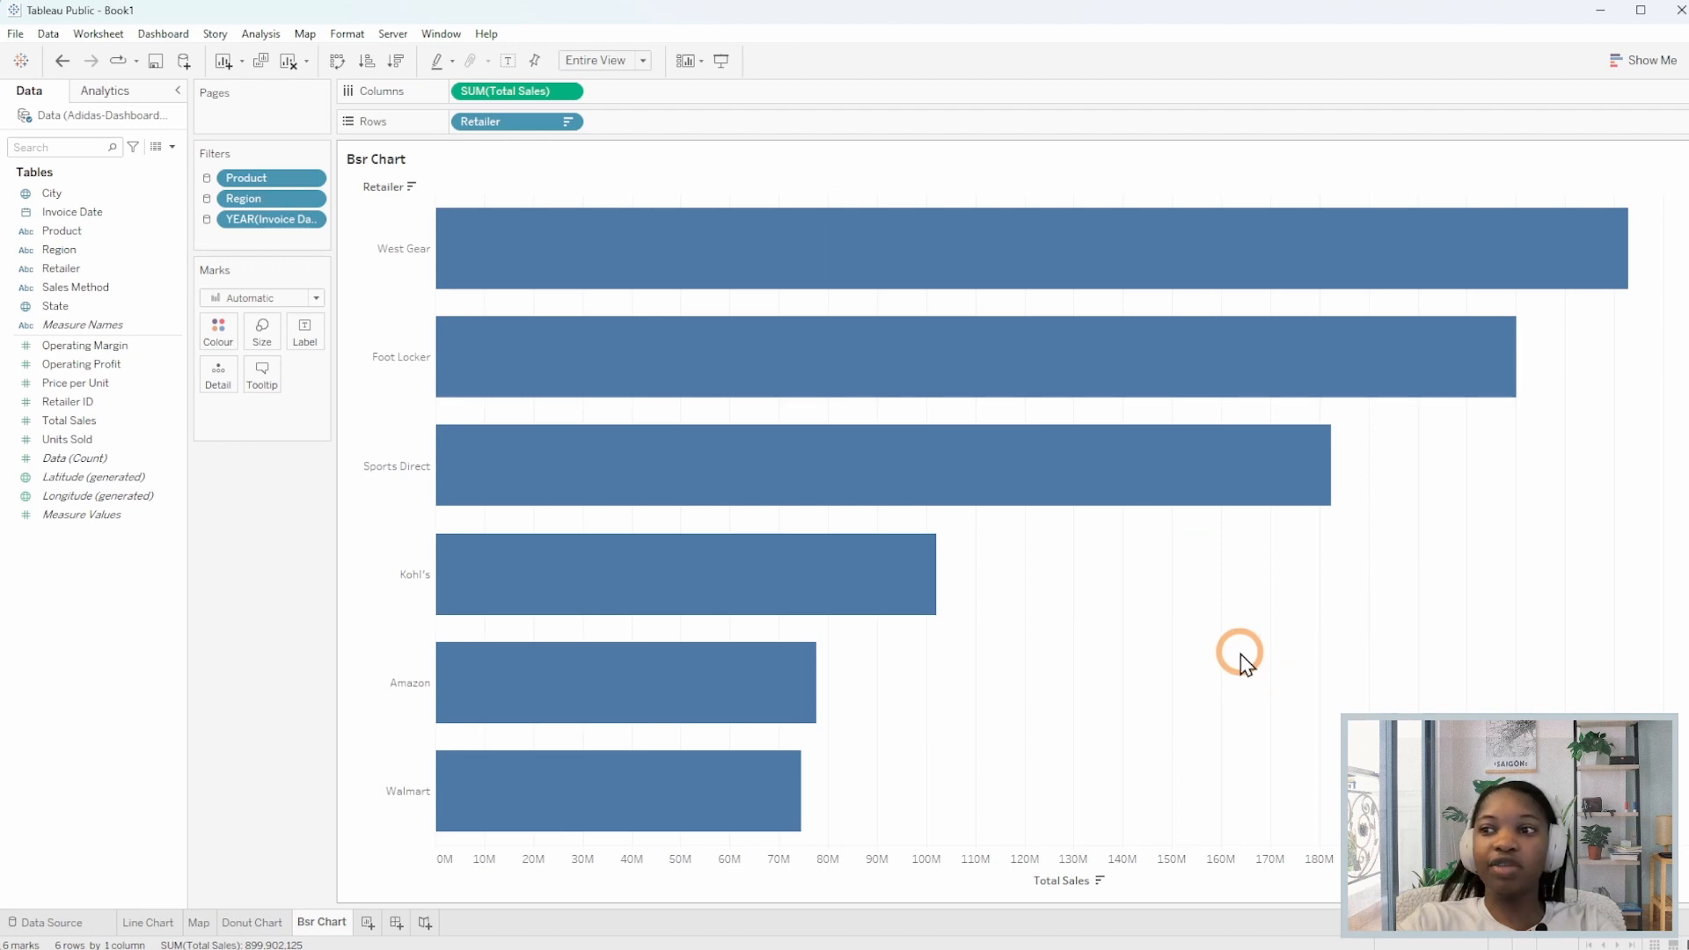
Format the bar chart's column lines, setting both Grid Lines and Axis Rulers to None.
{"action": "right_click", "coordinate": [1244, 653]}
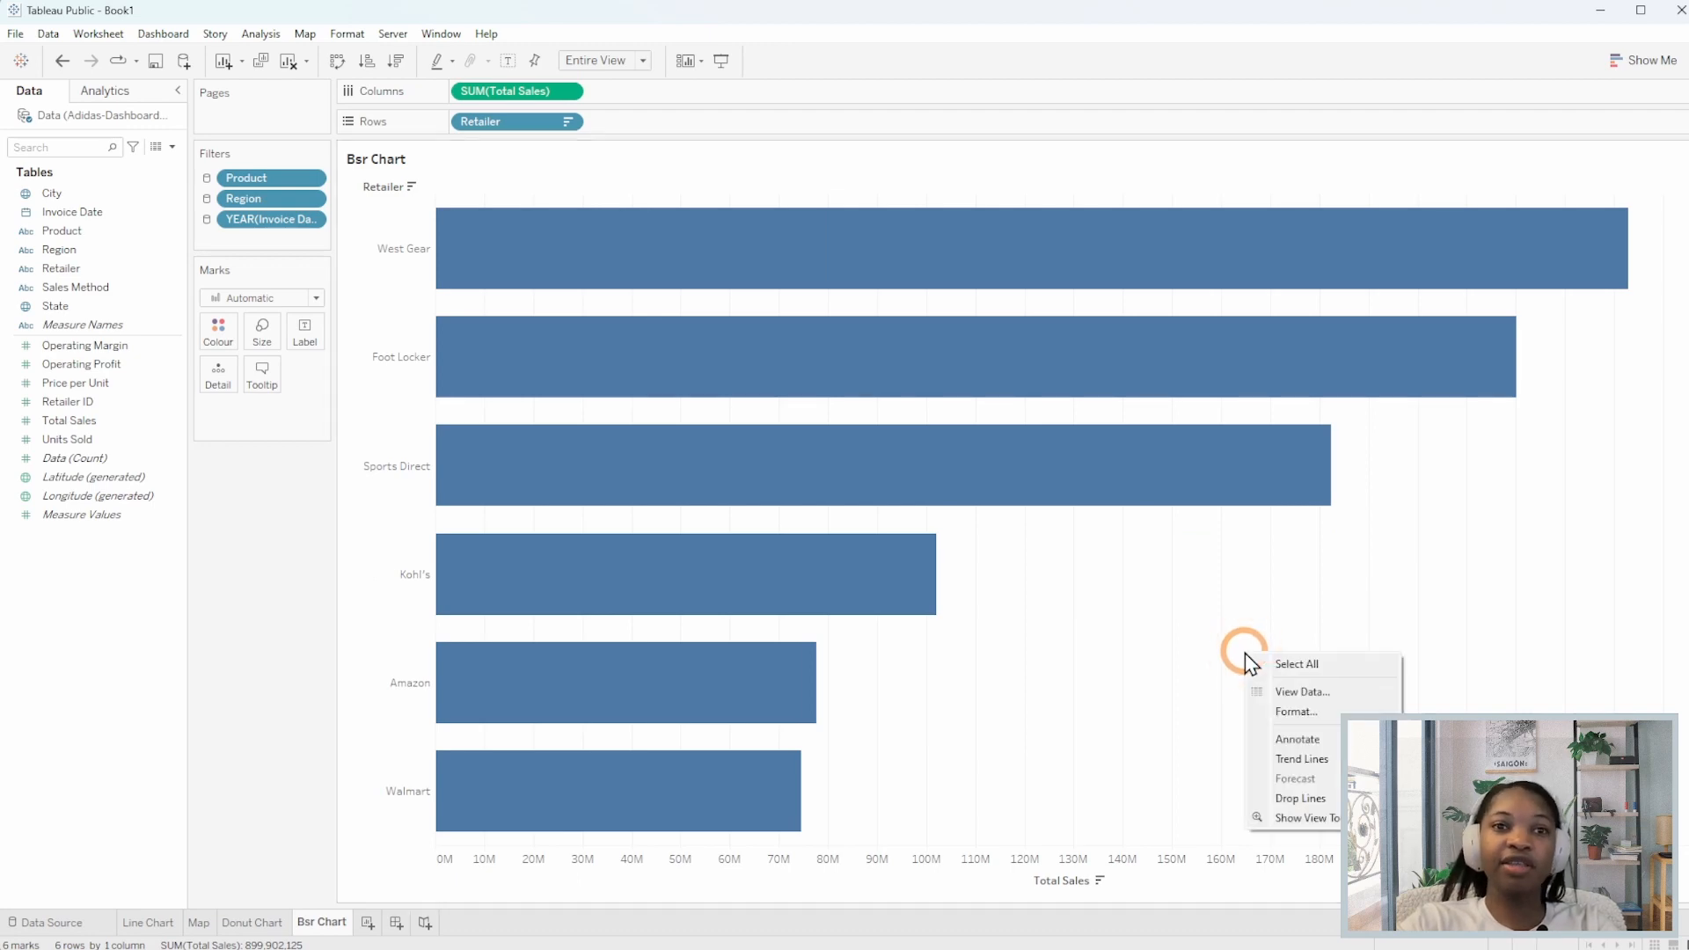
{"action": "left_click", "coordinate": [1280, 711]}
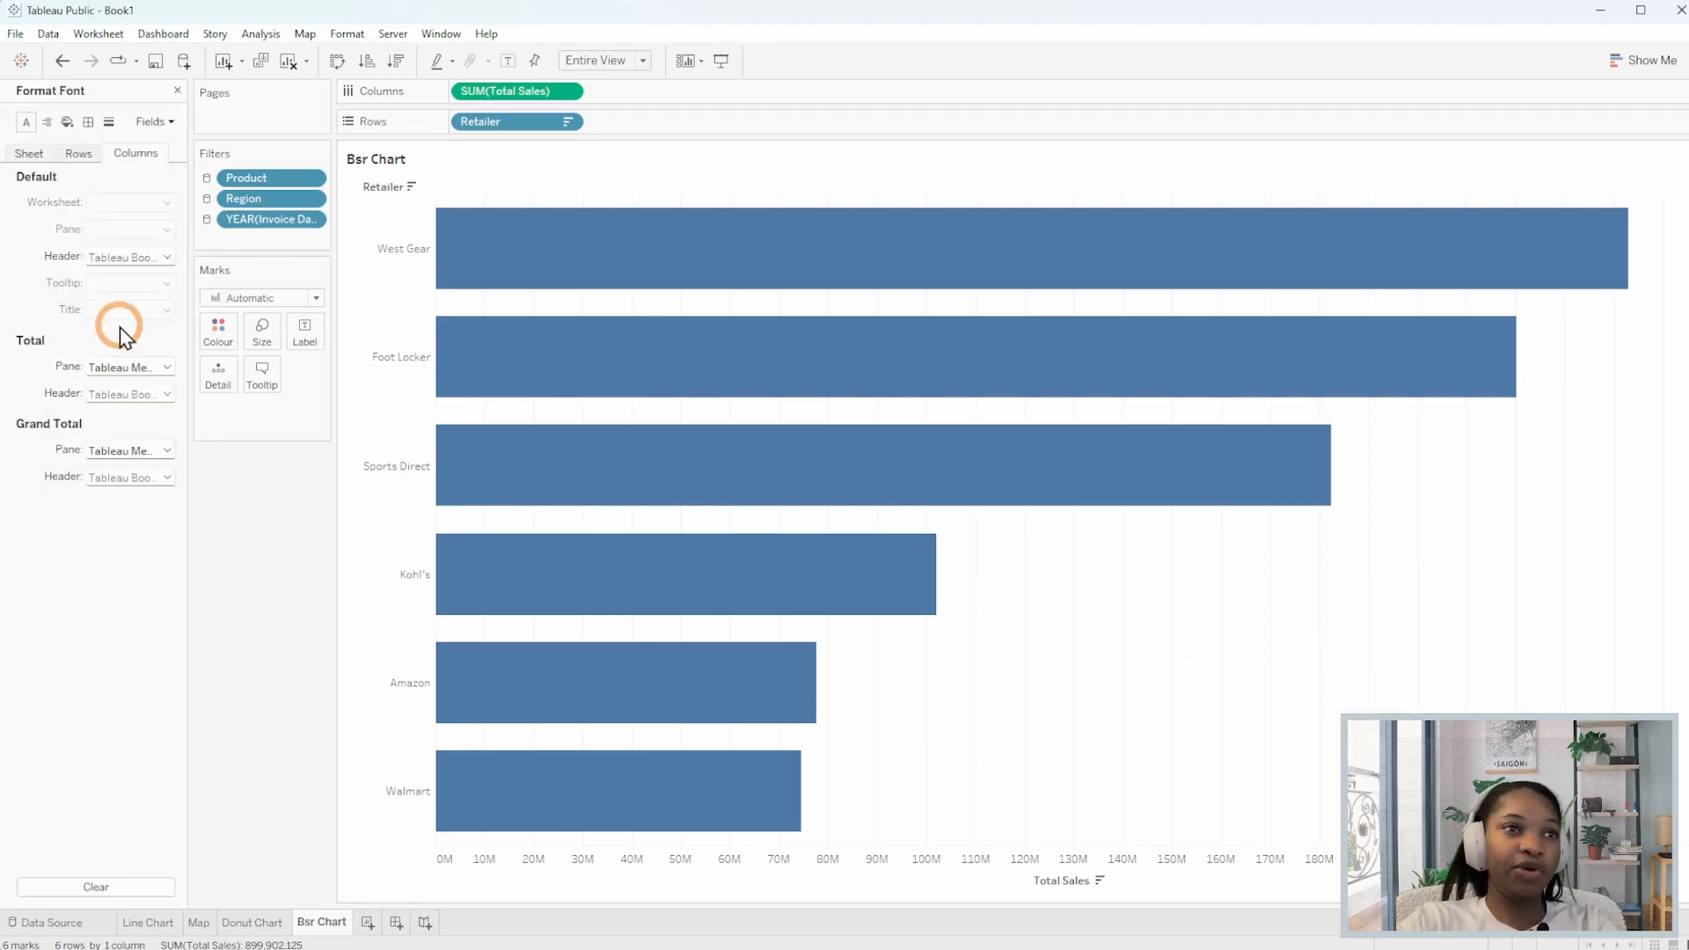
{"action": "left_click", "coordinate": [109, 121]}
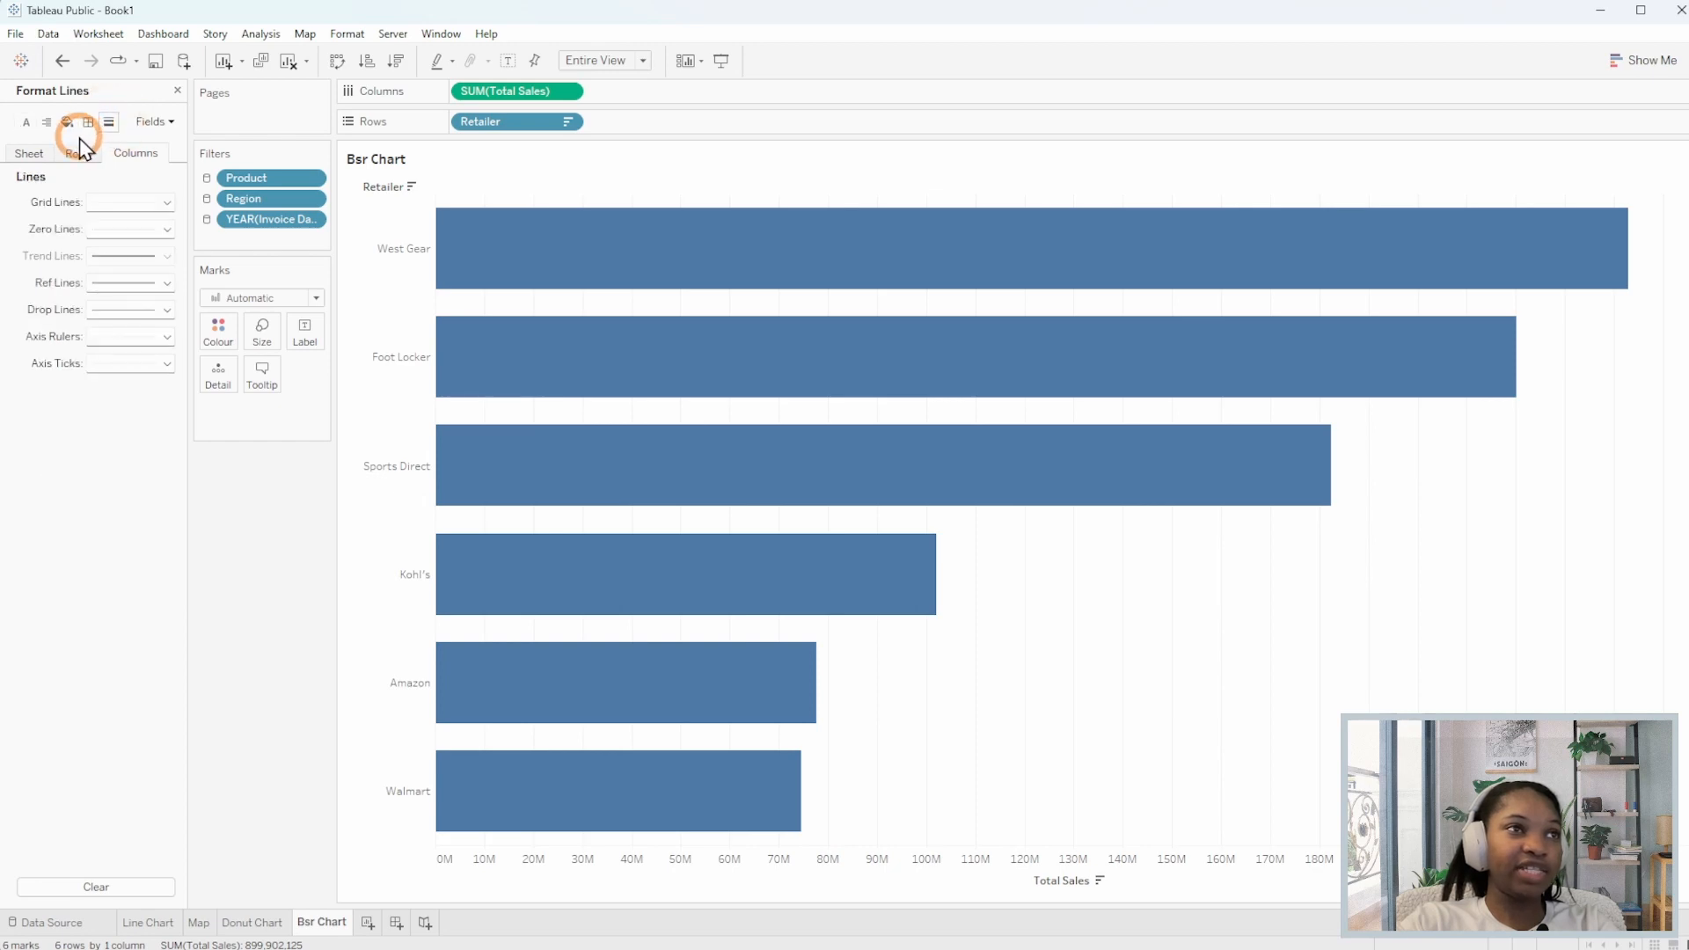
{"action": "left_click", "coordinate": [105, 202]}
{"action": "left_click", "coordinate": [141, 226]}
{"action": "left_click", "coordinate": [1038, 785]}
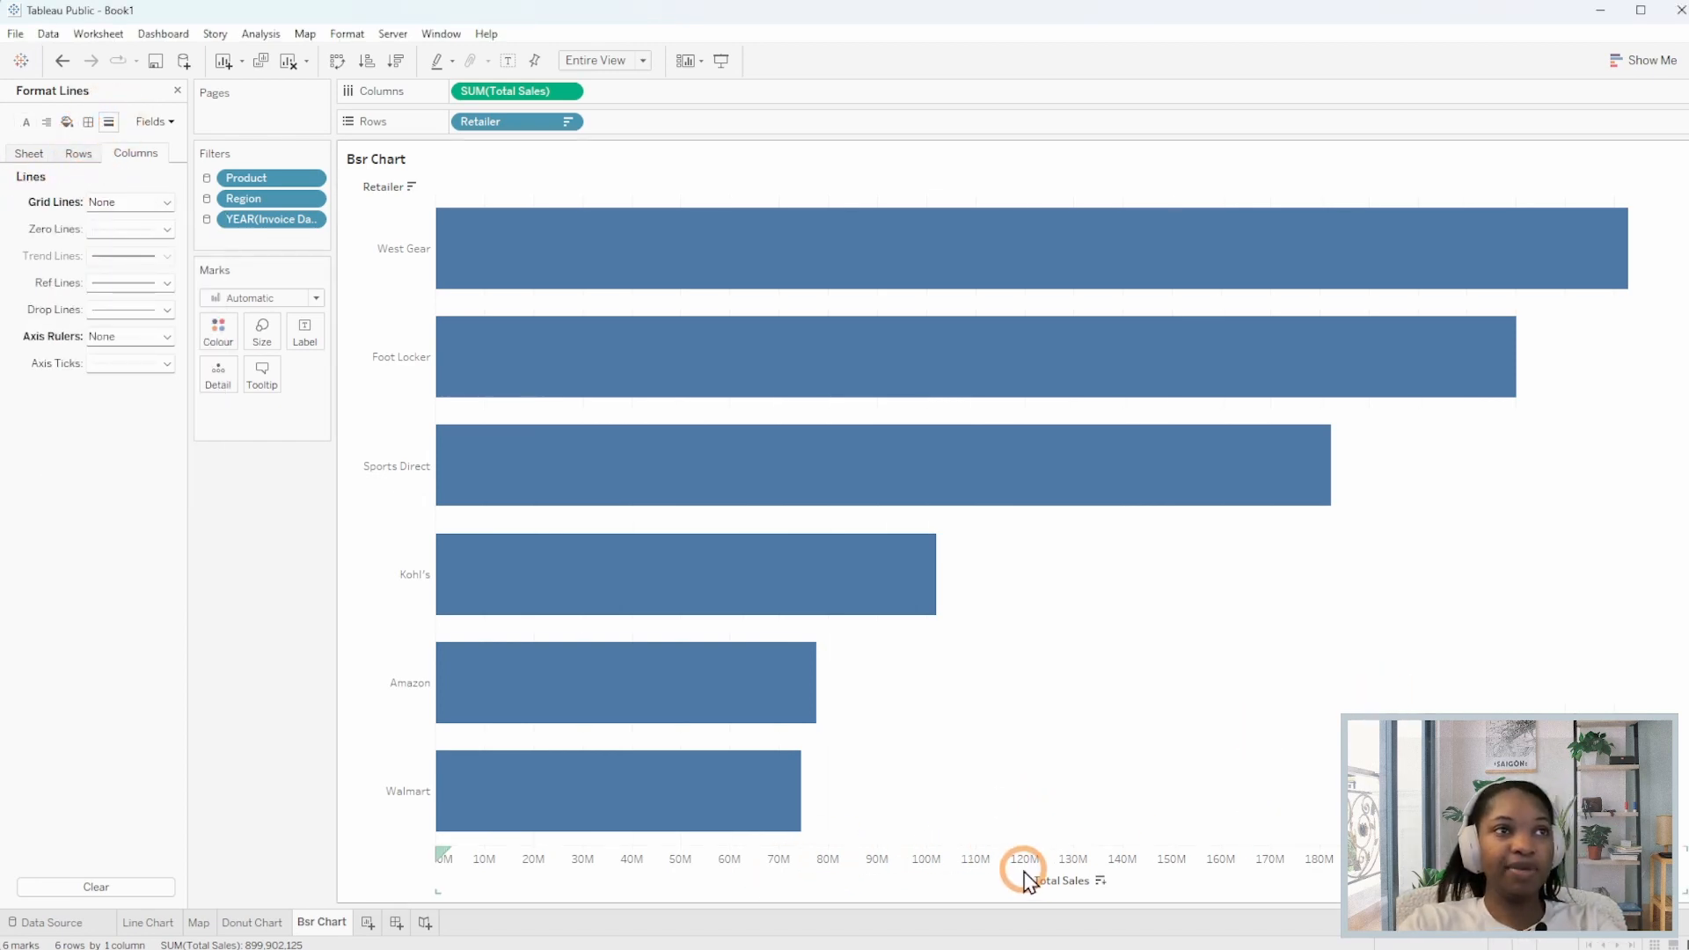
Change the bar chart's title to Sales By Retailer and remove the Total Sales axis title.
{"action": "left_click", "coordinate": [395, 158]}
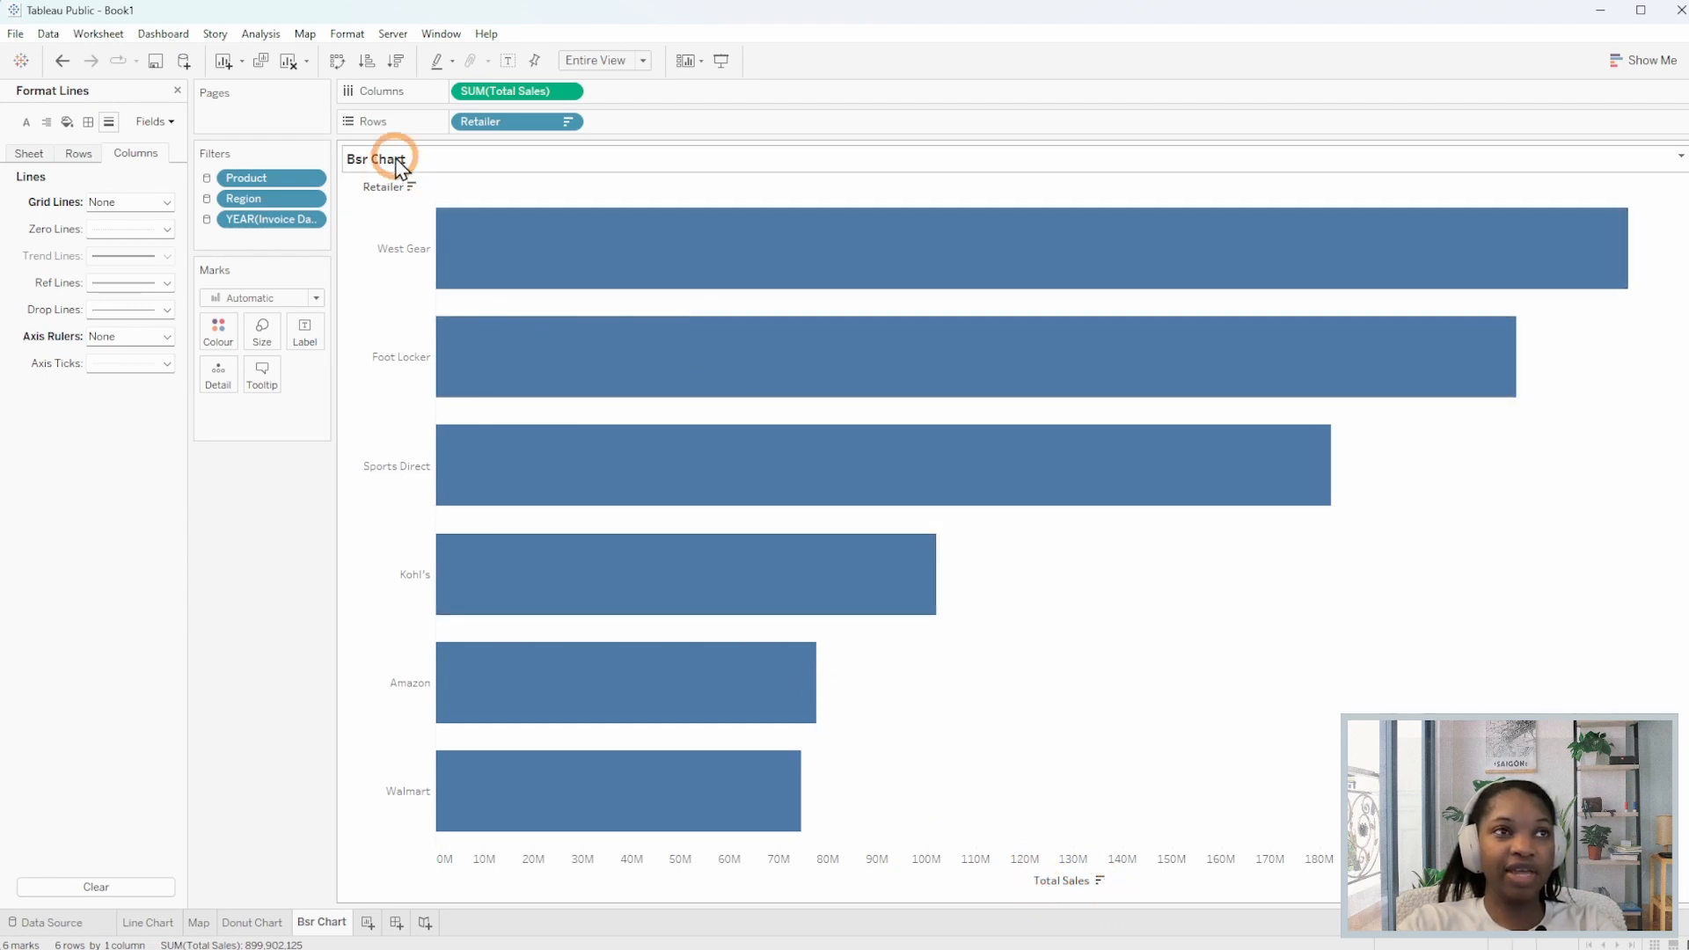
{"action": "double_click", "coordinate": [394, 159]}
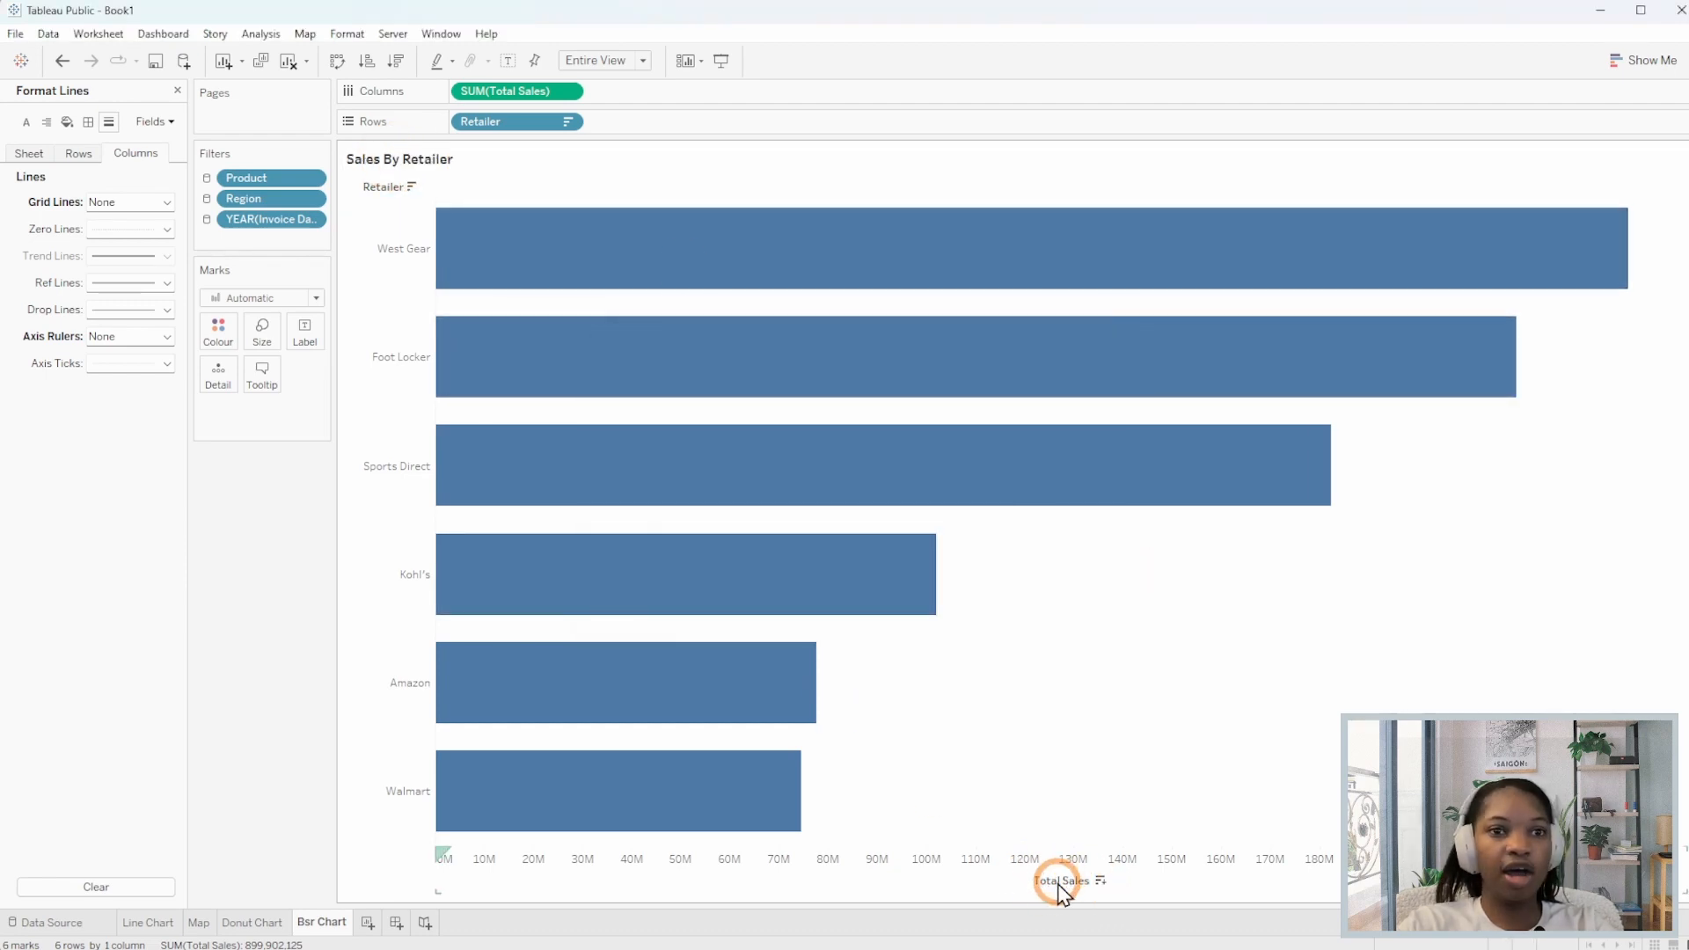
{"action": "left_click", "coordinate": [1064, 883]}
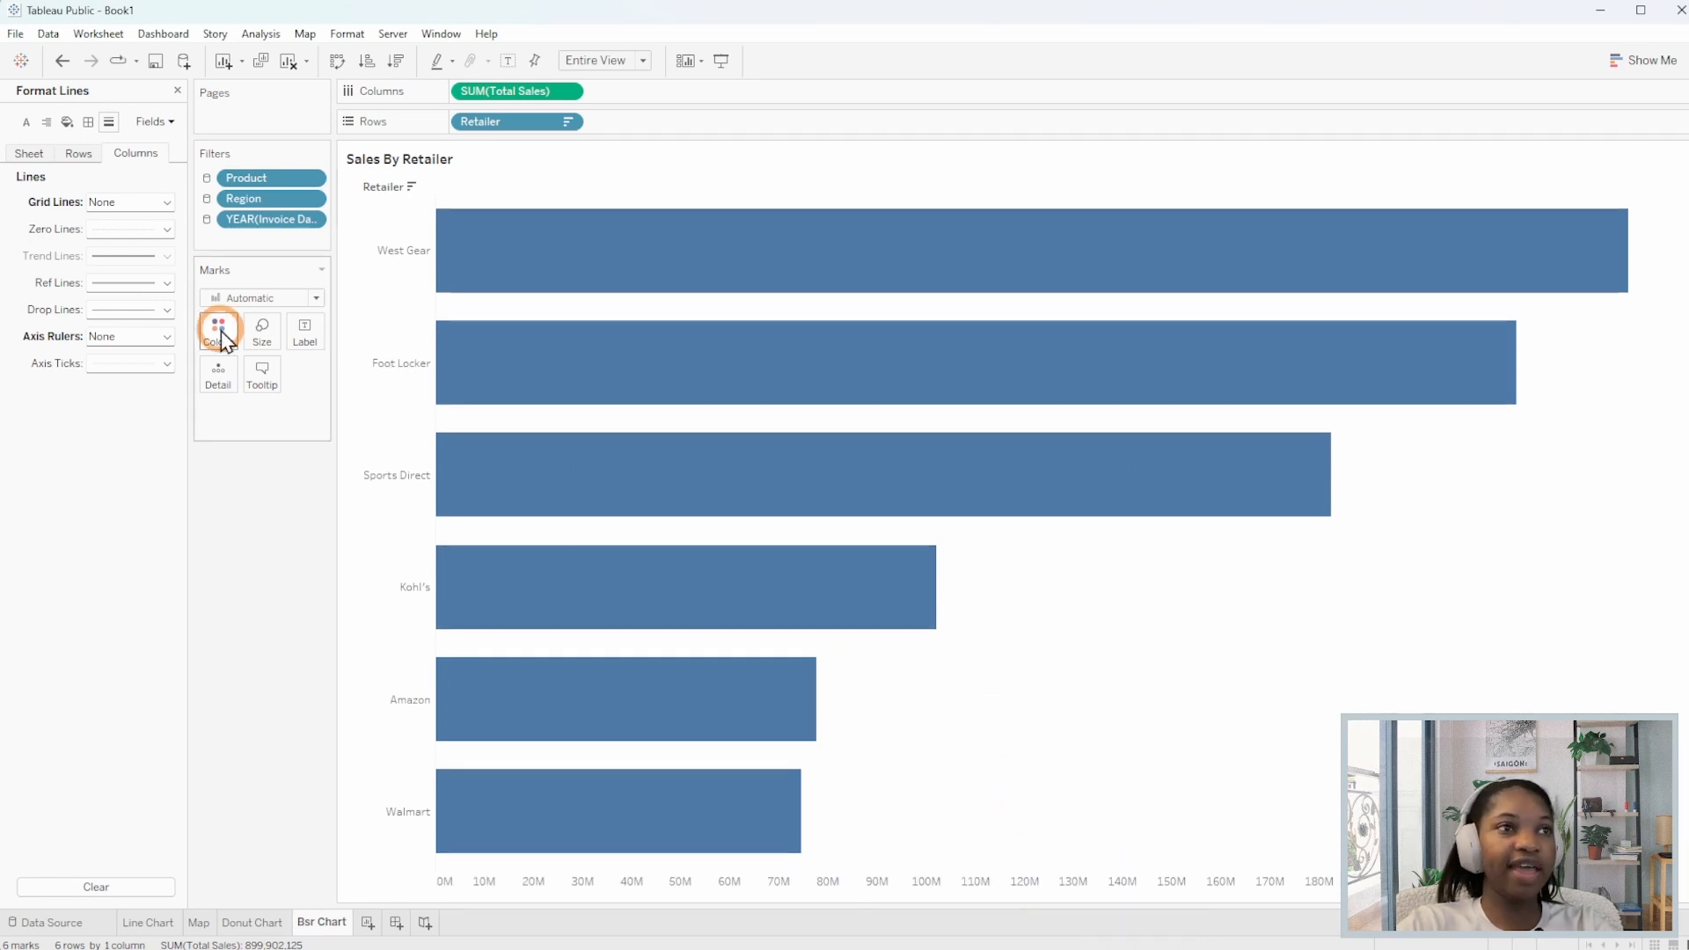
Recolour the retailer bars dark navy blue using the copied HTML colour code.
{"action": "left_click", "coordinate": [218, 331]}
{"action": "left_click", "coordinate": [287, 498]}
{"action": "key", "text": "alt+Tab"}
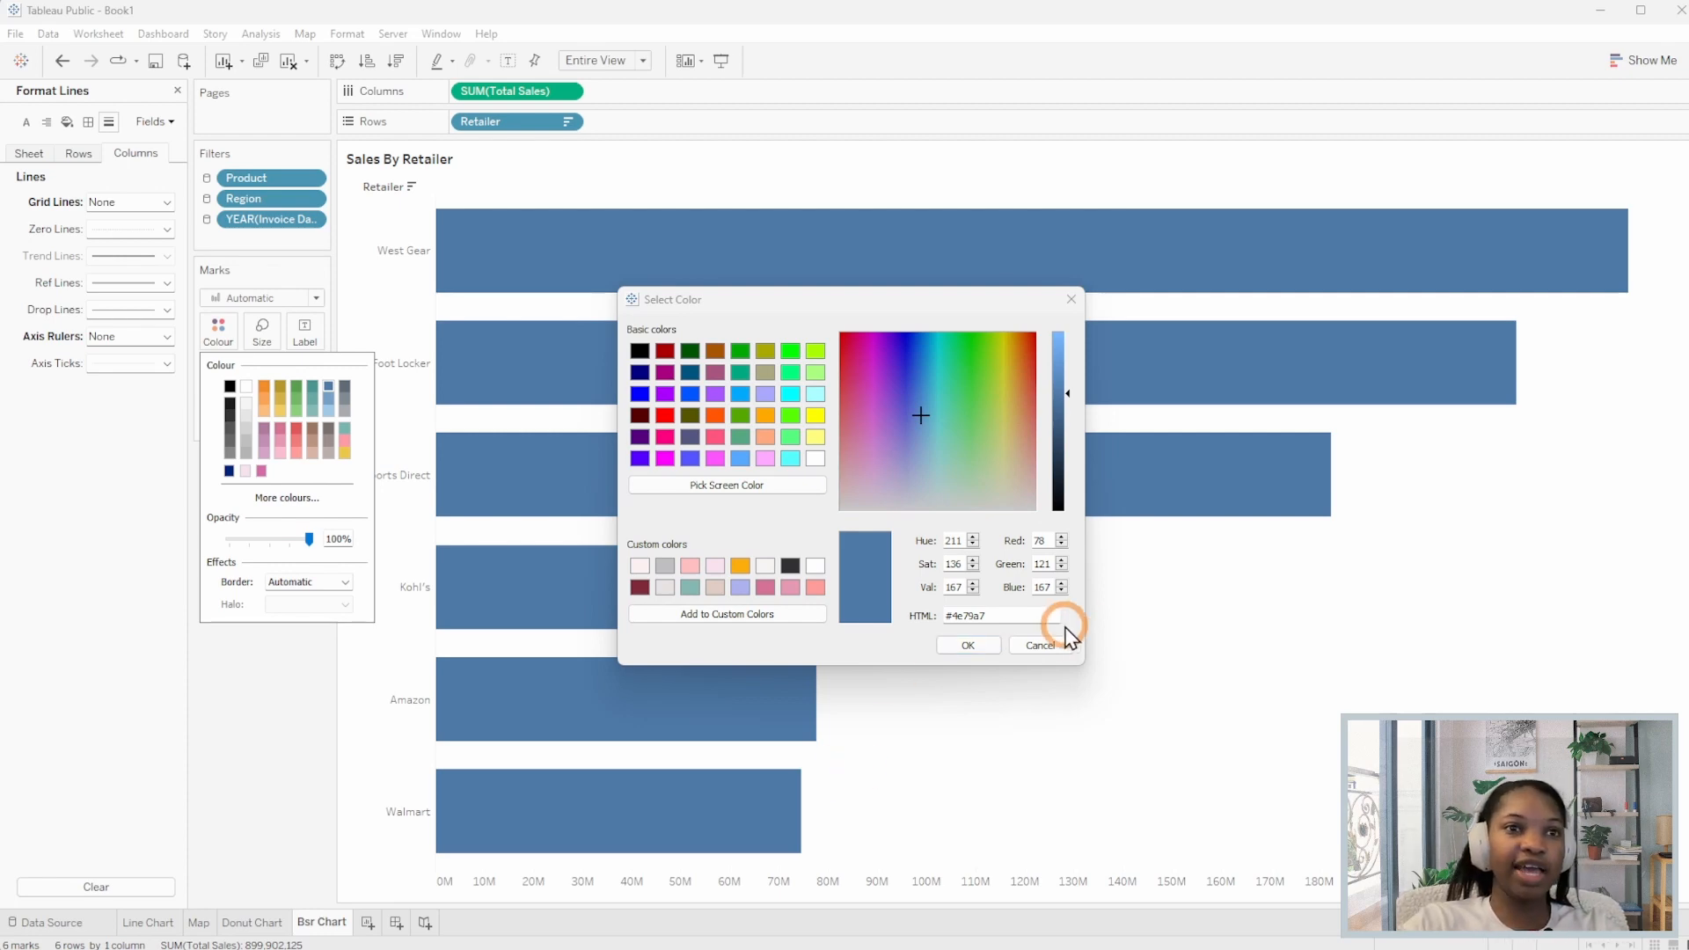
{"action": "left_click", "coordinate": [1011, 615]}
{"action": "key", "text": "ctrl+v"}
{"action": "left_click", "coordinate": [988, 645]}
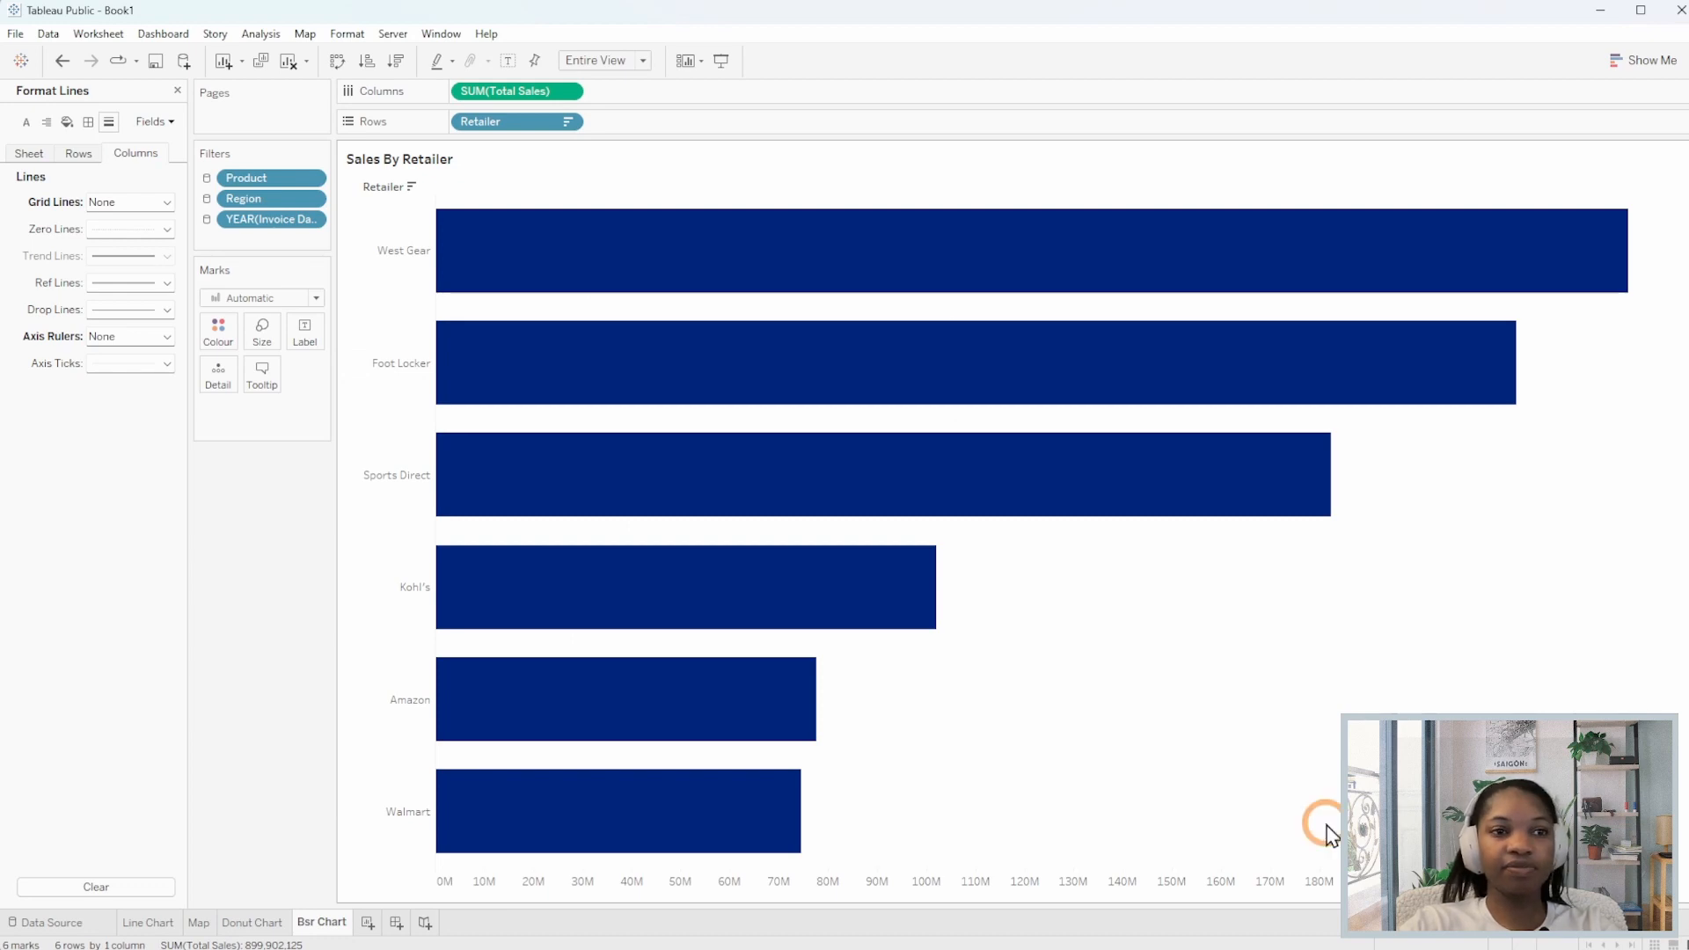
Rename the Bsr Chart sheet as Bar Chart.
{"action": "right_click", "coordinate": [322, 921]}
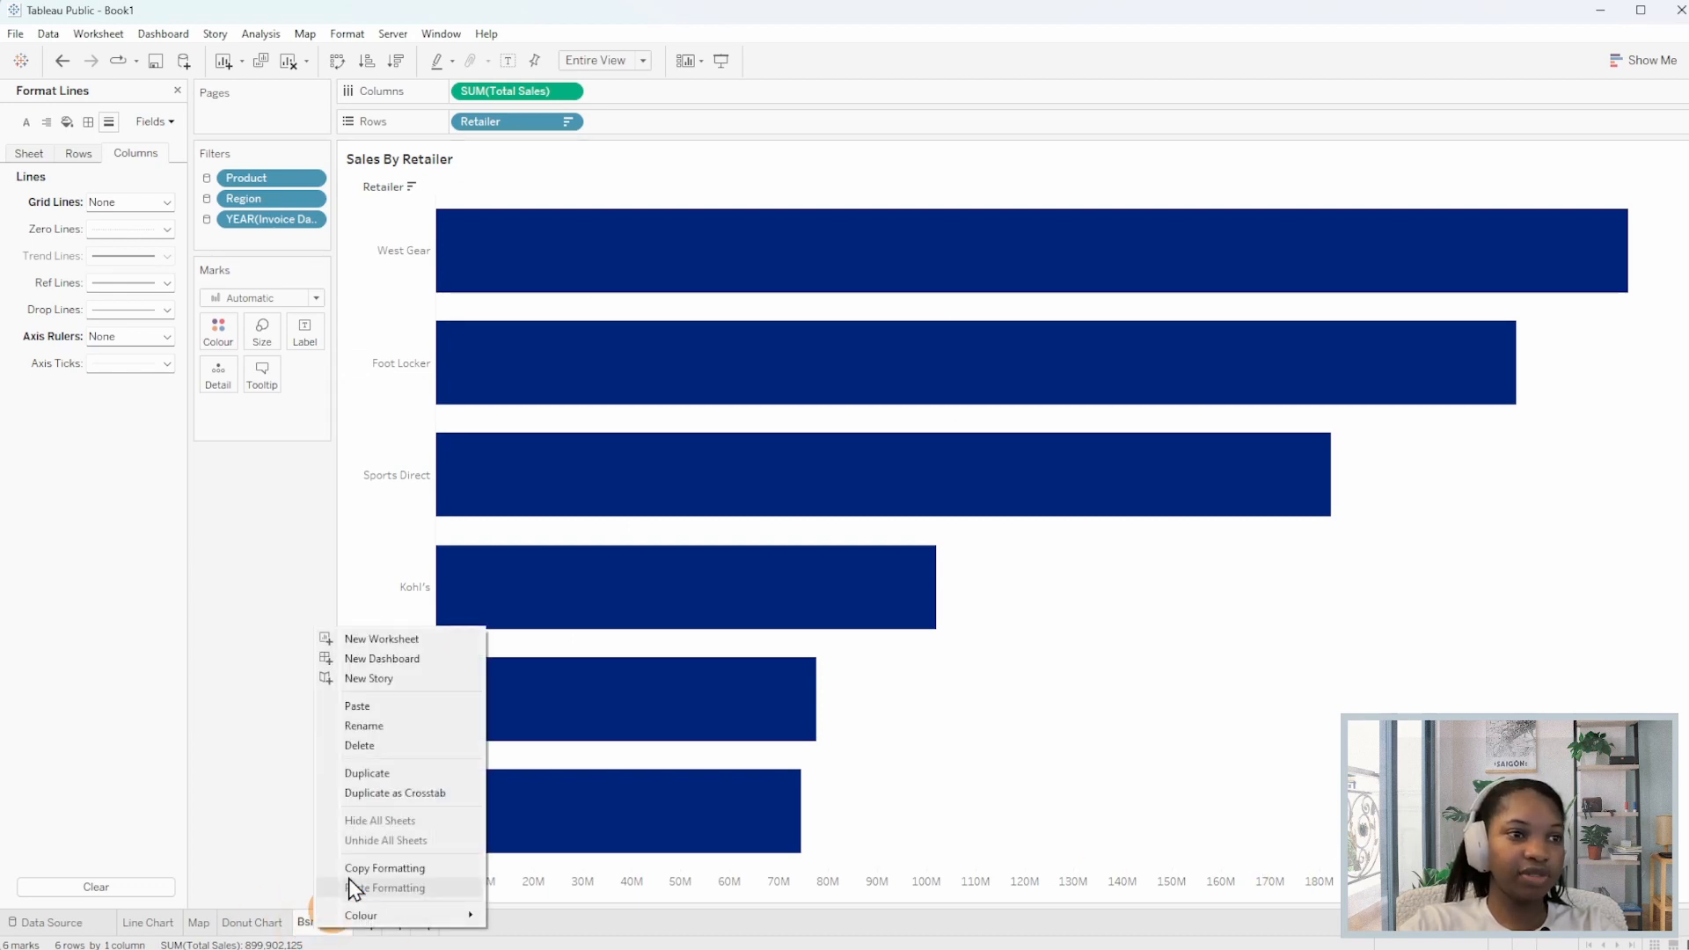
{"action": "left_click", "coordinate": [379, 727]}
{"action": "left_click", "coordinate": [308, 921]}
{"action": "key", "text": "BackSpace"}
{"action": "type", "text": "ar Chart"}
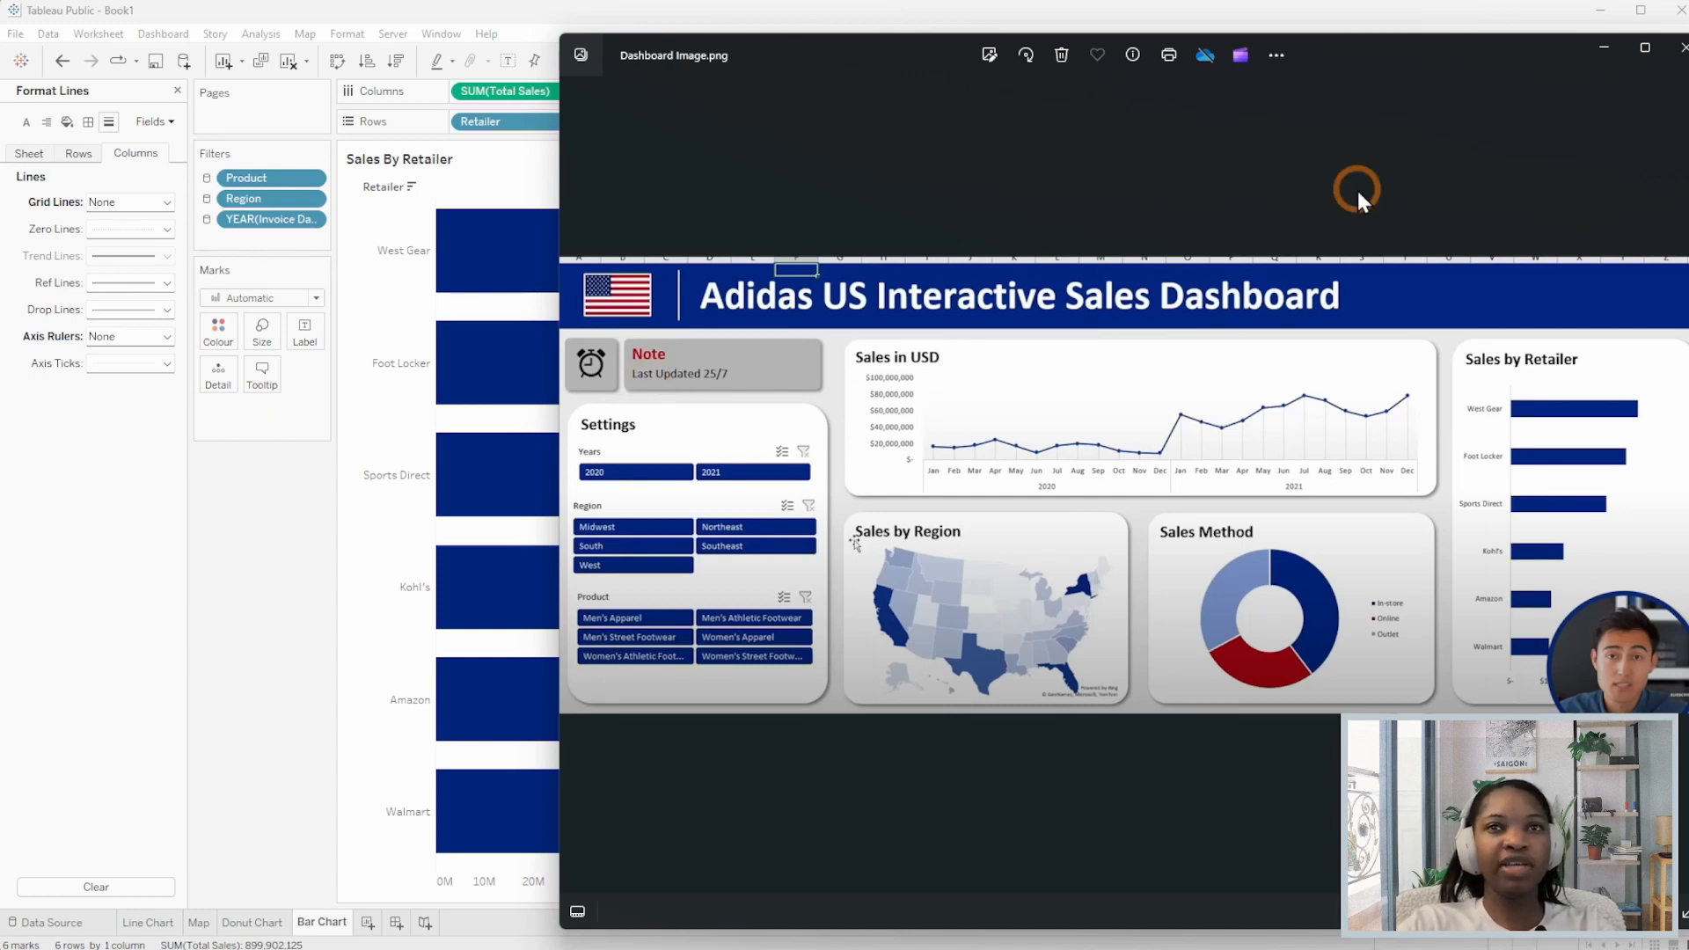
Add a new worksheet, create an empty-string ('') field in Rows, and move it onto Text with the sheet in Entire View.
{"action": "left_click", "coordinate": [367, 922]}
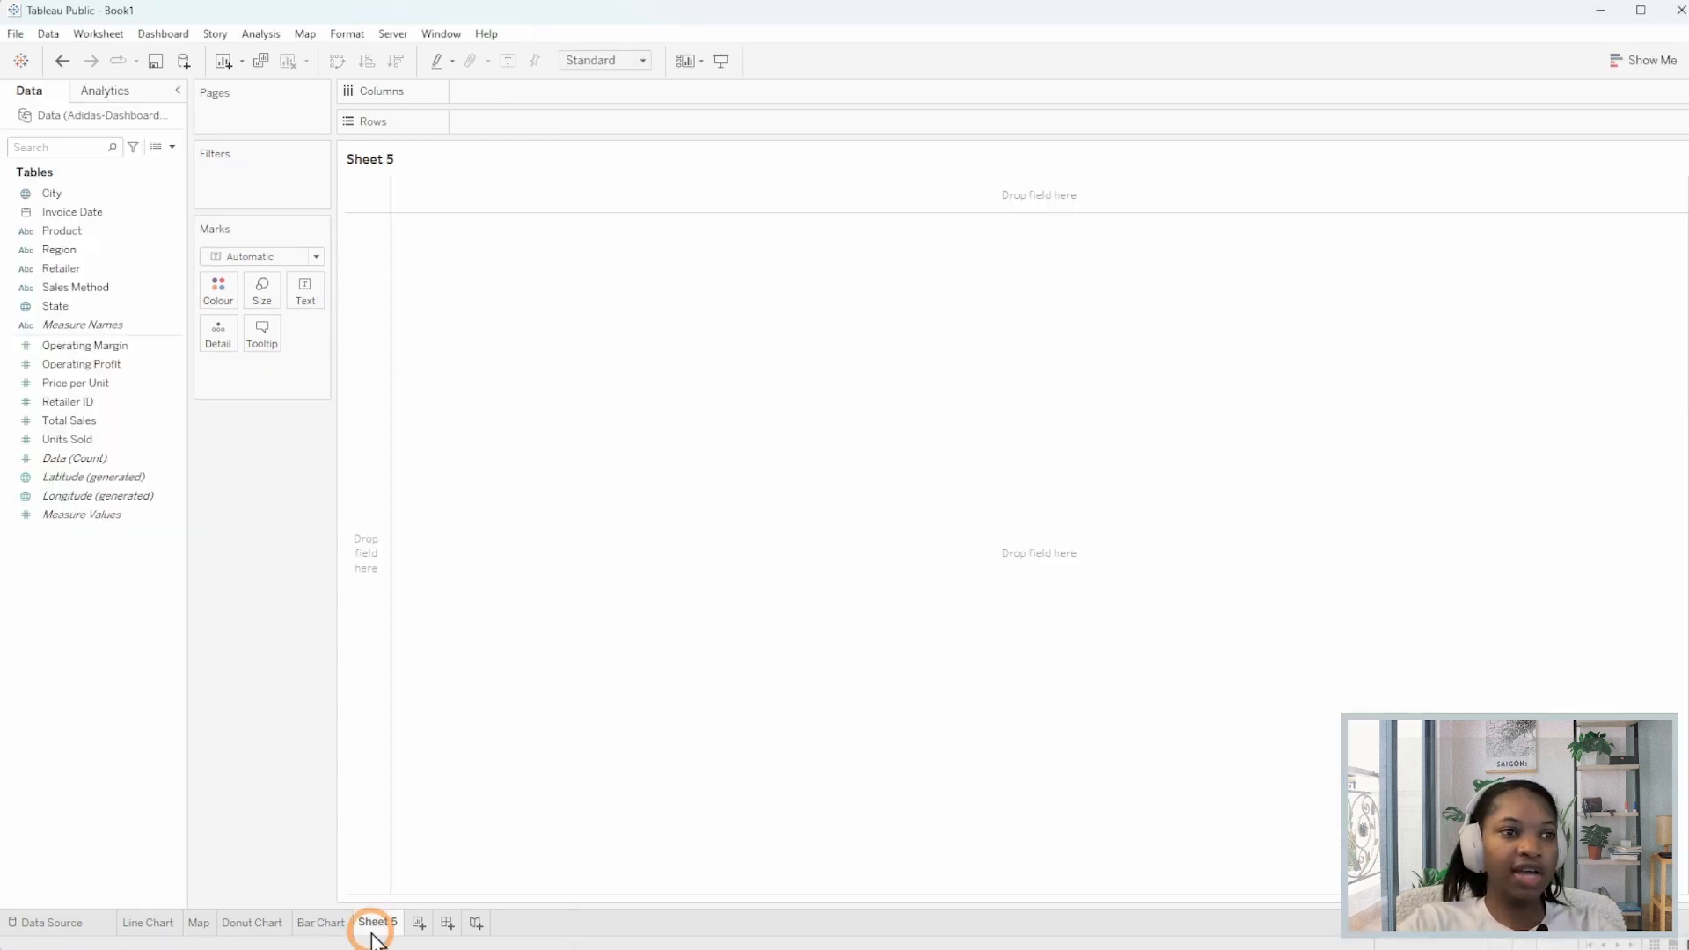
{"action": "double_click", "coordinate": [497, 121]}
{"action": "type", "text": "''"}
{"action": "key", "text": "Return"}
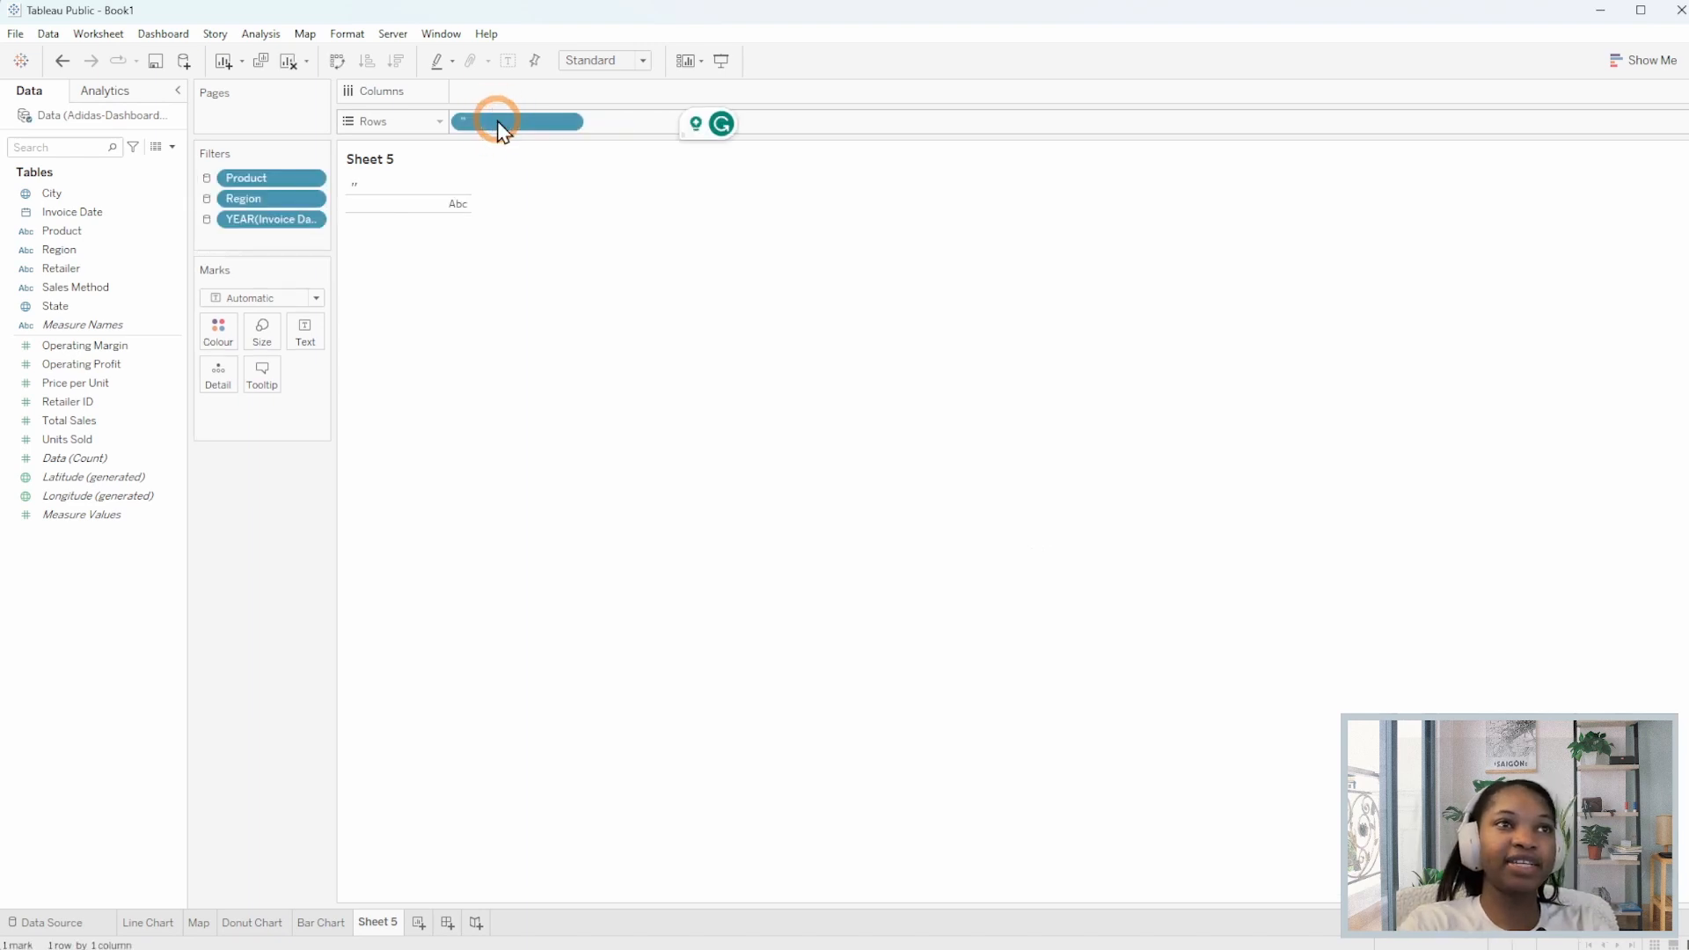
{"action": "left_click_drag", "start_coordinate": [524, 113], "coordinate": [314, 338]}
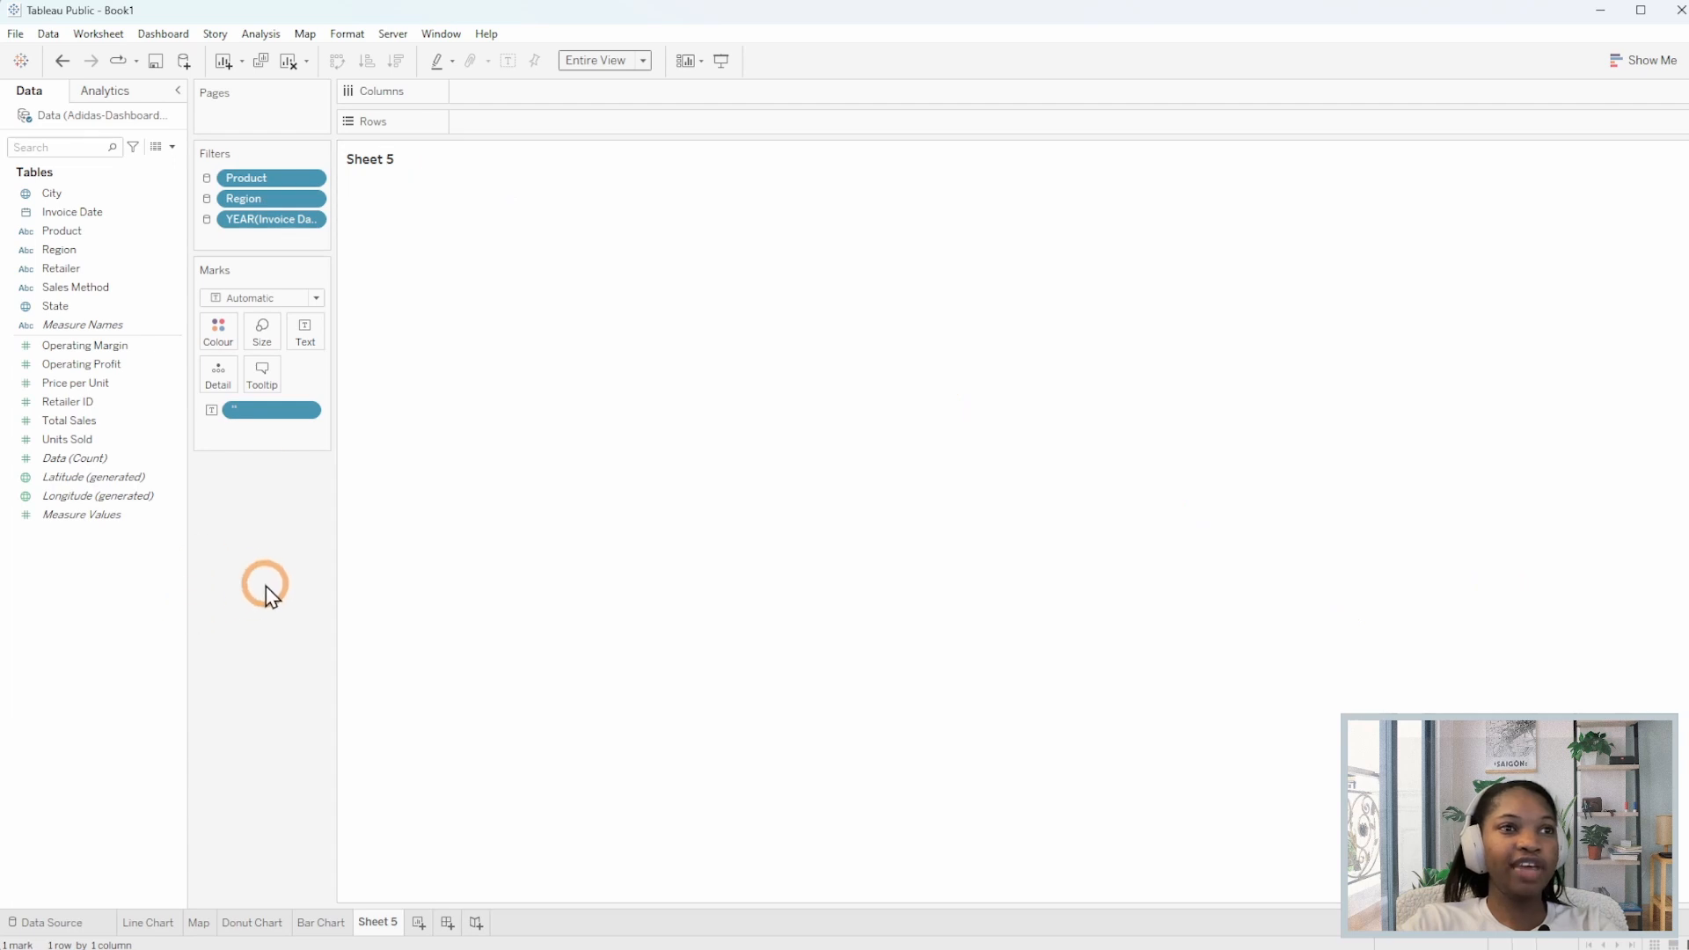
Replace the new sheet's title with Last Updated followed by the Data Update Time field on the second line.
{"action": "double_click", "coordinate": [390, 158]}
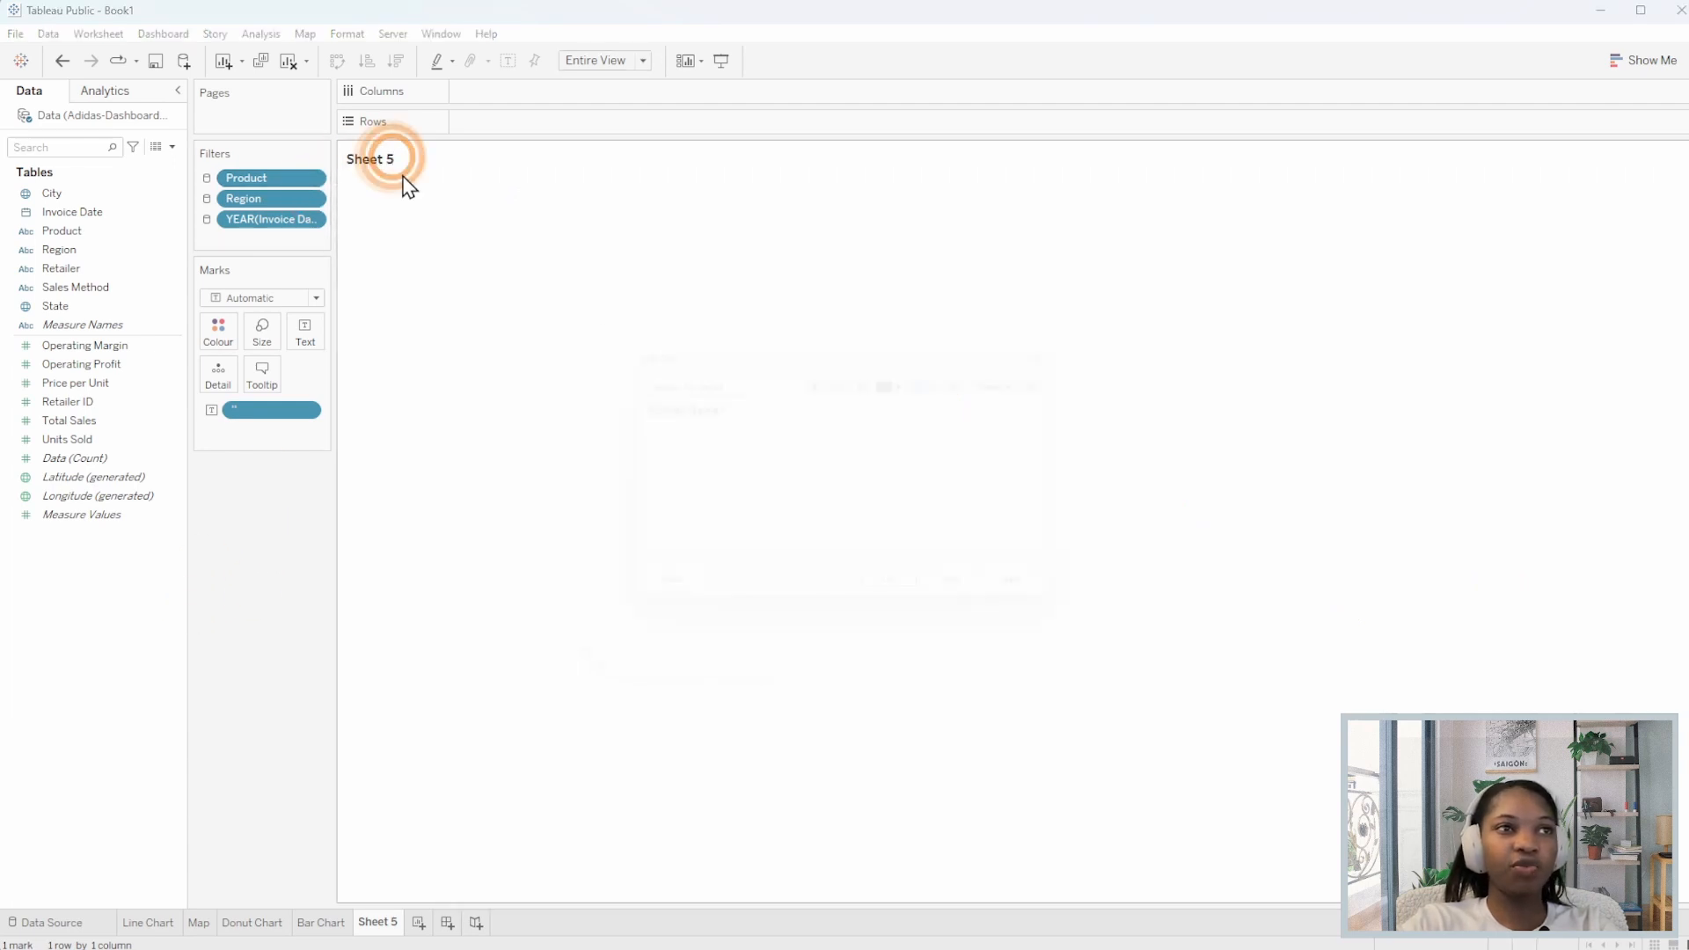
{"action": "left_click_drag", "start_coordinate": [777, 395], "coordinate": [558, 400]}
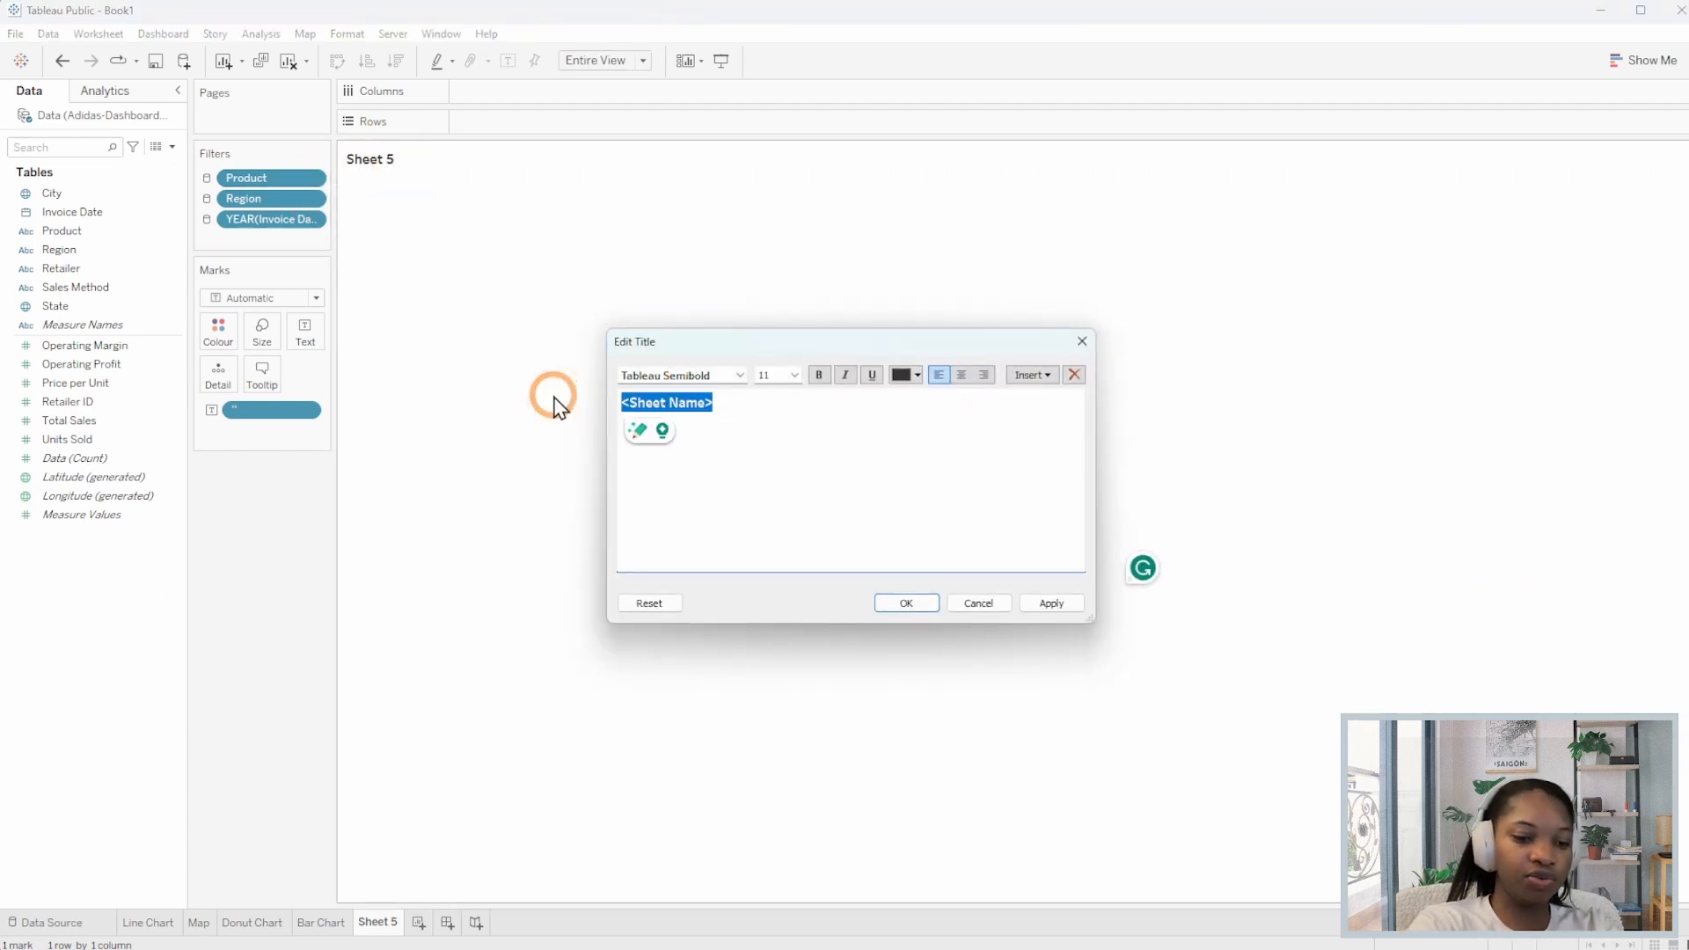
{"action": "type", "text": "Last Up"}
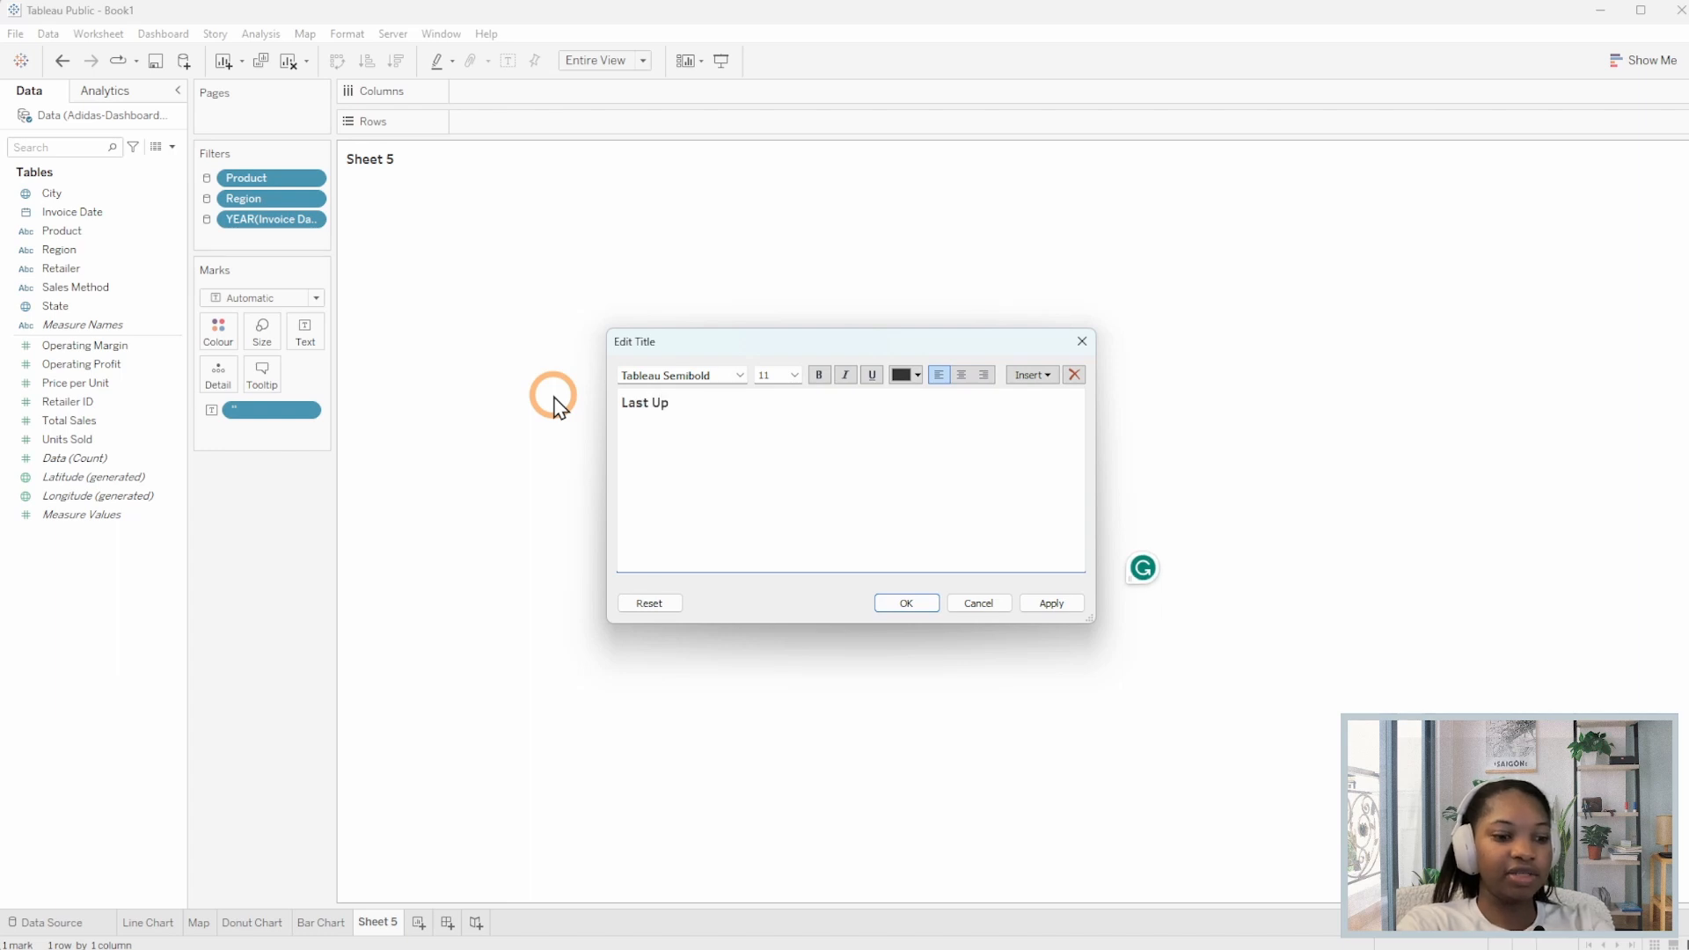
{"action": "type", "text": "dated"}
{"action": "left_click", "coordinate": [1034, 375]}
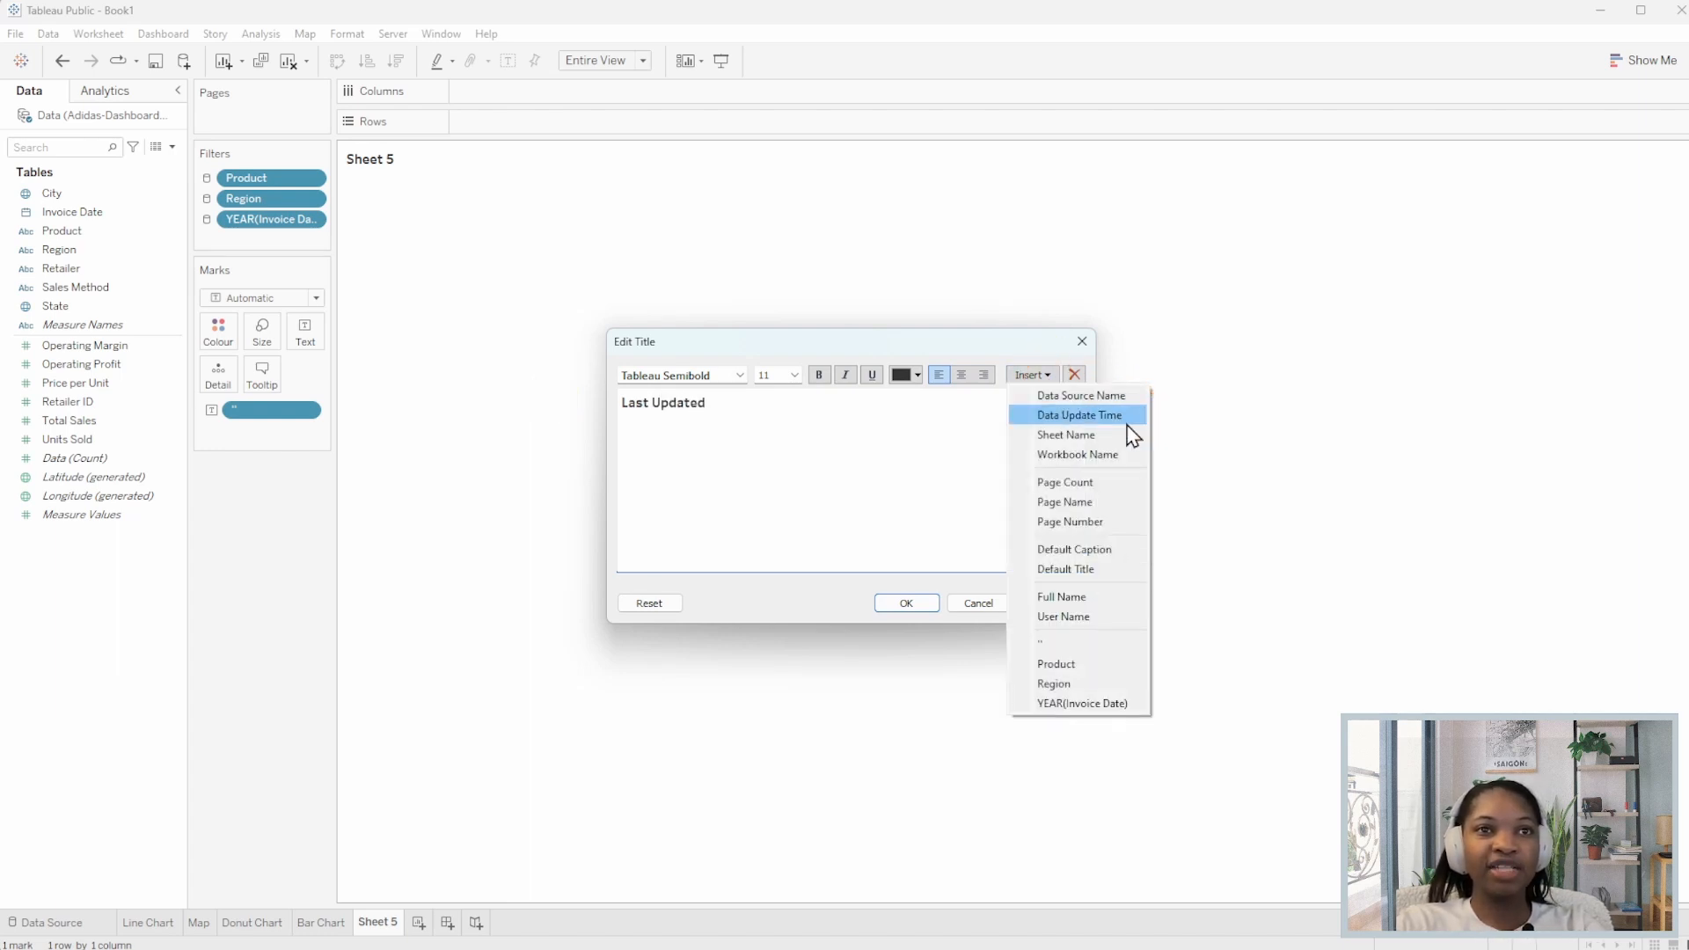
{"action": "left_click", "coordinate": [1127, 422]}
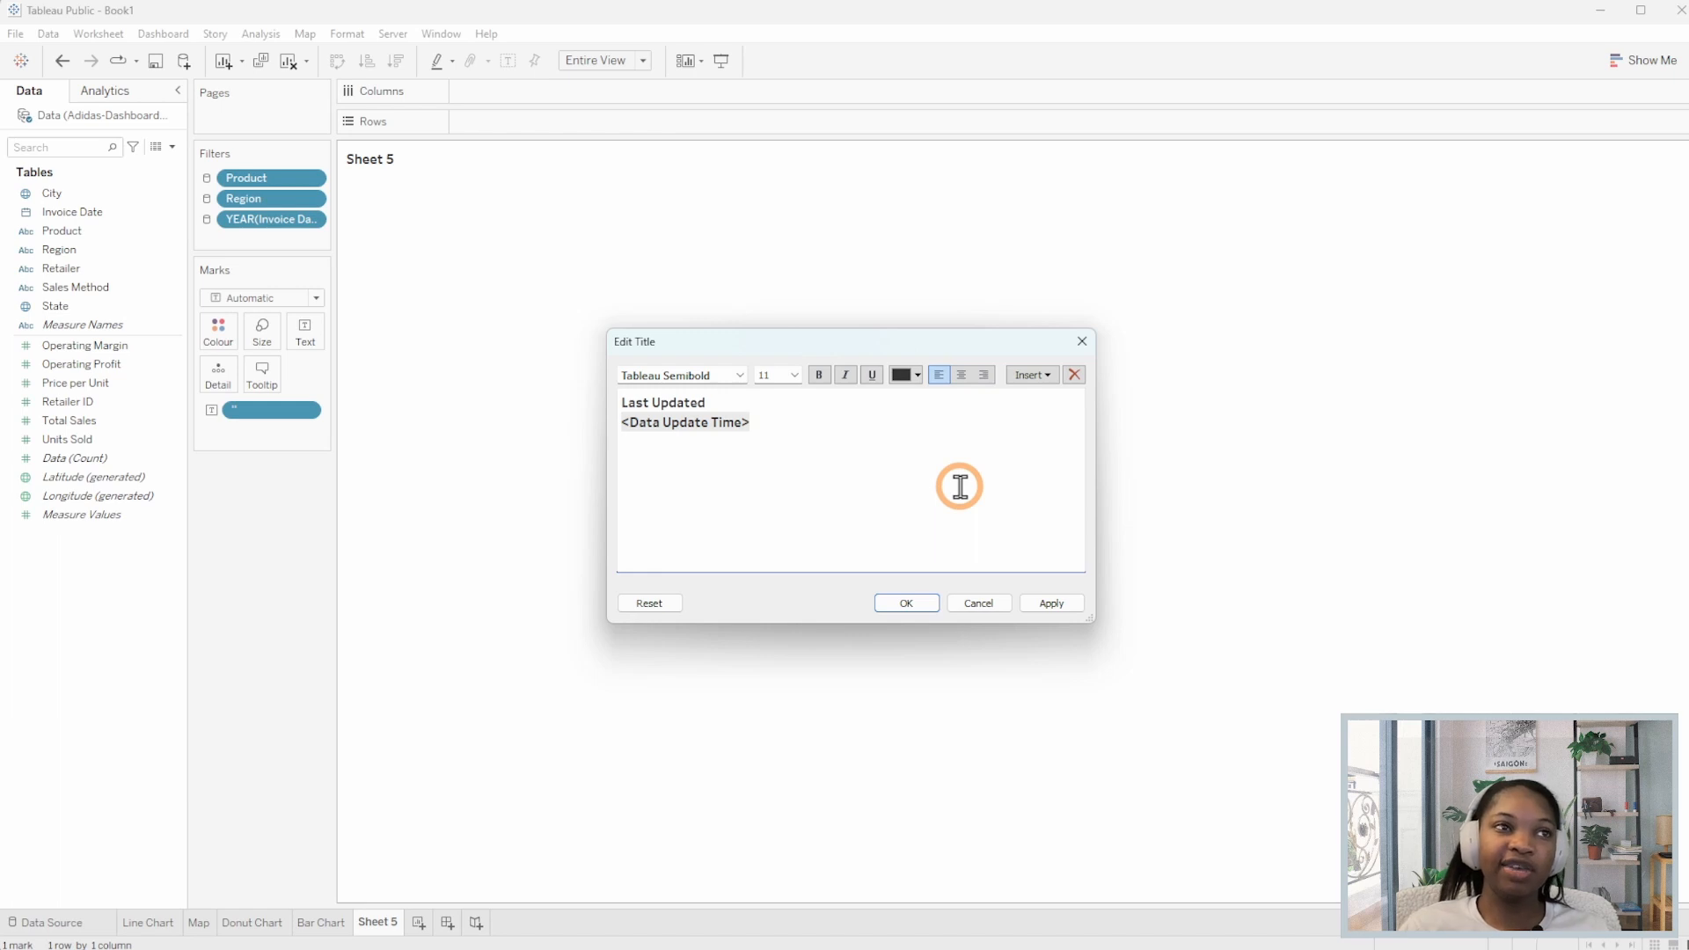
{"action": "left_click", "coordinate": [924, 610]}
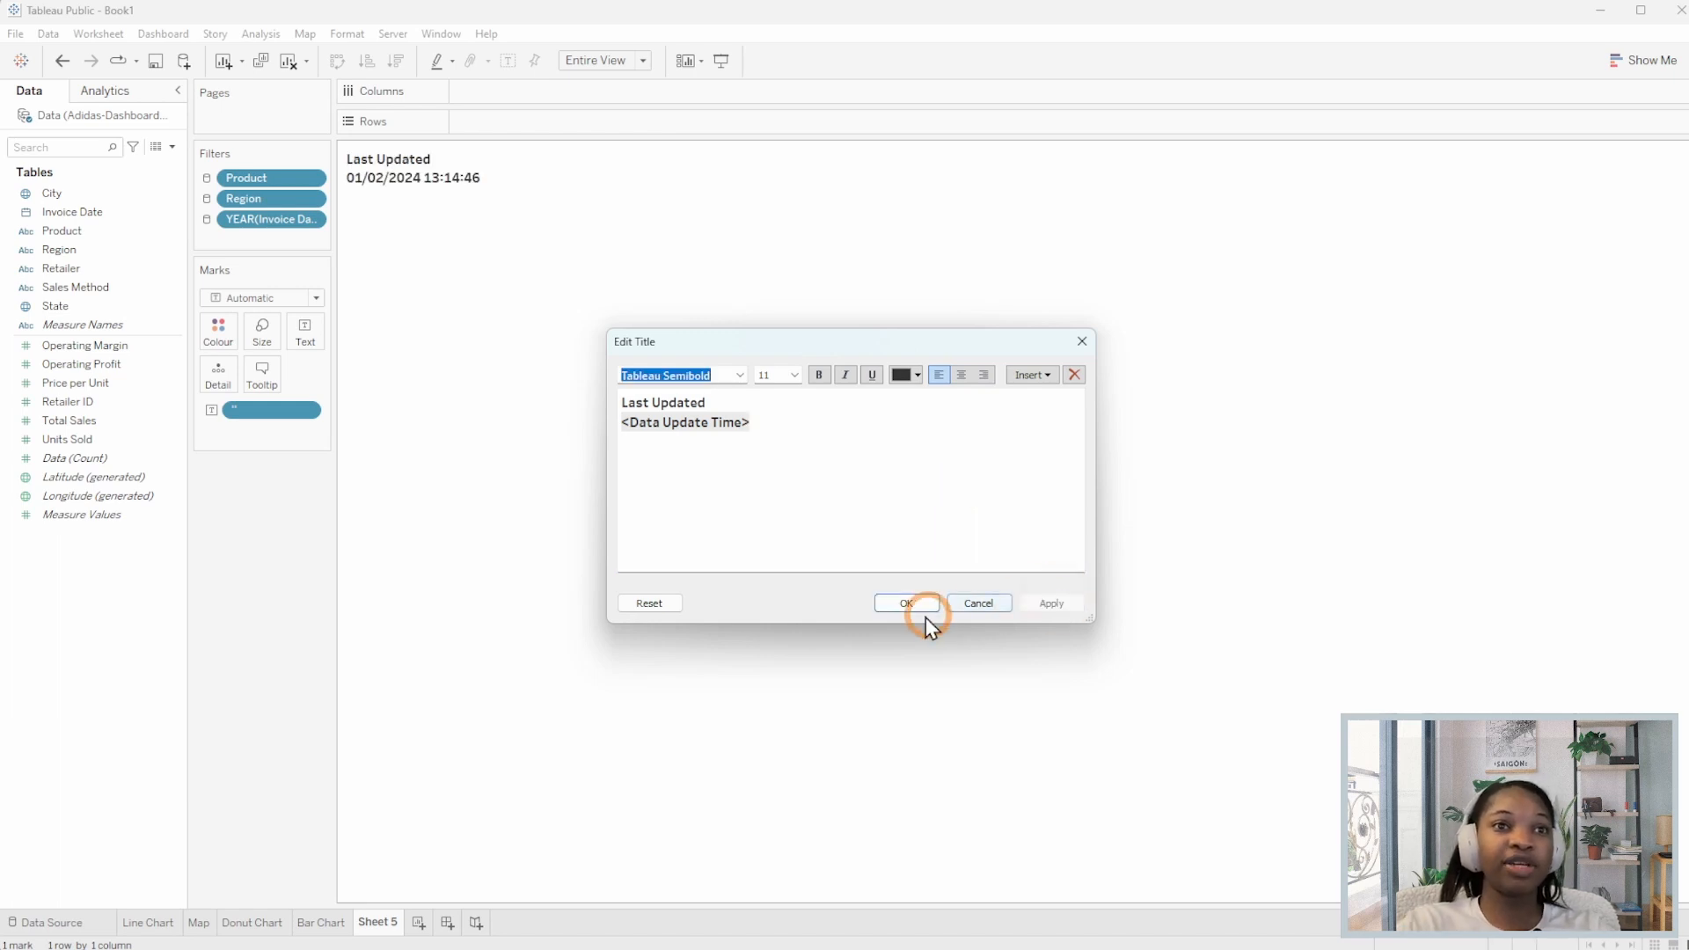
{"action": "left_click", "coordinate": [450, 185]}
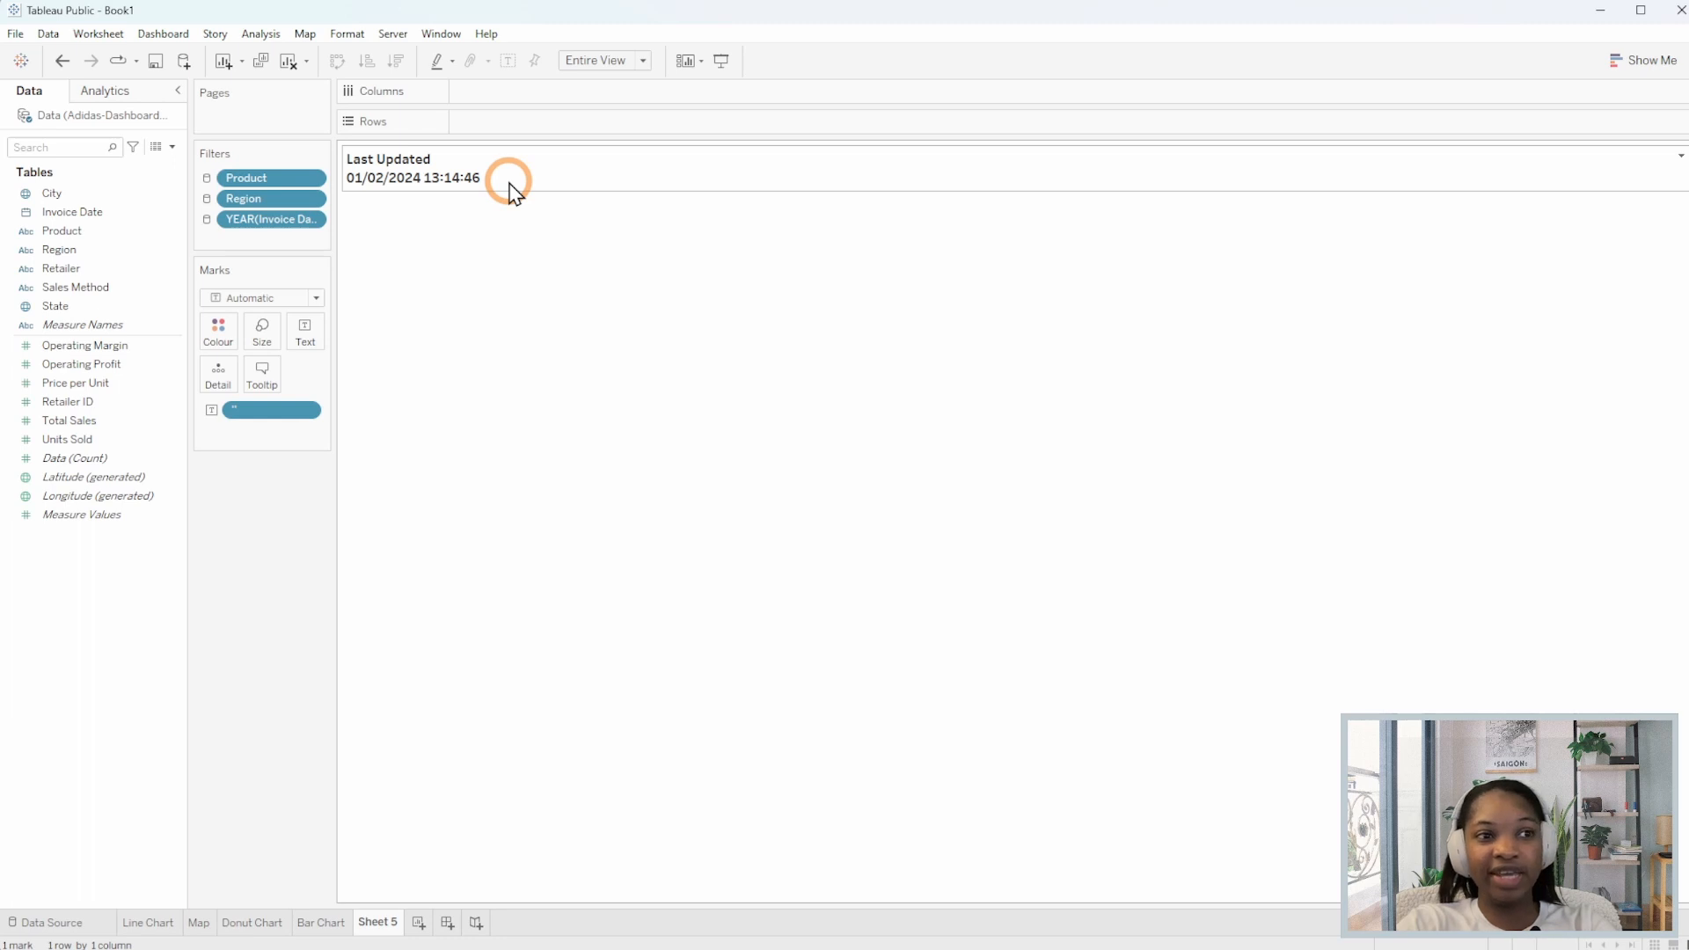
Rename Sheet 5 as Last Updated.
{"action": "right_click", "coordinate": [377, 922]}
{"action": "left_click", "coordinate": [484, 720]}
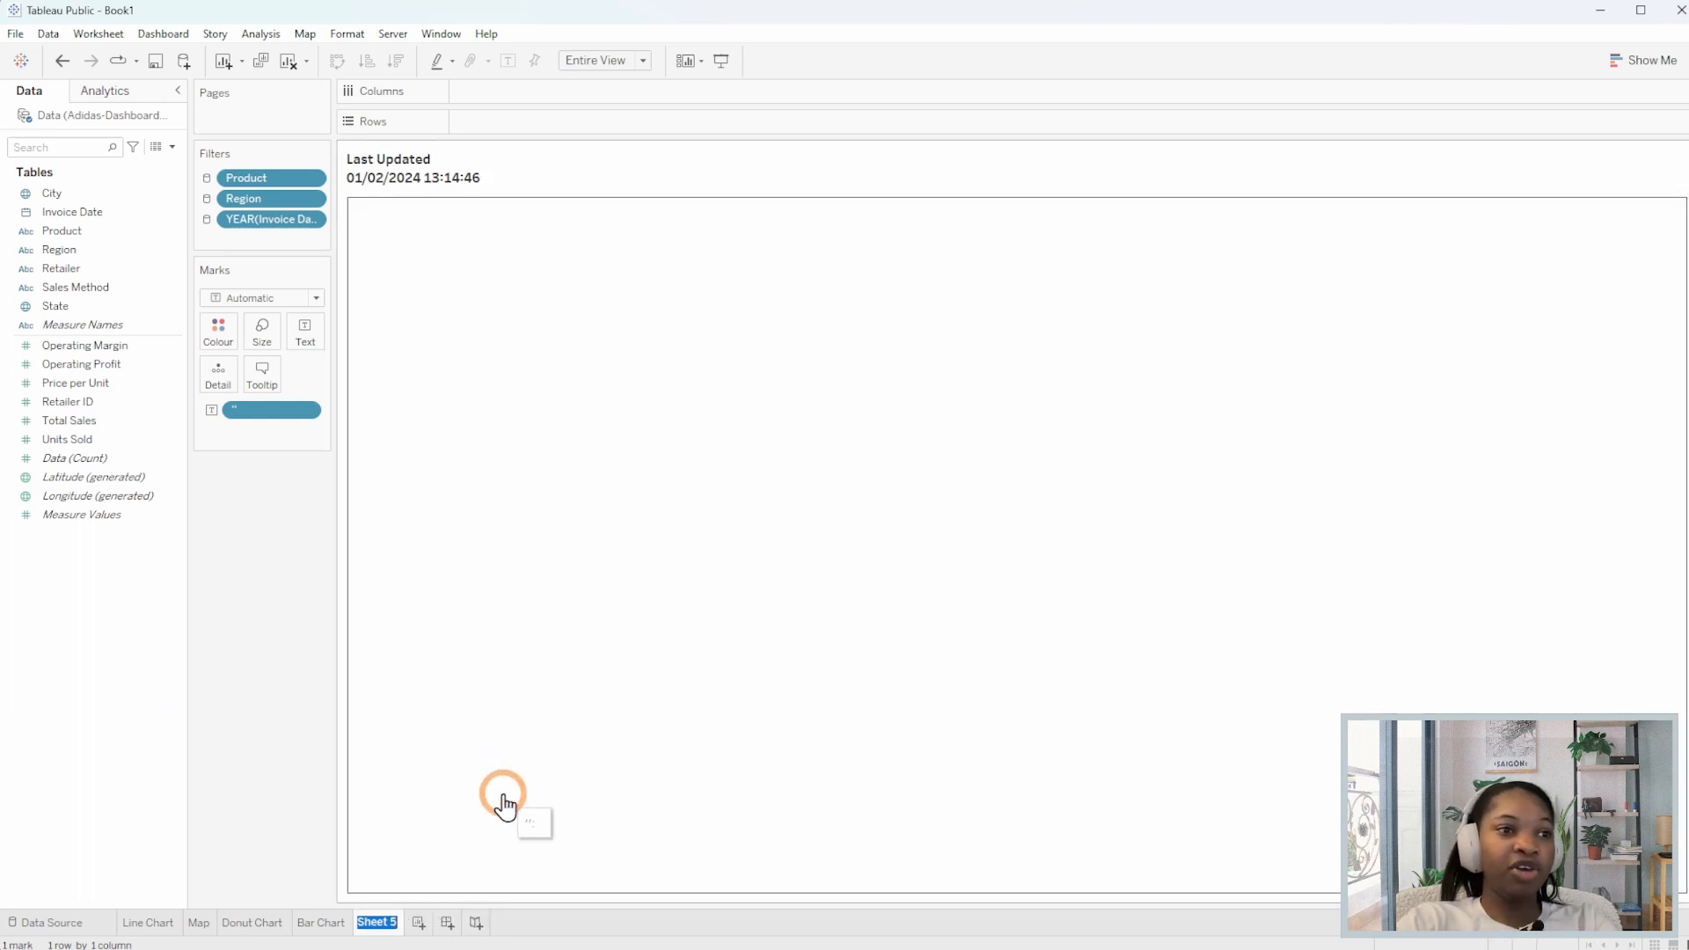
{"action": "type", "text": "L"}
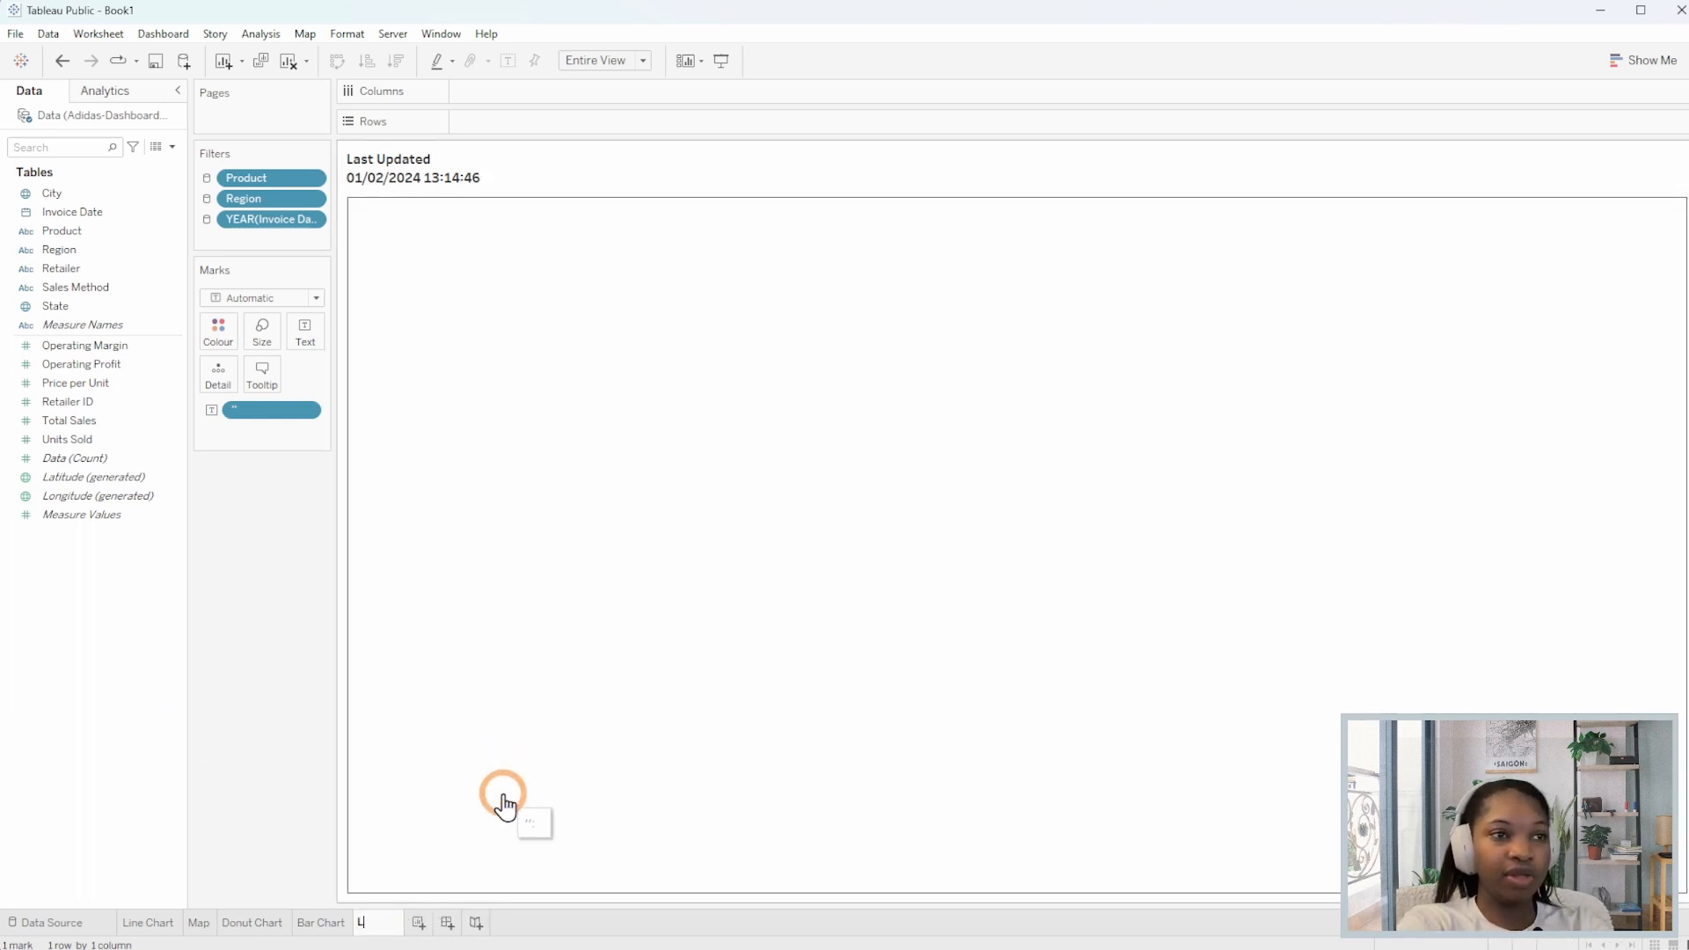
{"action": "type", "text": "ast Updated"}
{"action": "left_click", "coordinate": [504, 800]}
Turn off tooltips on the Last Updated sheet.
{"action": "left_click", "coordinate": [263, 374]}
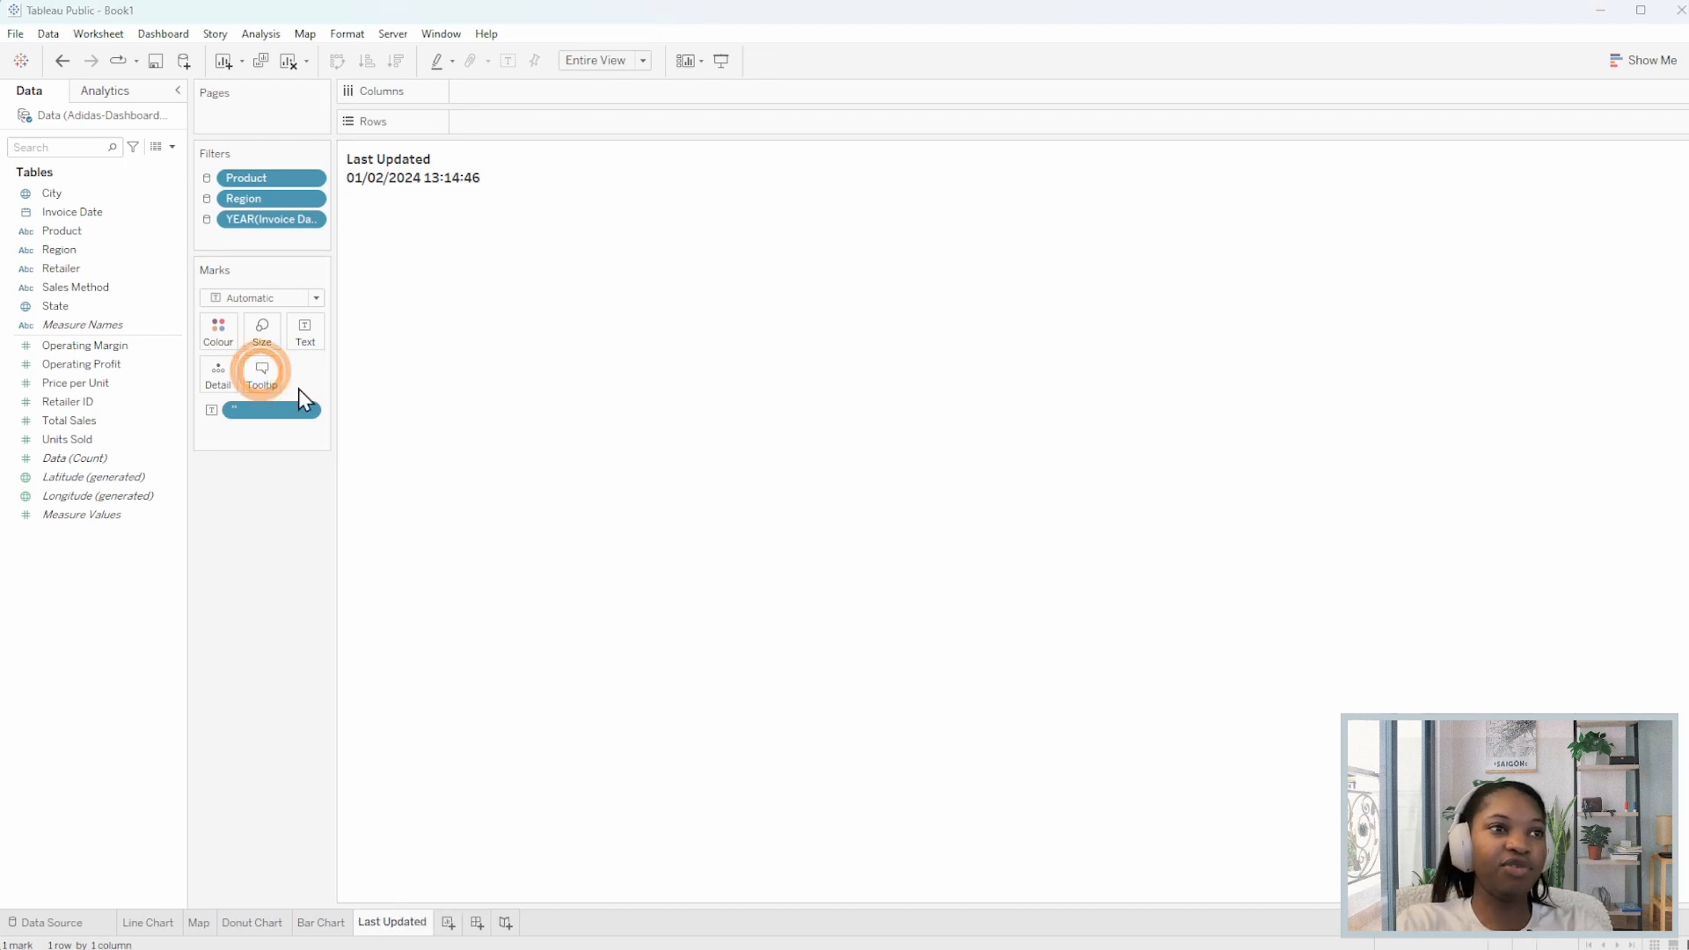
{"action": "left_click", "coordinate": [642, 521]}
{"action": "left_click", "coordinate": [961, 597]}
Create a new dashboard and delete its Phone layout.
{"action": "left_click", "coordinate": [477, 922]}
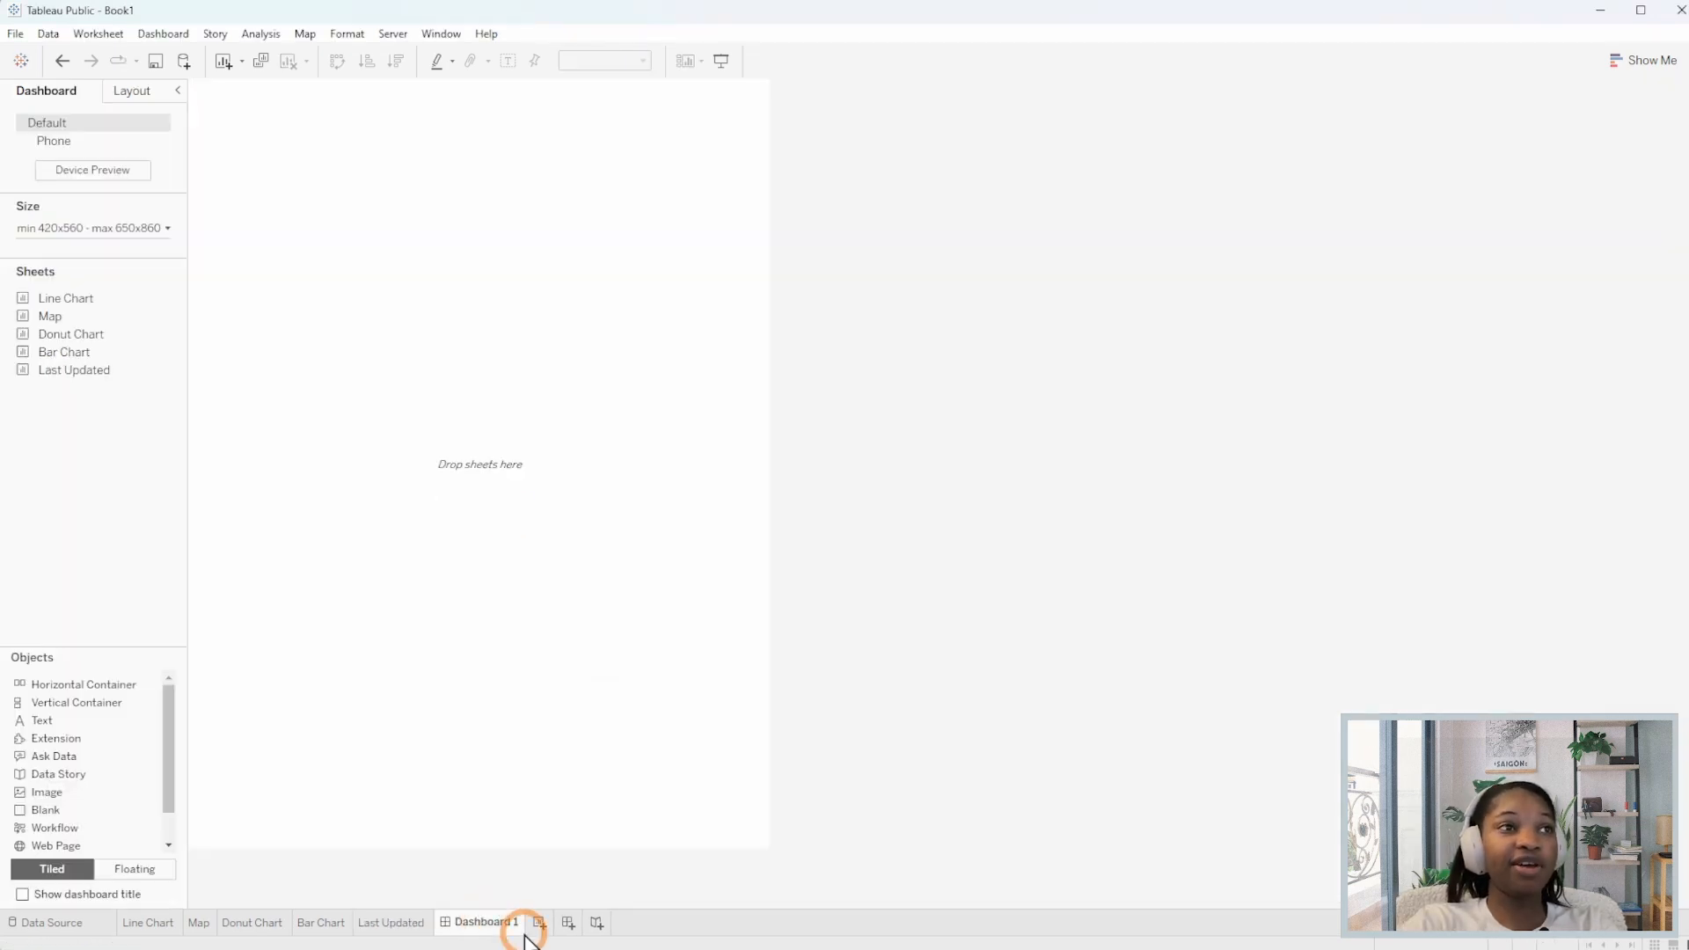
{"action": "left_click", "coordinate": [159, 139]}
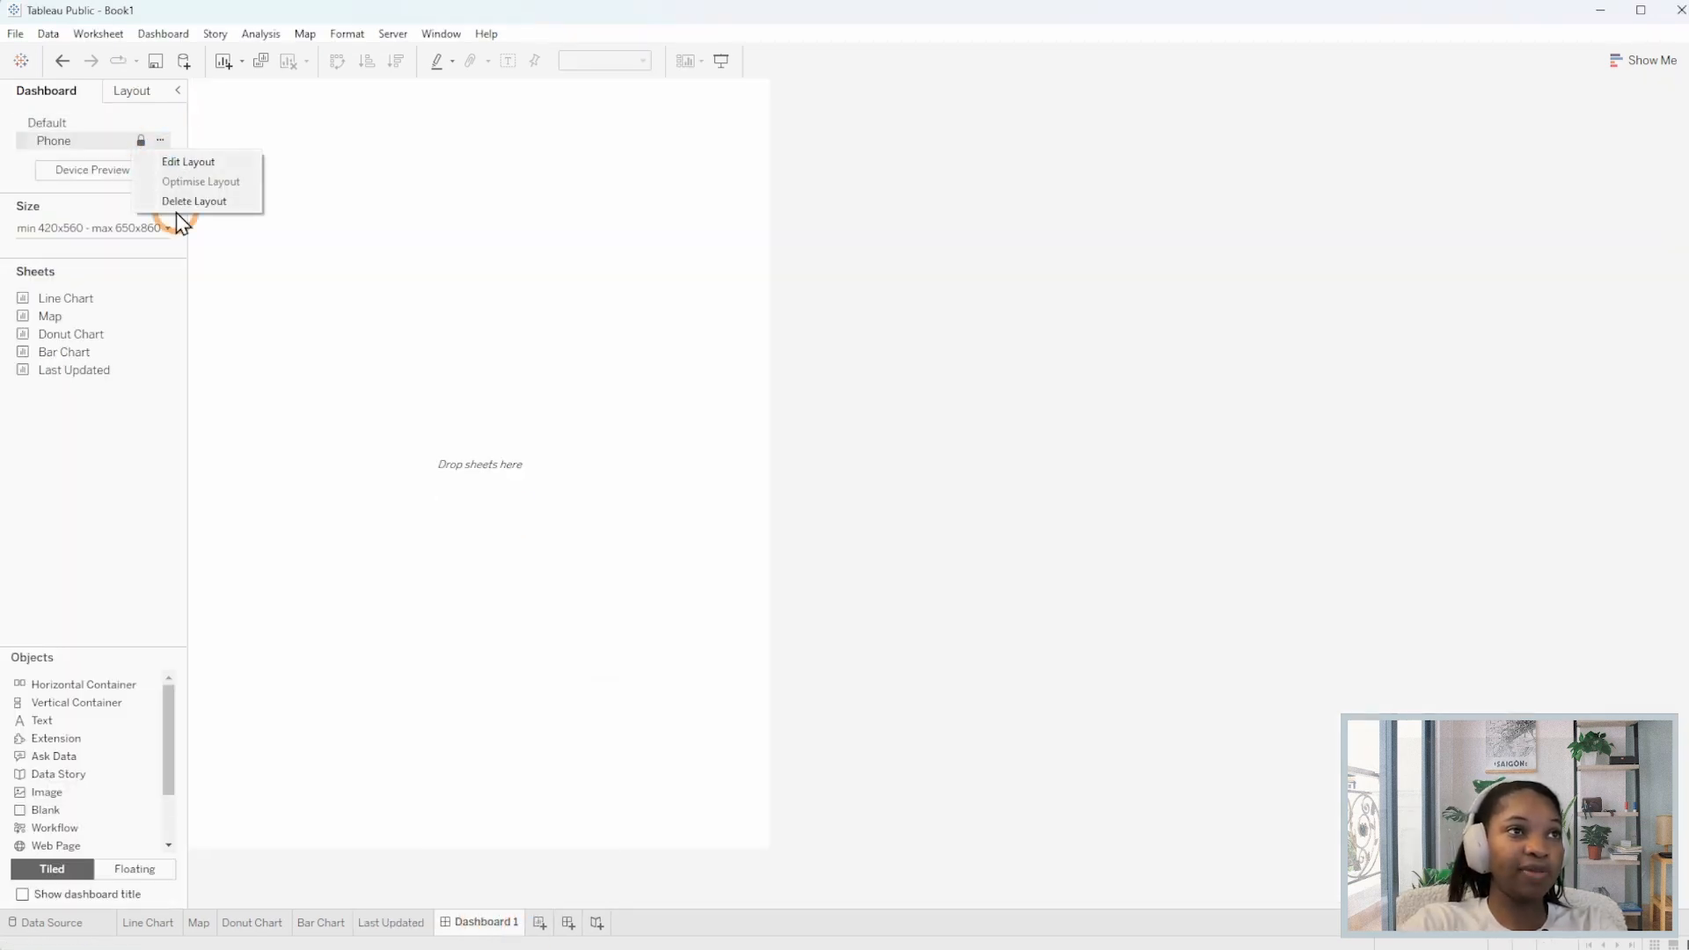
{"action": "left_click", "coordinate": [196, 202]}
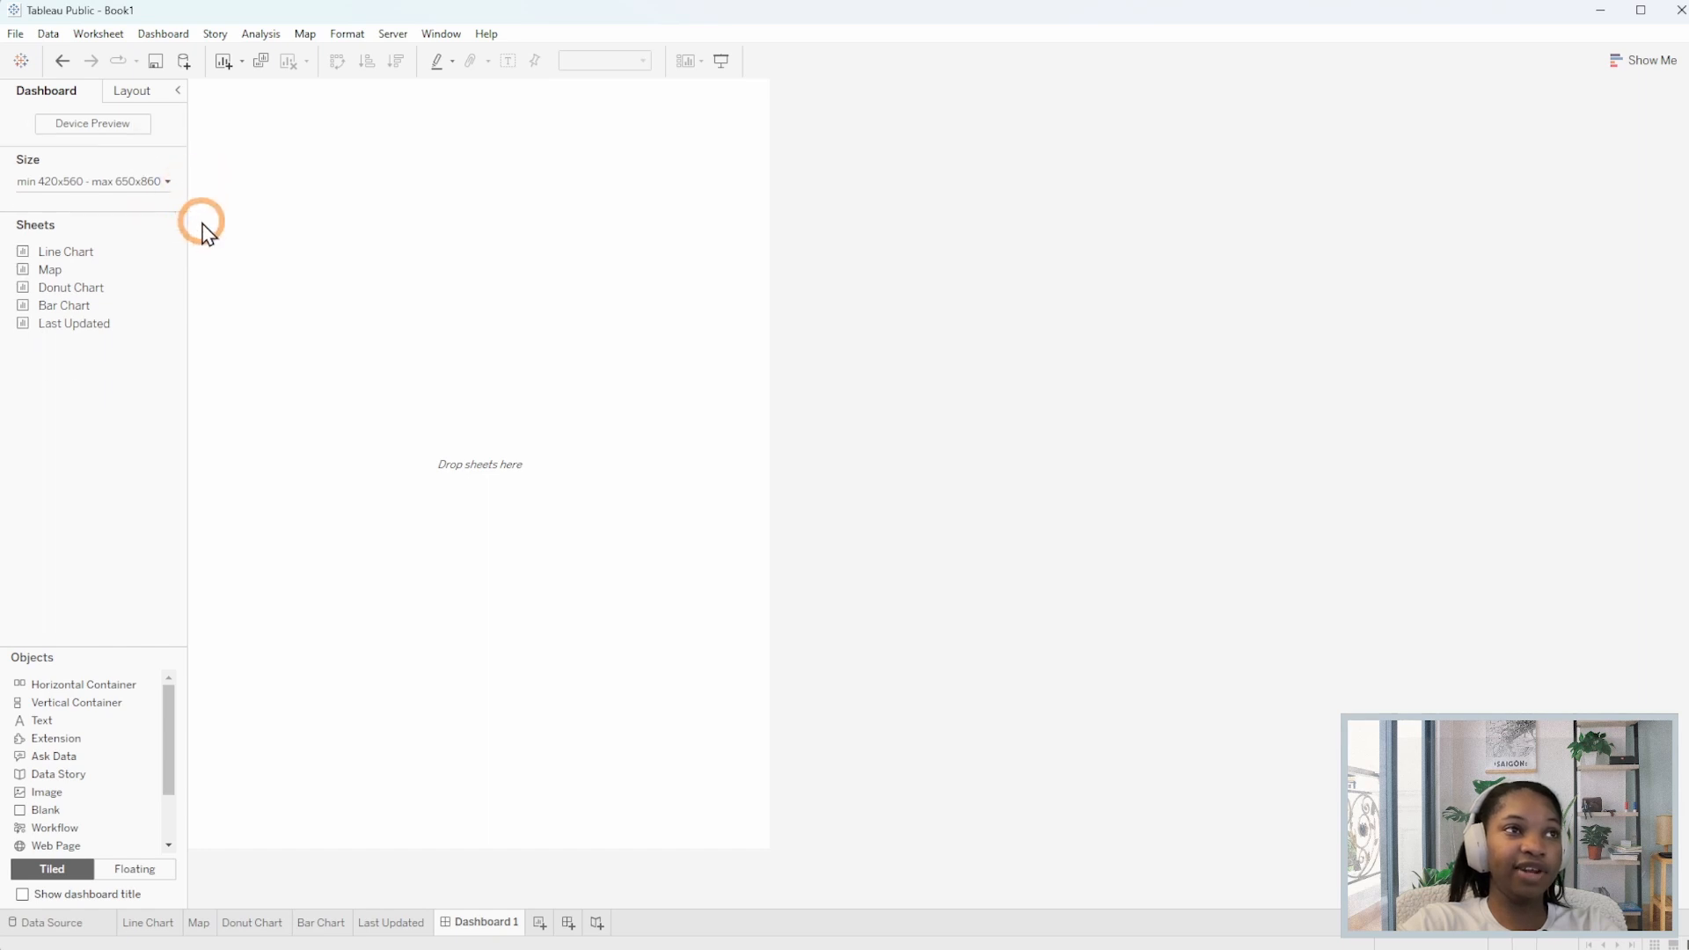
Turn off the dashboard's minimum size and set its sizing mode to Fixed size.
{"action": "left_click", "coordinate": [132, 182]}
{"action": "left_click", "coordinate": [33, 236]}
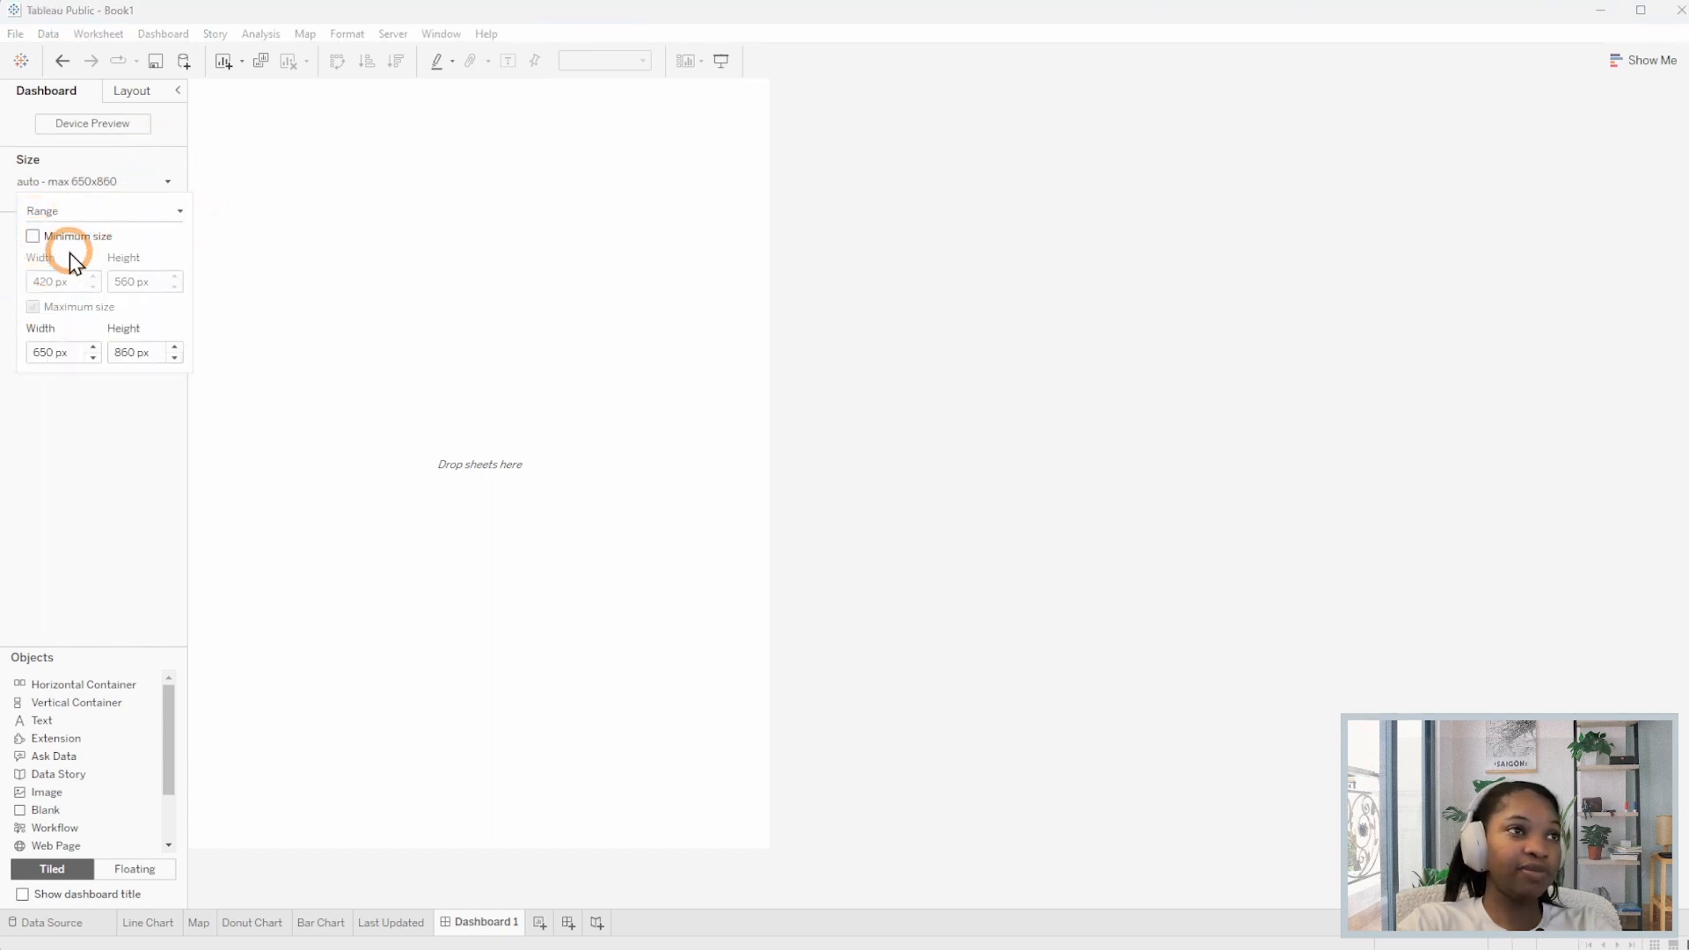
{"action": "left_click", "coordinate": [87, 214]}
{"action": "left_click", "coordinate": [111, 230]}
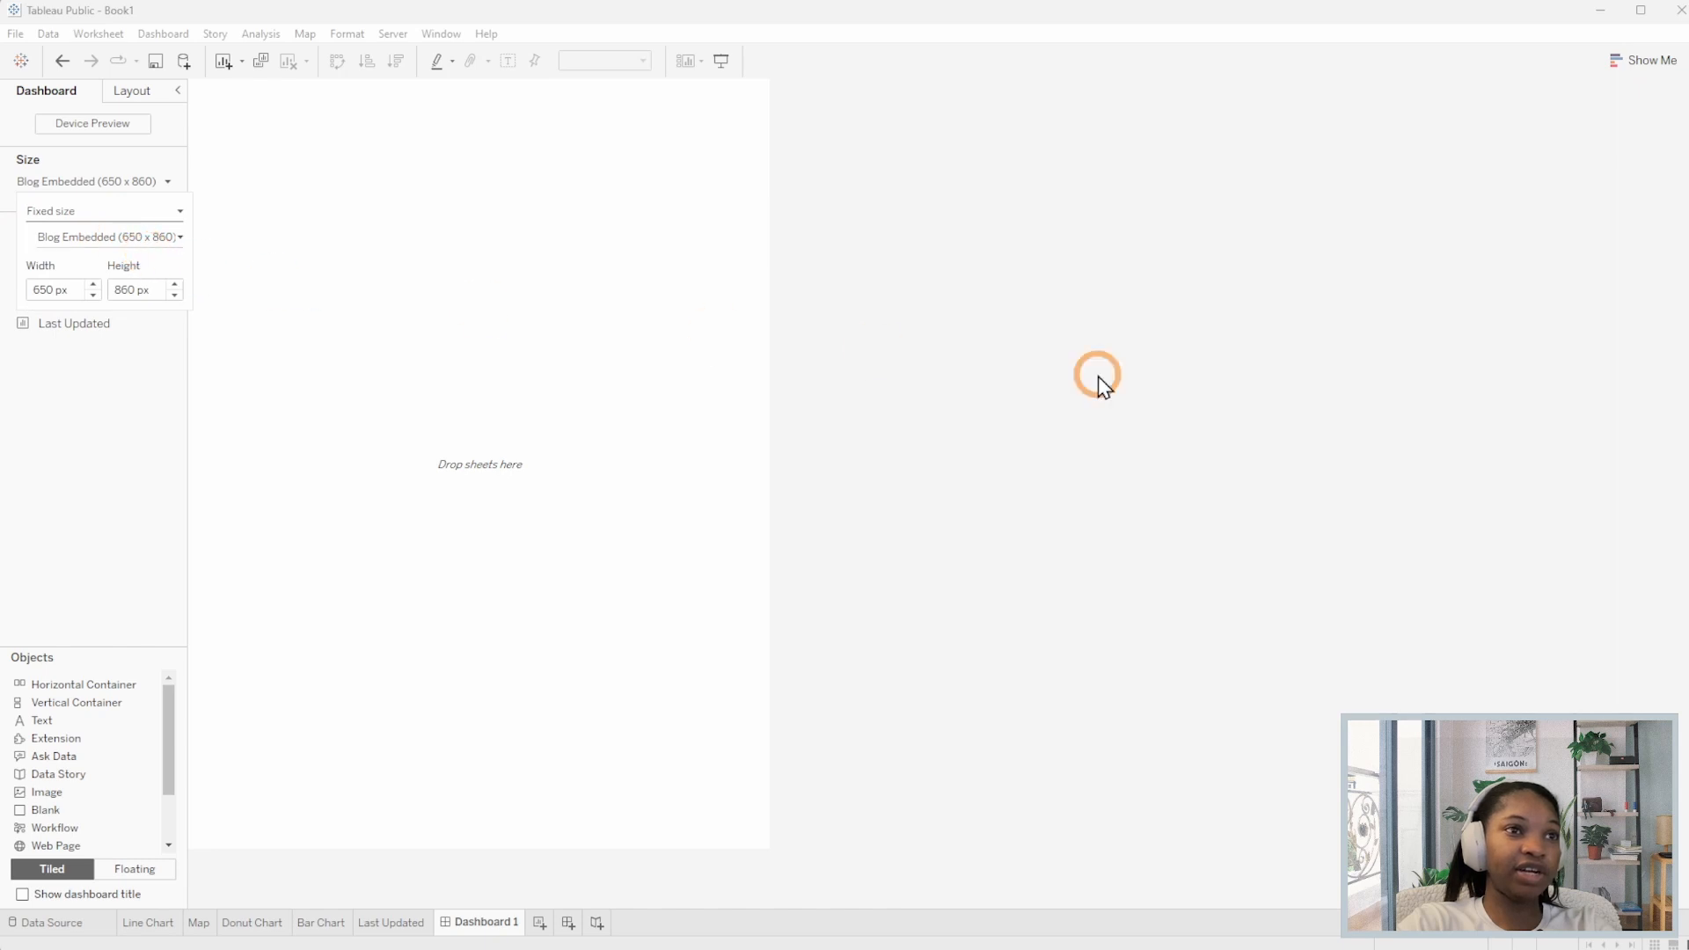
{"action": "left_click", "coordinate": [1295, 431]}
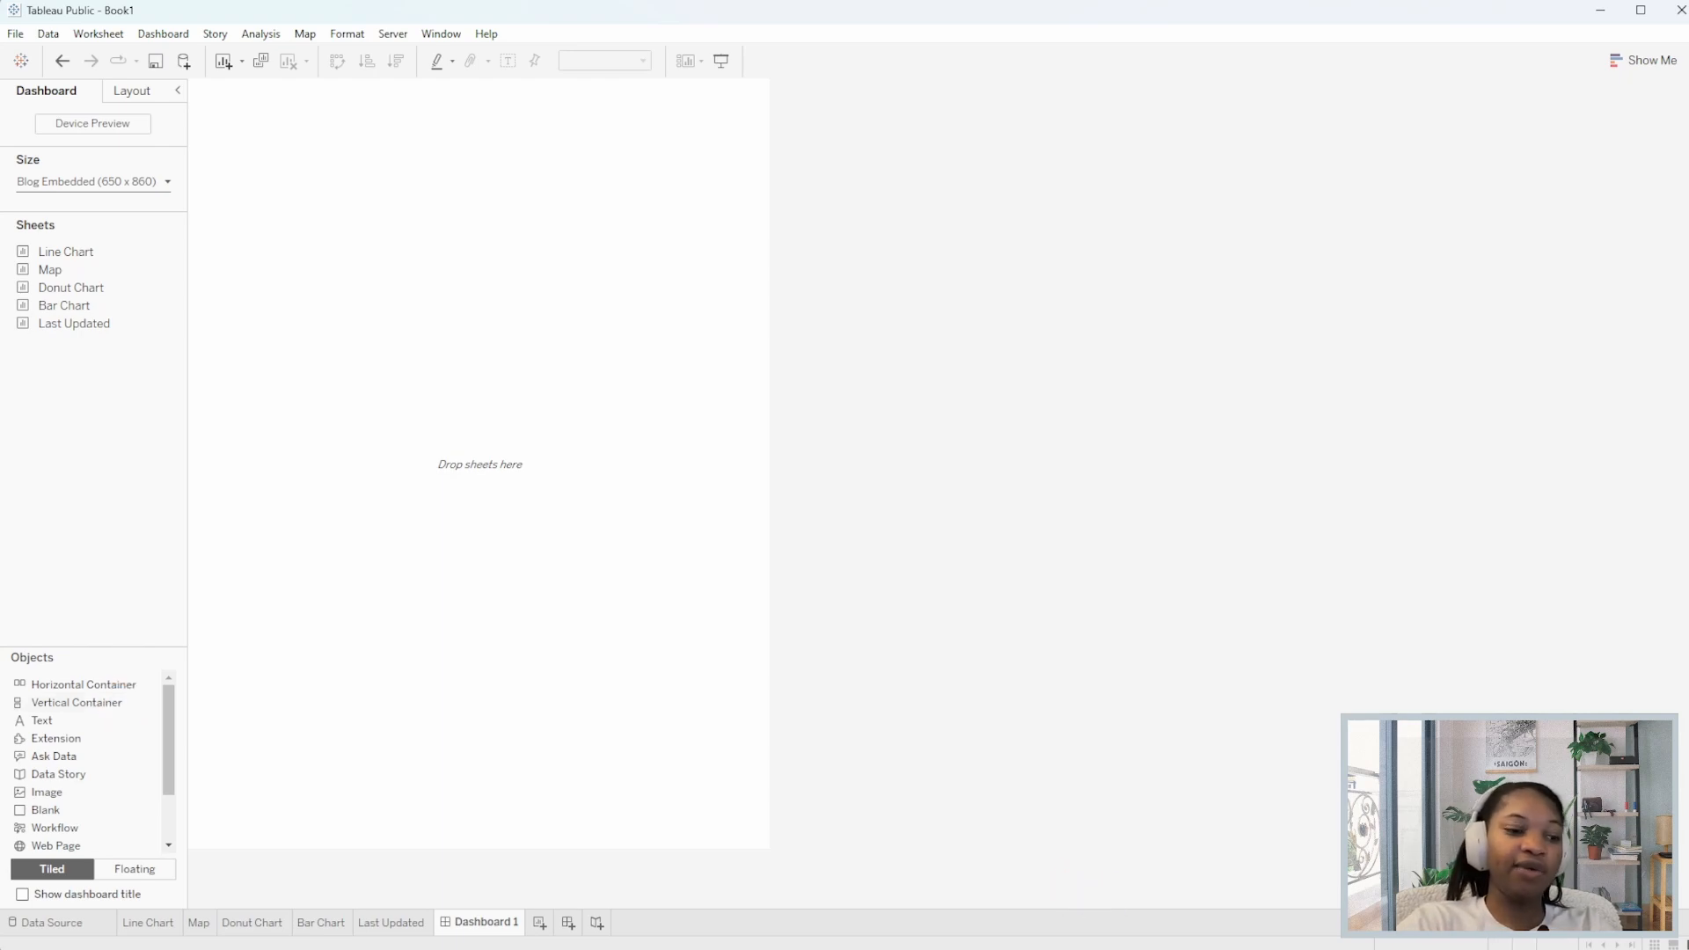
Switch to the Dashboard Image.png reference in the photo viewer, enlarge it and examine how the header and chart sections are laid out.
{"action": "key", "text": "super"}
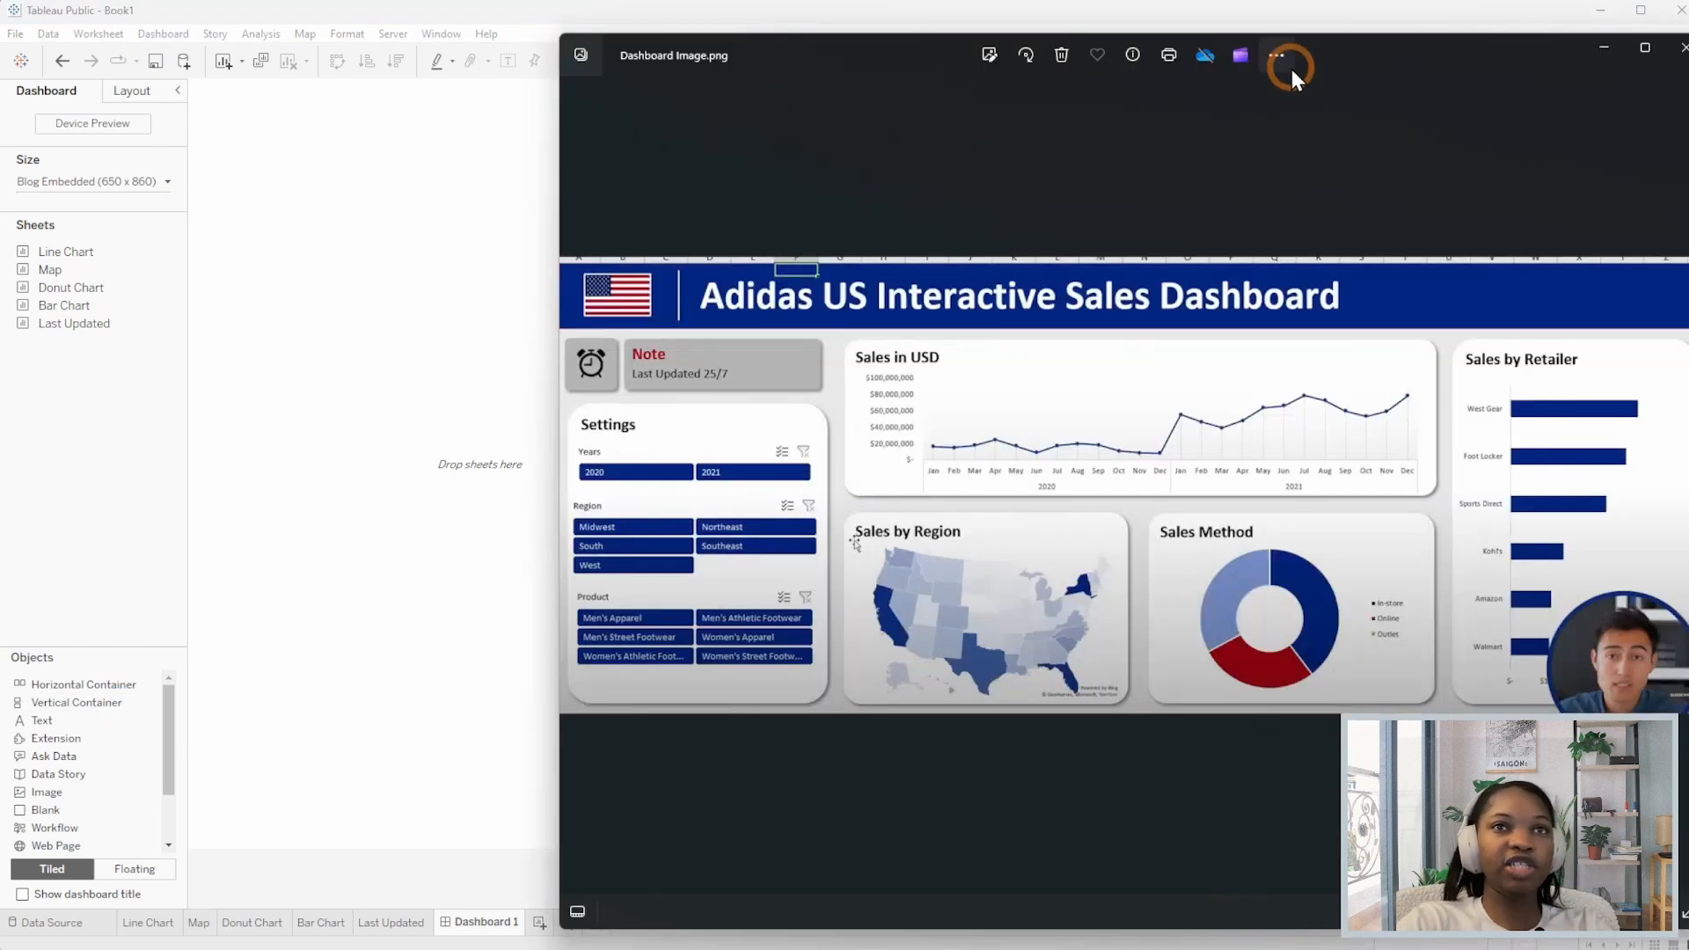
{"action": "left_click_drag", "start_coordinate": [1350, 47], "coordinate": [791, 13]}
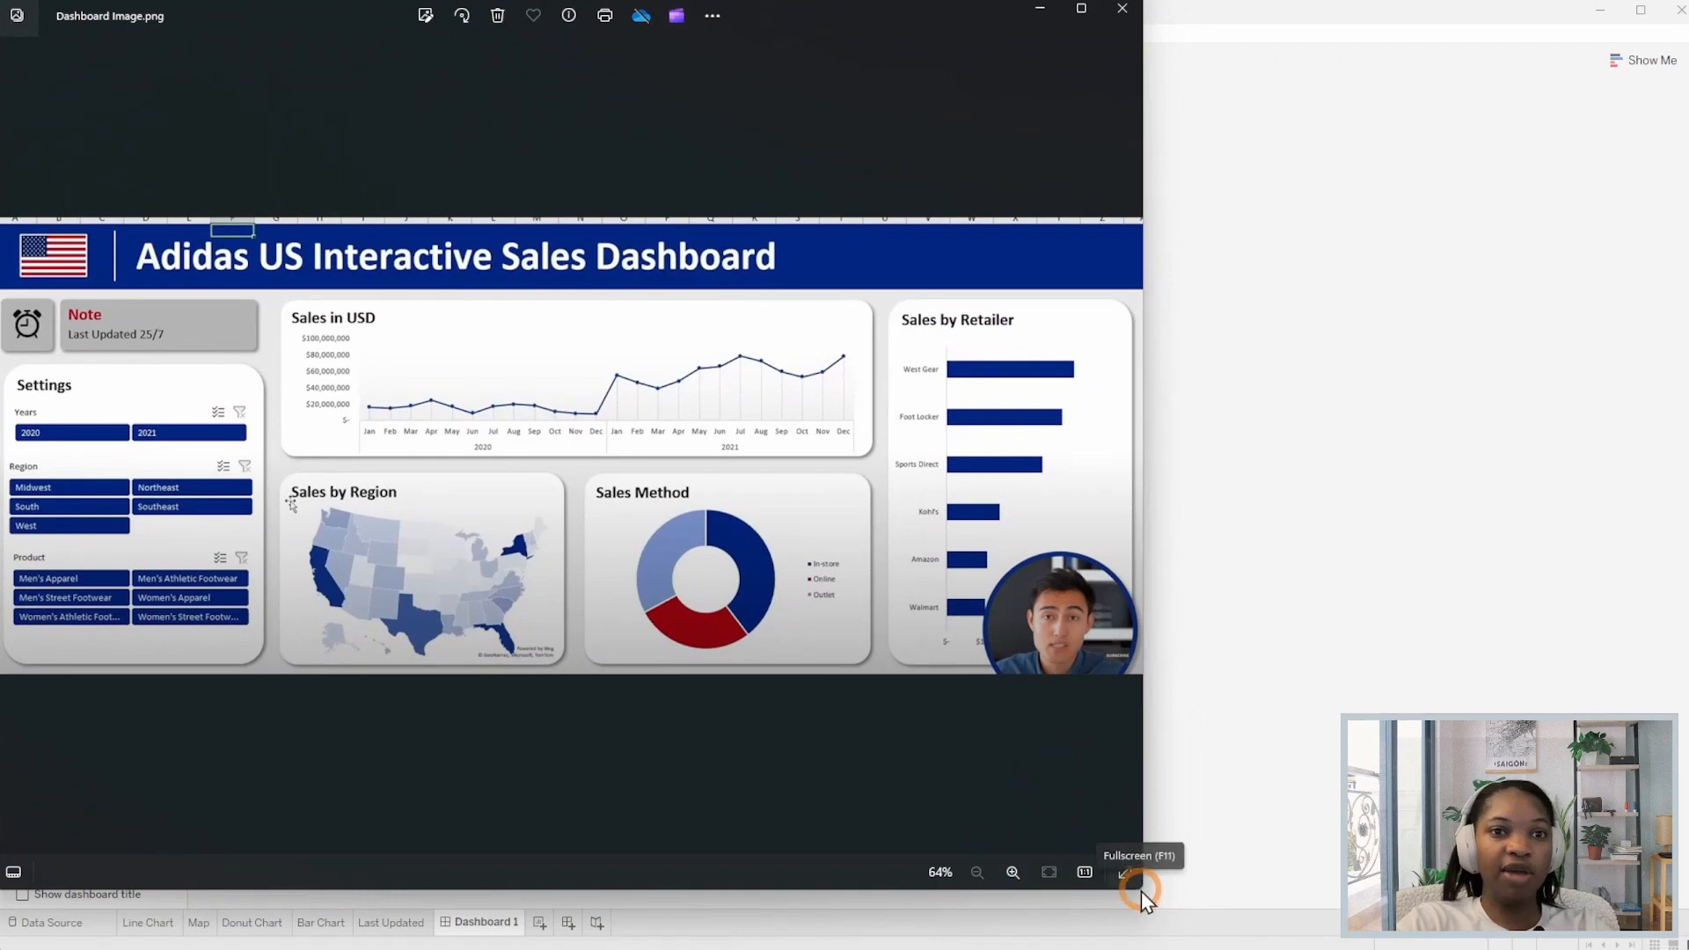
{"action": "left_click_drag", "start_coordinate": [1144, 892], "coordinate": [1300, 902]}
{"action": "left_click_drag", "start_coordinate": [1143, 890], "coordinate": [1682, 941]}
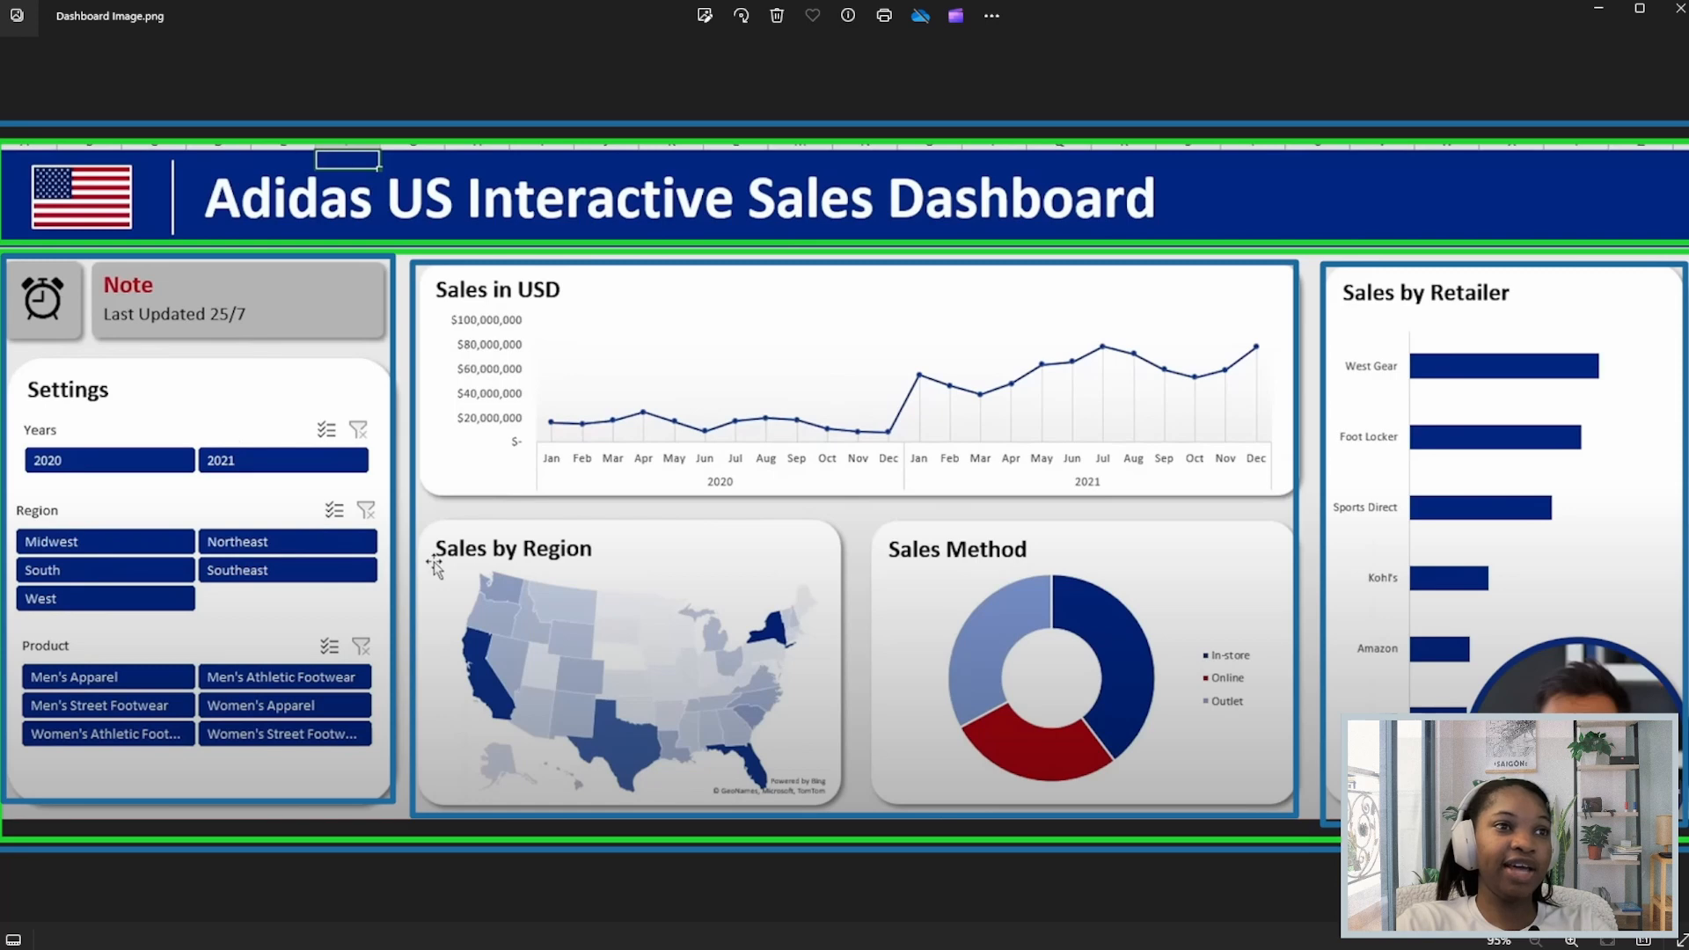
{"action": "mouse_move", "coordinate": [418, 513]}
{"action": "left_mouse_down"}
{"action": "mouse_move", "coordinate": [816, 694]}
{"action": "mouse_move", "coordinate": [1205, 821]}
{"action": "mouse_move", "coordinate": [1287, 811]}
{"action": "left_mouse_up"}
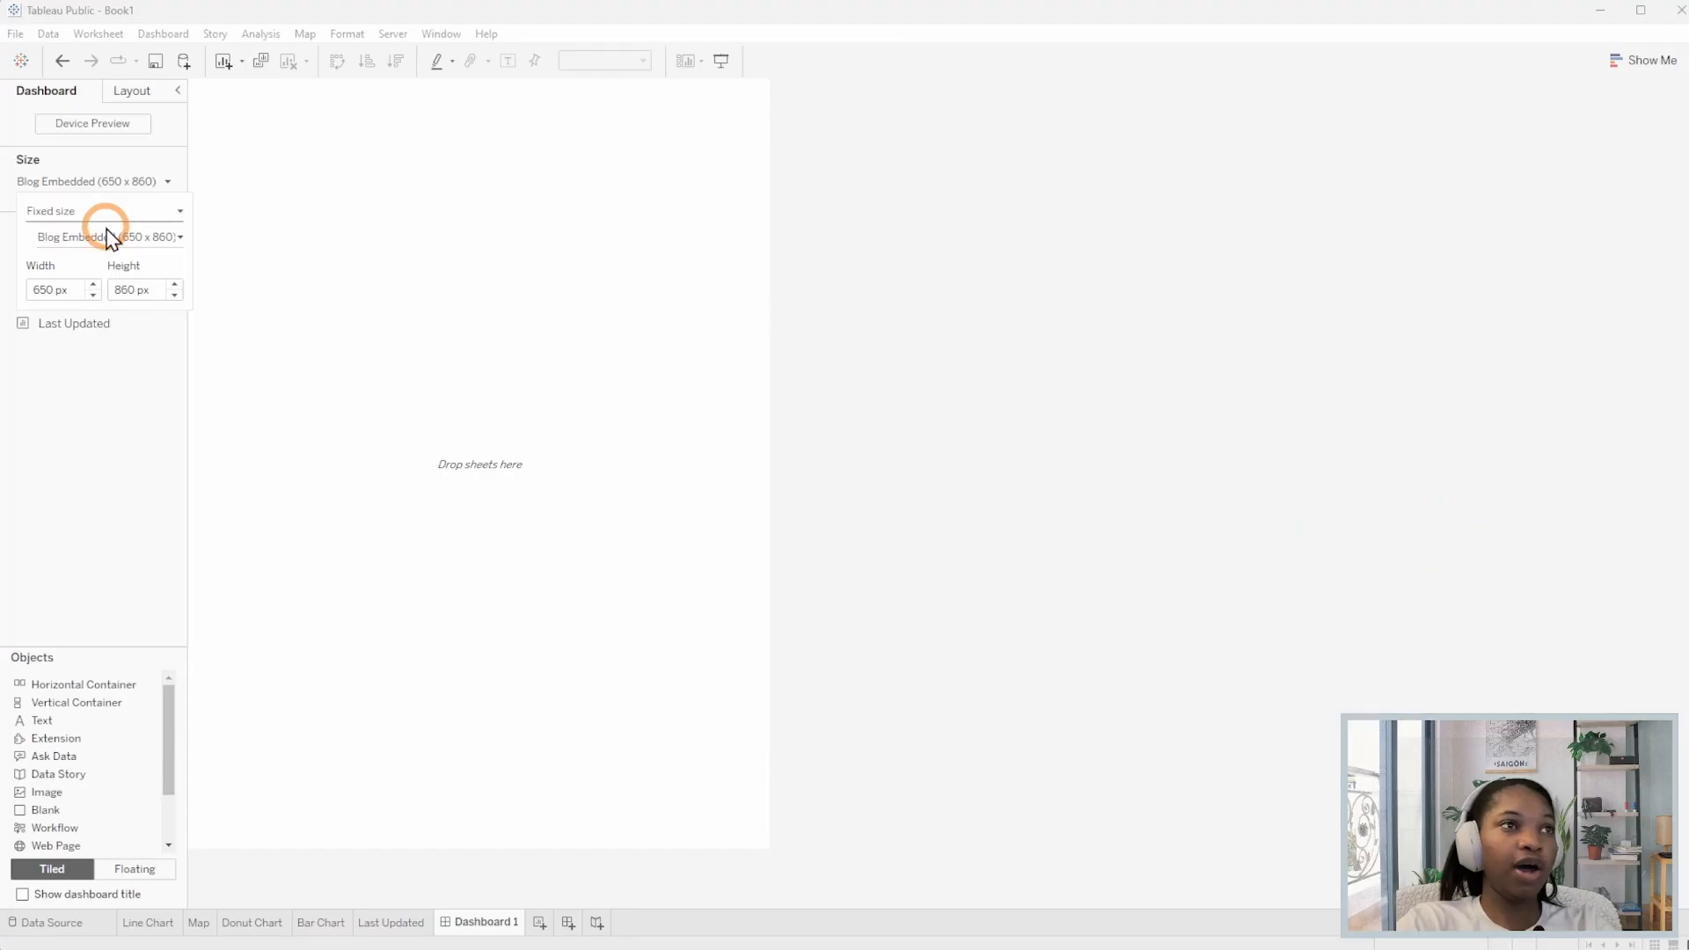
Back in Tableau, set the dashboard's fixed size to 1250 px wide and 800 px high.
{"action": "left_click", "coordinate": [102, 212]}
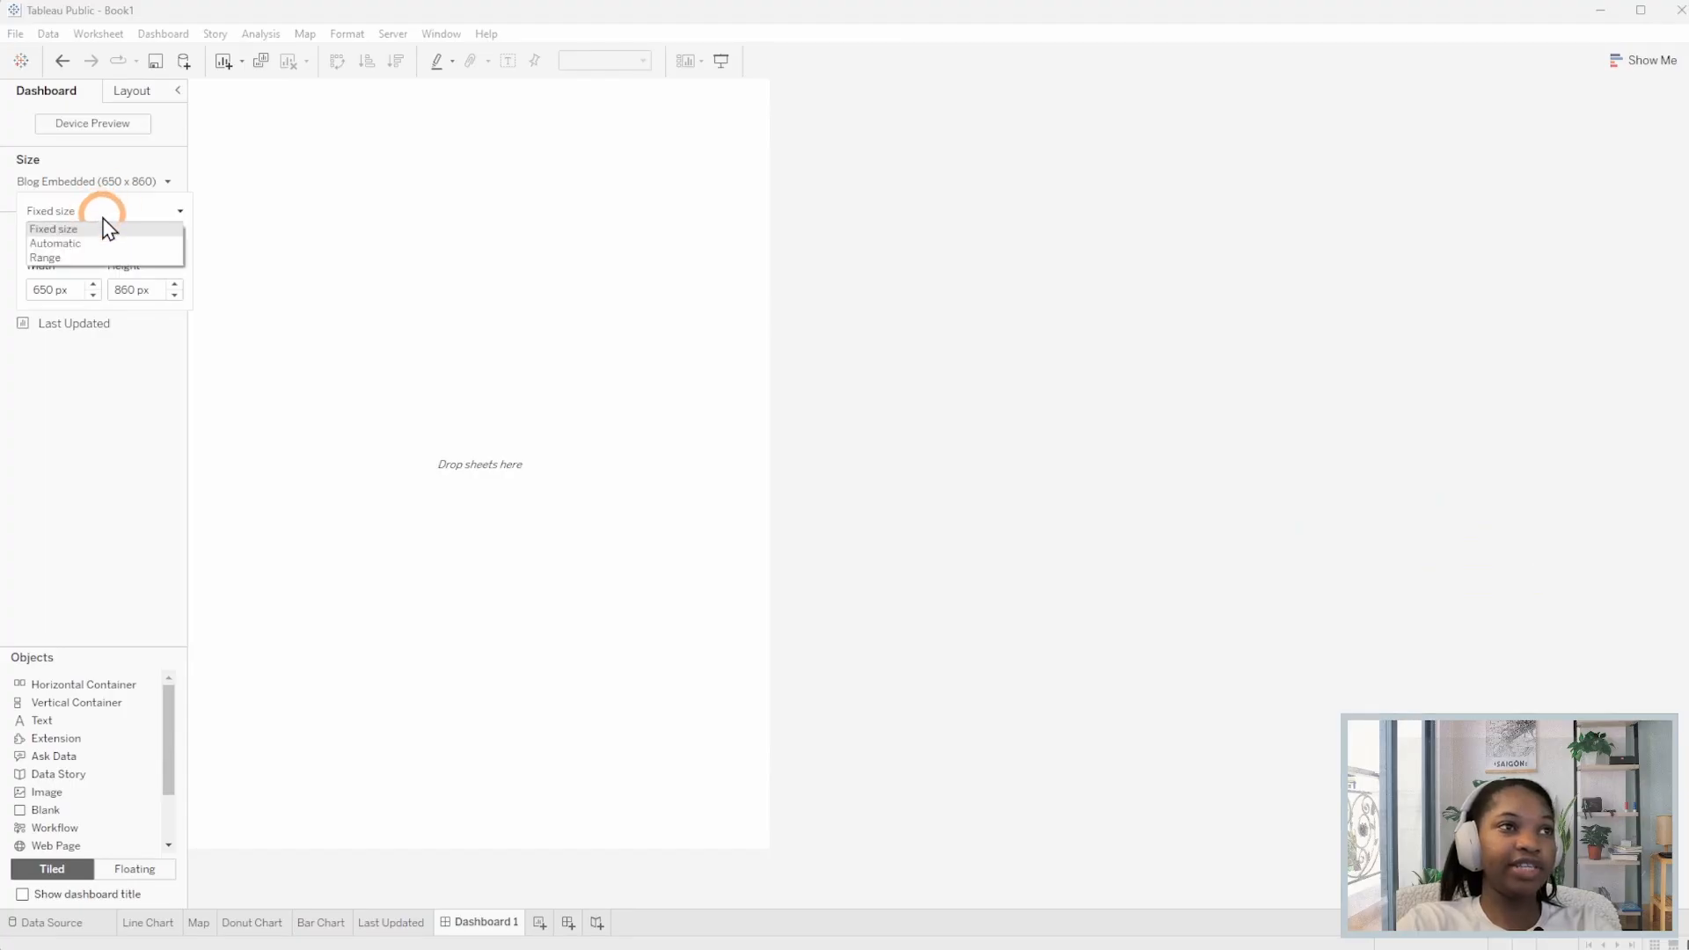
{"action": "left_click", "coordinate": [104, 227]}
{"action": "left_click", "coordinate": [44, 290]}
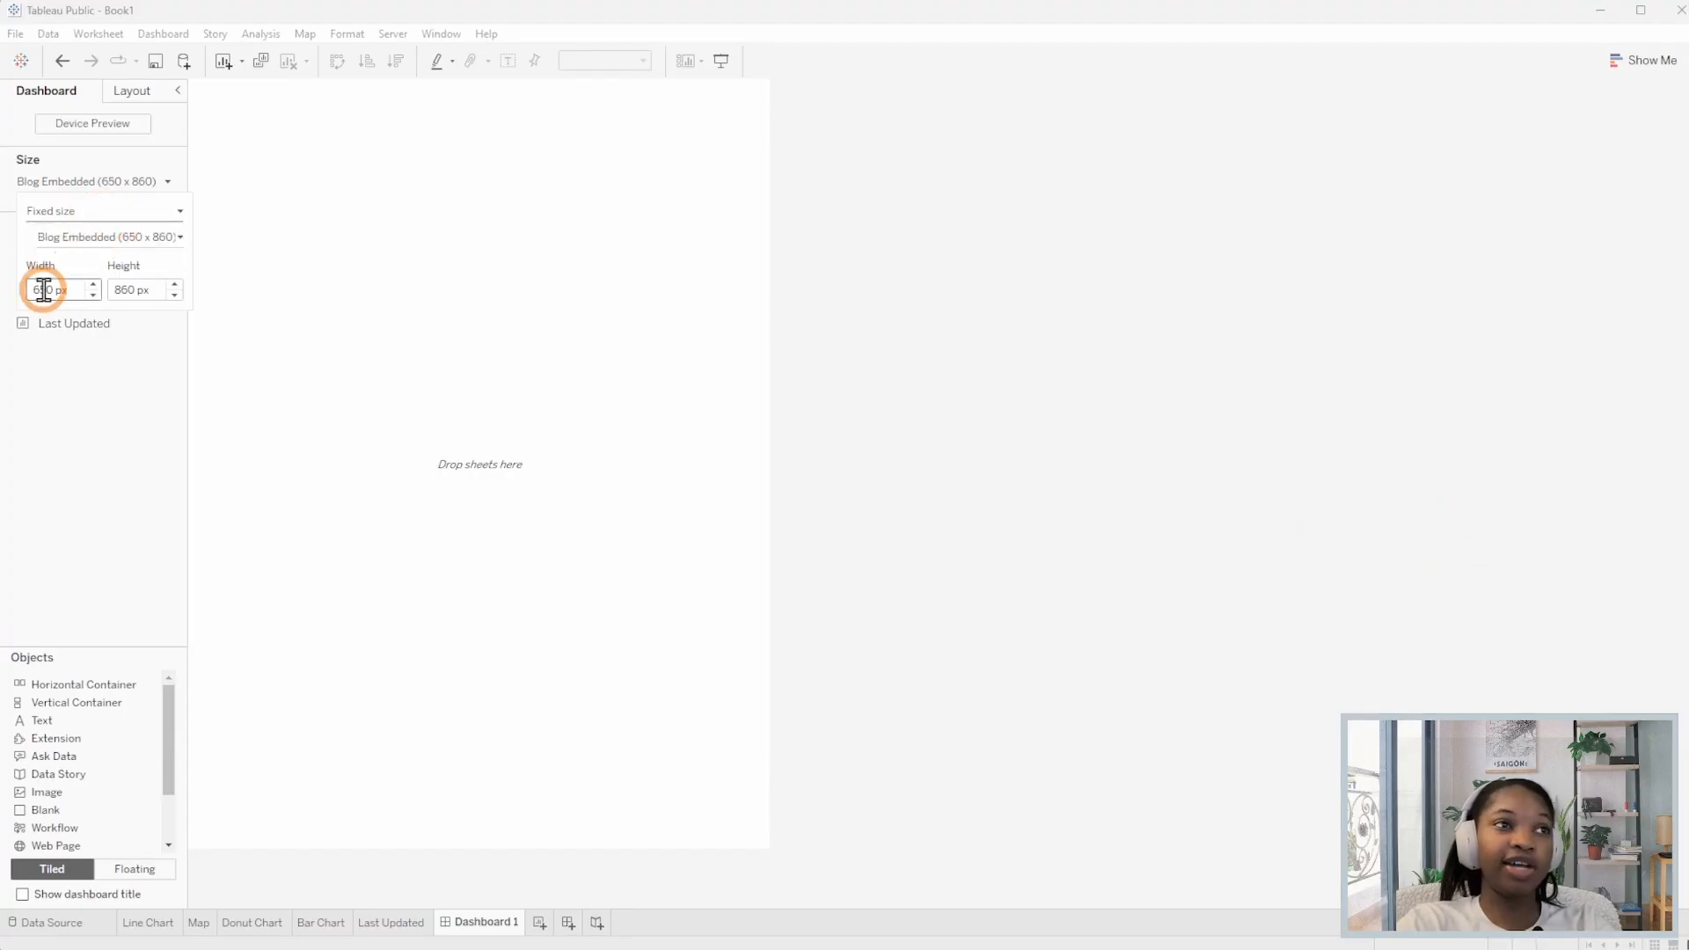
{"action": "double_click", "coordinate": [43, 289]}
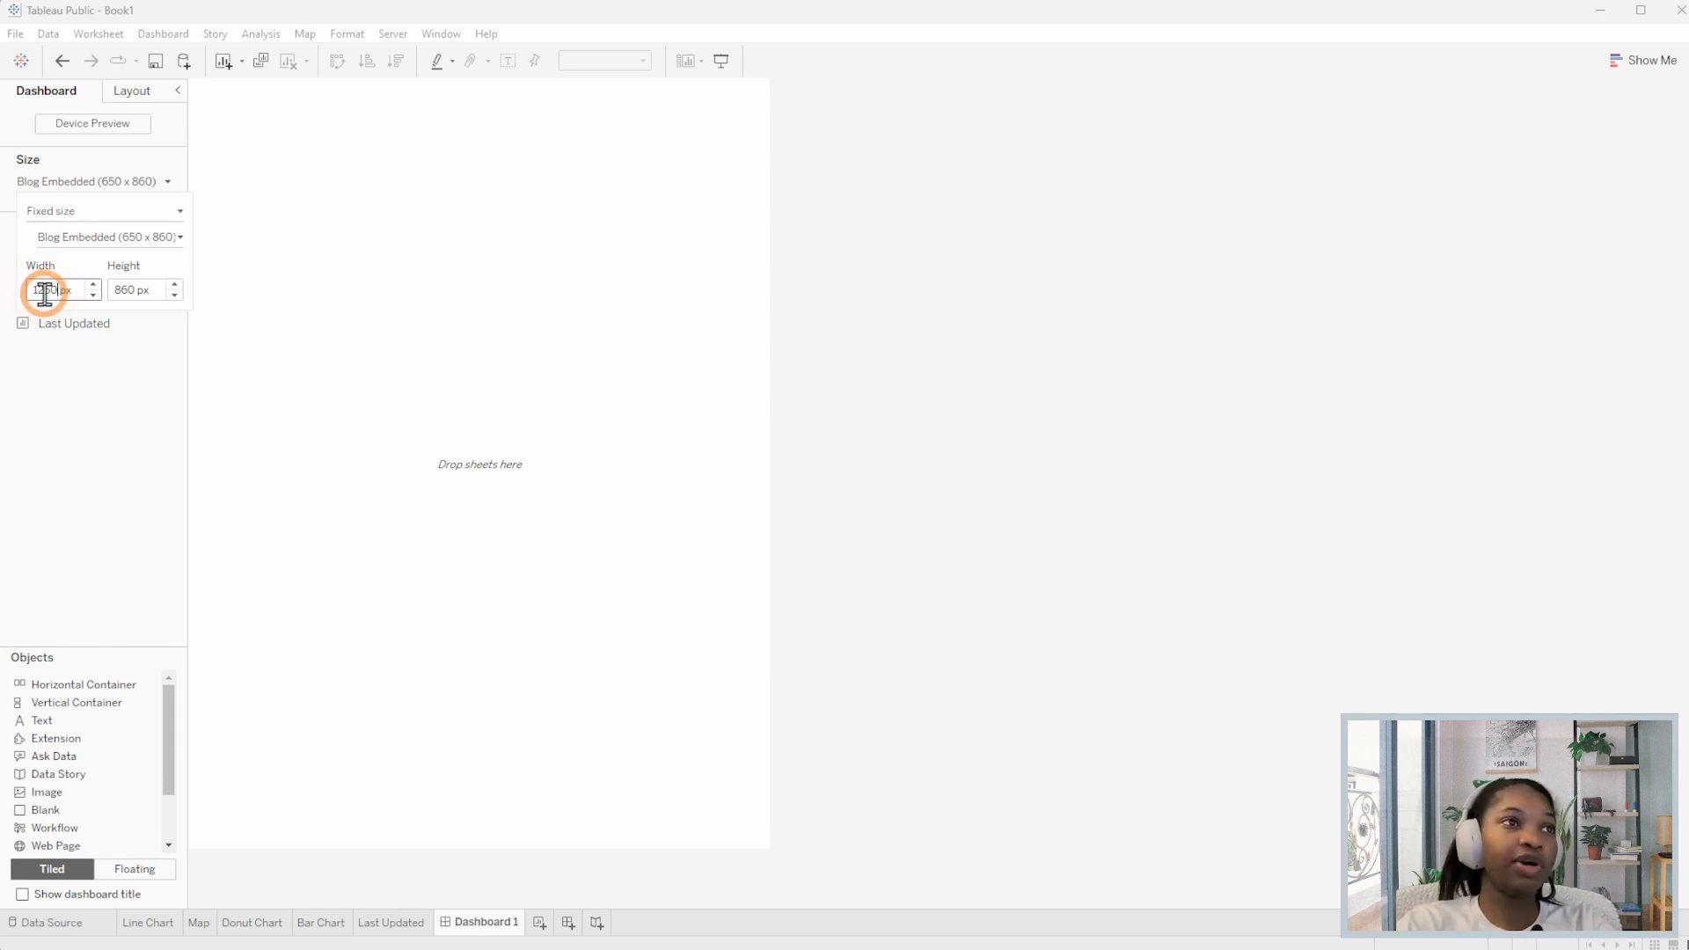
{"action": "type", "text": "1250"}
{"action": "key", "text": "Return"}
{"action": "left_click", "coordinate": [129, 288]}
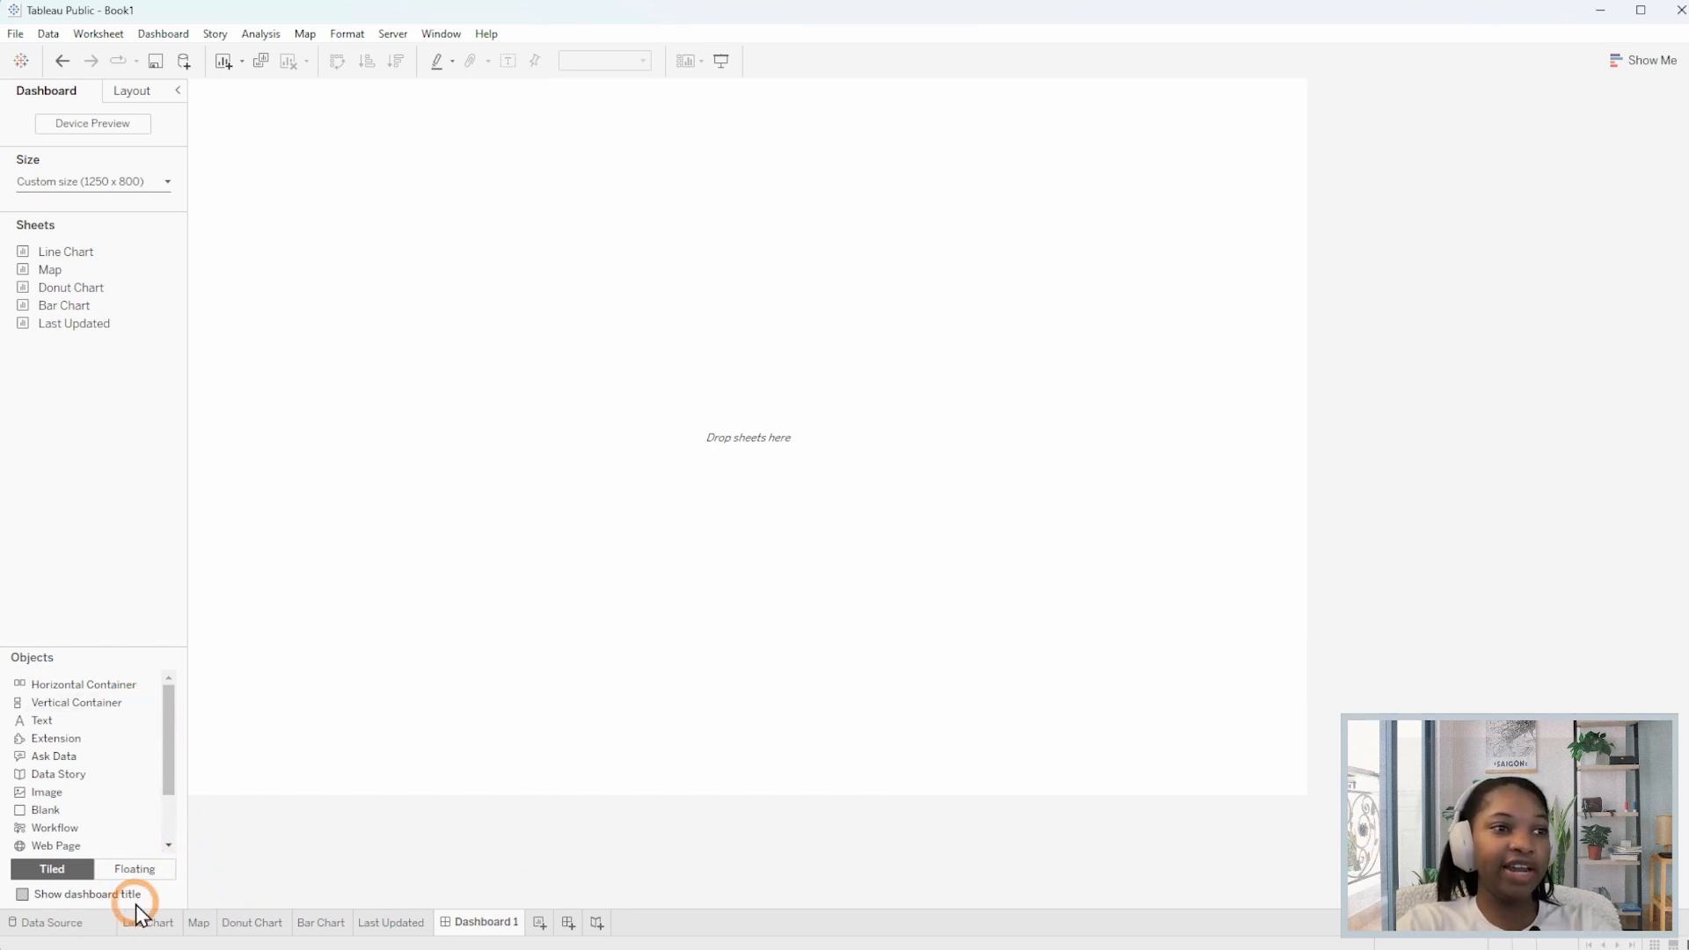
Add a floating vertical container positioned at x 0, y 0 and size it to fill the 1250 by 800 dashboard.
{"action": "left_click", "coordinate": [137, 871]}
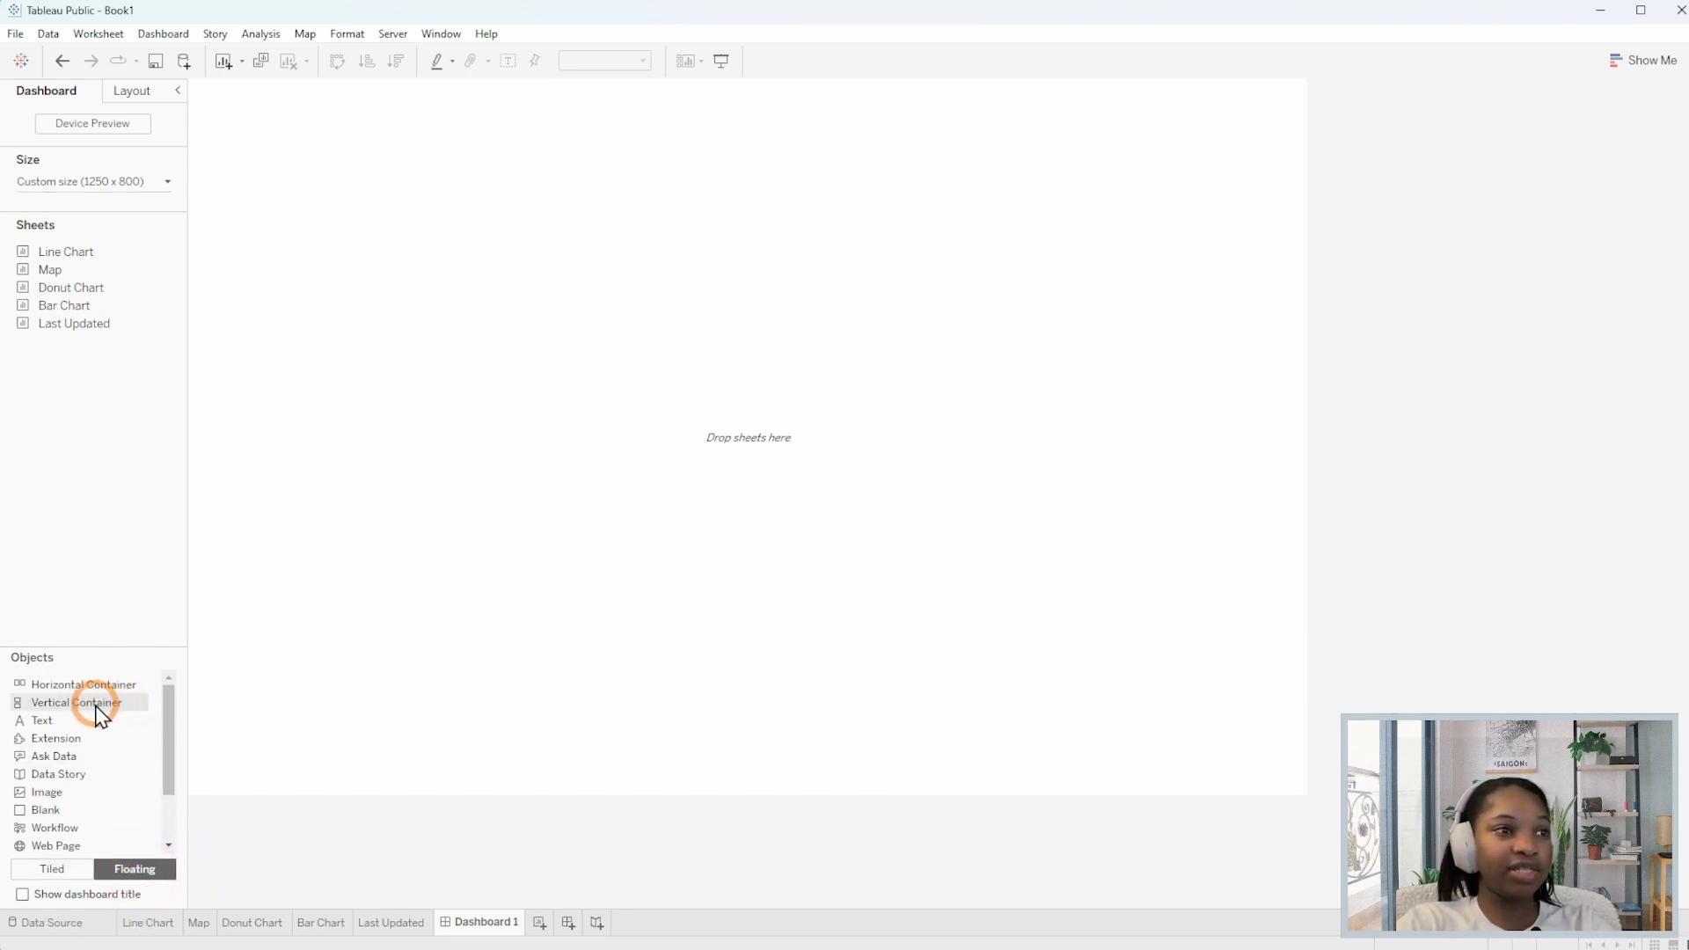
{"action": "left_click_drag", "start_coordinate": [98, 701], "coordinate": [479, 308]}
{"action": "left_click", "coordinate": [130, 91]}
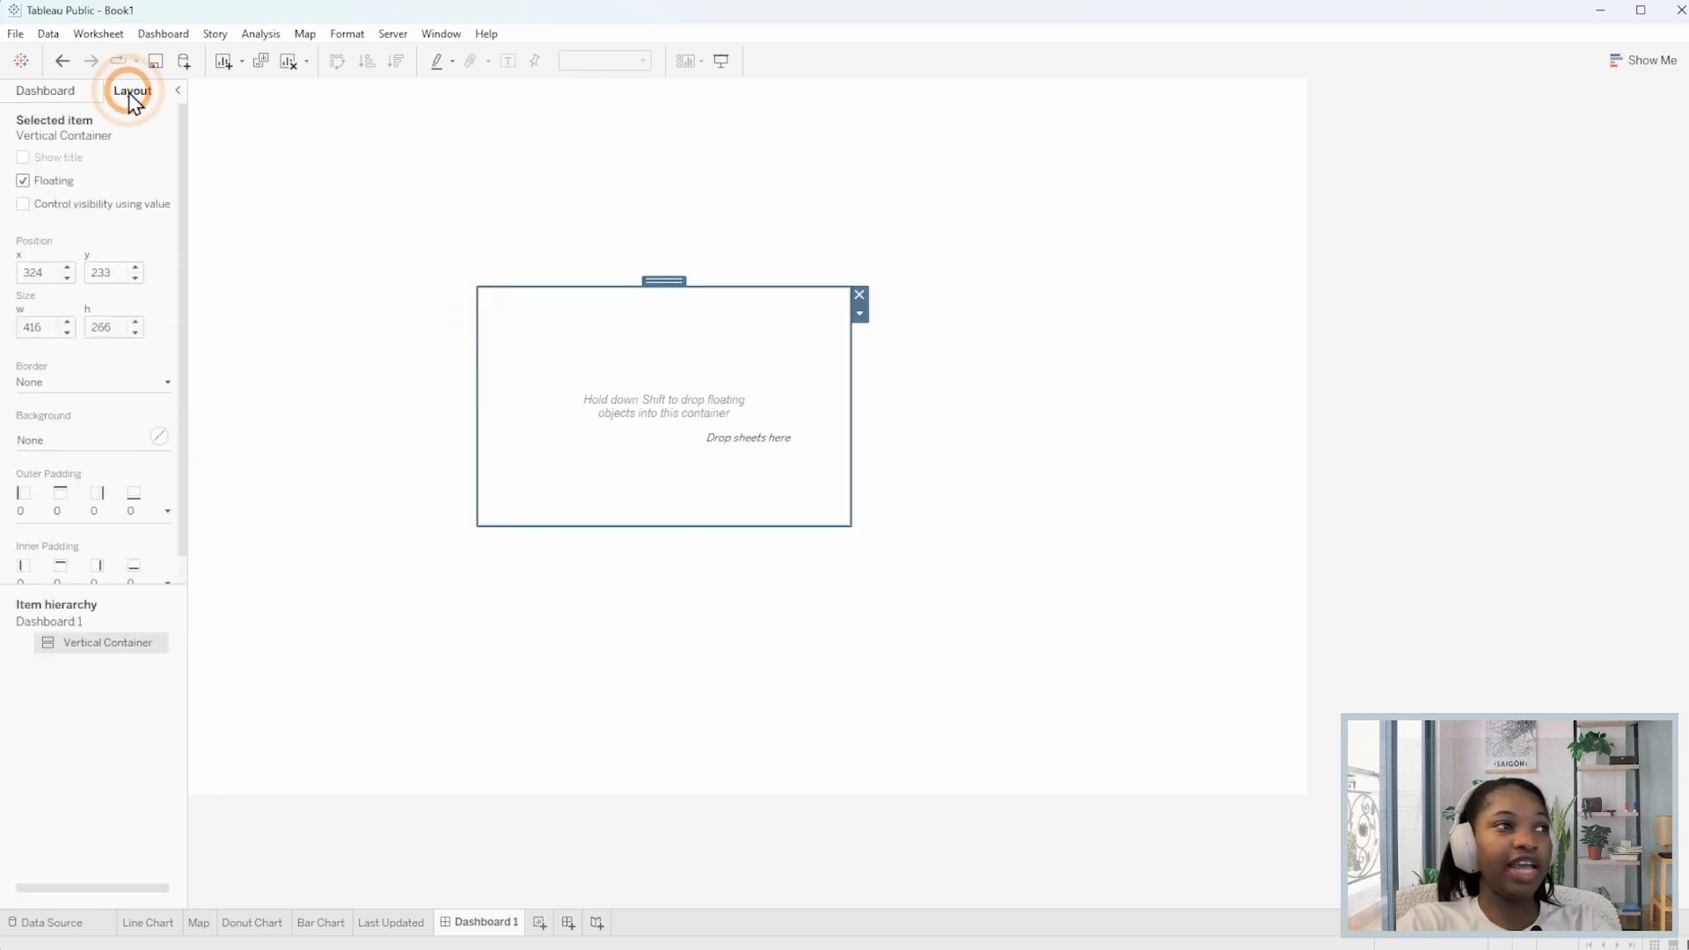
{"action": "left_click", "coordinate": [39, 273]}
{"action": "double_click", "coordinate": [38, 274]}
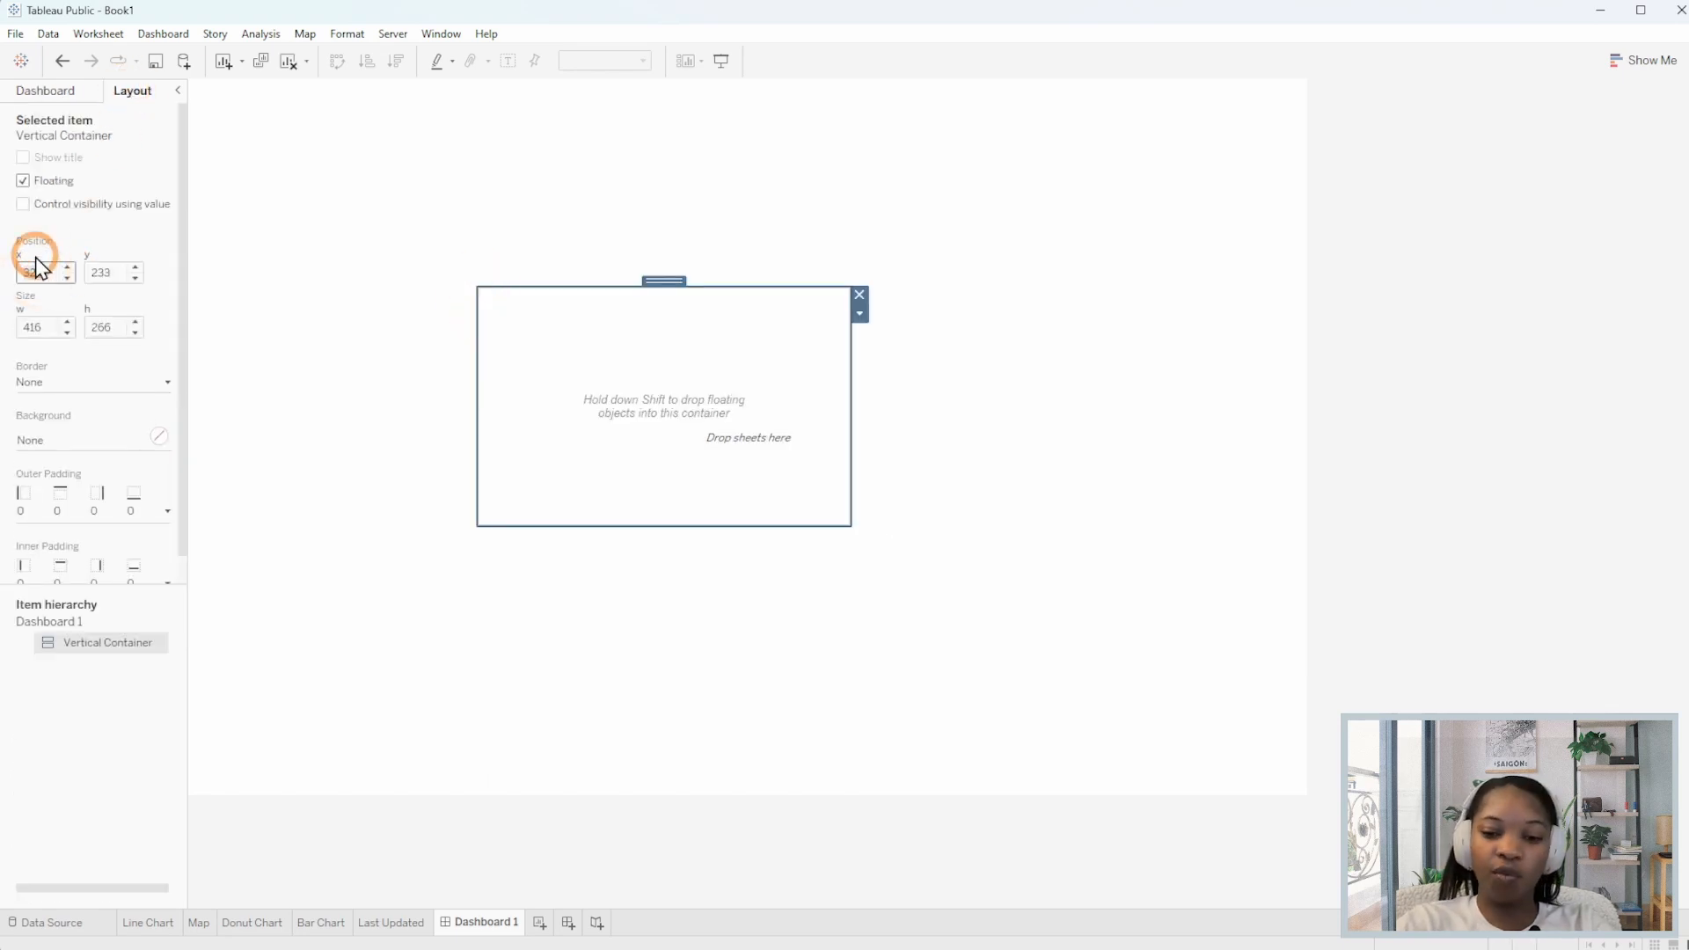
{"action": "key", "text": "Return"}
{"action": "double_click", "coordinate": [113, 272]}
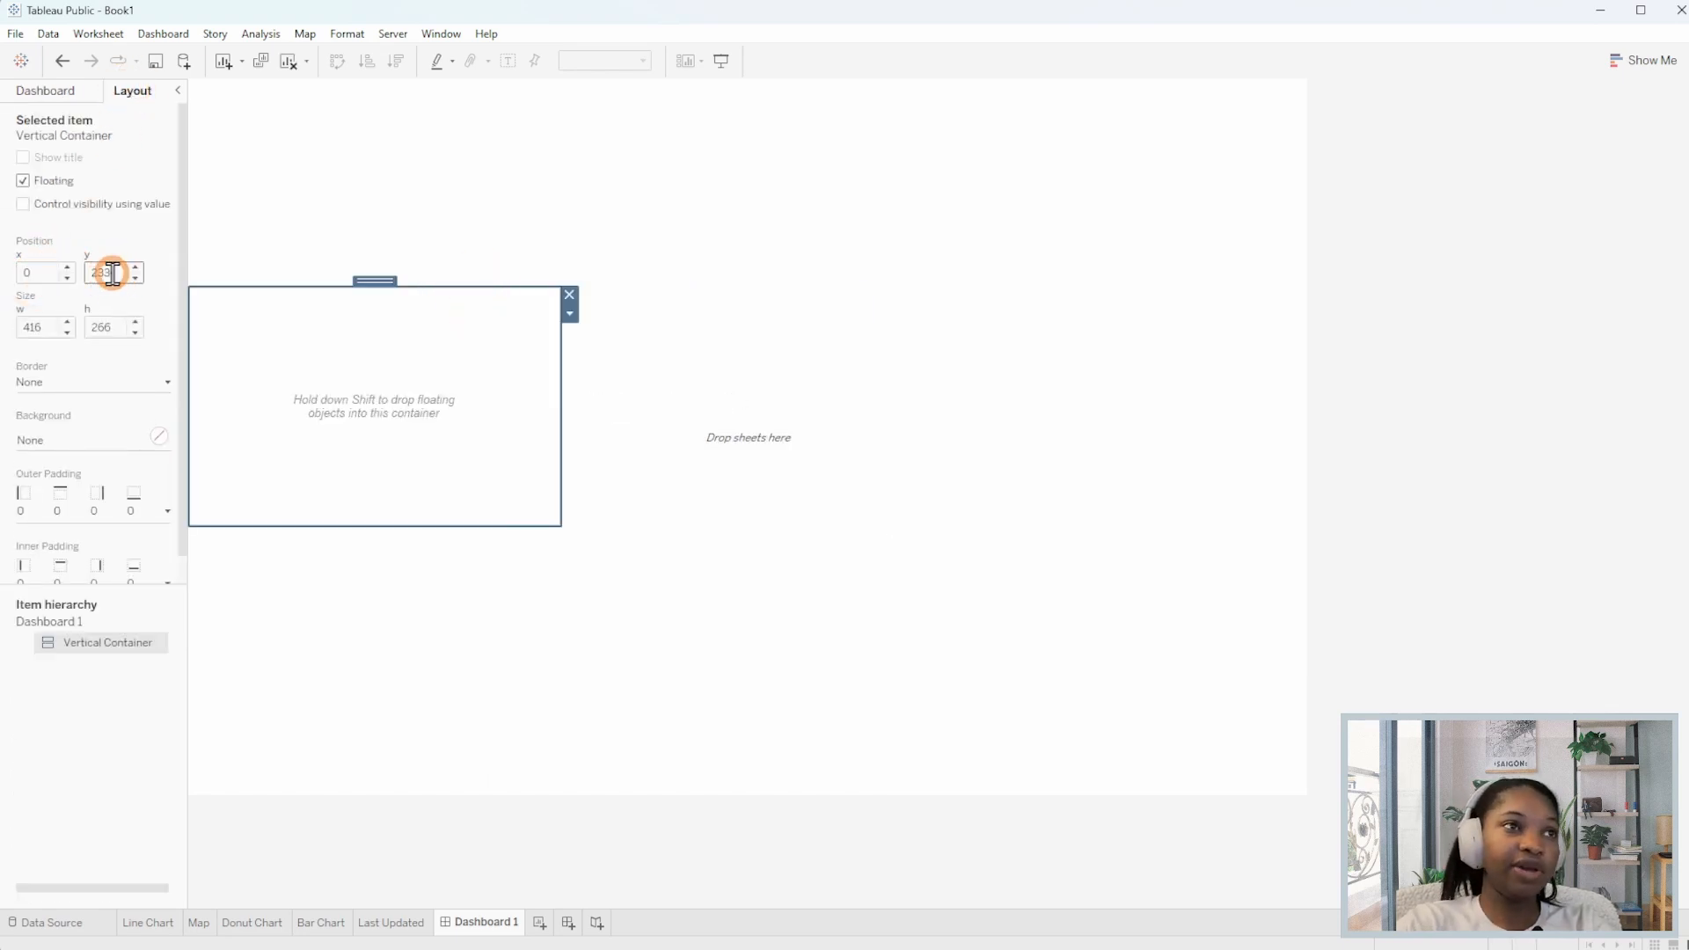
{"action": "key", "text": "Return"}
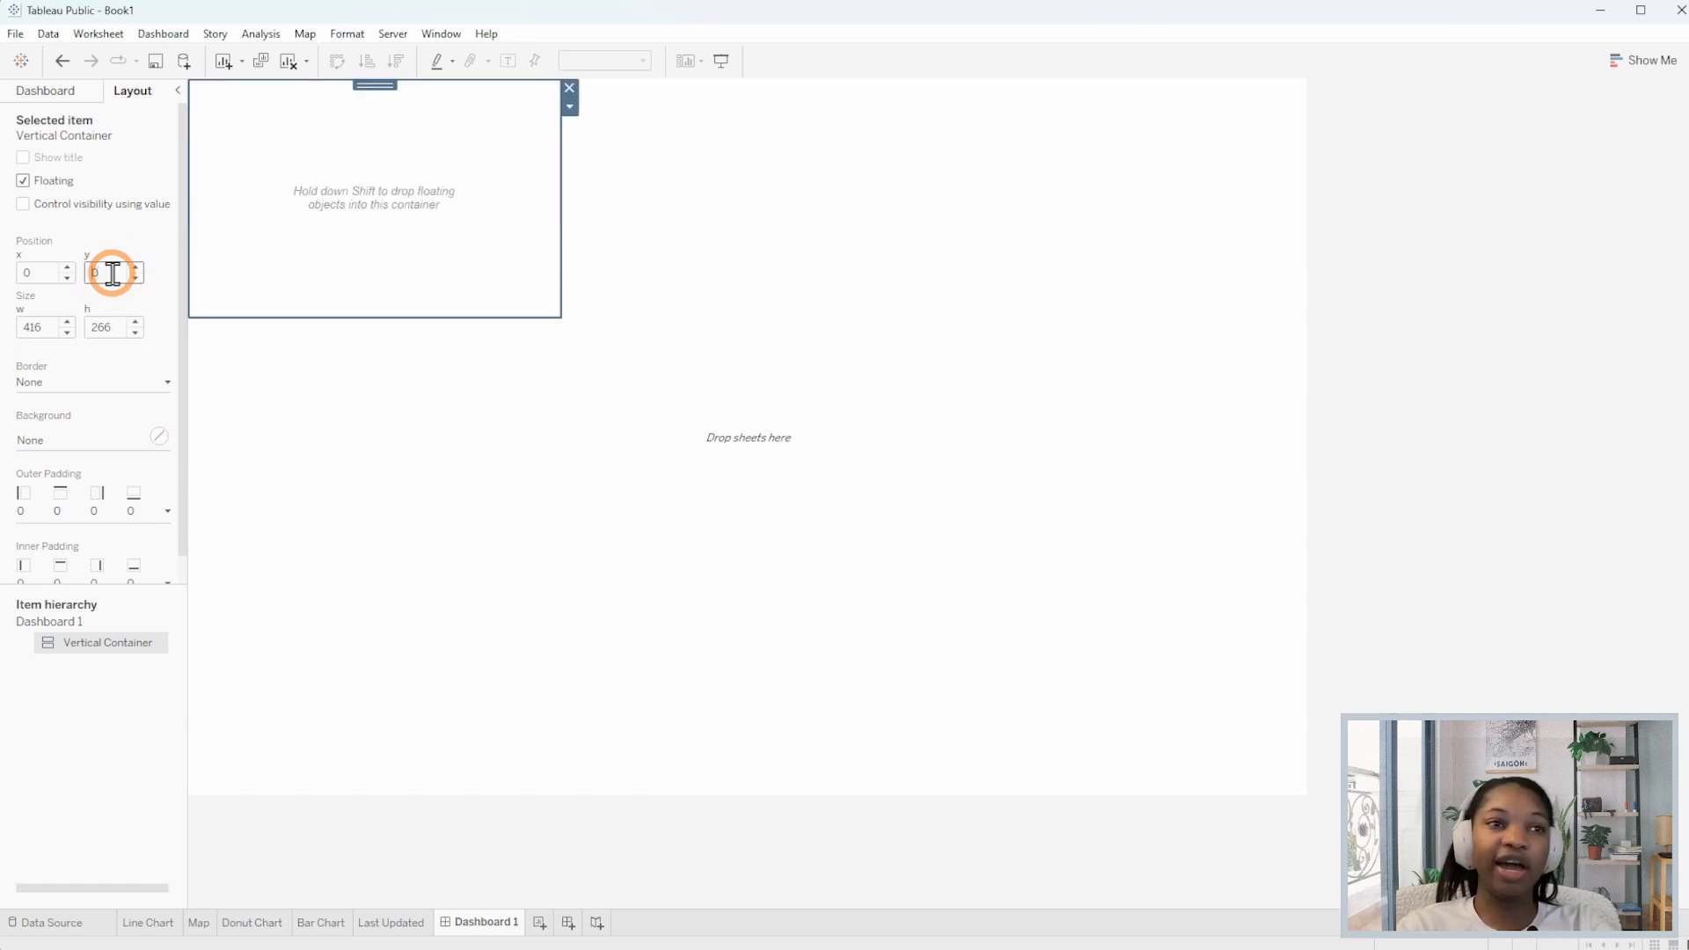
{"action": "left_click", "coordinate": [34, 328]}
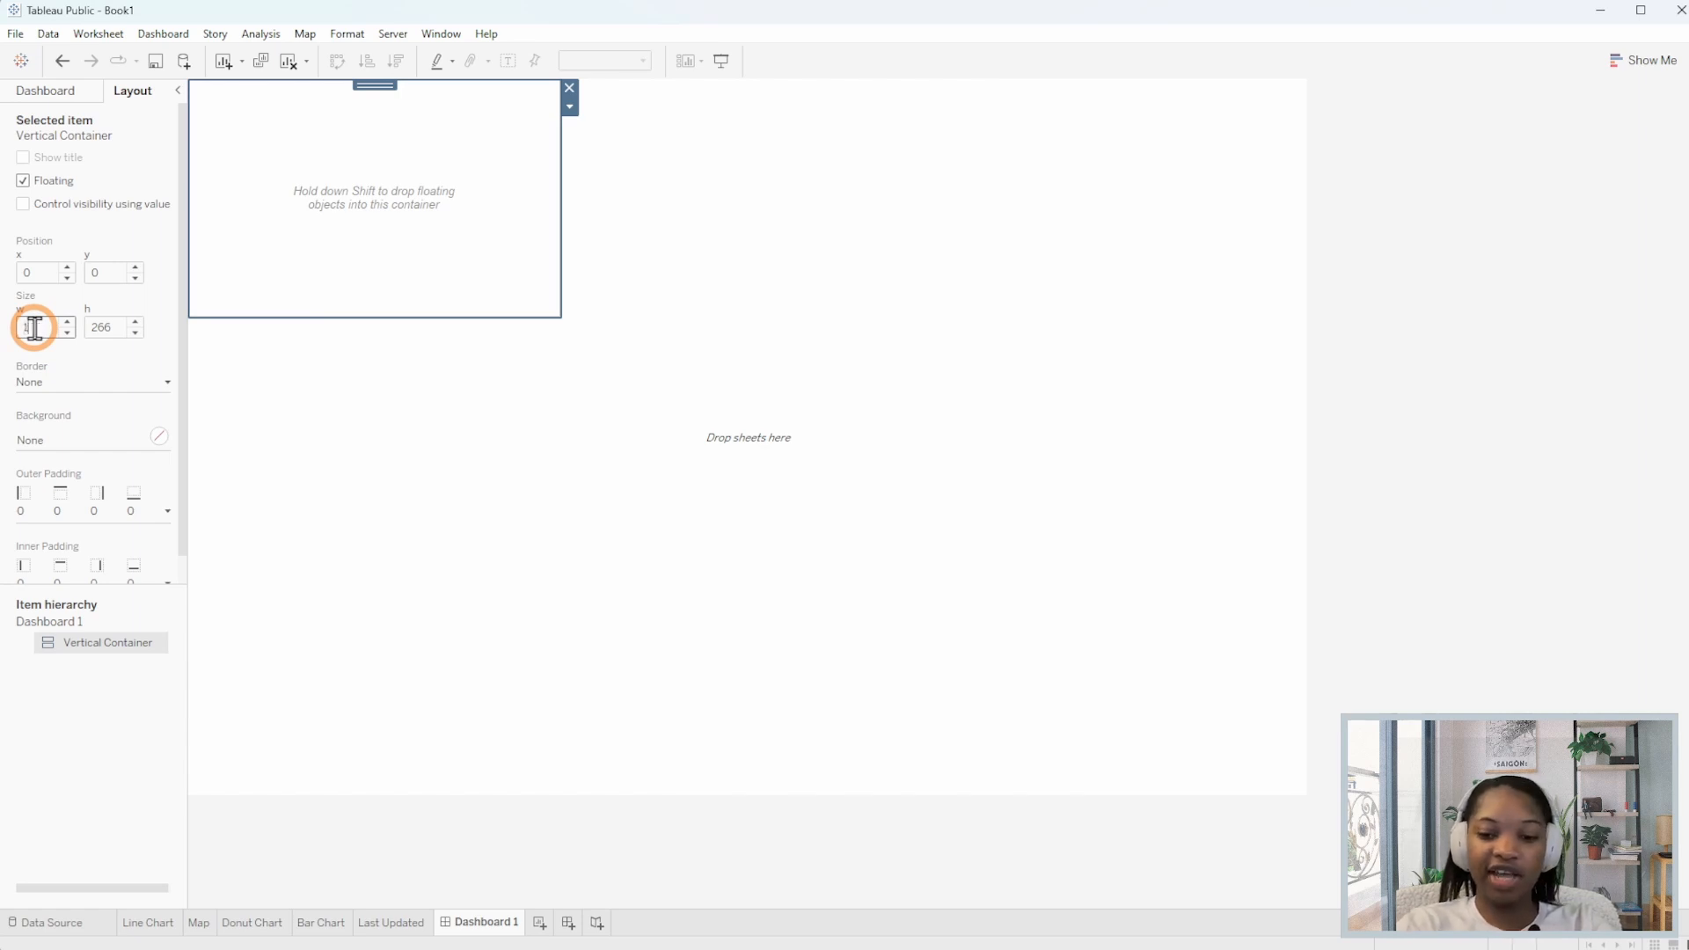
{"action": "left_click", "coordinate": [100, 327]}
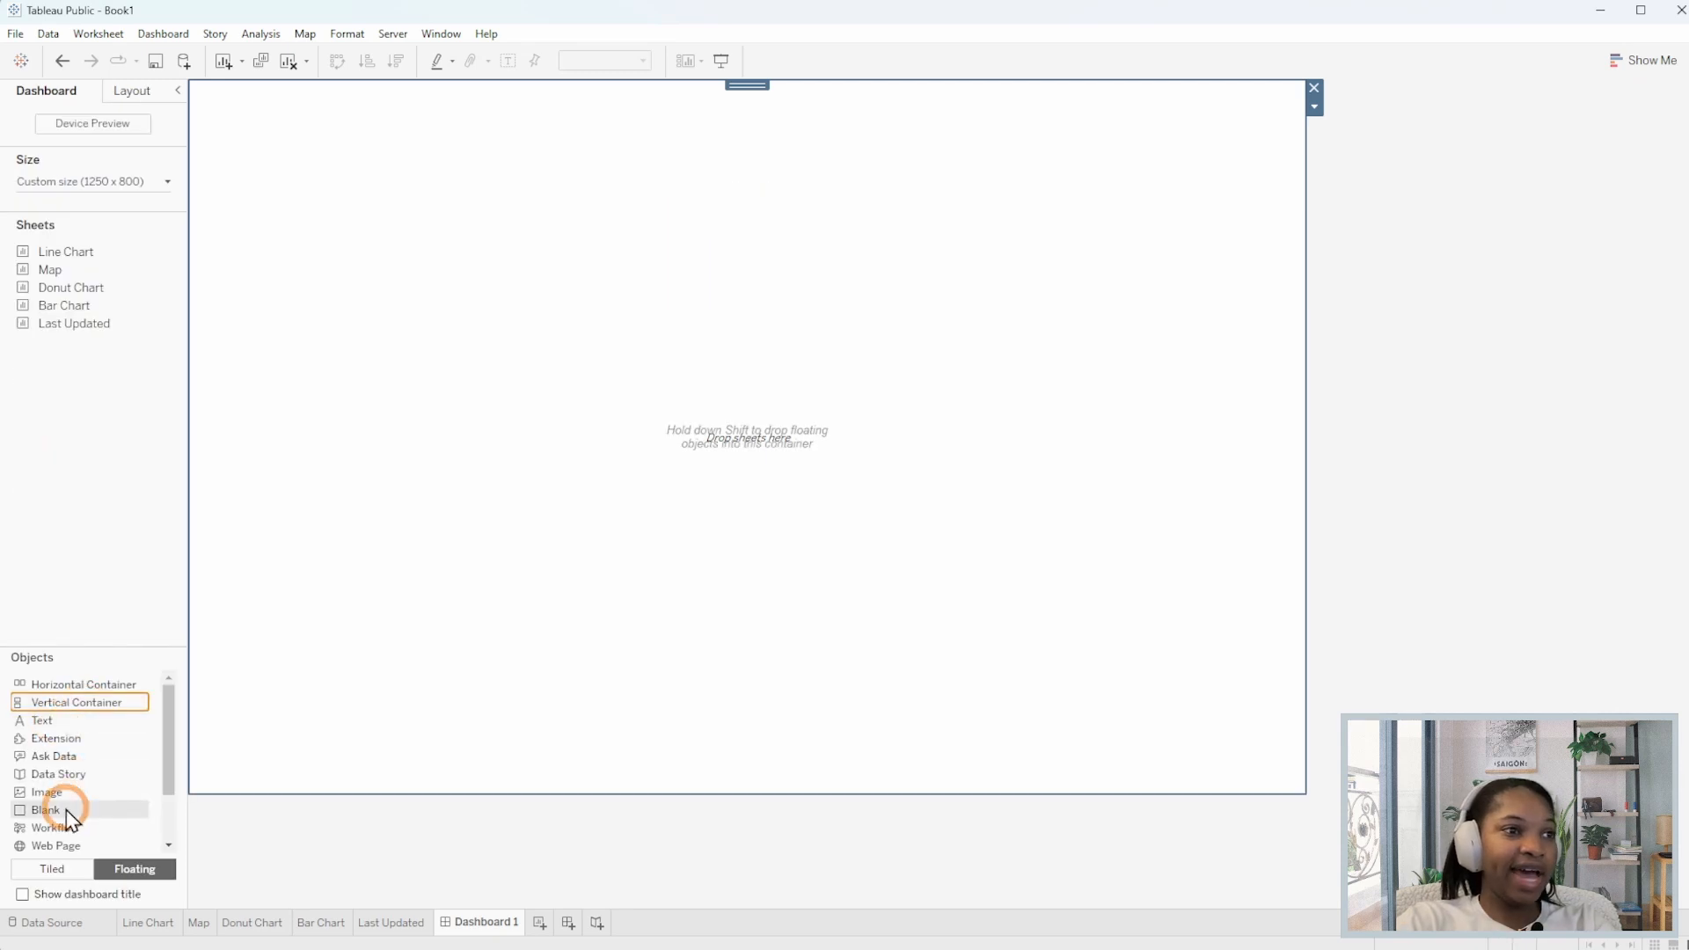
Place two tiled Blank objects, one above the other, inside the vertical container.
{"action": "left_click", "coordinate": [71, 870]}
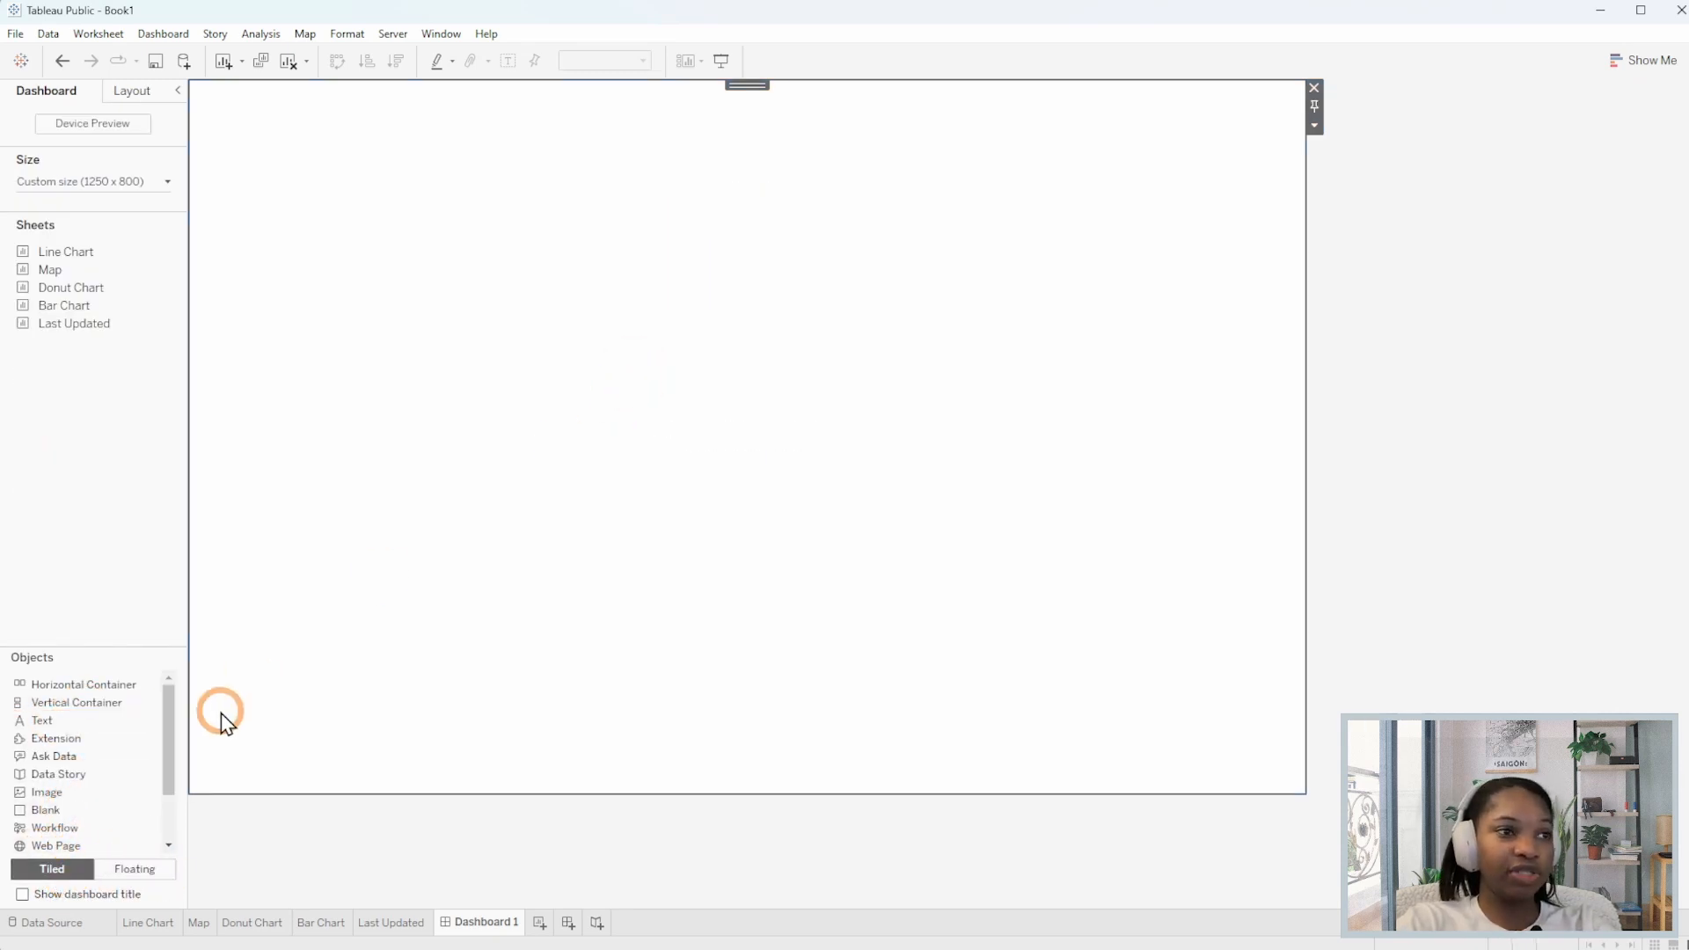
{"action": "left_click_drag", "start_coordinate": [68, 811], "coordinate": [784, 485]}
{"action": "left_click", "coordinate": [783, 547]}
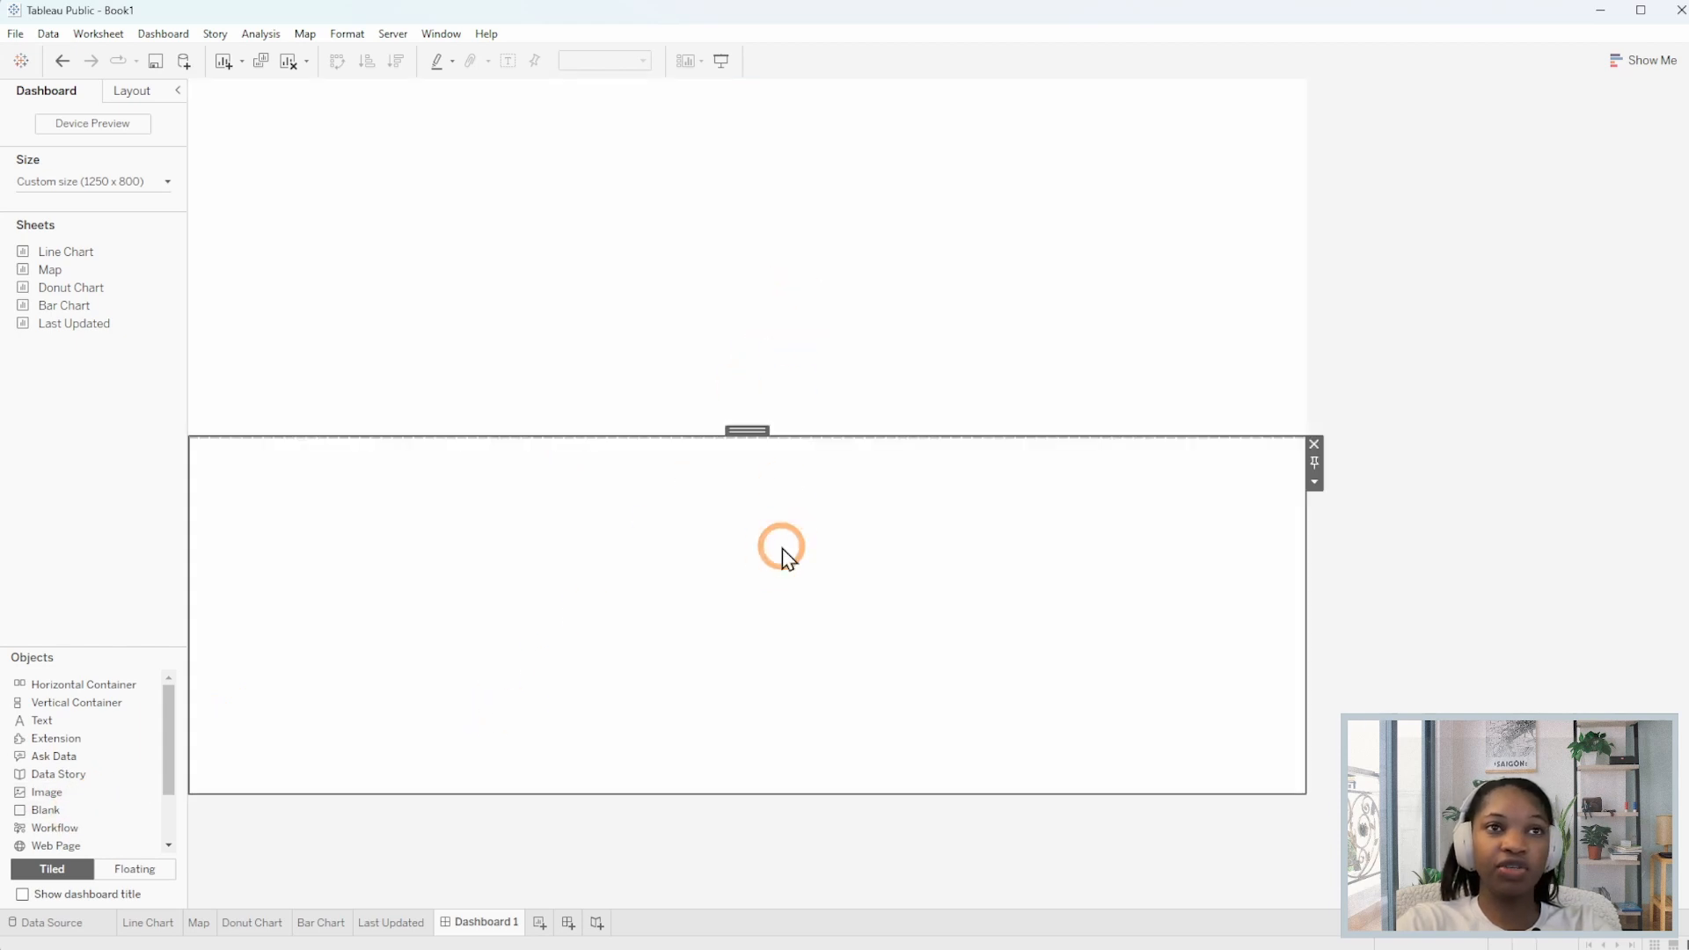
Following the reference image's header, insert a tiled horizontal container above the two blanks and set its height to 100.
{"action": "left_click", "coordinate": [866, 337]}
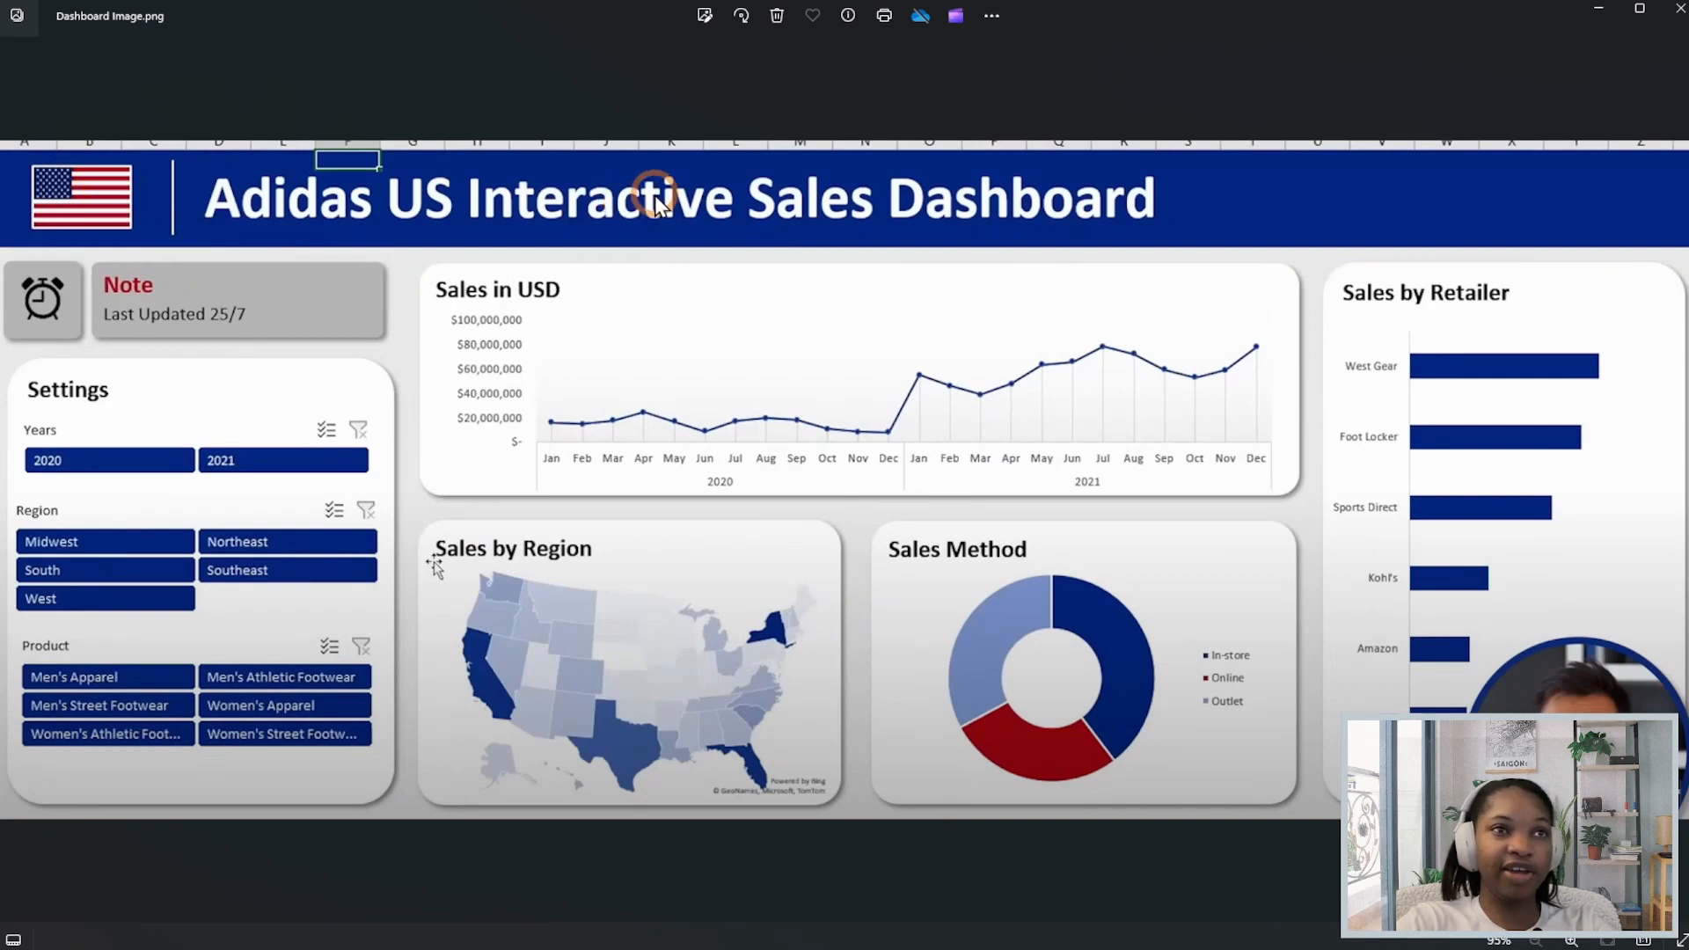
{"action": "left_click", "coordinate": [1599, 9]}
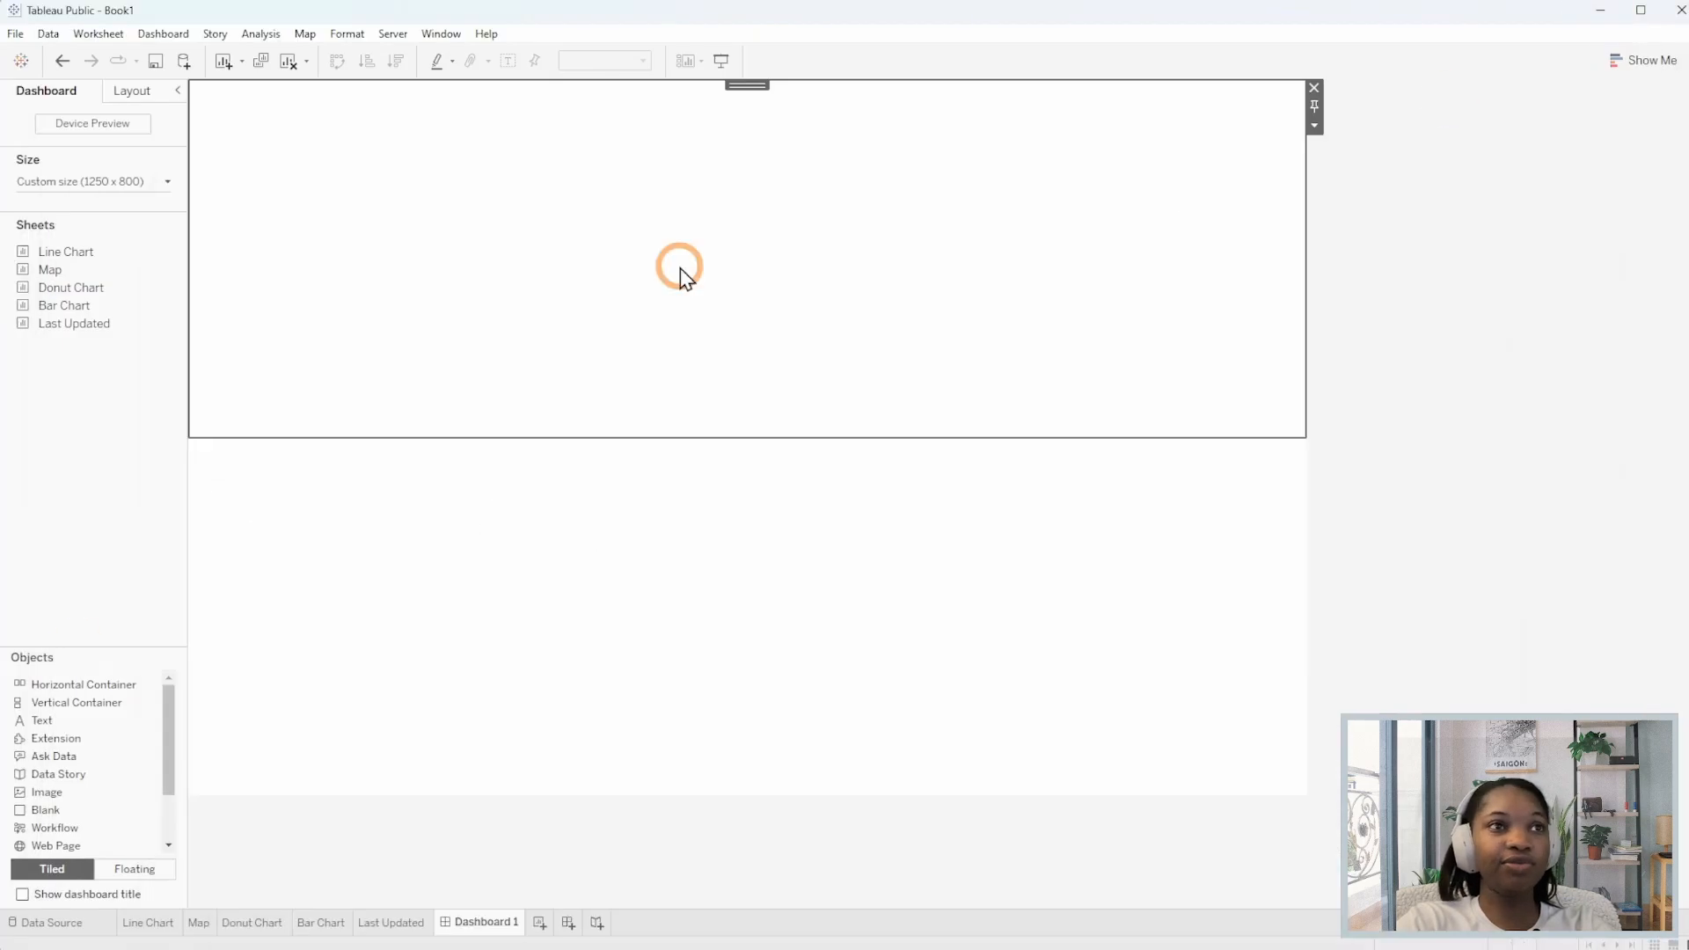
{"action": "left_click_drag", "start_coordinate": [88, 695], "coordinate": [724, 188]}
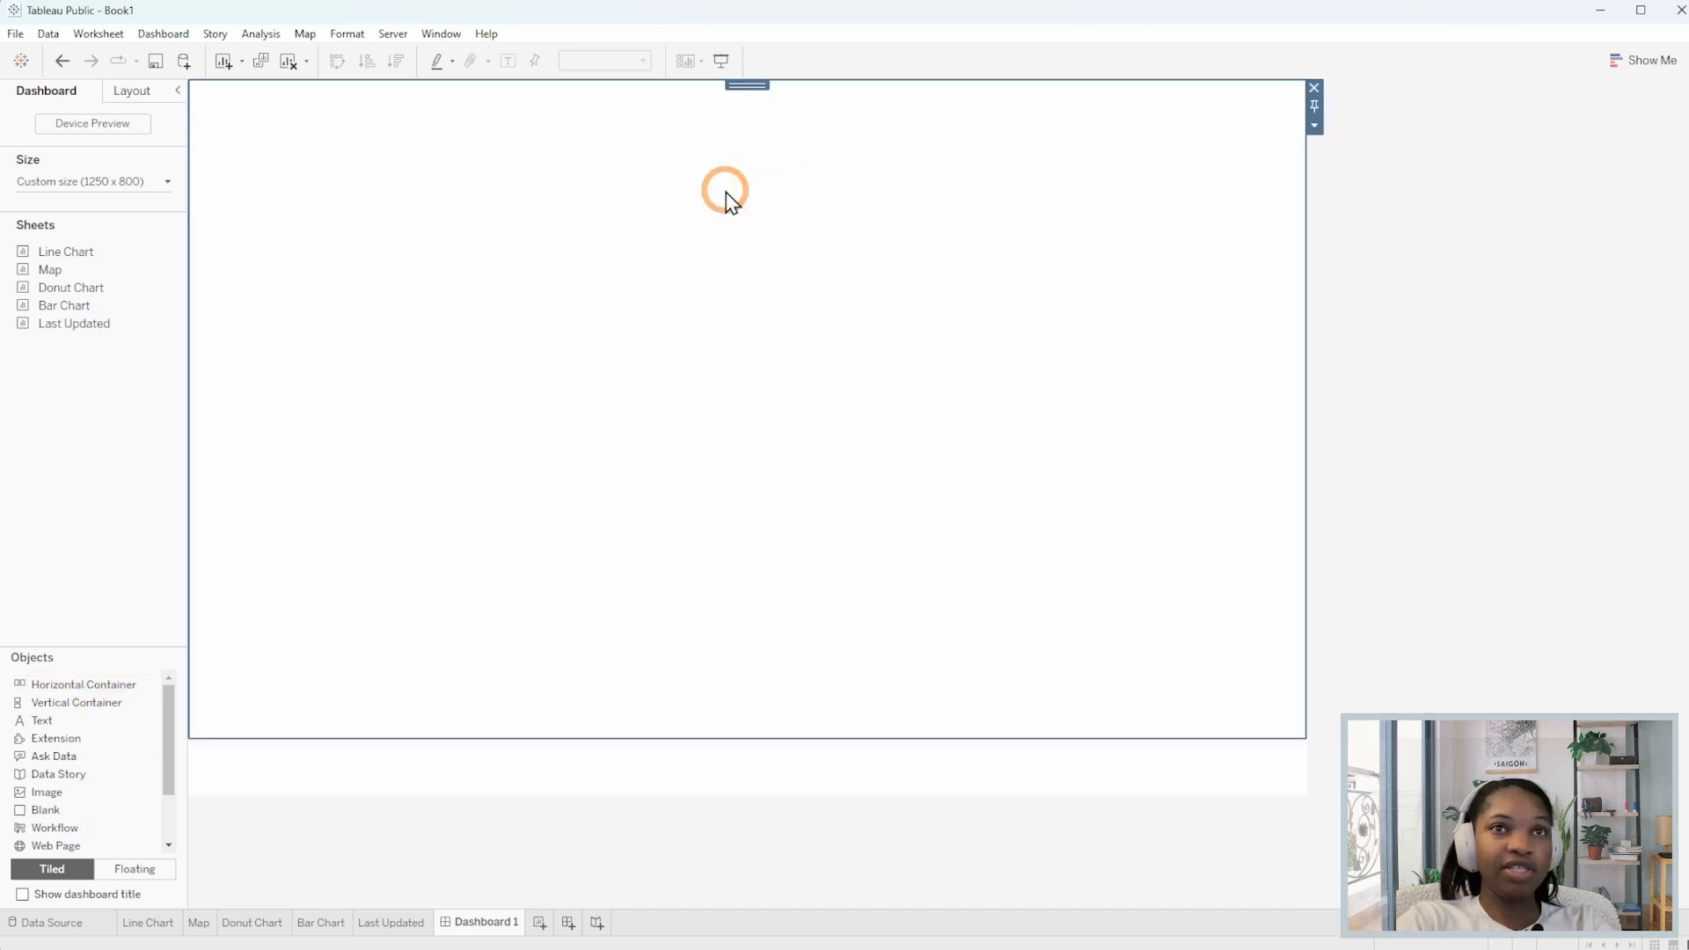
{"action": "left_click", "coordinate": [1316, 127]}
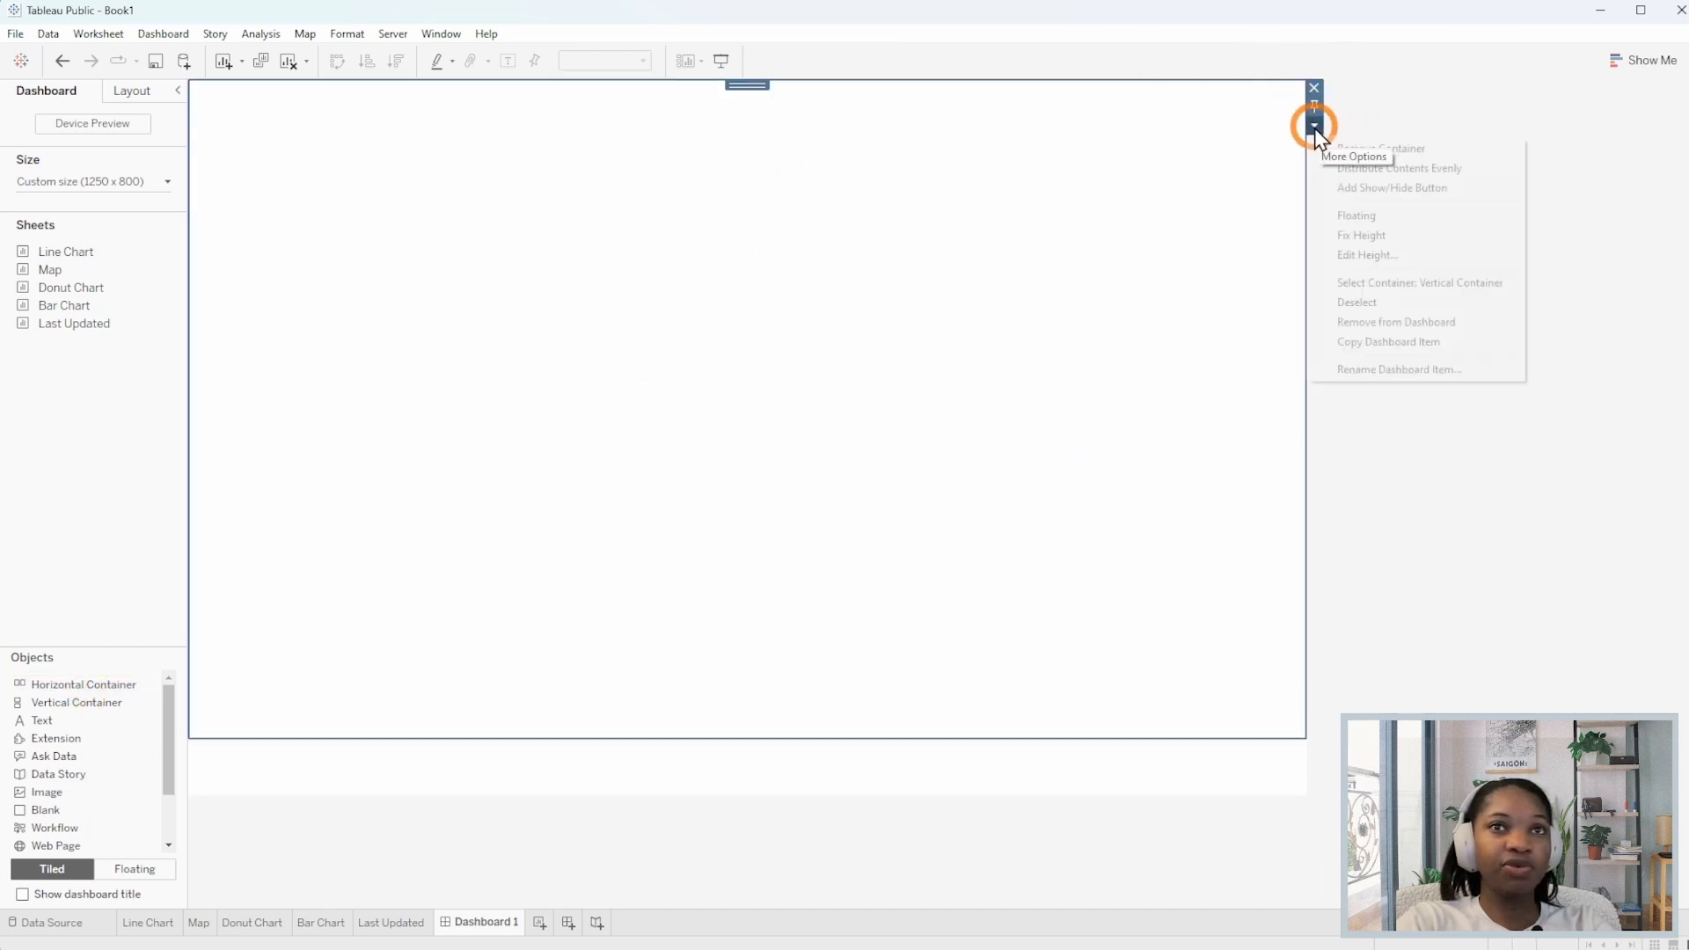
{"action": "left_click", "coordinate": [1390, 256]}
{"action": "type", "text": "100"}
{"action": "key", "text": "Return"}
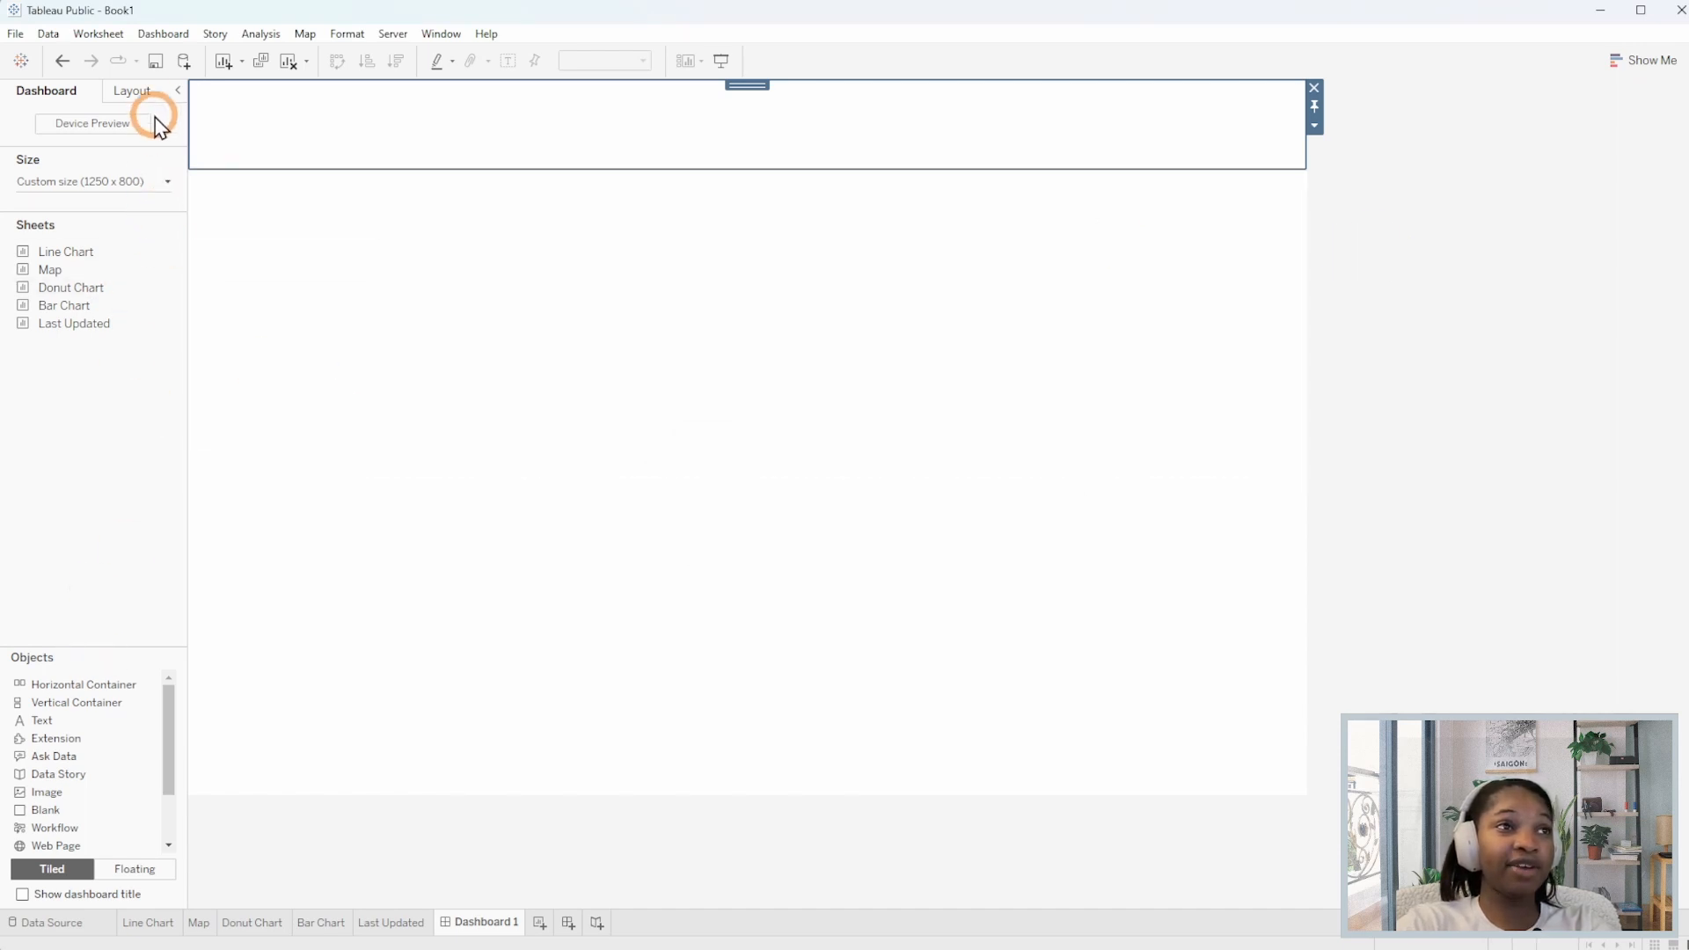
Open the custom background colour picker for the header's horizontal container, select its HTML colour code, and switch windows to fetch the colour.
{"action": "left_click", "coordinate": [132, 90]}
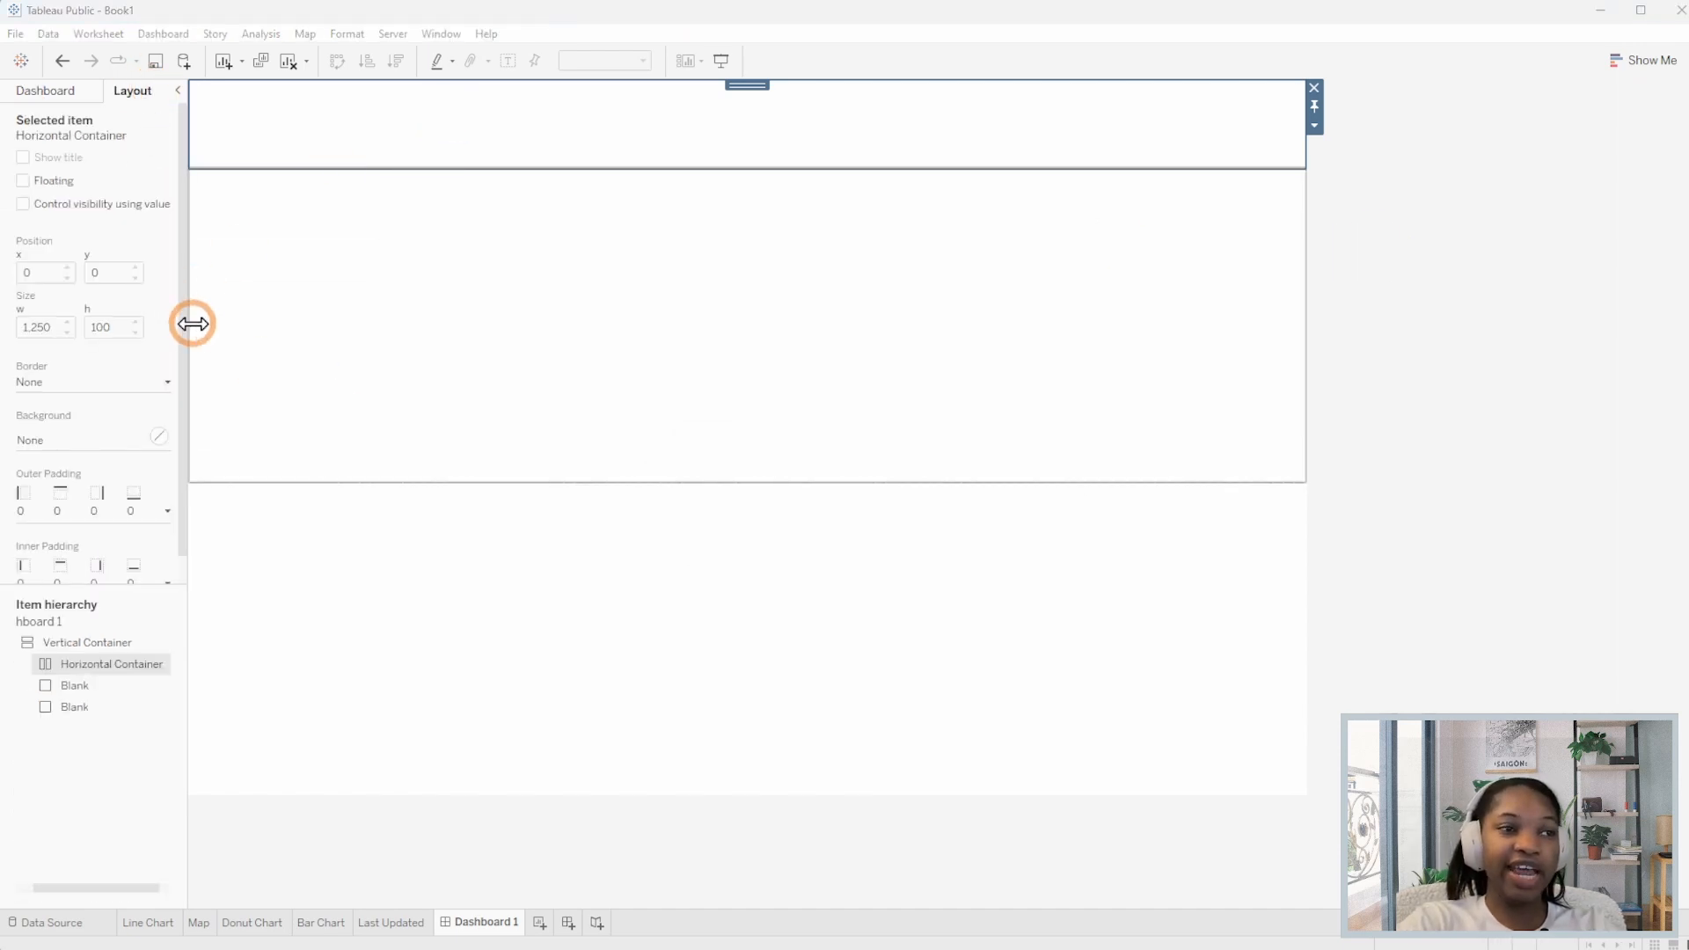
{"action": "left_click", "coordinate": [99, 444]}
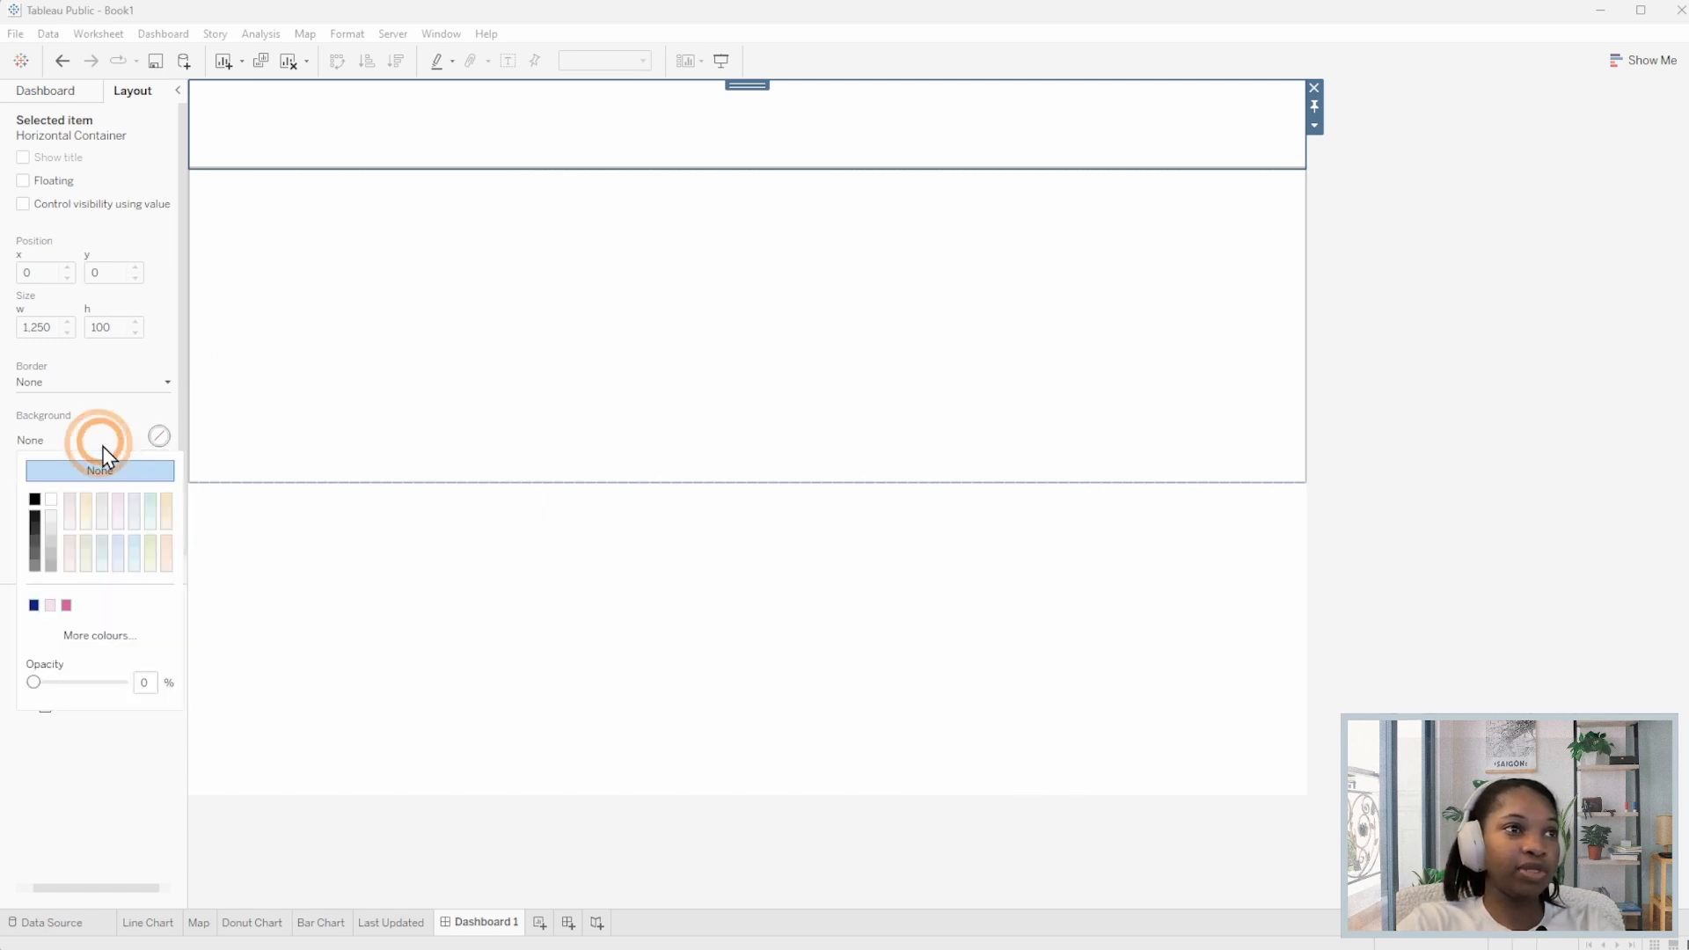
{"action": "left_click", "coordinate": [98, 637]}
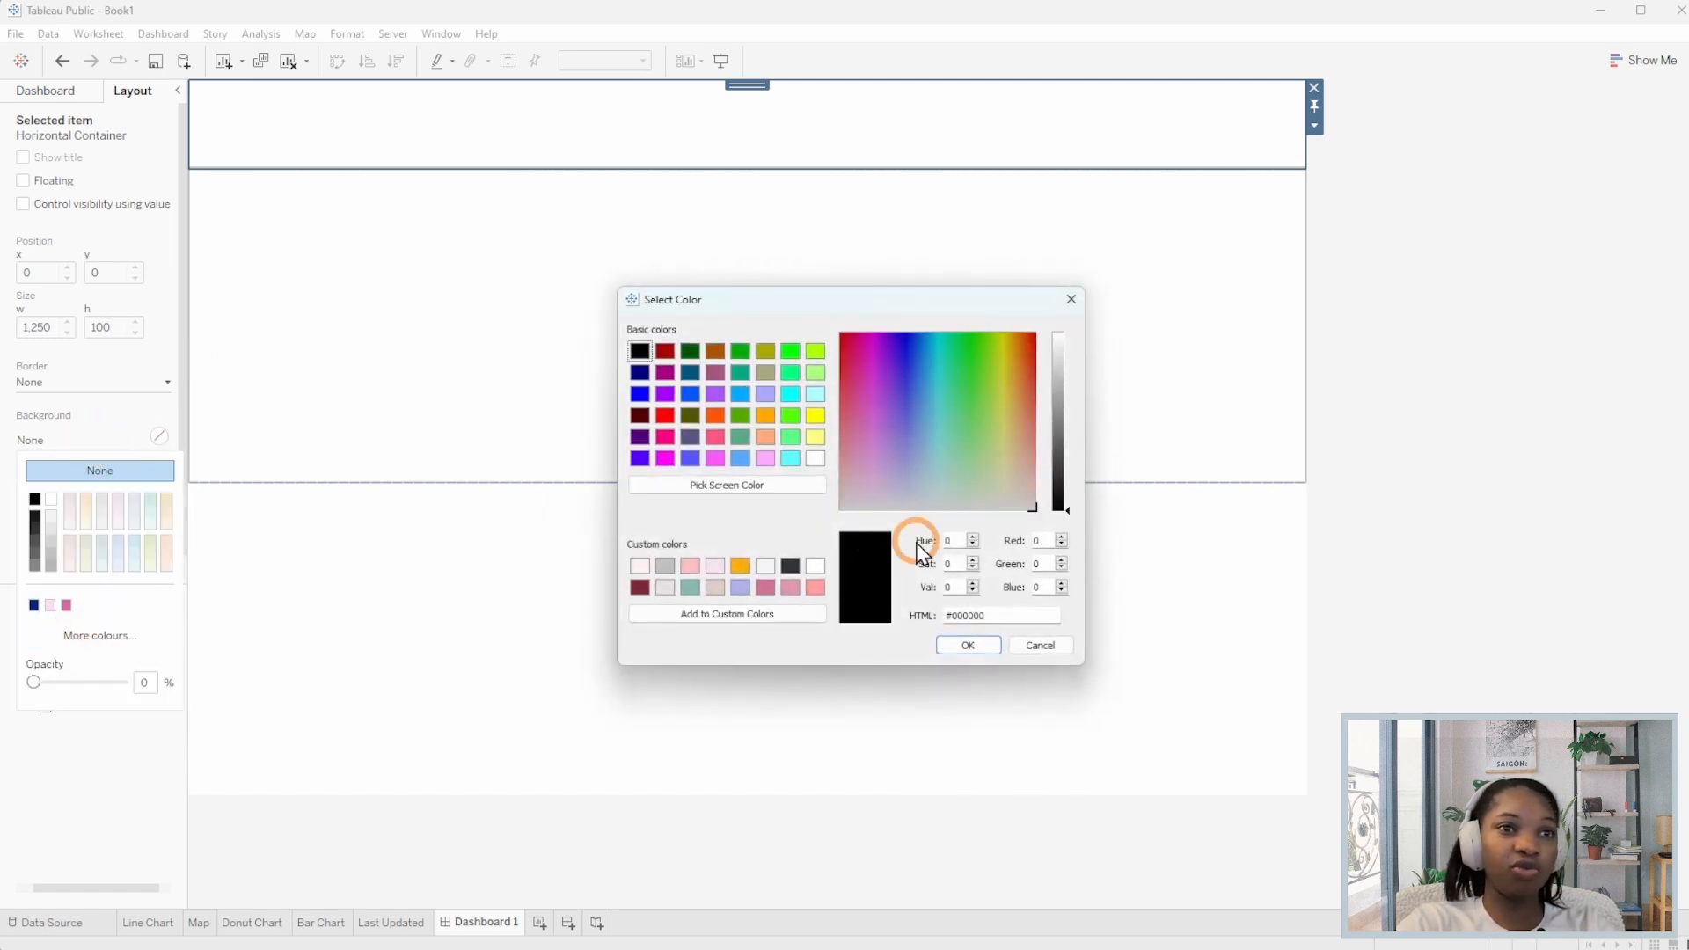
{"action": "double_click", "coordinate": [968, 616]}
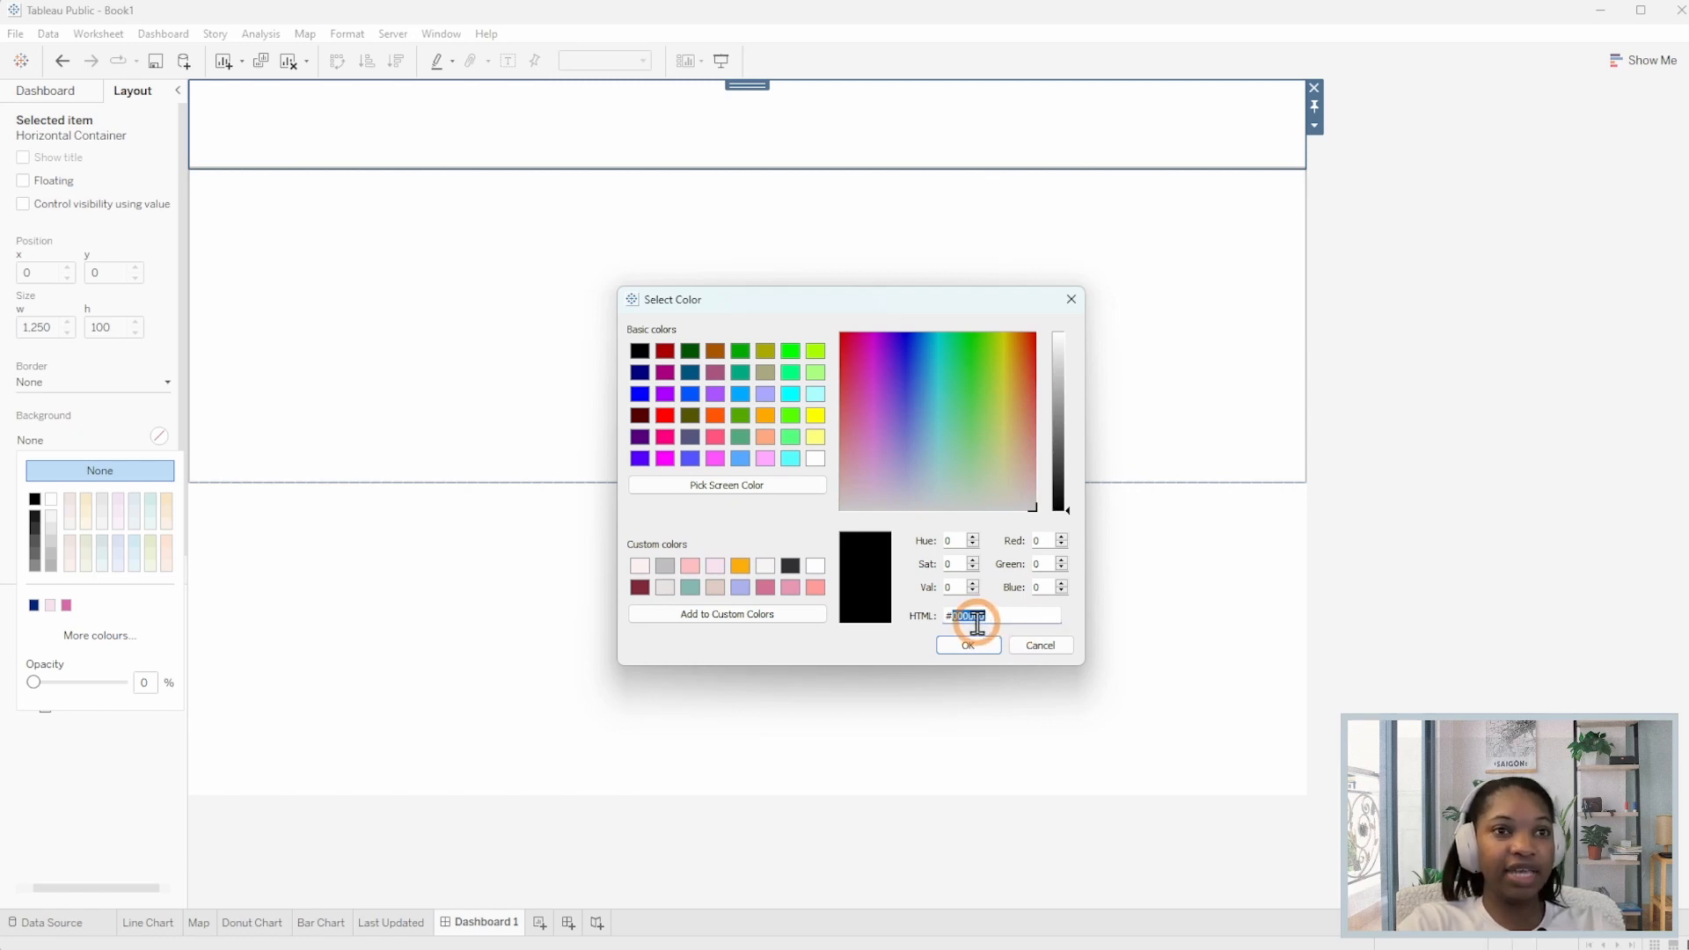
{"action": "key", "text": "alt+Tab"}
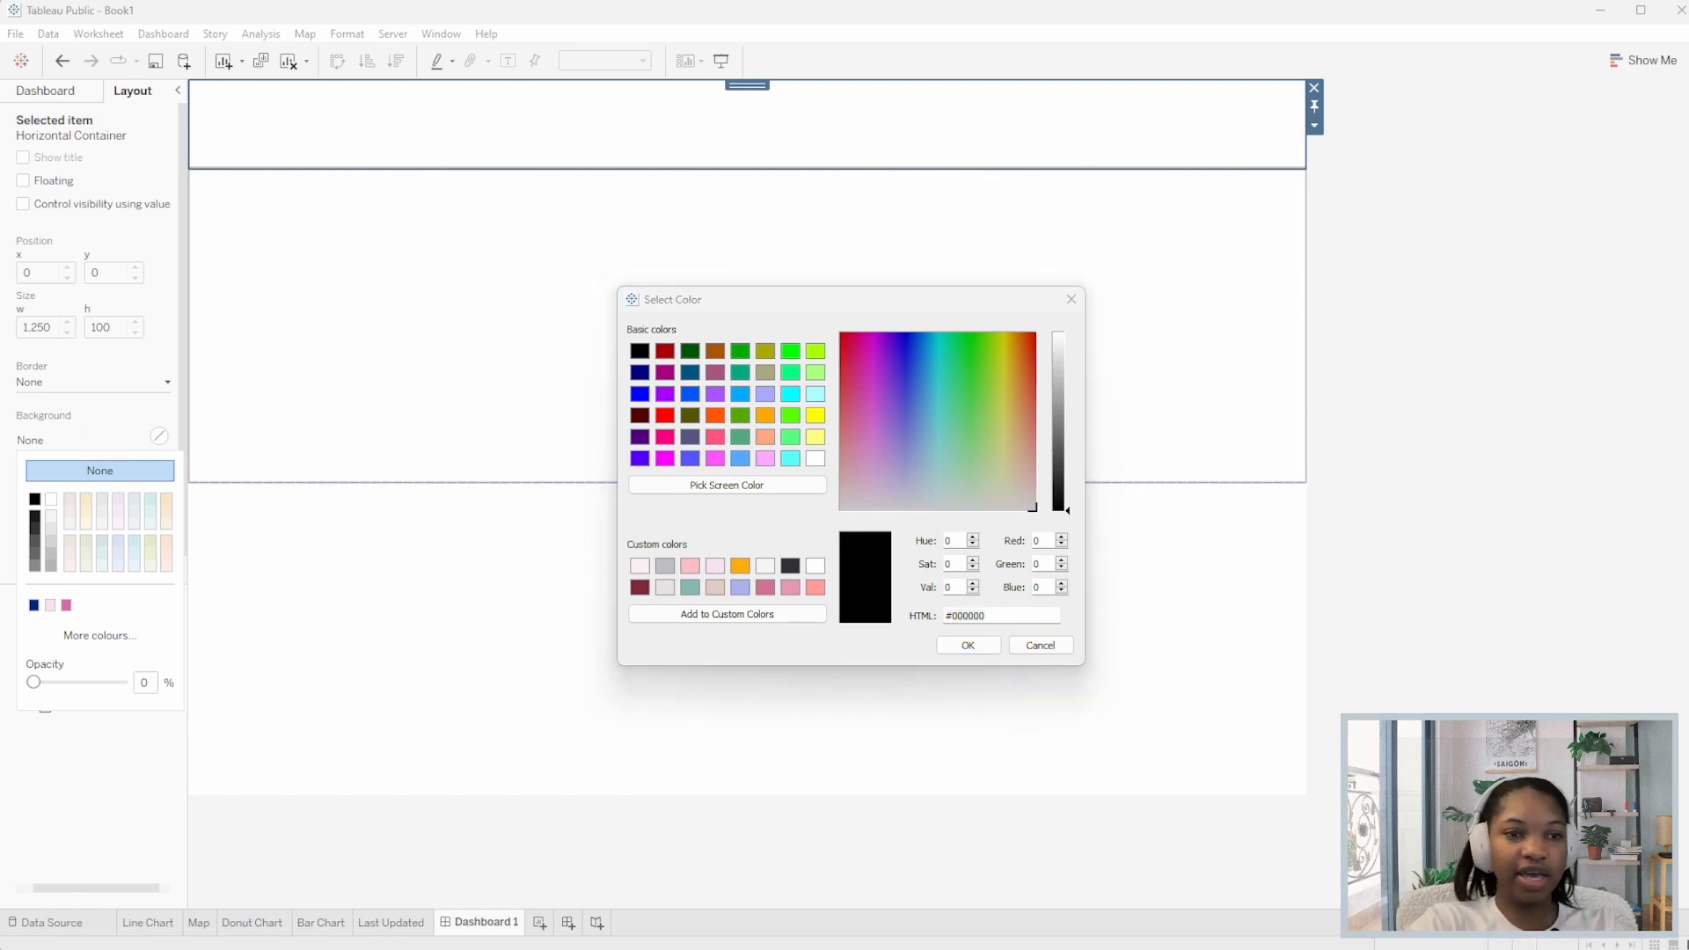
Fill the header's horizontal container with dark blue using the copied HTML colour code.
{"action": "double_click", "coordinate": [1025, 615]}
{"action": "key", "text": "ctrl+v"}
{"action": "left_click", "coordinate": [968, 646]}
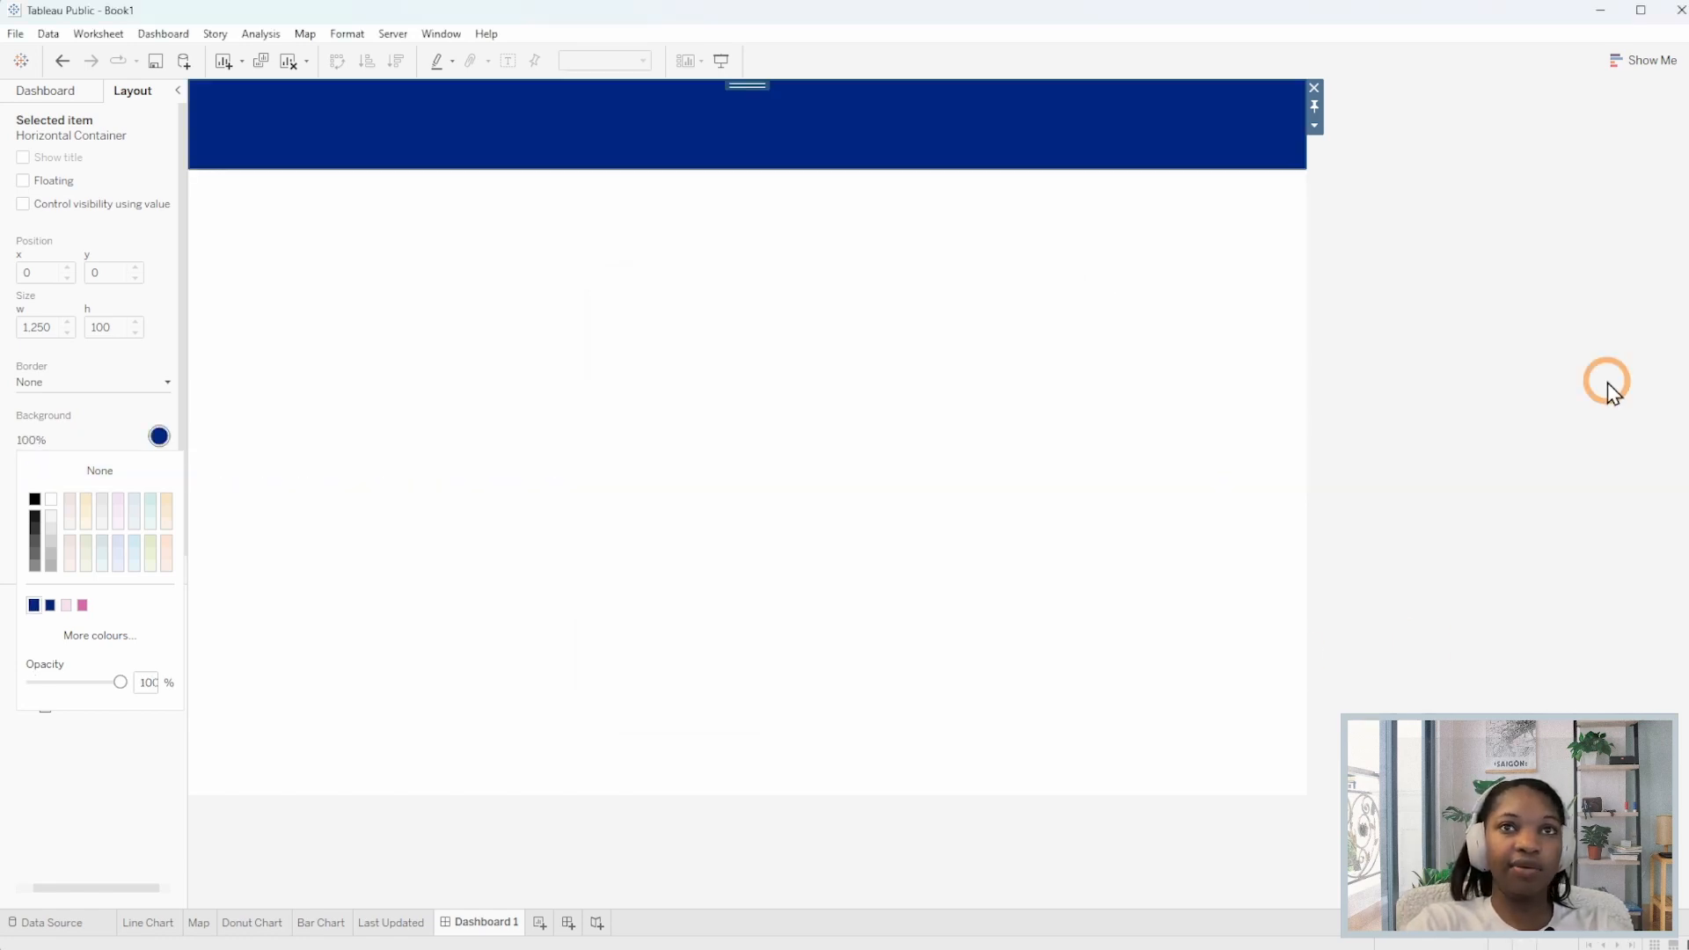
{"action": "left_click", "coordinate": [1560, 333]}
{"action": "left_click", "coordinate": [893, 131]}
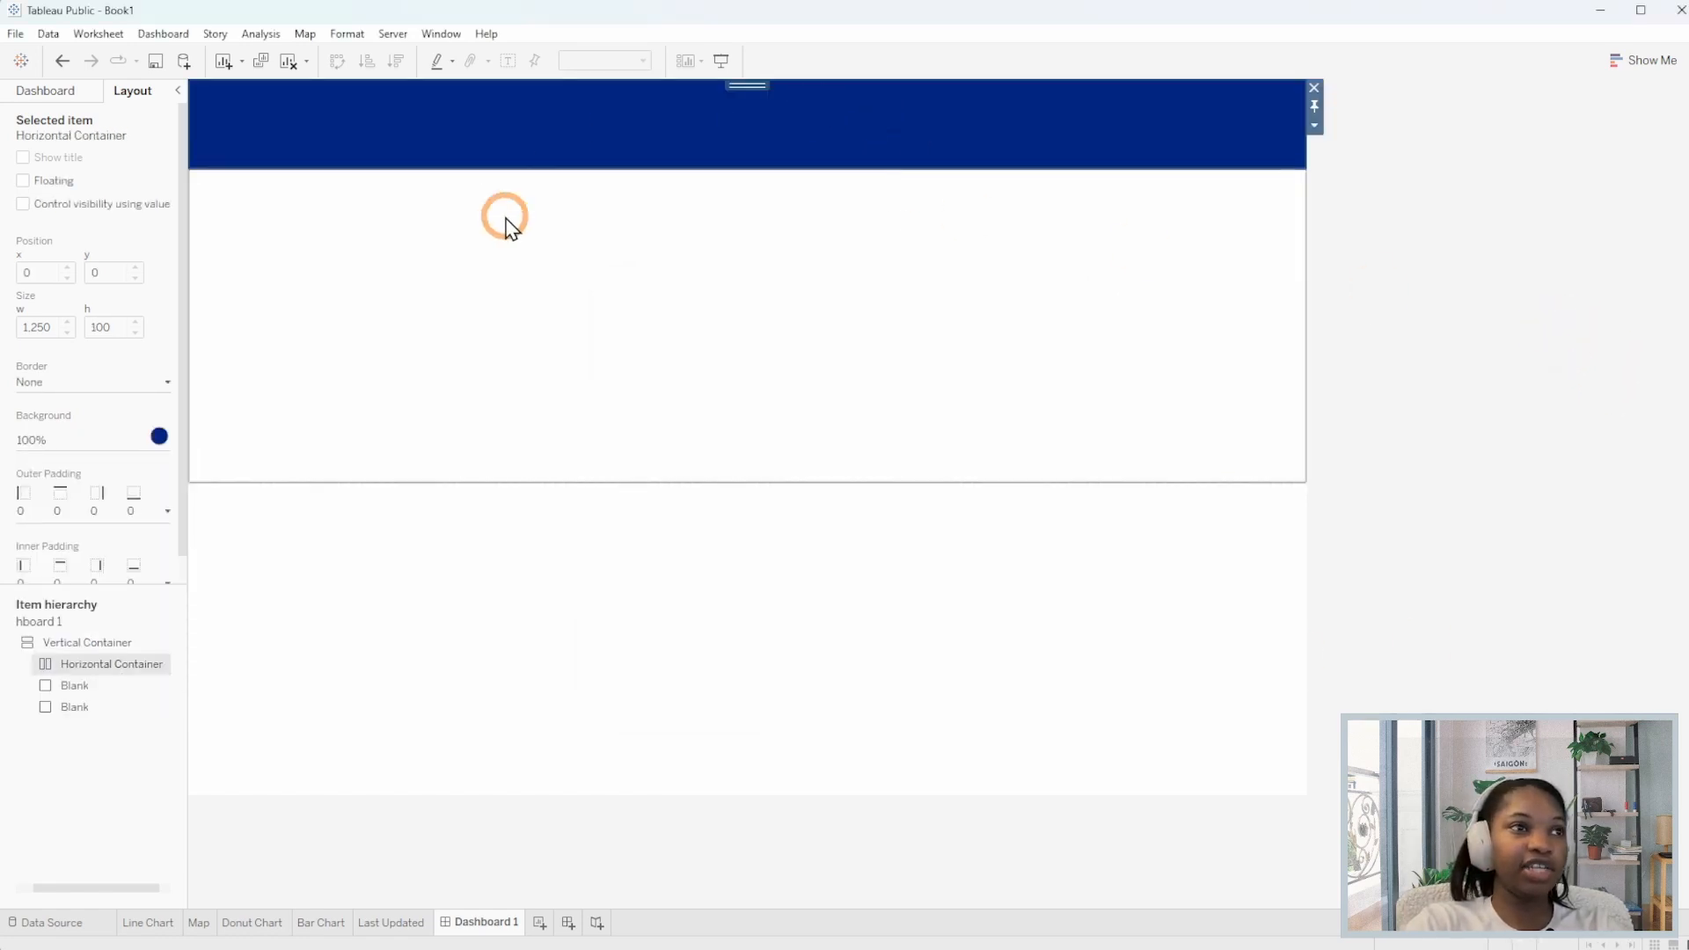
Place two blank objects side by side inside the blue header container.
{"action": "left_click", "coordinate": [45, 91]}
{"action": "mouse_move", "coordinate": [46, 792]}
{"action": "left_mouse_down"}
{"action": "mouse_move", "coordinate": [468, 255]}
{"action": "mouse_move", "coordinate": [599, 129]}
{"action": "mouse_move", "coordinate": [1038, 206]}
{"action": "mouse_move", "coordinate": [1170, 129]}
{"action": "left_mouse_up"}
{"action": "left_click", "coordinate": [951, 98]}
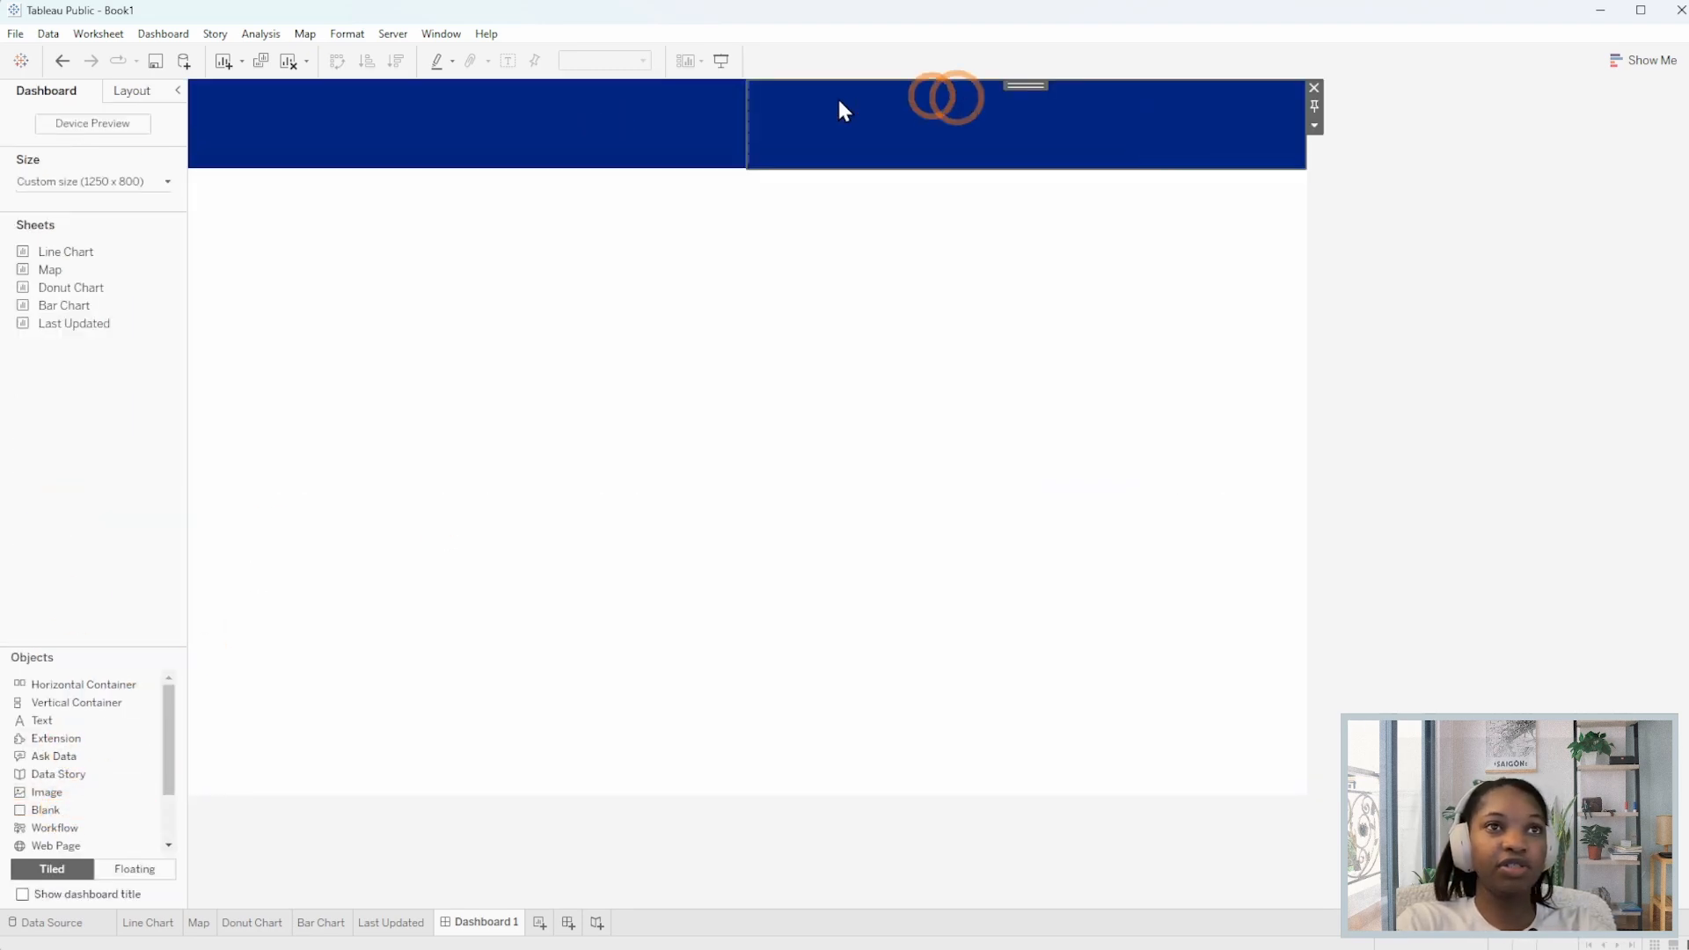
{"action": "left_click", "coordinate": [618, 114]}
{"action": "left_click", "coordinate": [980, 129]}
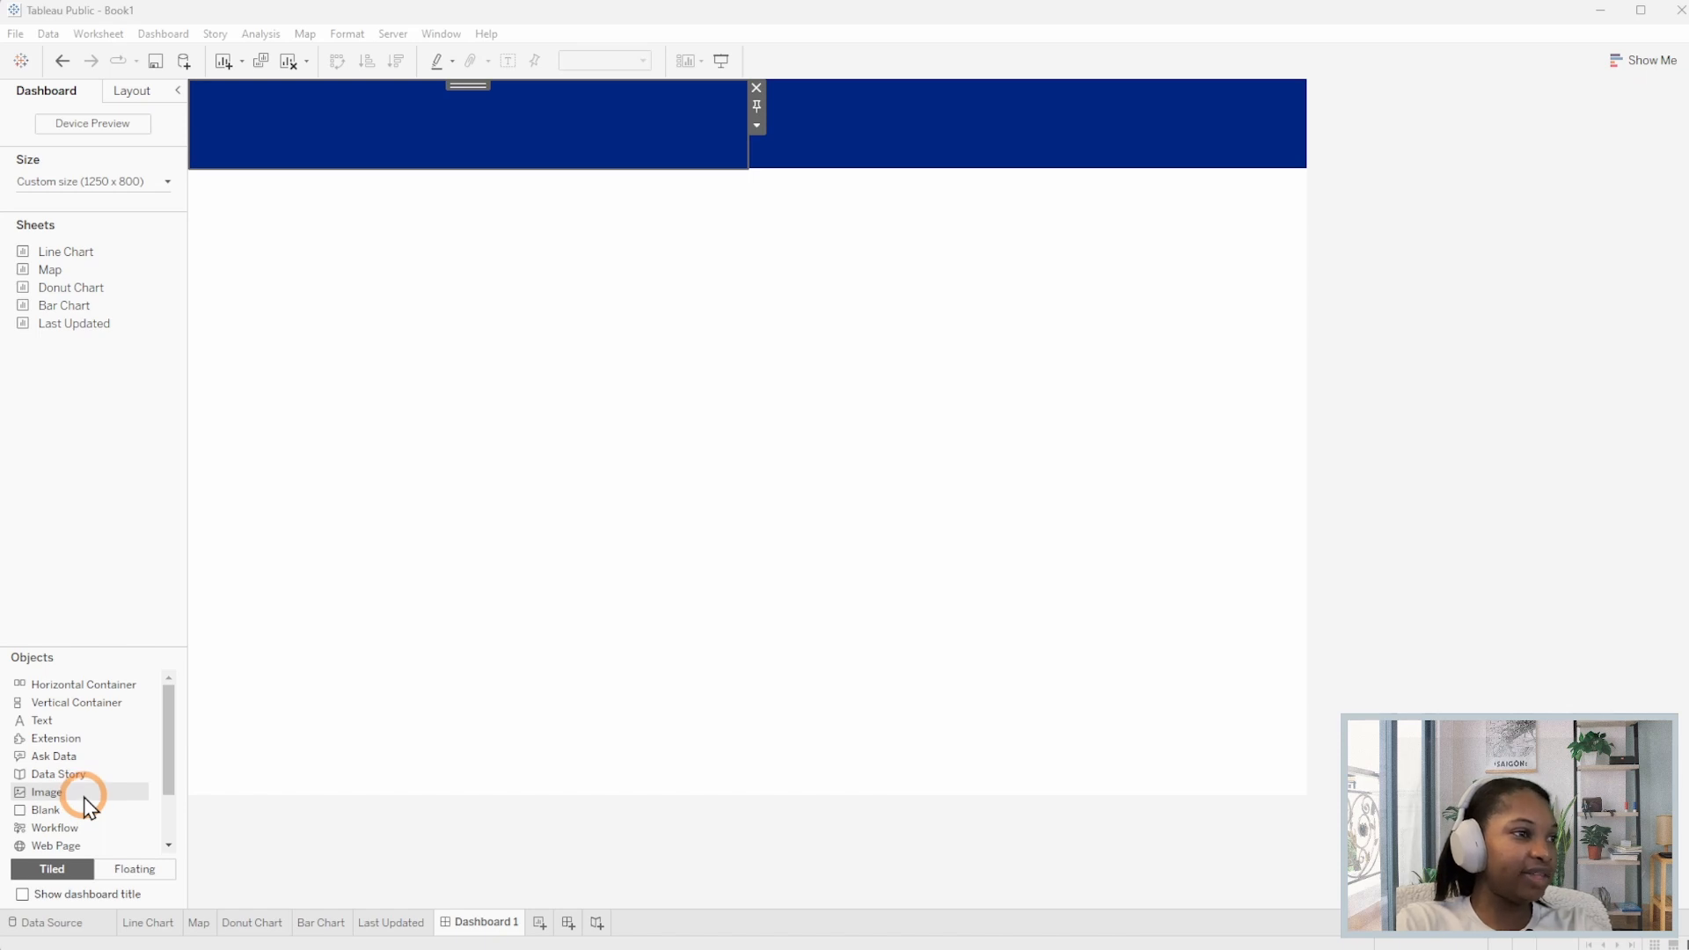
Insert the usa image at the start of the header container, fitted and centred.
{"action": "left_click_drag", "start_coordinate": [82, 797], "coordinate": [279, 139]}
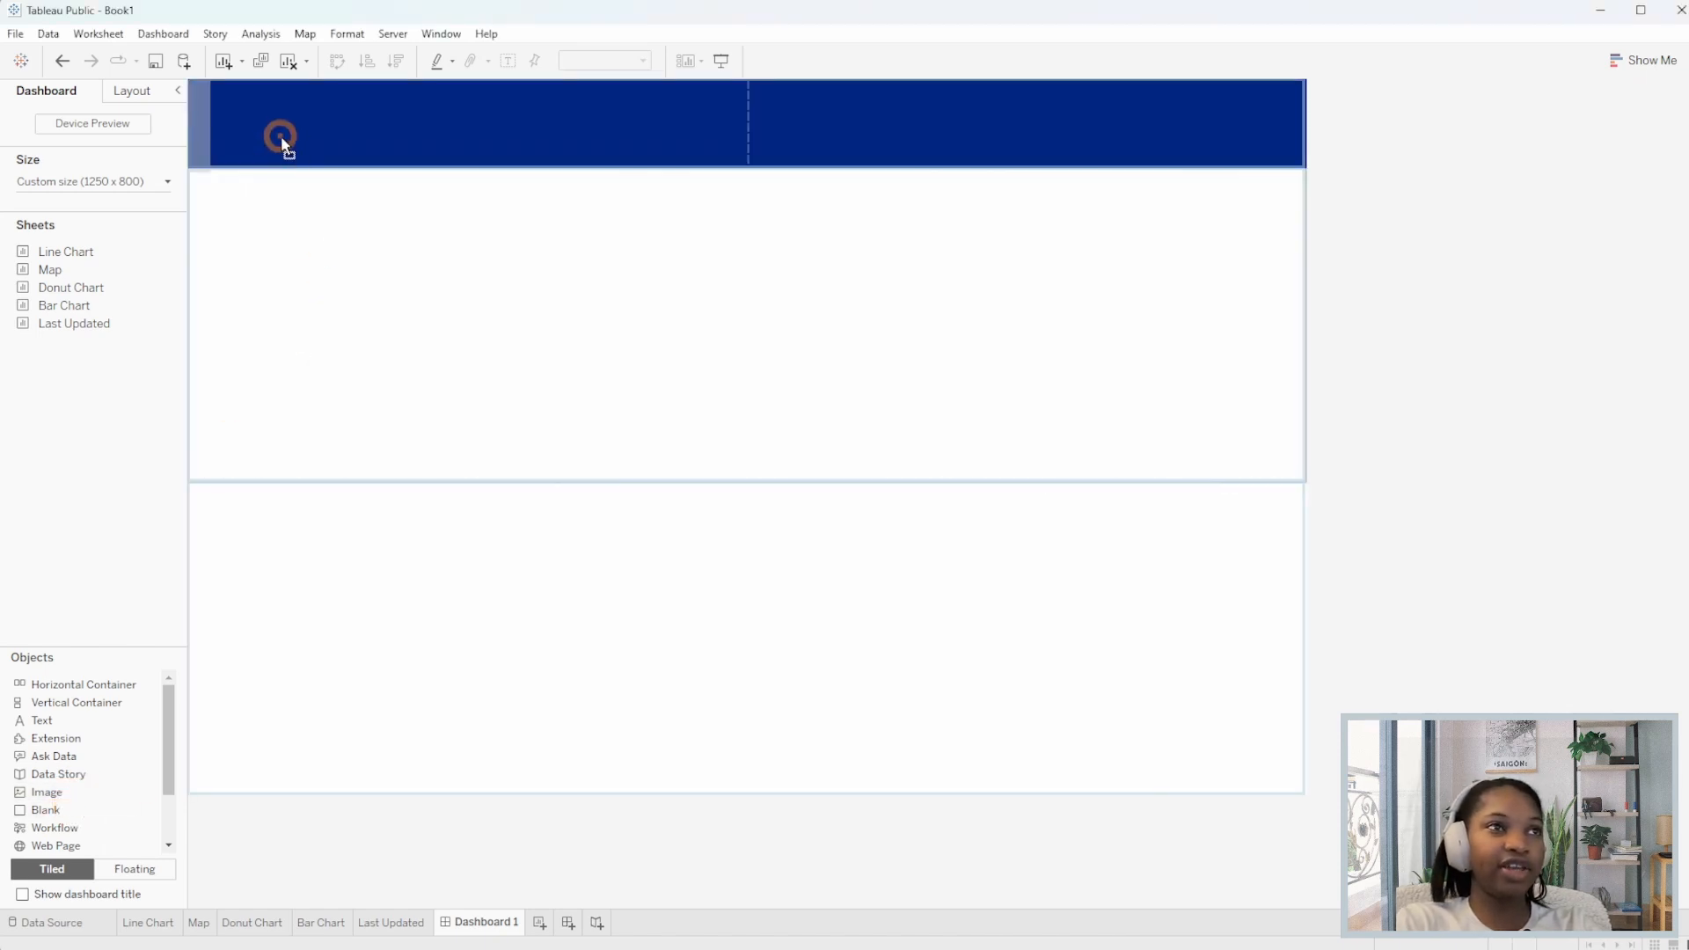
{"action": "left_click", "coordinate": [906, 710]}
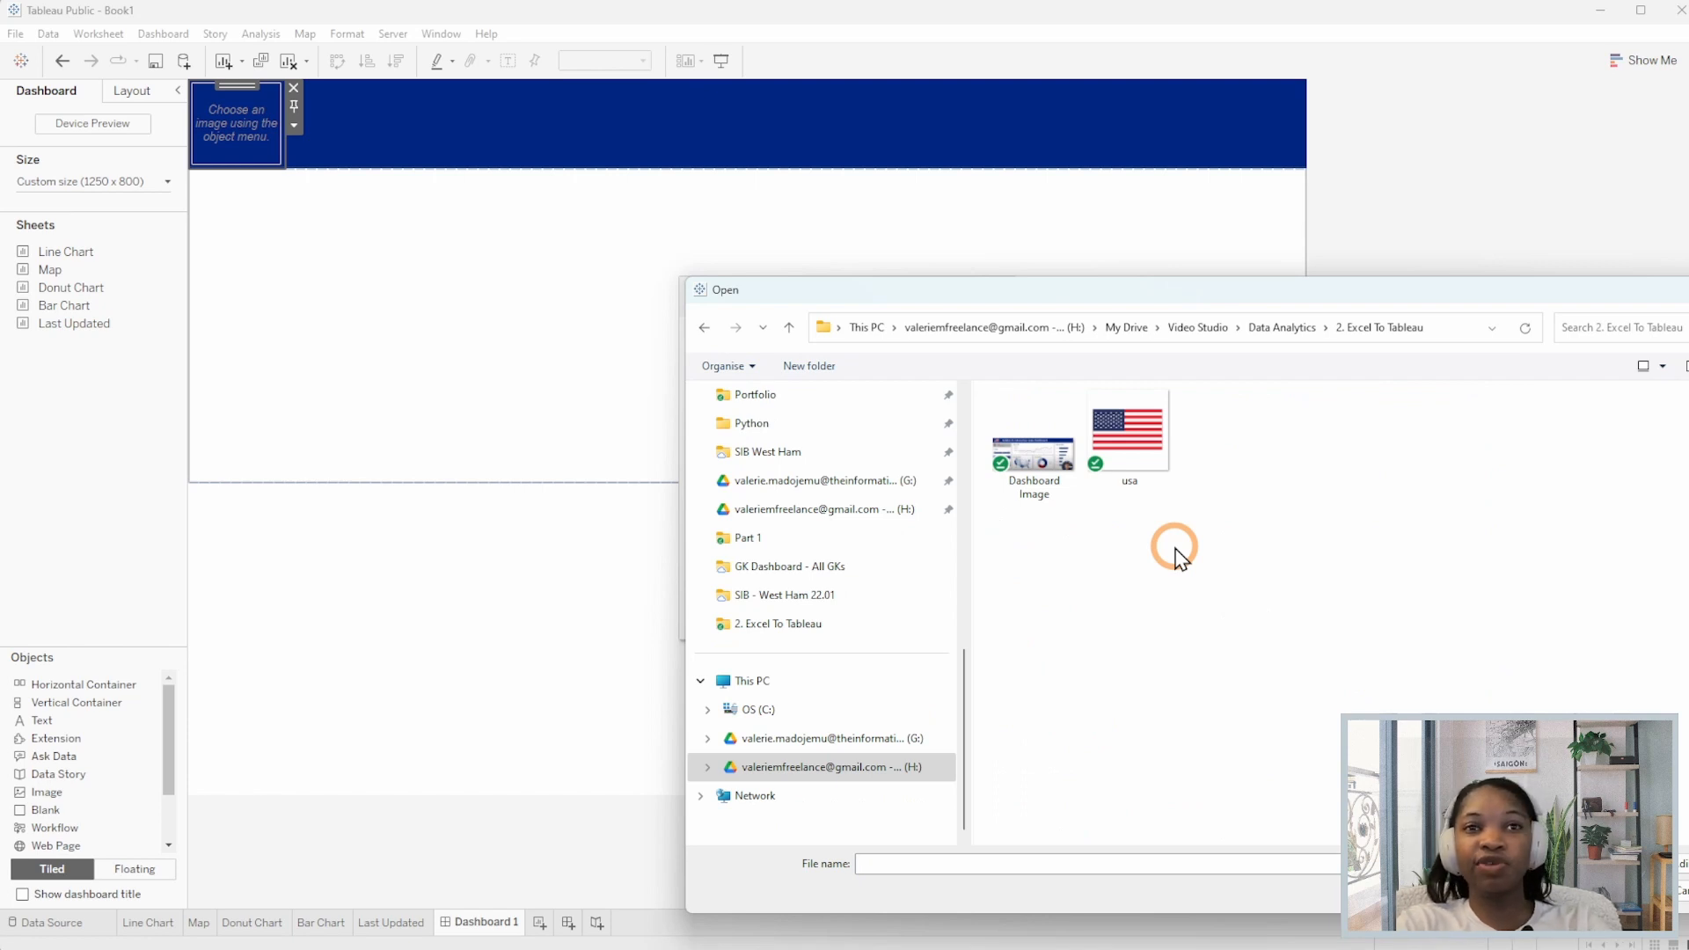
{"action": "left_click", "coordinate": [1129, 431]}
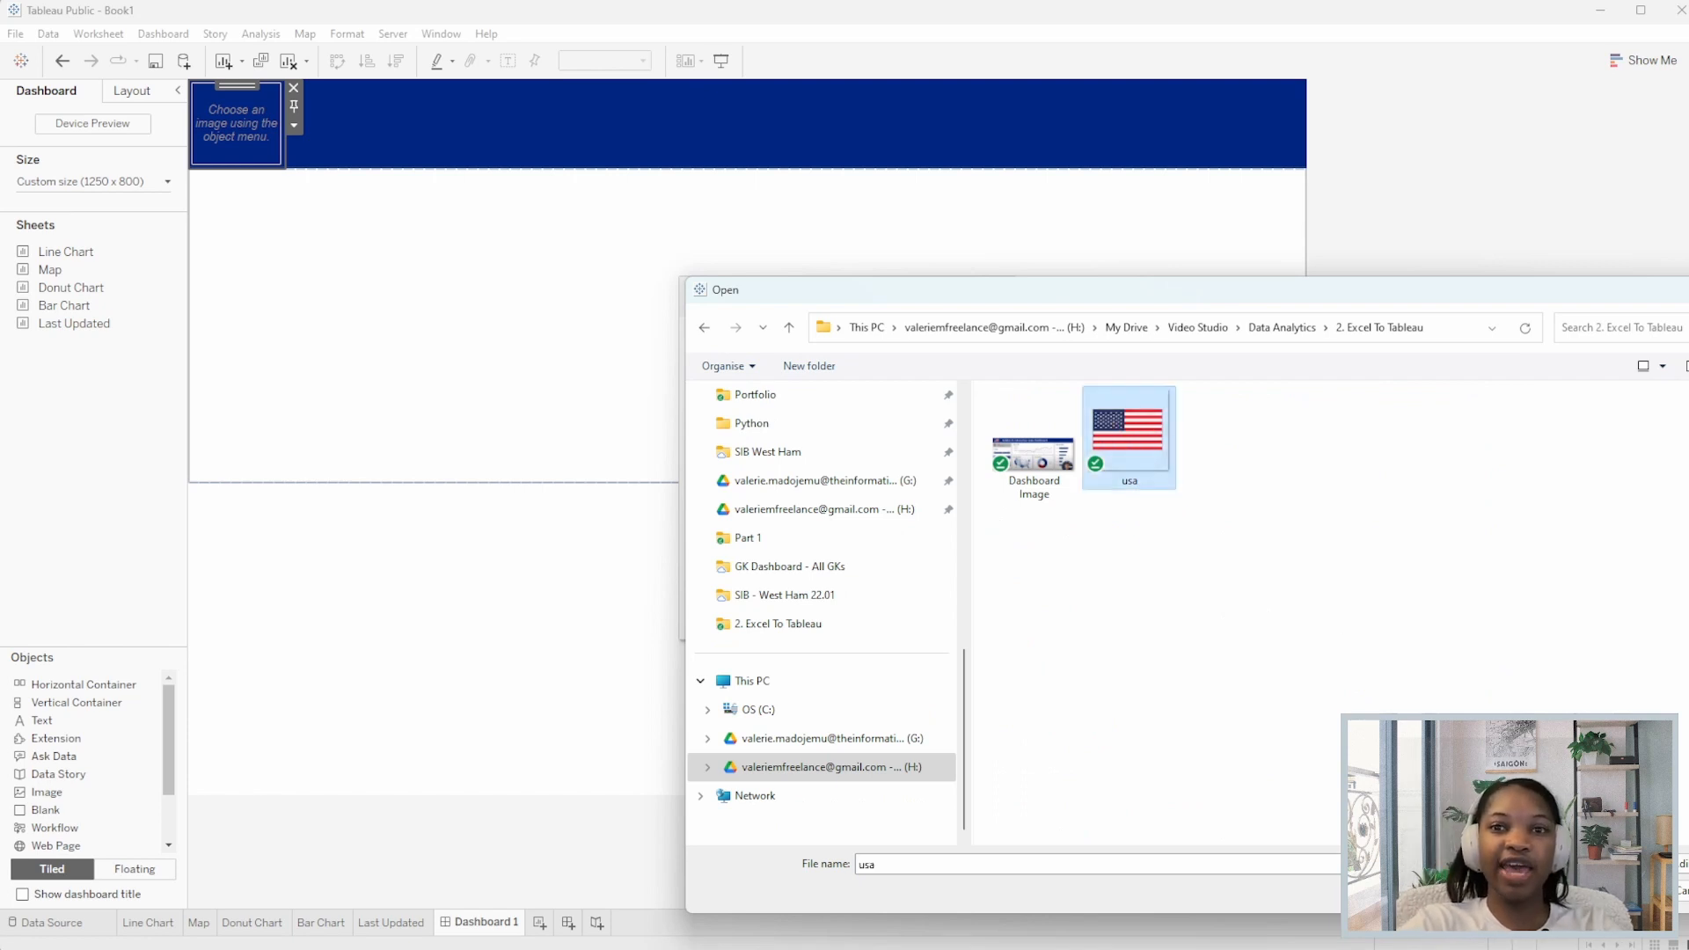
{"action": "double_click", "coordinate": [1129, 432]}
{"action": "left_click", "coordinate": [701, 433]}
{"action": "left_click", "coordinate": [701, 452]}
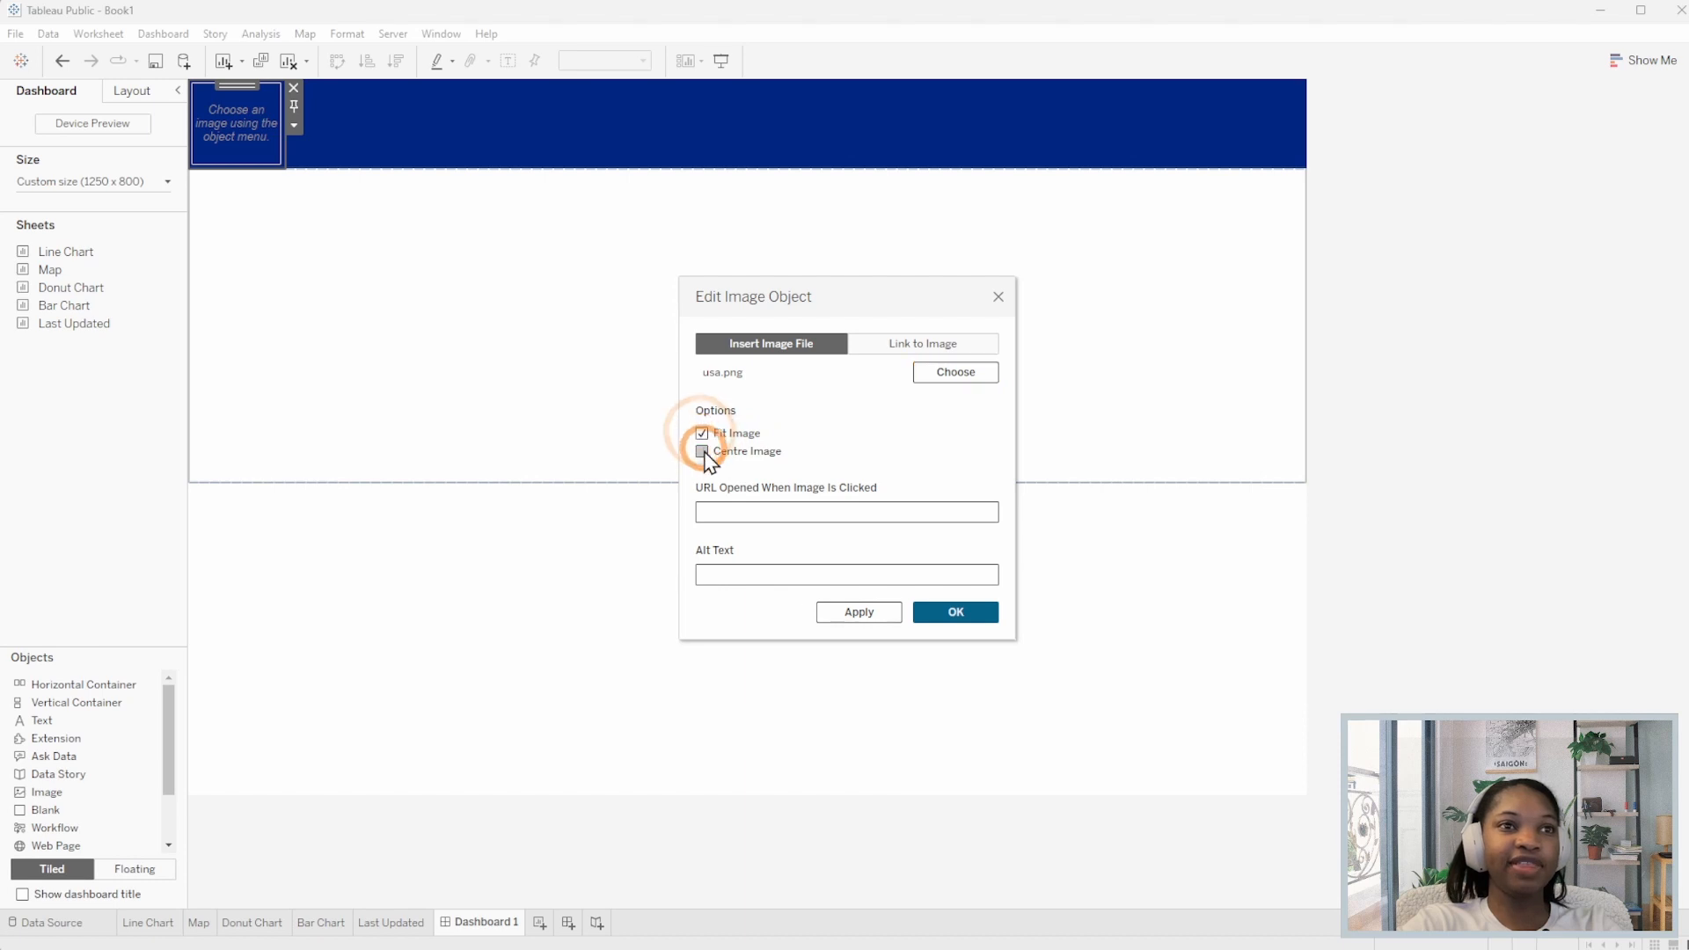
{"action": "left_click", "coordinate": [984, 614]}
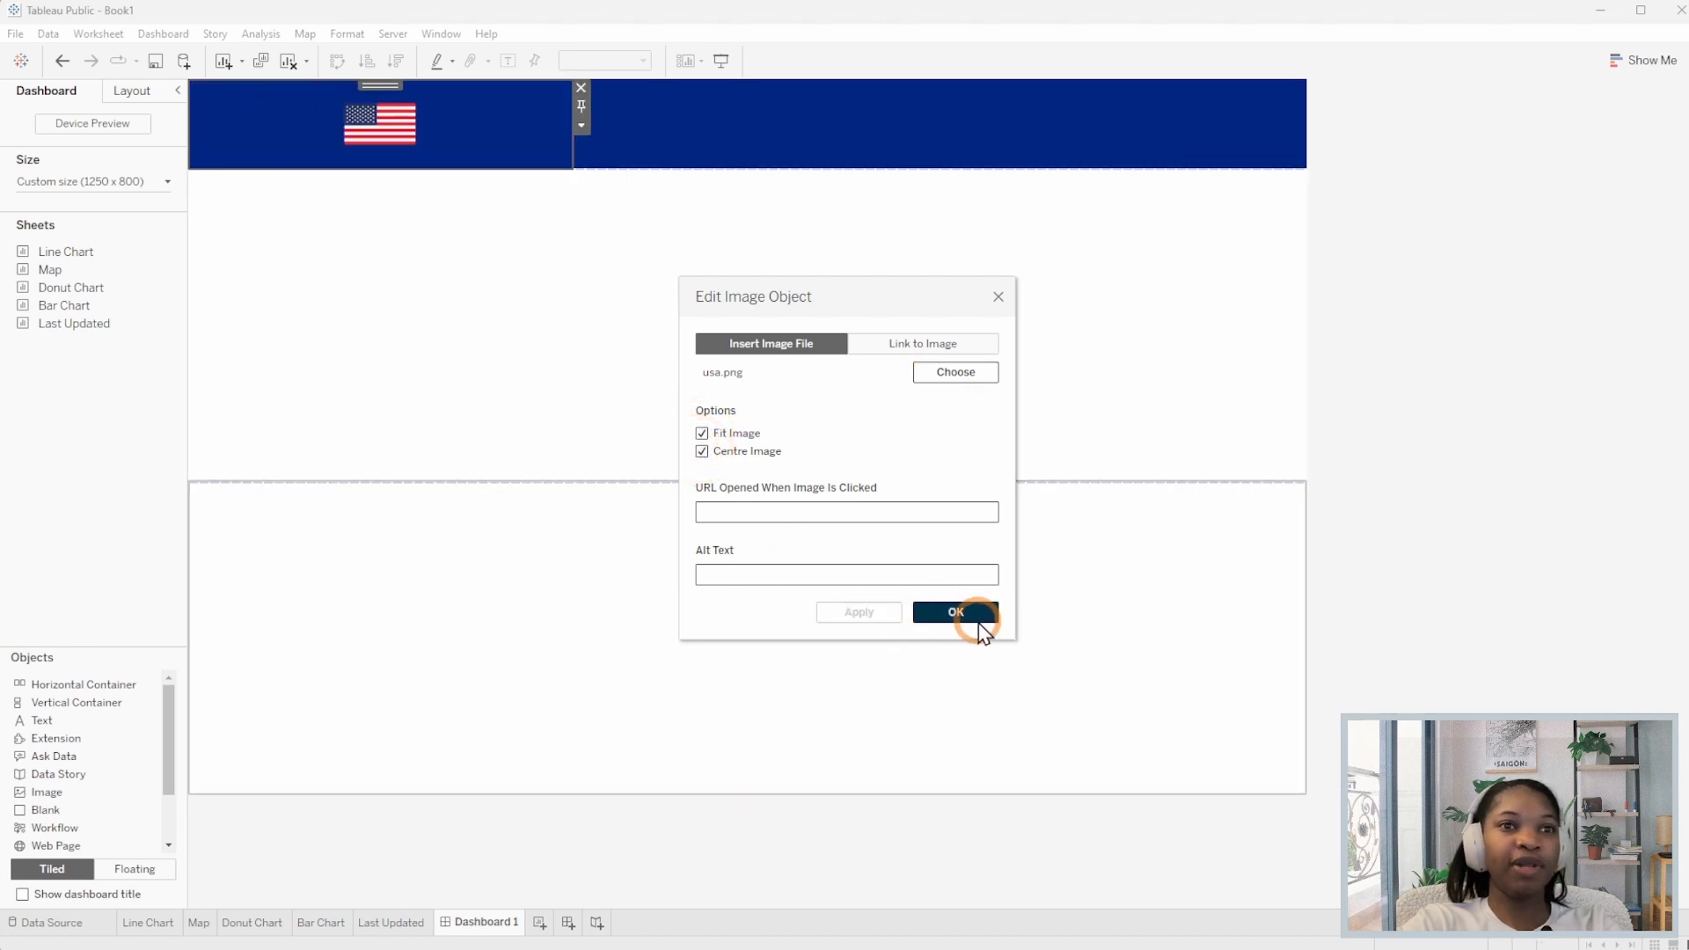
Set the flag image's width to 200 pixels.
{"action": "left_click", "coordinate": [600, 139]}
{"action": "left_click", "coordinate": [580, 126]}
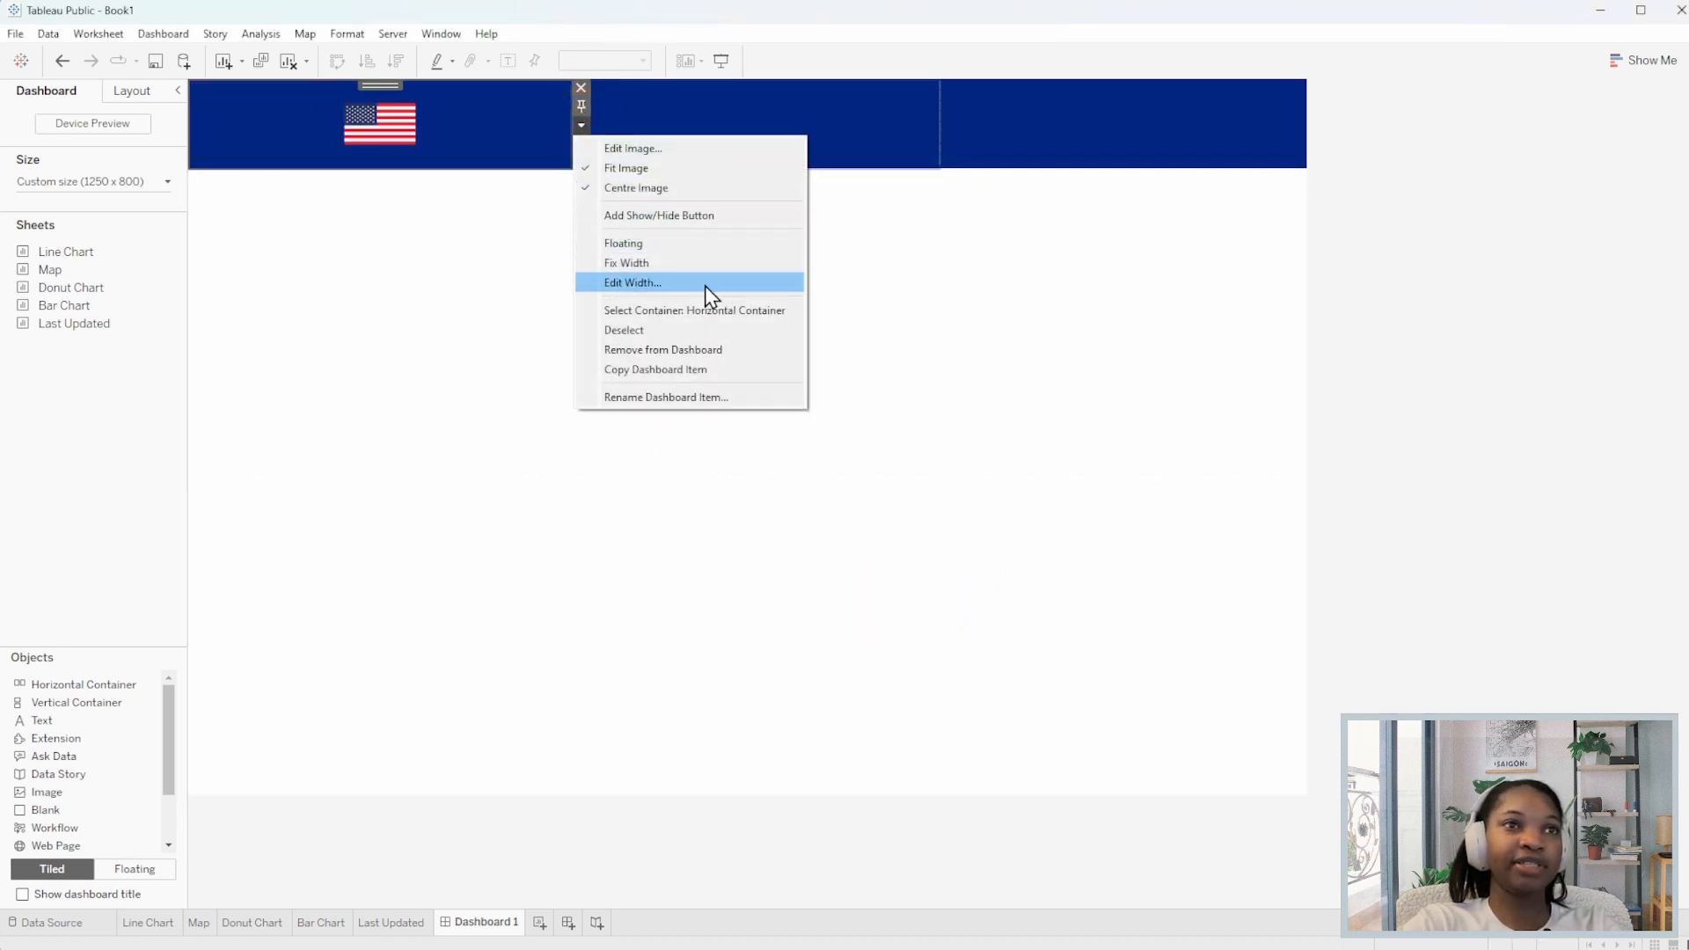
{"action": "left_click", "coordinate": [705, 288]}
{"action": "type", "text": "200"}
{"action": "key", "text": "Return"}
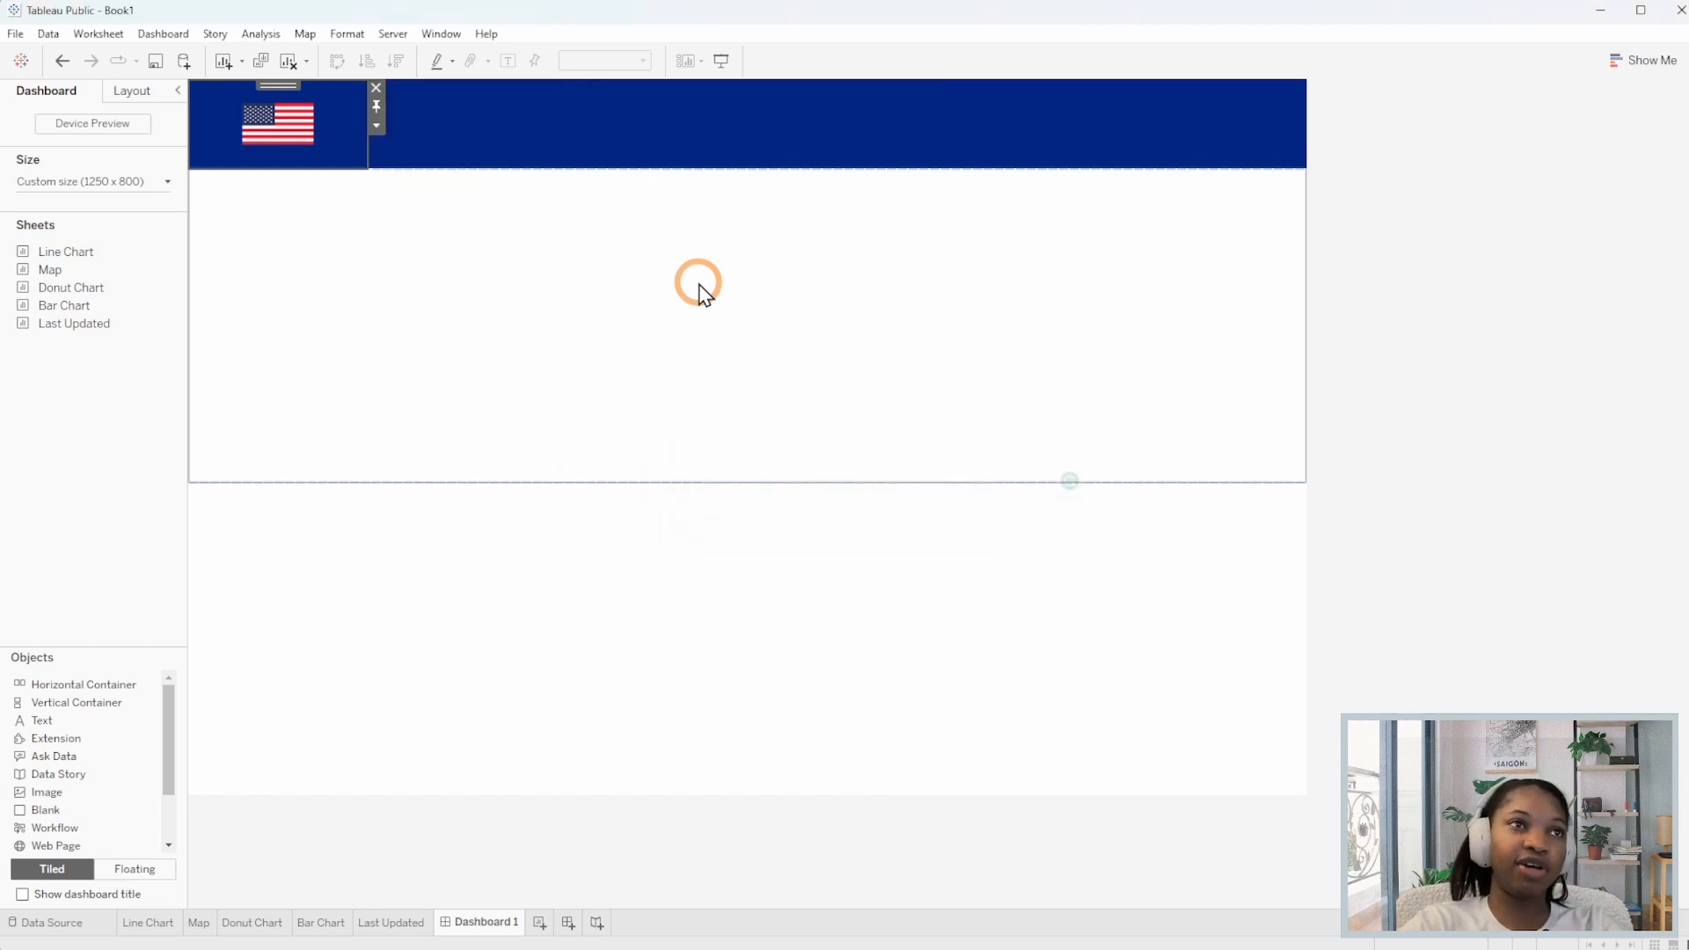
Check the reference dashboard image, add a blank object directly after the flag in the header, and set its width to 10 pixels.
{"action": "left_click", "coordinate": [596, 130]}
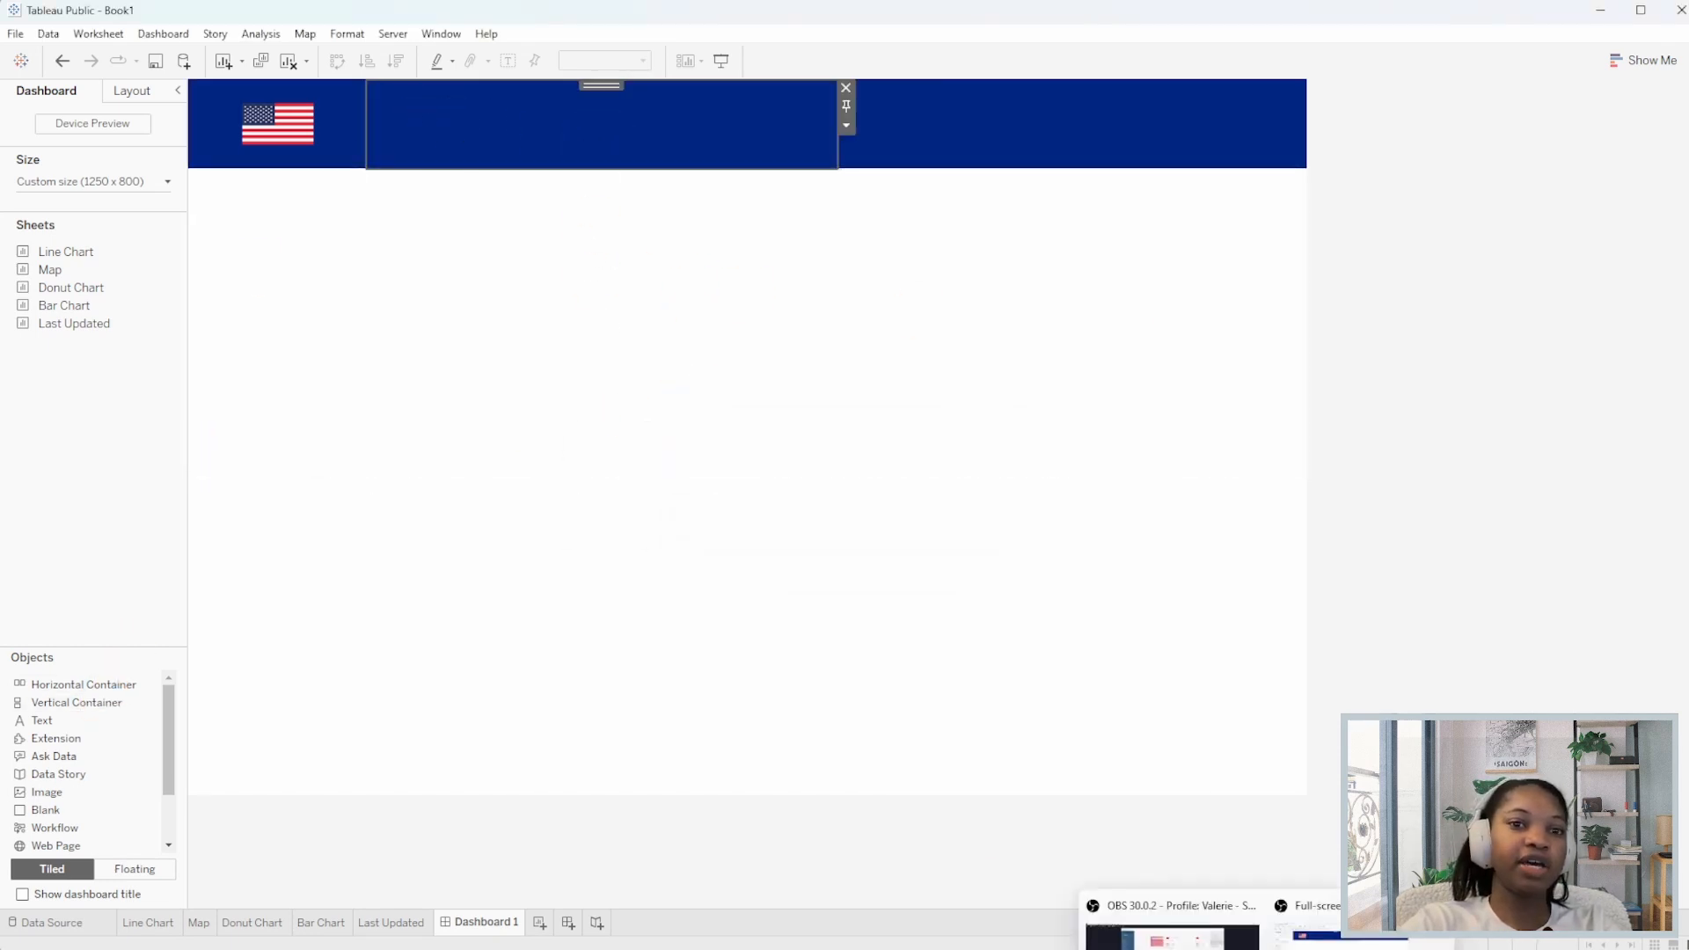
{"action": "left_click", "coordinate": [1231, 948]}
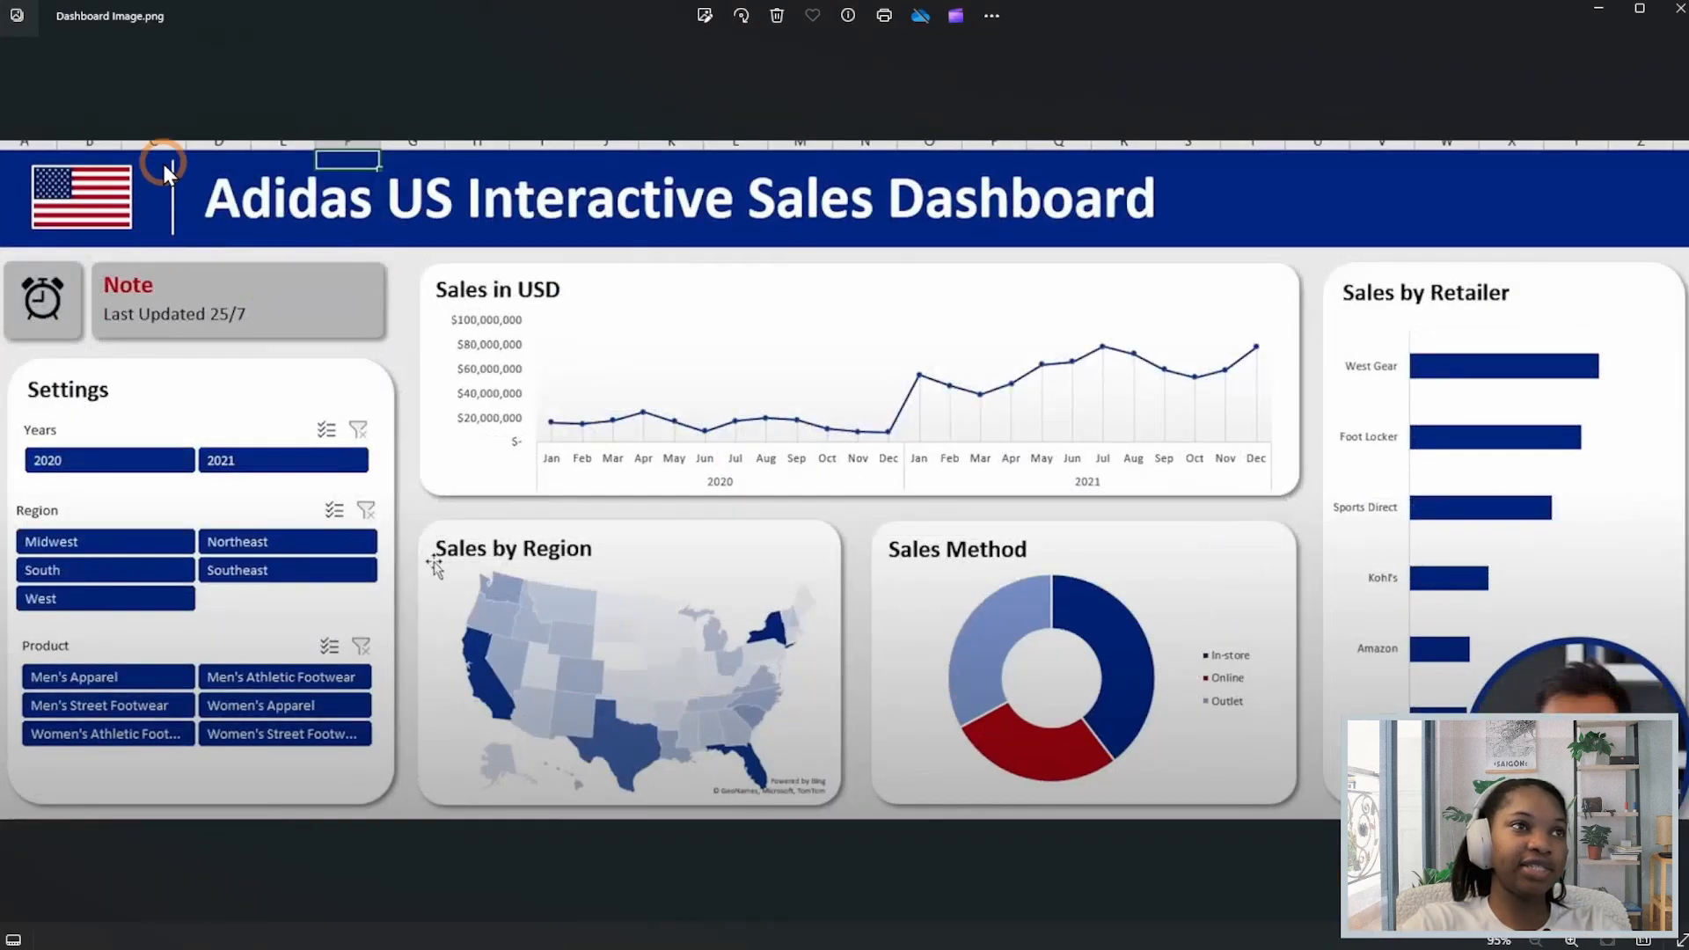
{"action": "left_click", "coordinate": [1600, 9]}
{"action": "left_click_drag", "start_coordinate": [45, 811], "coordinate": [371, 128]}
{"action": "left_click", "coordinate": [689, 126]}
{"action": "left_click", "coordinate": [836, 223]}
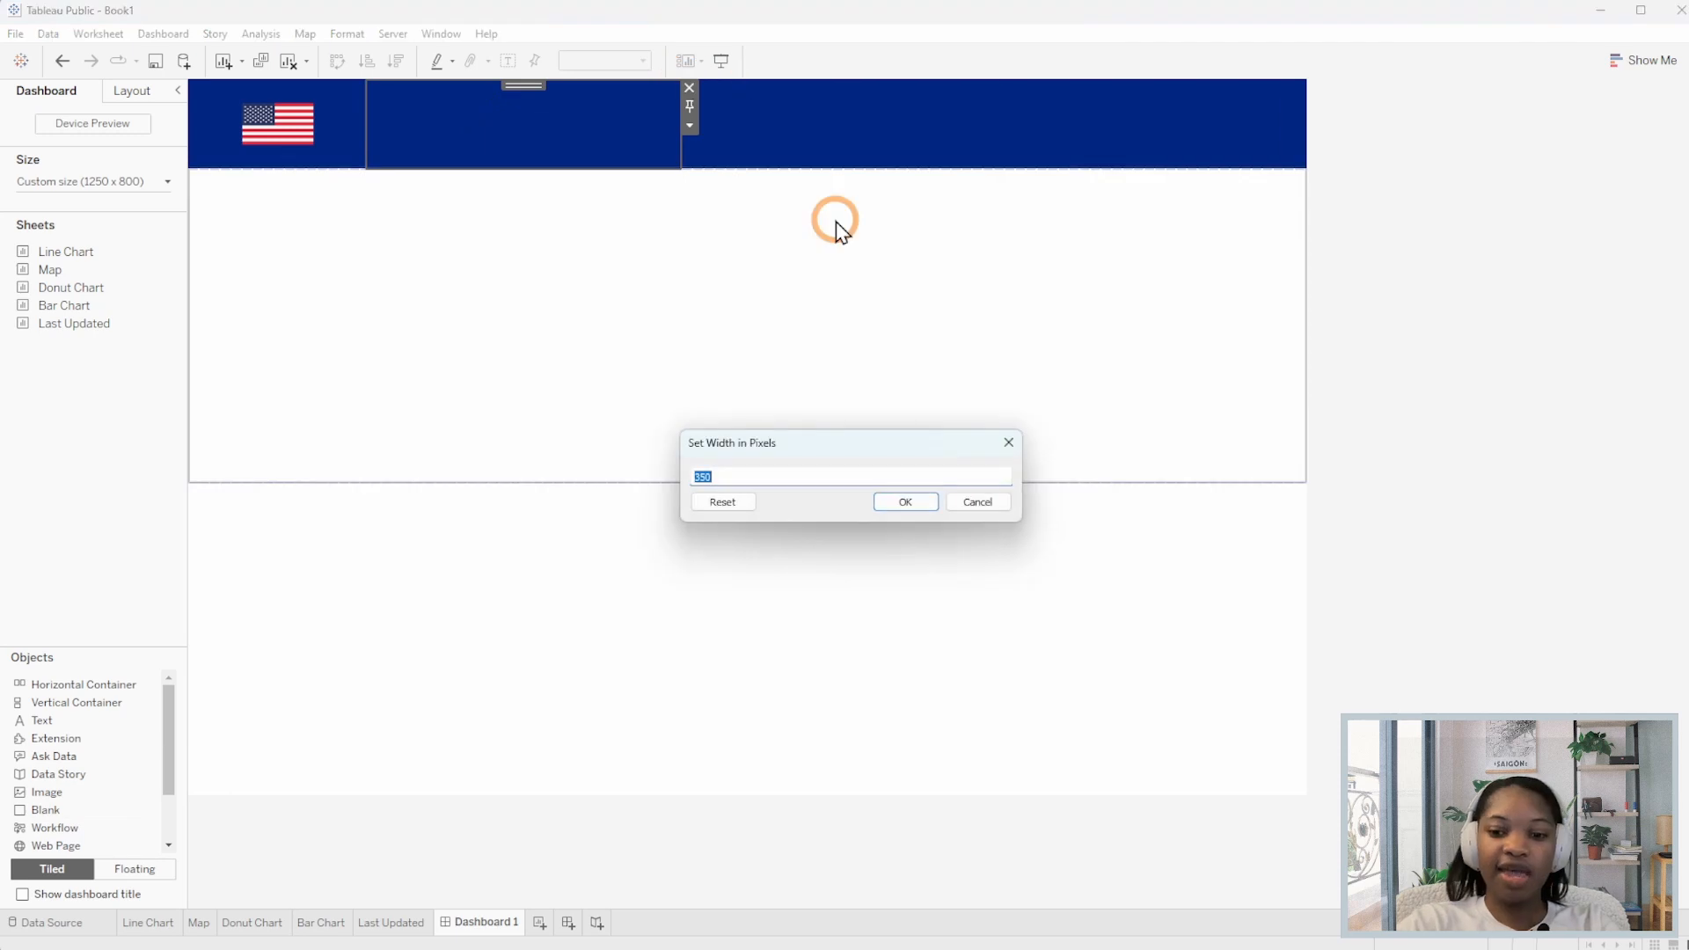
{"action": "type", "text": "10"}
{"action": "key", "text": "Return"}
Set the narrow blank's outer padding to 0 on the left and right and 15 at the top, with matching bottom padding.
{"action": "left_click", "coordinate": [94, 575]}
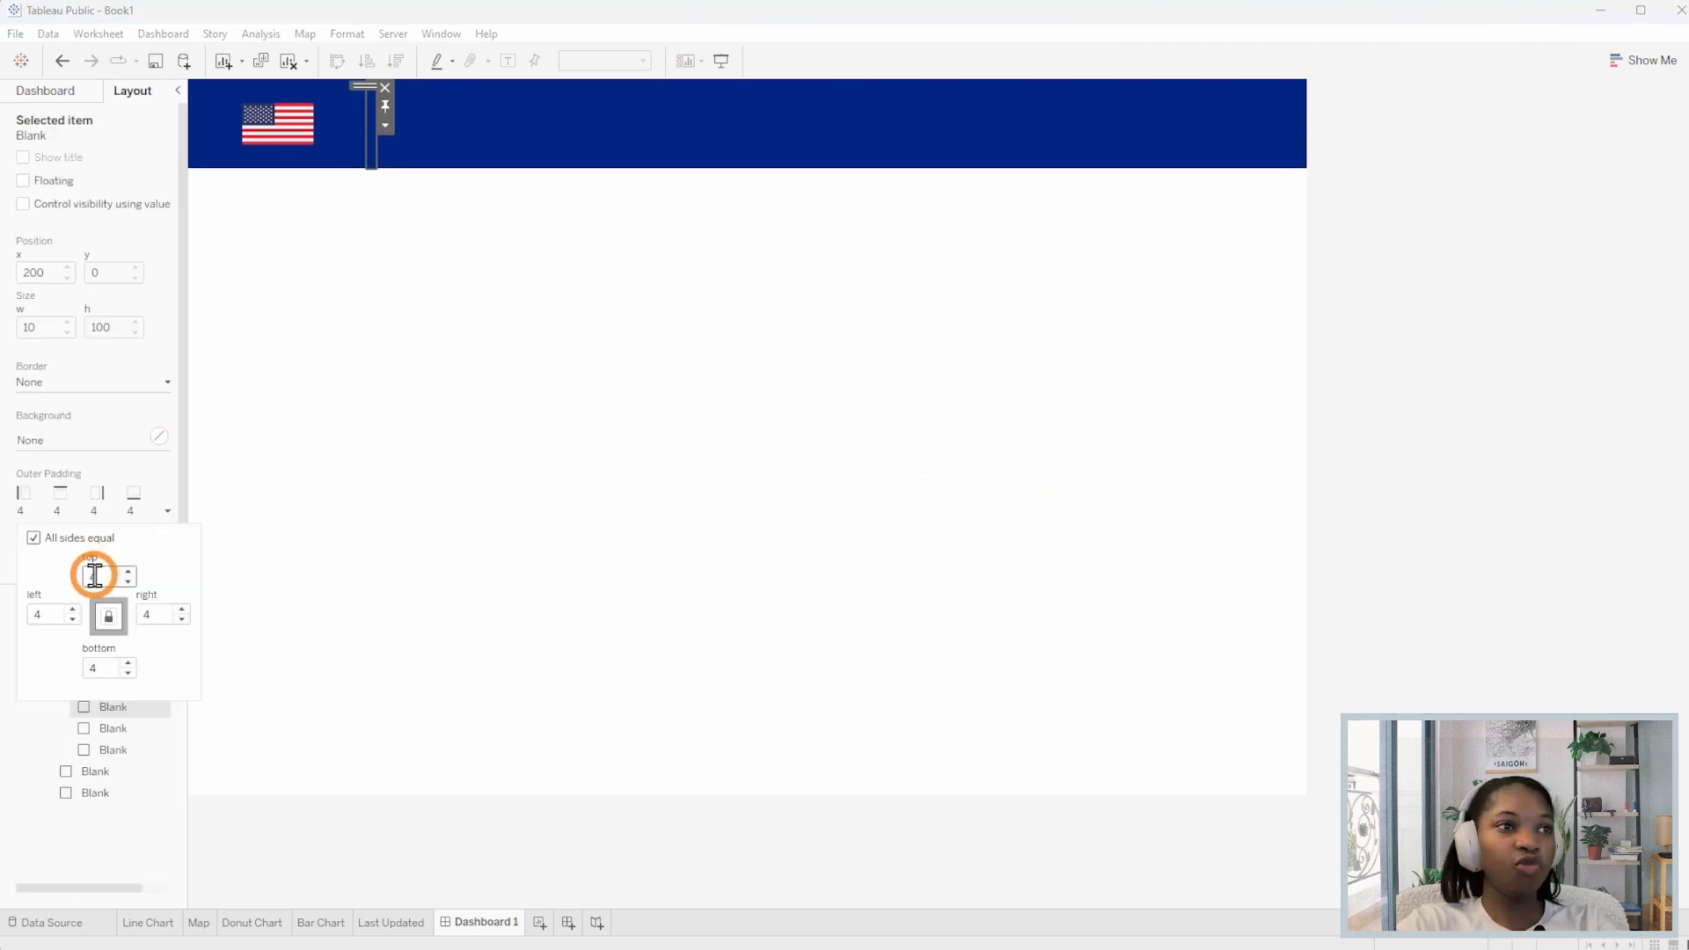
{"action": "type", "text": "0"}
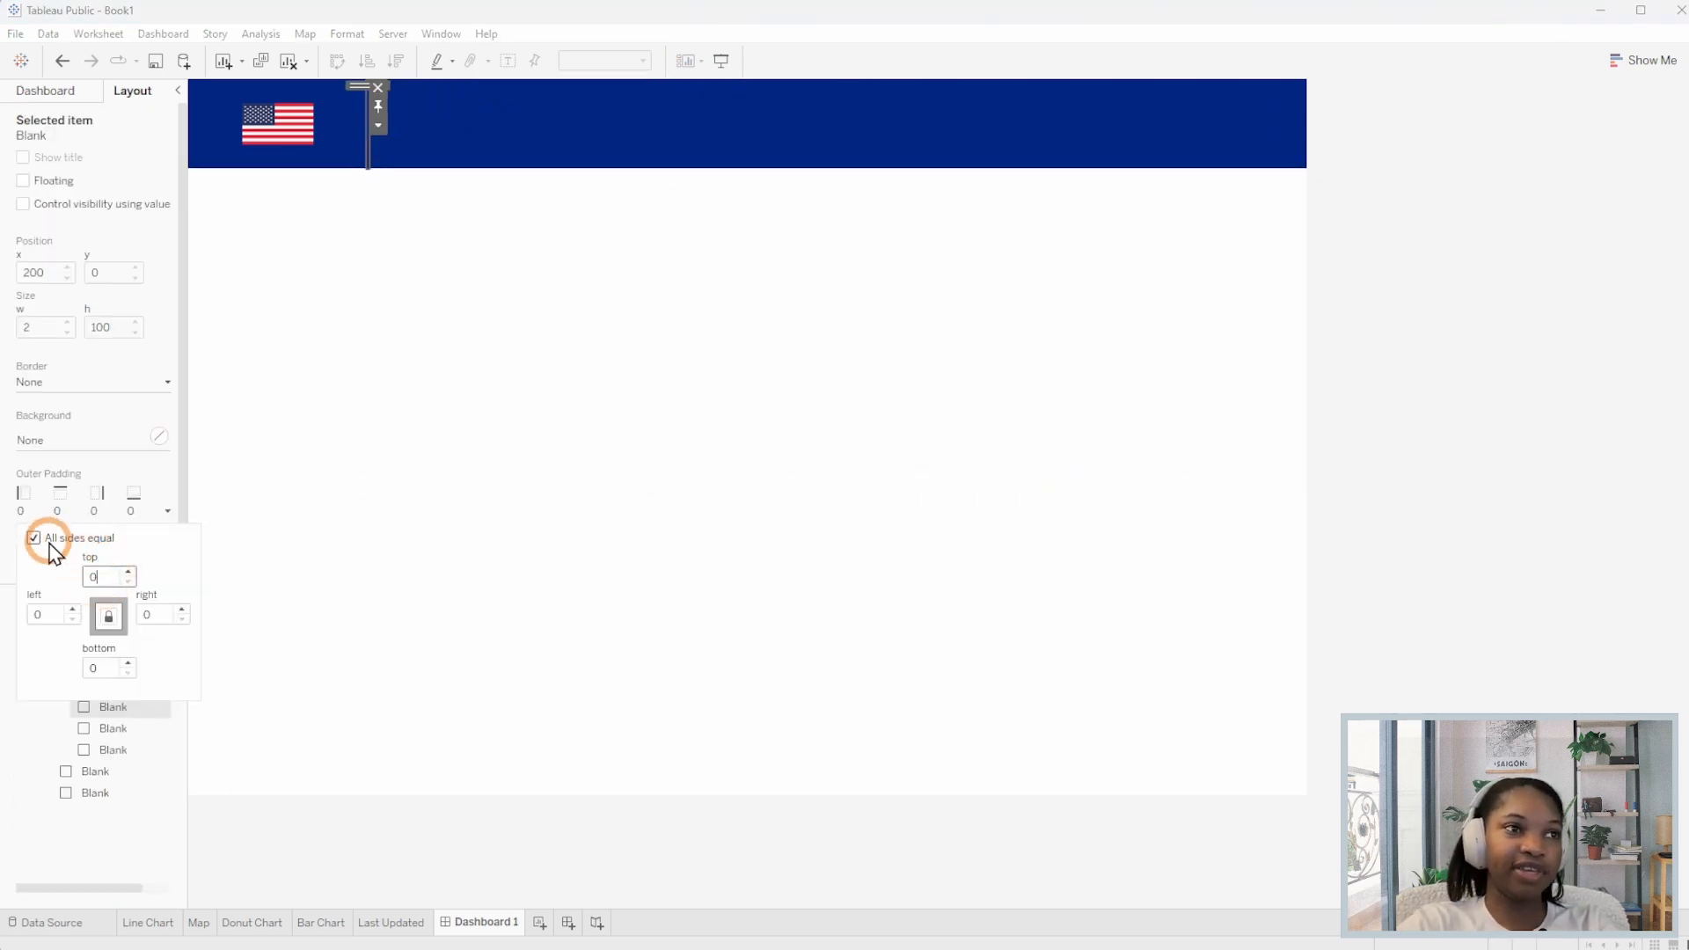
{"action": "left_click", "coordinate": [96, 577]}
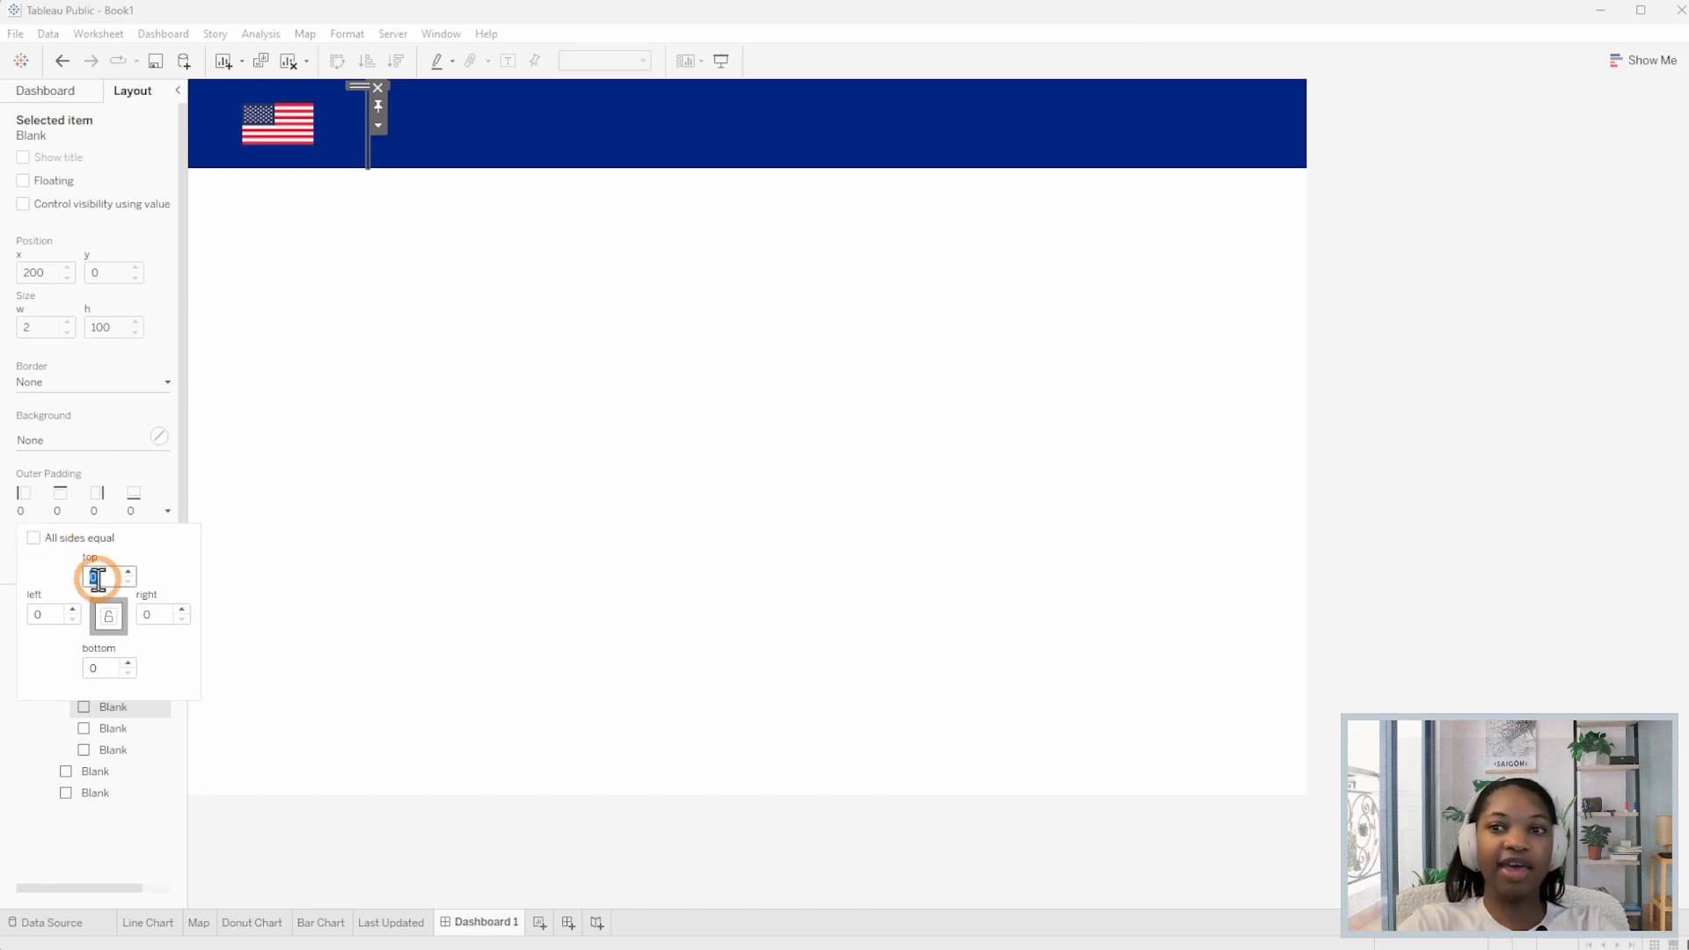
{"action": "type", "text": "15"}
{"action": "left_click", "coordinate": [95, 668]}
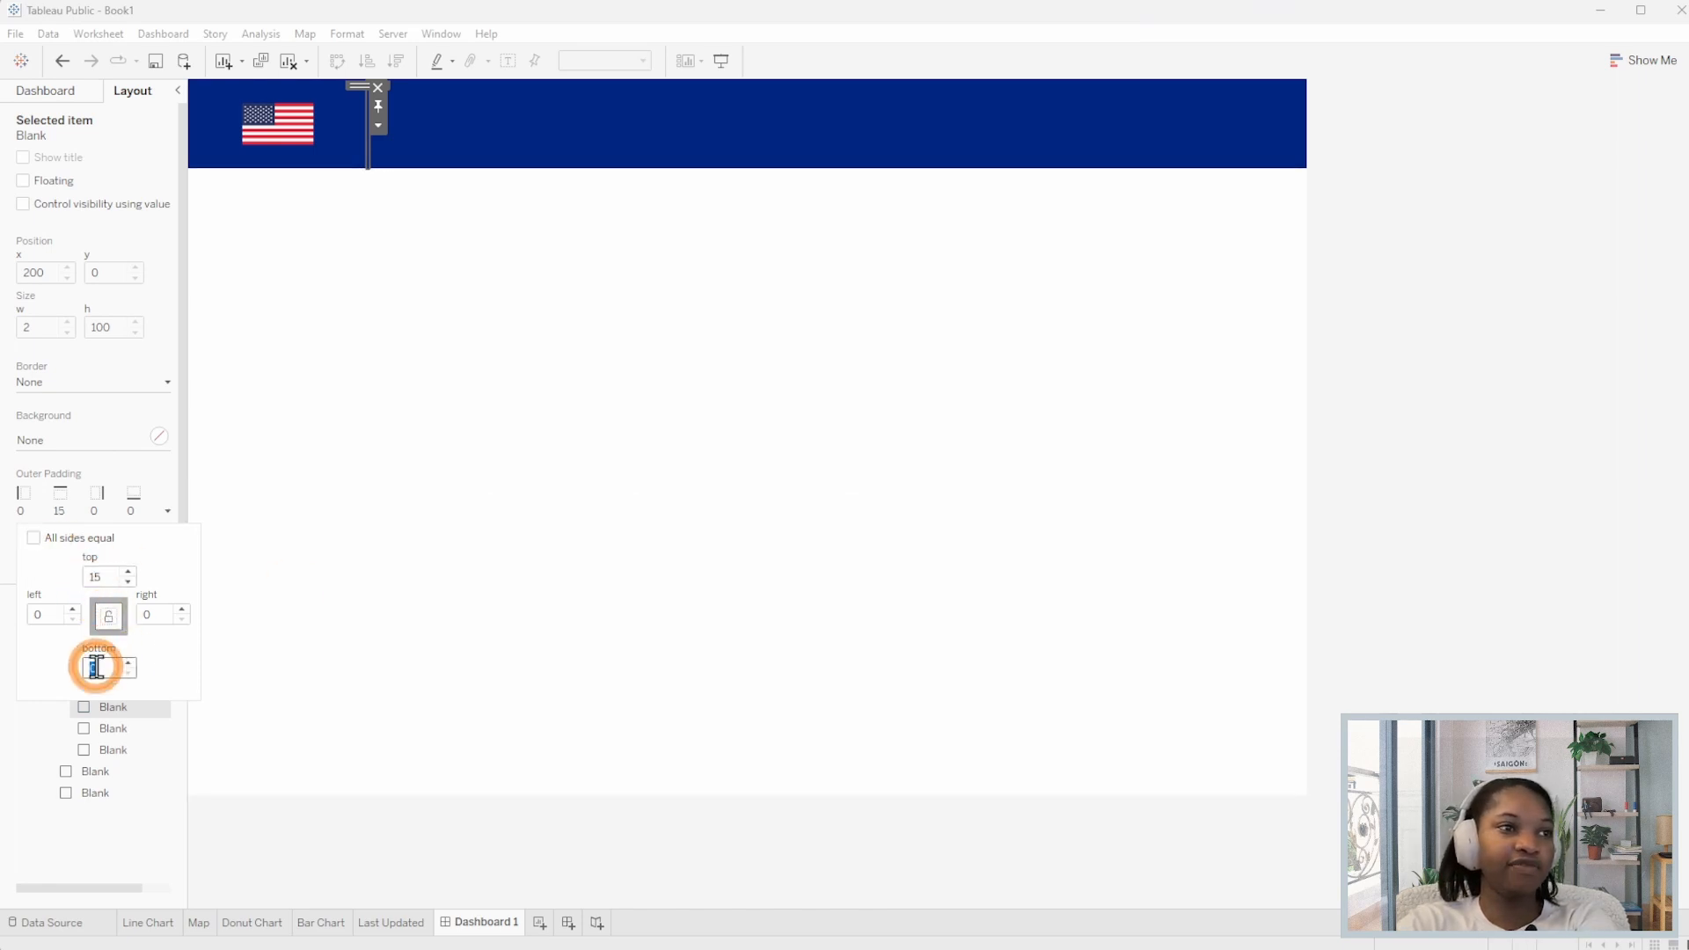
{"action": "left_click", "coordinate": [155, 661]}
Give the narrow blank a white background so it forms a vertical divider line beside the flag.
{"action": "left_click", "coordinate": [88, 449]}
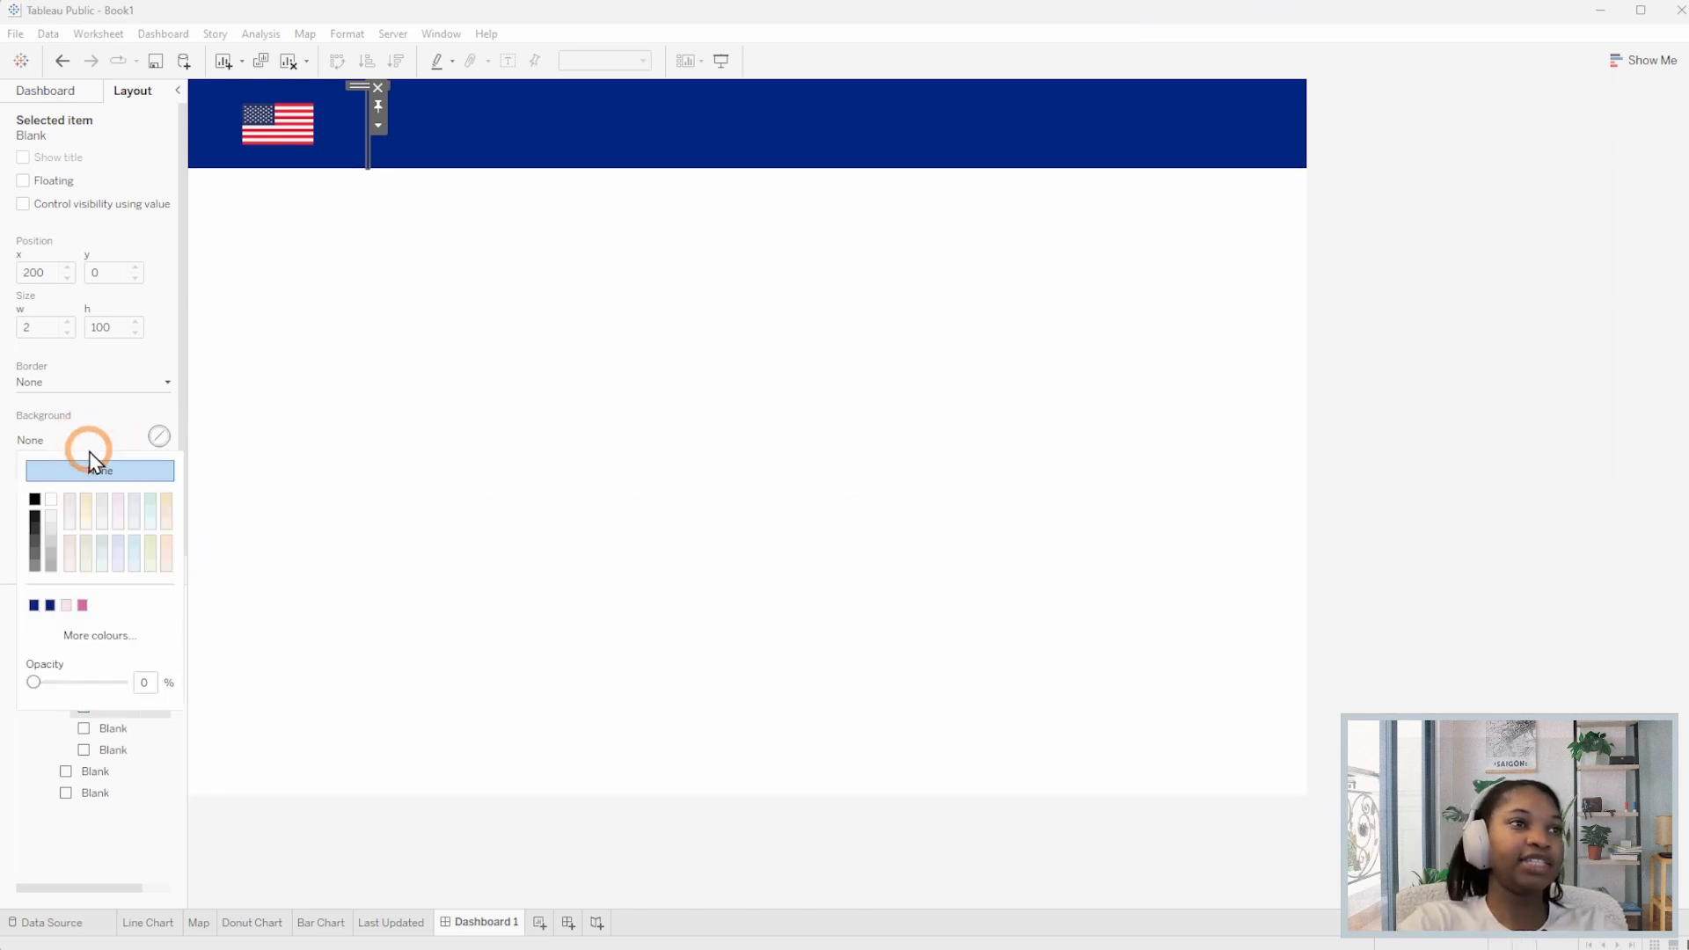
{"action": "left_click", "coordinate": [58, 504]}
{"action": "left_click", "coordinate": [1512, 366]}
{"action": "left_click", "coordinate": [920, 297]}
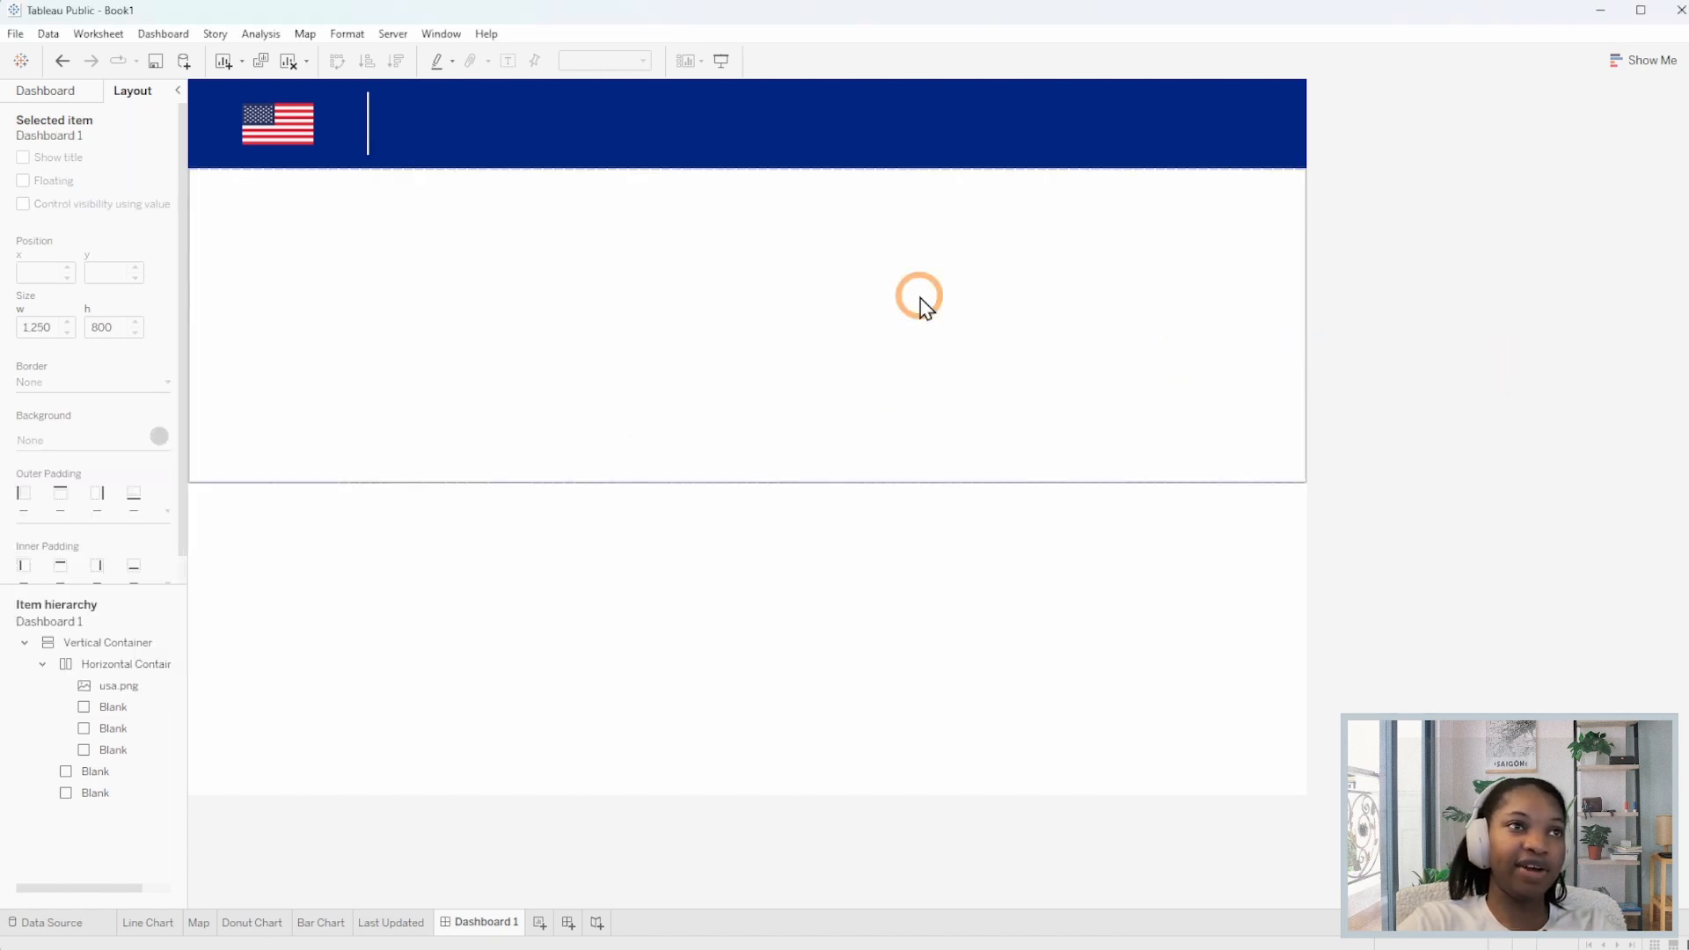
{"action": "left_click", "coordinate": [375, 111]}
Add a text object after the divider reading "Adidas US Interactive Sales Dashboard" in white Tableau Semibold, size 24.
{"action": "left_click", "coordinate": [46, 90]}
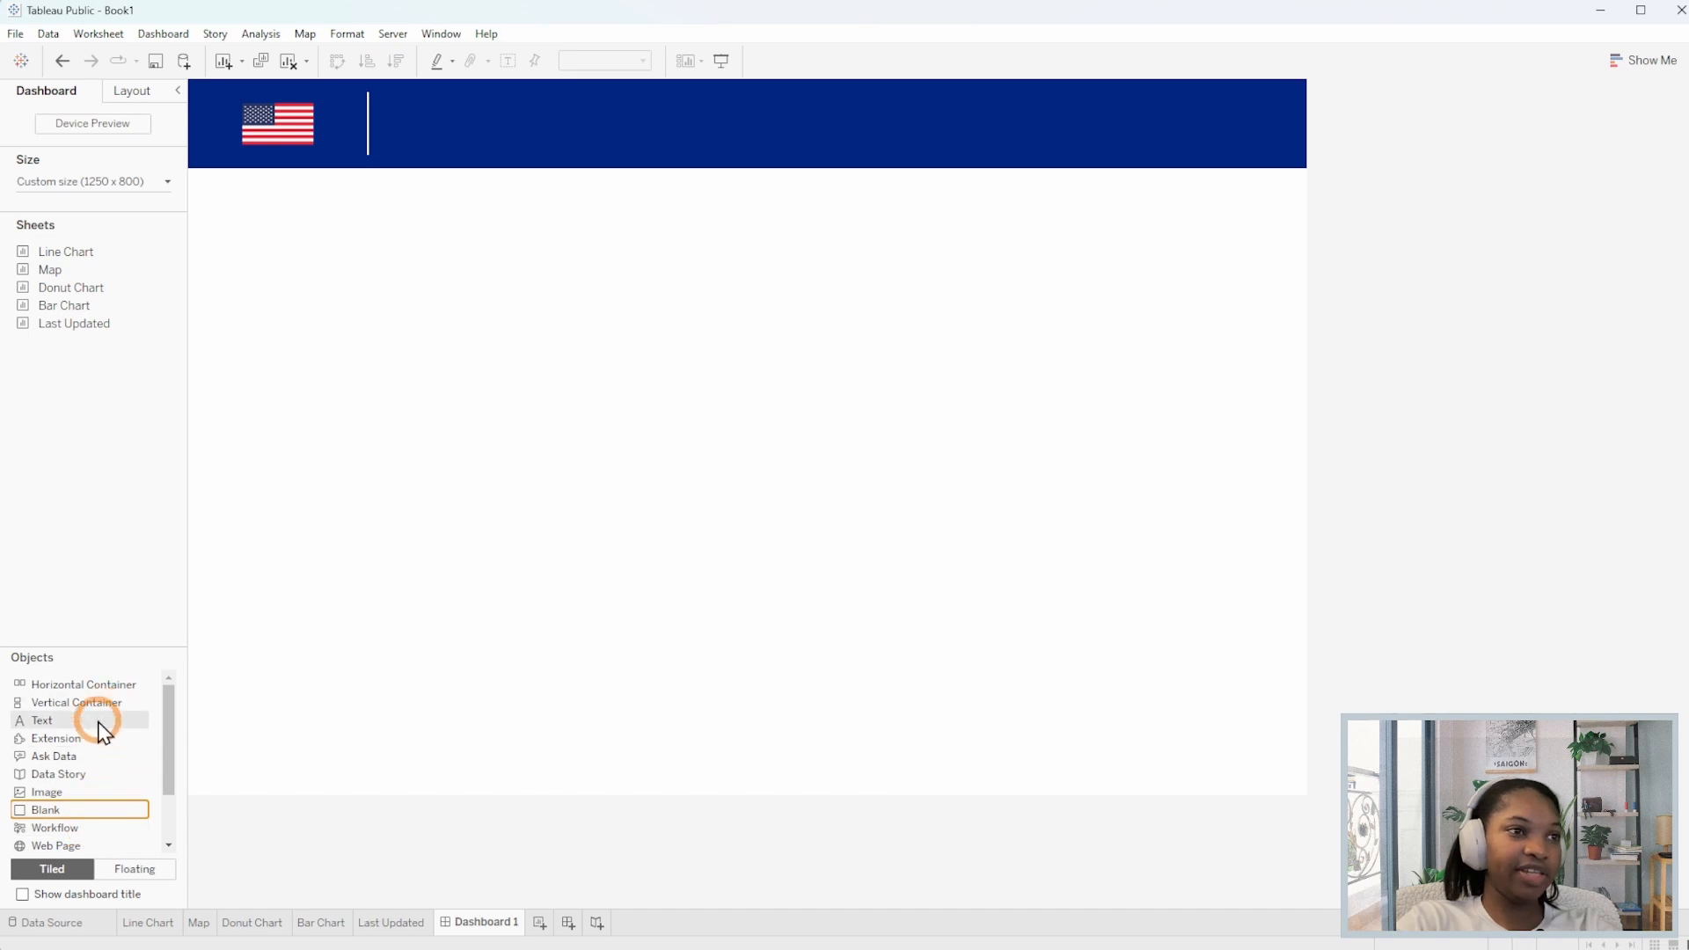
{"action": "left_click_drag", "start_coordinate": [88, 704], "coordinate": [378, 422]}
{"action": "double_click", "coordinate": [573, 120]}
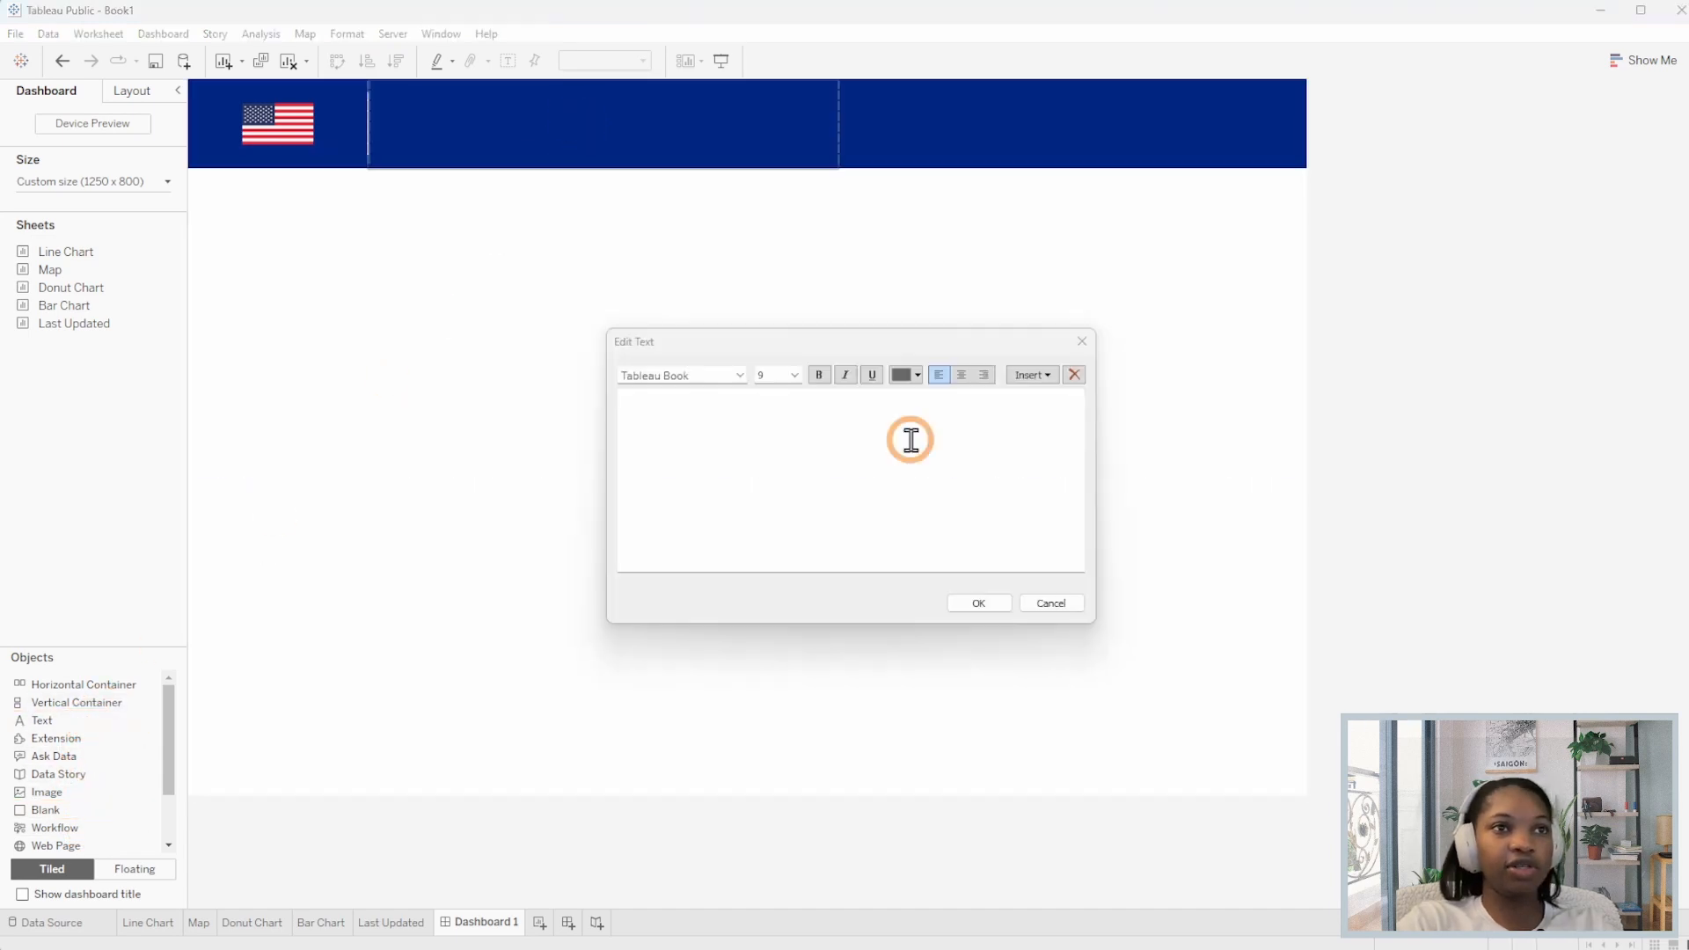
{"action": "left_click_drag", "start_coordinate": [818, 454], "coordinate": [616, 403]}
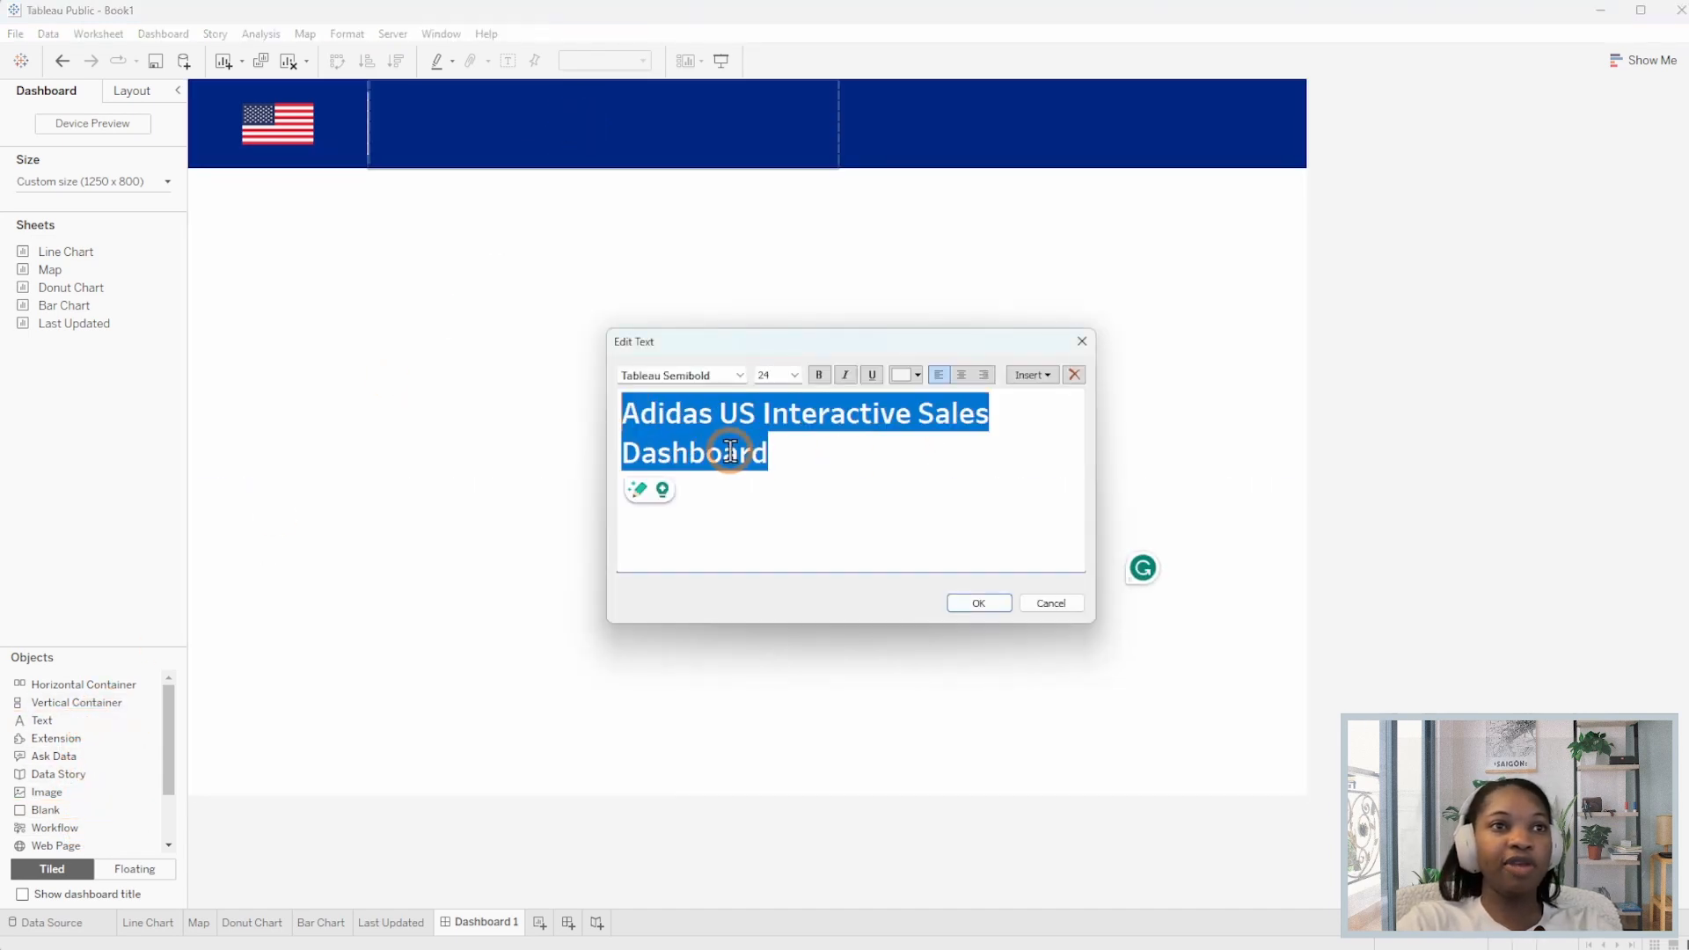
{"action": "left_click", "coordinate": [731, 451]}
{"action": "left_click_drag", "start_coordinate": [824, 456], "coordinate": [601, 397]}
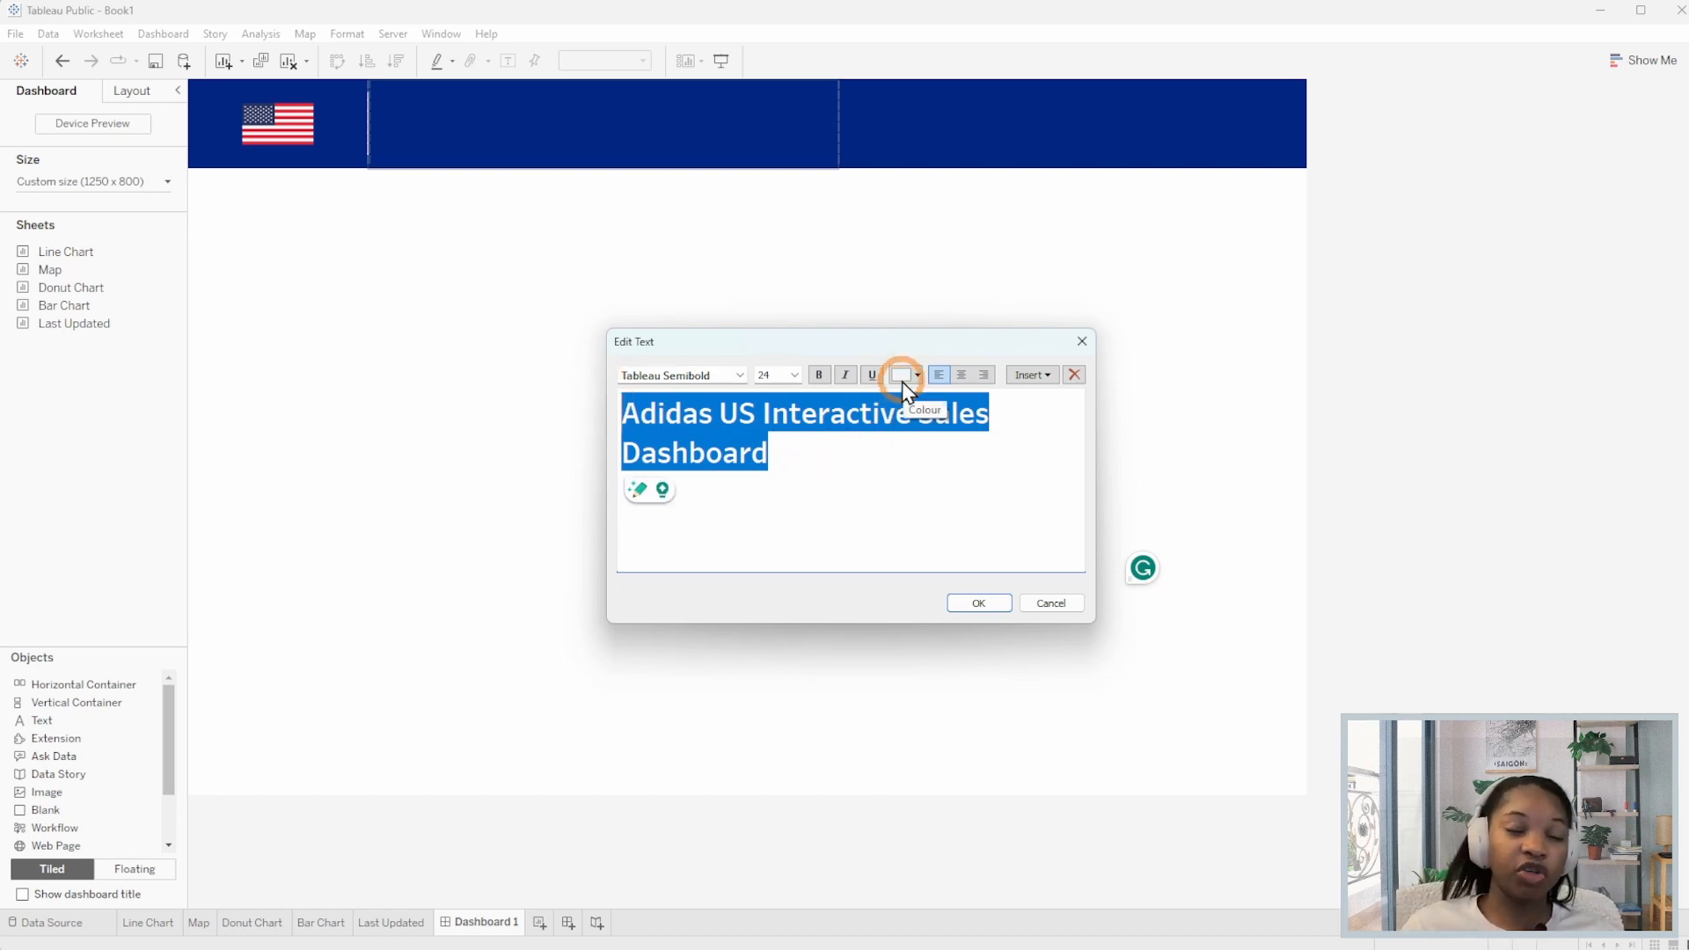
{"action": "left_click", "coordinate": [999, 604]}
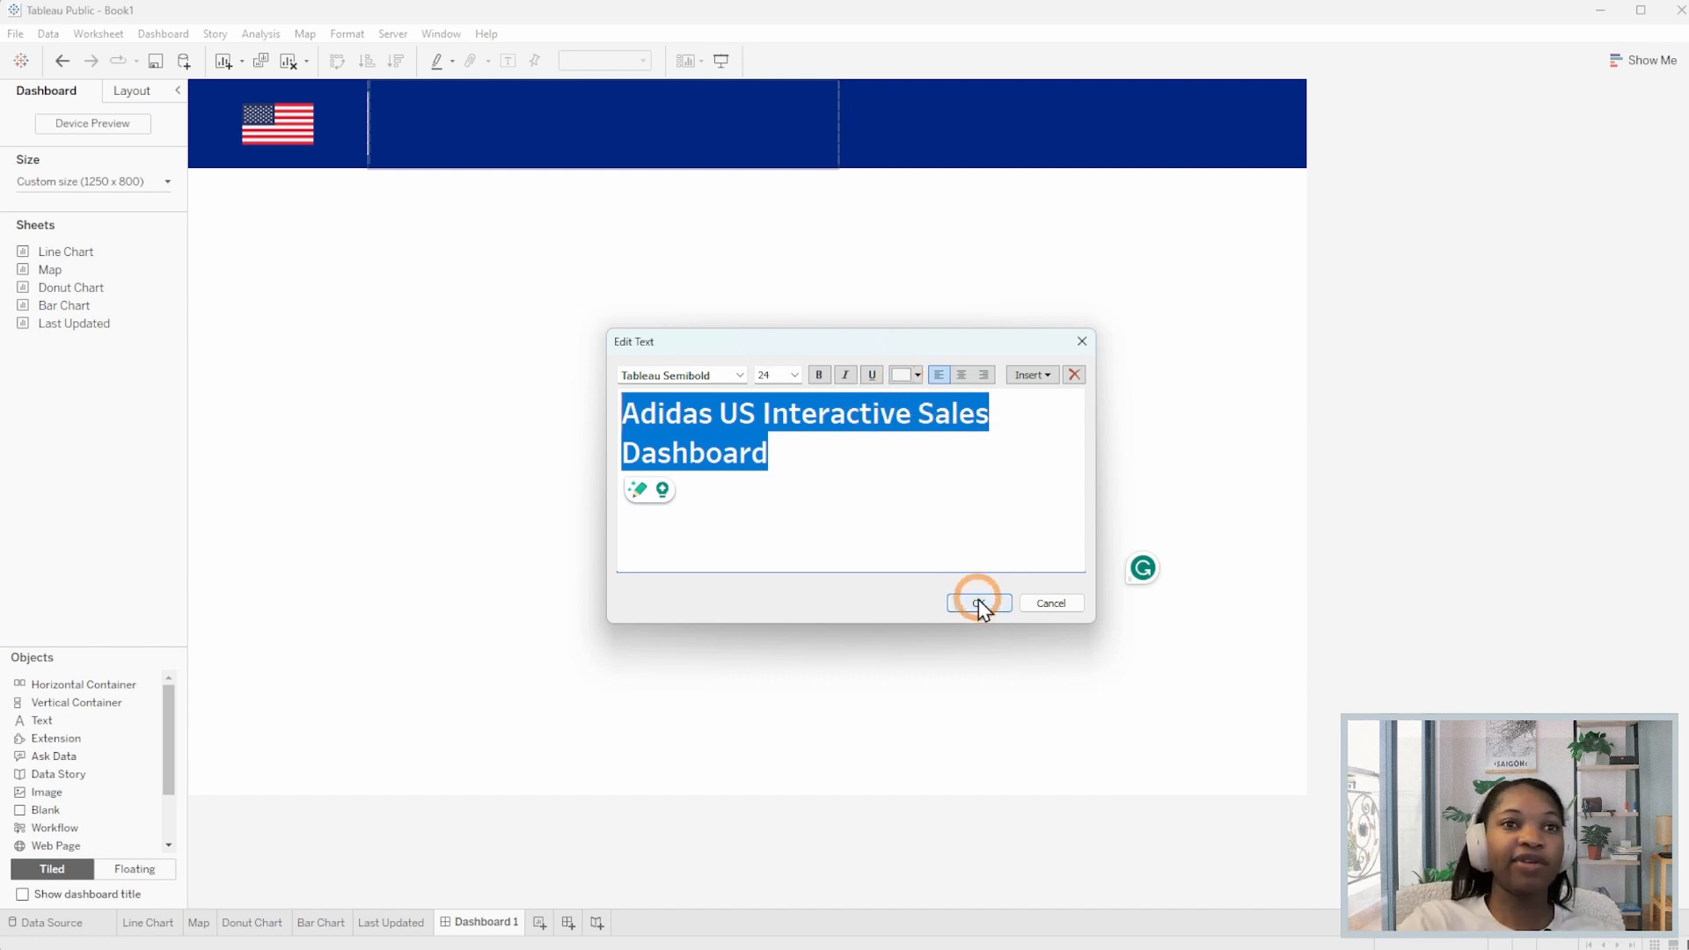
Remove the two leftover blank objects from the header so the title text fills the remaining width.
{"action": "left_click", "coordinate": [808, 124]}
{"action": "left_click", "coordinate": [1027, 86]}
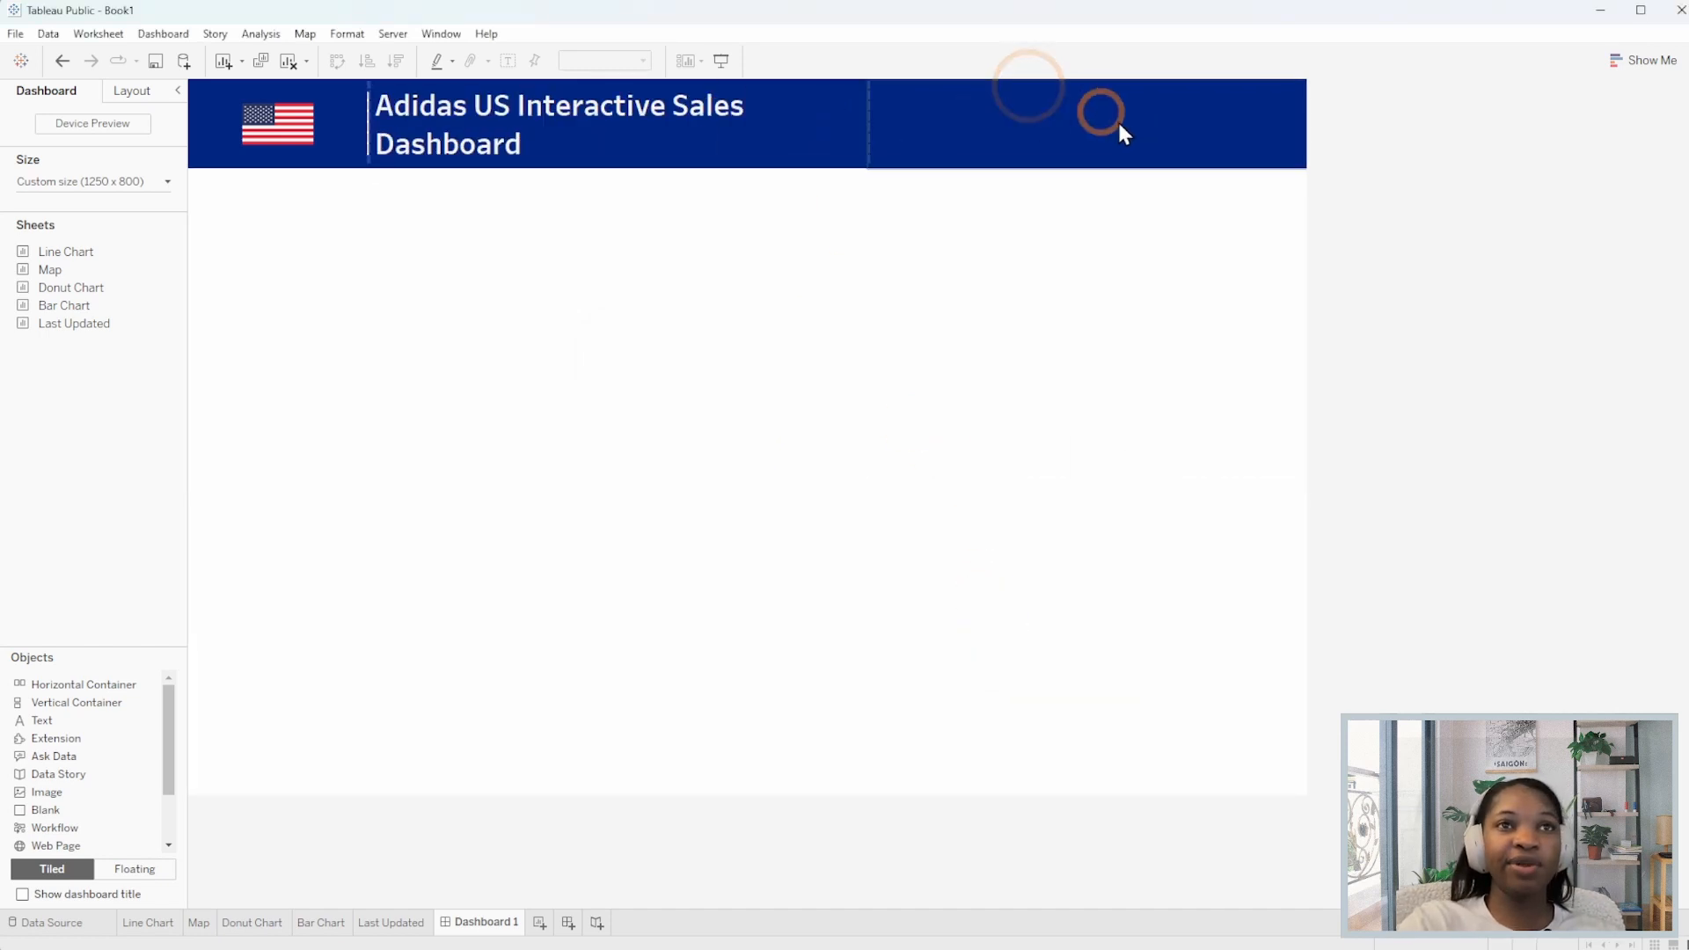
{"action": "left_click", "coordinate": [1180, 124]}
{"action": "left_click", "coordinate": [1307, 87]}
{"action": "left_click", "coordinate": [1034, 125]}
{"action": "left_click", "coordinate": [1310, 104]}
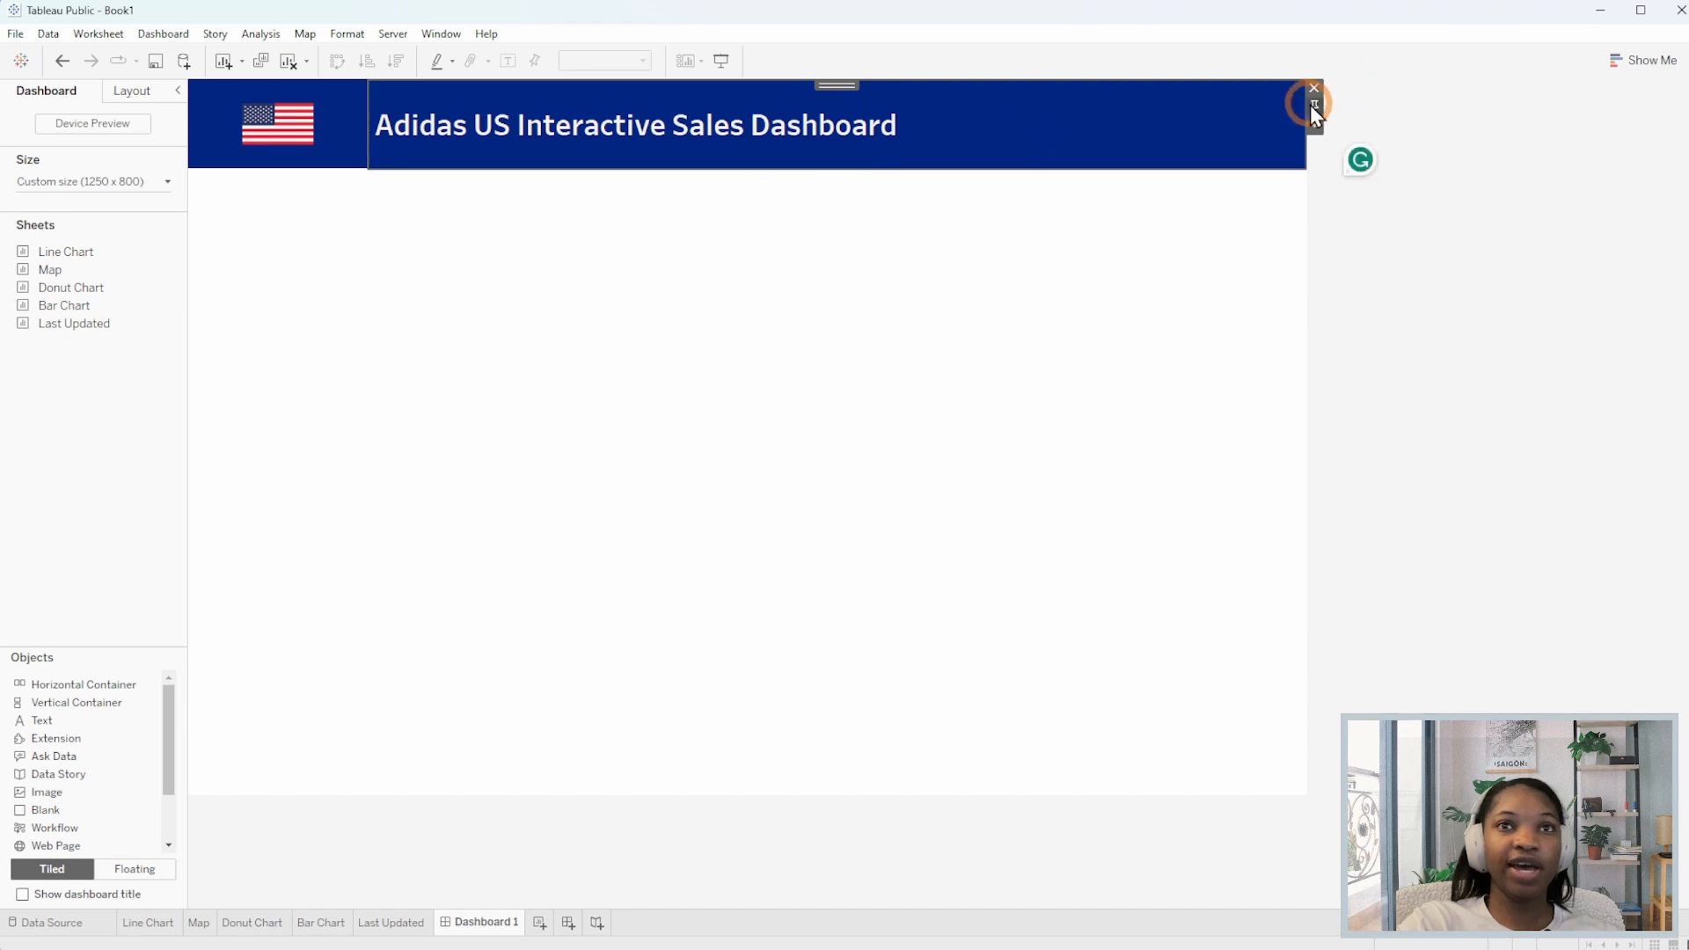
{"action": "left_click", "coordinate": [1590, 176]}
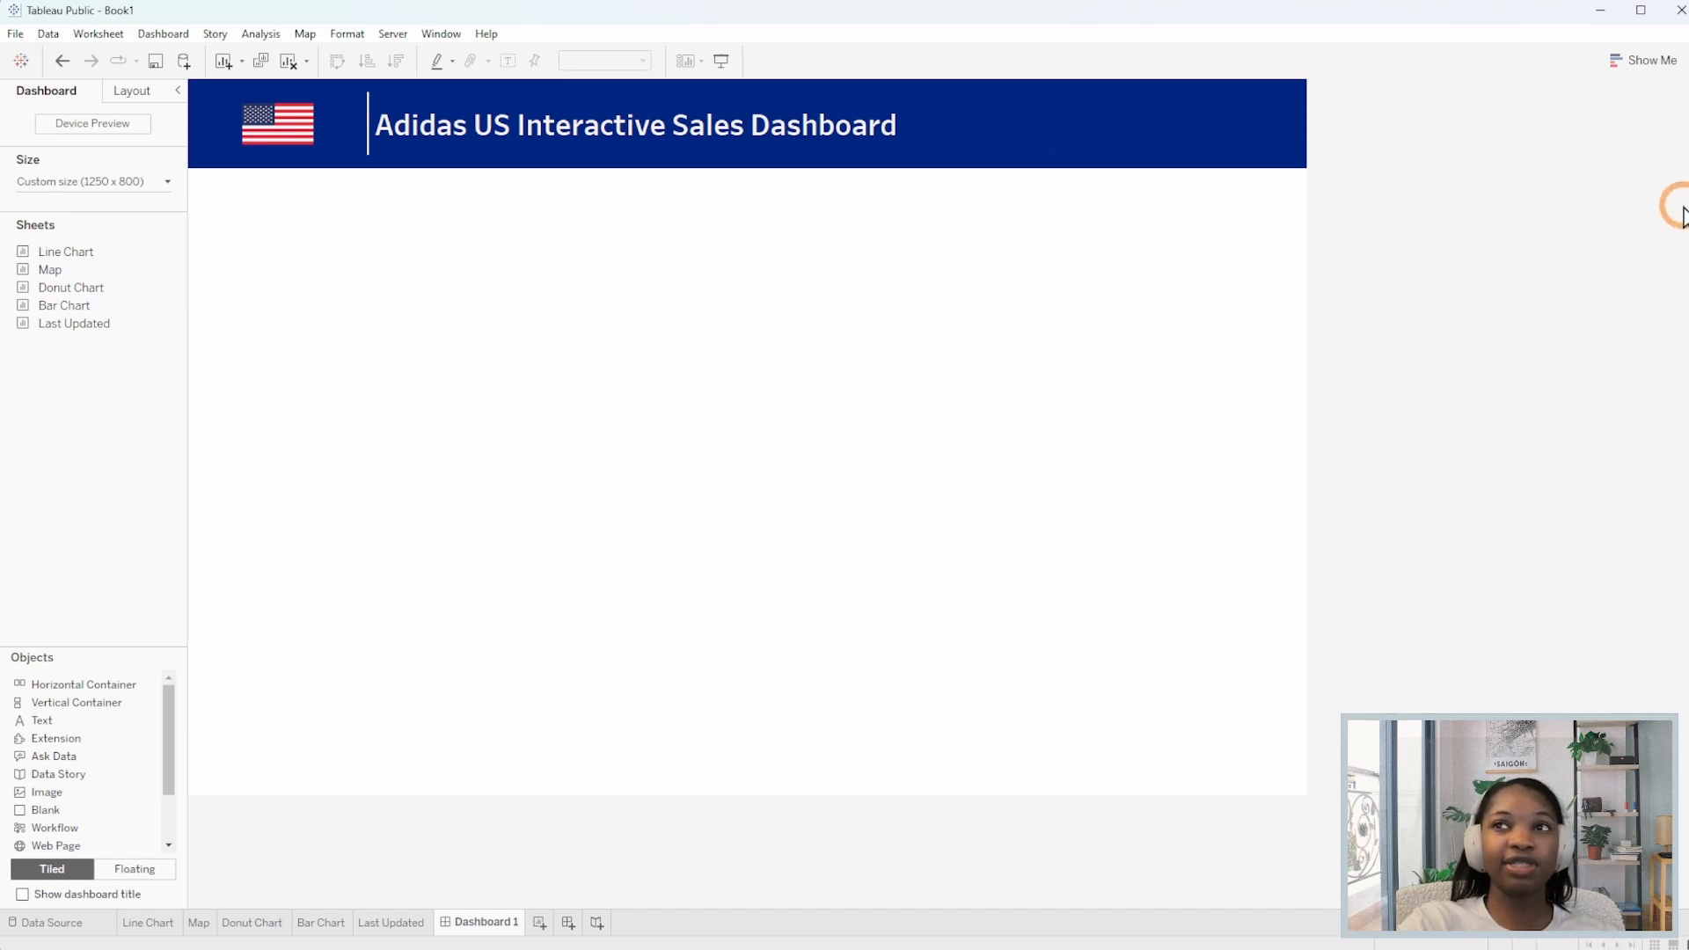
Insert a blank spacer between the divider line and the title text, and narrow its width.
{"action": "left_click", "coordinate": [132, 91]}
{"action": "left_click", "coordinate": [77, 94]}
{"action": "left_click_drag", "start_coordinate": [160, 813], "coordinate": [419, 132]}
{"action": "left_click", "coordinate": [1298, 254]}
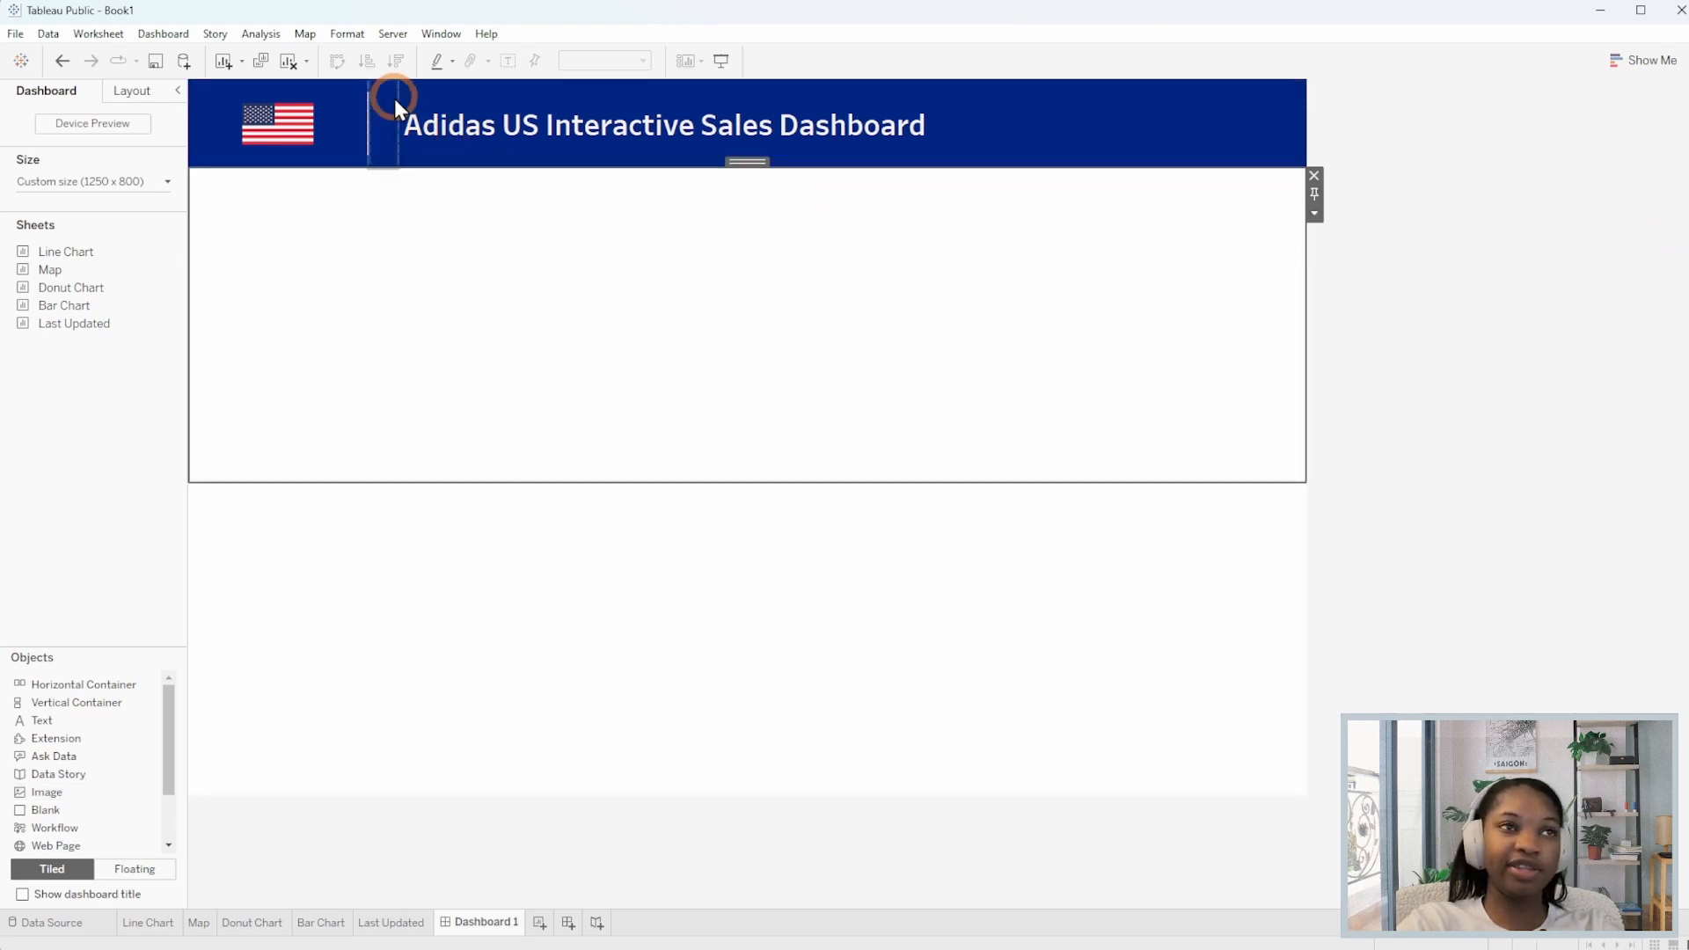
{"action": "left_click", "coordinate": [388, 109]}
{"action": "left_click", "coordinate": [407, 124]}
{"action": "left_click", "coordinate": [499, 240]}
Switch to the reference Dashboard Image.png and examine how the note, settings and chart areas are arranged below the header.
{"action": "left_click", "coordinate": [328, 453]}
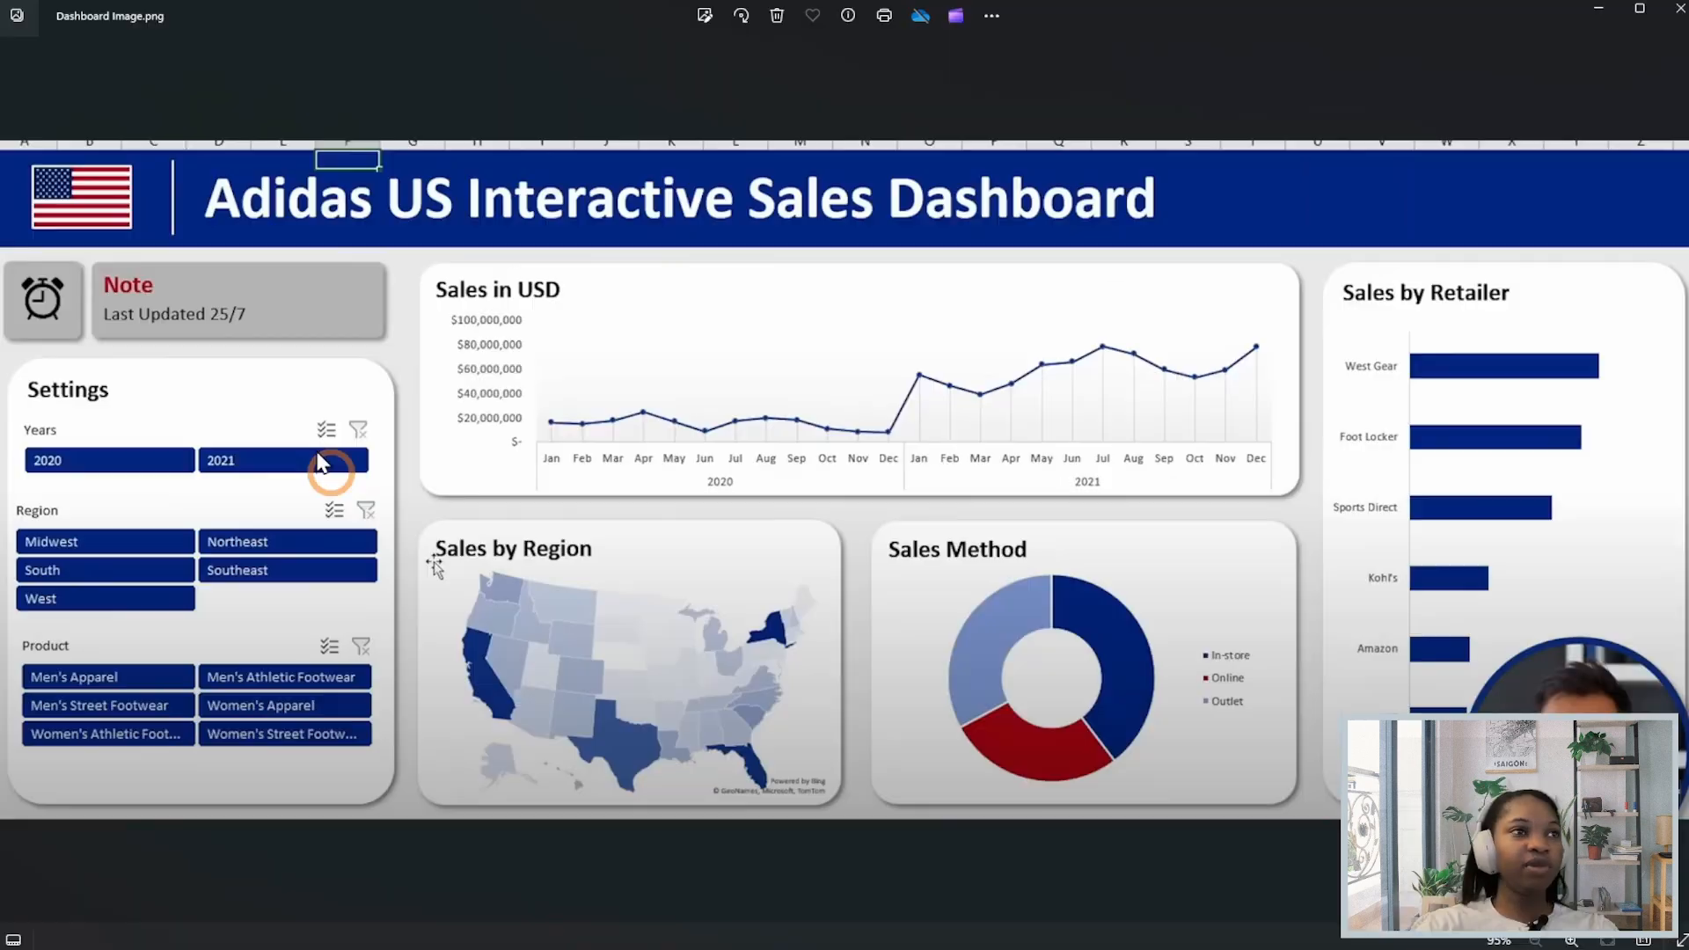
{"action": "left_click", "coordinate": [876, 521]}
{"action": "left_click", "coordinate": [1355, 483]}
{"action": "left_click", "coordinate": [1598, 16]}
{"action": "left_click", "coordinate": [106, 319]}
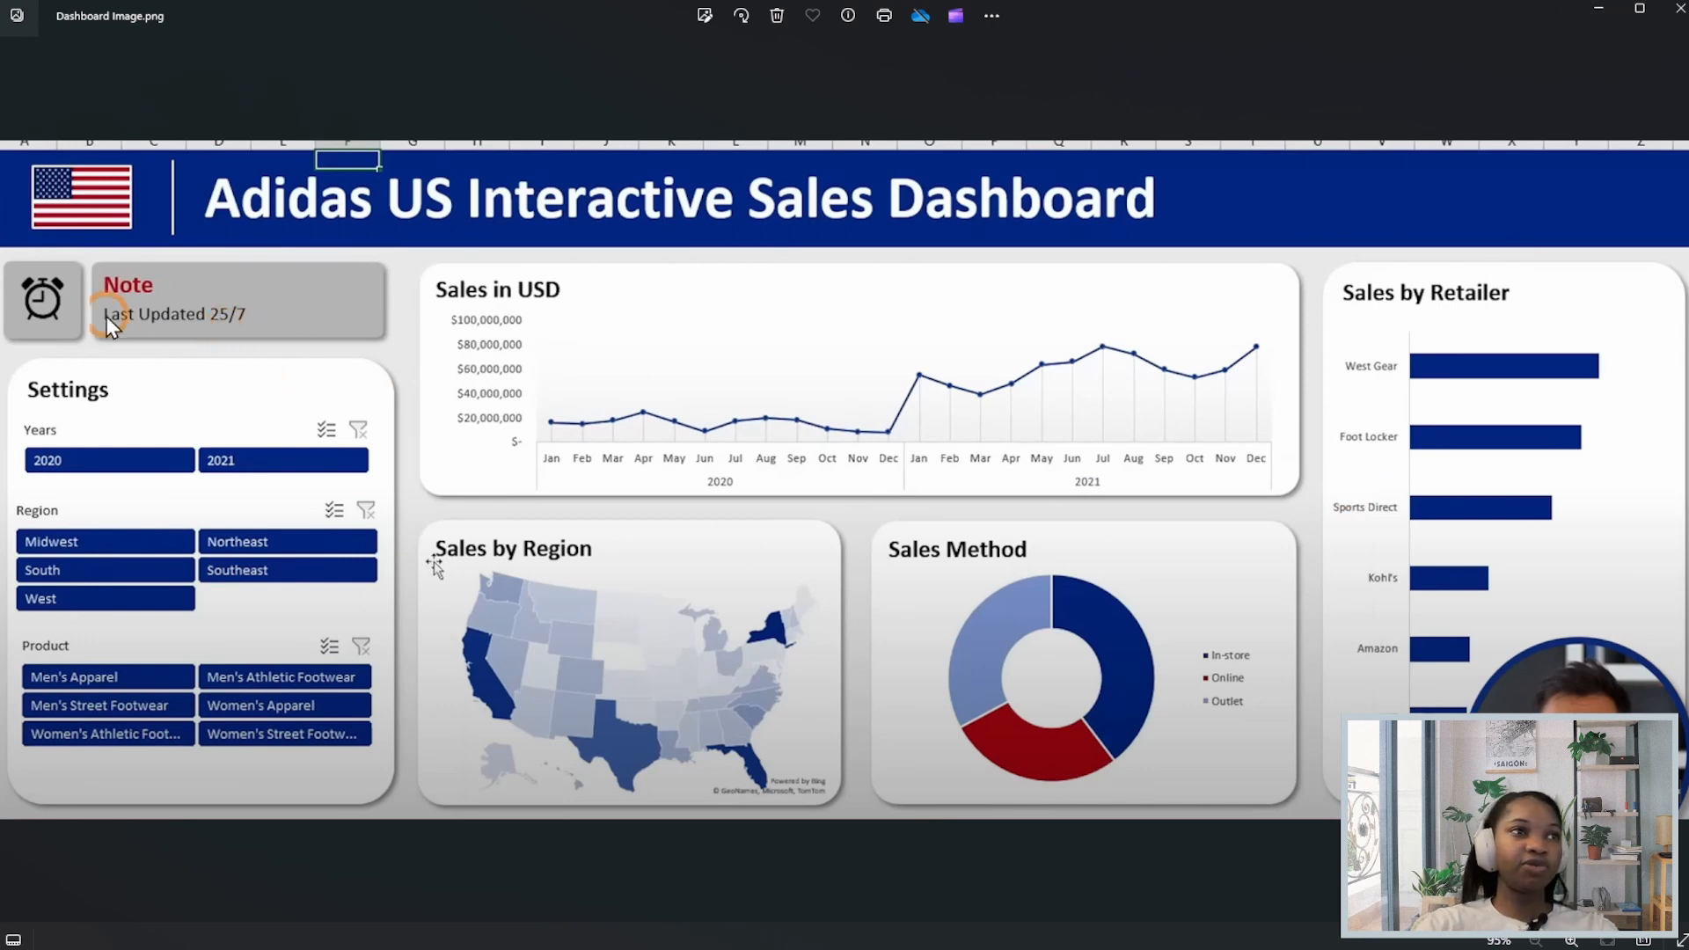
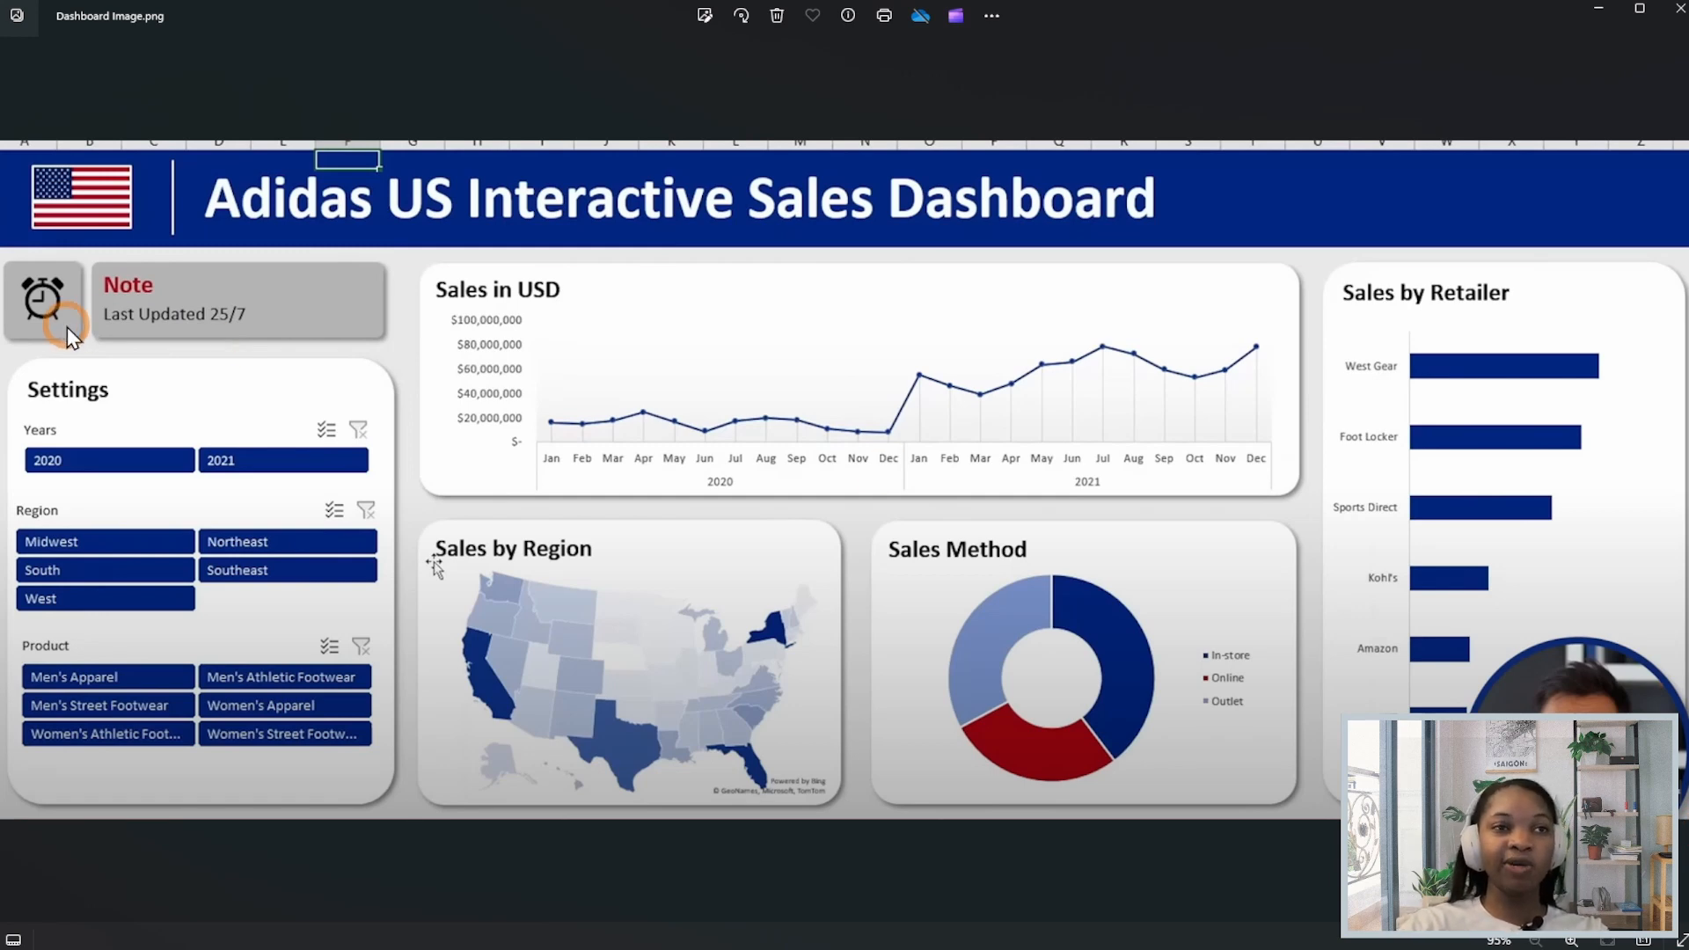
{"action": "left_click", "coordinate": [1599, 9]}
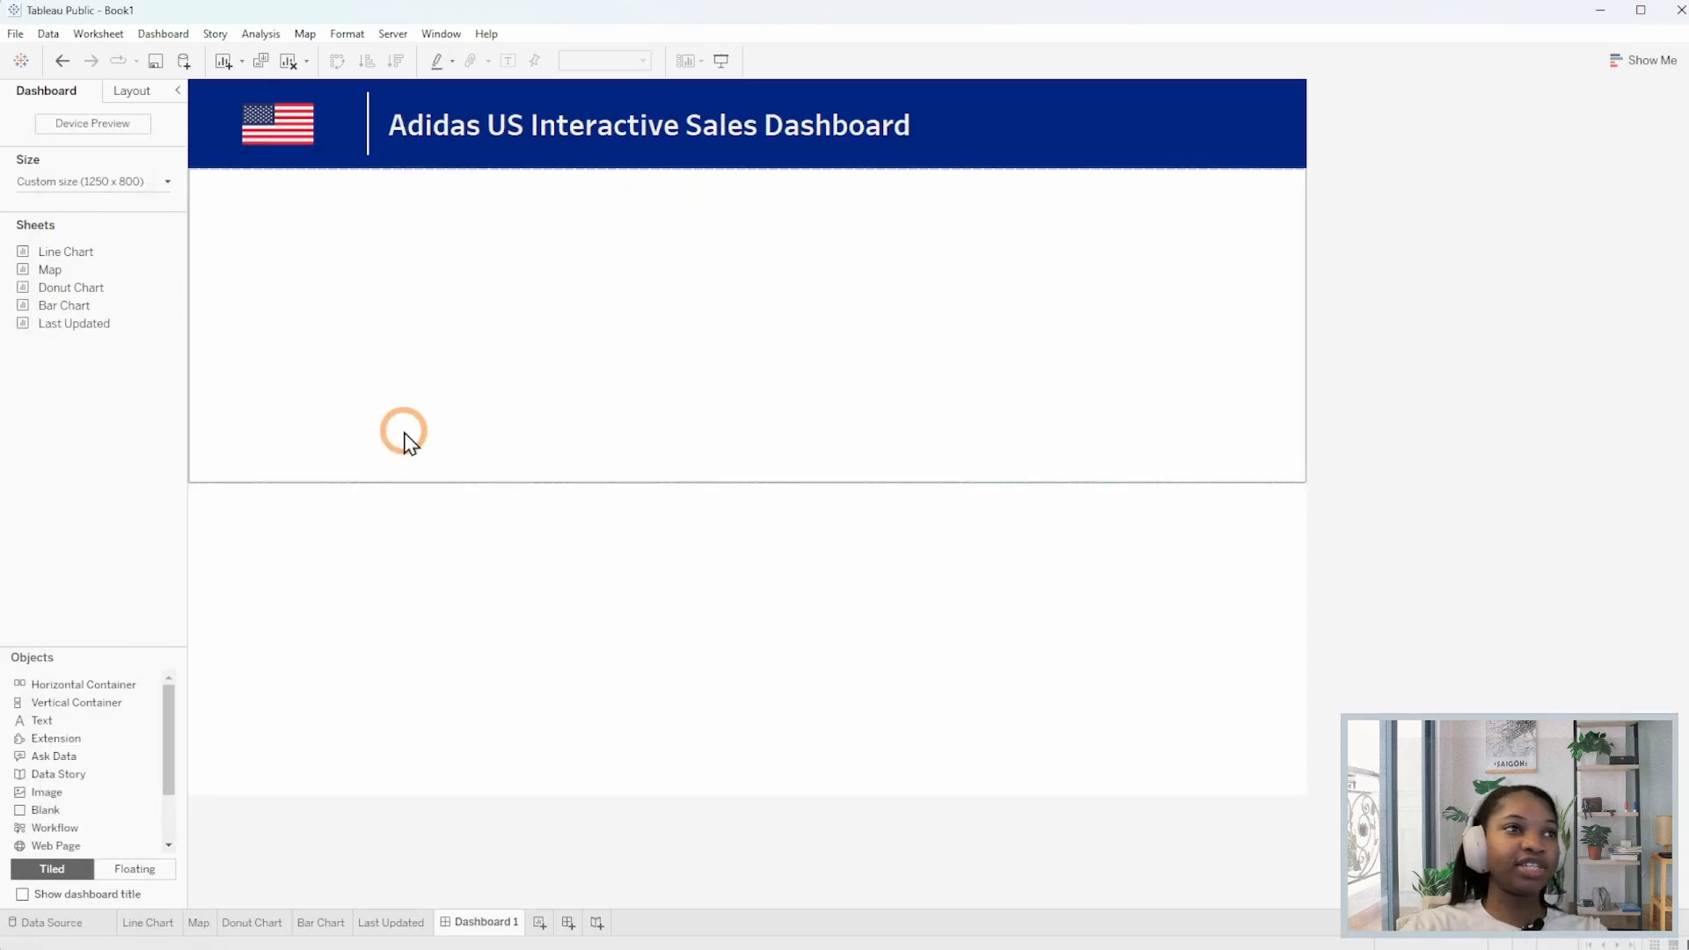
Enlarge the area below the header and split it into three equal columns with added blank objects.
{"action": "left_click", "coordinate": [795, 260]}
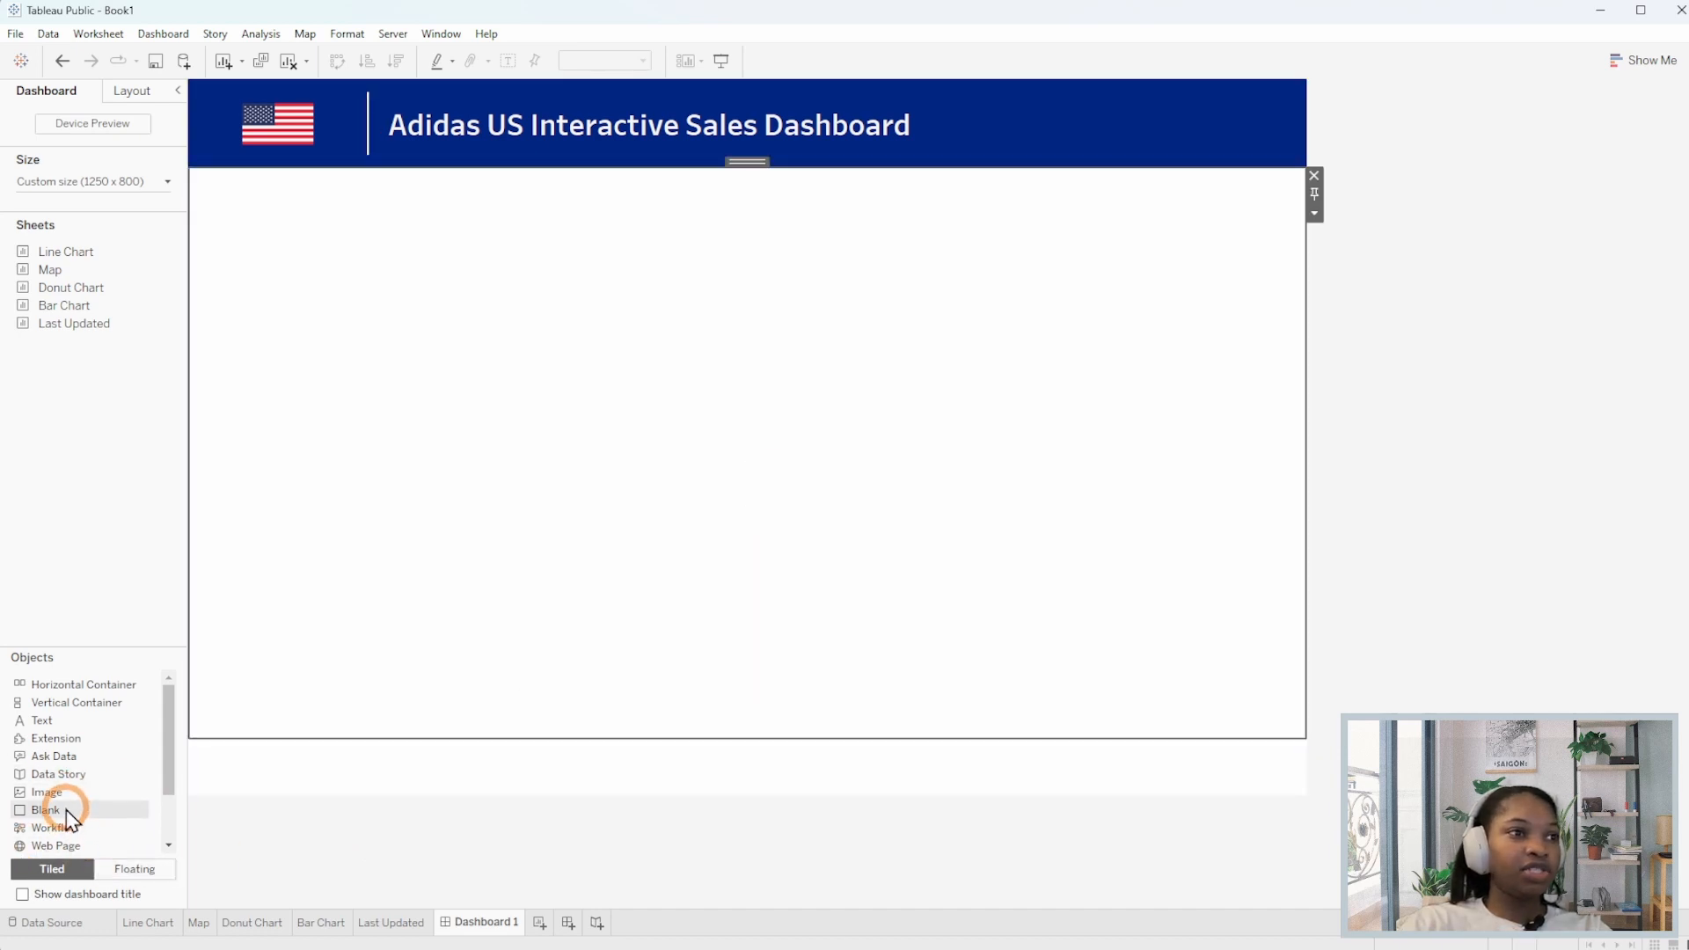
{"action": "left_click_drag", "start_coordinate": [66, 810], "coordinate": [1200, 542]}
{"action": "left_click_drag", "start_coordinate": [40, 810], "coordinate": [1245, 515]}
{"action": "left_click", "coordinate": [1132, 527]}
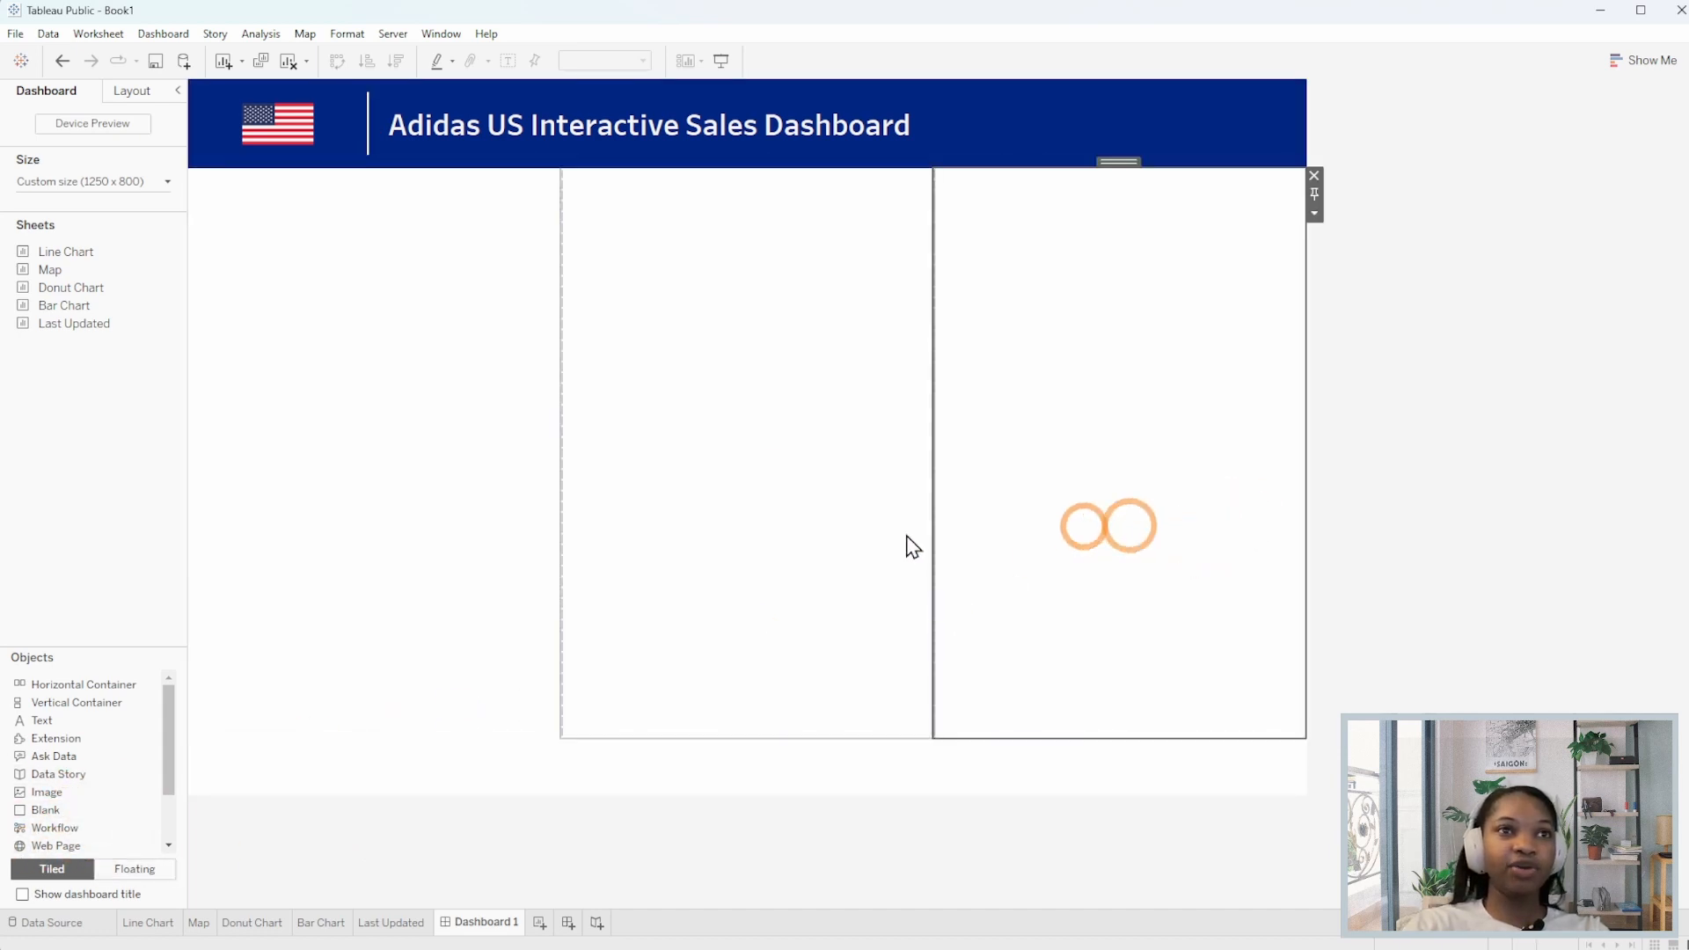
Remove the leftover blank strip beneath the three content columns.
{"action": "left_click", "coordinate": [744, 536]}
{"action": "left_click", "coordinate": [537, 532]}
{"action": "left_click", "coordinate": [1311, 745]}
{"action": "left_click", "coordinate": [1226, 786]}
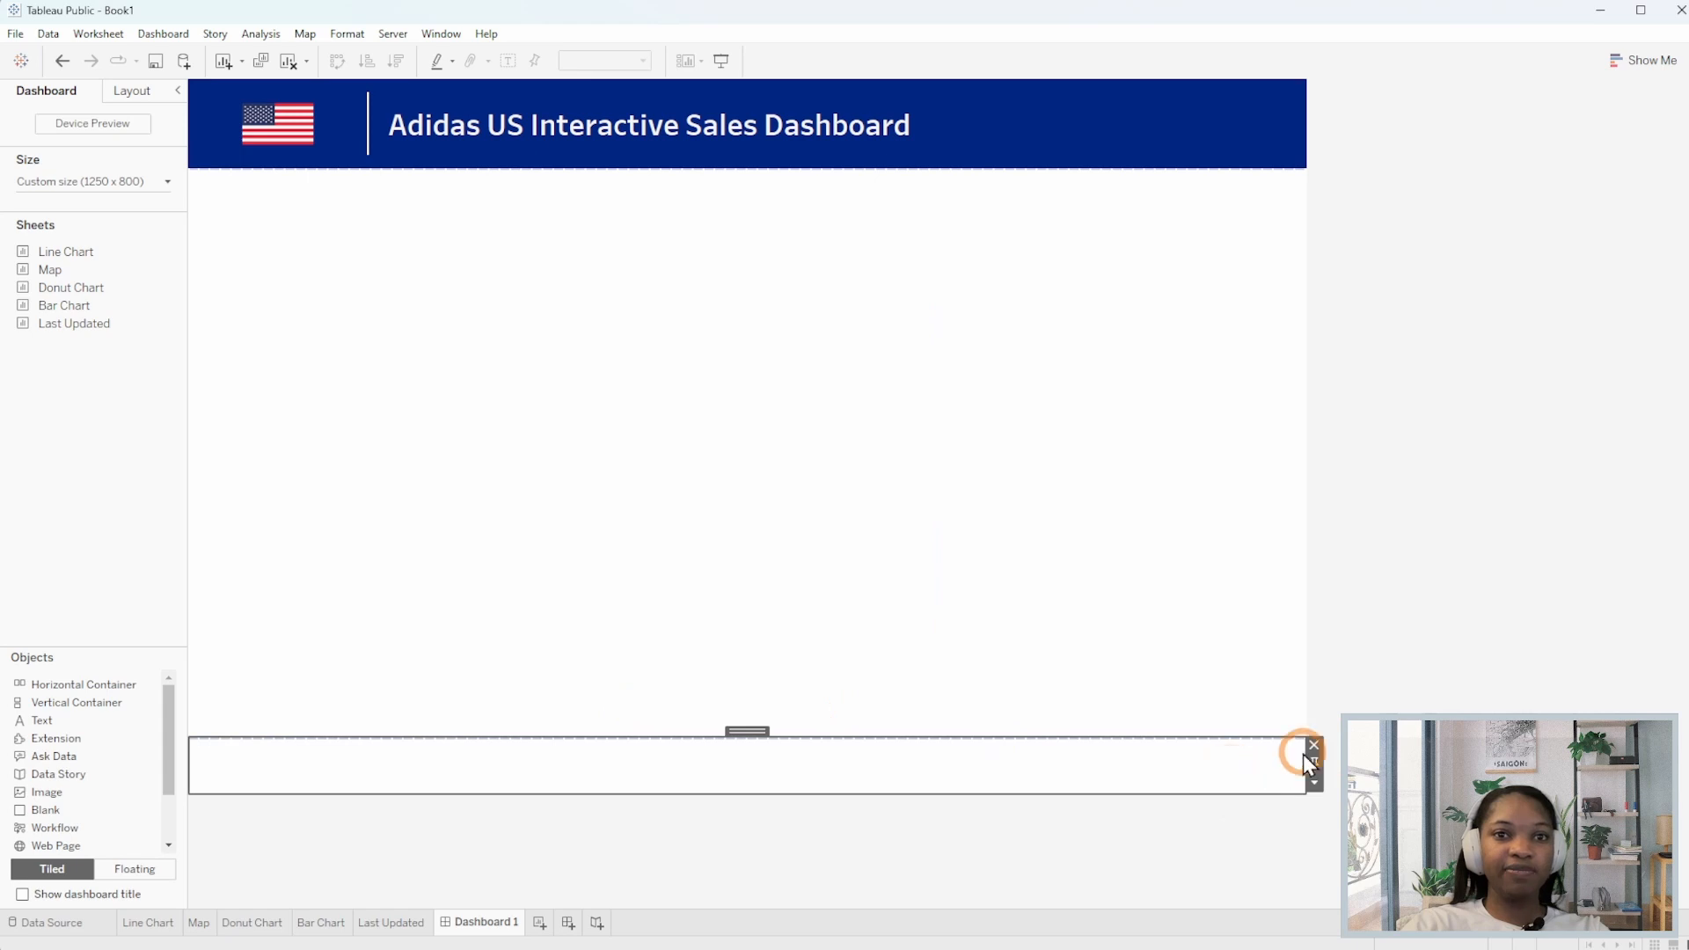
{"action": "left_click", "coordinate": [1315, 745]}
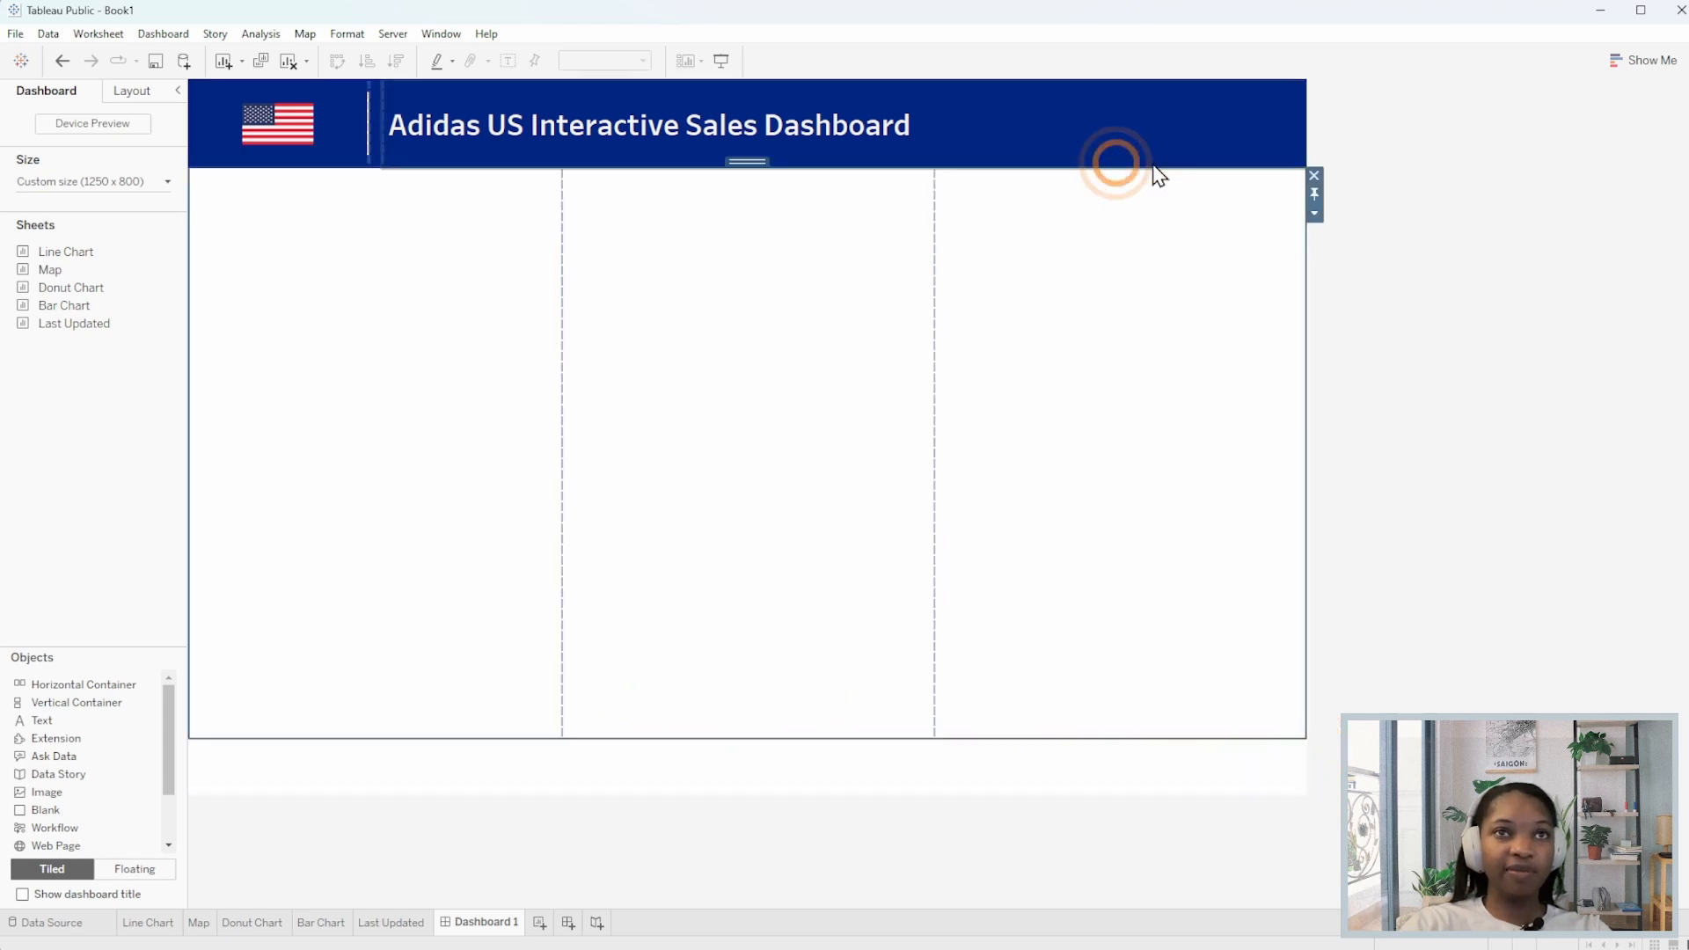
{"action": "left_click", "coordinate": [1317, 193]}
{"action": "left_click", "coordinate": [122, 92]}
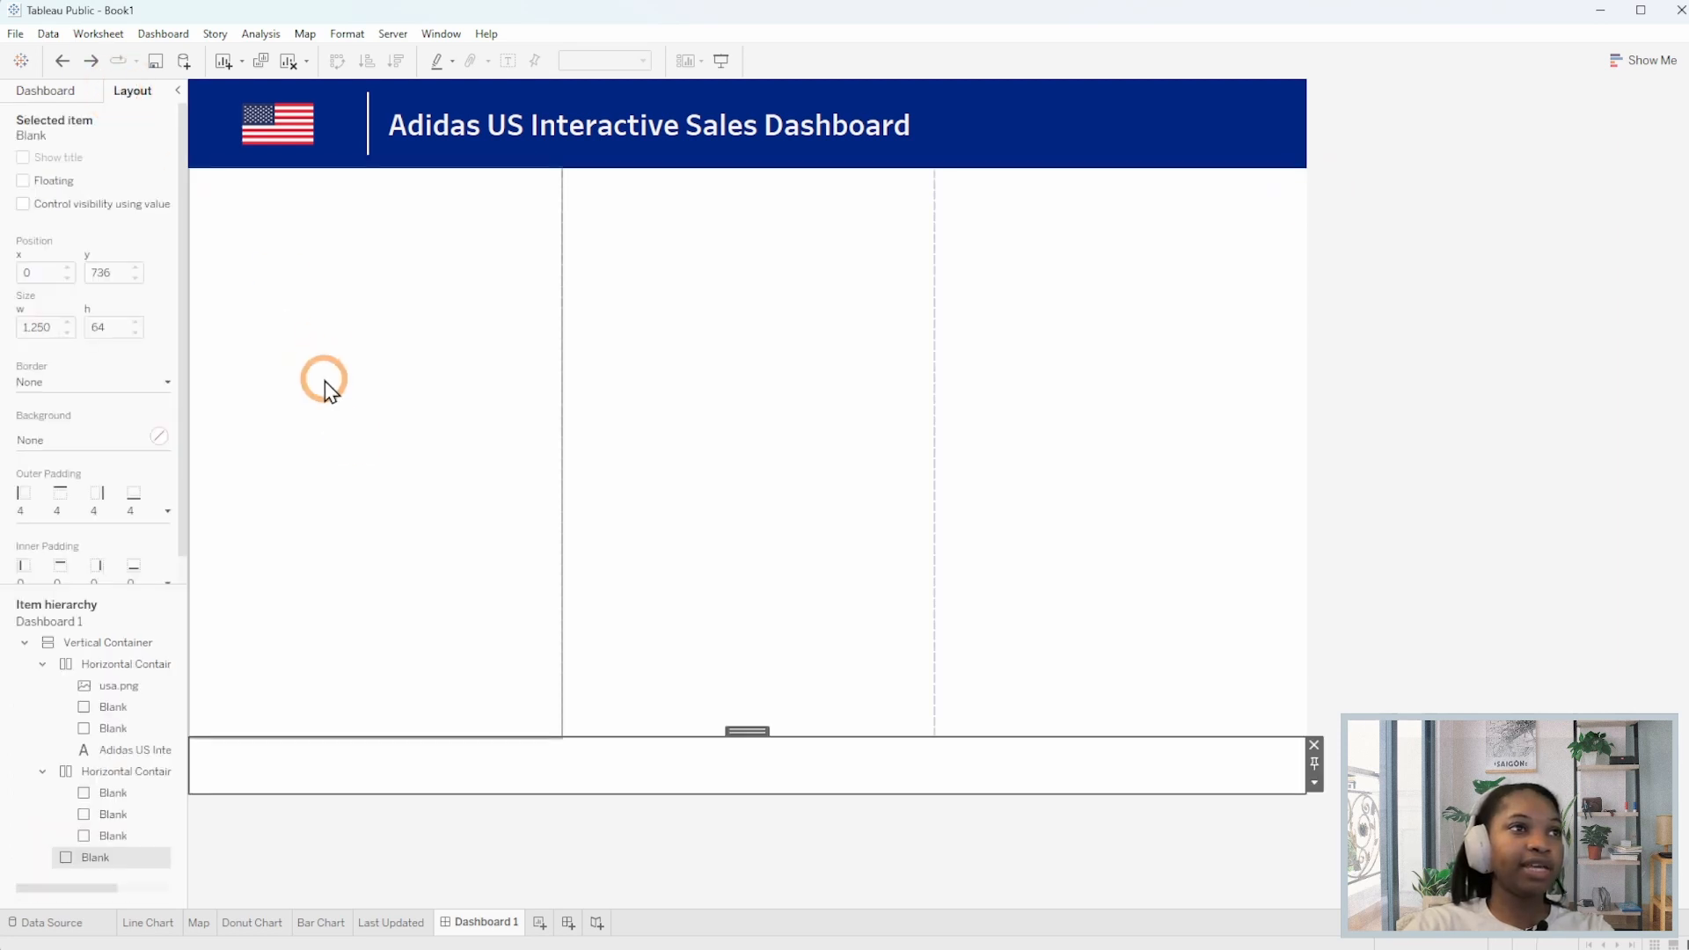
{"action": "left_click", "coordinate": [1314, 746]}
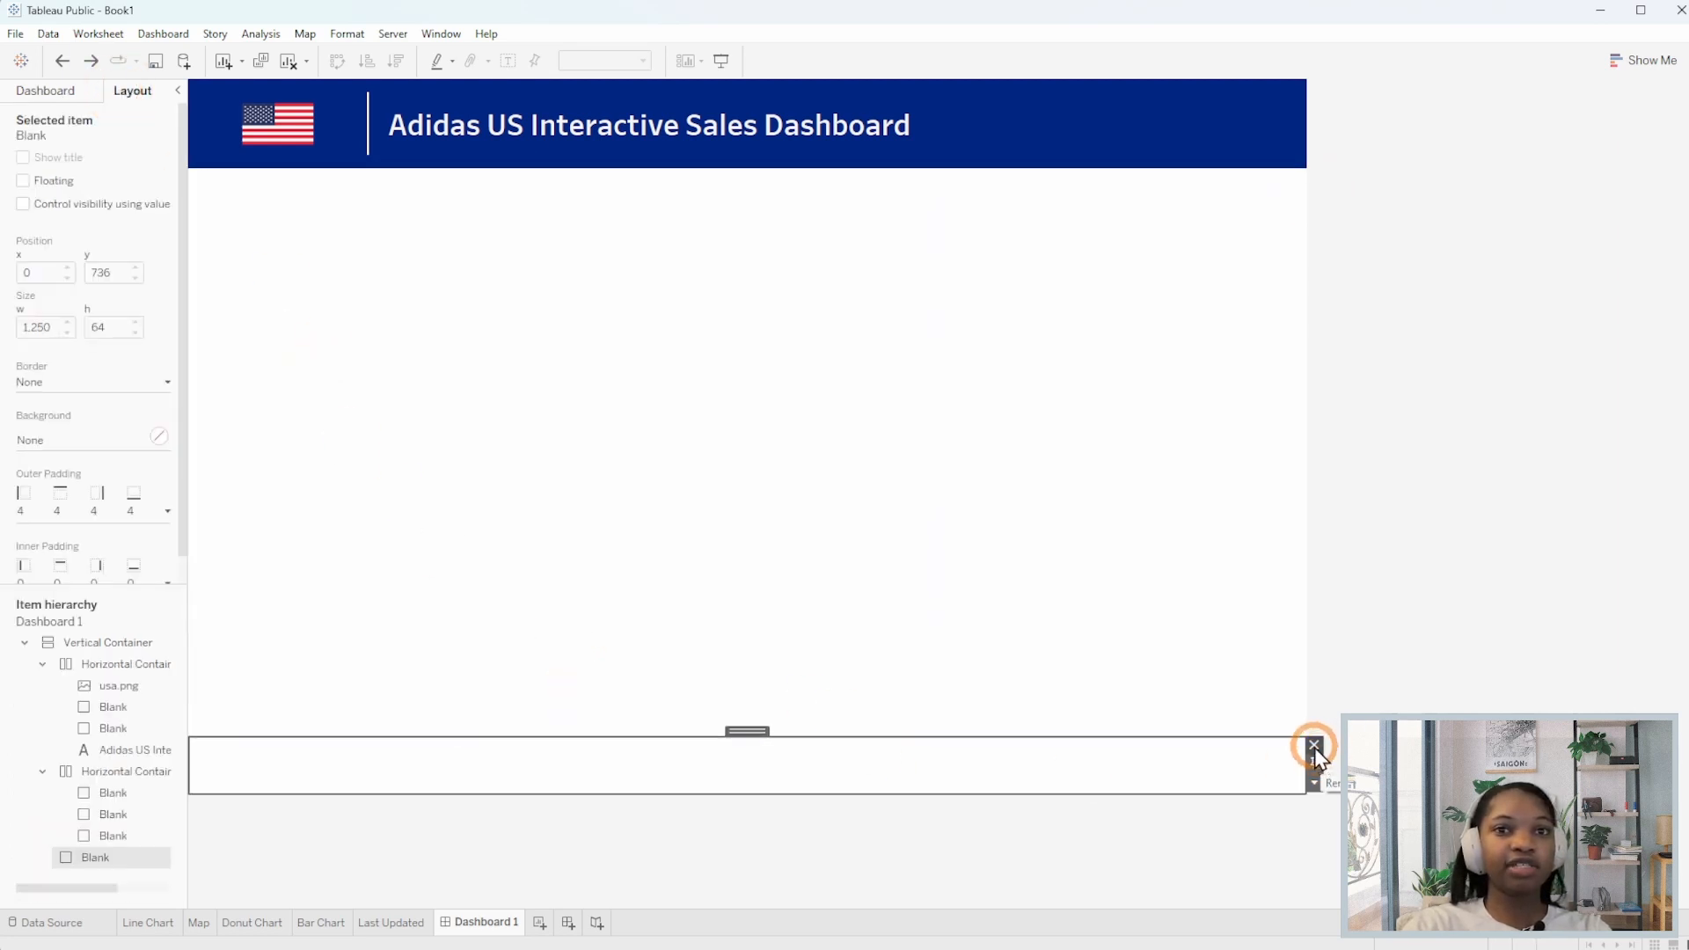
Set the height of the horizontal container holding the three columns to 700 pixels.
{"action": "left_click", "coordinate": [1171, 538]}
{"action": "double_click", "coordinate": [1129, 159]}
{"action": "left_click", "coordinate": [1315, 214]}
{"action": "left_click", "coordinate": [1413, 396]}
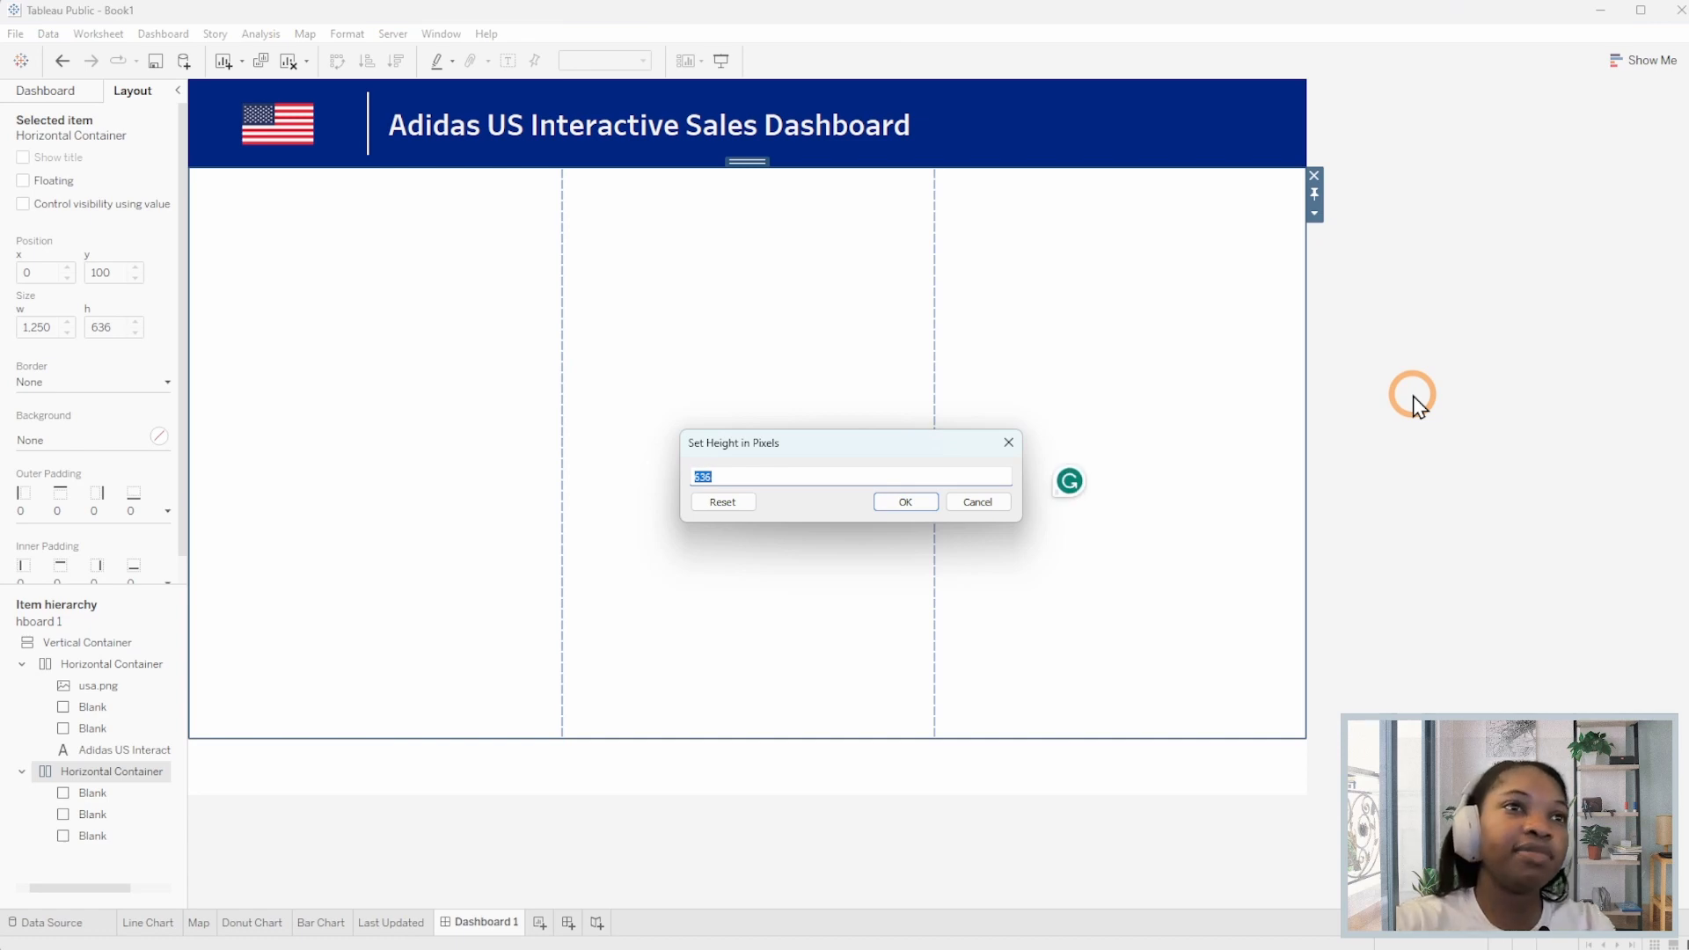
{"action": "type", "text": "70"}
{"action": "type", "text": "0"}
{"action": "key", "text": "Return"}
{"action": "left_click", "coordinate": [1158, 568]}
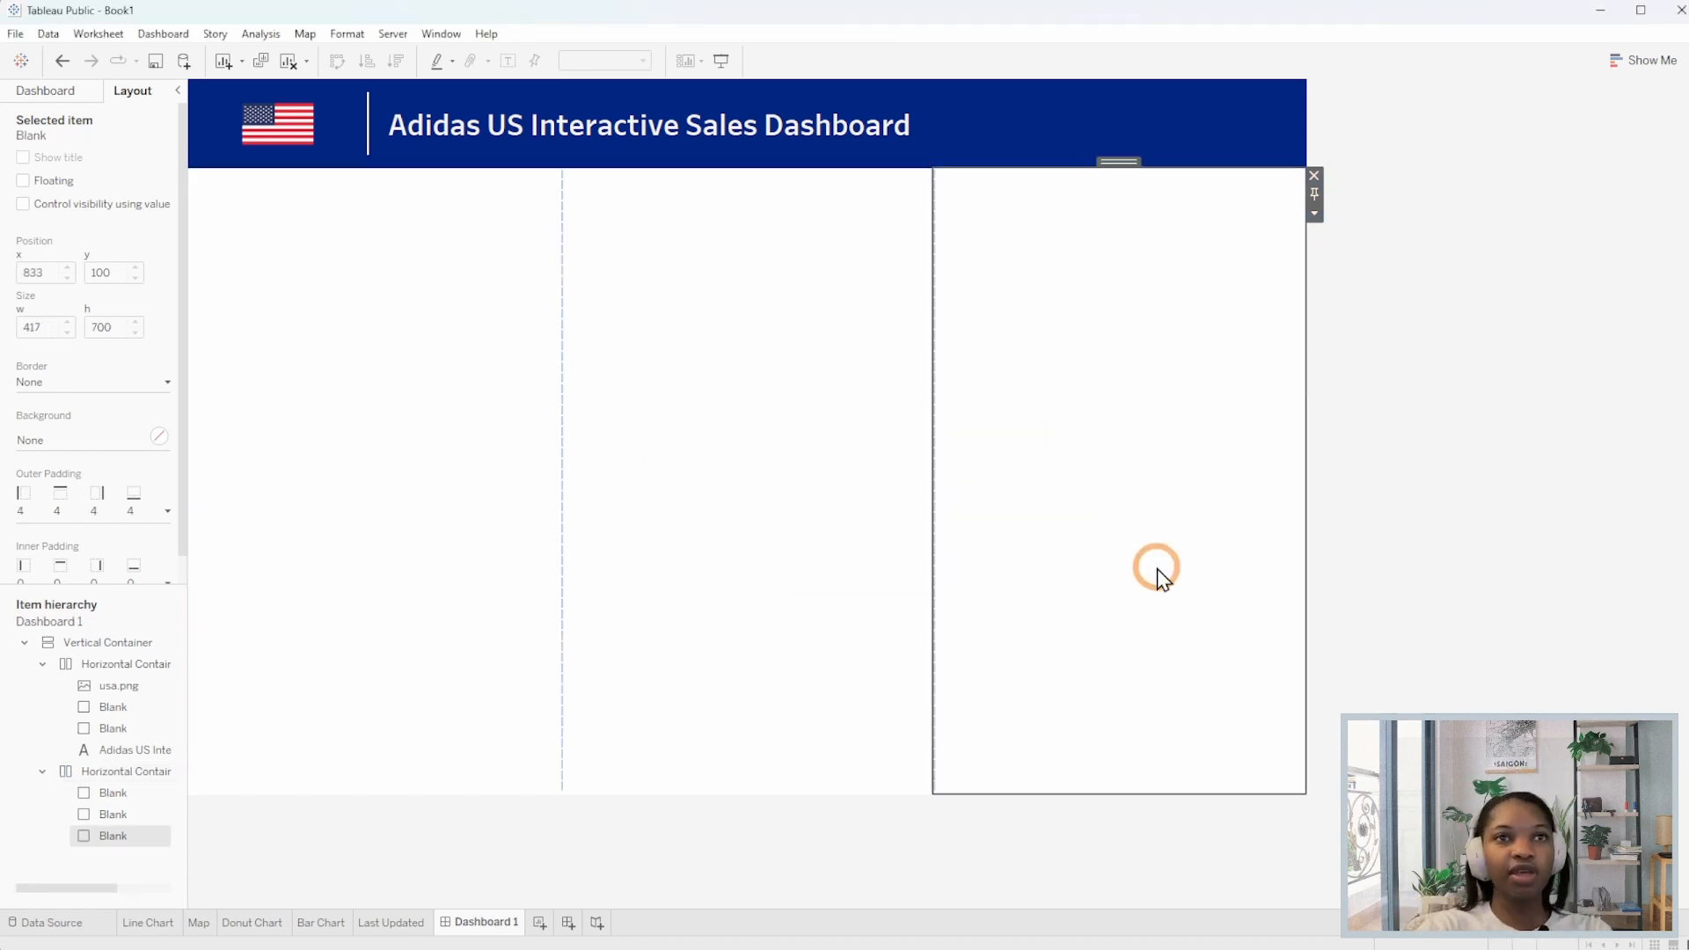
{"action": "left_click", "coordinate": [826, 528]}
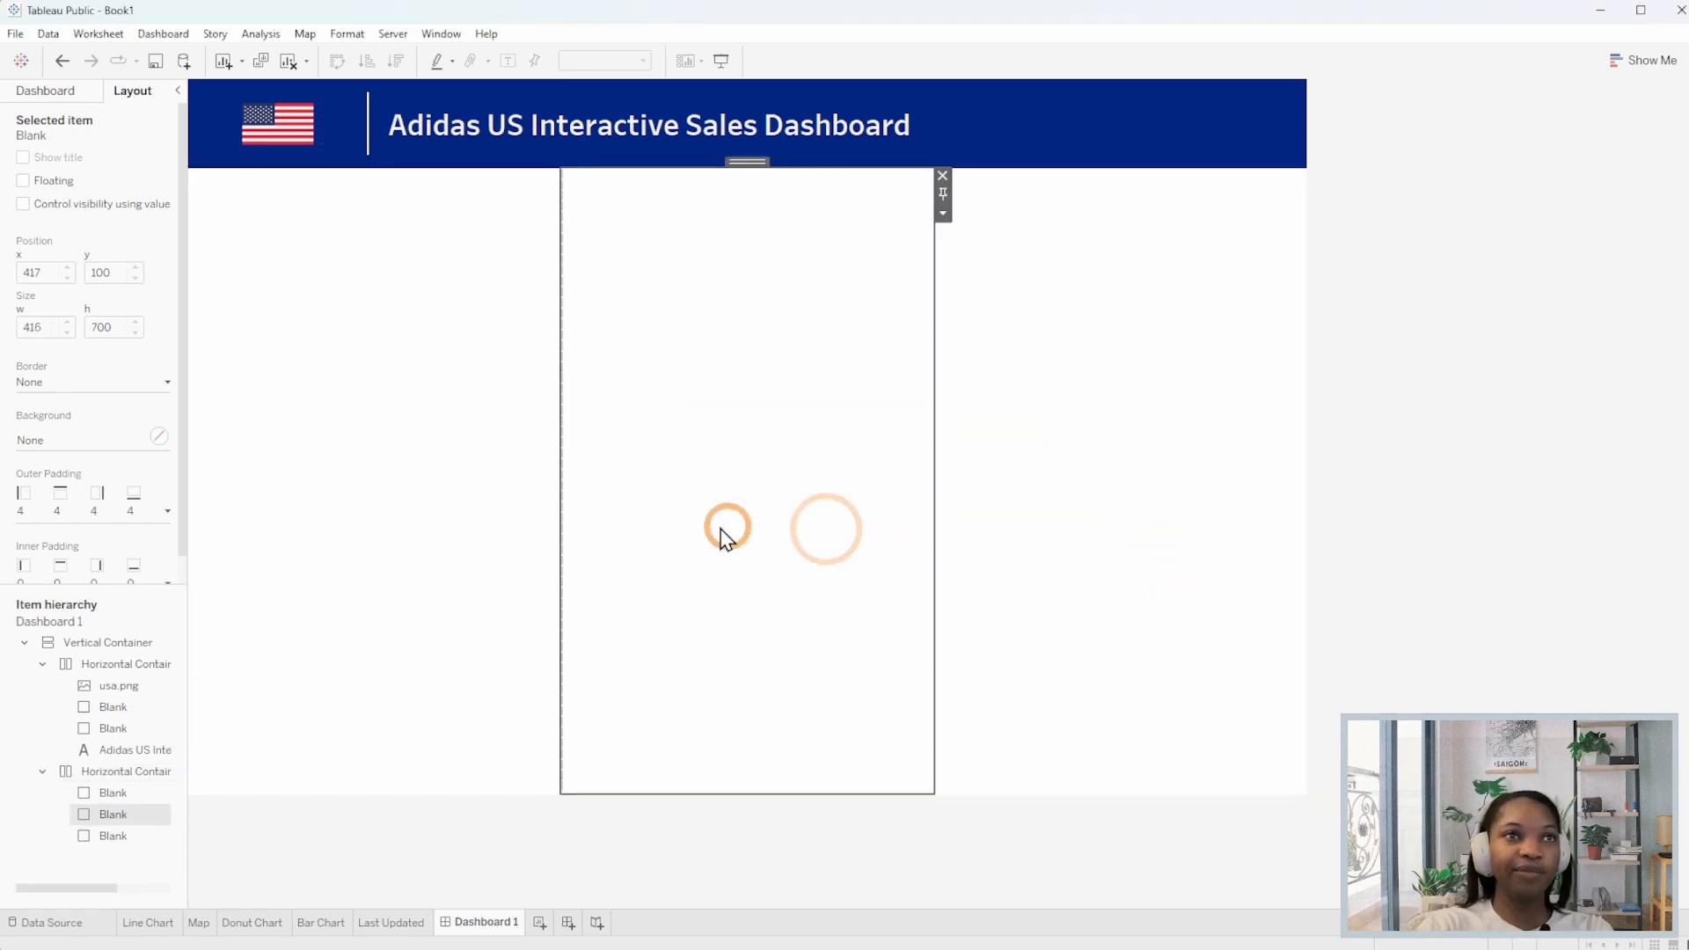
{"action": "left_click", "coordinate": [440, 521]}
Insert a vertical container before the three content columns and set its width to 200 pixels.
{"action": "left_click", "coordinate": [1207, 484]}
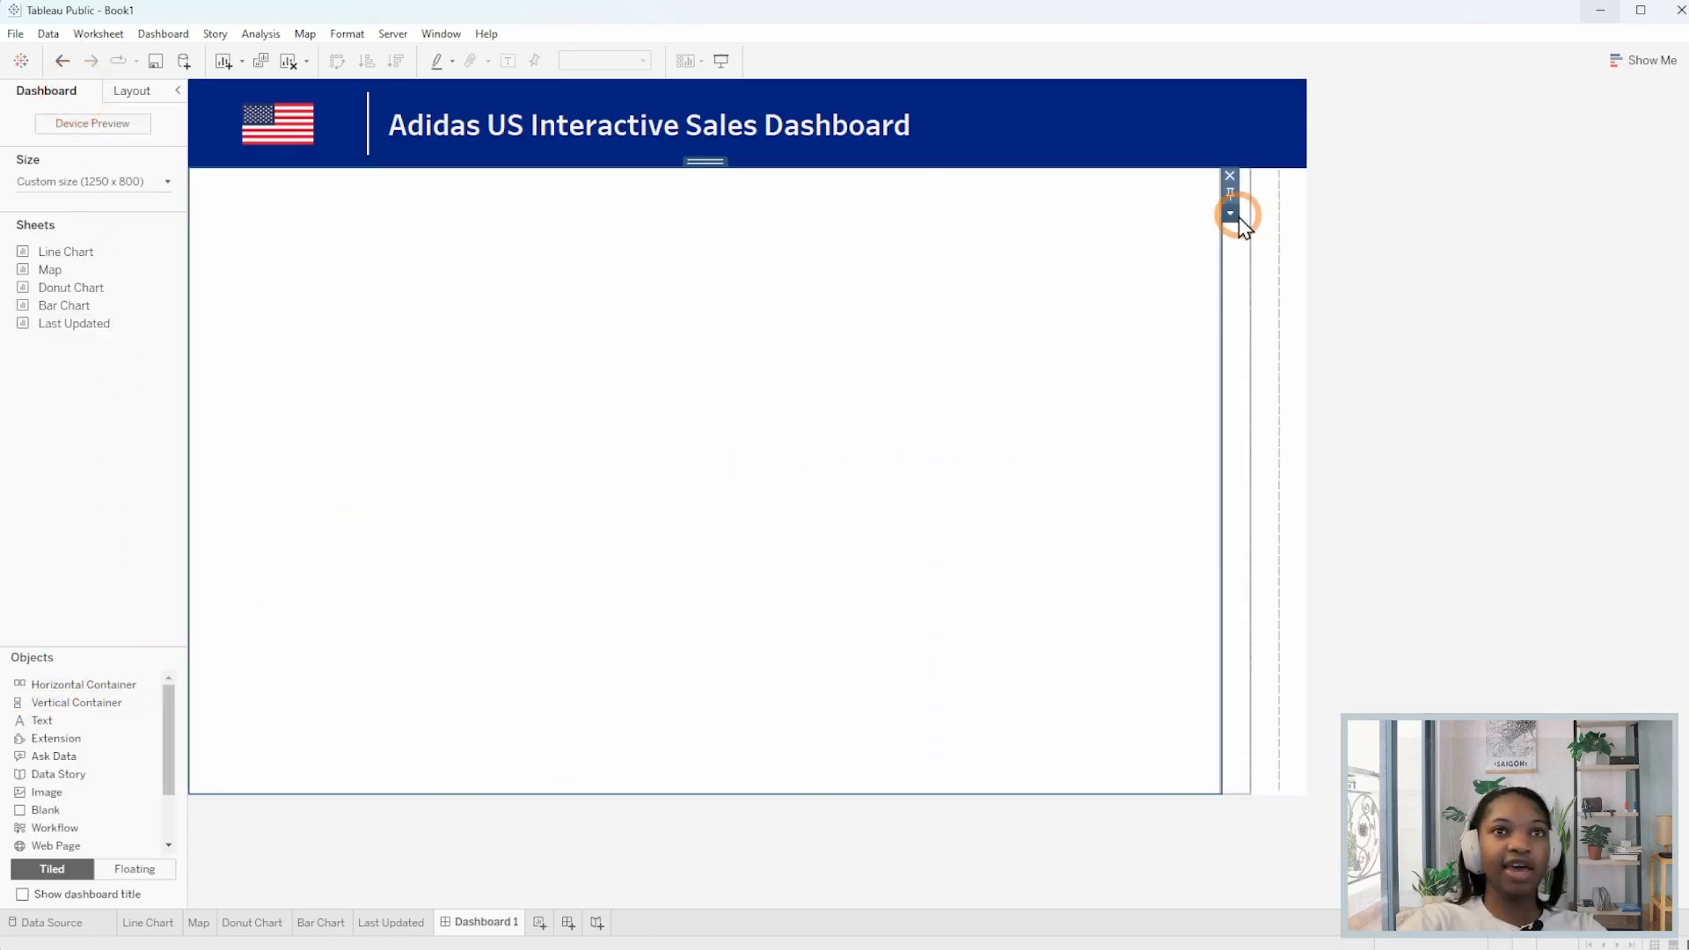
{"action": "left_click", "coordinate": [1231, 214]}
{"action": "left_click", "coordinate": [1295, 345]}
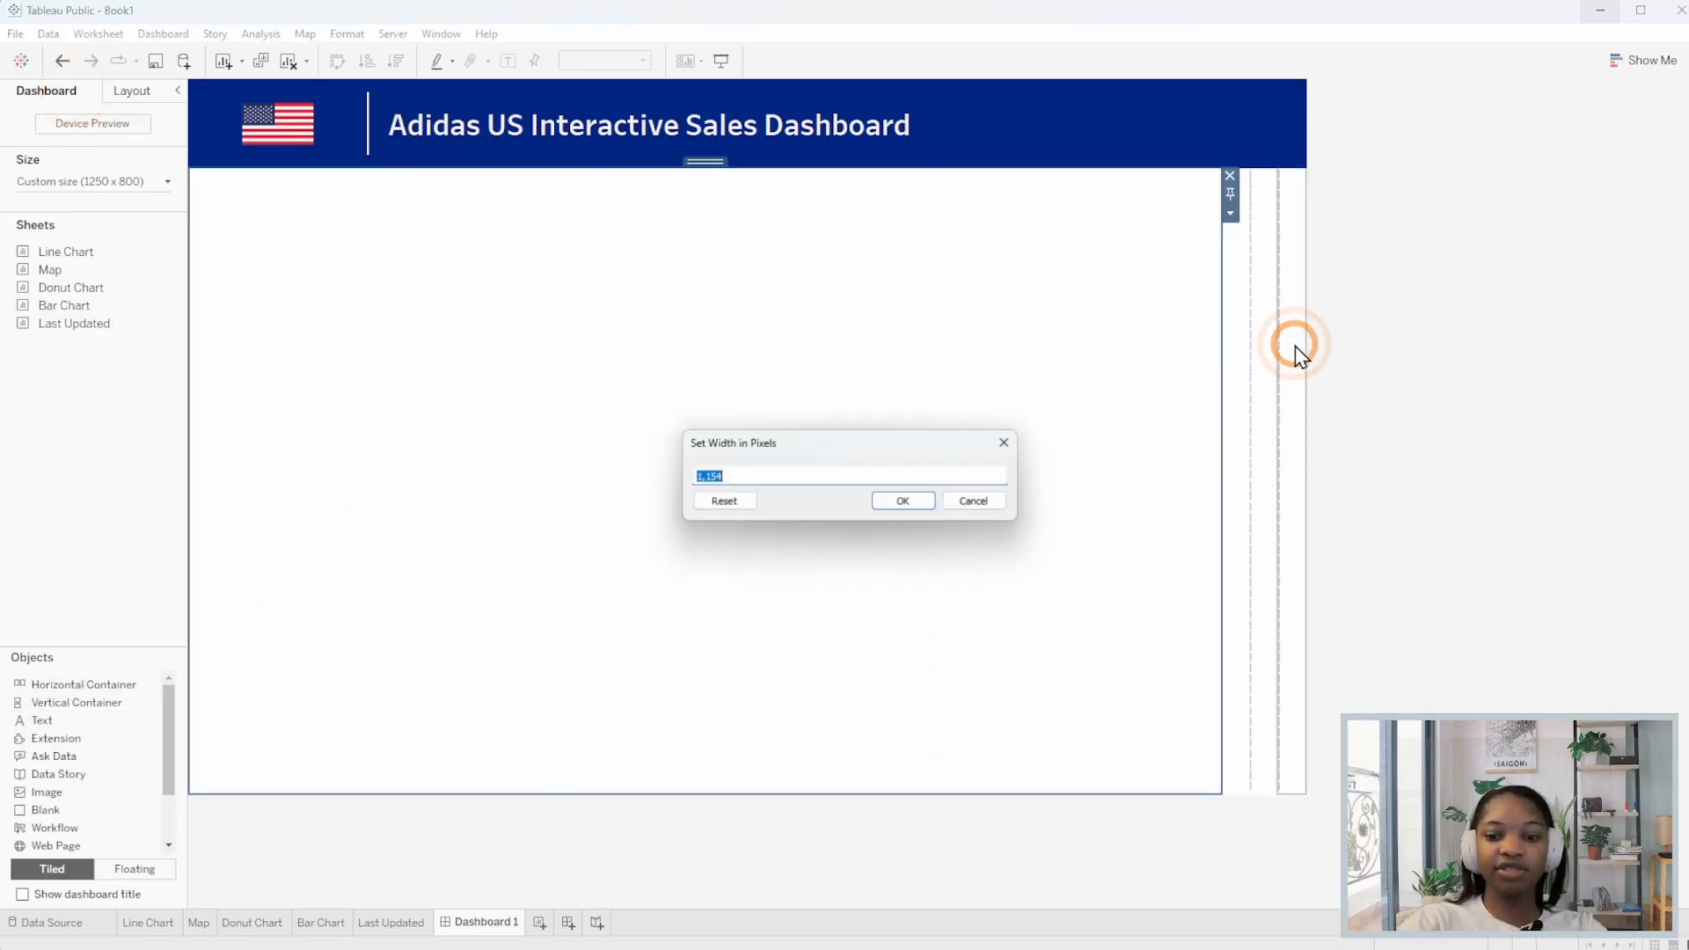
{"action": "type", "text": "200"}
{"action": "key", "text": "Return"}
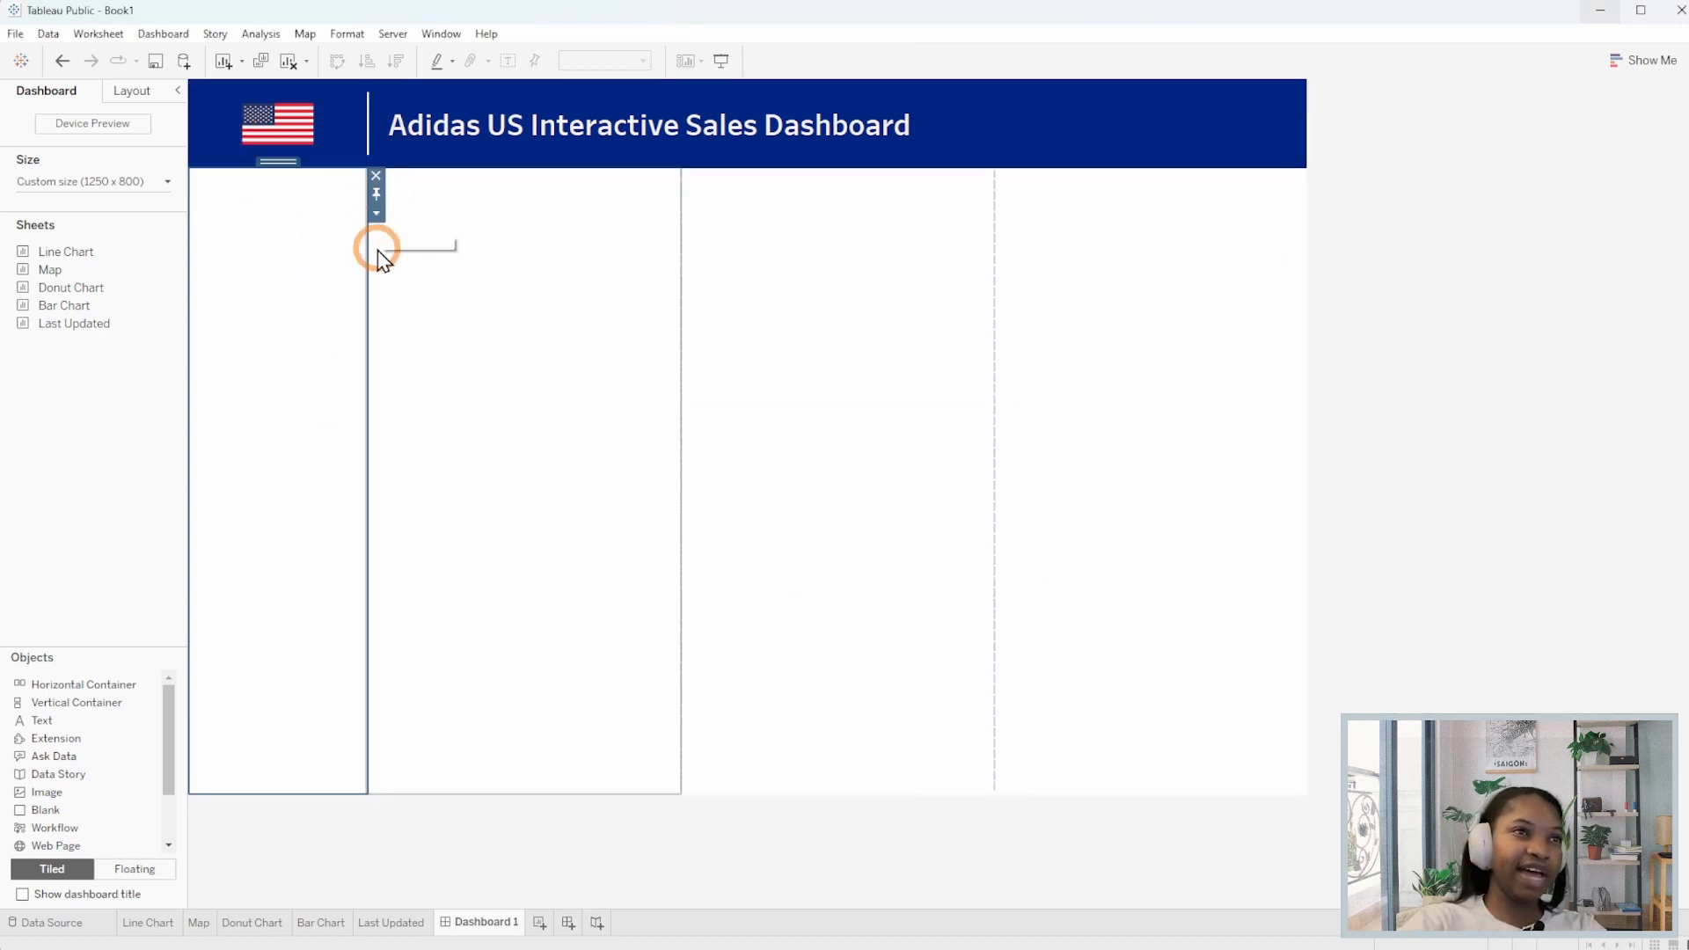
Stack blank objects in the narrow vertical container and place the Last Updated sheet above them.
{"action": "left_click_drag", "start_coordinate": [76, 811], "coordinate": [317, 697]}
{"action": "left_click", "coordinate": [294, 220]}
{"action": "left_click", "coordinate": [132, 92]}
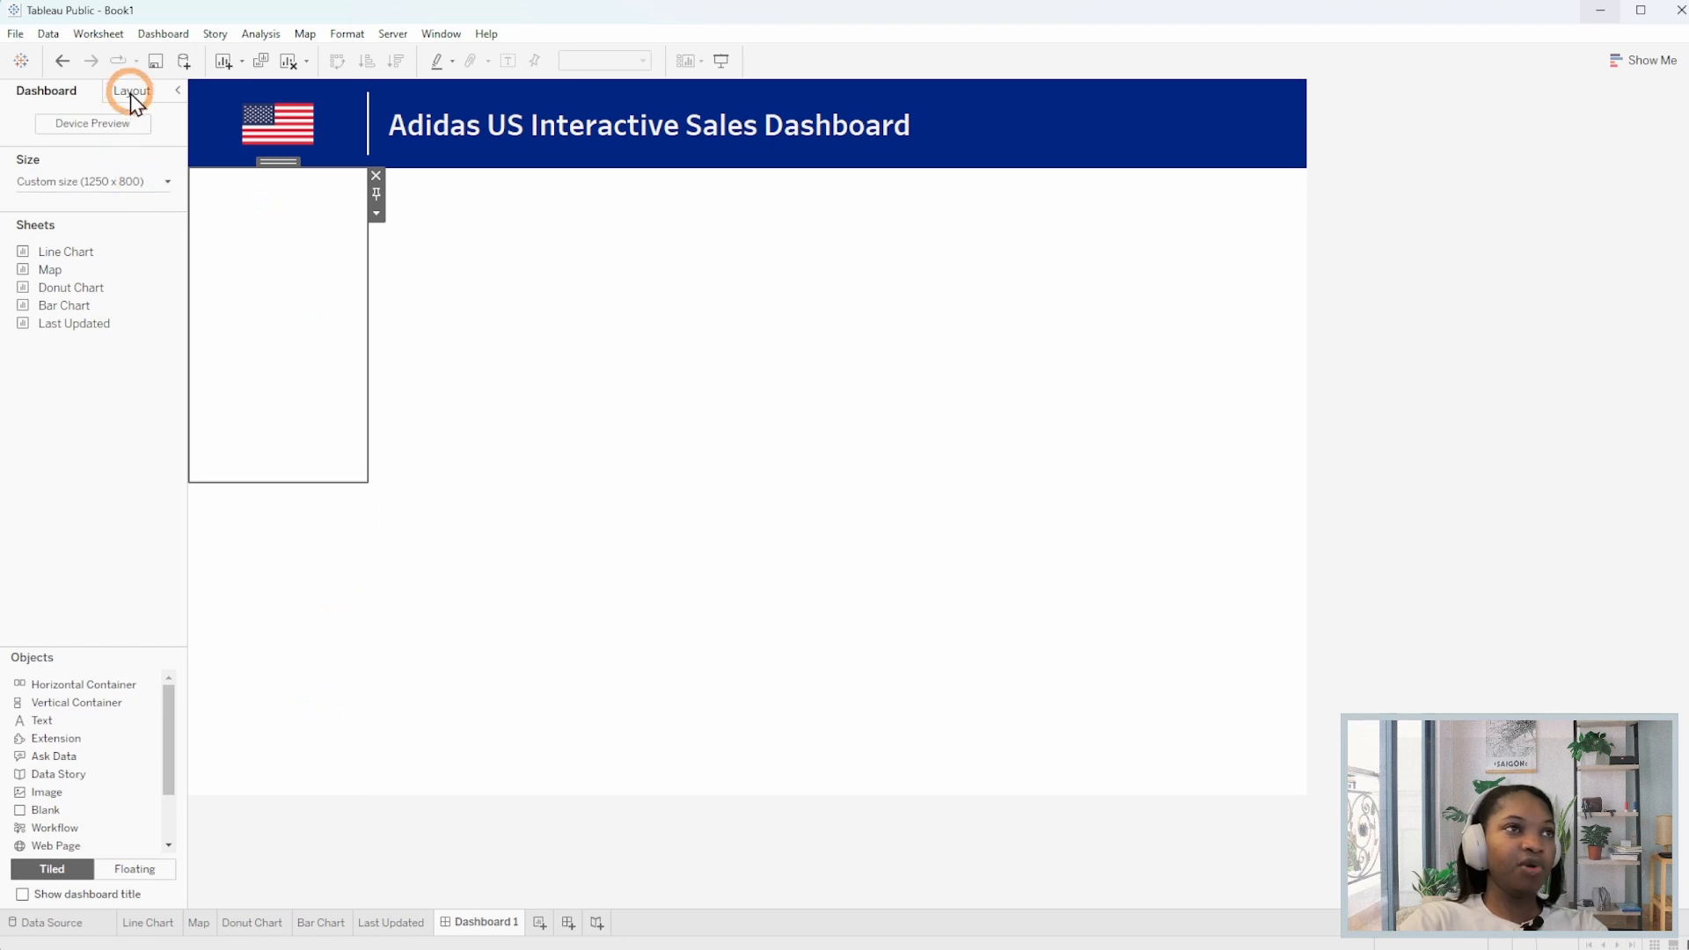
{"action": "left_click", "coordinate": [61, 91]}
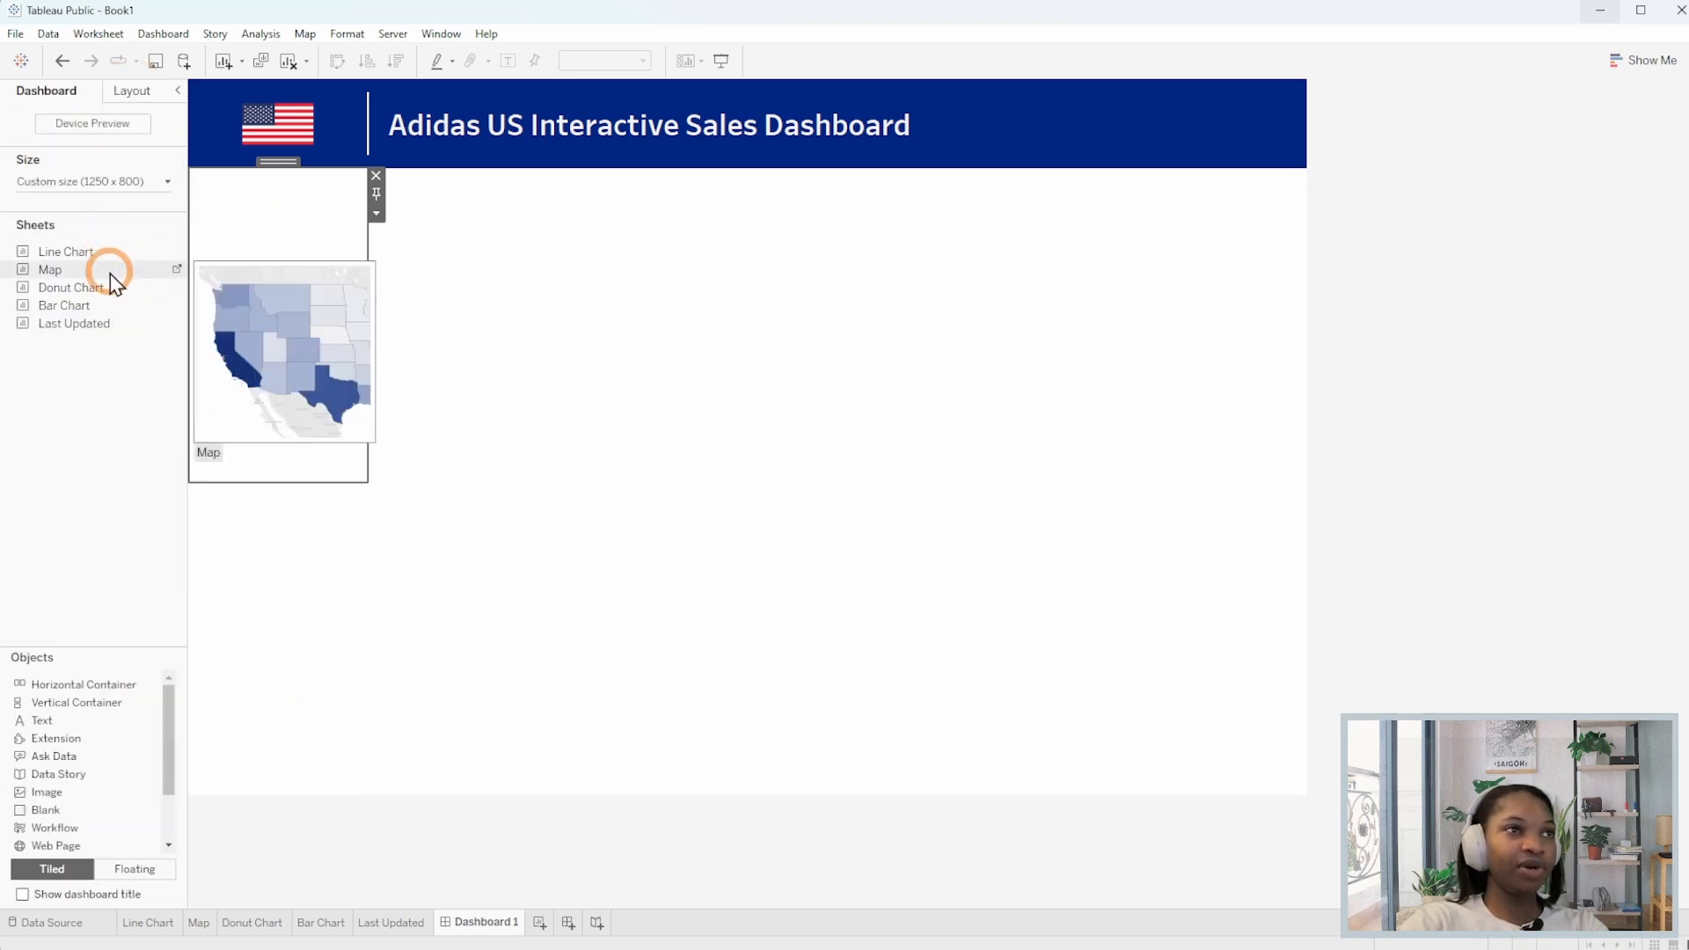
{"action": "mouse_move", "coordinate": [113, 327]}
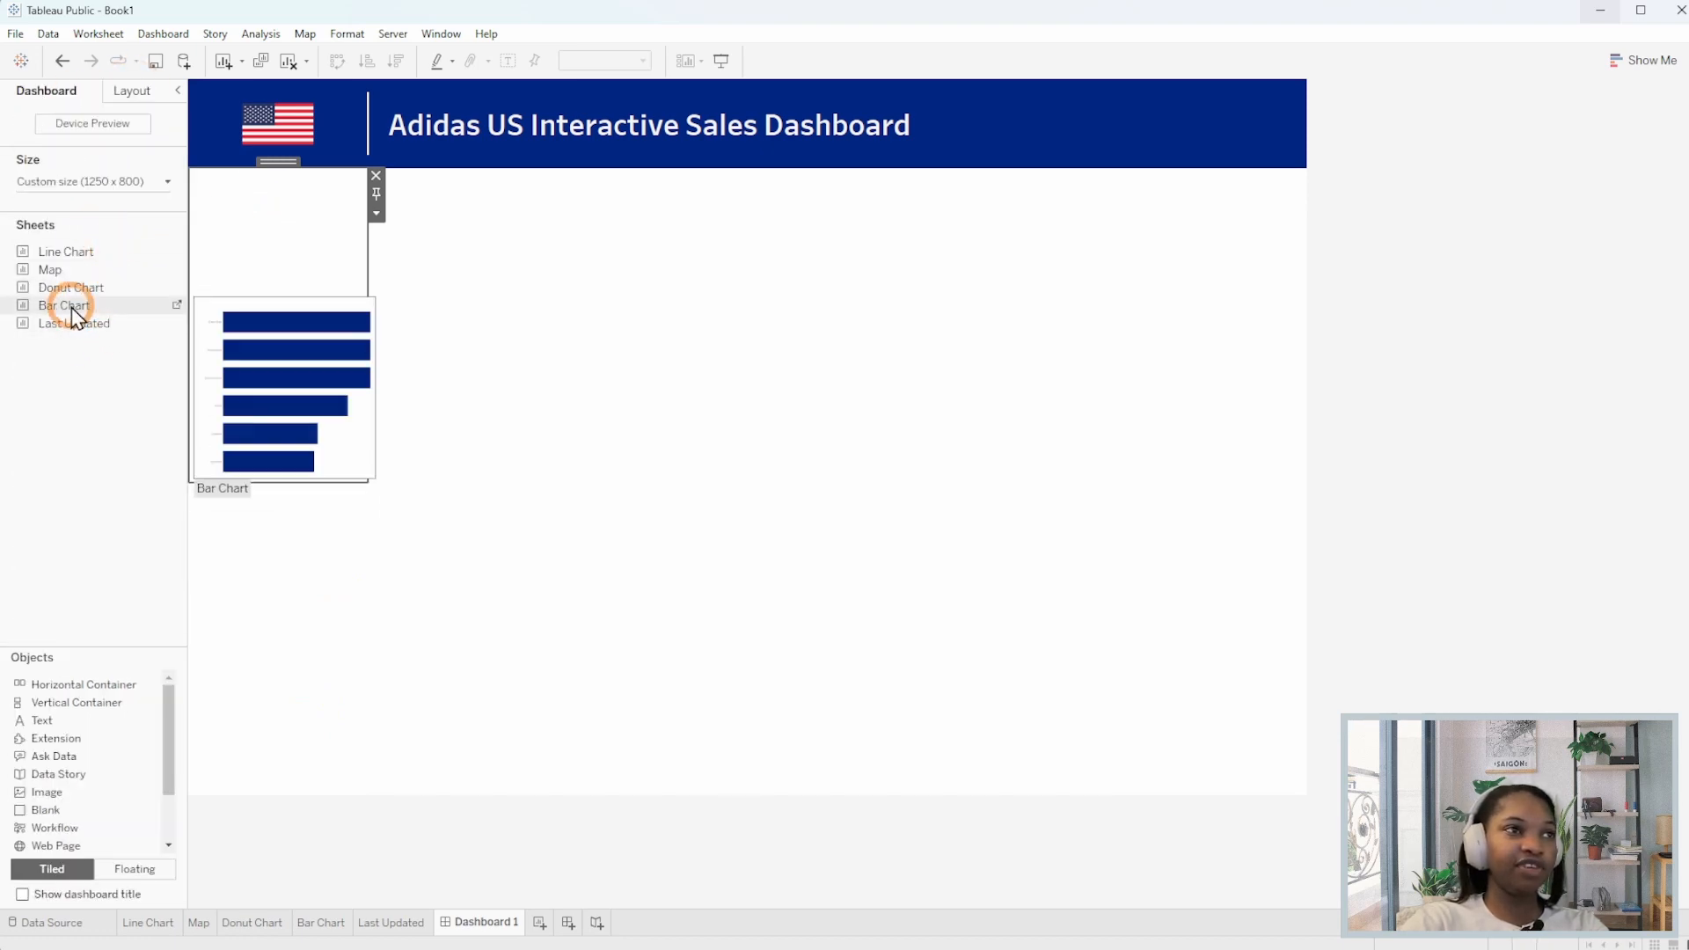
{"action": "left_click_drag", "start_coordinate": [114, 323], "coordinate": [293, 241]}
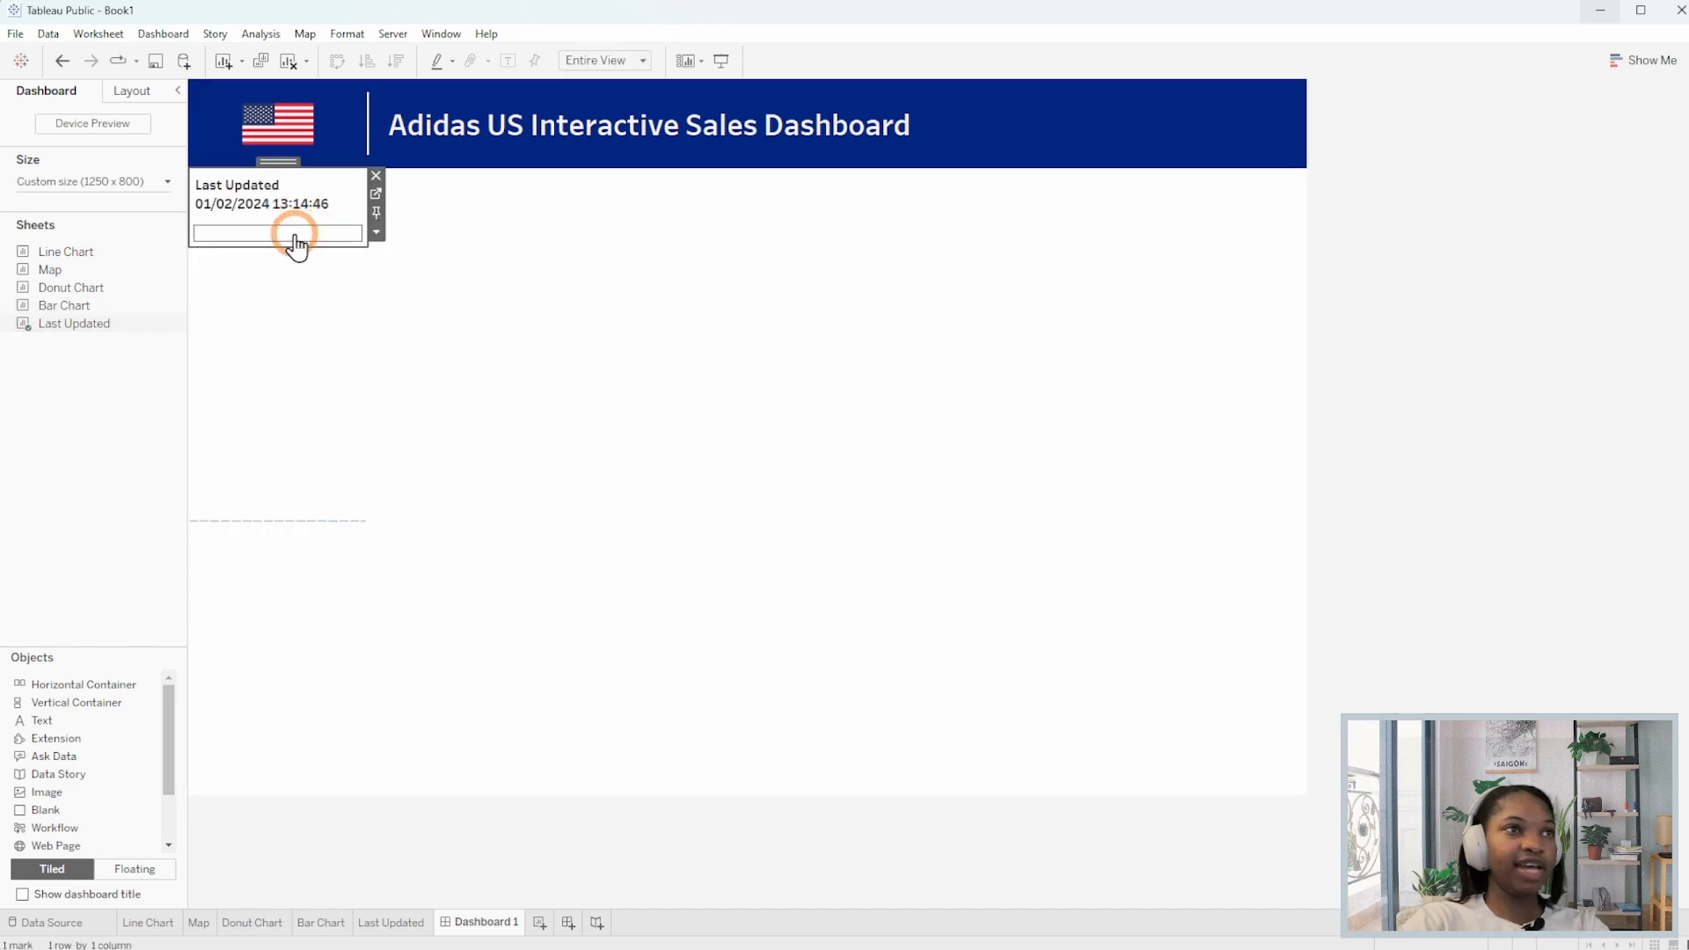
Insert a thin blank spacer above the Last Updated sheet and set the sheet's height to 75 pixels.
{"action": "left_click_drag", "start_coordinate": [129, 810], "coordinate": [356, 211]}
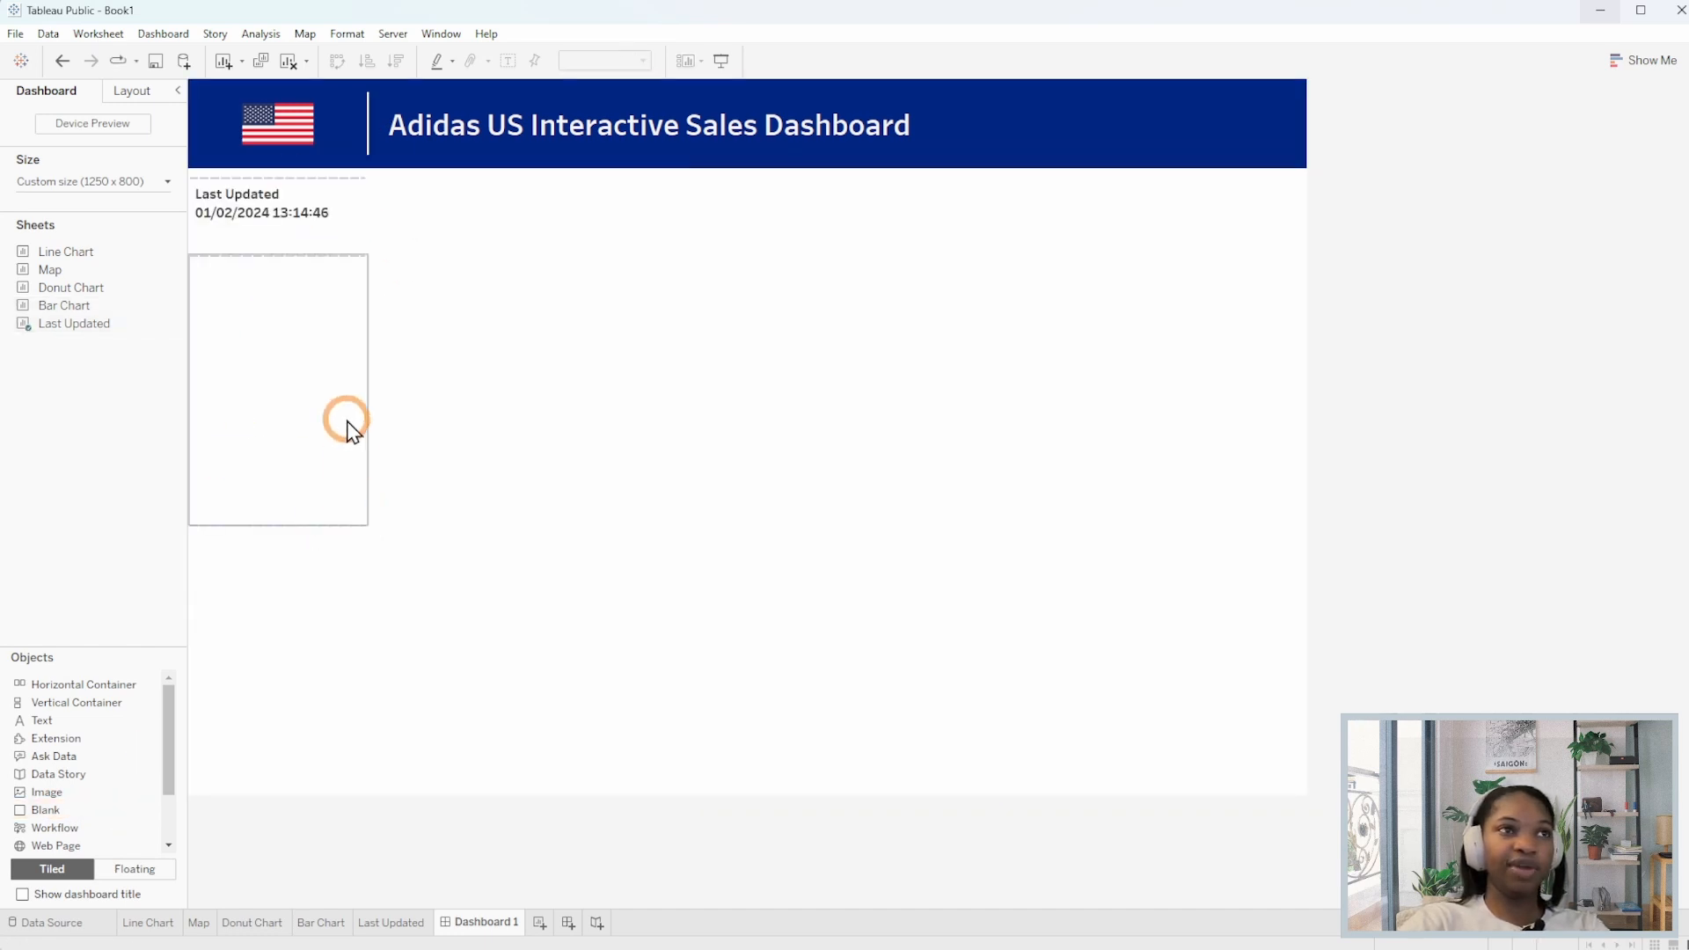
{"action": "left_click", "coordinate": [345, 421]}
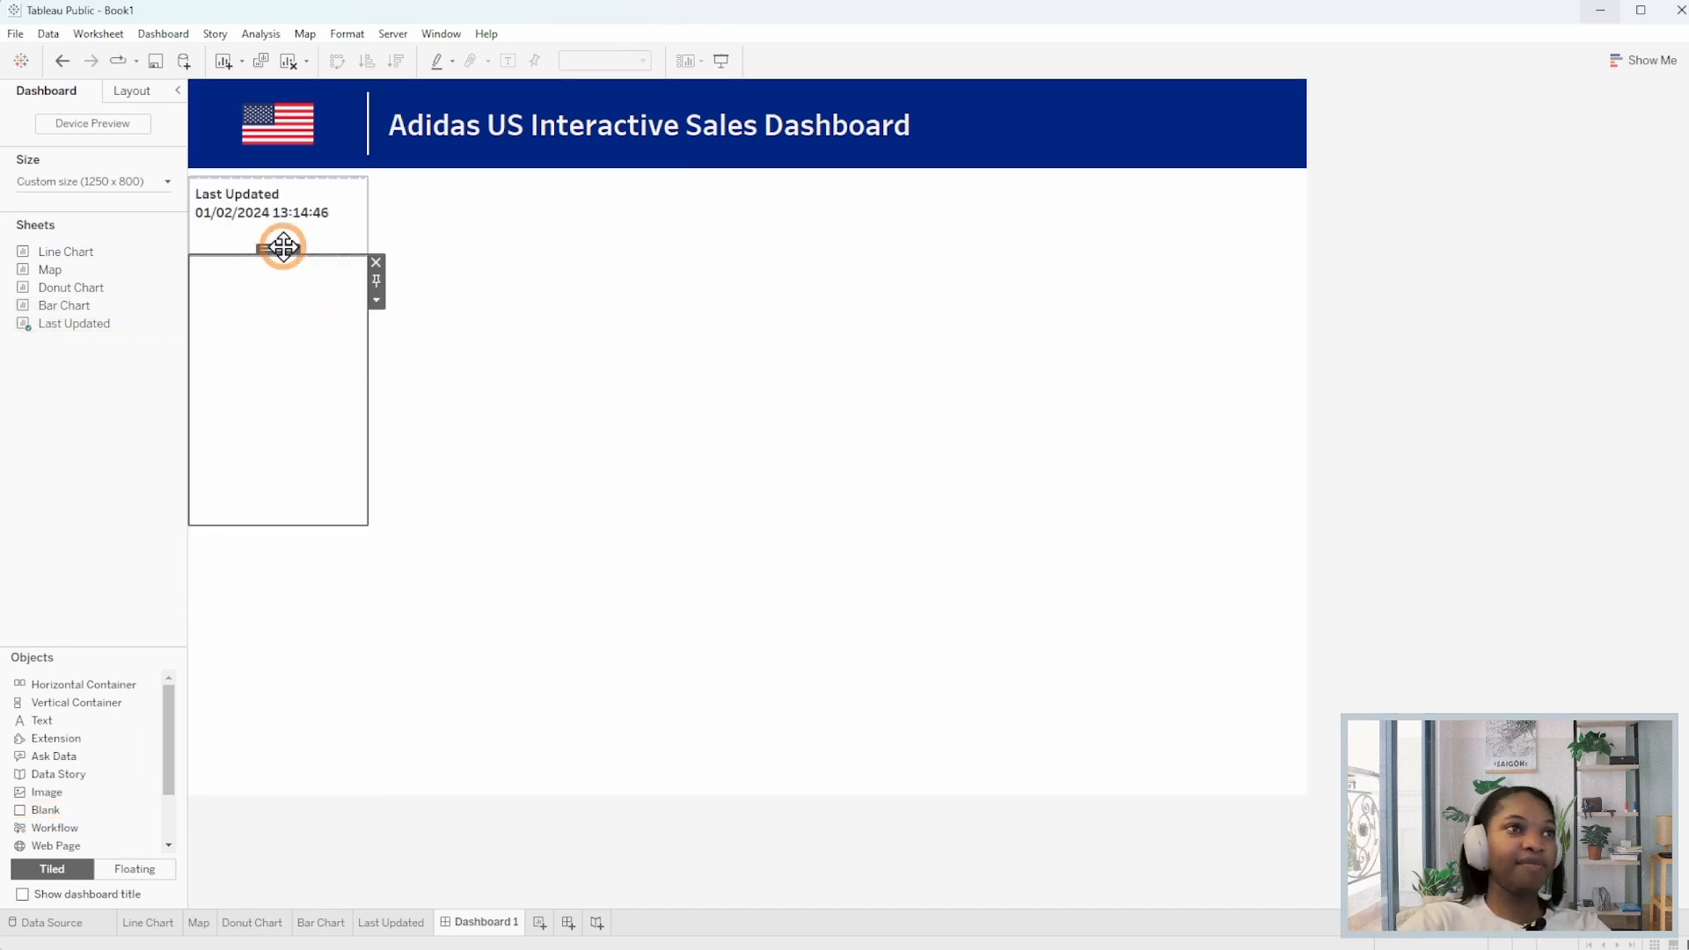
{"action": "double_click", "coordinate": [282, 247]}
{"action": "left_click", "coordinate": [130, 92]}
{"action": "left_click", "coordinate": [448, 608]}
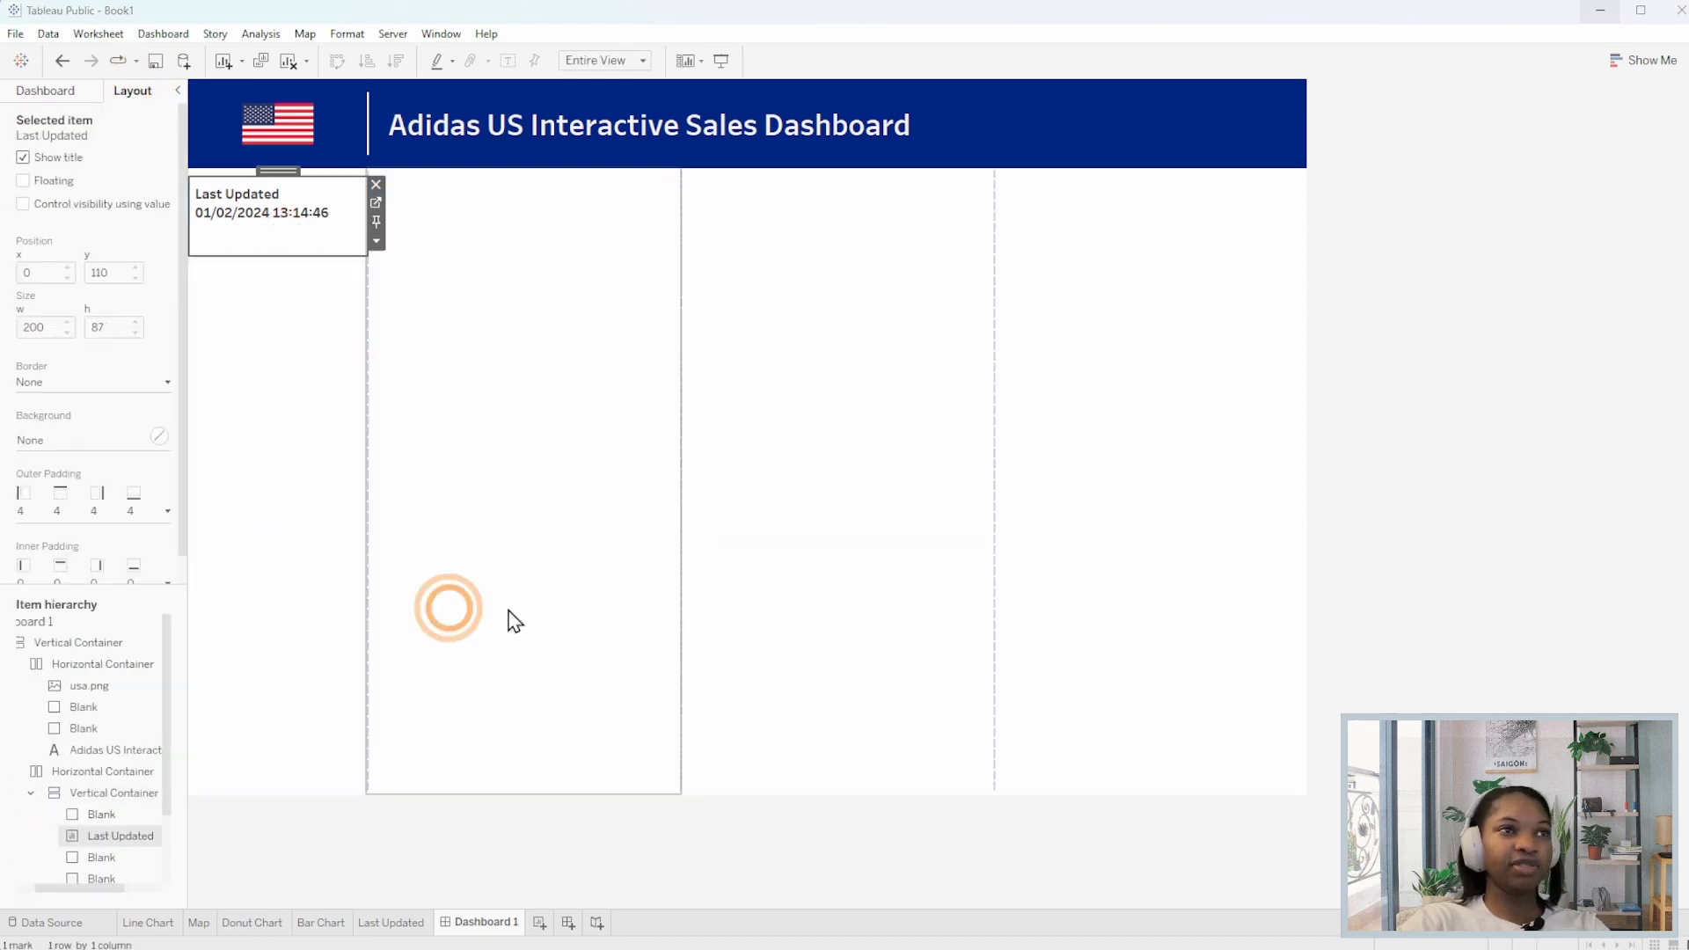
{"action": "type", "text": "75"}
{"action": "key", "text": "Return"}
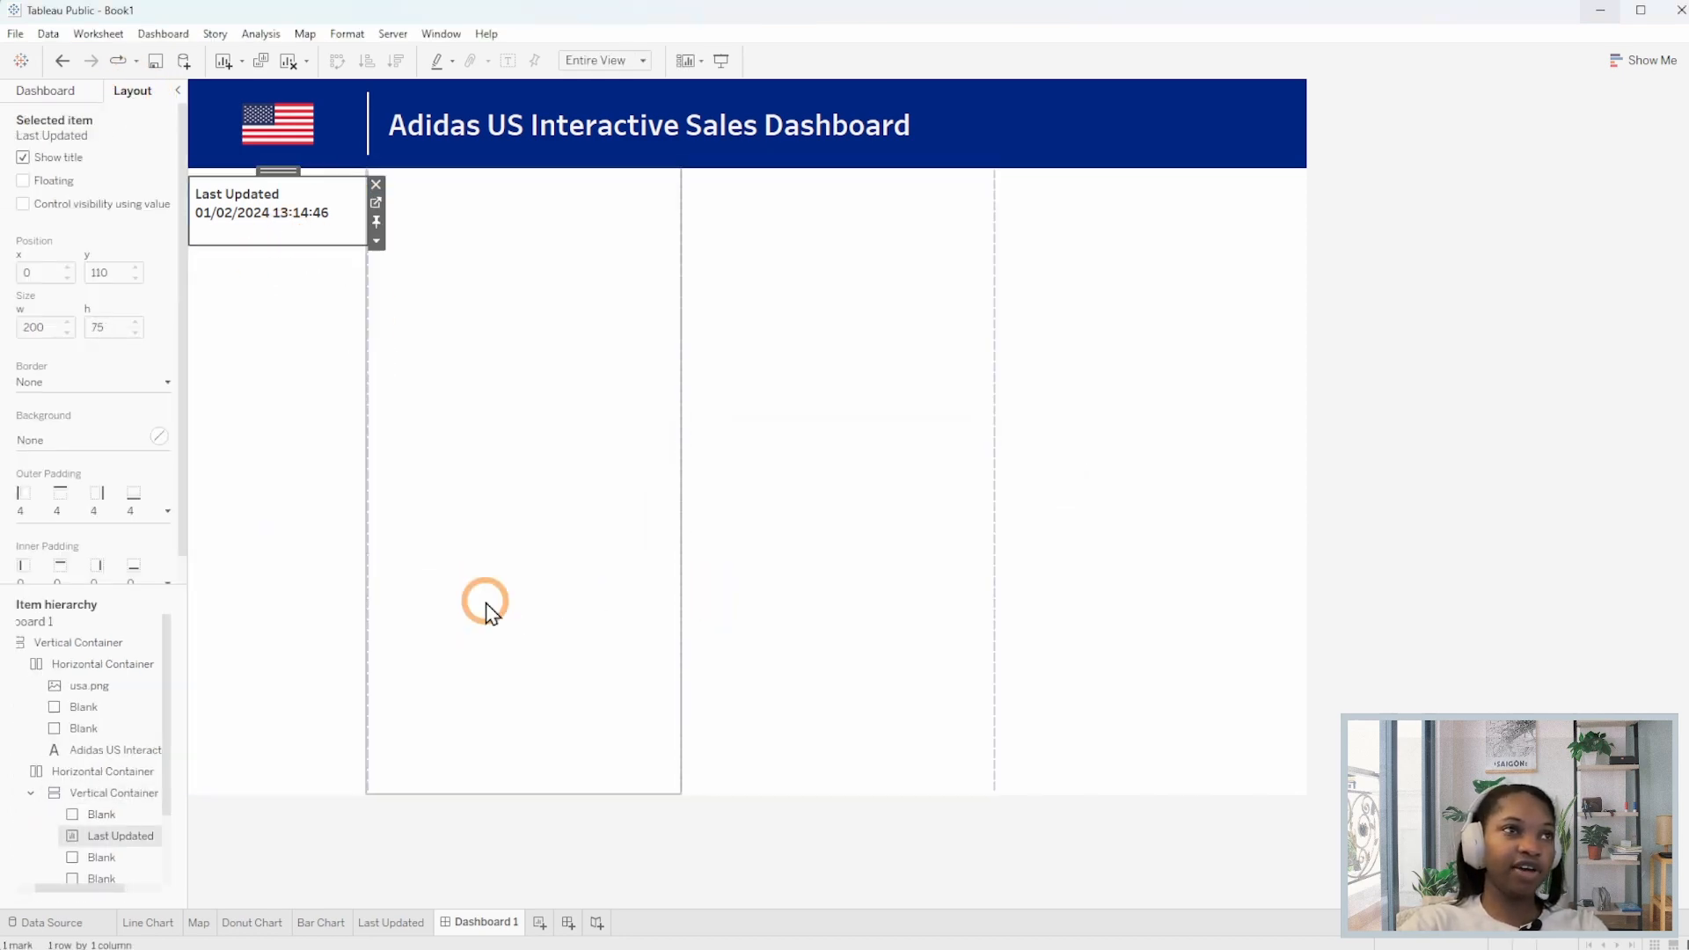
Fill the side column's vertical container with the header's blue, #002580, at a low opacity for a pale tint.
{"action": "double_click", "coordinate": [279, 168]}
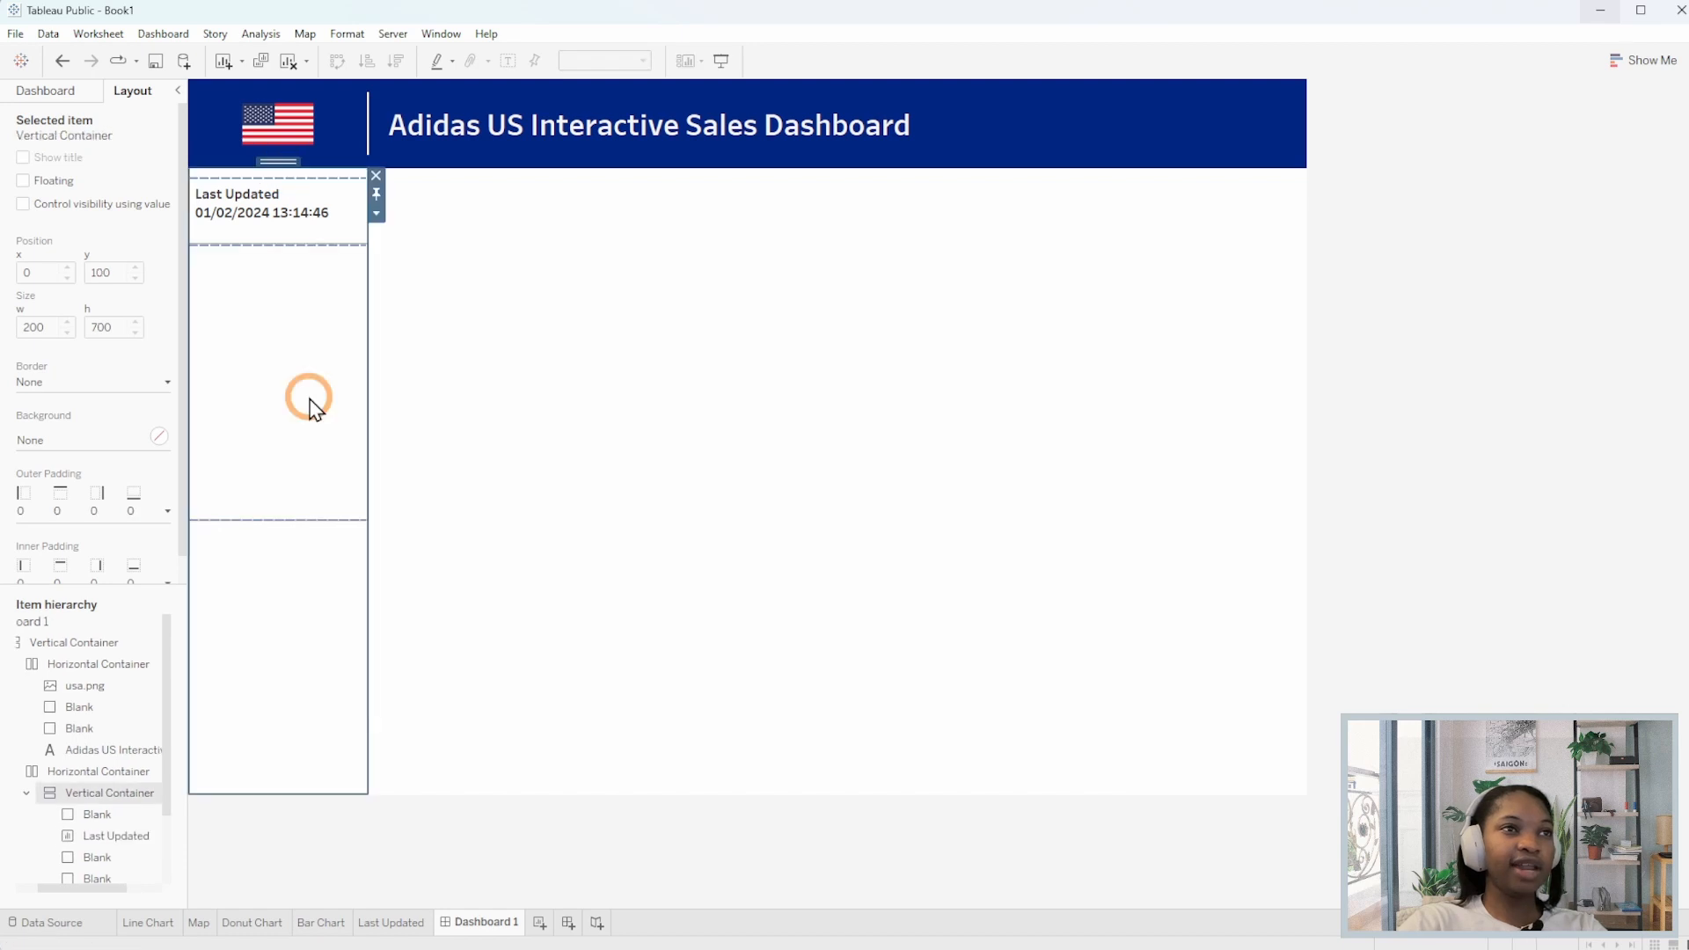
{"action": "left_click", "coordinate": [88, 439]}
{"action": "left_click", "coordinate": [97, 635]}
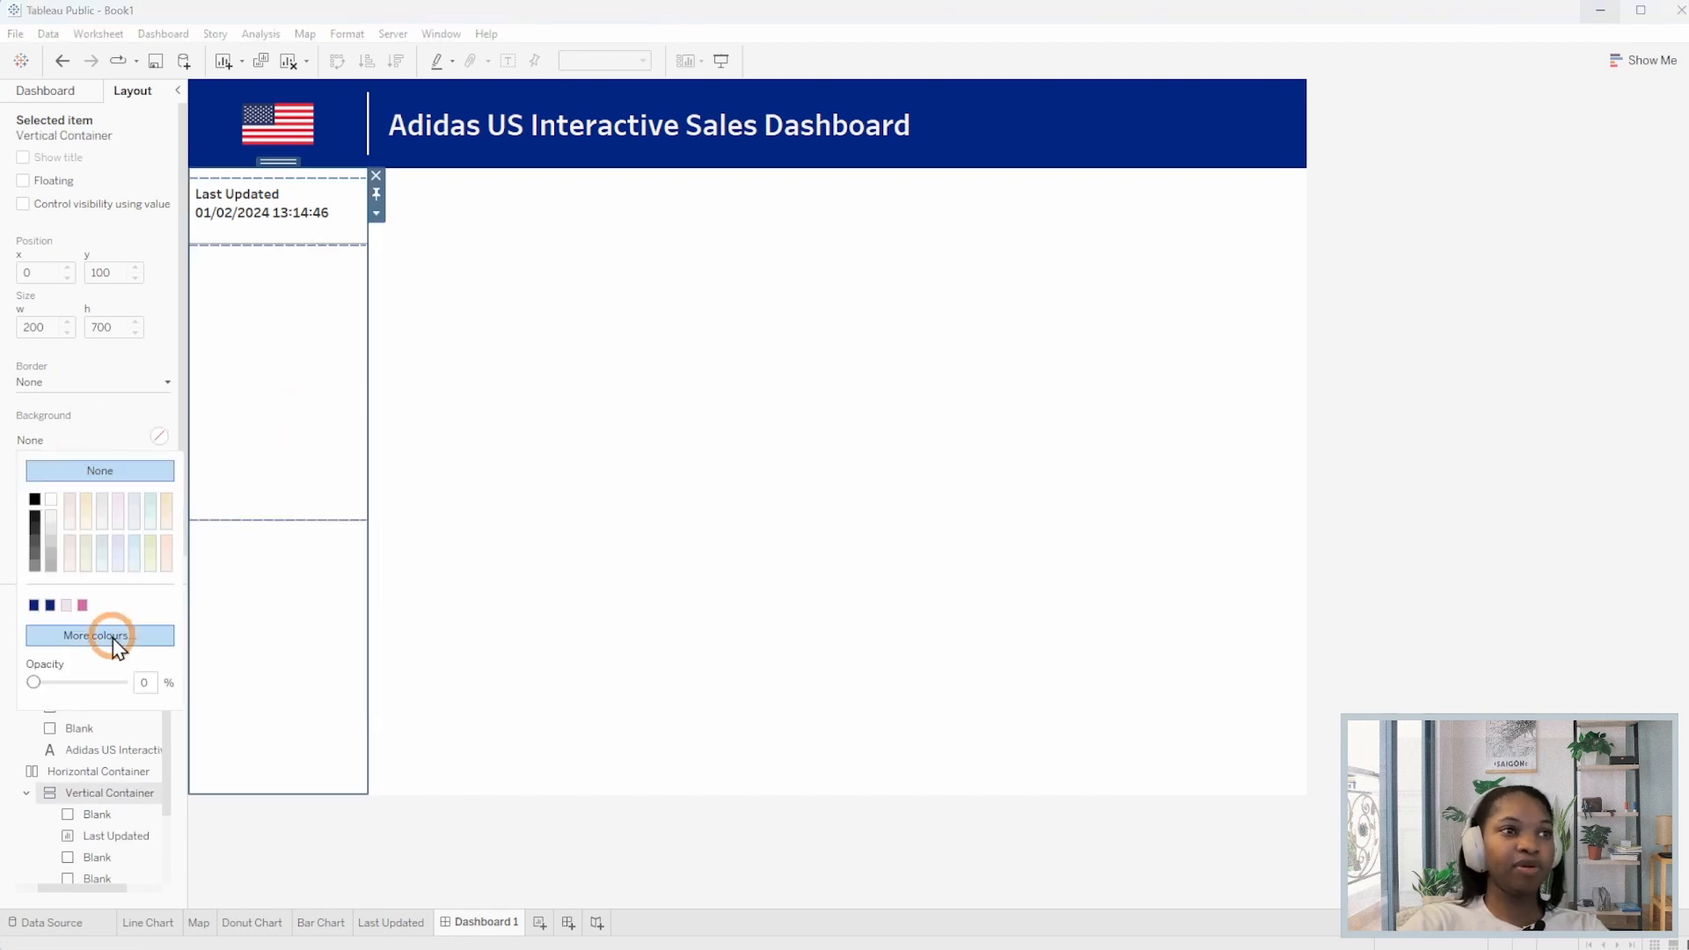
{"action": "left_click", "coordinate": [815, 485]}
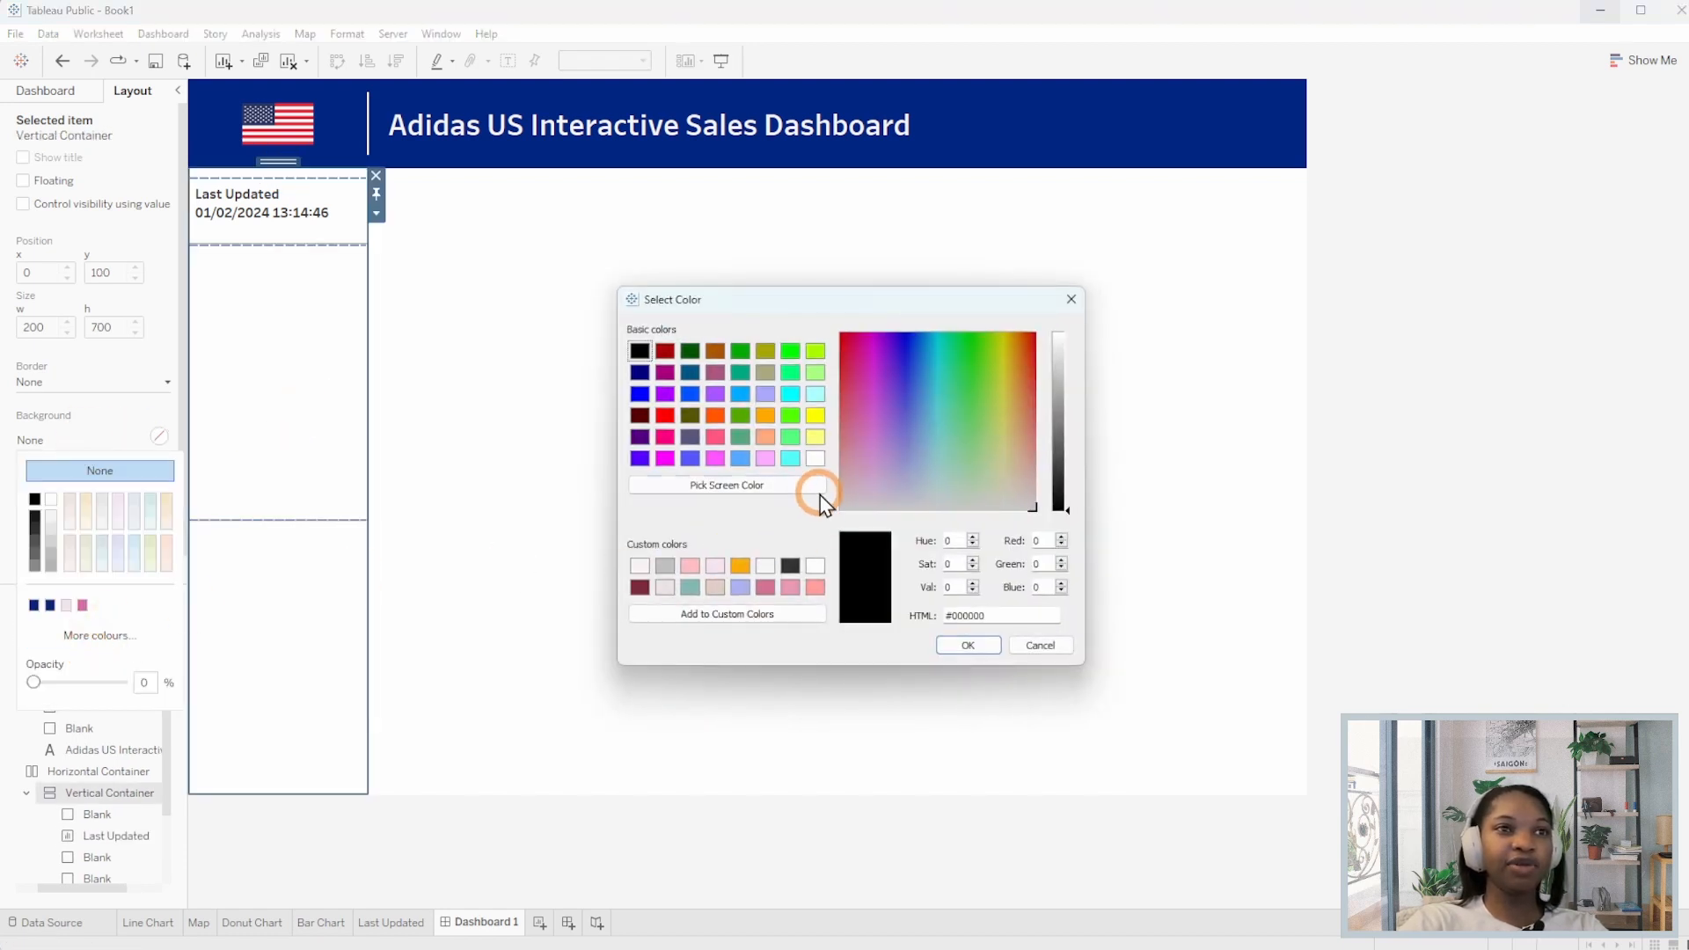
{"action": "left_click", "coordinate": [1027, 121]}
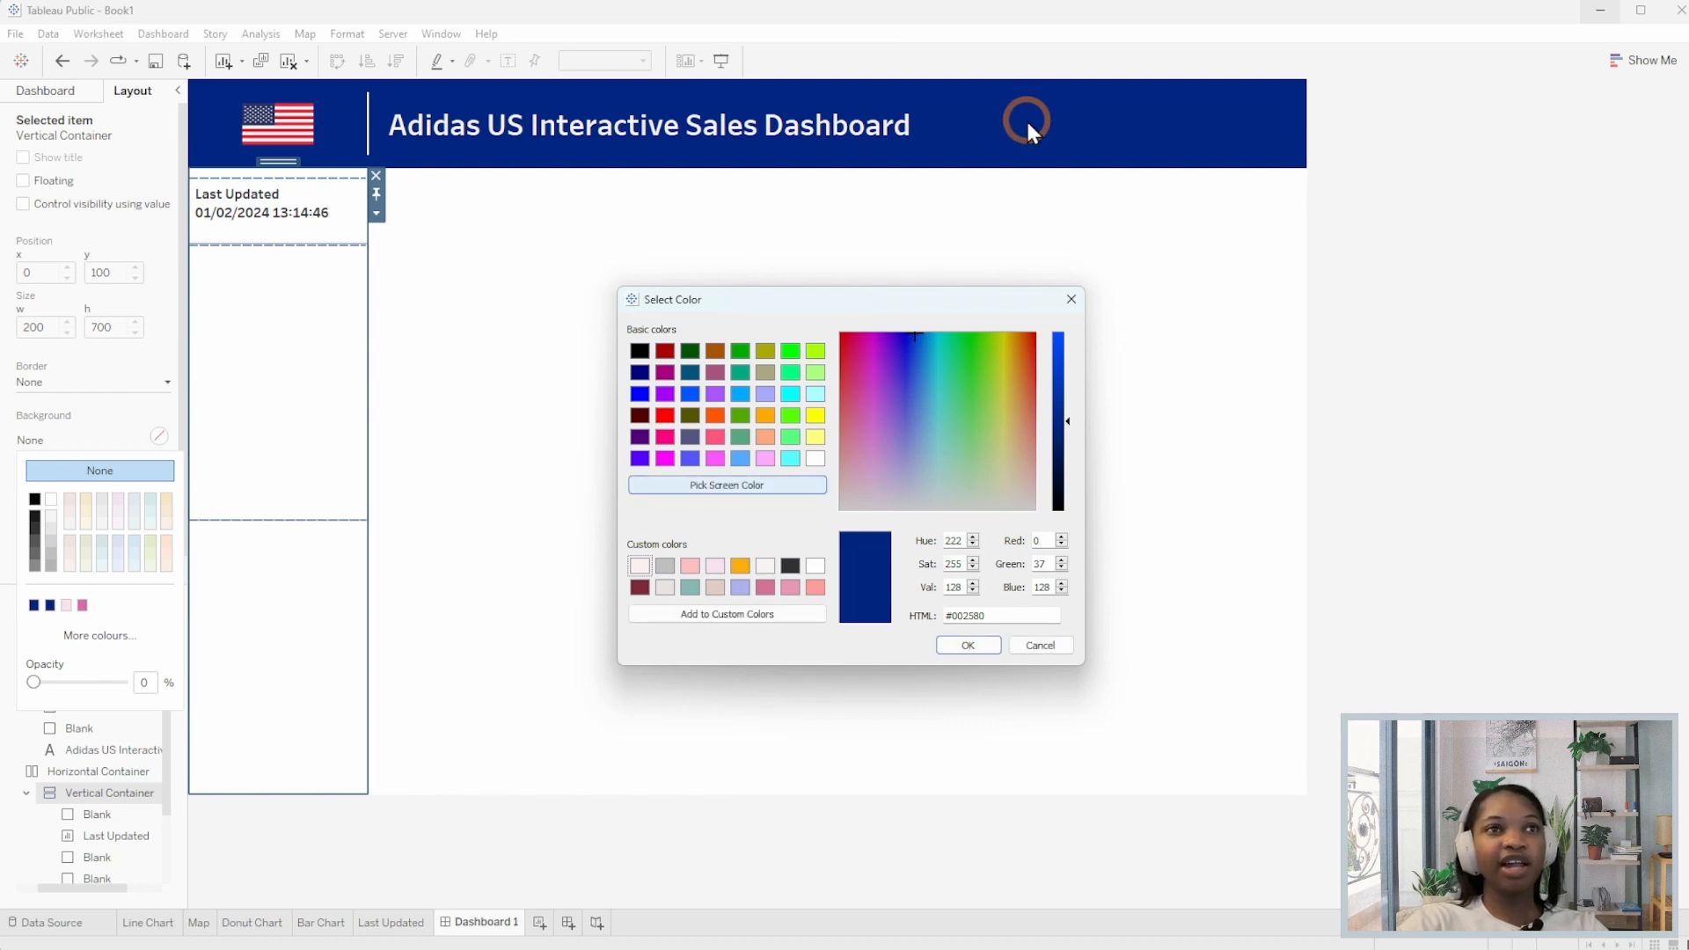
{"action": "left_click", "coordinate": [968, 646]}
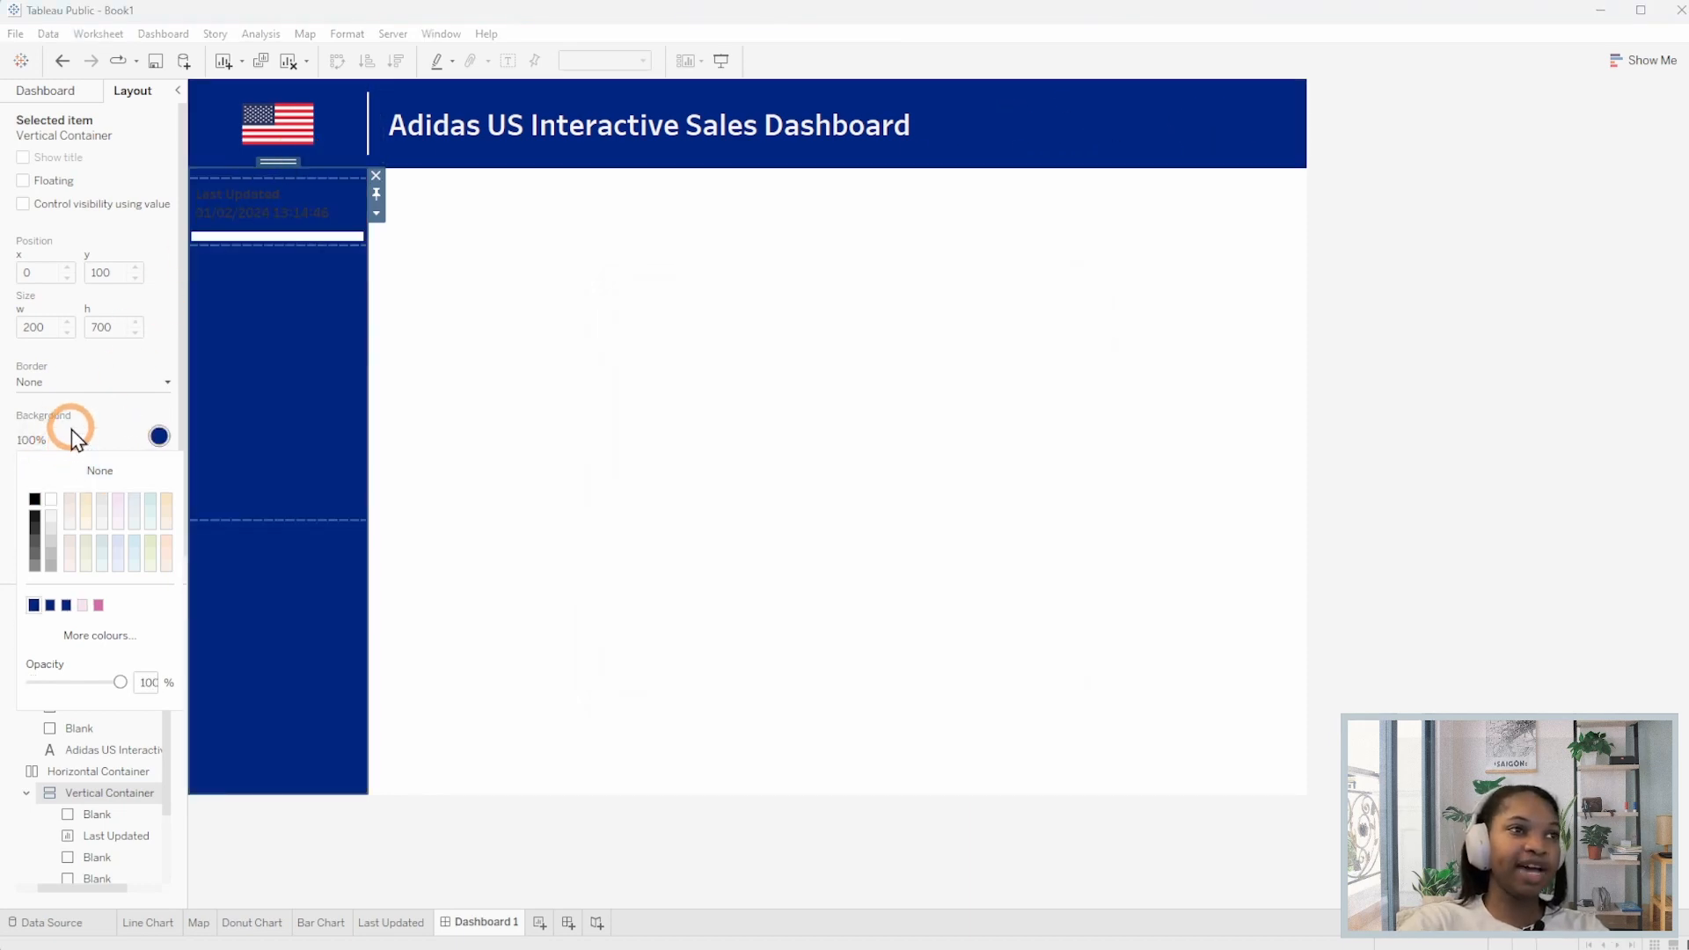
{"action": "double_click", "coordinate": [145, 681]}
Set the Last Updated sheet's worksheet shading to None.
{"action": "right_click", "coordinate": [315, 238]}
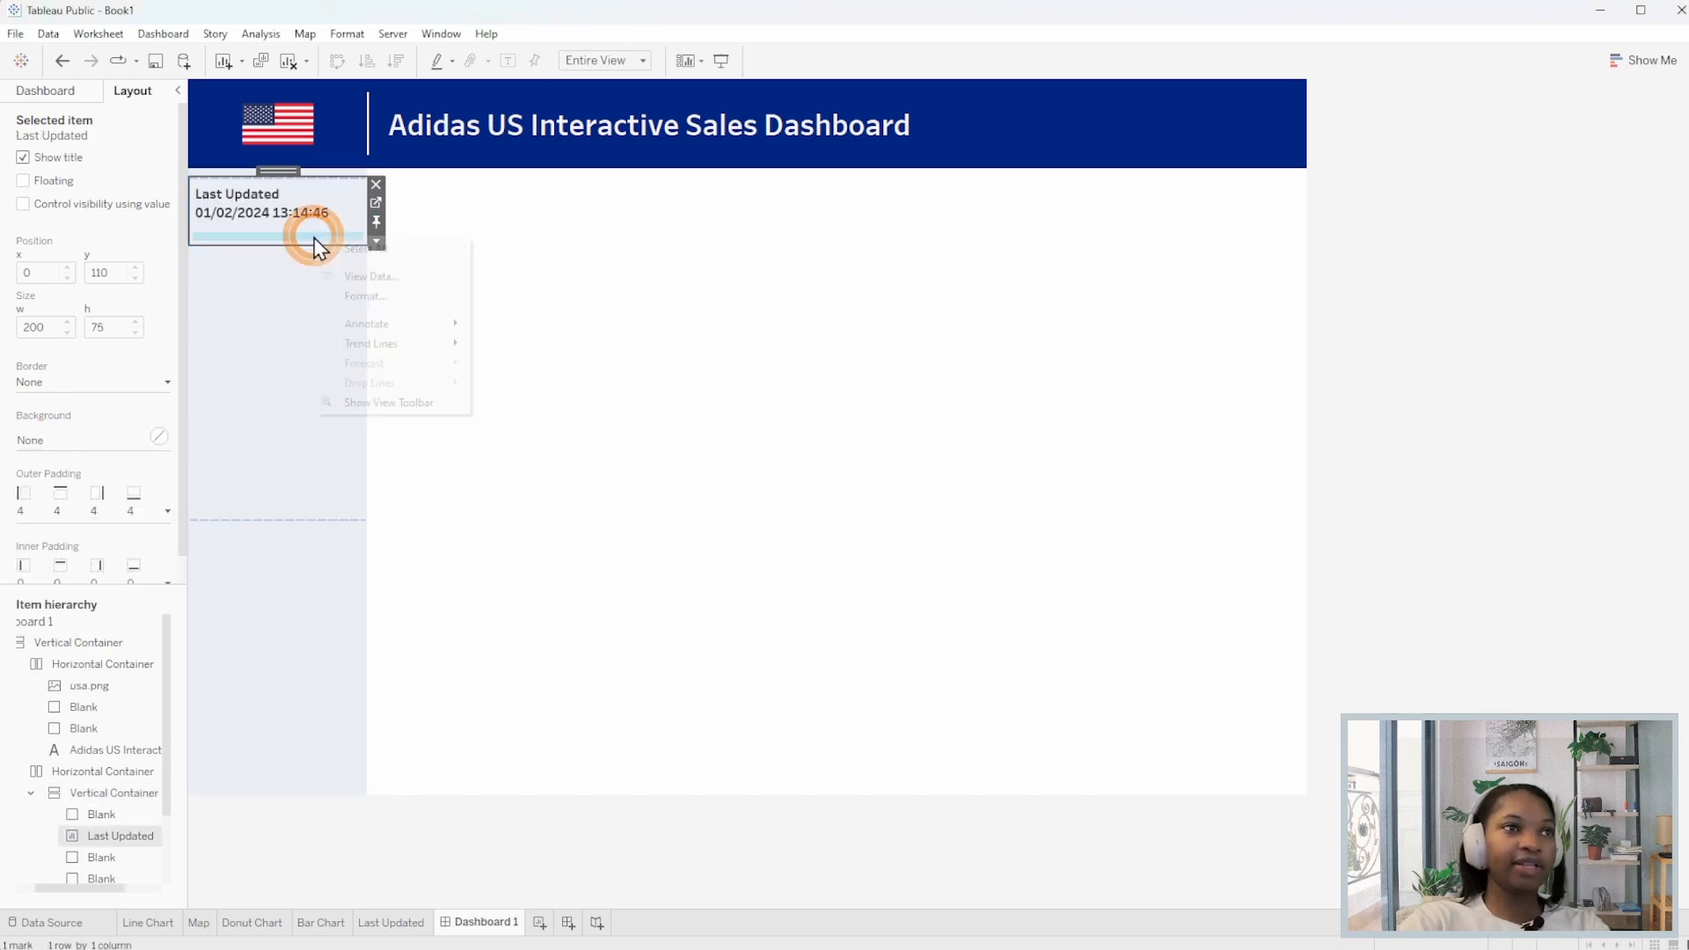
{"action": "left_click", "coordinate": [387, 299]}
{"action": "left_click", "coordinate": [74, 122]}
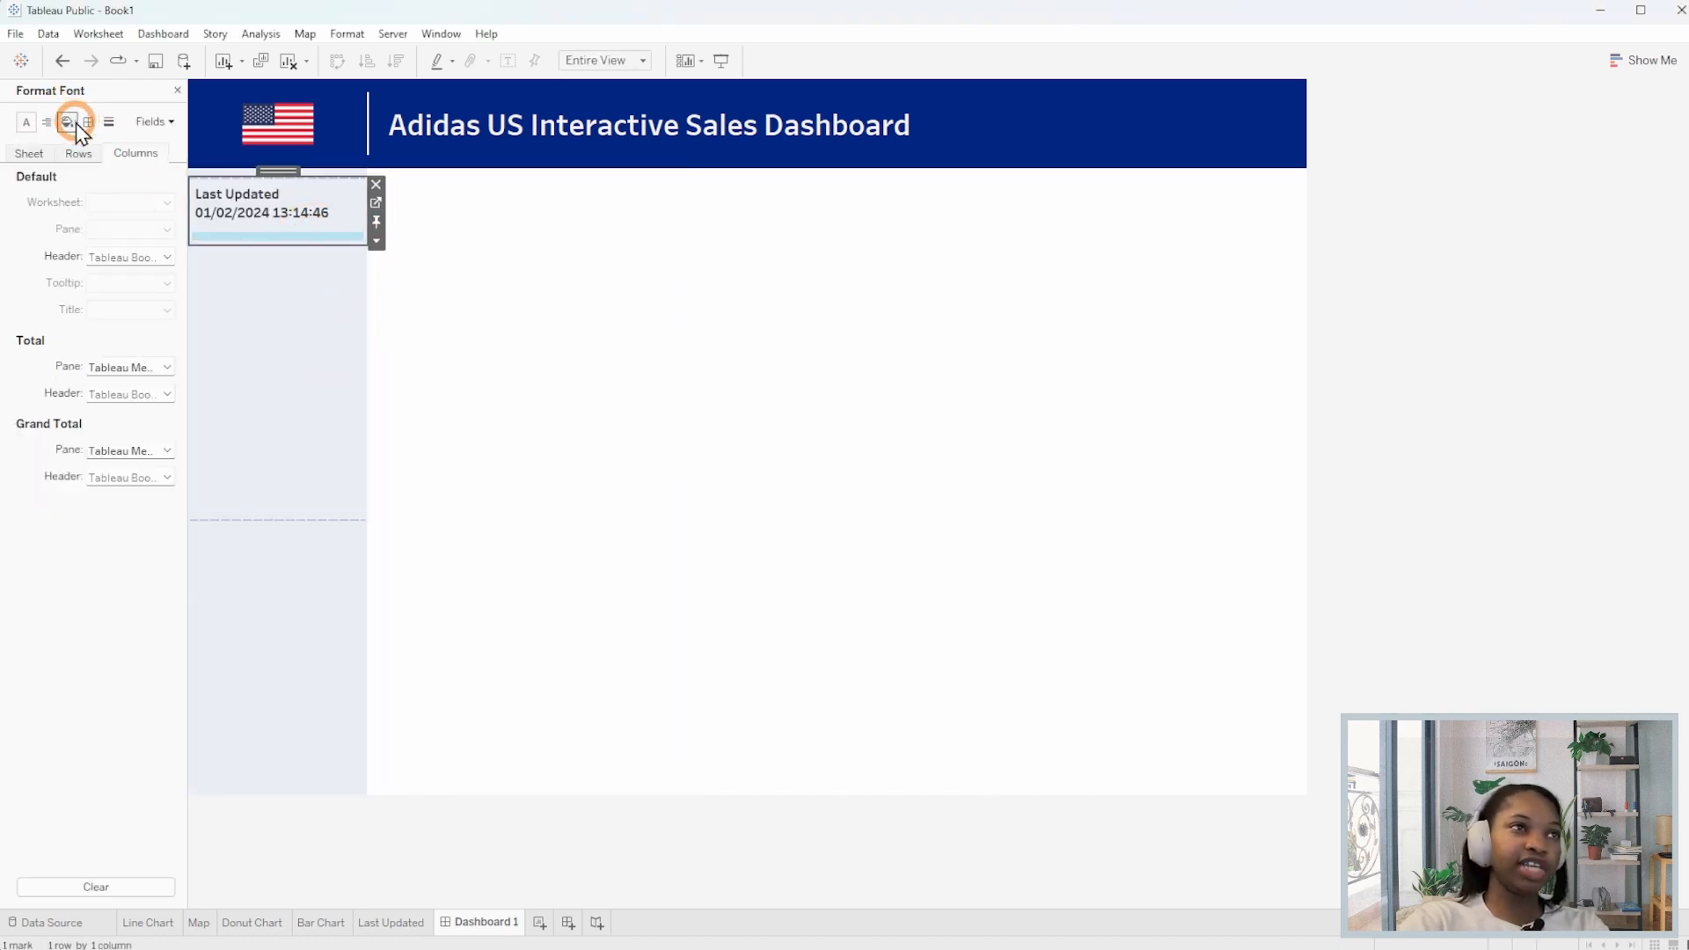
{"action": "left_click", "coordinate": [29, 153]}
{"action": "left_click", "coordinate": [107, 203]}
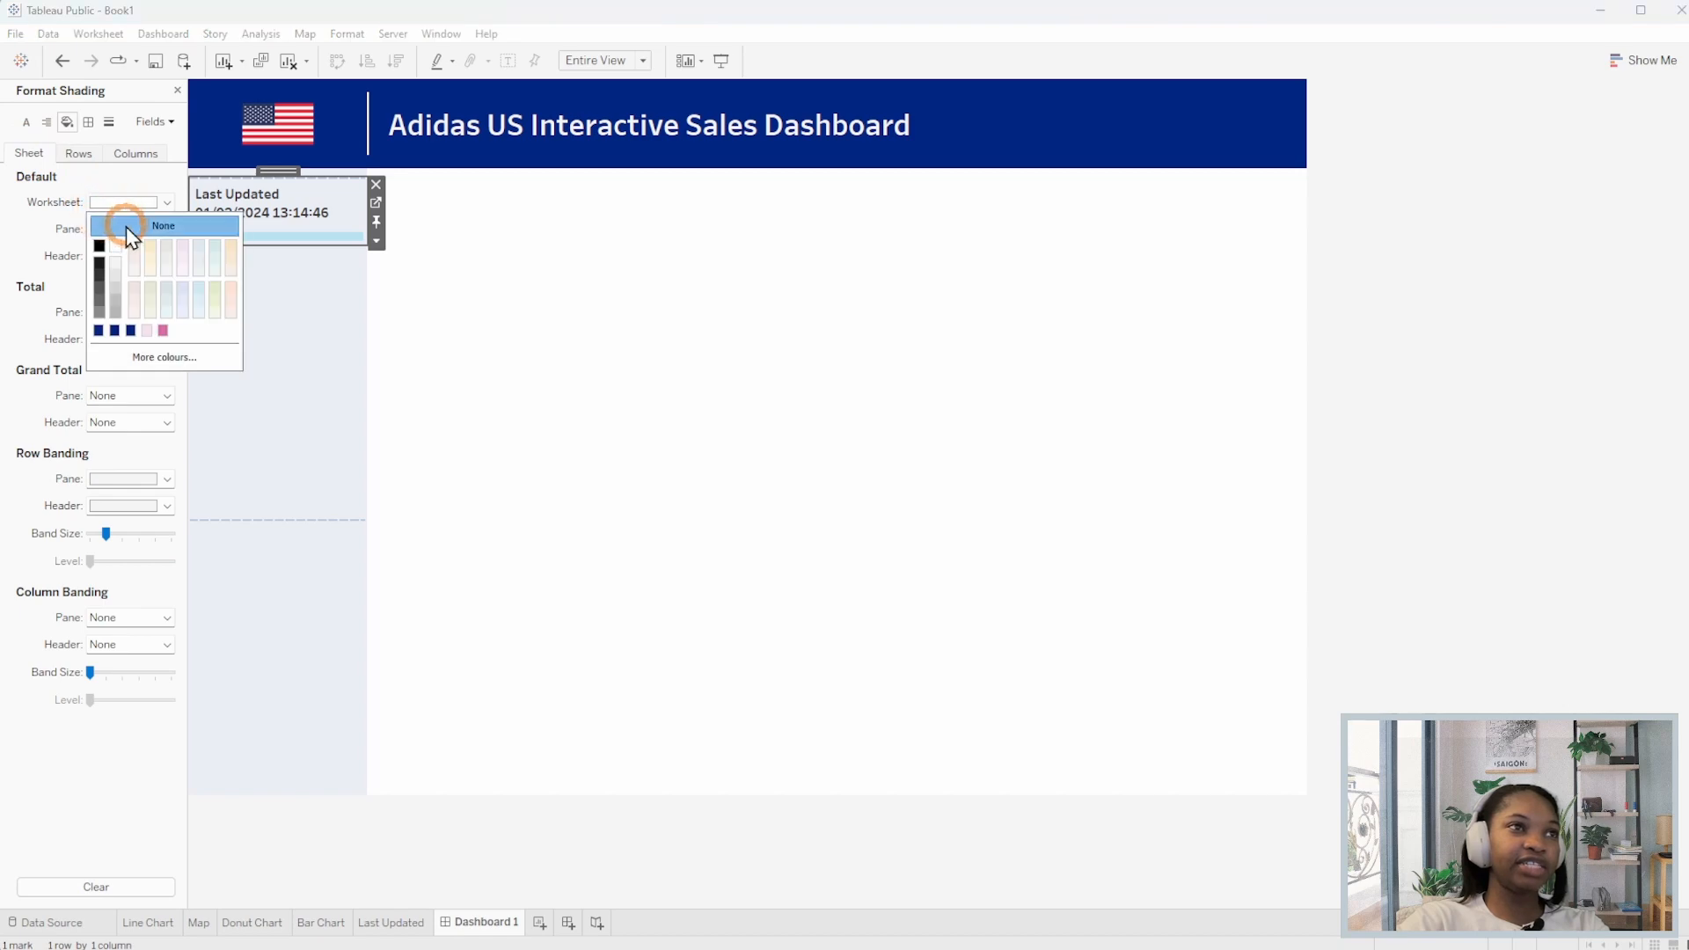
{"action": "left_click", "coordinate": [334, 271]}
{"action": "left_click", "coordinate": [180, 95]}
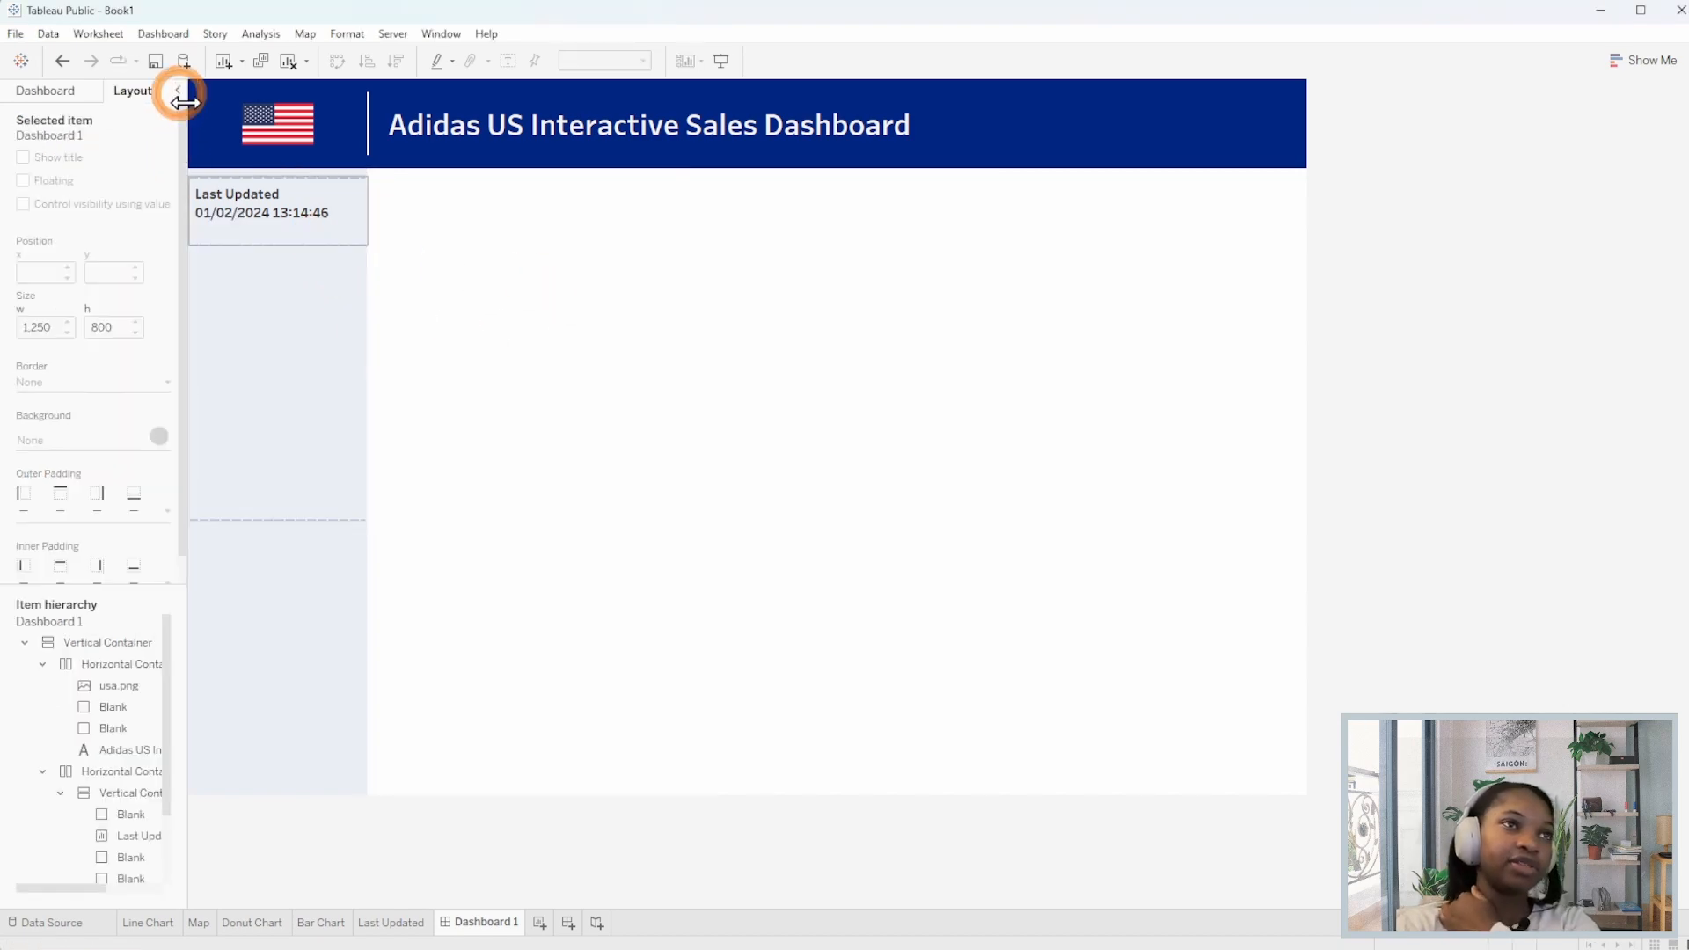
{"action": "left_click", "coordinate": [1554, 554]}
{"action": "left_click", "coordinate": [307, 568]}
{"action": "left_click", "coordinate": [290, 334]}
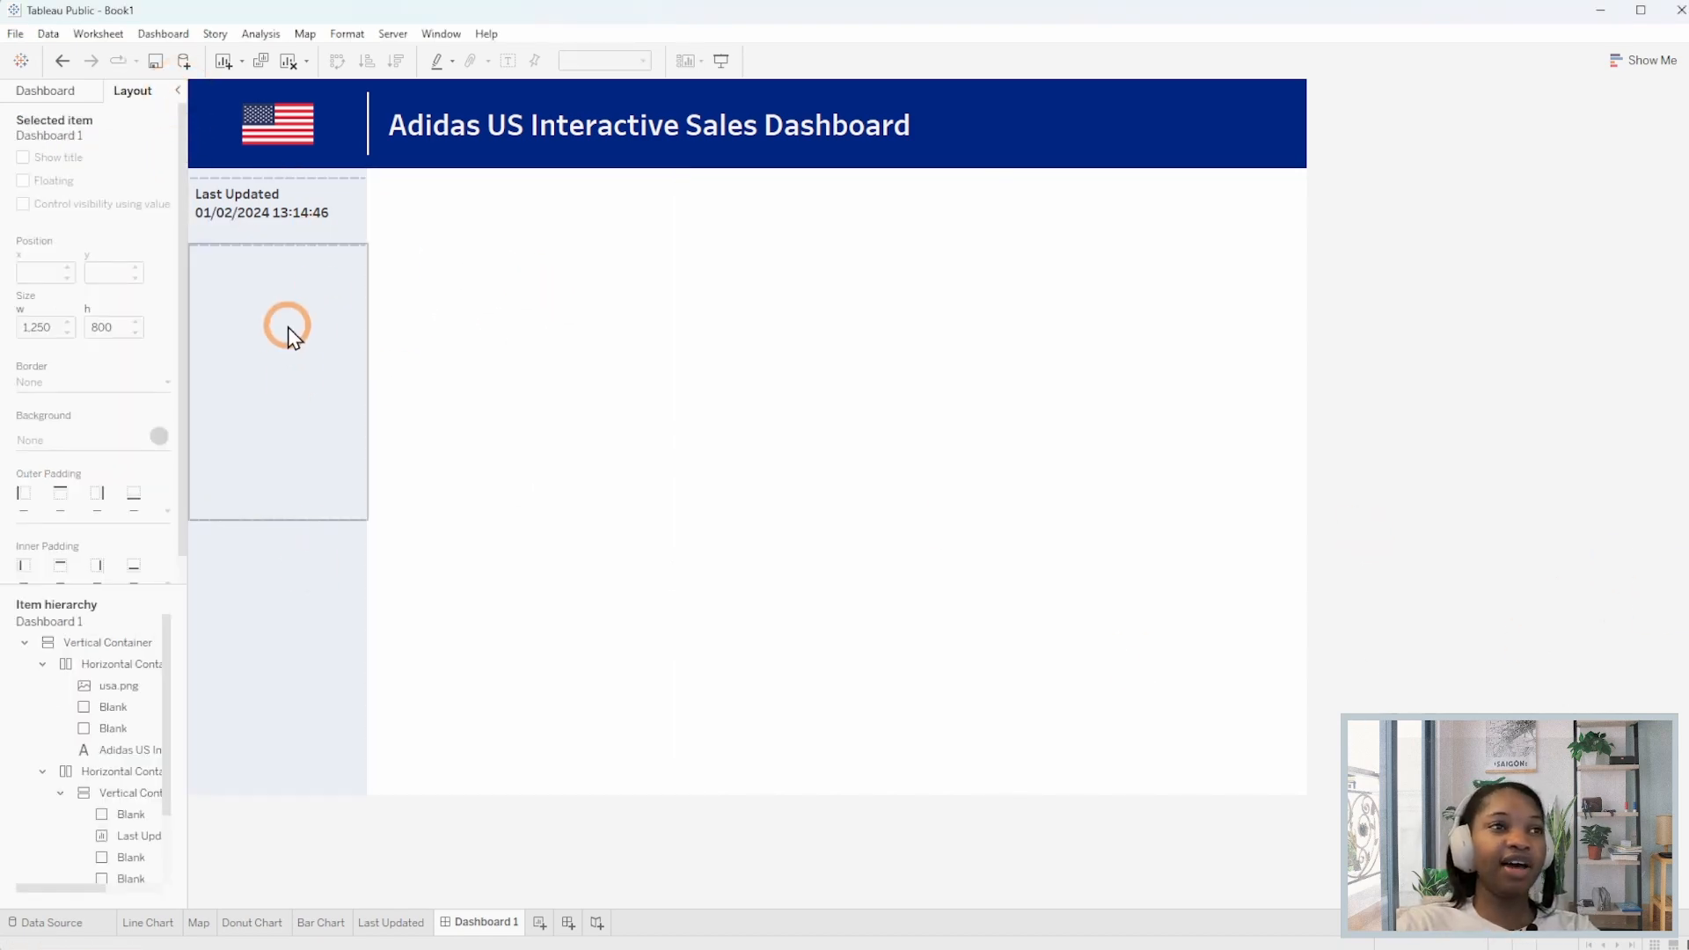
{"action": "left_click", "coordinate": [282, 628]}
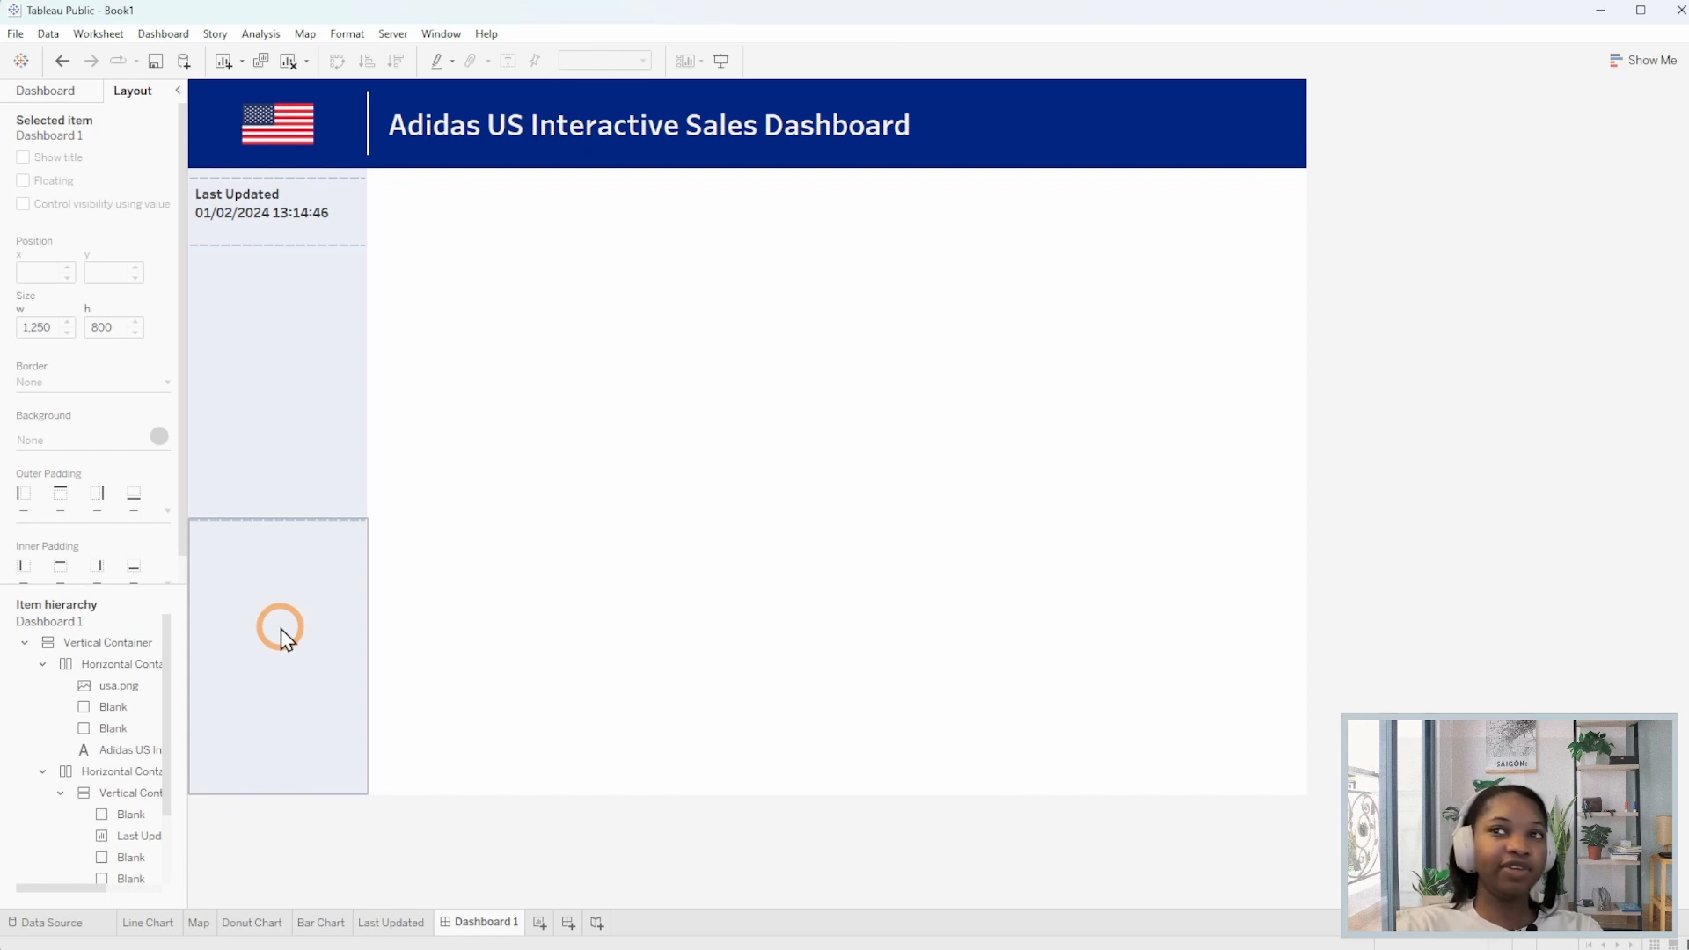
Add a centred 11-point "Filters" text heading below the Last Updated sheet, with a blank spacer between them.
{"action": "left_click", "coordinate": [71, 89]}
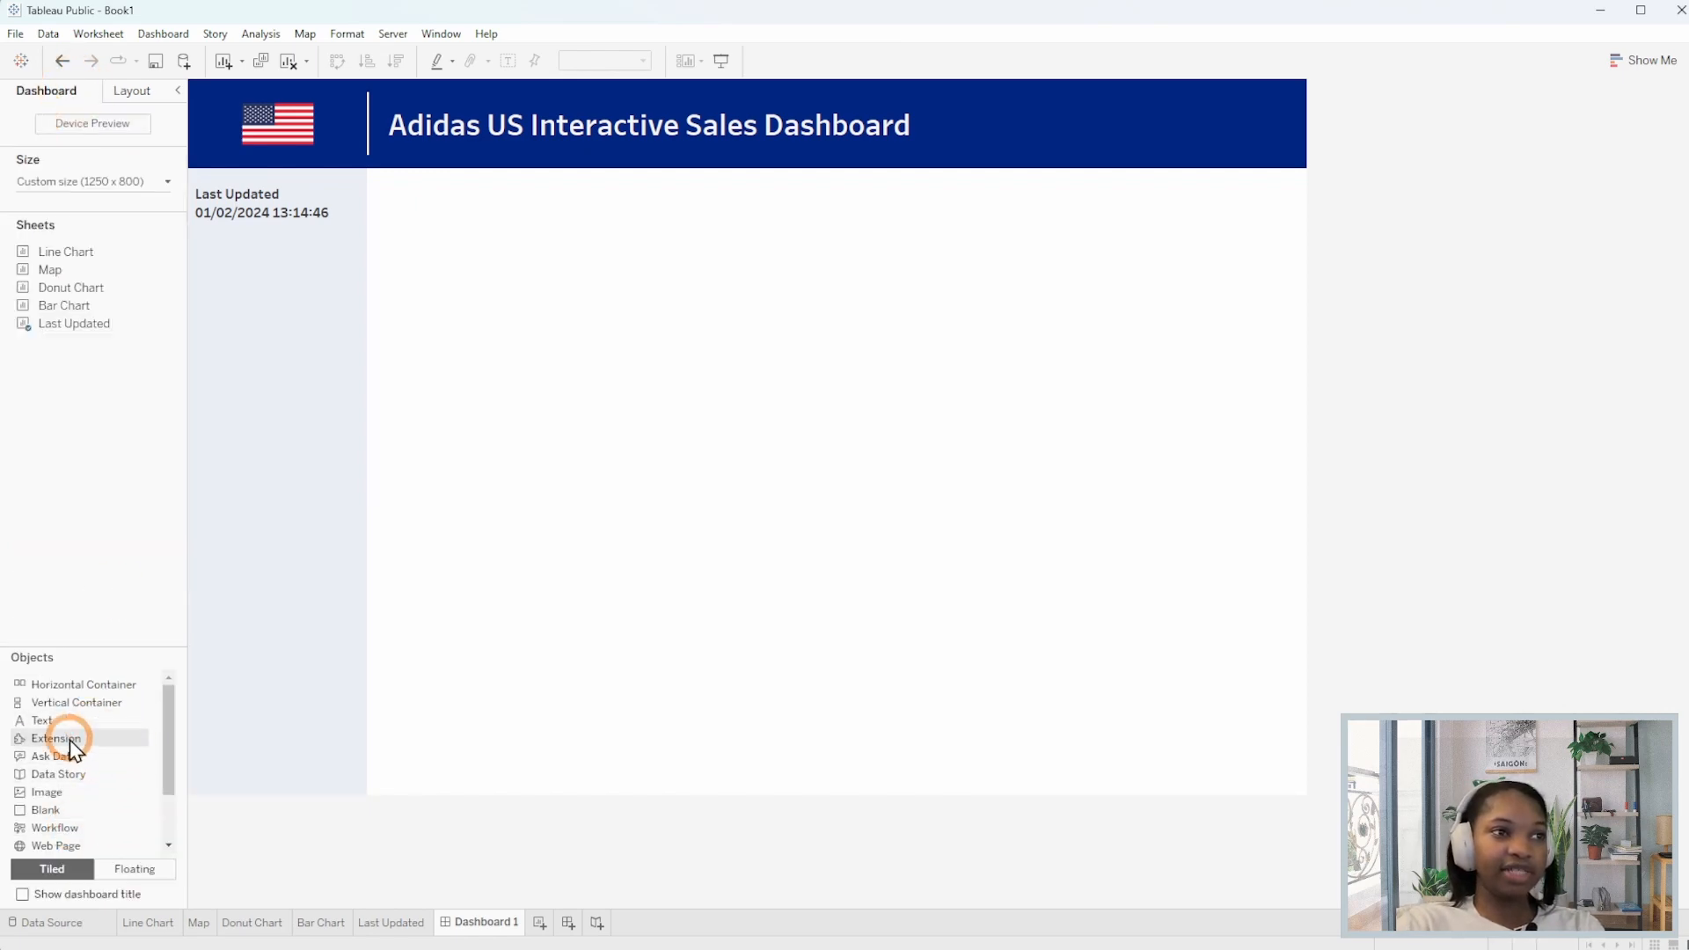
{"action": "left_click_drag", "start_coordinate": [70, 721], "coordinate": [129, 649]}
{"action": "left_click_drag", "start_coordinate": [128, 648], "coordinate": [278, 264]}
{"action": "left_click", "coordinate": [795, 376]}
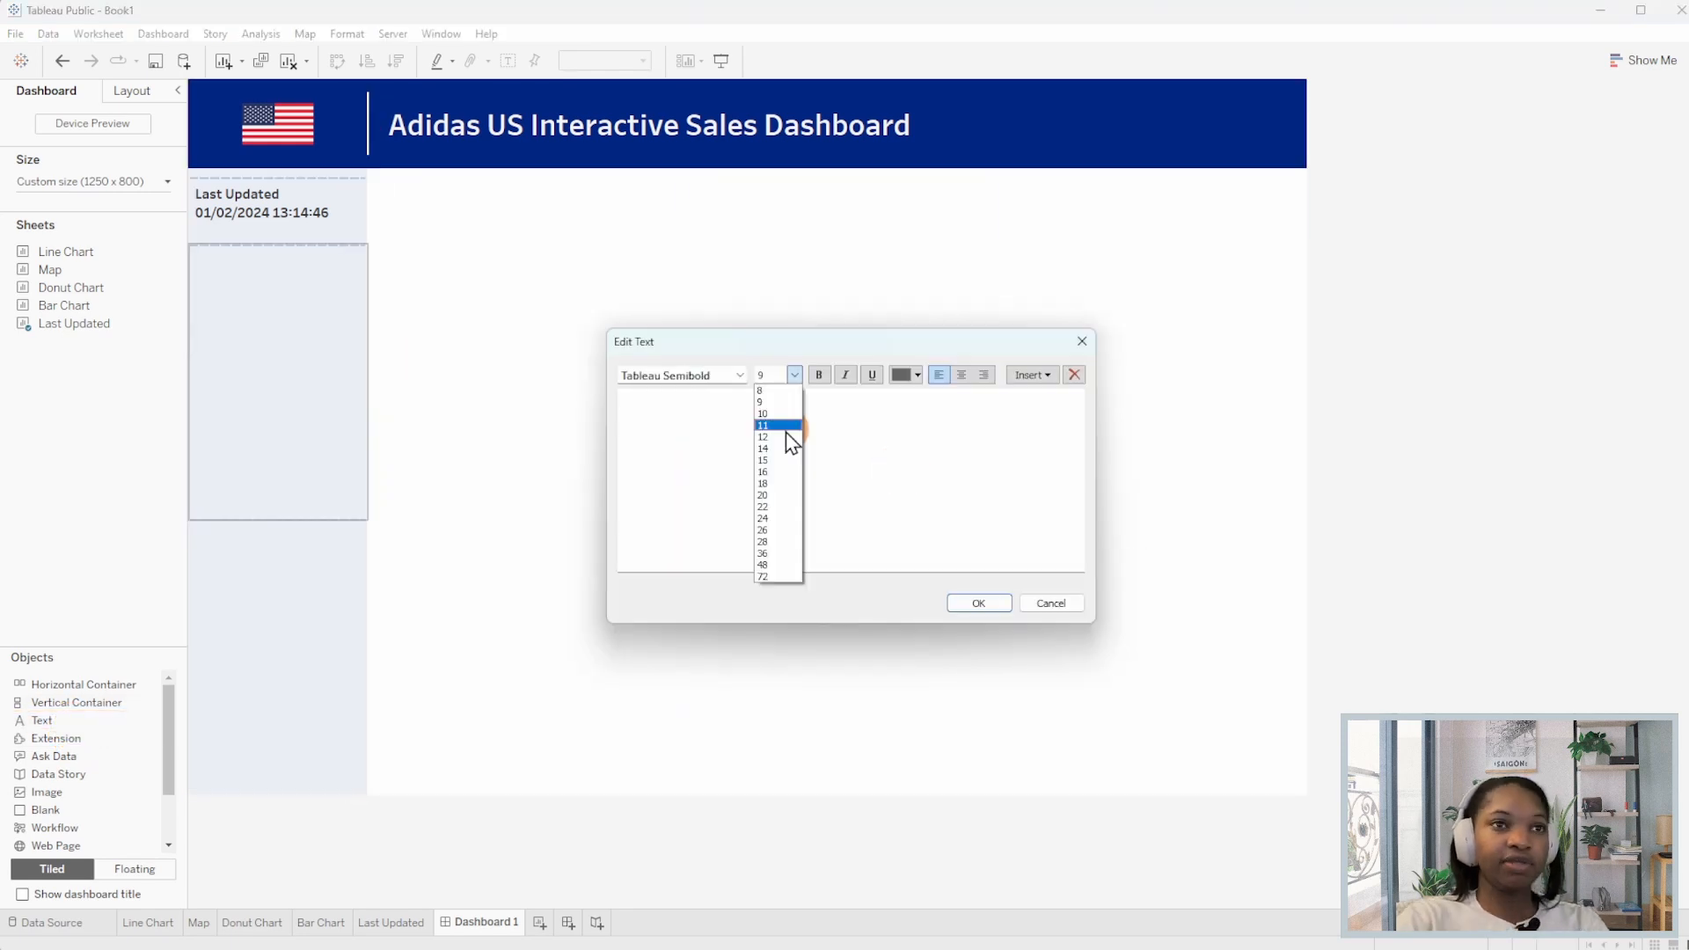
{"action": "left_click", "coordinate": [786, 431]}
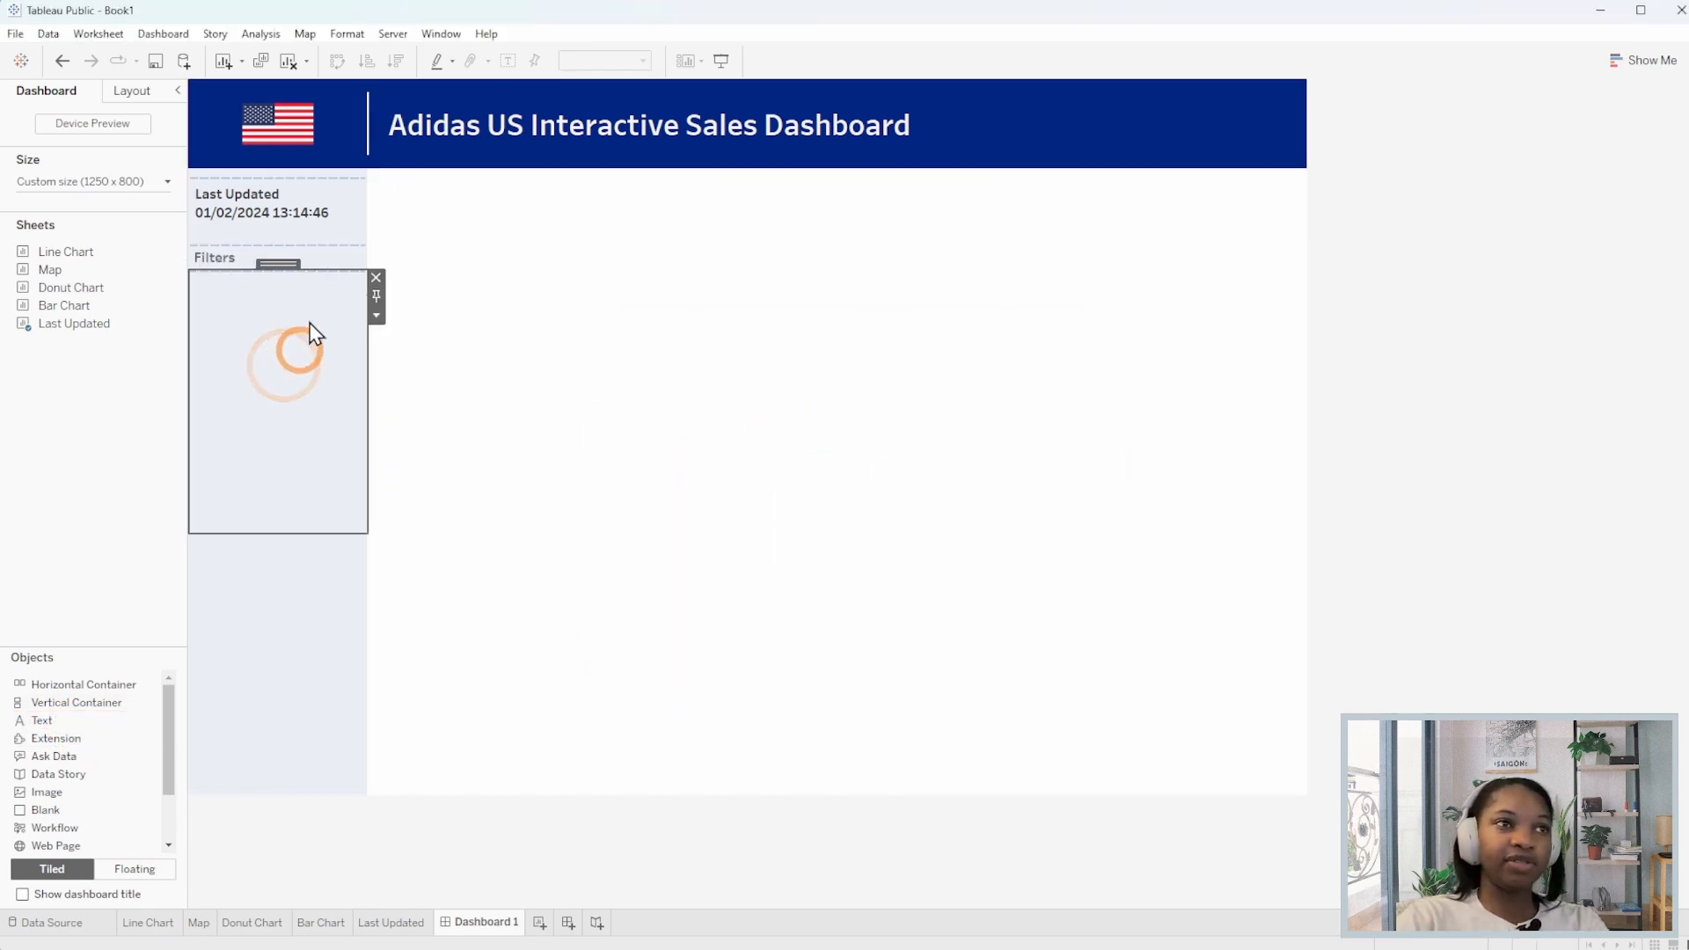
{"action": "double_click", "coordinate": [309, 334]}
{"action": "left_click", "coordinate": [962, 374]}
{"action": "left_click", "coordinate": [980, 603]}
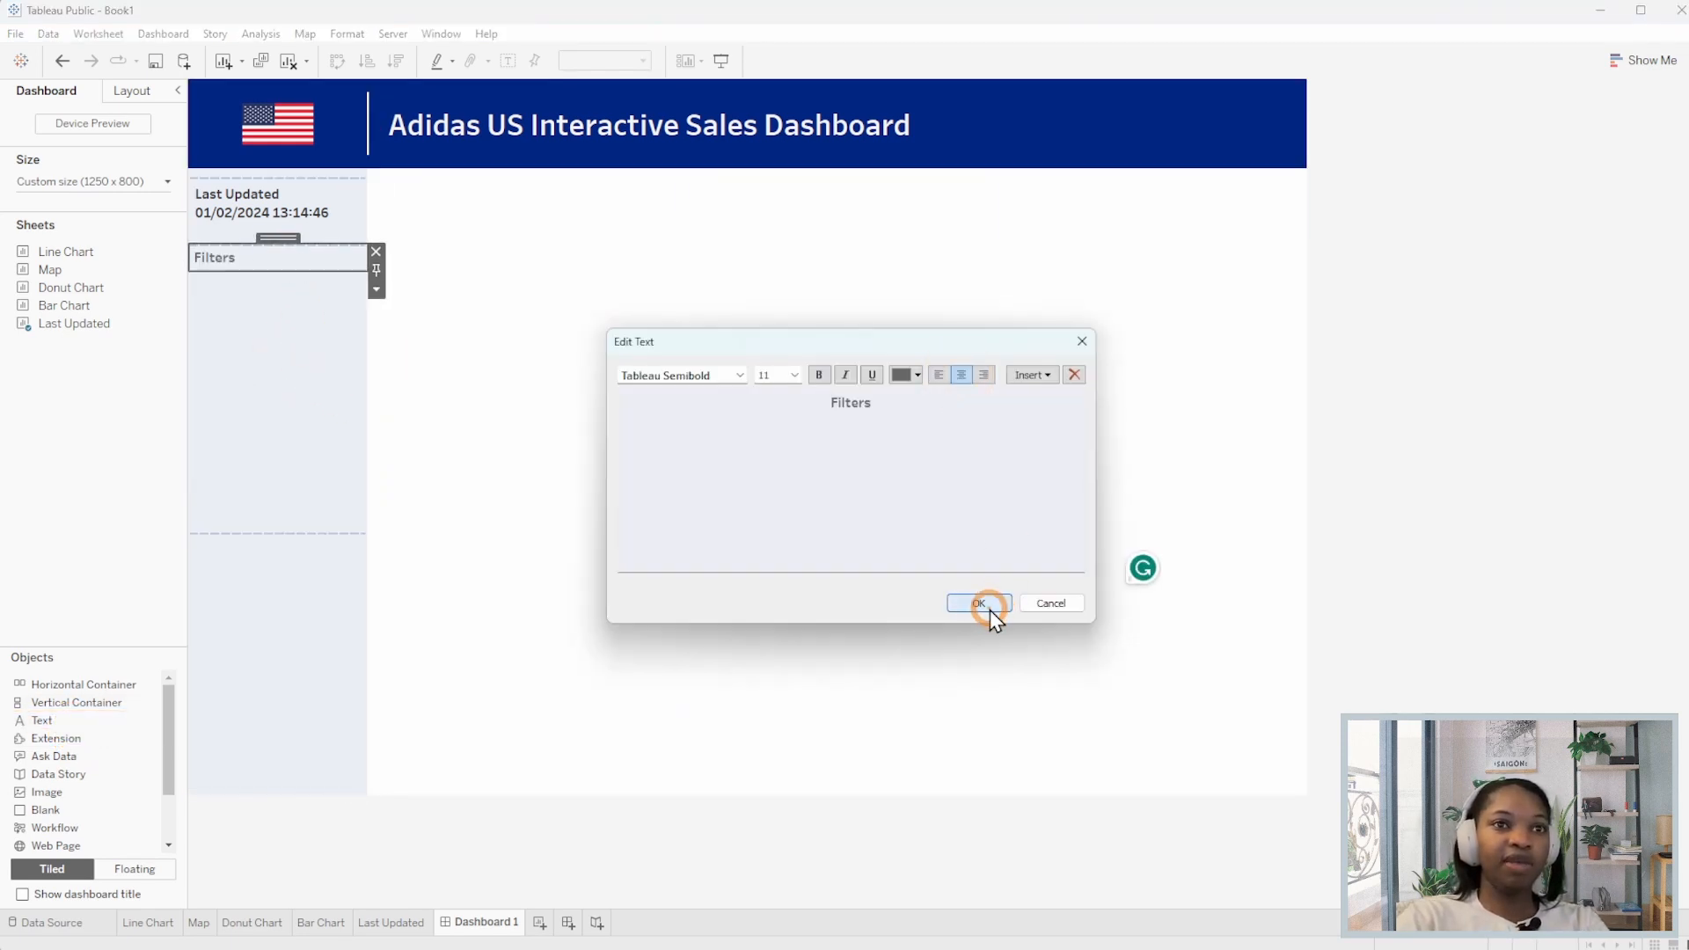
{"action": "left_click", "coordinate": [285, 397]}
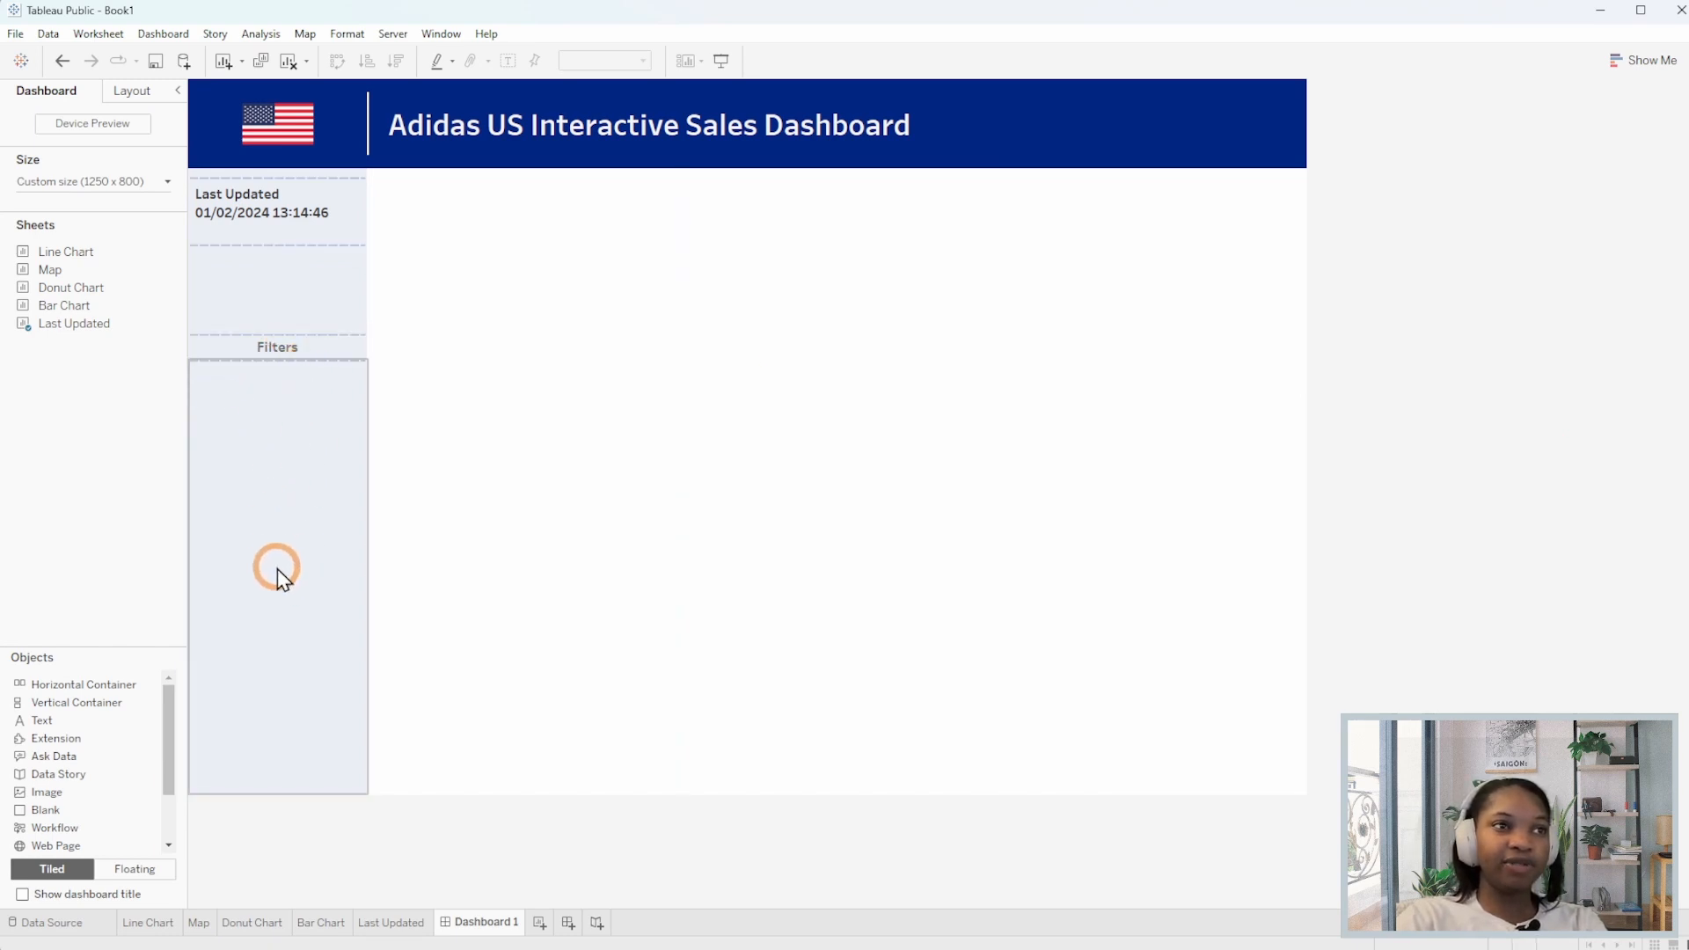
Insert a vertical container below the Filters heading in the side column and reduce its height with a fixed pixel value.
{"action": "left_click", "coordinate": [99, 704]}
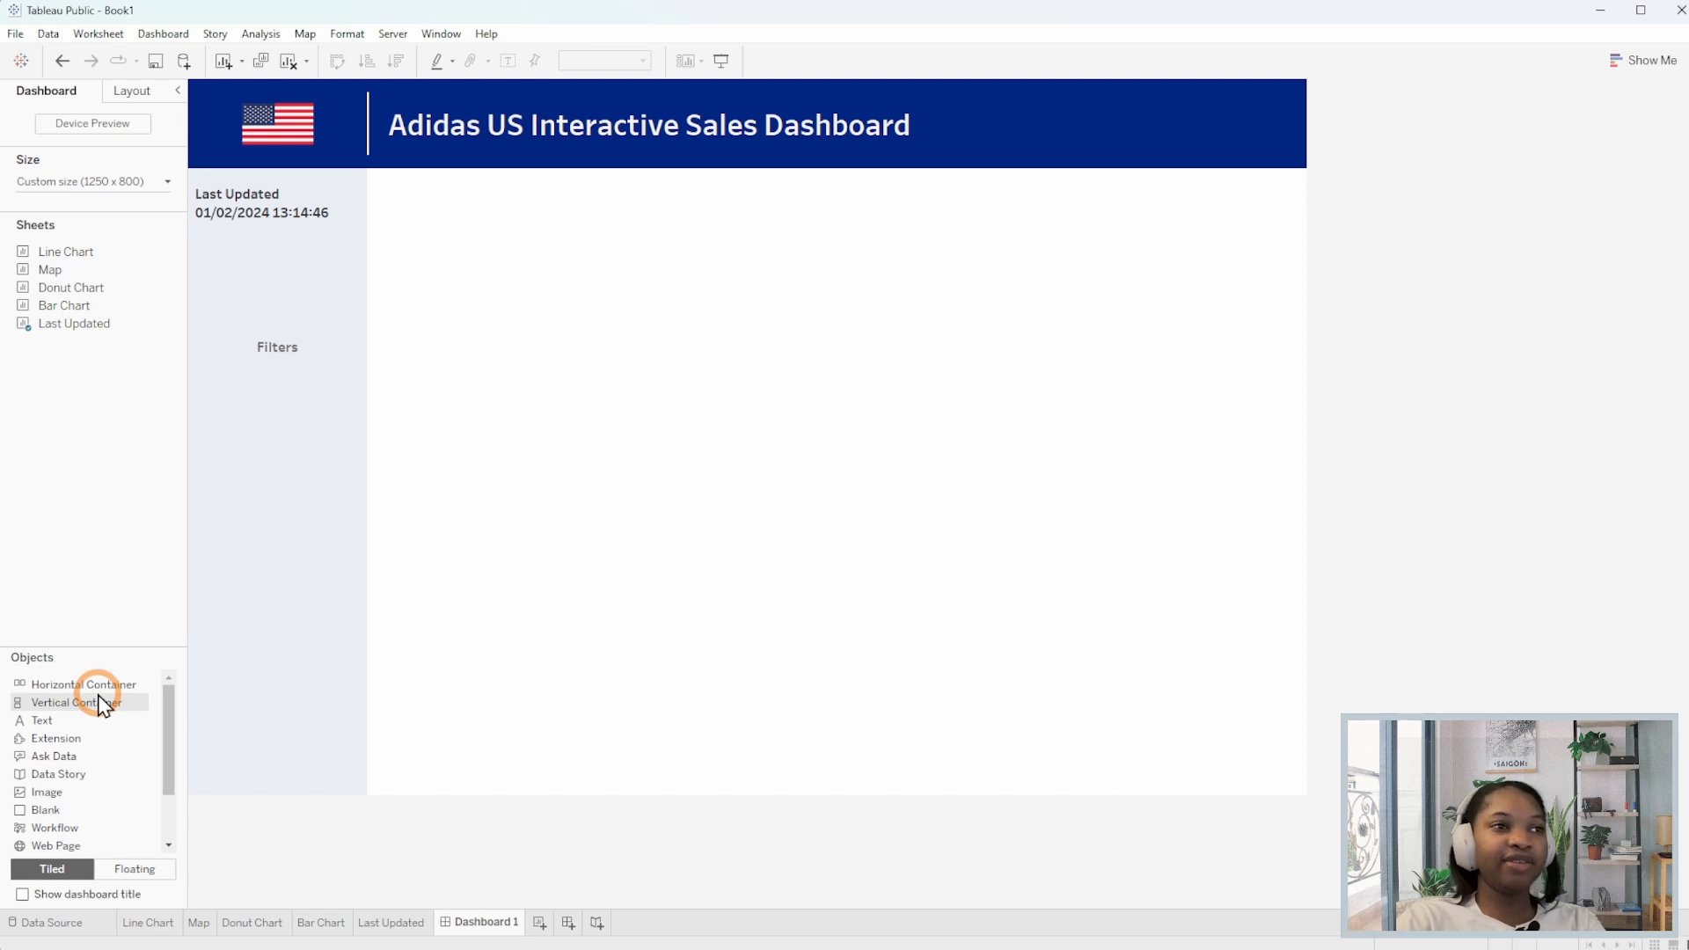
{"action": "left_click_drag", "start_coordinate": [100, 704], "coordinate": [390, 422]}
{"action": "left_click", "coordinate": [386, 412]}
{"action": "left_click", "coordinate": [462, 534]}
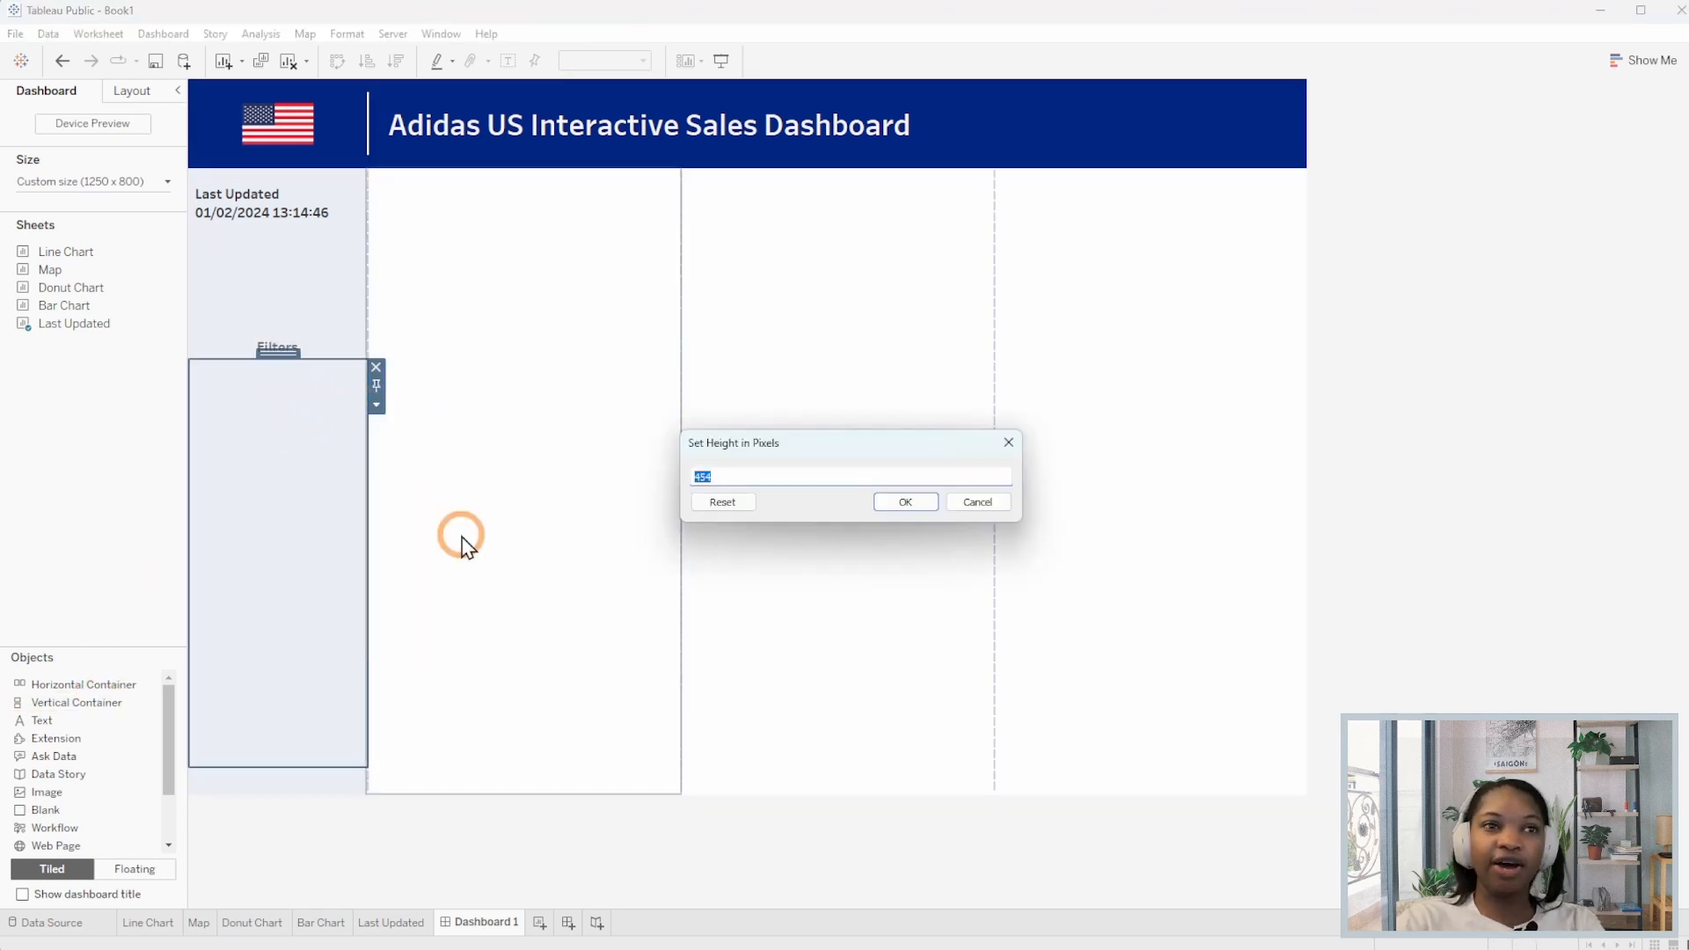
{"action": "left_click", "coordinate": [813, 472]}
{"action": "key", "text": "Return"}
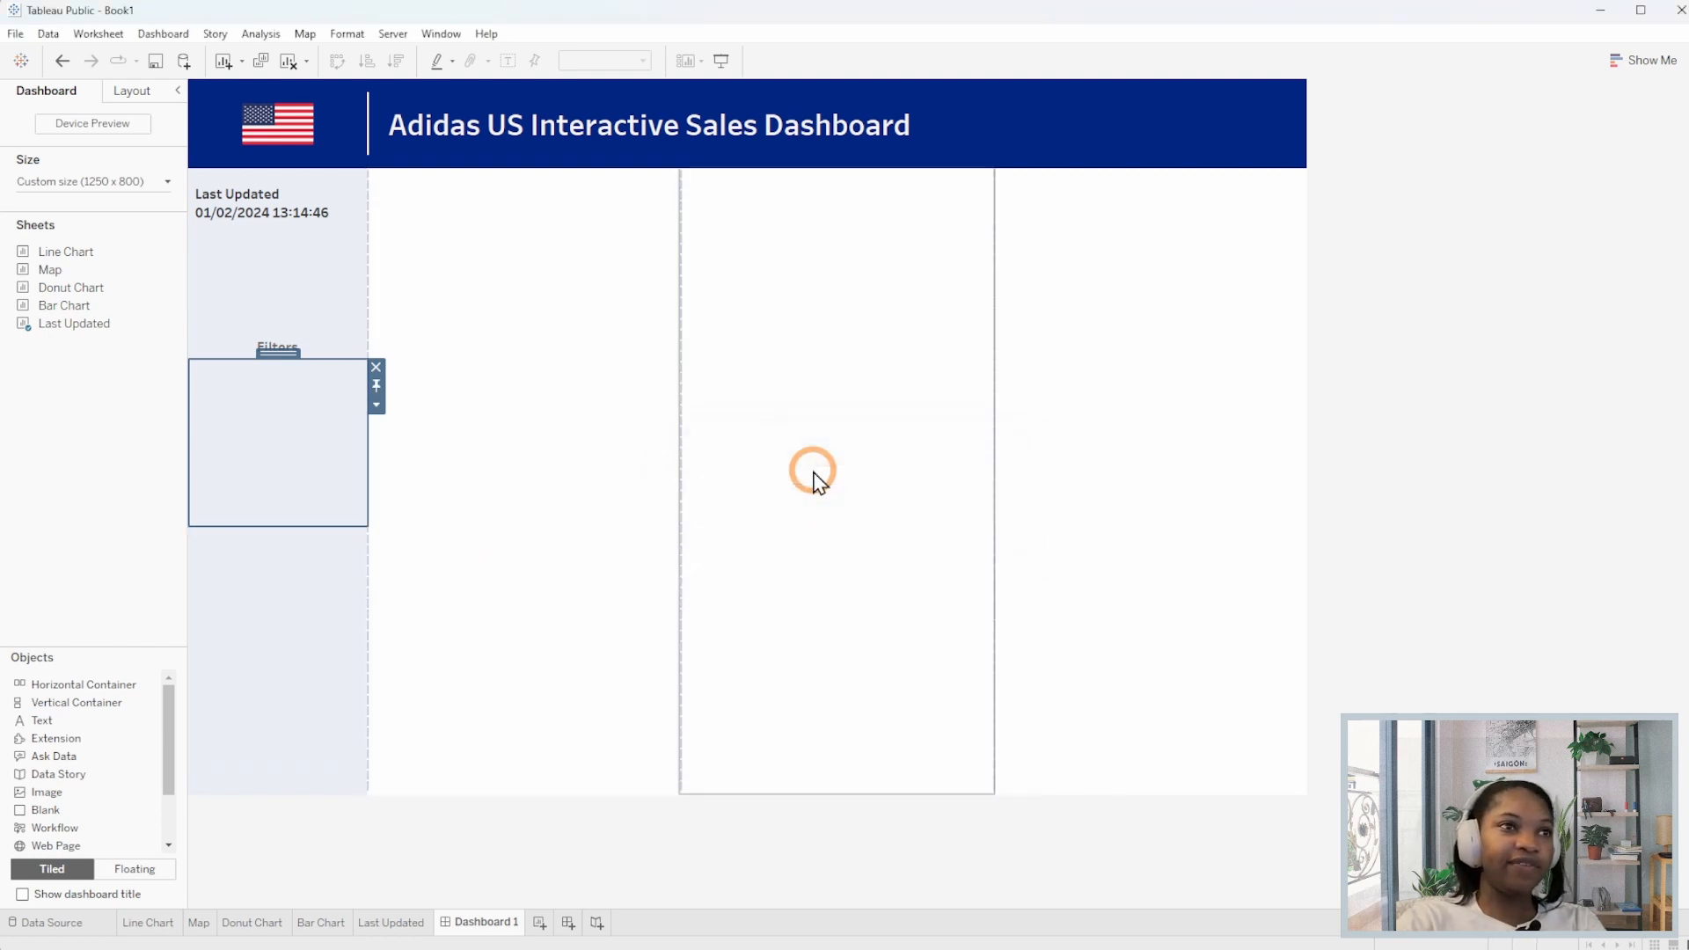
Stack three blank placeholders in the vertical container under the Filters heading and distribute its contents evenly.
{"action": "left_click_drag", "start_coordinate": [65, 796], "coordinate": [256, 521]}
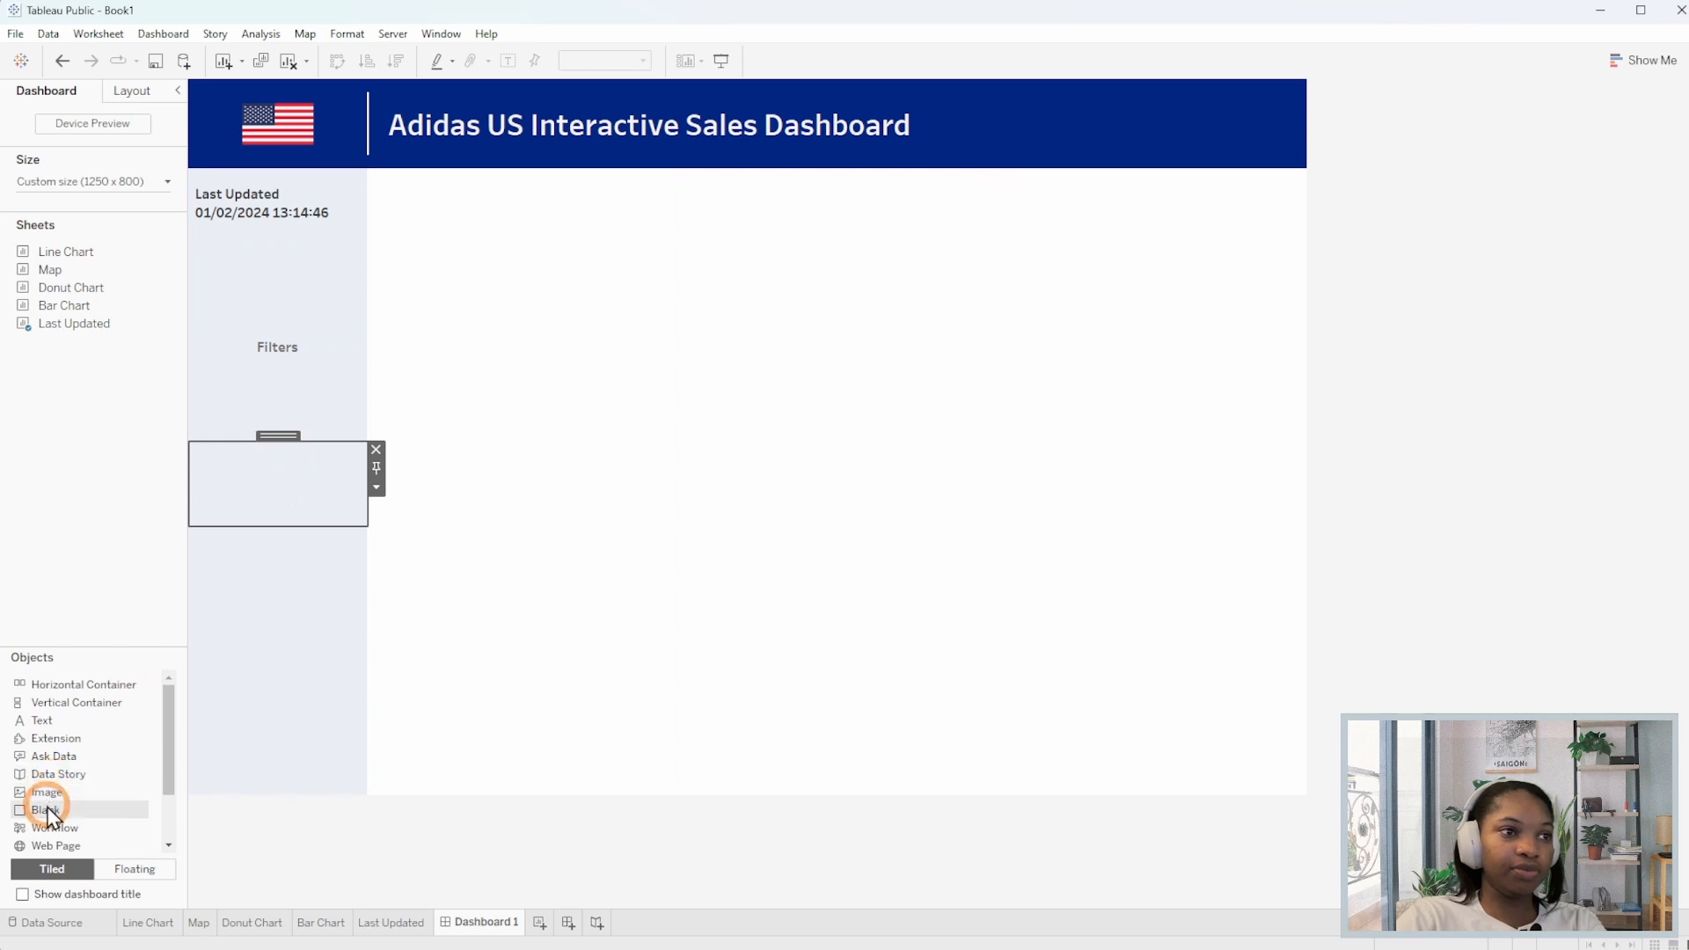
{"action": "left_click_drag", "start_coordinate": [51, 808], "coordinate": [296, 417]}
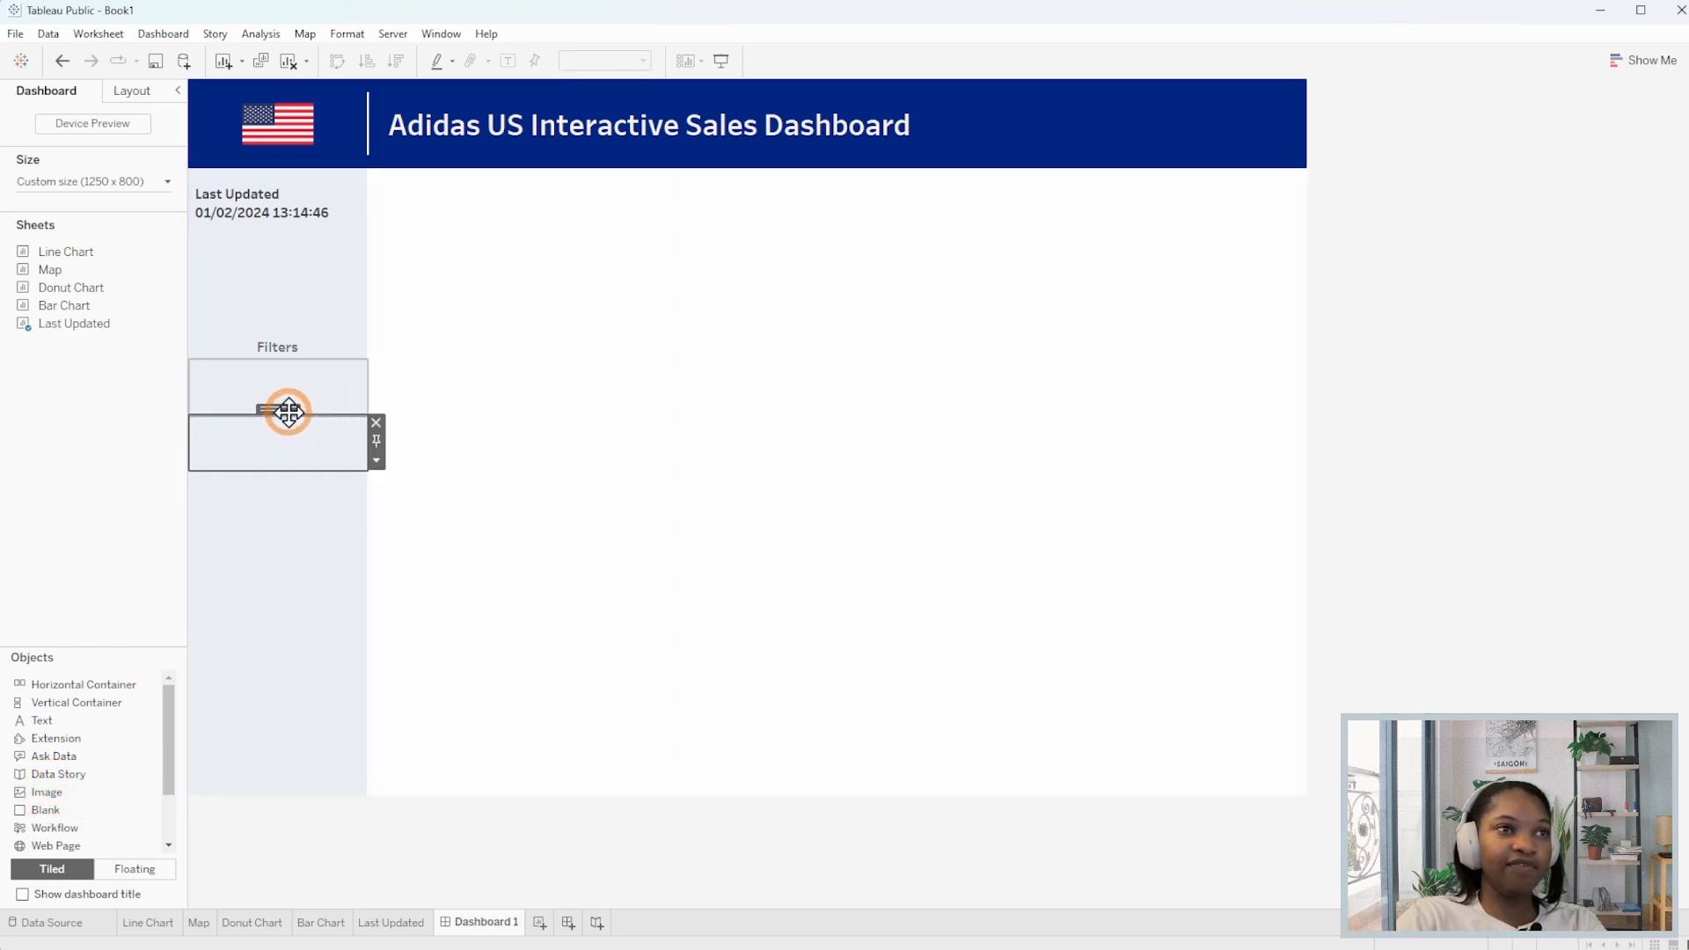
{"action": "double_click", "coordinate": [286, 410]}
{"action": "left_click", "coordinate": [380, 407]}
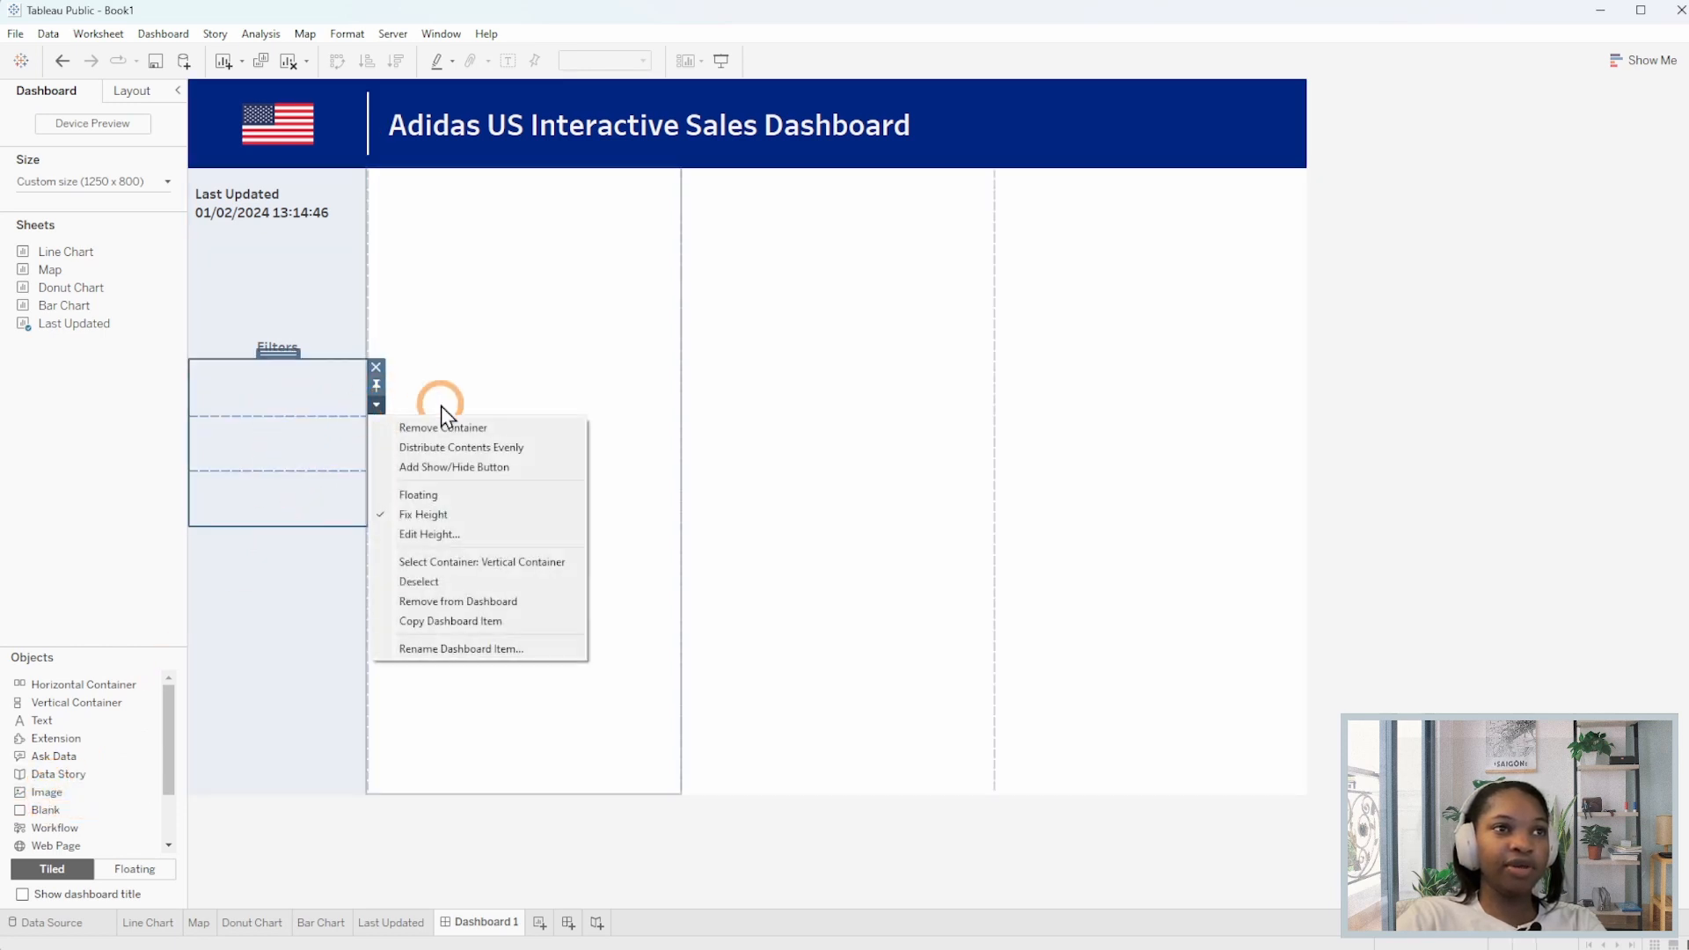
{"action": "left_click", "coordinate": [461, 453]}
{"action": "left_click", "coordinate": [376, 406]}
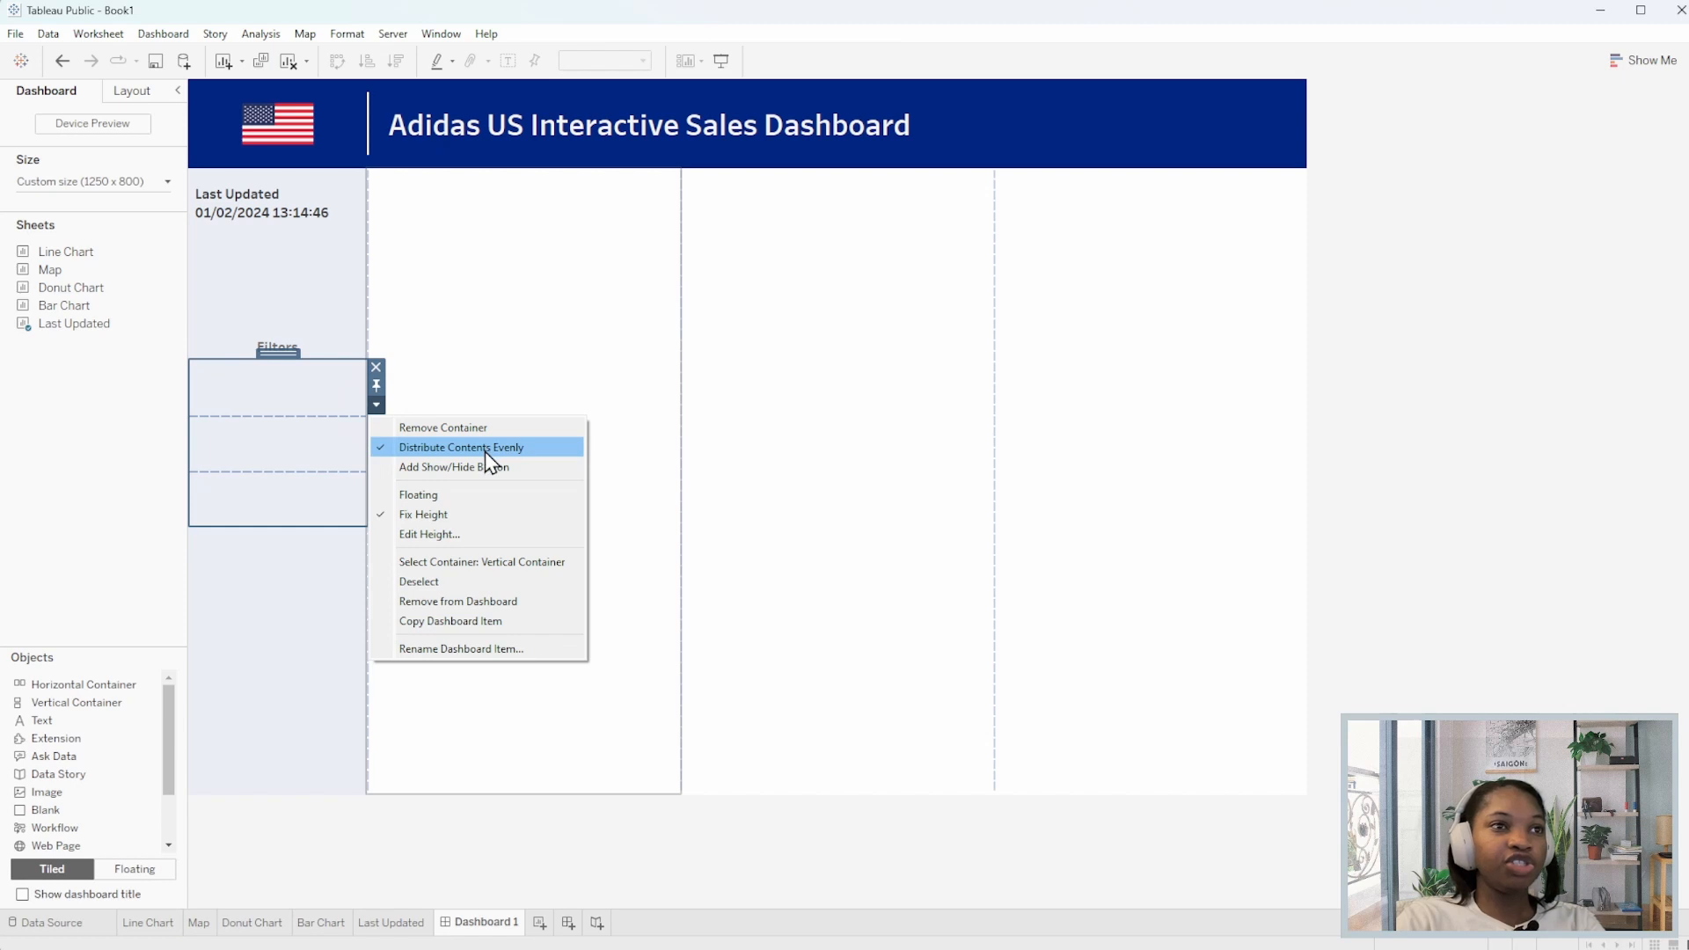
{"action": "left_click", "coordinate": [277, 593]}
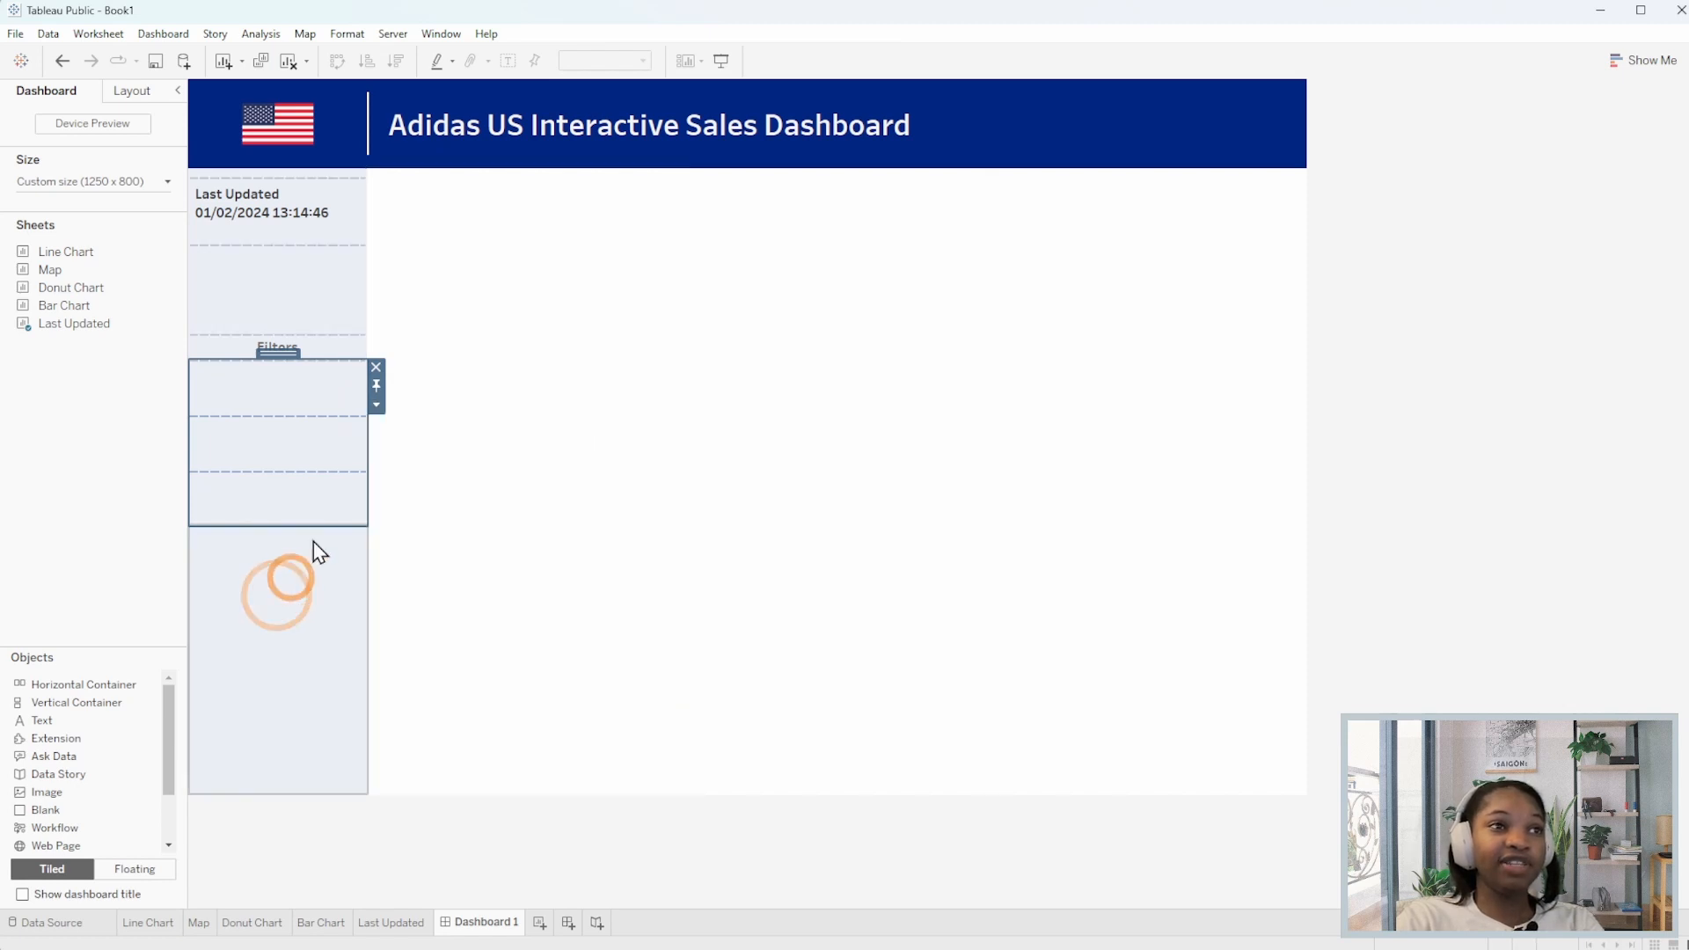
{"action": "left_click", "coordinate": [306, 386]}
{"action": "left_click", "coordinate": [298, 604]}
{"action": "left_click", "coordinate": [1529, 447]}
{"action": "left_click", "coordinate": [331, 417]}
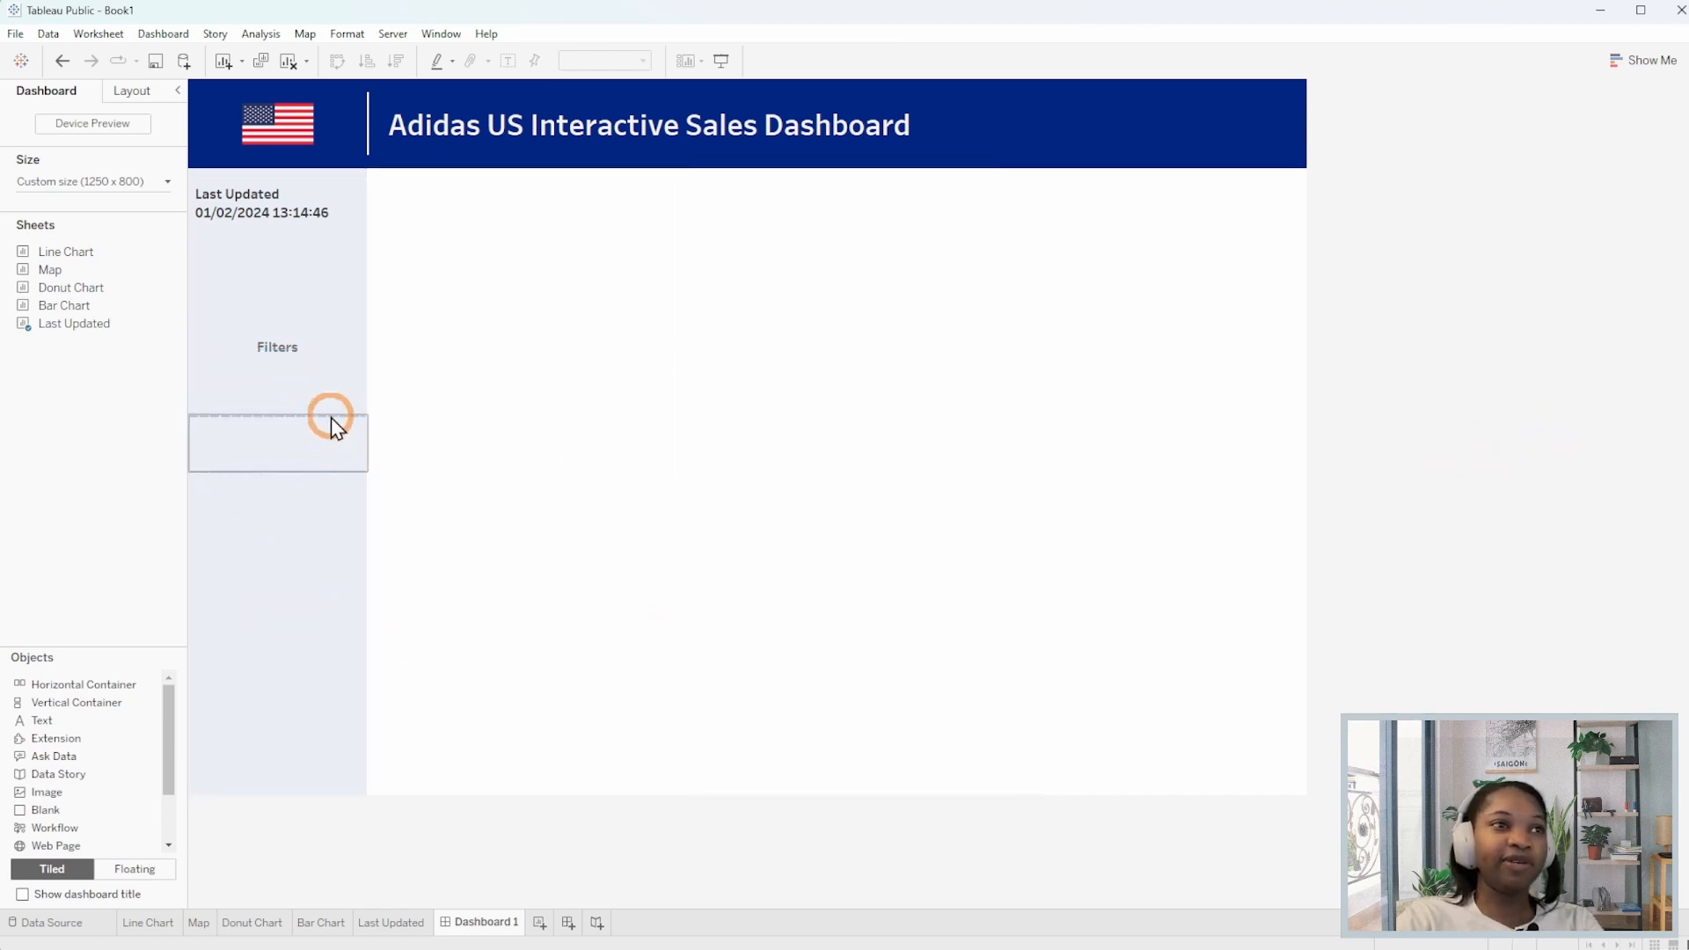
{"action": "left_click", "coordinate": [277, 474]}
{"action": "left_click", "coordinate": [278, 528]}
Remove one of the blank columns in the content area beside the filter column, leaving two.
{"action": "left_click", "coordinate": [1522, 406]}
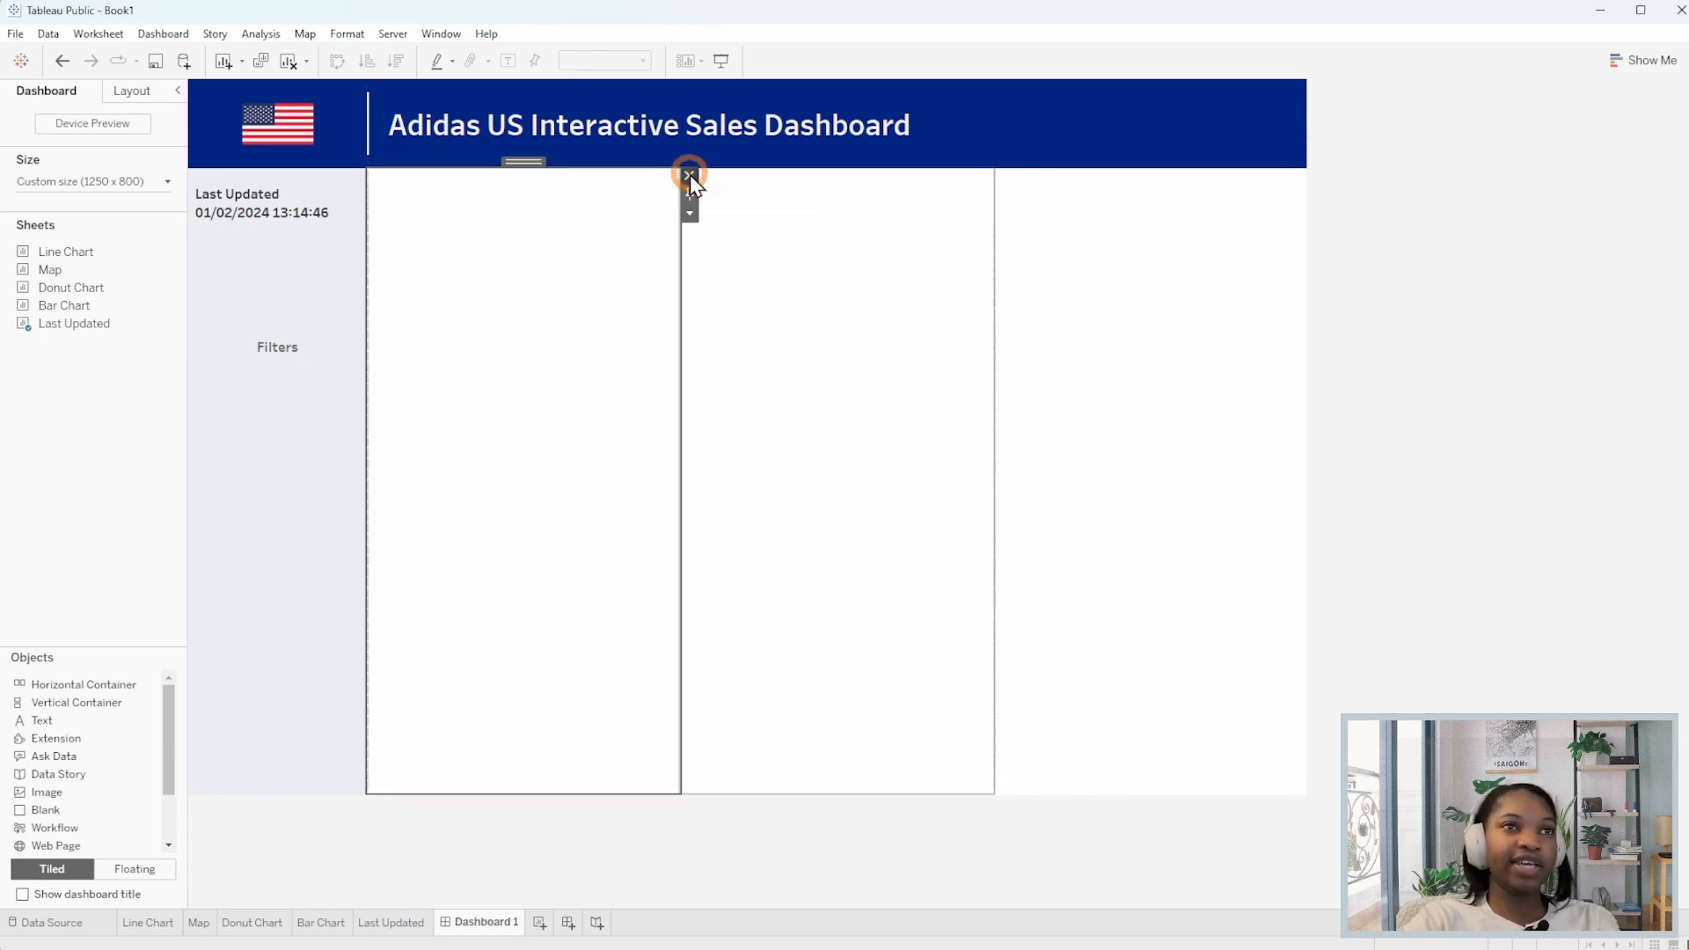
{"action": "left_click", "coordinate": [728, 498]}
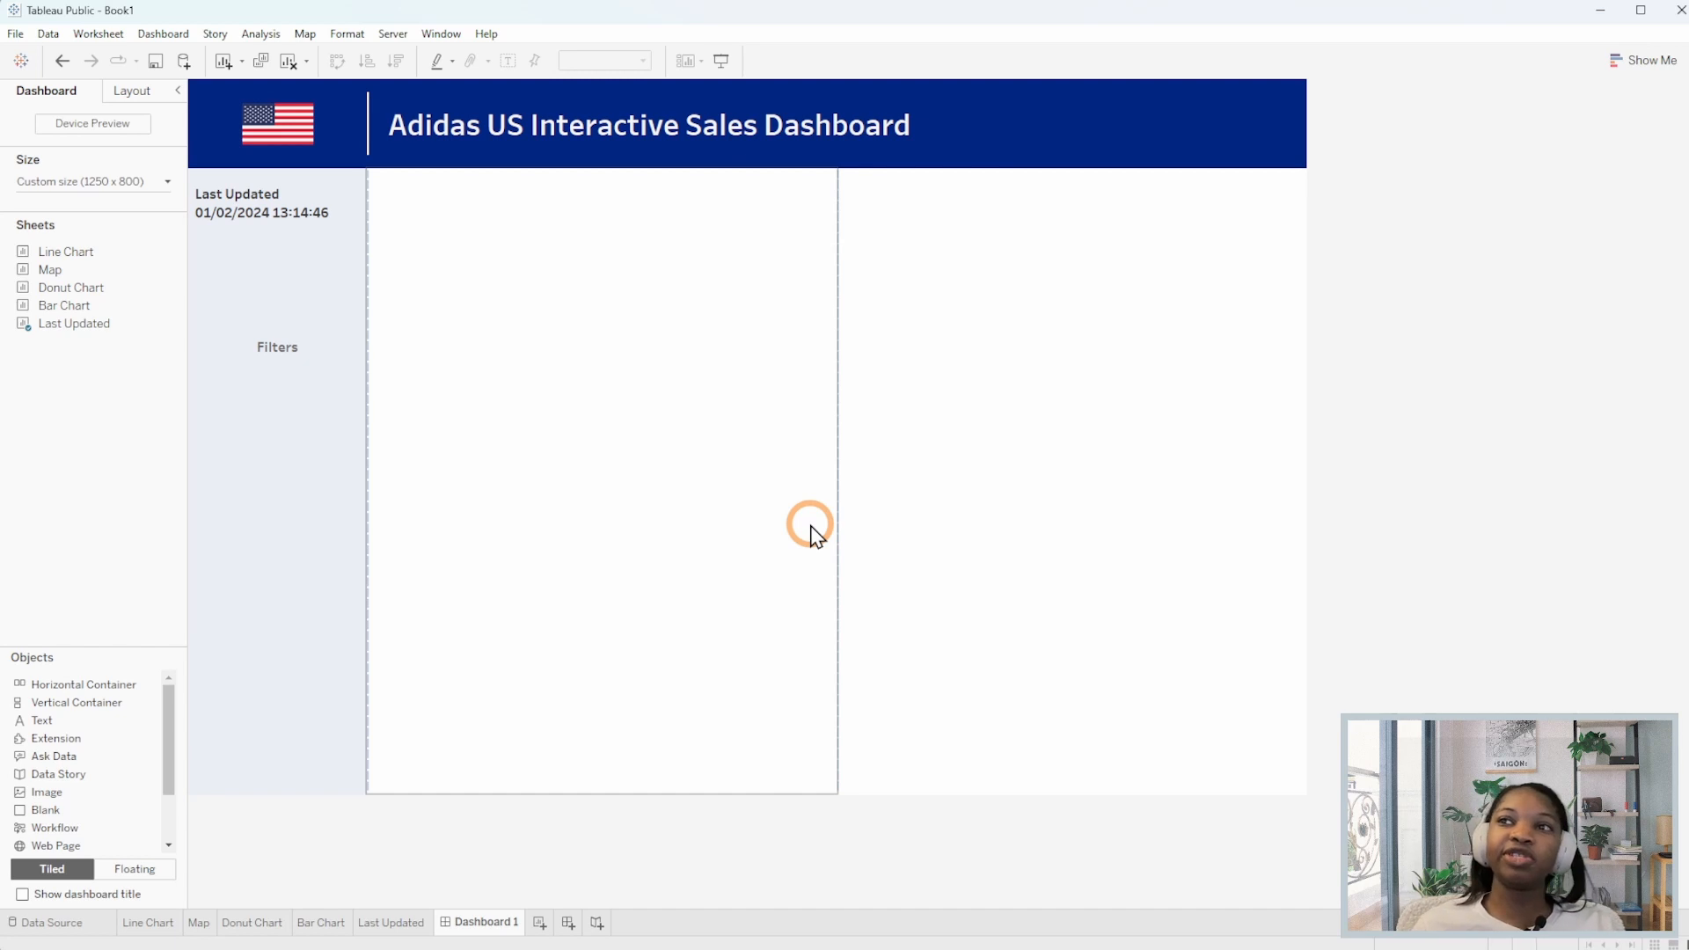
Fill the horizontal container below the header with a light grey background at 100% opacity.
{"action": "double_click", "coordinate": [604, 163]}
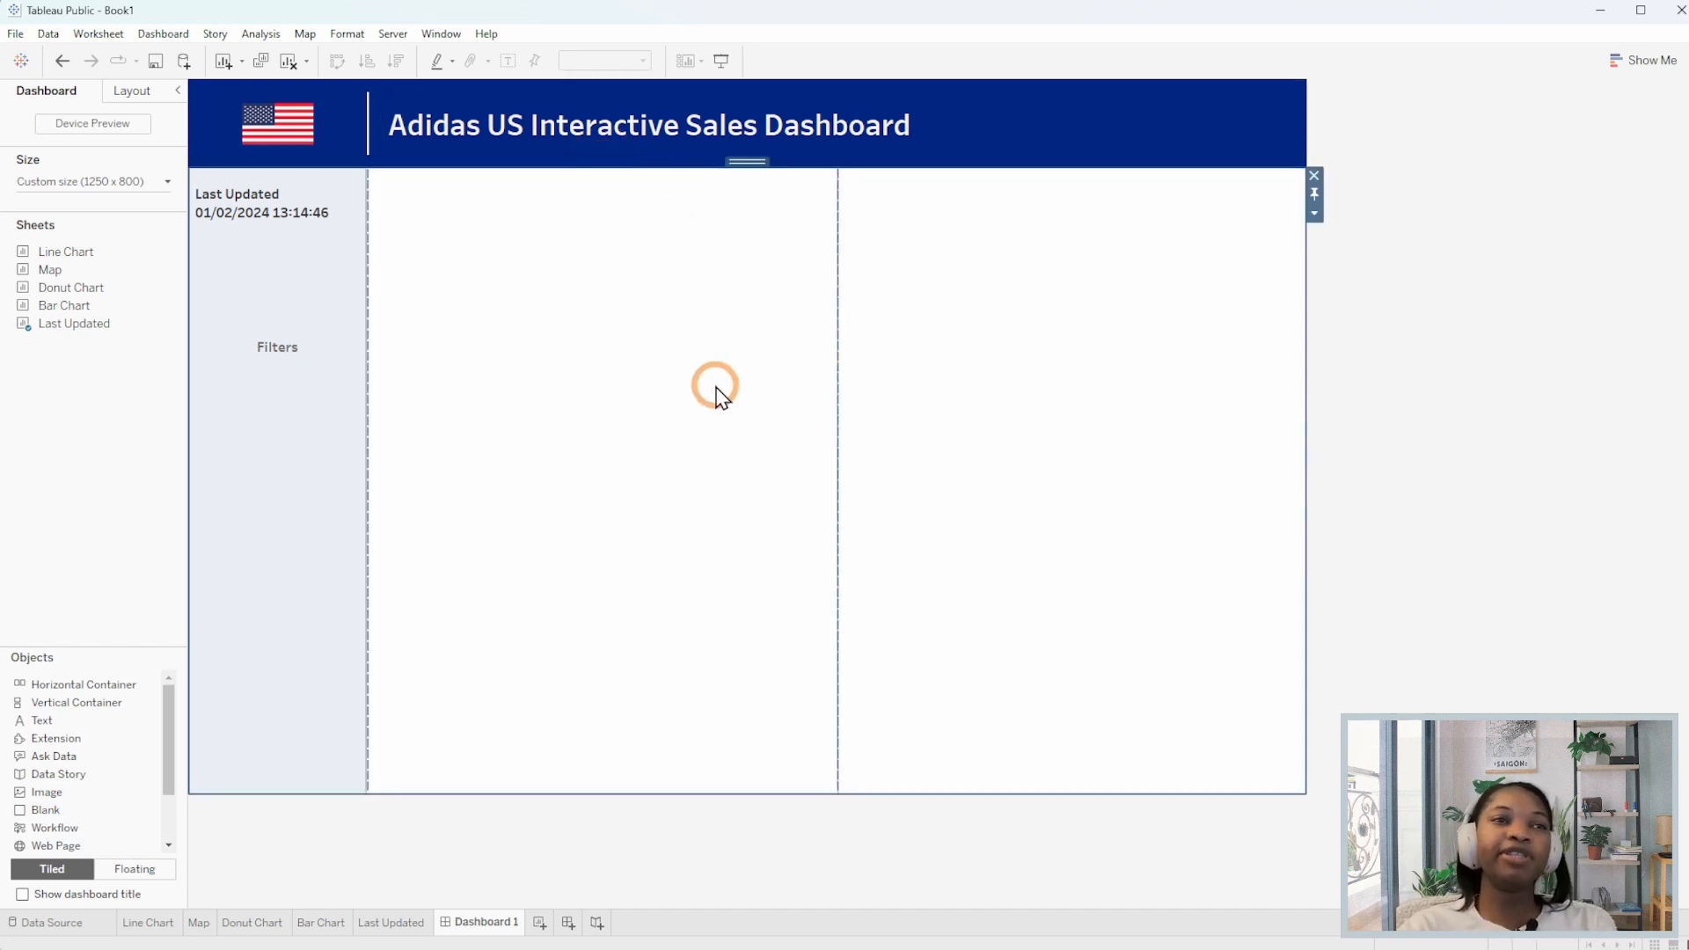
{"action": "left_click", "coordinate": [132, 91]}
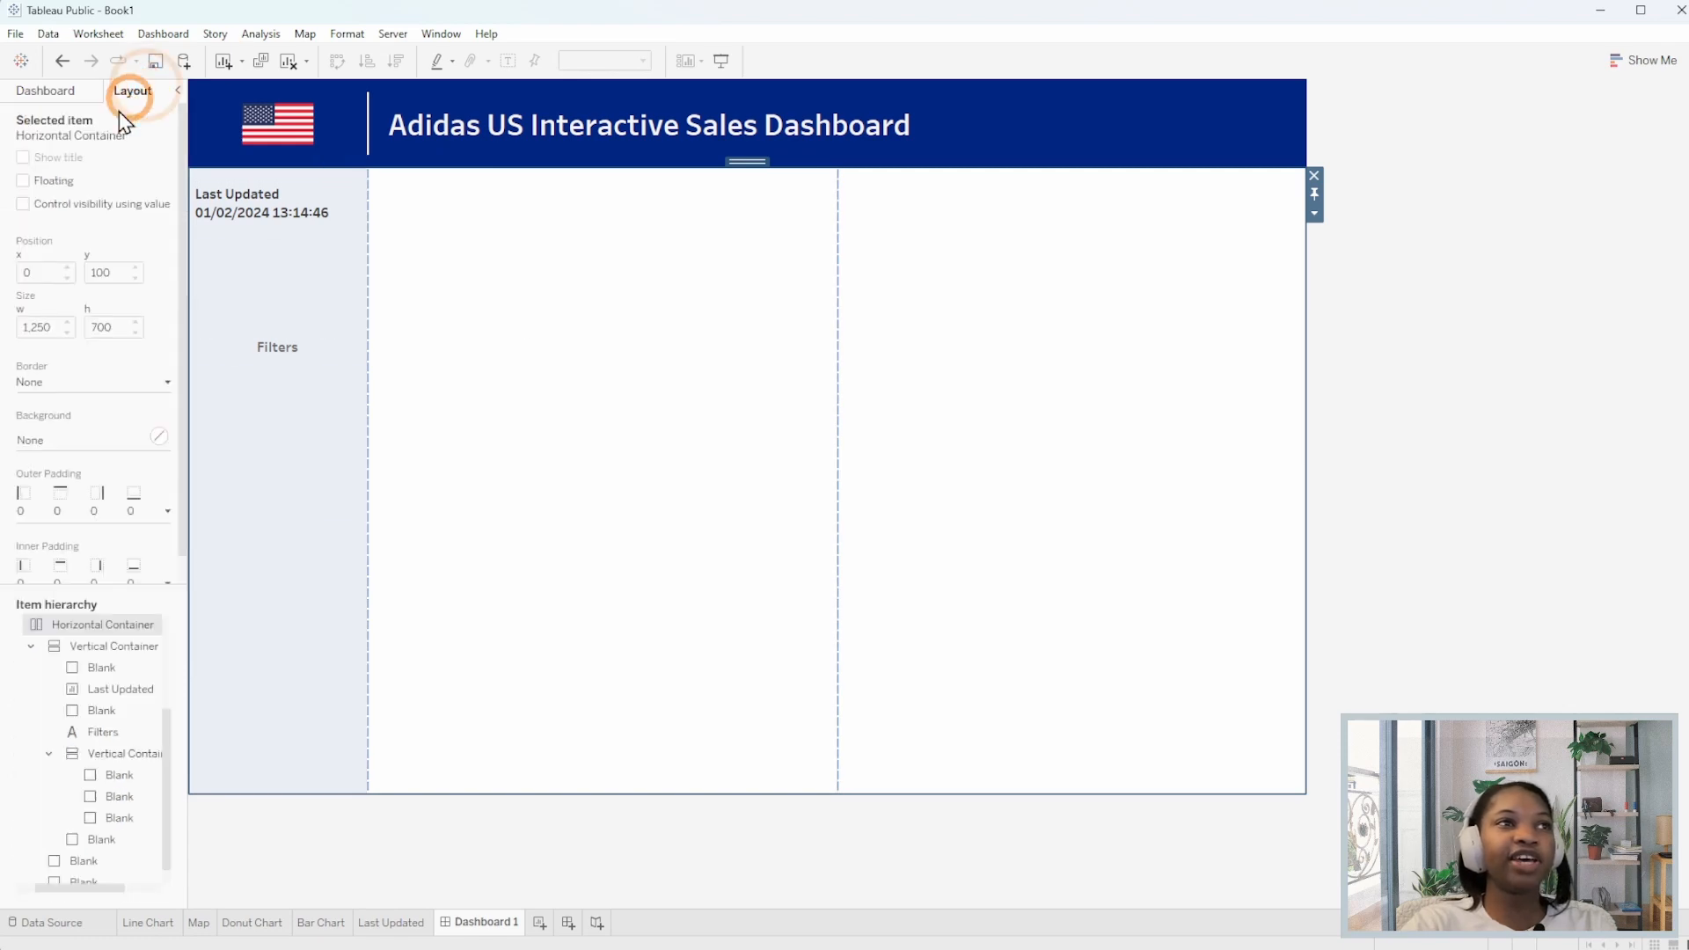
{"action": "left_click", "coordinate": [128, 338]}
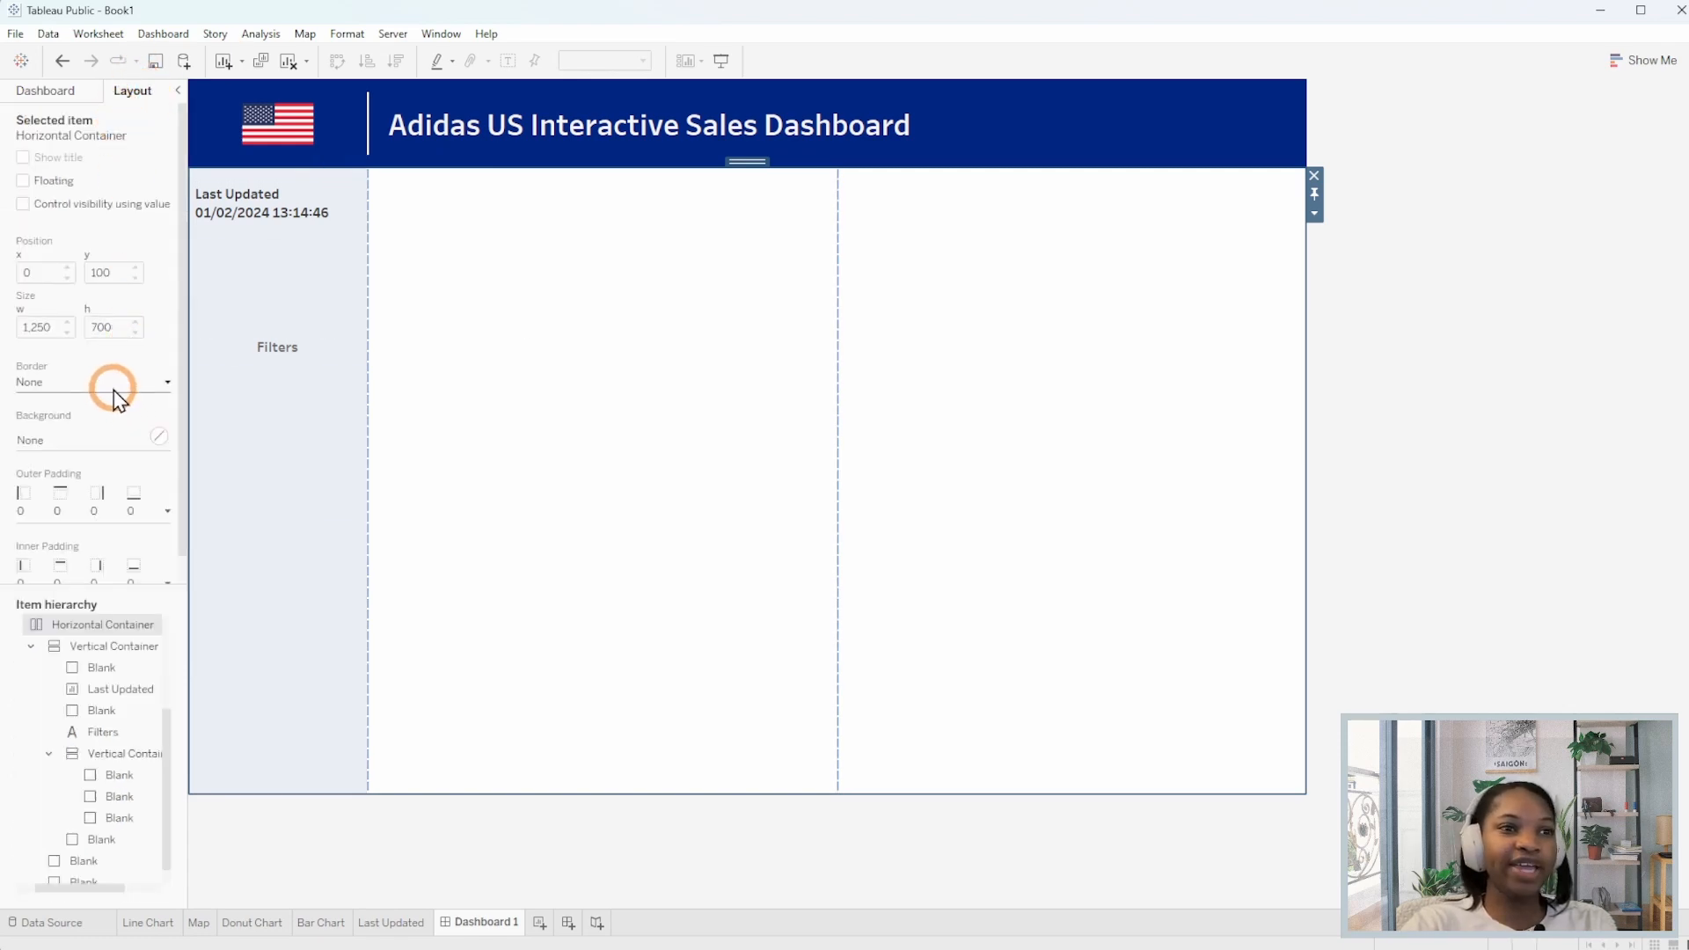
{"action": "left_click", "coordinate": [85, 441]}
{"action": "left_click", "coordinate": [51, 524]}
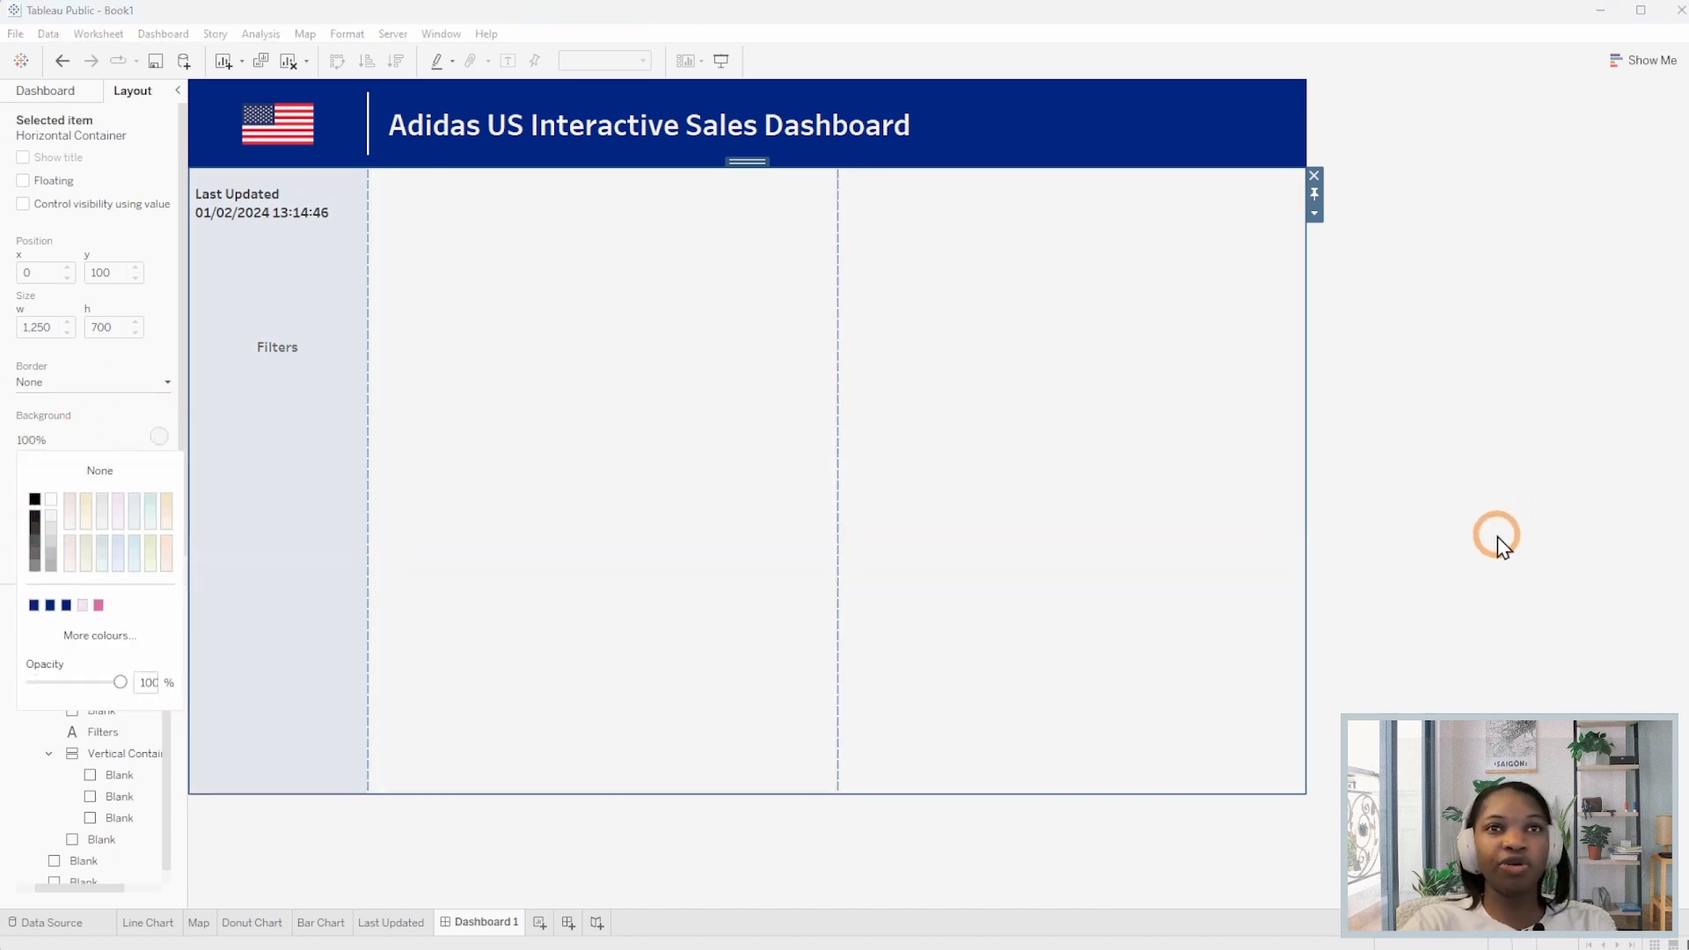
{"action": "left_click", "coordinate": [1495, 540]}
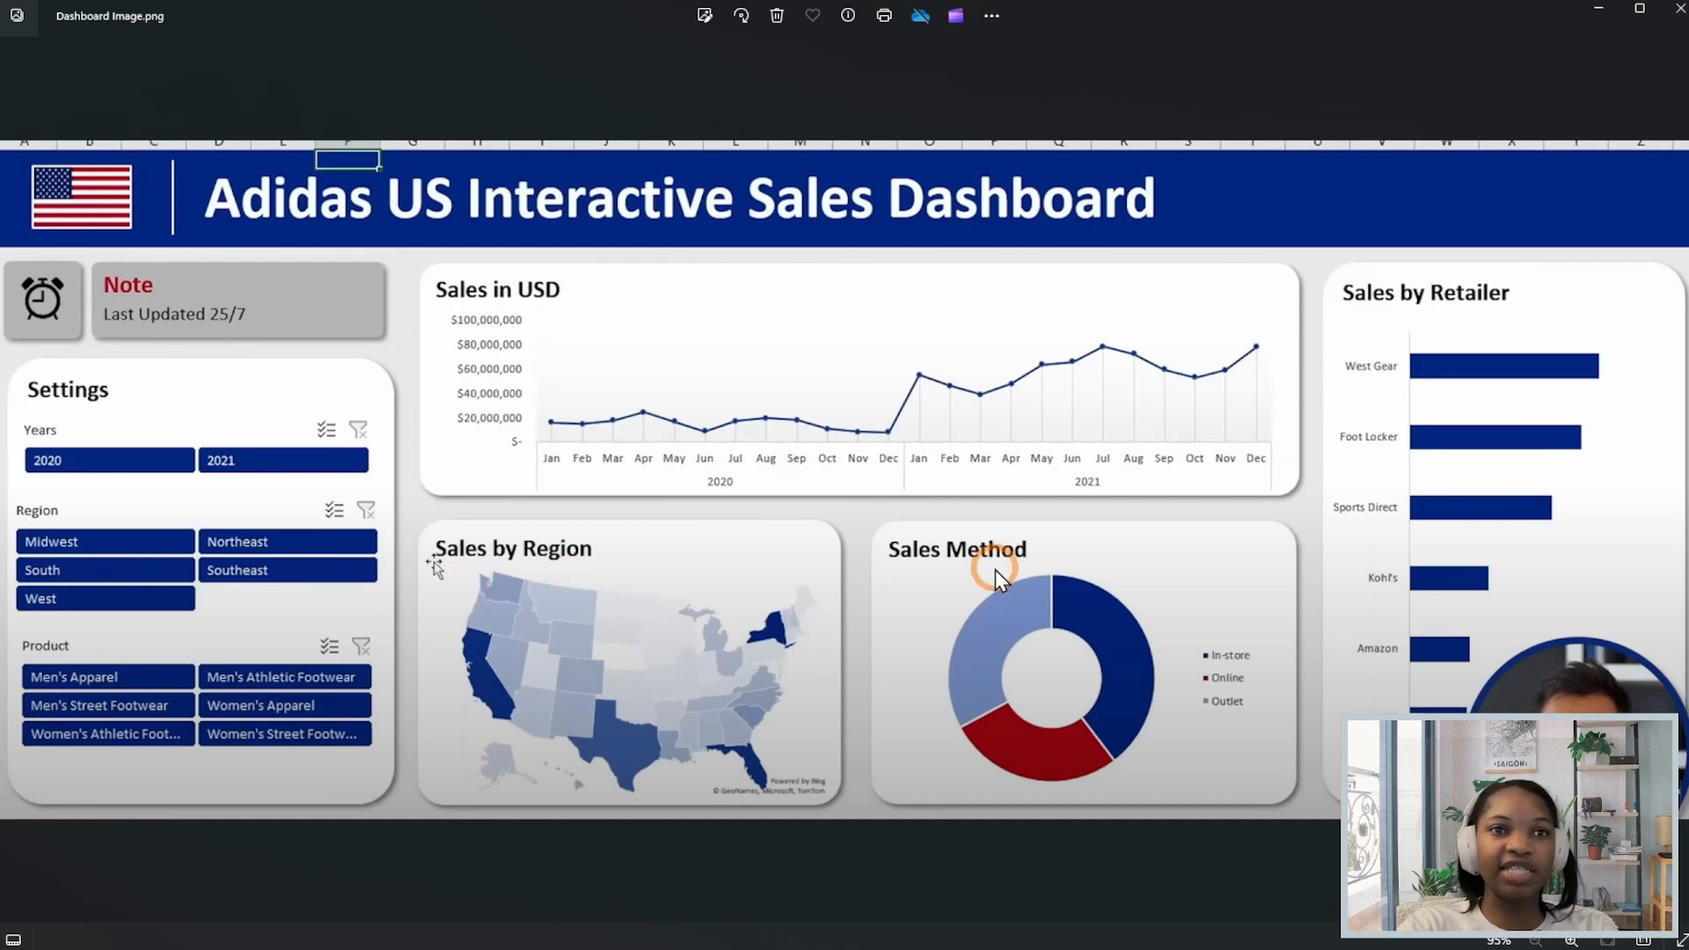
Insert a vertical container about 986 pixels wide beside the filter column and remove a surplus blank next to it.
{"action": "left_click", "coordinate": [1598, 13]}
{"action": "left_click", "coordinate": [64, 90]}
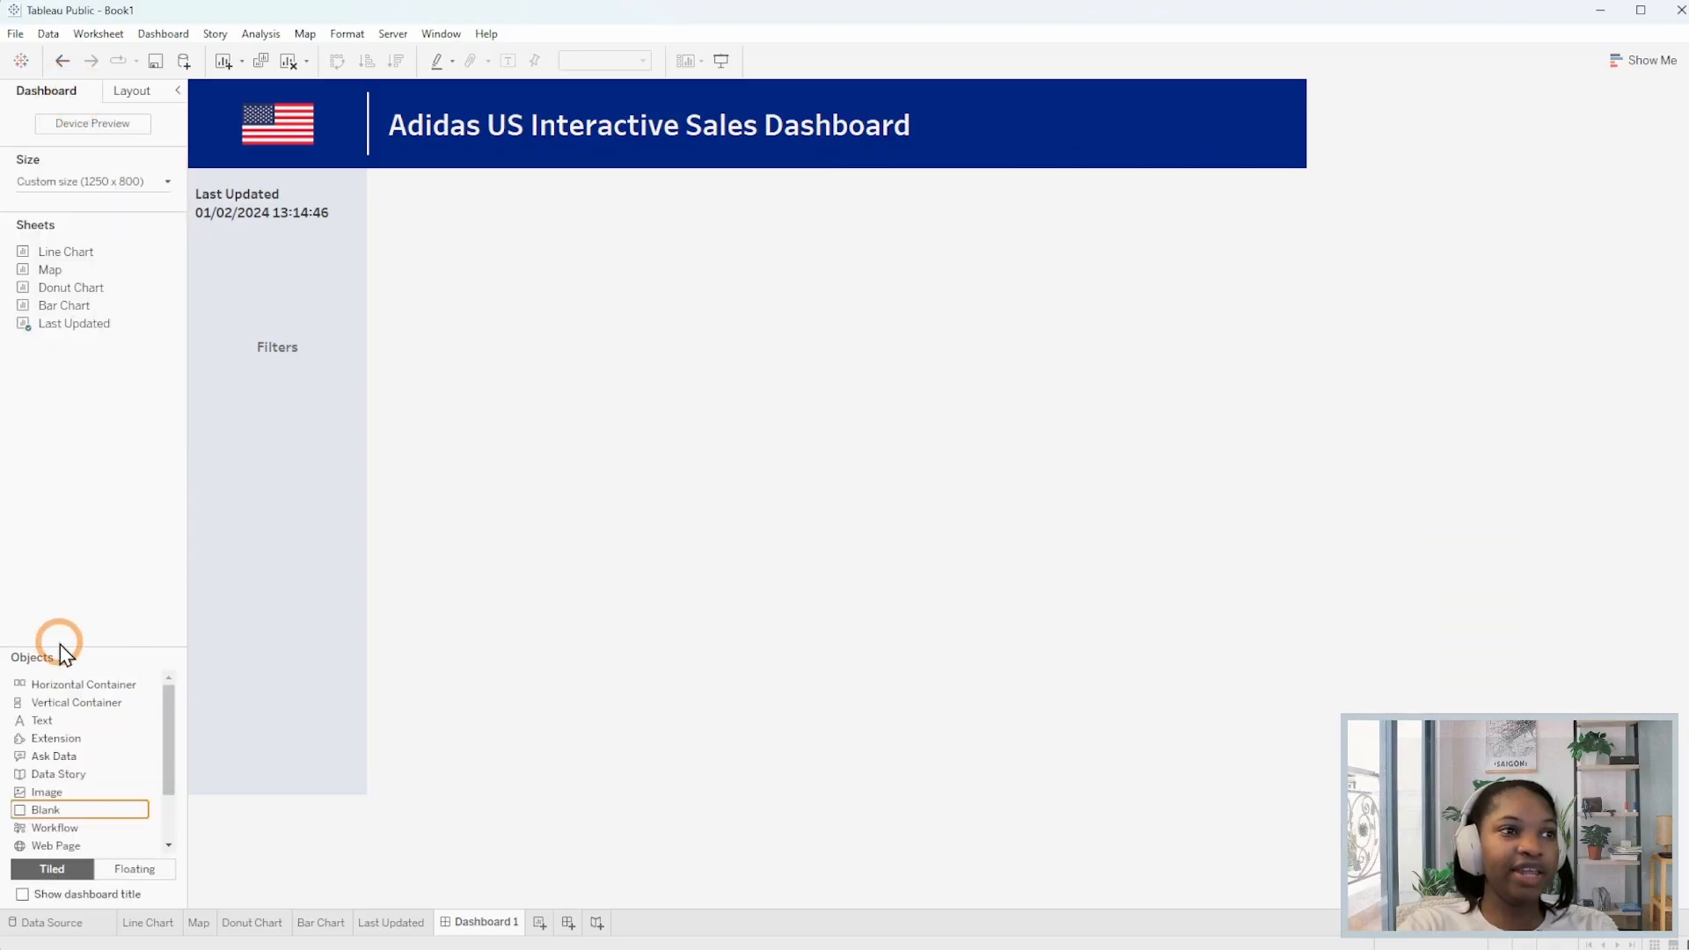
{"action": "left_click_drag", "start_coordinate": [87, 702], "coordinate": [1264, 283]}
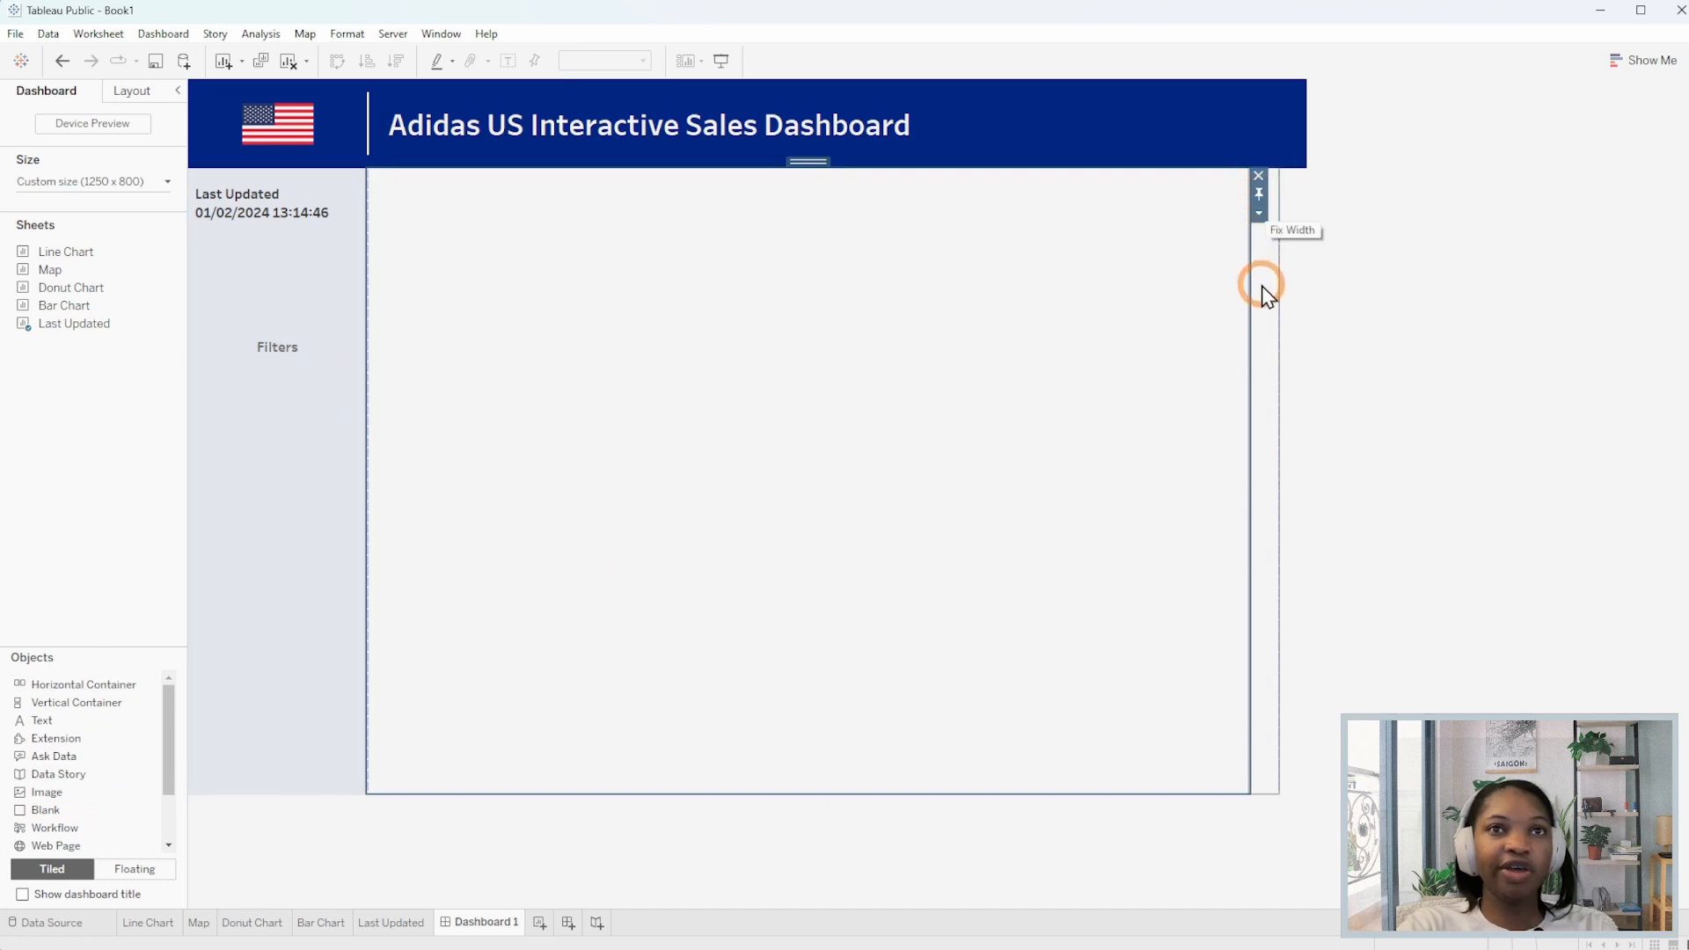
{"action": "left_click", "coordinate": [1287, 176]}
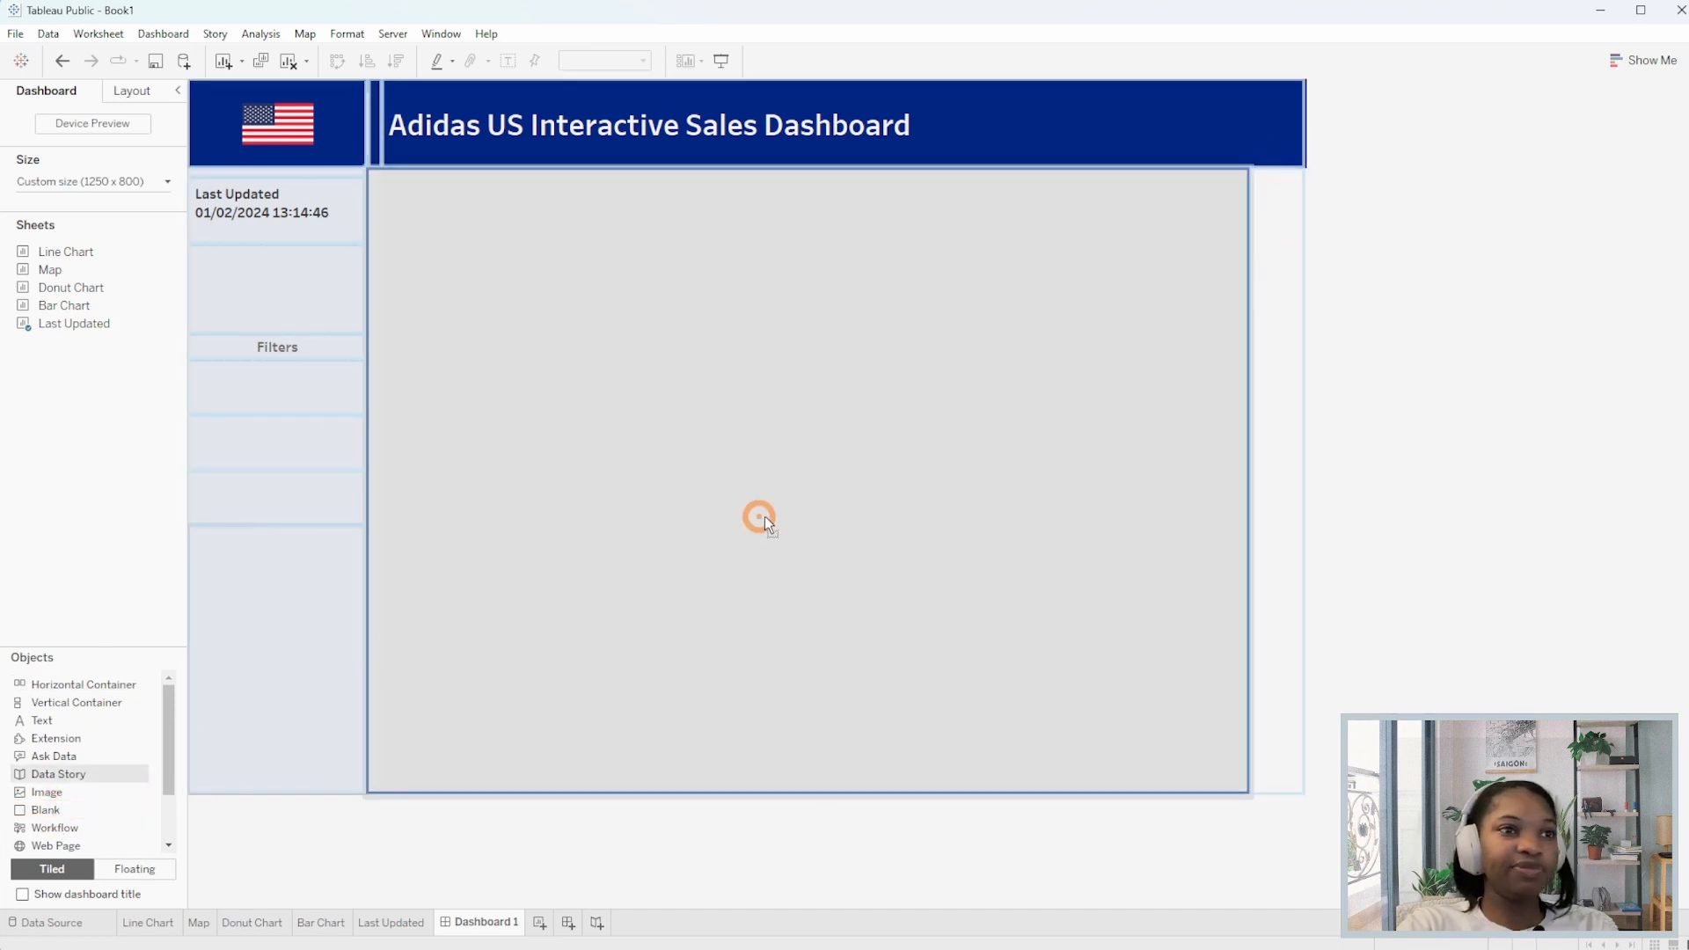
Place a blank in the new vertical container with a horizontal container below it, and set the horizontal container's height to 320 pixels.
{"action": "left_click", "coordinate": [765, 516]}
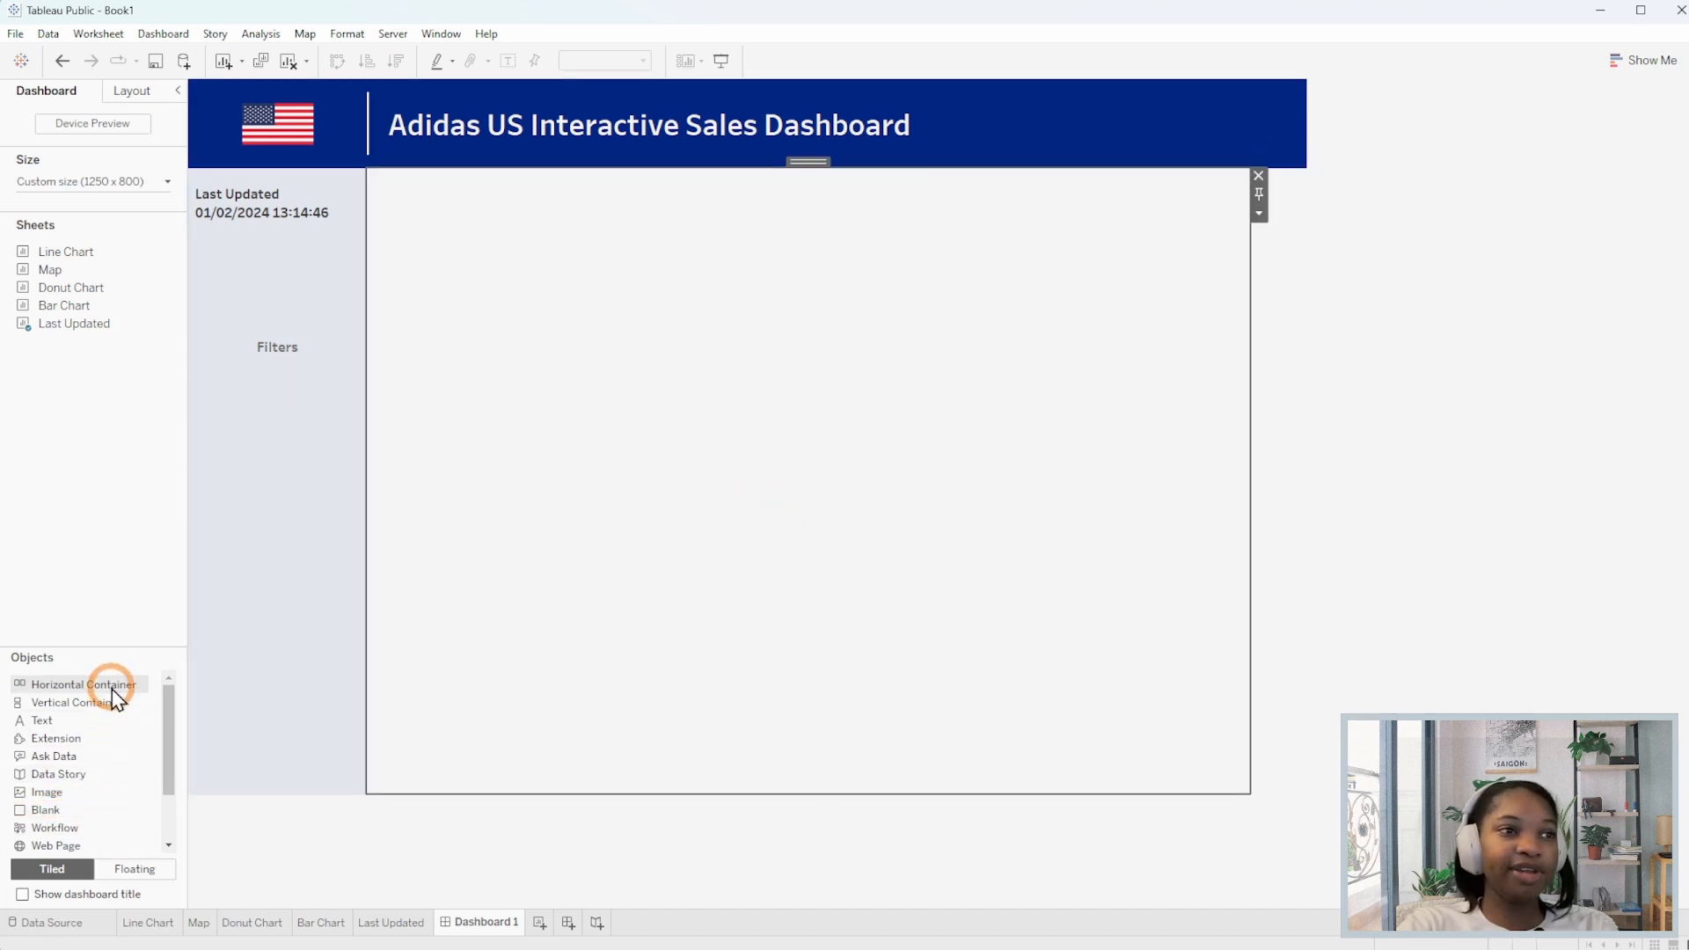
{"action": "left_click_drag", "start_coordinate": [112, 690], "coordinate": [723, 709]}
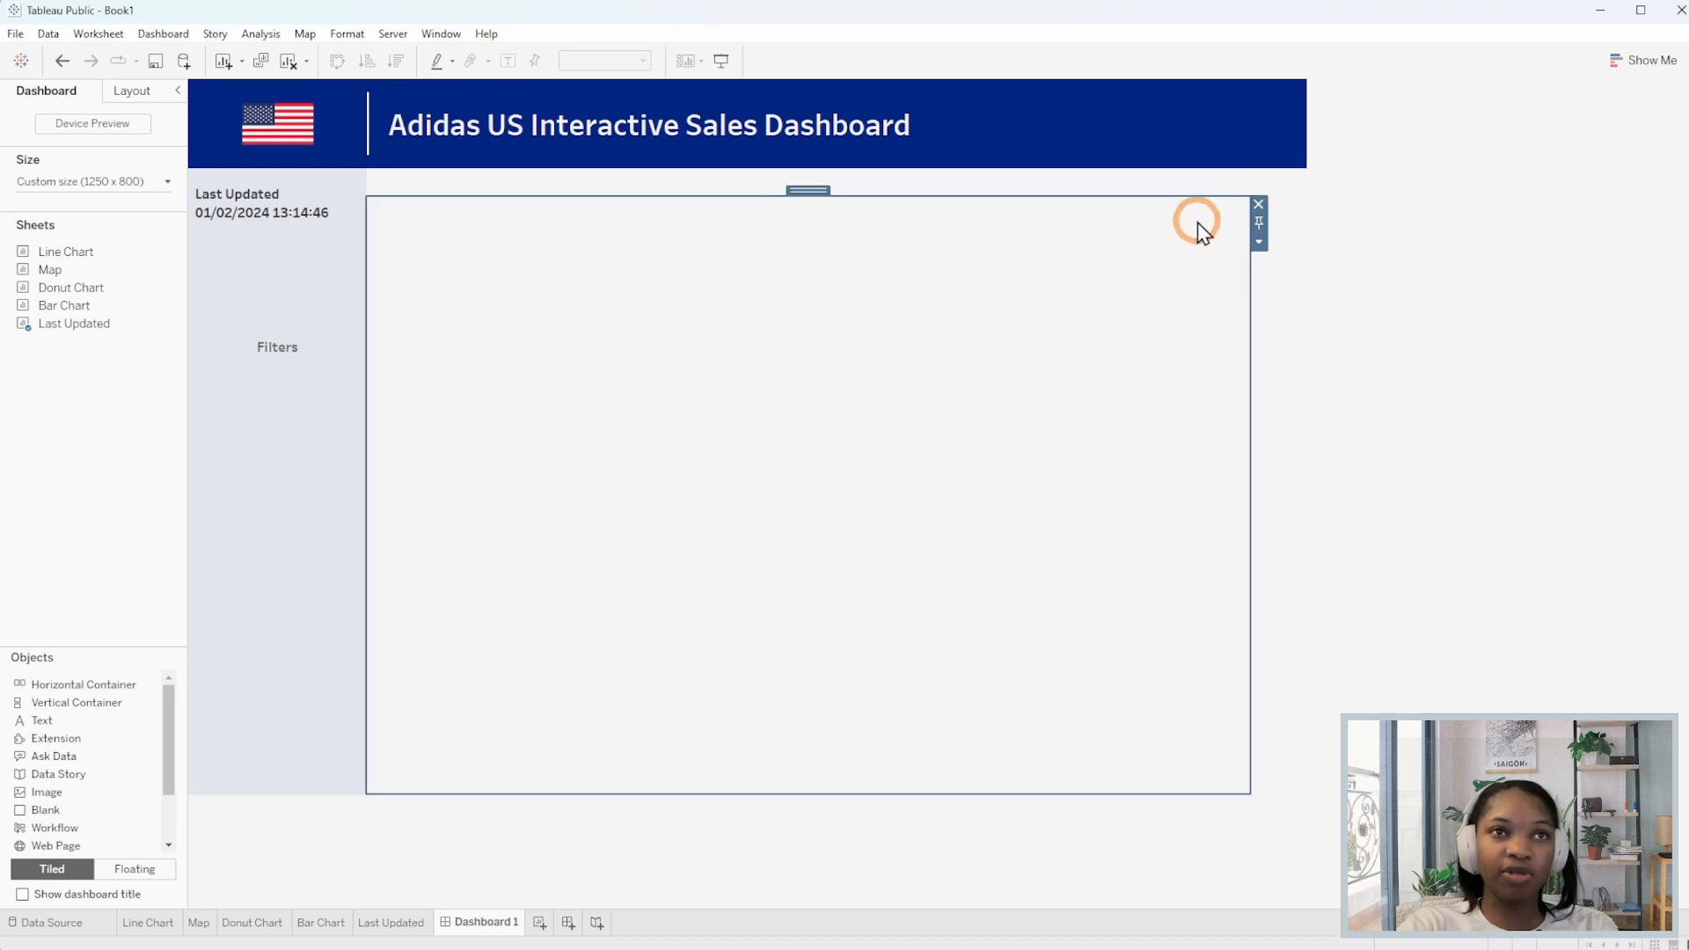
{"action": "left_click", "coordinate": [1259, 242]}
{"action": "left_click", "coordinate": [1326, 373]}
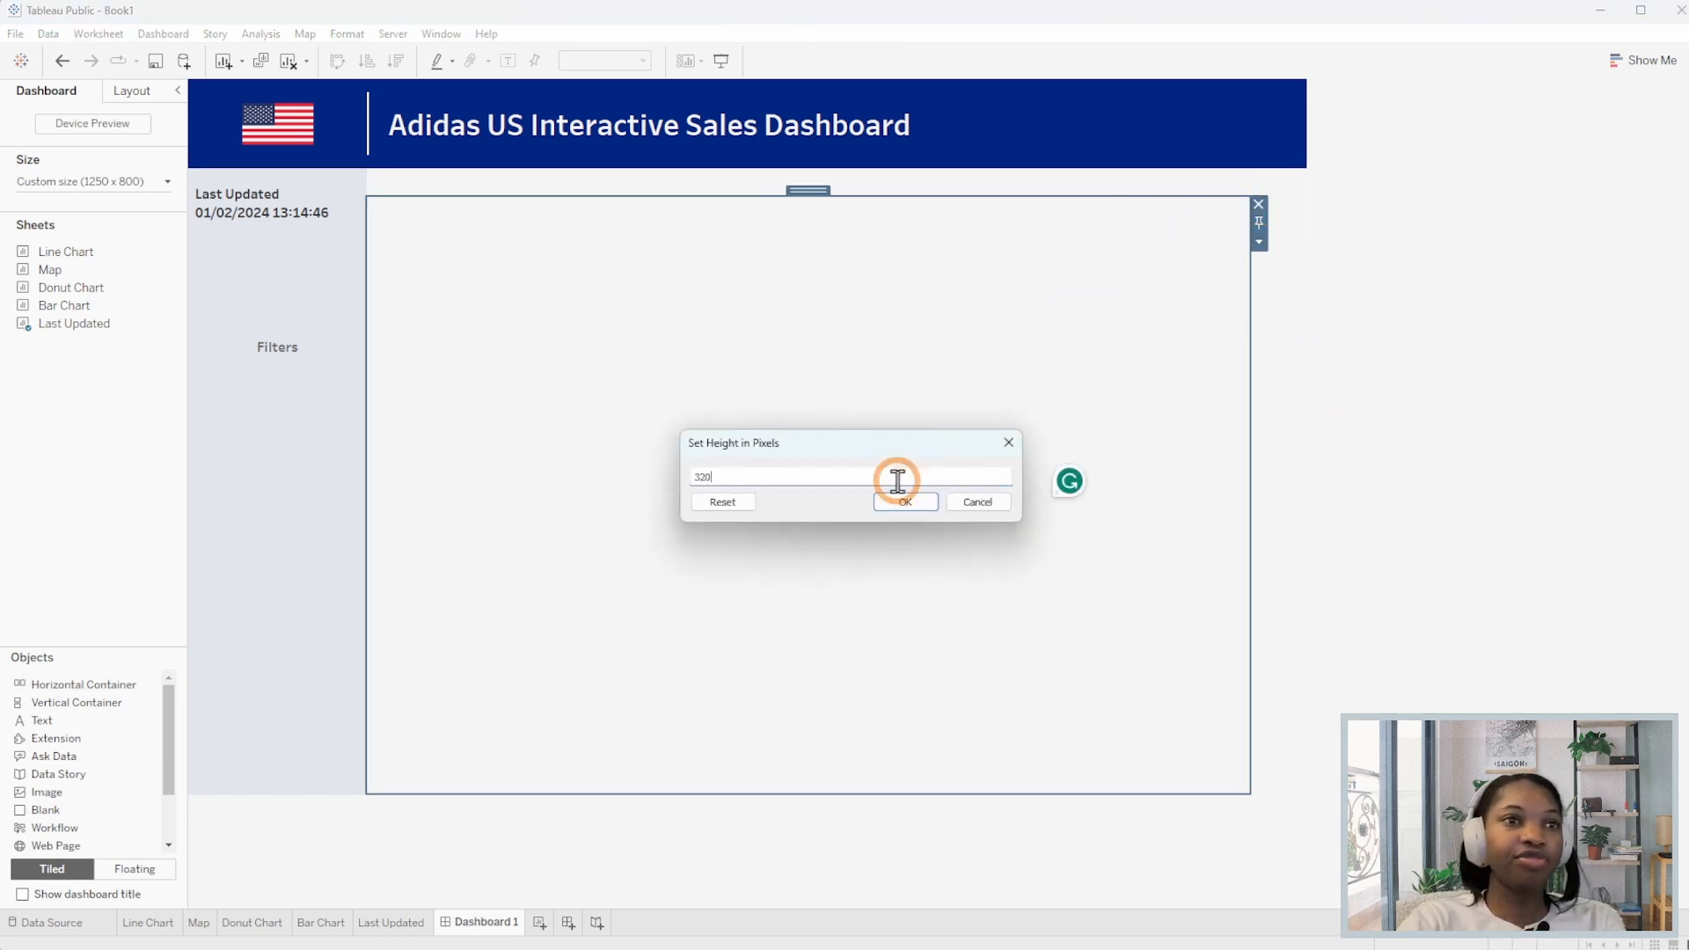
{"action": "type", "text": "320"}
{"action": "key", "text": "Return"}
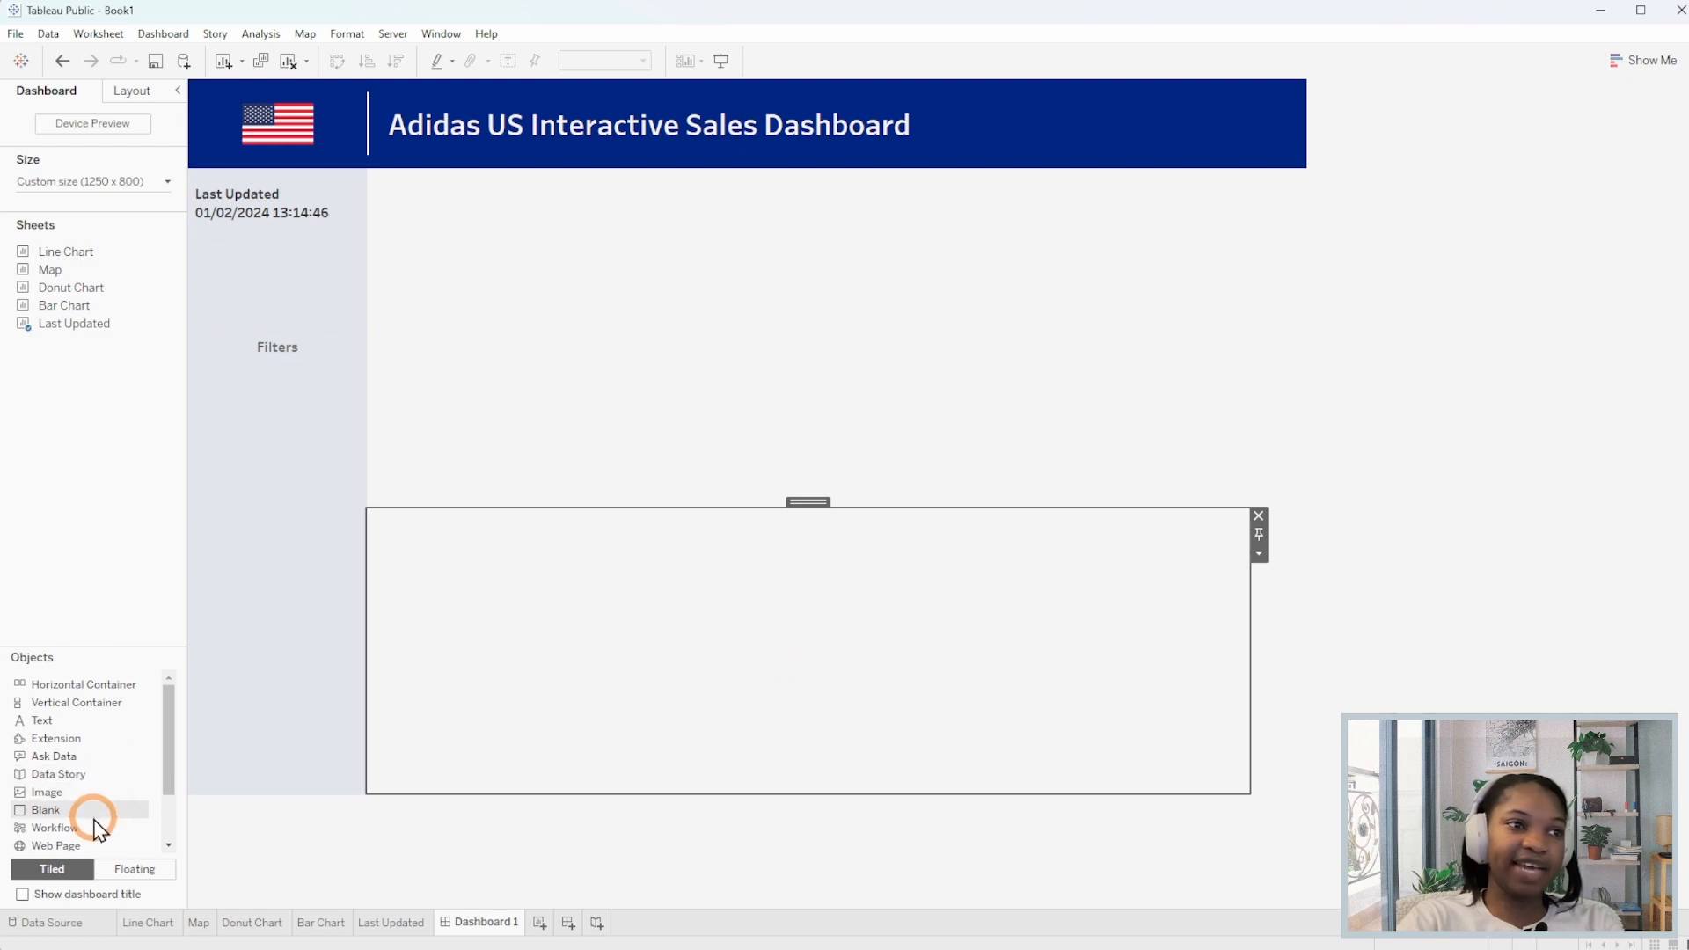
Place two blanks side by side in the lower horizontal container and select that container.
{"action": "left_click_drag", "start_coordinate": [90, 810], "coordinate": [1063, 672]}
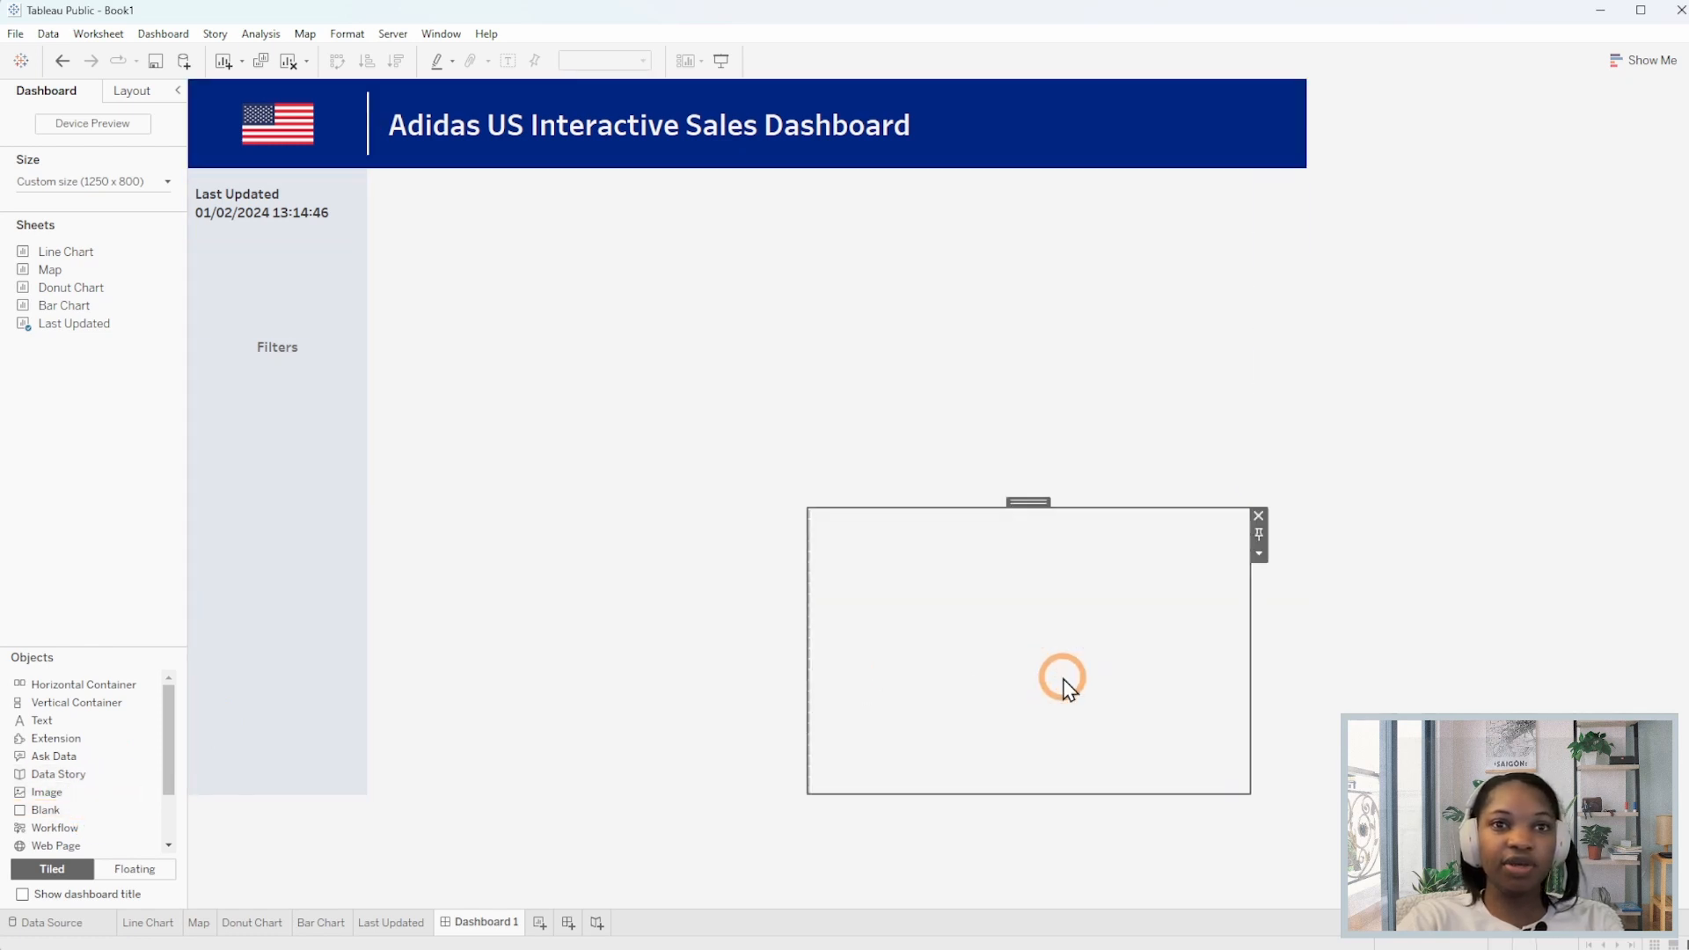
{"action": "double_click", "coordinate": [1025, 502]}
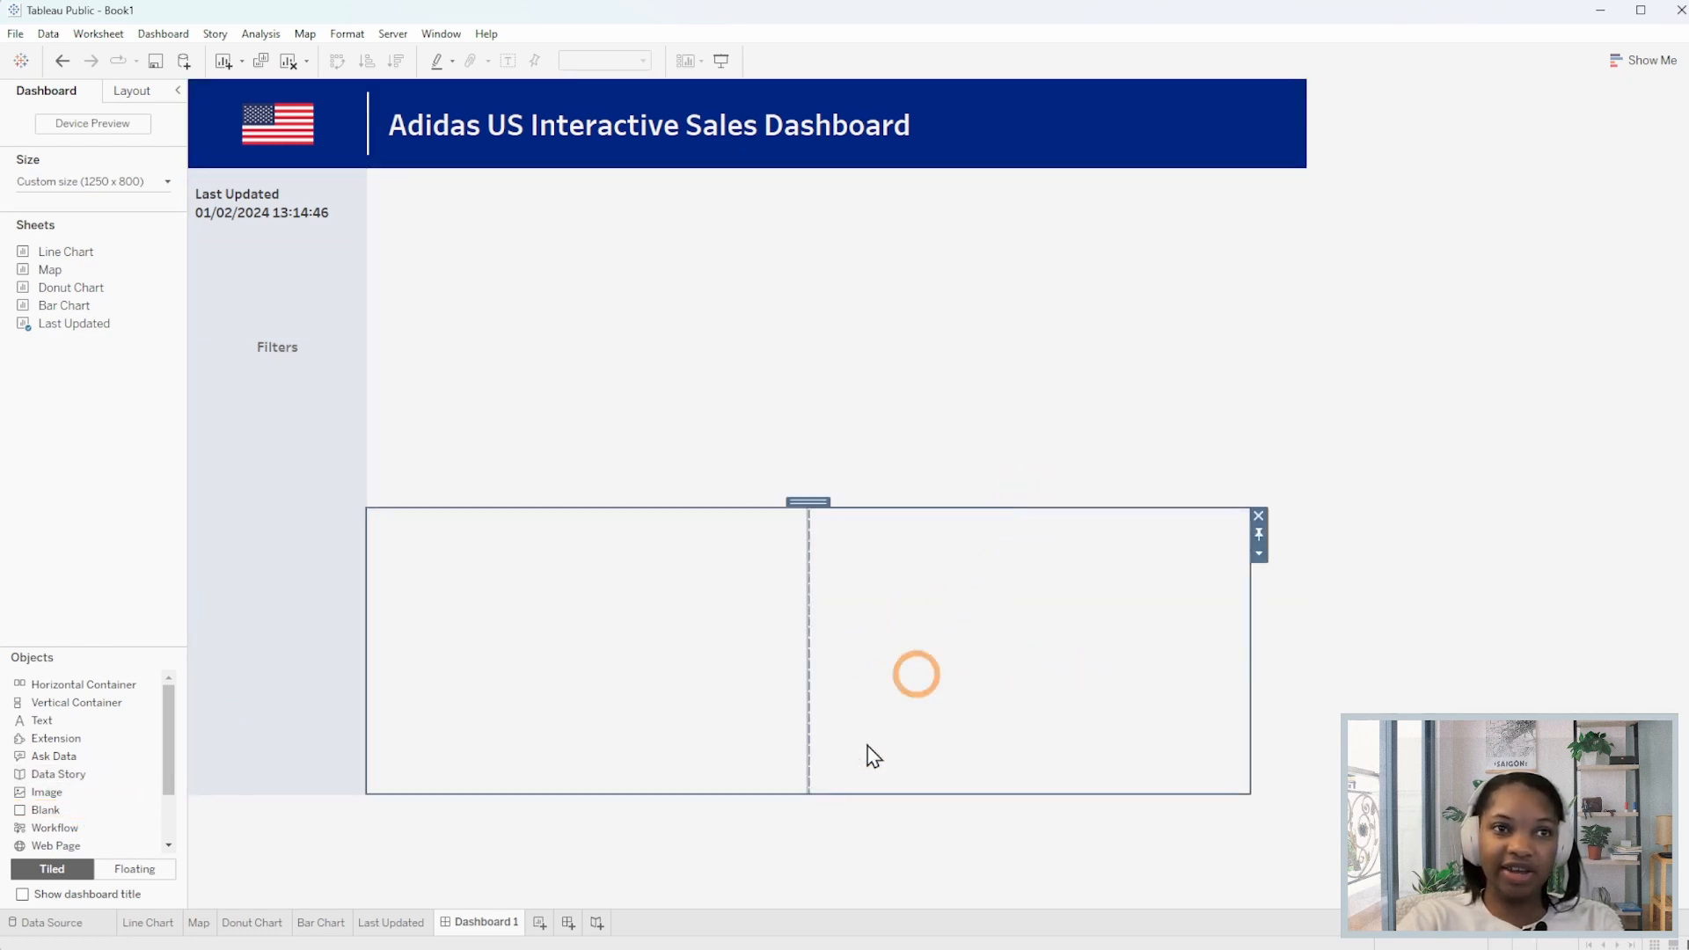
Try a pale green-grey background on the lower horizontal container and reset it to None.
{"action": "left_click", "coordinate": [140, 93]}
{"action": "left_click", "coordinate": [72, 438]}
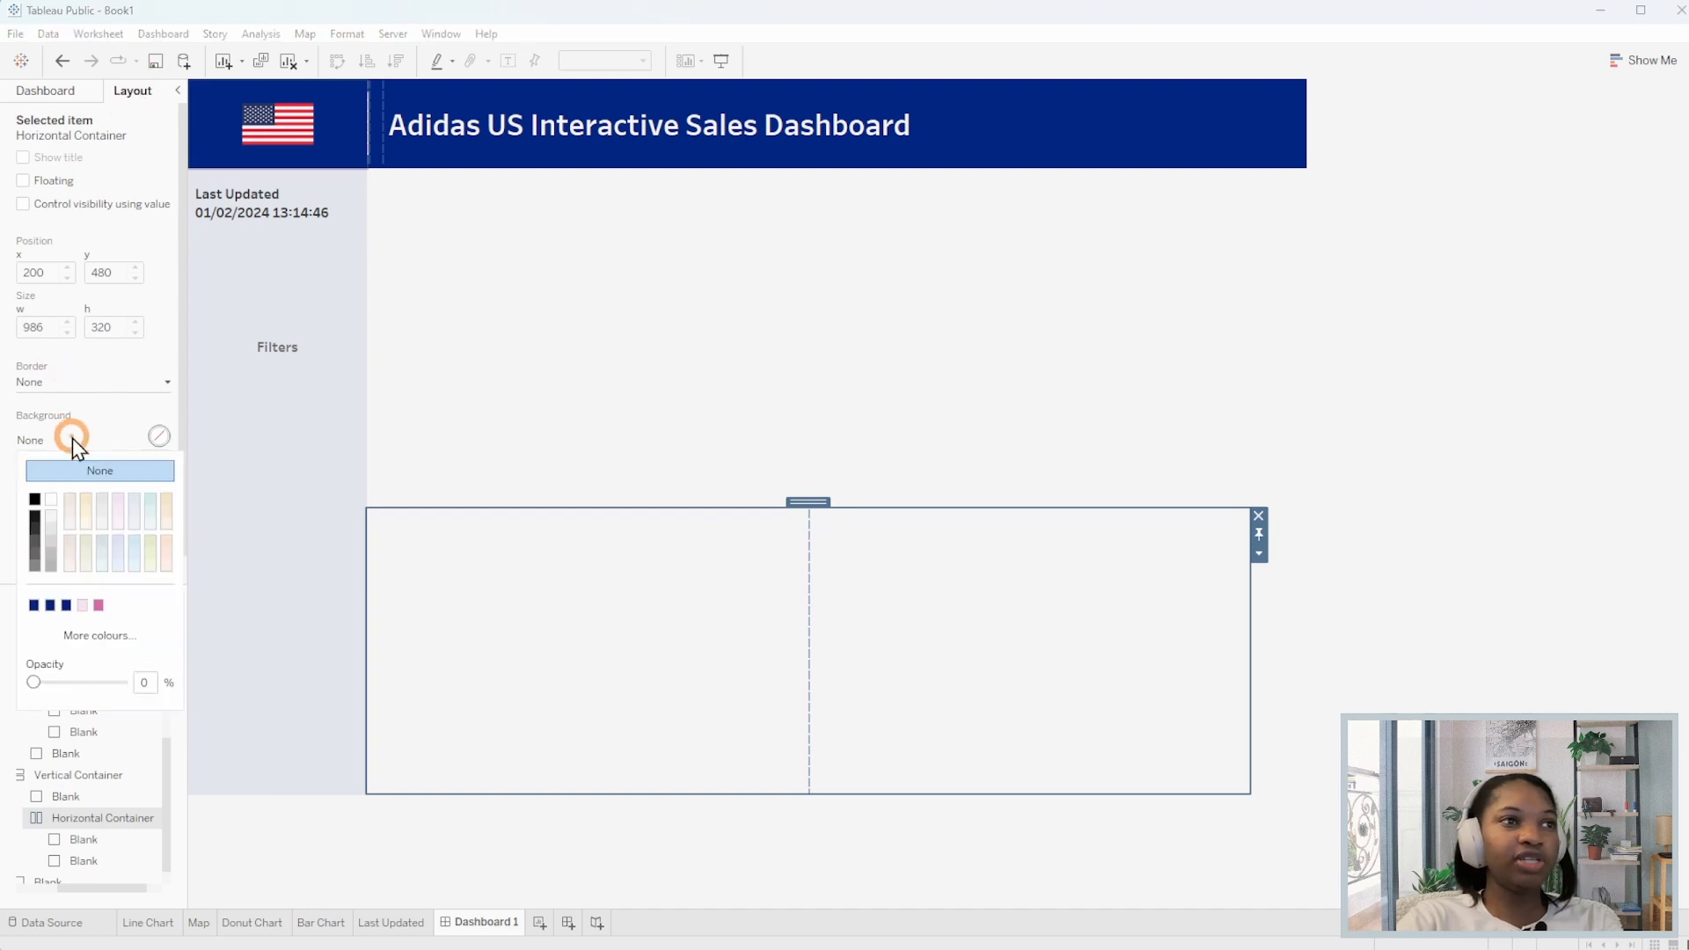
{"action": "left_click", "coordinate": [87, 552]}
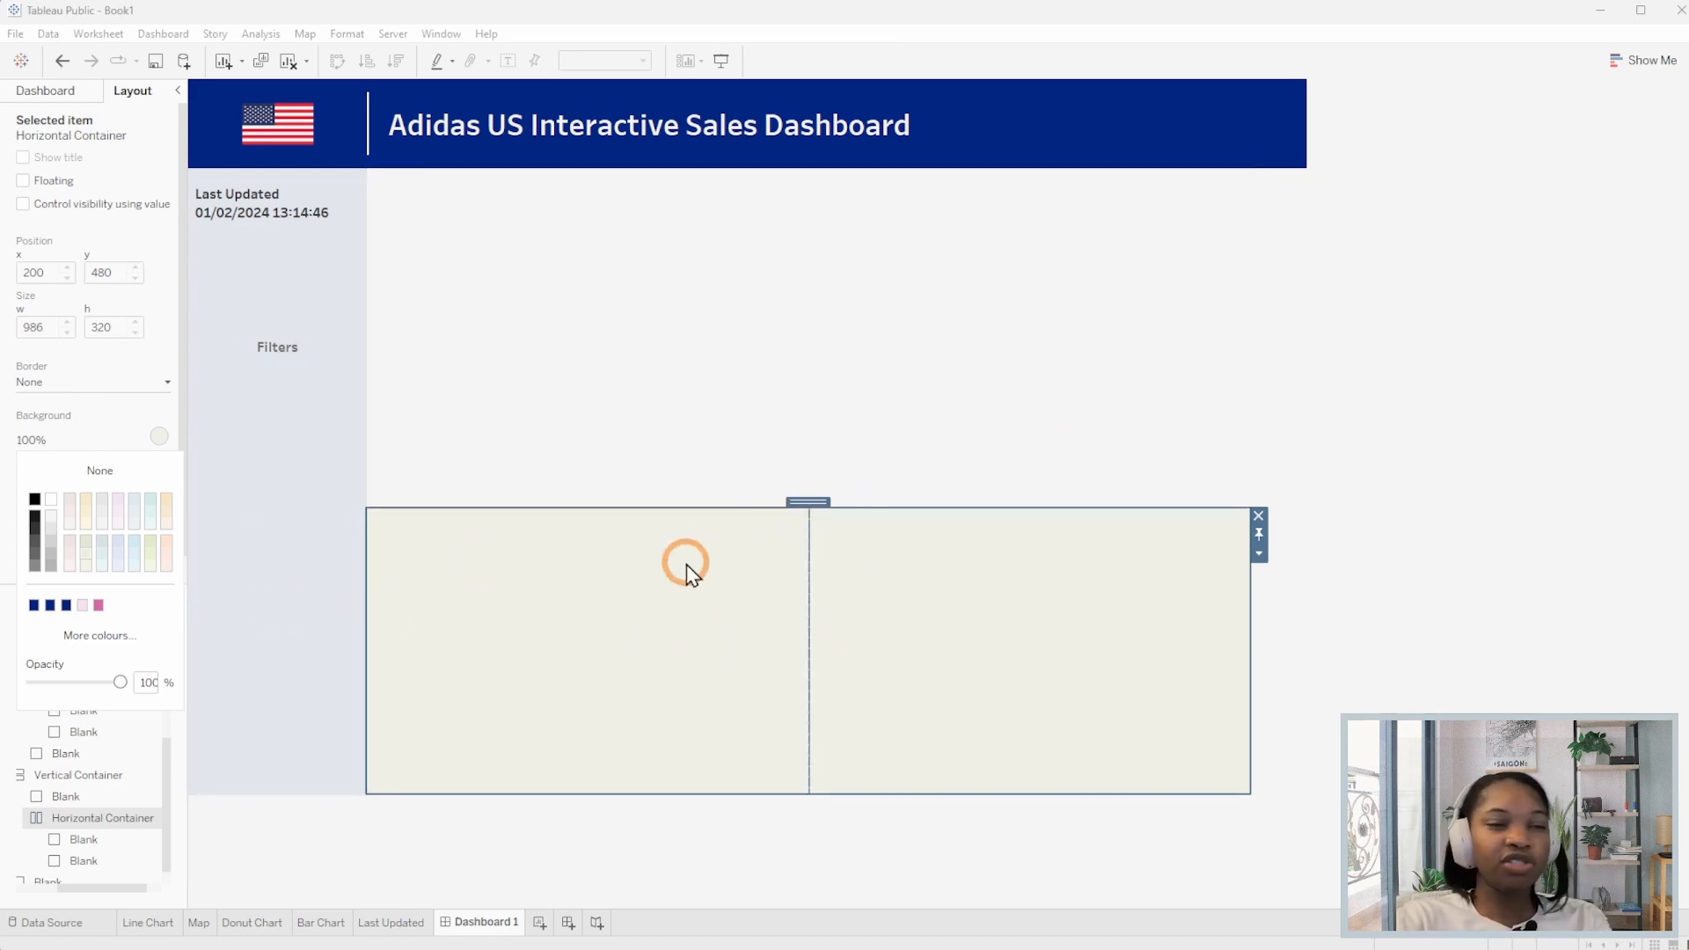
{"action": "left_click", "coordinate": [154, 470]}
{"action": "left_click", "coordinate": [901, 377]}
{"action": "left_click", "coordinate": [657, 598]}
{"action": "left_click", "coordinate": [1021, 588]}
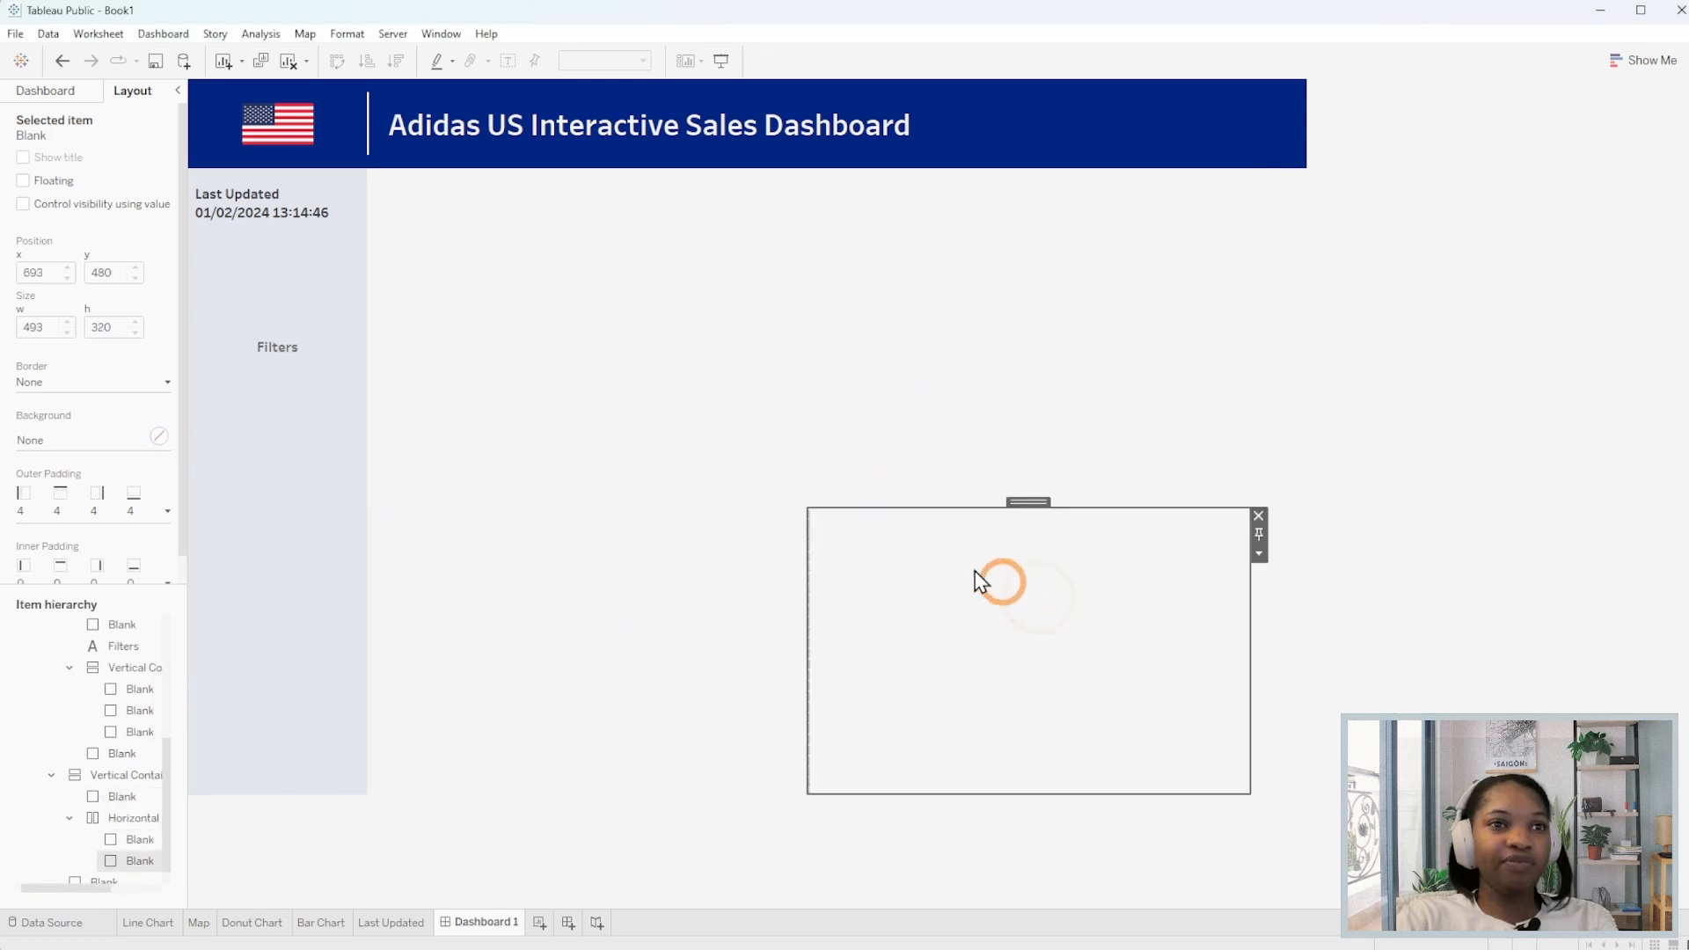
{"action": "left_click", "coordinate": [876, 390]}
{"action": "left_click", "coordinate": [800, 345]}
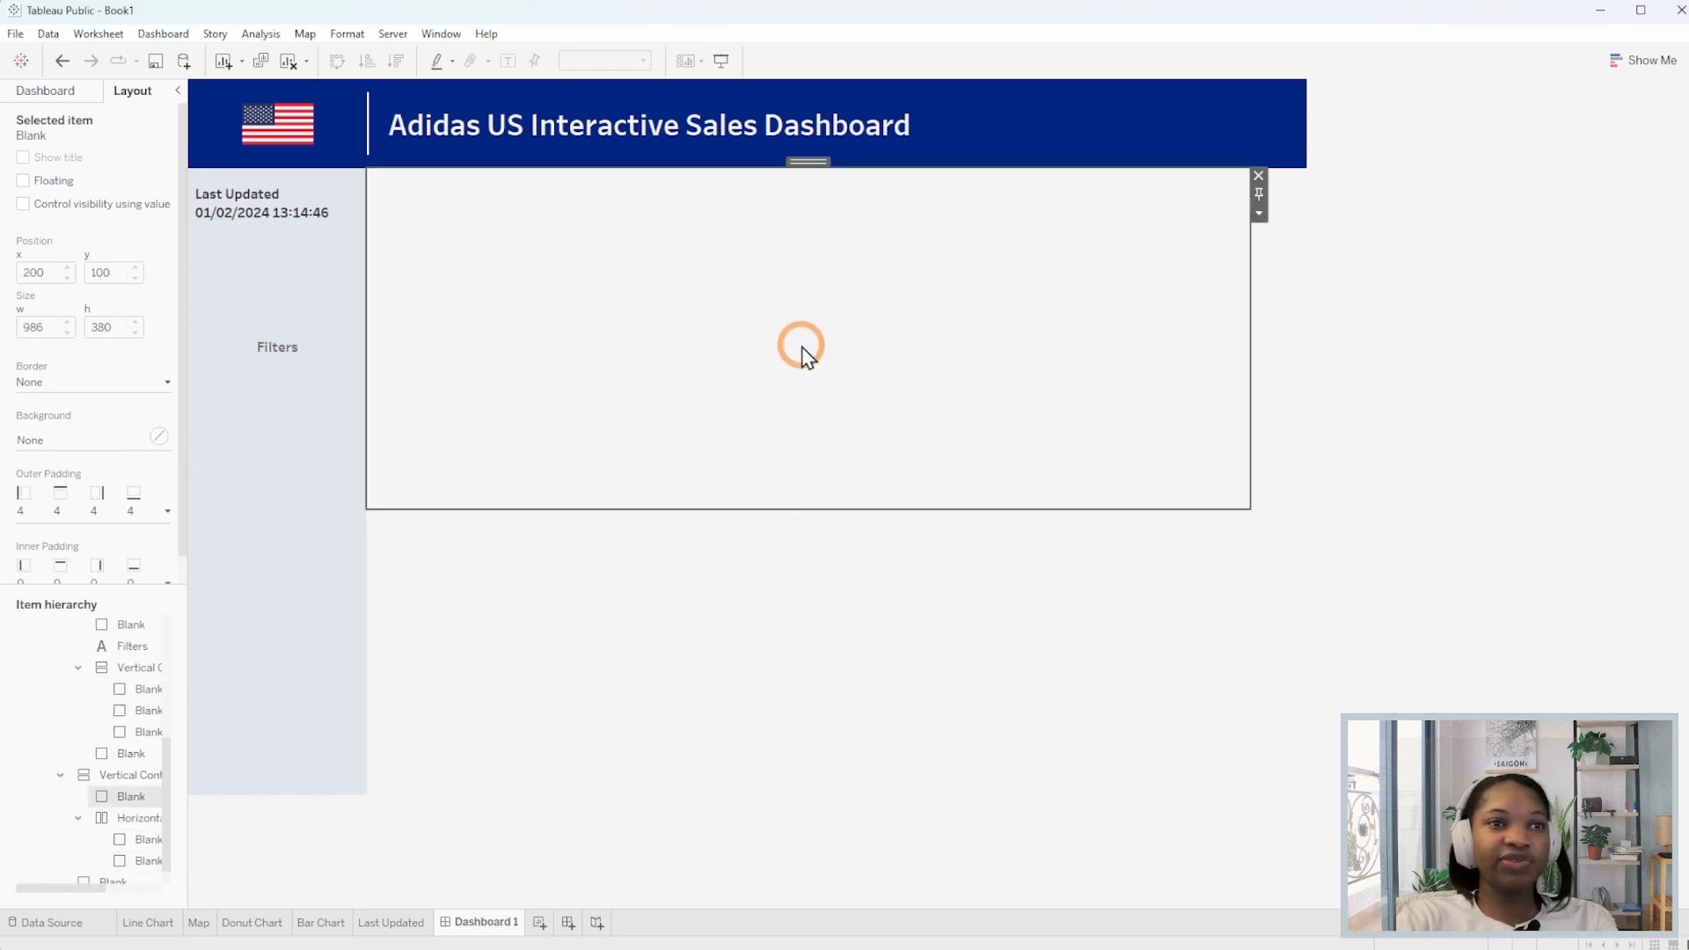
Place the Line Chart sheet above the lower horizontal container and remove the blank beneath the chart.
{"action": "left_click", "coordinate": [51, 90]}
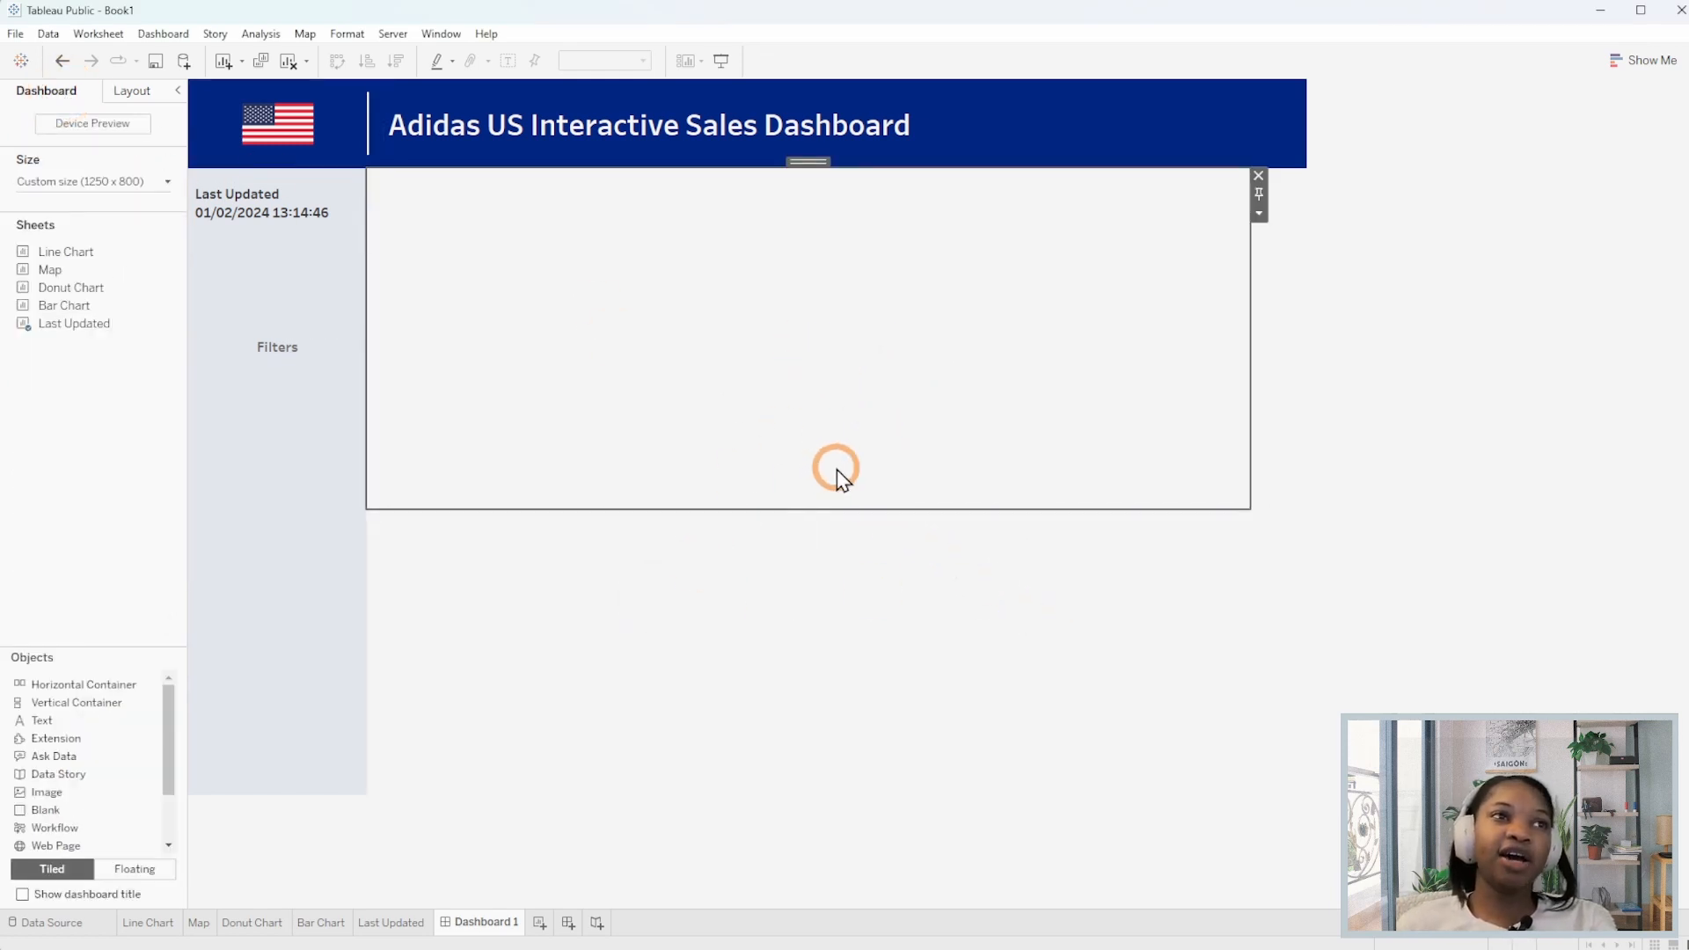
{"action": "left_click_drag", "start_coordinate": [66, 252], "coordinate": [671, 264]}
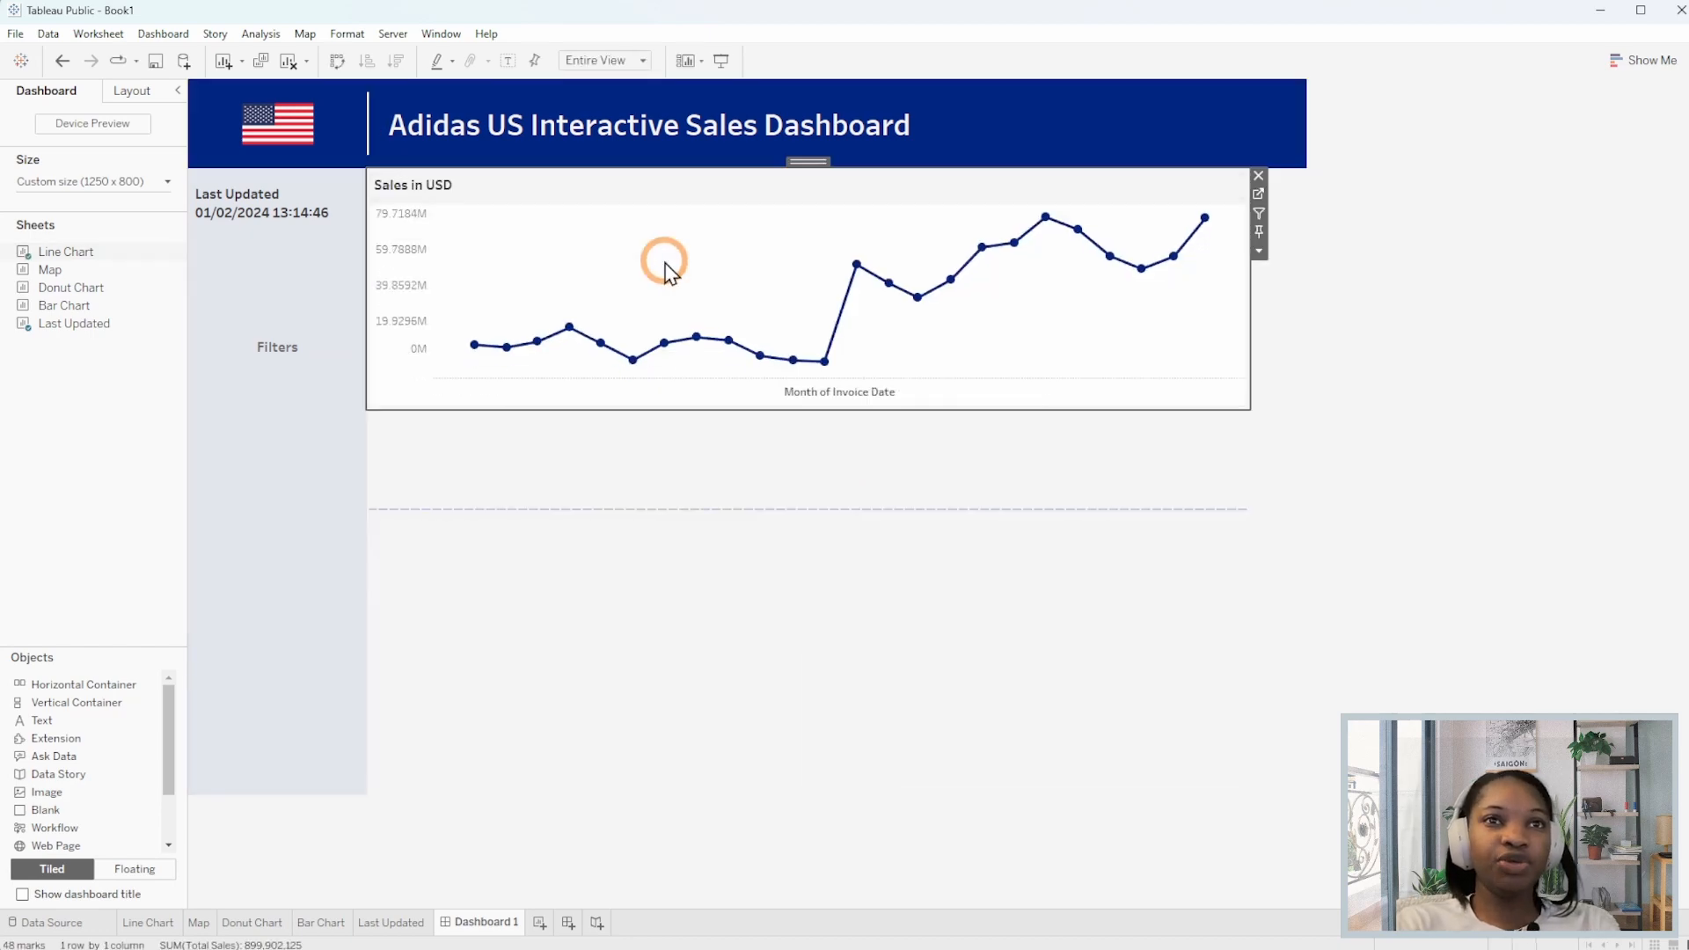
{"action": "left_click", "coordinate": [1259, 422]}
{"action": "left_click", "coordinate": [916, 604]}
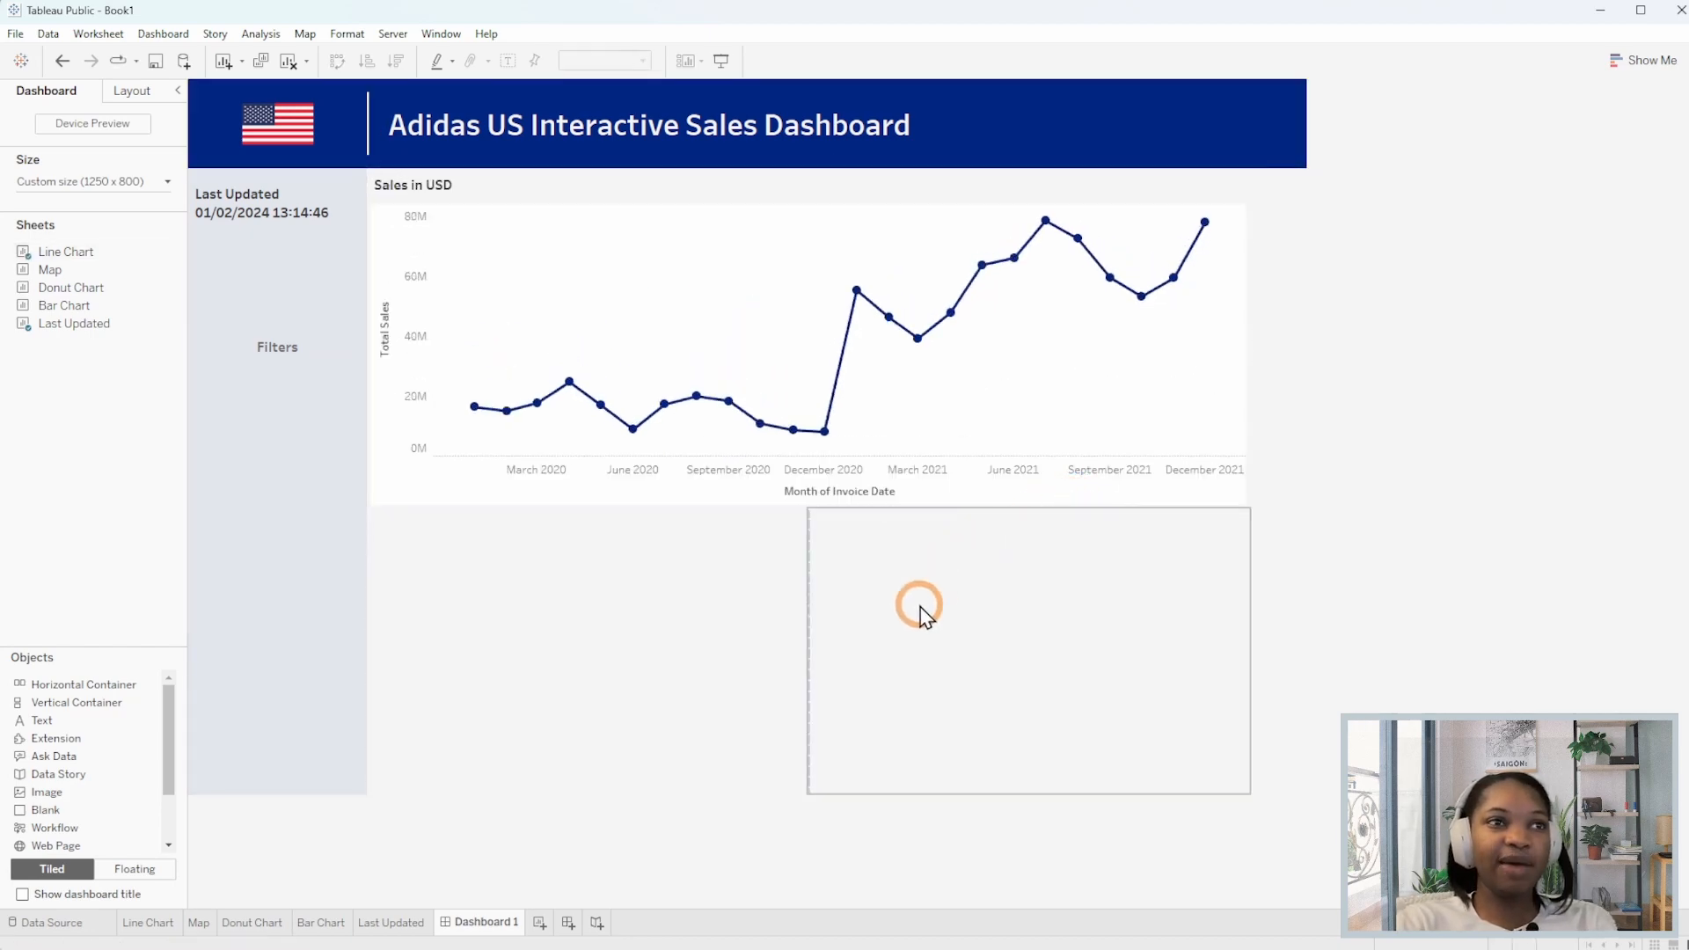
{"action": "left_click", "coordinate": [585, 695]}
{"action": "left_click", "coordinate": [943, 626]}
{"action": "left_click", "coordinate": [824, 211]}
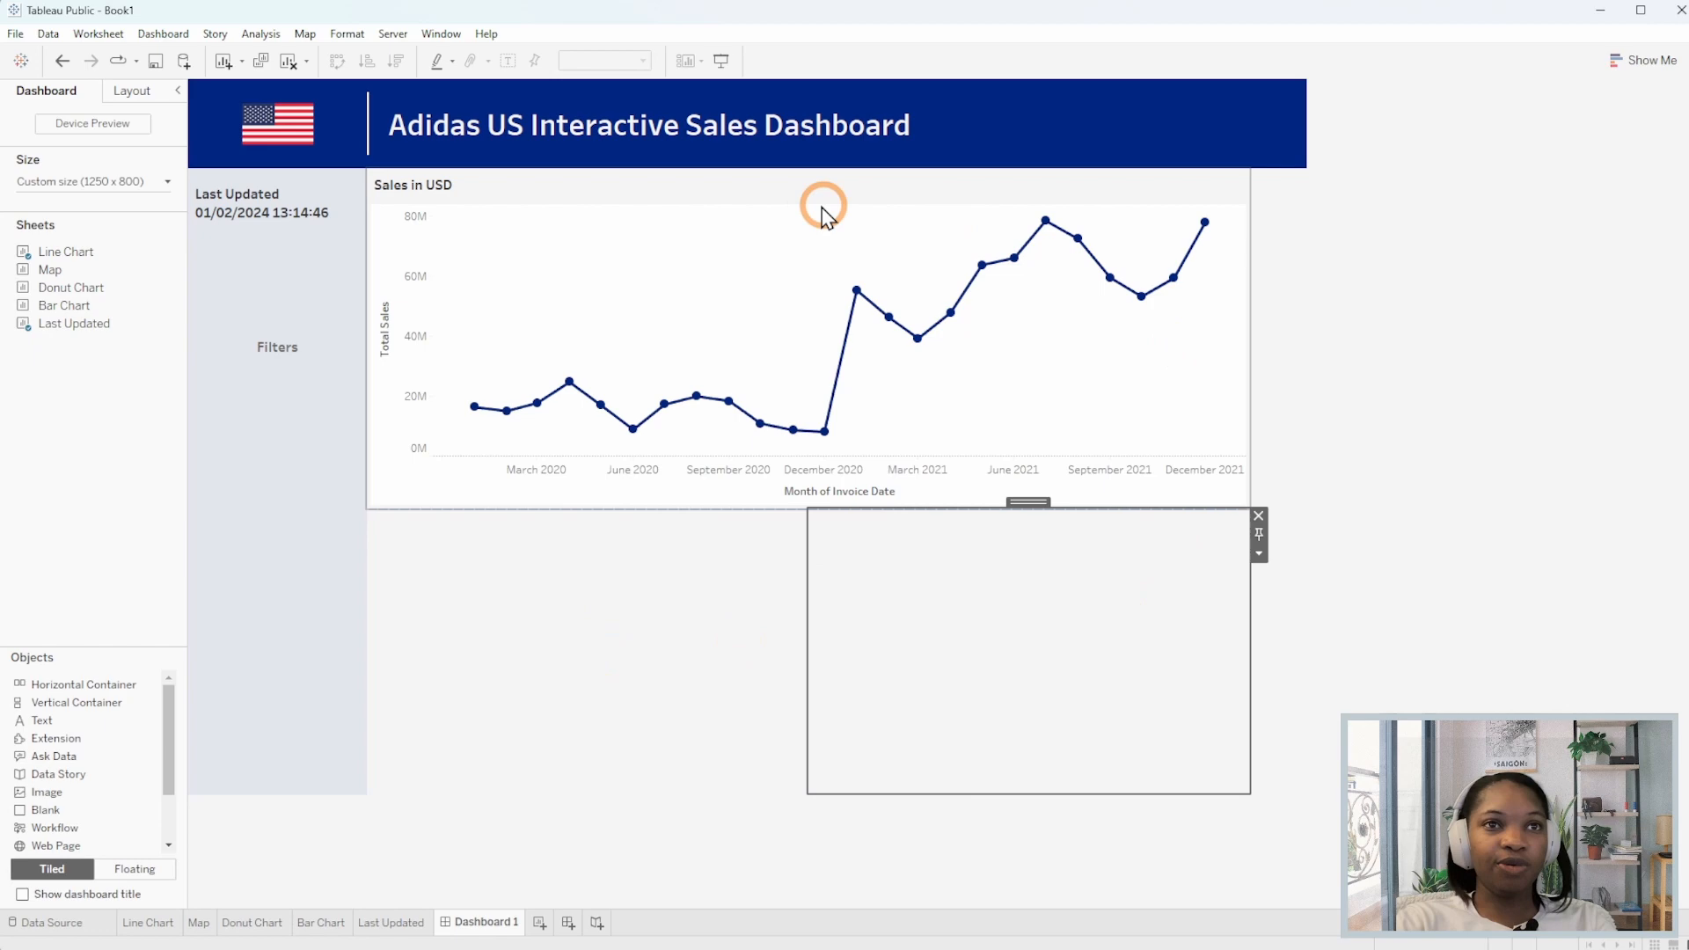
Give the Line Chart on the dashboard a white background and a light grey border.
{"action": "left_click", "coordinate": [641, 203]}
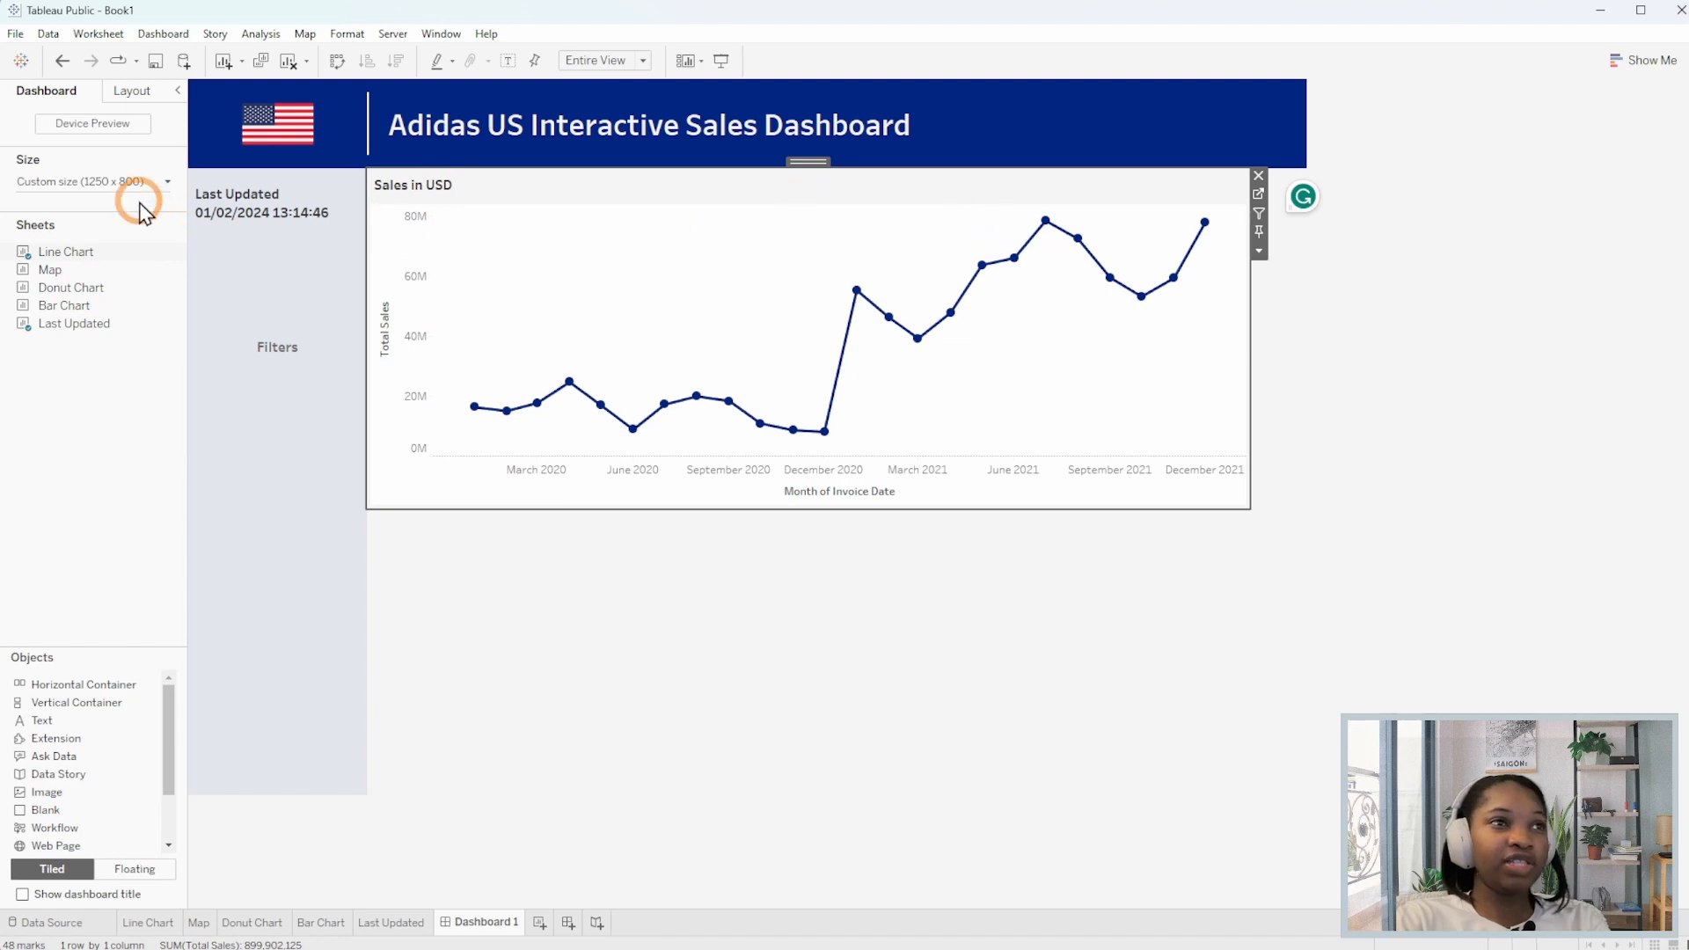
{"action": "left_click", "coordinate": [130, 91]}
{"action": "left_click", "coordinate": [91, 443]}
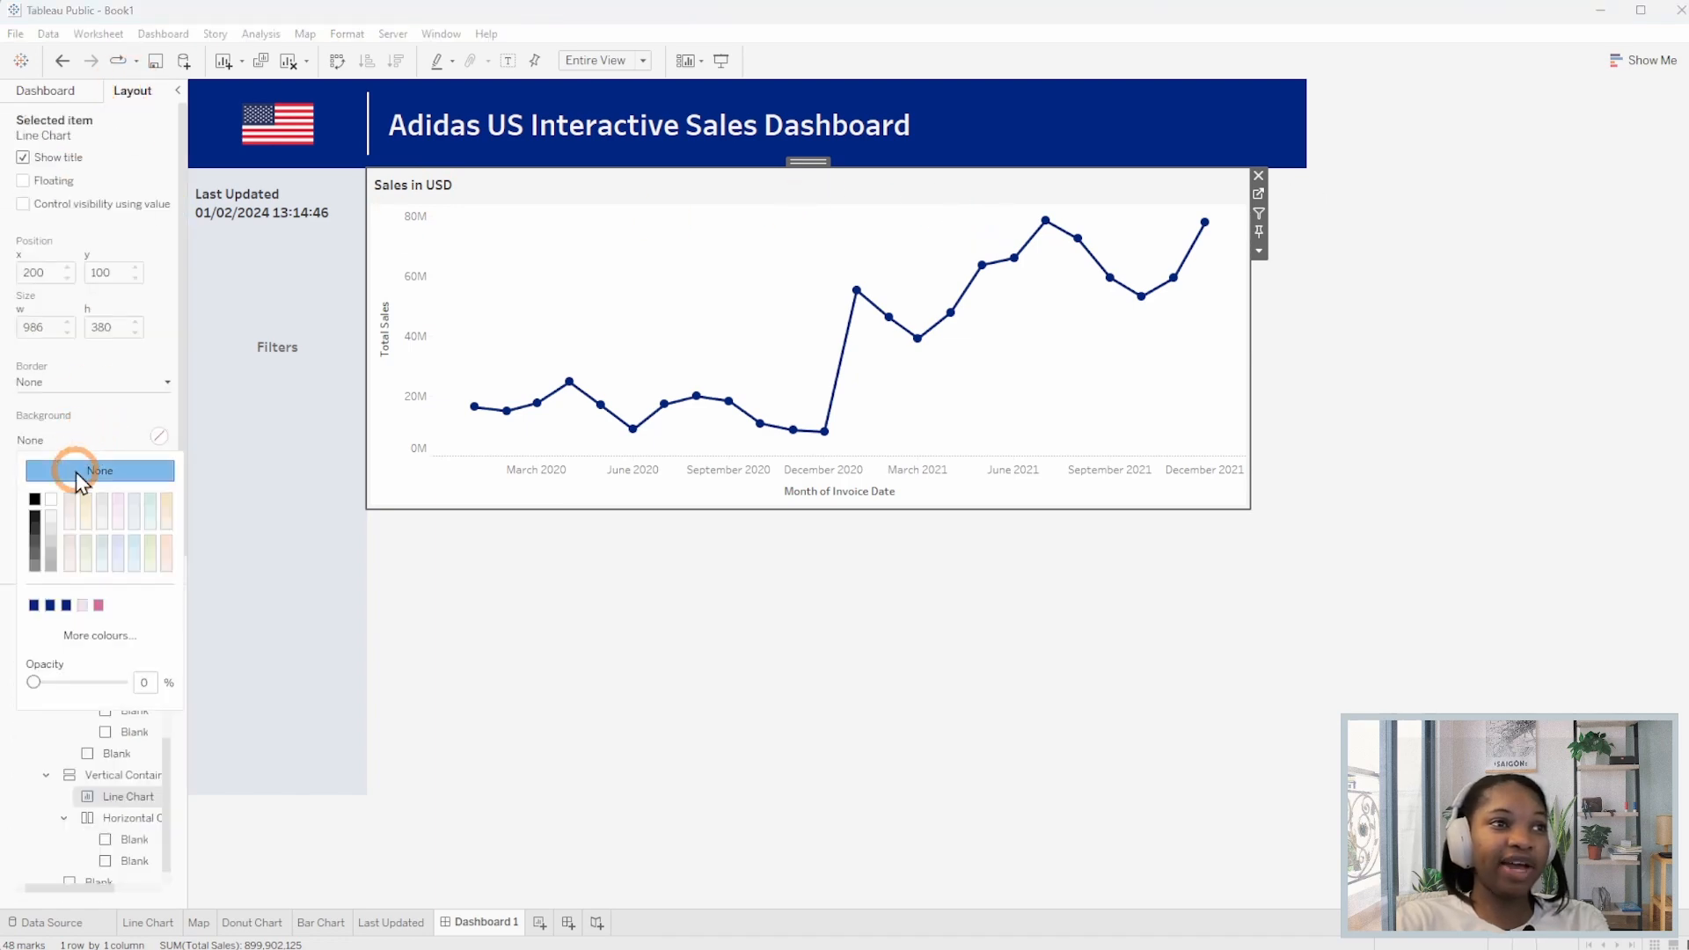
{"action": "left_click", "coordinate": [51, 500]}
{"action": "left_click", "coordinate": [1603, 641]}
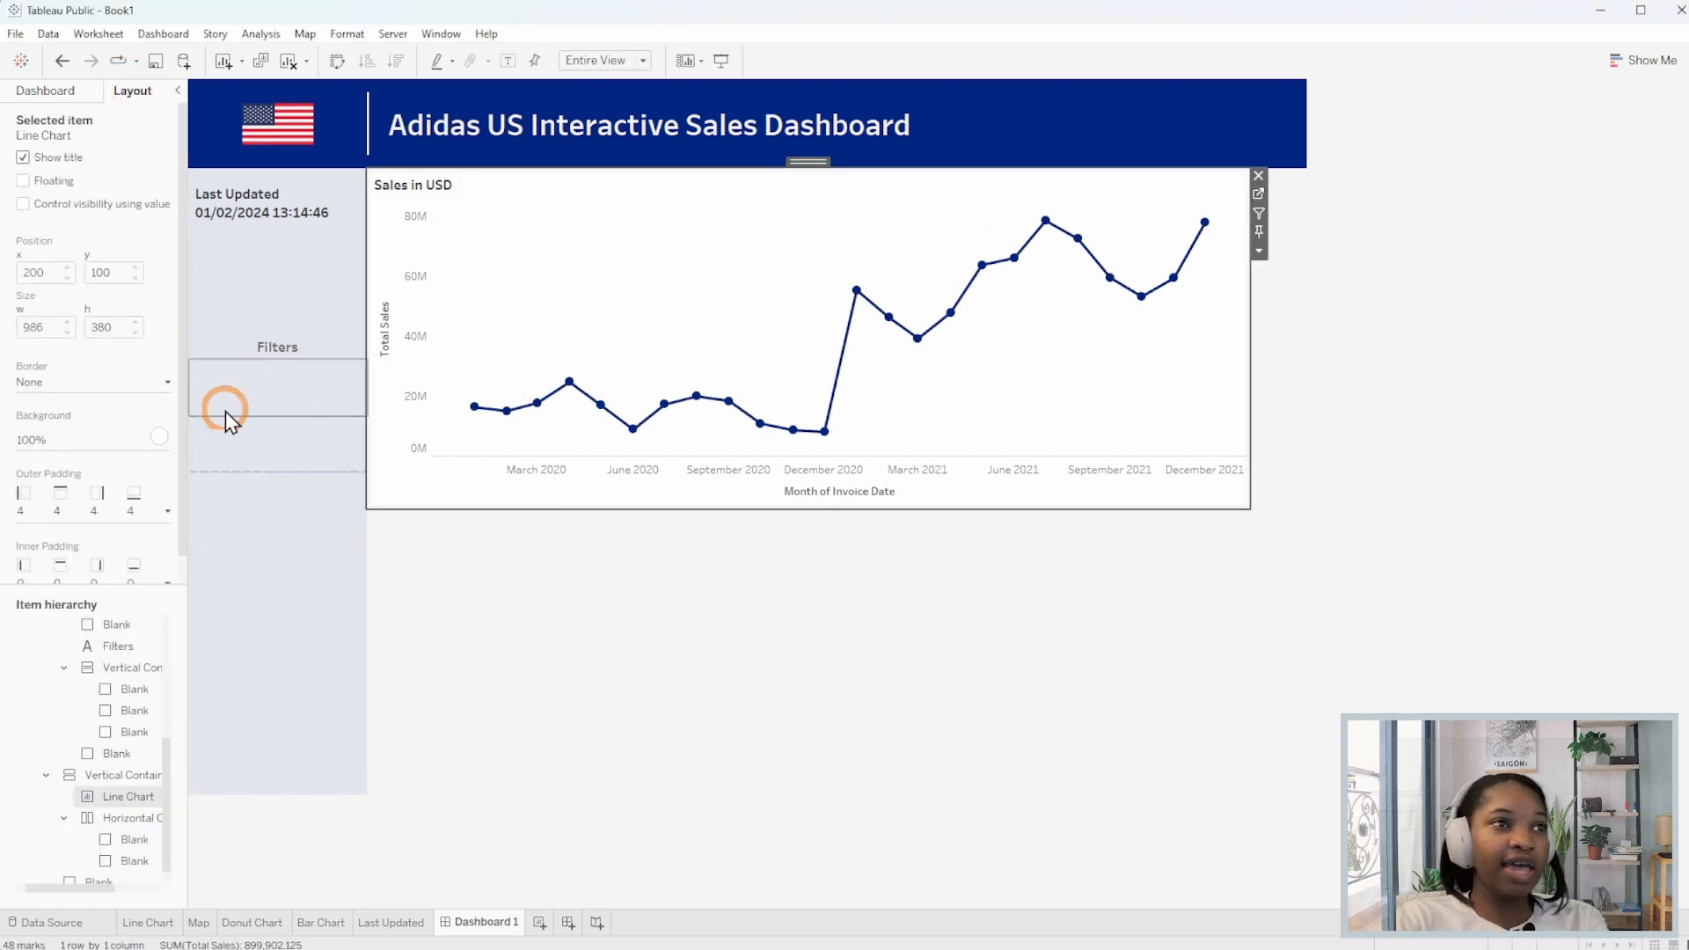
{"action": "left_click", "coordinate": [86, 384]}
{"action": "left_click", "coordinate": [51, 604]}
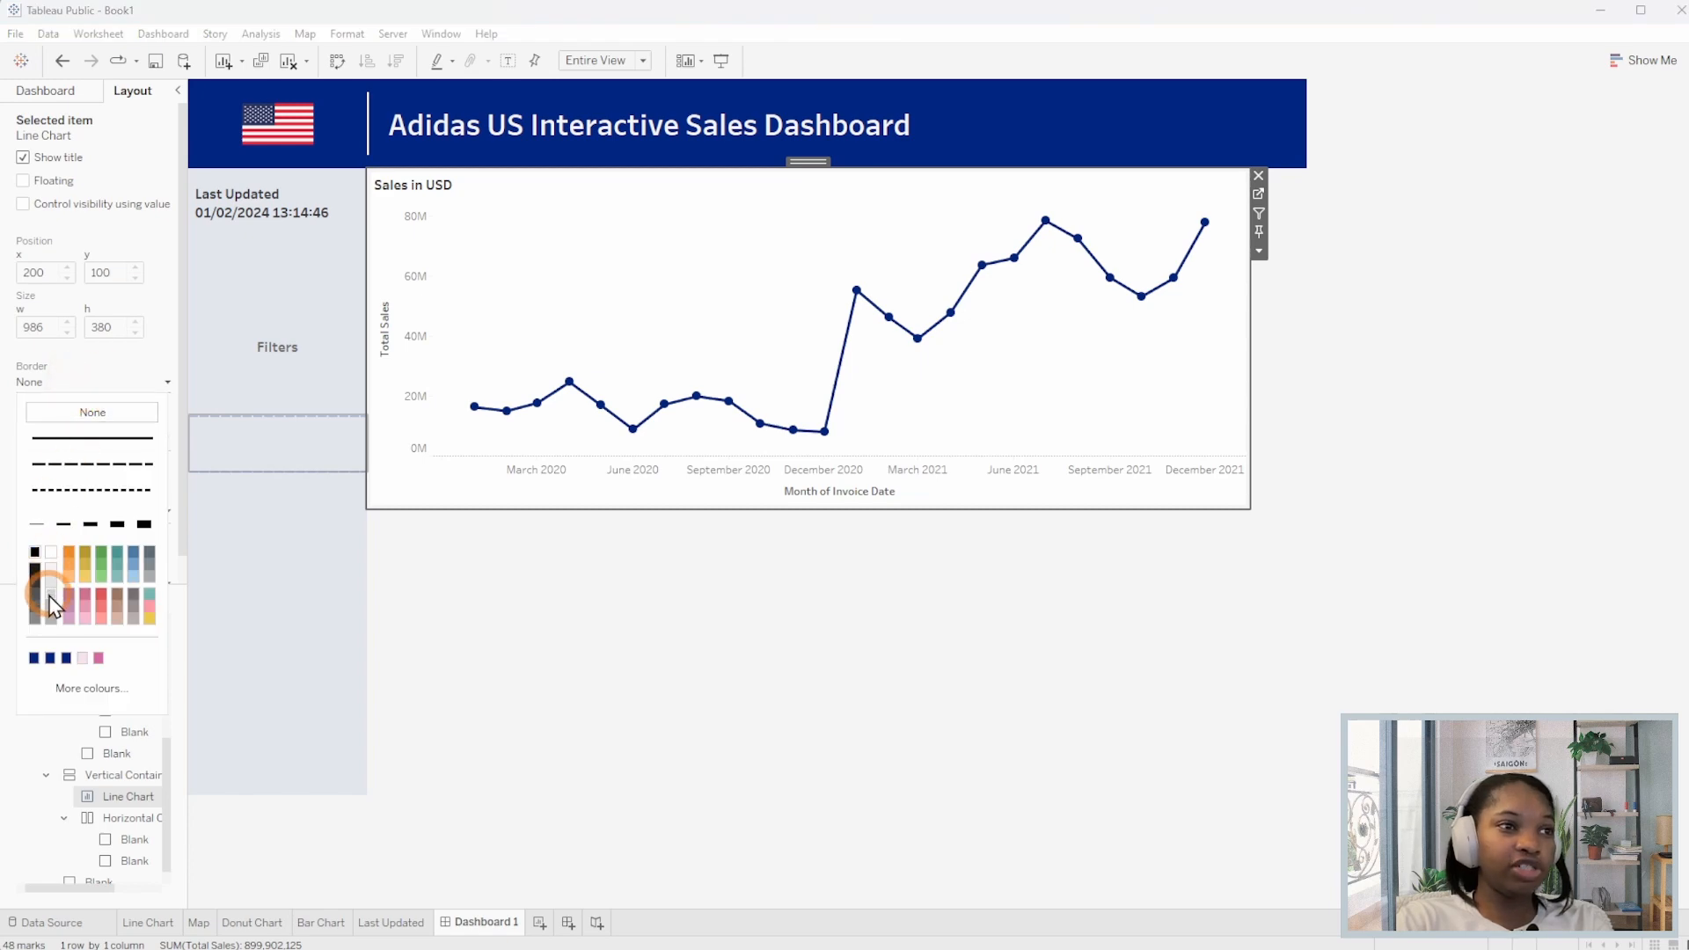
{"action": "left_click", "coordinate": [1467, 598]}
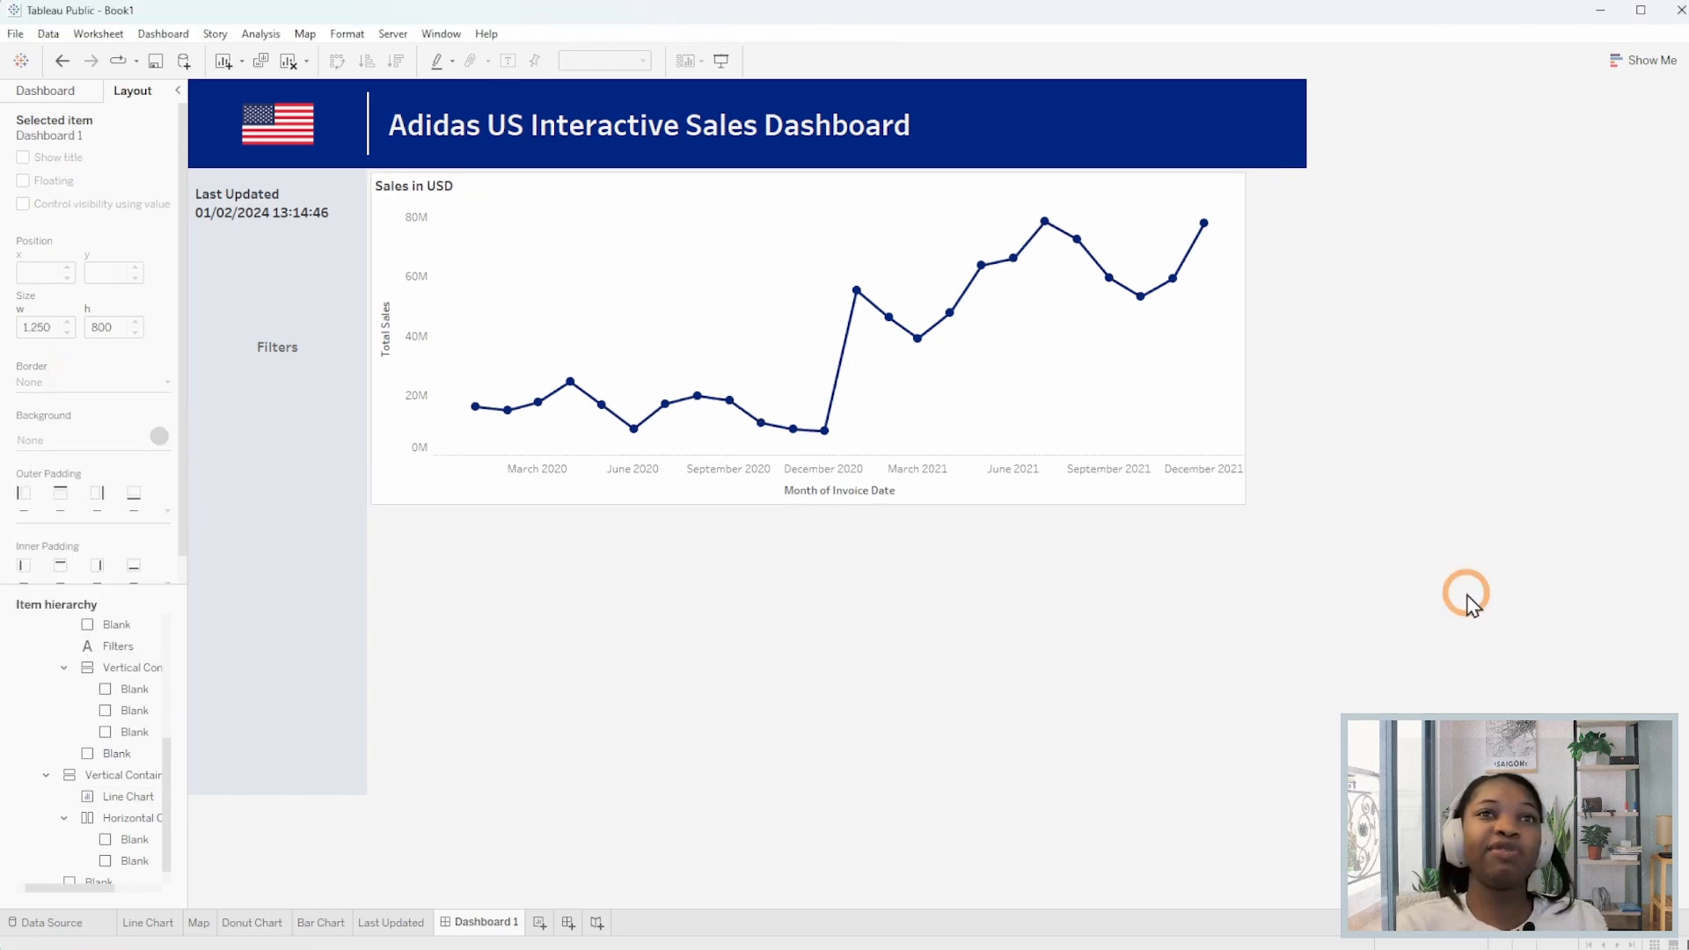
Set the Line Chart's inner padding to 30 on all sides.
{"action": "left_click", "coordinate": [1056, 414]}
{"action": "scroll", "coordinate": [138, 479], "scroll_direction": "down", "scroll_amount": 2}
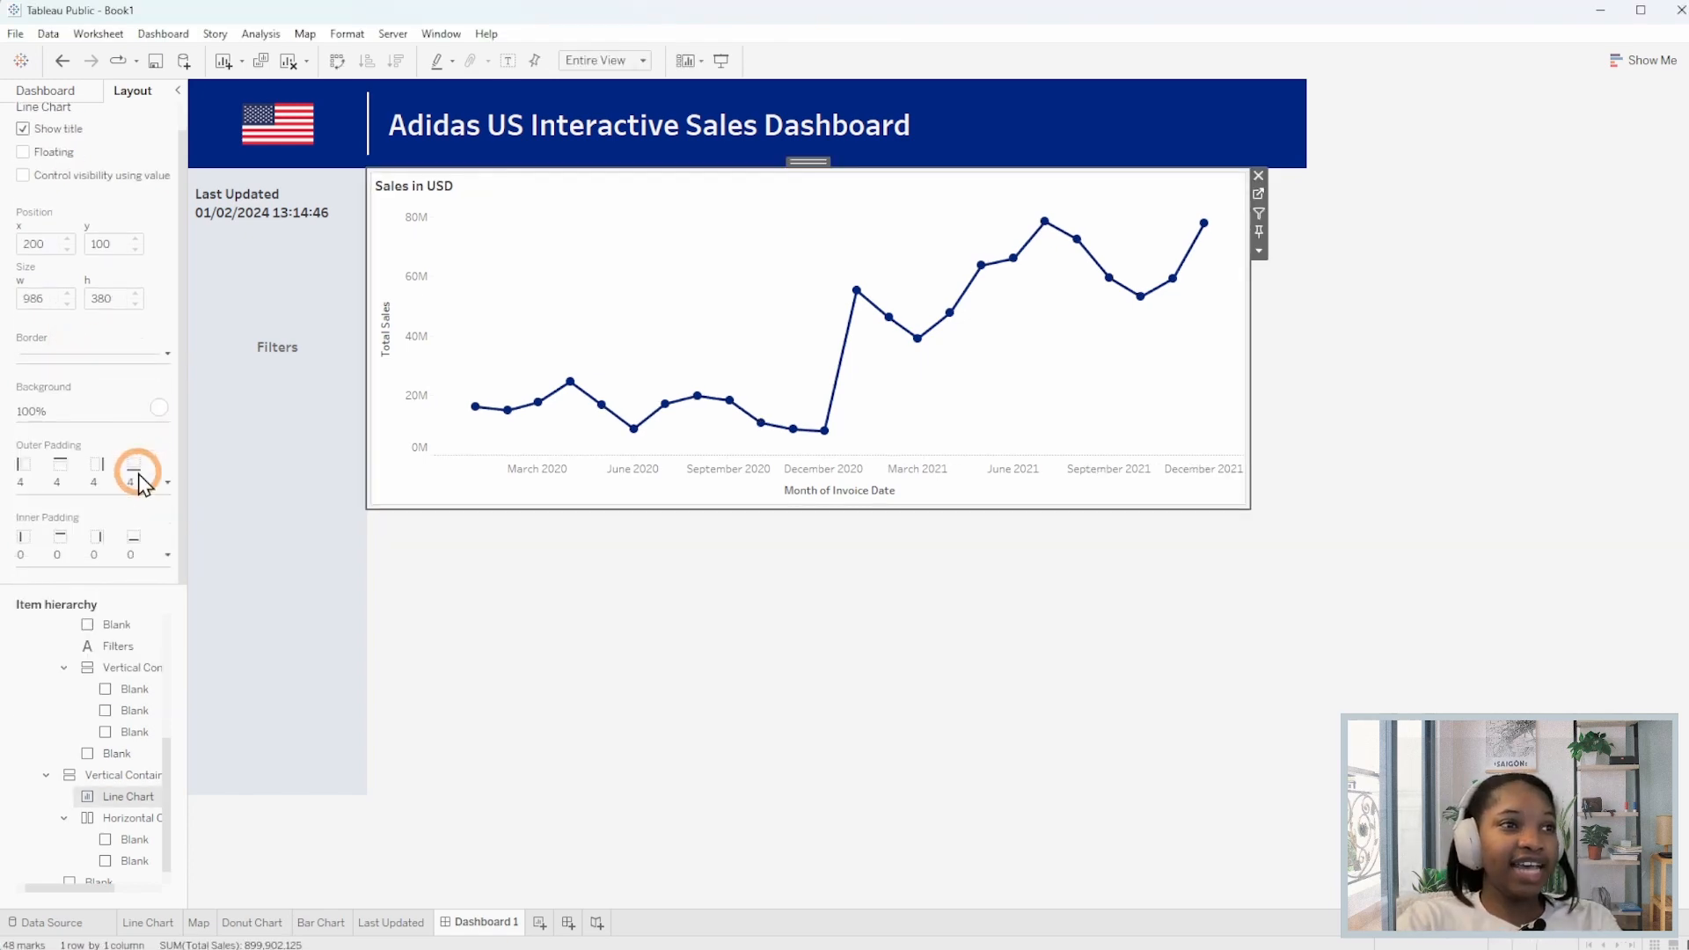
{"action": "left_click", "coordinate": [94, 554]}
{"action": "double_click", "coordinate": [97, 619]}
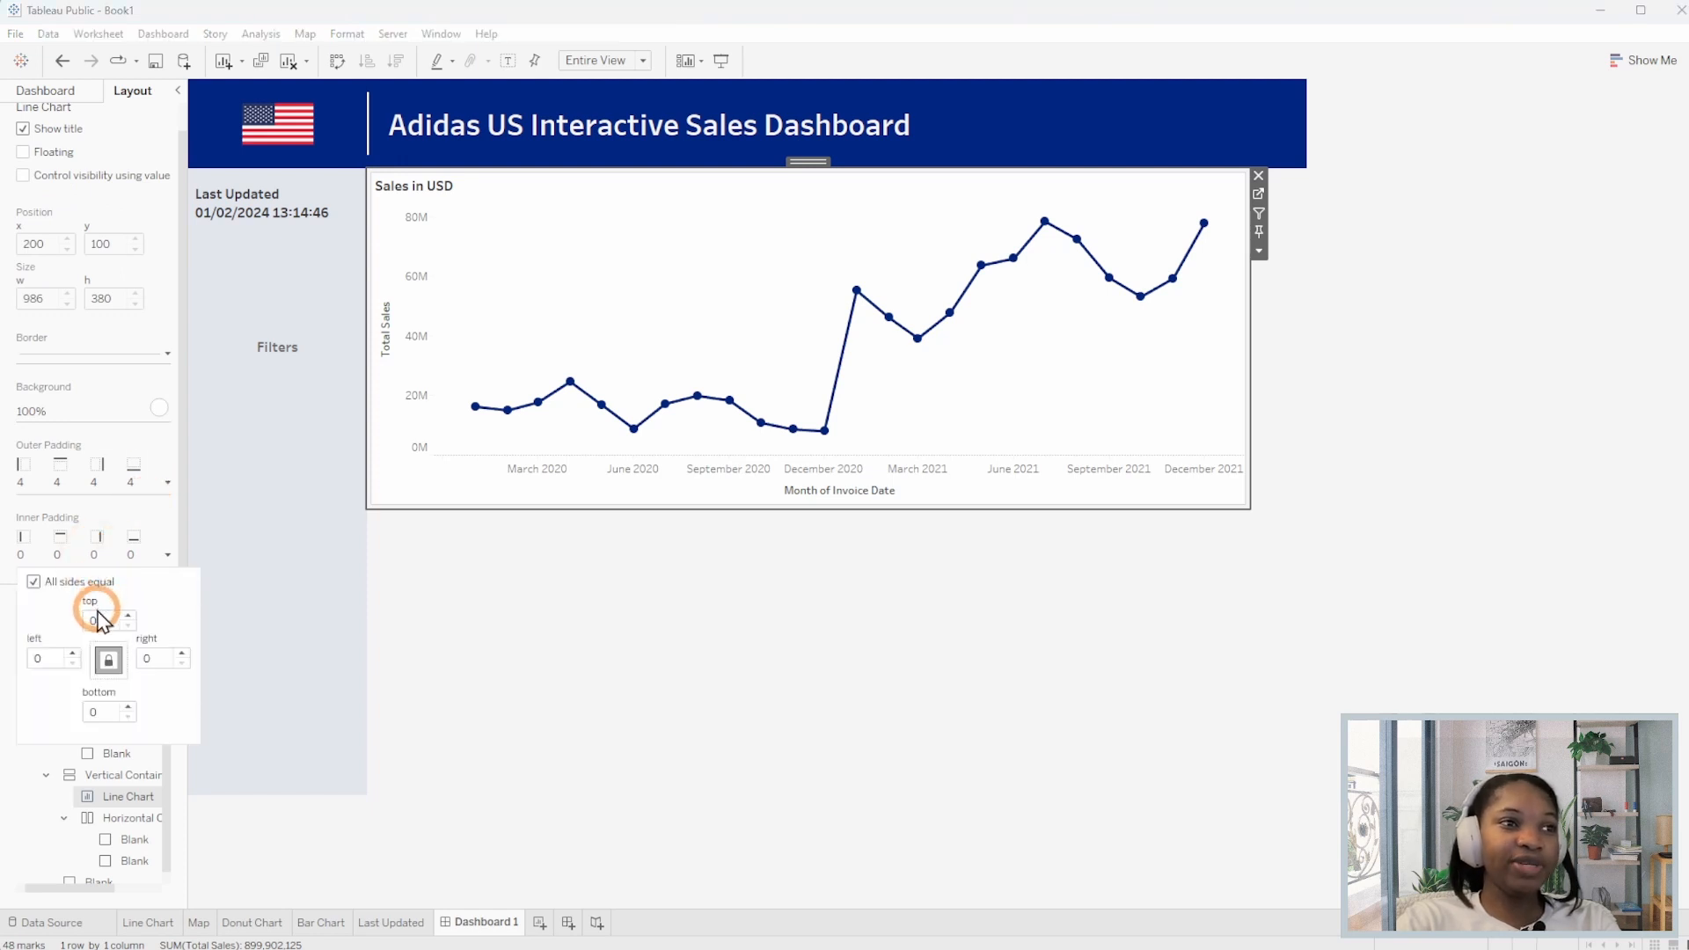
{"action": "type", "text": "30"}
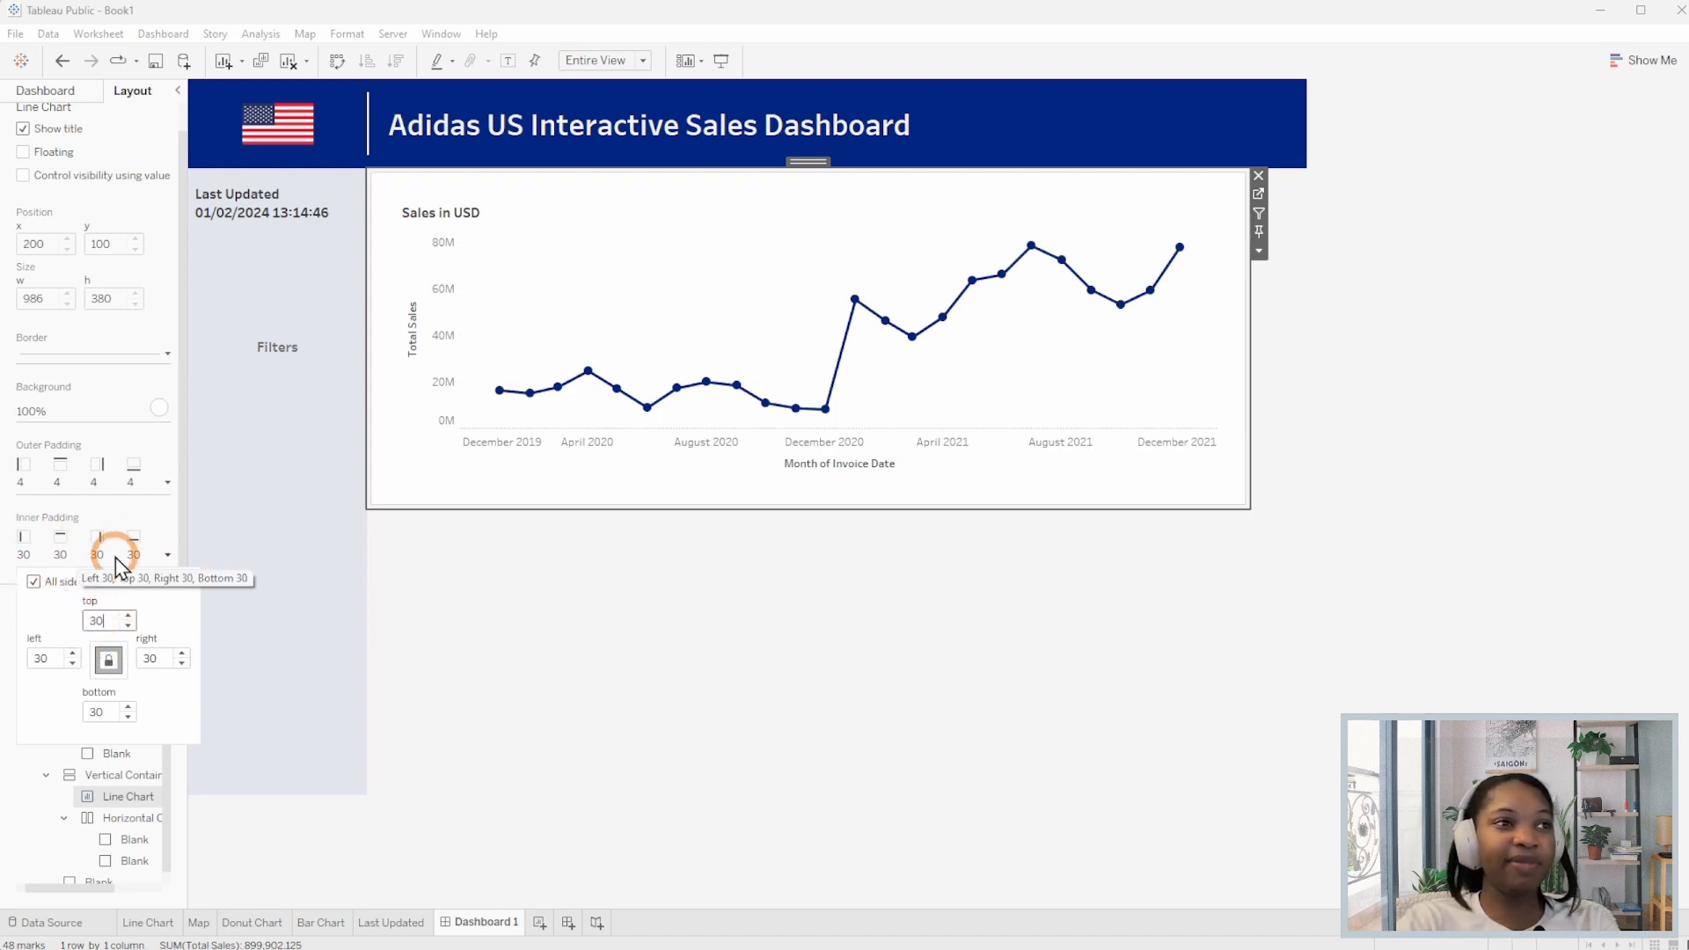
Set the Line Chart's outer padding to 10 on all sides.
{"action": "left_click", "coordinate": [58, 473]}
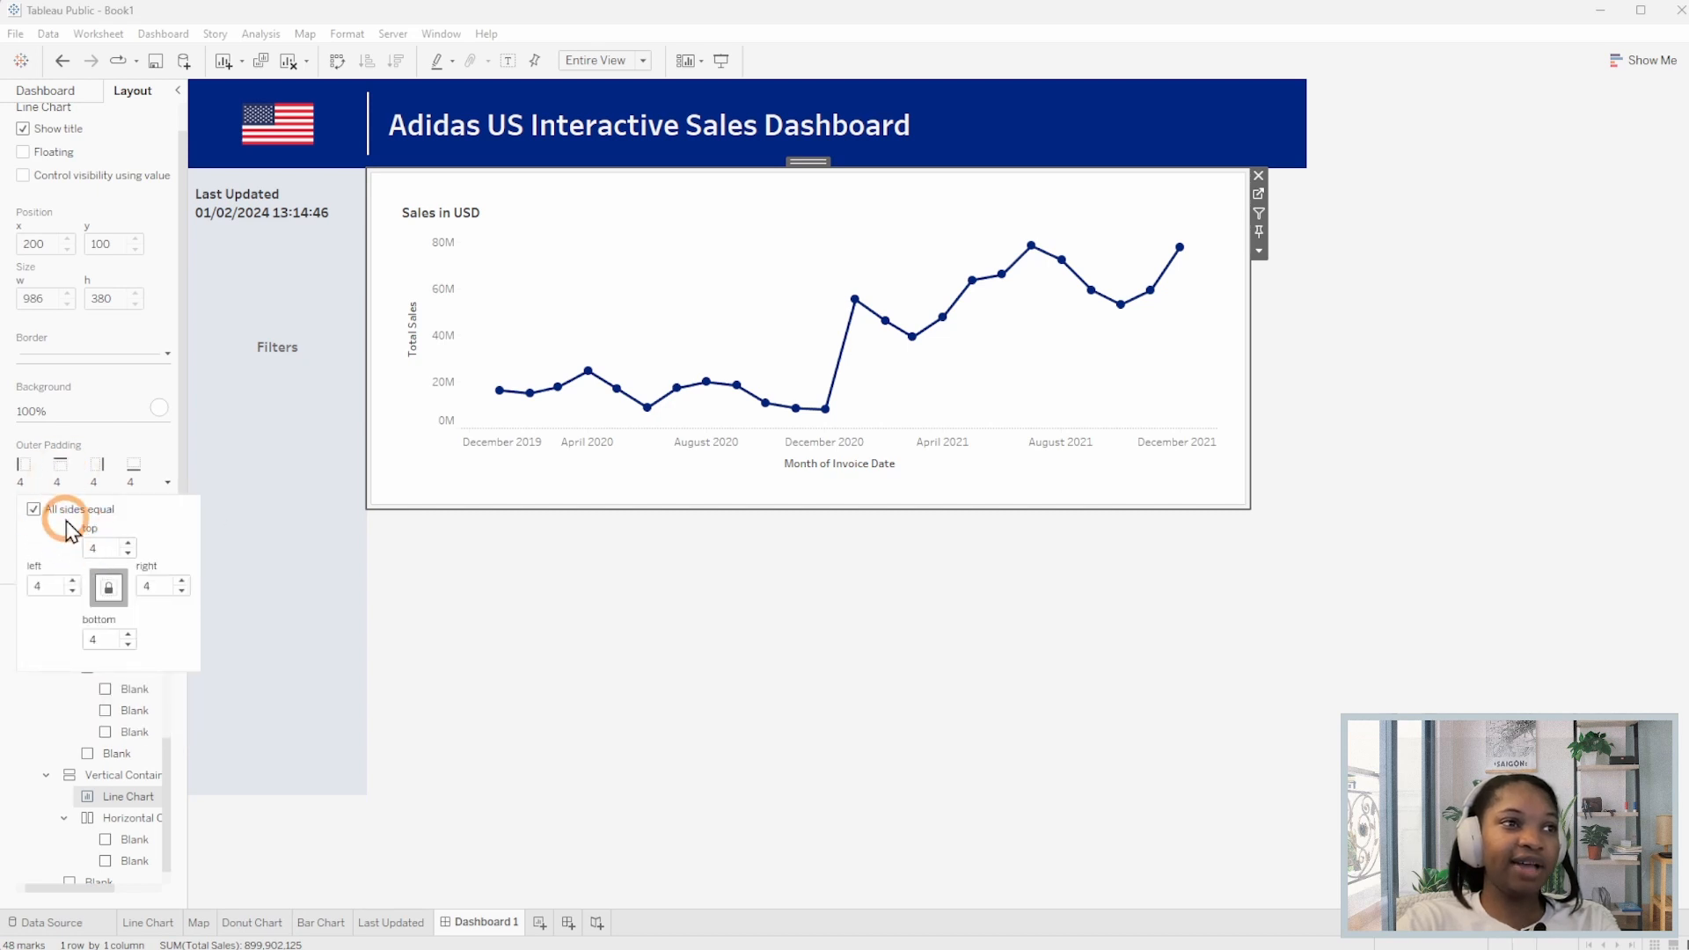
{"action": "double_click", "coordinate": [105, 548]}
{"action": "type", "text": "1"}
{"action": "key", "text": "Return"}
{"action": "type", "text": "0"}
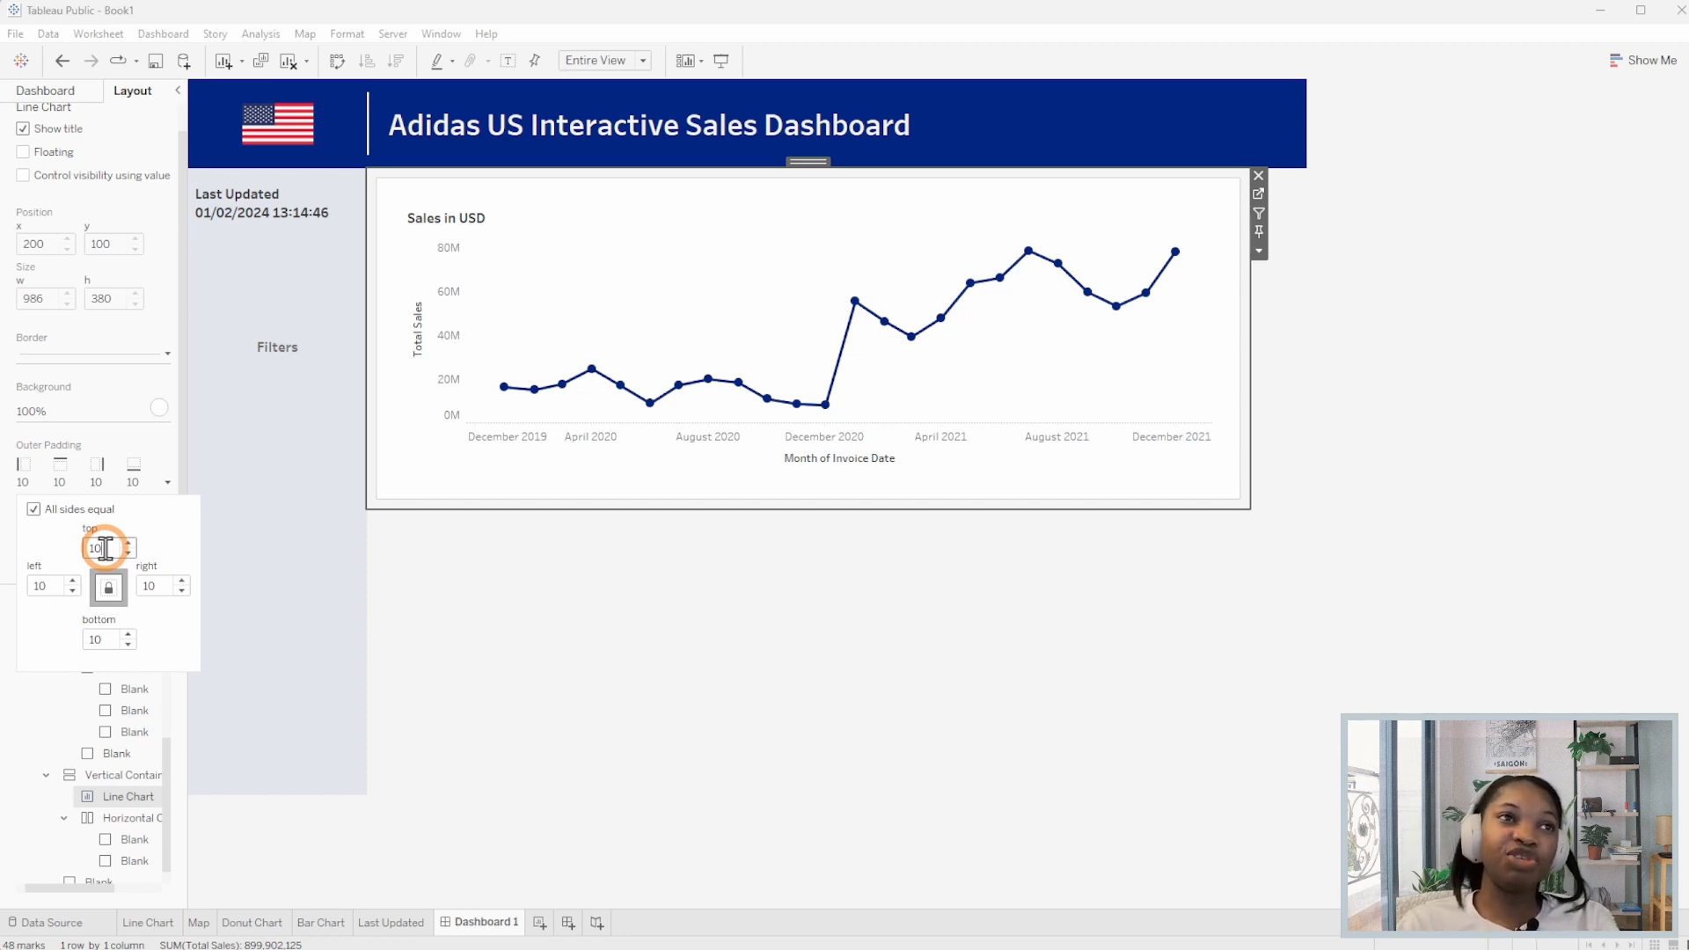
{"action": "left_click", "coordinate": [139, 441]}
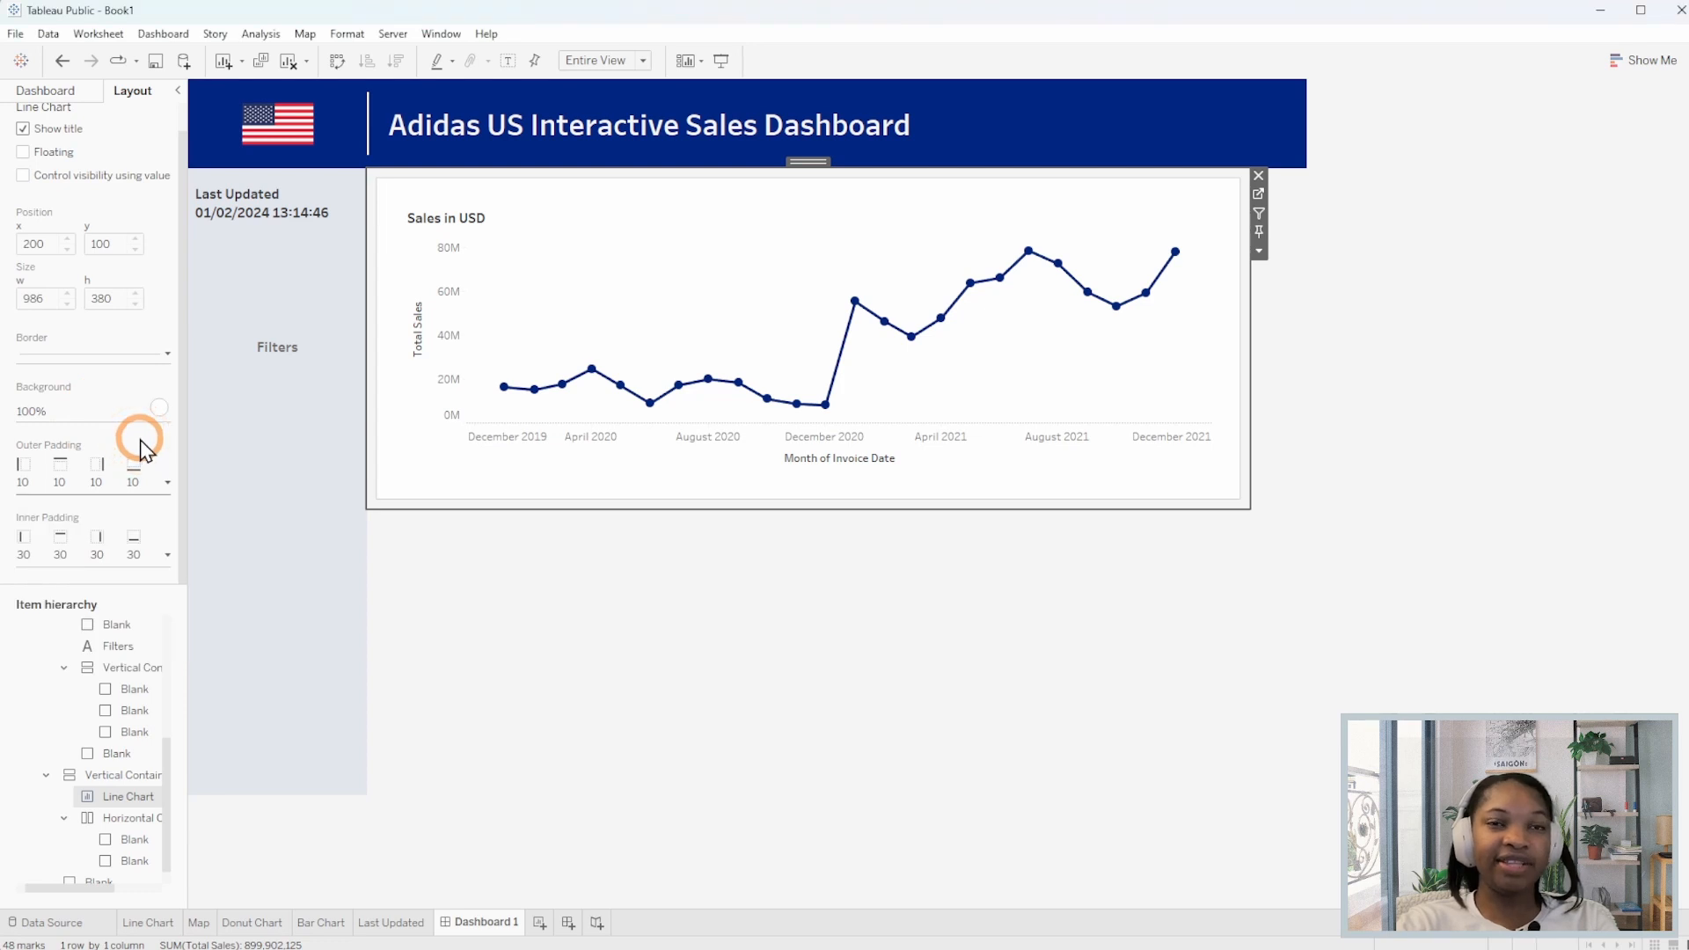
{"action": "left_click", "coordinate": [1344, 631]}
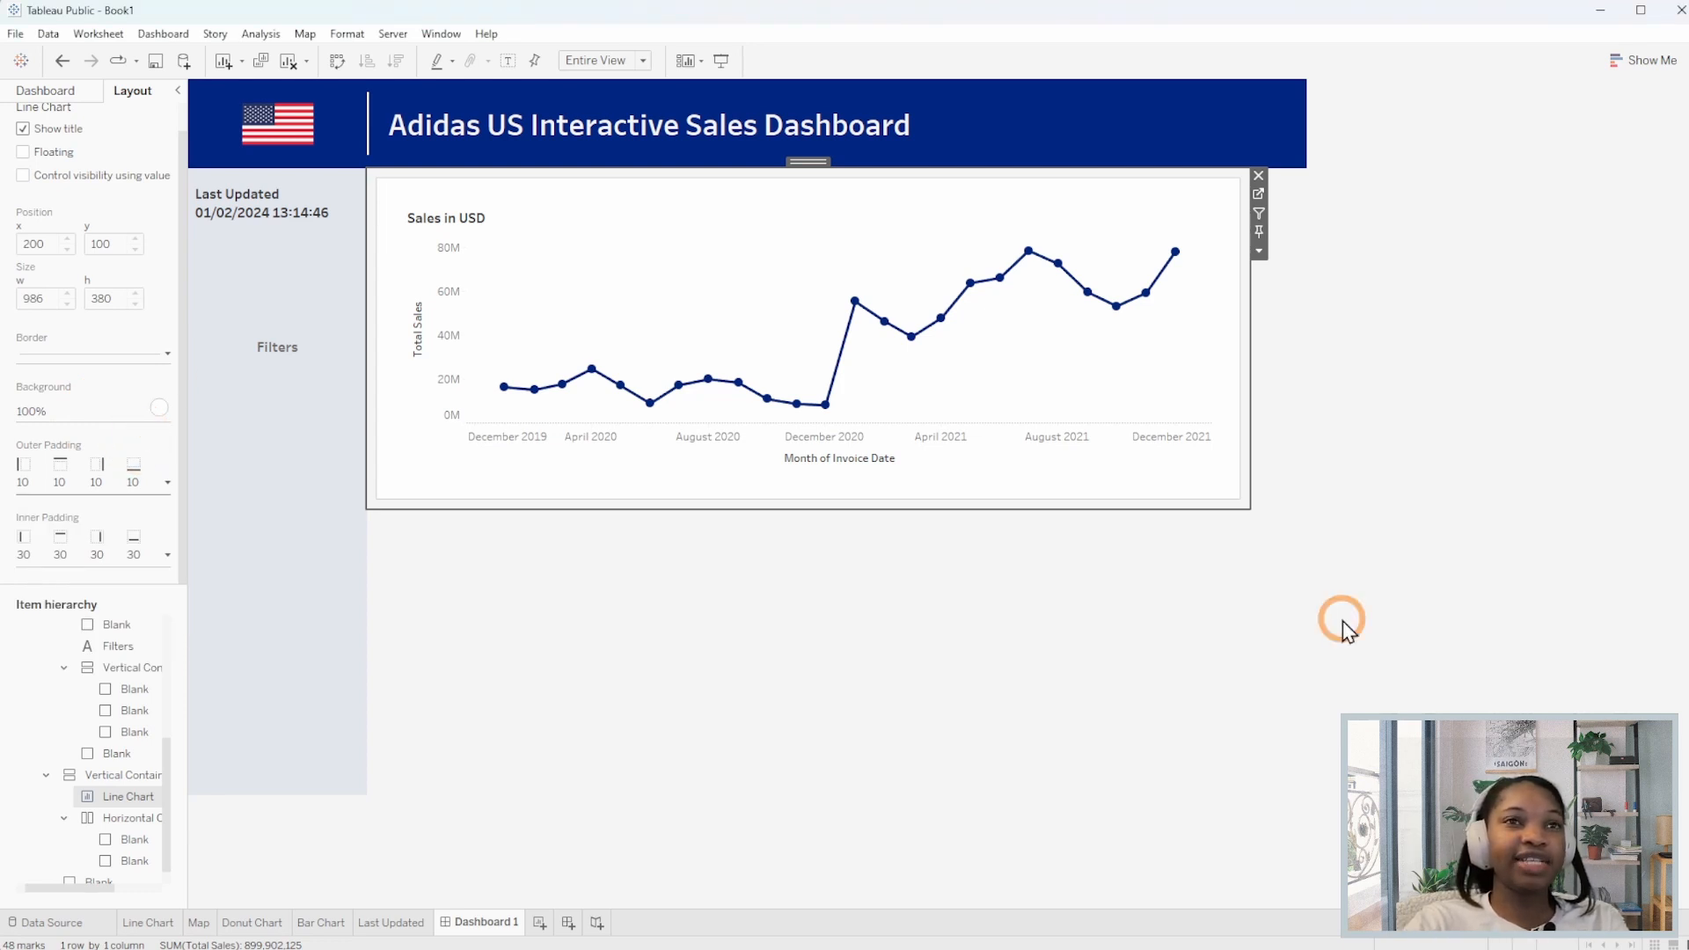
Widen the item hierarchy area and examine how the containers, sheets and blanks are nested.
{"action": "scroll", "coordinate": [134, 823], "scroll_direction": "down", "scroll_amount": 1}
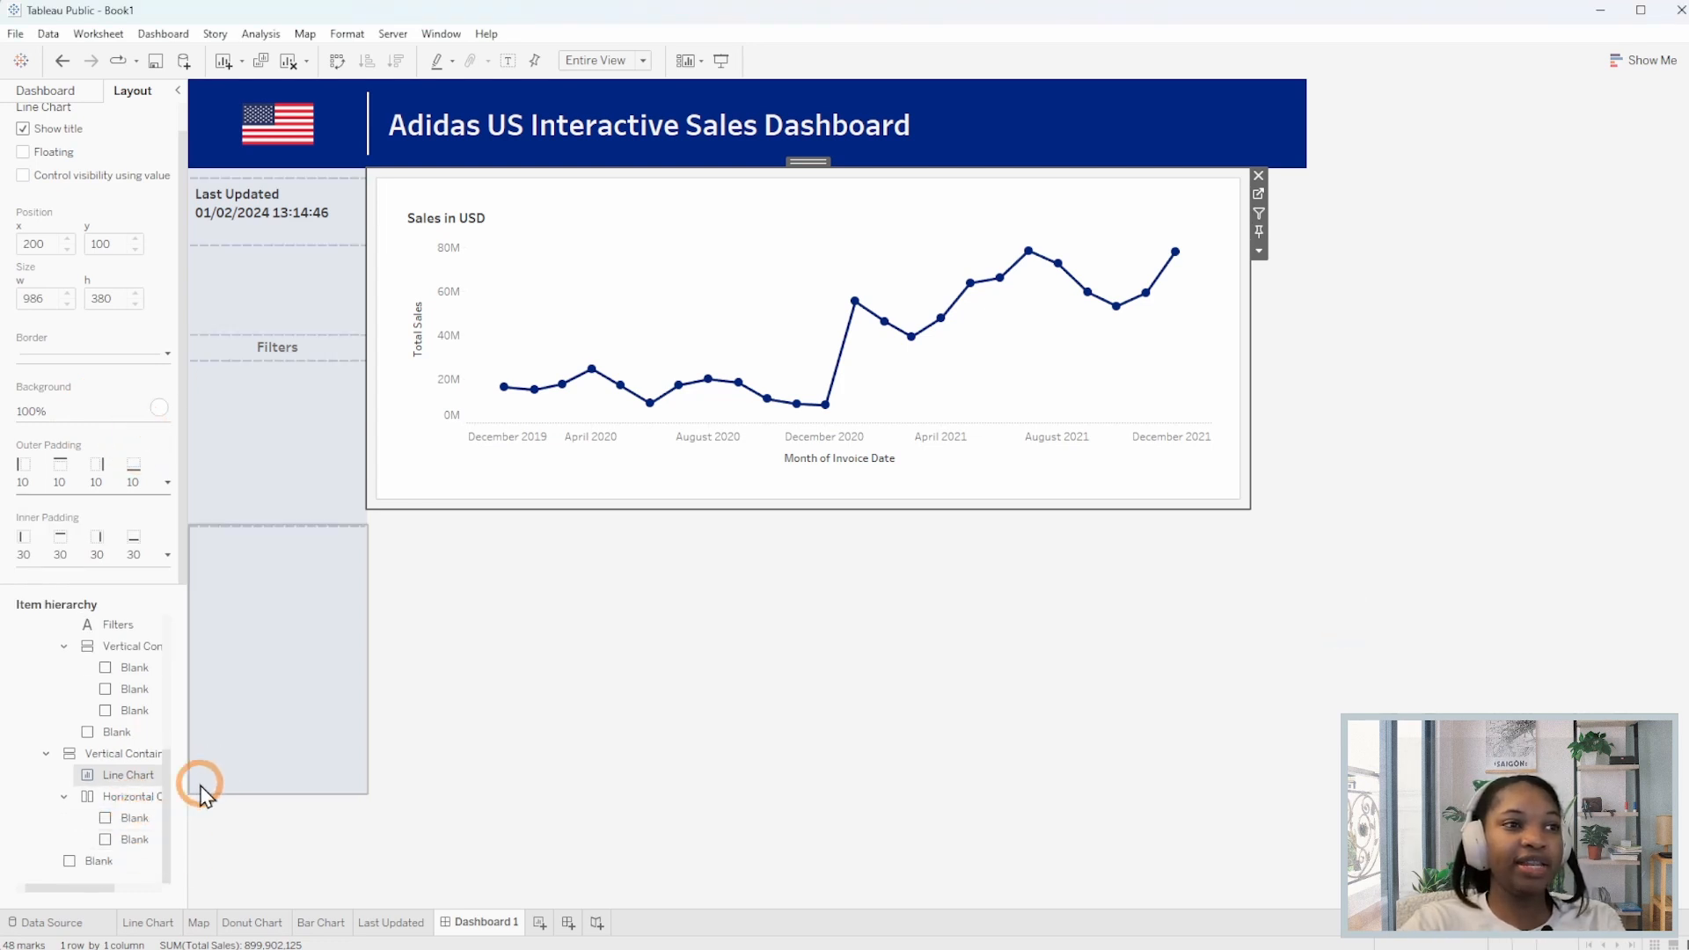
{"action": "scroll", "coordinate": [123, 793], "scroll_direction": "up", "scroll_amount": 4}
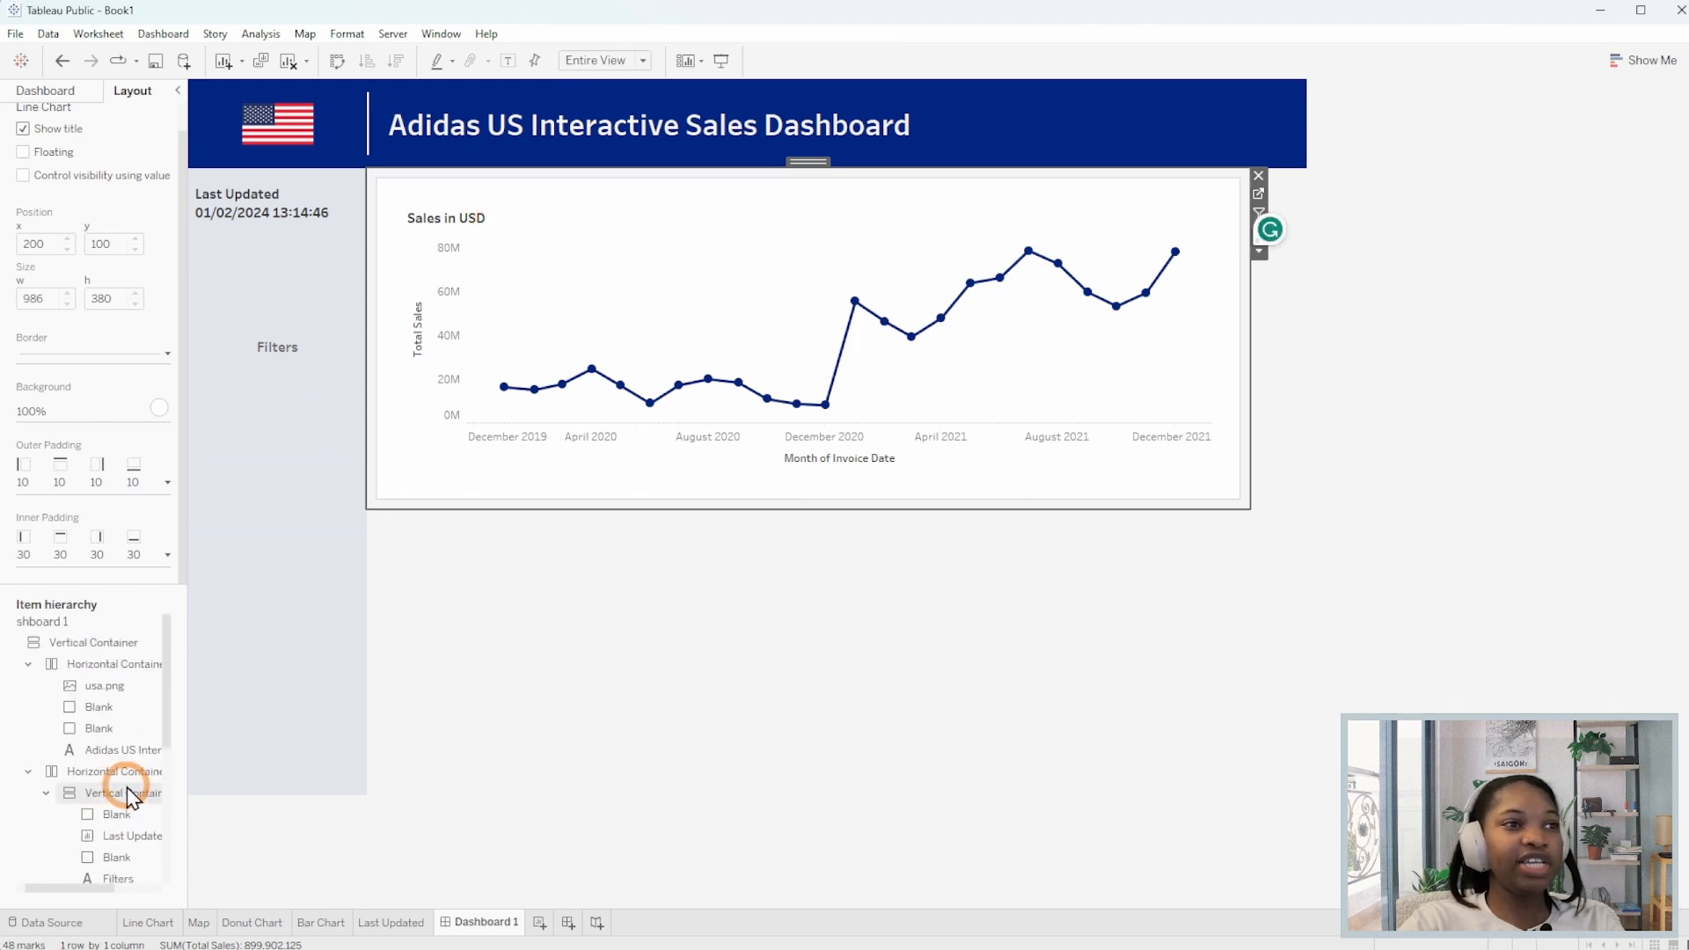
{"action": "scroll", "coordinate": [127, 788], "scroll_direction": "down", "scroll_amount": 3}
{"action": "scroll", "coordinate": [130, 796], "scroll_direction": "down", "scroll_amount": 1}
{"action": "left_click_drag", "start_coordinate": [185, 832], "coordinate": [210, 833]}
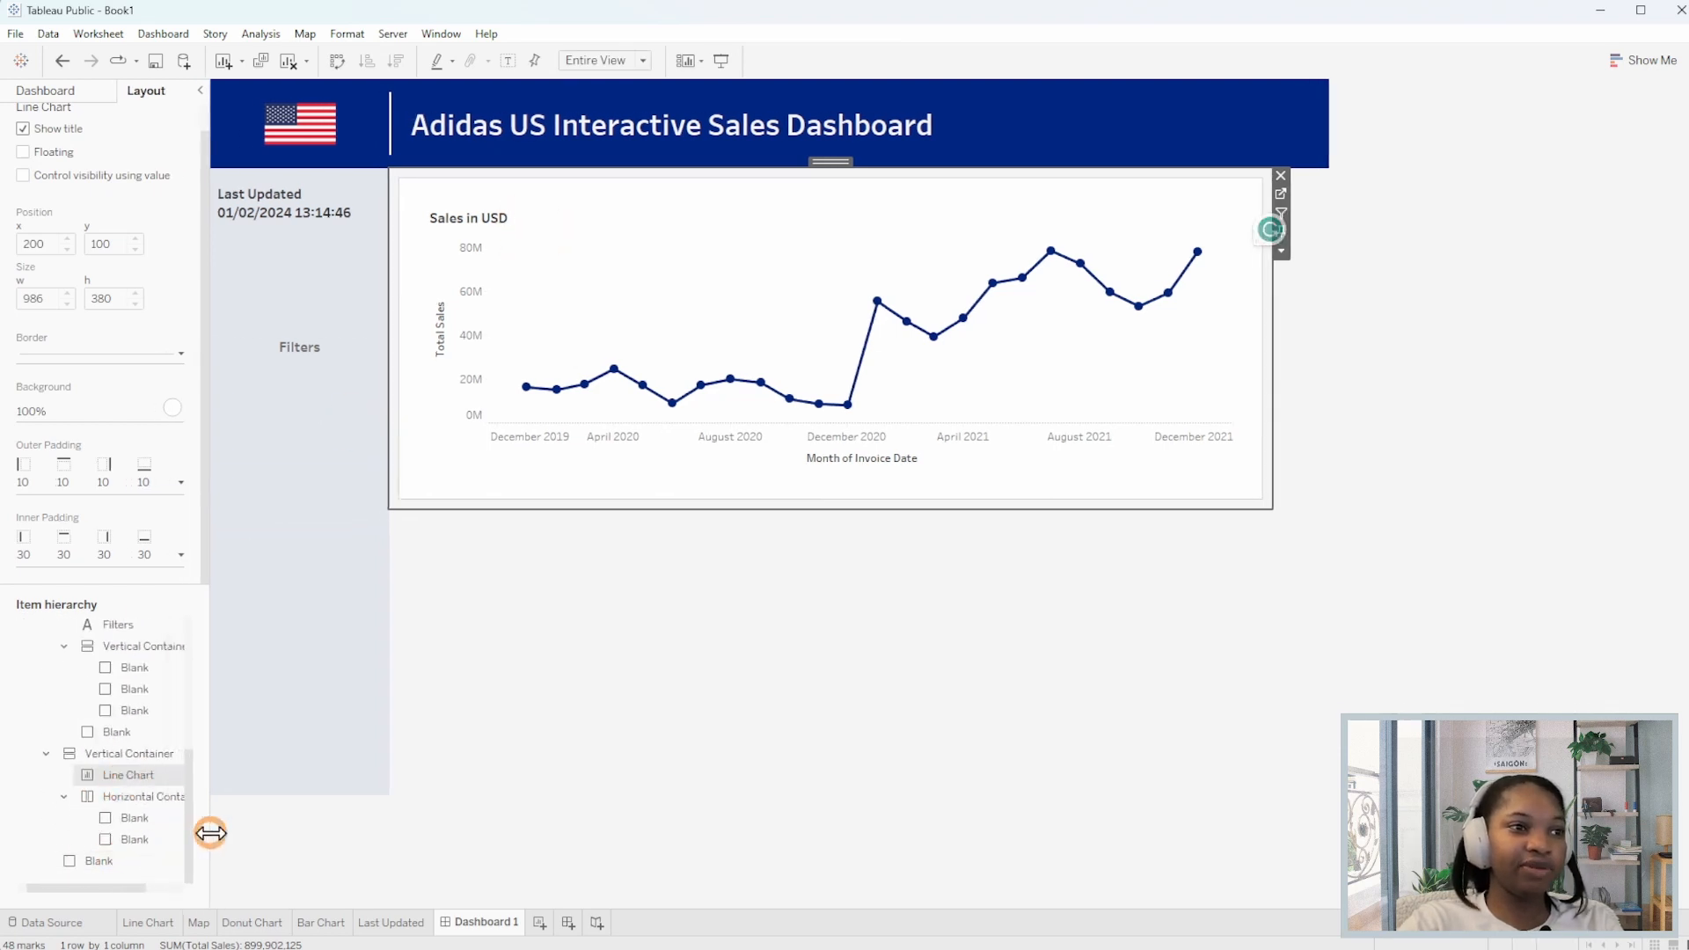
{"action": "left_click", "coordinate": [141, 802]}
{"action": "left_click", "coordinate": [114, 859]}
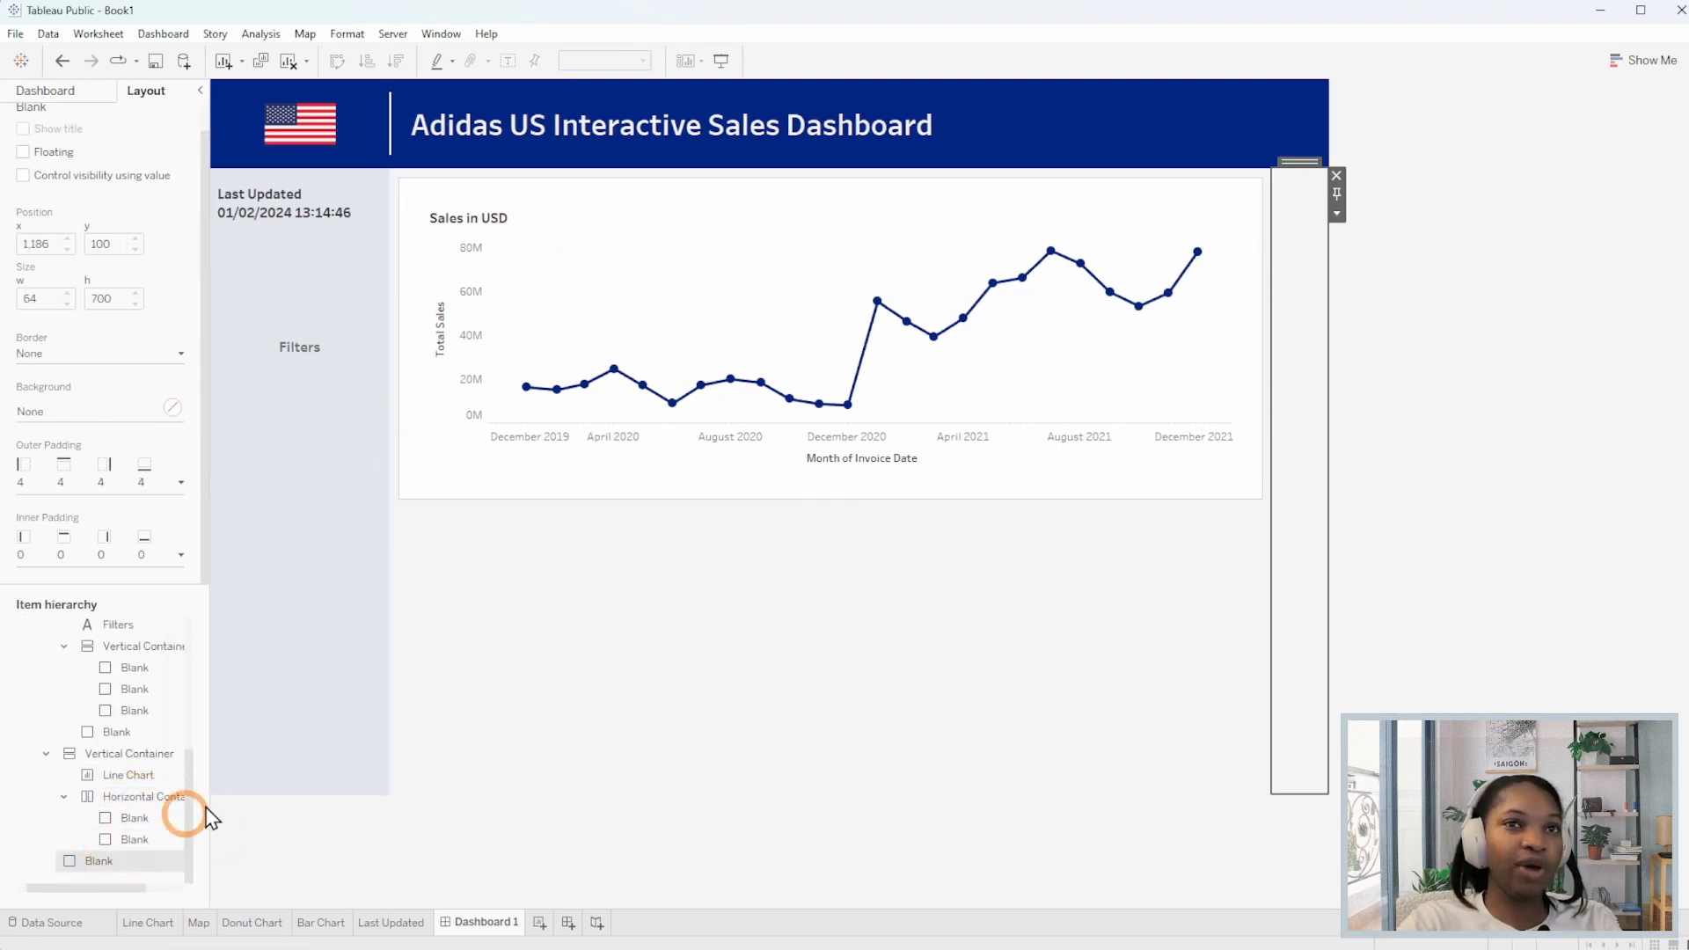
{"action": "scroll", "coordinate": [124, 800], "scroll_direction": "up", "scroll_amount": 5}
{"action": "scroll", "coordinate": [124, 793], "scroll_direction": "down", "scroll_amount": 5}
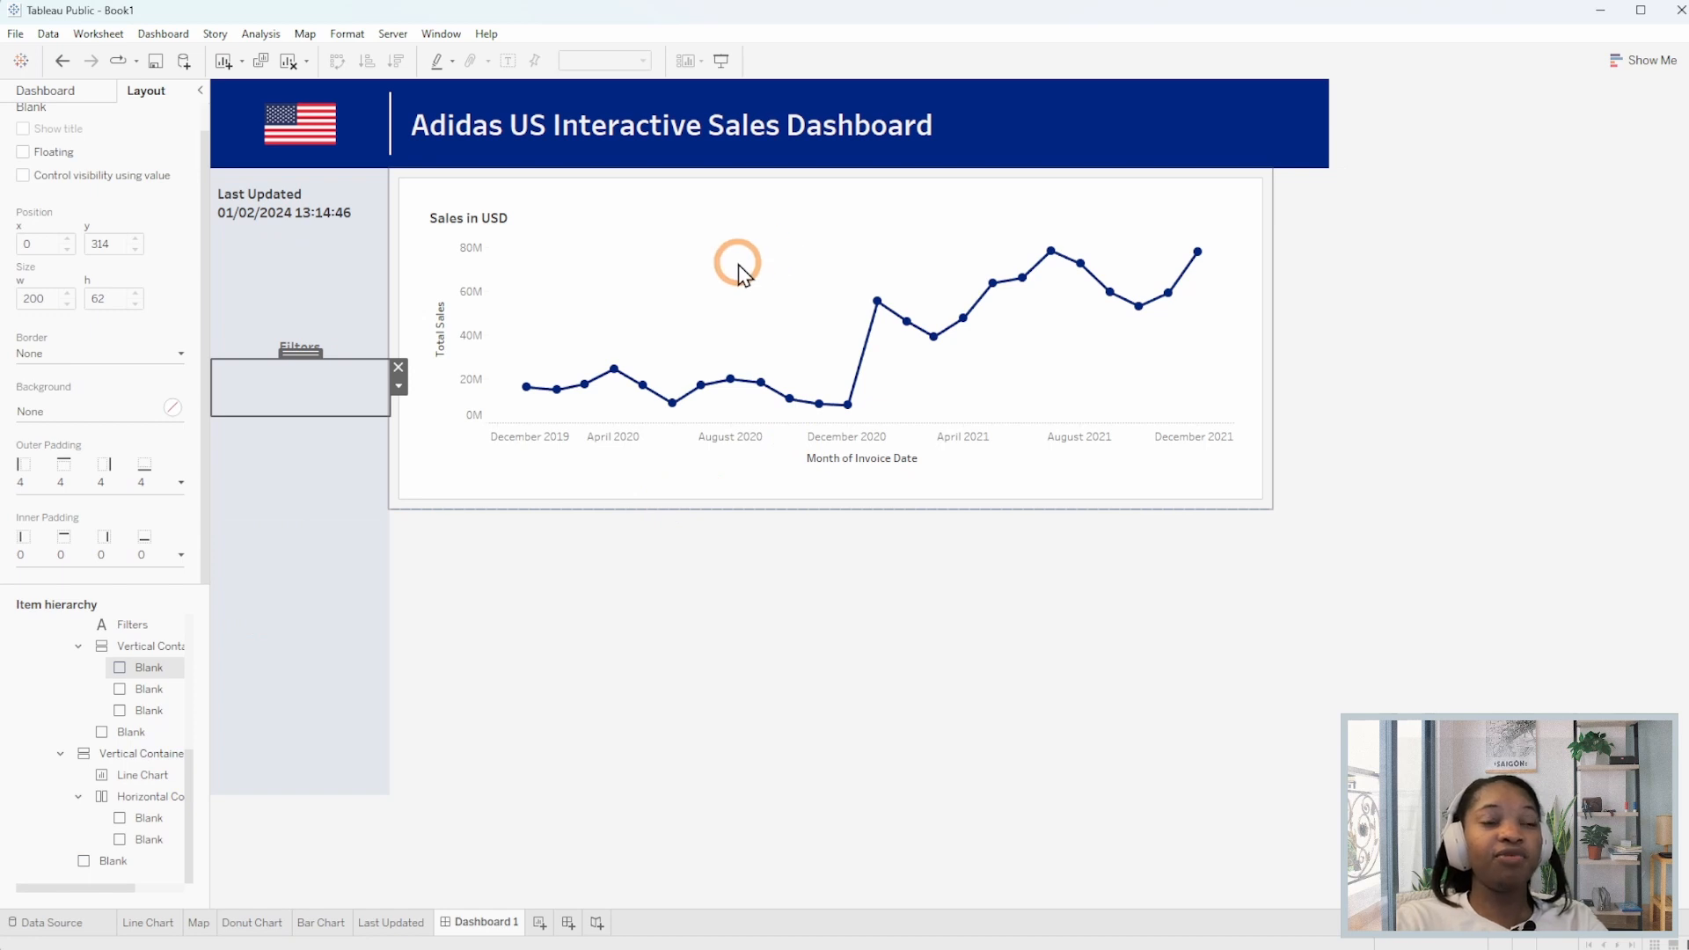
Show the Line Chart's Year of Invoice Date filter on the dashboard.
{"action": "left_click", "coordinate": [737, 263]}
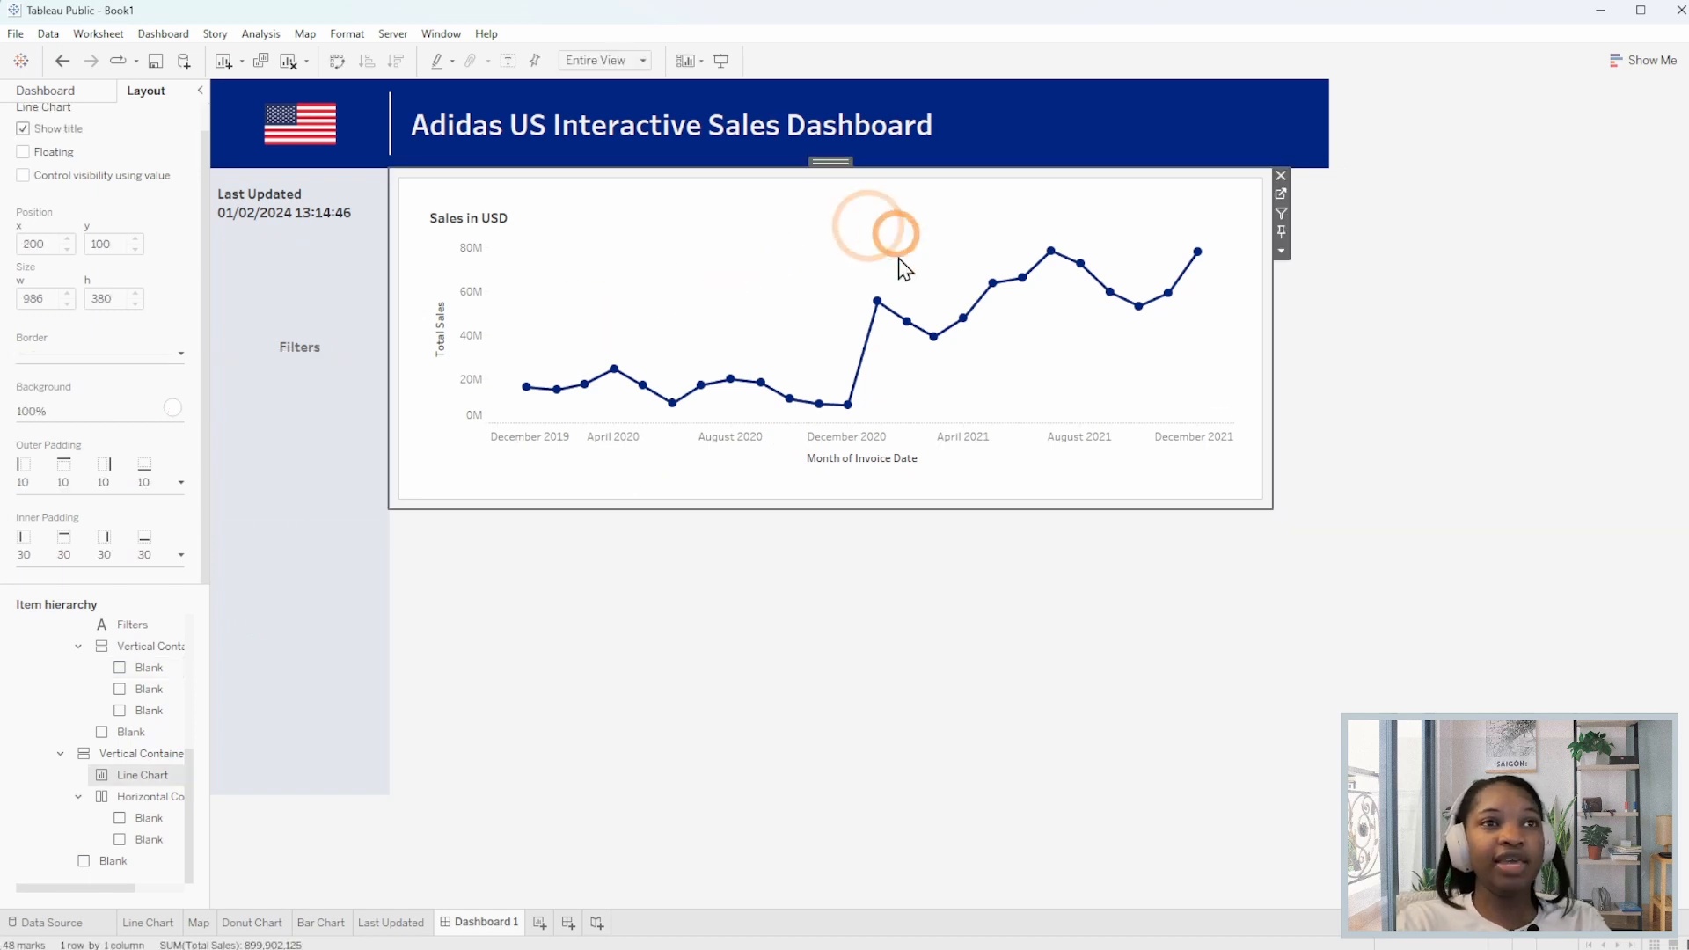
{"action": "left_click", "coordinate": [1282, 254]}
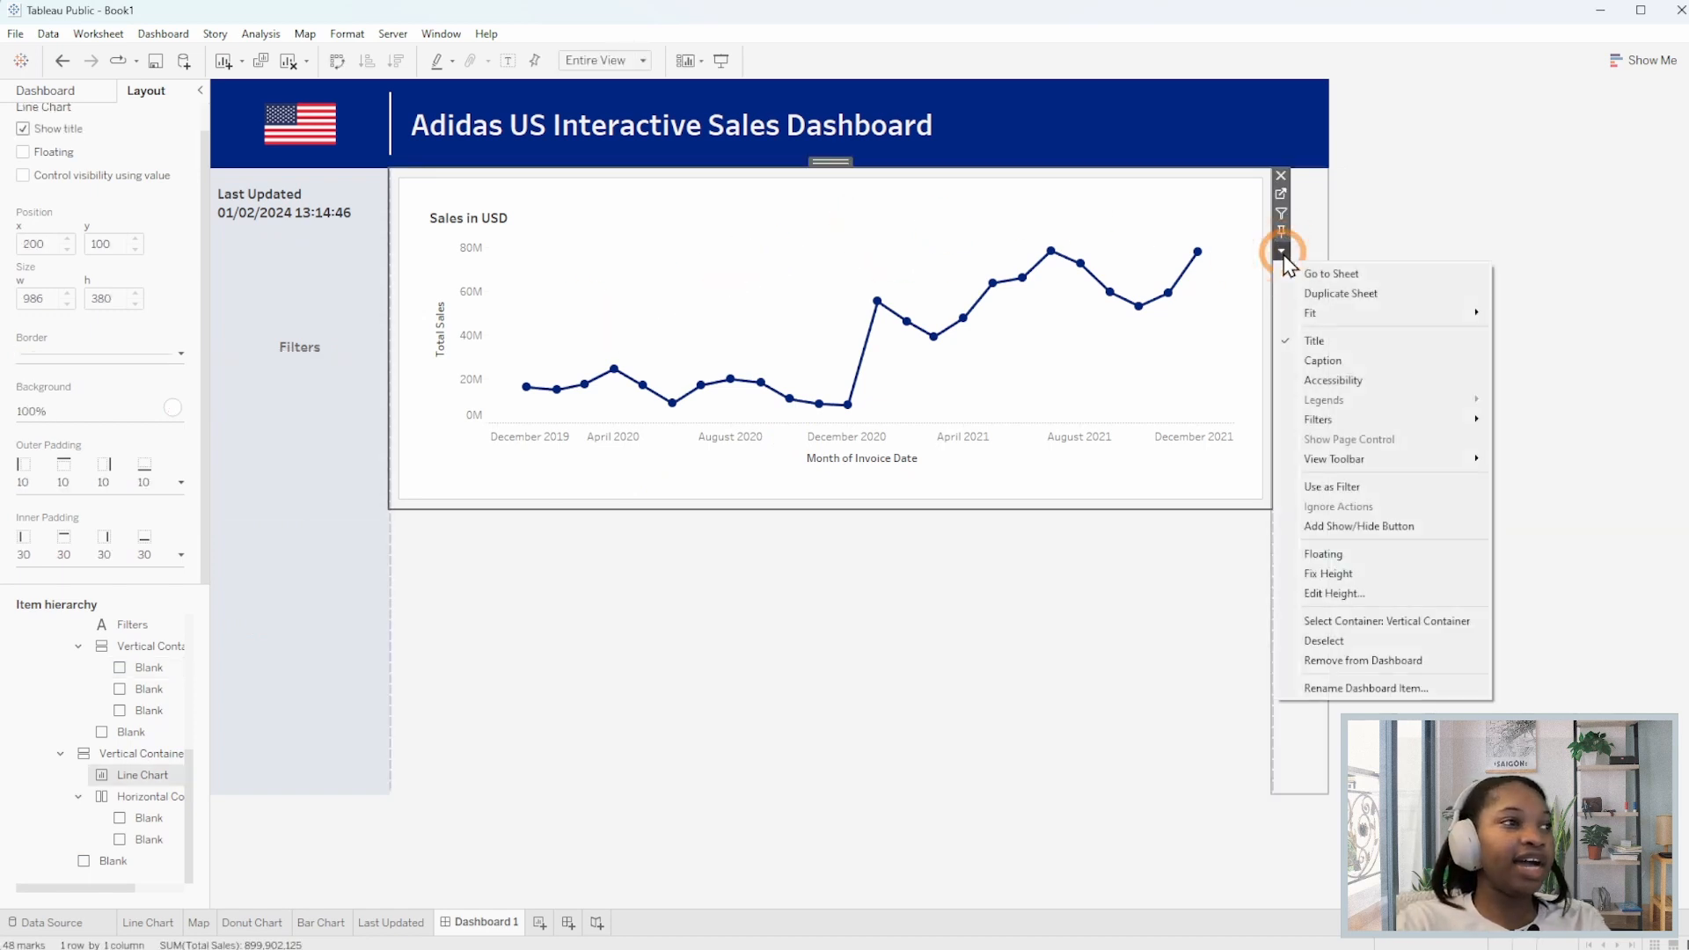
{"action": "mouse_move", "coordinate": [1311, 421]}
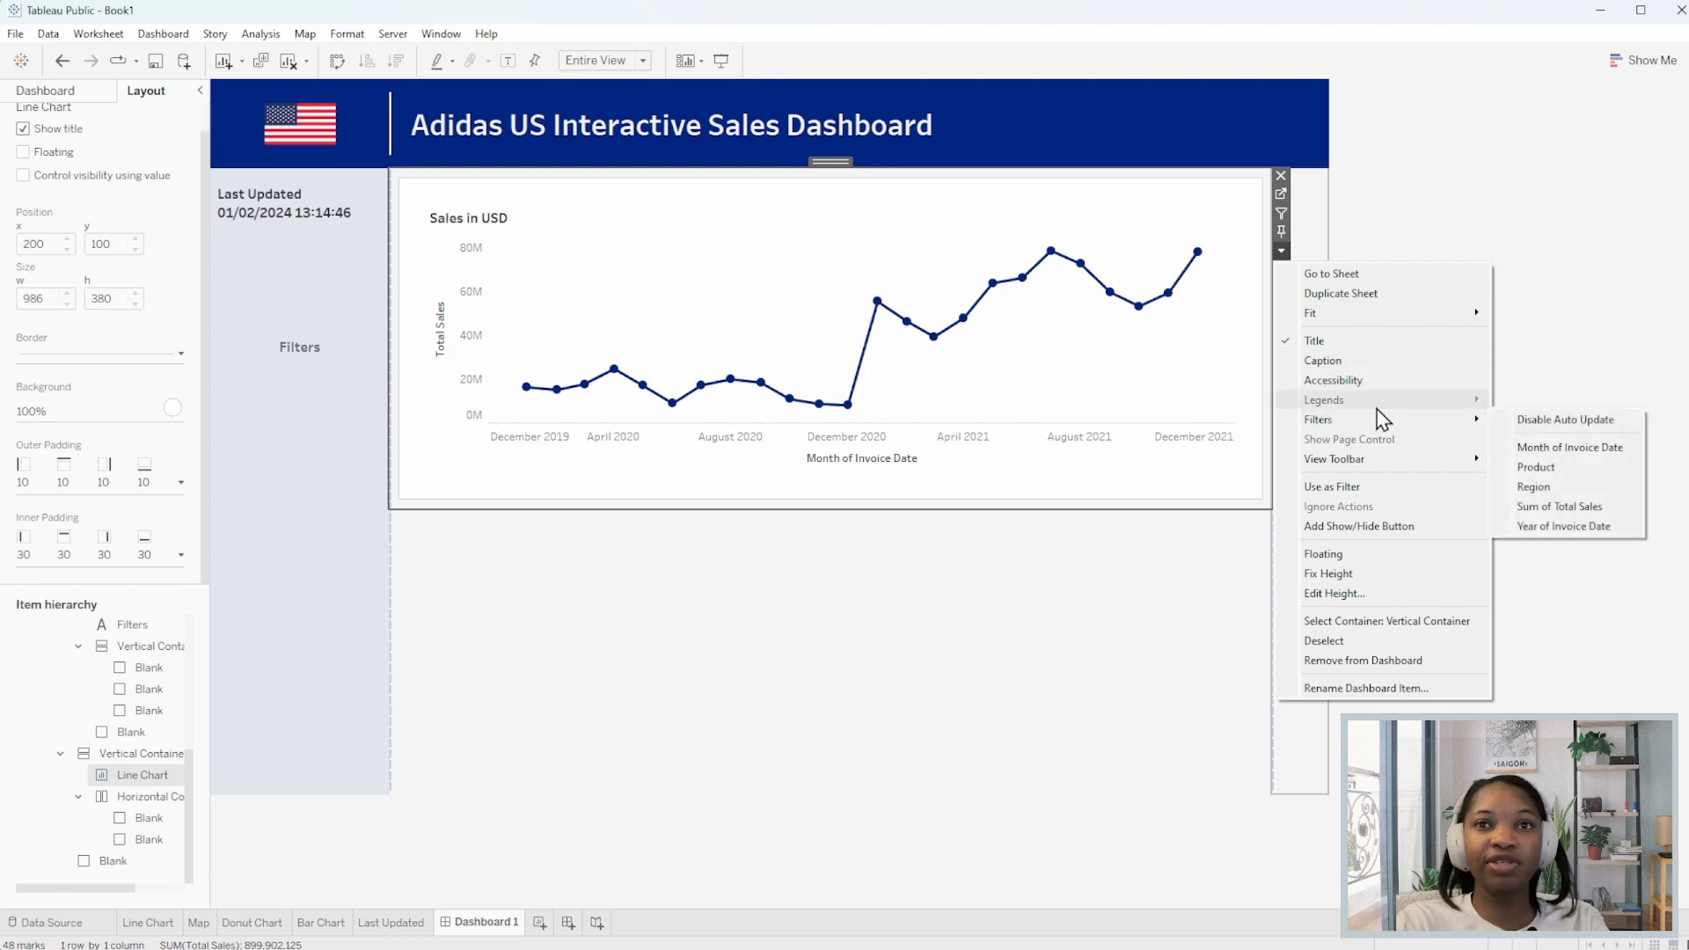
{"action": "left_click", "coordinate": [1556, 524]}
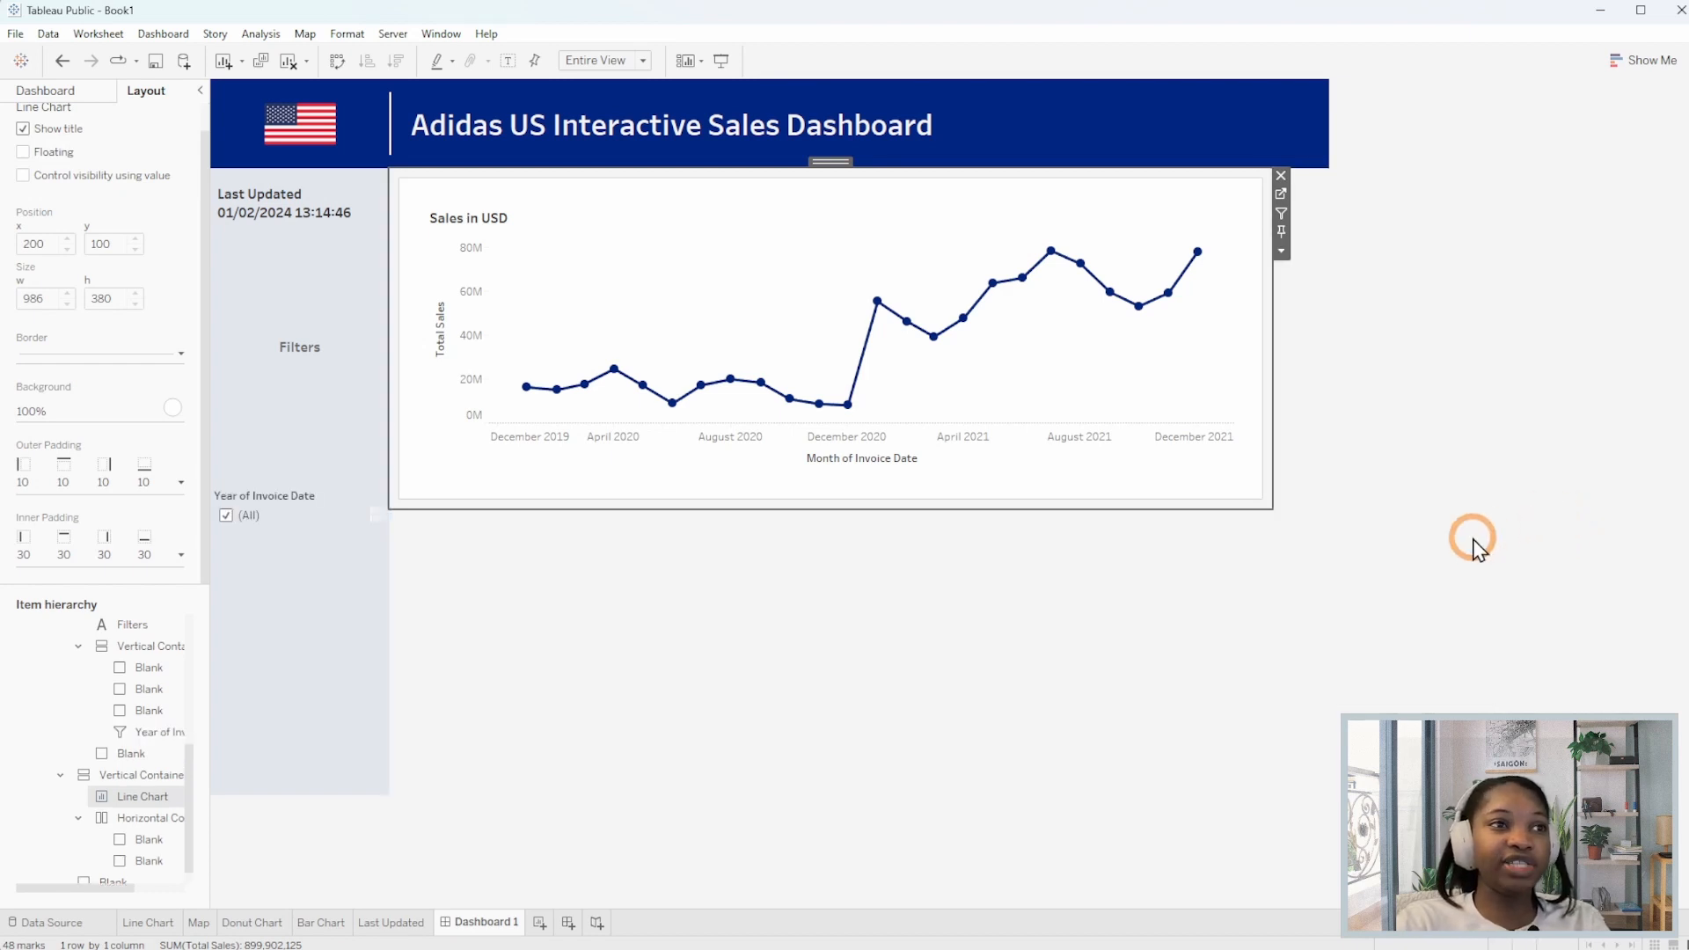
Change the Year of Invoice Date filter in the filter column to a single-value dropdown.
{"action": "left_click", "coordinate": [331, 514]}
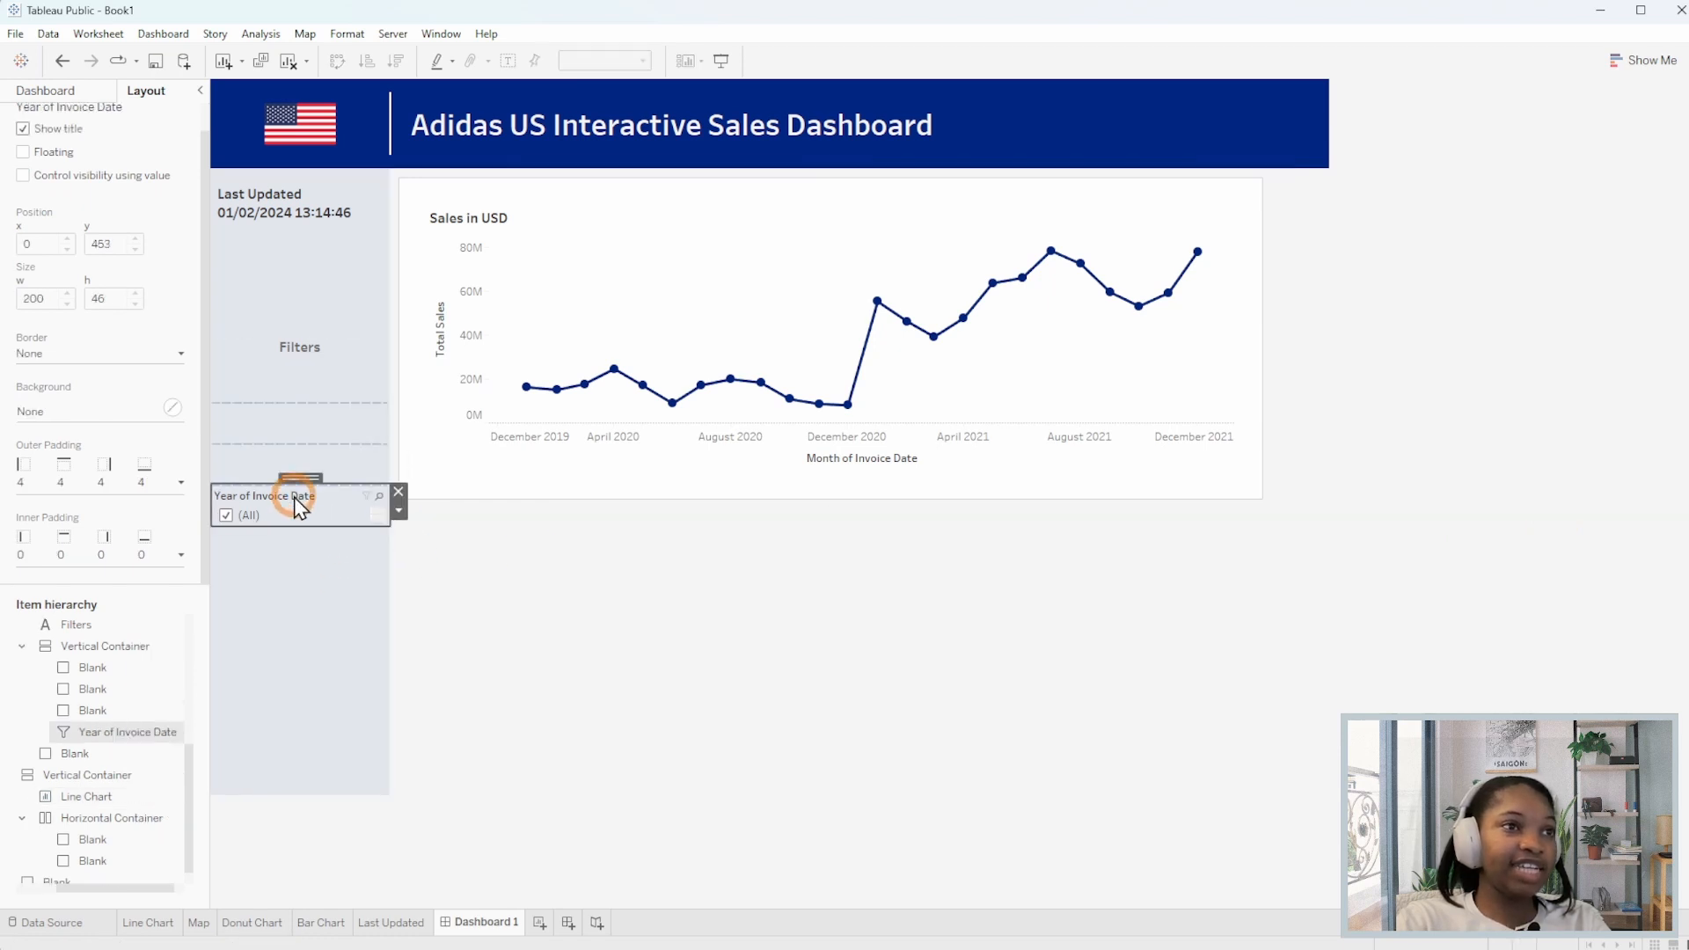
{"action": "double_click", "coordinate": [306, 482]}
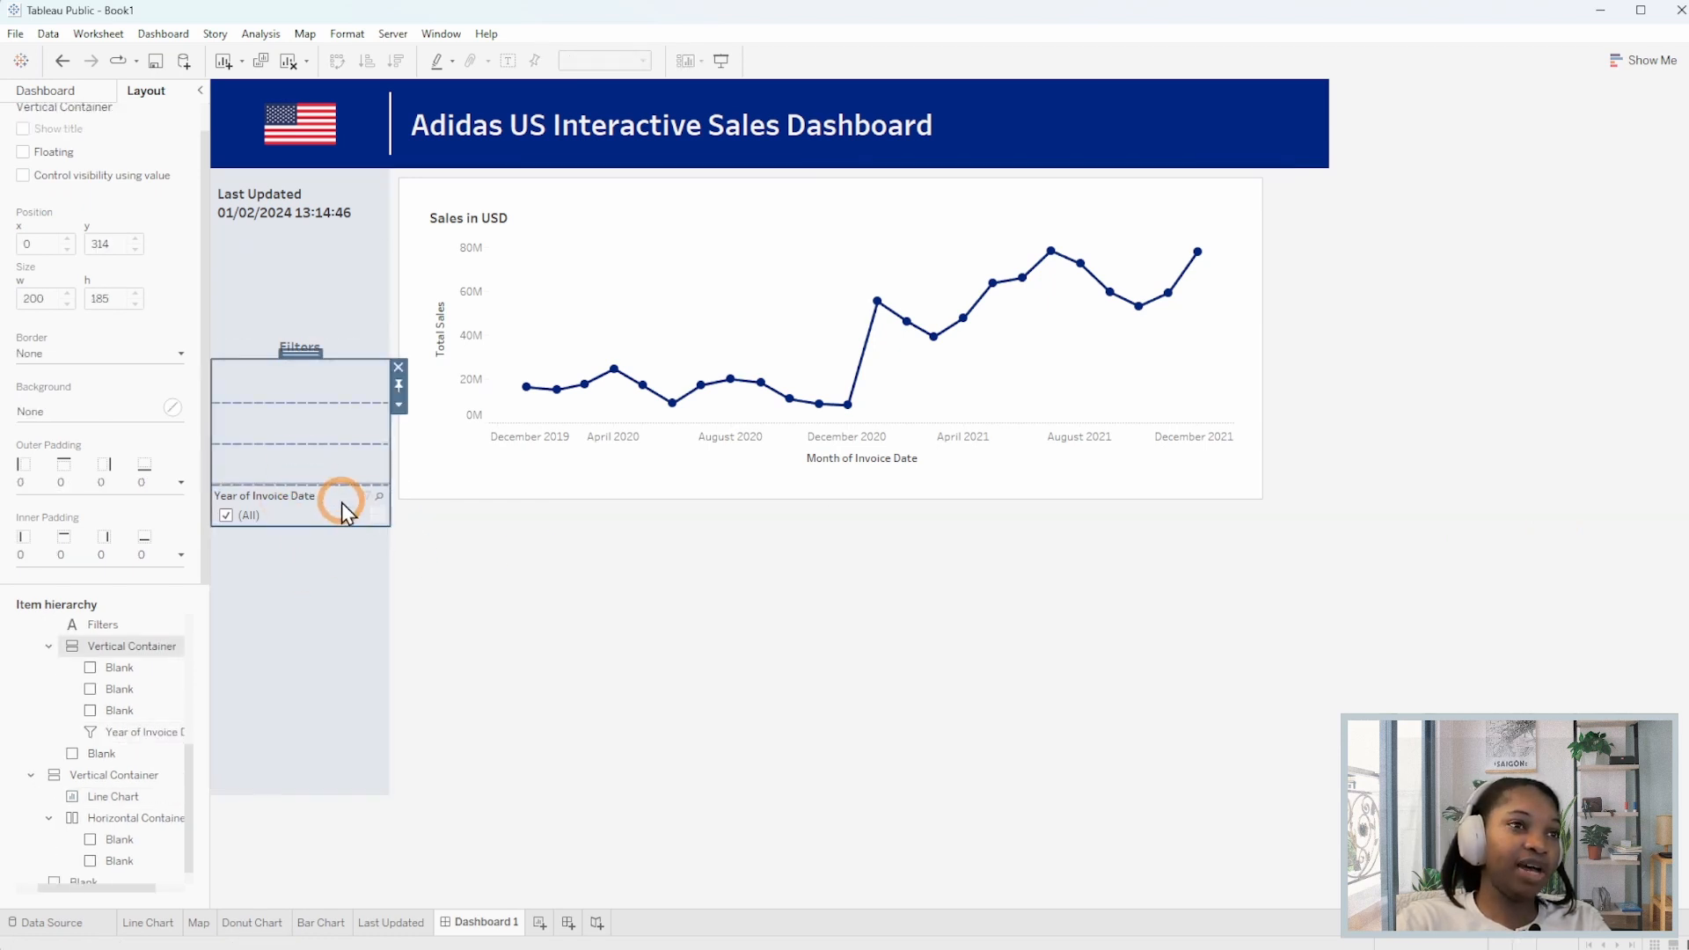
{"action": "left_click", "coordinate": [308, 503]}
{"action": "left_click", "coordinate": [398, 511]}
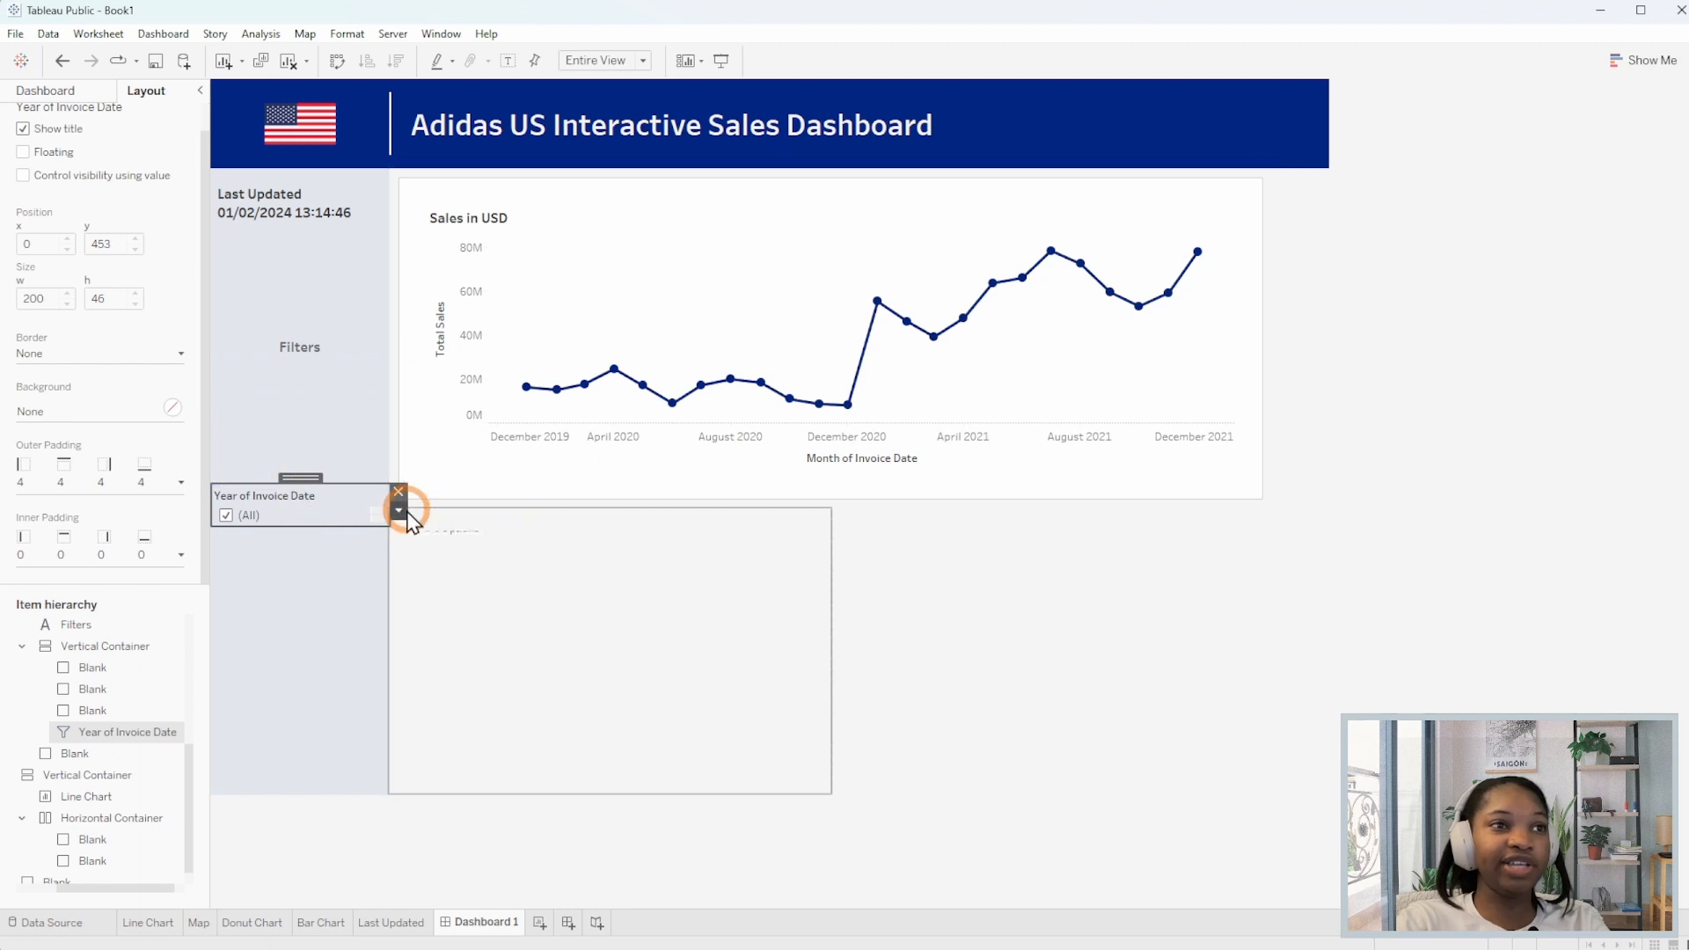
{"action": "left_click", "coordinate": [528, 688]}
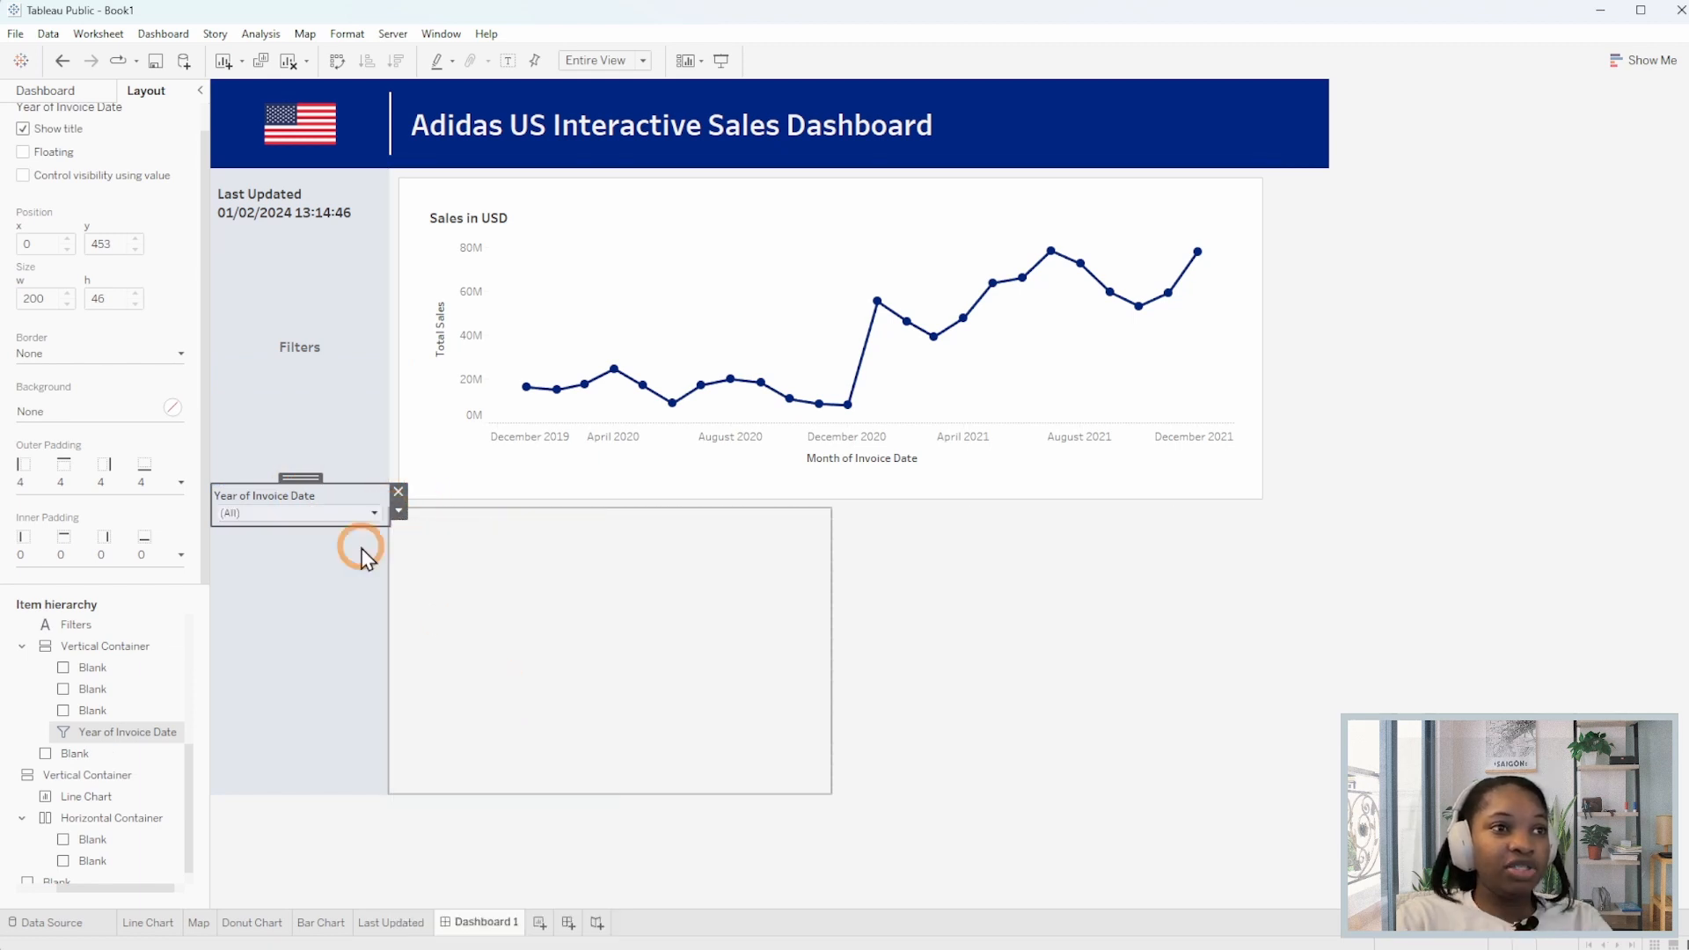
{"action": "left_click_drag", "start_coordinate": [304, 493], "coordinate": [343, 461]}
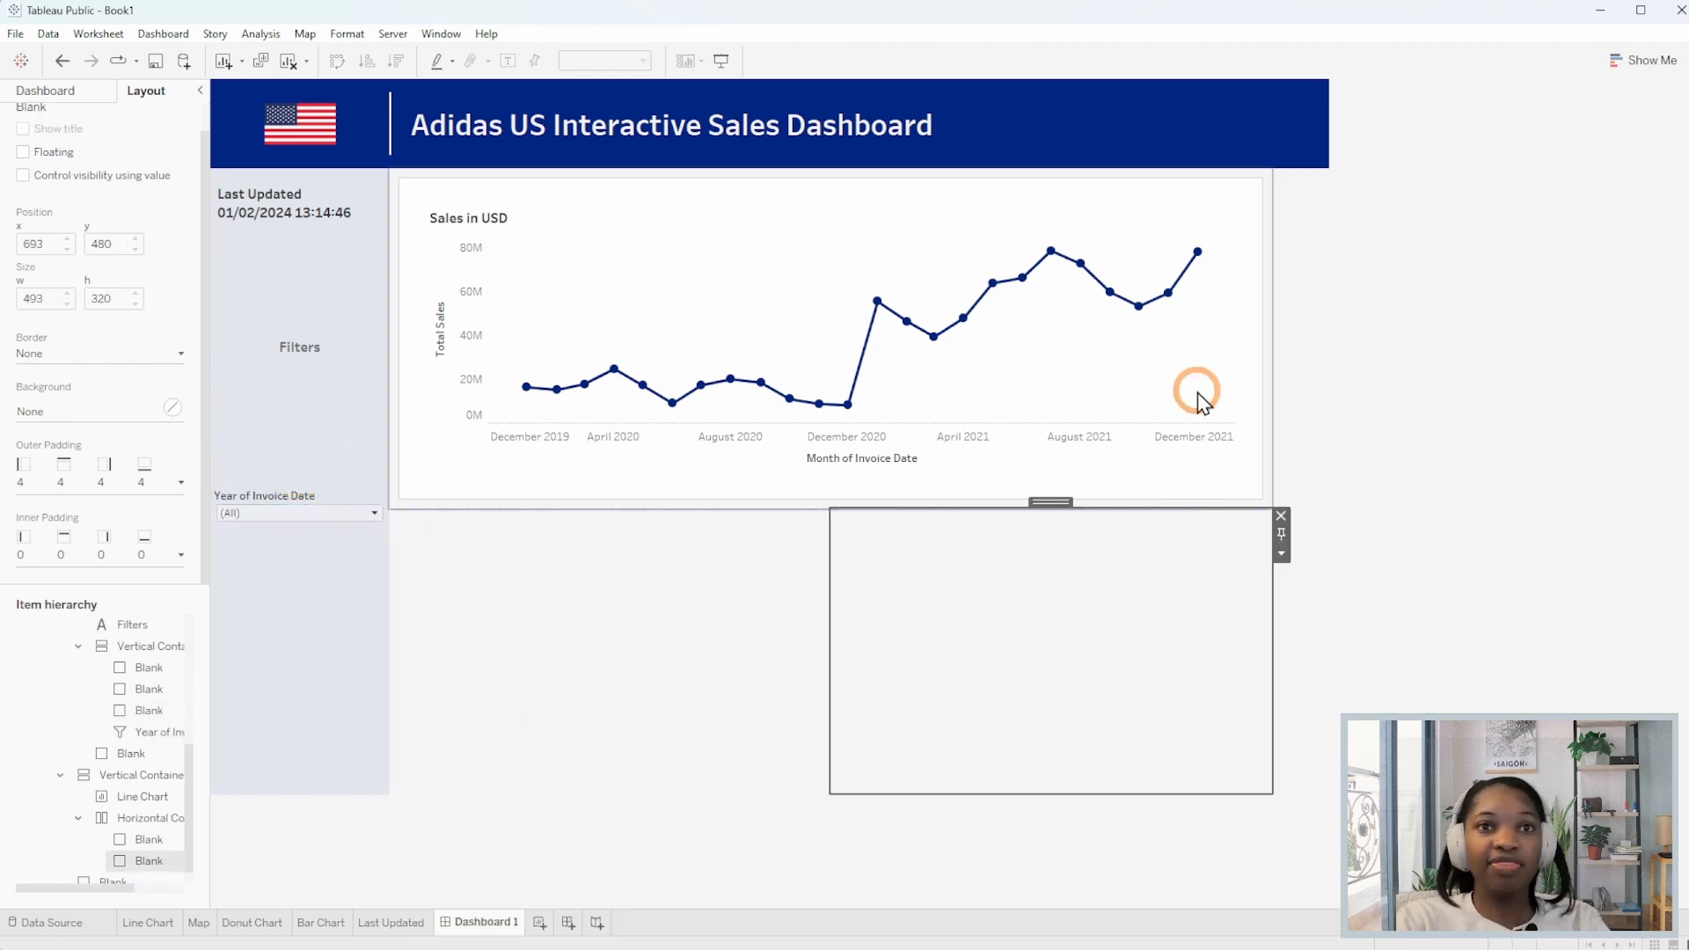
Show the Line Chart's Region and Product filters in the filter column.
{"action": "left_click", "coordinate": [1201, 290]}
{"action": "left_click", "coordinate": [1281, 253]}
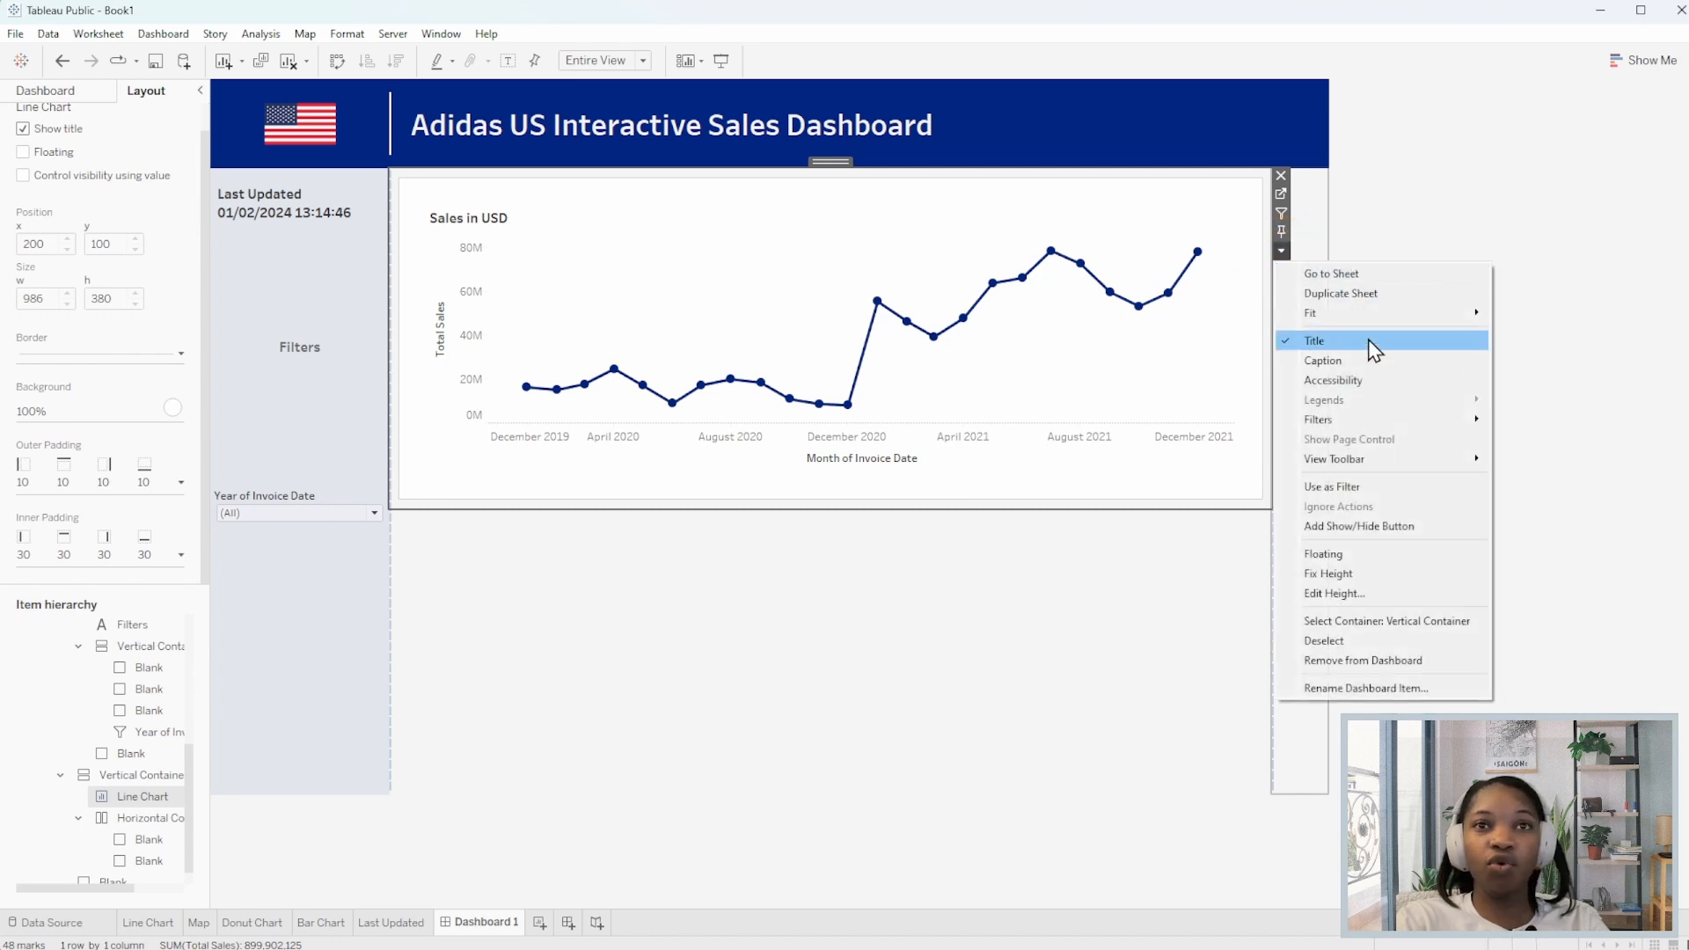
{"action": "left_click", "coordinate": [1548, 498]}
{"action": "left_click", "coordinate": [1281, 252]}
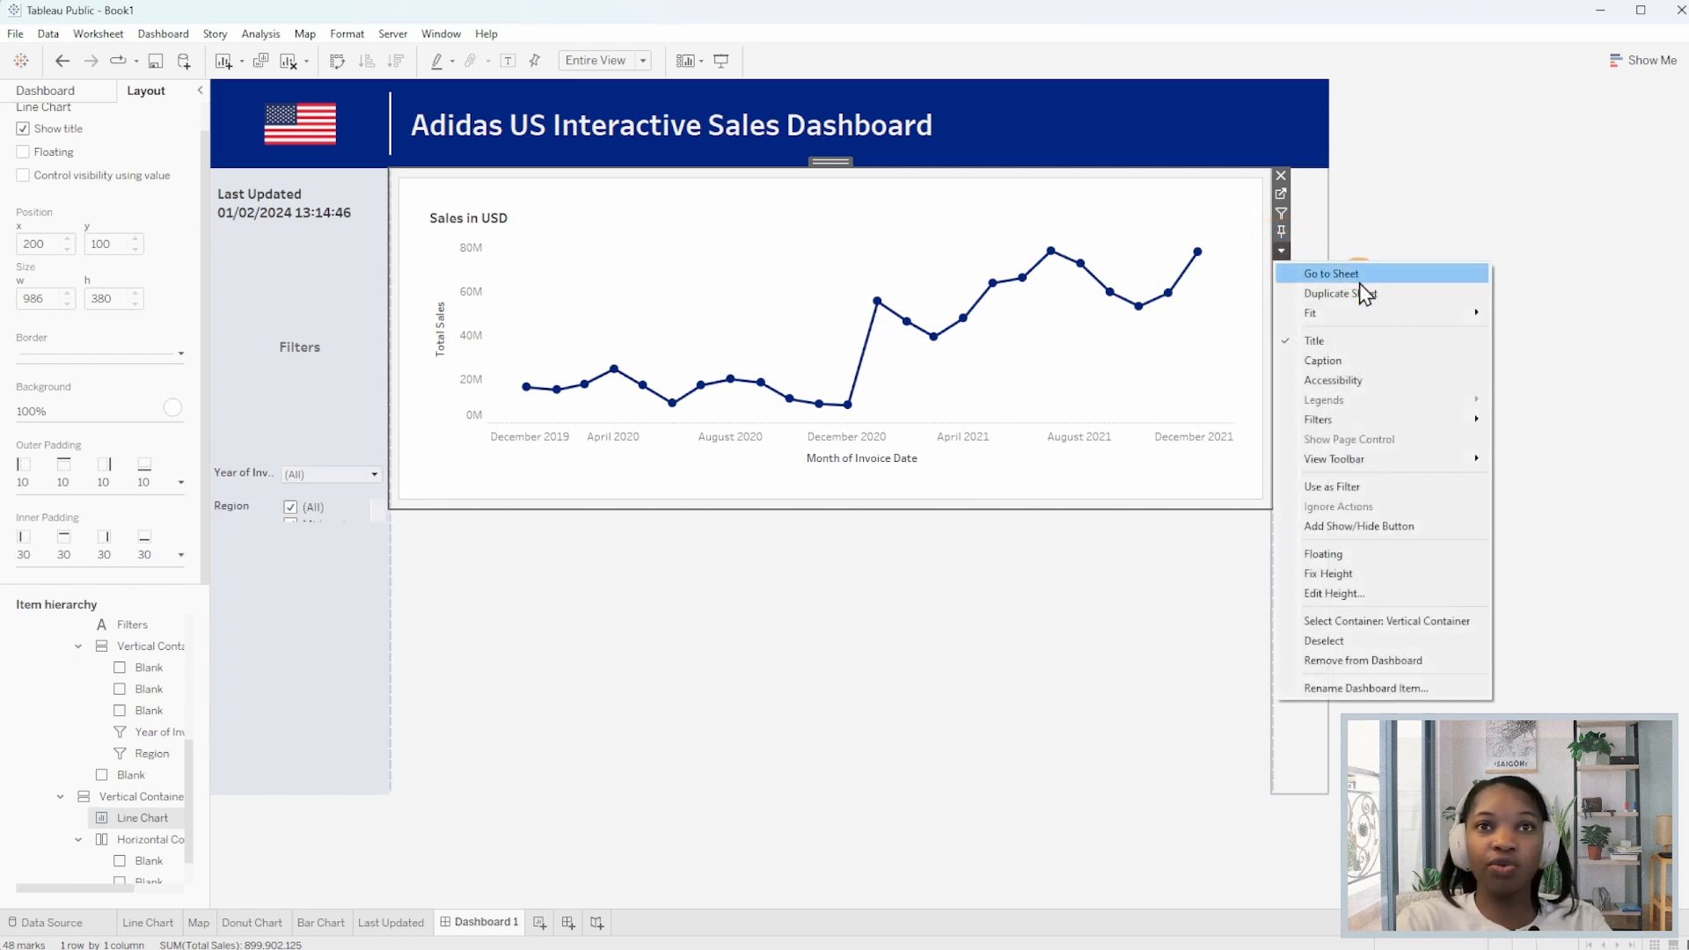
{"action": "mouse_move", "coordinate": [1346, 422]}
{"action": "left_click", "coordinate": [1575, 467]}
Remove the three blanks above the filters in the Filters vertical container.
{"action": "left_click", "coordinate": [321, 406]}
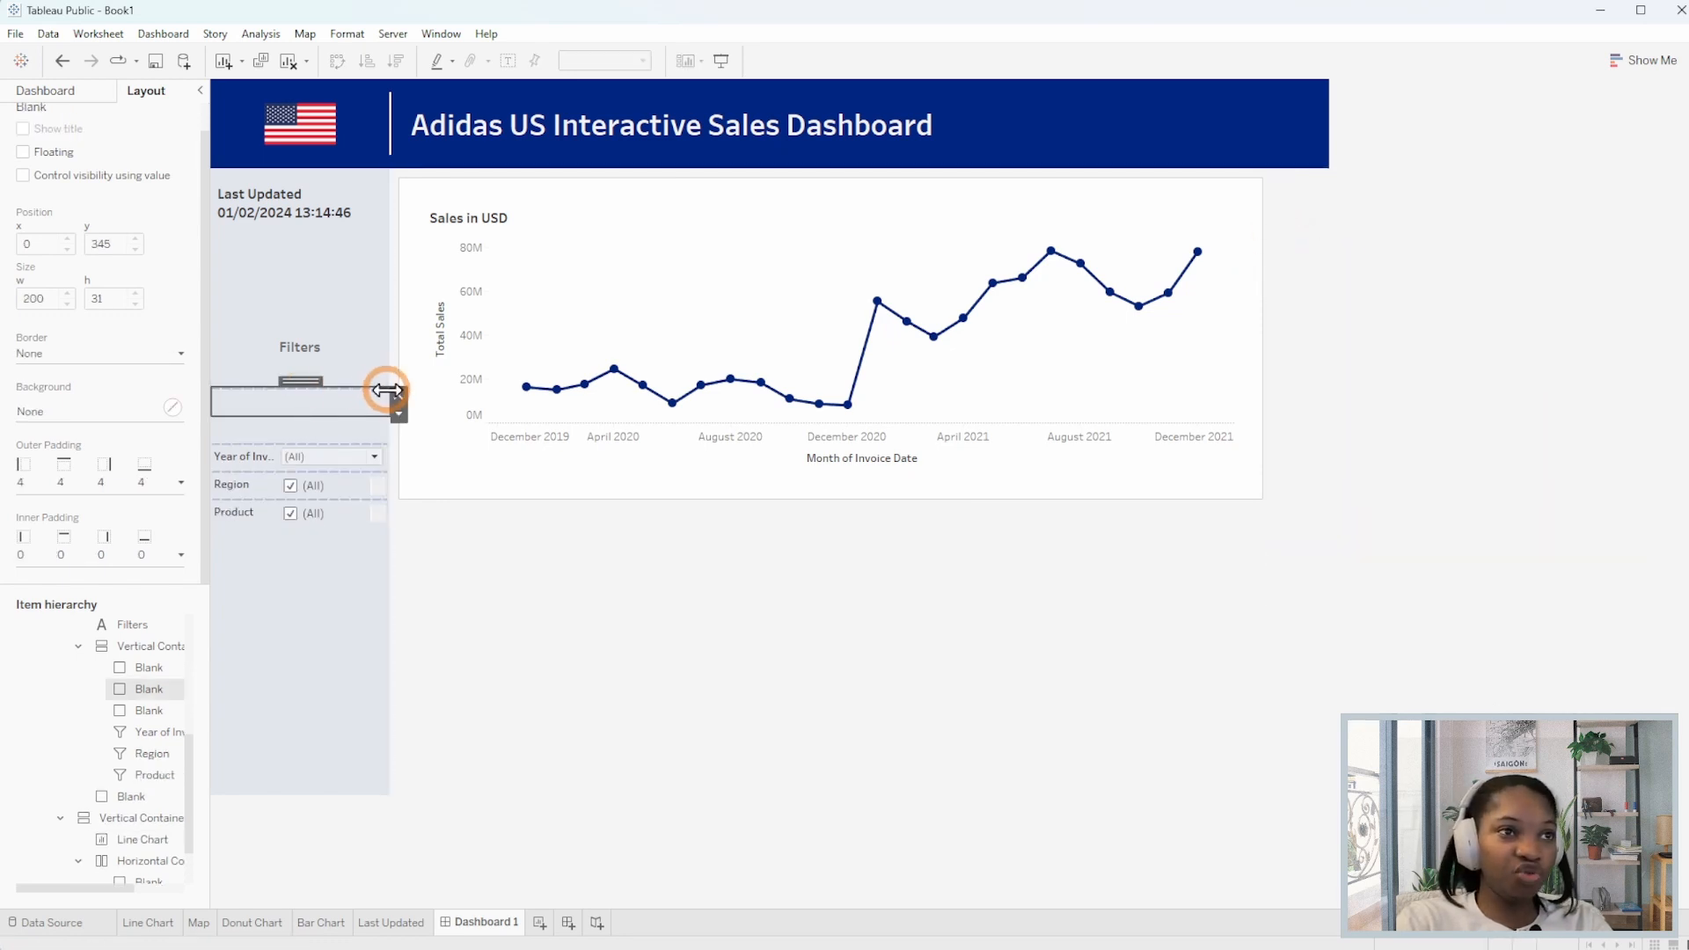
{"action": "left_click", "coordinate": [397, 395]}
{"action": "left_click", "coordinate": [345, 403]}
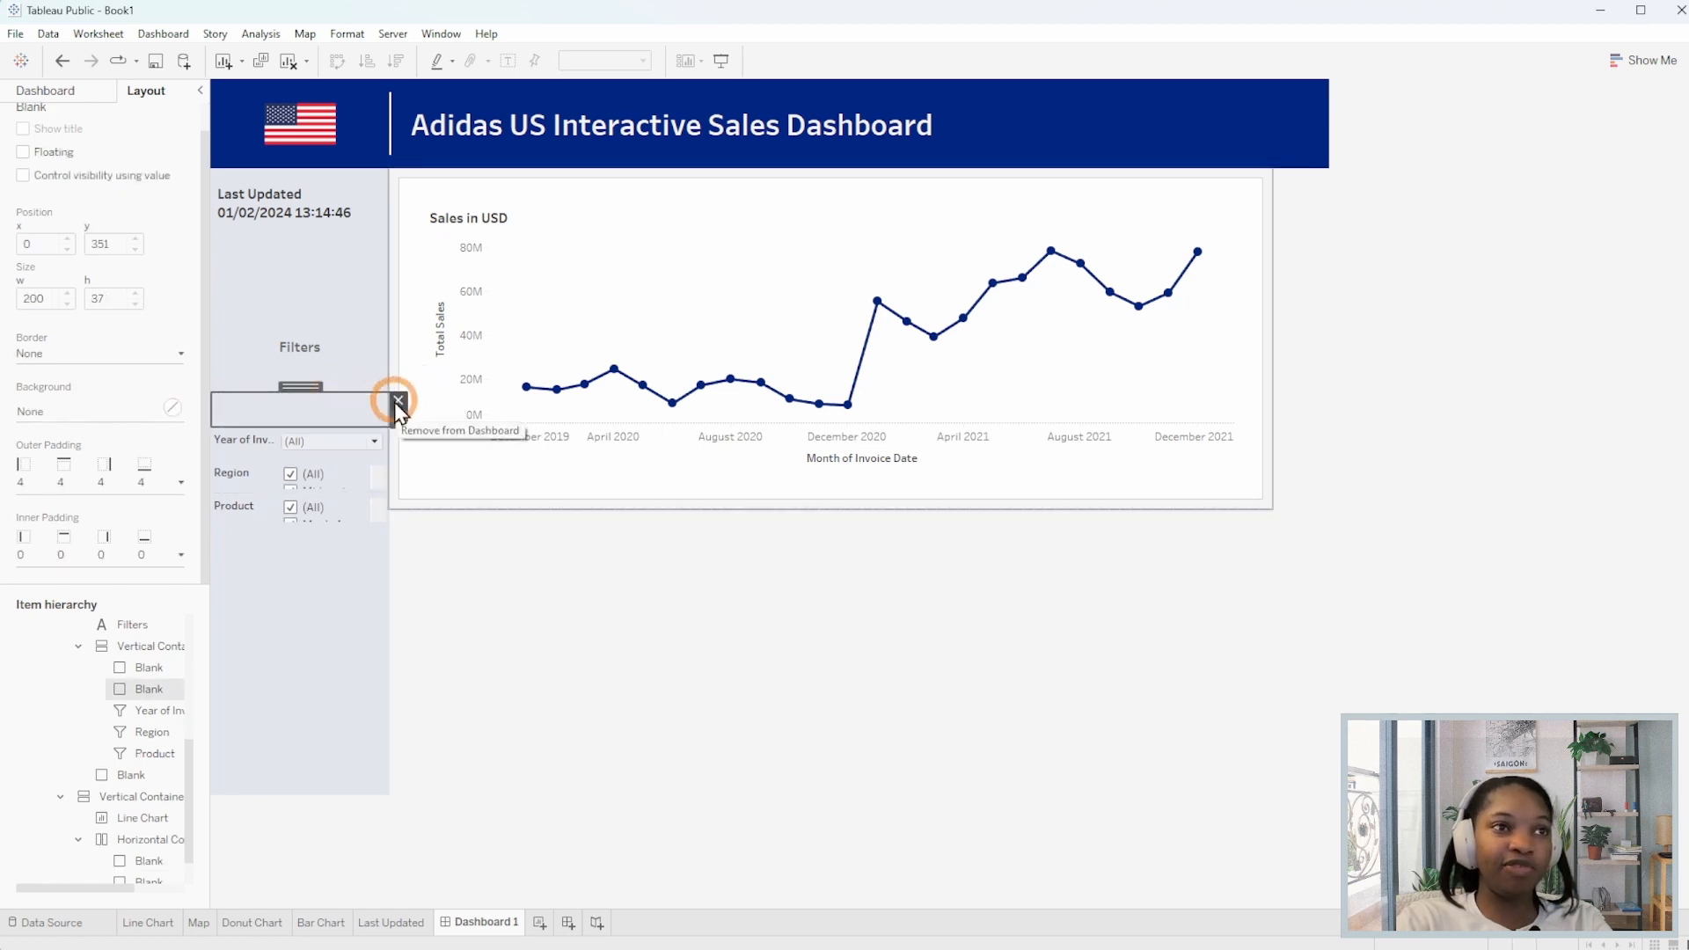
{"action": "left_click", "coordinate": [397, 401]}
{"action": "left_click", "coordinate": [345, 397]}
{"action": "left_click", "coordinate": [396, 367]}
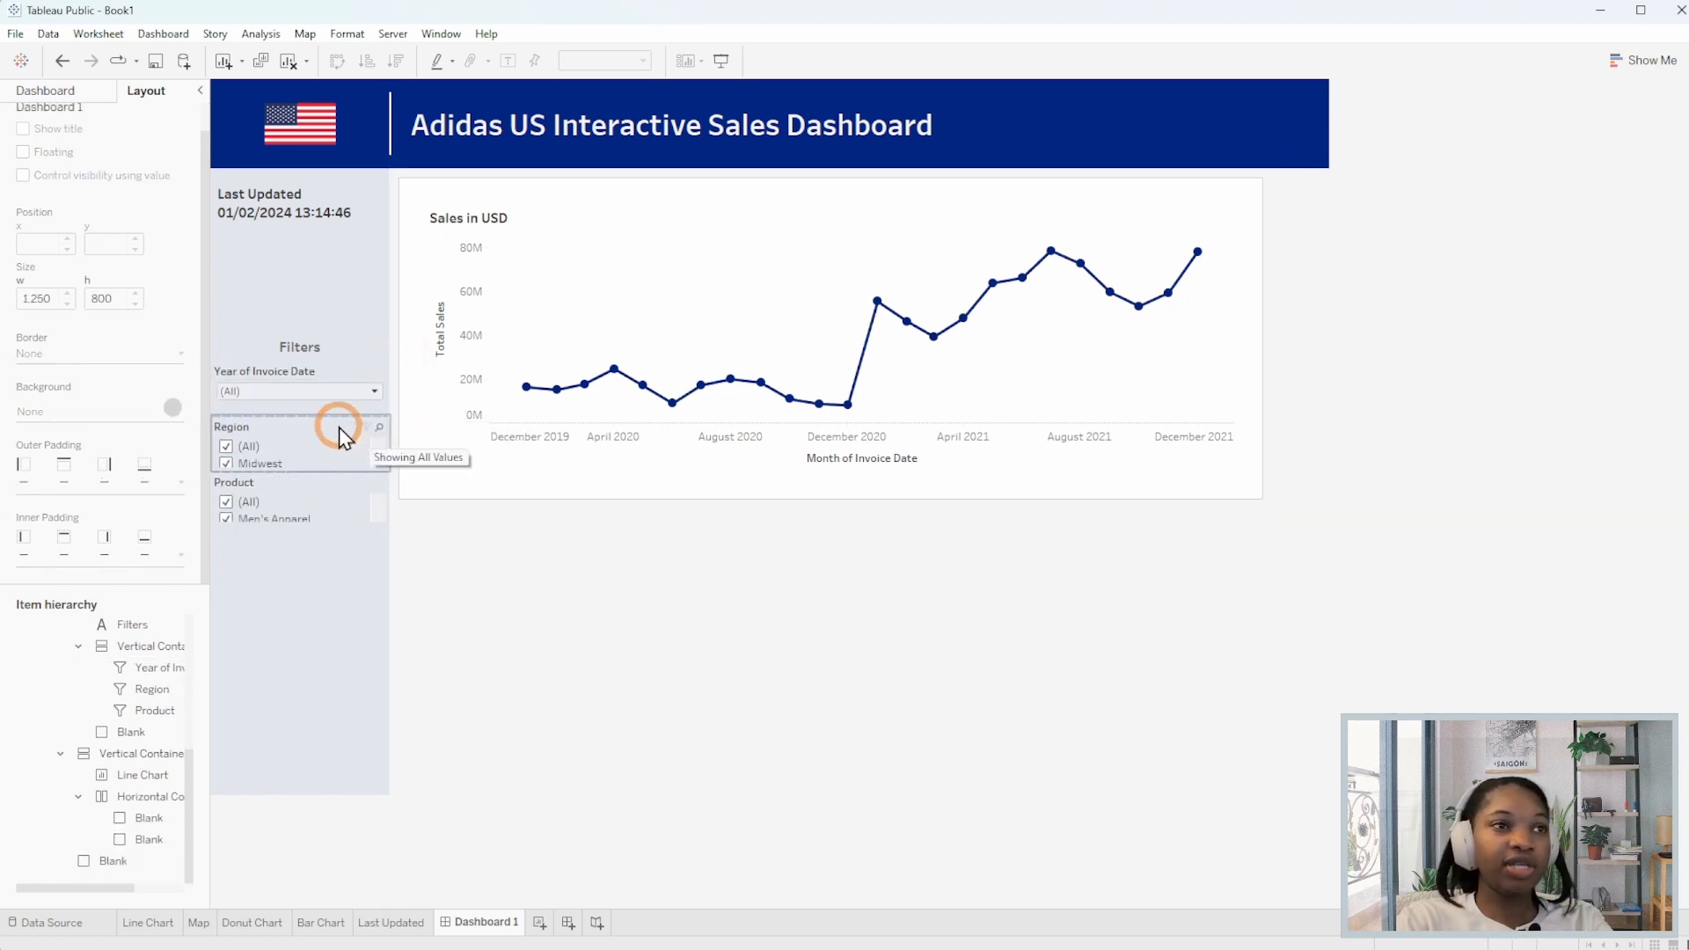
Change the Region and Product filters to Multiple Values (dropdown) and check the Region list's options.
{"action": "left_click", "coordinate": [339, 428]}
{"action": "left_click", "coordinate": [399, 442]}
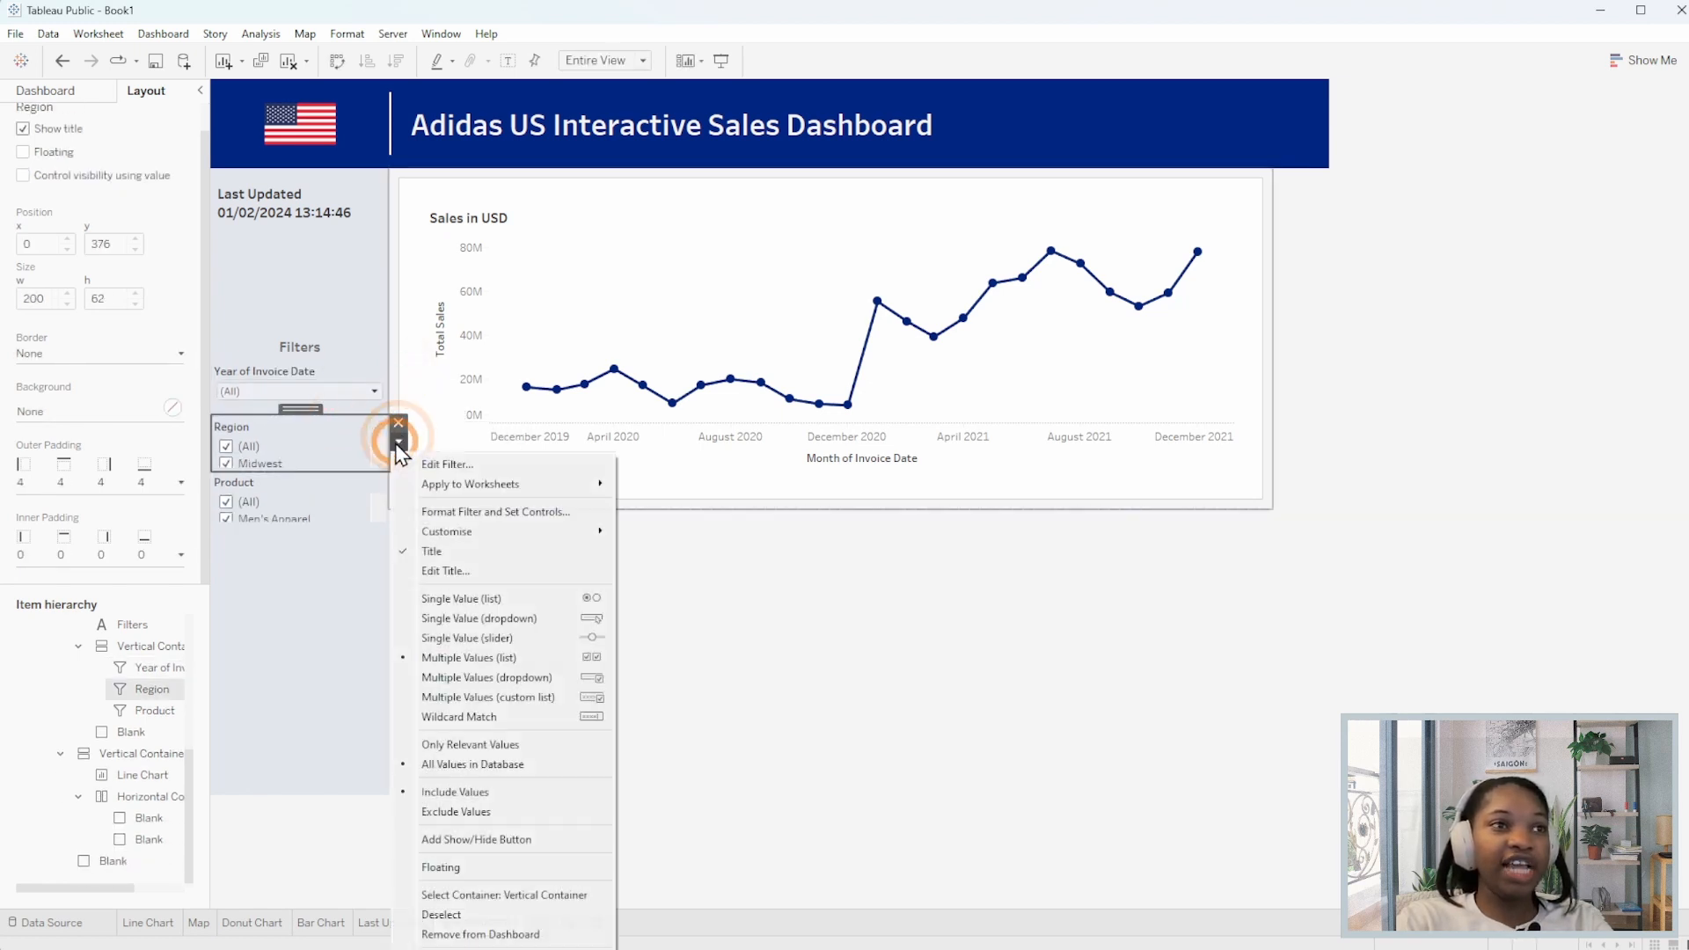
{"action": "left_click", "coordinate": [531, 677]}
{"action": "left_click", "coordinate": [264, 484]}
{"action": "left_click", "coordinate": [399, 497]}
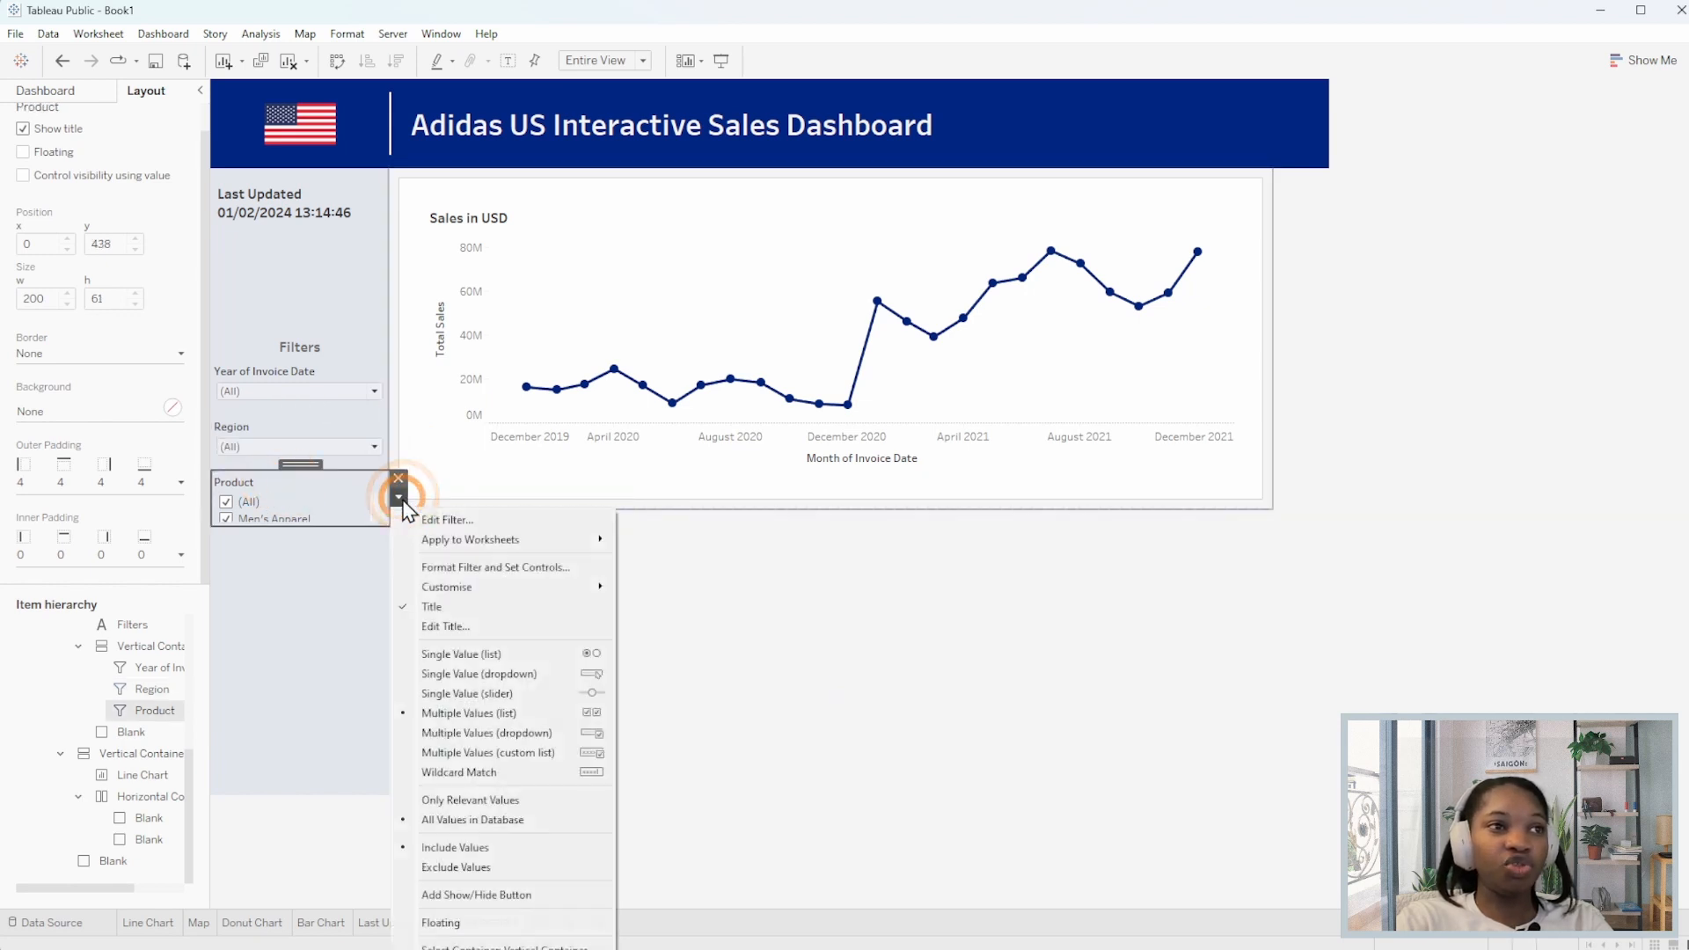
{"action": "left_click", "coordinate": [487, 733]}
{"action": "left_click", "coordinate": [370, 449]}
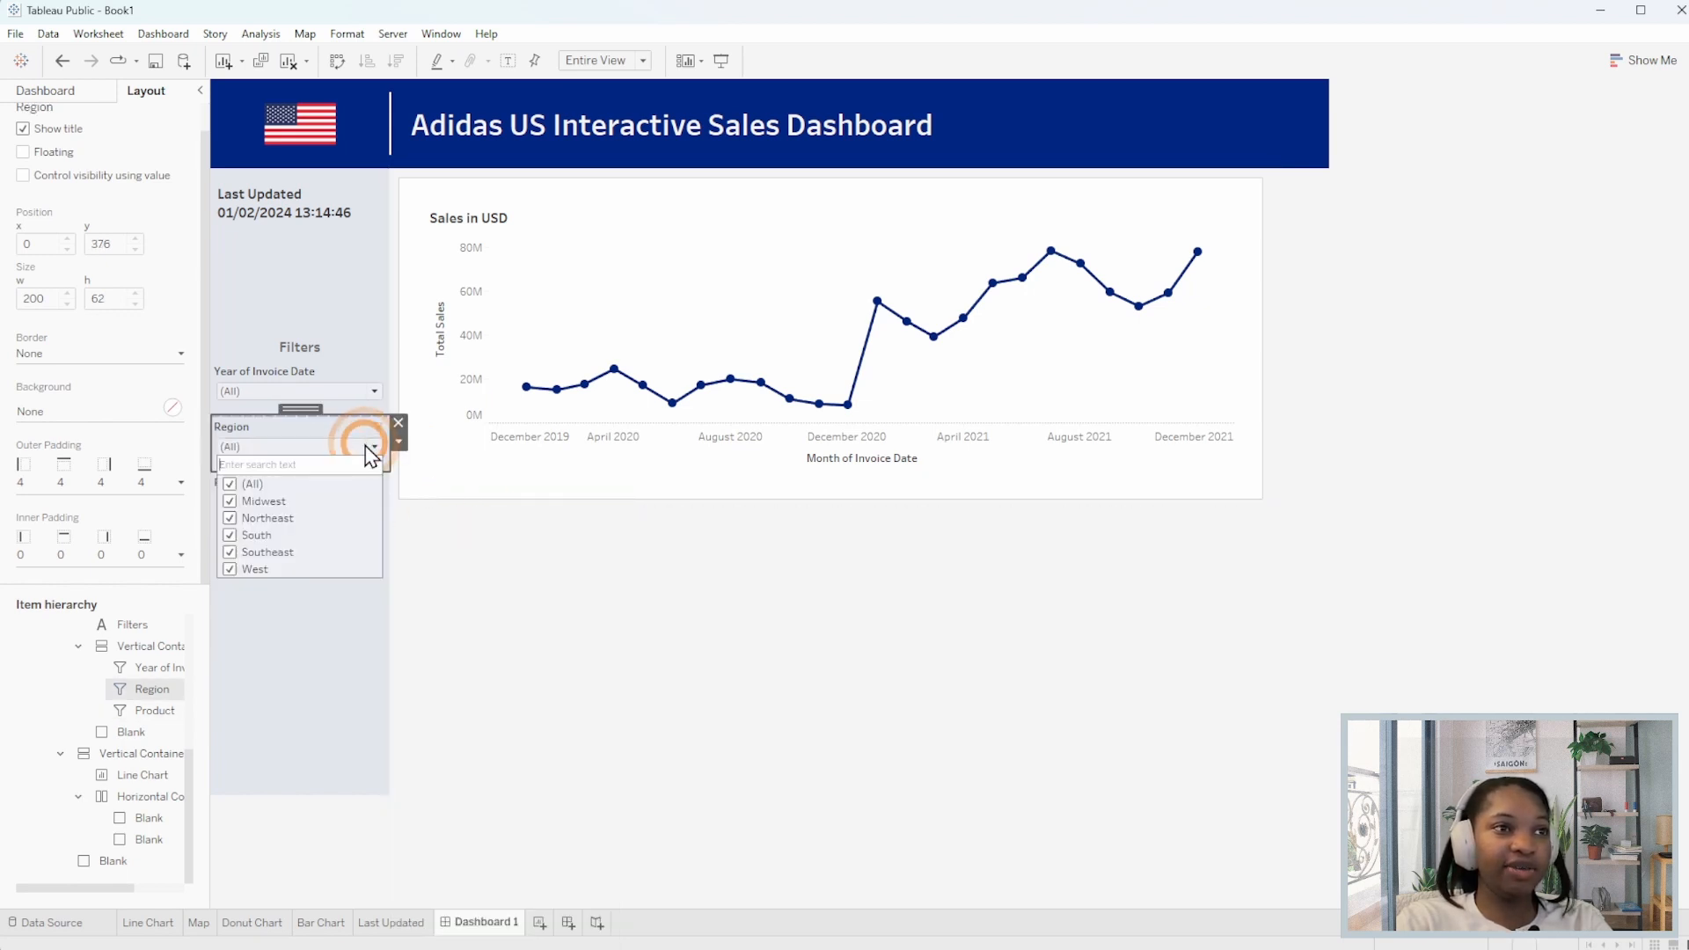
{"action": "left_click", "coordinate": [371, 443]}
{"action": "left_click", "coordinate": [364, 394]}
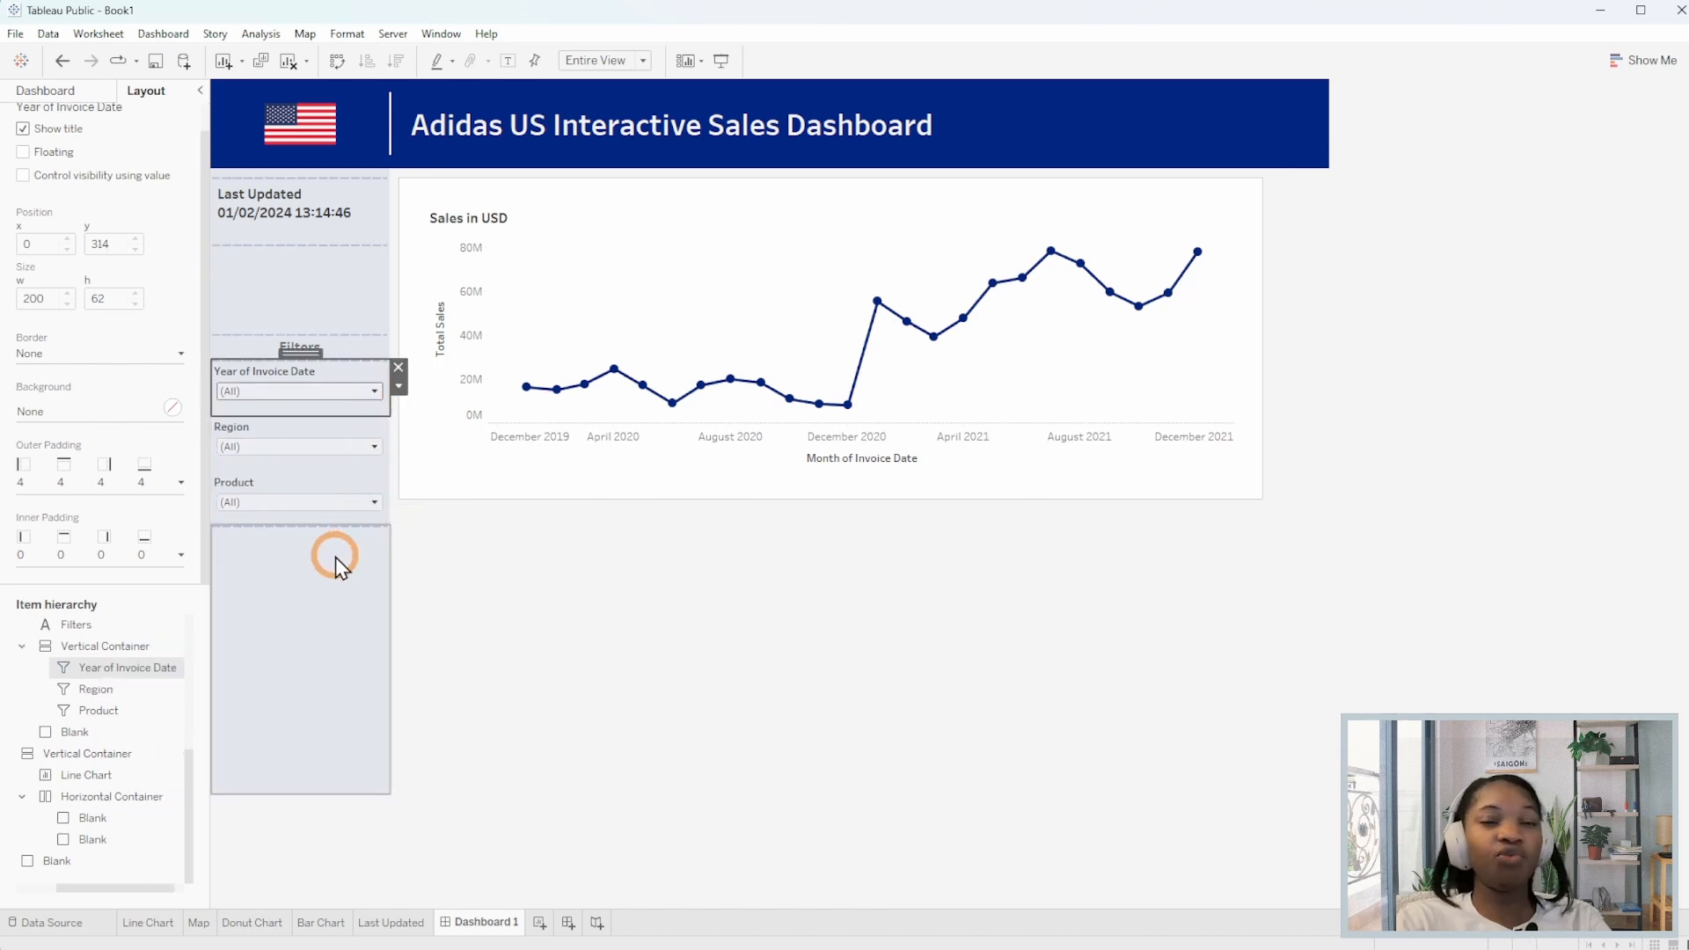
Add the Map sheet to the horizontal container below the line chart and remove one of the container's two blanks.
{"action": "left_click", "coordinate": [1450, 517]}
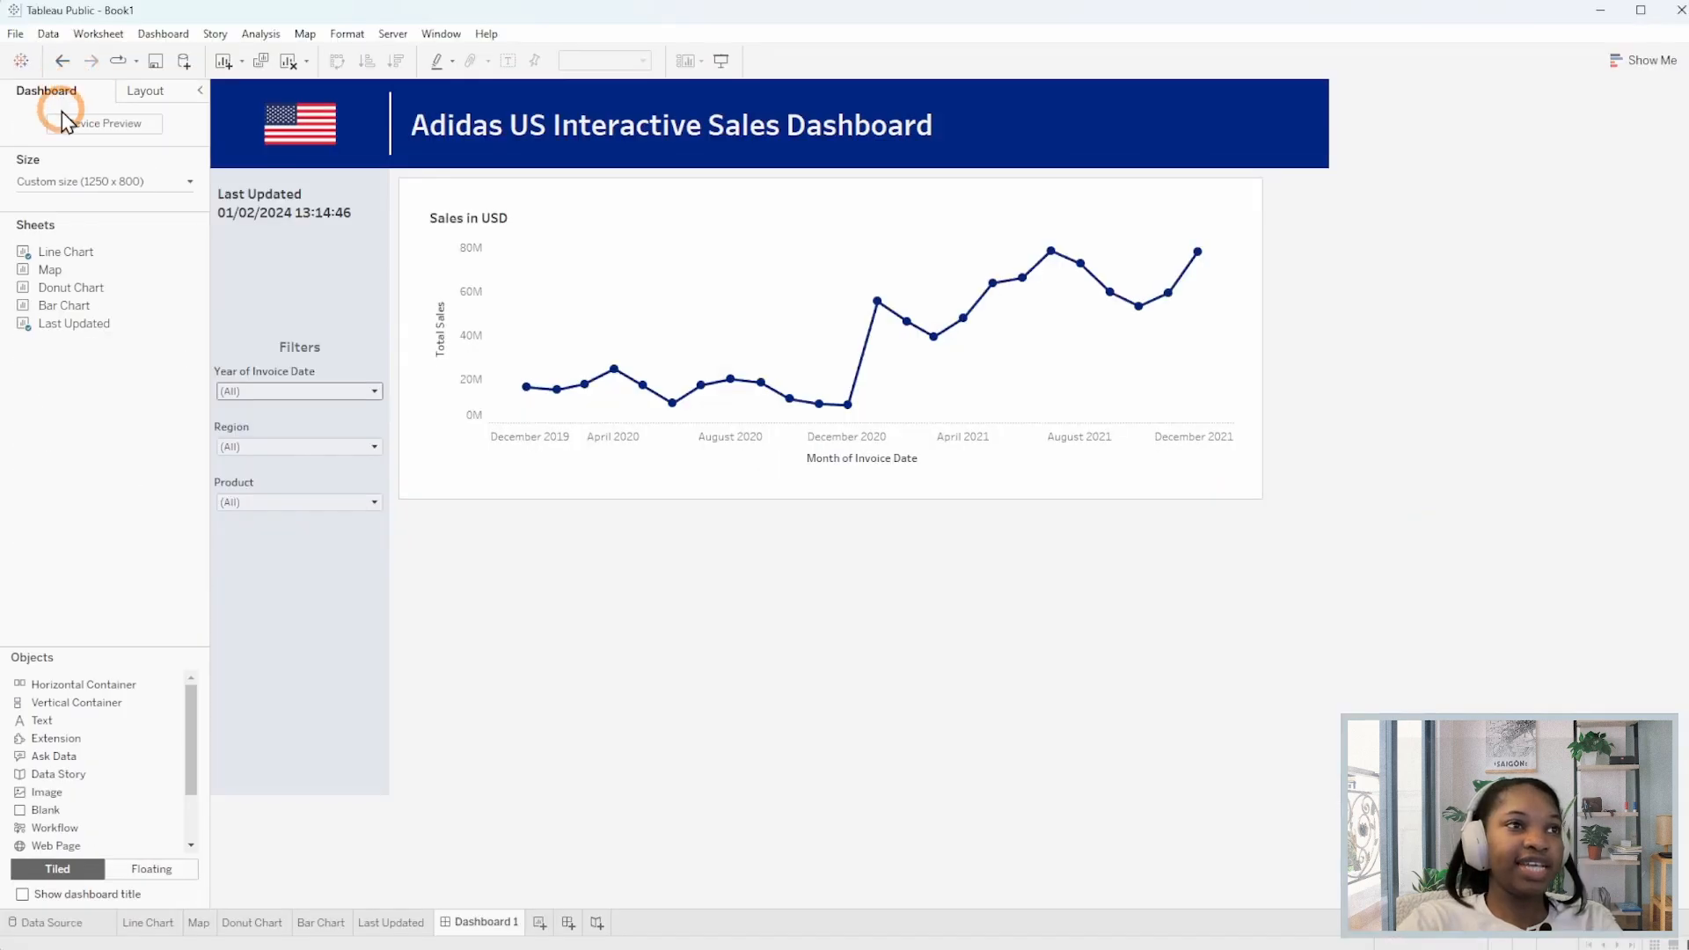
{"action": "double_click", "coordinate": [78, 271]}
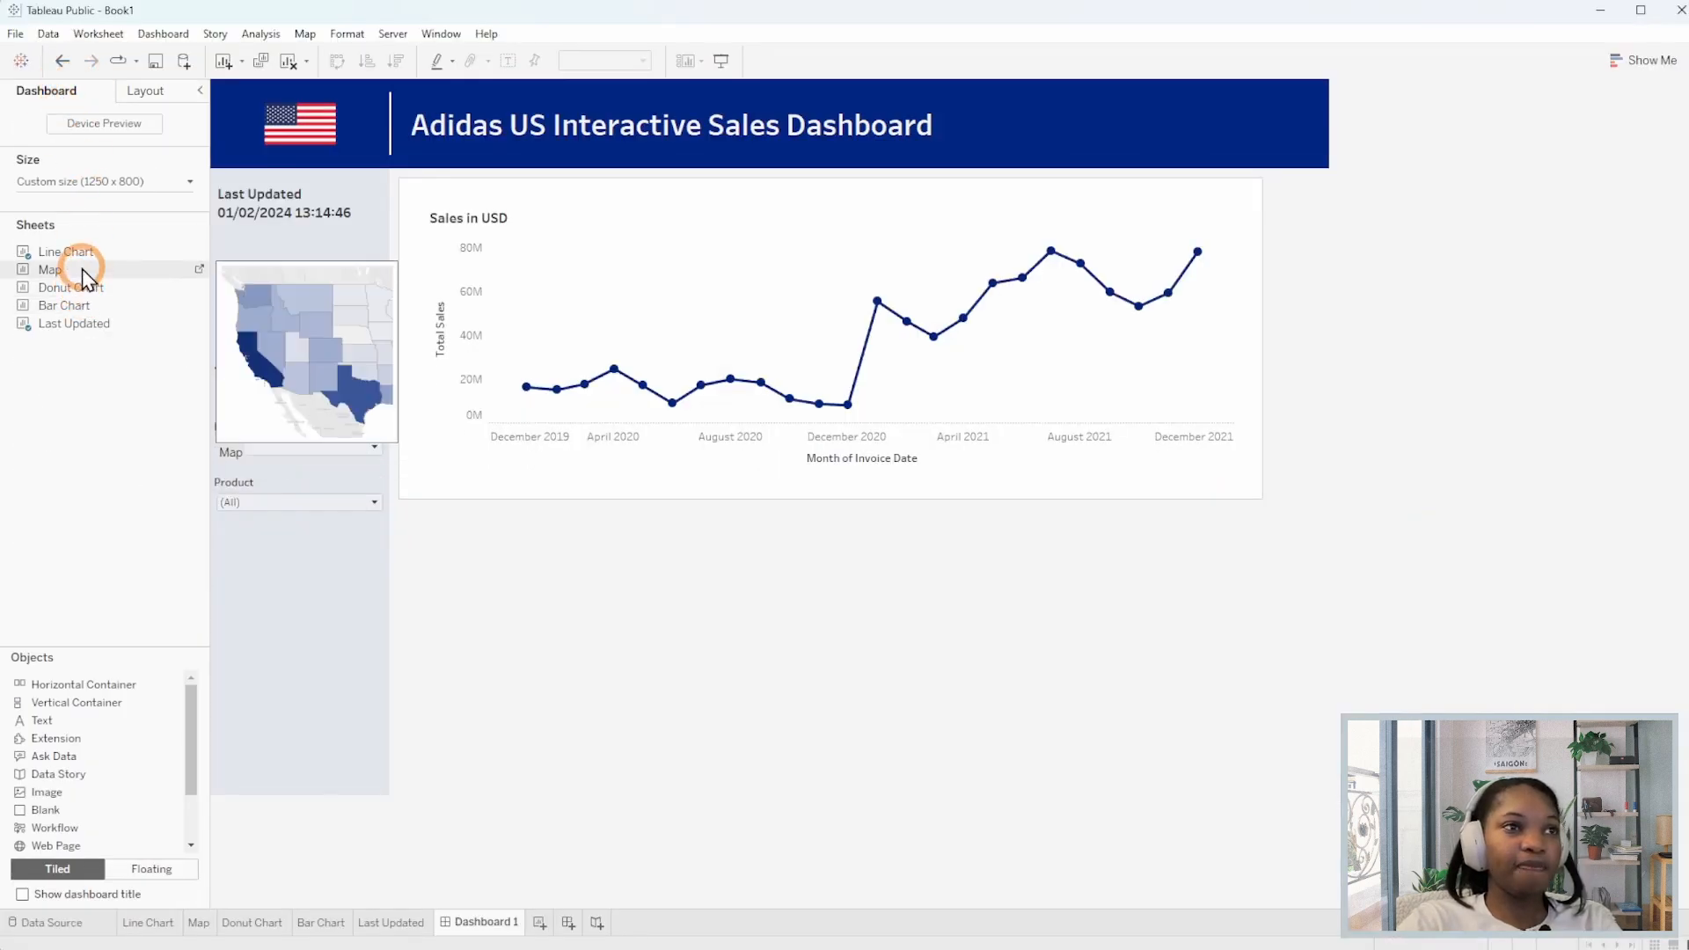
{"action": "left_click_drag", "start_coordinate": [236, 363], "coordinate": [598, 642]}
{"action": "left_click", "coordinate": [871, 596]}
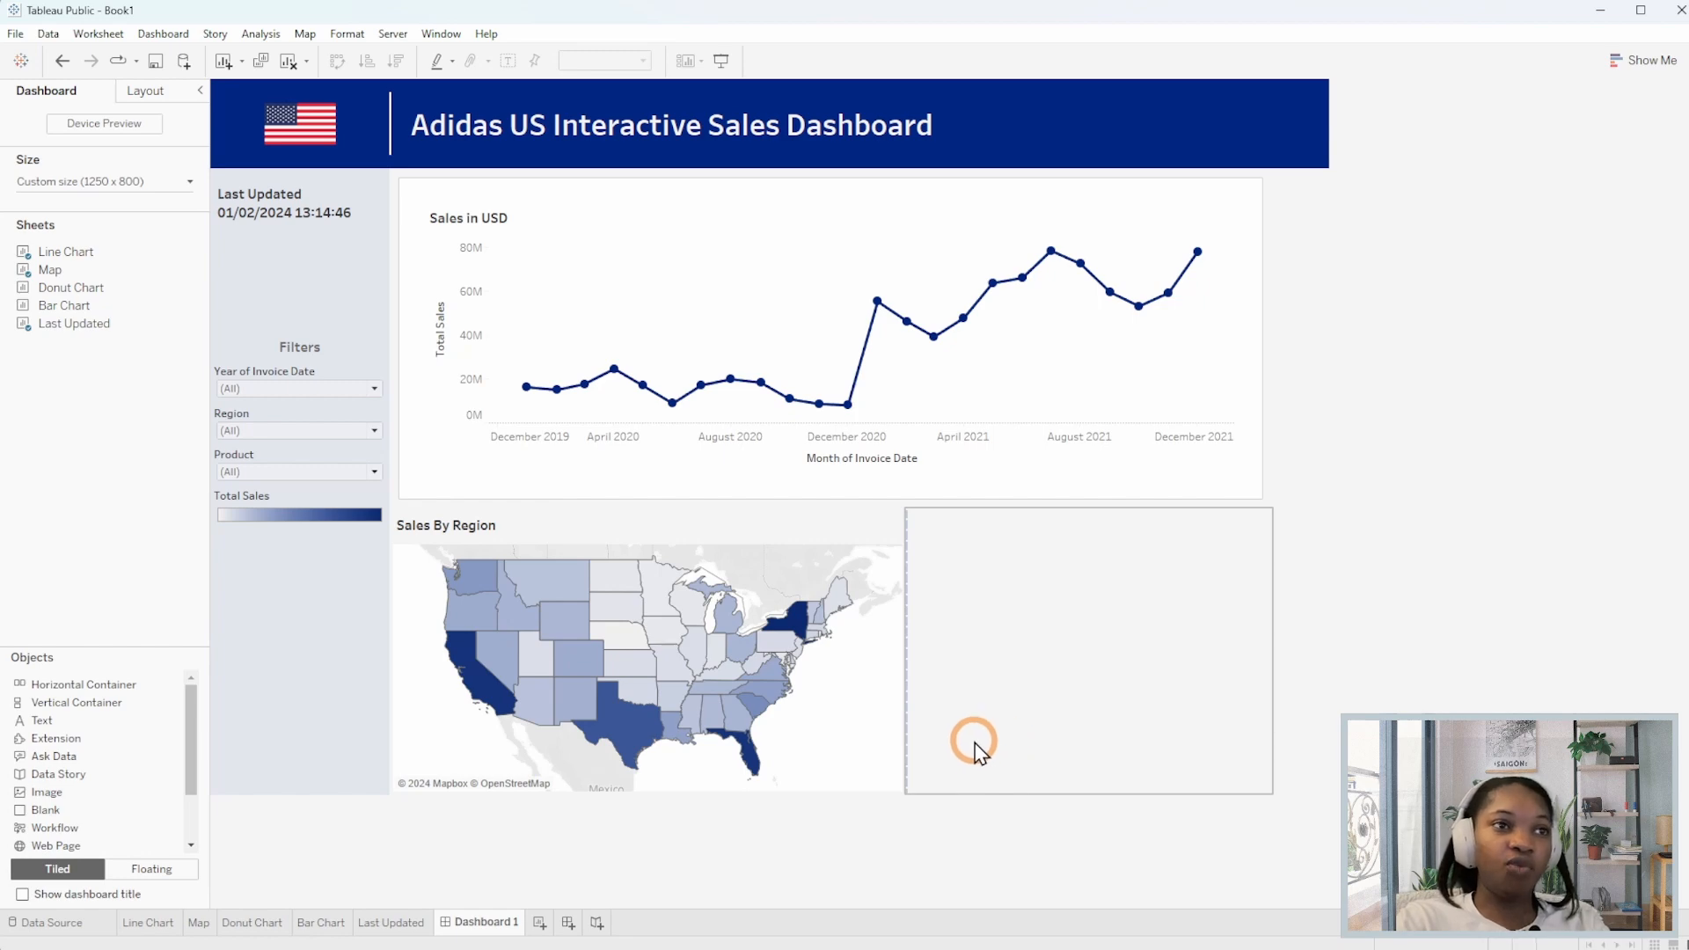
{"action": "key", "text": "Delete"}
{"action": "left_click", "coordinate": [699, 517]}
Give the Sales By Region map a white background at 100% opacity and a thin light border.
{"action": "left_click", "coordinate": [146, 91]}
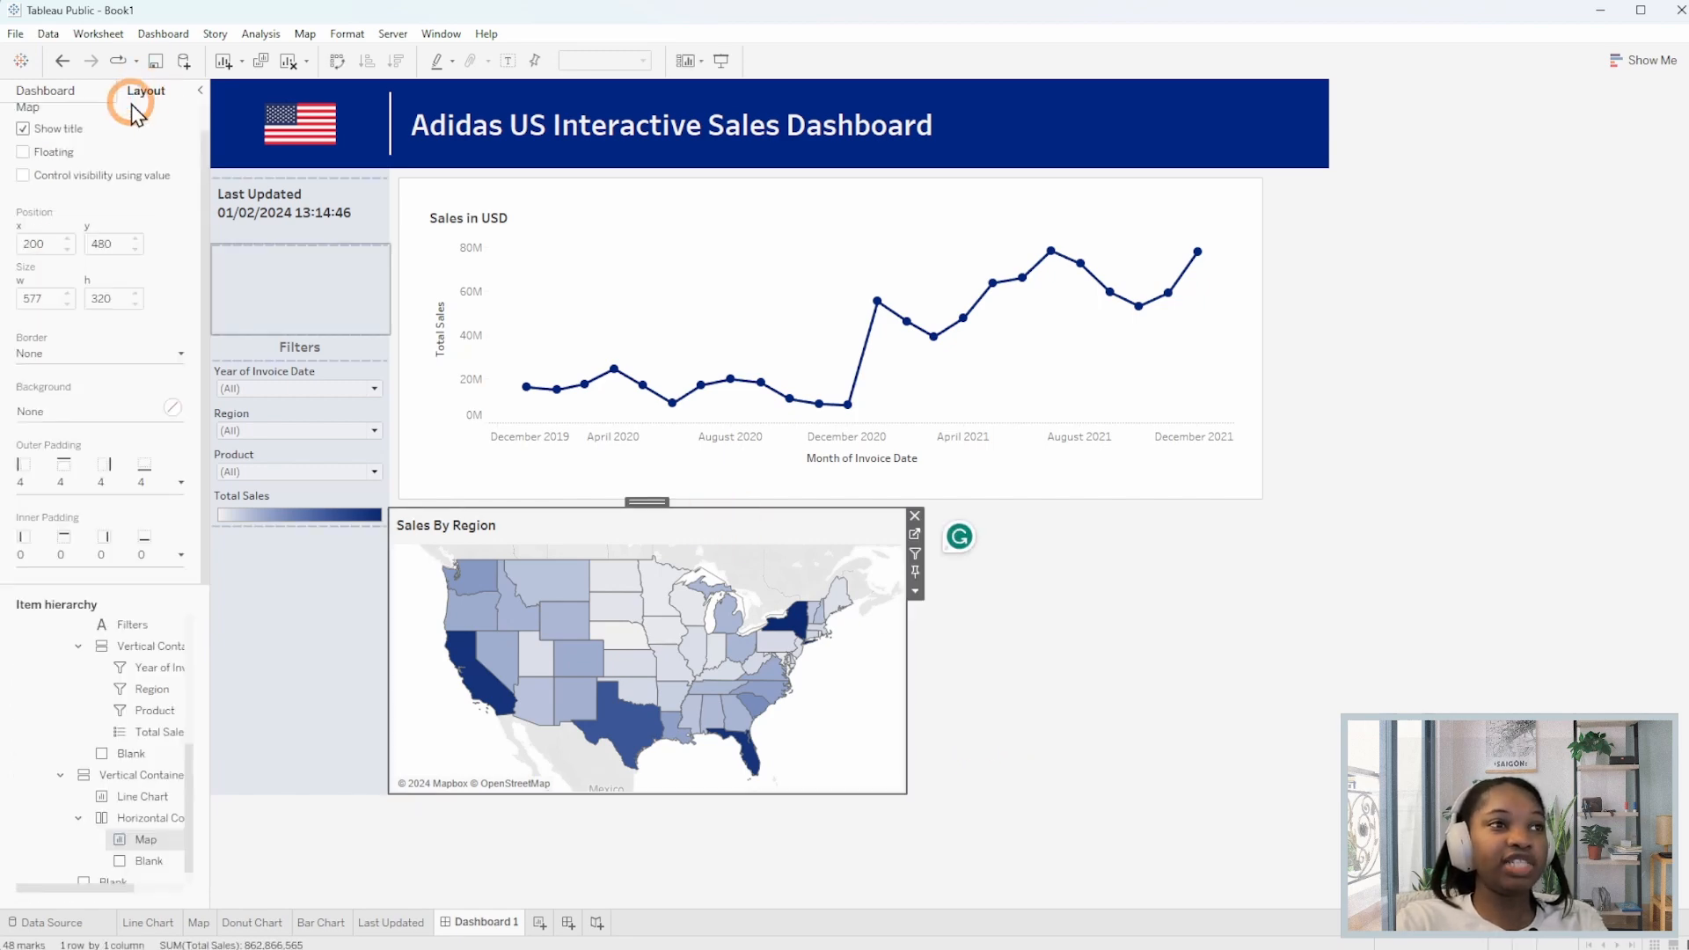
{"action": "left_click", "coordinate": [77, 410]}
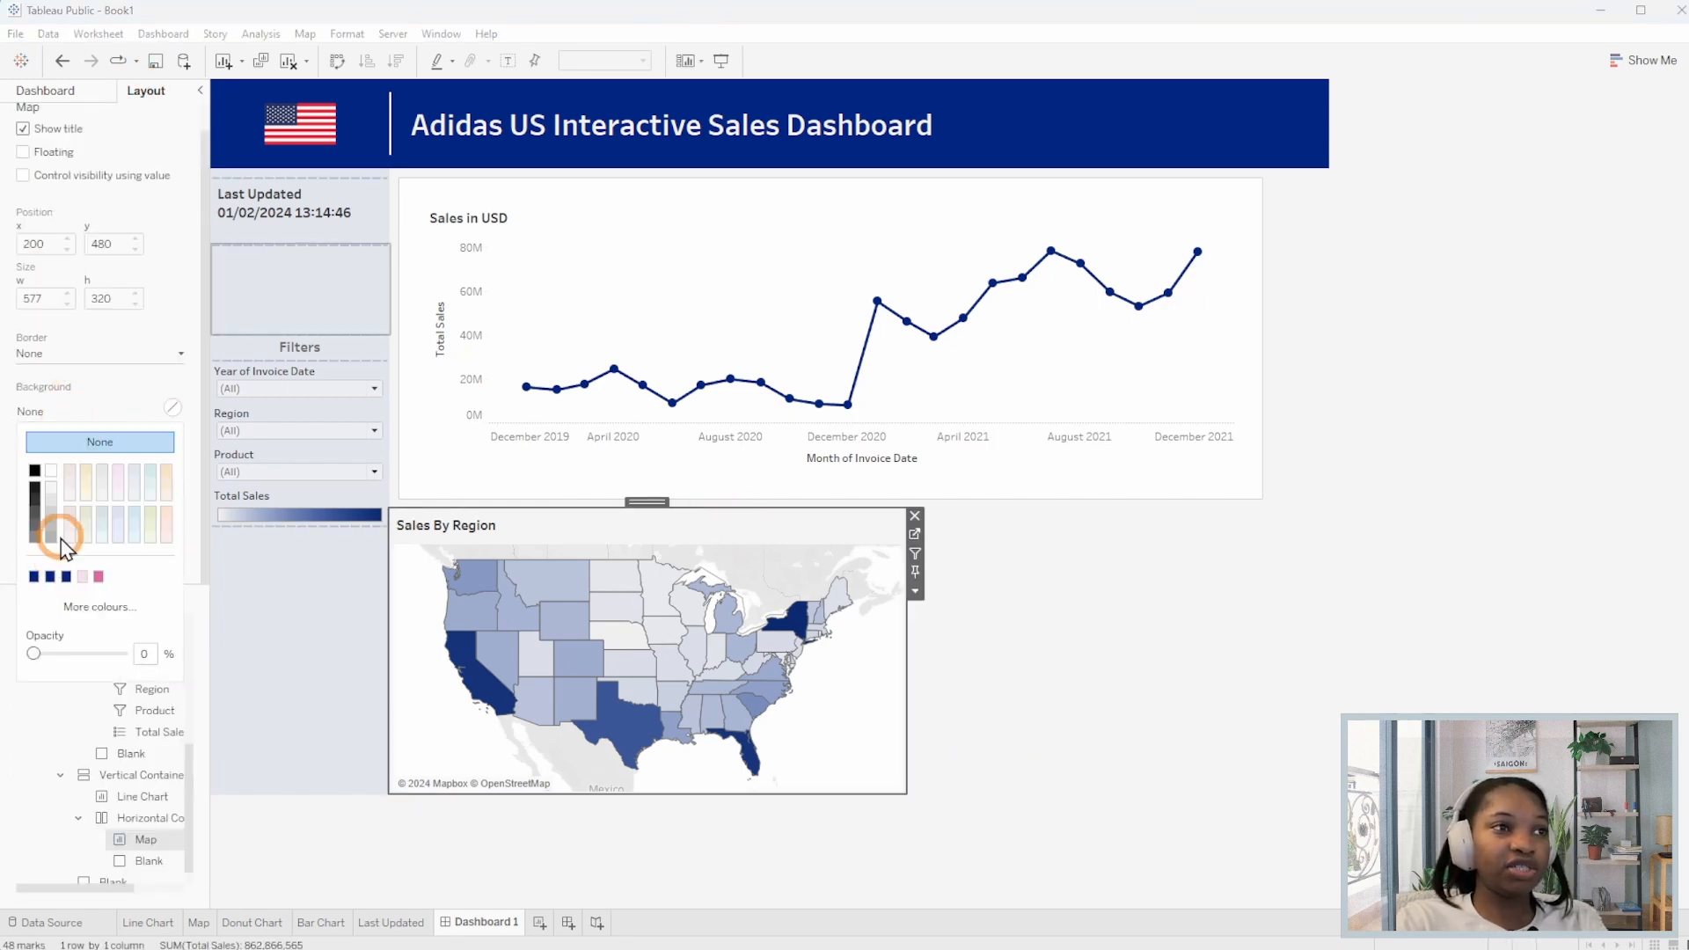
{"action": "left_click", "coordinate": [52, 470]}
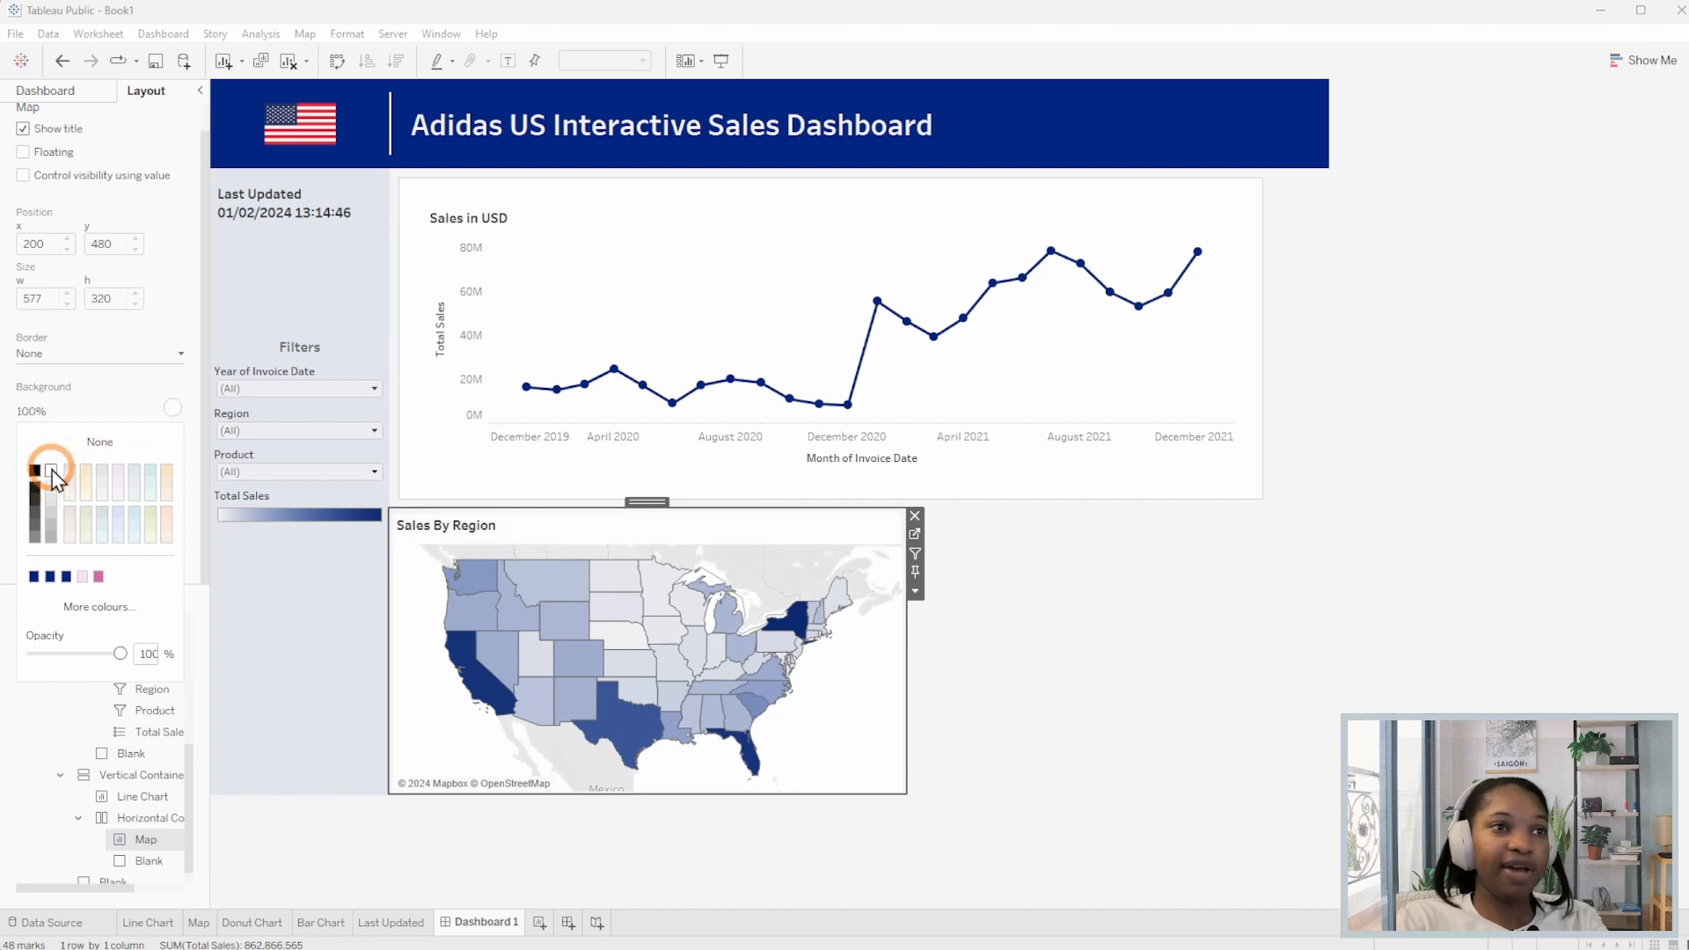
{"action": "left_click", "coordinate": [86, 341]}
{"action": "left_click", "coordinate": [126, 345]}
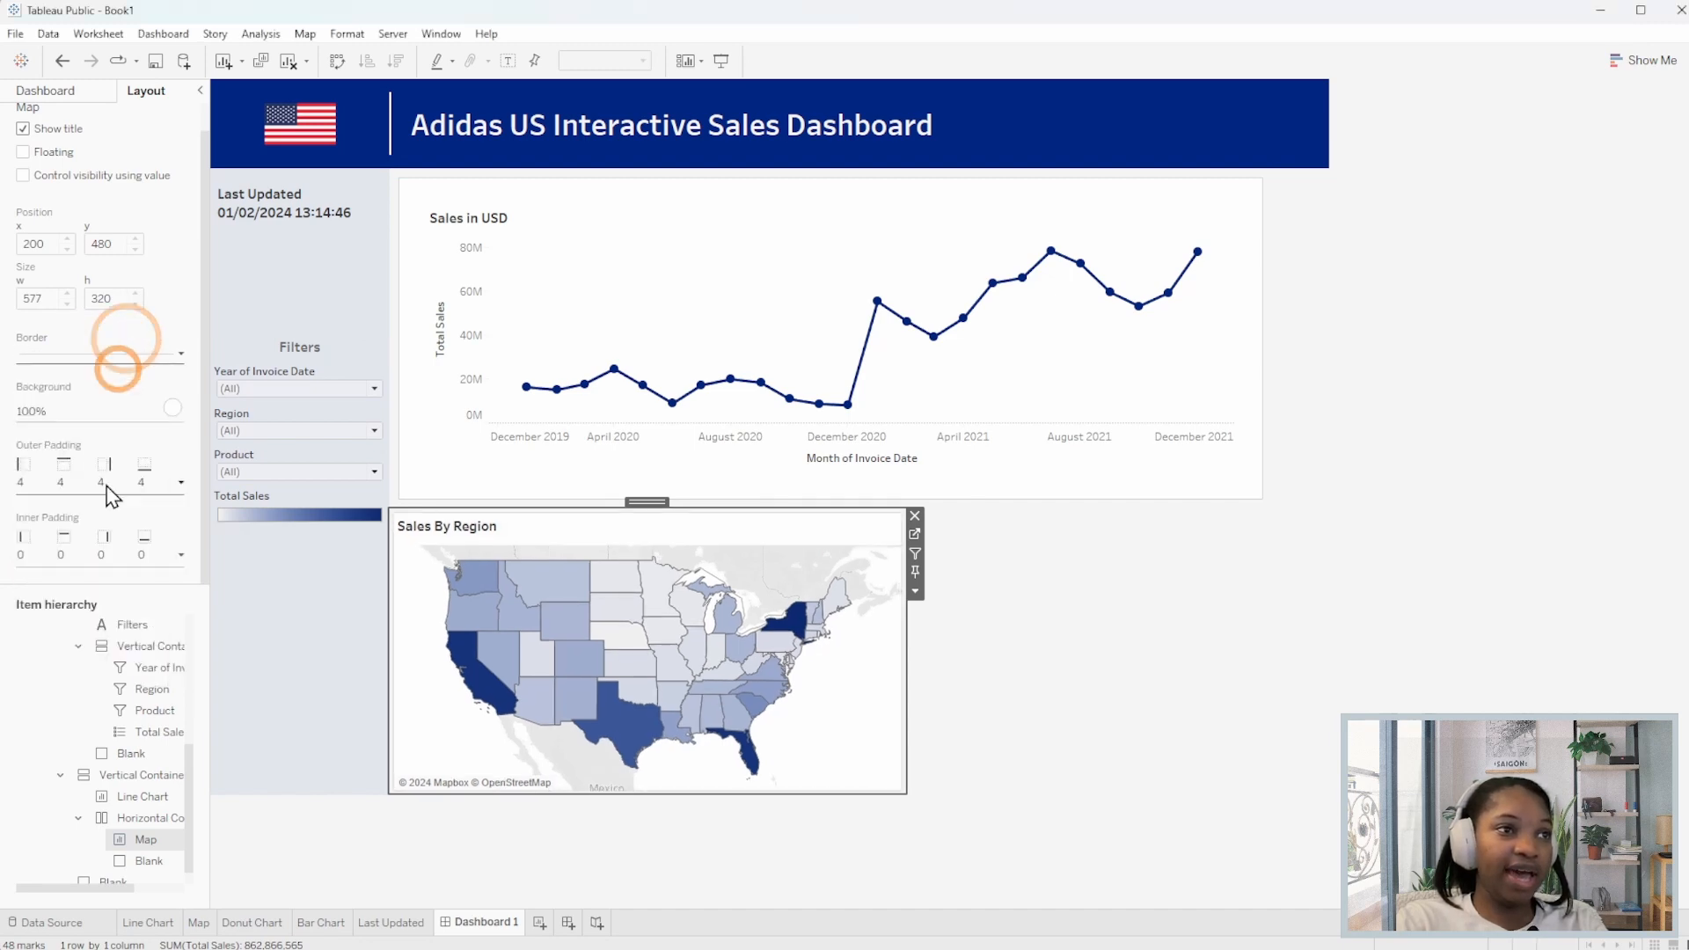
Set the map's inner padding to 30 and its outer padding to 10 on all sides.
{"action": "left_click", "coordinate": [104, 541]}
{"action": "left_click", "coordinate": [101, 619]}
{"action": "double_click", "coordinate": [102, 618]}
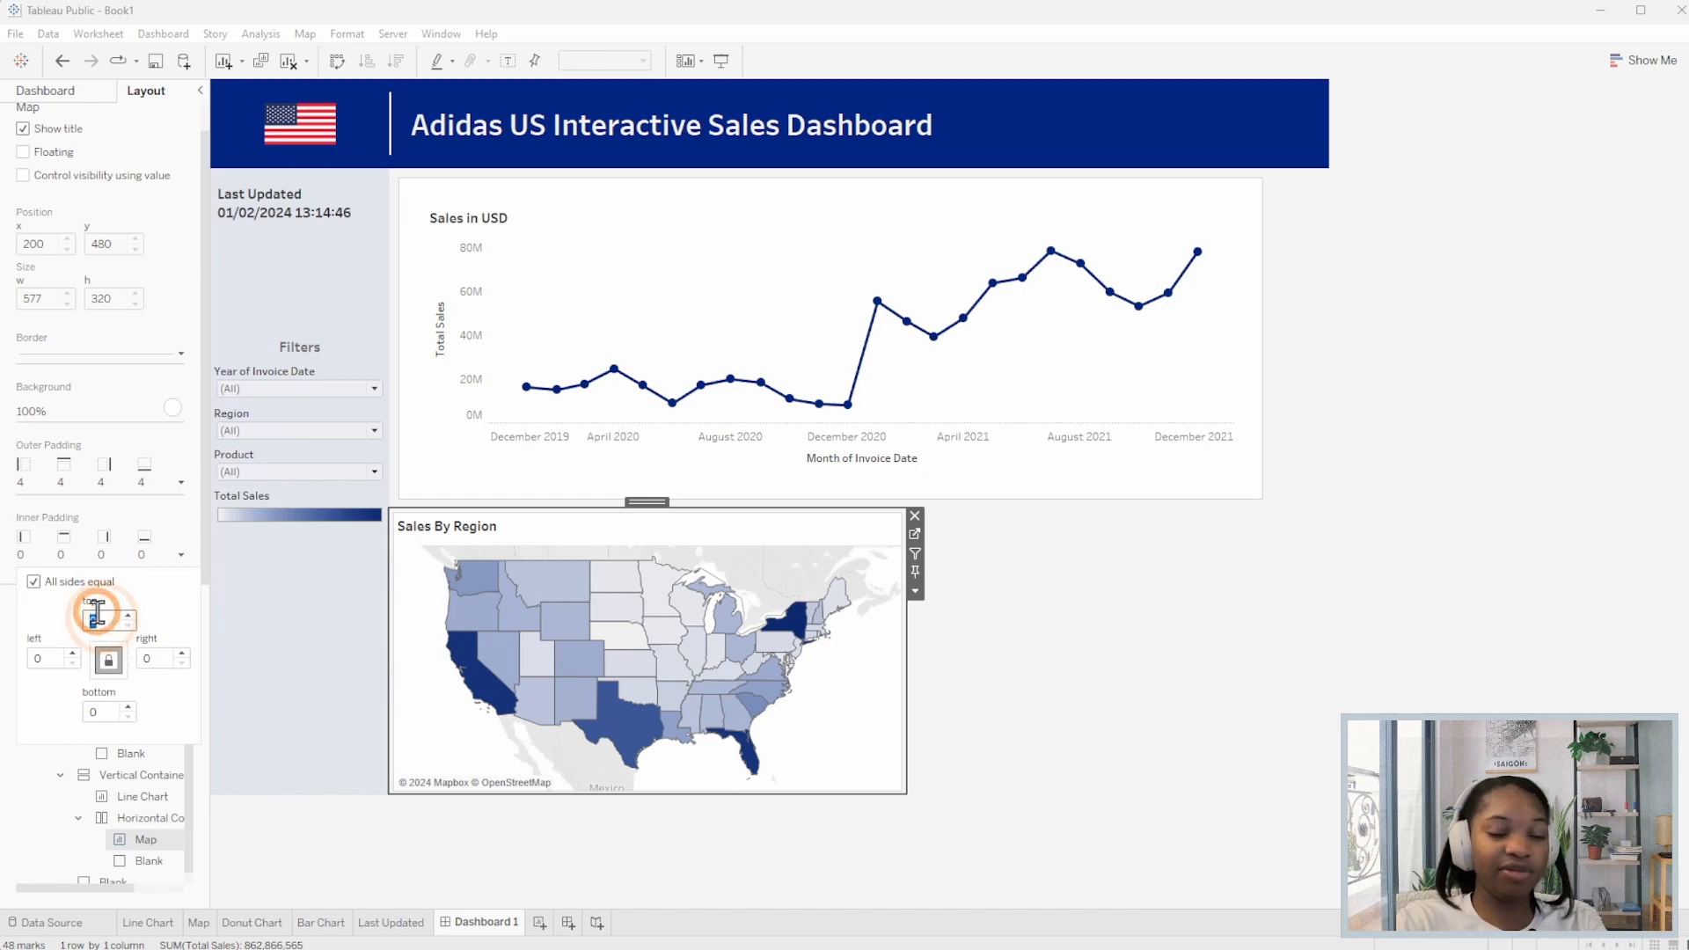
{"action": "type", "text": "30"}
{"action": "left_click", "coordinate": [72, 481]}
{"action": "double_click", "coordinate": [99, 549]}
{"action": "type", "text": "10"}
{"action": "key", "text": "Return"}
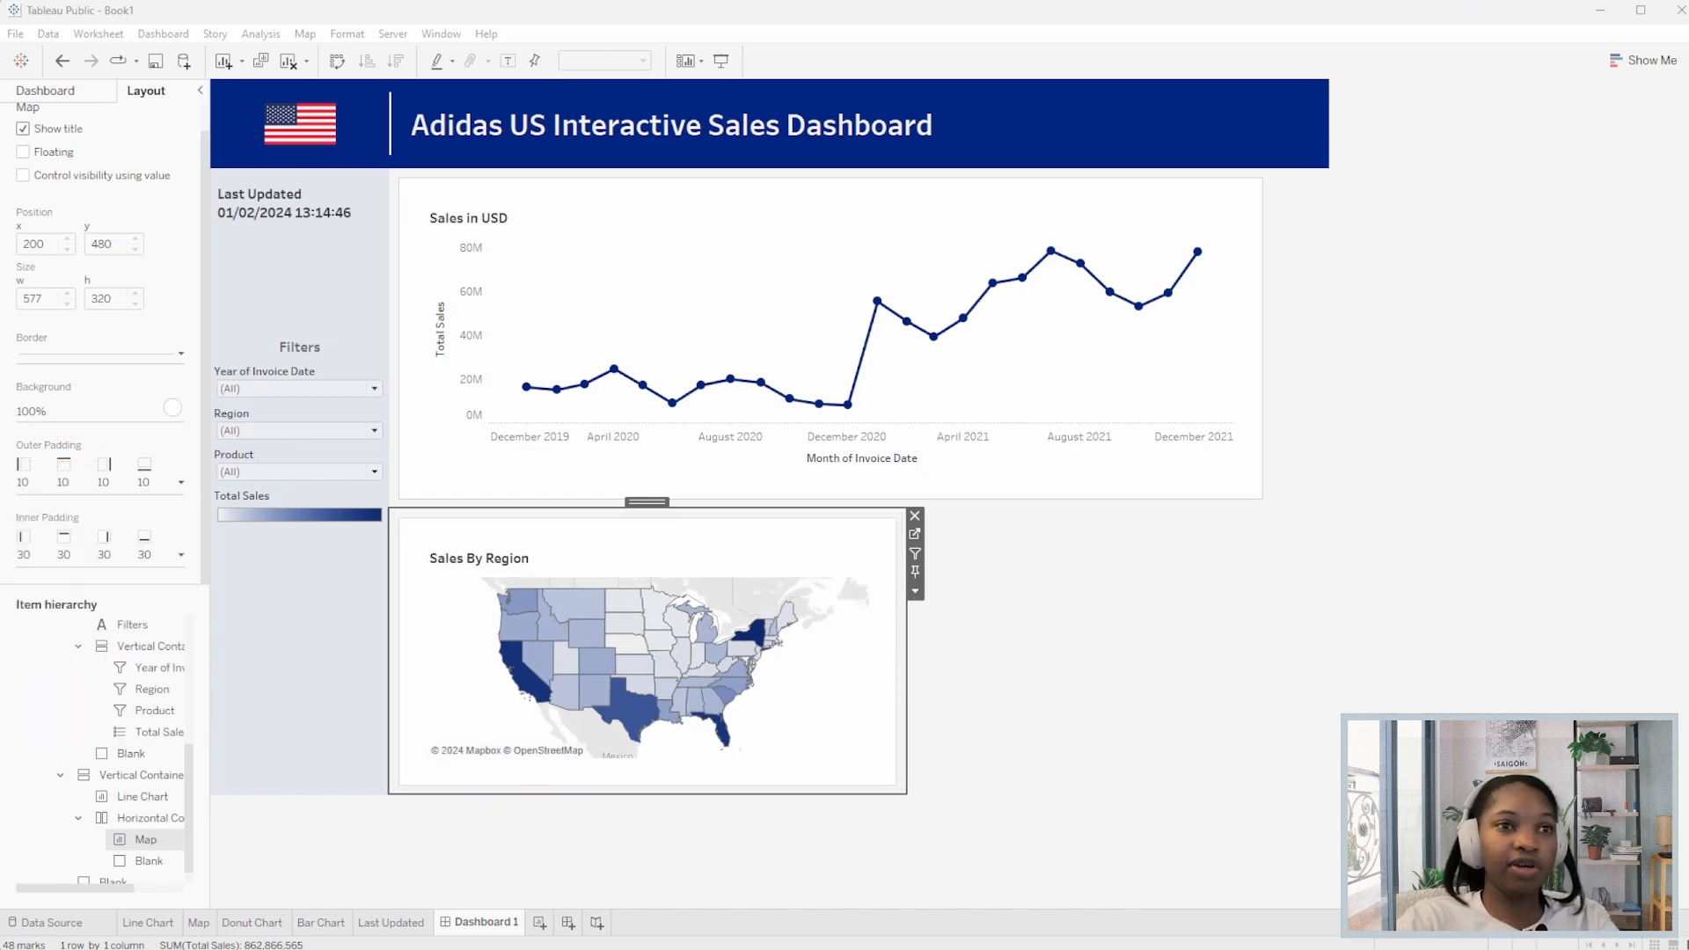
Remove the map's Total Sales colour legend from the filter column.
{"action": "left_click", "coordinate": [1030, 607]}
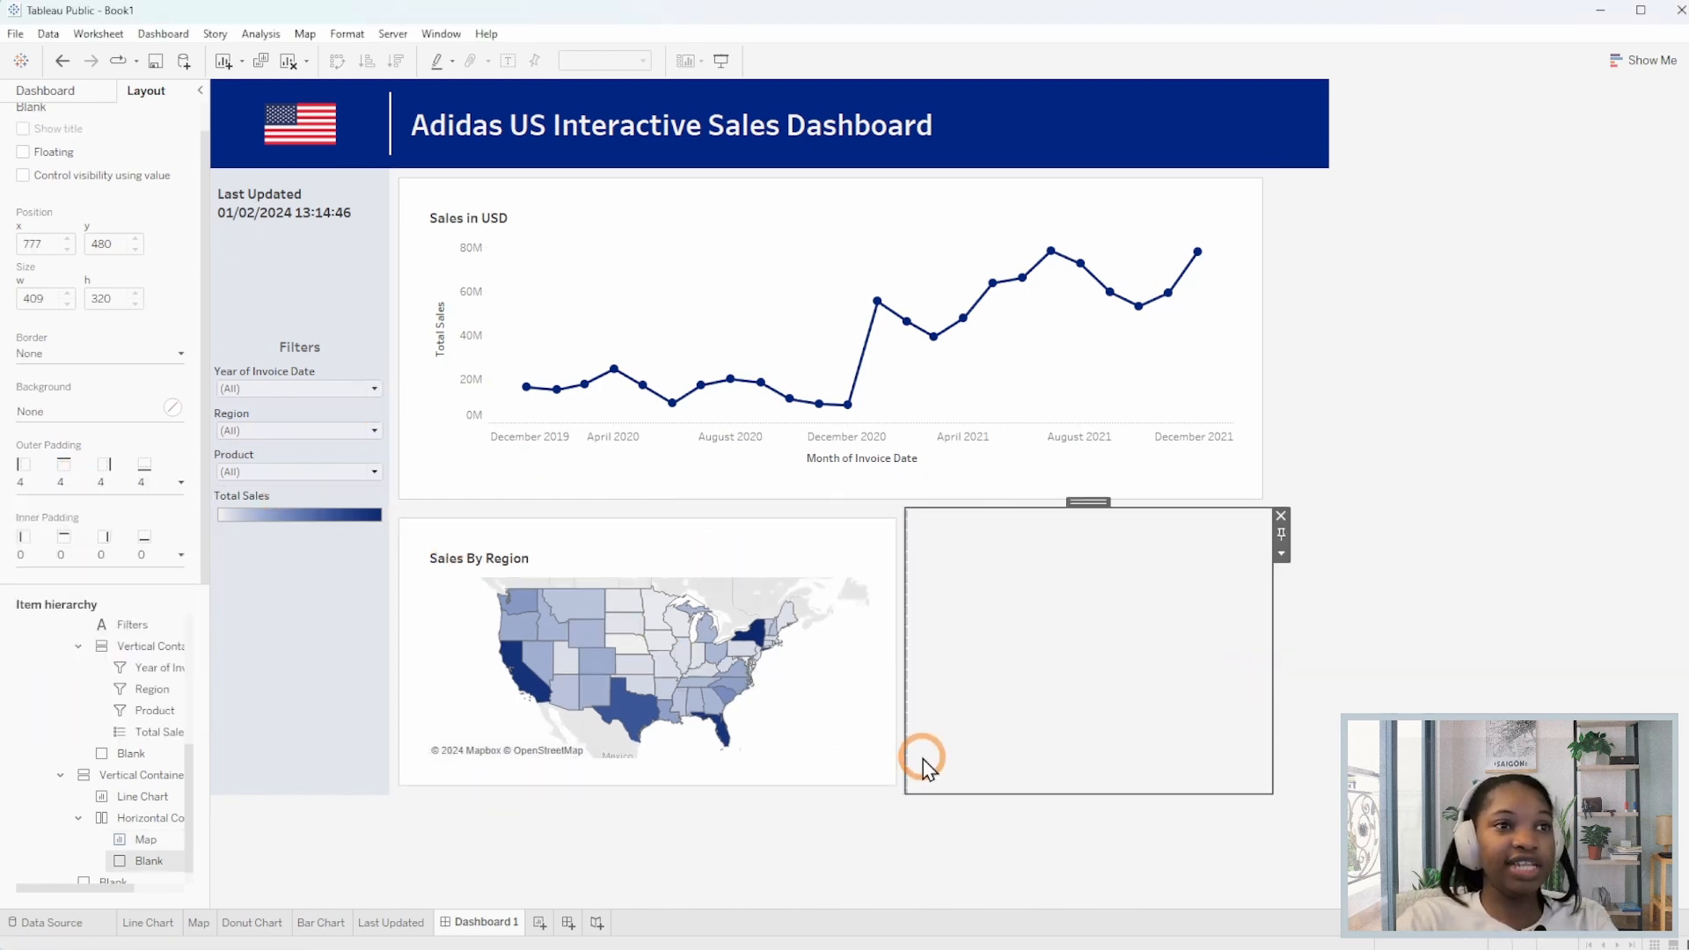
{"action": "left_click", "coordinate": [313, 494]}
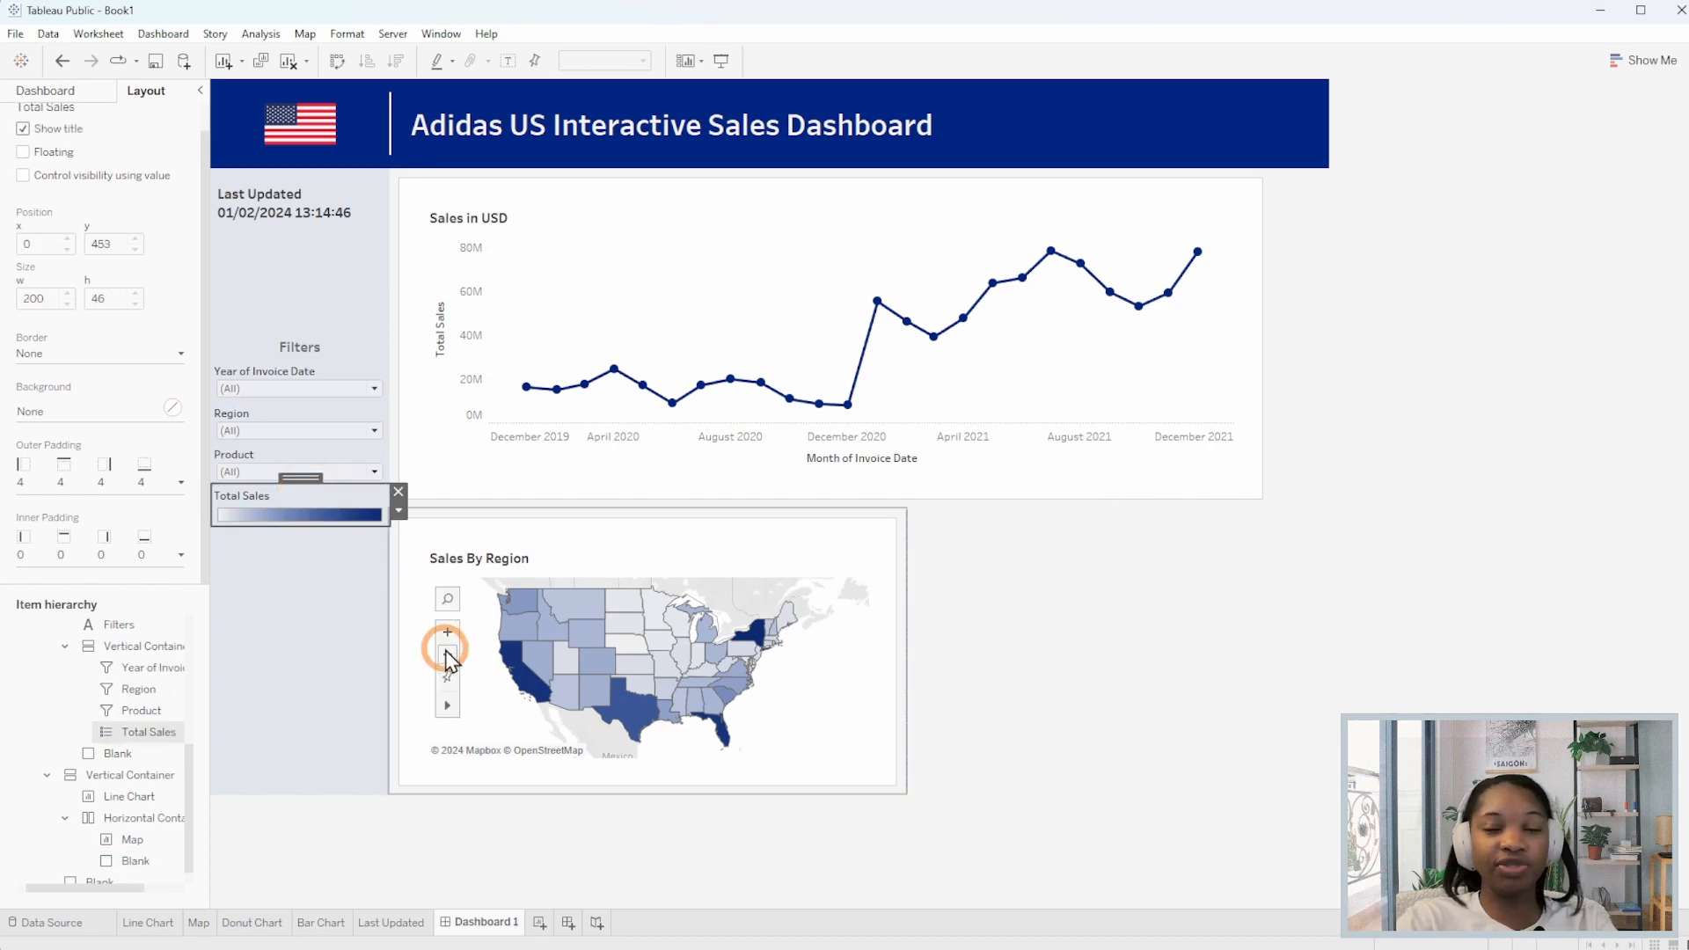
{"action": "left_click", "coordinate": [397, 494]}
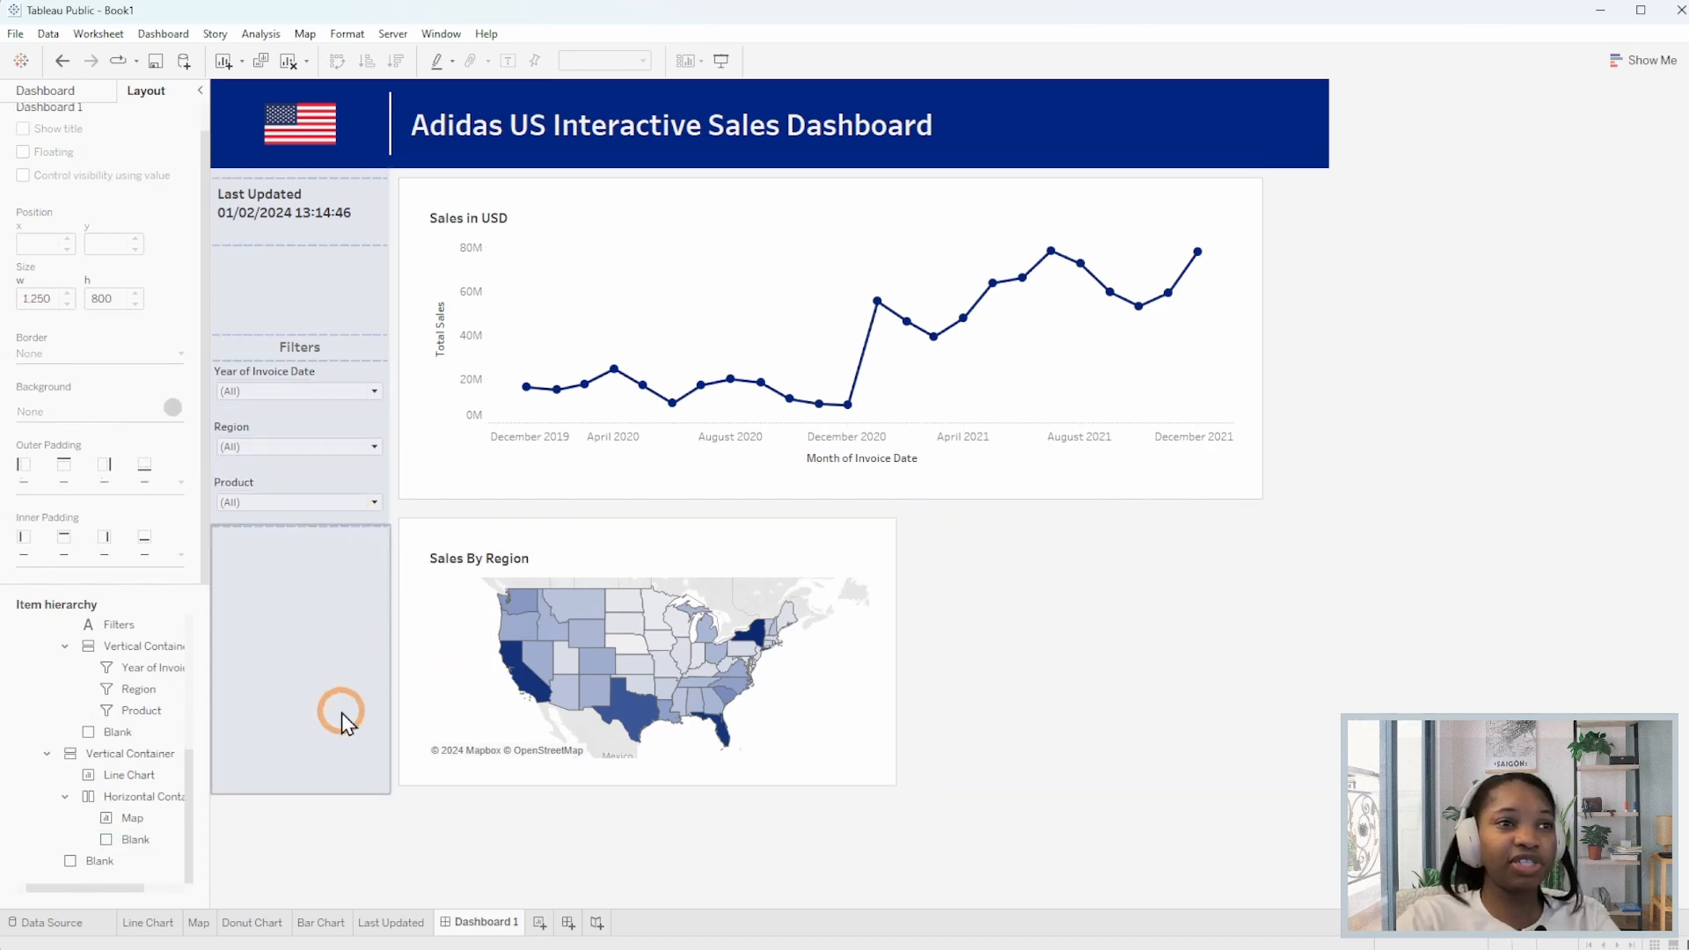
Place the Donut Chart beside the map in place of the remaining blank, and remove its Total Sales legend from the filter column.
{"action": "left_click", "coordinate": [492, 651]}
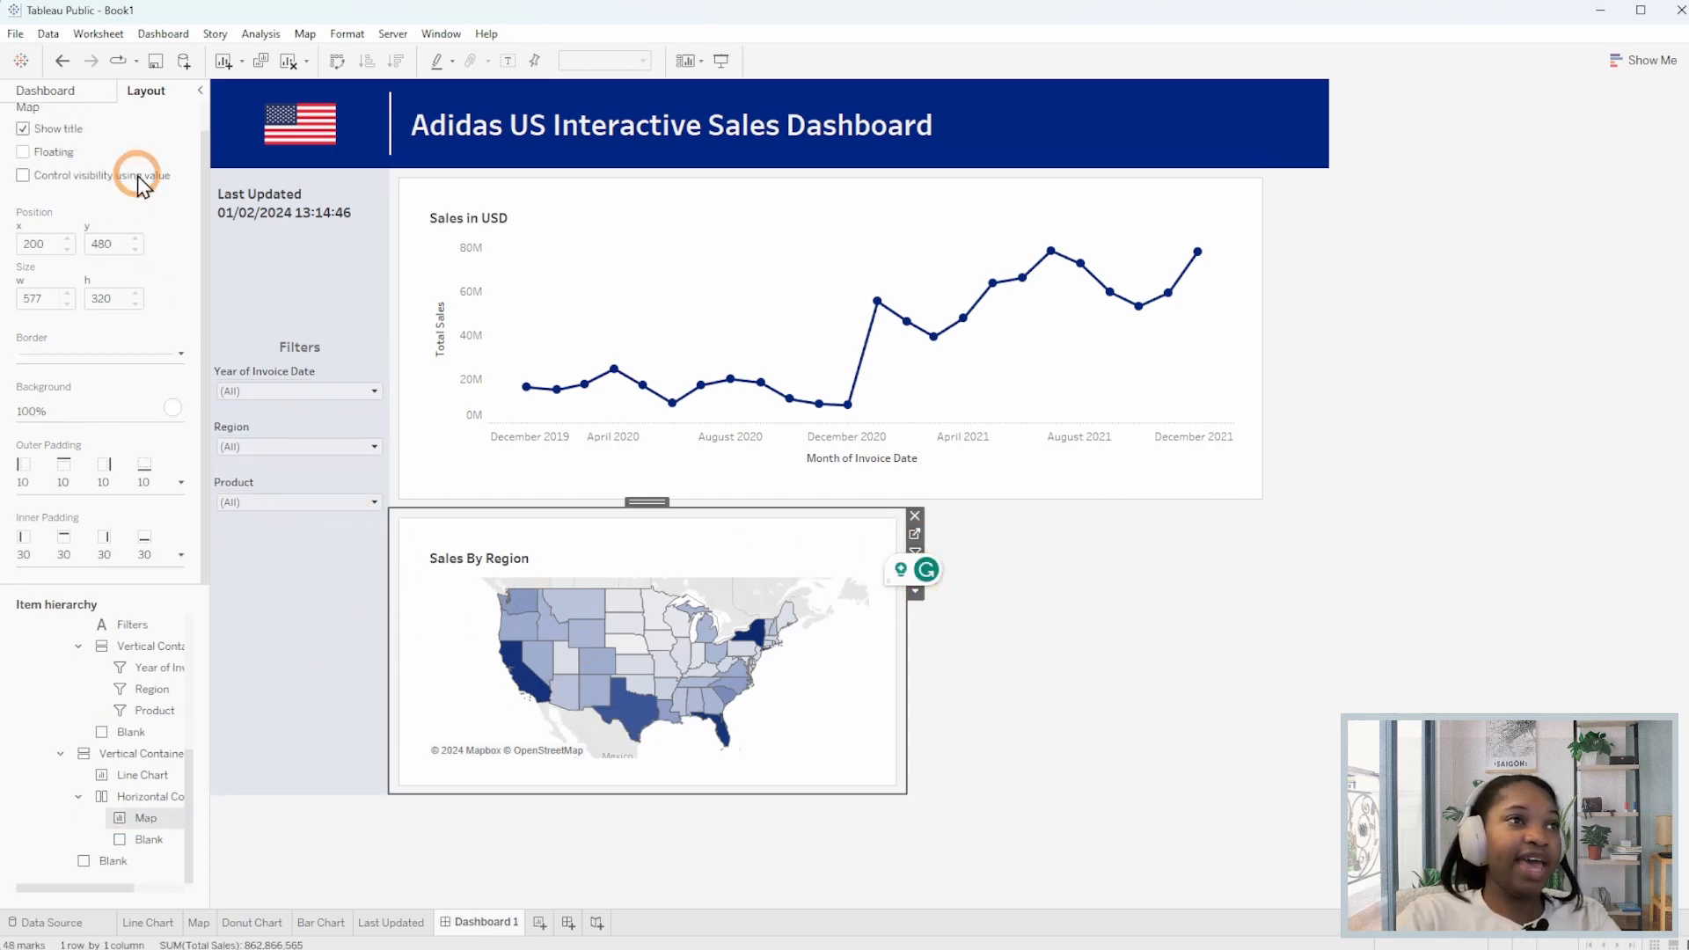
{"action": "left_click", "coordinate": [81, 92]}
{"action": "double_click", "coordinate": [85, 303]}
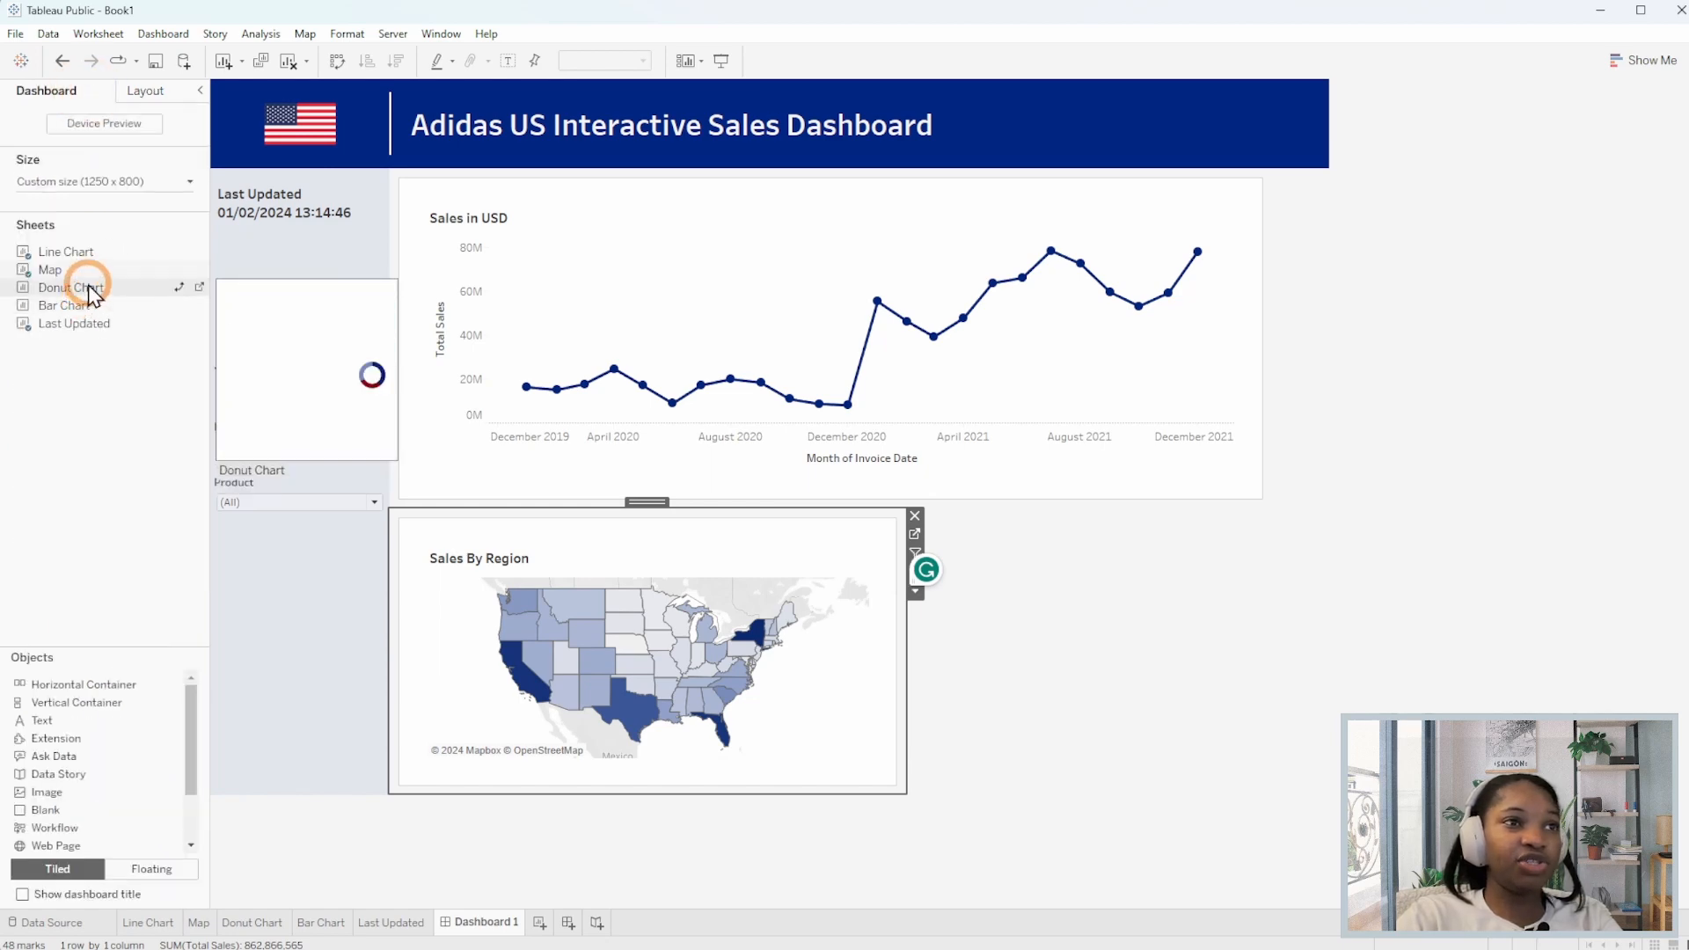
{"action": "left_click_drag", "start_coordinate": [85, 285], "coordinate": [973, 678]}
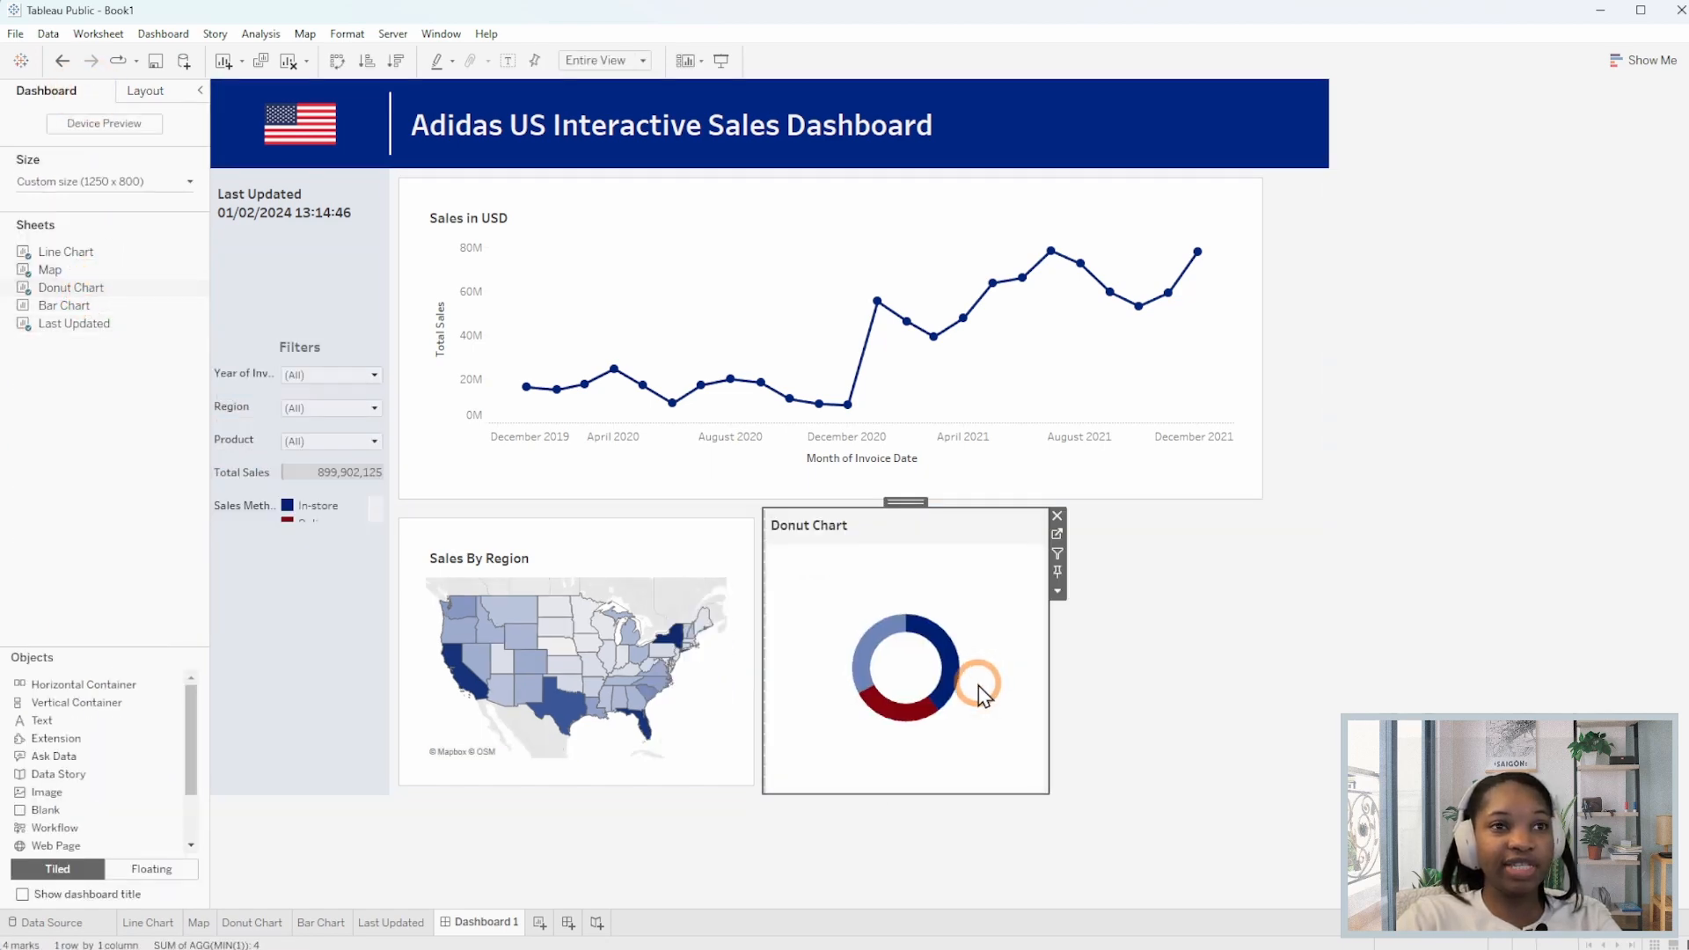
{"action": "left_click", "coordinate": [226, 566]}
{"action": "left_click", "coordinate": [248, 478]}
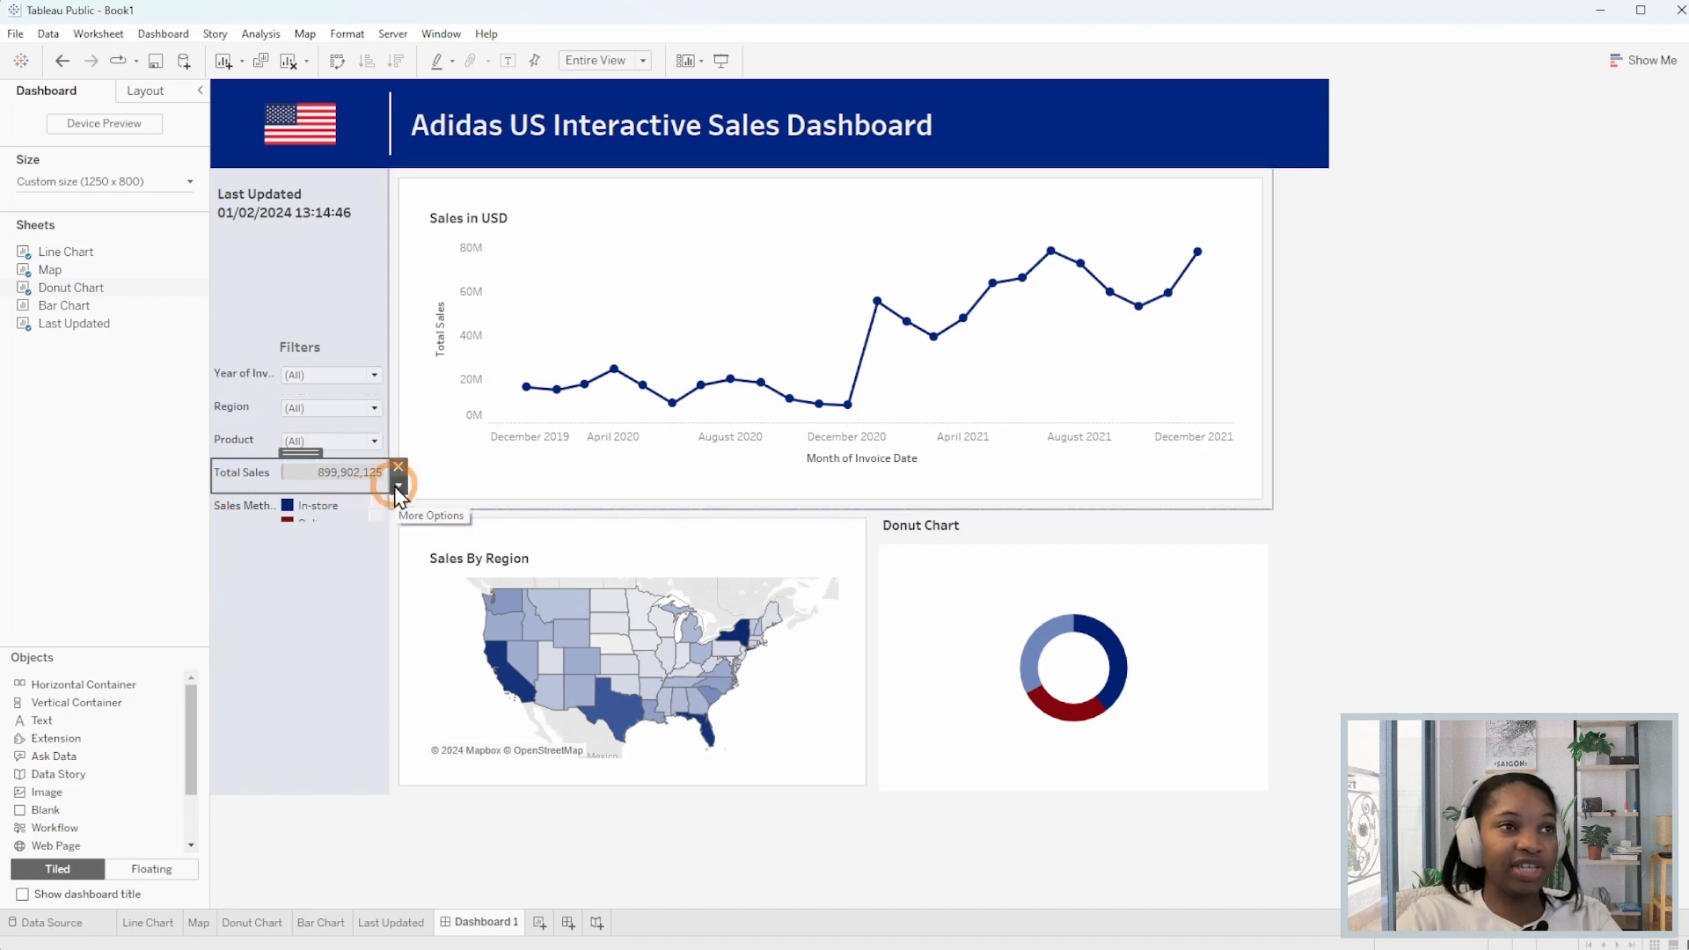
{"action": "left_click", "coordinate": [397, 466]}
Give the Donut Chart a white background, a thin light border, inner padding of 30 and outer padding of 10 on all sides.
{"action": "left_click", "coordinate": [946, 543]}
{"action": "left_click", "coordinate": [146, 90]}
{"action": "left_click", "coordinate": [99, 482]}
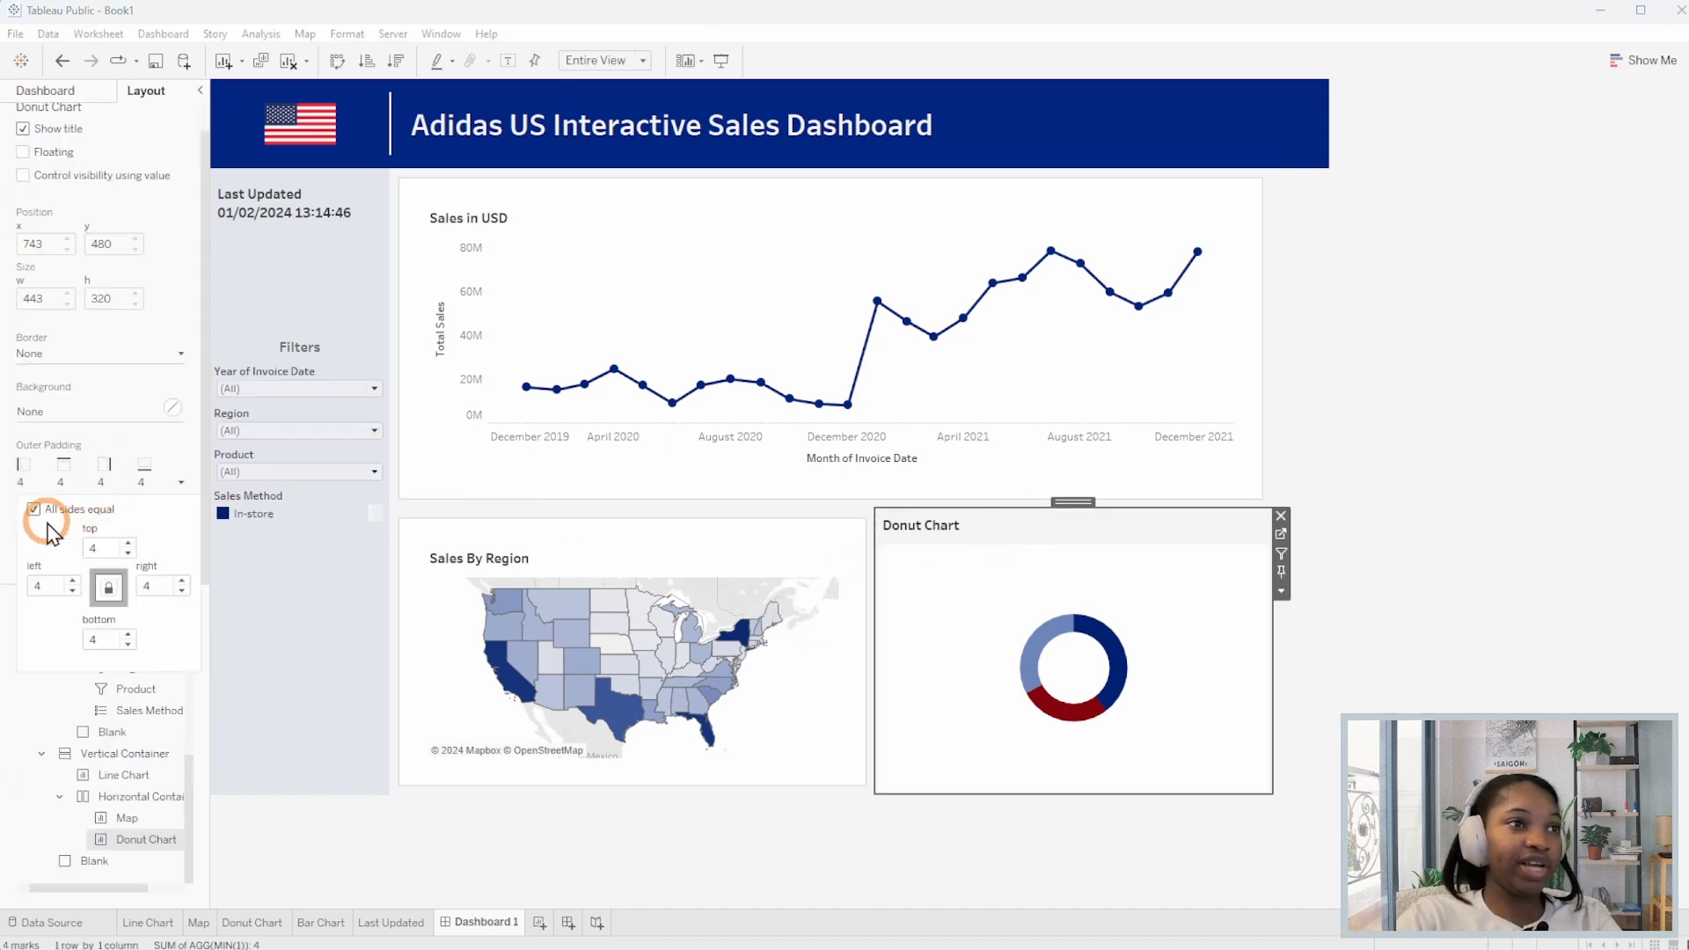
{"action": "left_click", "coordinate": [83, 420]}
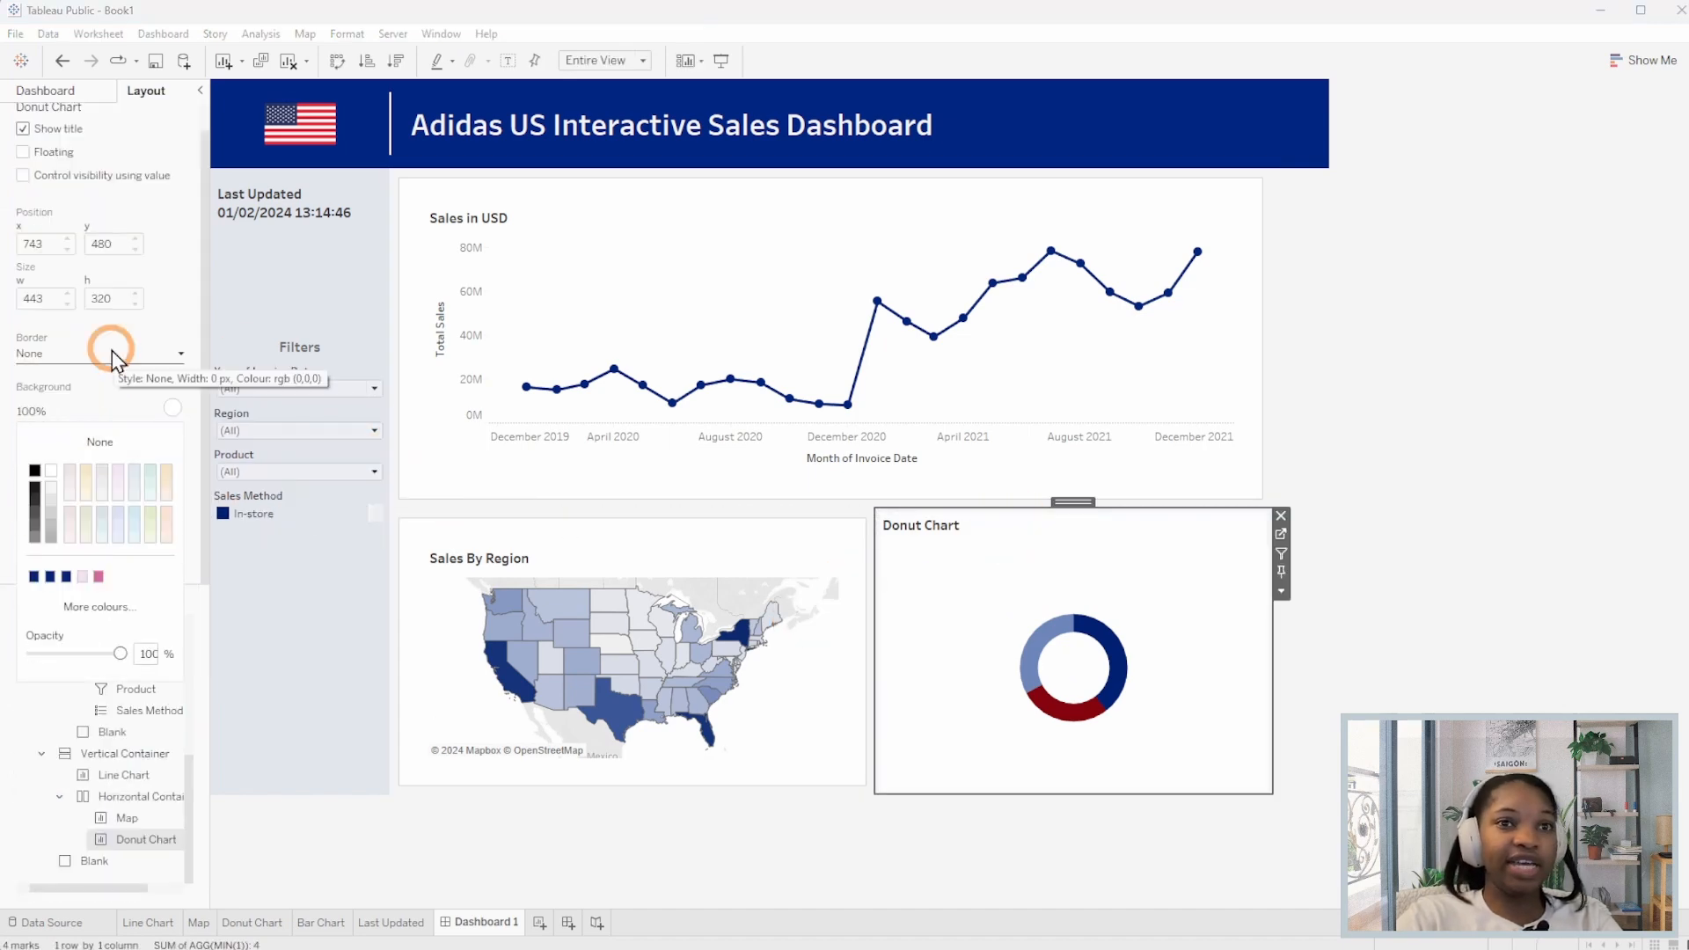
{"action": "left_click", "coordinate": [113, 352]}
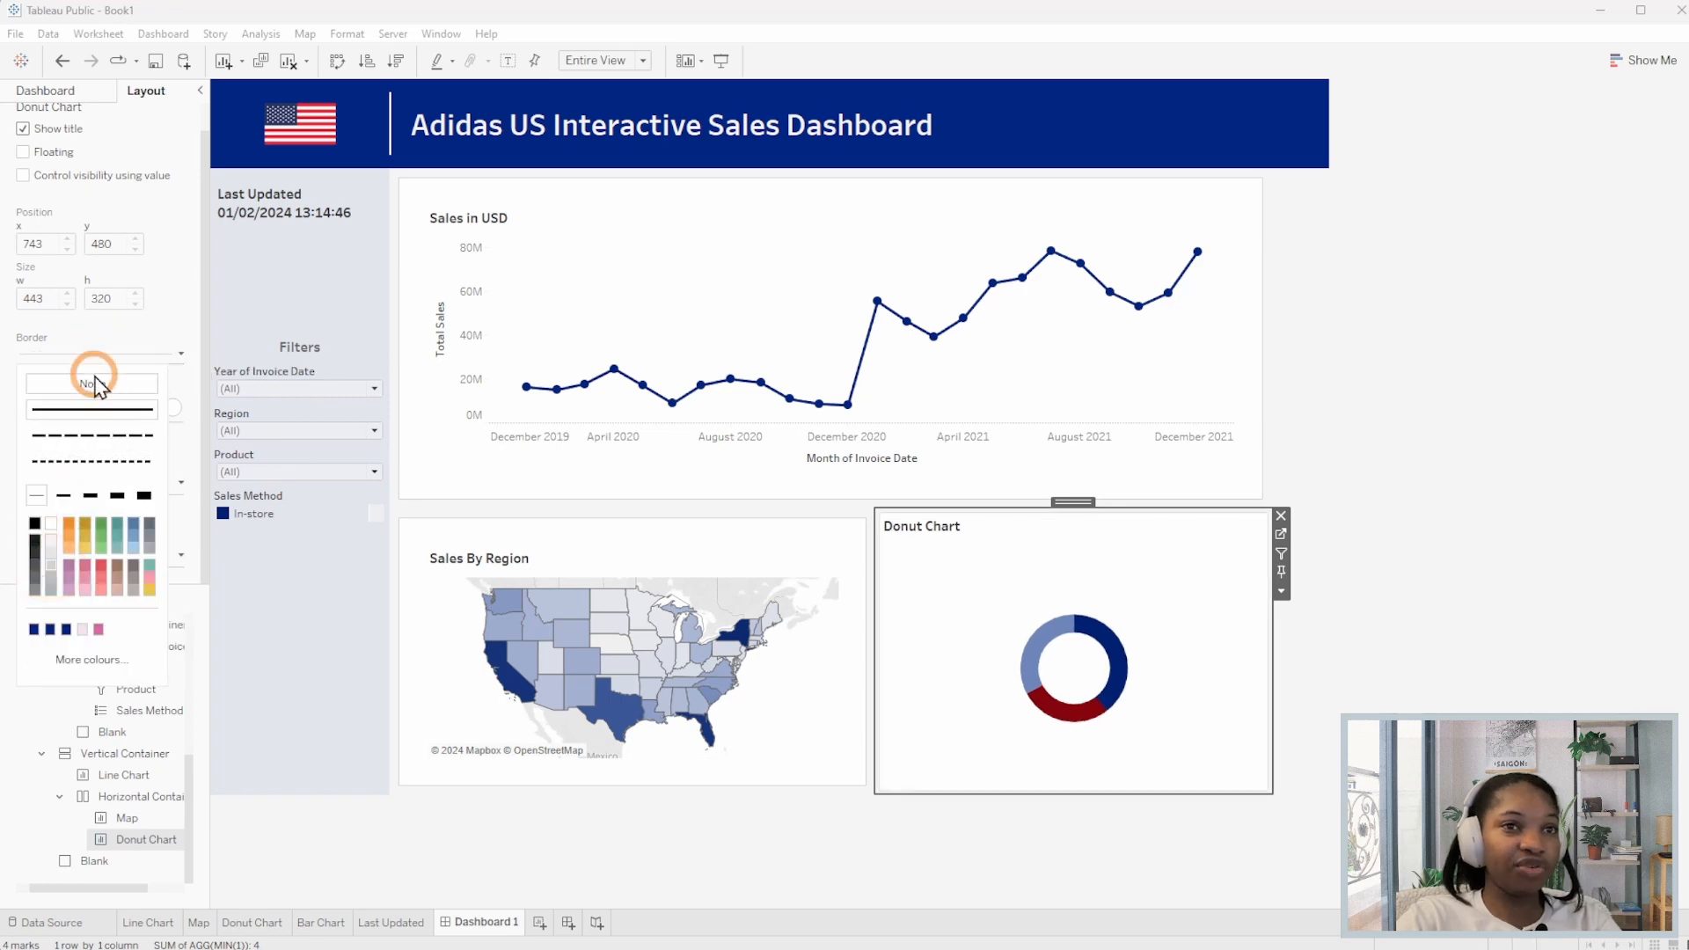
{"action": "left_click", "coordinate": [99, 547]}
{"action": "left_click", "coordinate": [99, 621]}
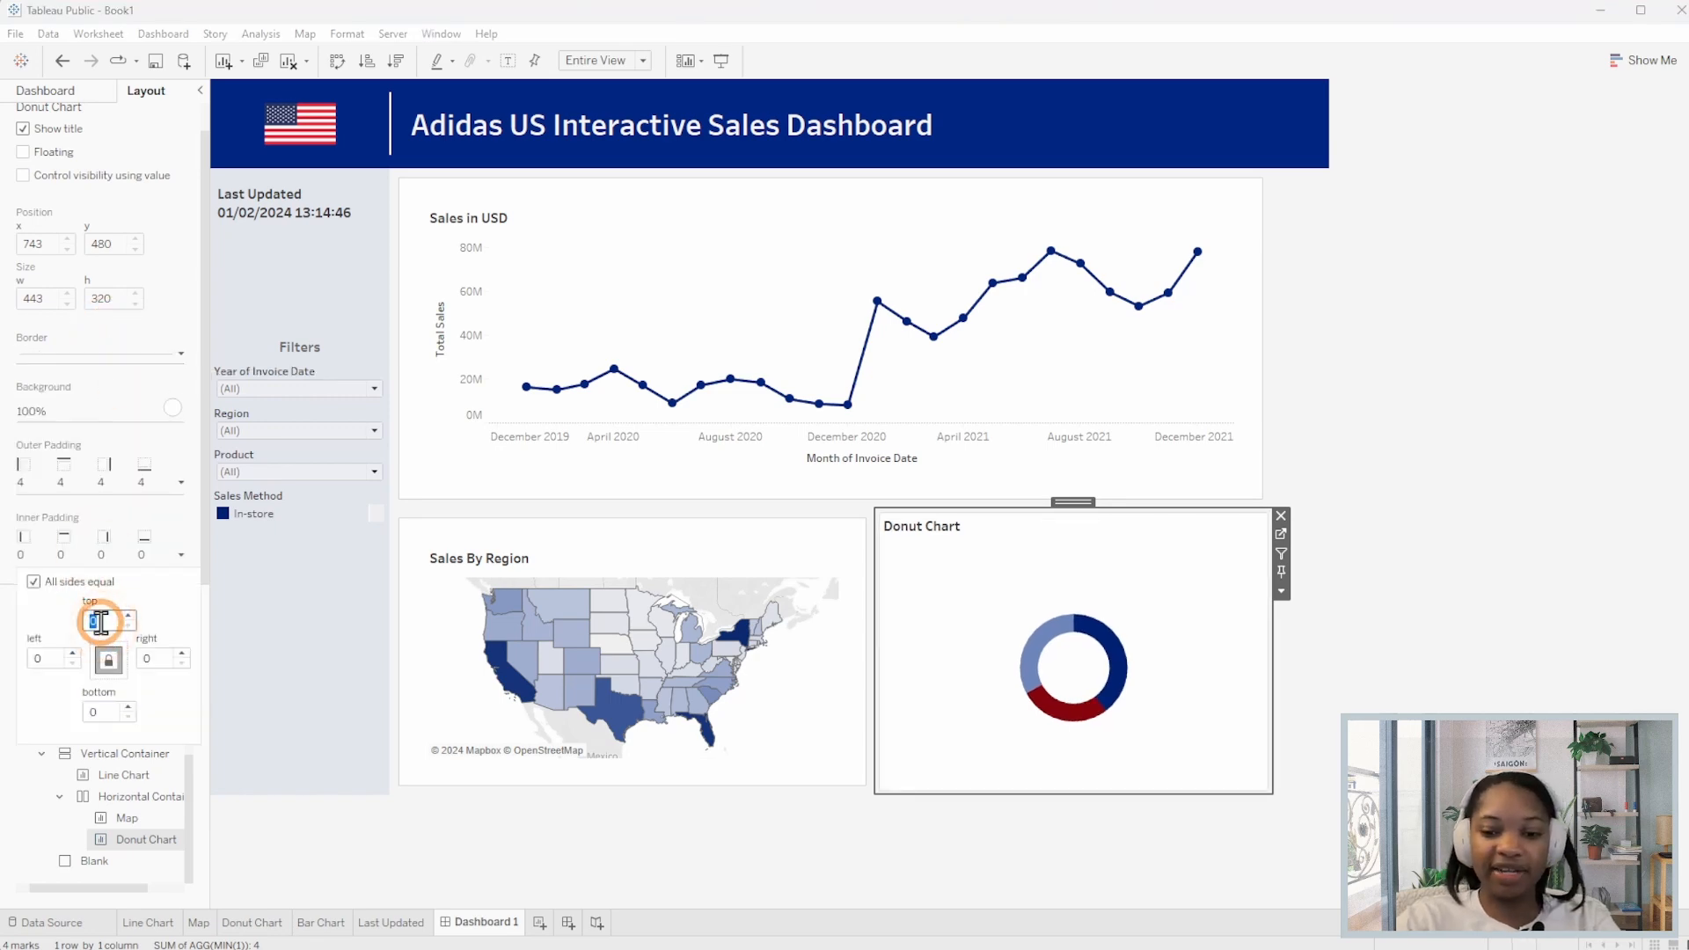
Distribute the contents of the horizontal container holding the map and the Donut Chart evenly.
{"action": "double_click", "coordinate": [1074, 501]}
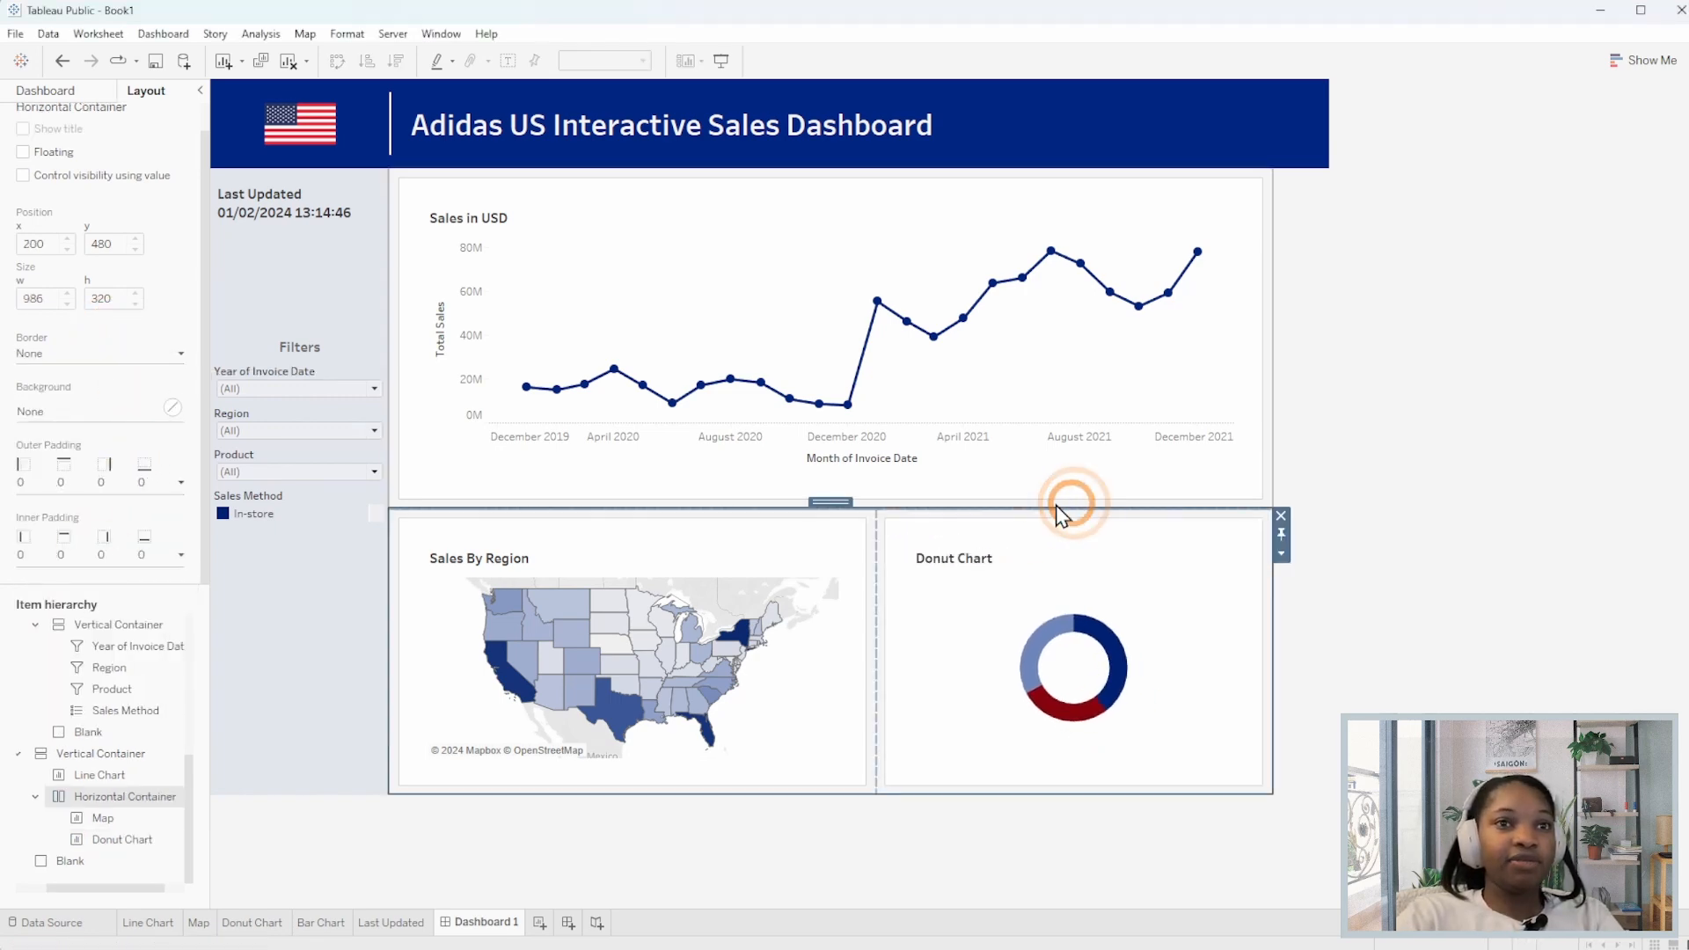
{"action": "left_click", "coordinate": [1281, 553]}
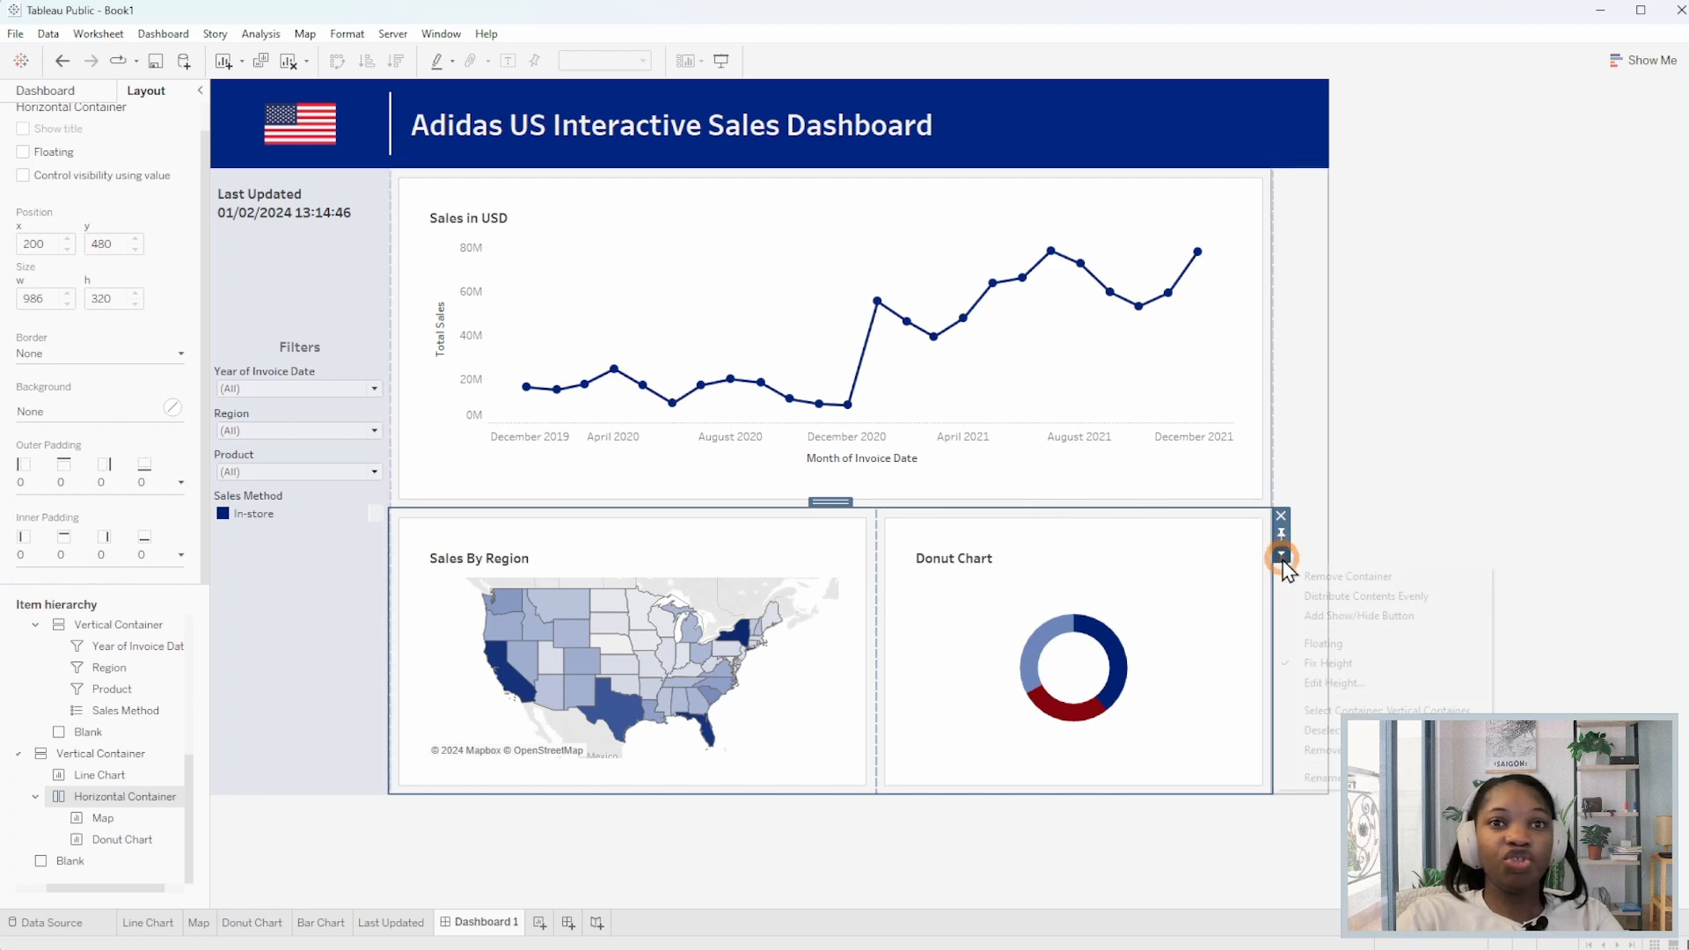
{"action": "left_click", "coordinate": [1394, 598]}
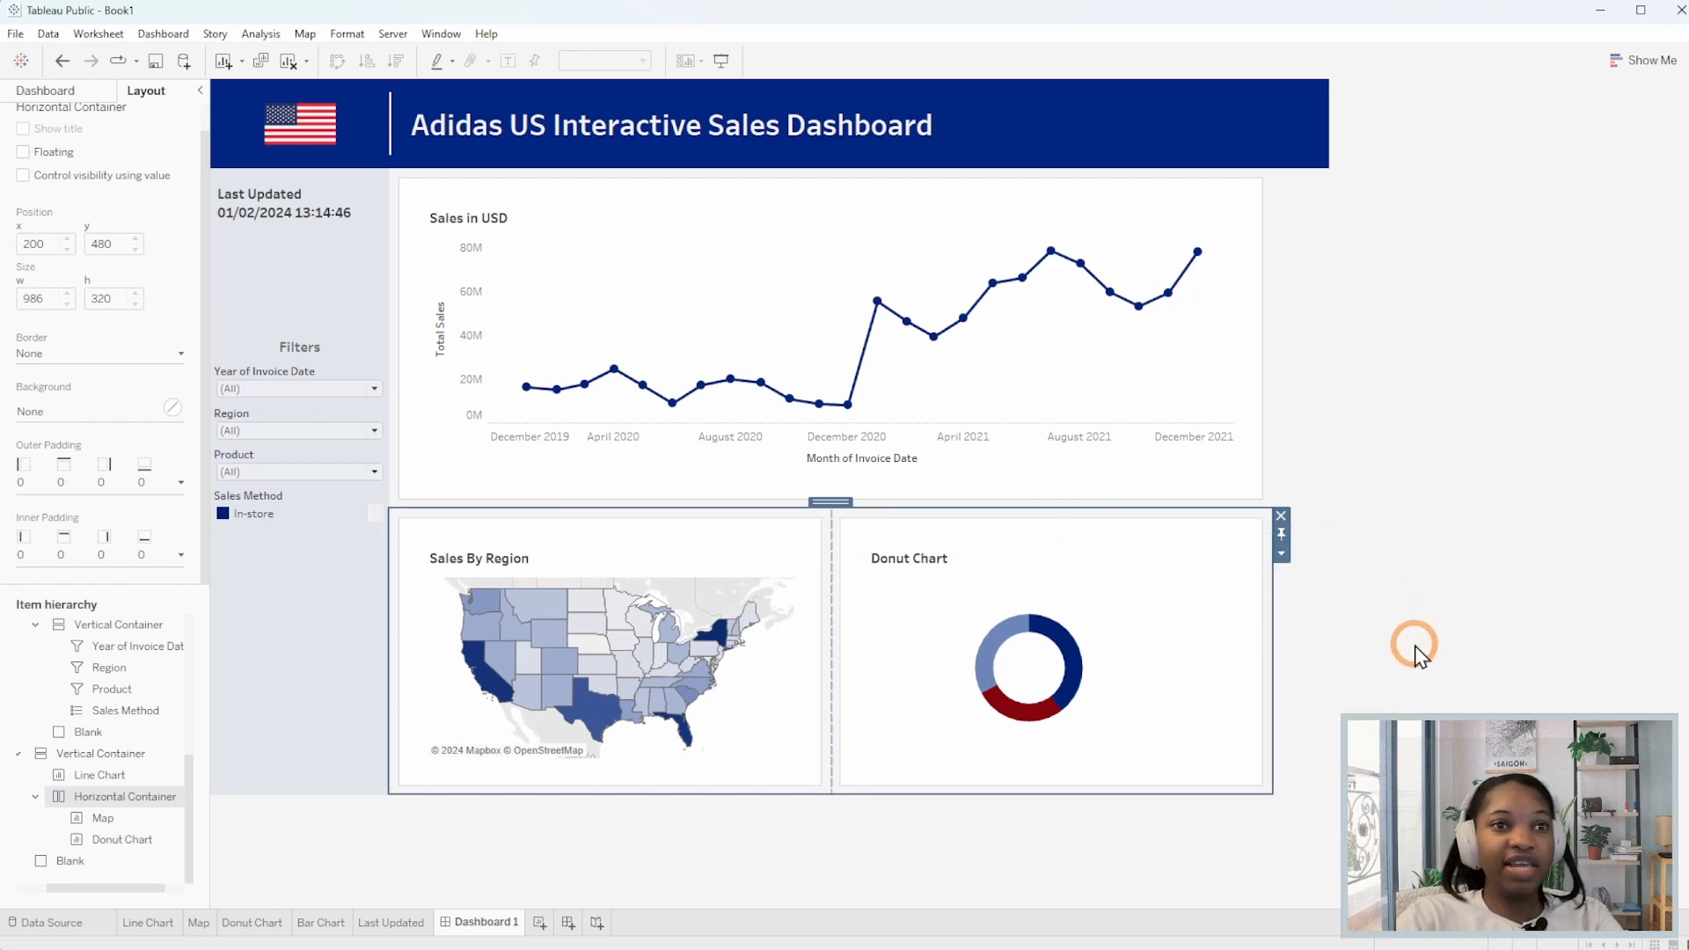
Replace the Donut Chart's title with "Sales Method".
{"action": "left_click", "coordinate": [253, 526]}
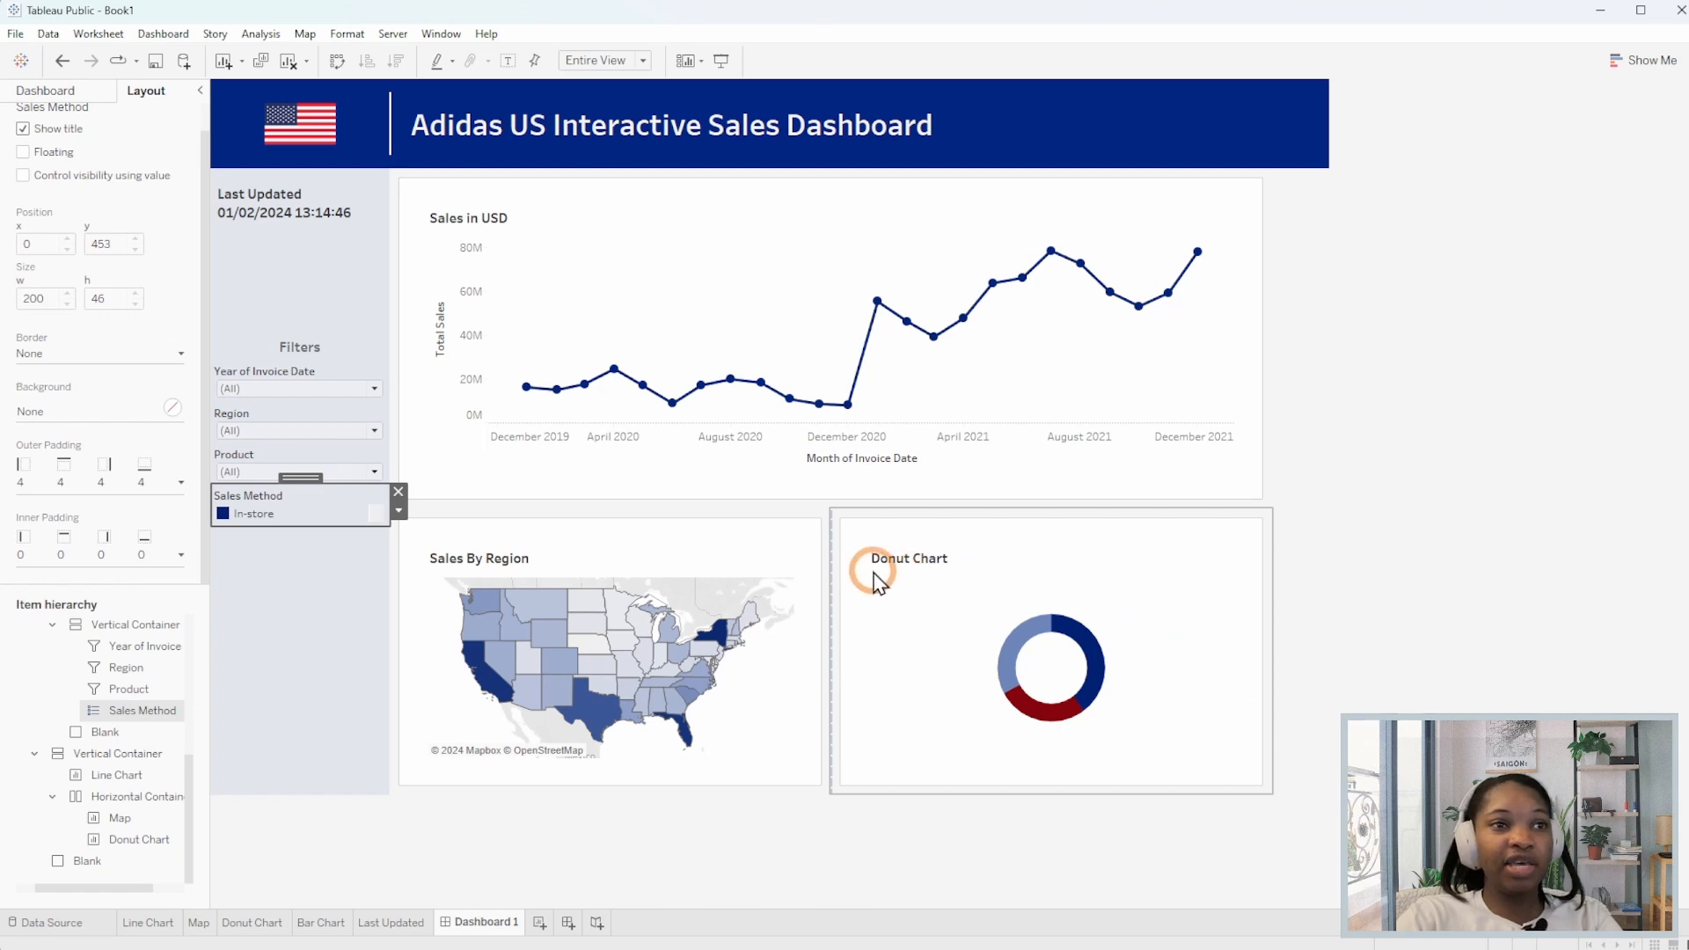
{"action": "double_click", "coordinate": [929, 566]}
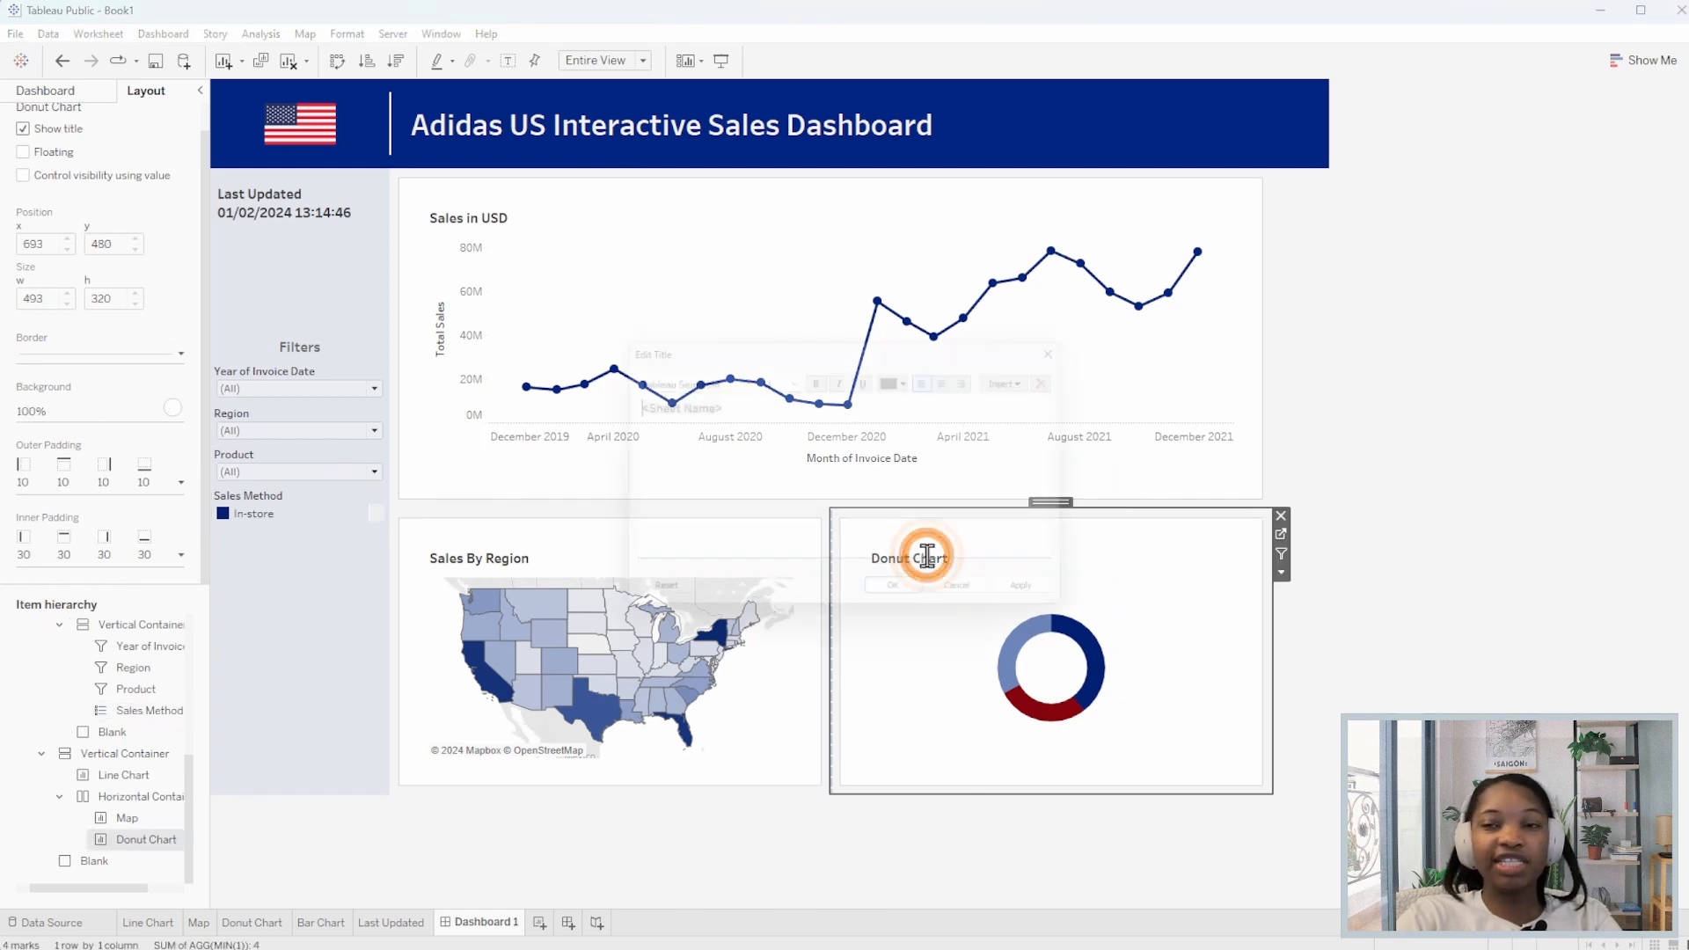
{"action": "left_click_drag", "start_coordinate": [661, 392], "coordinate": [633, 395]}
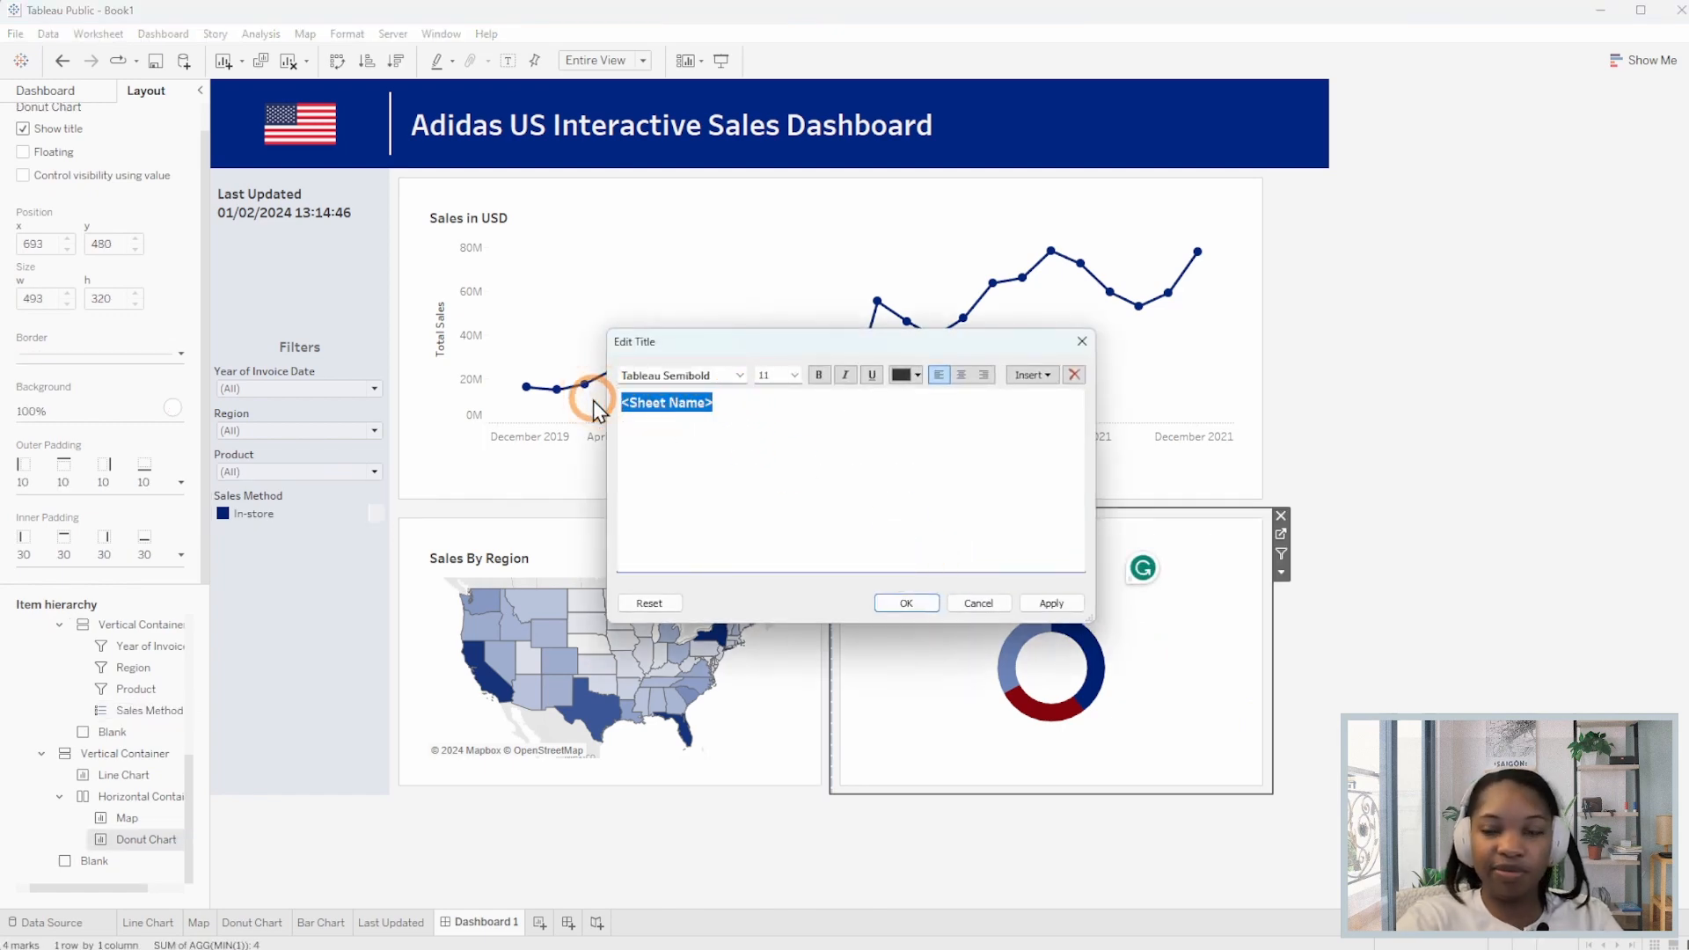
{"action": "type", "text": "Sales"}
{"action": "type", "text": "Method"}
{"action": "left_click", "coordinate": [1509, 618]}
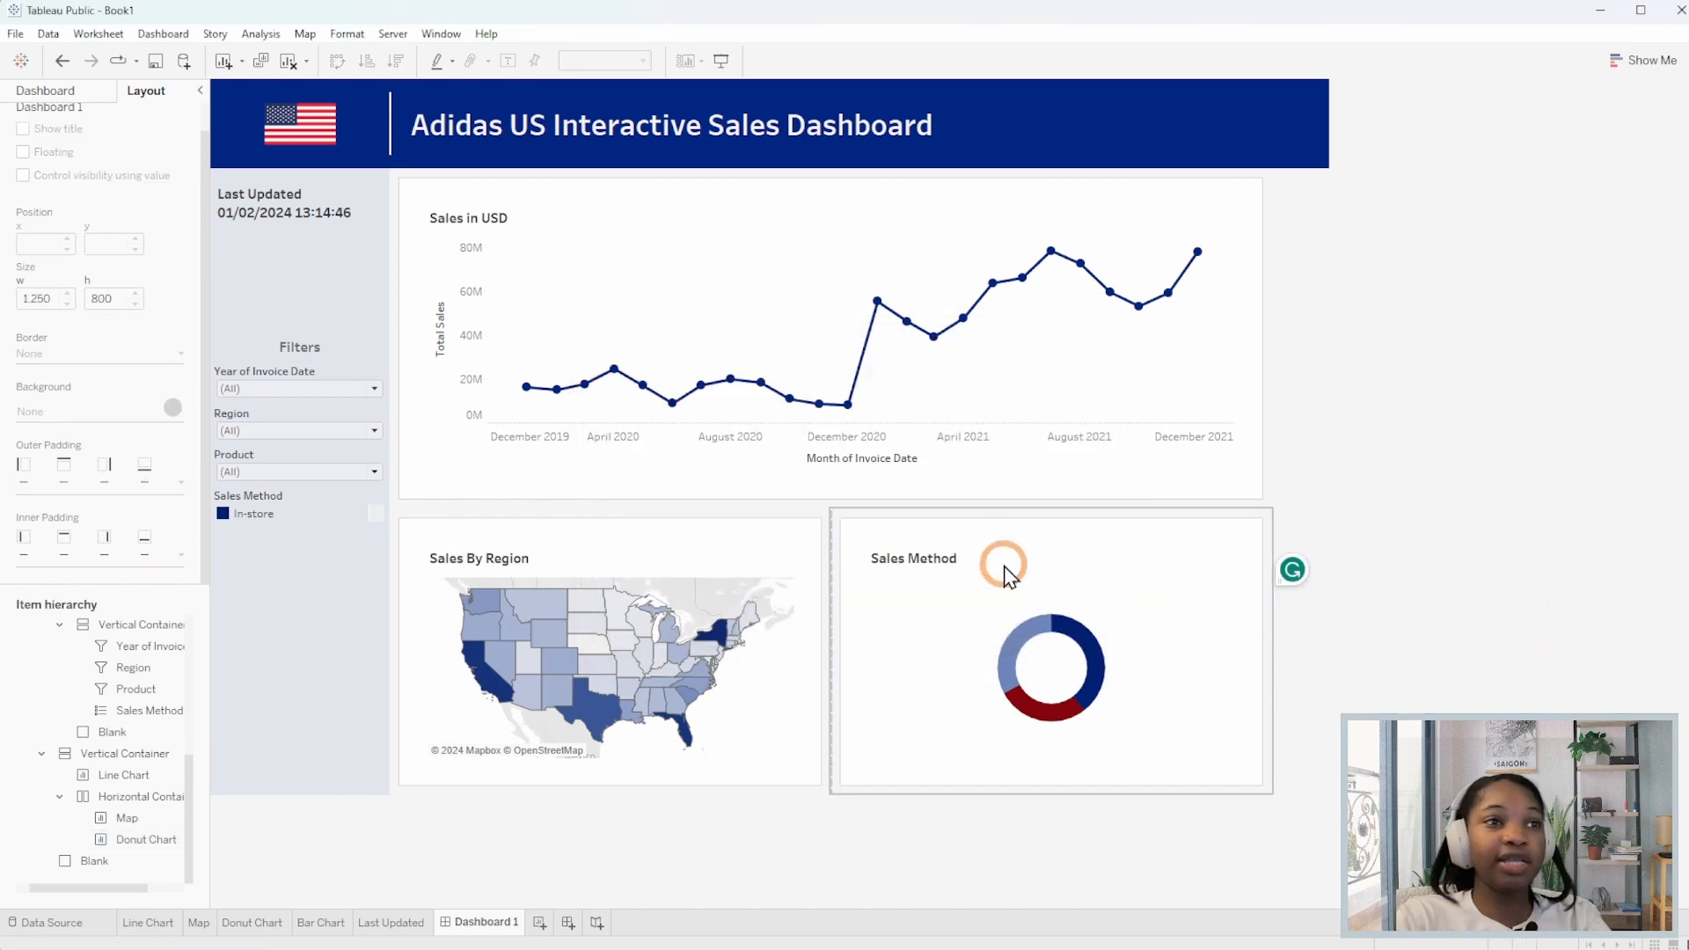
Make the Sales Method colour legend floating and move it from the filter column onto the donut chart's card.
{"action": "left_click", "coordinate": [281, 500]}
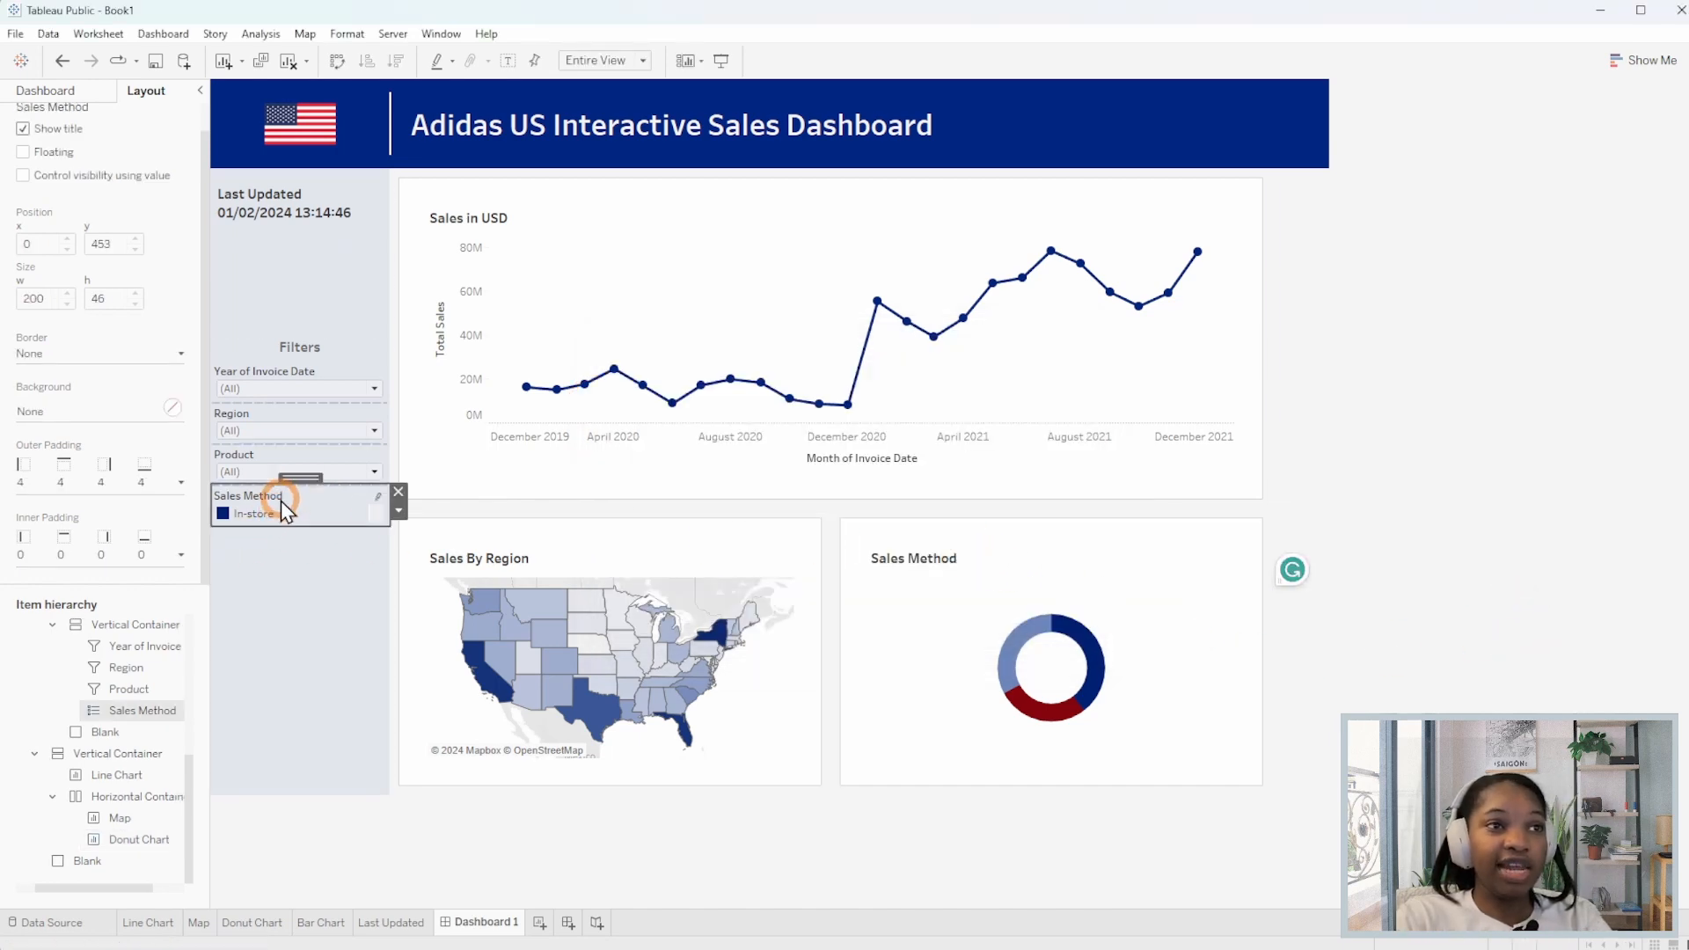
{"action": "left_click", "coordinate": [399, 511]}
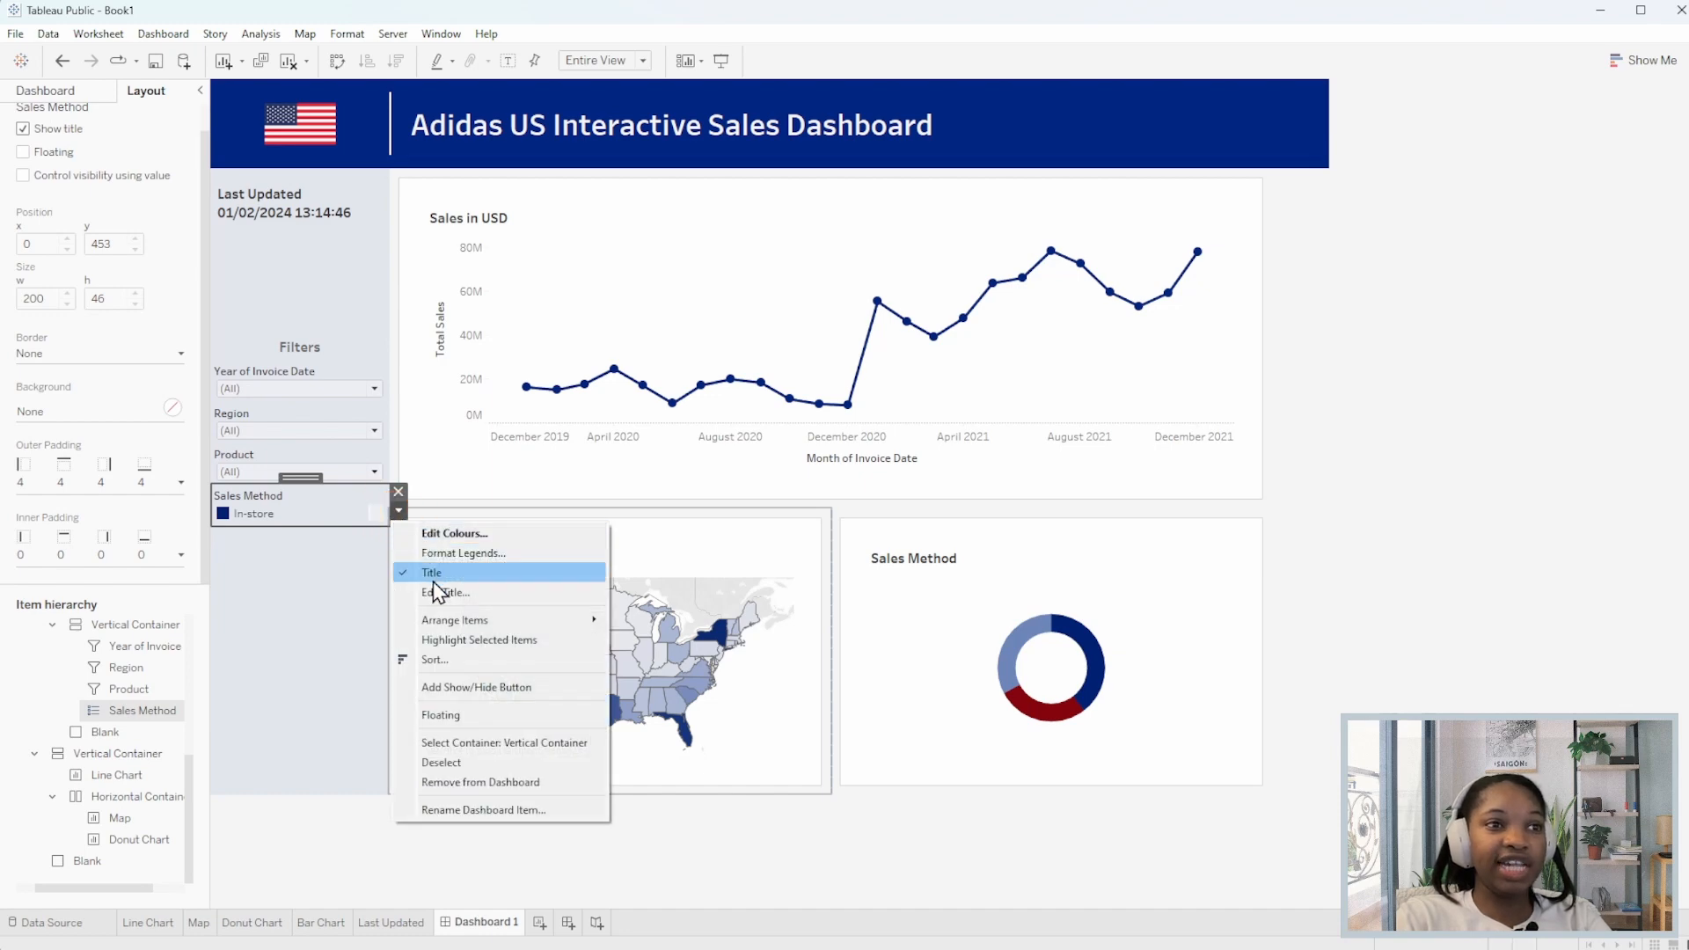
{"action": "left_click", "coordinate": [489, 715]}
{"action": "left_click_drag", "start_coordinate": [295, 455], "coordinate": [1135, 543]}
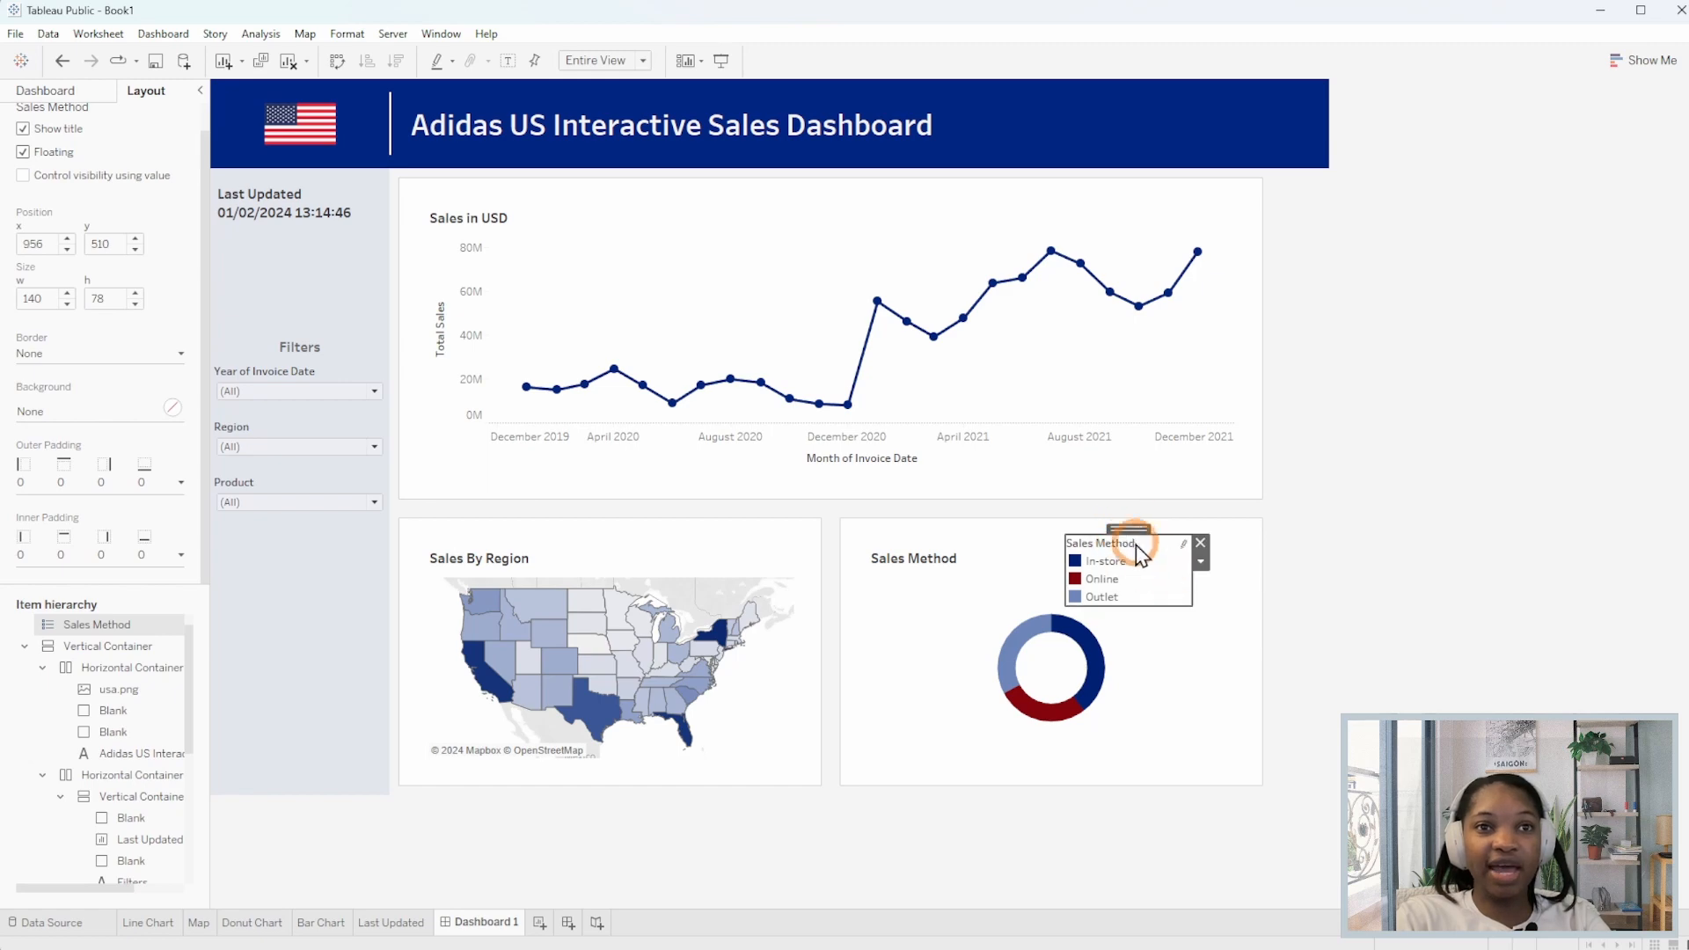
Hide the floating Sales Method legend's title and move the legend into the upper-right corner of the donut chart's card.
{"action": "right_click", "coordinate": [1135, 546]}
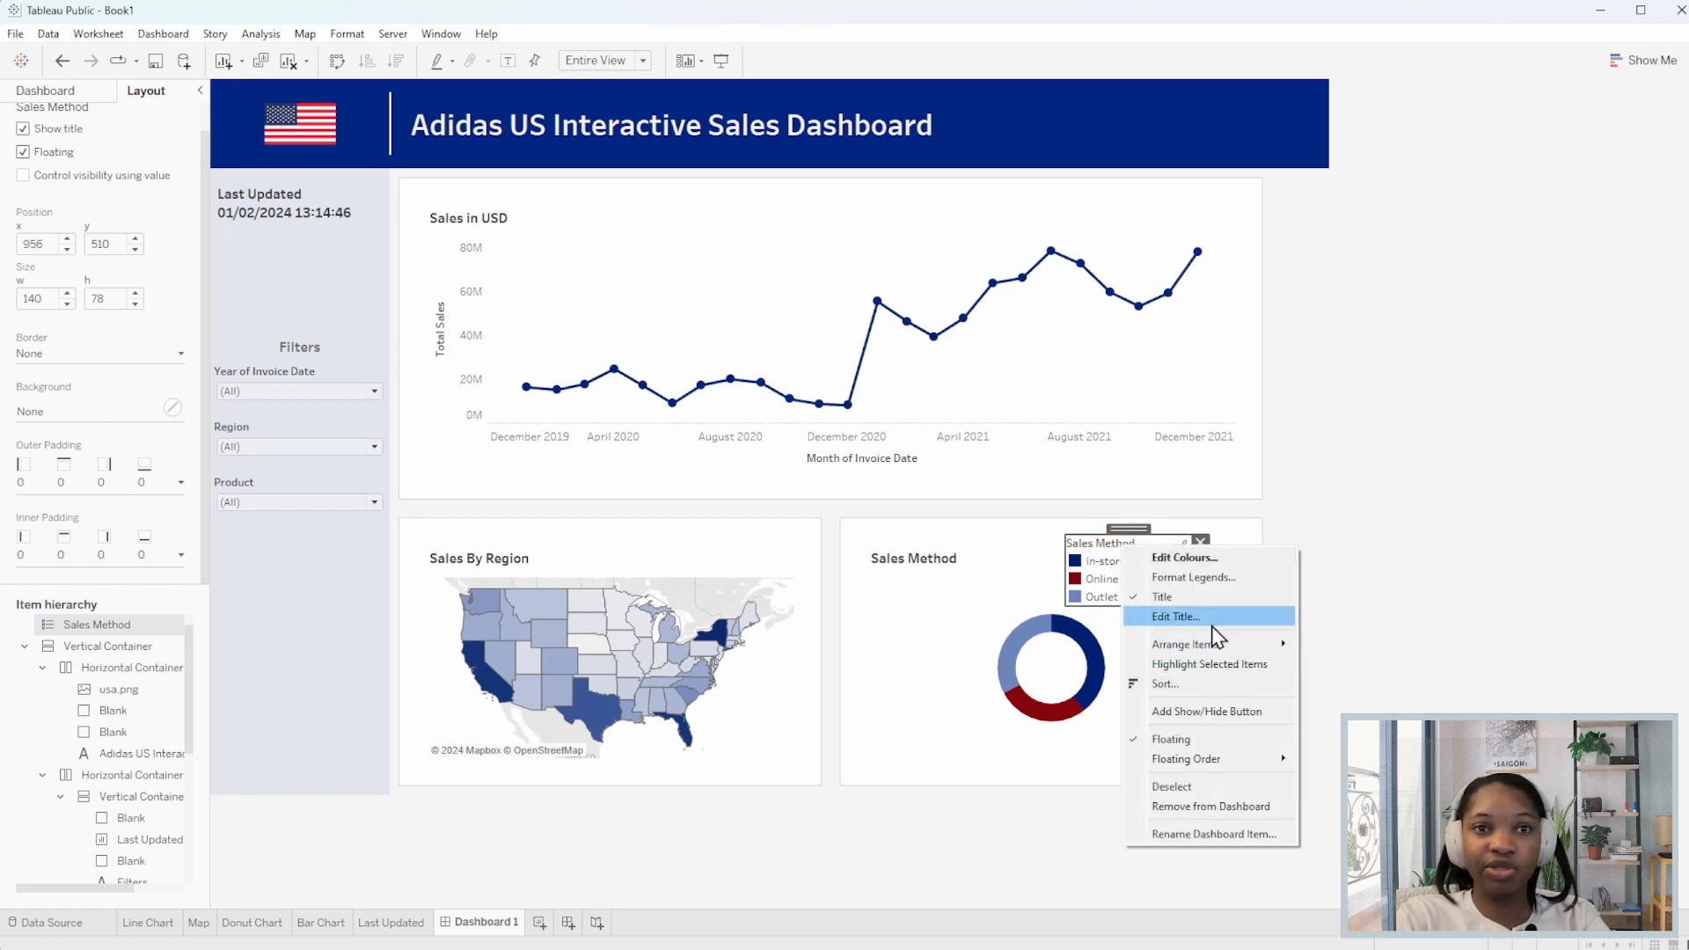
{"action": "left_click", "coordinate": [1206, 600]}
{"action": "left_click_drag", "start_coordinate": [1133, 530], "coordinate": [1176, 541]}
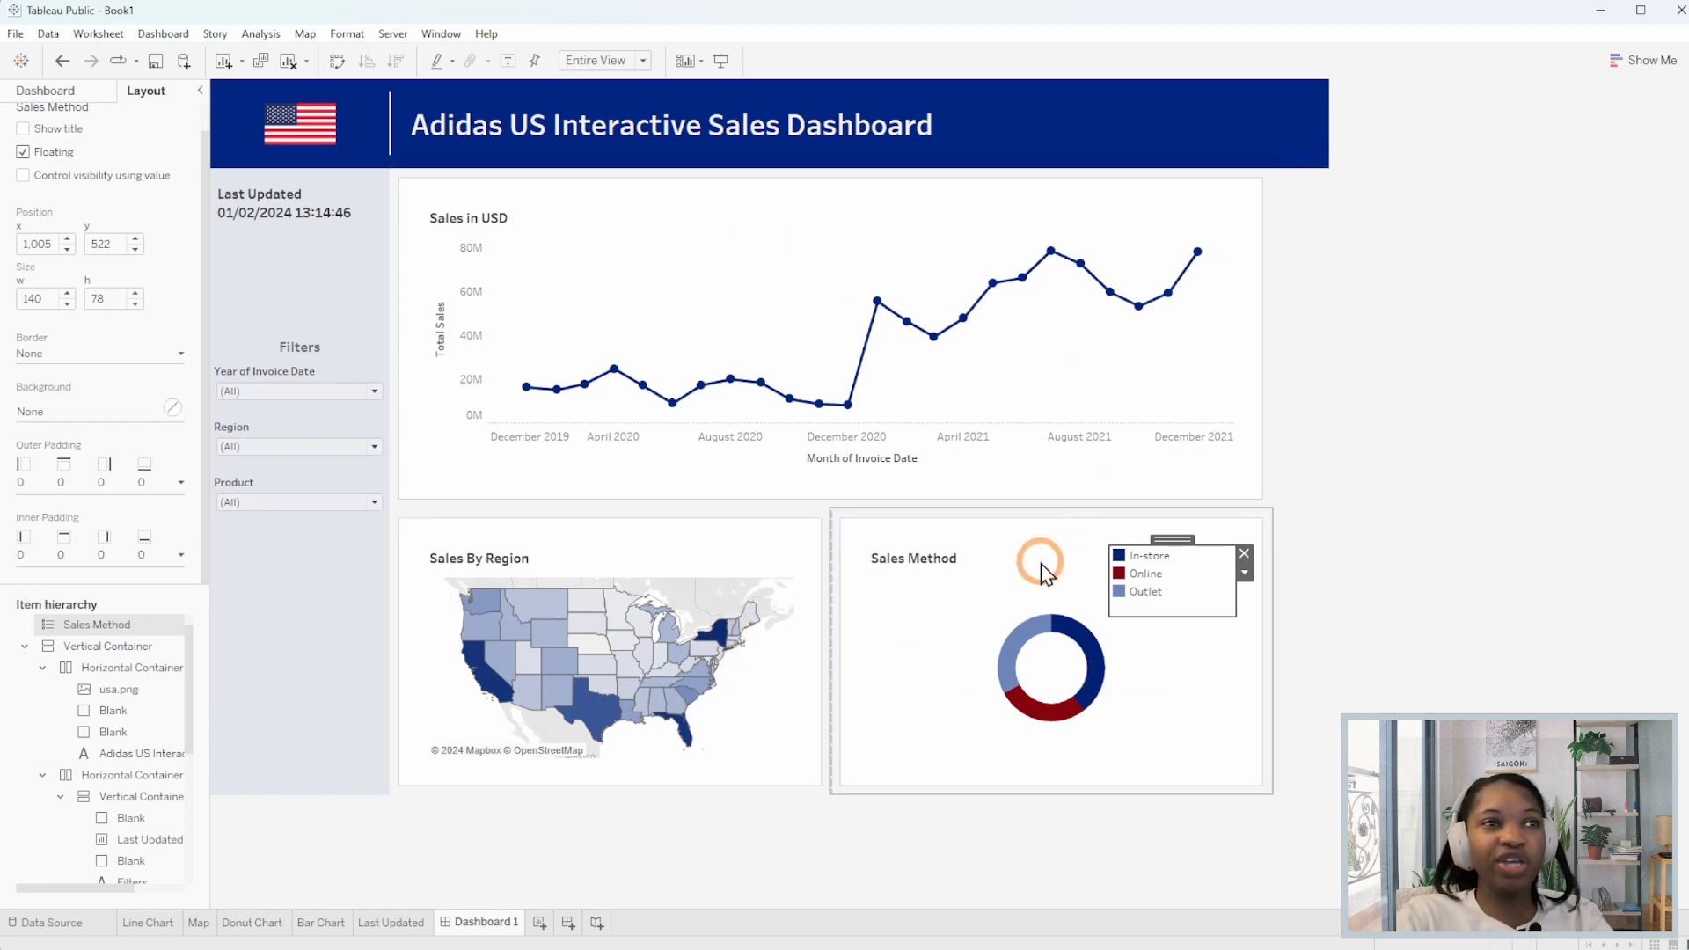
{"action": "left_click", "coordinate": [1320, 486]}
Set the width of the vertical container holding the line chart, map and donut chart to 700 pixels.
{"action": "left_click", "coordinate": [555, 239]}
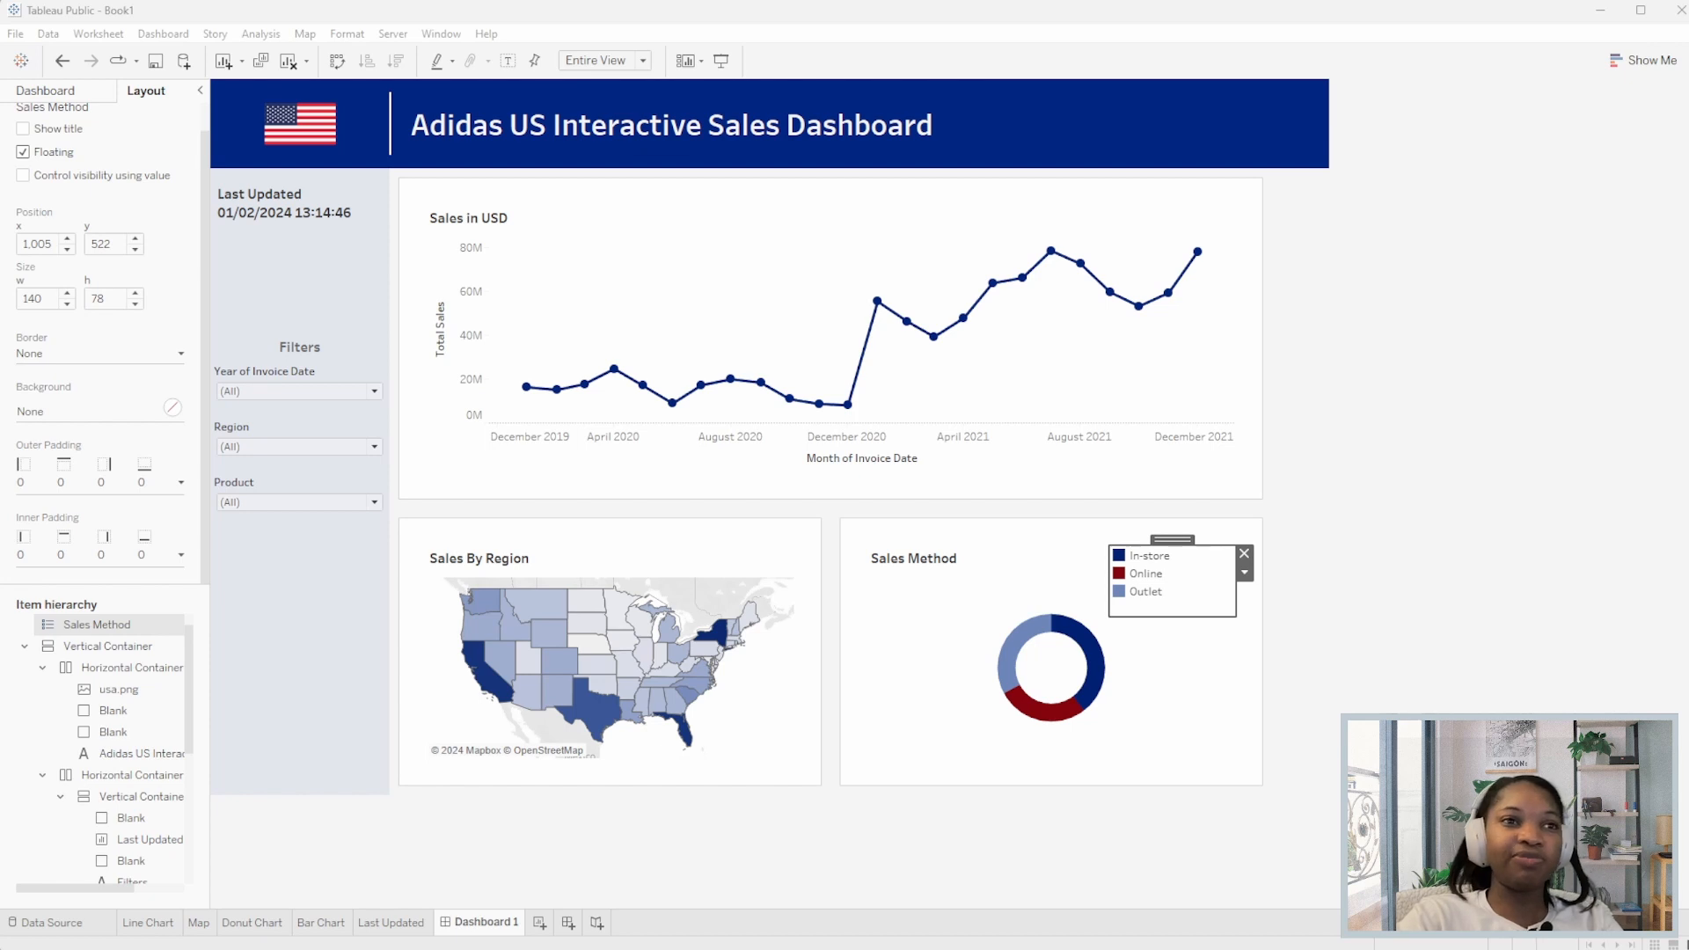
{"action": "left_click", "coordinate": [906, 203]}
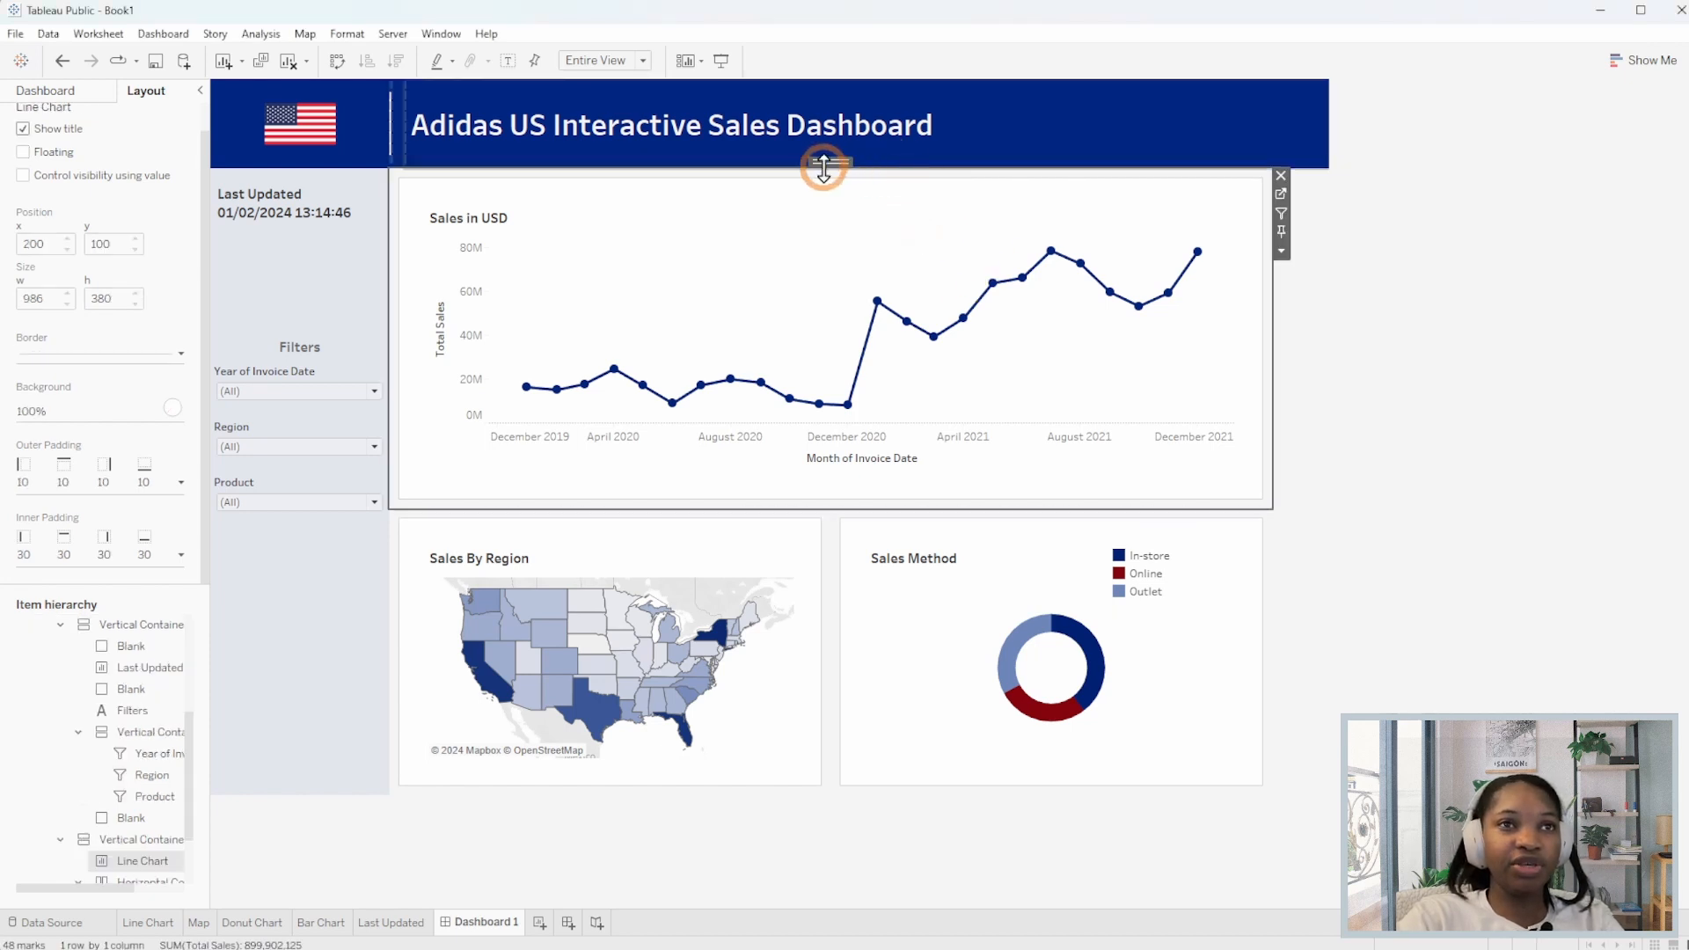
{"action": "double_click", "coordinate": [827, 165]}
{"action": "left_click", "coordinate": [1281, 213]}
{"action": "left_click", "coordinate": [1347, 342]}
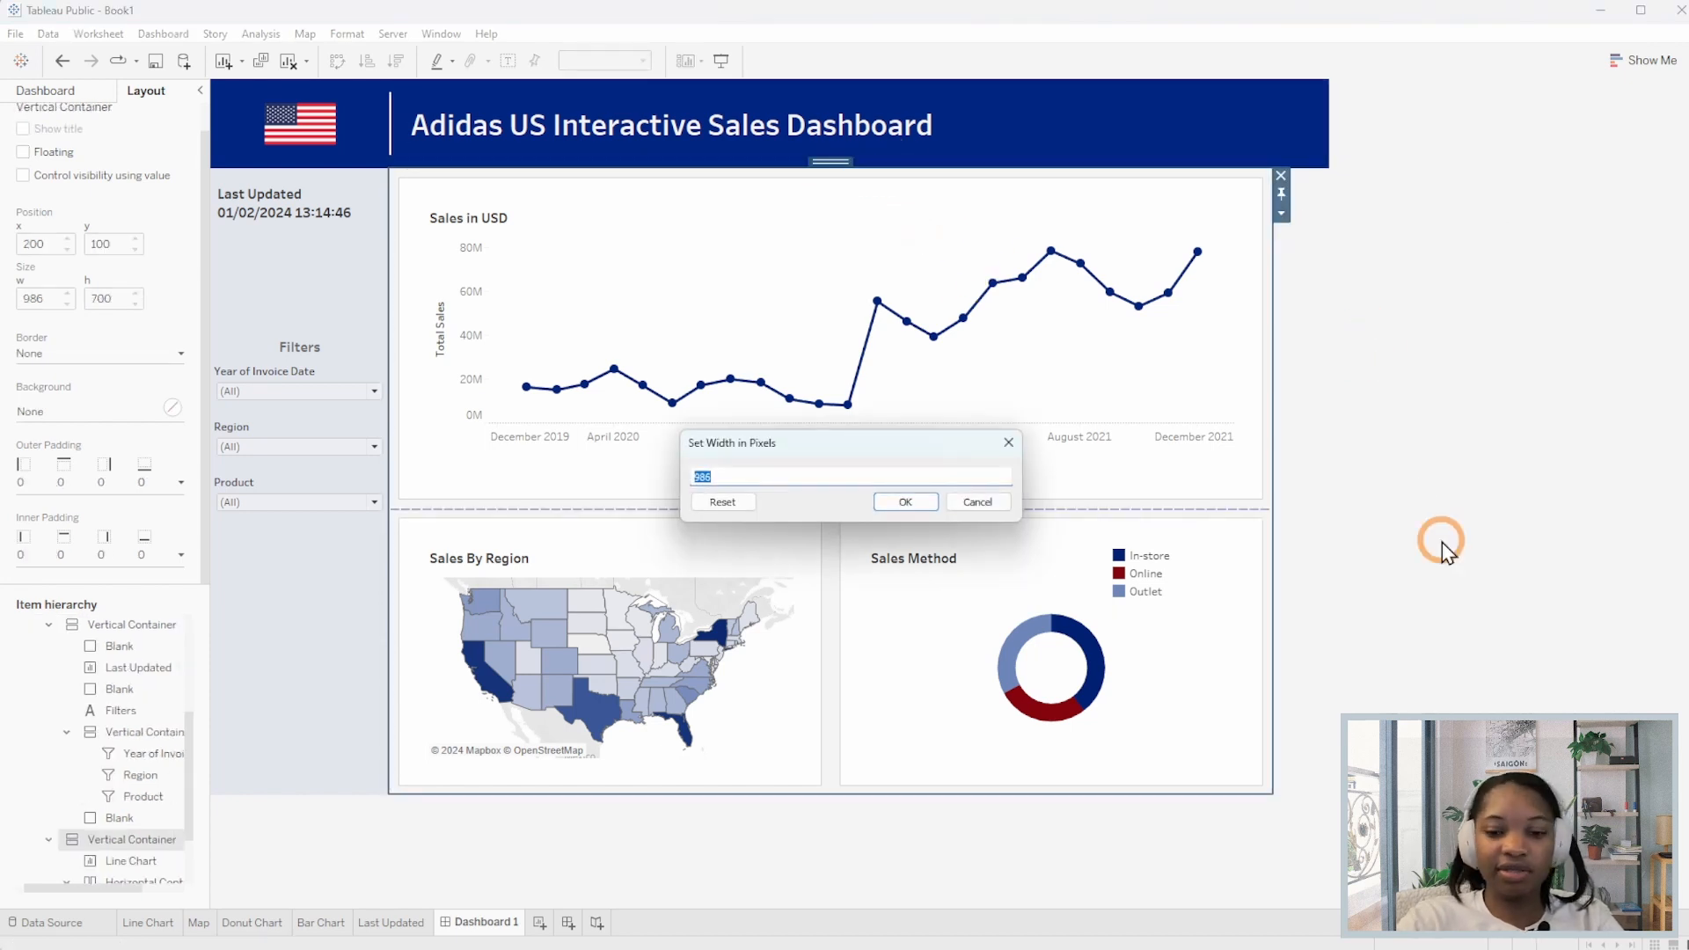
{"action": "type", "text": "700"}
{"action": "key", "text": "Return"}
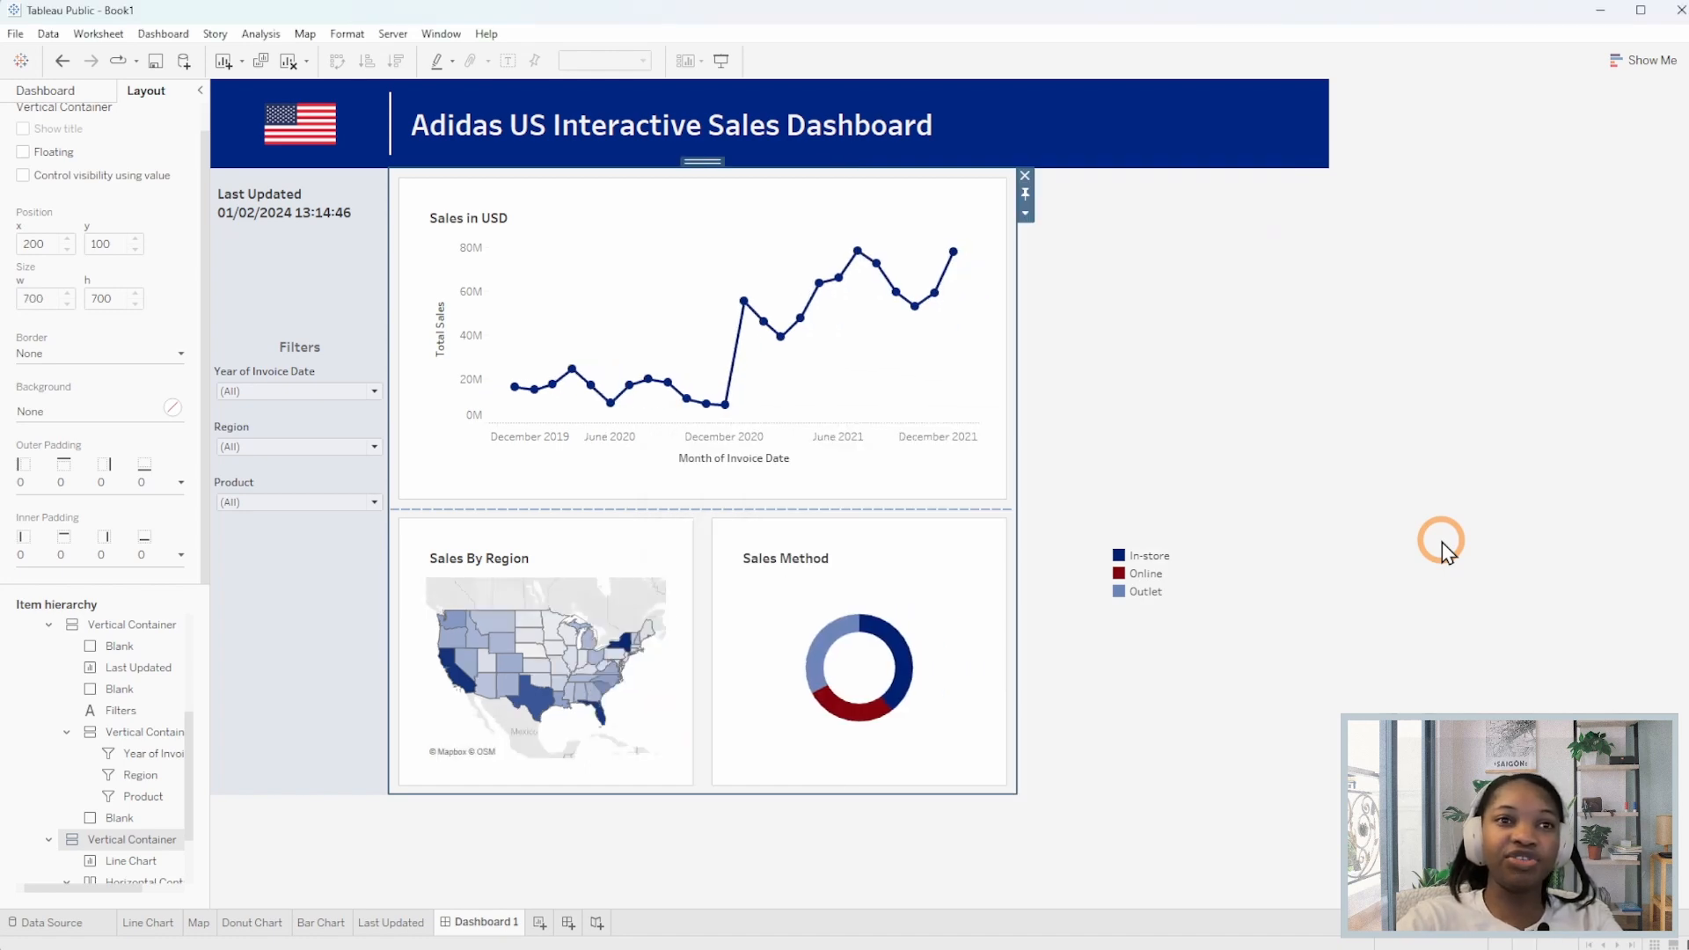
Move the floating Sales Method legend onto the narrowed donut chart card, in its upper-right corner.
{"action": "left_click", "coordinate": [1175, 567]}
{"action": "left_click_drag", "start_coordinate": [1166, 542], "coordinate": [956, 524]}
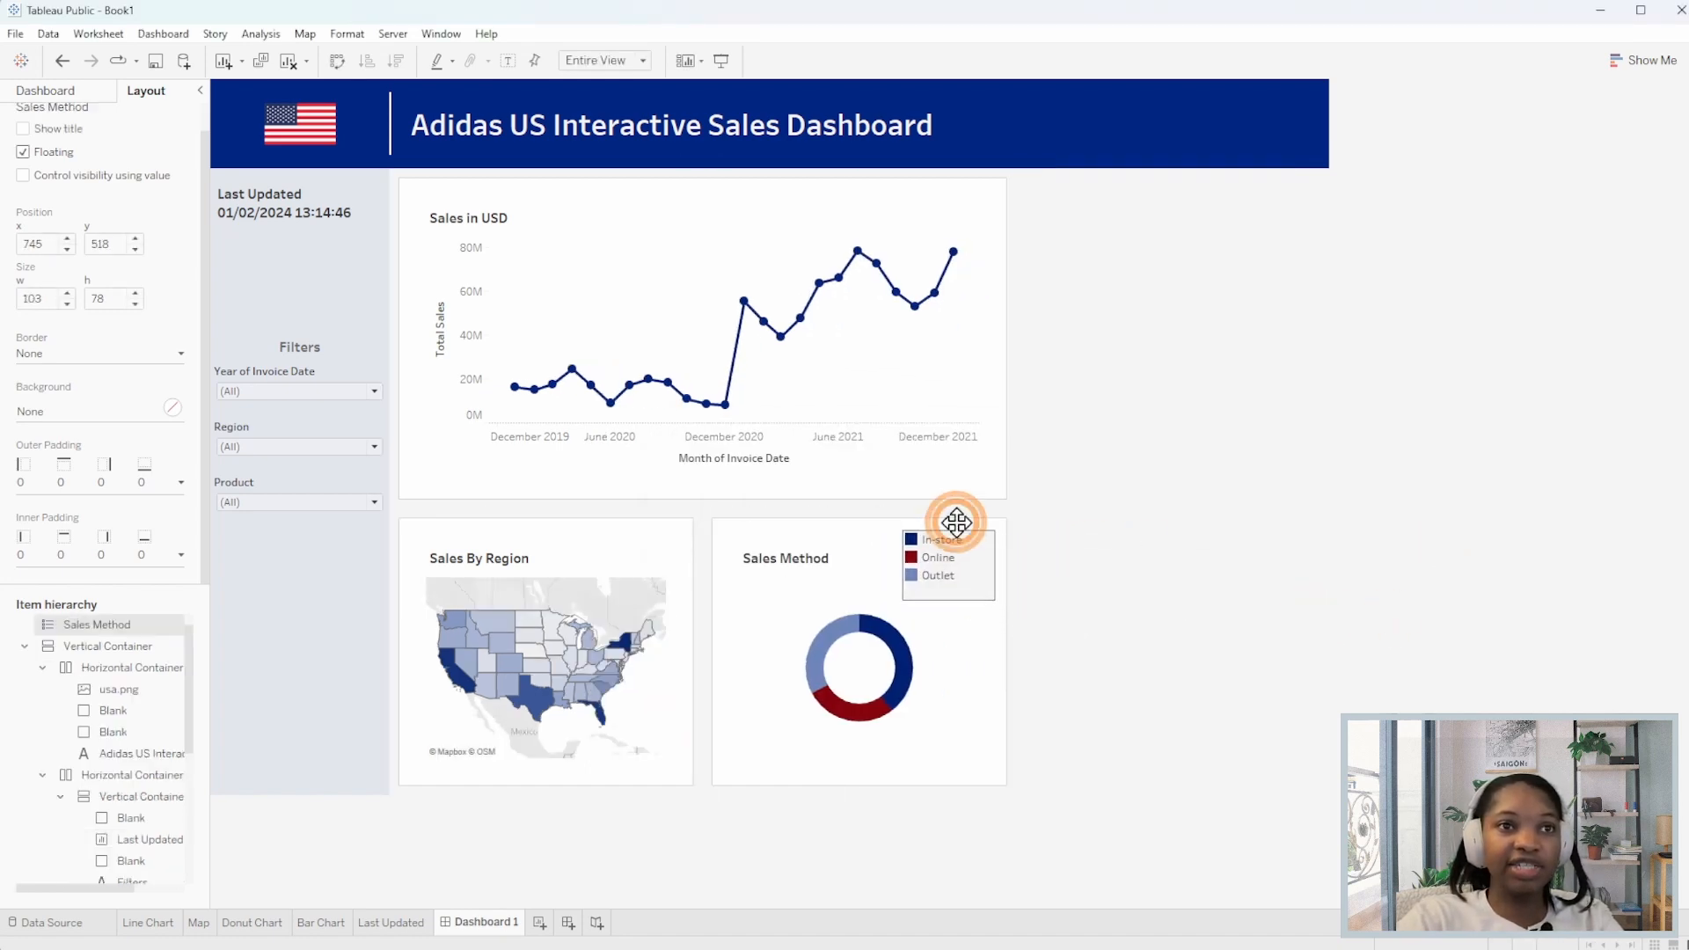
{"action": "left_click", "coordinate": [1503, 588]}
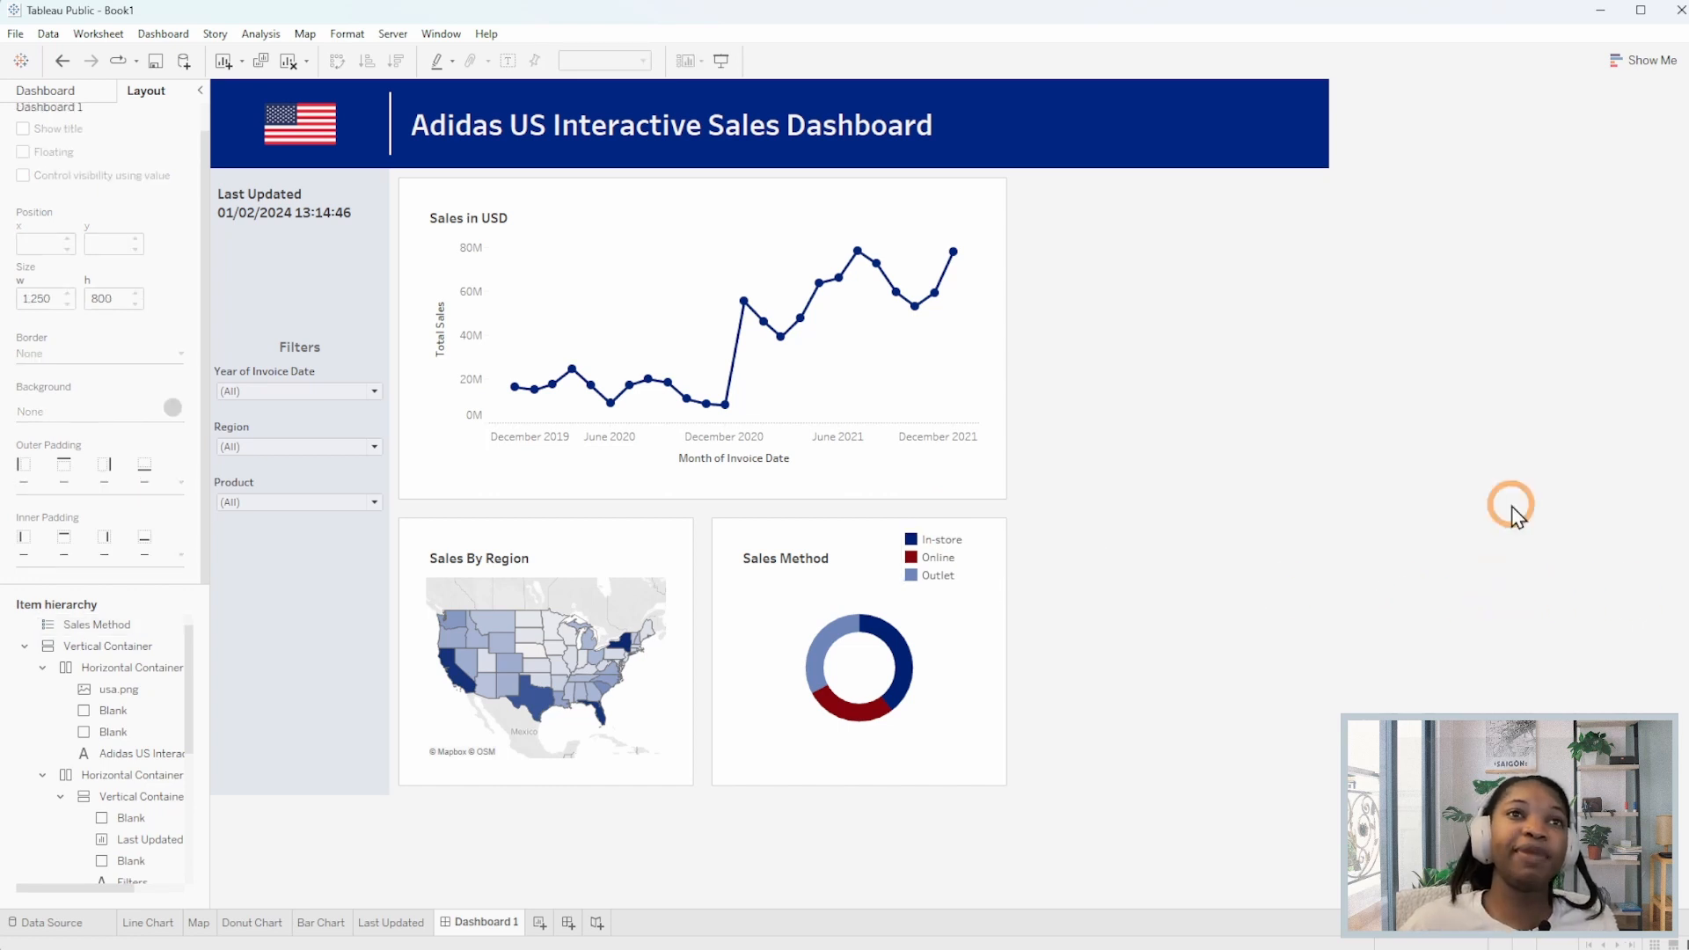
{"action": "left_click", "coordinate": [797, 752]}
{"action": "left_click", "coordinate": [224, 716]}
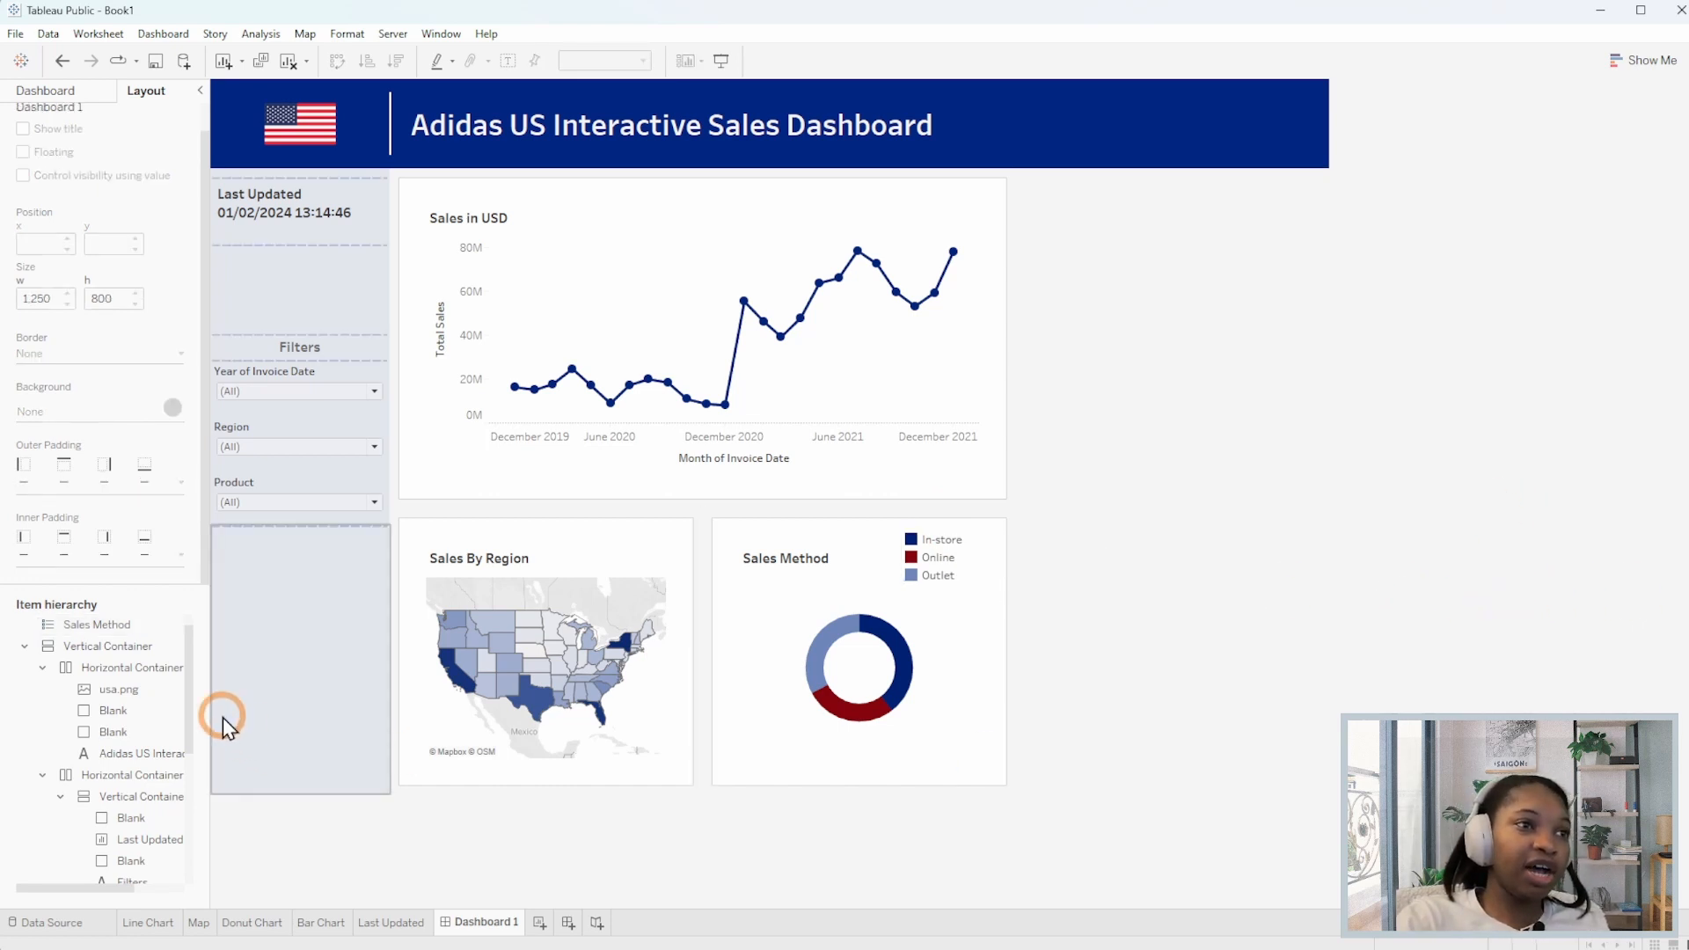
Add the Bar Chart sheet to the dashboard as a full-height column beside the vertical container of charts.
{"action": "mouse_move", "coordinate": [184, 684]}
{"action": "left_mouse_down"}
{"action": "mouse_move", "coordinate": [187, 856]}
{"action": "mouse_move", "coordinate": [192, 656]}
{"action": "left_mouse_up"}
{"action": "left_click", "coordinate": [77, 91]}
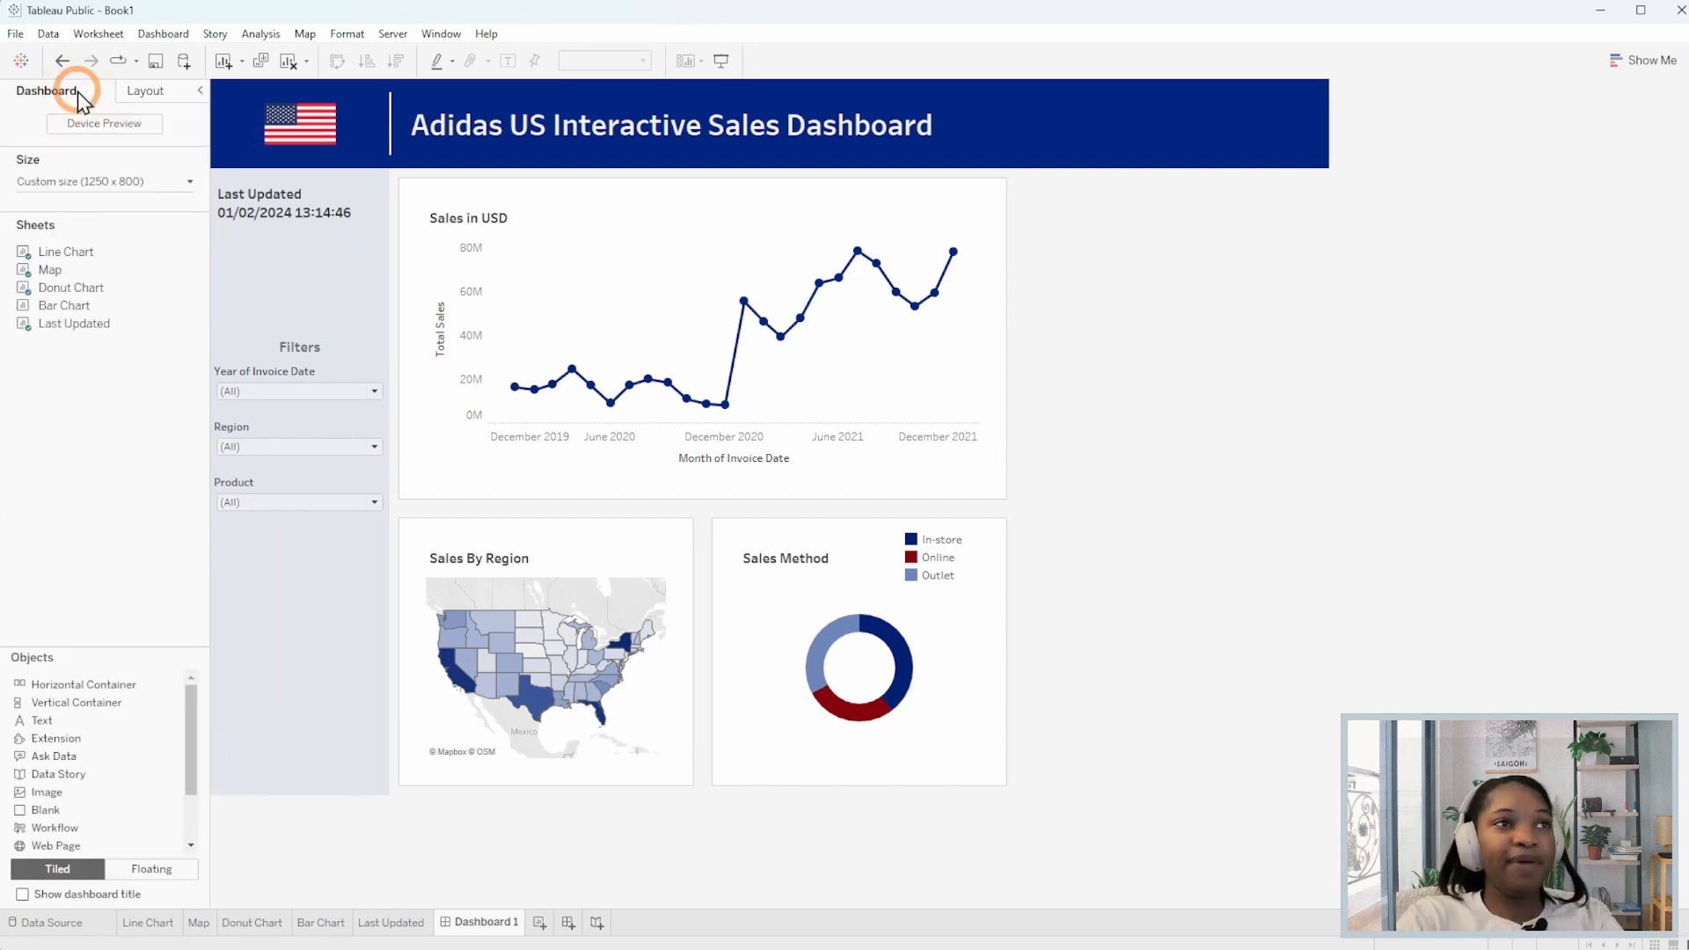
{"action": "left_click", "coordinate": [103, 197]}
{"action": "left_click", "coordinate": [89, 303]}
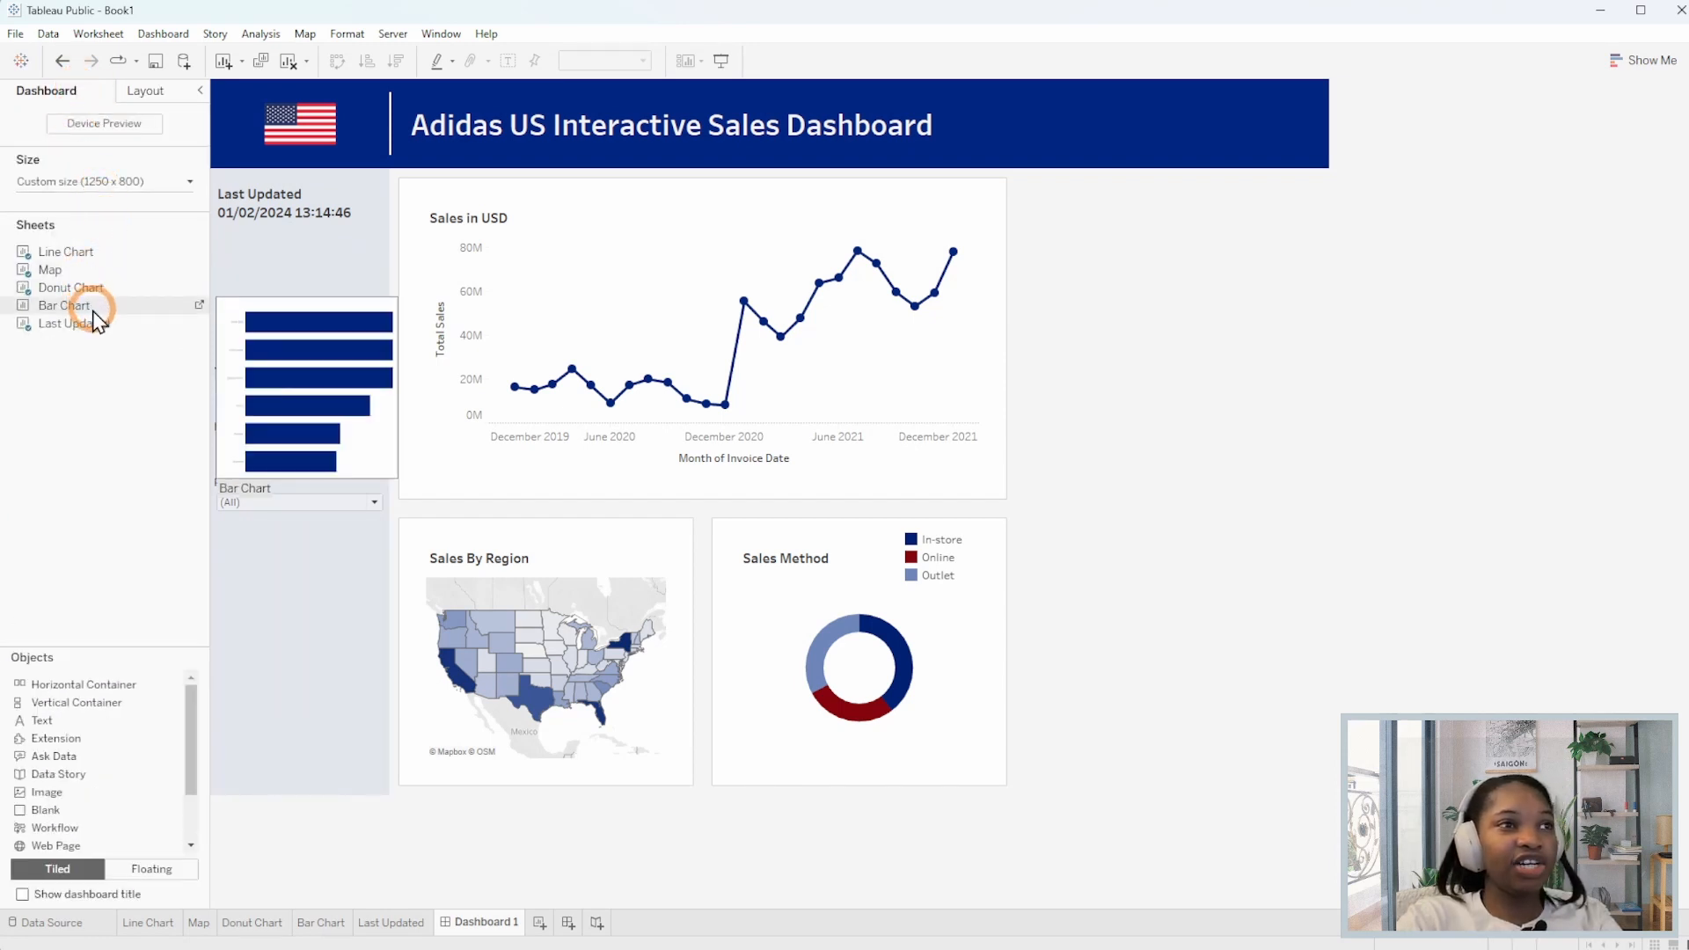
{"action": "left_click_drag", "start_coordinate": [93, 310], "coordinate": [1168, 370]}
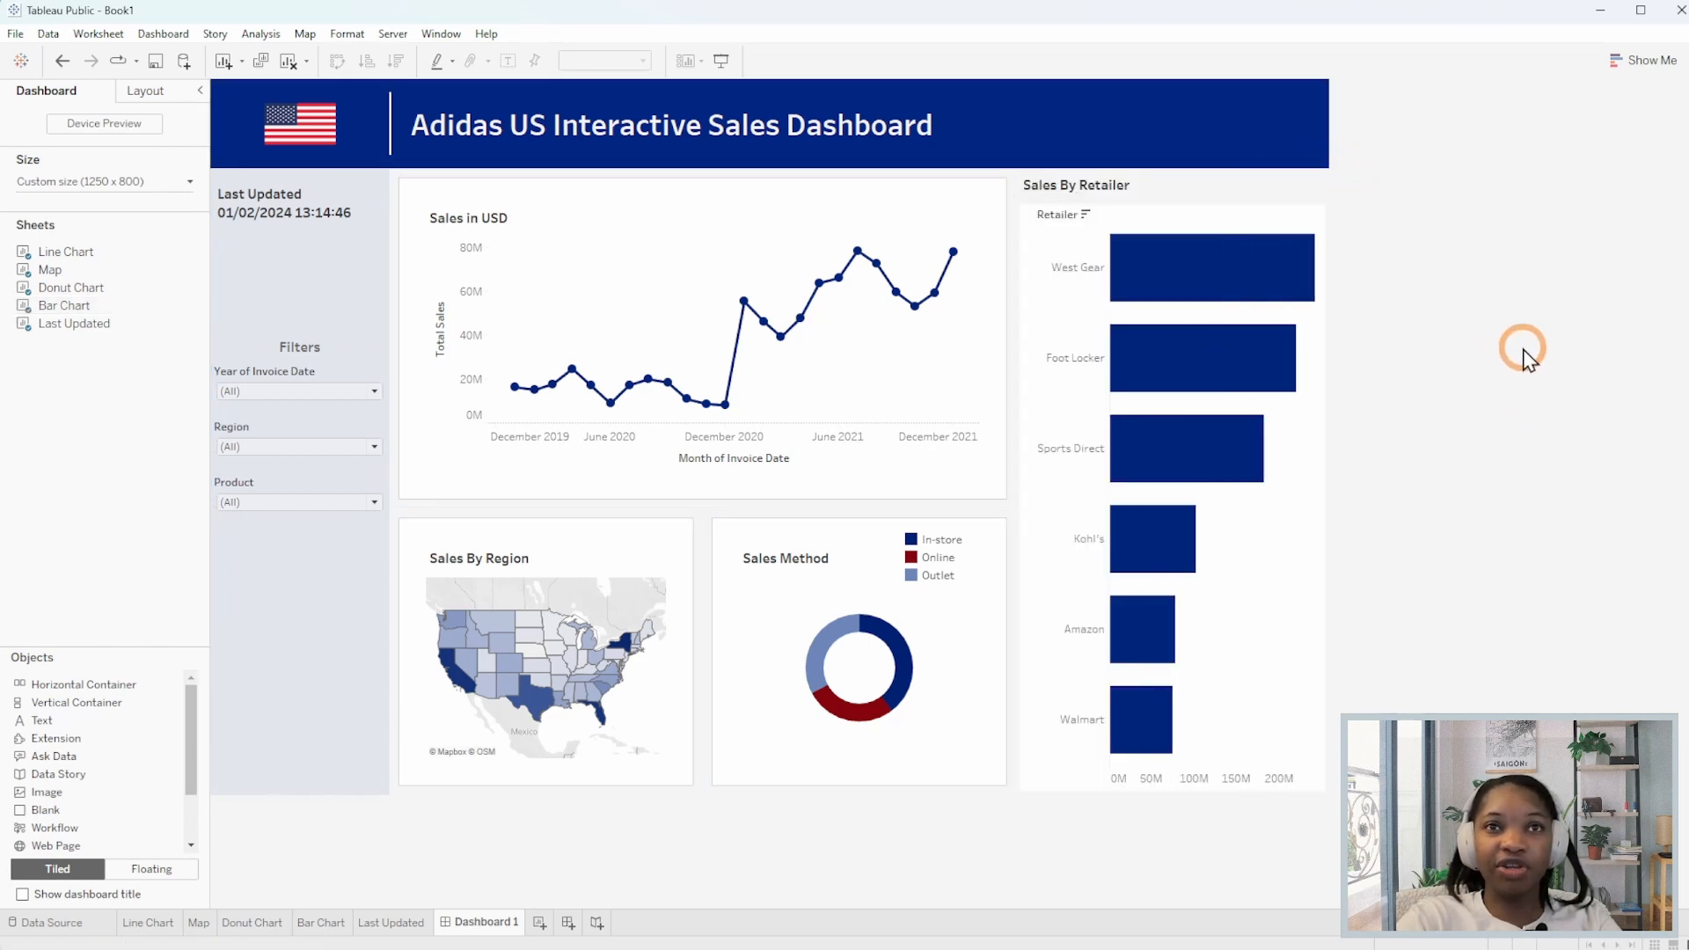
Give the bar chart a white background and a thin, solid light grey border.
{"action": "left_click", "coordinate": [1187, 192]}
{"action": "left_click", "coordinate": [162, 93]}
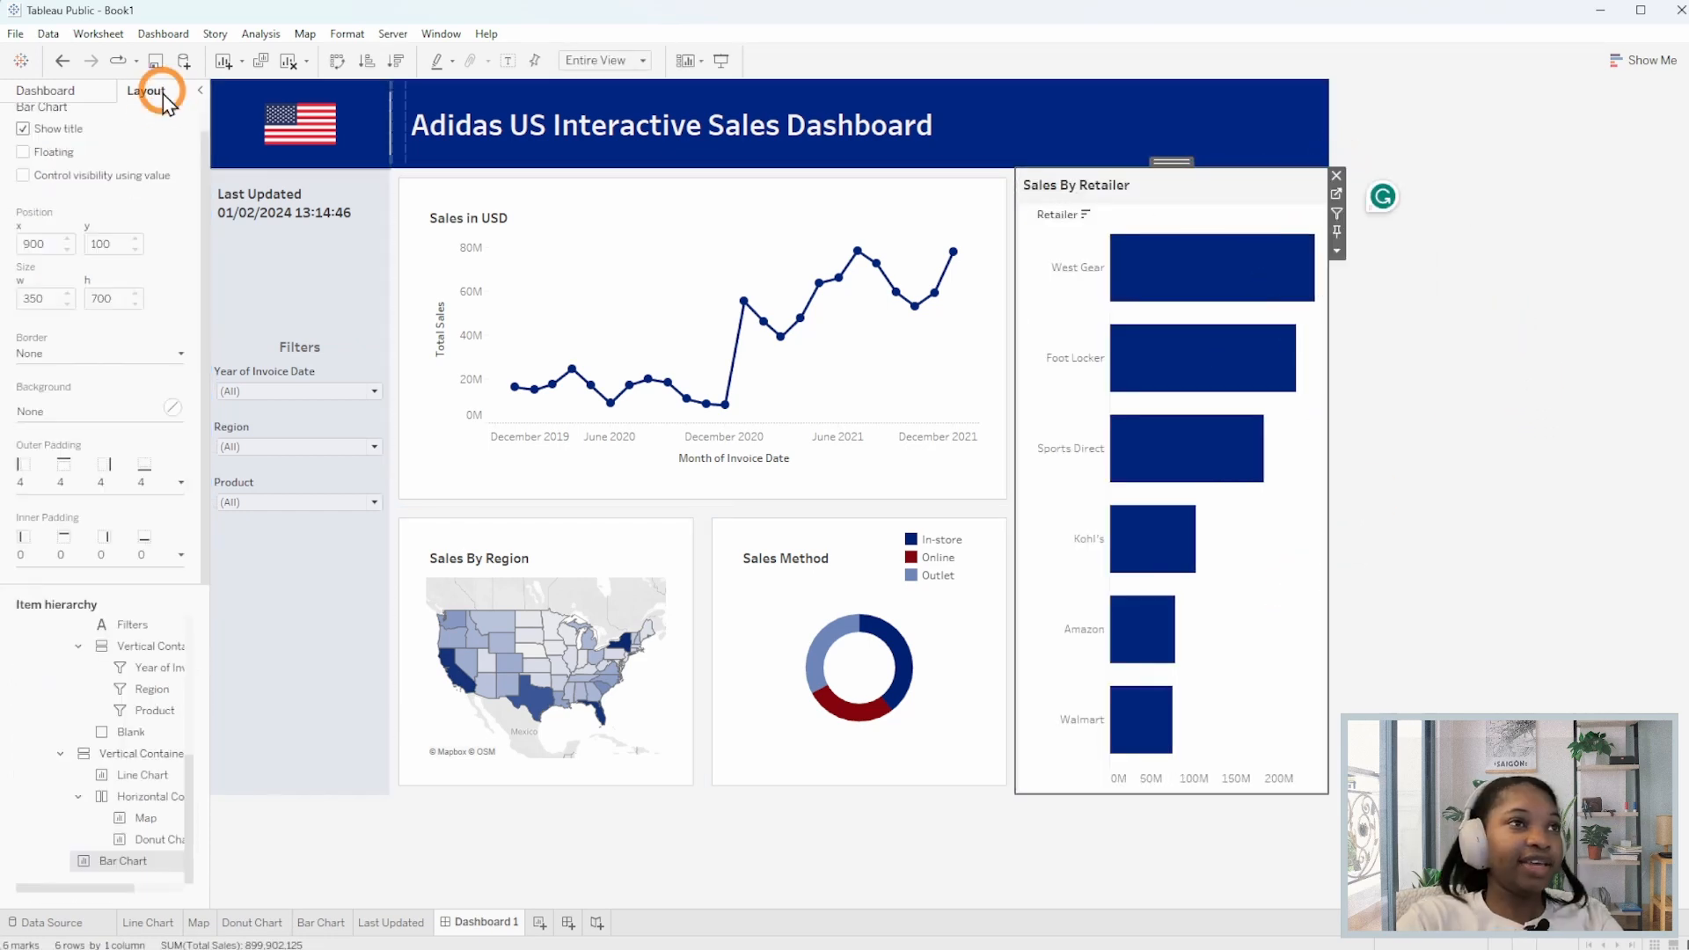
{"action": "left_click", "coordinate": [81, 410]}
{"action": "left_click", "coordinate": [86, 355]}
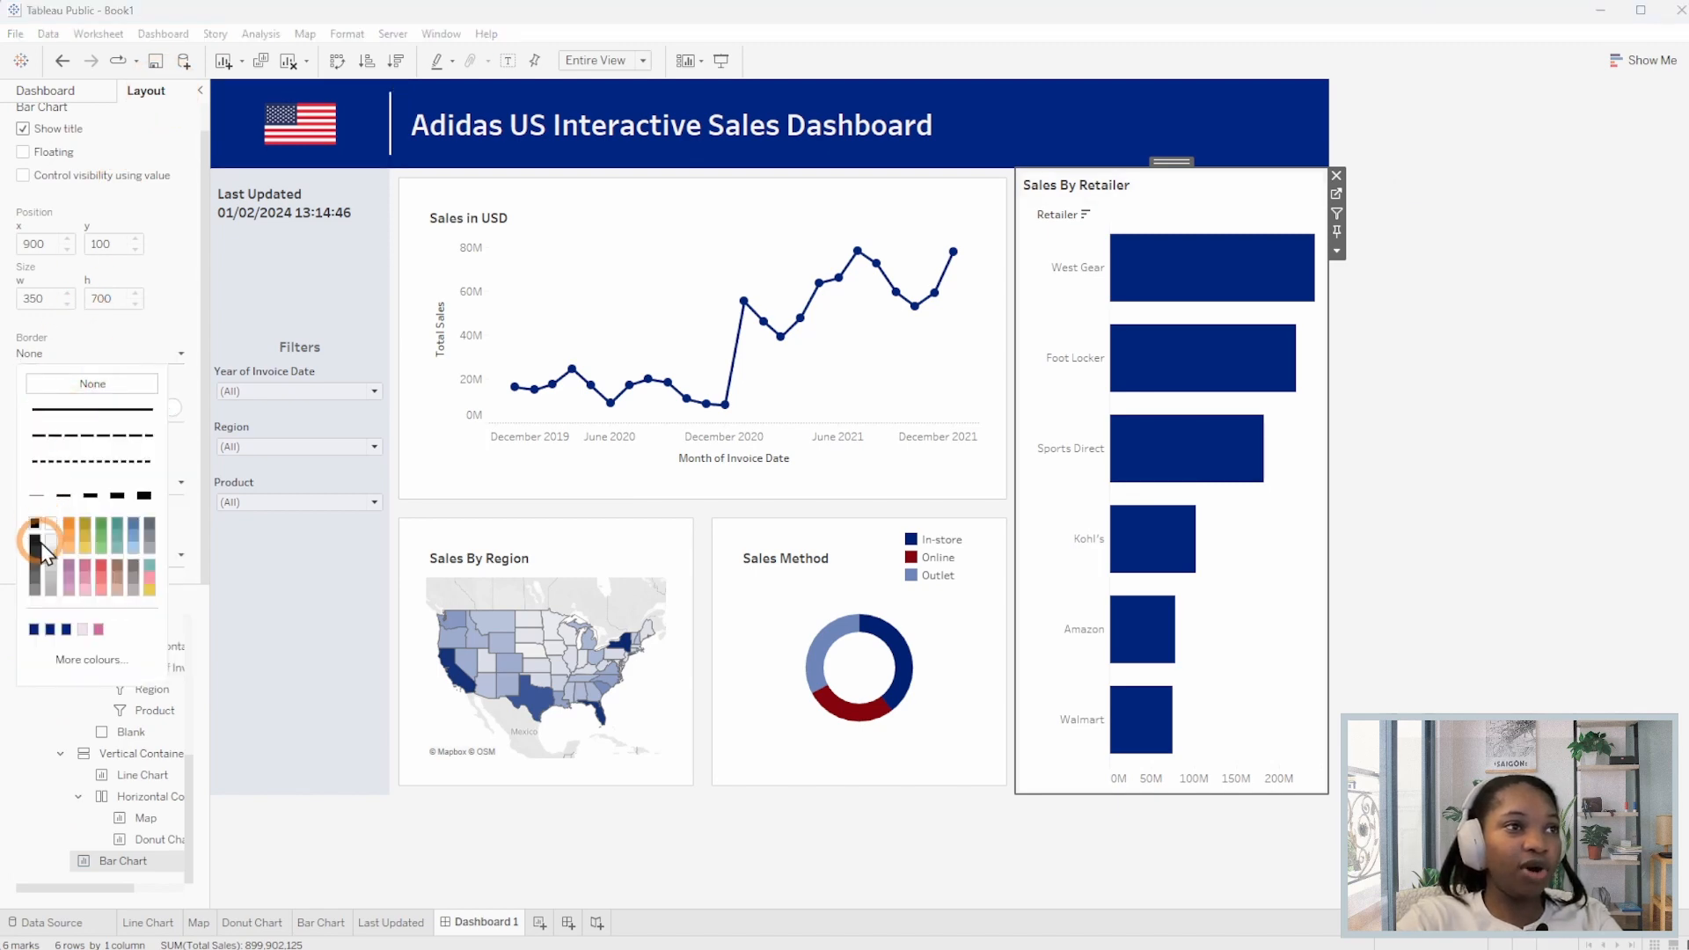
{"action": "left_click", "coordinate": [54, 545]}
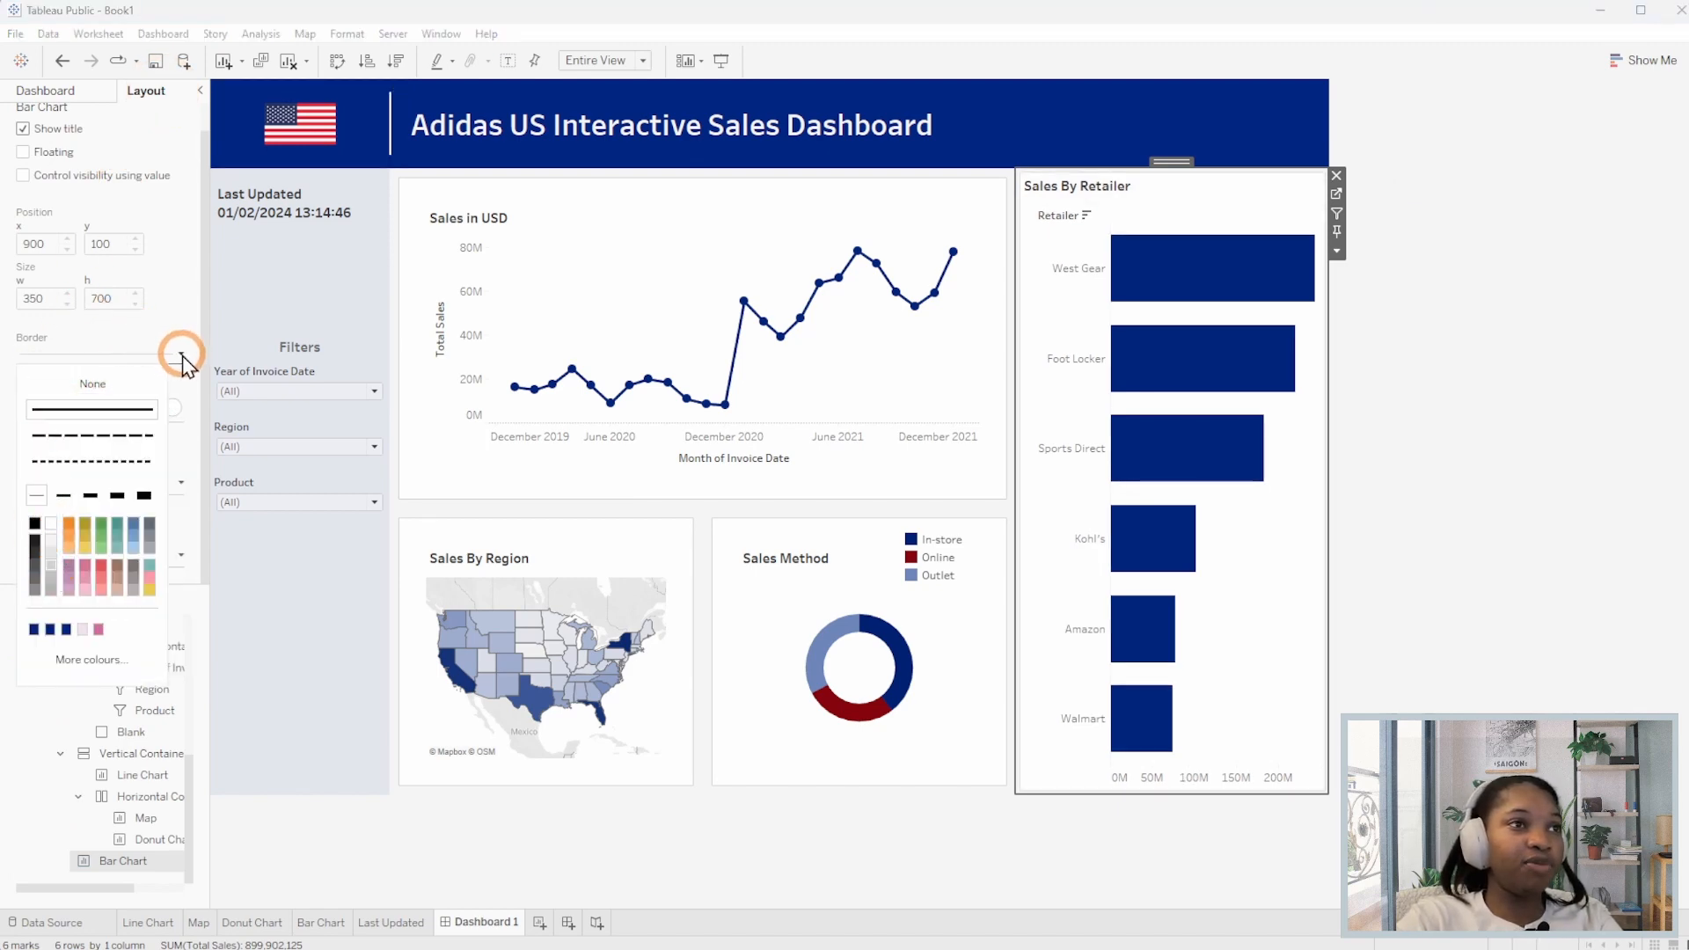
{"action": "left_click", "coordinate": [203, 304]}
Set the bar chart's outer padding to 10 on all sides and increase its inner padding to match the other charts.
{"action": "left_click", "coordinate": [120, 480]}
{"action": "type", "text": "10"}
{"action": "key", "text": "Return"}
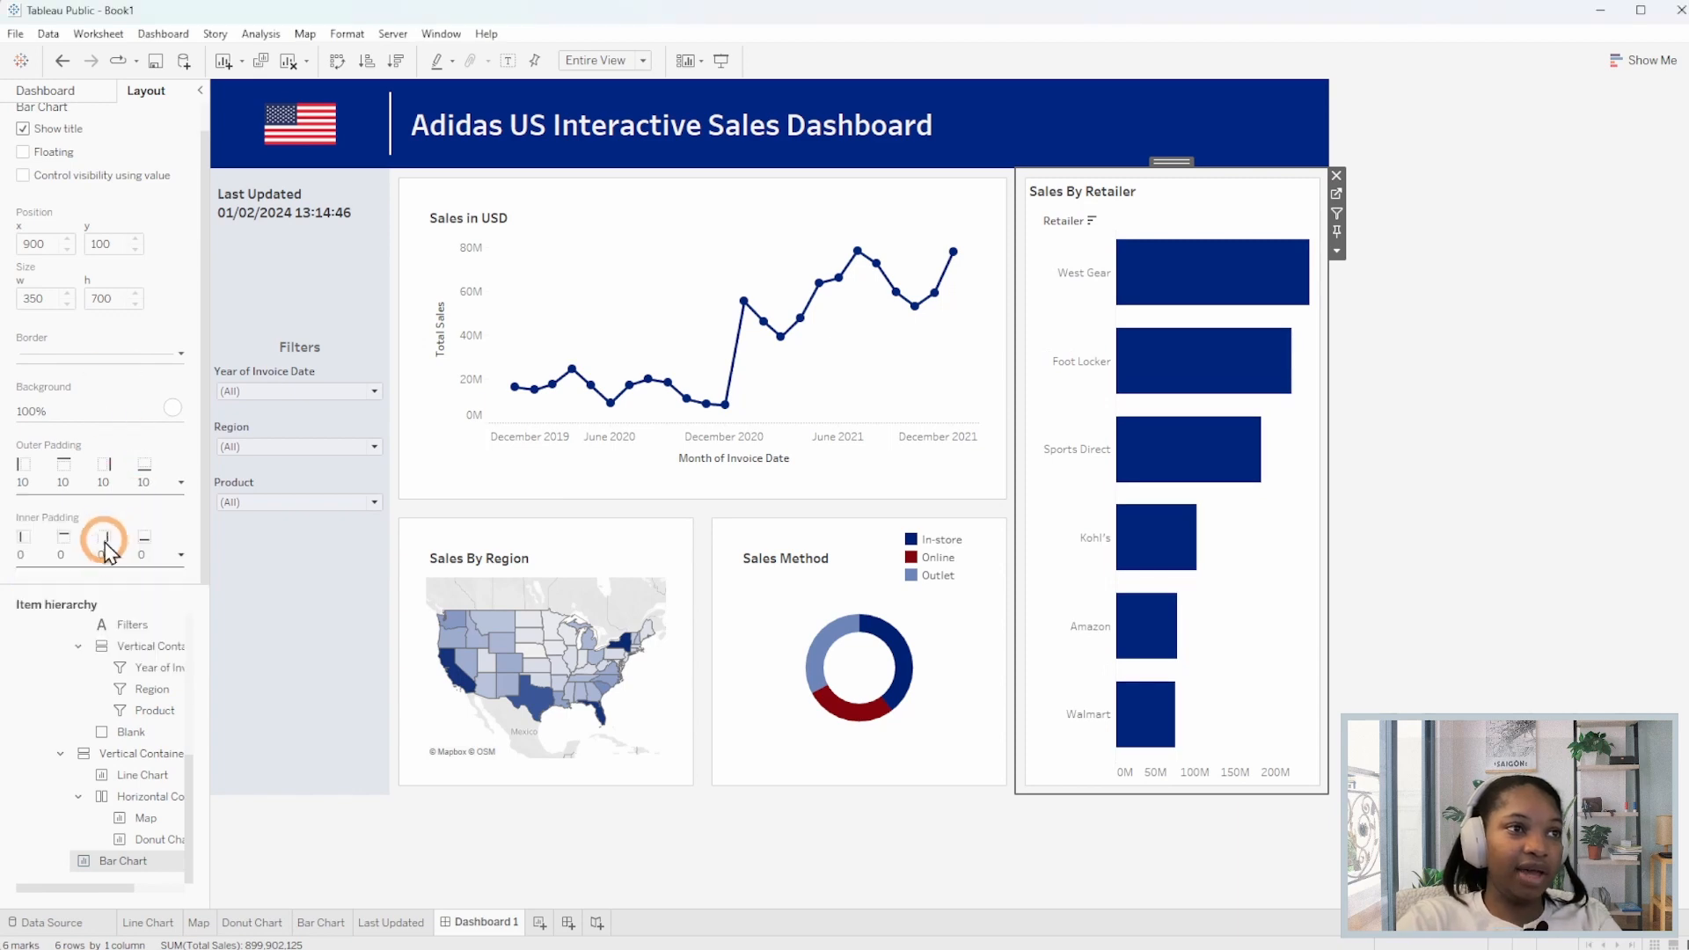
{"action": "left_click", "coordinate": [107, 550]}
{"action": "double_click", "coordinate": [95, 618]}
{"action": "left_click", "coordinate": [1482, 422]}
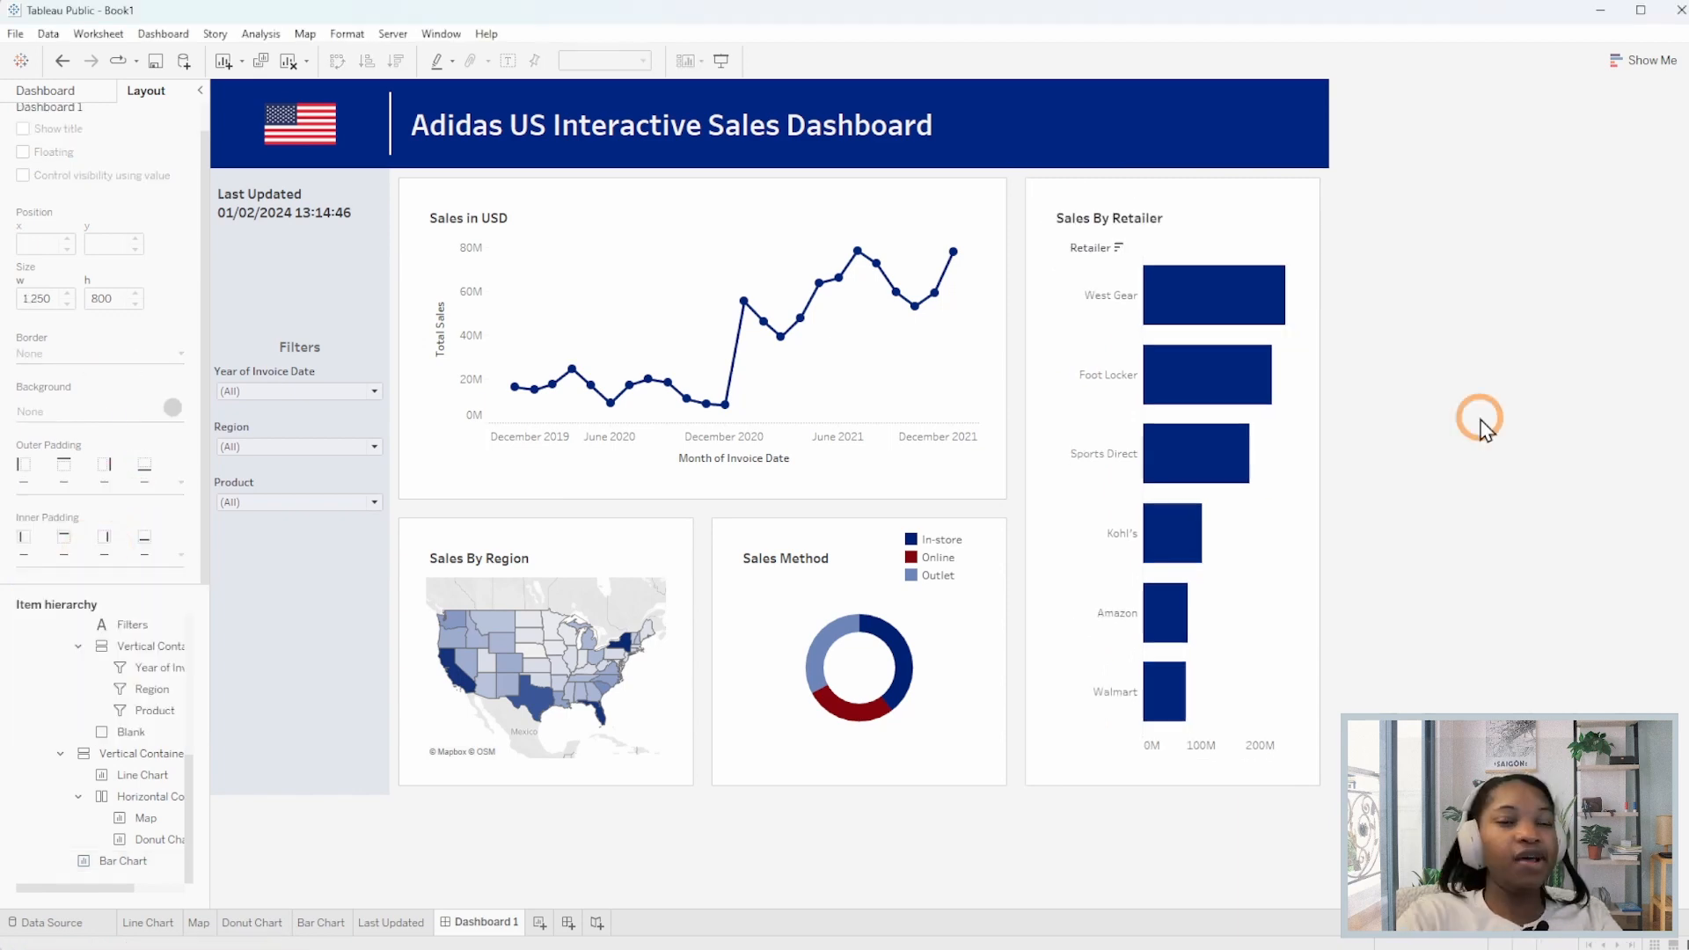
Set the dashboard's fixed width to 1400 px.
{"action": "left_click", "coordinate": [1161, 88]}
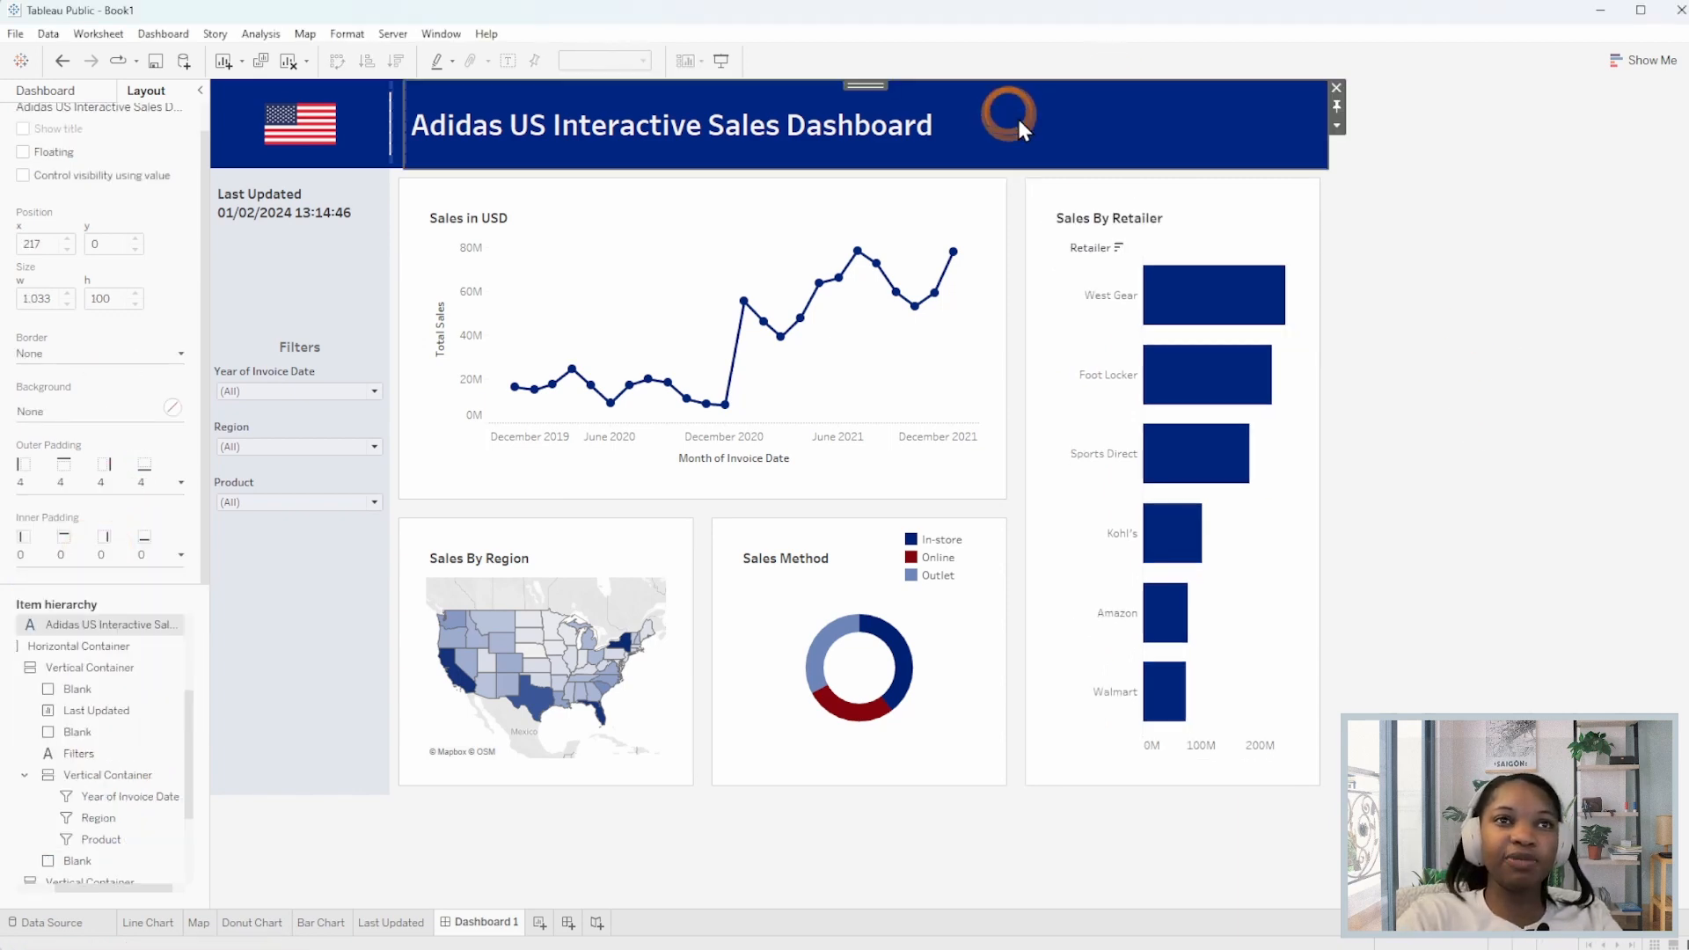
{"action": "double_click", "coordinate": [868, 88]}
{"action": "double_click", "coordinate": [848, 85]}
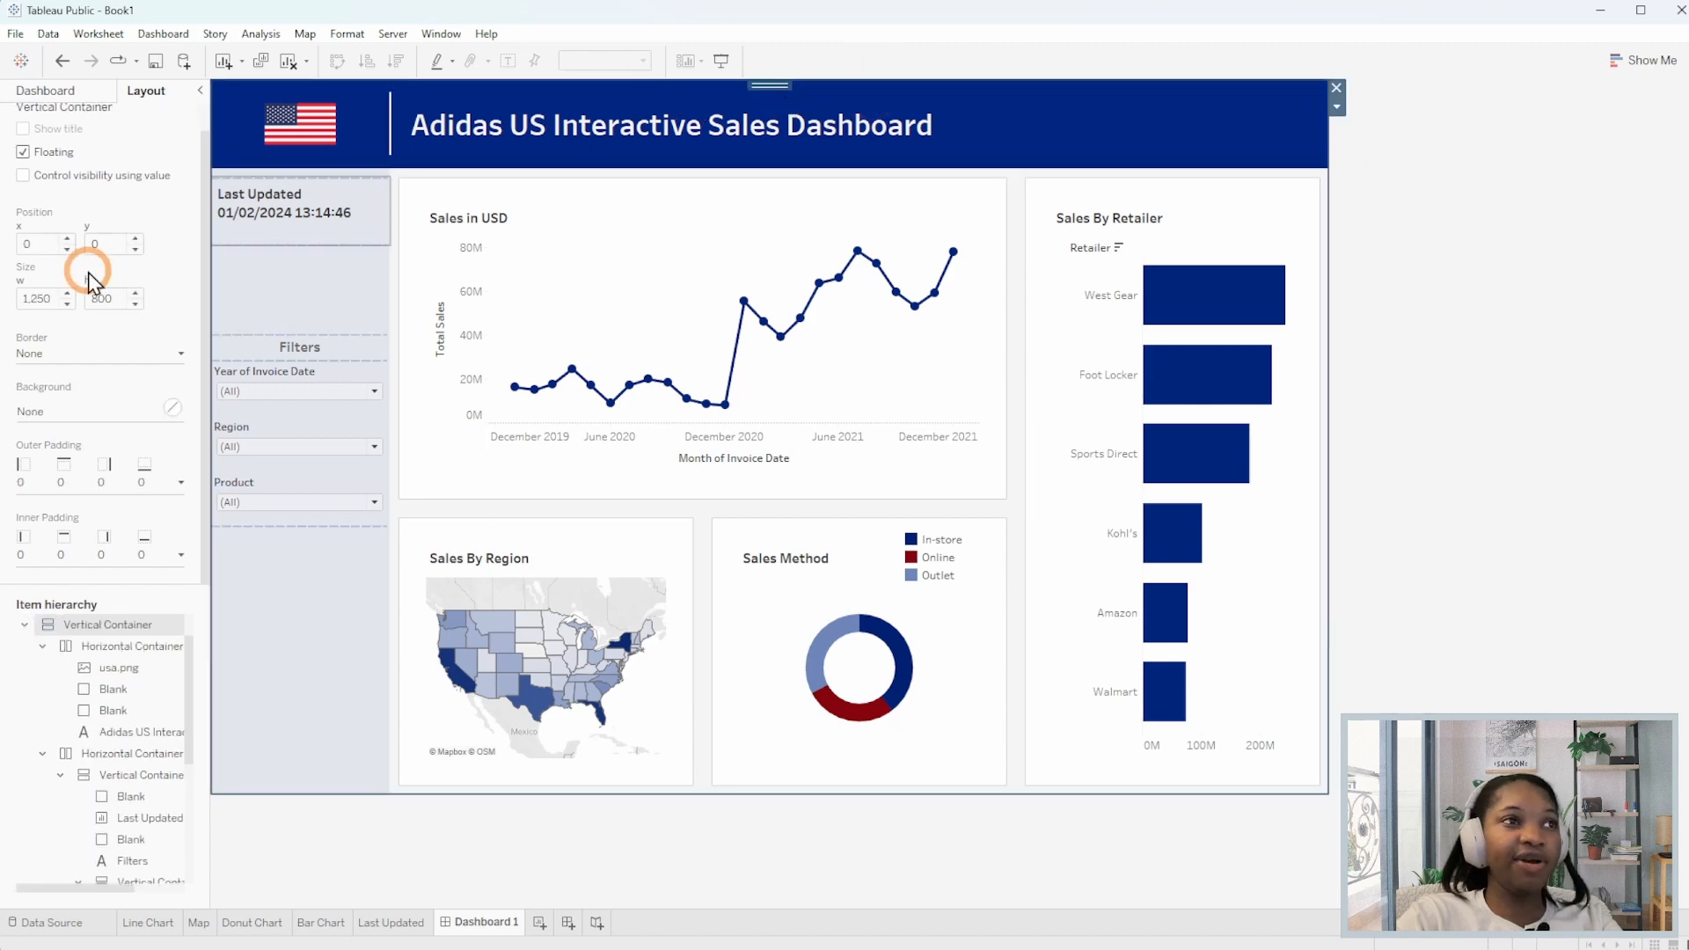
{"action": "left_click", "coordinate": [74, 93]}
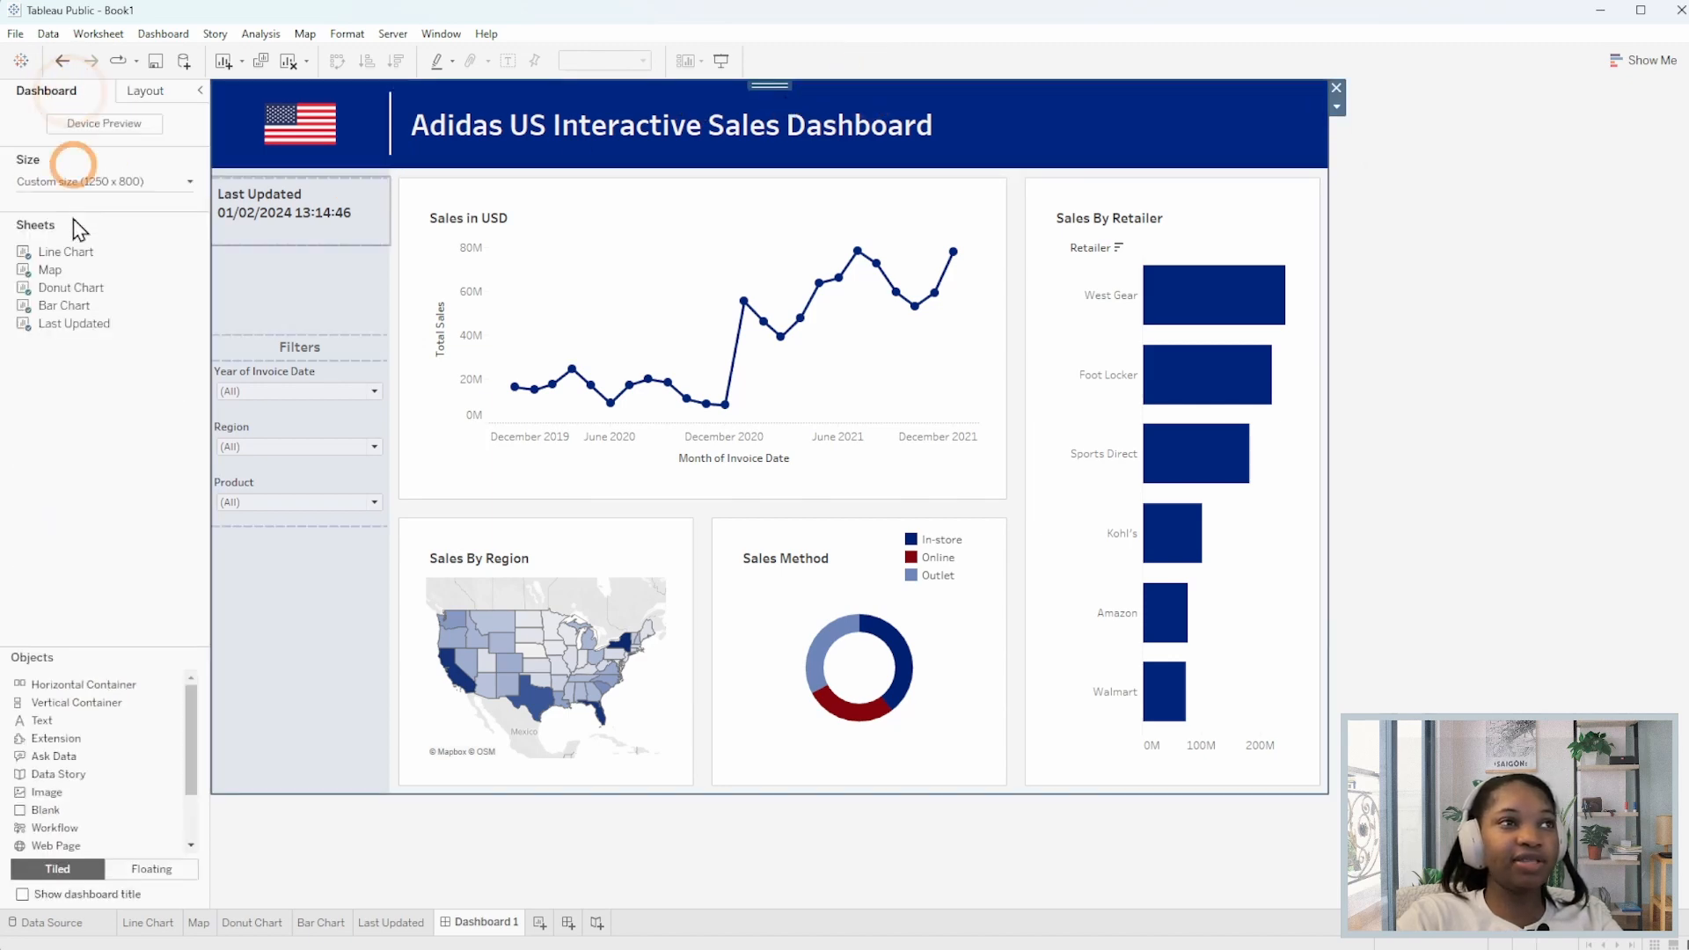
{"action": "left_click", "coordinate": [132, 180]}
{"action": "double_click", "coordinate": [52, 289]}
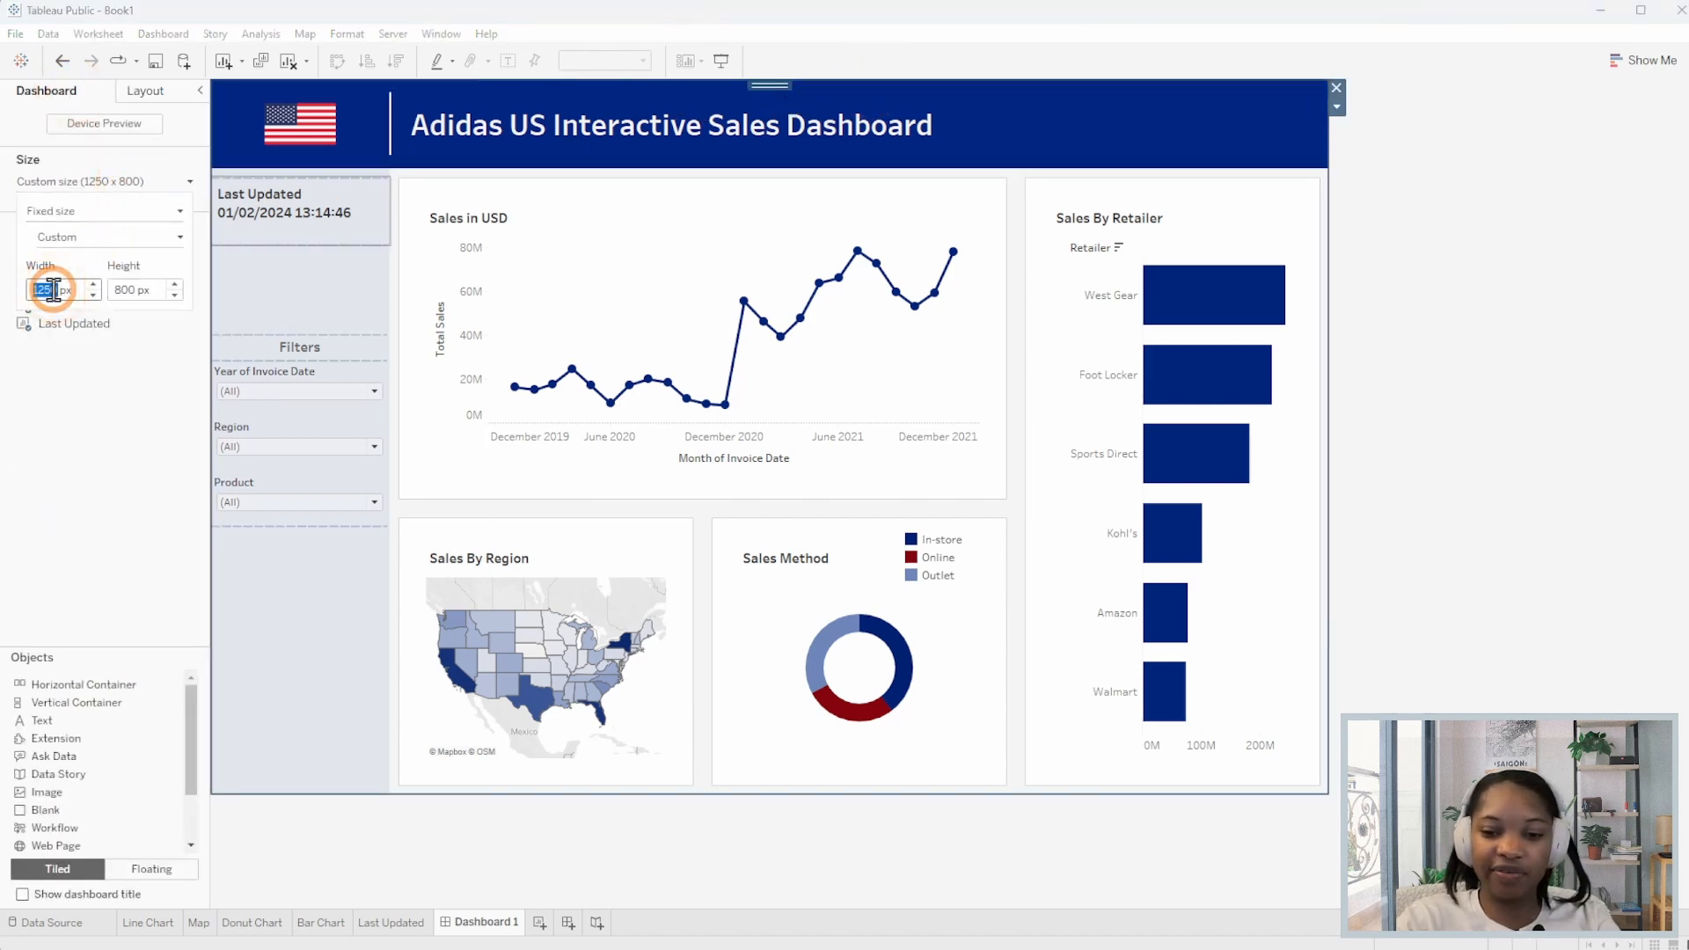
{"action": "type", "text": "1400"}
{"action": "key", "text": "Return"}
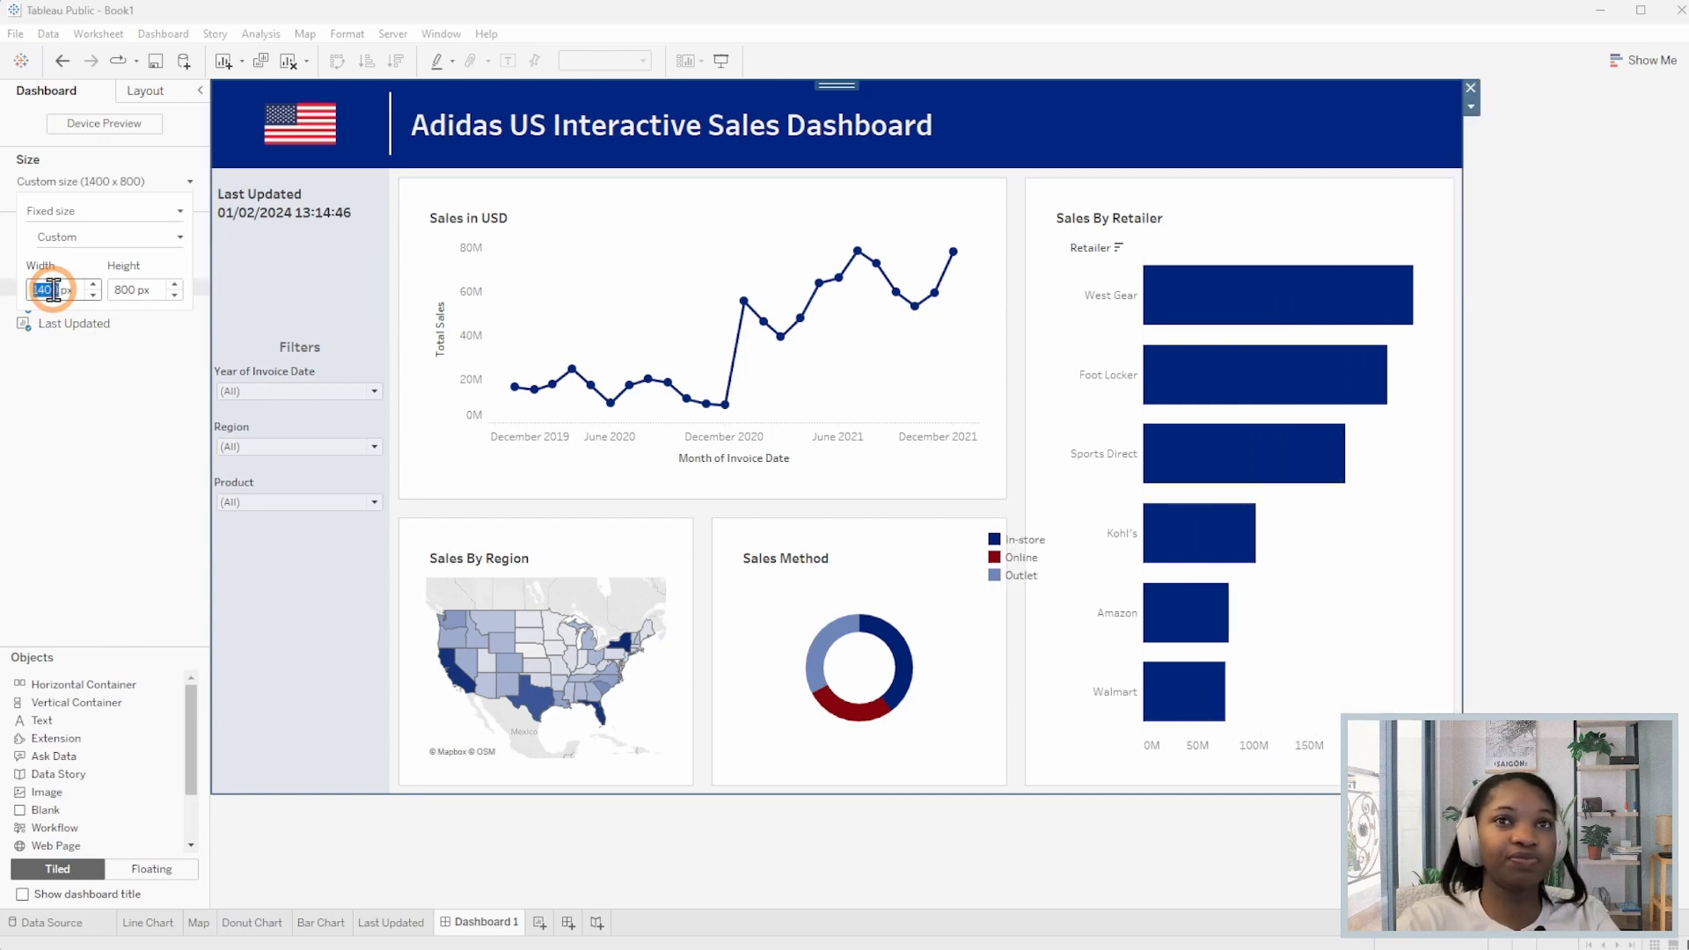
Move the Sales Method legend off the bar chart and back above the donut chart.
{"action": "left_click", "coordinate": [1672, 585]}
{"action": "left_click", "coordinate": [1063, 539]}
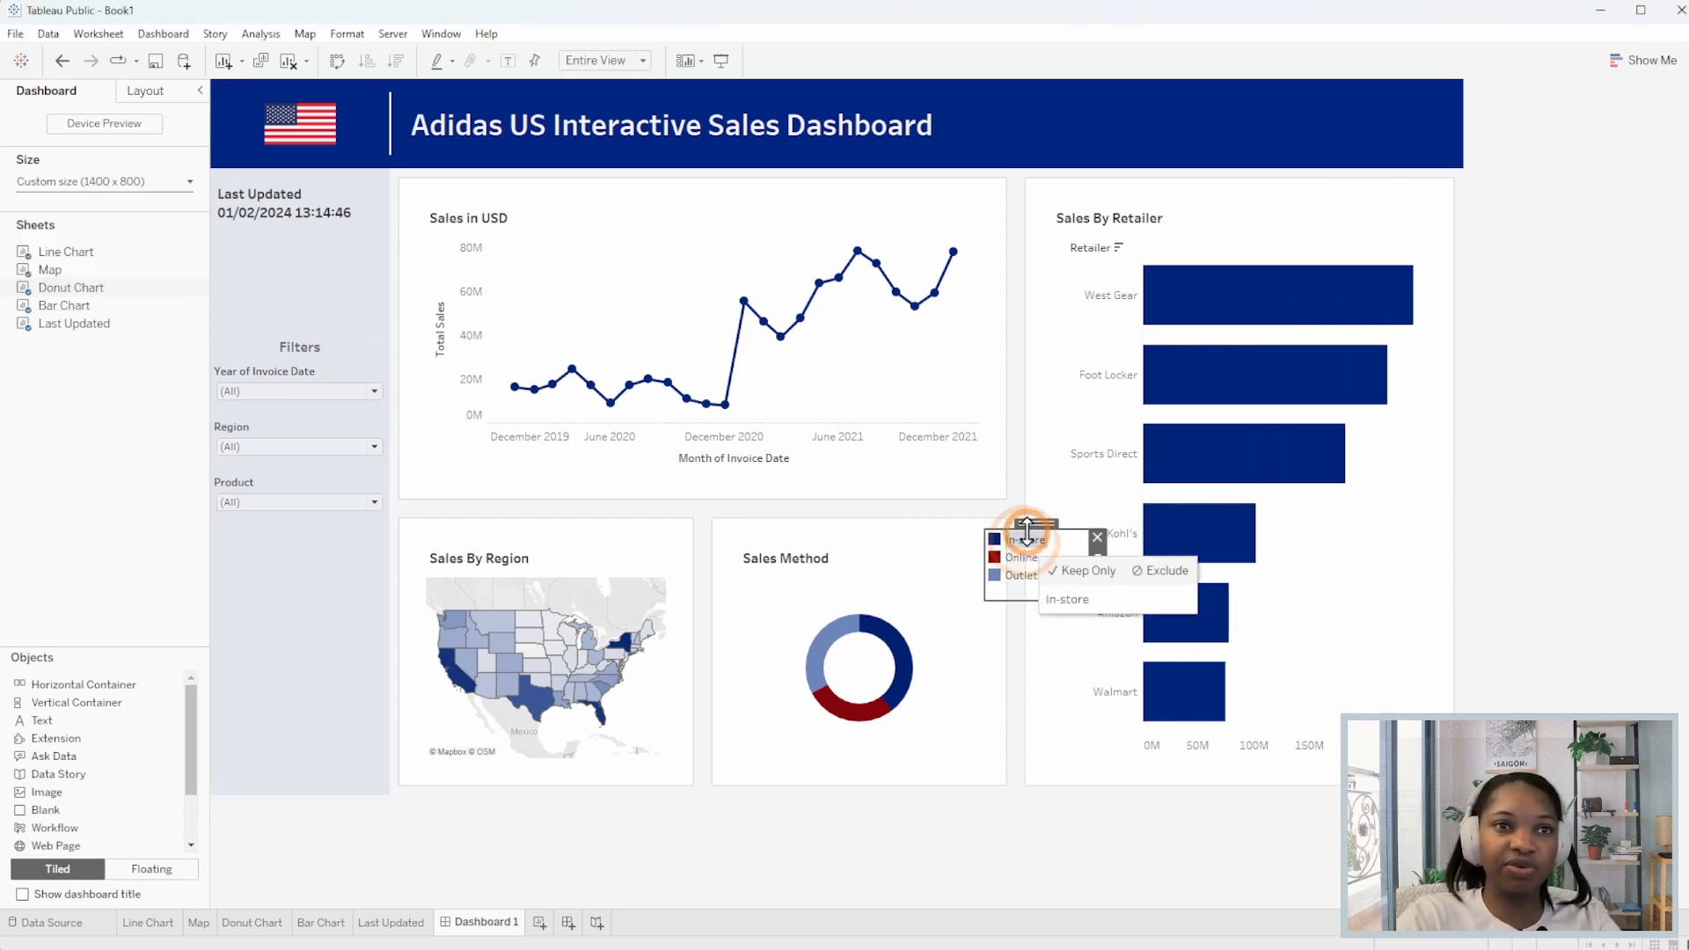
{"action": "left_click", "coordinate": [1511, 714]}
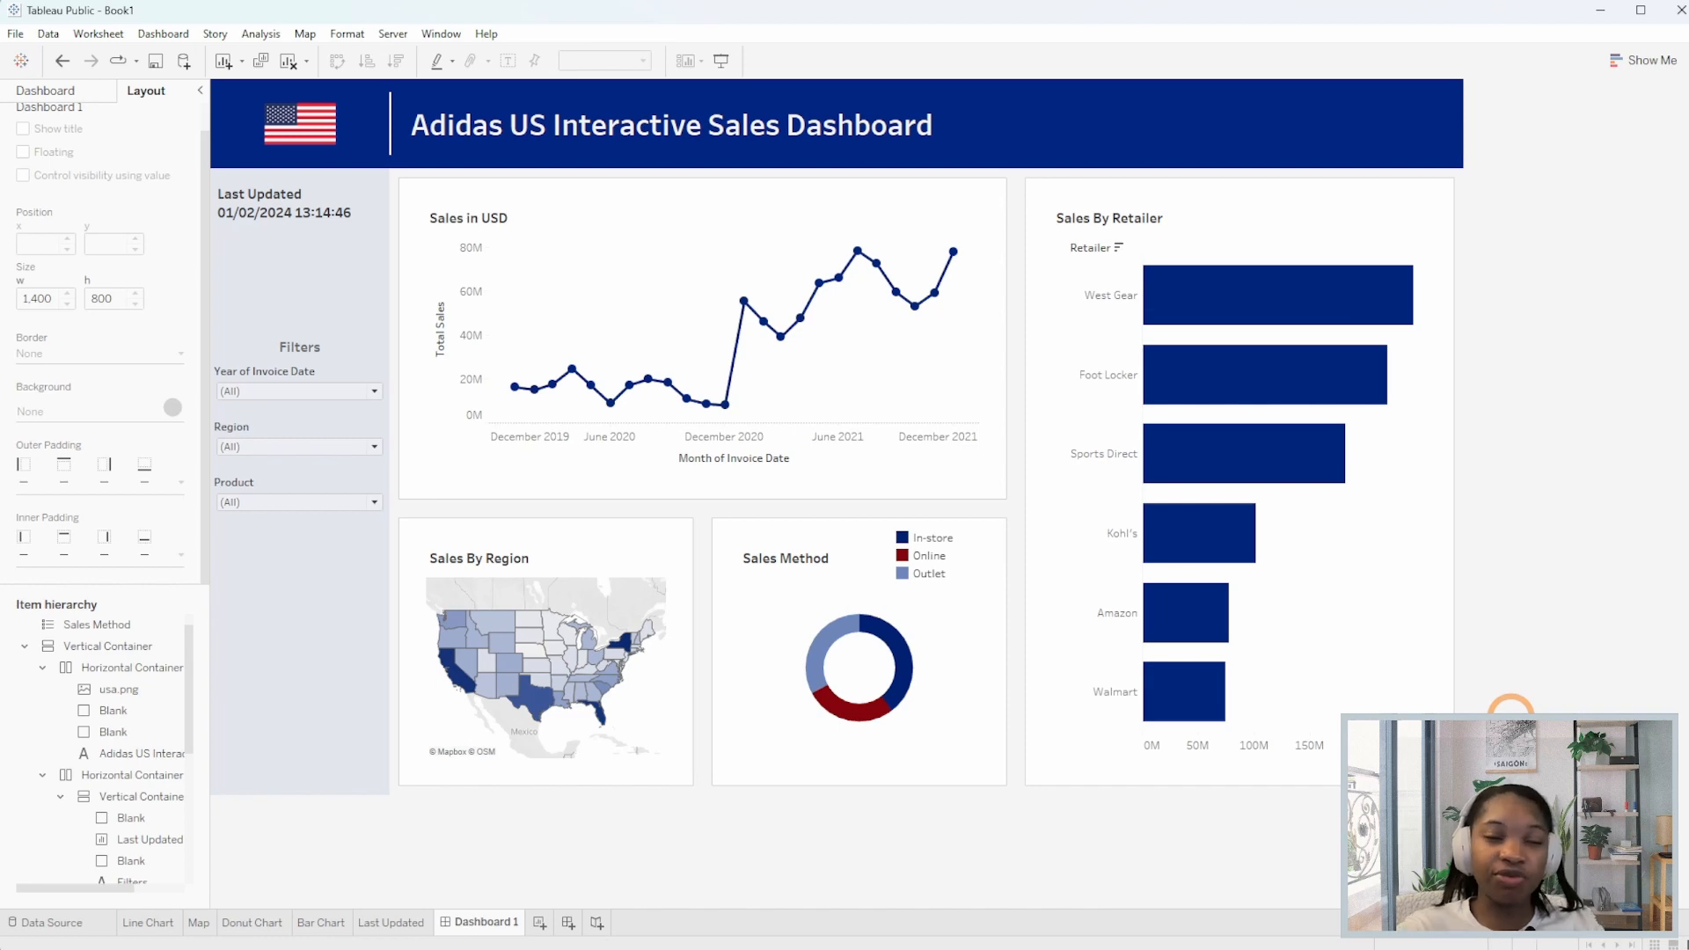
Open the Bar Chart sheet from the dashboard and make its bars thinner.
{"action": "left_click", "coordinate": [1429, 369]}
{"action": "left_click", "coordinate": [1471, 193]}
{"action": "left_click", "coordinate": [283, 334]}
{"action": "left_click", "coordinate": [479, 922]}
{"action": "left_click_drag", "start_coordinate": [355, 374], "coordinate": [335, 377]}
{"action": "left_click", "coordinate": [1471, 194]}
{"action": "left_click", "coordinate": [284, 332]}
Show mark labels on the retailer bars.
{"action": "left_click", "coordinate": [328, 333]}
{"action": "left_click", "coordinate": [322, 366]}
{"action": "left_click", "coordinate": [218, 102]}
Format the bar chart's Total Sales labels as custom currency with a $ prefix and display units in millions.
{"action": "right_click", "coordinate": [684, 882]}
{"action": "left_click", "coordinate": [717, 822]}
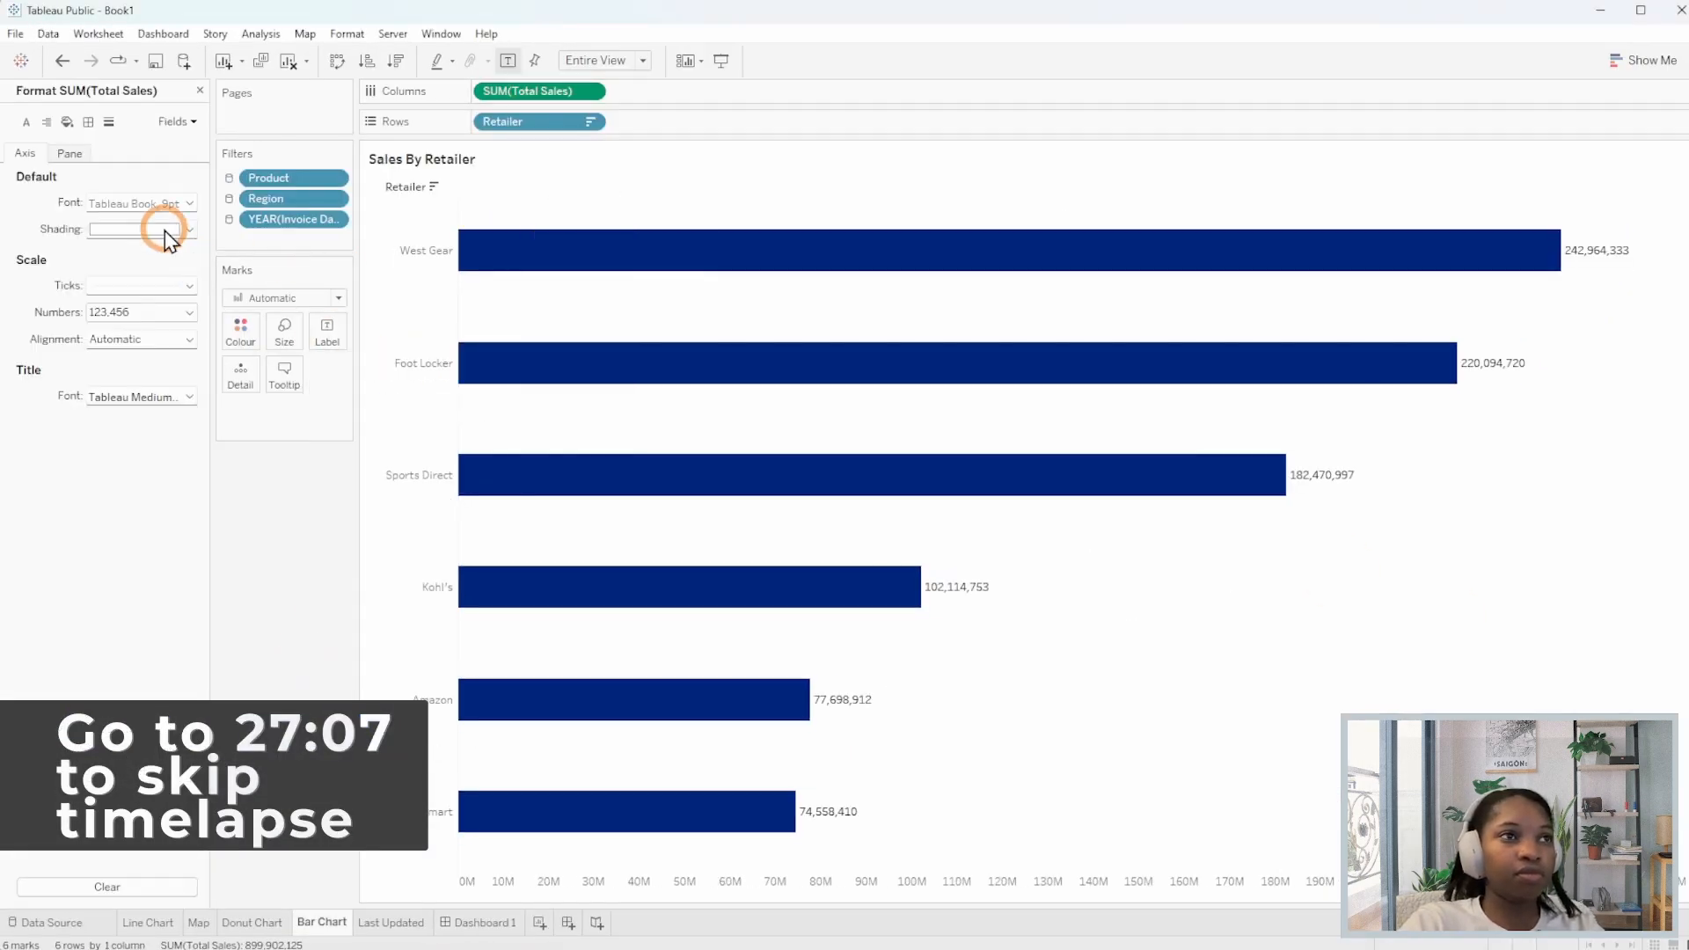
{"action": "left_click", "coordinate": [69, 154]}
{"action": "left_click", "coordinate": [141, 255]}
{"action": "left_click", "coordinate": [141, 338]}
{"action": "left_click", "coordinate": [295, 458]}
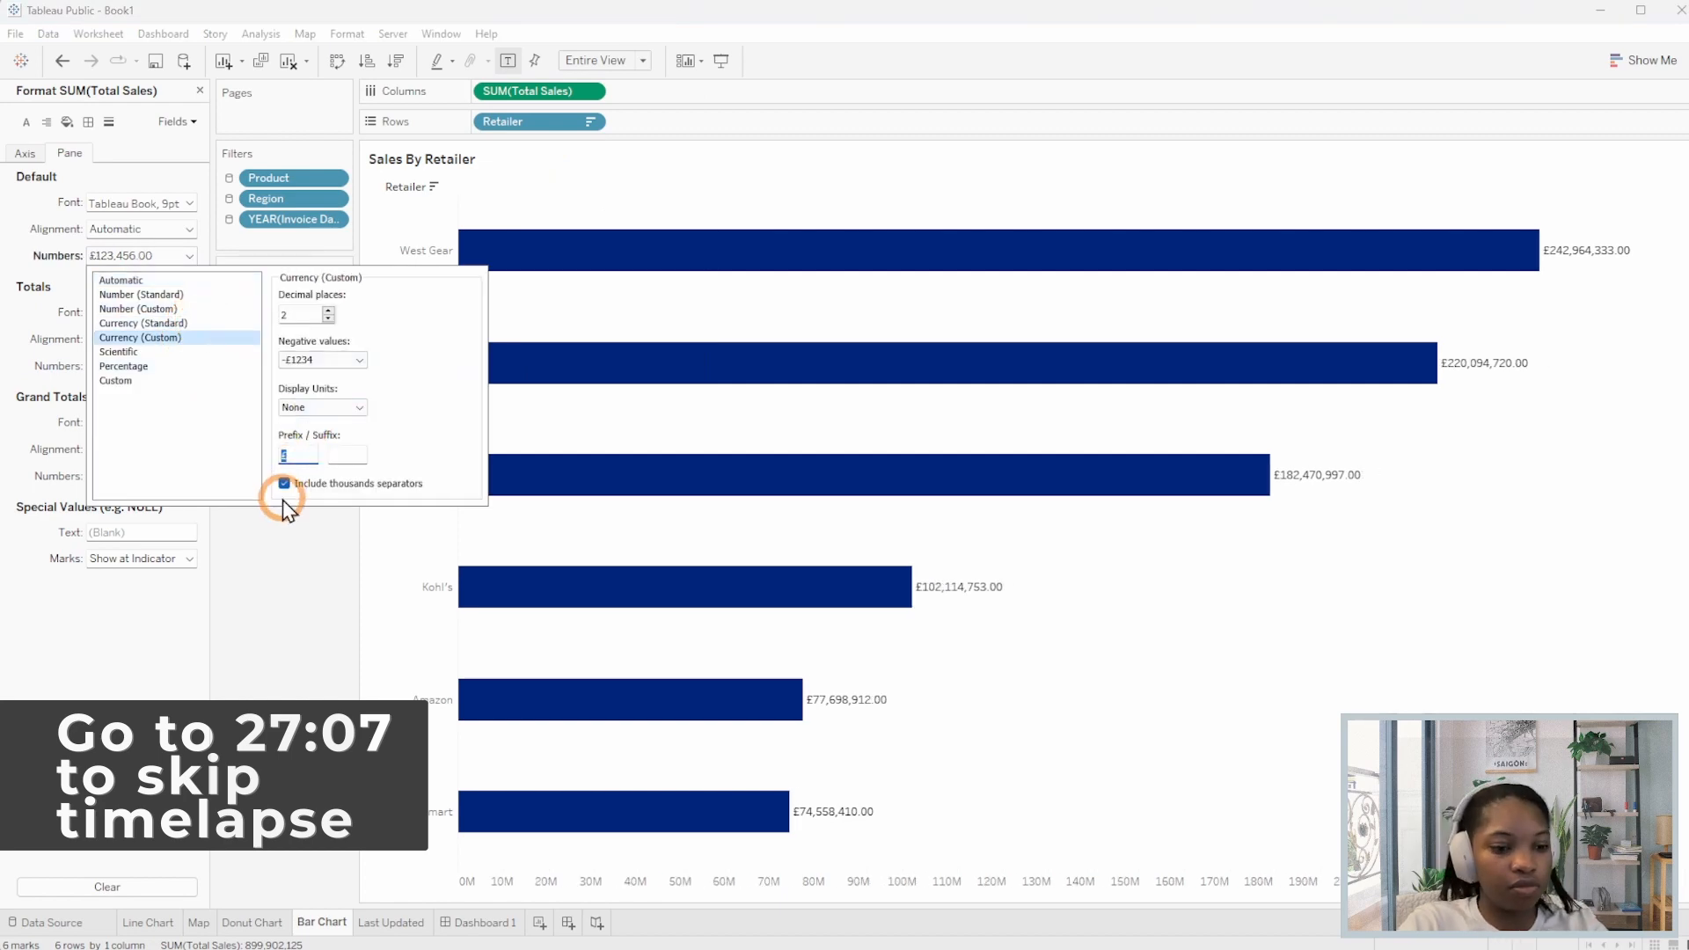
{"action": "type", "text": "$"}
{"action": "left_click", "coordinate": [323, 408]}
{"action": "left_click", "coordinate": [309, 449]}
{"action": "left_click", "coordinate": [350, 871]}
Show mark labels on the pie segments of the Donut Chart sheet.
{"action": "left_click", "coordinate": [254, 922]}
{"action": "left_click", "coordinate": [327, 389]}
{"action": "left_click", "coordinate": [366, 431]}
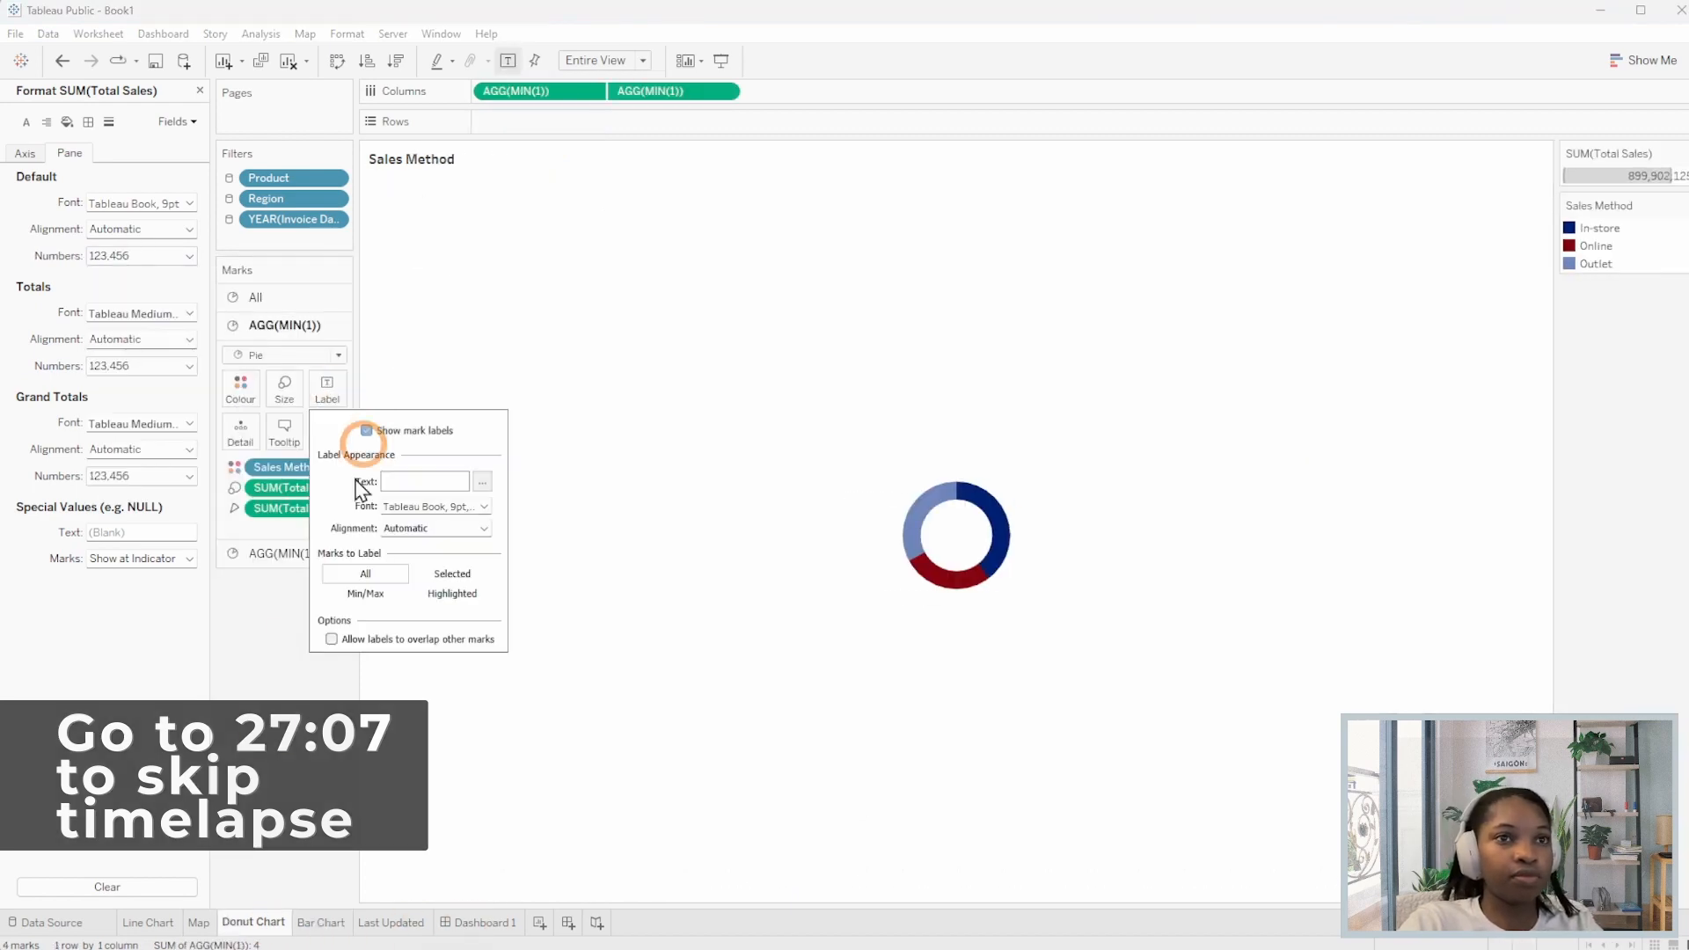
{"action": "left_click", "coordinate": [290, 632]}
Format the donut chart's Total Sales labels as custom currency with a $ prefix and display units in millions.
{"action": "left_click", "coordinate": [287, 487]}
{"action": "left_click", "coordinate": [141, 256]}
{"action": "left_click", "coordinate": [140, 338]}
{"action": "left_click", "coordinate": [362, 361]}
{"action": "left_click", "coordinate": [296, 454]}
{"action": "key", "text": "BackSpace"}
{"action": "type", "text": "$"}
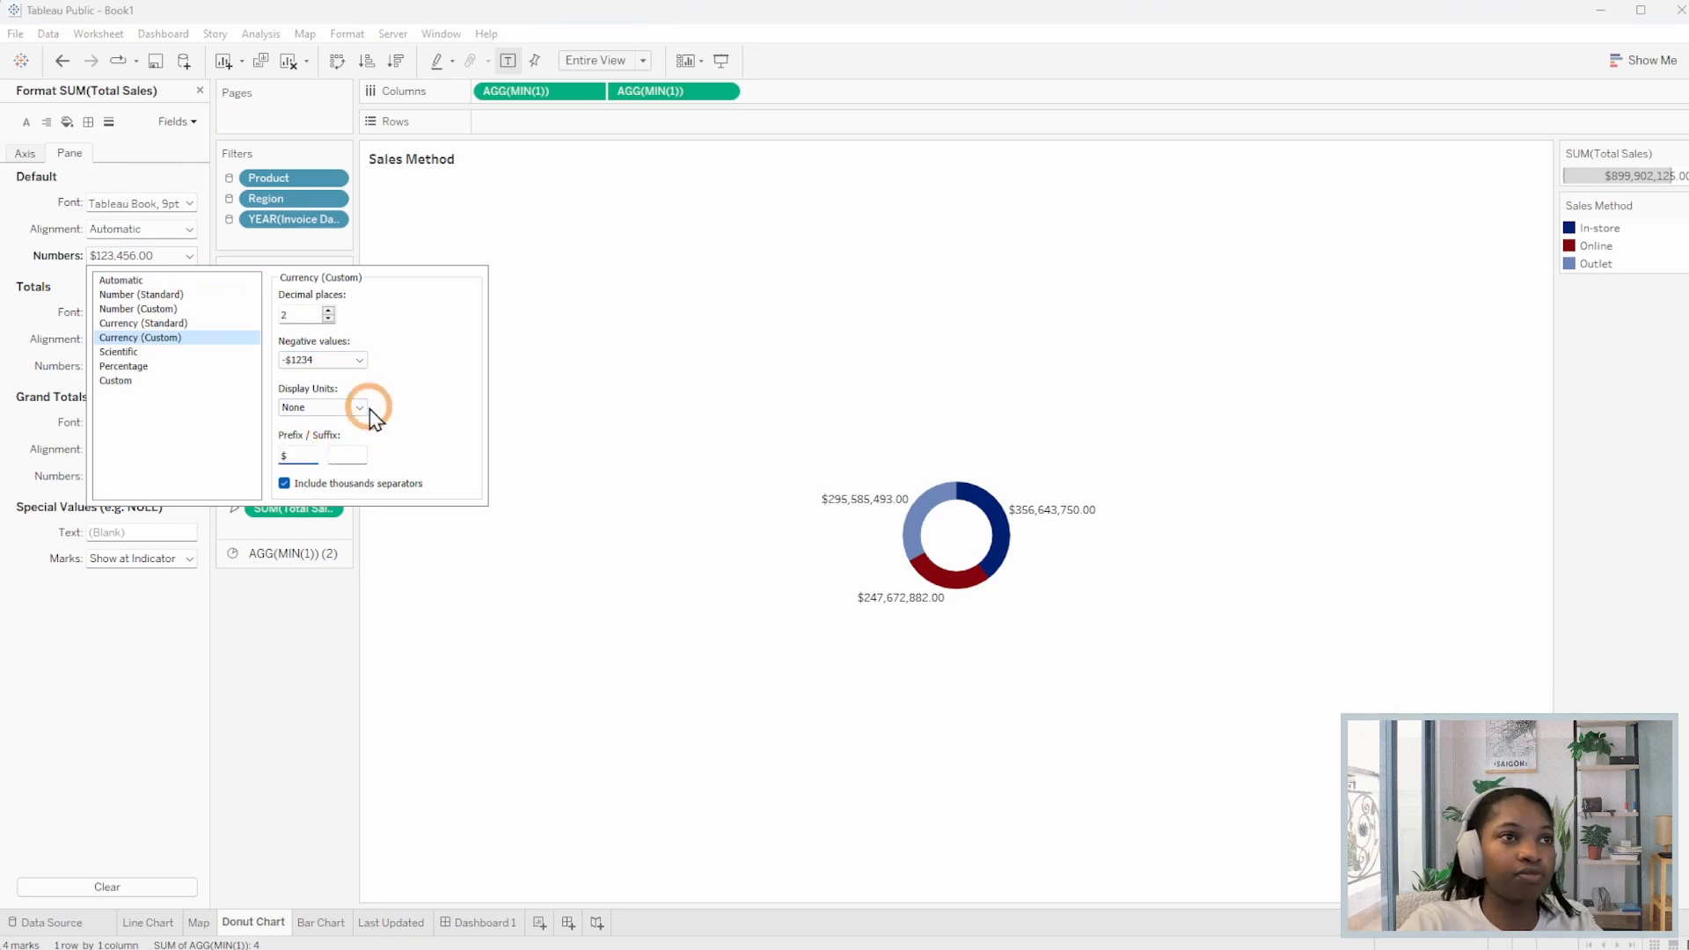
{"action": "left_click", "coordinate": [359, 407]}
{"action": "left_click", "coordinate": [310, 449]}
Shrink the circle marks and thin the line in the Line Chart sheet, checking the result on the dashboard.
{"action": "left_click", "coordinate": [162, 935]}
{"action": "left_click", "coordinate": [484, 923]}
{"action": "left_click", "coordinate": [149, 923]}
{"action": "left_click", "coordinate": [294, 513]}
{"action": "left_click", "coordinate": [284, 417]}
{"action": "mouse_move", "coordinate": [316, 463]}
{"action": "left_mouse_down"}
{"action": "mouse_move", "coordinate": [305, 431]}
{"action": "mouse_move", "coordinate": [300, 462]}
{"action": "left_mouse_up"}
{"action": "left_click", "coordinate": [294, 326]}
{"action": "left_click", "coordinate": [285, 389]}
{"action": "left_click", "coordinate": [205, 923]}
{"action": "left_click", "coordinate": [484, 922]}
{"action": "left_click", "coordinate": [149, 923]}
{"action": "left_click", "coordinate": [294, 513]}
{"action": "left_click", "coordinate": [282, 417]}
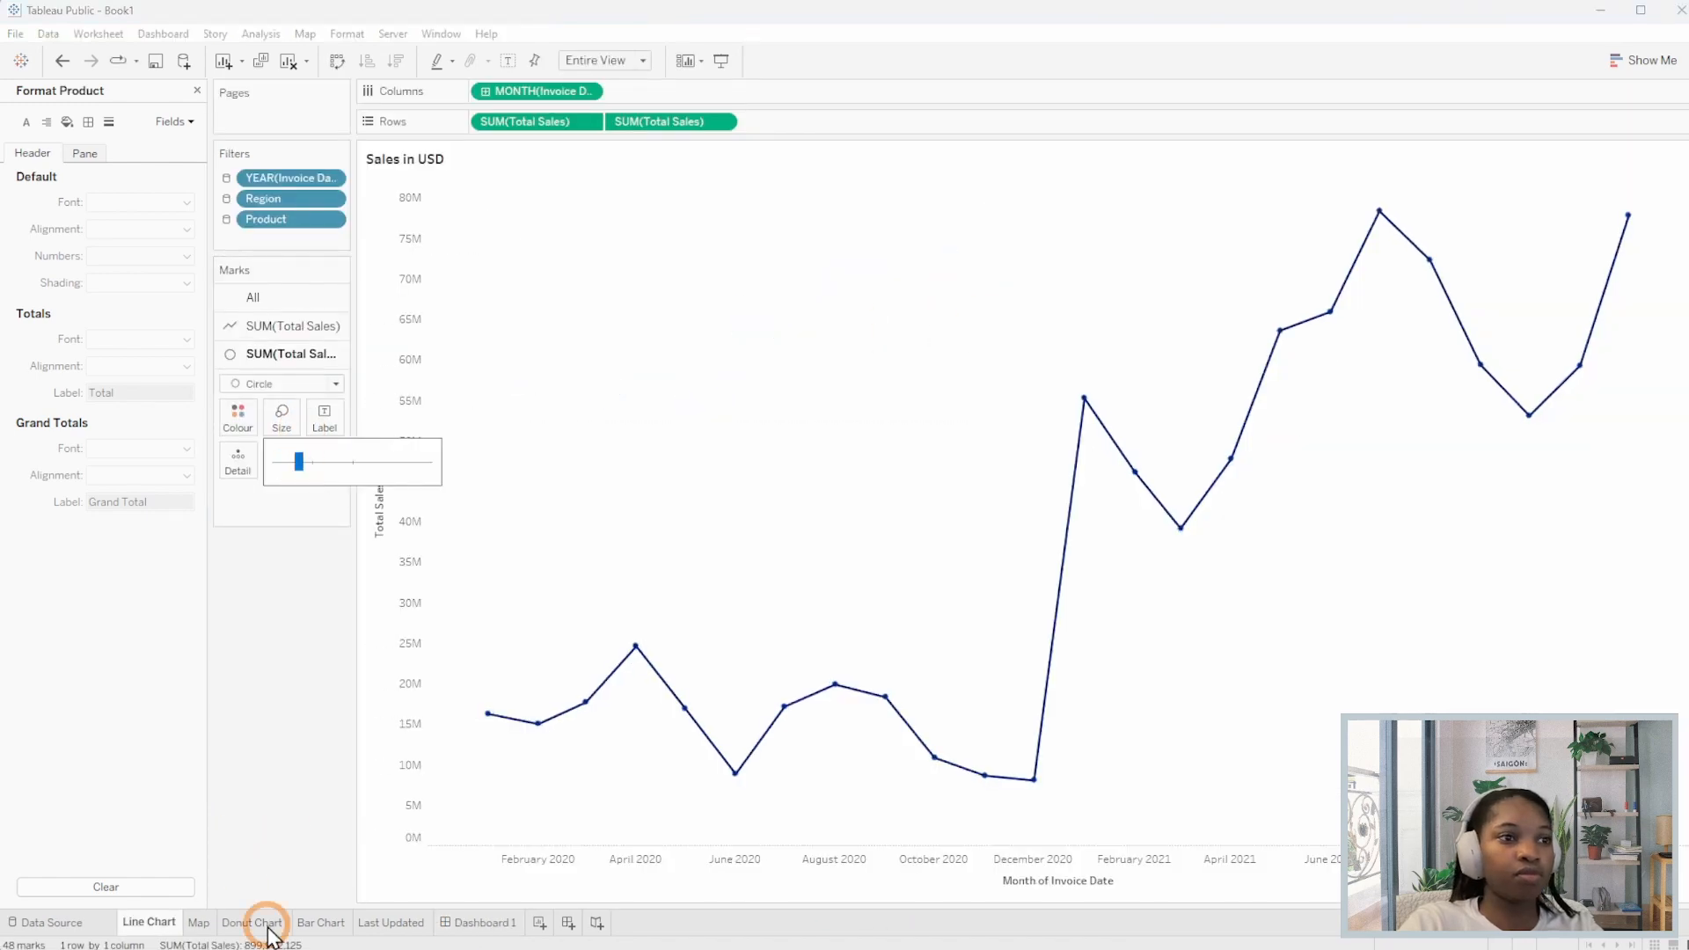
{"action": "left_click", "coordinate": [483, 923]}
Set the line chart's outer padding to 5 on the right and bottom sides only.
{"action": "left_click", "coordinate": [939, 528]}
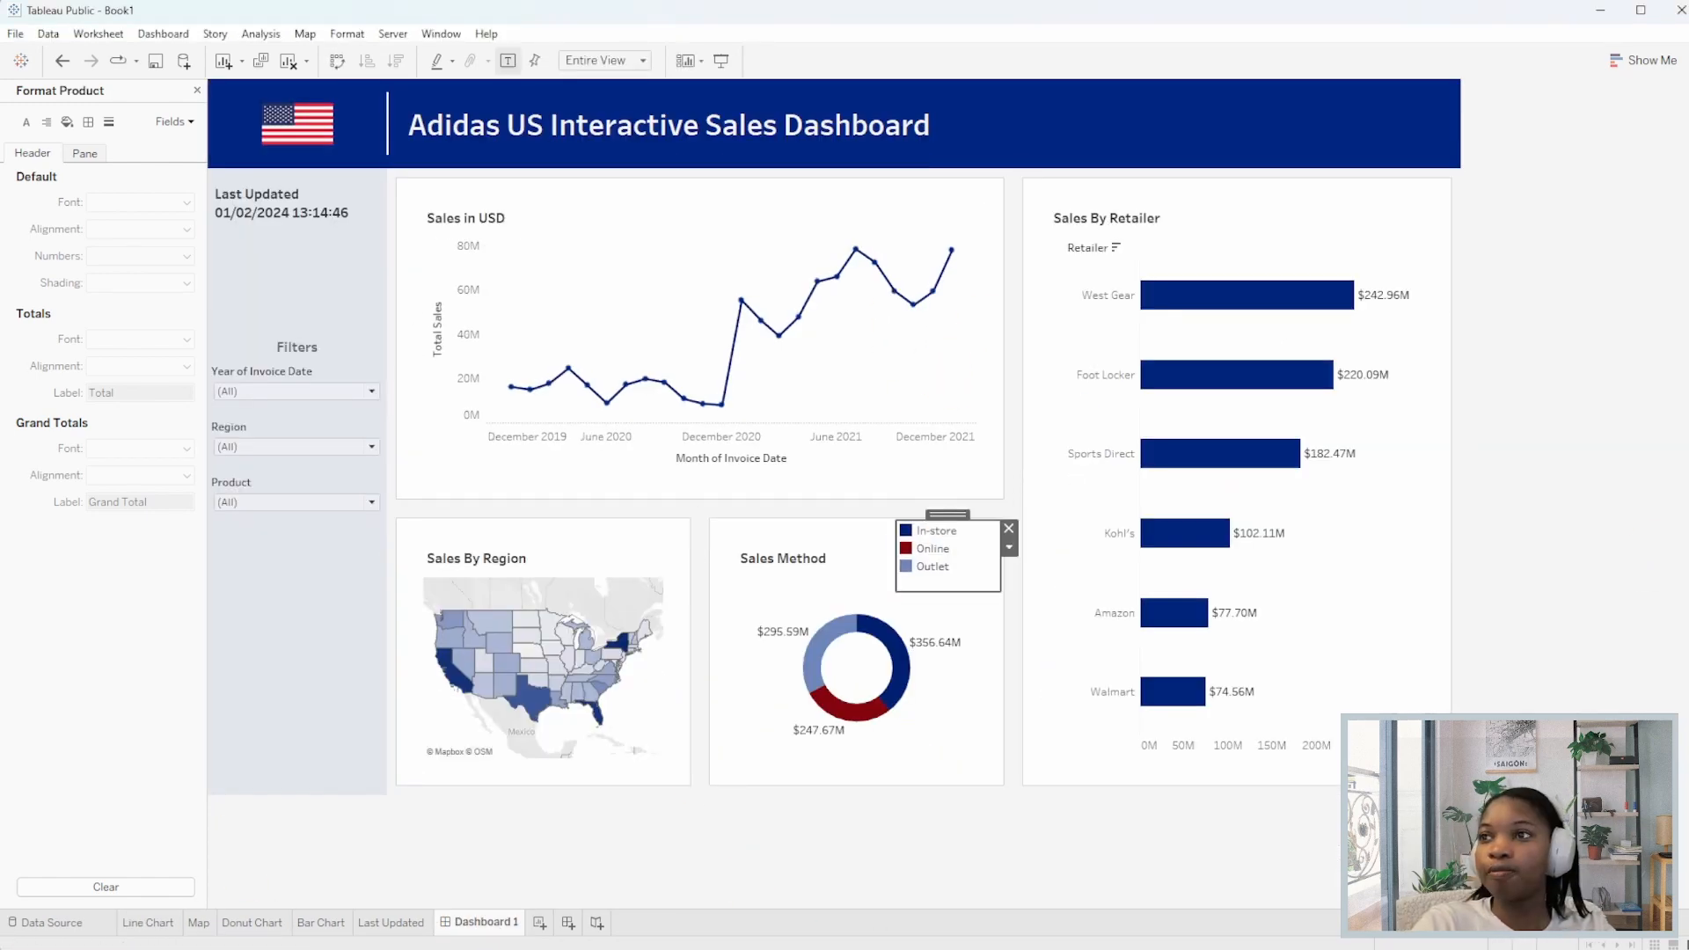
{"action": "left_click", "coordinate": [198, 91]}
{"action": "left_click", "coordinate": [748, 211]}
{"action": "left_click", "coordinate": [179, 483]}
{"action": "left_click", "coordinate": [38, 508]}
{"action": "left_click", "coordinate": [165, 582]}
{"action": "type", "text": "5"}
{"action": "left_click", "coordinate": [114, 639]}
{"action": "type", "text": "5"}
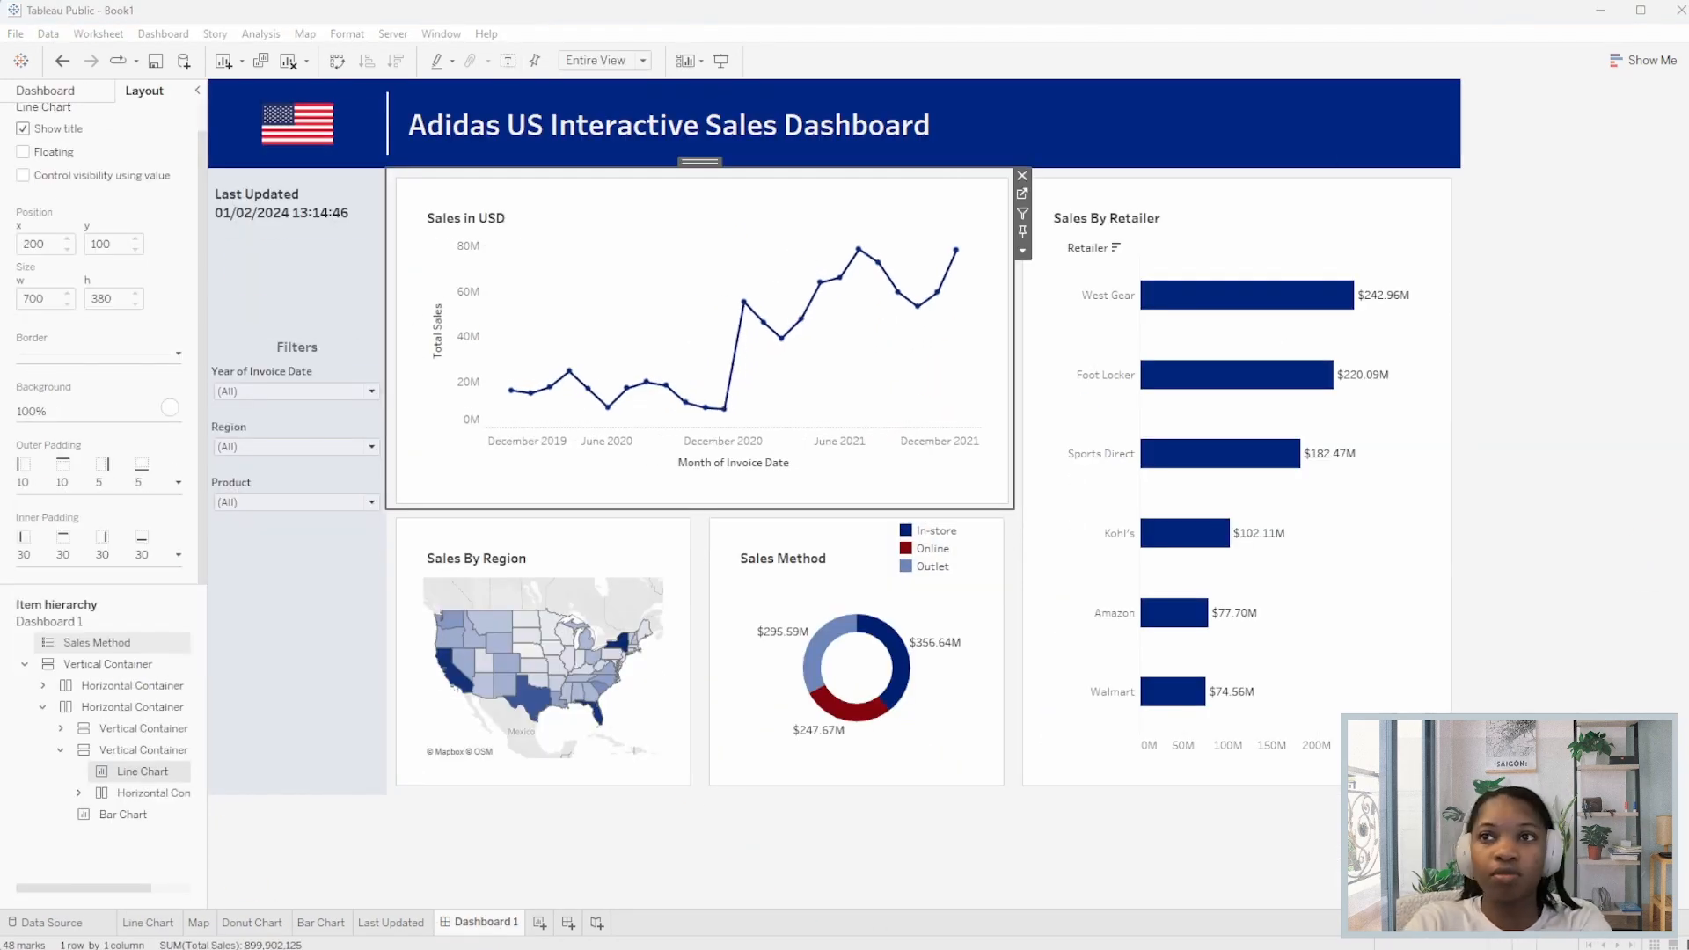
Set the map's outer padding to 5 on the top, right and bottom sides.
{"action": "left_click", "coordinate": [598, 550]}
{"action": "left_click", "coordinate": [179, 483]}
{"action": "left_click", "coordinate": [36, 512]}
{"action": "left_click", "coordinate": [106, 638]}
{"action": "type", "text": "5"}
Set the donut chart's outer padding to 5 on all sides.
{"action": "left_click", "coordinate": [756, 748]}
{"action": "left_click", "coordinate": [179, 482]}
{"action": "double_click", "coordinate": [102, 552]}
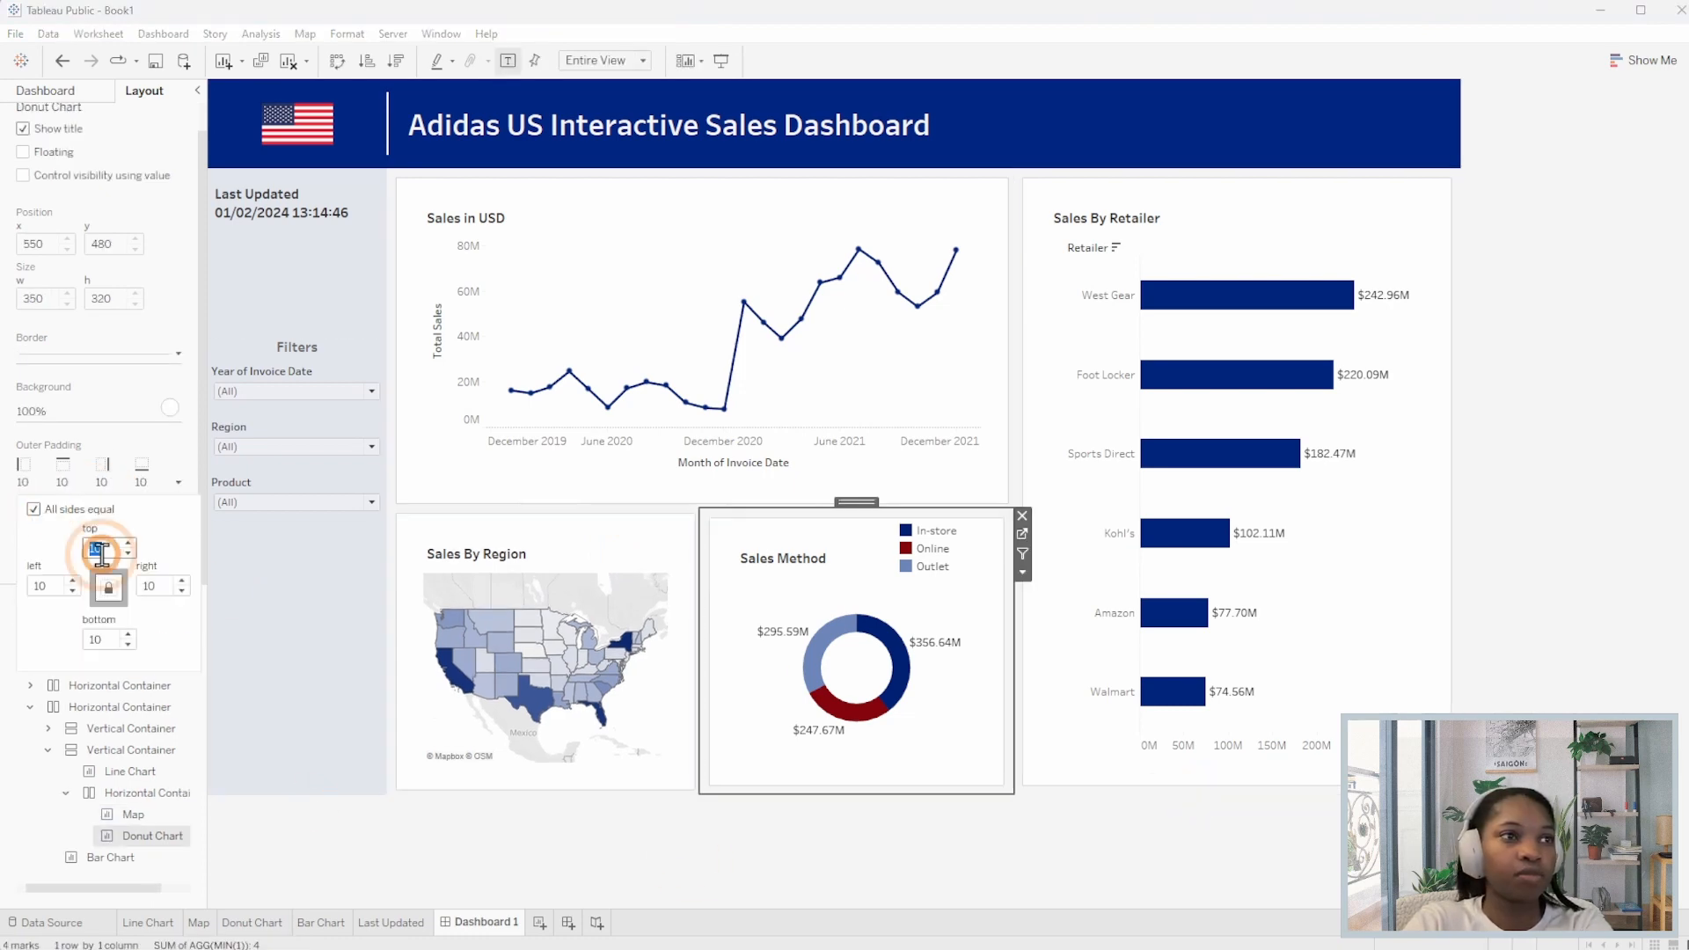
{"action": "type", "text": "5"}
{"action": "left_click", "coordinate": [568, 683]}
Set the Sales Method legend's body font size to 8.
{"action": "right_click", "coordinate": [939, 553]}
{"action": "left_click", "coordinate": [1007, 587]}
{"action": "left_click", "coordinate": [183, 230]}
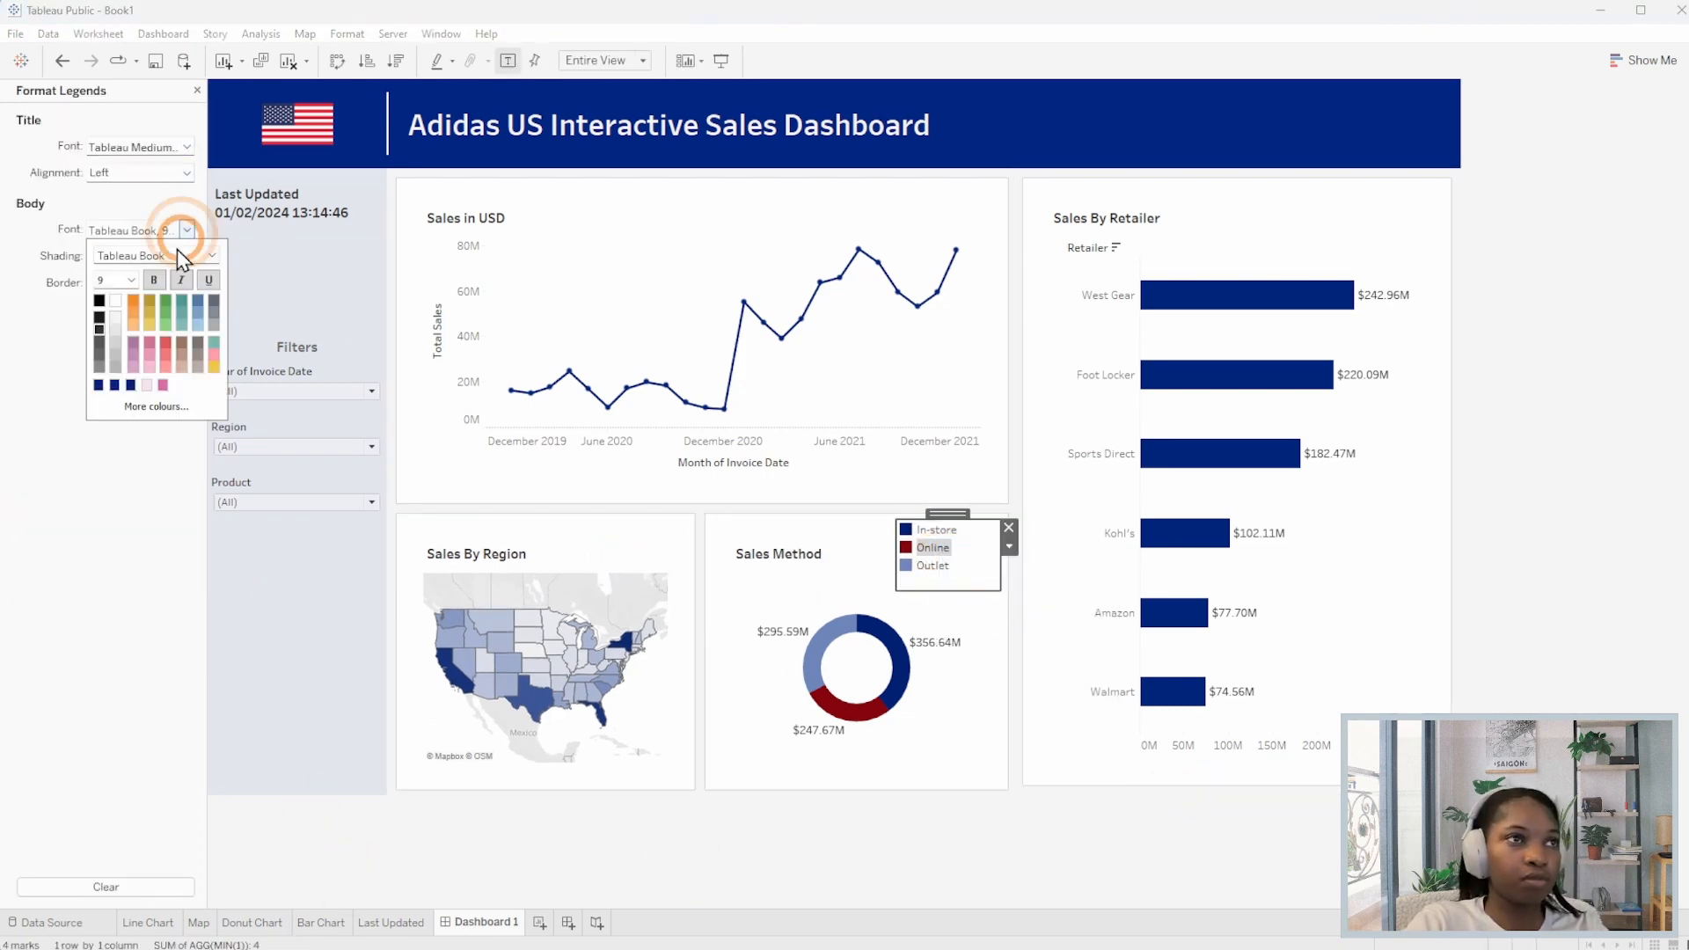
{"action": "left_click", "coordinate": [131, 279]}
{"action": "left_click", "coordinate": [106, 295]}
{"action": "left_click", "coordinate": [1001, 674]}
Narrow the Sales Method legend and nudge it right toward the edge of the donut chart's card.
{"action": "left_click_drag", "start_coordinate": [957, 515], "coordinate": [981, 578]}
{"action": "left_click", "coordinate": [985, 585]}
{"action": "key", "text": "Right"}
{"action": "key", "text": "Right"}
{"action": "key", "text": "Right"}
{"action": "key", "text": "Right"}
{"action": "key", "text": "Right"}
{"action": "key", "text": "Right"}
{"action": "key", "text": "Right"}
{"action": "key", "text": "Right"}
{"action": "key", "text": "Right"}
{"action": "key", "text": "Right"}
{"action": "key", "text": "Right"}
{"action": "key", "text": "Right"}
{"action": "key", "text": "Right"}
{"action": "key", "text": "Right"}
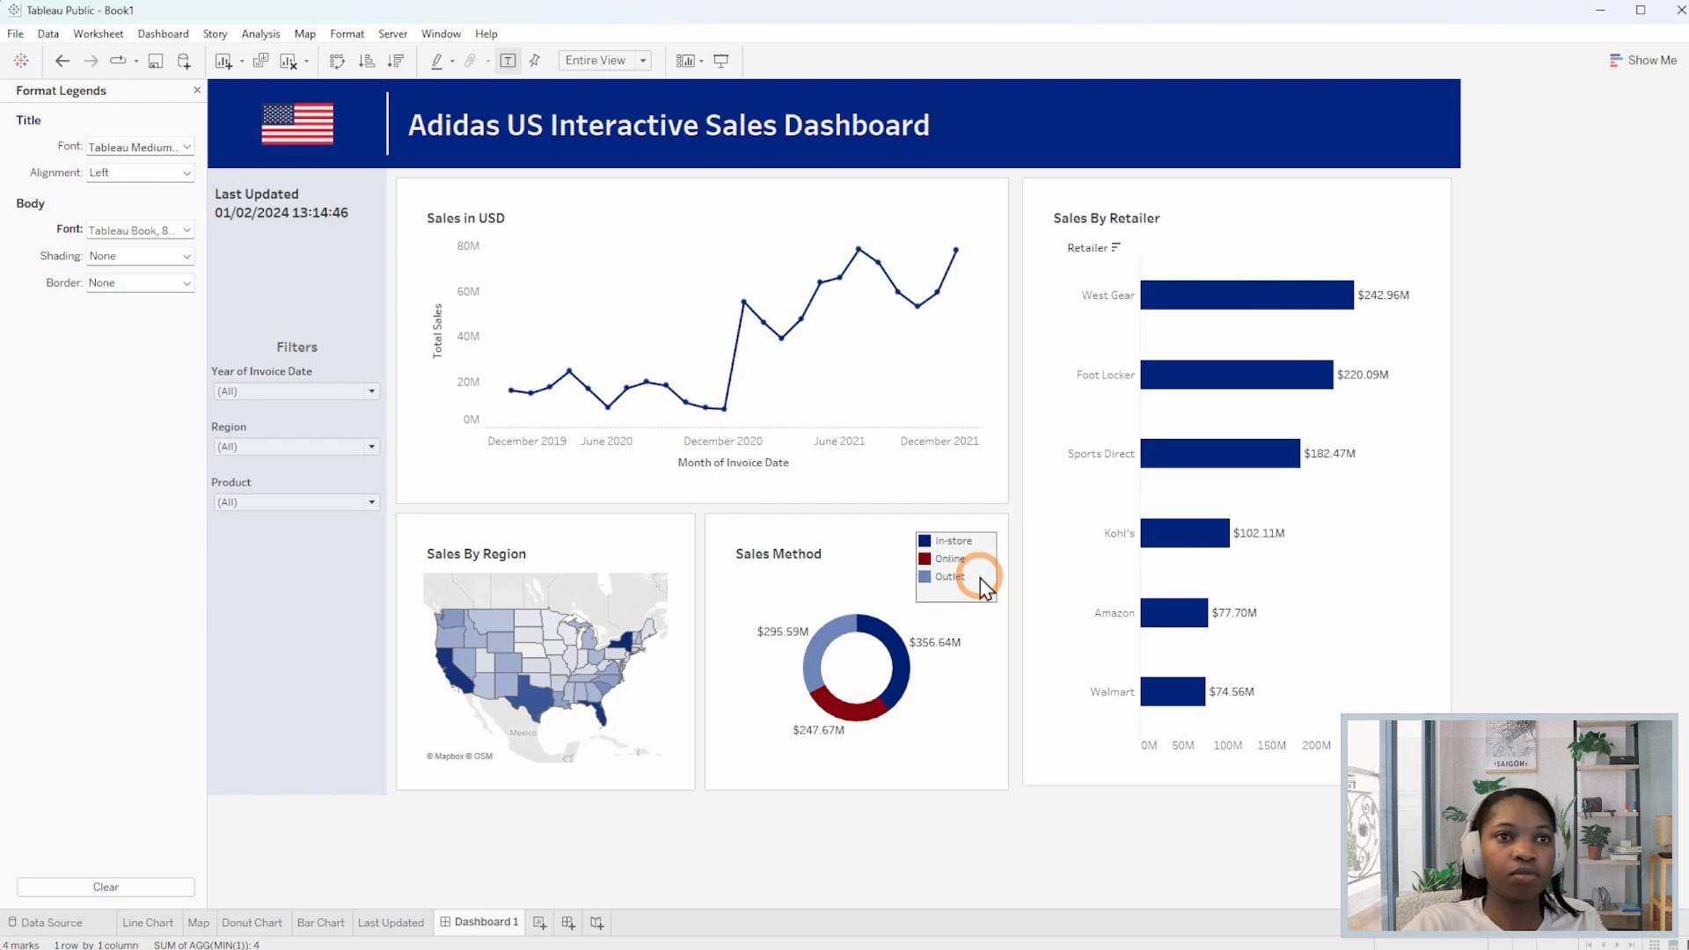
Try to show minimum and maximum labels on the circle marks of the Line Chart sheet.
{"action": "left_click", "coordinate": [324, 421]}
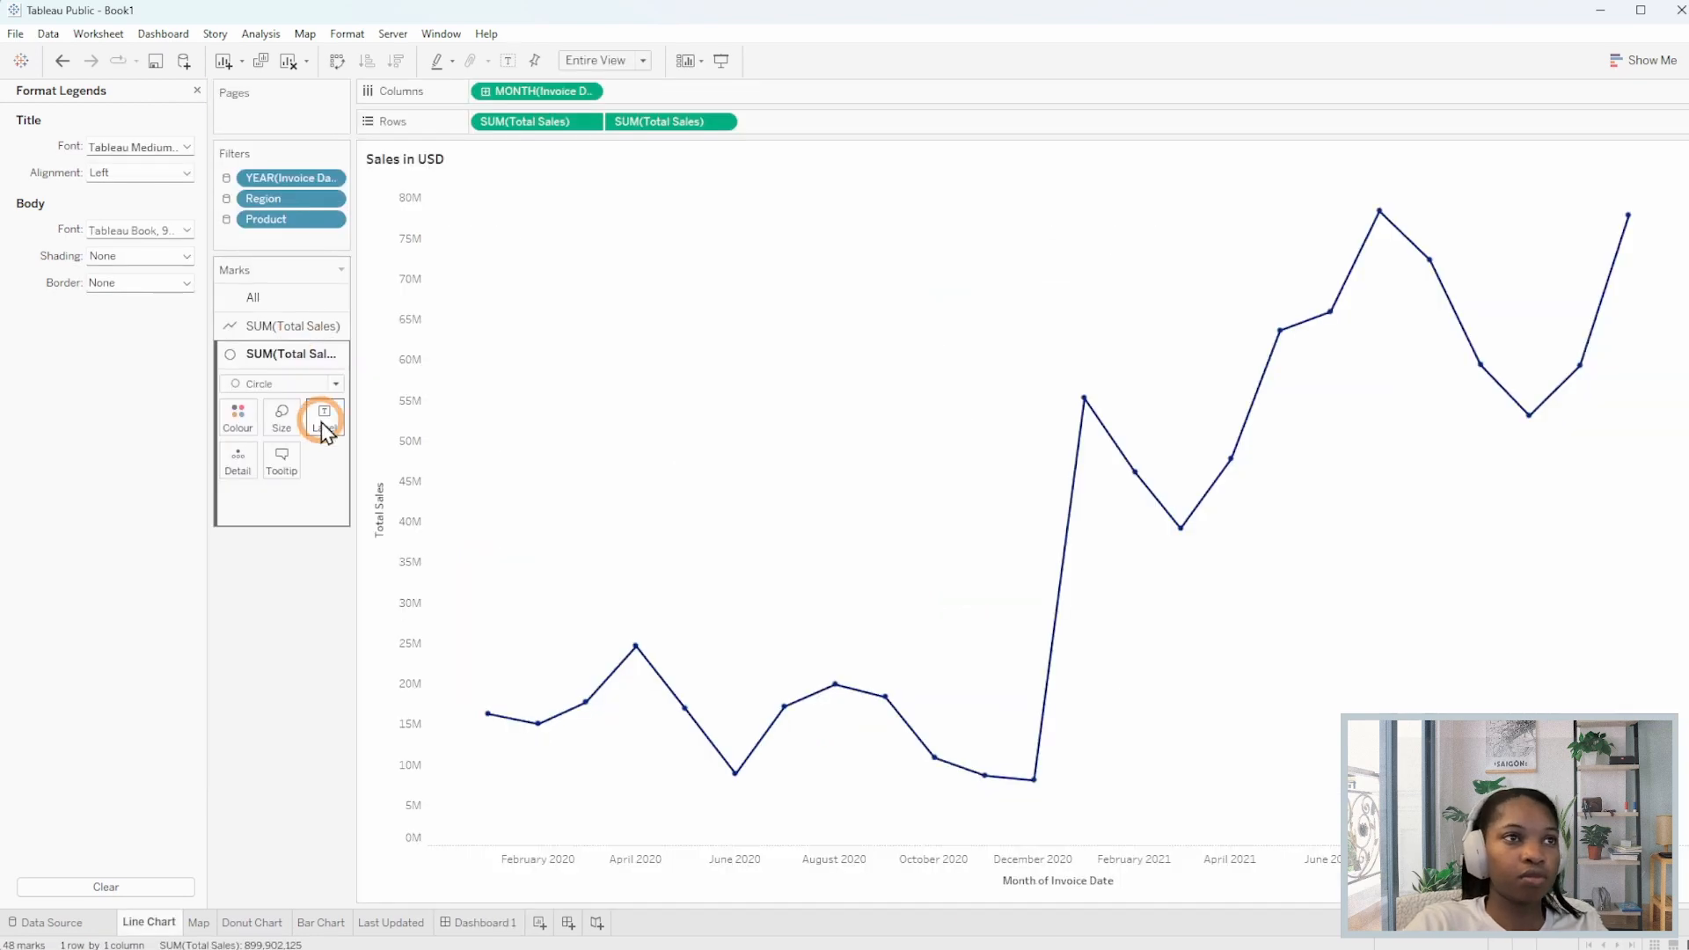
{"action": "left_click", "coordinate": [364, 458]}
{"action": "left_click", "coordinate": [363, 627]}
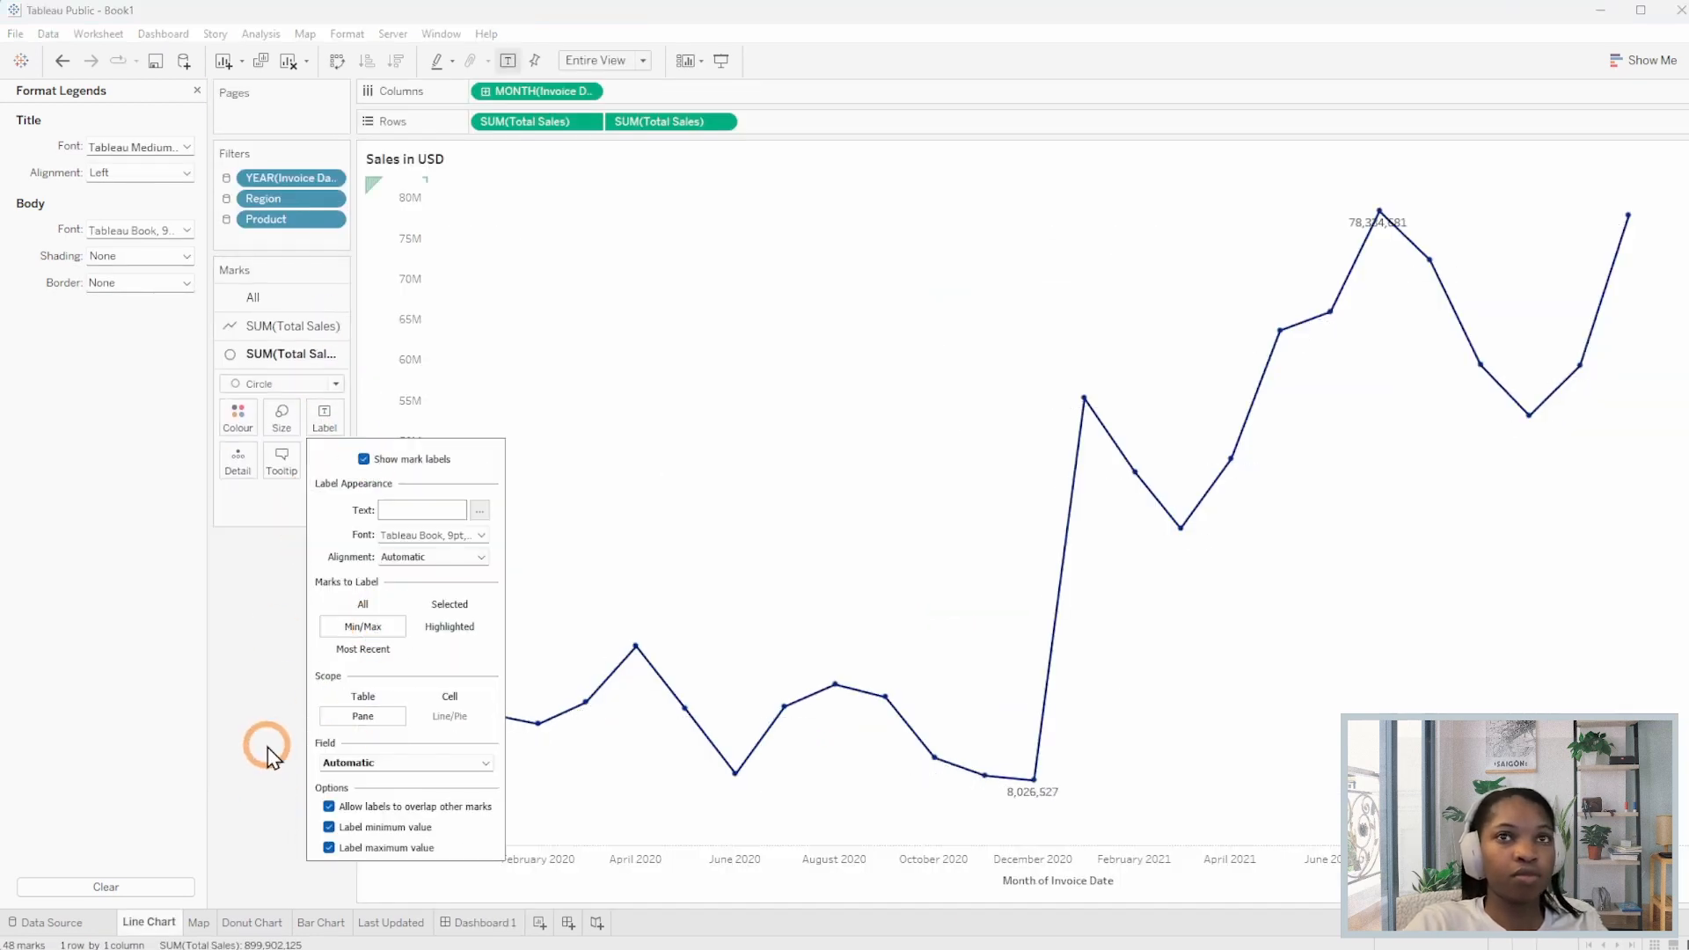
Label only the minimum and maximum values on the Line Chart's line marks, allowing labels to overlap other marks.
{"action": "left_click", "coordinate": [293, 326]}
{"action": "left_click", "coordinate": [324, 390]}
{"action": "left_click", "coordinate": [362, 430]}
{"action": "left_click", "coordinate": [363, 599]}
{"action": "left_click", "coordinate": [329, 777]}
{"action": "left_click", "coordinate": [287, 801]}
Try changing the number format of the Line Chart sheet's Total Sales axis.
{"action": "left_click", "coordinate": [410, 402]}
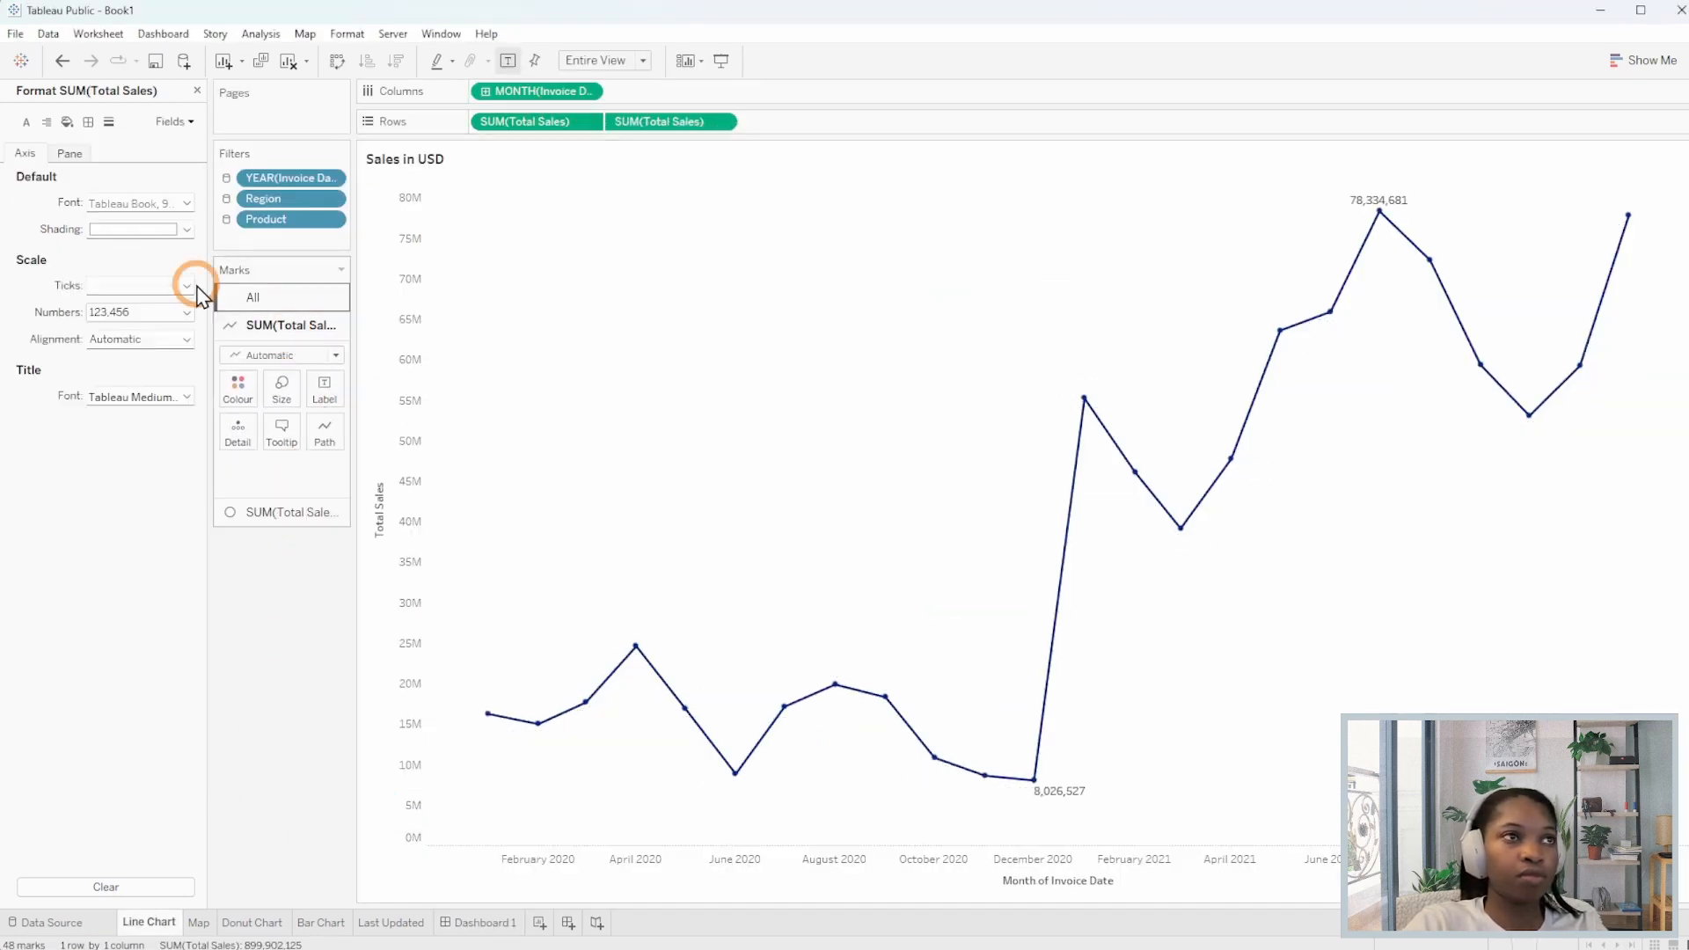
{"action": "left_click", "coordinate": [186, 313]}
{"action": "left_click", "coordinate": [181, 370]}
{"action": "left_click", "coordinate": [272, 628]}
{"action": "key", "text": "ctrl+z"}
Format the Line Chart's Total Sales labels as custom currency with a $ prefix, displayed in millions.
{"action": "left_click", "coordinate": [70, 153]}
{"action": "left_click", "coordinate": [187, 256]}
{"action": "left_click", "coordinate": [157, 338]}
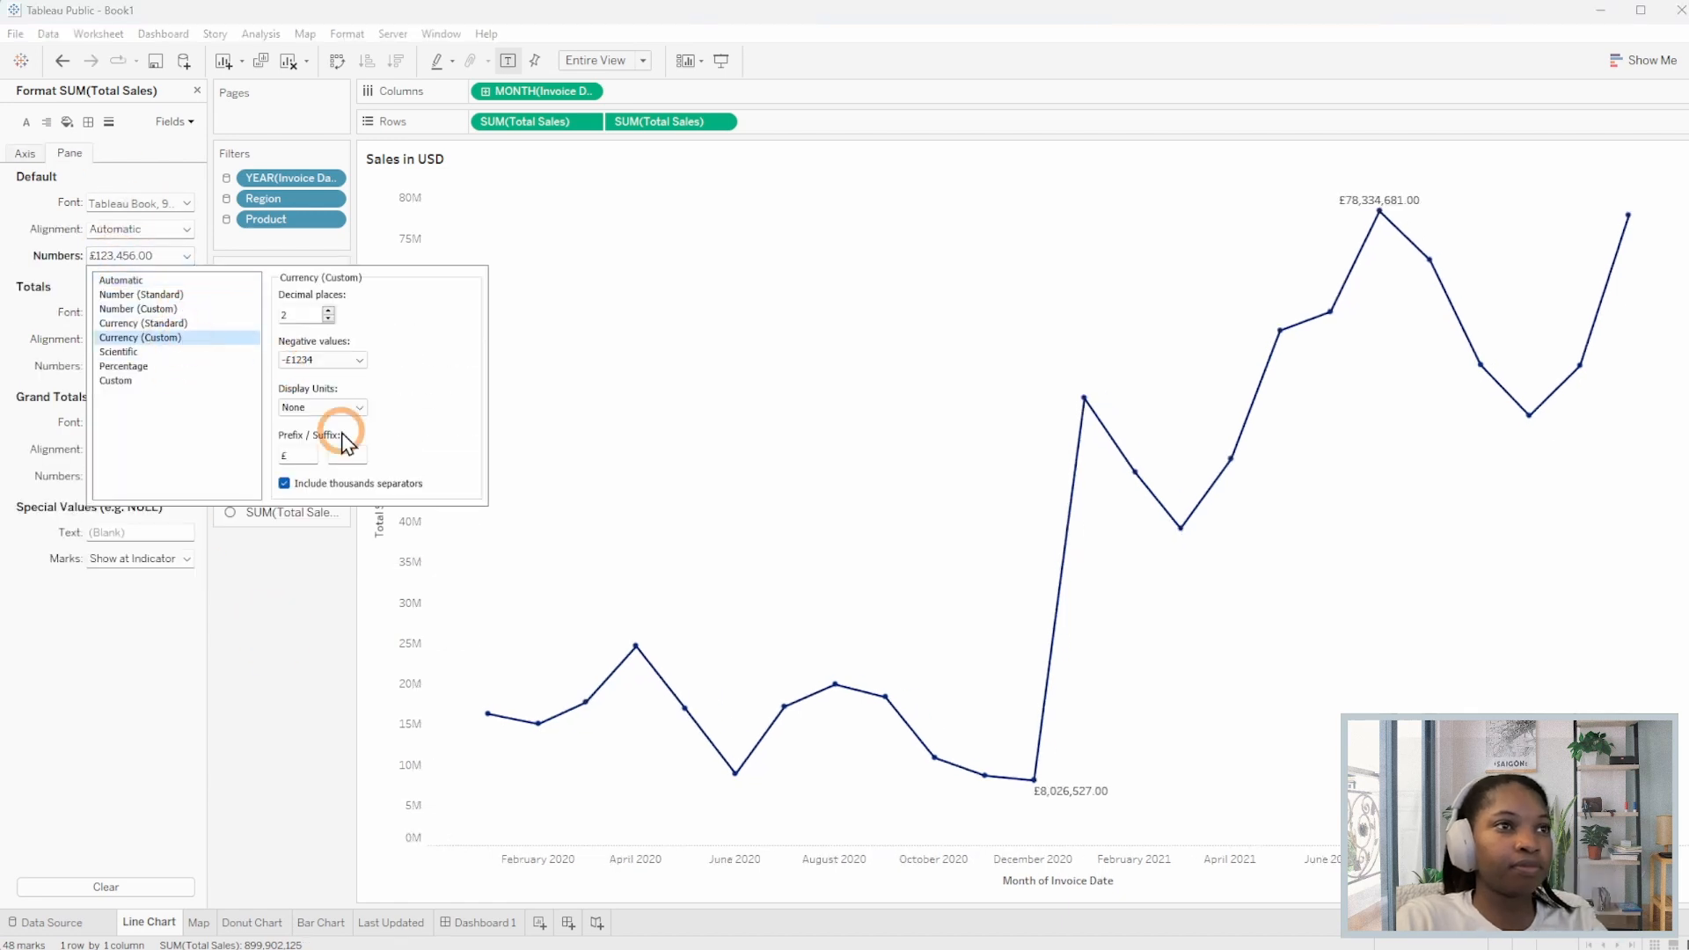
{"action": "left_click", "coordinate": [358, 407]}
{"action": "left_click", "coordinate": [326, 450]}
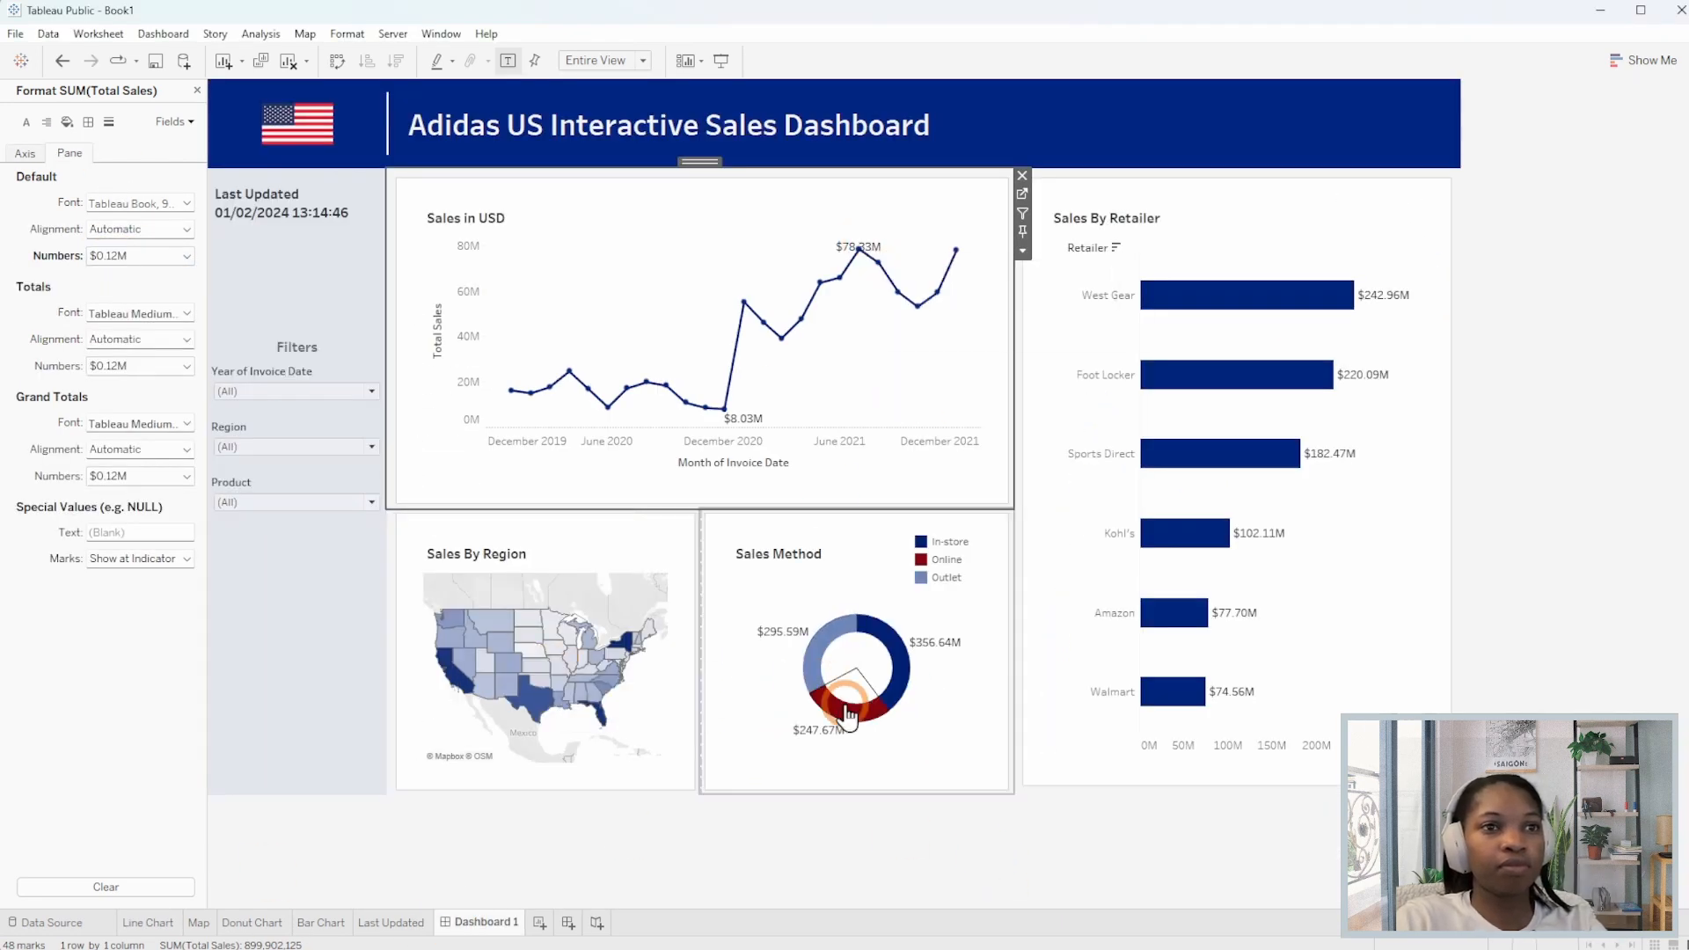
Check the line chart's labels on the dashboard and the label options of its line marks.
{"action": "left_click", "coordinate": [885, 371]}
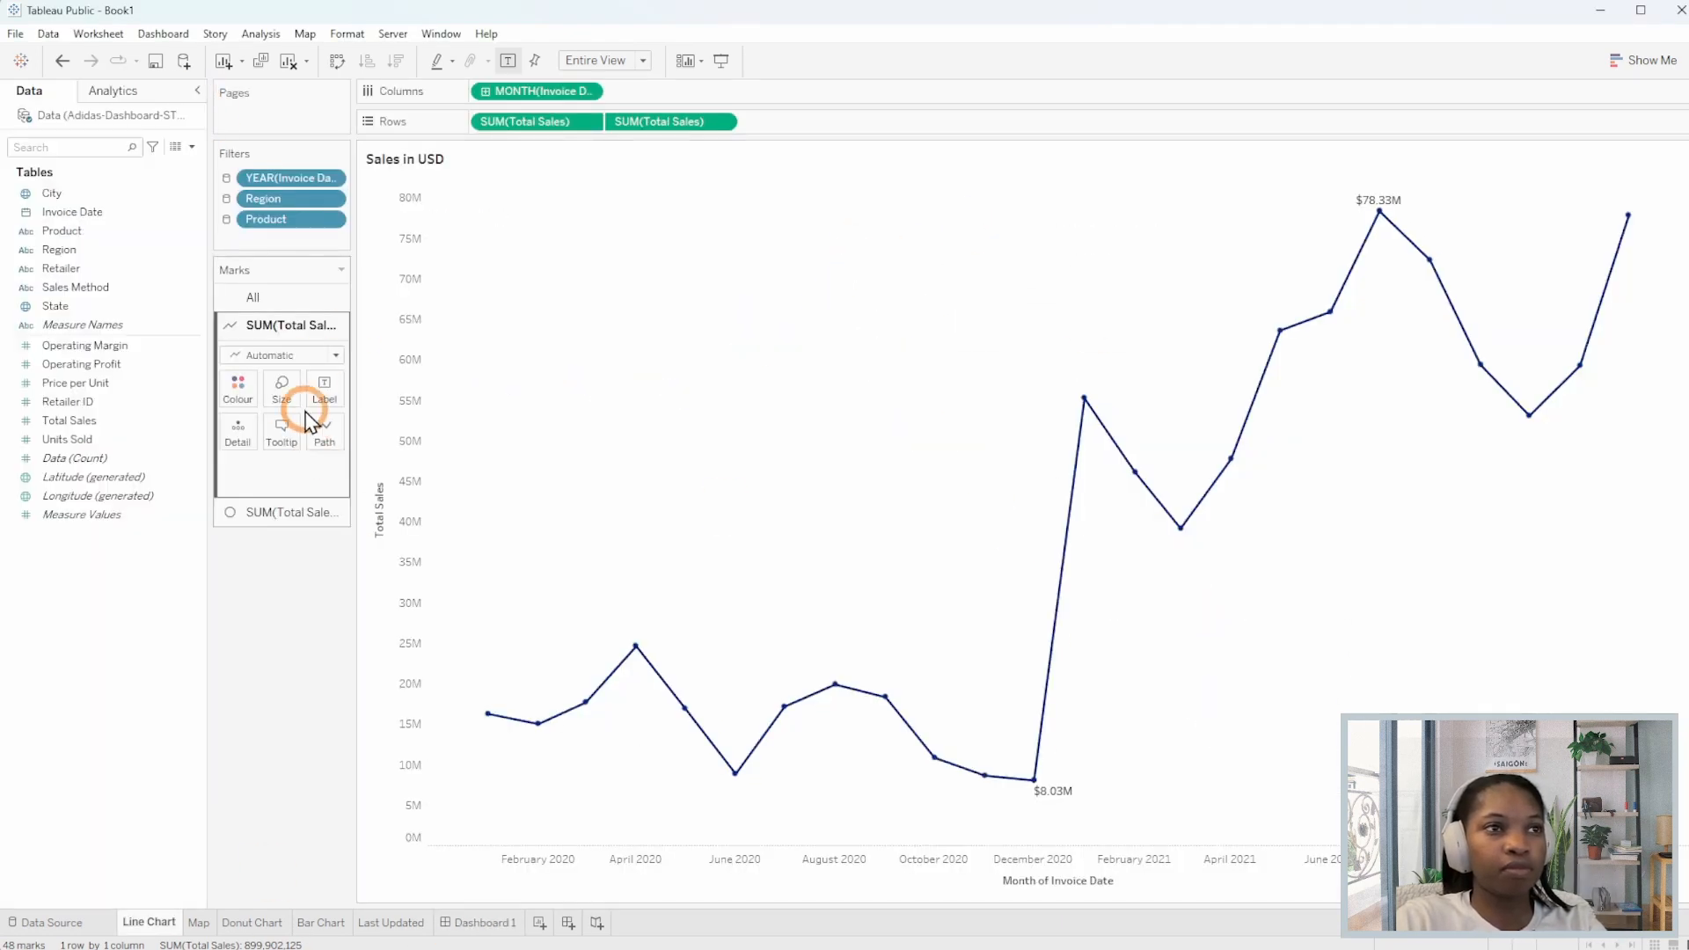
{"action": "left_click", "coordinate": [302, 407]}
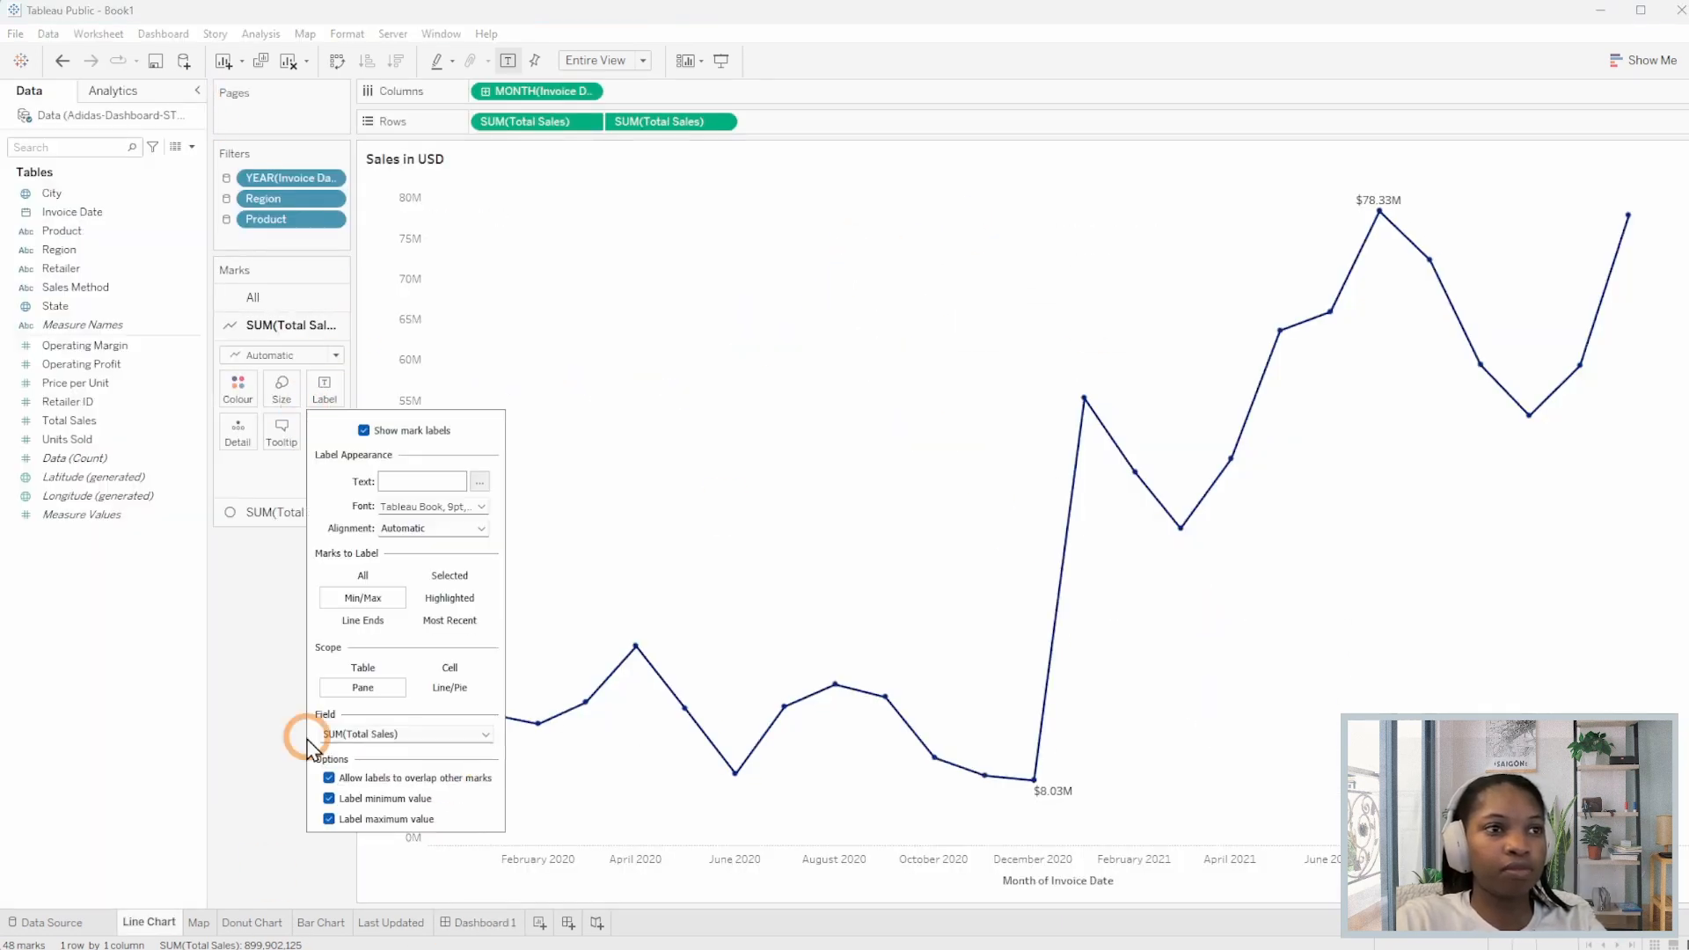
{"action": "left_click", "coordinate": [871, 428]}
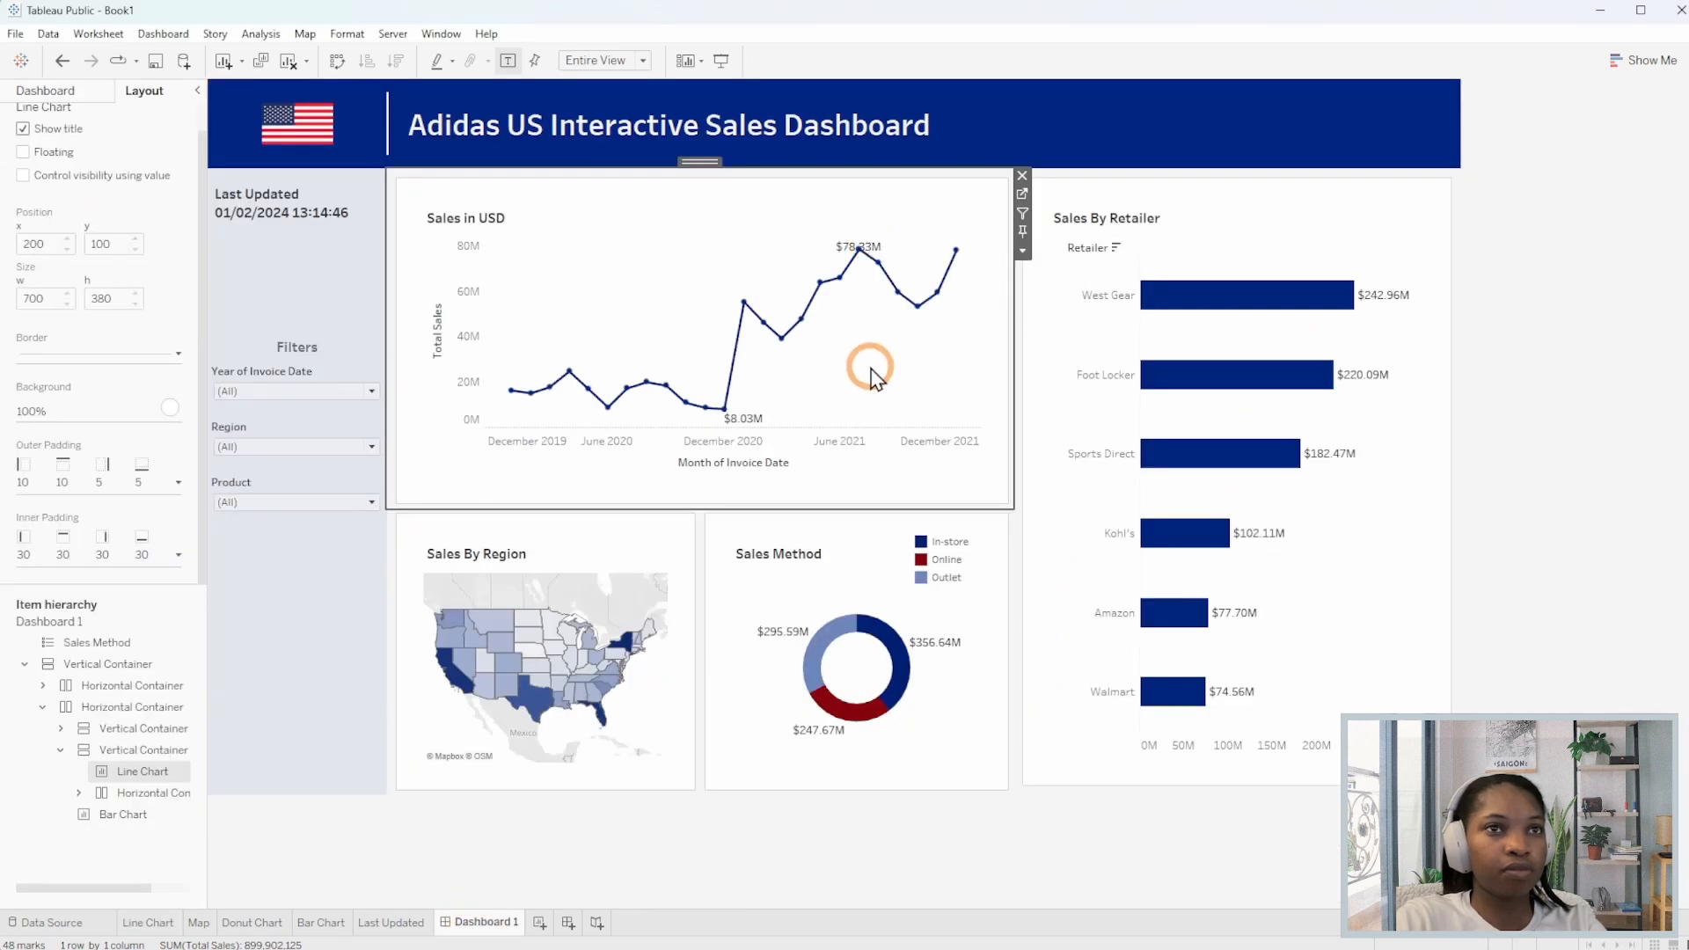
Set the Bar Chart's left outer padding to 5 and its top inner padding to 20 on the dashboard.
{"action": "left_click", "coordinate": [1382, 588]}
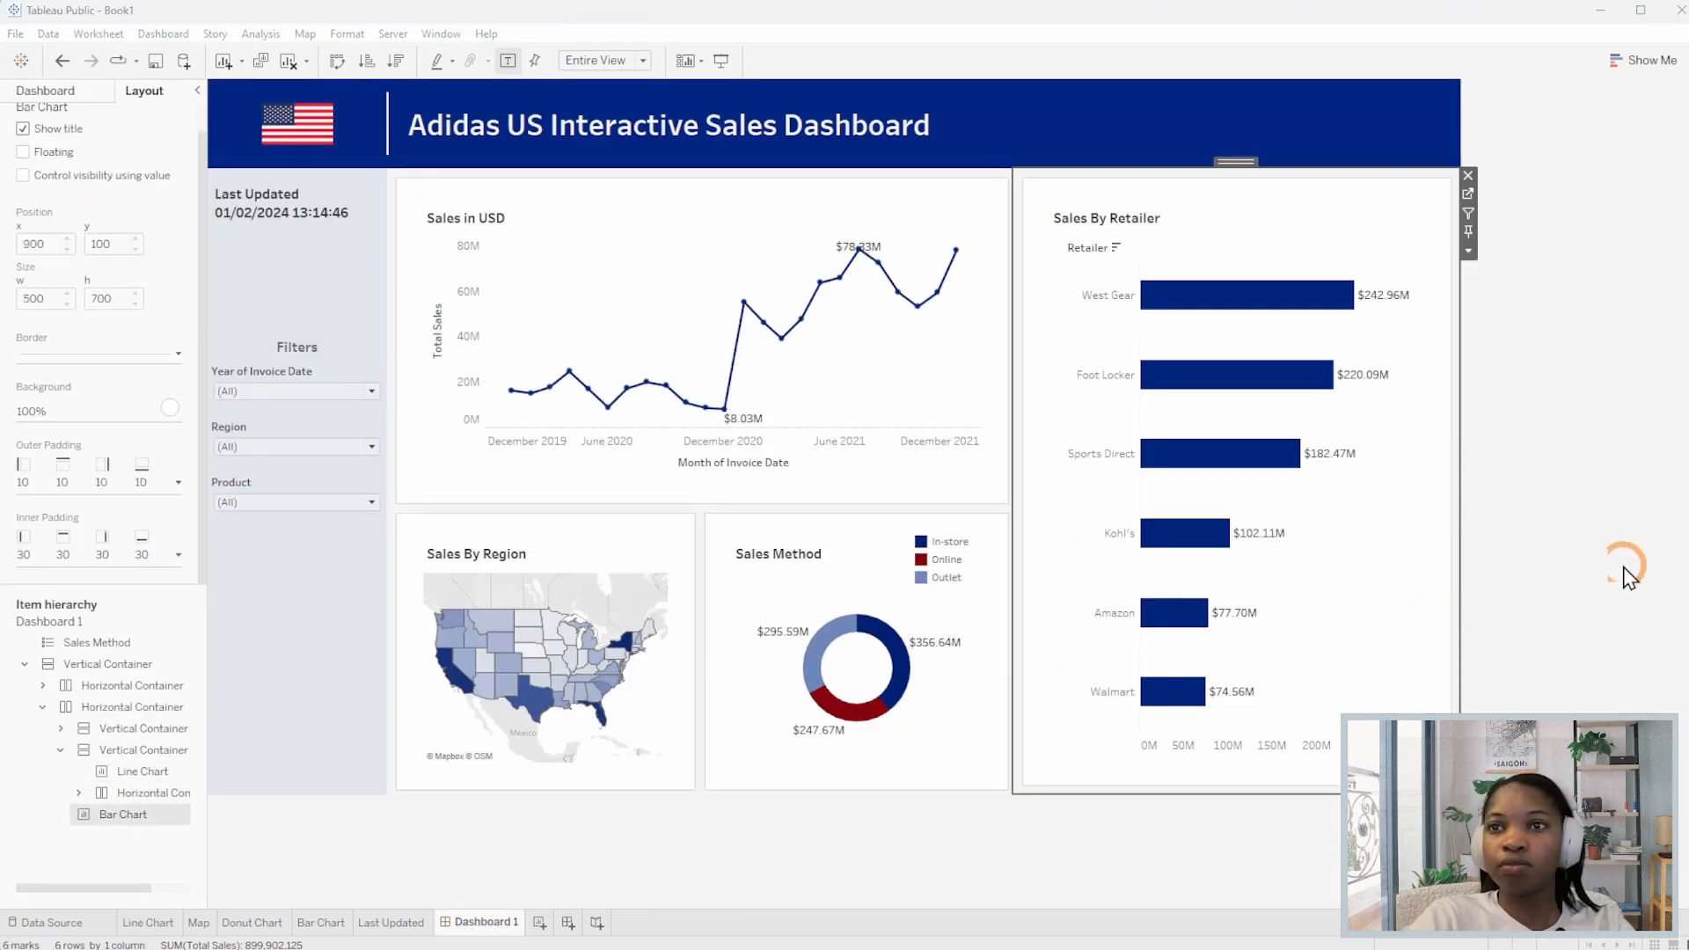
{"action": "left_click", "coordinate": [179, 482]}
{"action": "left_click", "coordinate": [33, 509]}
{"action": "double_click", "coordinate": [41, 585]}
{"action": "type", "text": "5"}
{"action": "left_click", "coordinate": [178, 555]}
{"action": "double_click", "coordinate": [97, 621]}
{"action": "type", "text": "20"}
{"action": "left_click", "coordinate": [240, 627]}
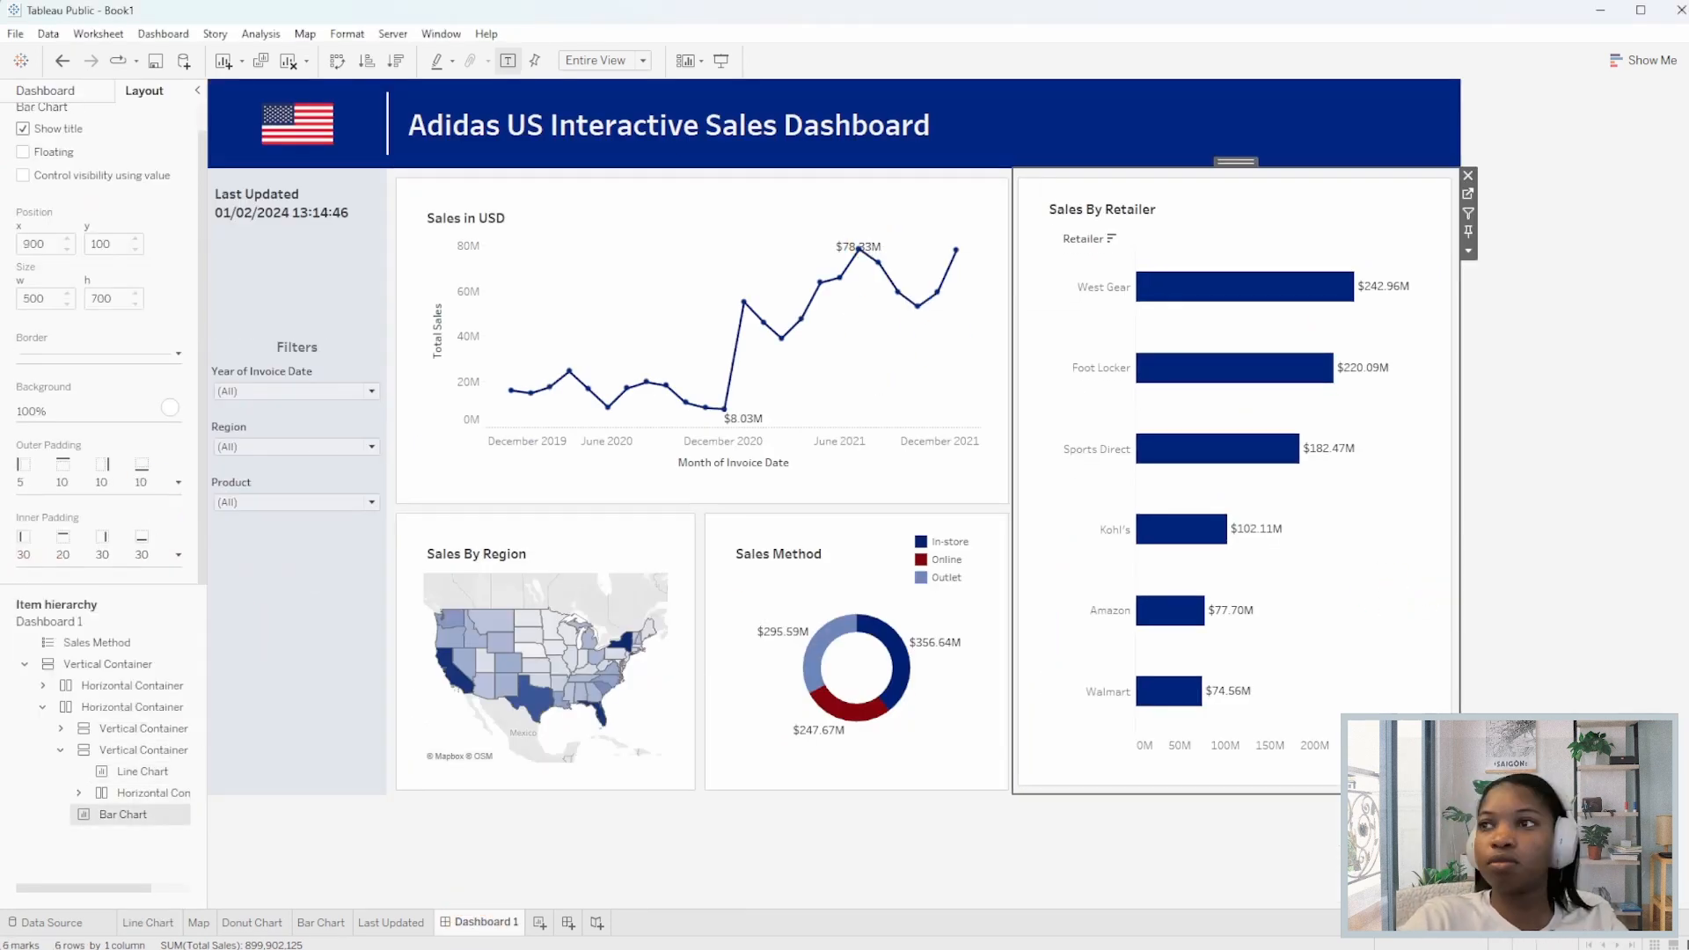
Set the Bar Chart's bottom outer padding to 5 and preview the dashboard in presentation mode.
{"action": "left_click", "coordinate": [647, 784]}
{"action": "left_click", "coordinate": [1390, 775]}
{"action": "left_click", "coordinate": [179, 482]}
{"action": "double_click", "coordinate": [98, 628]}
{"action": "type", "text": "5"}
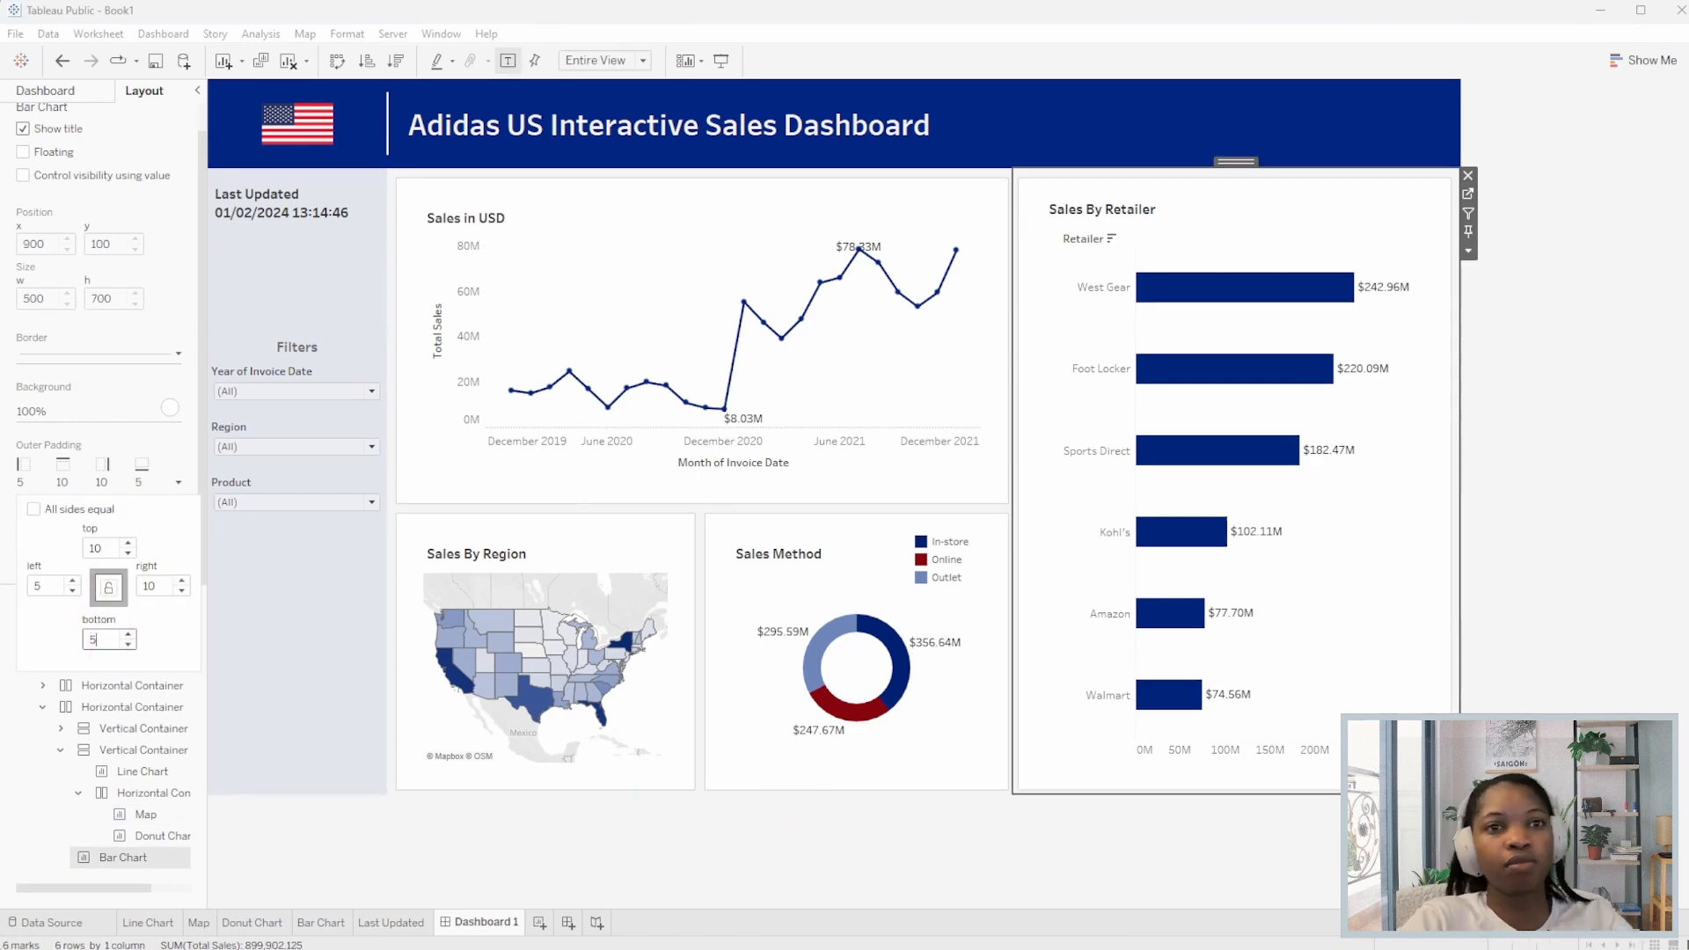
{"action": "left_click", "coordinate": [721, 61]}
{"action": "key", "text": "Escape"}
Set the Year of Invoice Date filter's inner padding to 5 on all sides.
{"action": "left_click", "coordinate": [273, 370]}
{"action": "left_click", "coordinate": [179, 508]}
{"action": "left_click", "coordinate": [179, 555]}
{"action": "double_click", "coordinate": [98, 621]}
{"action": "type", "text": "5"}
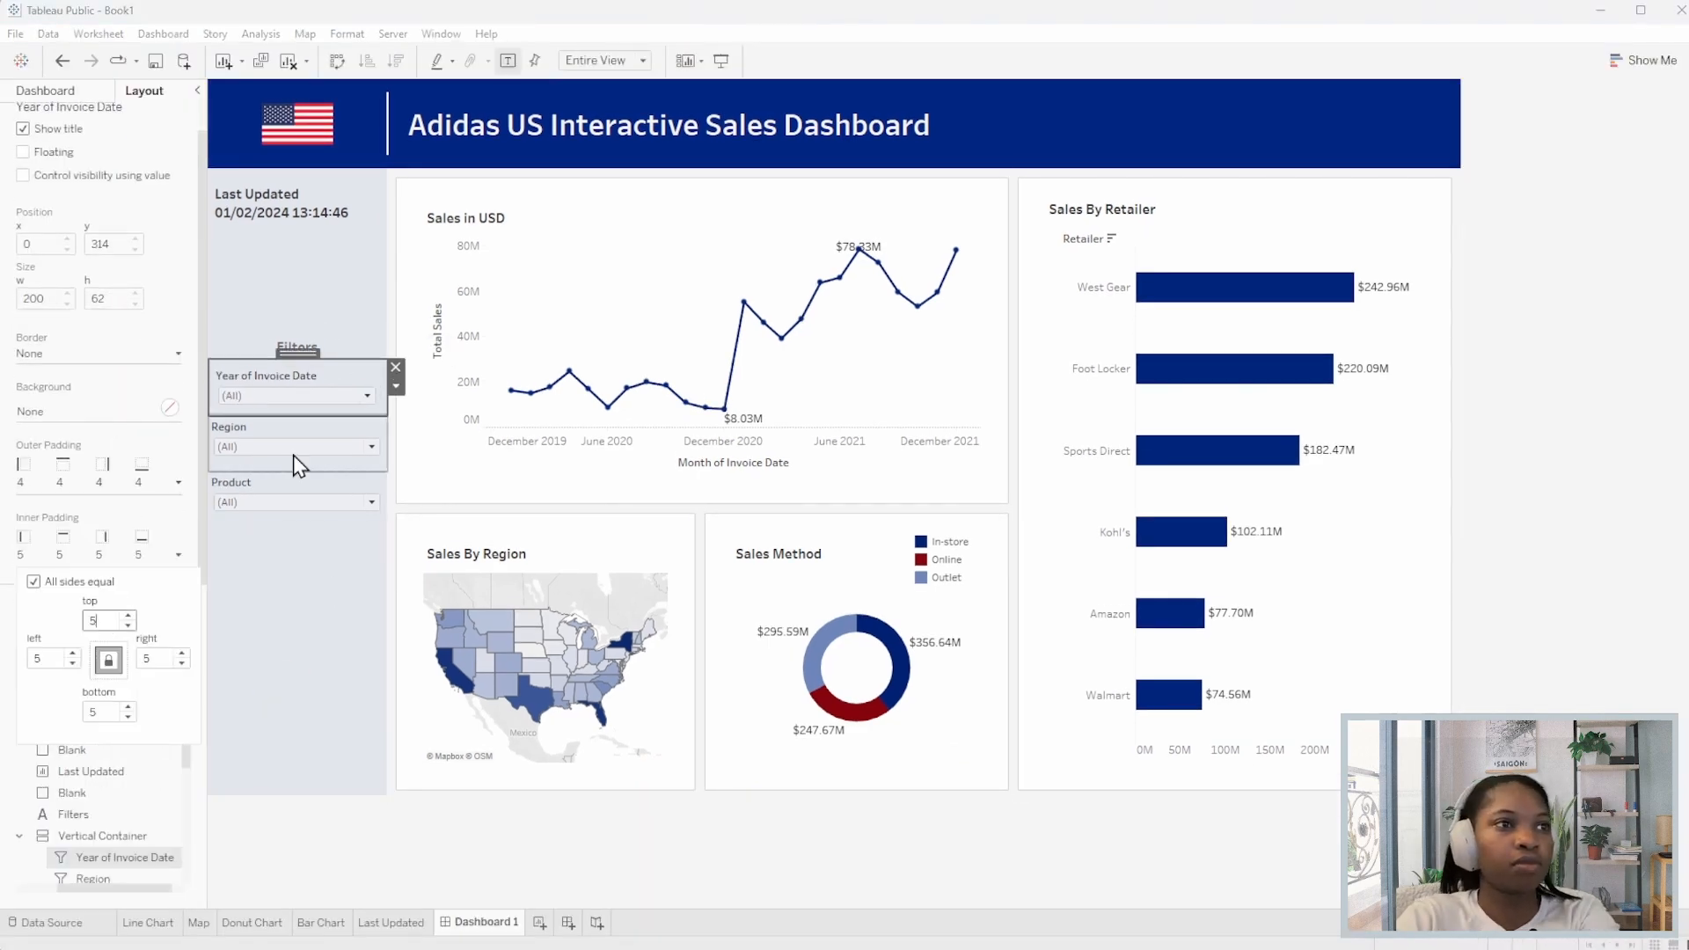
Give the Region and Product filters an inner padding of 5 on all sides as well.
{"action": "left_click", "coordinate": [294, 457]}
{"action": "left_click", "coordinate": [290, 483]}
{"action": "left_click", "coordinate": [178, 555]}
{"action": "double_click", "coordinate": [99, 621]}
{"action": "type", "text": "5"}
{"action": "left_click", "coordinate": [1535, 493]}
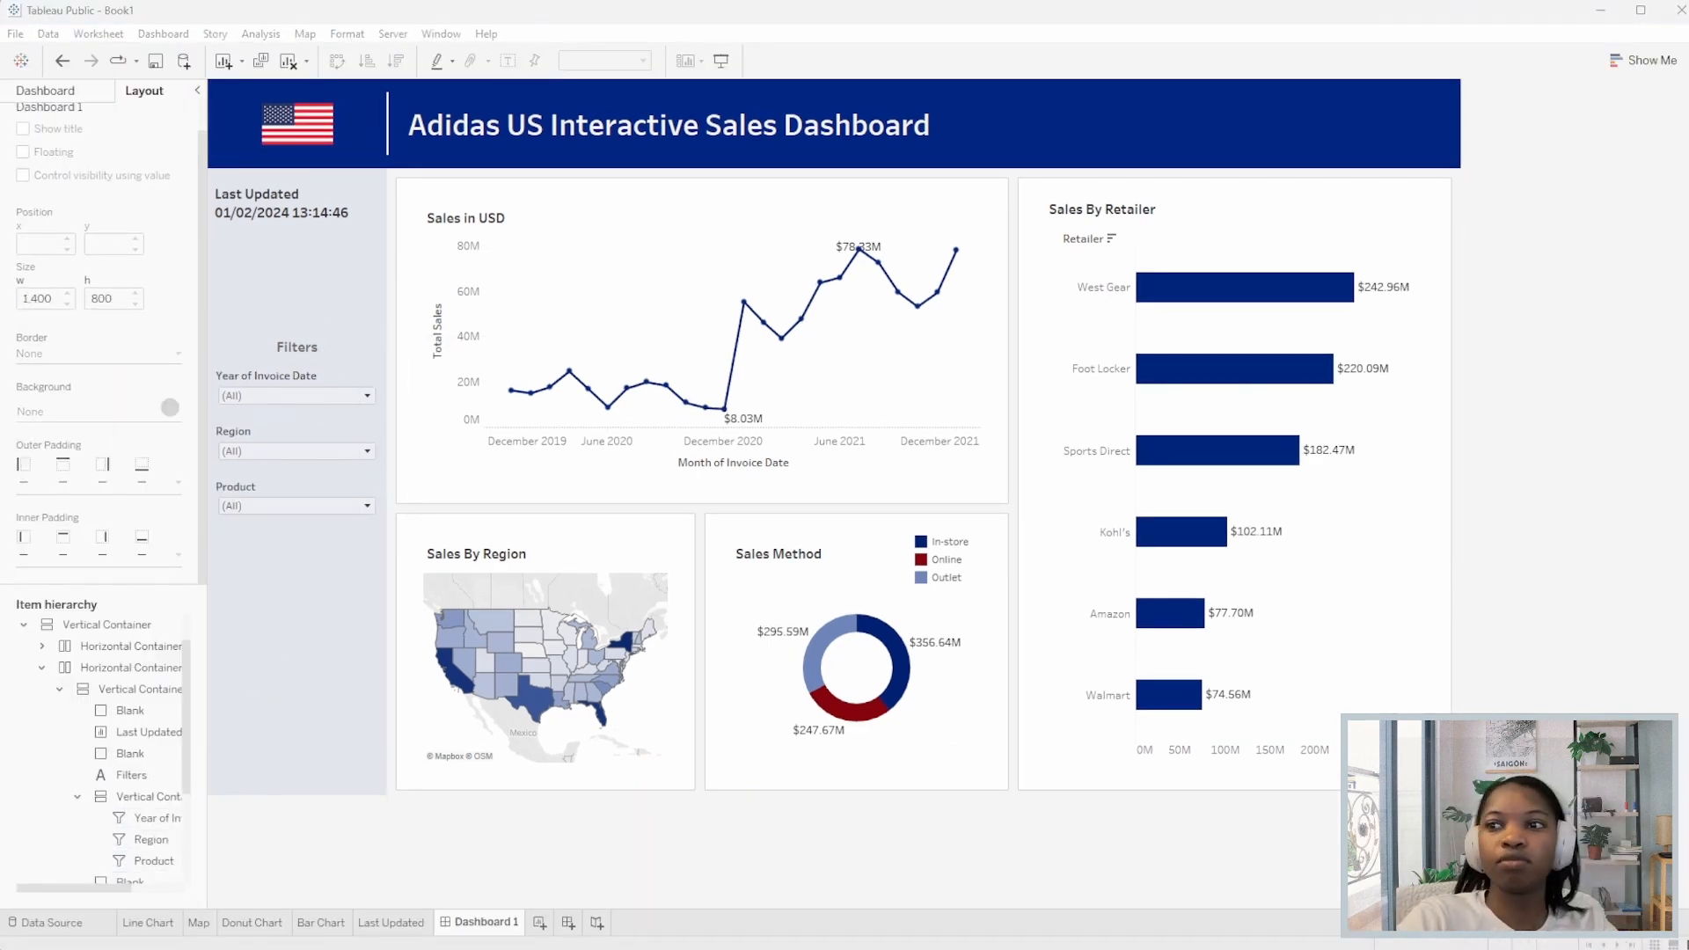
{"action": "left_click", "coordinate": [1653, 335]}
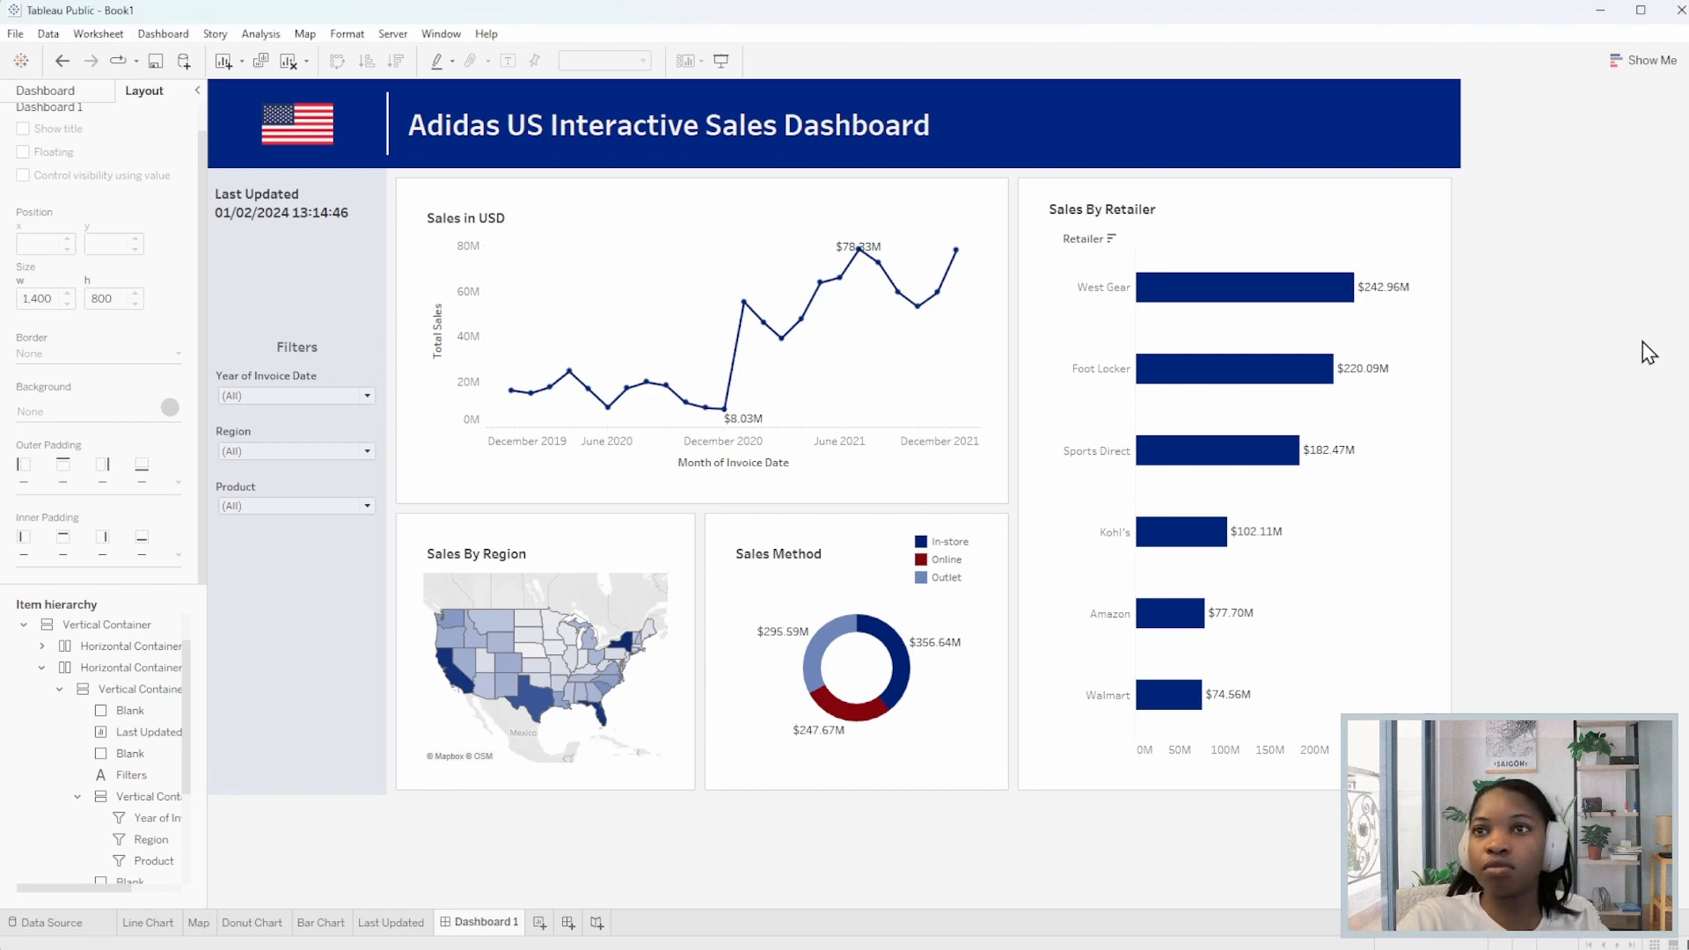
Remove the Total Sales axis title from the dashboard's line chart and narrow its vertical axis area.
{"action": "double_click", "coordinate": [427, 268]}
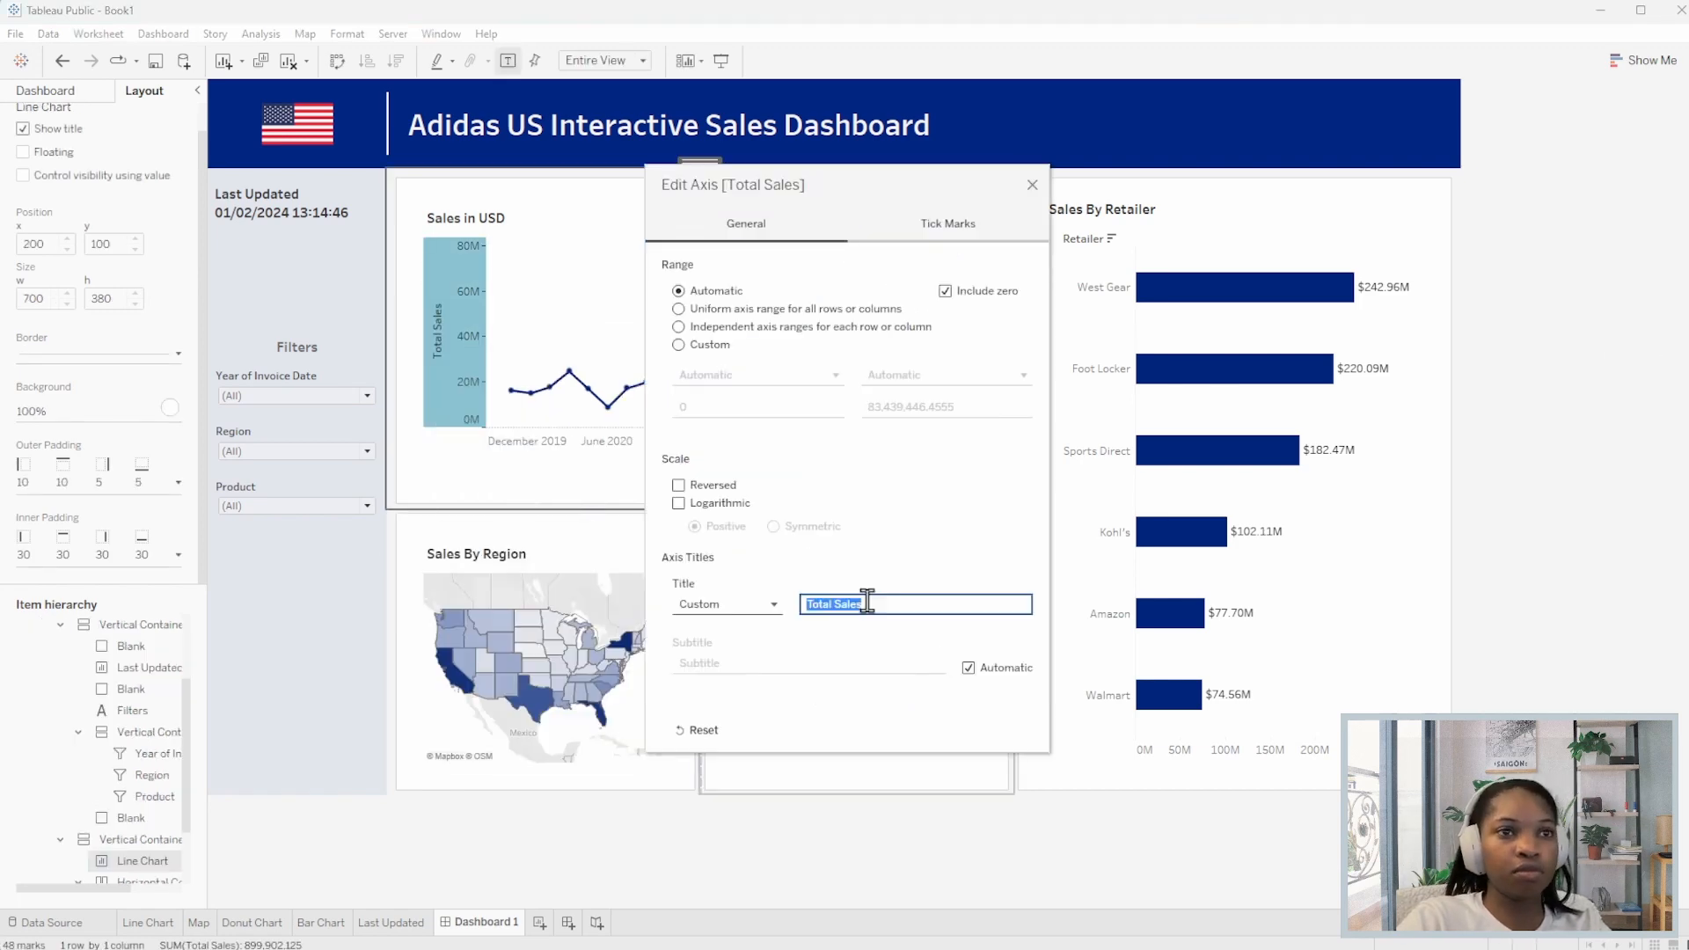
{"action": "key", "text": "Escape"}
{"action": "left_click_drag", "start_coordinate": [487, 341], "coordinate": [464, 340]}
Remove the Month of Invoice Date axis title from the line chart and reduce the height of its horizontal axis area.
{"action": "double_click", "coordinate": [763, 464]}
{"action": "triple_click", "coordinate": [894, 615]}
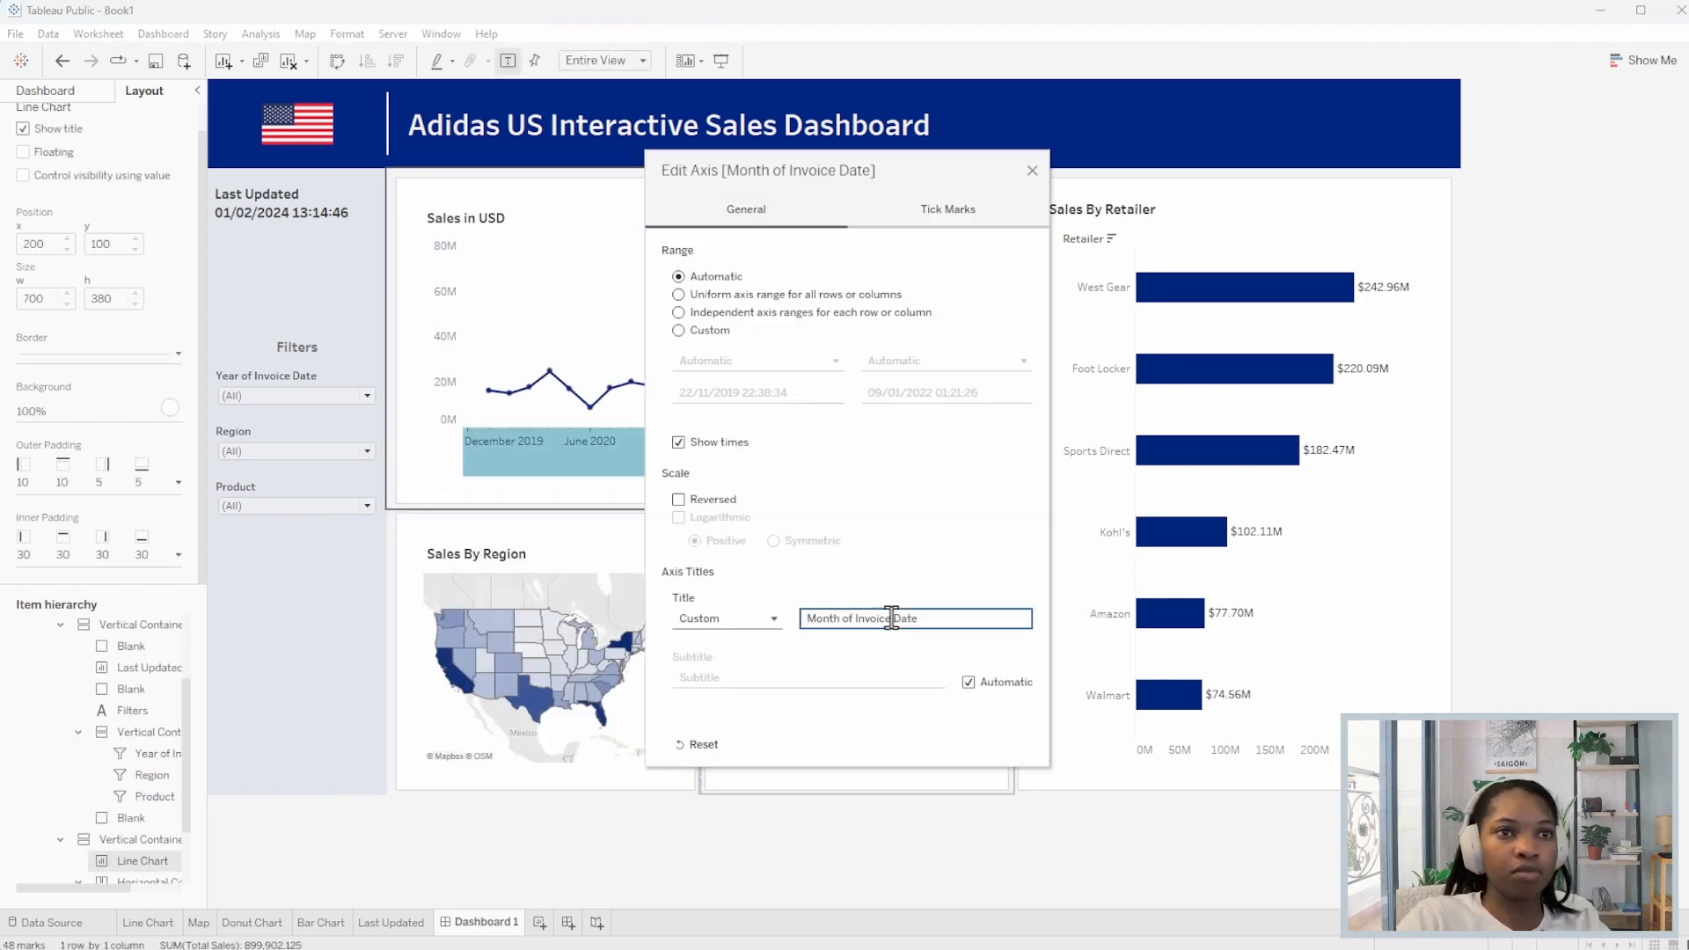
{"action": "key", "text": "BackSpace"}
{"action": "key", "text": "Escape"}
{"action": "left_click", "coordinate": [803, 482]}
{"action": "mouse_move", "coordinate": [819, 452]}
{"action": "left_mouse_down"}
{"action": "mouse_move", "coordinate": [826, 467]}
{"action": "mouse_move", "coordinate": [827, 452]}
{"action": "left_mouse_up"}
{"action": "left_click", "coordinate": [785, 836]}
Look through the Map sheet's shading, border and line formatting options.
{"action": "left_click", "coordinate": [199, 922]}
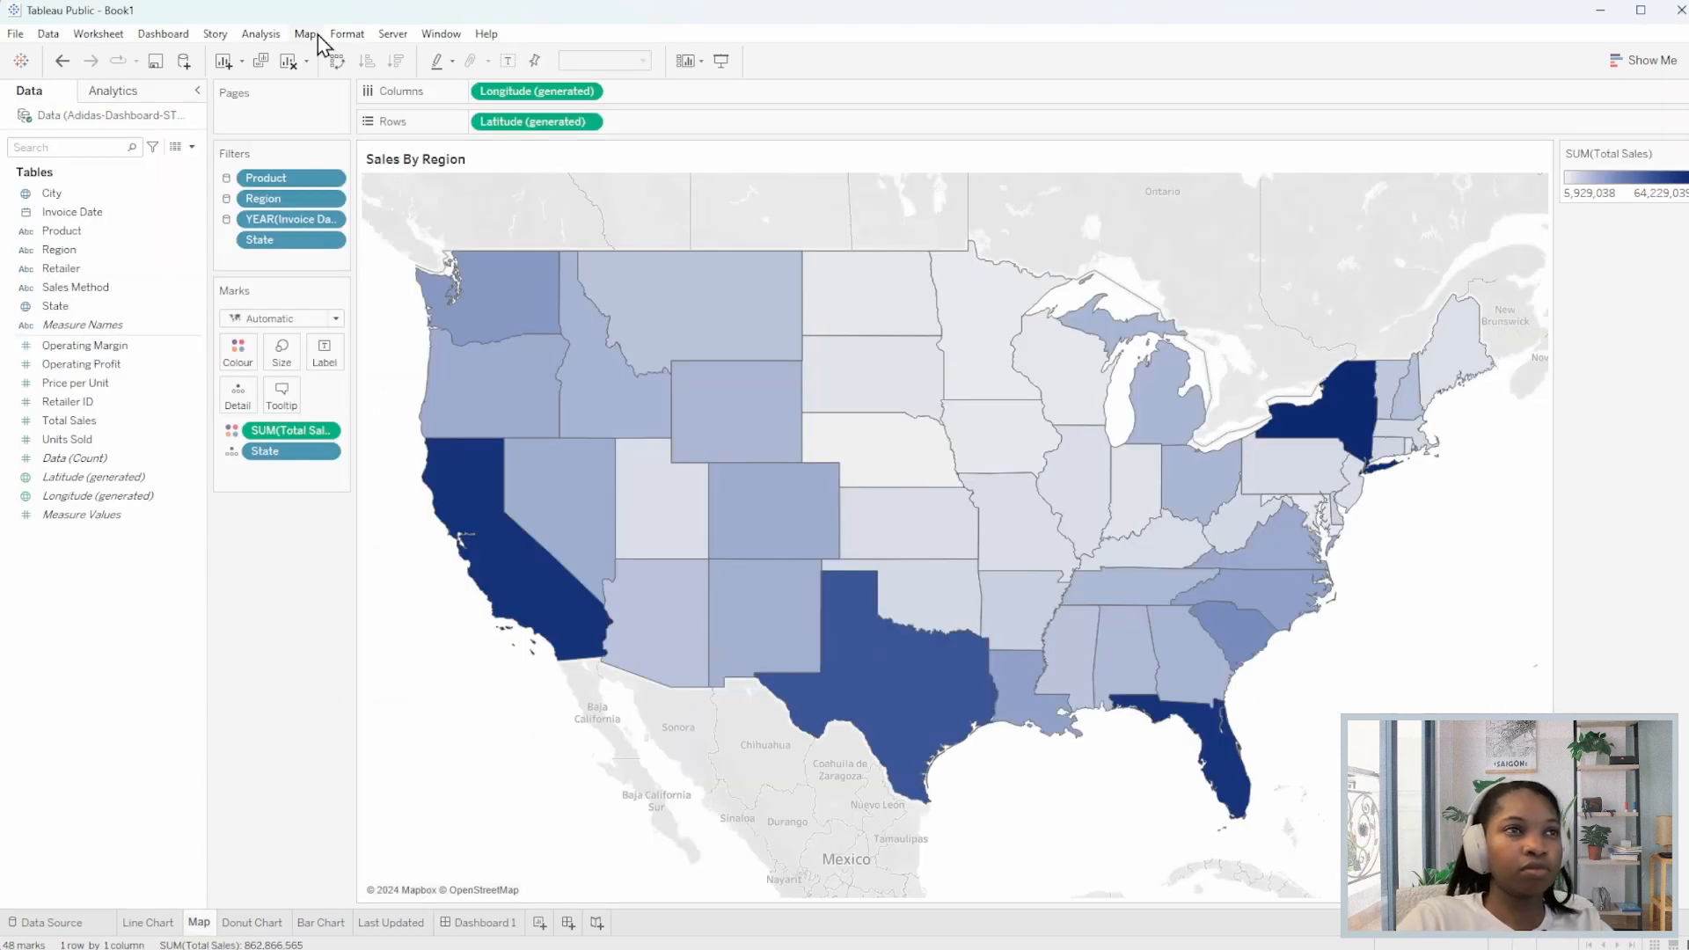
{"action": "left_click", "coordinate": [306, 34]}
{"action": "left_click", "coordinate": [476, 373]}
{"action": "right_click", "coordinate": [602, 376]}
{"action": "left_click", "coordinate": [636, 450]}
{"action": "left_click", "coordinate": [67, 124]}
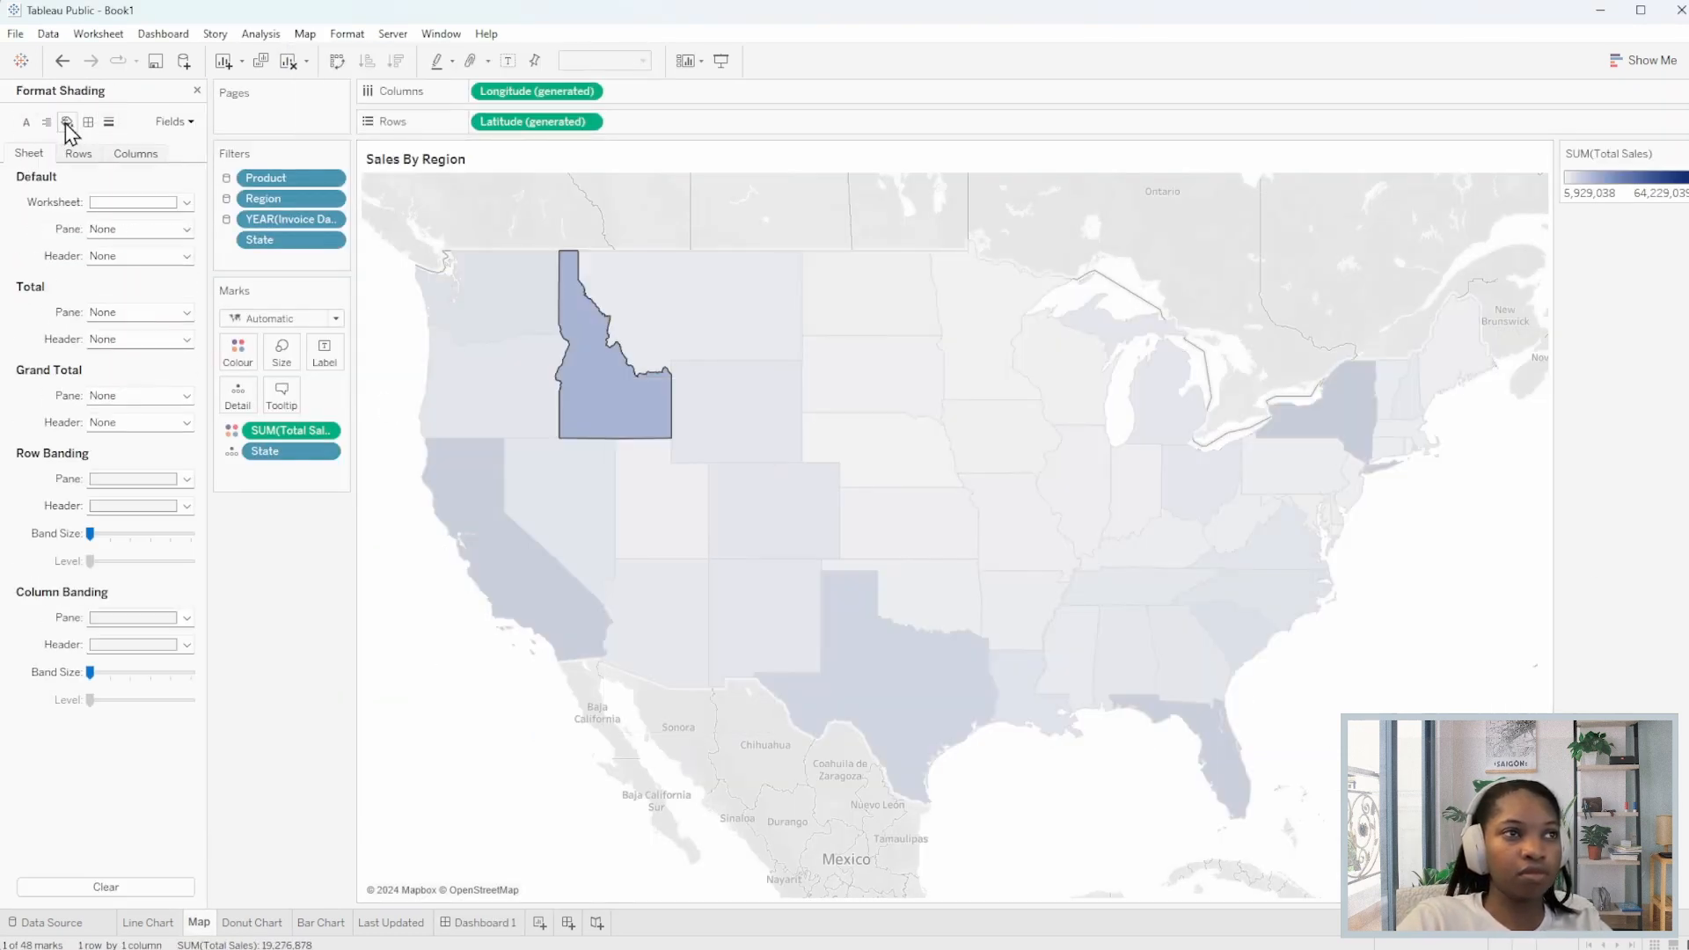
{"action": "left_click", "coordinate": [88, 123]}
{"action": "left_click", "coordinate": [109, 122]}
{"action": "left_click", "coordinate": [414, 330]}
Set the map background's washout to 100%.
{"action": "left_click", "coordinate": [305, 34]}
{"action": "left_click", "coordinate": [350, 130]}
{"action": "mouse_move", "coordinate": [184, 537]}
{"action": "left_mouse_down"}
{"action": "mouse_move", "coordinate": [187, 582]}
{"action": "mouse_move", "coordinate": [184, 528]}
{"action": "left_mouse_up"}
{"action": "left_click_drag", "start_coordinate": [29, 228], "coordinate": [138, 228]}
Examine the background style choices and the list of background map layers for the Map sheet.
{"action": "scroll", "coordinate": [128, 615], "scroll_direction": "down", "scroll_amount": 3}
{"action": "scroll", "coordinate": [128, 614], "scroll_direction": "up", "scroll_amount": 3}
{"action": "left_click", "coordinate": [169, 179]}
{"action": "left_click", "coordinate": [169, 179]}
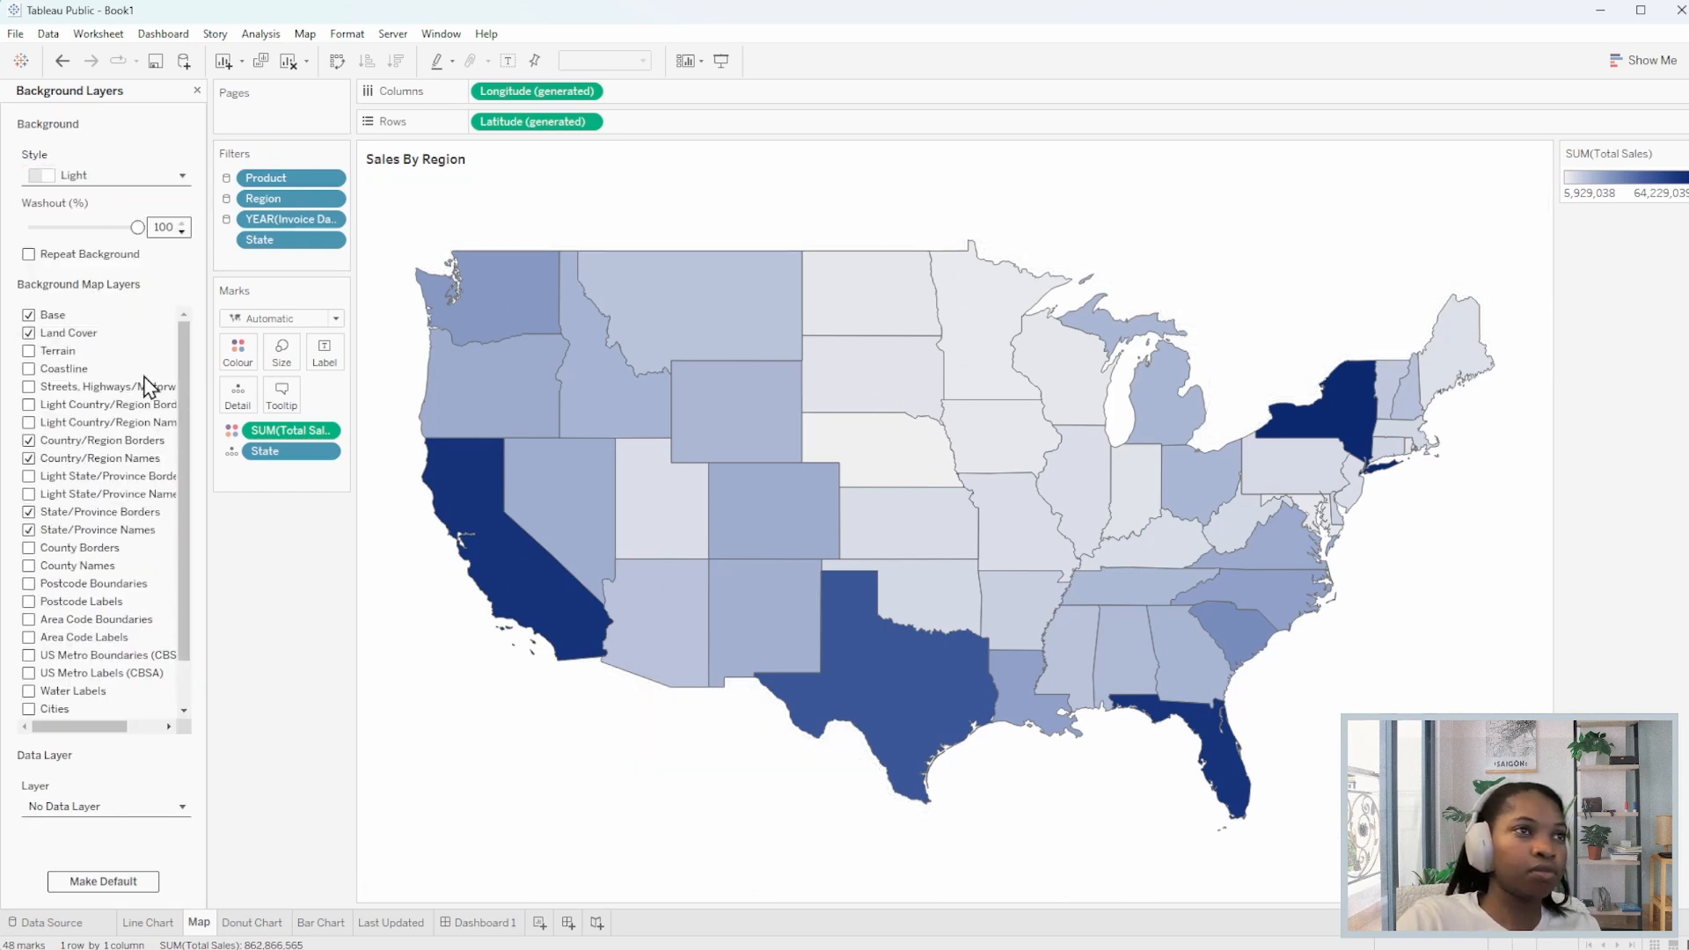
{"action": "scroll", "coordinate": [119, 607], "scroll_direction": "down", "scroll_amount": 3}
{"action": "scroll", "coordinate": [119, 607], "scroll_direction": "up", "scroll_amount": 3}
{"action": "scroll", "coordinate": [117, 607], "scroll_direction": "down", "scroll_amount": 3}
{"action": "scroll", "coordinate": [123, 648], "scroll_direction": "up", "scroll_amount": 3}
{"action": "left_click", "coordinate": [306, 35]}
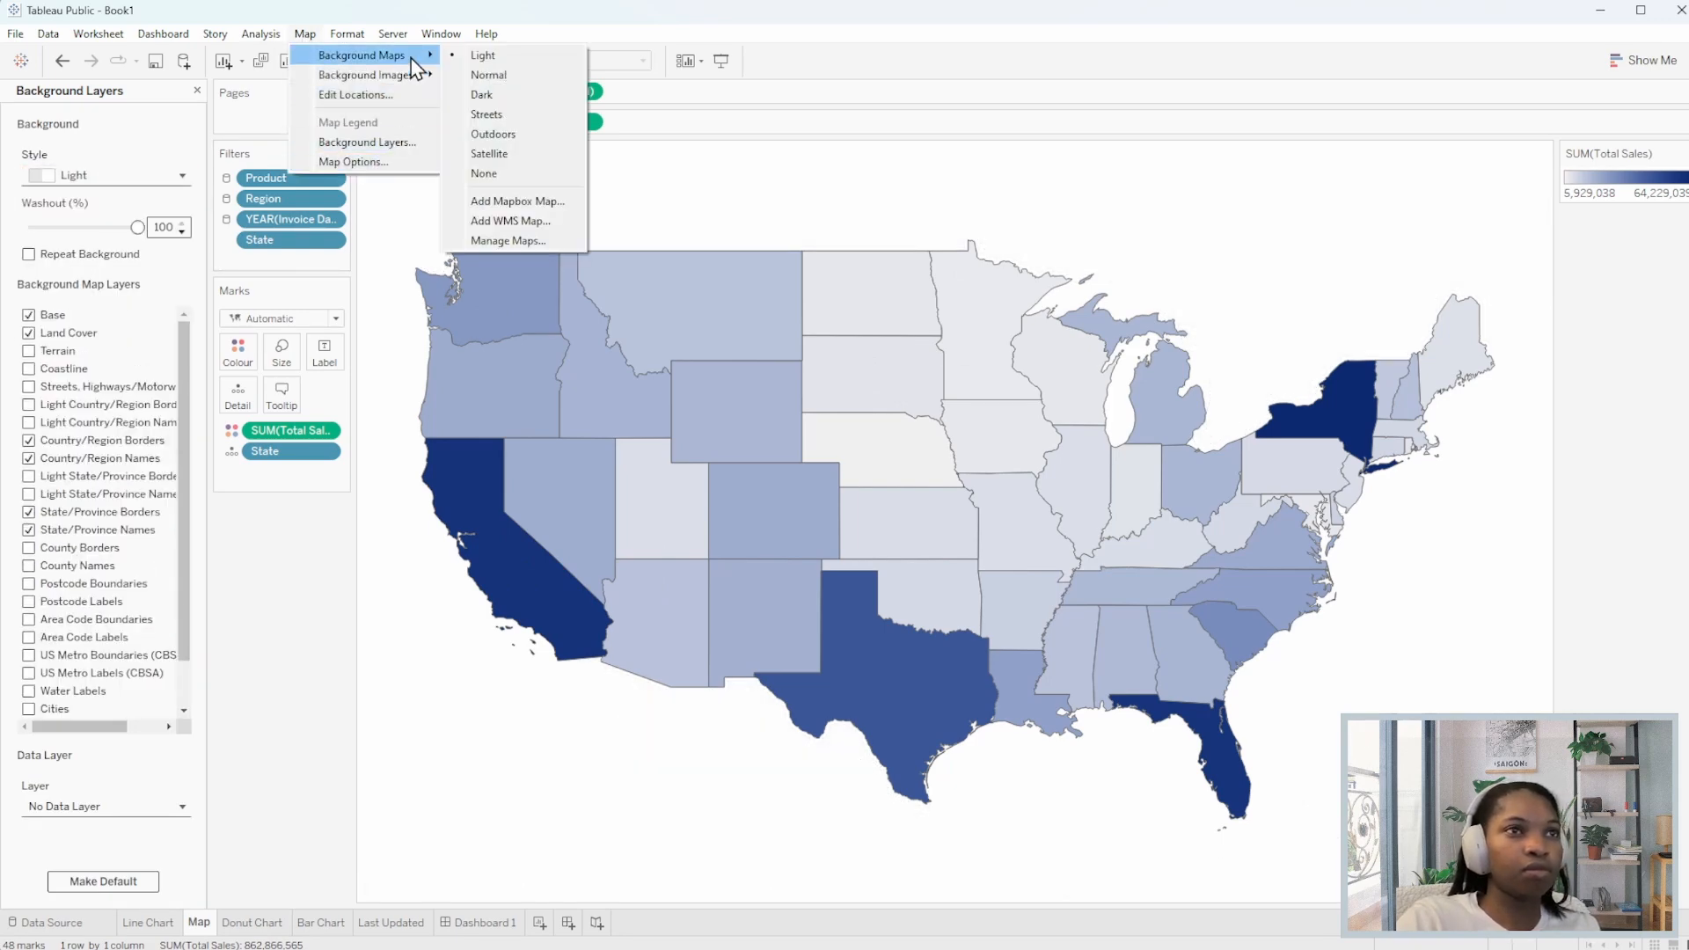
{"action": "left_click", "coordinate": [415, 145]}
Review the Map sheet's border and line formatting and set the column grid lines to None.
{"action": "right_click", "coordinate": [573, 483]}
{"action": "left_click", "coordinate": [616, 546]}
{"action": "left_click", "coordinate": [88, 123]}
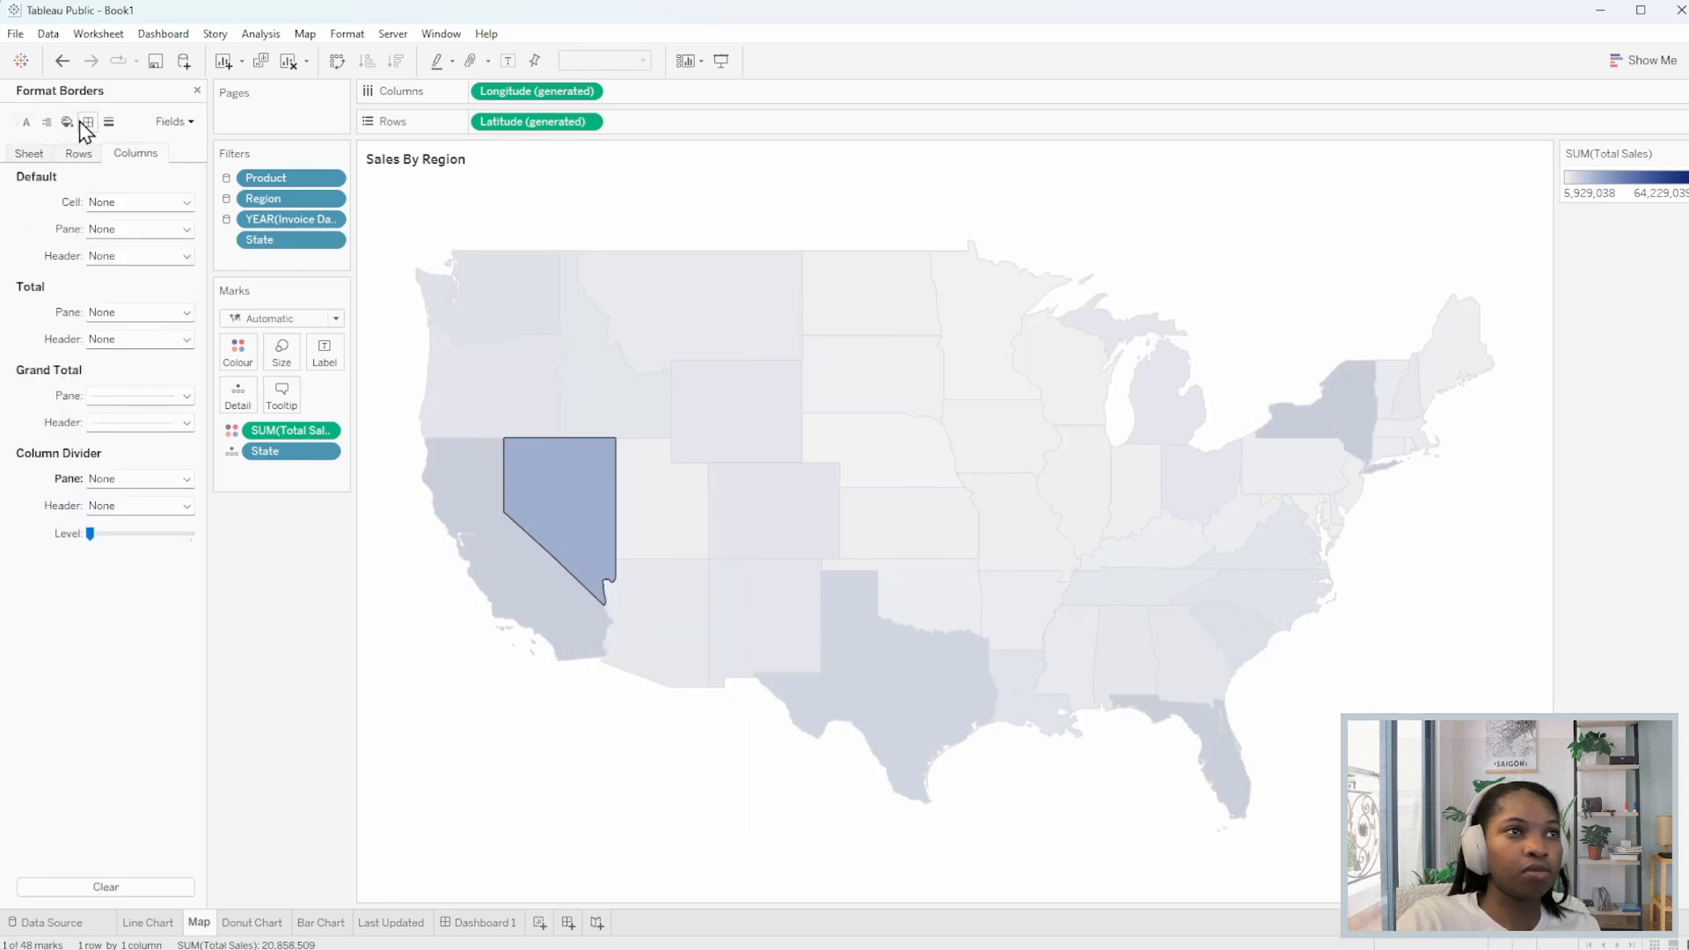
{"action": "left_click", "coordinate": [109, 122]}
{"action": "left_click", "coordinate": [513, 654]}
{"action": "left_click", "coordinate": [261, 35]}
{"action": "left_click", "coordinate": [387, 204]}
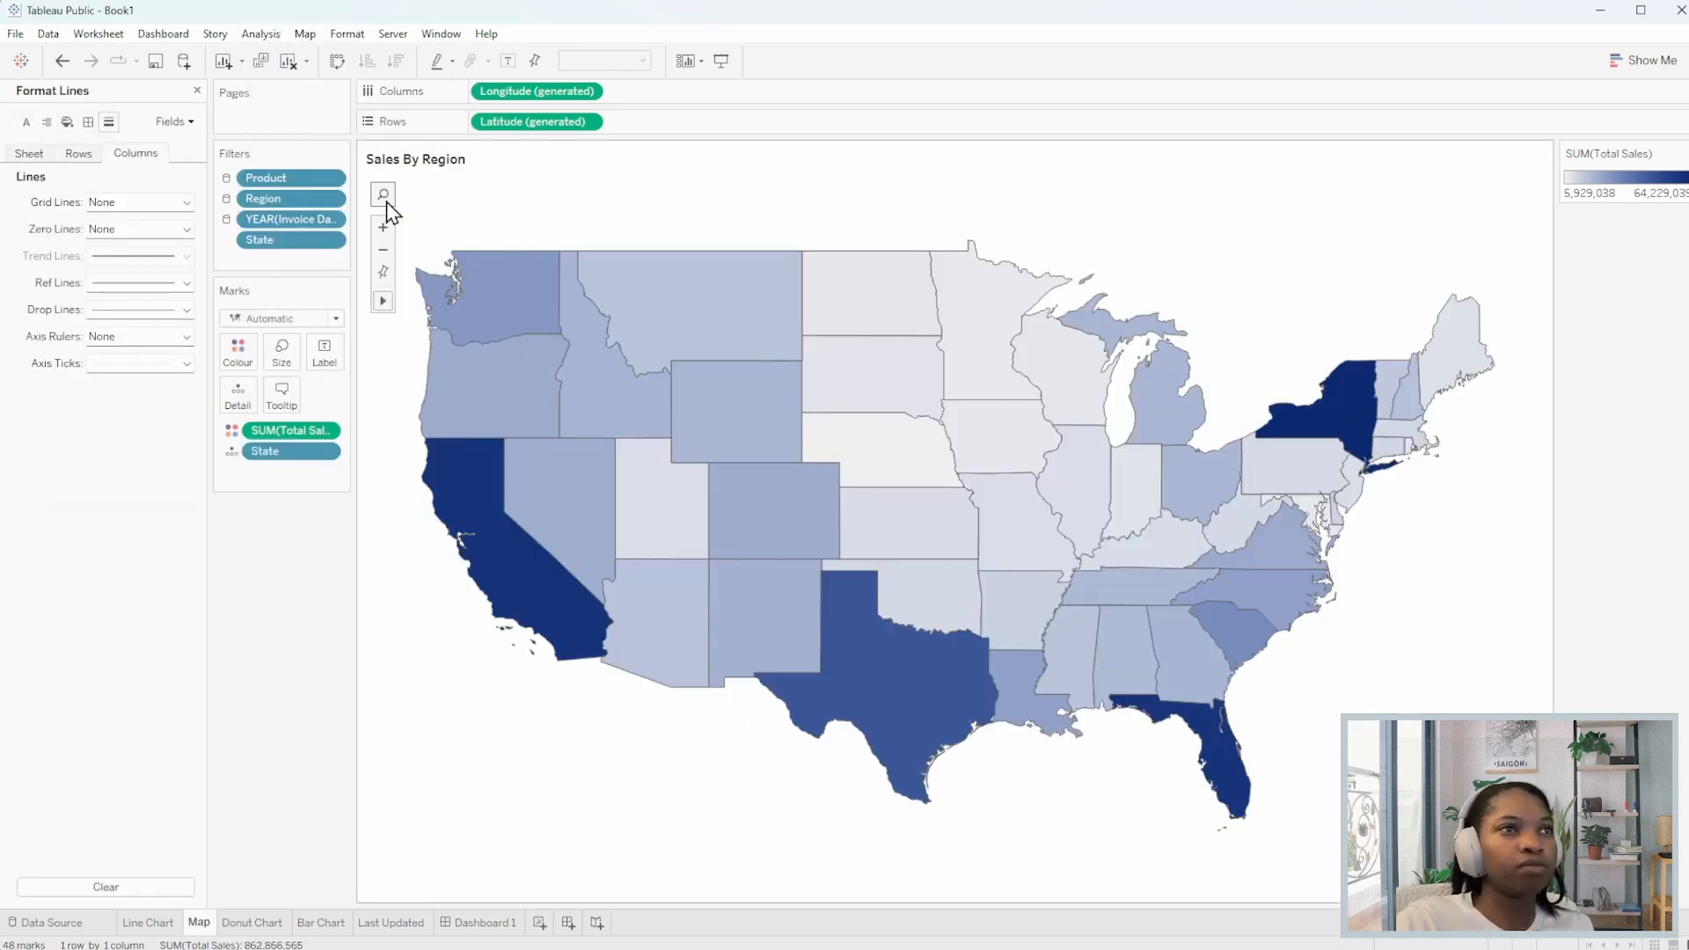
{"action": "left_click", "coordinate": [140, 202]}
{"action": "left_click", "coordinate": [102, 346]}
Review the map's remaining background layers and the available data layer choices.
{"action": "left_click", "coordinate": [305, 34]}
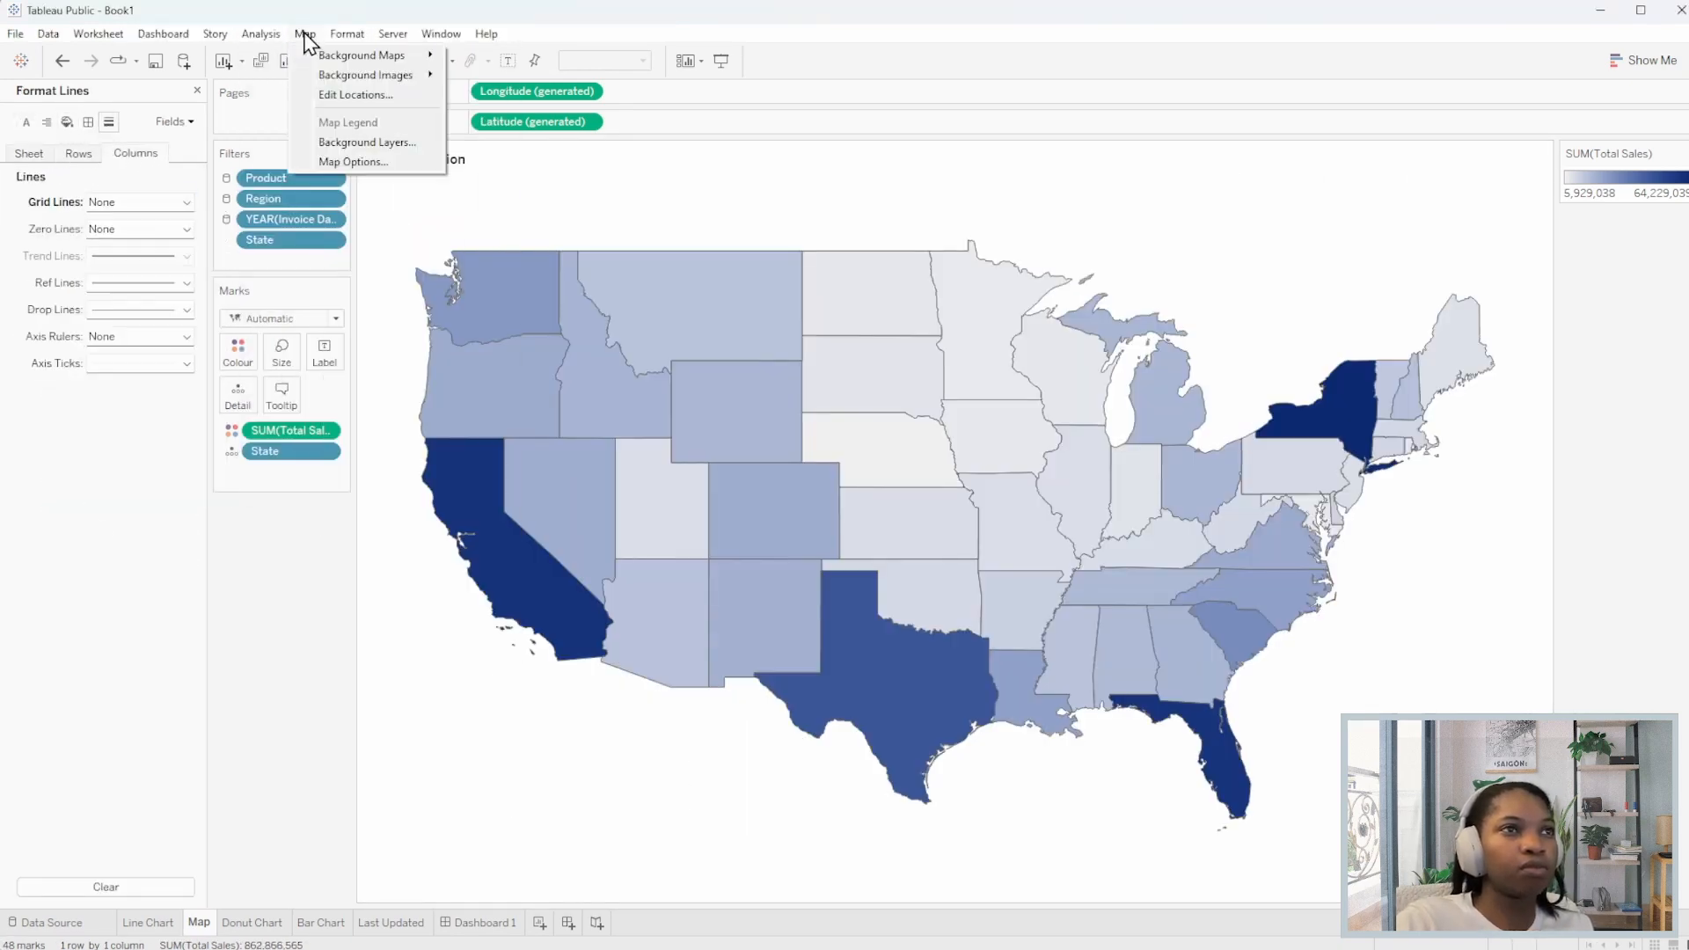
{"action": "left_click", "coordinate": [419, 143]}
{"action": "scroll", "coordinate": [183, 502], "scroll_direction": "down", "scroll_amount": 3}
{"action": "left_click", "coordinate": [152, 807]}
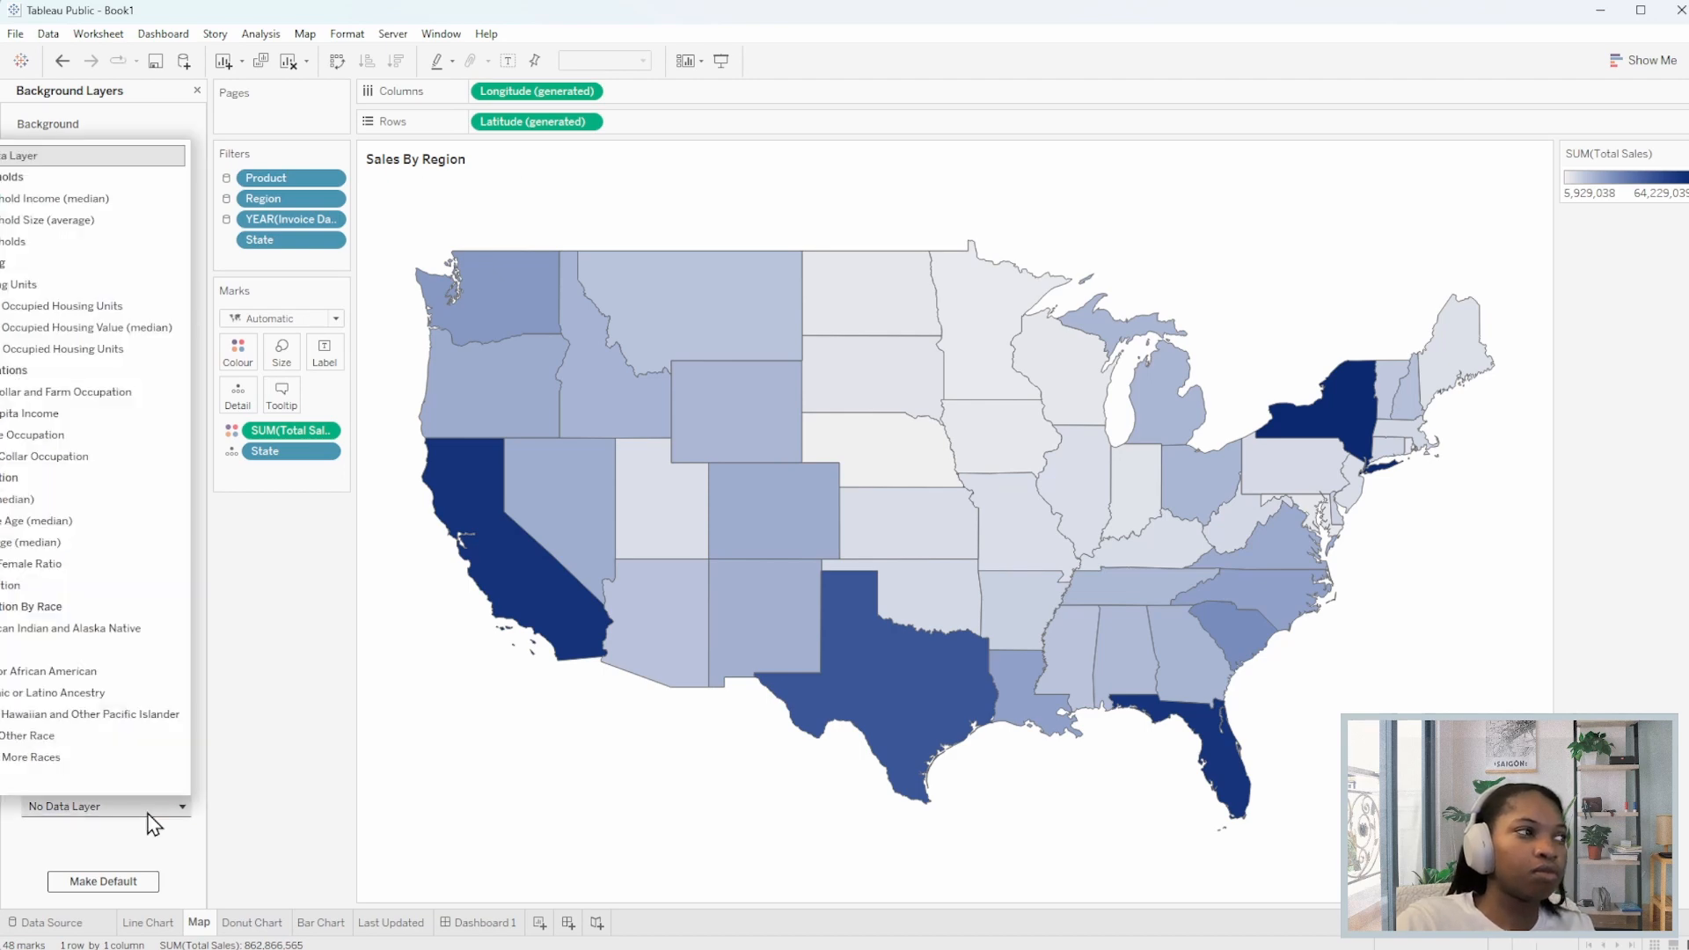
{"action": "key", "text": "super"}
{"action": "key", "text": "super"}
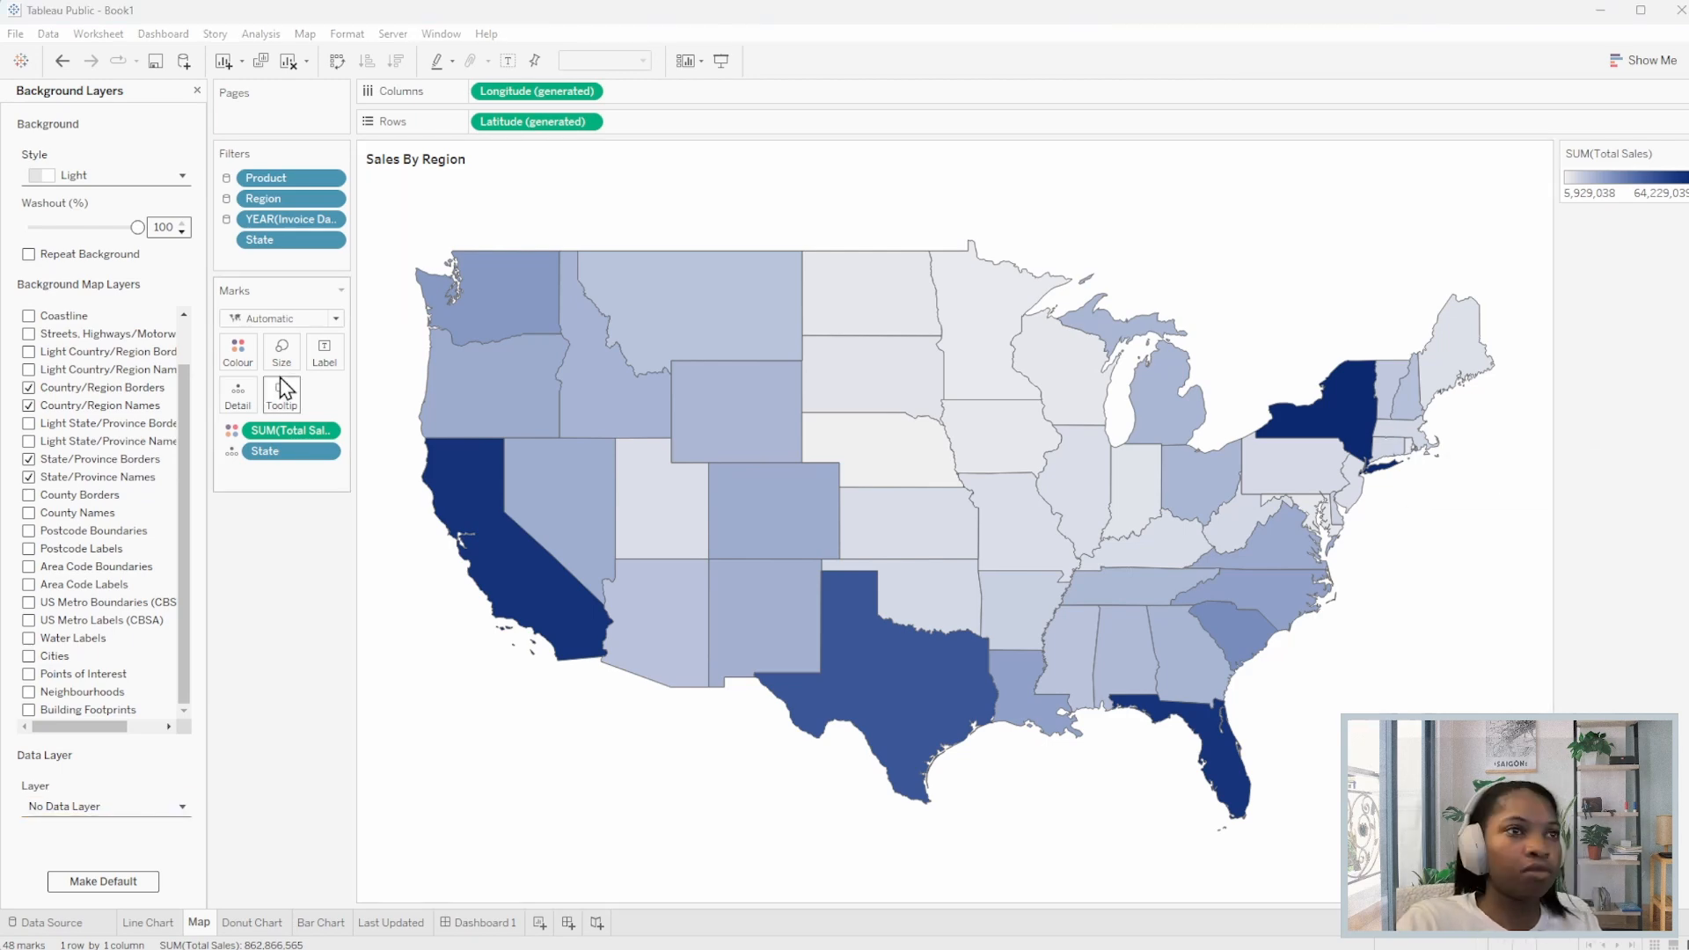
Change the border colour of the states on the Map sheet to white.
{"action": "left_click", "coordinate": [238, 352]}
{"action": "left_click", "coordinate": [357, 515]}
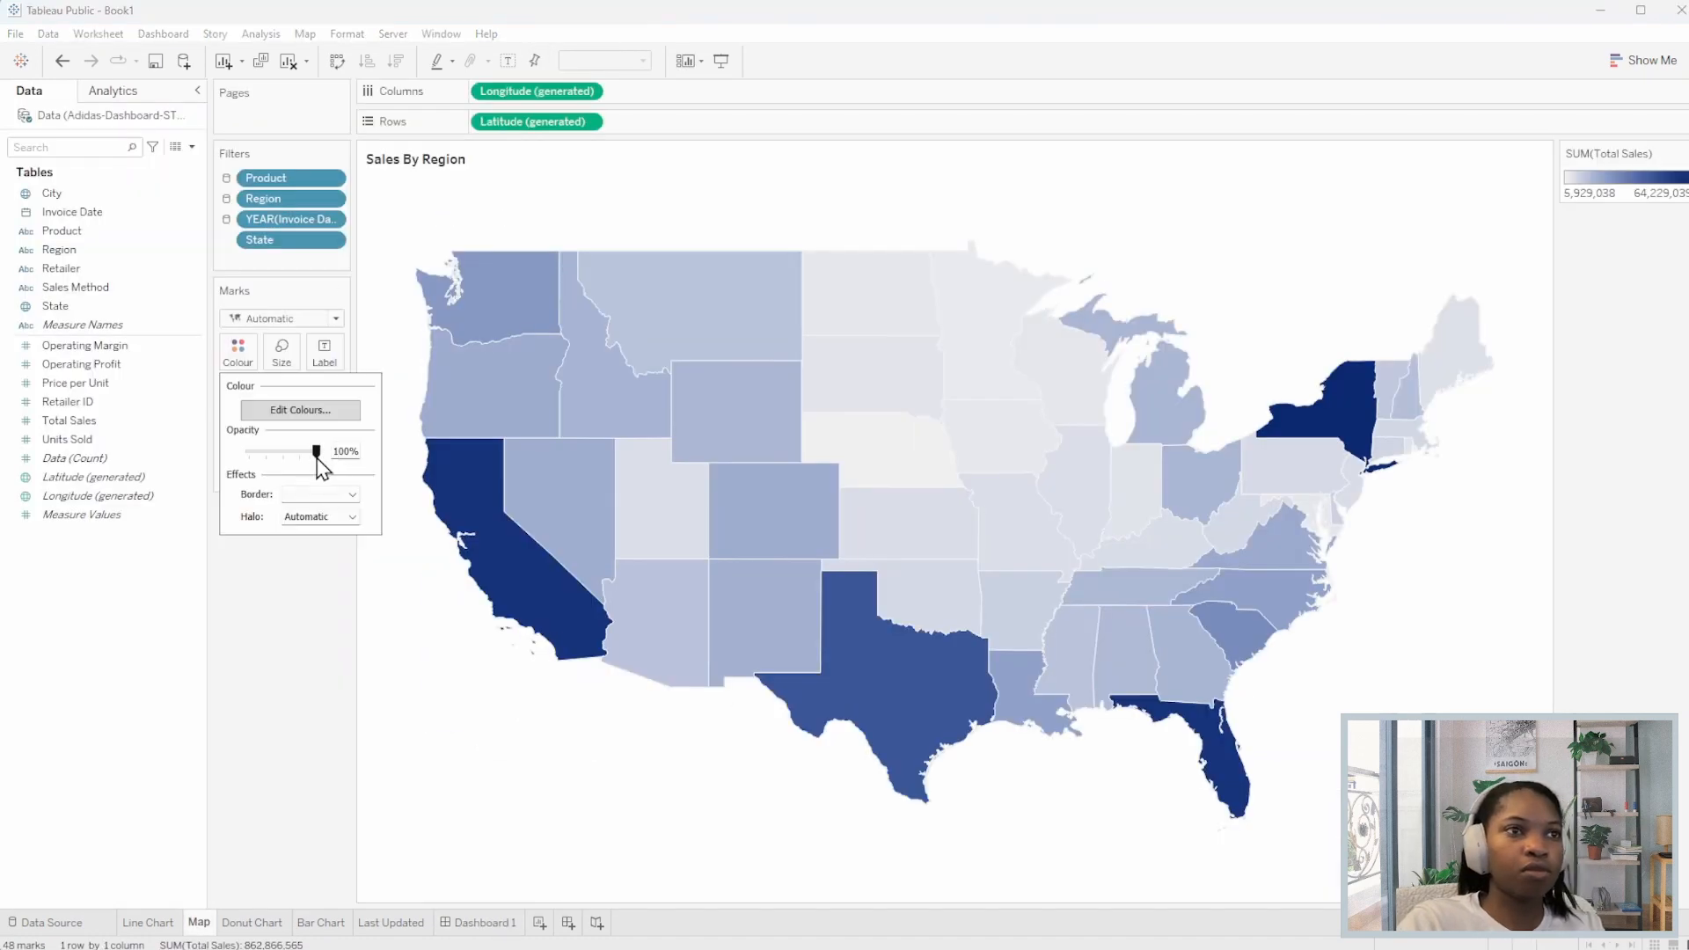
{"action": "left_click", "coordinate": [335, 494]}
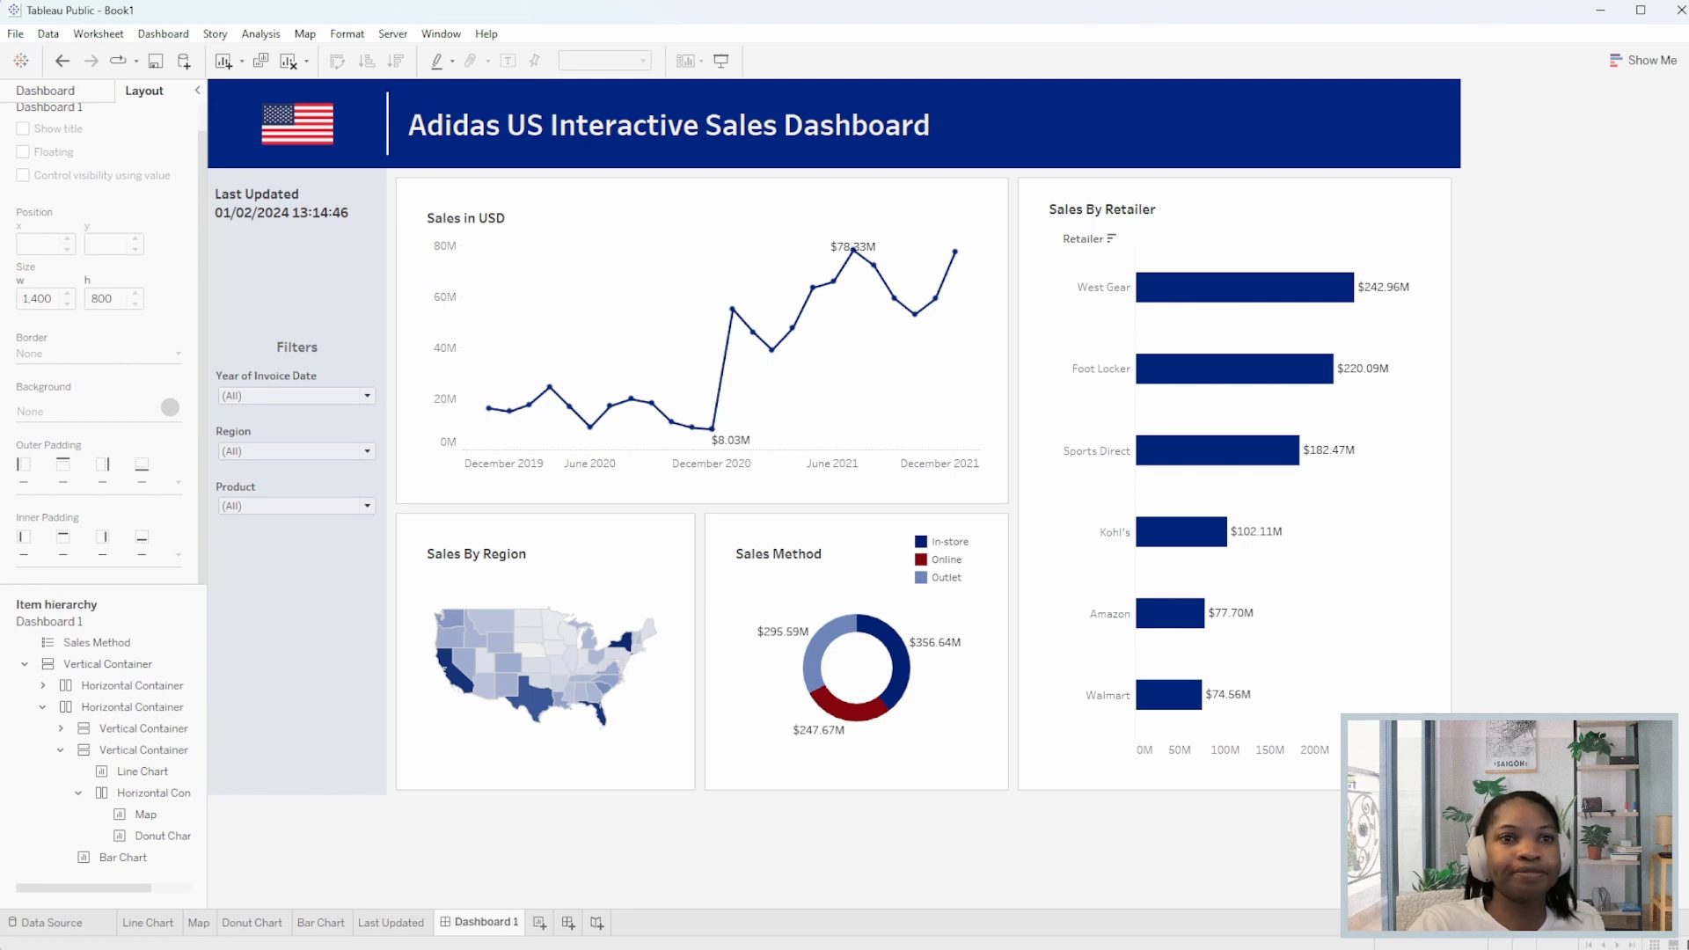
Test the dashboard's Region filter by showing only Midwest, with Northeast added and removed again.
{"action": "left_click", "coordinate": [612, 249]}
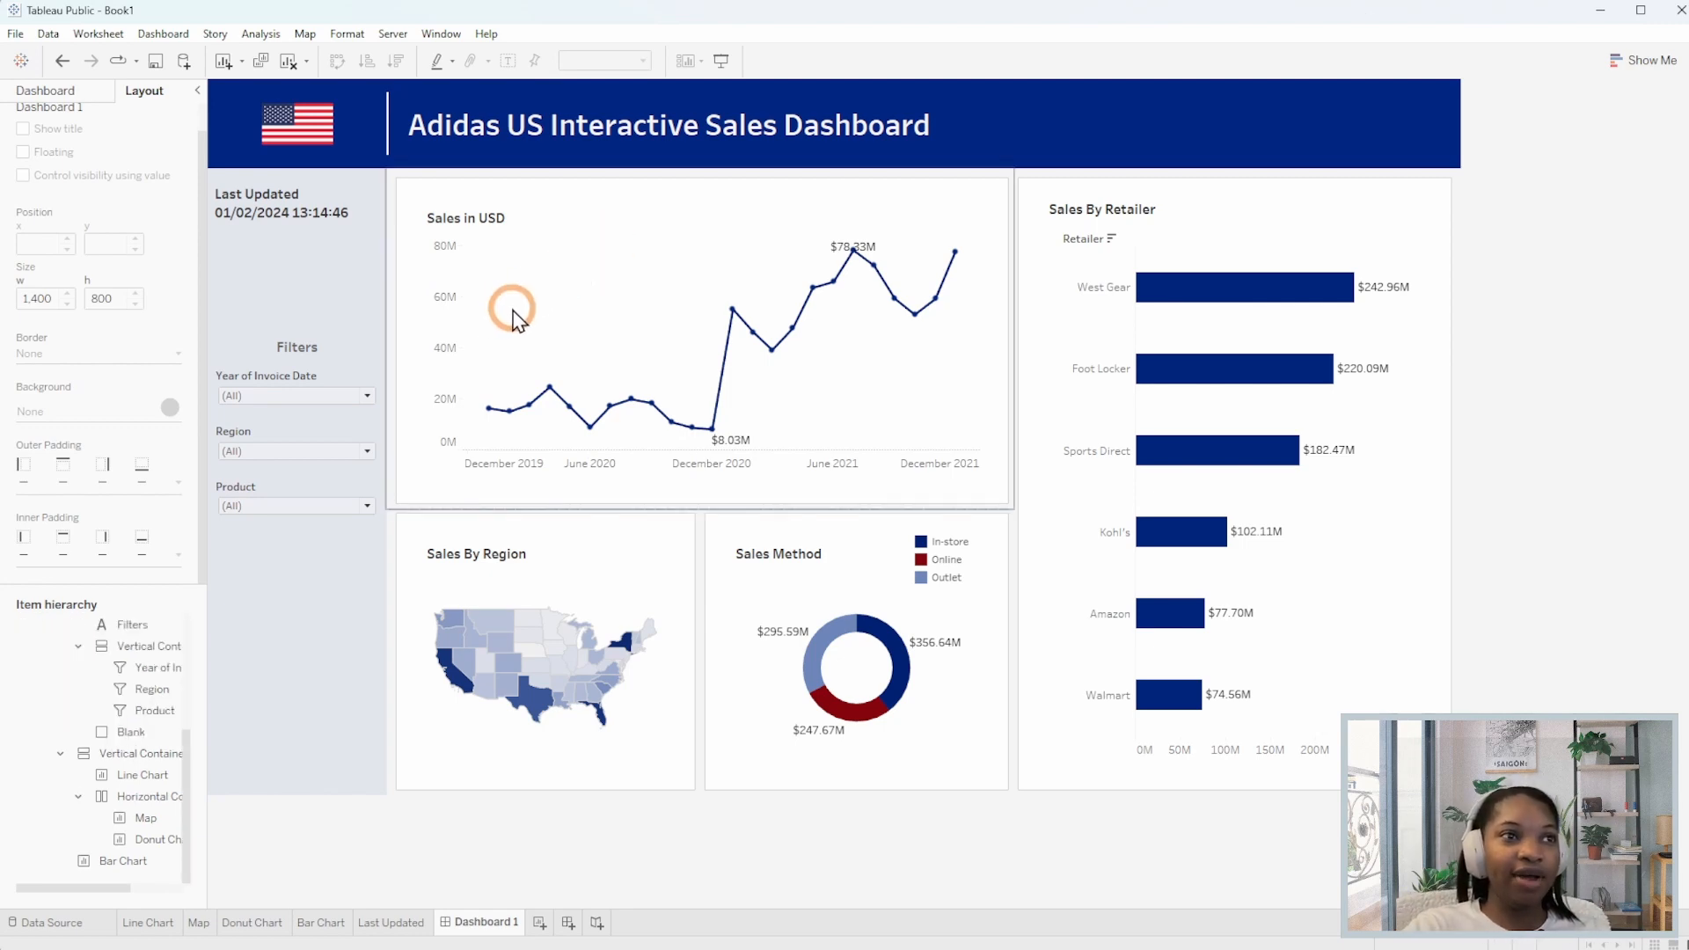
{"action": "left_click", "coordinate": [385, 429]}
{"action": "left_click", "coordinate": [363, 451]}
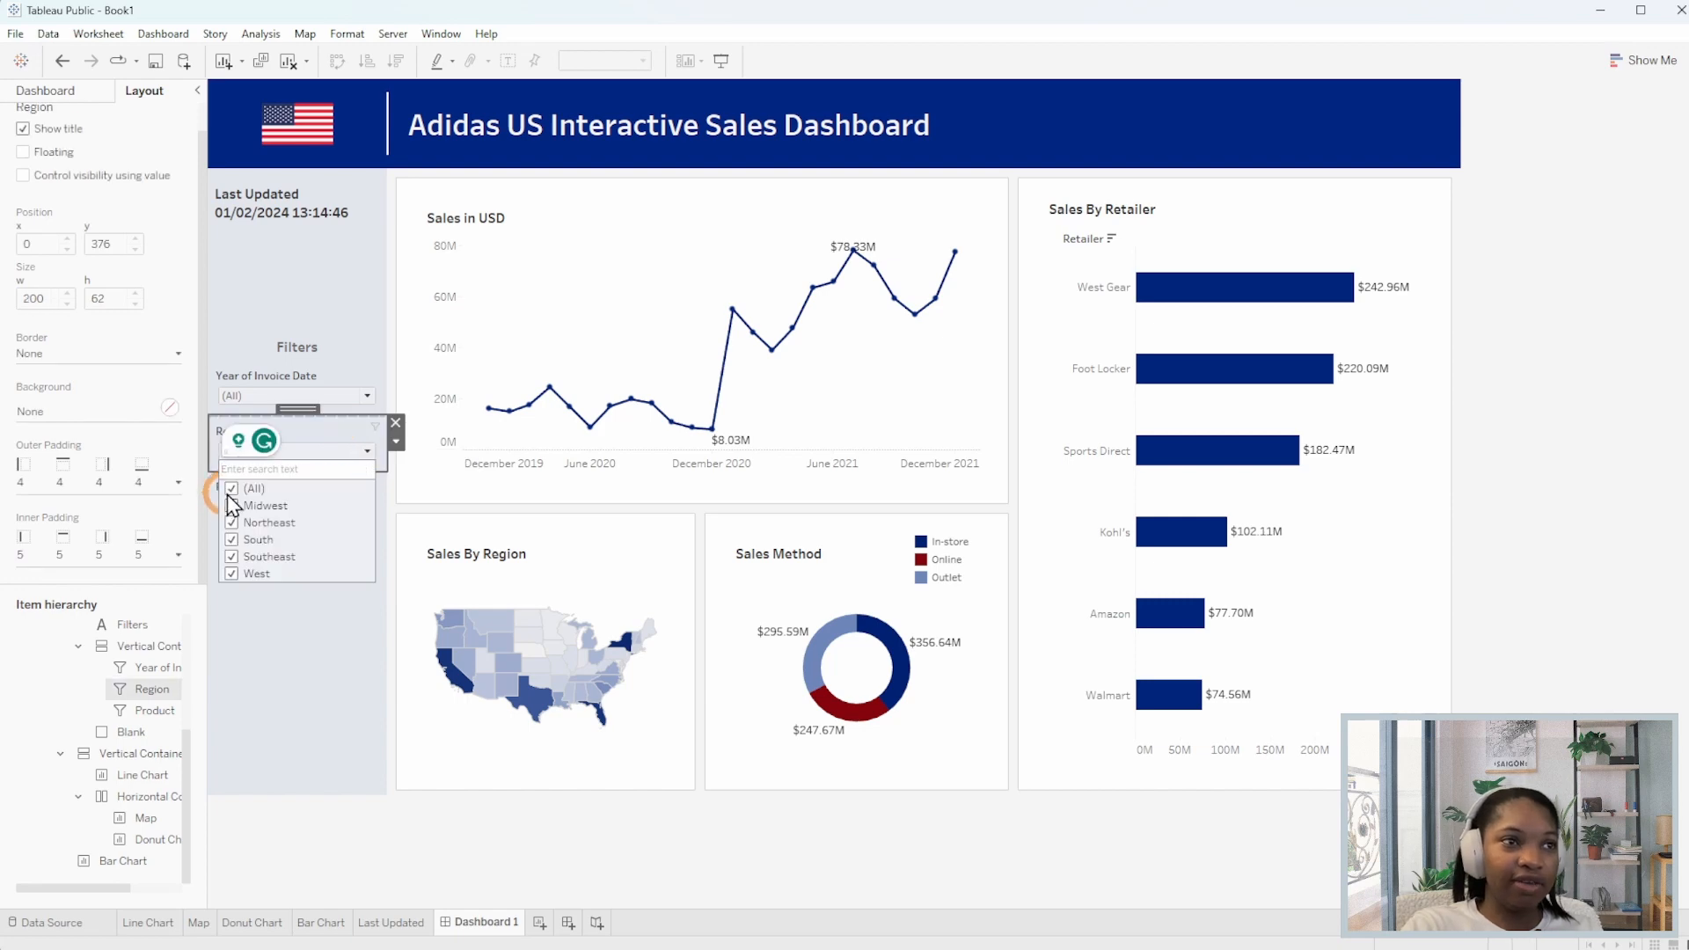
{"action": "left_click", "coordinate": [231, 491]}
{"action": "left_click", "coordinate": [231, 507]}
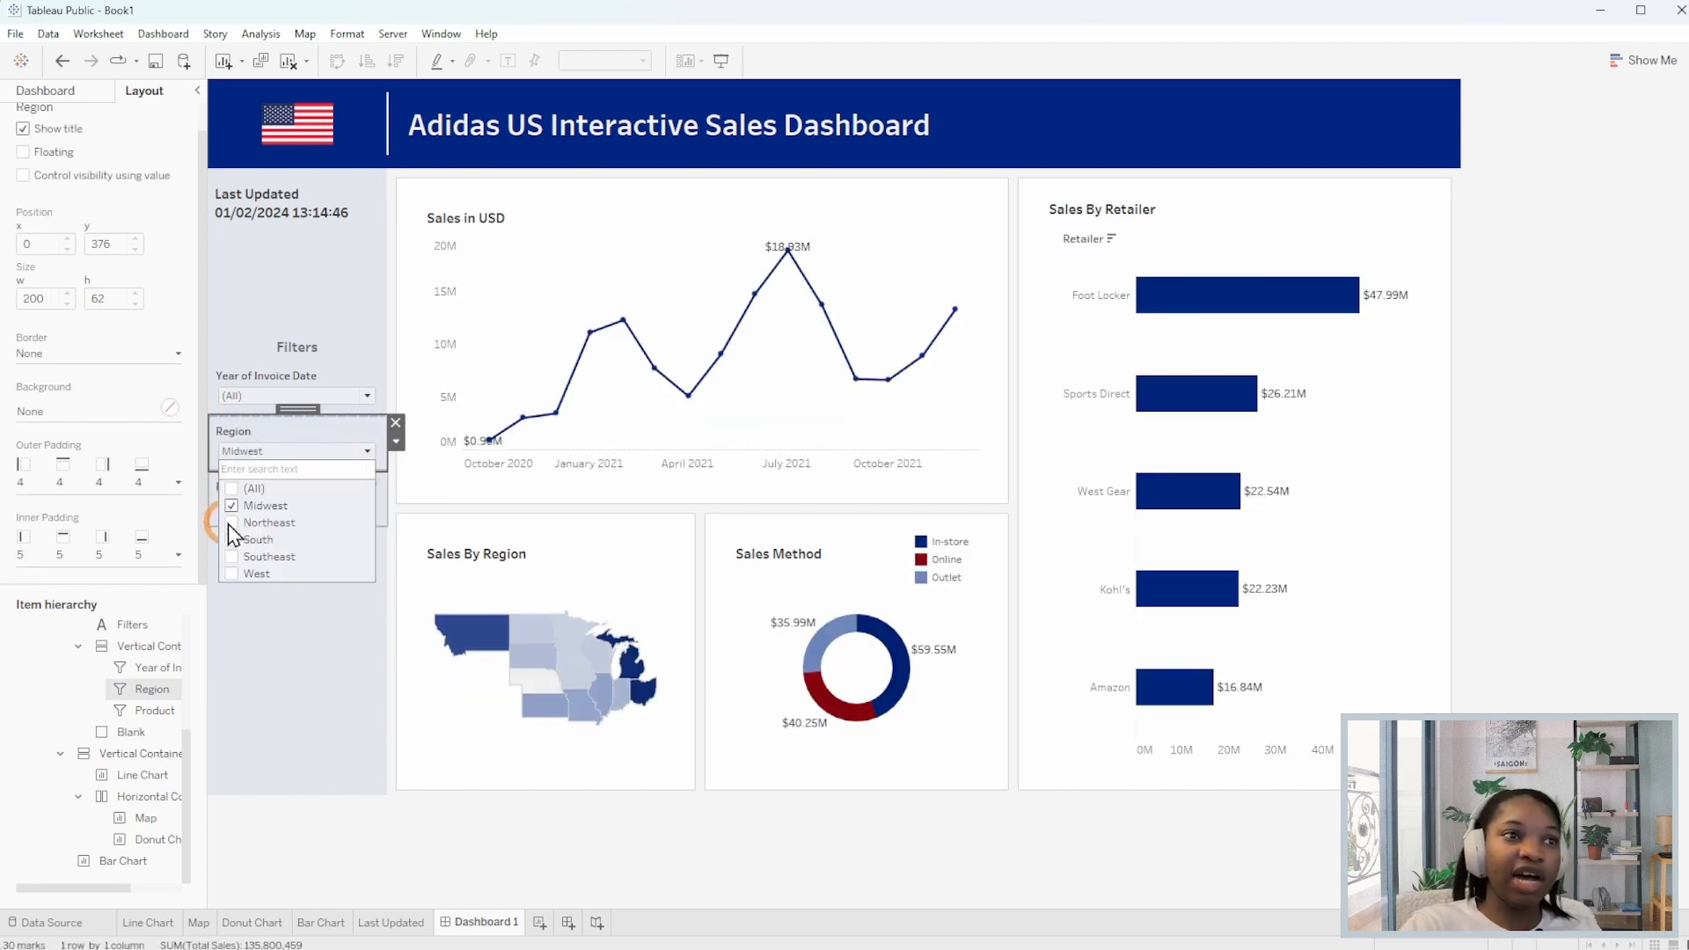
{"action": "left_click", "coordinate": [229, 523]}
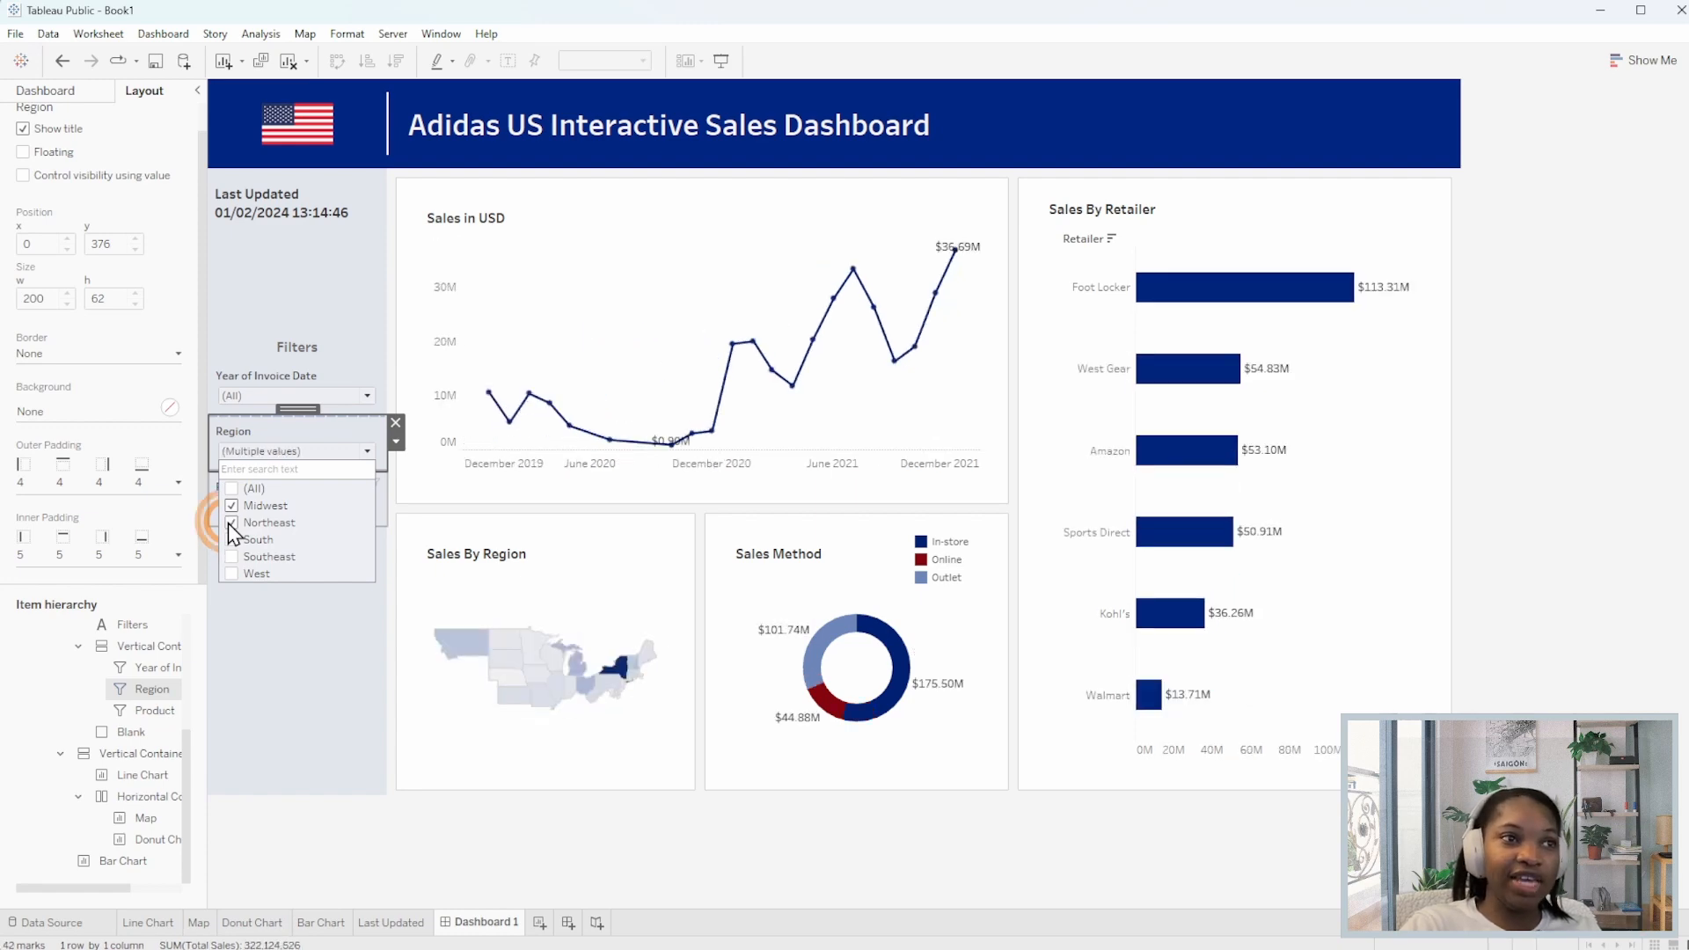
{"action": "left_click", "coordinate": [228, 523]}
Test the Product filter with only Women's Apparel selected, and restore it to all products.
{"action": "left_click", "coordinate": [364, 466]}
{"action": "left_click", "coordinate": [365, 503]}
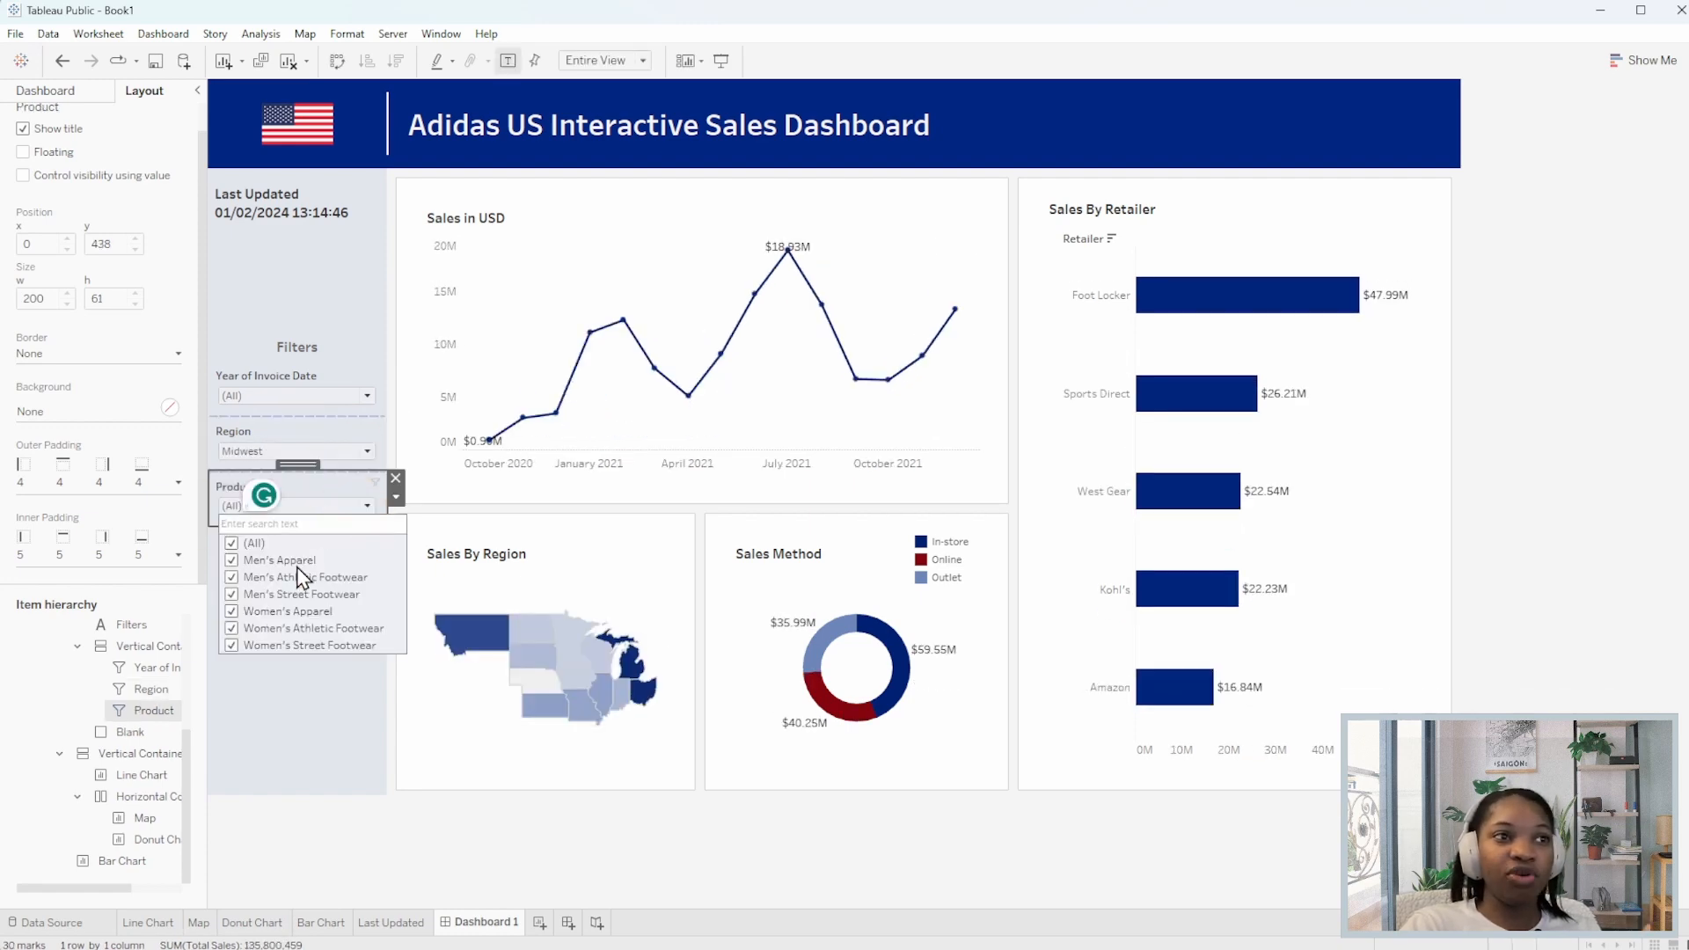
{"action": "left_click", "coordinate": [232, 543]}
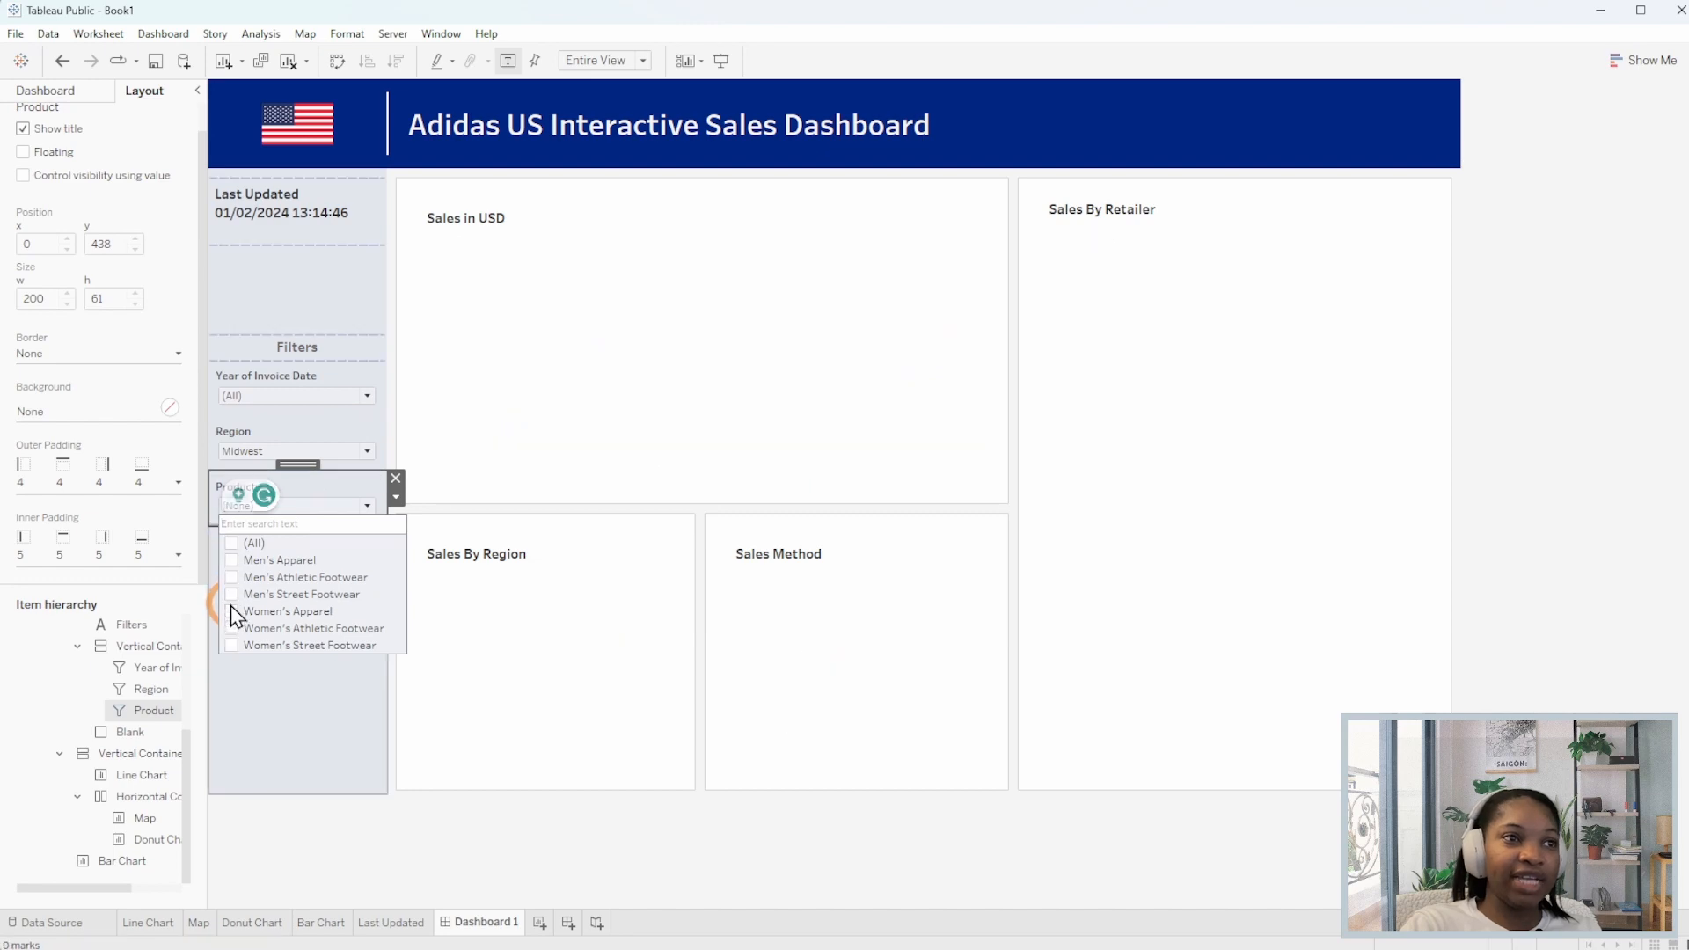
{"action": "left_click", "coordinate": [232, 612]}
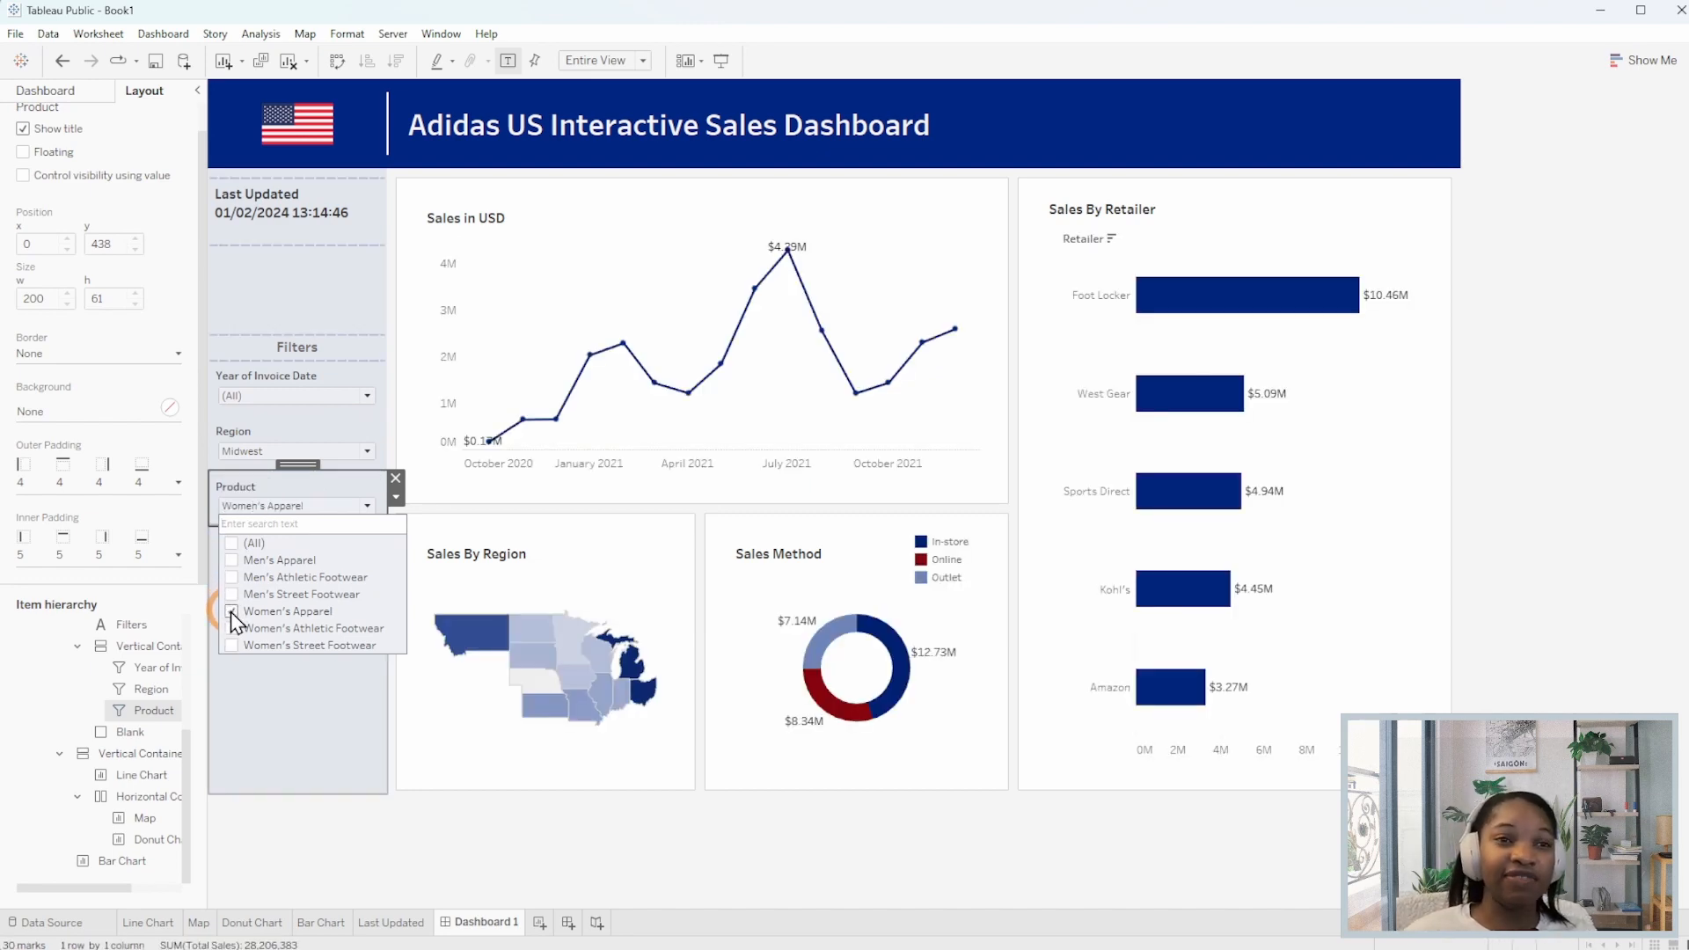
{"action": "left_click", "coordinate": [233, 544]}
{"action": "left_click", "coordinate": [368, 506]}
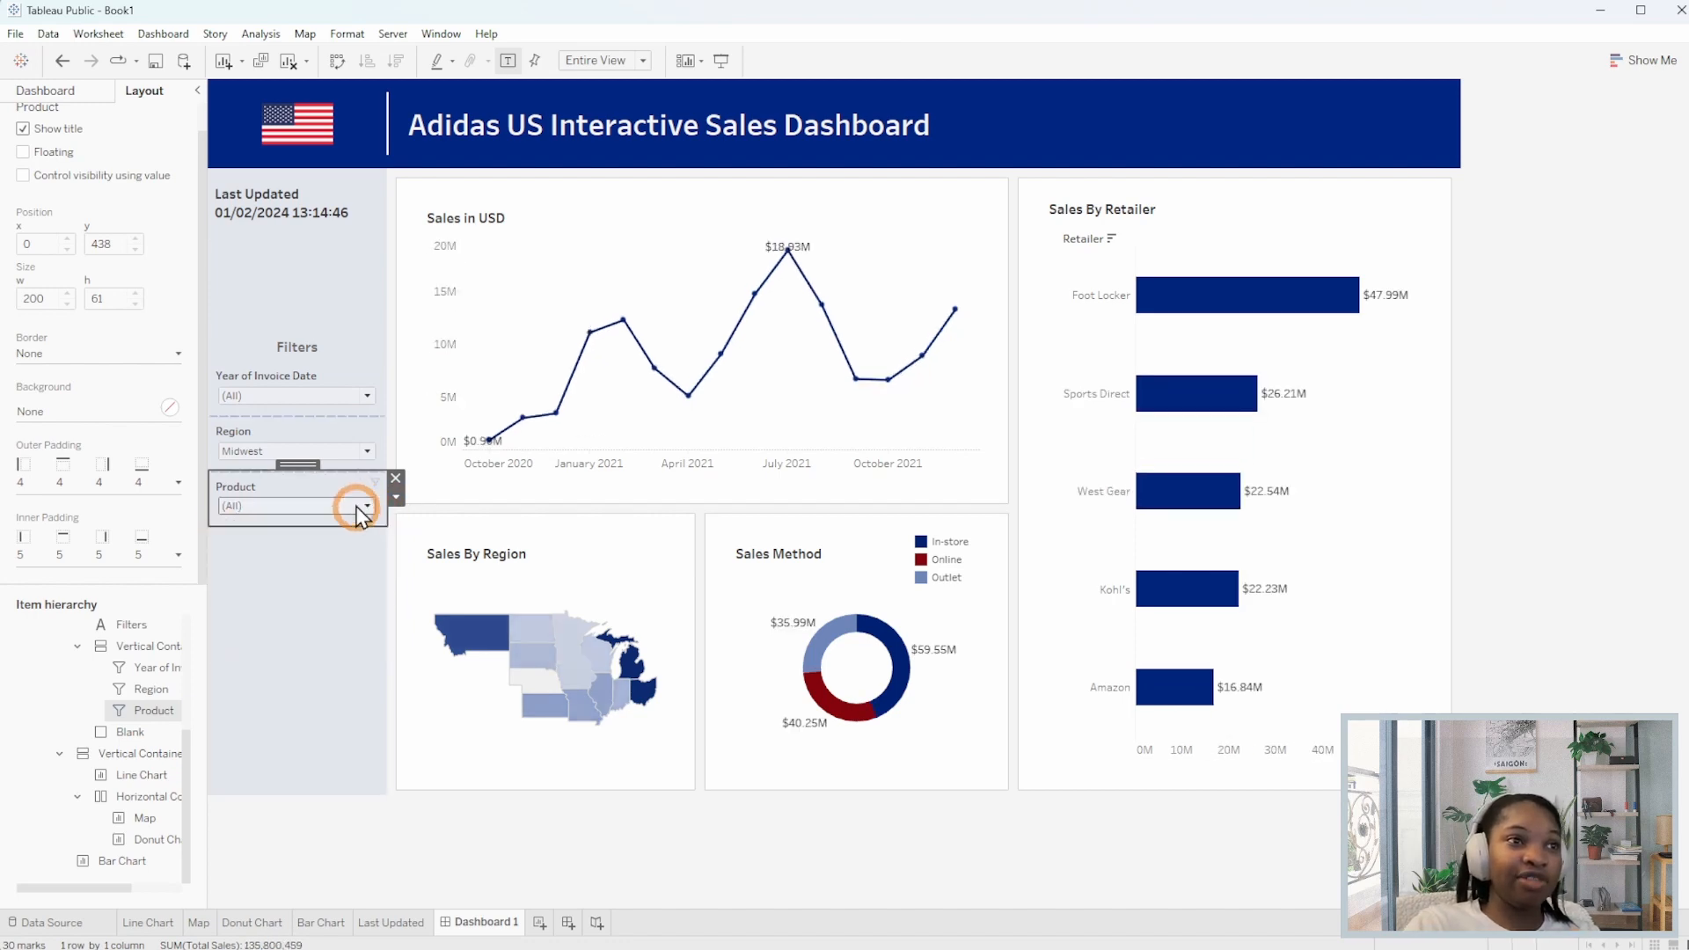
Reset the Region filter to include all regions.
{"action": "left_click", "coordinate": [367, 450]}
{"action": "left_click", "coordinate": [230, 486]}
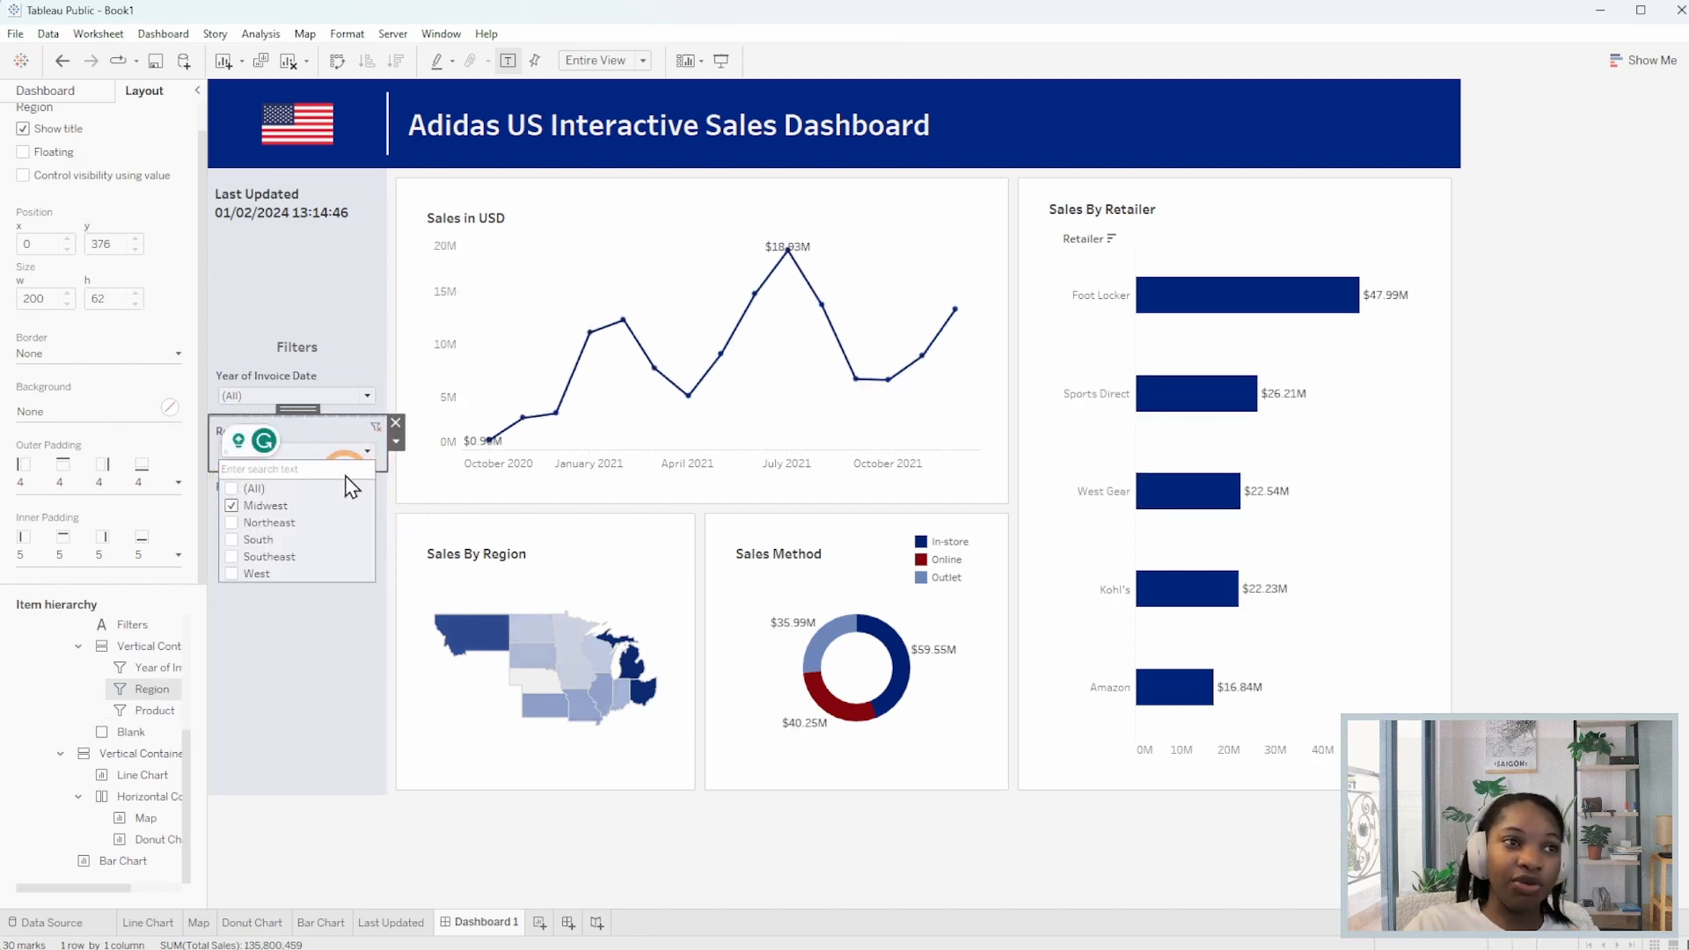
{"action": "left_click", "coordinate": [364, 383]}
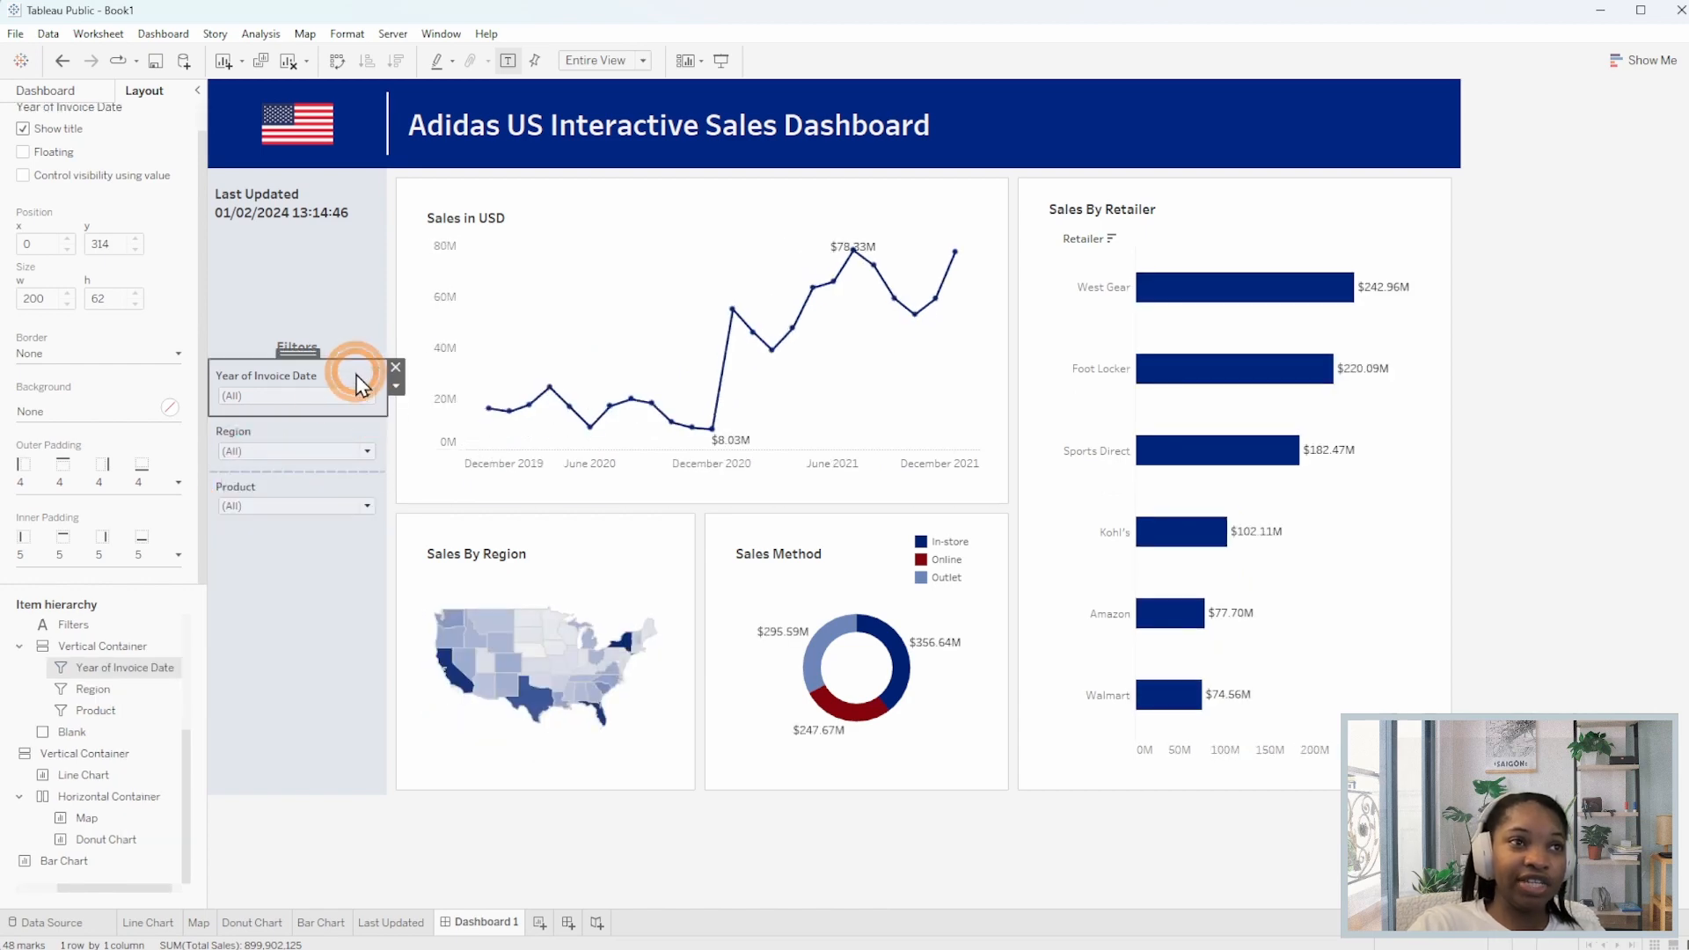